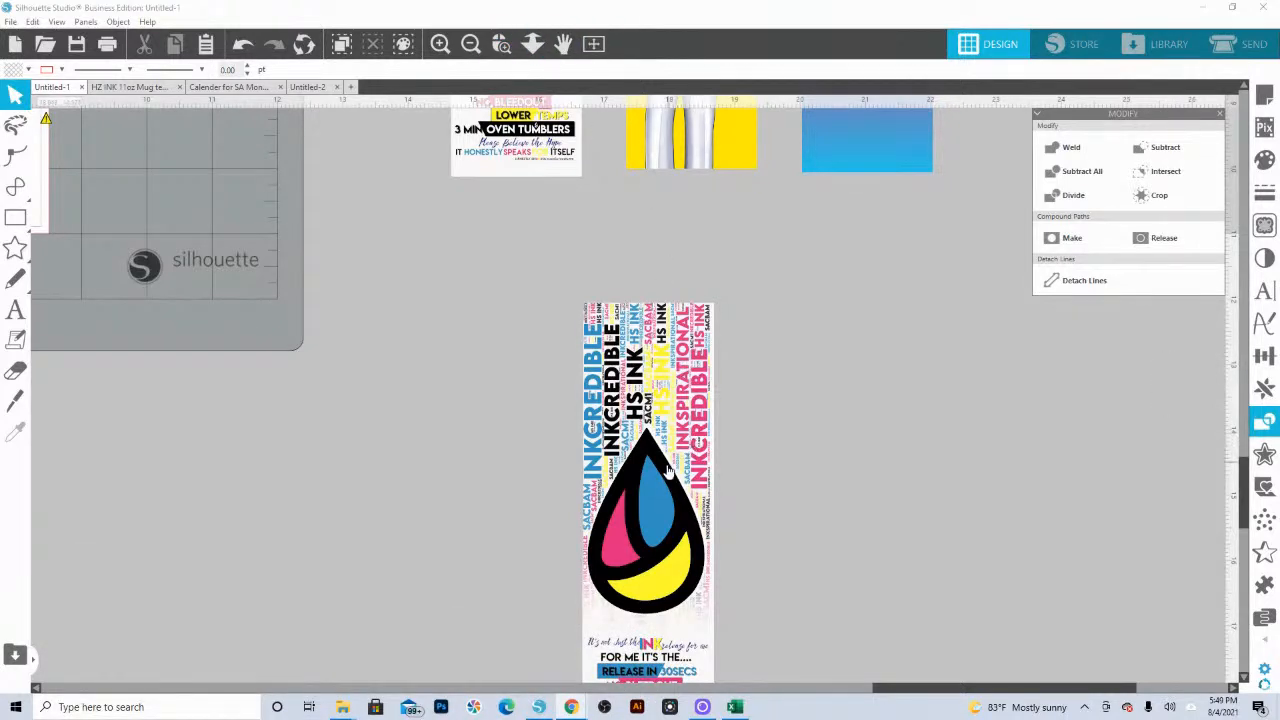
Step: Move the white fade rectangle to the right of the ink-drop strip and the slogan text to its left
{"action": "left_click_drag", "start_coordinate": [635, 458], "coordinate": [574, 285]}
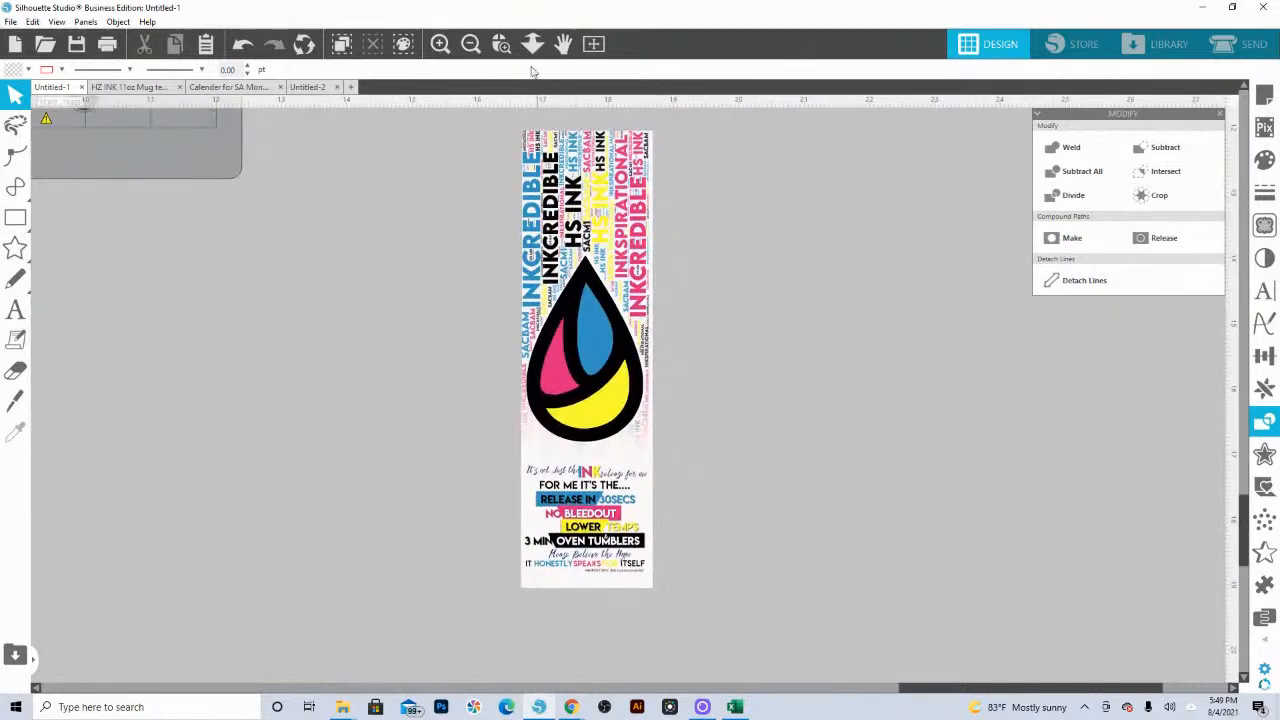
{"action": "left_click", "coordinate": [501, 43]}
{"action": "left_click_drag", "start_coordinate": [466, 160], "coordinate": [790, 638]}
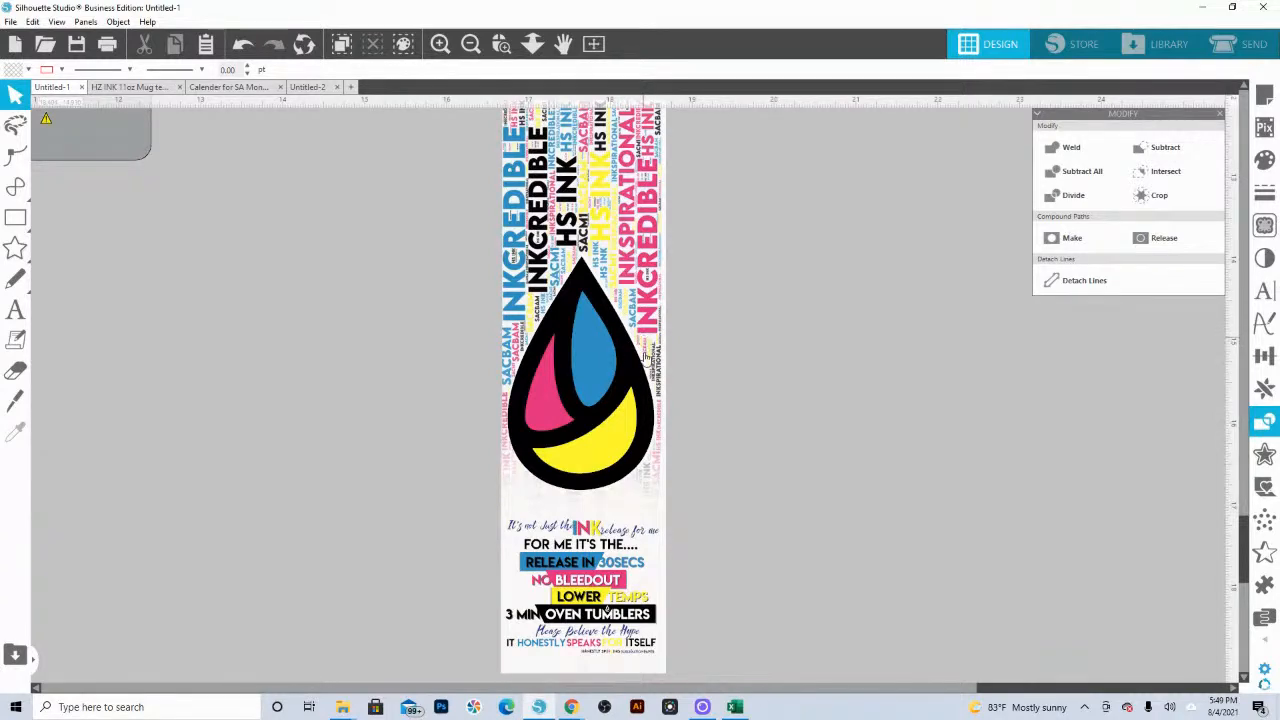
{"action": "left_click_drag", "start_coordinate": [602, 515], "coordinate": [873, 480]}
{"action": "left_click", "coordinate": [707, 522]}
{"action": "left_click_drag", "start_coordinate": [566, 592], "coordinate": [305, 587]}
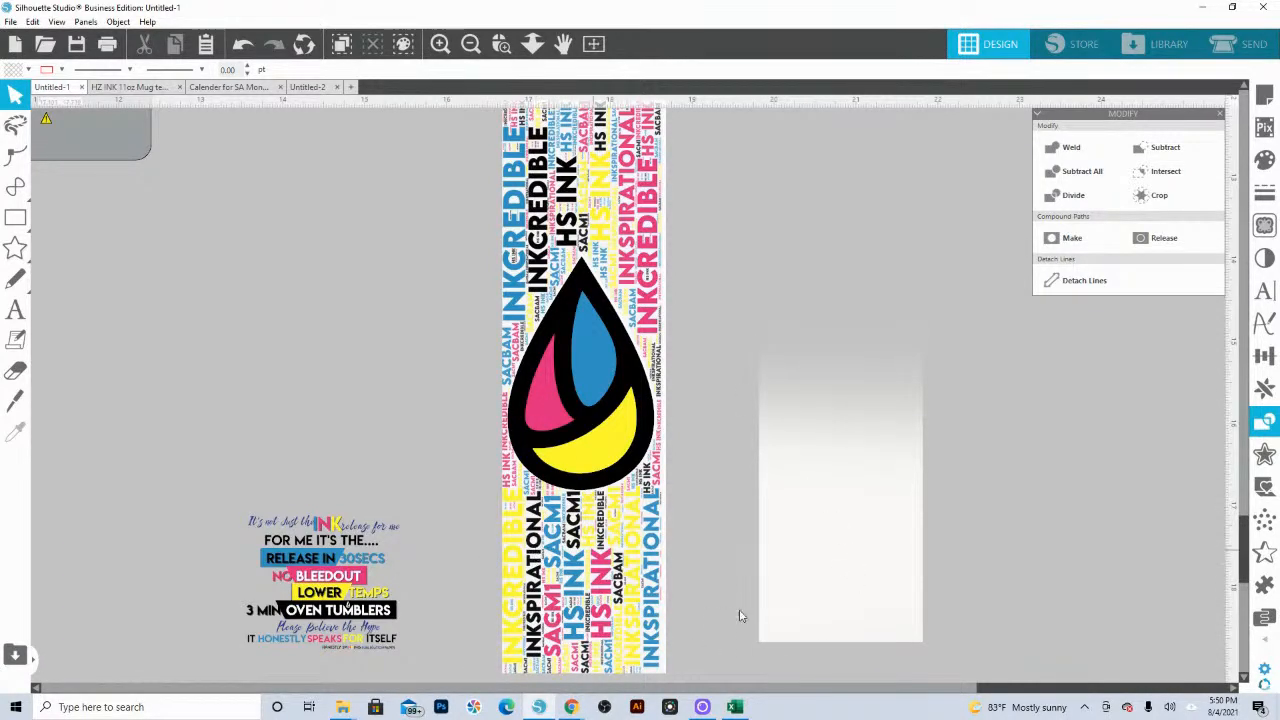
Step: Place the white fade back over the lower part of the strip and put the slogan text on it
{"action": "left_click_drag", "start_coordinate": [828, 594], "coordinate": [588, 618]}
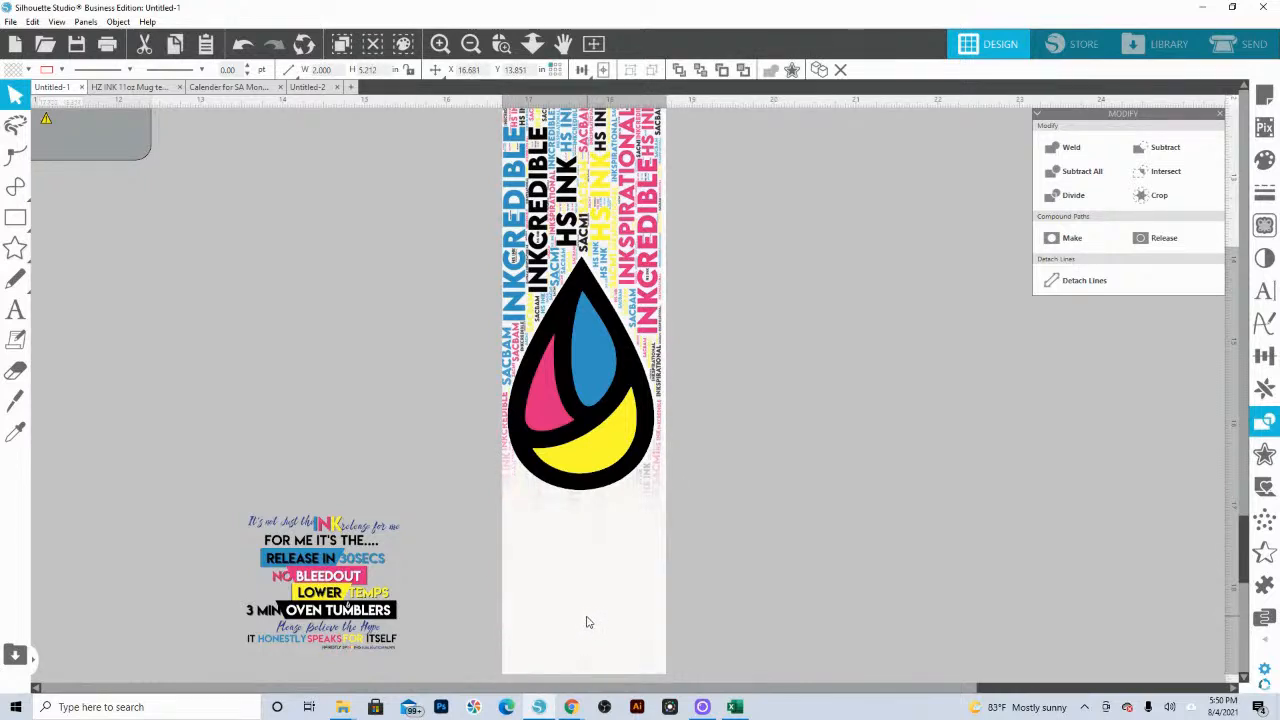
{"action": "key", "text": "Escape"}
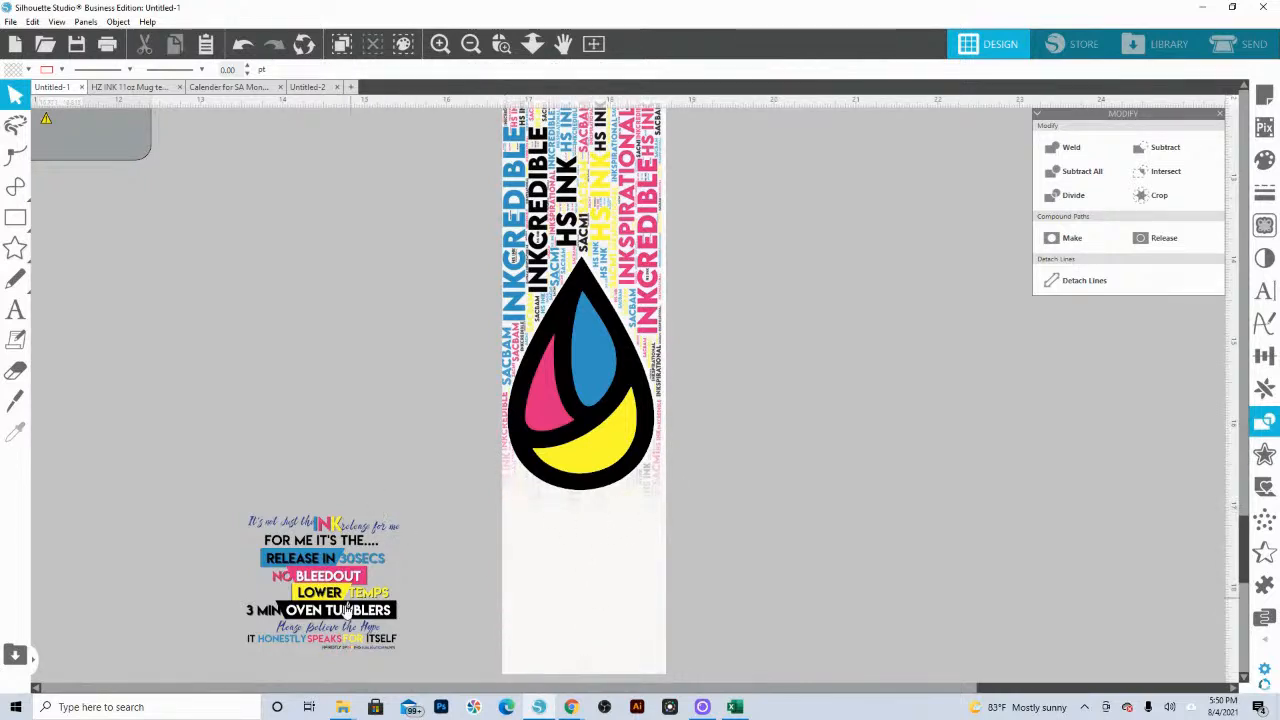
{"action": "left_click_drag", "start_coordinate": [346, 608], "coordinate": [607, 614]}
{"action": "key", "text": "Escape"}
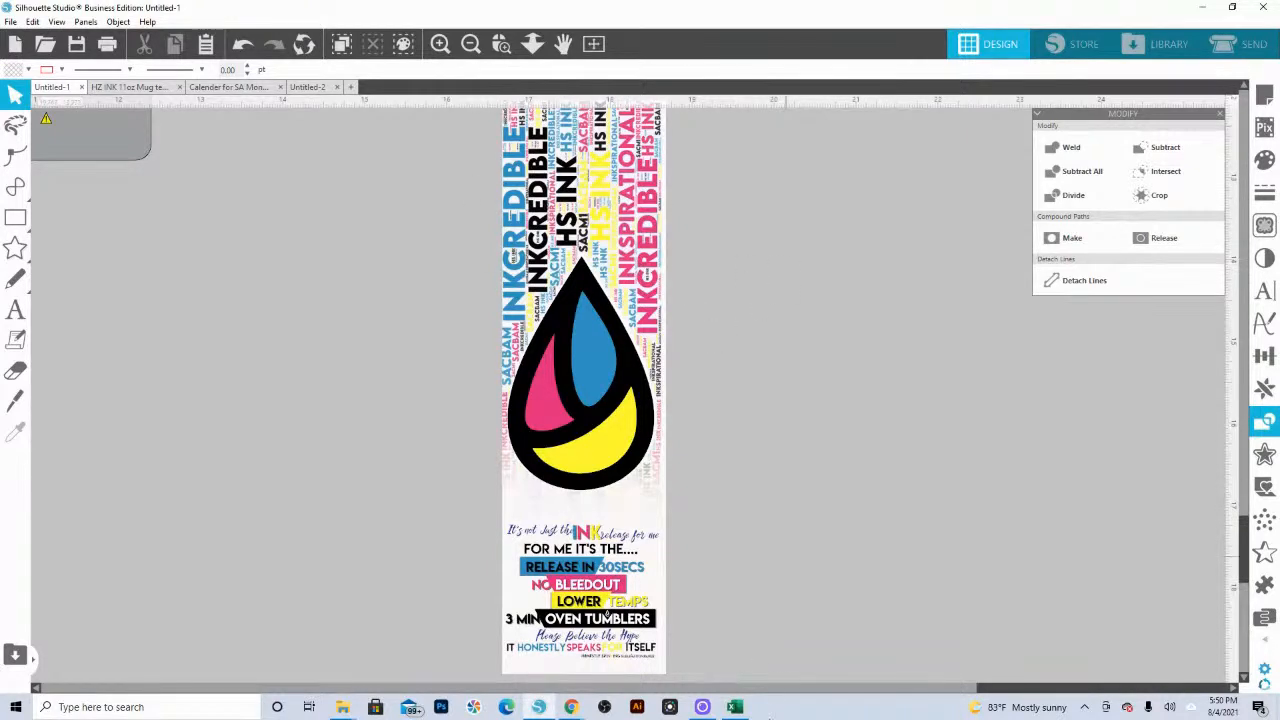
Step: Switch to the Word Art 24 project on WordArt.com in Chrome and open its style settings
{"action": "mouse_move", "coordinate": [571, 707]}
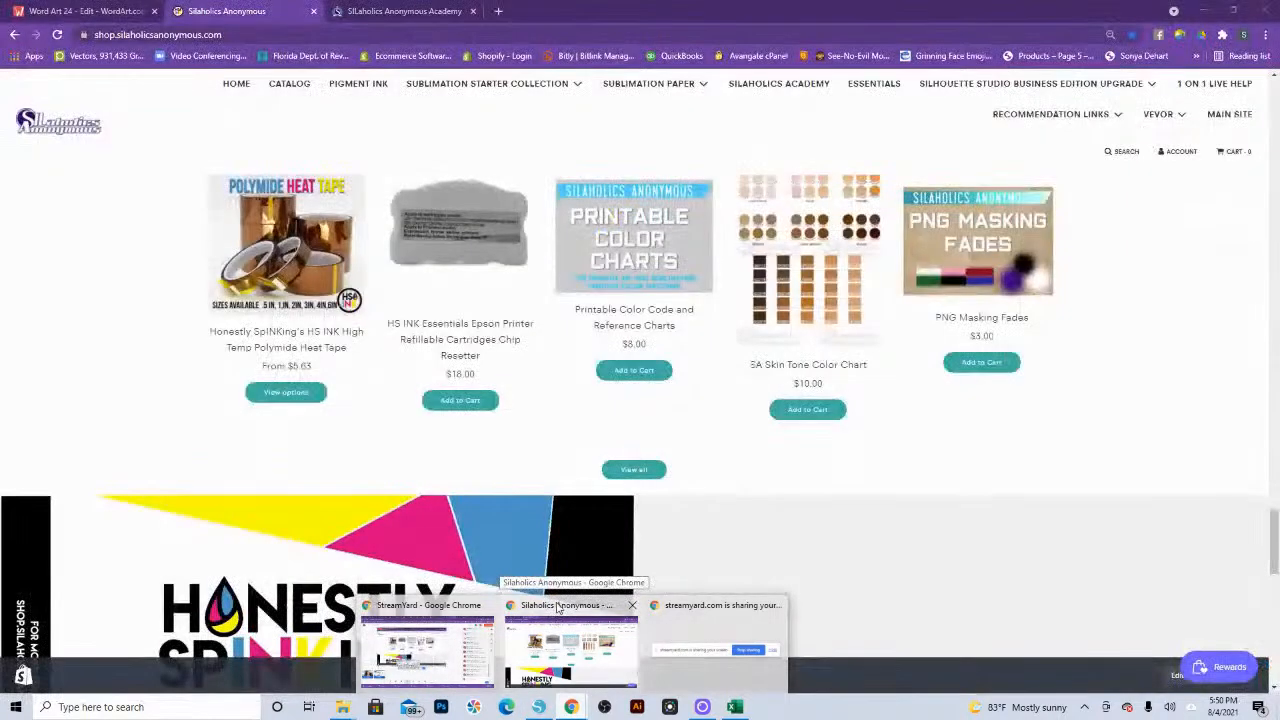
{"action": "left_click", "coordinate": [557, 611]}
{"action": "left_click", "coordinate": [124, 17]}
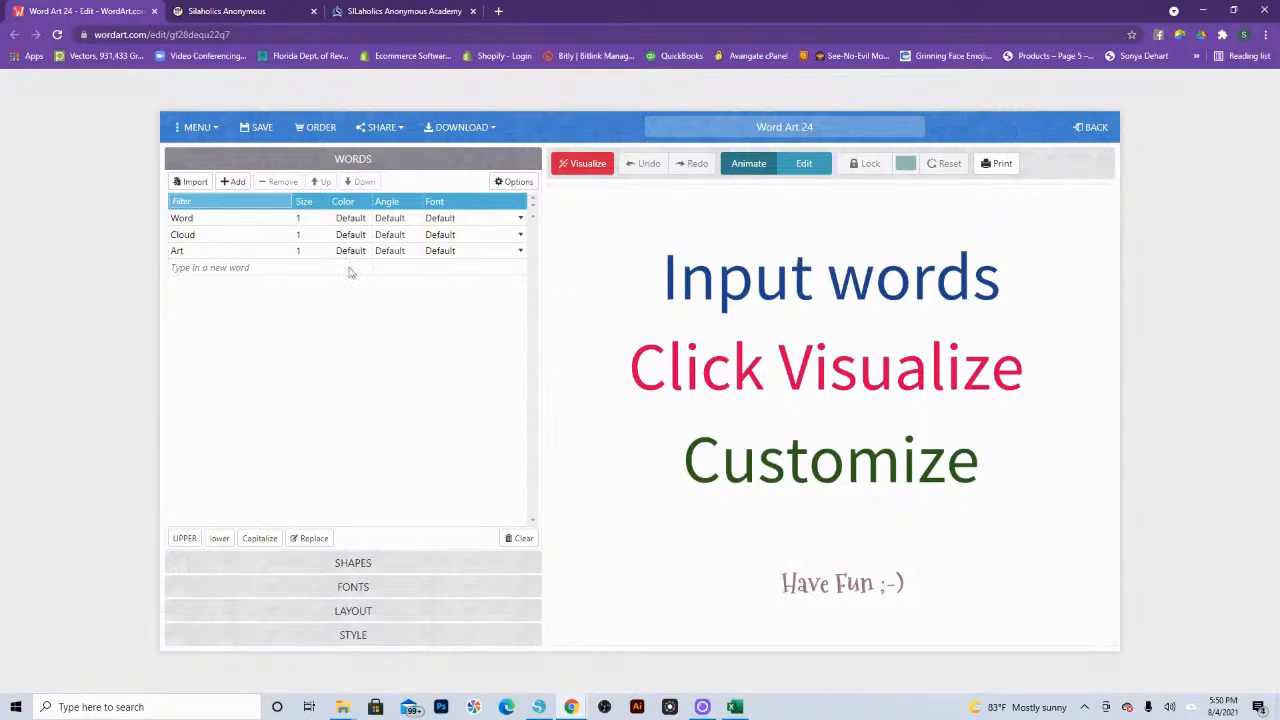
{"action": "left_click", "coordinate": [354, 610]}
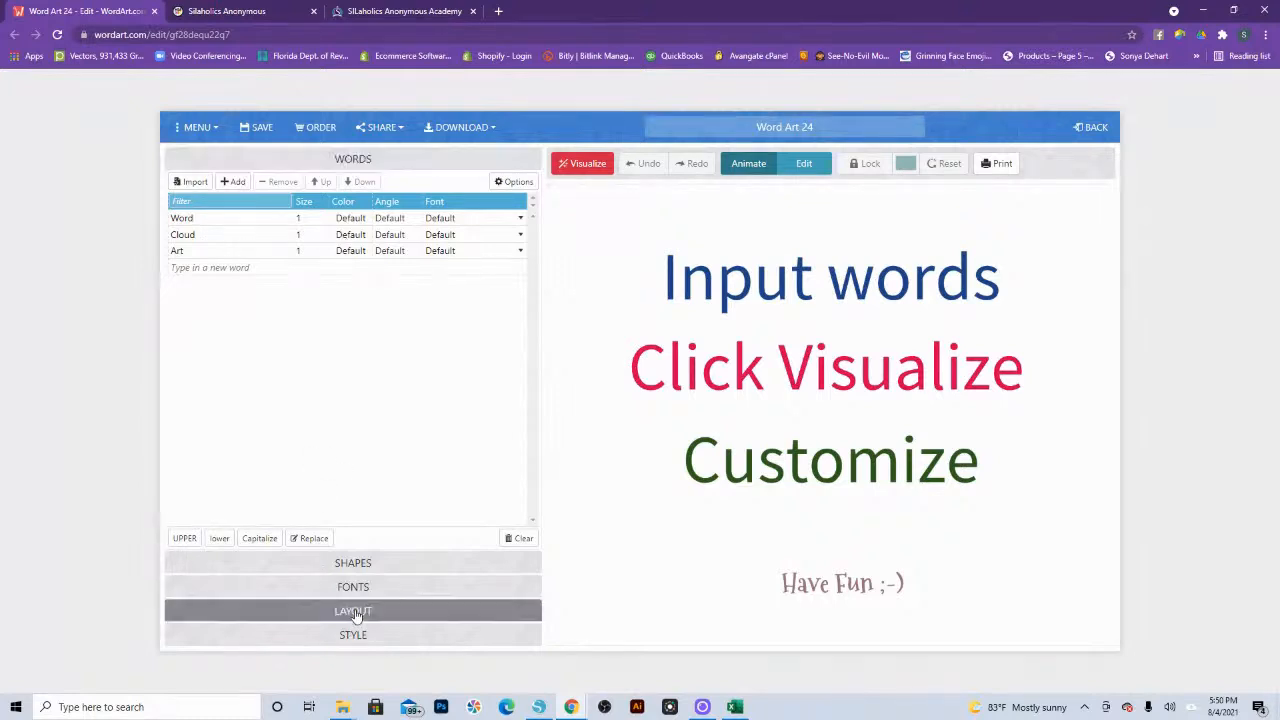
{"action": "left_click", "coordinate": [355, 634]}
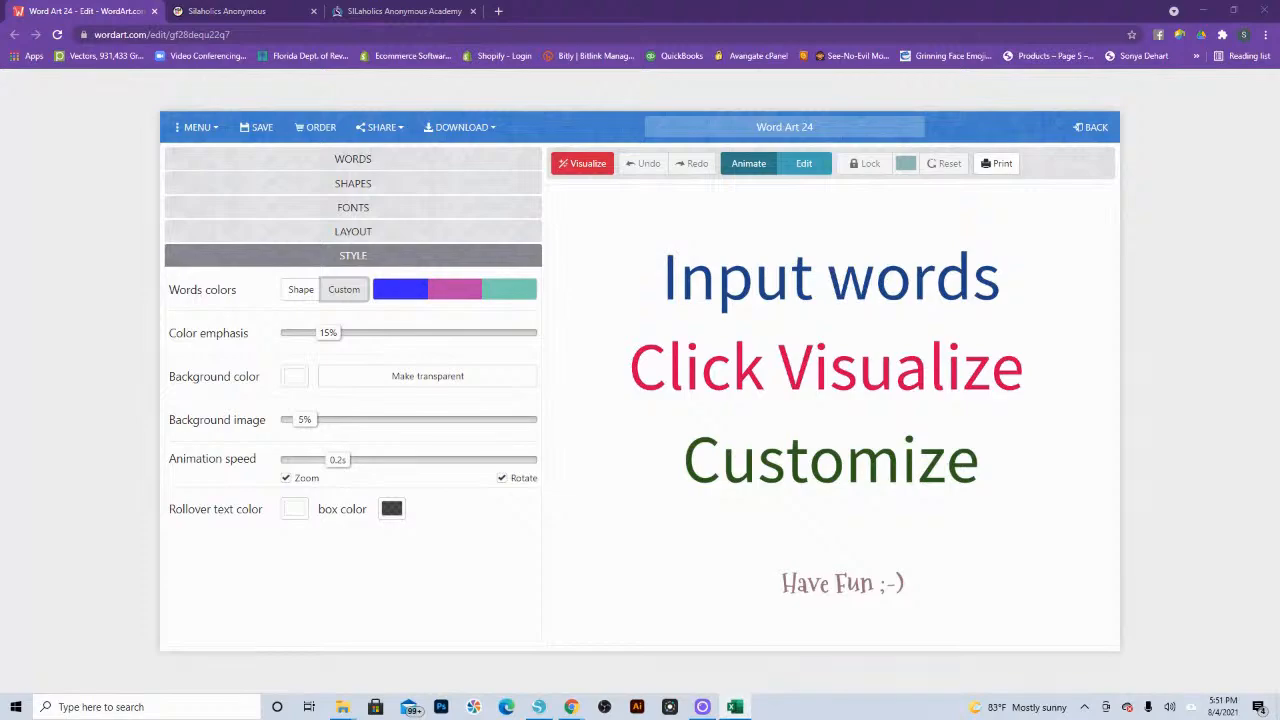
Step: Bring up the ink word art workbook in Excel and copy the word, color and font rows in A2:E21
{"action": "left_click_drag", "start_coordinate": [1279, 150], "coordinate": [743, 128]}
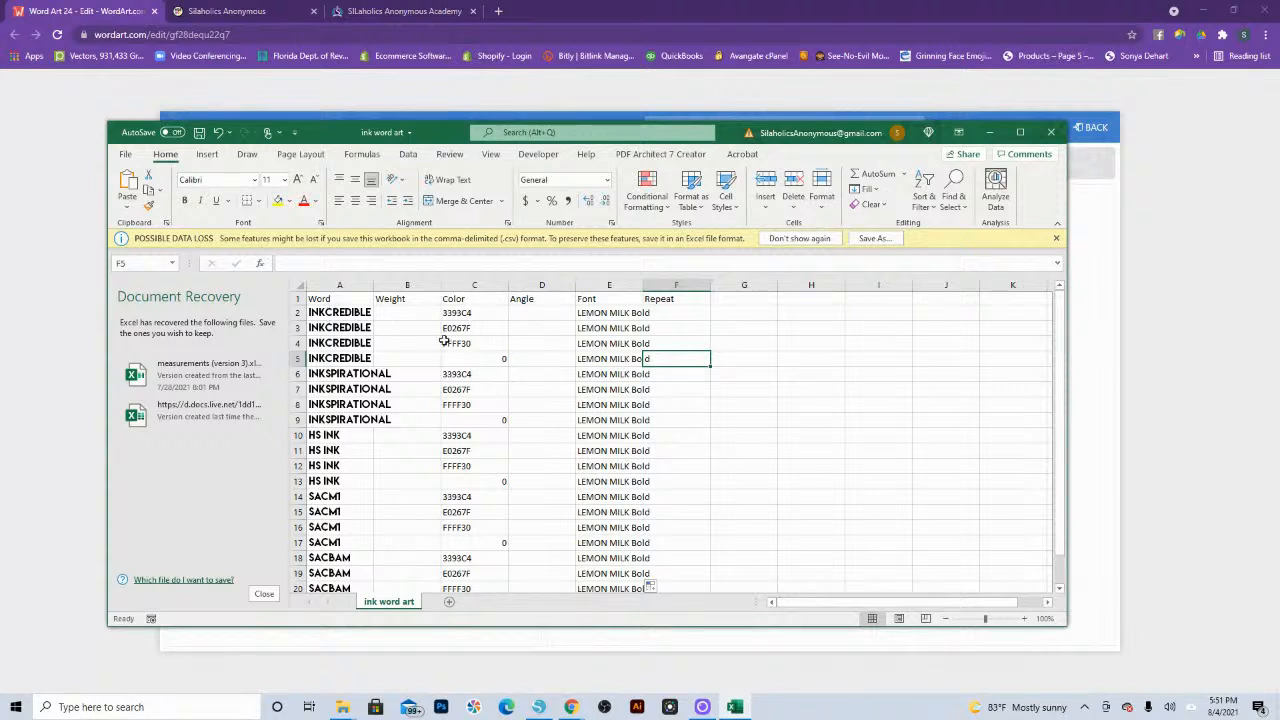
{"action": "left_click_drag", "start_coordinate": [308, 310], "coordinate": [606, 563]}
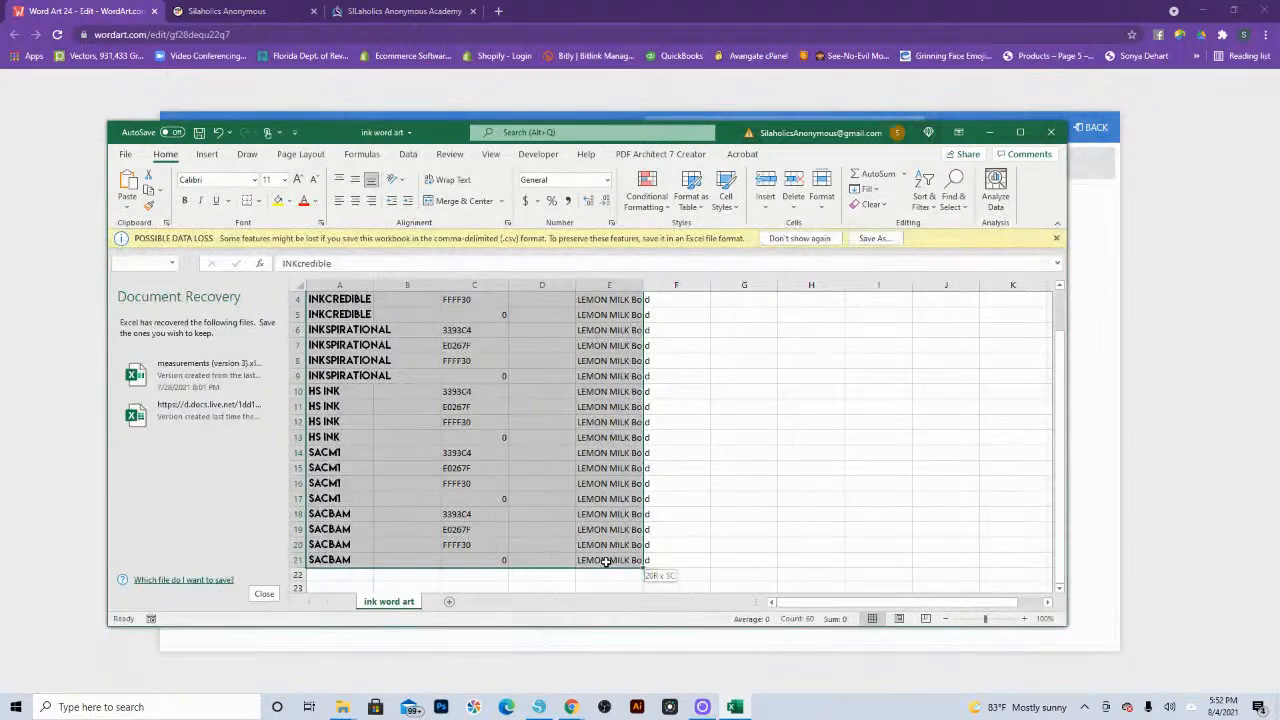
{"action": "right_click", "coordinate": [607, 562]}
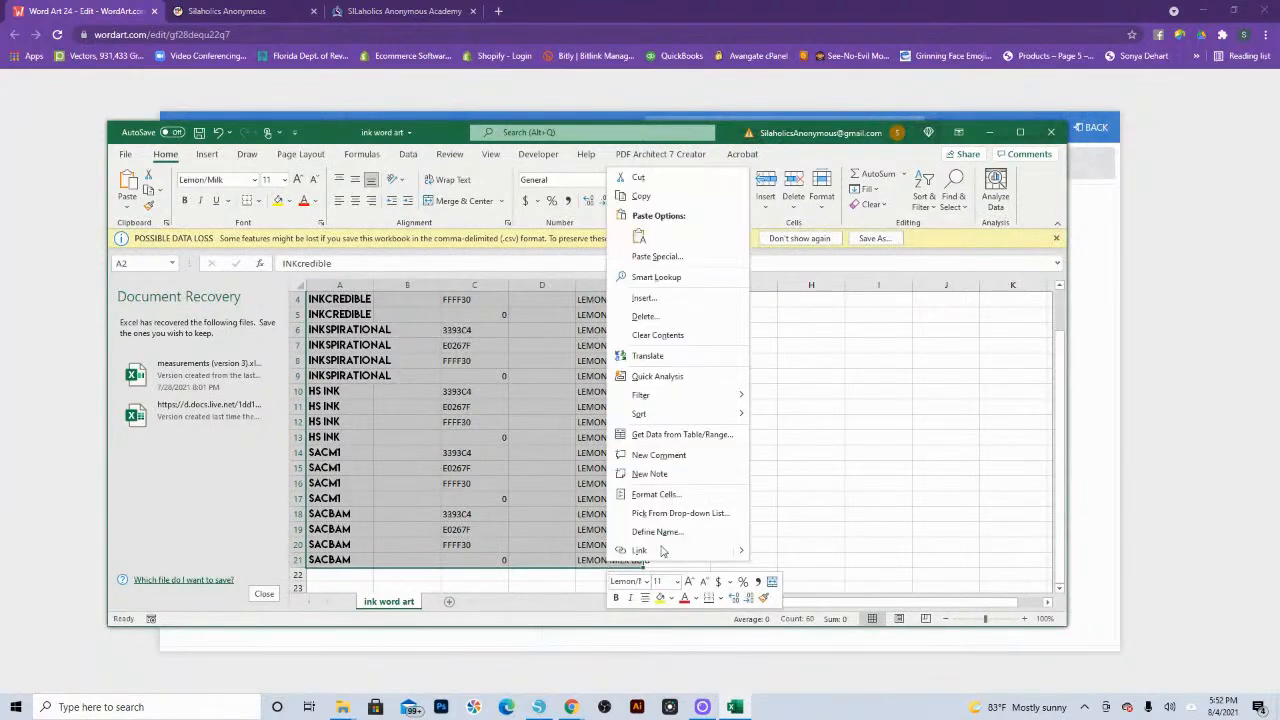
{"action": "left_click", "coordinate": [640, 196]}
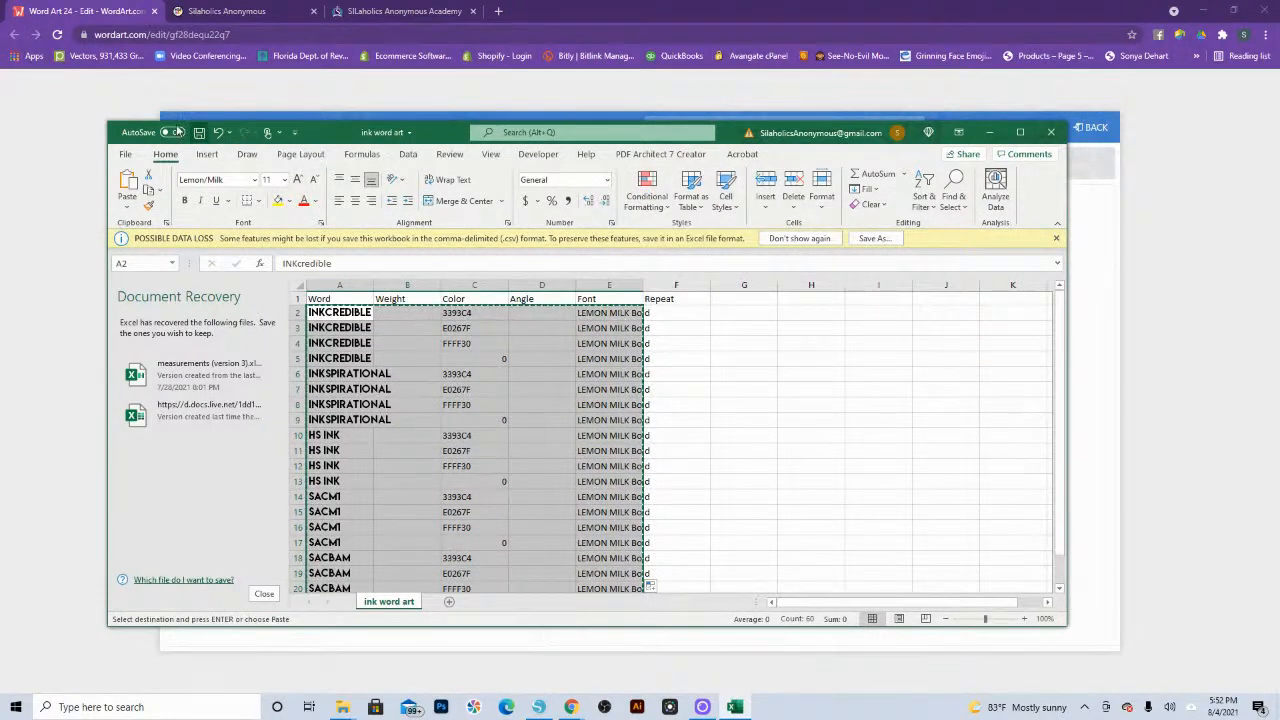
Step: Switch back to WordArt.com and import the copied Excel rows as text into the word list, without CSV format
{"action": "left_click", "coordinate": [145, 95]}
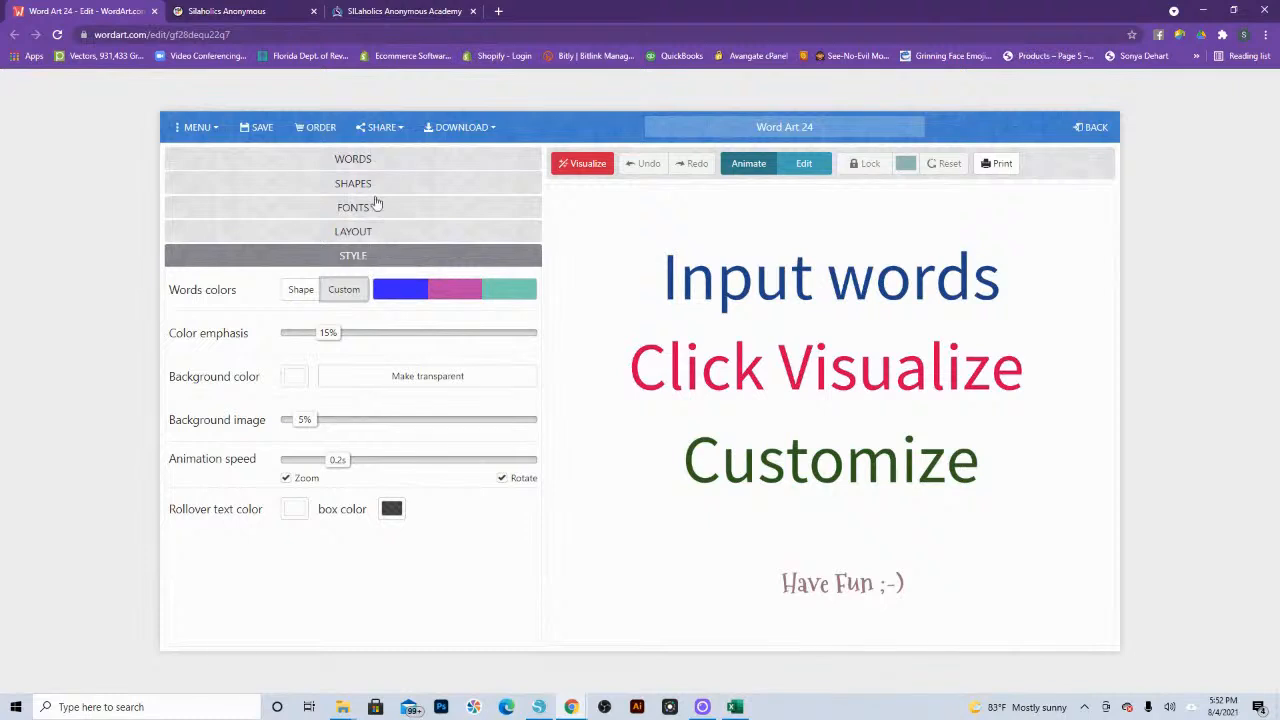
{"action": "left_click", "coordinate": [358, 161]}
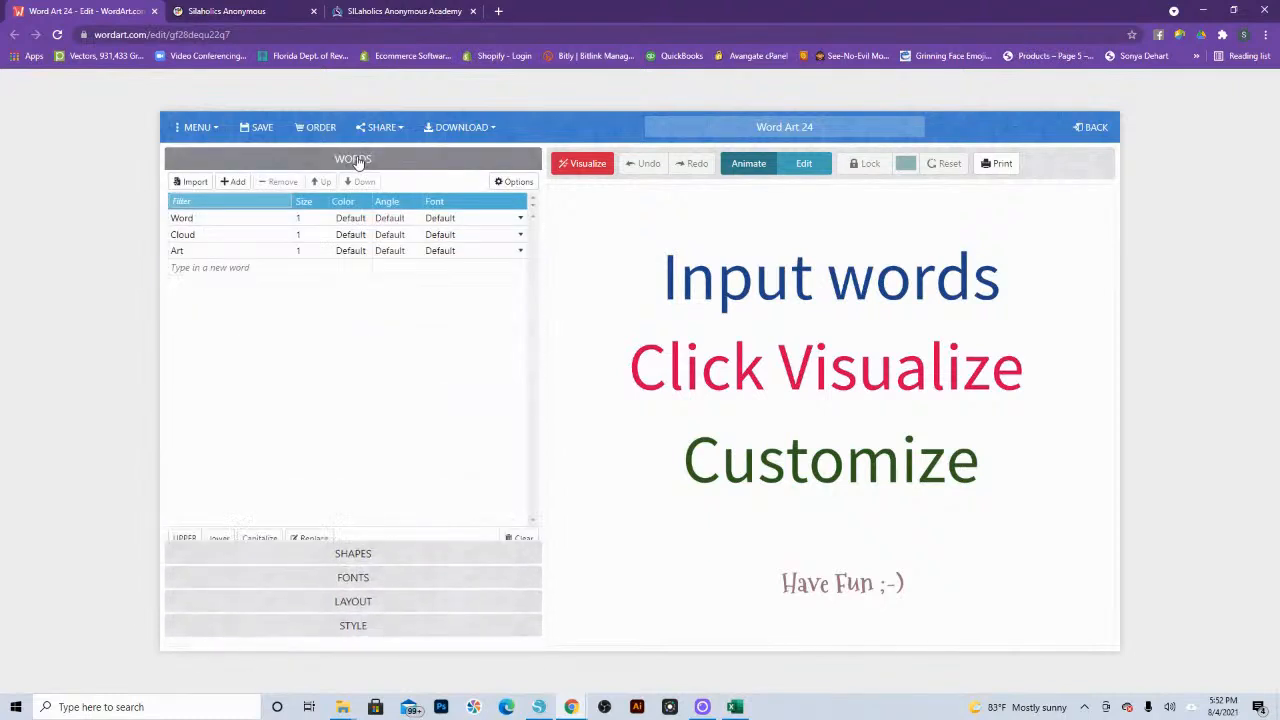
{"action": "left_click", "coordinate": [193, 182]}
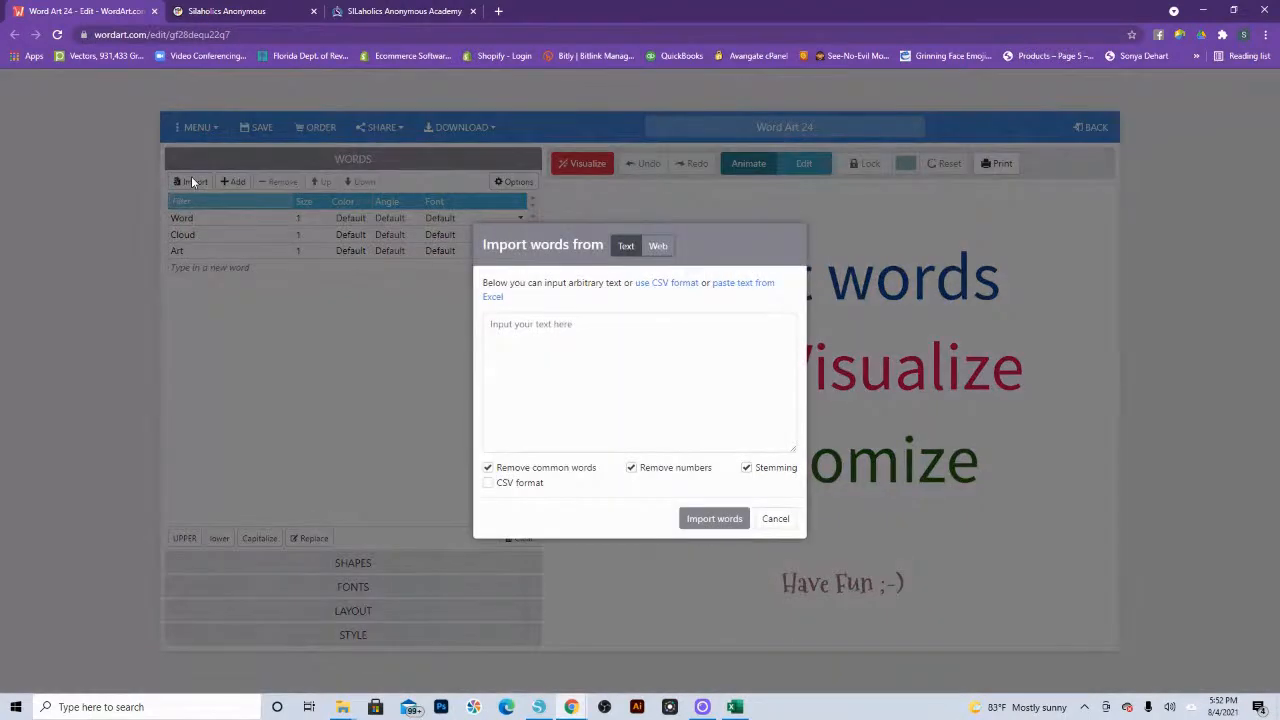
{"action": "left_click", "coordinate": [540, 327]}
{"action": "right_click", "coordinate": [541, 330]}
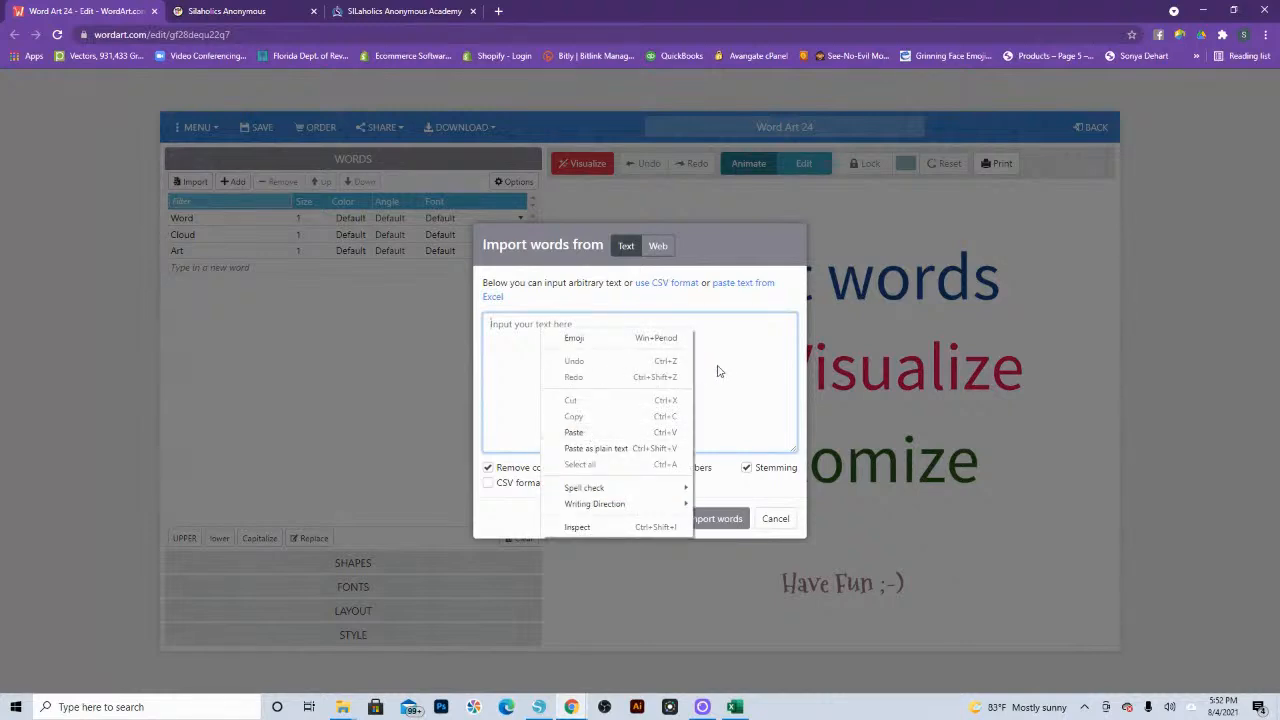
{"action": "left_click", "coordinate": [578, 432]}
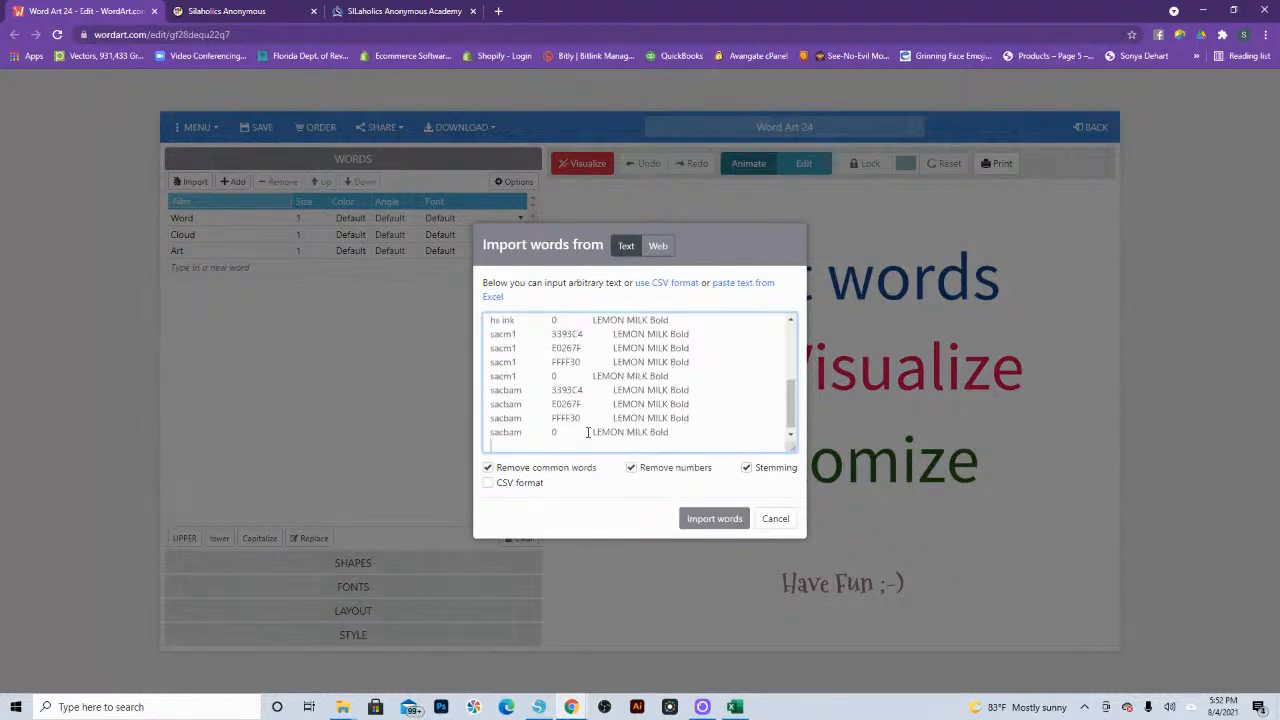
{"action": "left_click", "coordinate": [714, 519]}
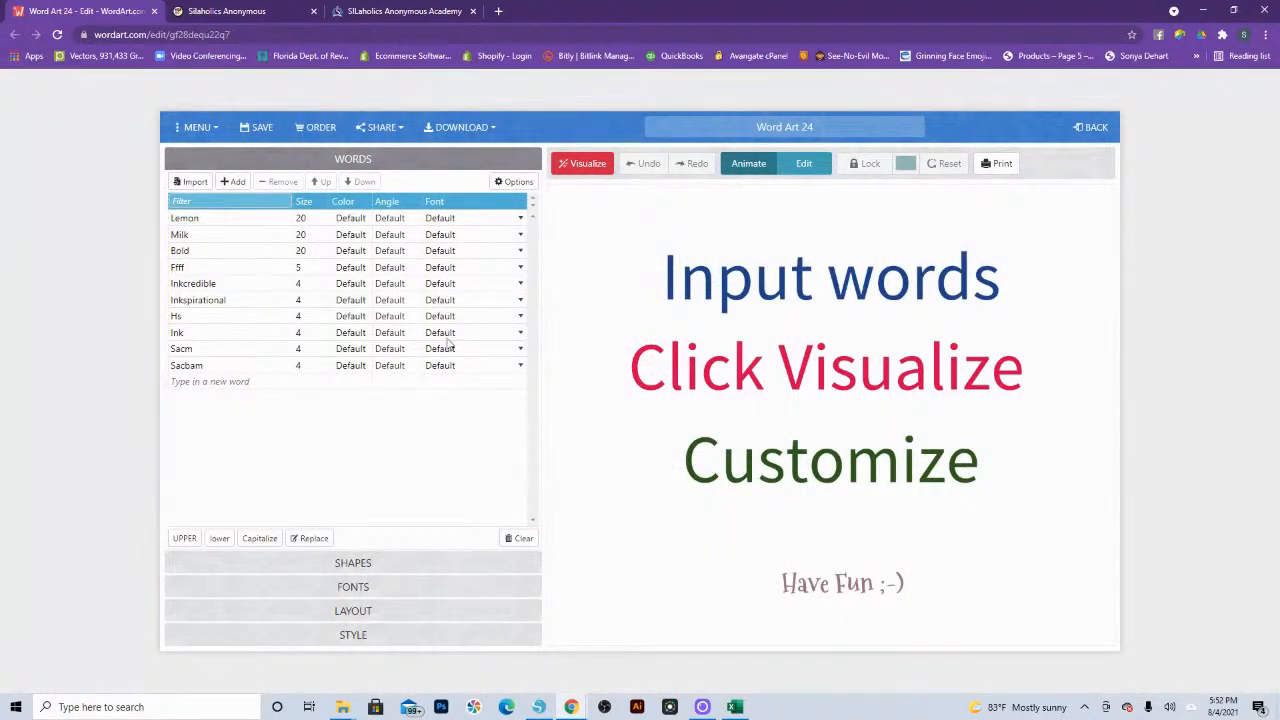
Step: Remove all the imported words, including Lemon, Milk, Bold and Inkcredible, one by one until the word list is empty
{"action": "left_click", "coordinate": [509, 220]}
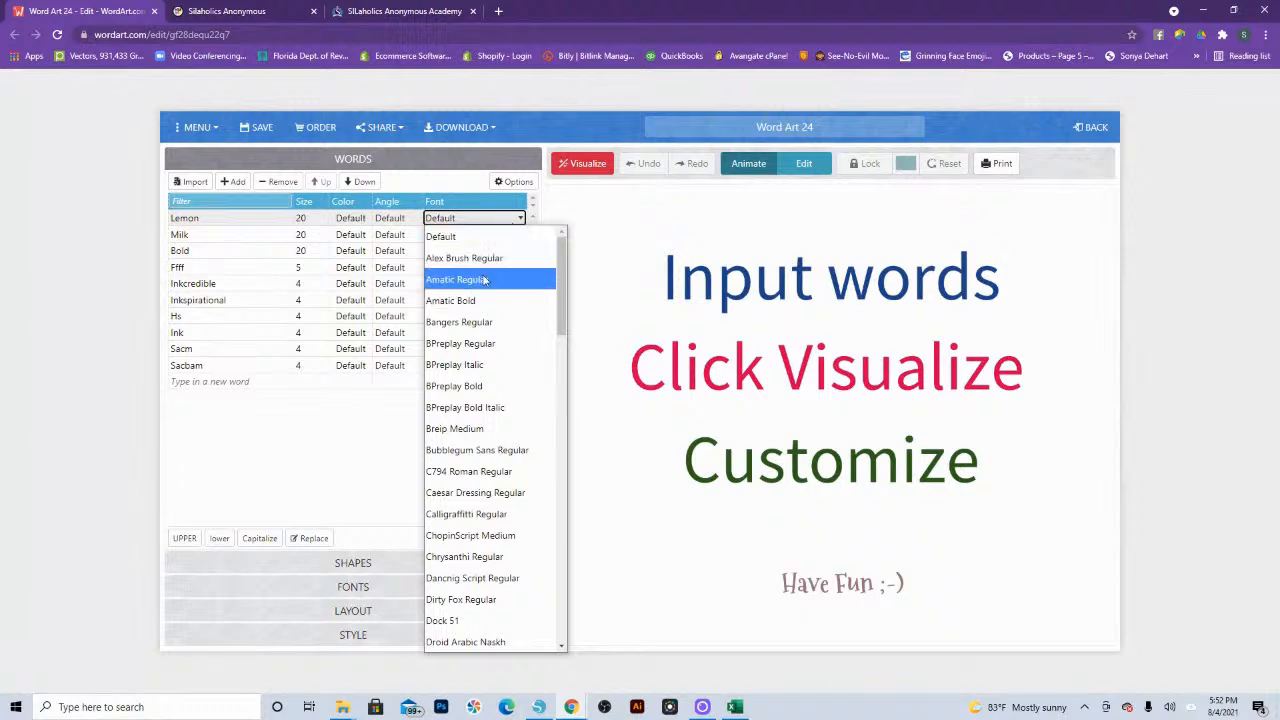
{"action": "left_click", "coordinate": [294, 445]}
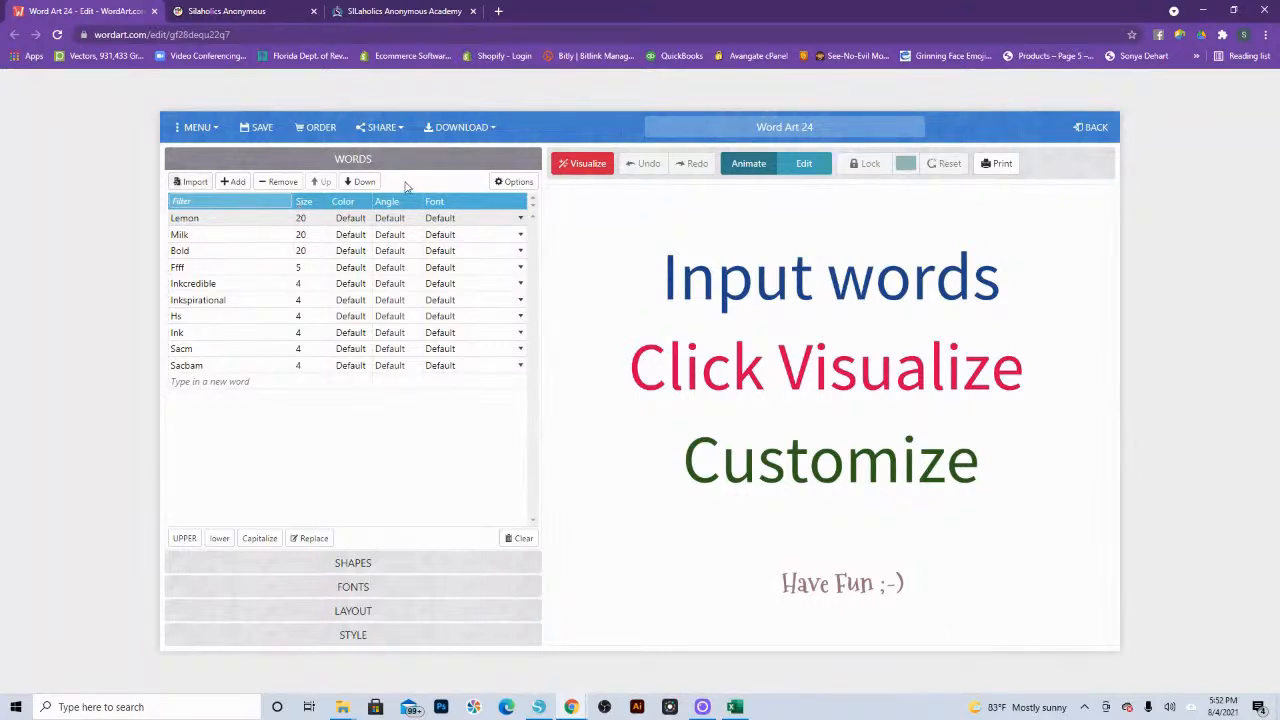
{"action": "left_click", "coordinate": [270, 186]}
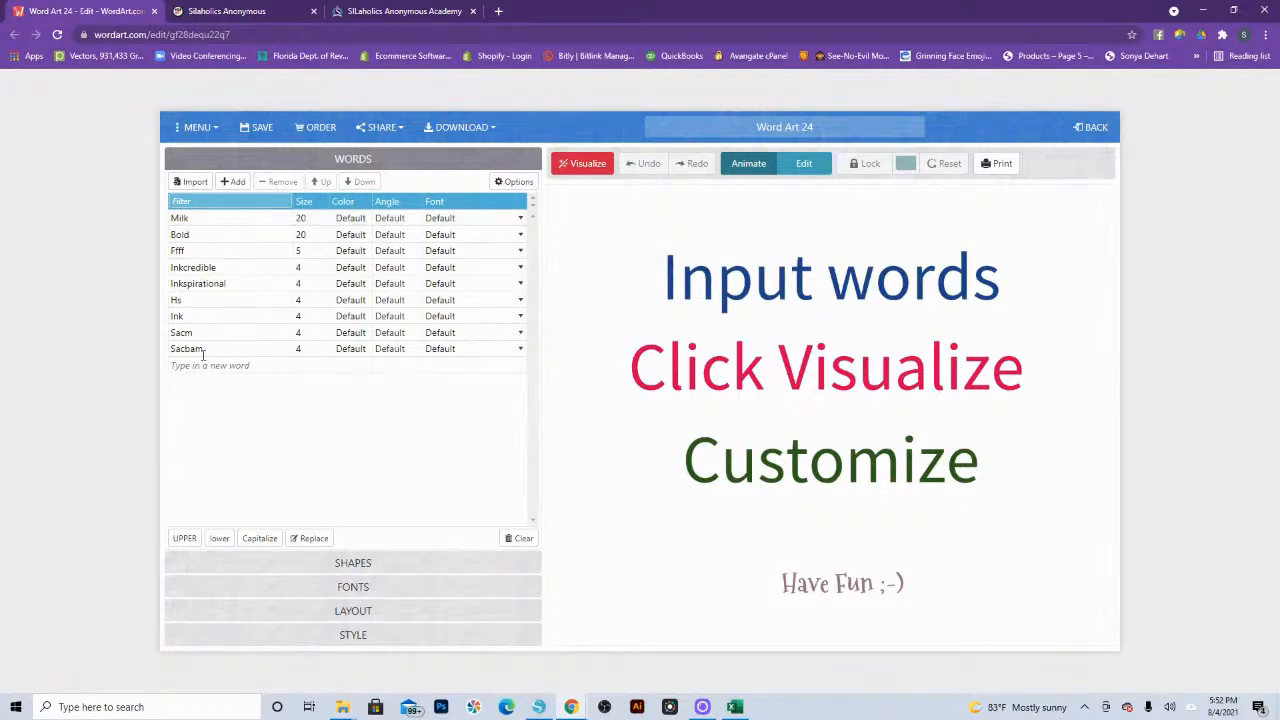
{"action": "left_click", "coordinate": [200, 349]}
{"action": "left_click", "coordinate": [278, 184]}
{"action": "left_click", "coordinate": [188, 332]}
{"action": "left_click", "coordinate": [278, 182]}
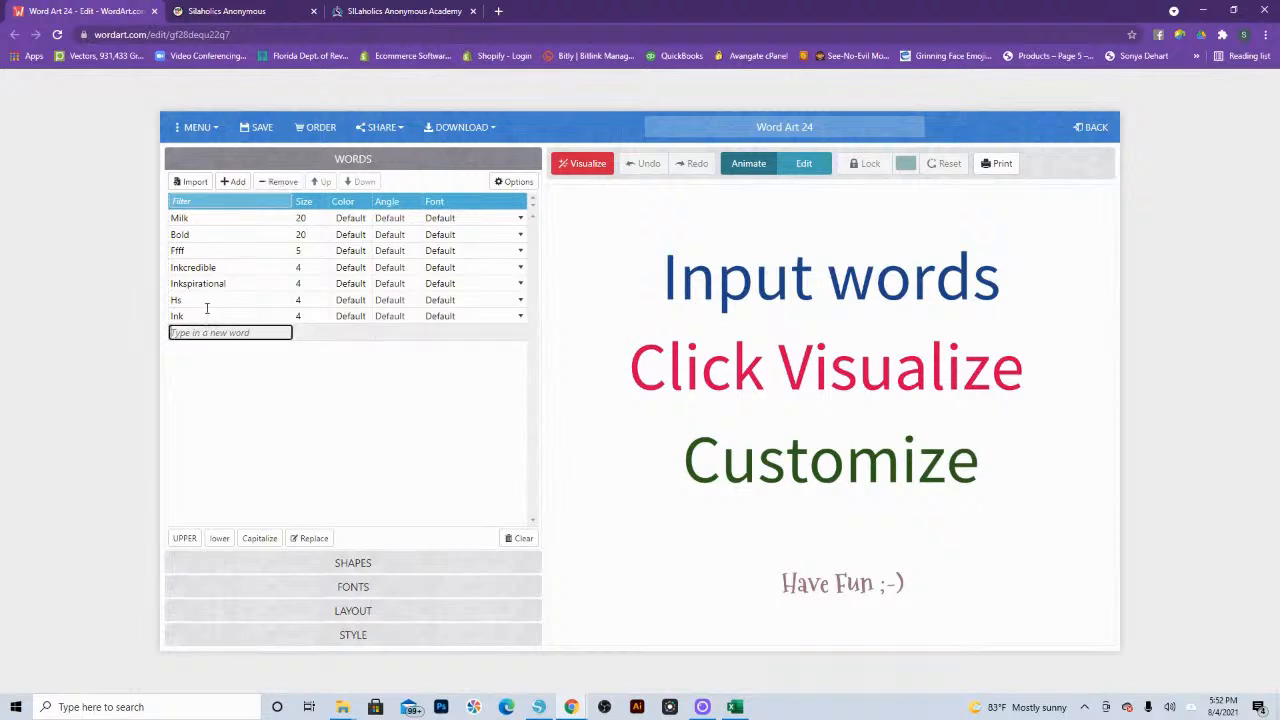
{"action": "left_click", "coordinate": [207, 313]}
{"action": "left_click", "coordinate": [278, 182]}
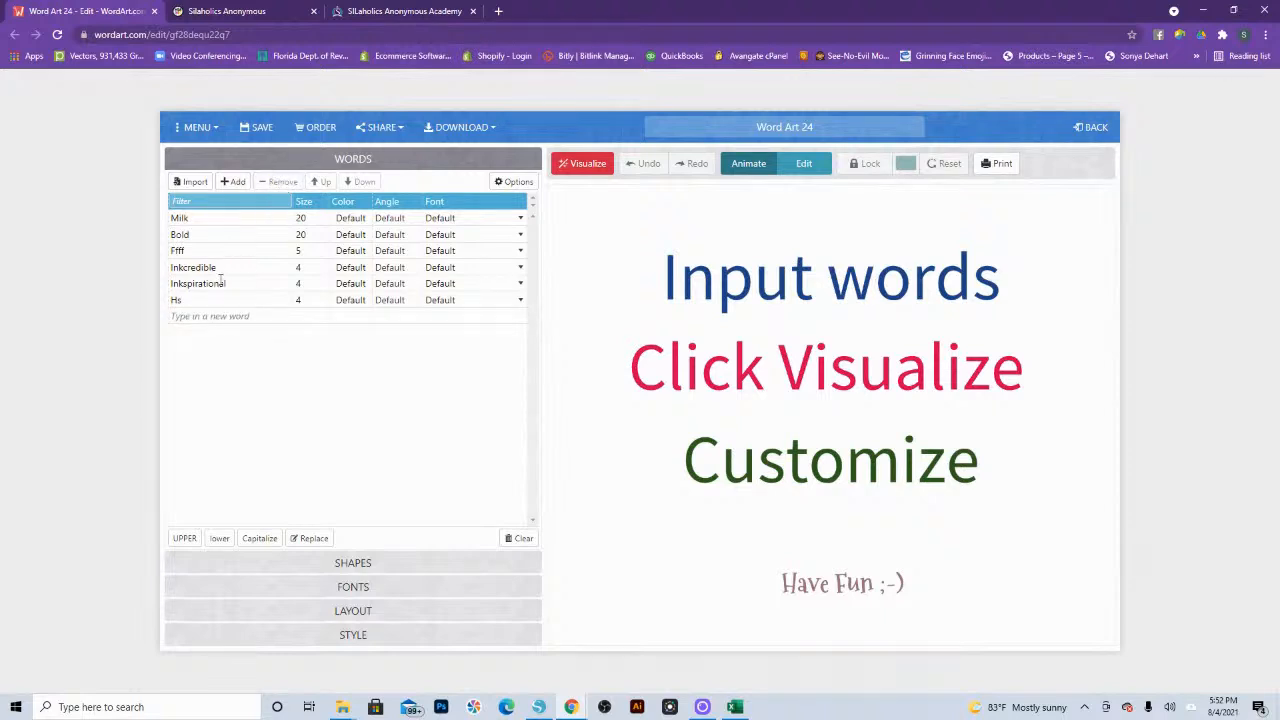
{"action": "left_click", "coordinate": [220, 283]}
{"action": "left_click", "coordinate": [278, 182]}
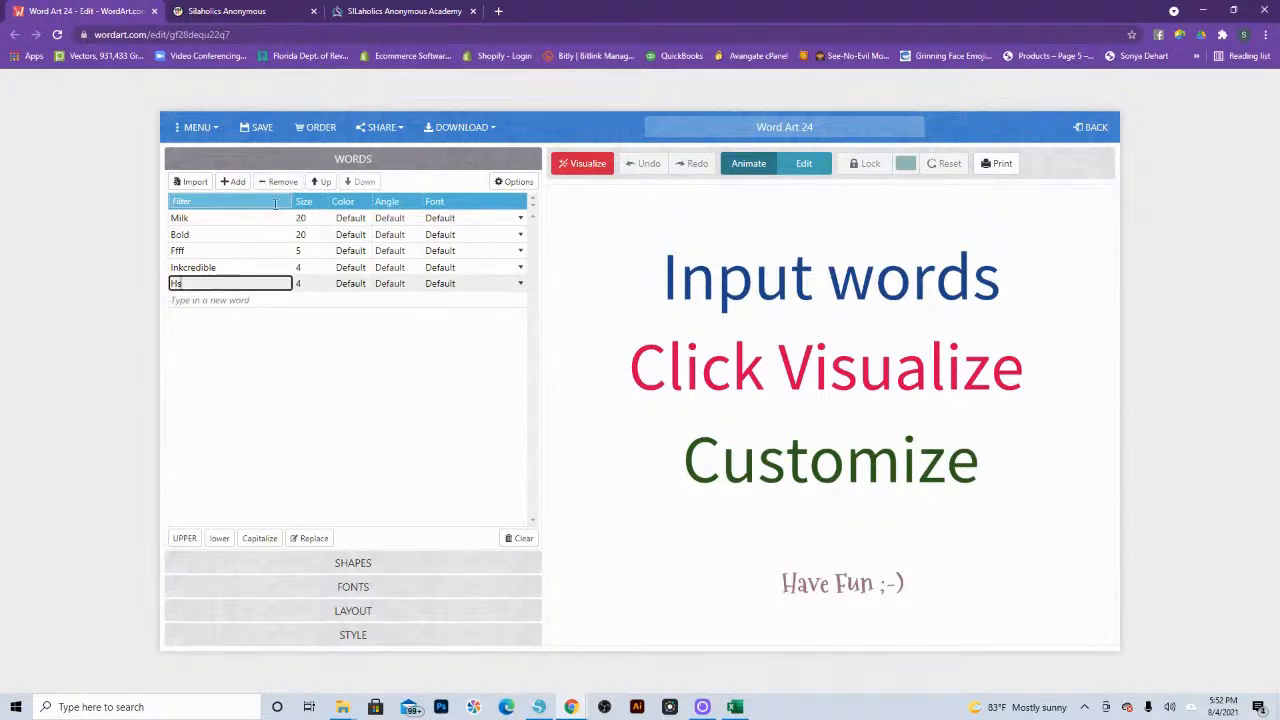
{"action": "left_click", "coordinate": [278, 182]}
{"action": "left_click", "coordinate": [225, 267]}
{"action": "left_click", "coordinate": [278, 182]}
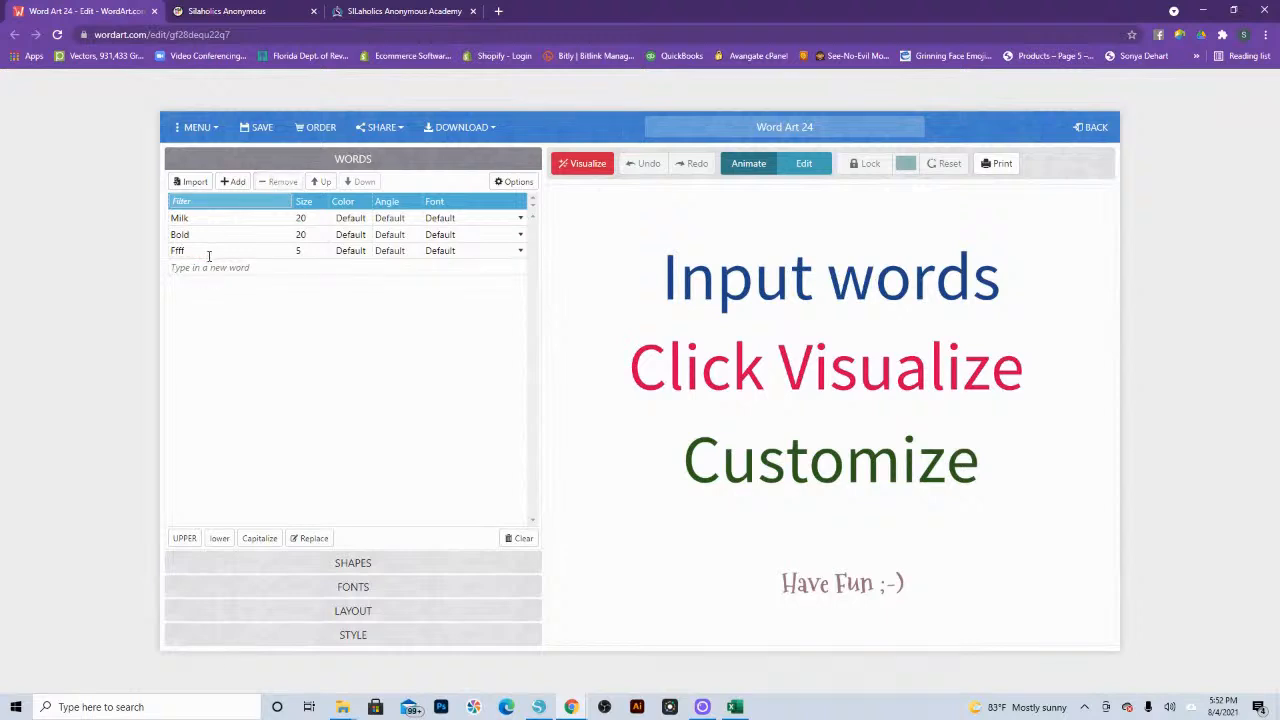
{"action": "left_click", "coordinate": [209, 251]}
{"action": "left_click", "coordinate": [278, 182]}
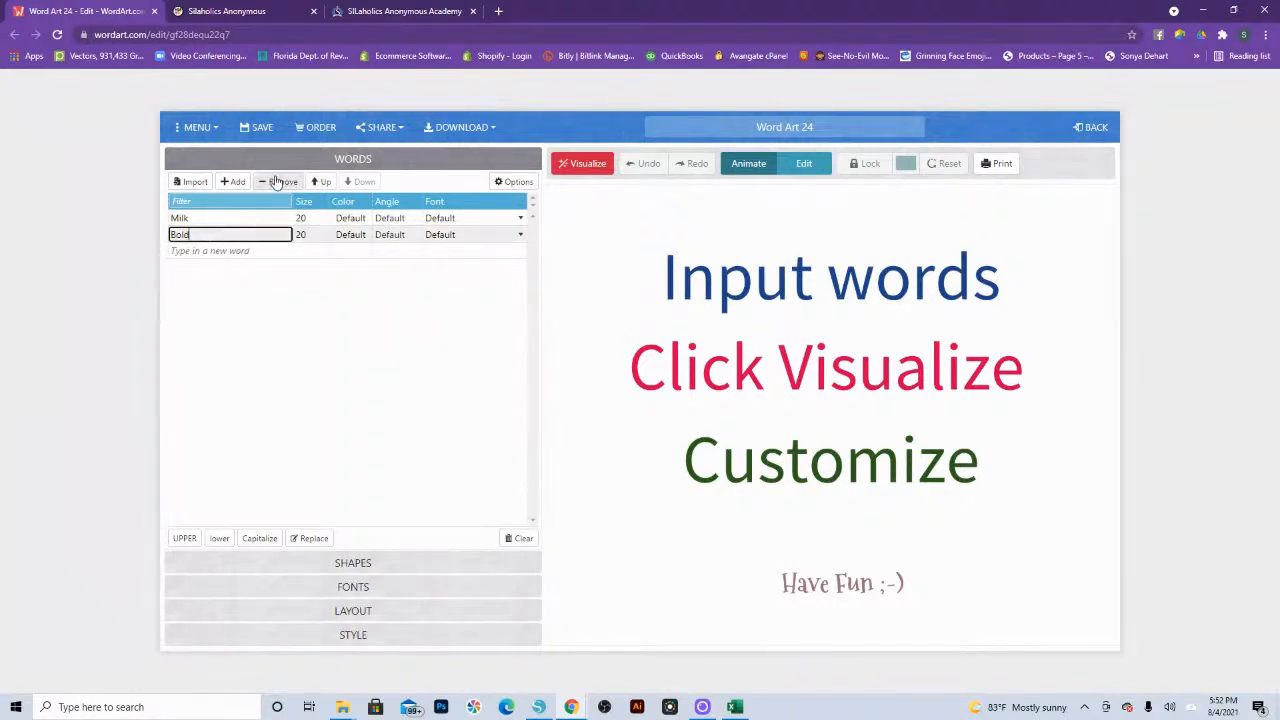
{"action": "left_click", "coordinate": [278, 182]}
{"action": "left_click", "coordinate": [218, 218]}
{"action": "left_click", "coordinate": [278, 182]}
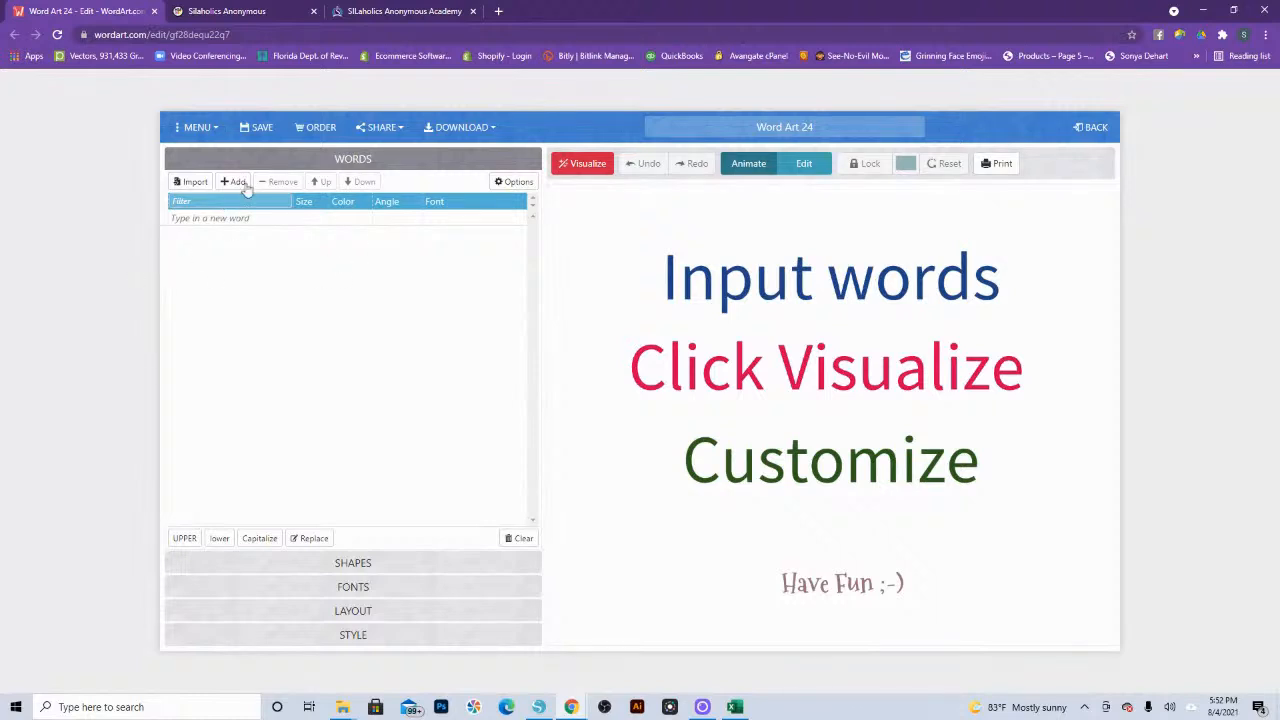
Step: Add the LEMONMILK-Bold font file to the project's fonts and return to the word list
{"action": "left_click", "coordinate": [338, 591]}
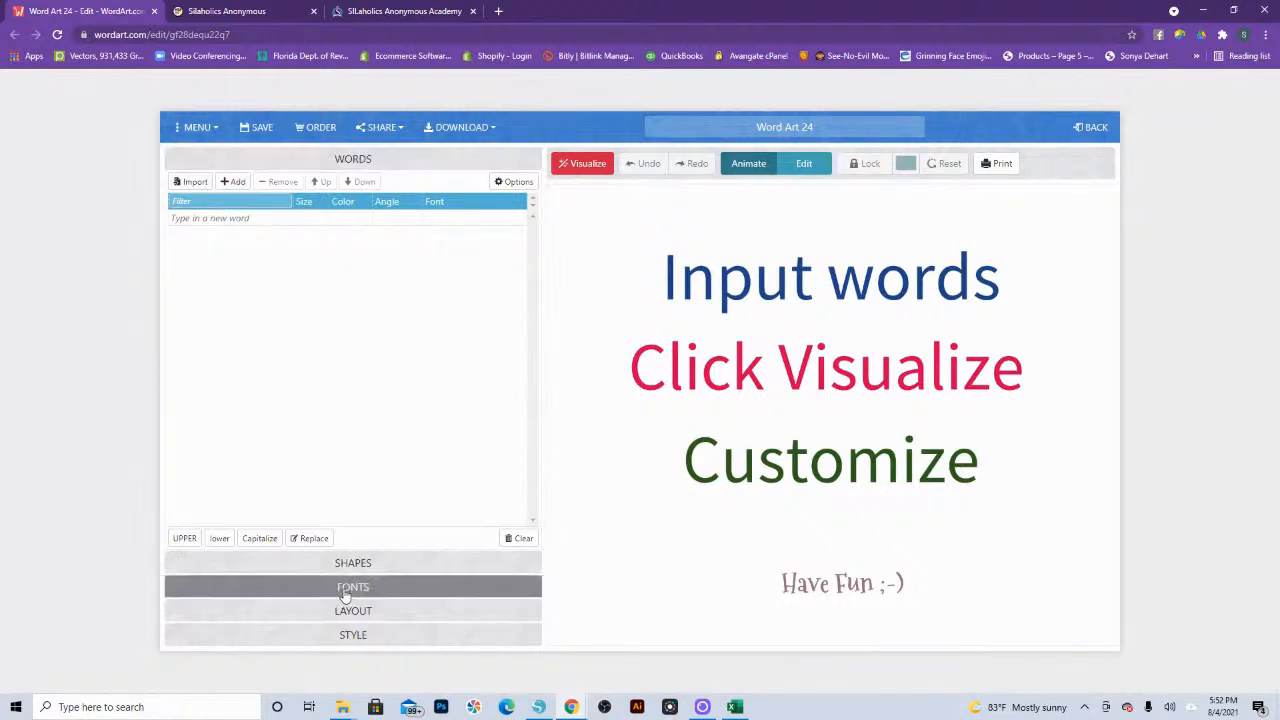
{"action": "scroll", "coordinate": [342, 585], "scroll_direction": "down", "scroll_amount": 10}
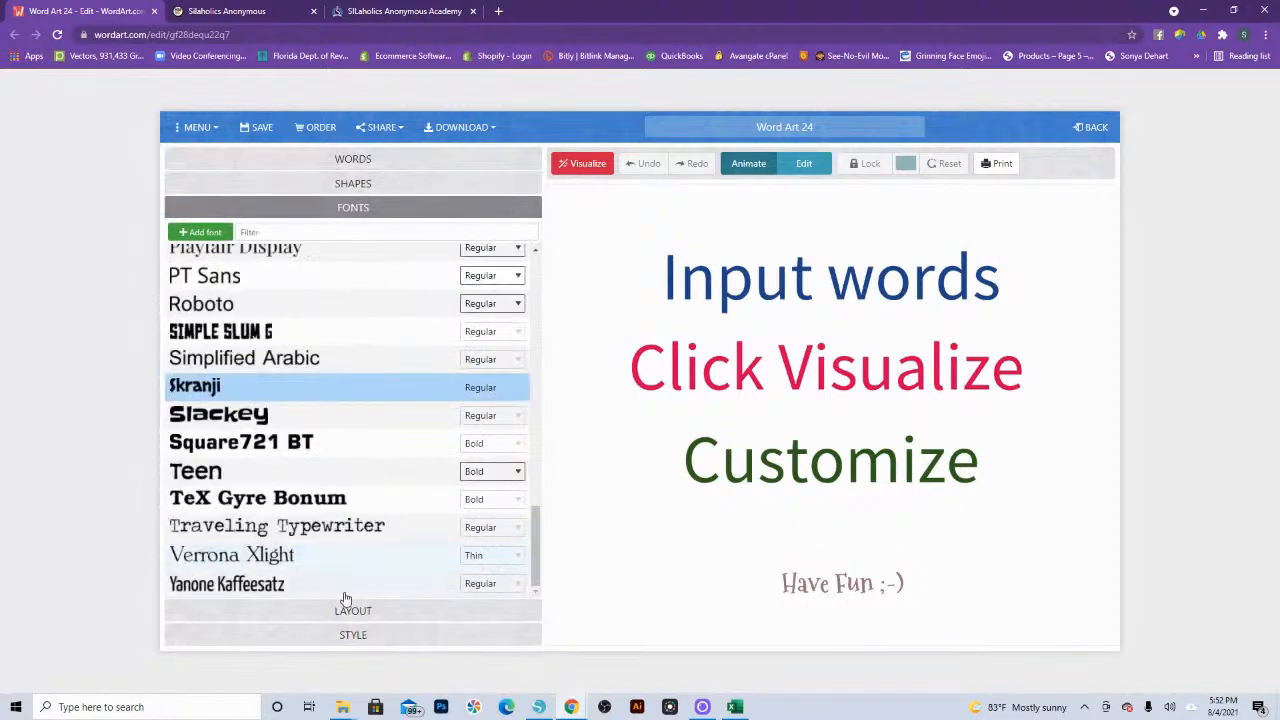
{"action": "left_click", "coordinate": [203, 232]}
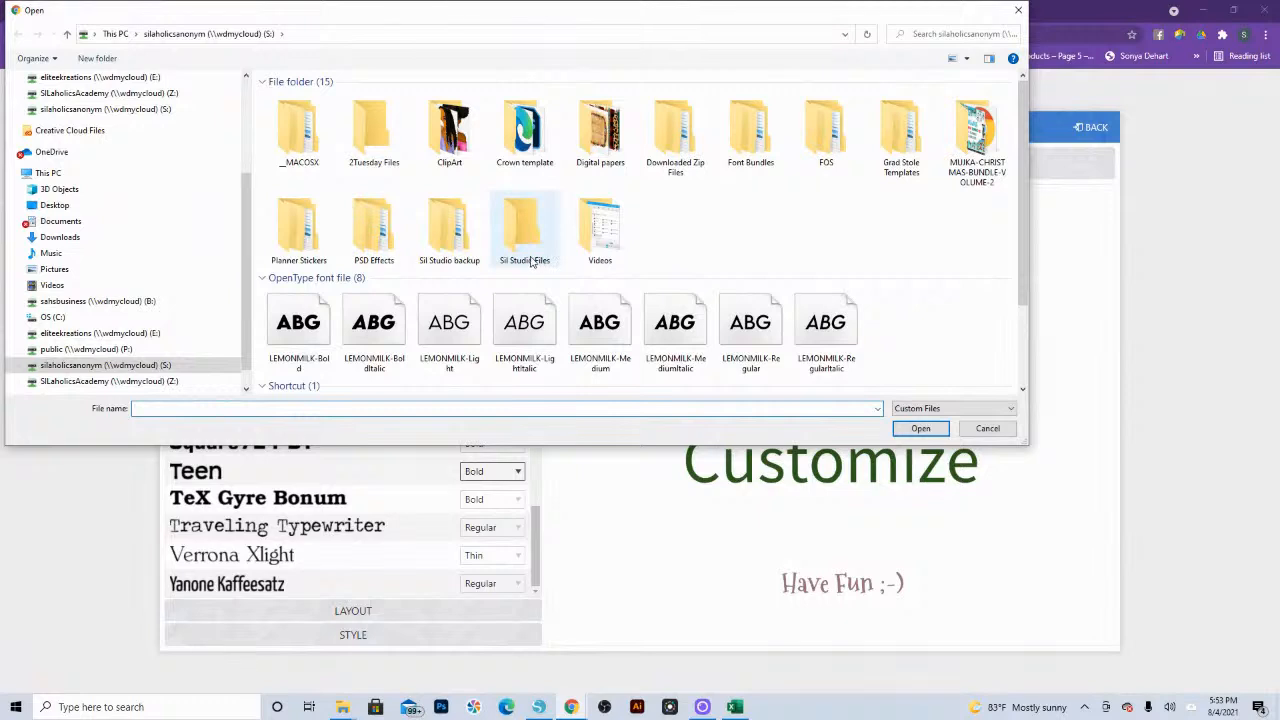
{"action": "left_click", "coordinate": [307, 333]}
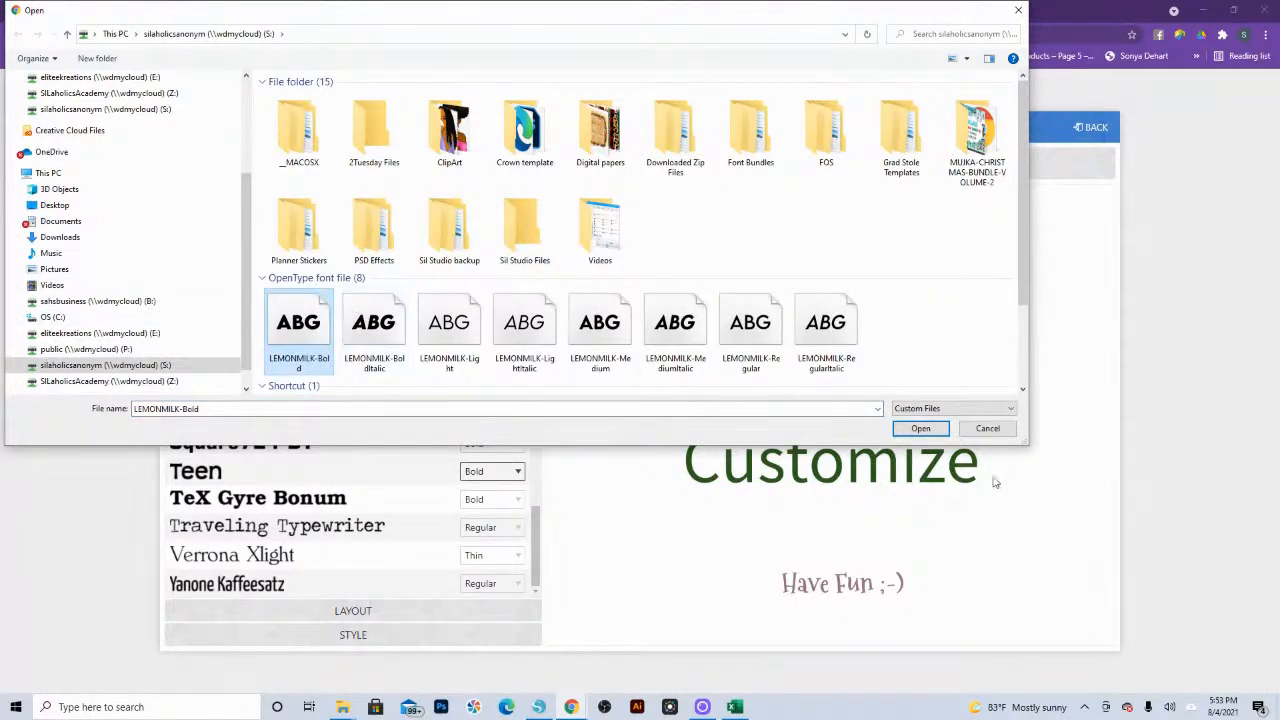
{"action": "left_click", "coordinate": [920, 428]}
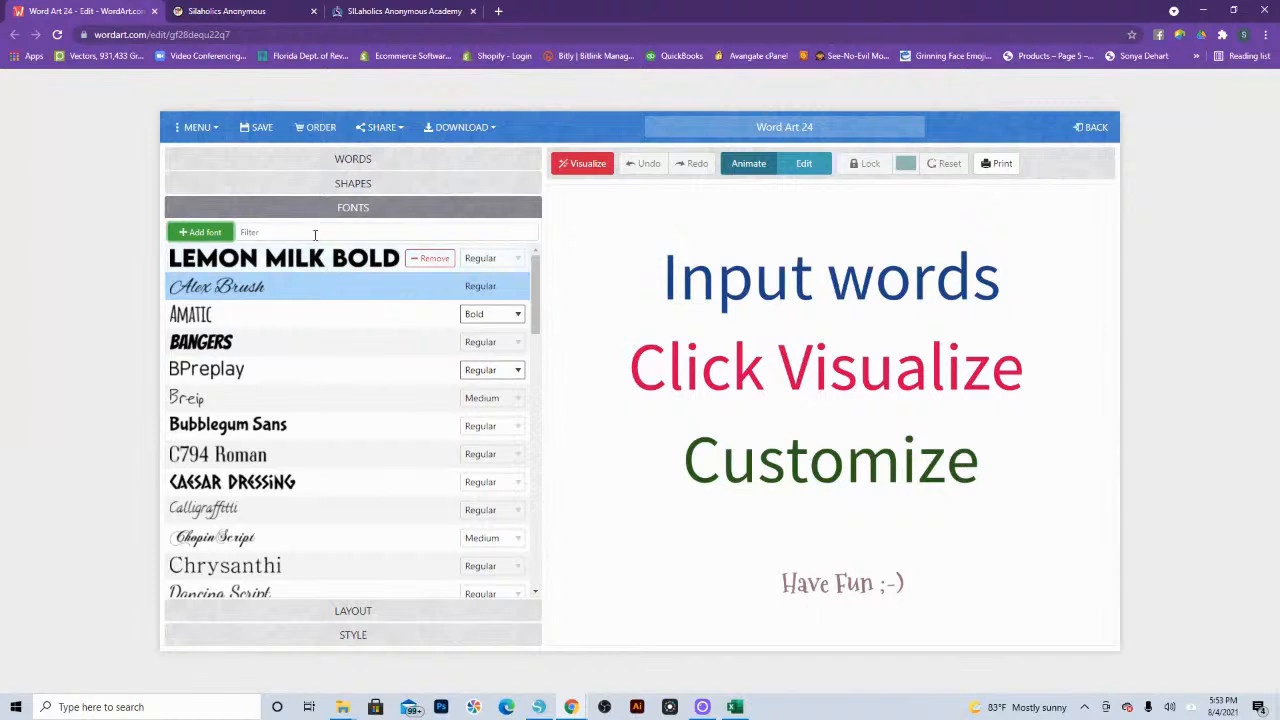
{"action": "left_click", "coordinate": [318, 162]}
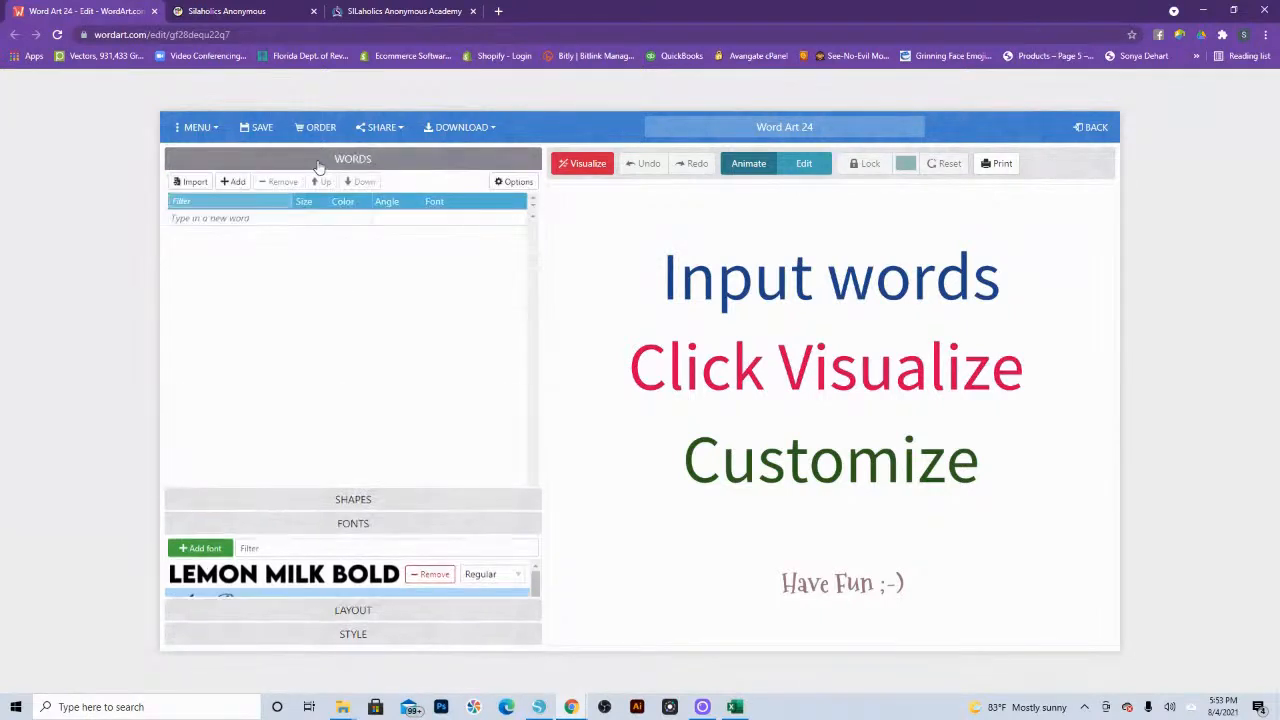
Step: Import the pasted Excel words, colors and fonts in CSV format, with common-word removal and number removal turned off
{"action": "left_click", "coordinate": [194, 182]}
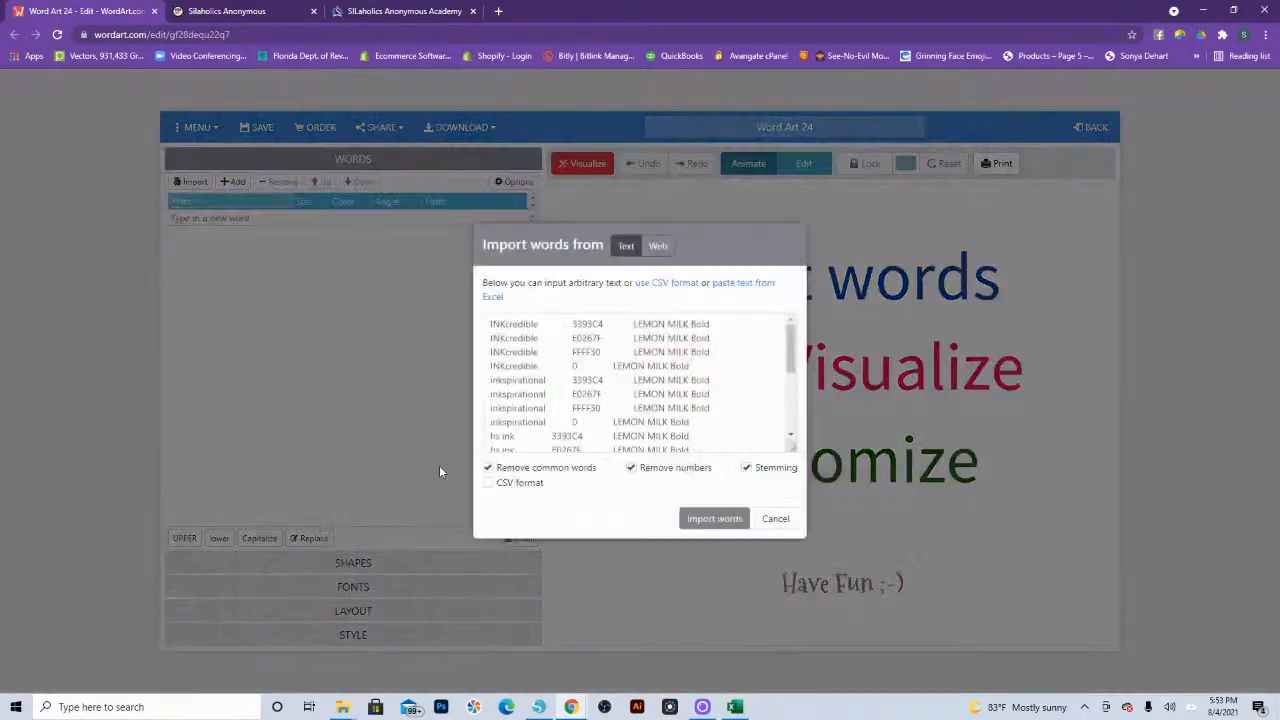
{"action": "left_click", "coordinate": [488, 483]}
{"action": "left_click", "coordinate": [488, 468]}
{"action": "left_click", "coordinate": [633, 468]}
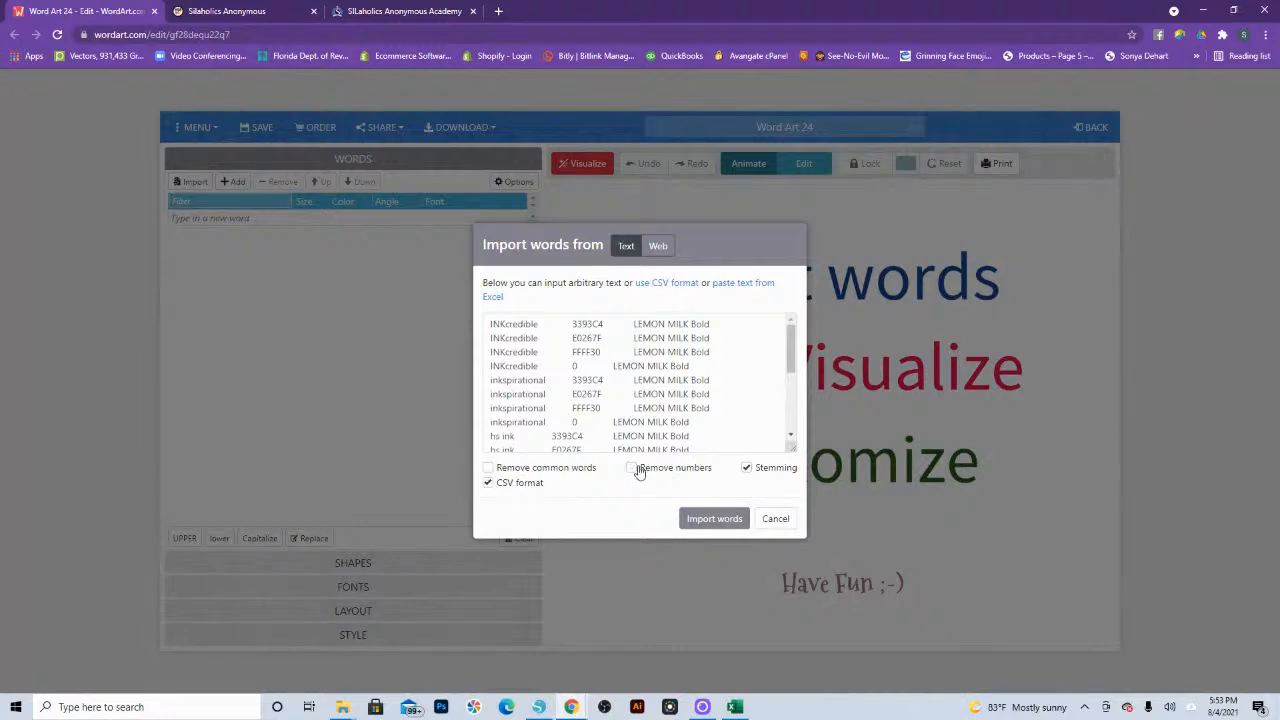
{"action": "left_click", "coordinate": [715, 520]}
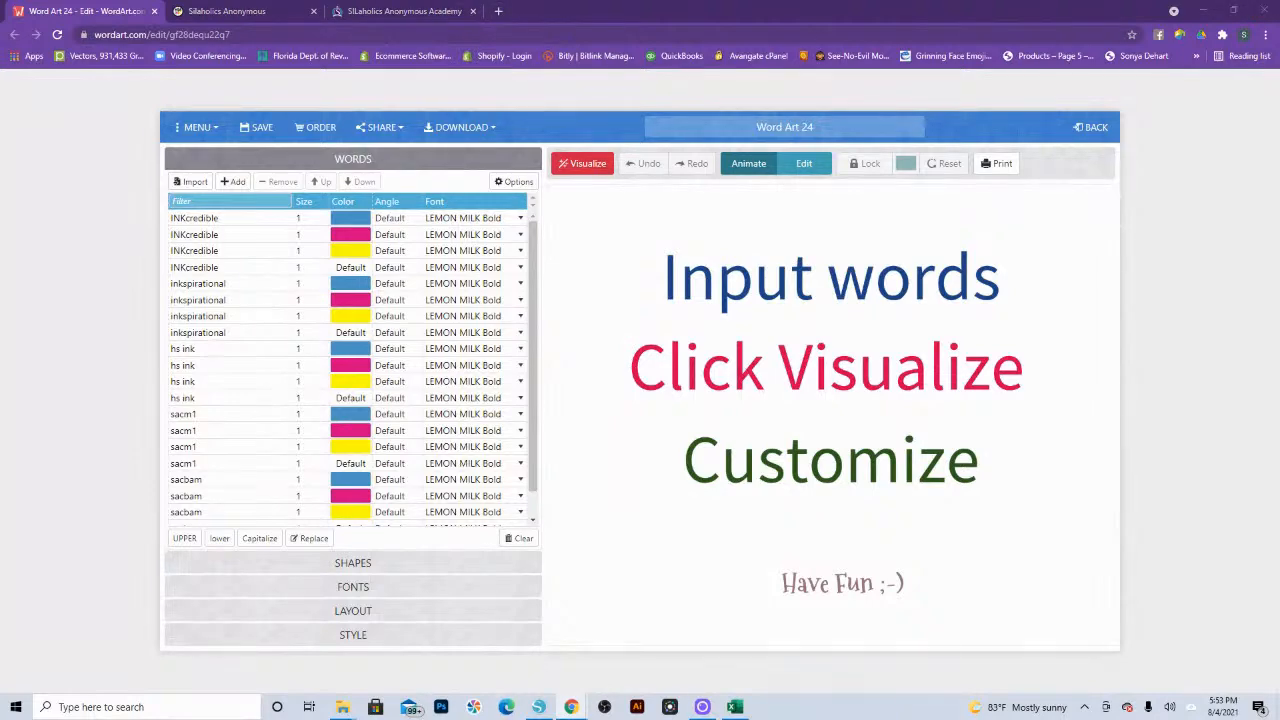
Step: Bring up the WordArt.com home page in another tab and create a new word art project
{"action": "left_click_drag", "start_coordinate": [1279, 46], "coordinate": [606, 21]}
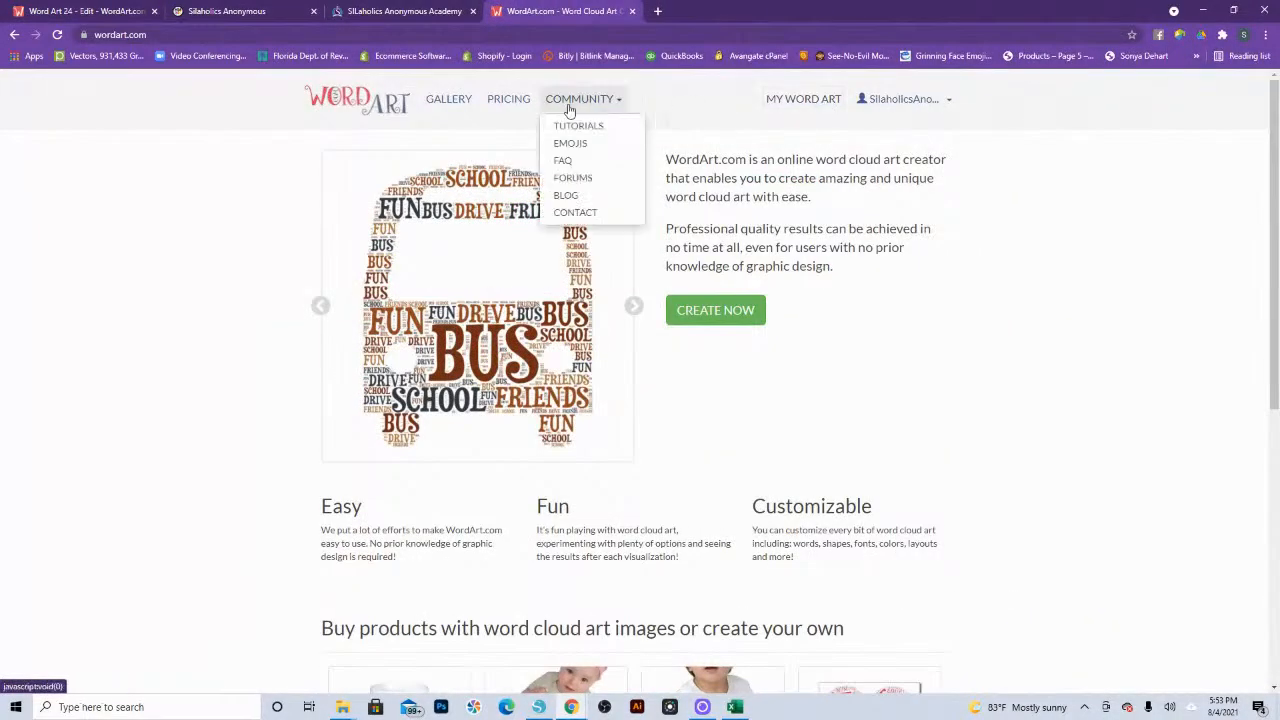
{"action": "left_click", "coordinate": [712, 316]}
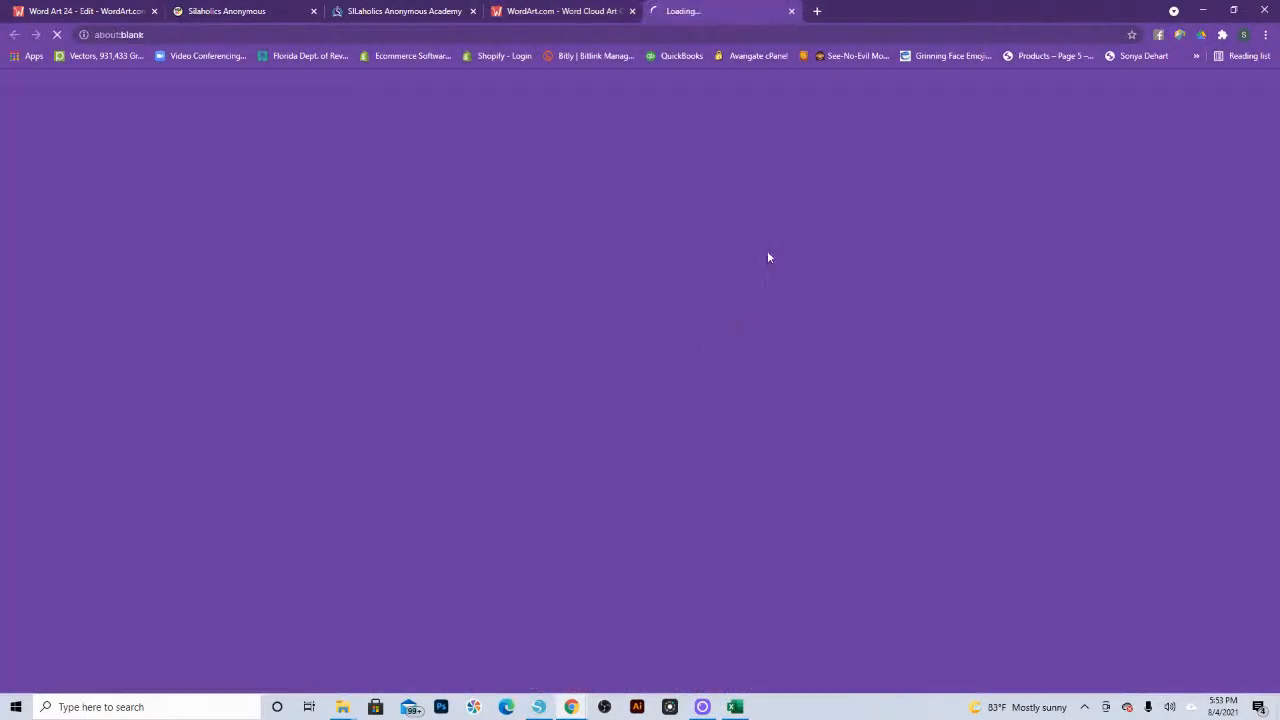
{"action": "left_click", "coordinate": [452, 219]}
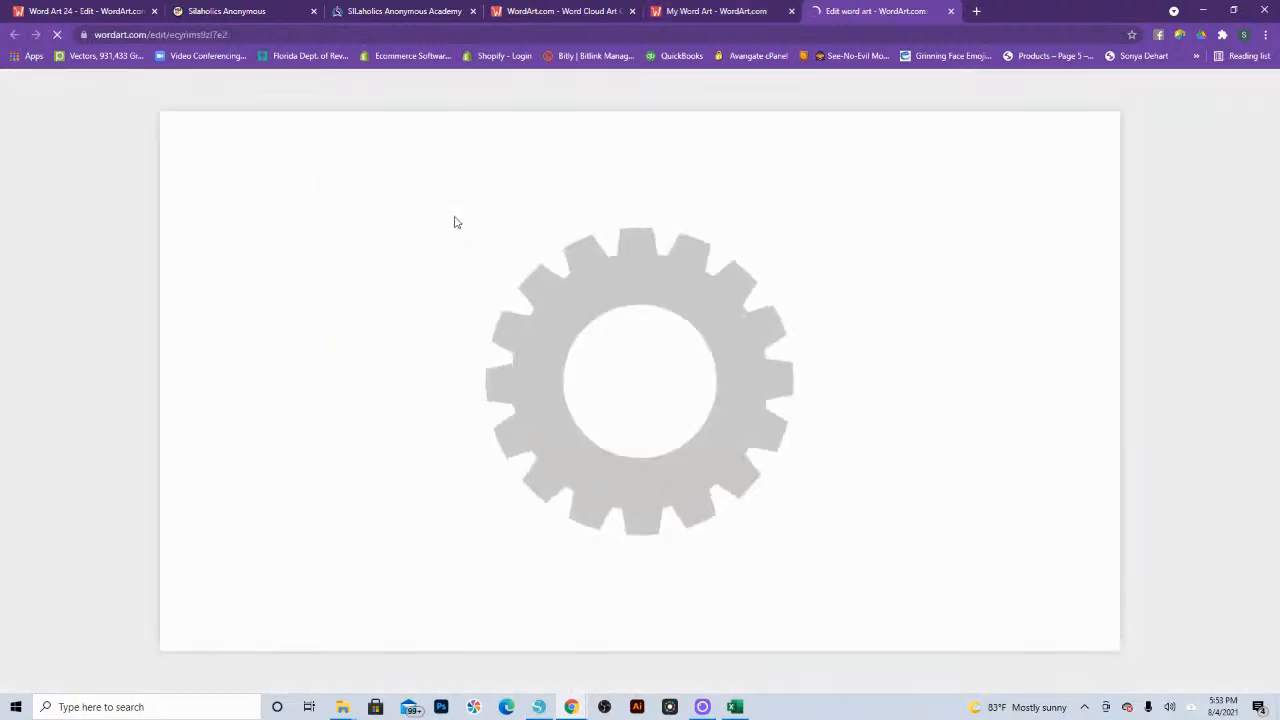
Step: Replace the three default words with INKcredible, Inkspirational and HS INK
{"action": "left_click", "coordinate": [198, 218]}
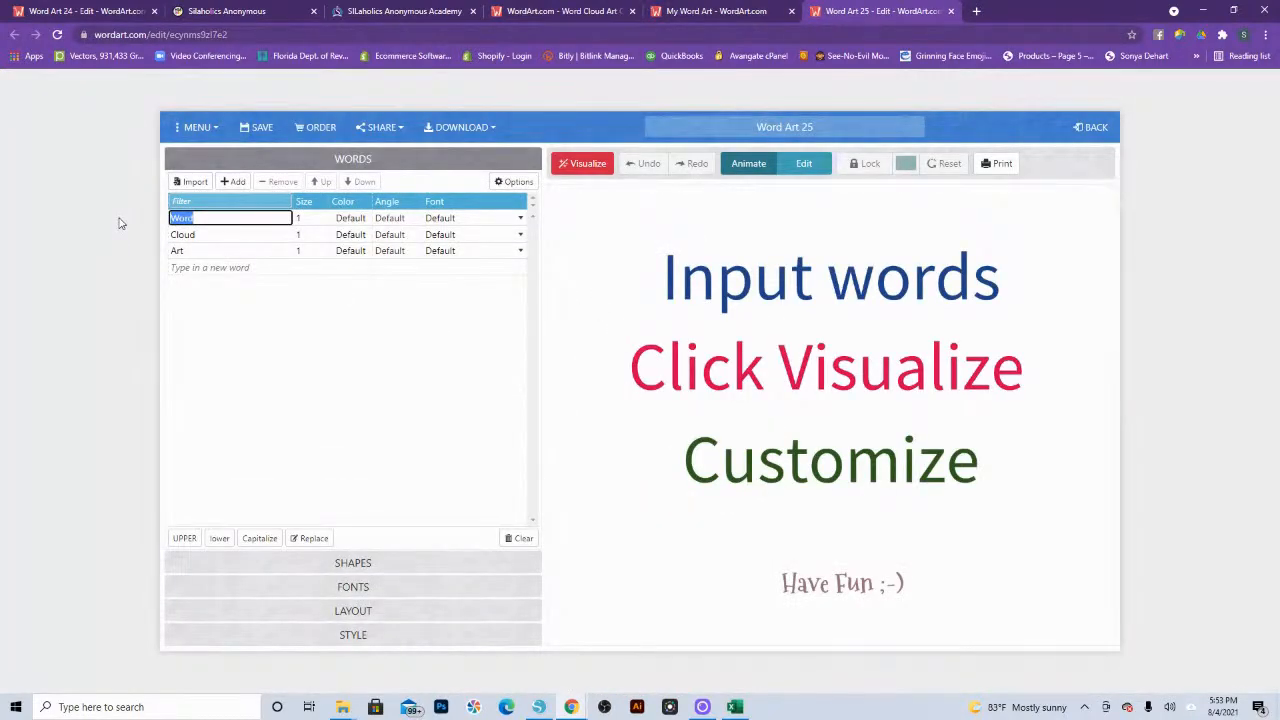
{"action": "type", "text": "INKcredible"}
{"action": "key", "text": "Return"}
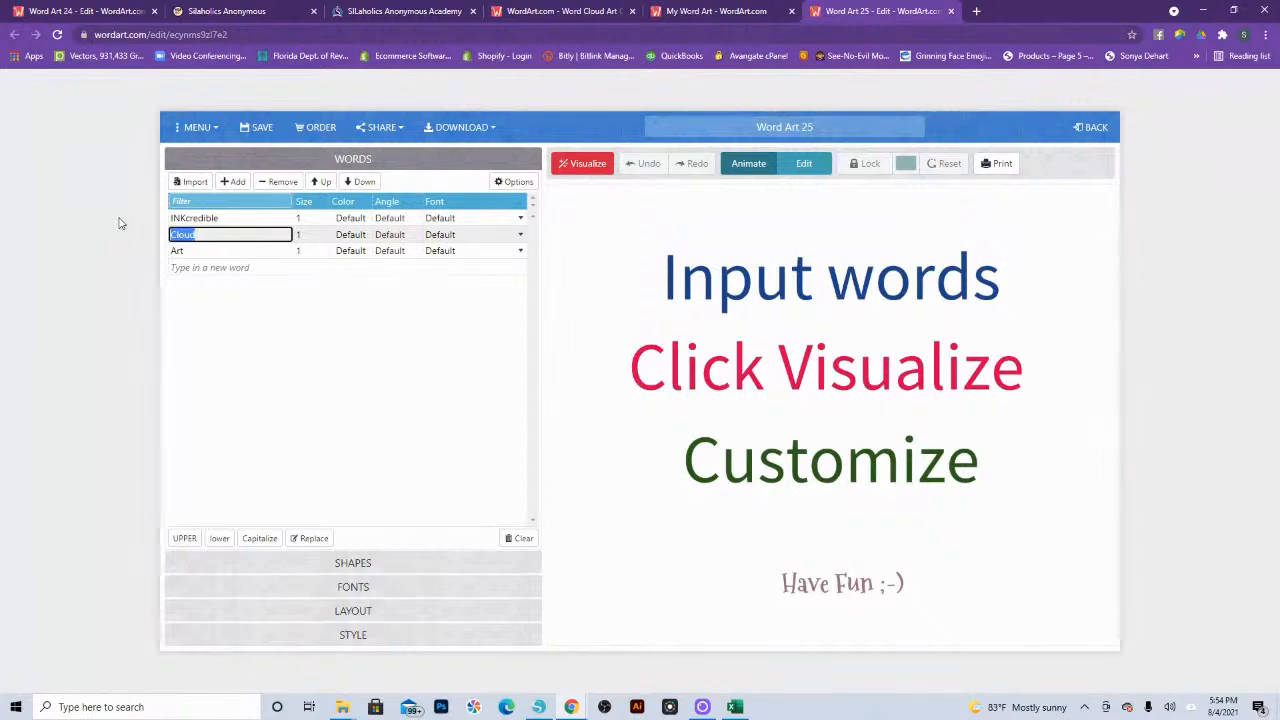
{"action": "type", "text": "In"}
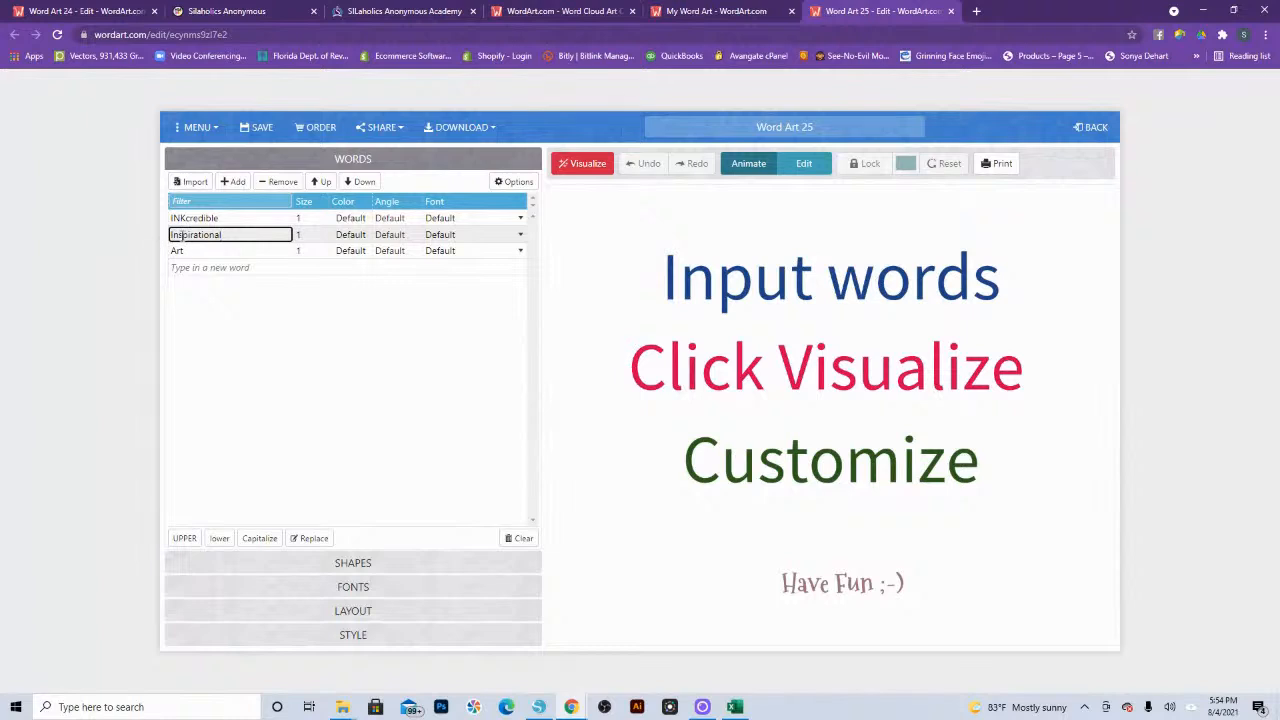
{"action": "type", "text": "k"}
{"action": "left_click", "coordinate": [216, 250]}
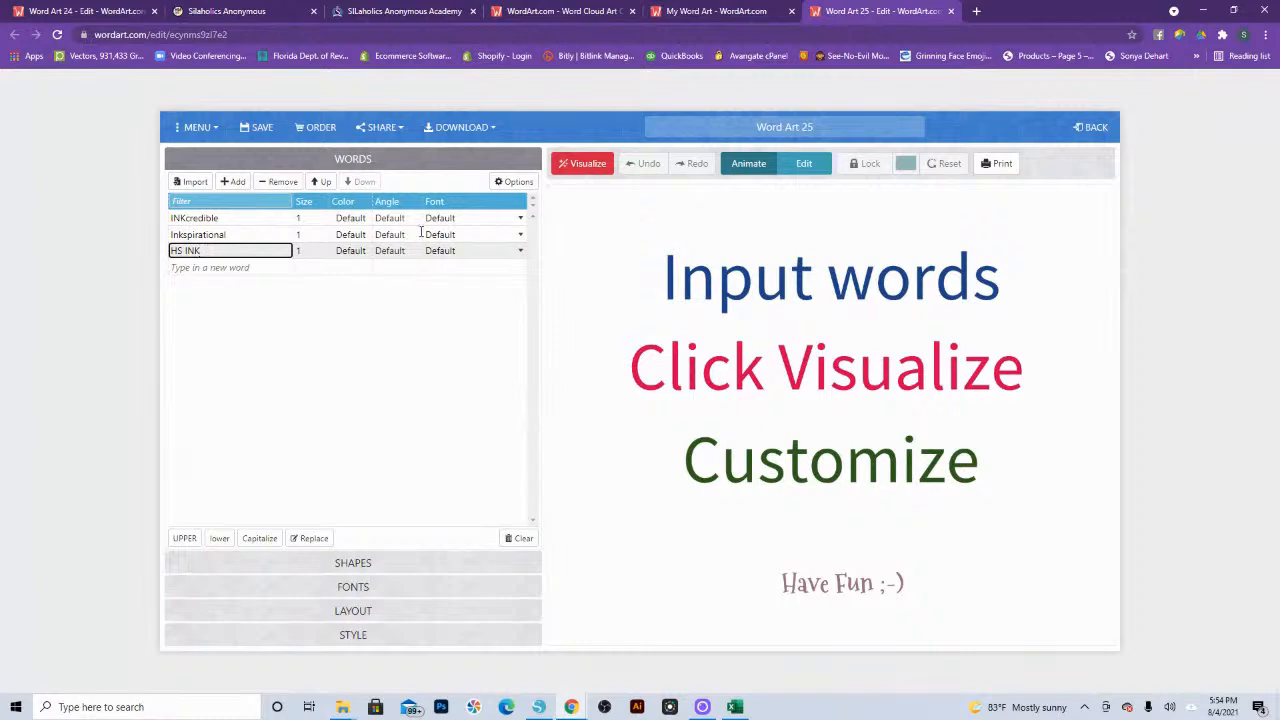
{"action": "type", "text": "HS INK"}
Step: Add the LEMONMILK-Medium font file to the new project's fonts and return to the word list
{"action": "left_click", "coordinate": [460, 218]}
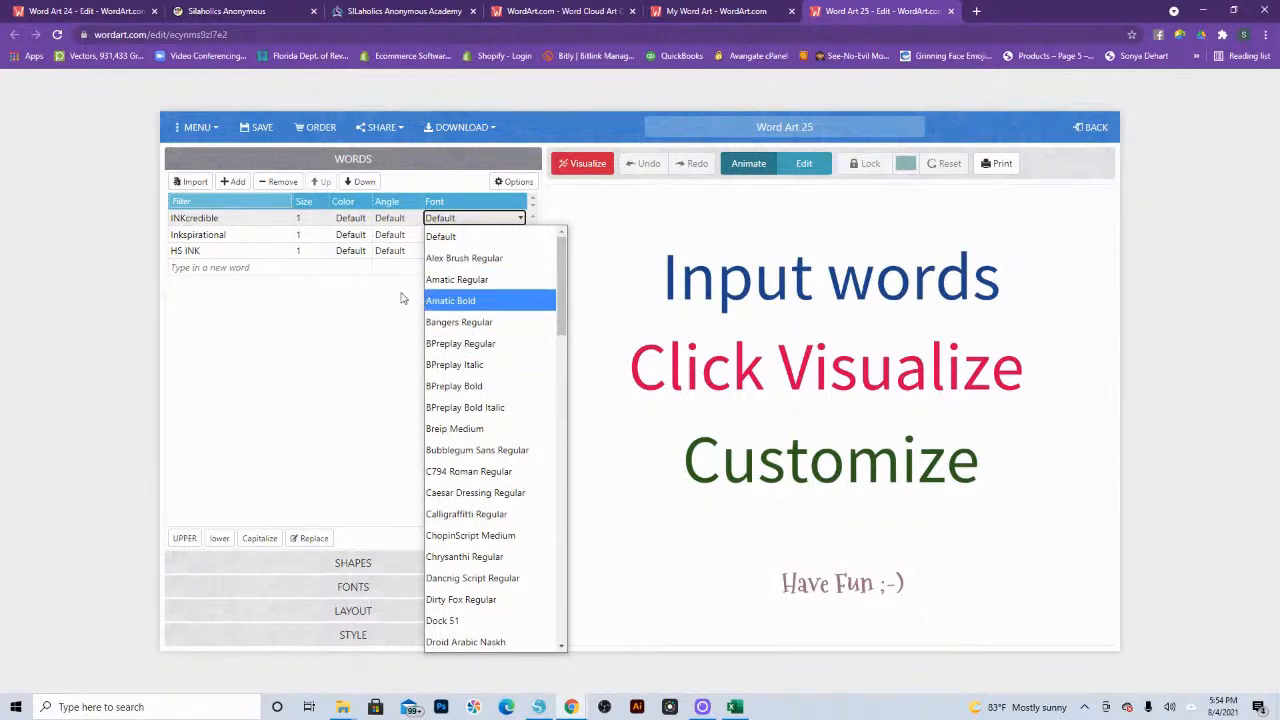
{"action": "left_click", "coordinate": [355, 587]}
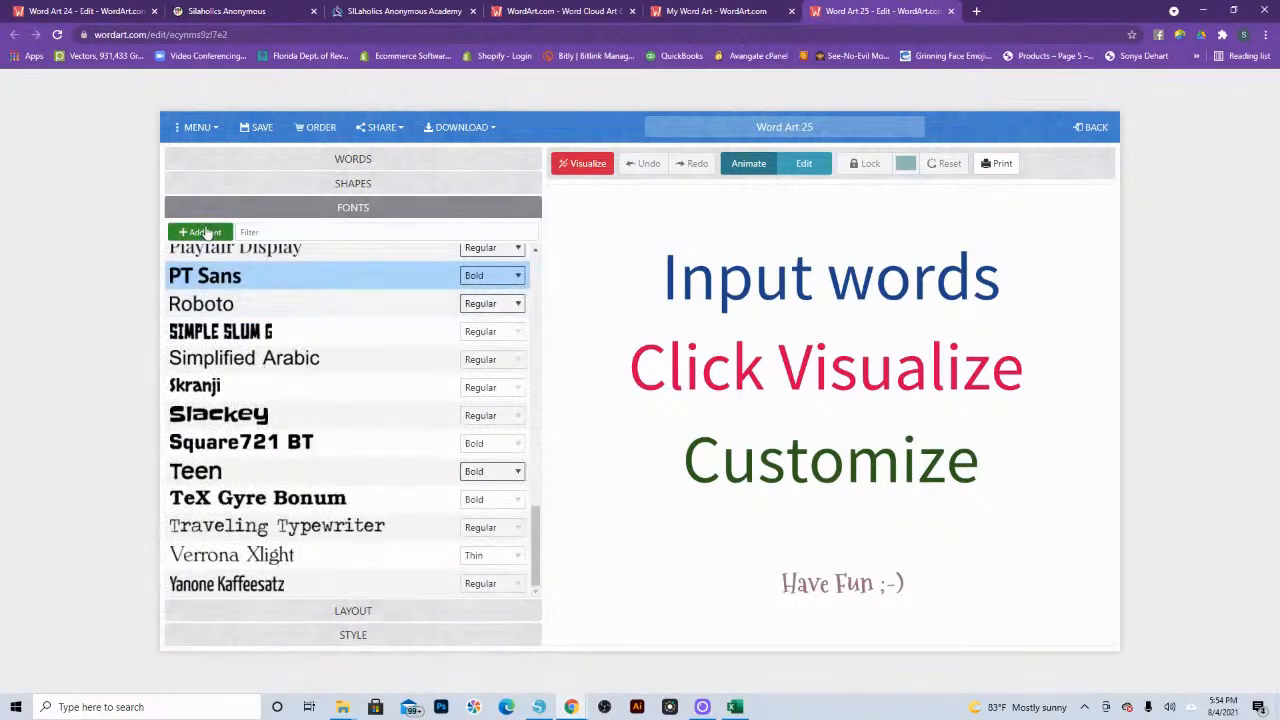
{"action": "left_click", "coordinate": [201, 233]}
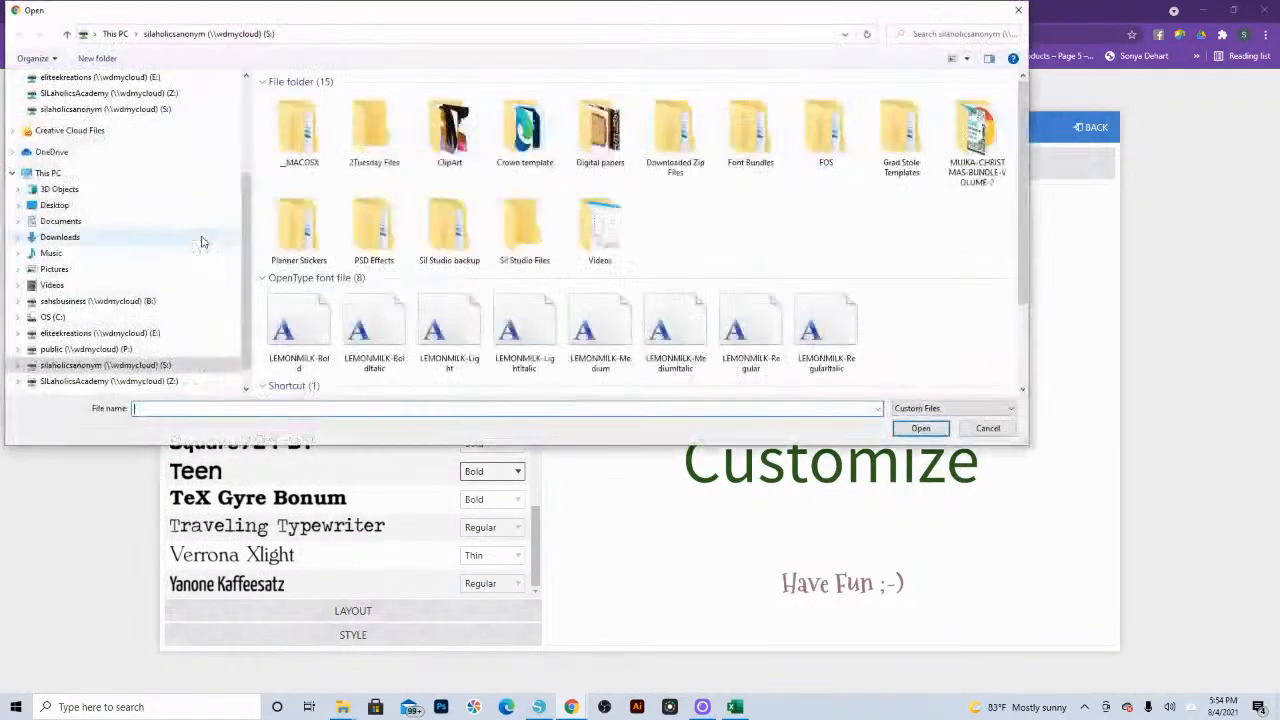
{"action": "left_click", "coordinate": [600, 330]}
{"action": "left_click", "coordinate": [920, 426]}
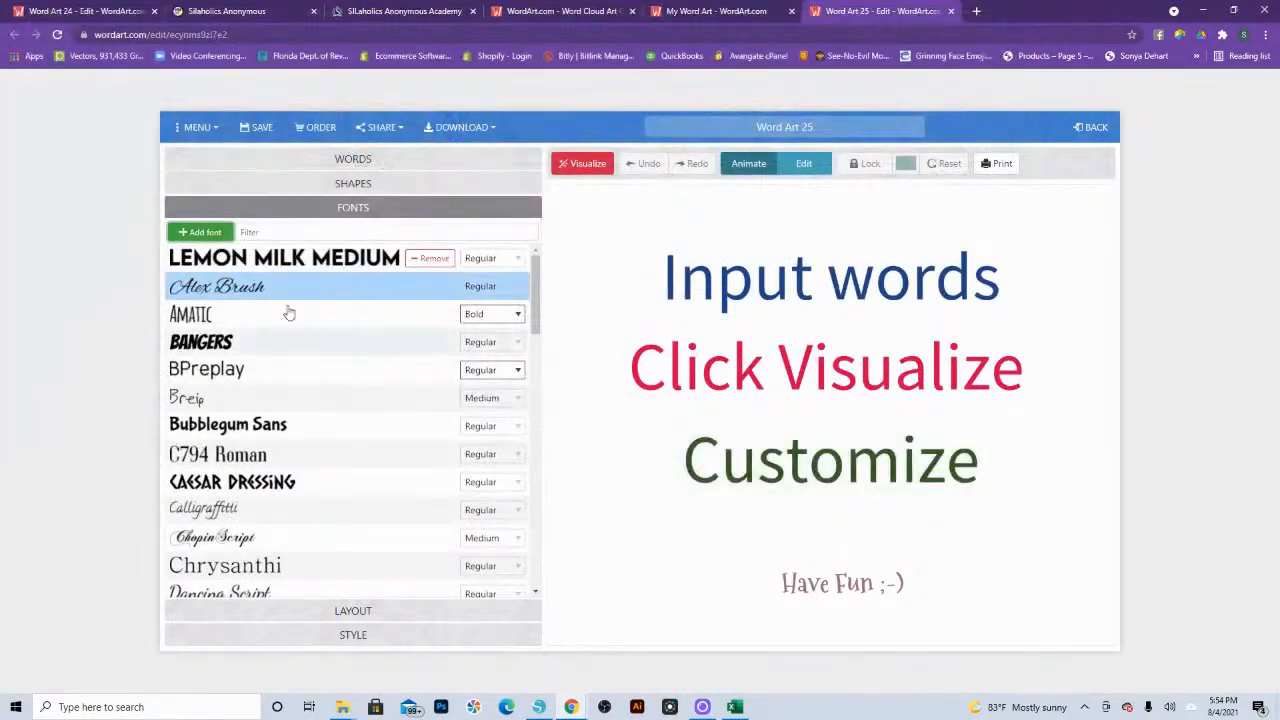
{"action": "left_click", "coordinate": [356, 163]}
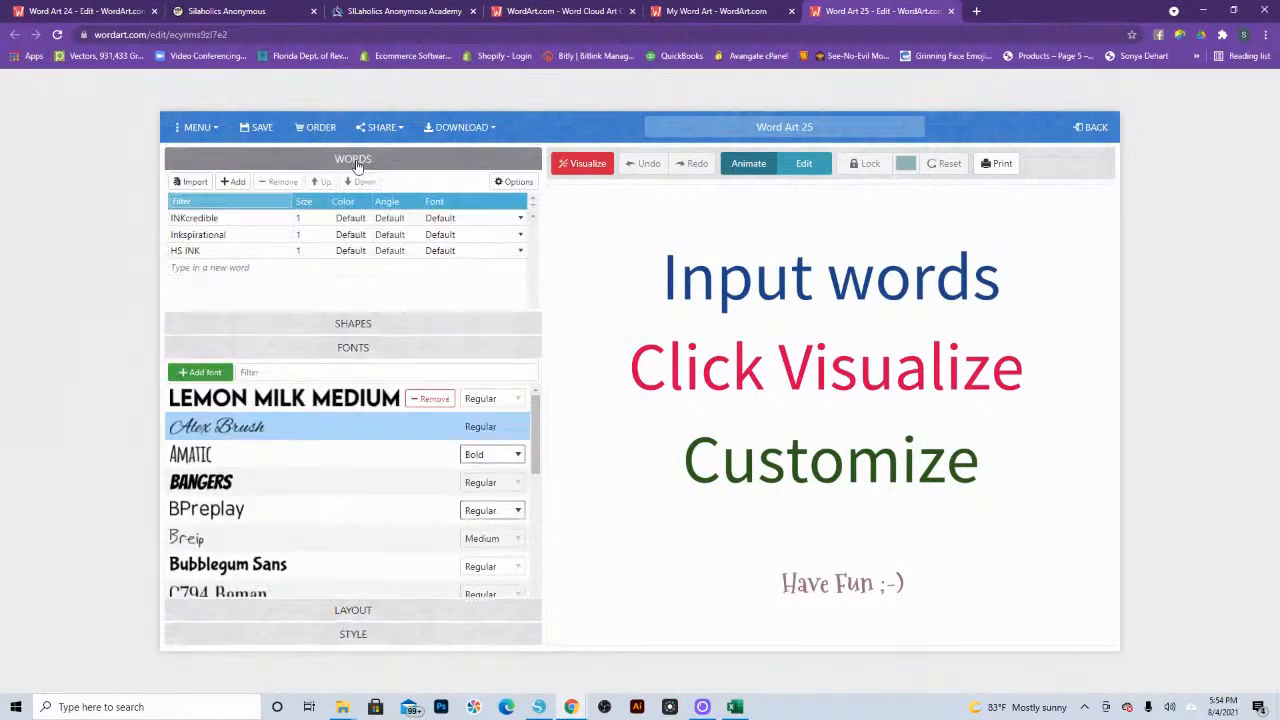
Step: Set the font of INKcredible, Inkspirational and HS INK to LEMON MILK Medium
{"action": "left_click", "coordinate": [448, 218]}
{"action": "left_click", "coordinate": [460, 257]}
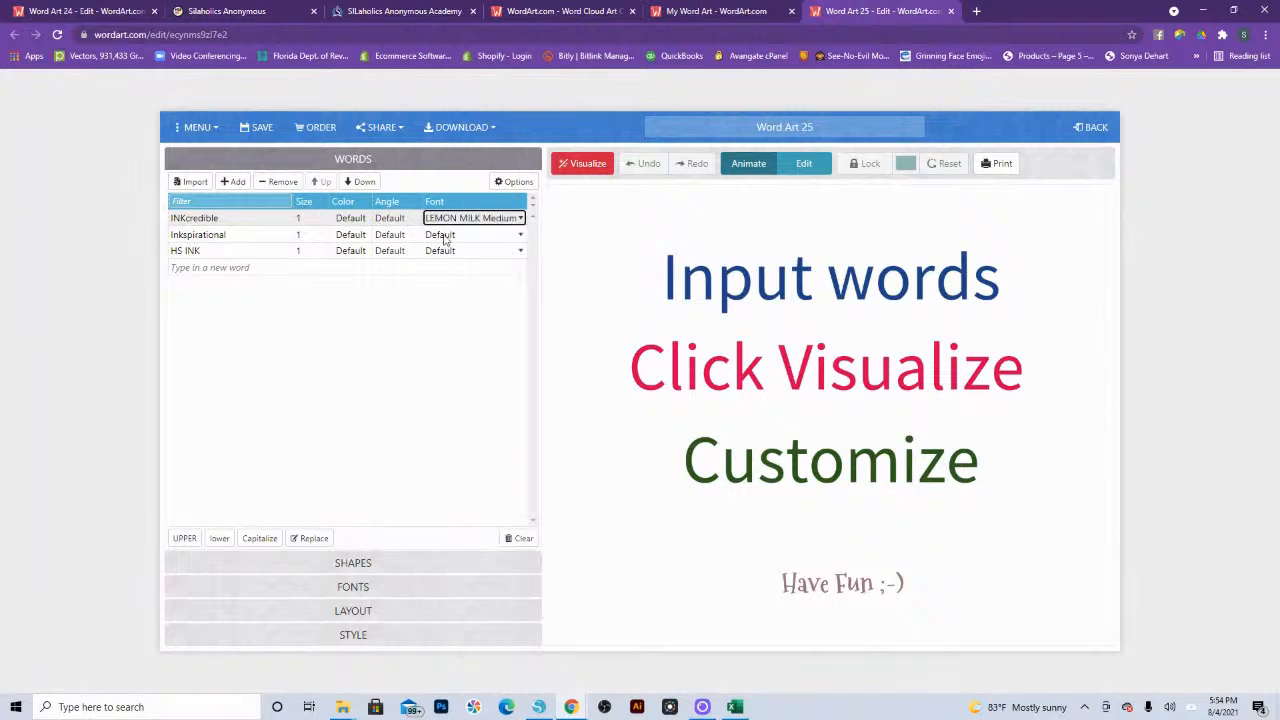
{"action": "left_click", "coordinate": [446, 234]}
{"action": "left_click", "coordinate": [456, 272]}
{"action": "left_click", "coordinate": [455, 251]}
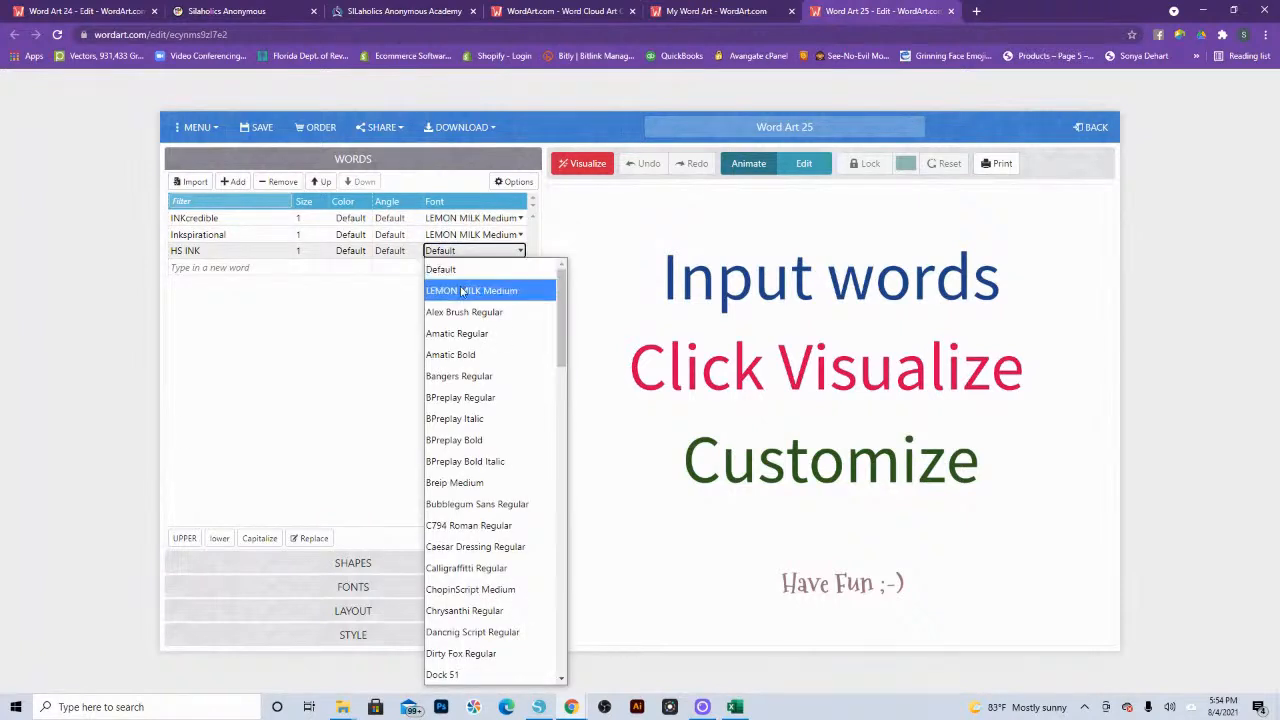
{"action": "left_click", "coordinate": [458, 290]}
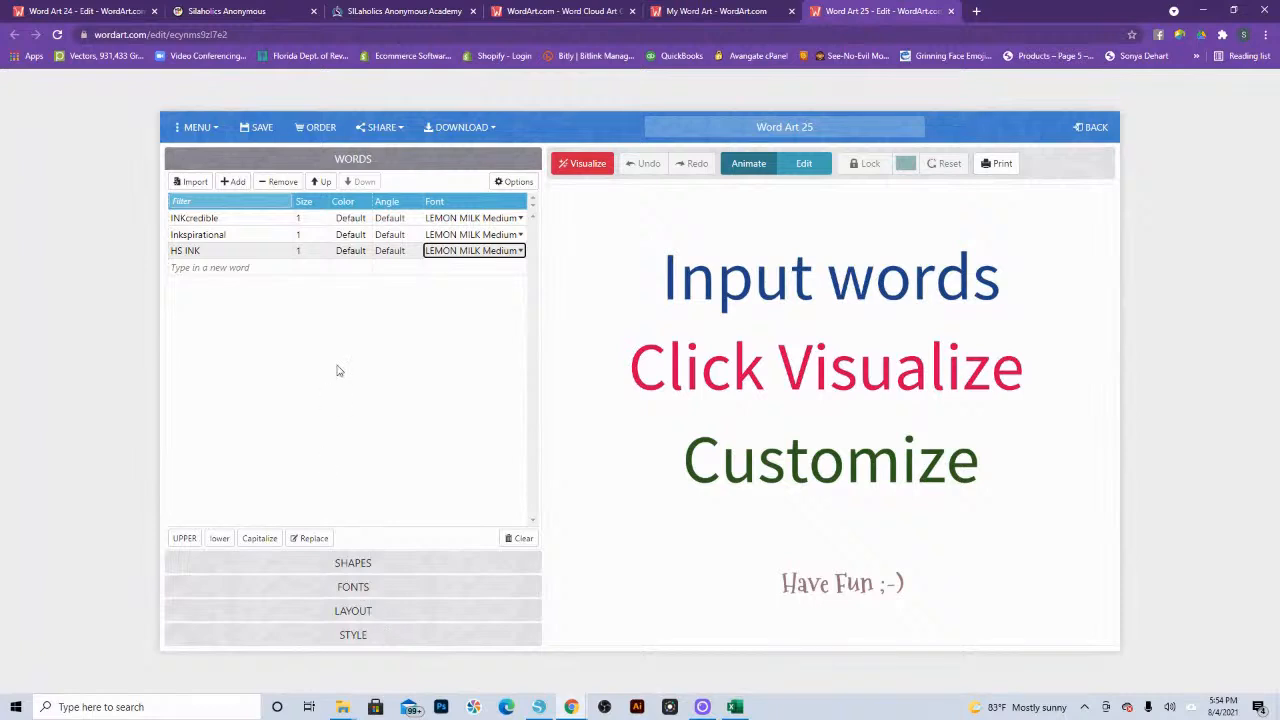
Step: Switch back to the Word Art 24 project, visualize its word cloud and check the custom word colors in its style settings
{"action": "left_click", "coordinate": [98, 11]}
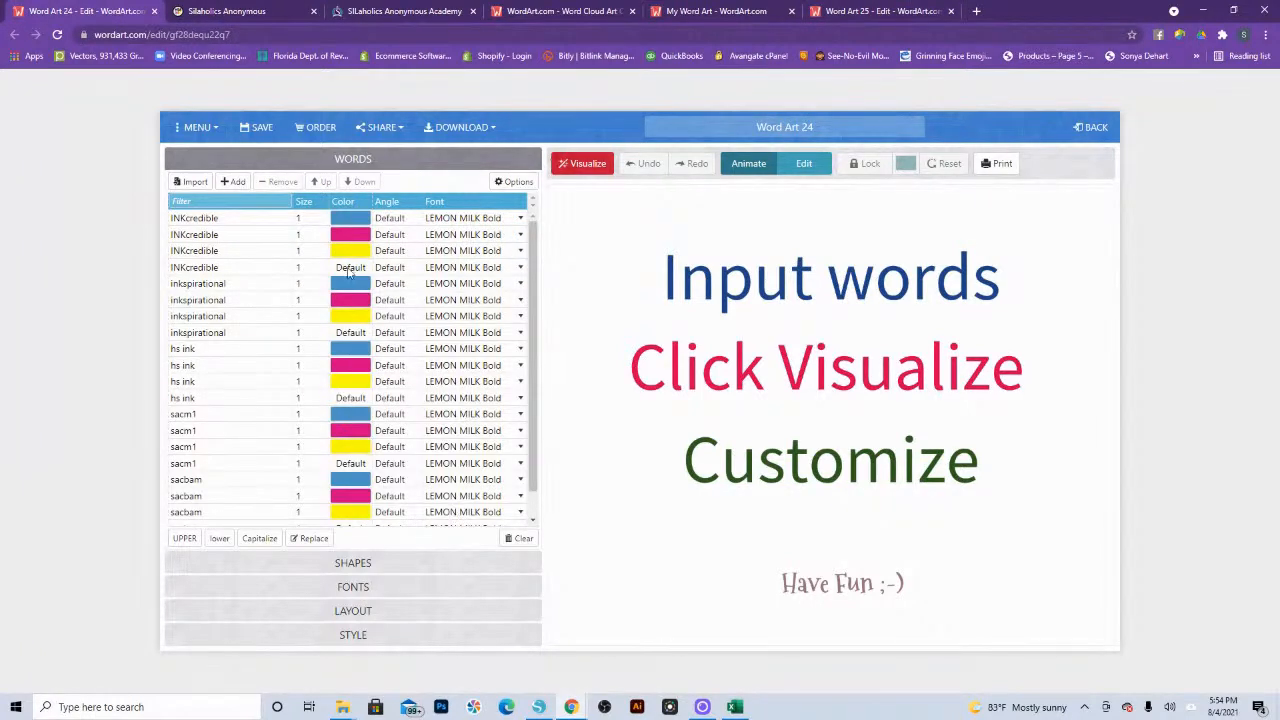
{"action": "left_click", "coordinate": [578, 163]}
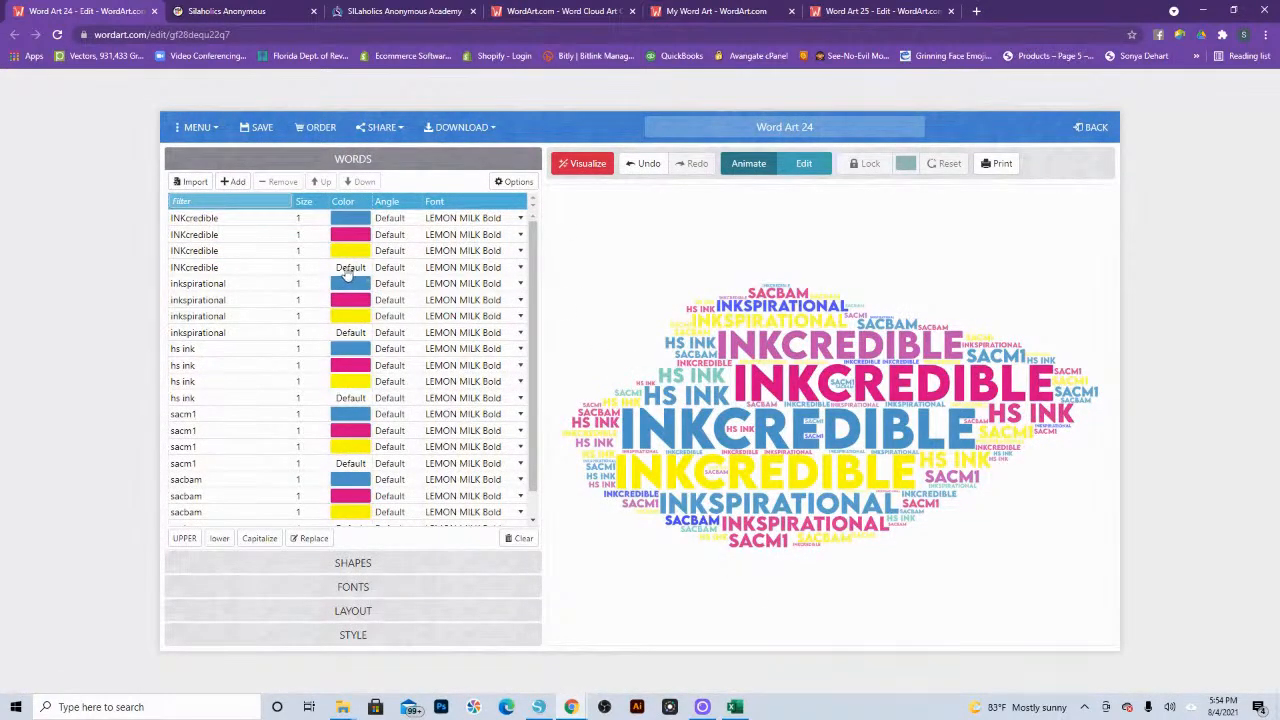
{"action": "left_click", "coordinate": [353, 634]}
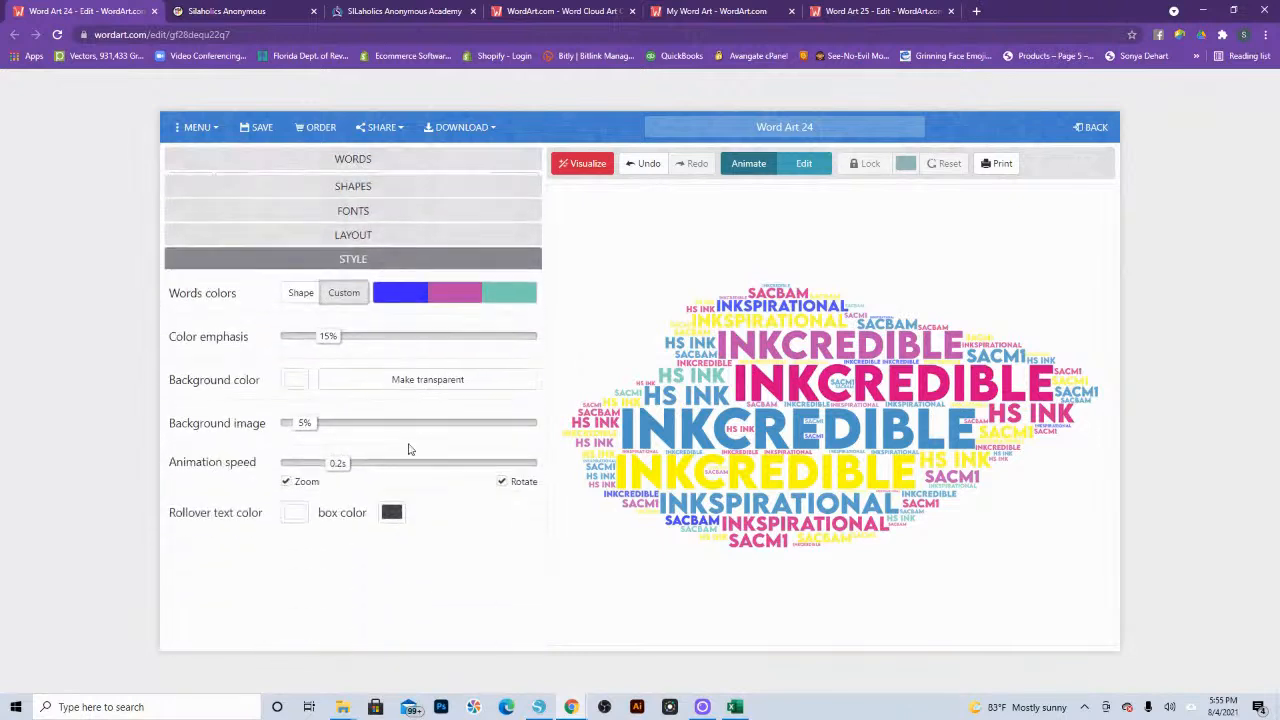
{"action": "left_click", "coordinate": [422, 302]}
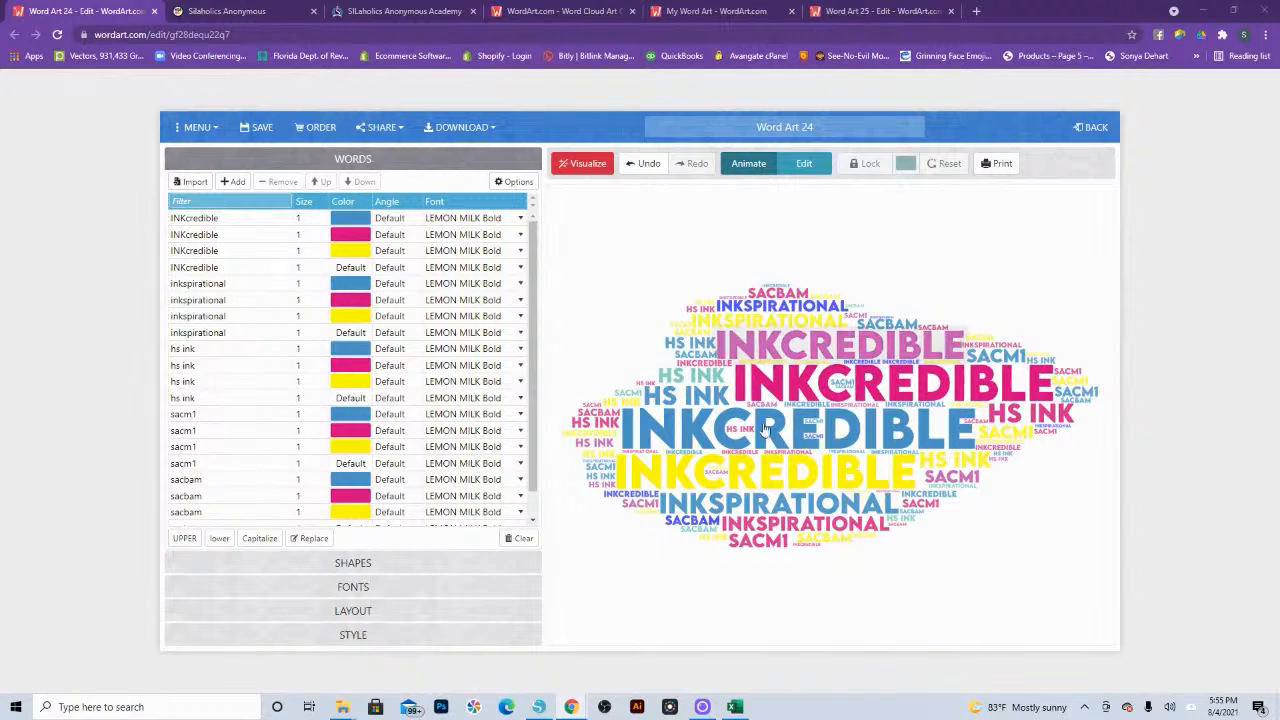
Step: Set the default-colored INKcredible, inkspirational and hs ink entries to black (#000000)
{"action": "left_click", "coordinate": [343, 270]}
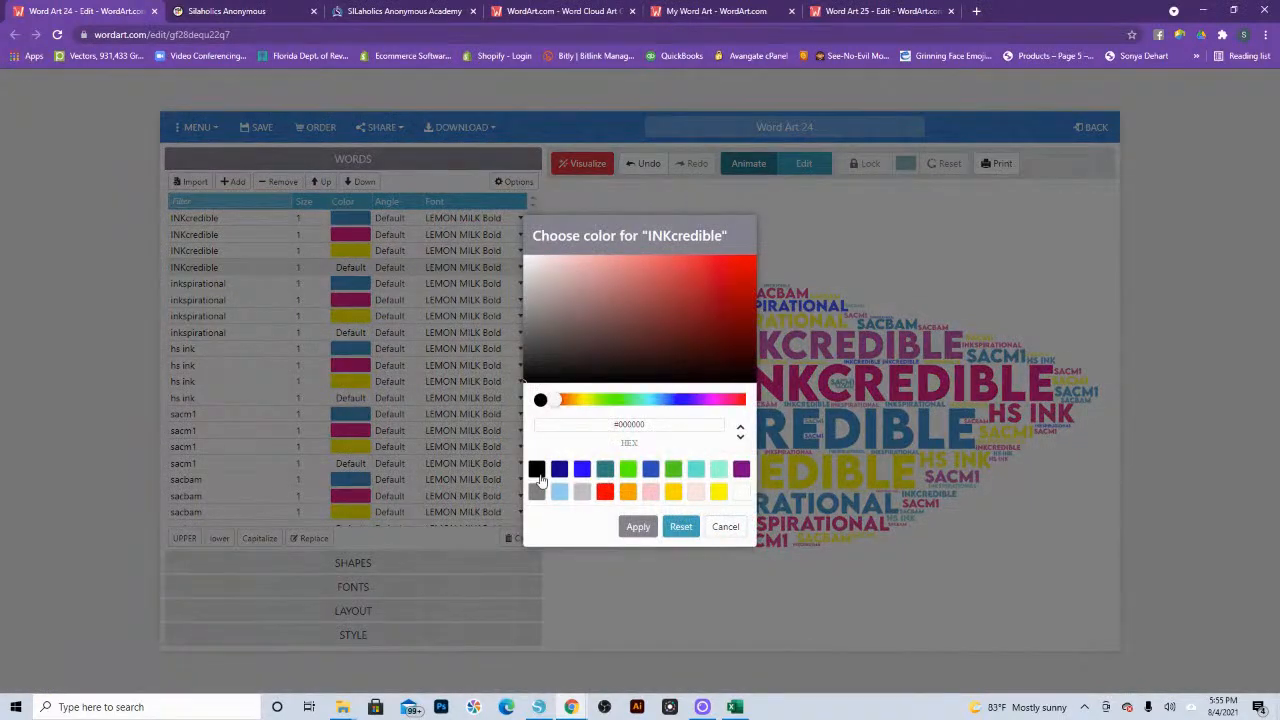
{"action": "left_click", "coordinate": [638, 526]}
{"action": "left_click", "coordinate": [349, 336]}
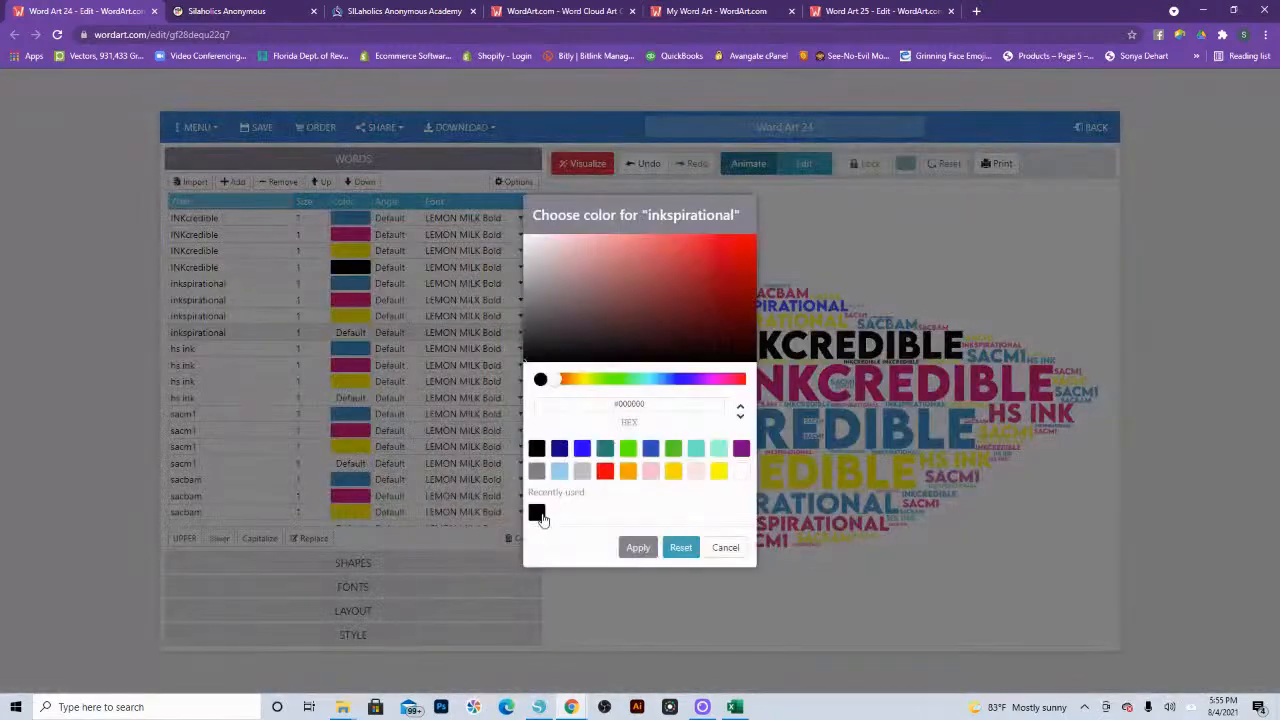
{"action": "left_click", "coordinate": [540, 513]}
{"action": "left_click", "coordinate": [632, 545]}
{"action": "left_click", "coordinate": [351, 400]}
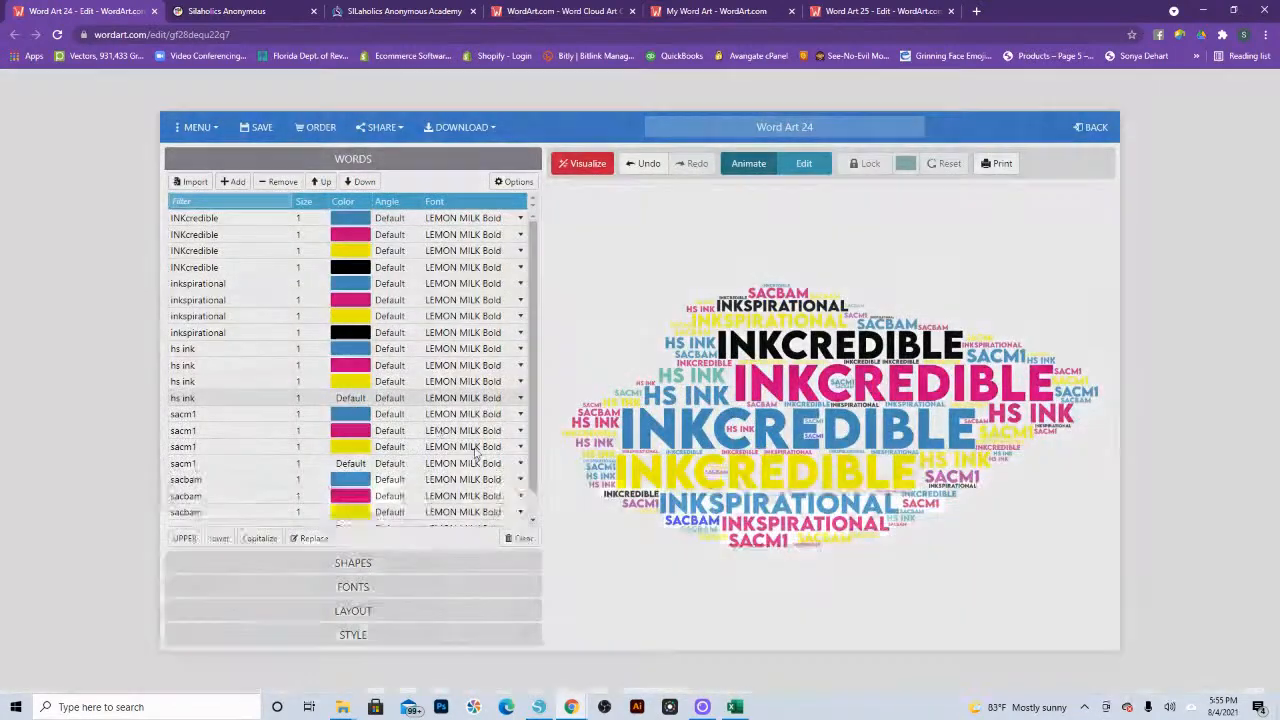
{"action": "left_click", "coordinate": [638, 547]}
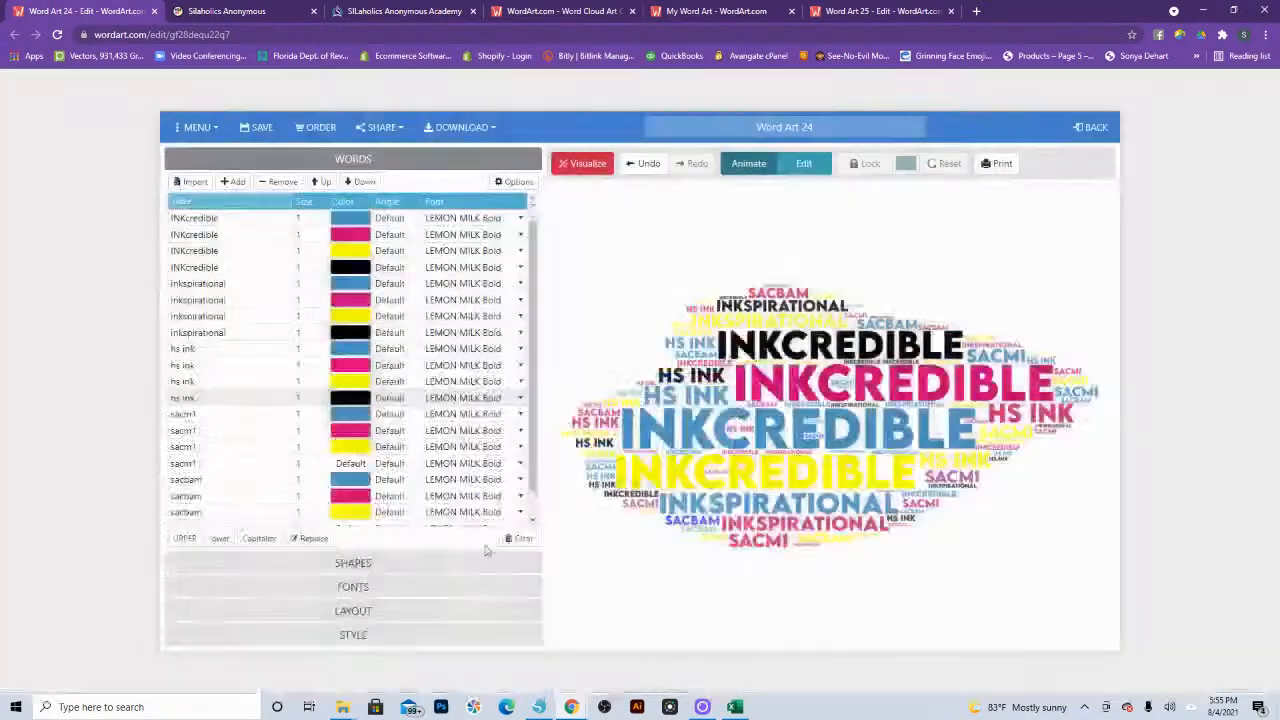
Step: Set the default-colored sacm1 and sacbam entries to black (#000000) and visualize the word cloud again
{"action": "left_click", "coordinate": [362, 465]}
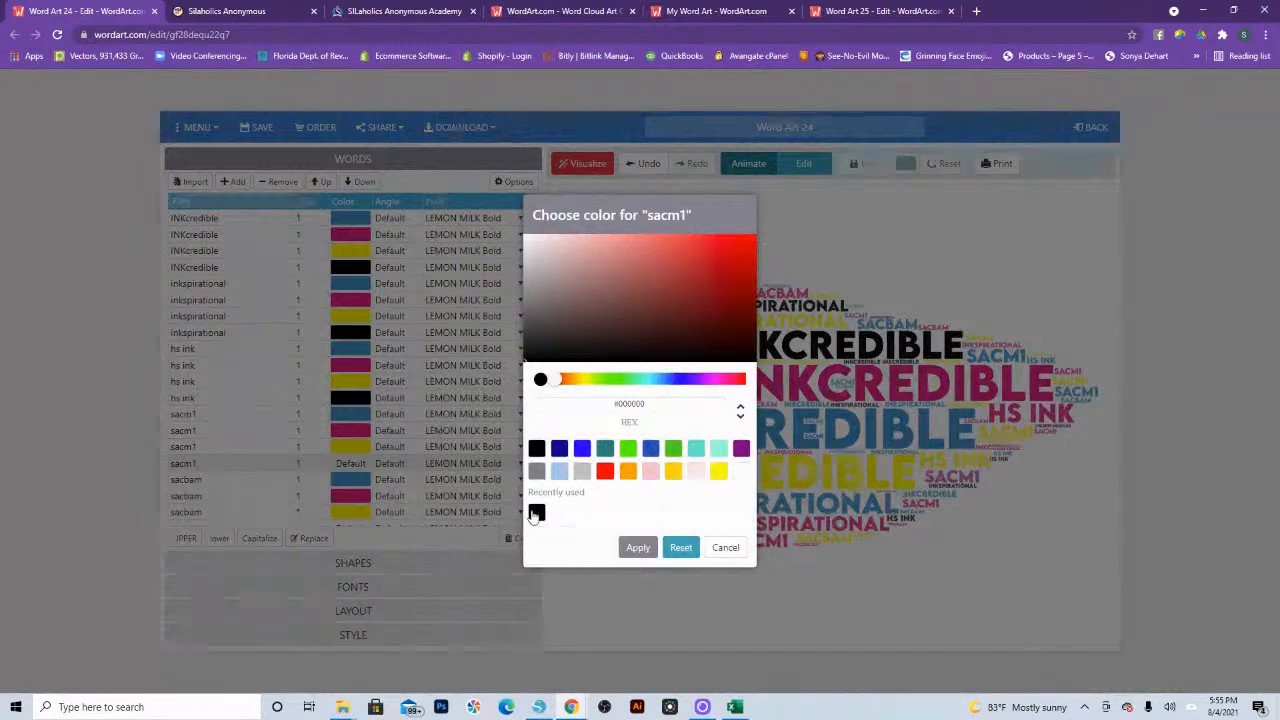
{"action": "left_click", "coordinate": [537, 512]}
{"action": "left_click", "coordinate": [638, 547]}
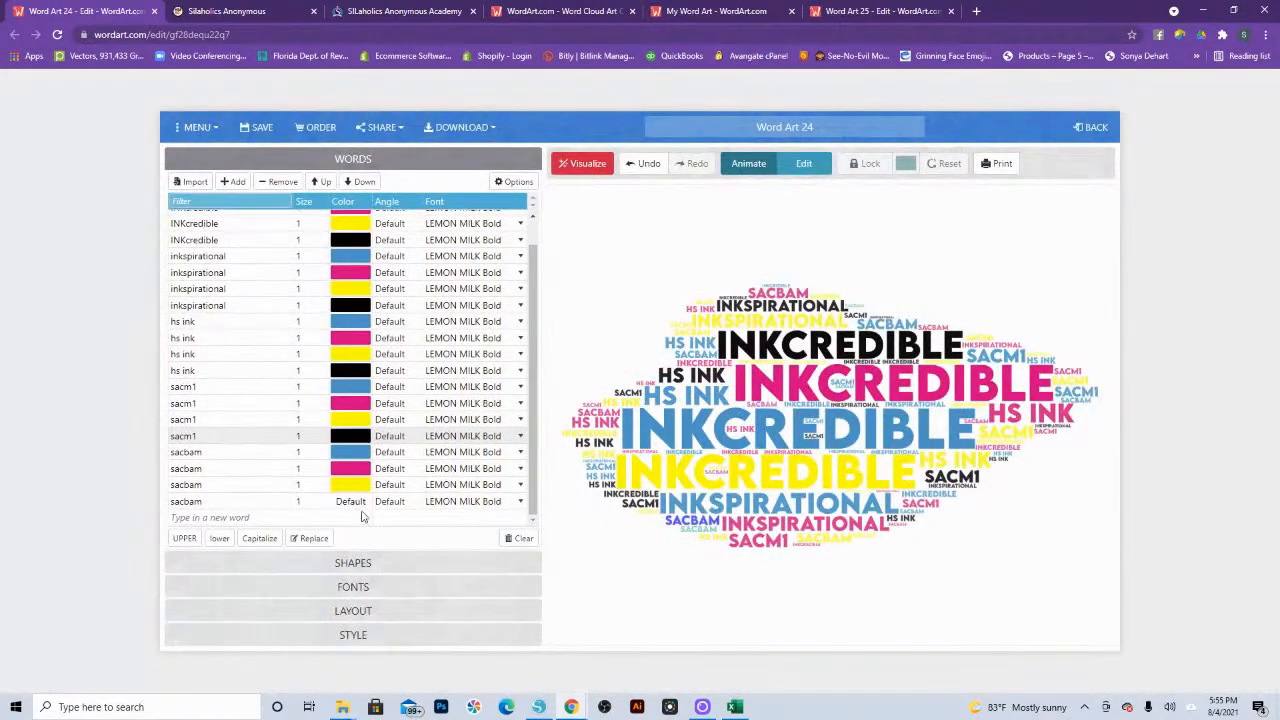
{"action": "scroll", "coordinate": [360, 510], "scroll_direction": "down", "scroll_amount": 1}
{"action": "left_click", "coordinate": [352, 502]}
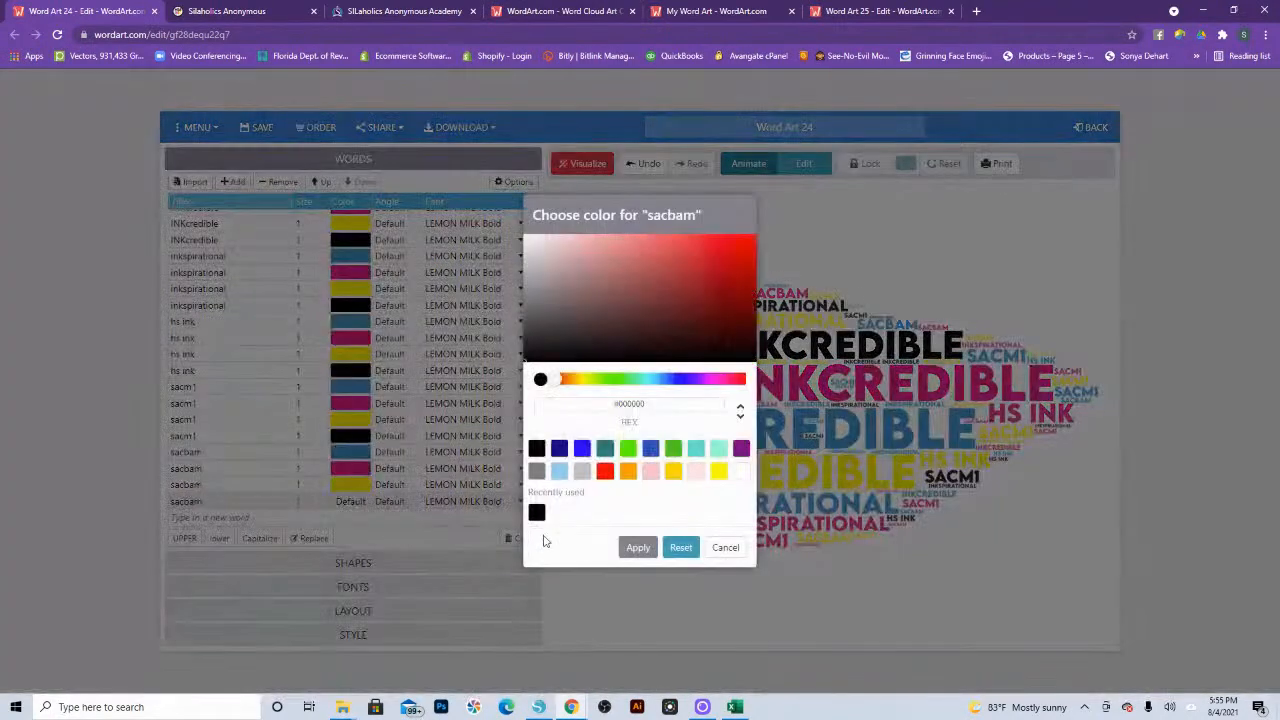
{"action": "left_click", "coordinate": [638, 547]}
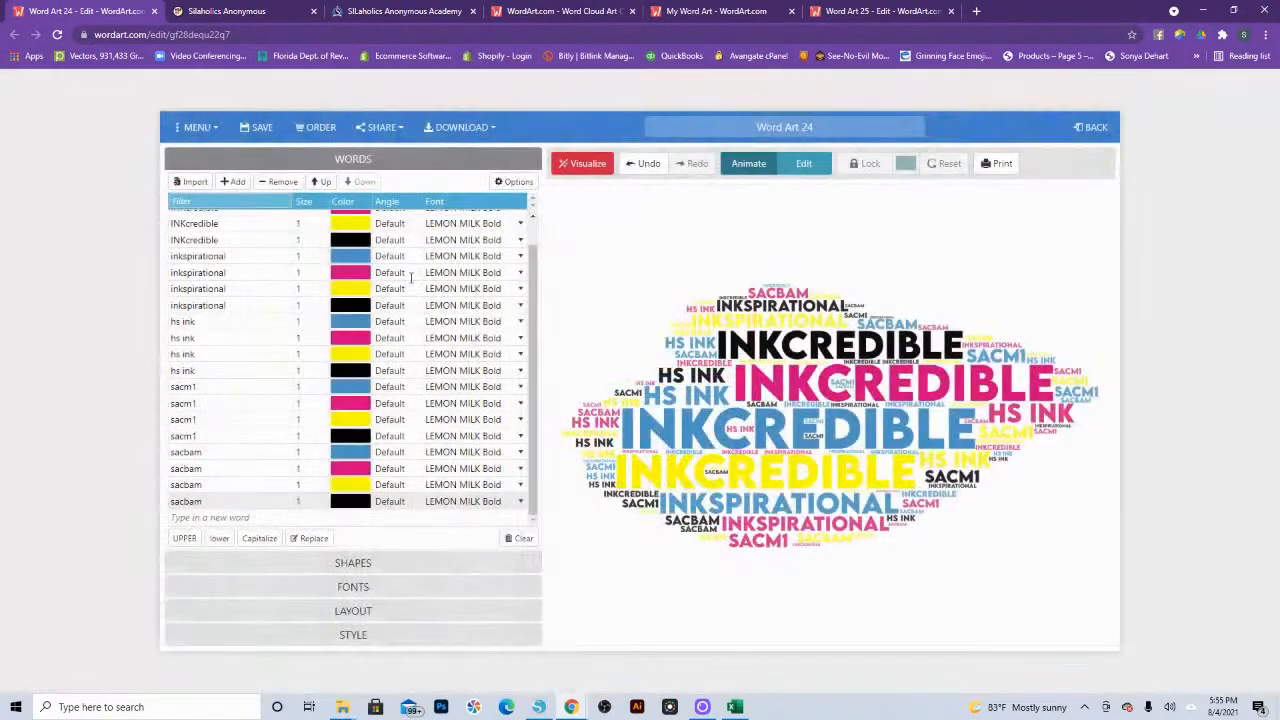
{"action": "left_click", "coordinate": [583, 165]}
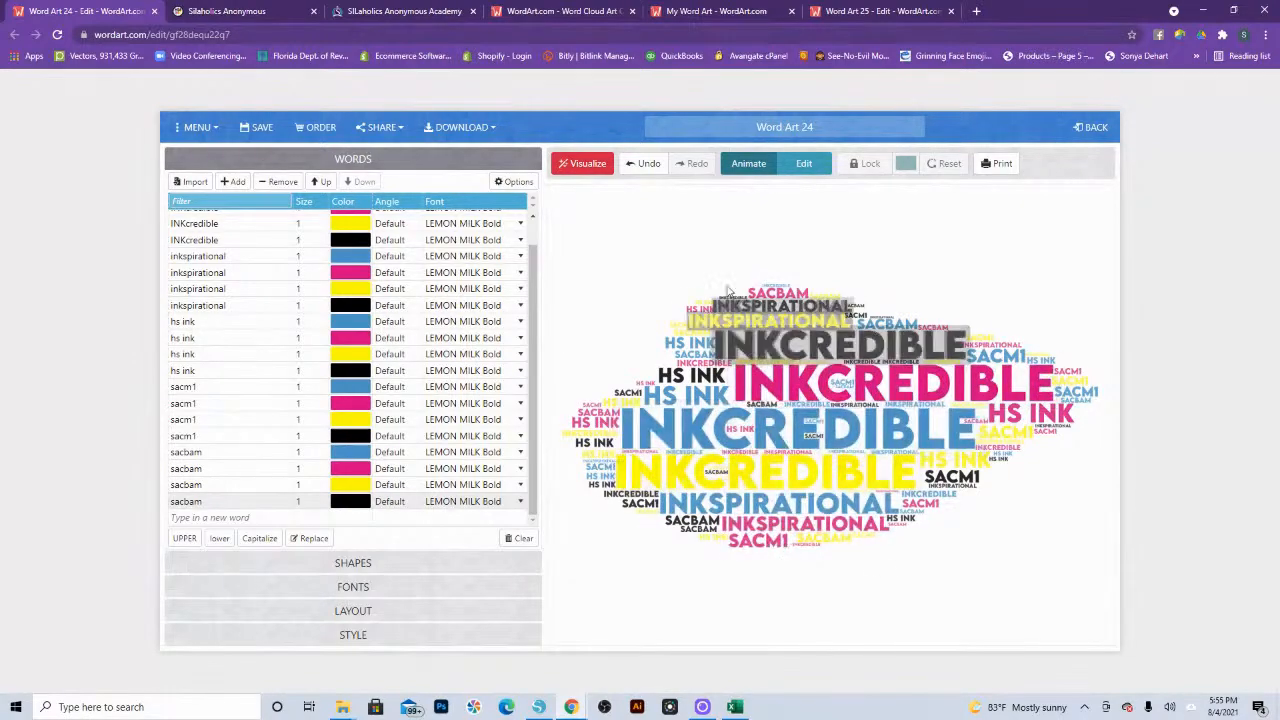
{"action": "left_click", "coordinate": [580, 164]}
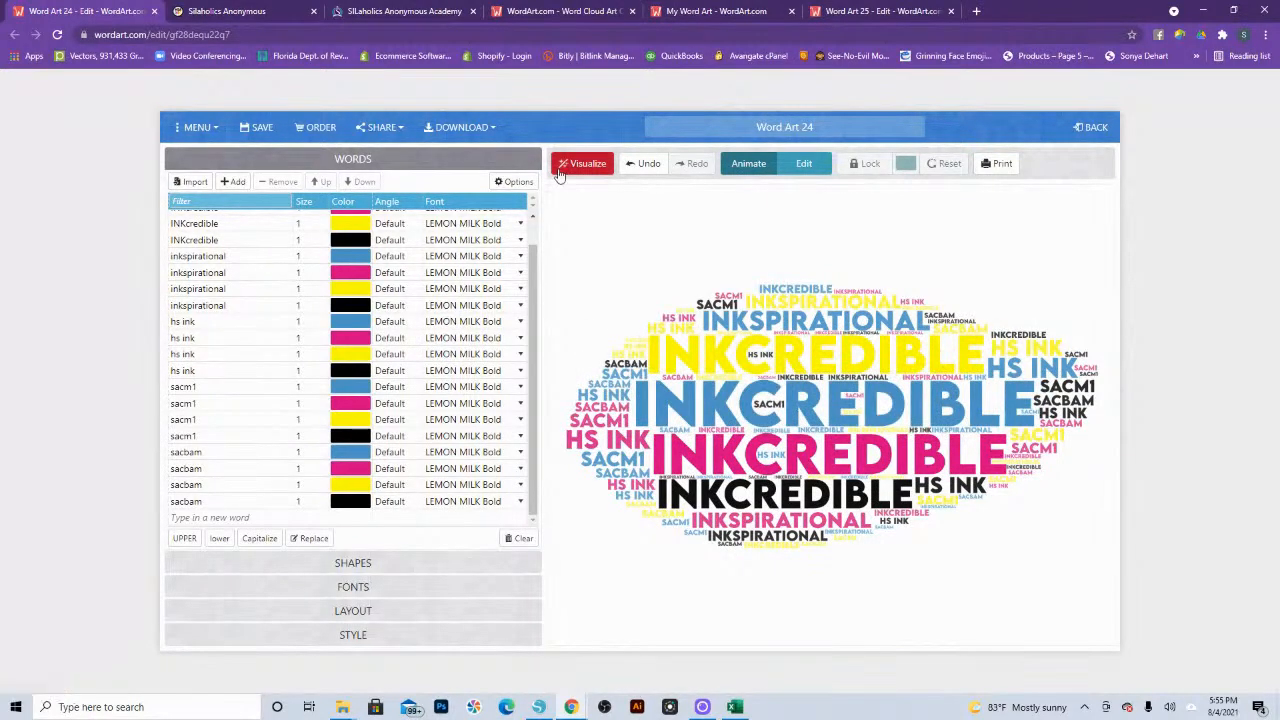
Step: Switch to the Word Art 25 project and remove all three existing custom word colors from its style palette
{"action": "left_click", "coordinate": [566, 13]}
{"action": "left_click", "coordinate": [667, 14]}
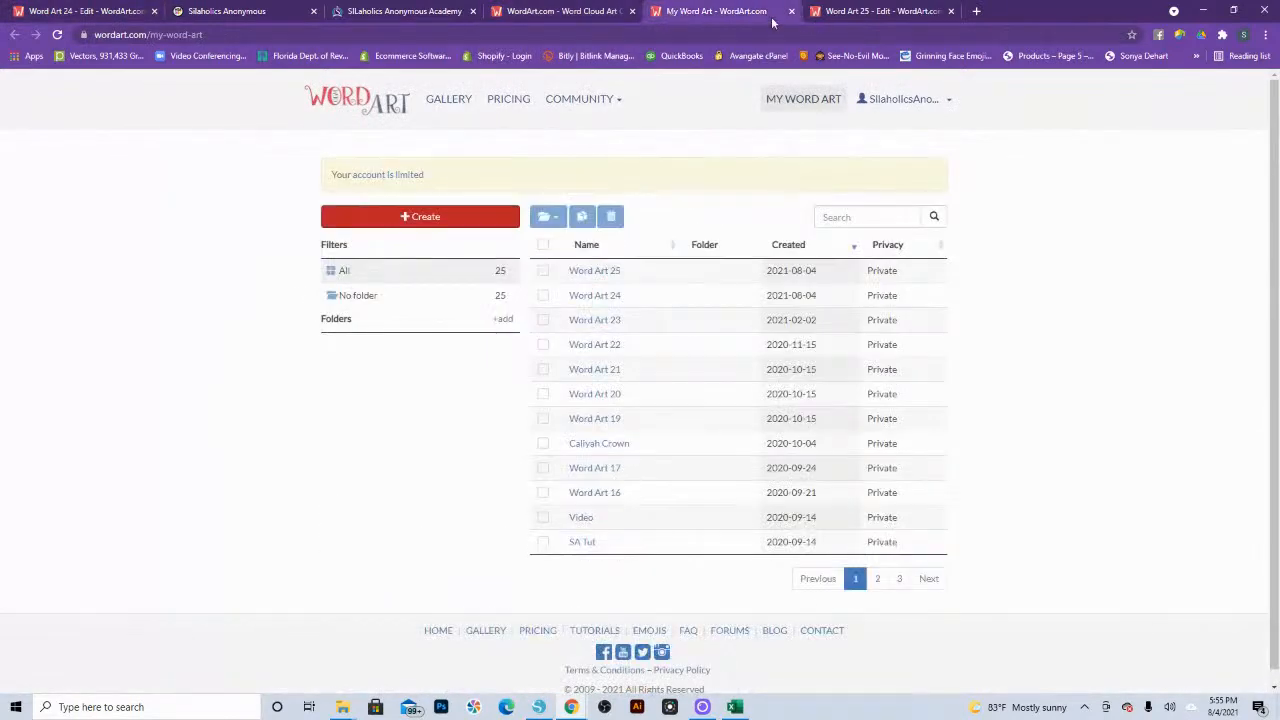
{"action": "left_click", "coordinate": [857, 13]}
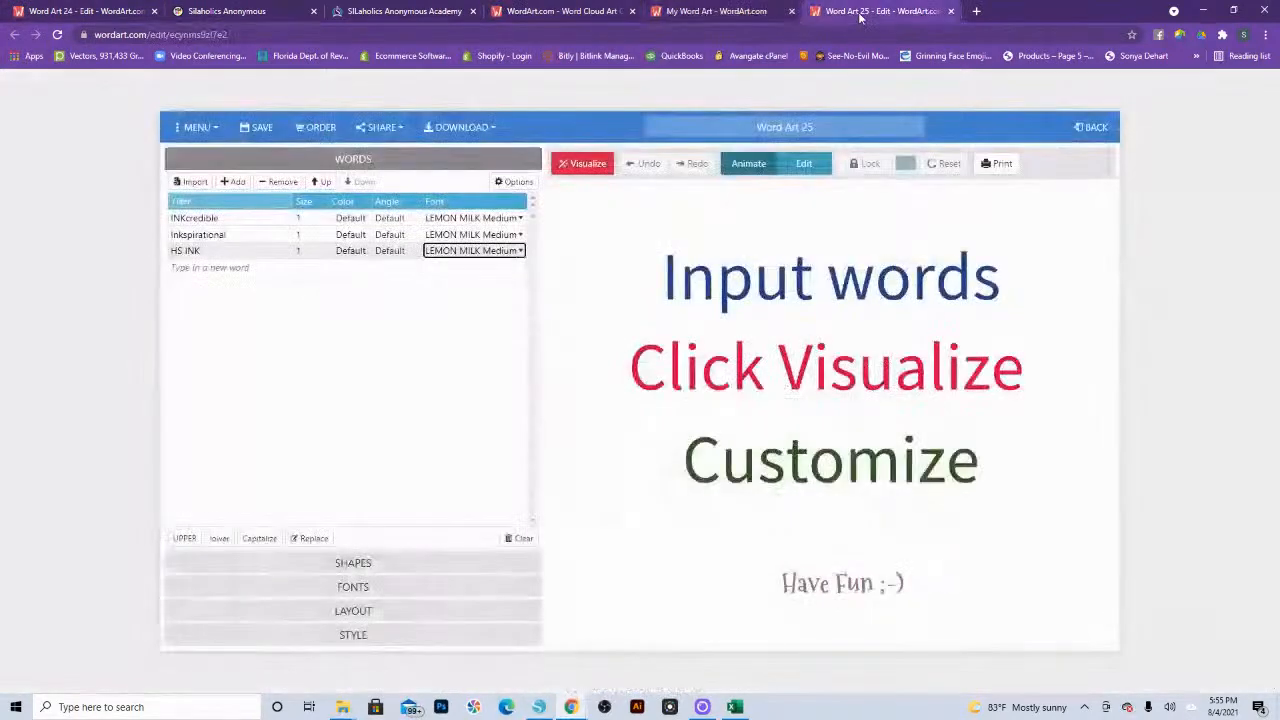
{"action": "left_click", "coordinate": [350, 638]}
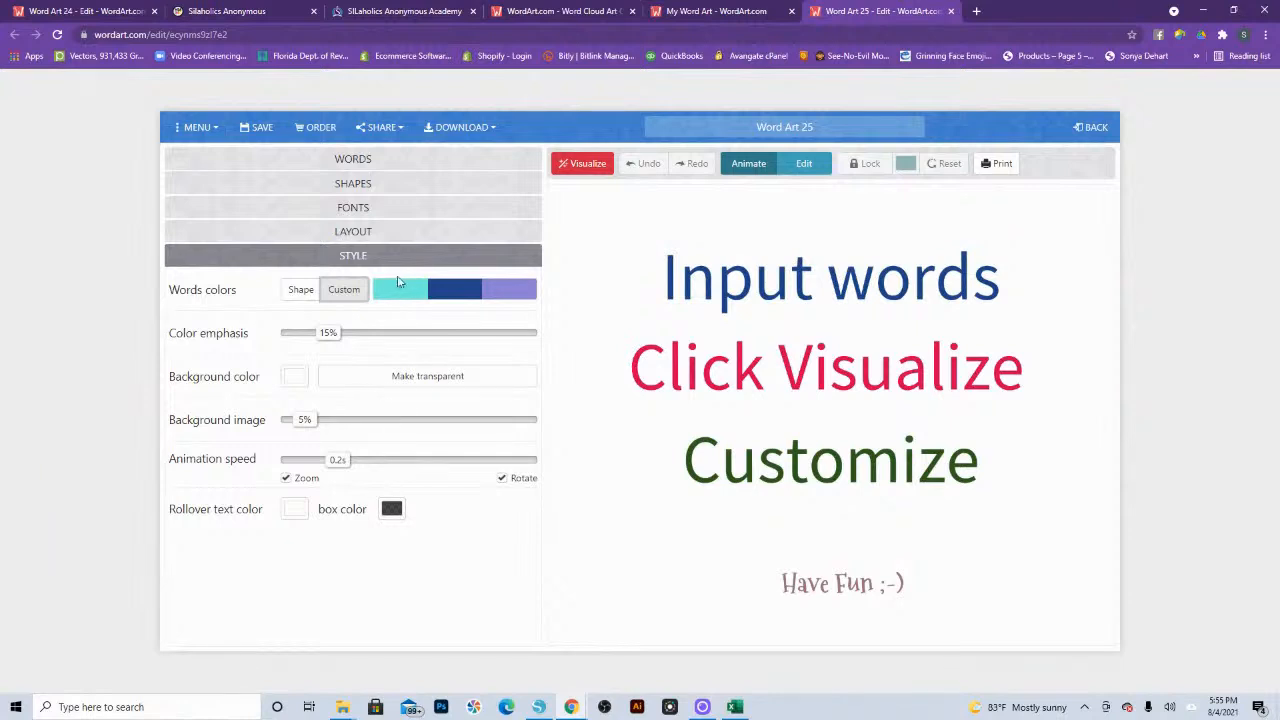
{"action": "left_click", "coordinate": [380, 290]}
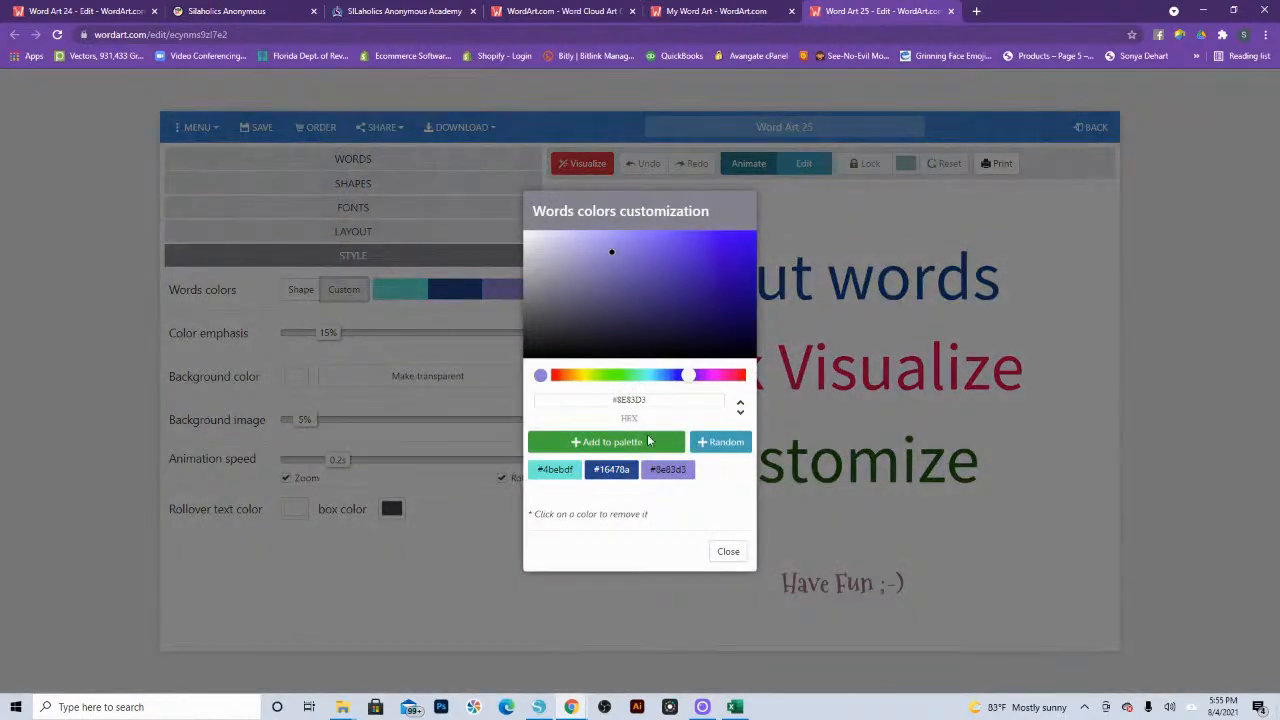
{"action": "left_click", "coordinate": [574, 470]}
{"action": "left_click", "coordinate": [580, 471]}
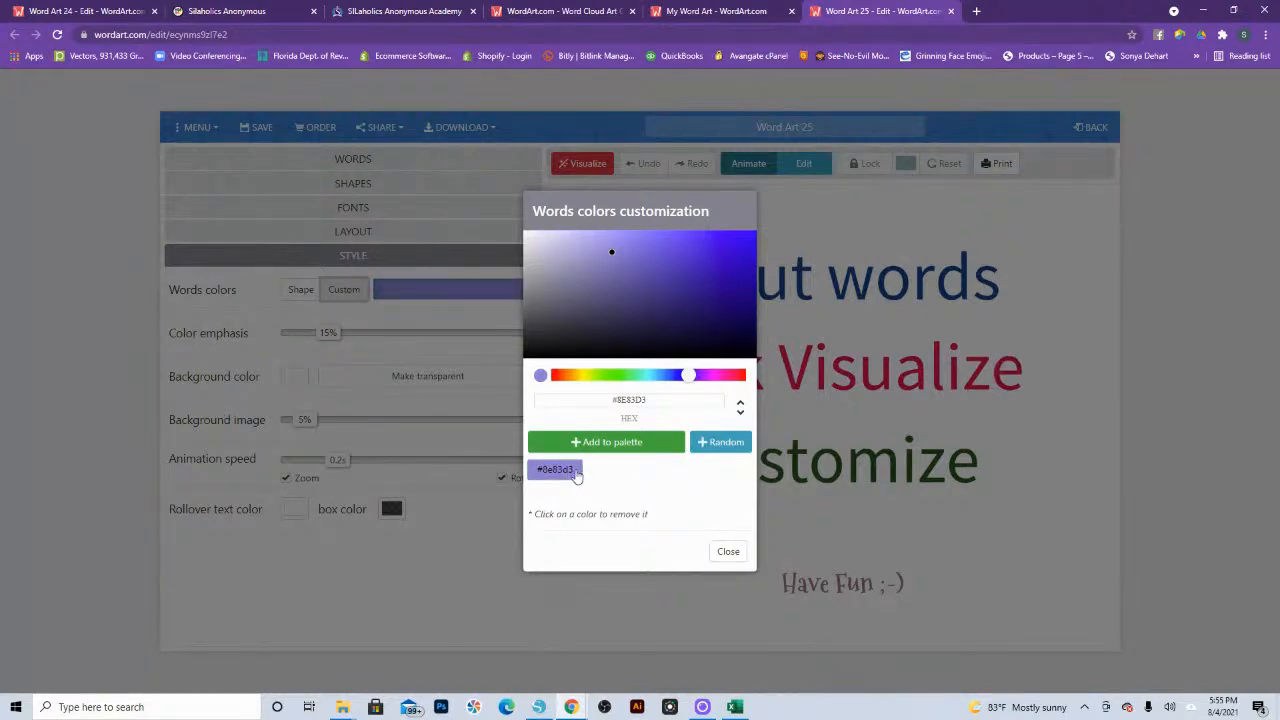
{"action": "left_click", "coordinate": [576, 472]}
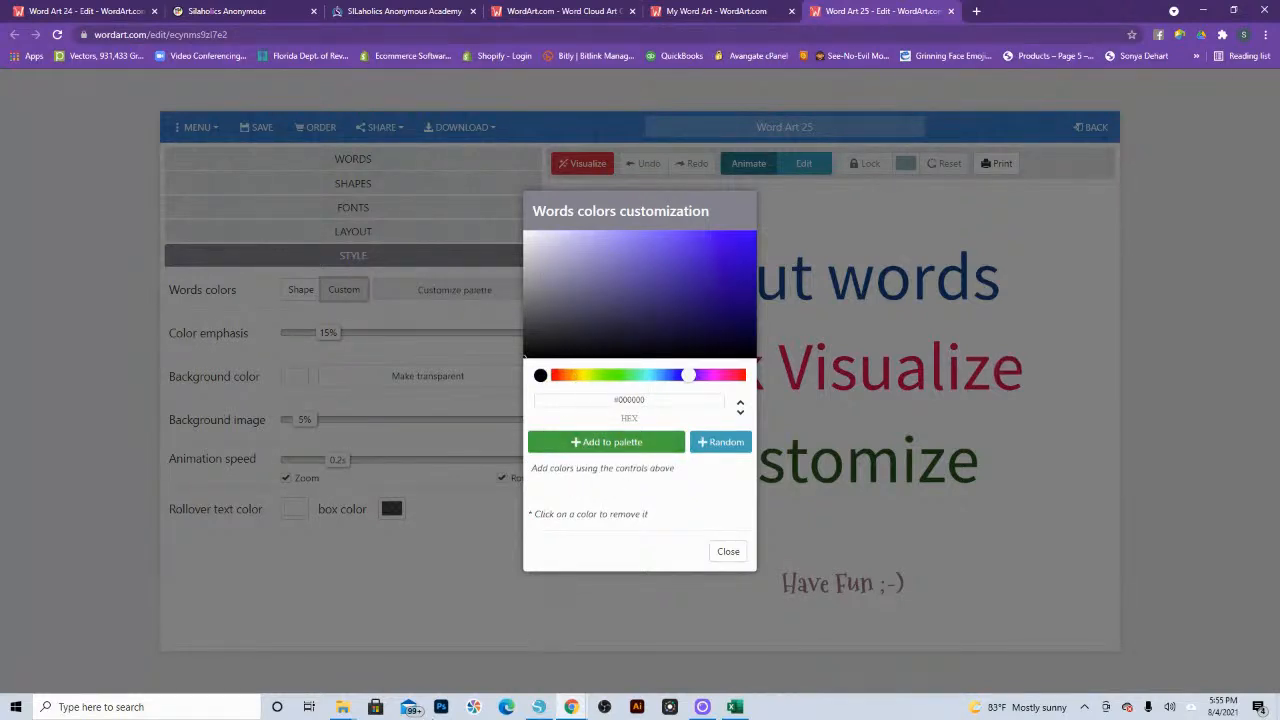
Step: Copy the blue hex code 3393C4 from the ink word art workbook in Excel and add it to Word Art 25's word color palette
{"action": "left_click", "coordinate": [735, 707]}
{"action": "left_click", "coordinate": [745, 420]}
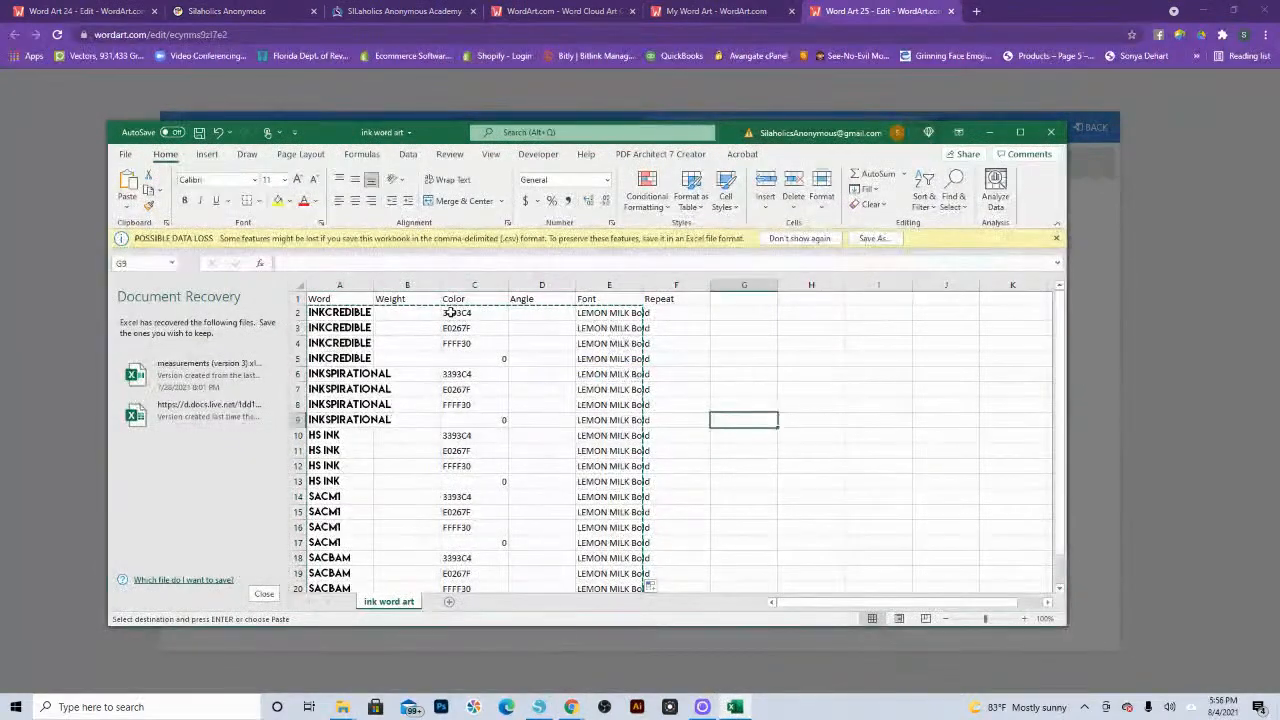
{"action": "left_click", "coordinate": [471, 313]}
{"action": "double_click", "coordinate": [296, 263]}
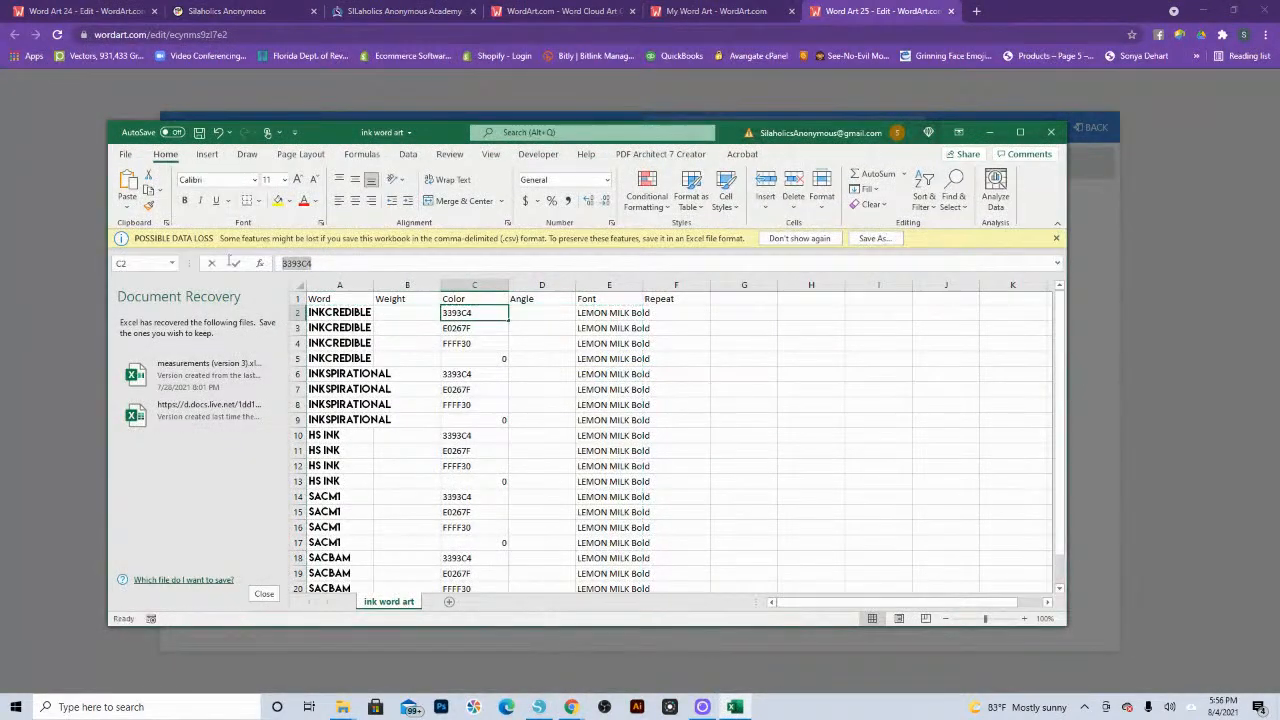
{"action": "key", "text": "ctrl+c"}
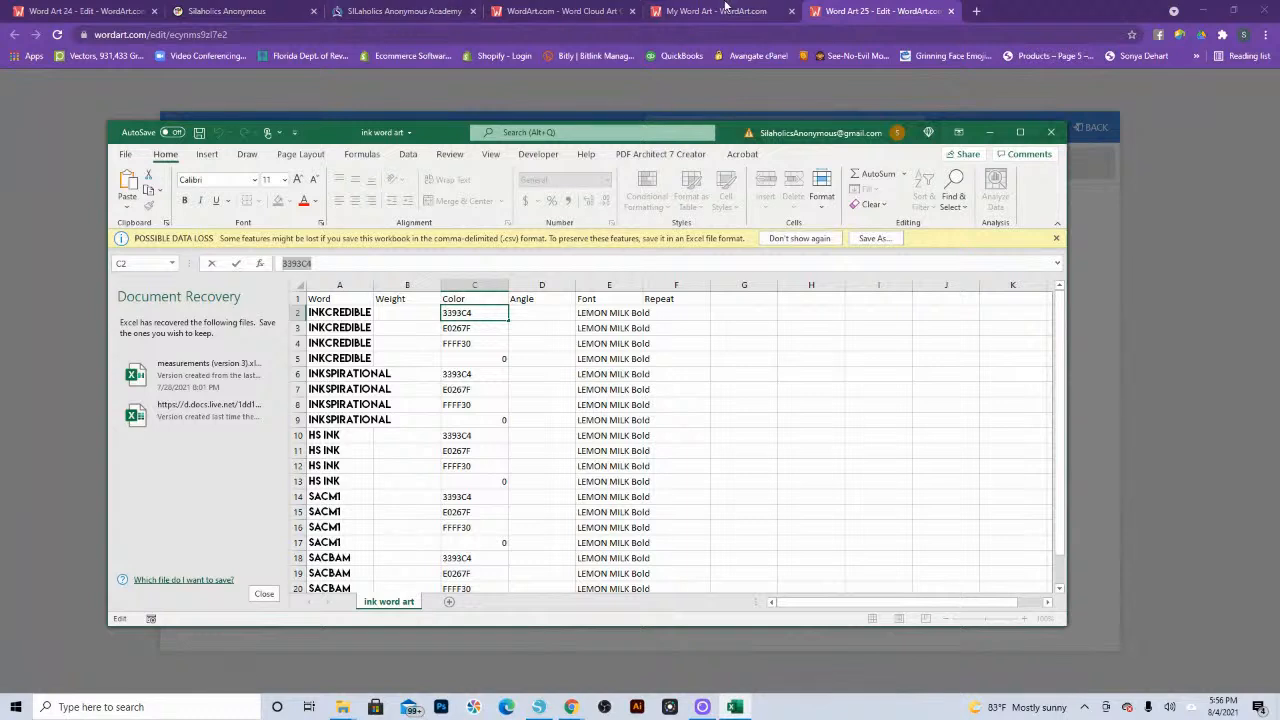
{"action": "left_click", "coordinate": [838, 14]}
{"action": "left_click", "coordinate": [575, 399]}
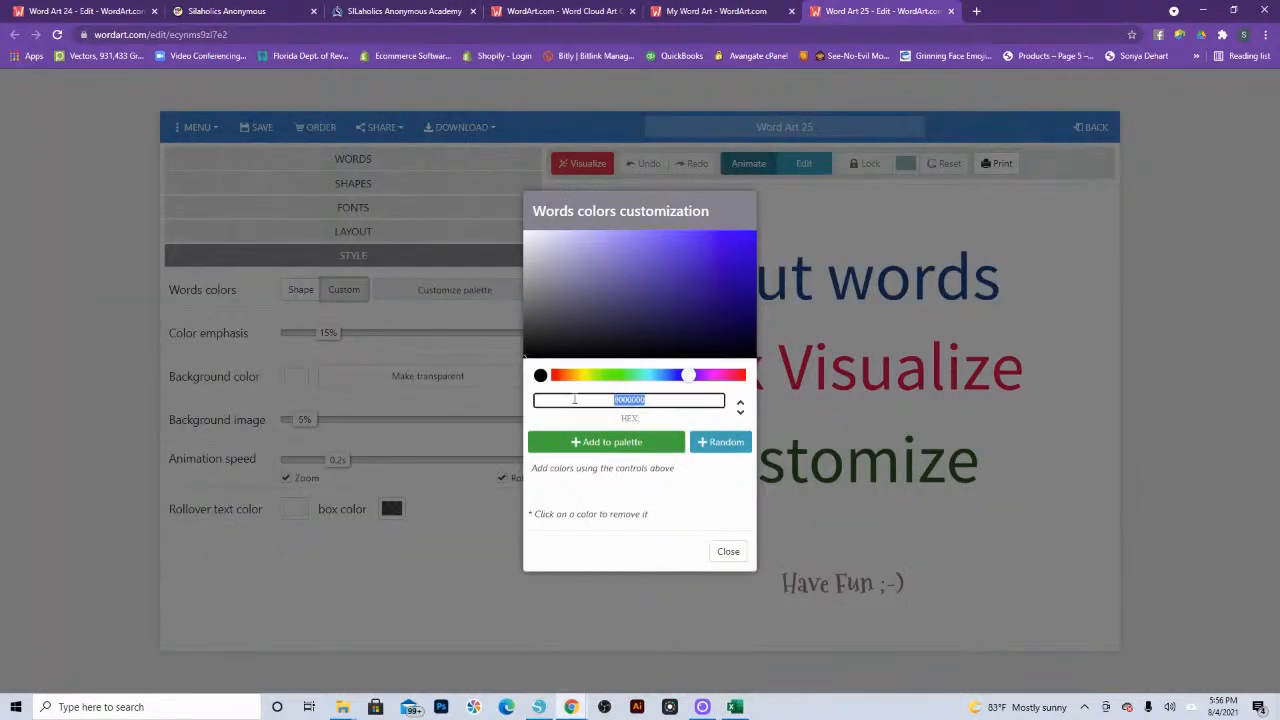
{"action": "key", "text": "ctrl+v"}
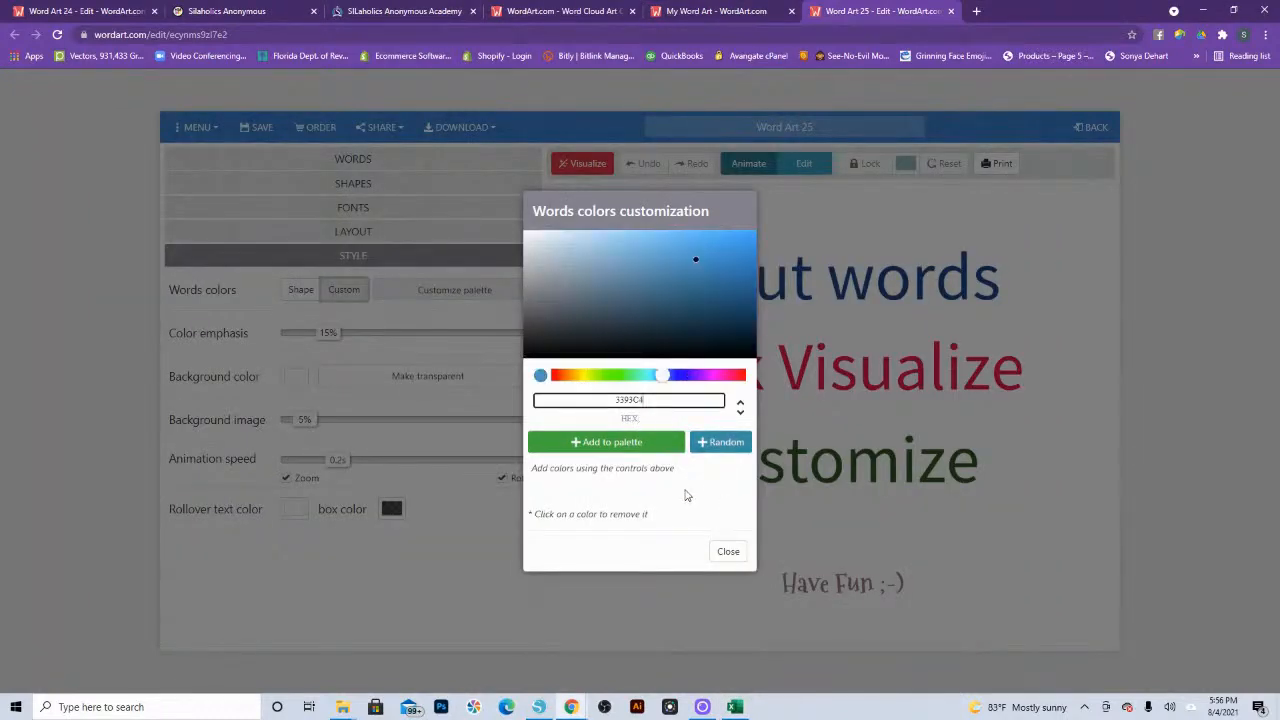
{"action": "left_click", "coordinate": [628, 447]}
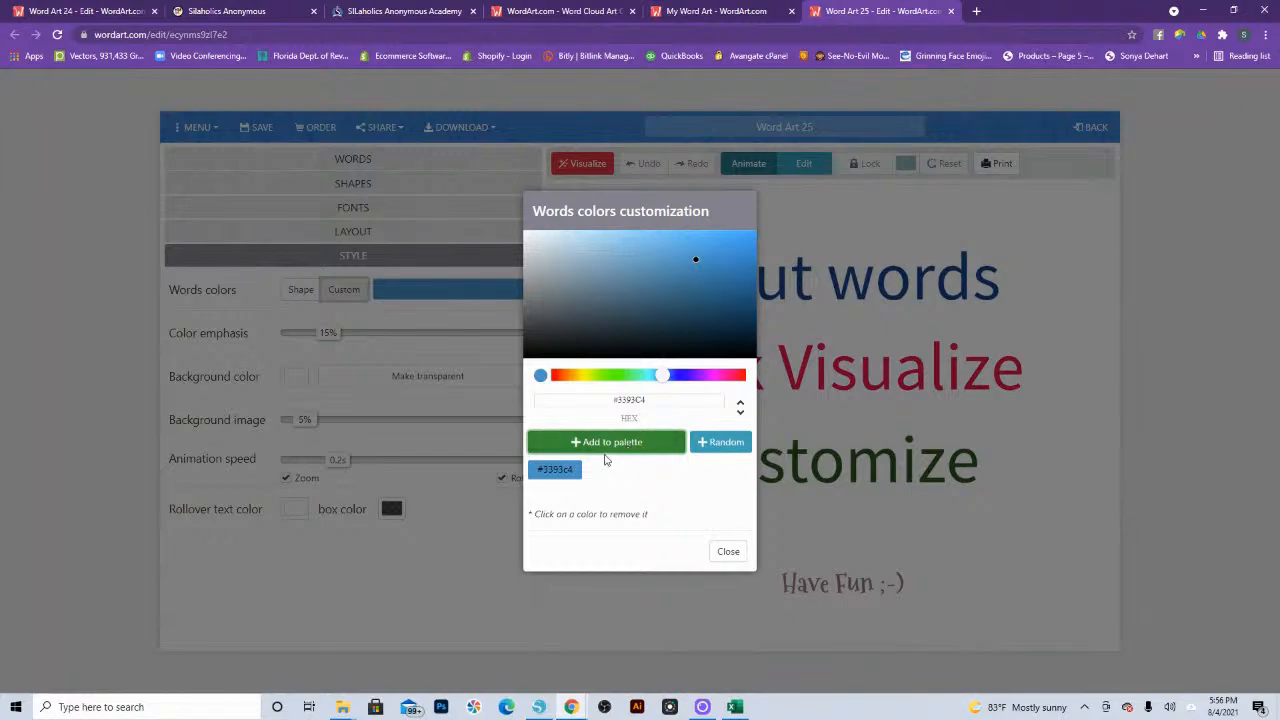
Step: Copy the pink hex code E0267F from the Excel workbook and add it to the word color palette
{"action": "left_click", "coordinate": [735, 707]}
{"action": "left_click", "coordinate": [480, 328]}
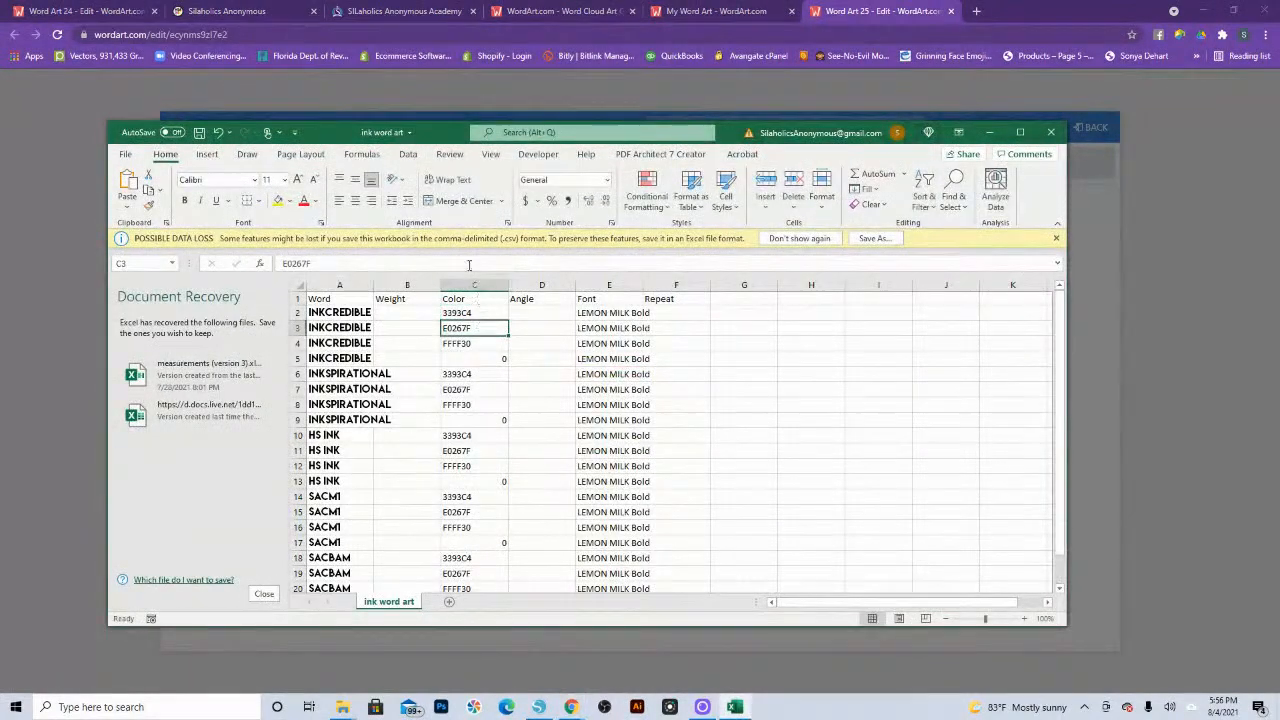
{"action": "double_click", "coordinate": [328, 265]}
{"action": "key", "text": "ctrl+c"}
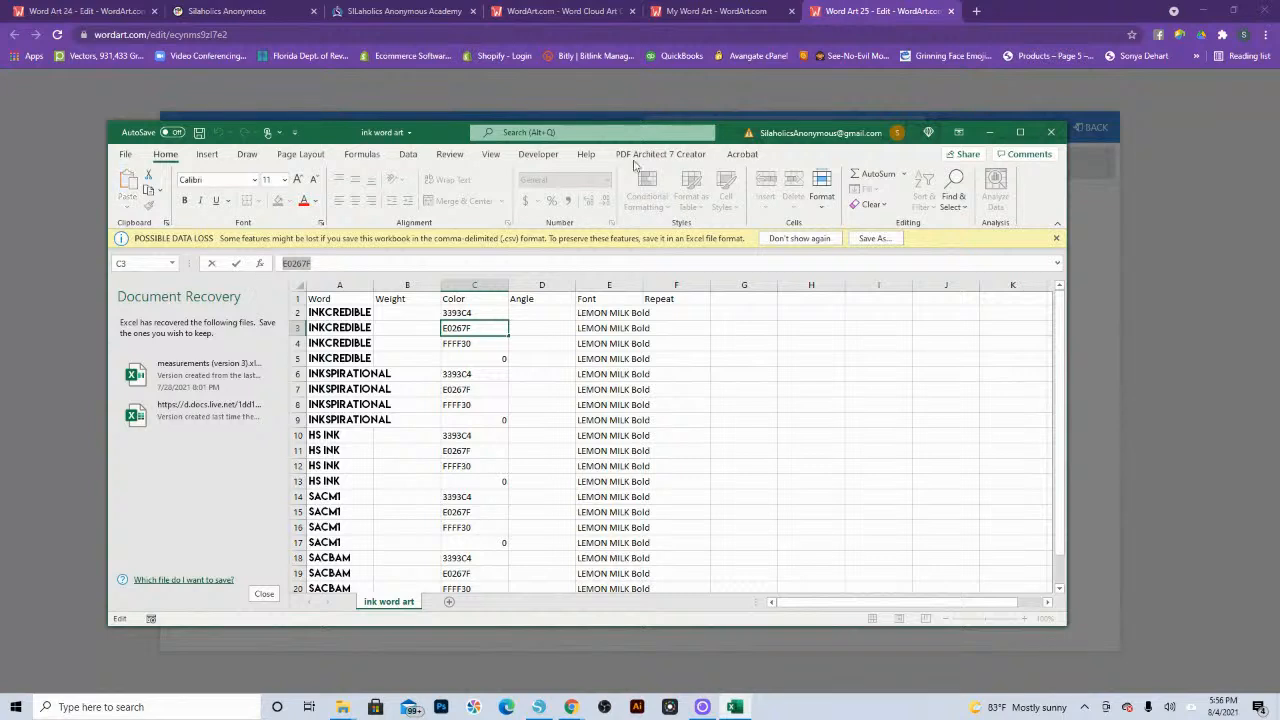
{"action": "left_click", "coordinate": [828, 8]}
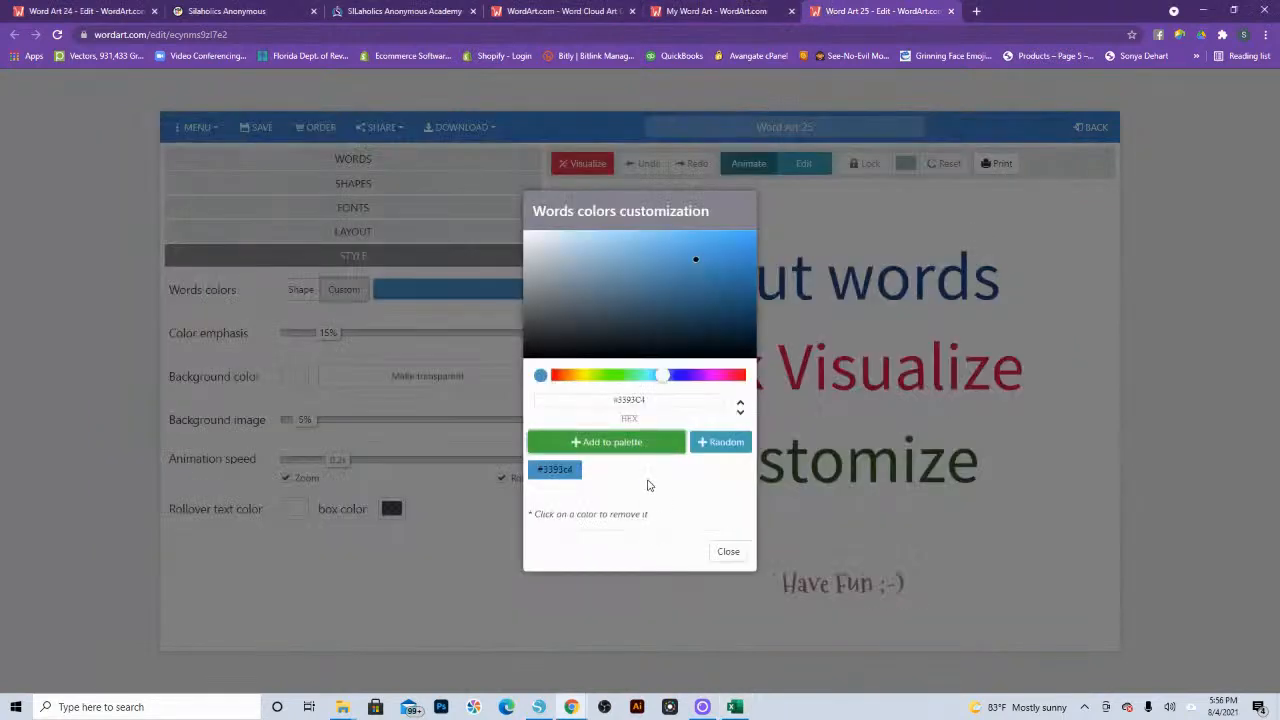
{"action": "left_click_drag", "start_coordinate": [656, 403], "coordinate": [578, 401]}
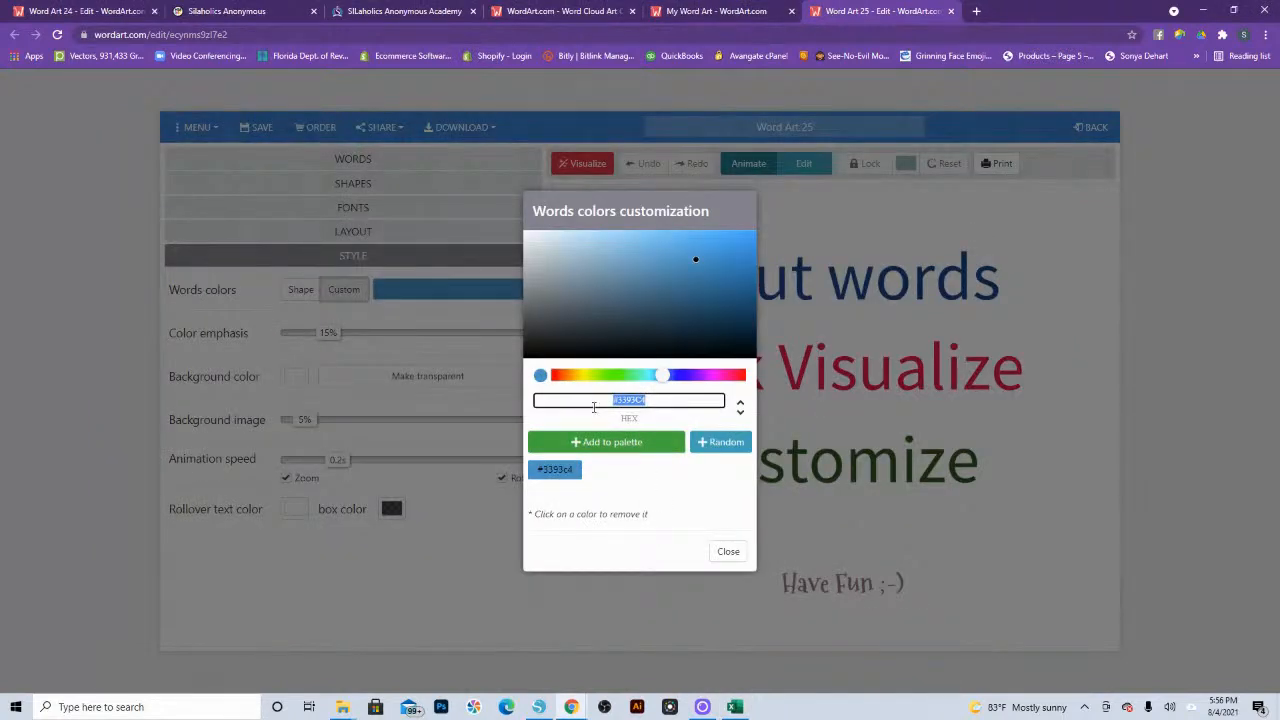
{"action": "key", "text": "ctrl+v"}
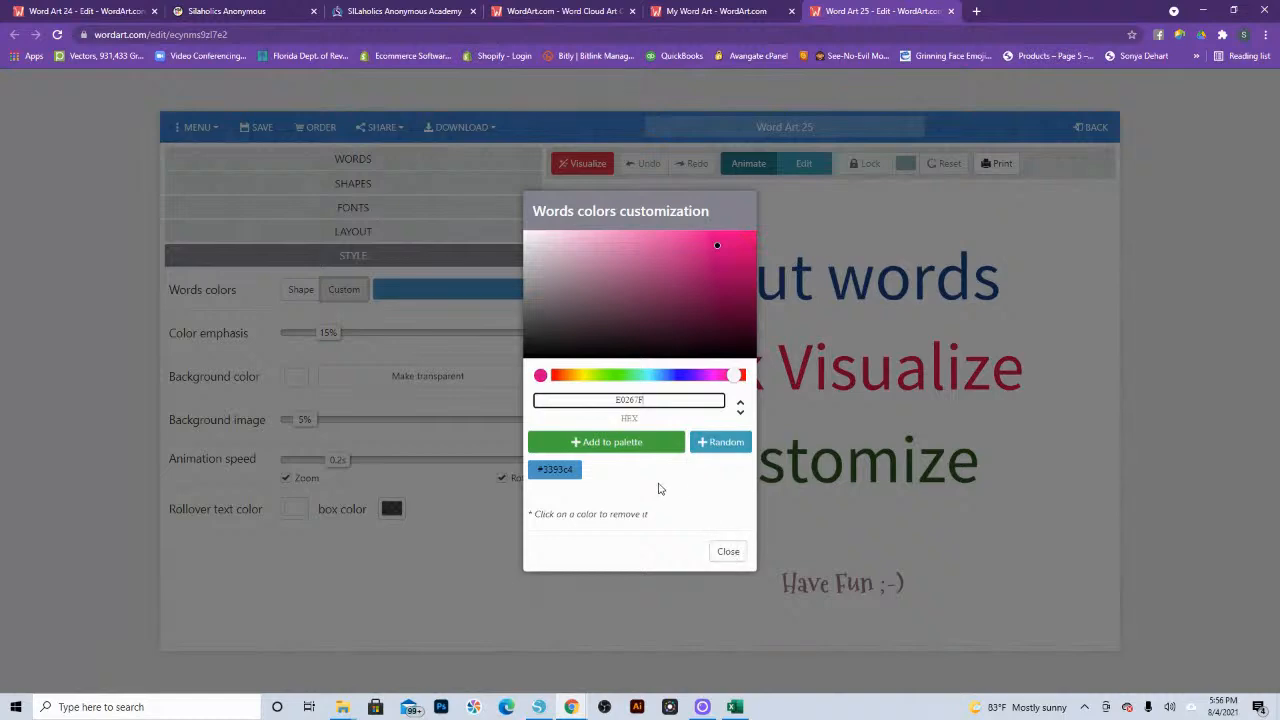
{"action": "left_click", "coordinate": [612, 442]}
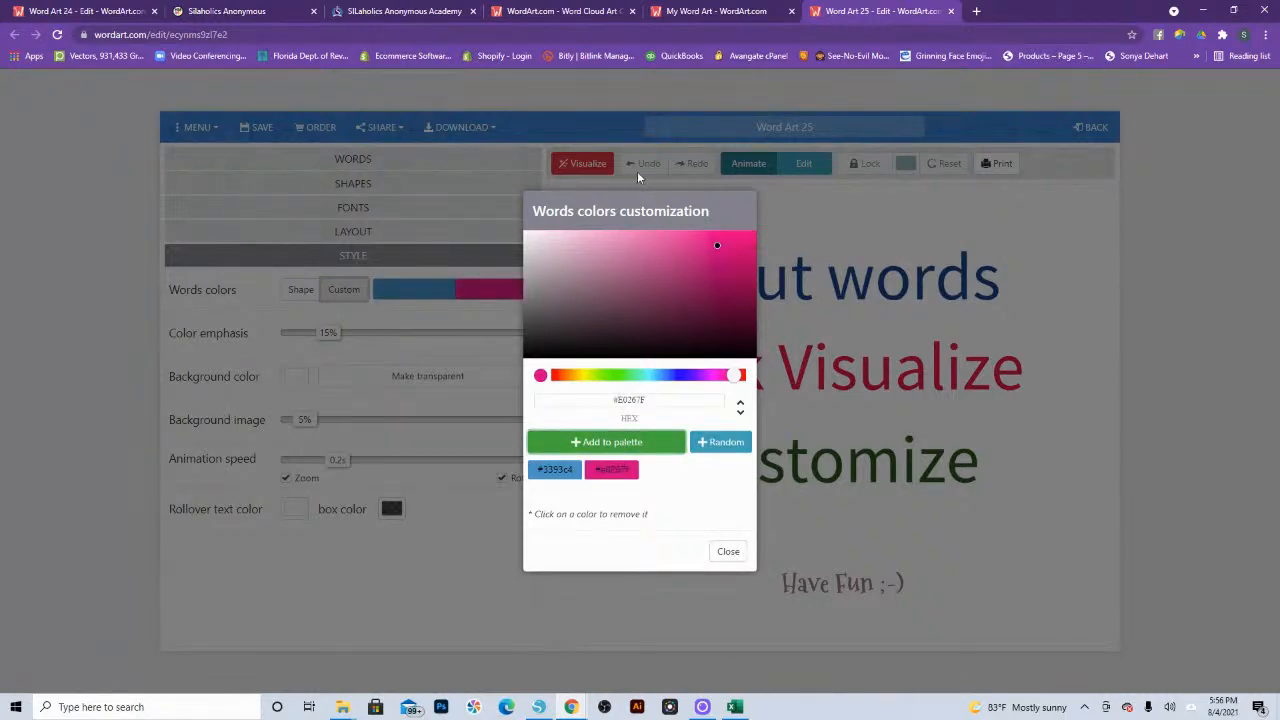
Step: Copy the yellow hex code FFFF30 from the Excel workbook and add it to the word color palette
{"action": "left_click", "coordinate": [735, 707]}
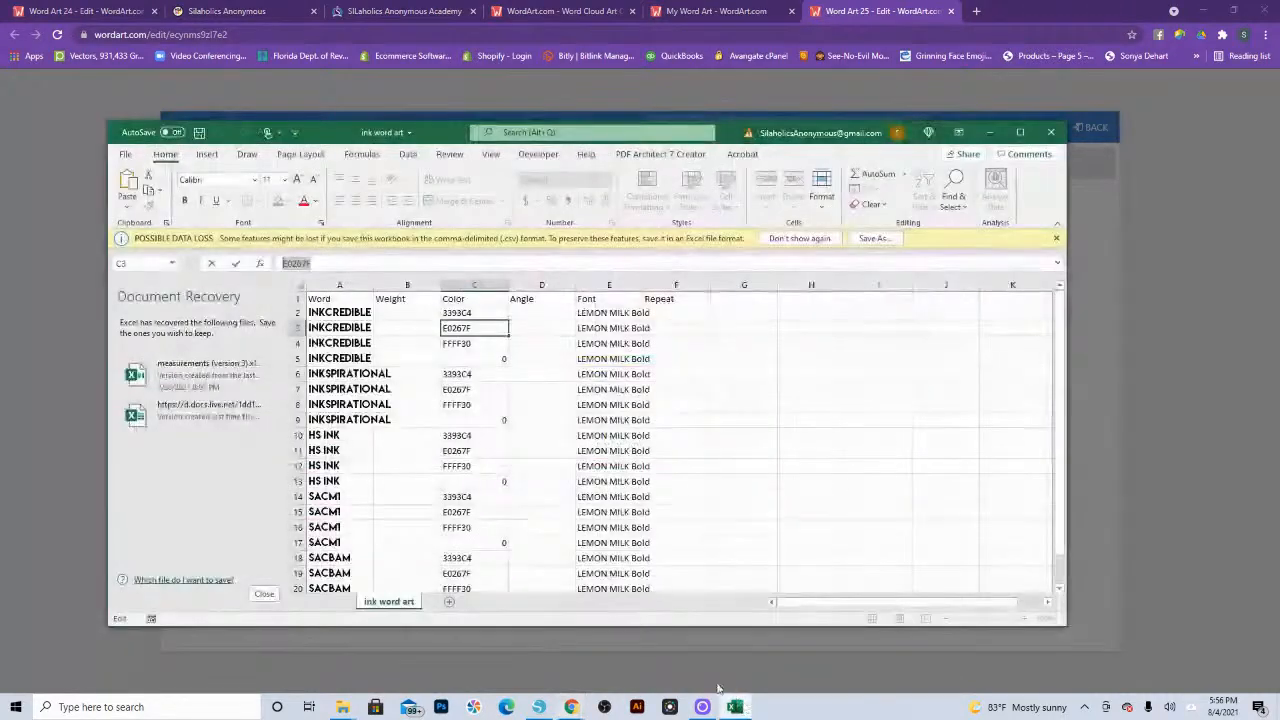
{"action": "left_click", "coordinate": [458, 341]}
{"action": "double_click", "coordinate": [319, 264]}
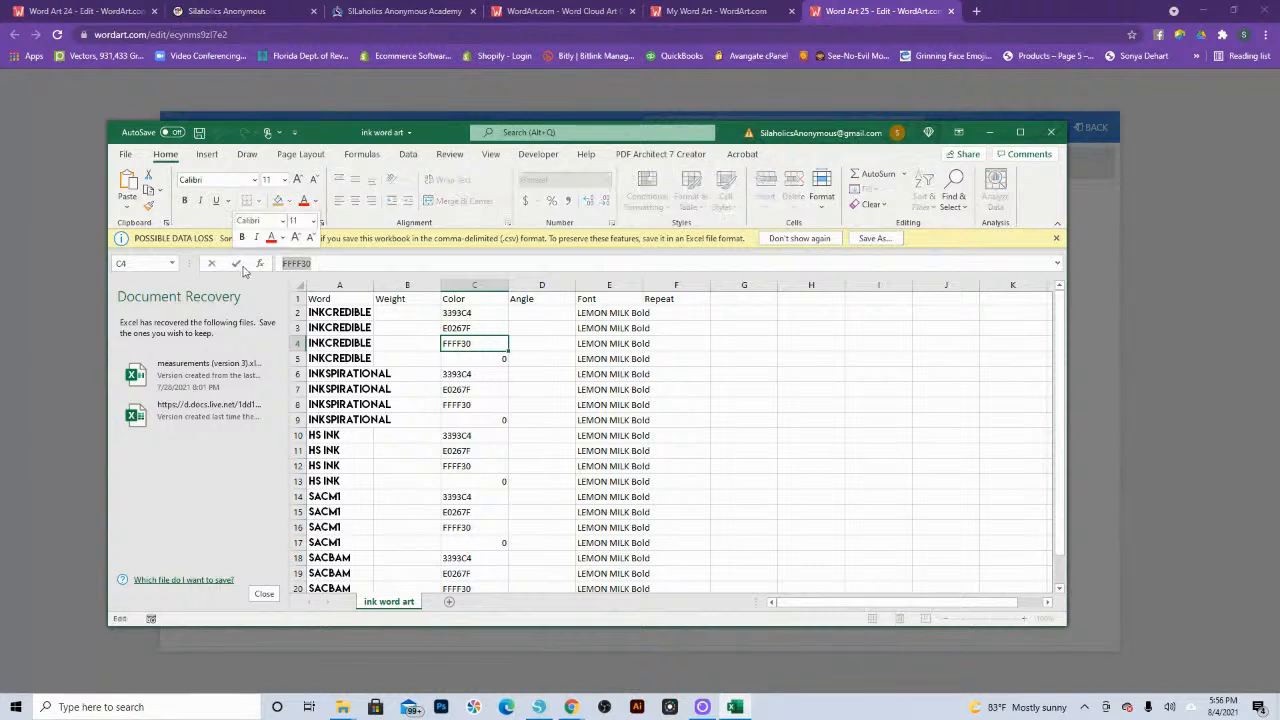
{"action": "left_click", "coordinate": [900, 12]}
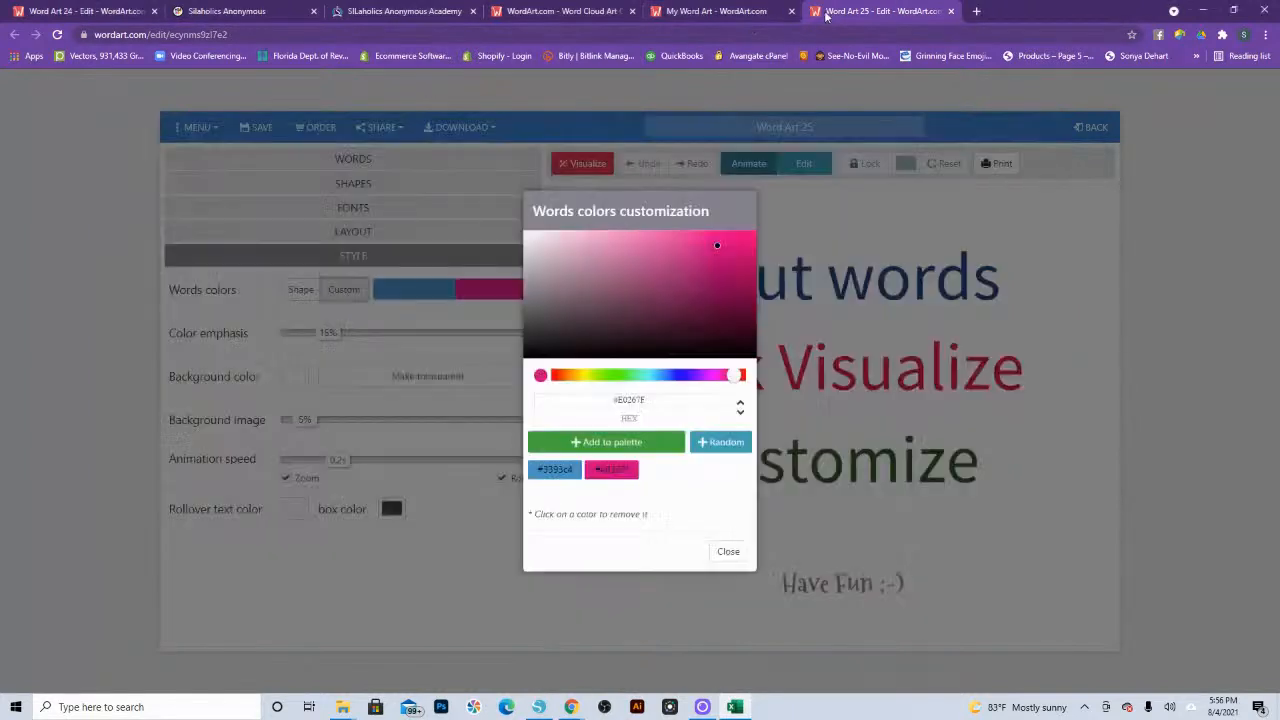
{"action": "left_click", "coordinate": [647, 399]}
{"action": "triple_click", "coordinate": [647, 399]}
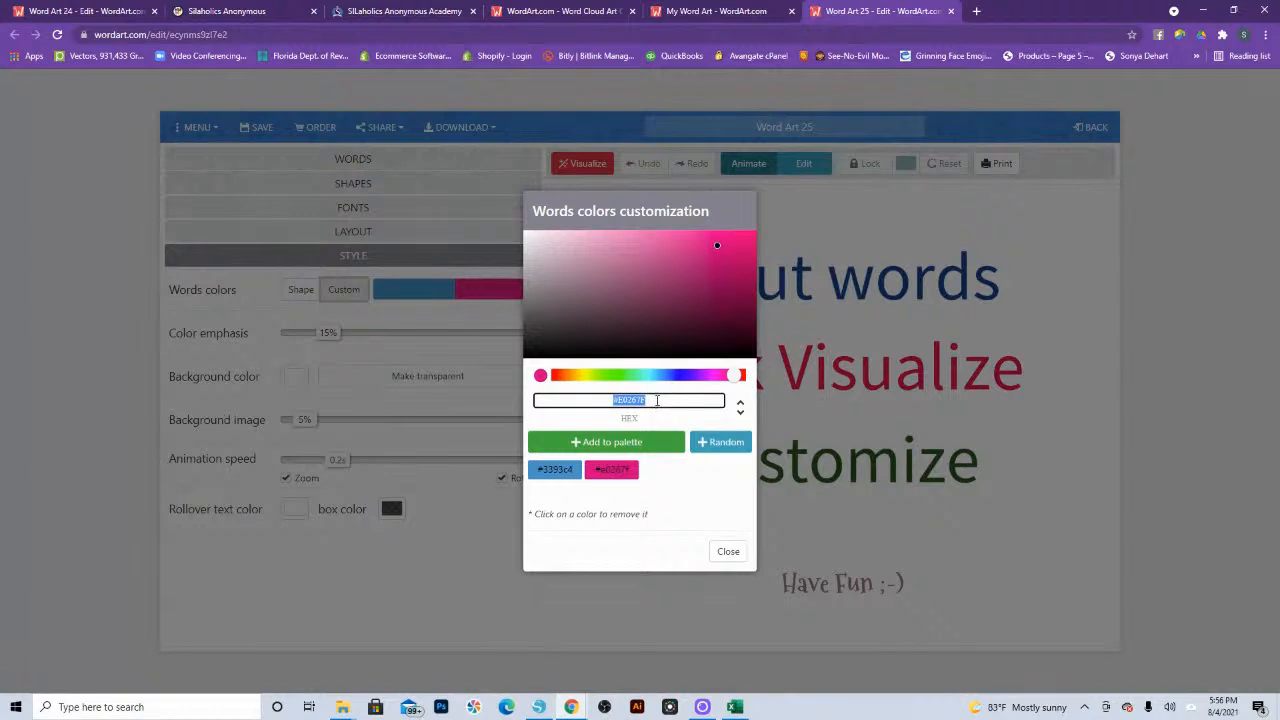
{"action": "key", "text": "ctrl+v"}
{"action": "right_click", "coordinate": [657, 402]}
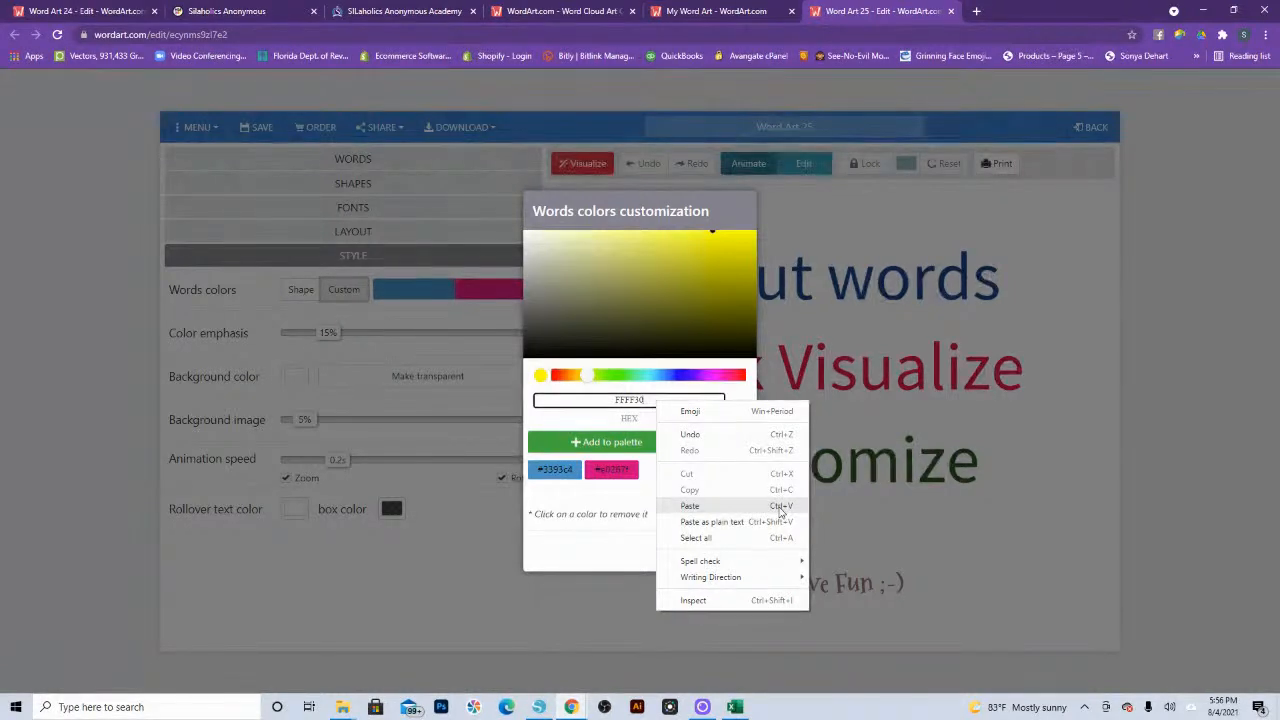
{"action": "left_click", "coordinate": [630, 538]}
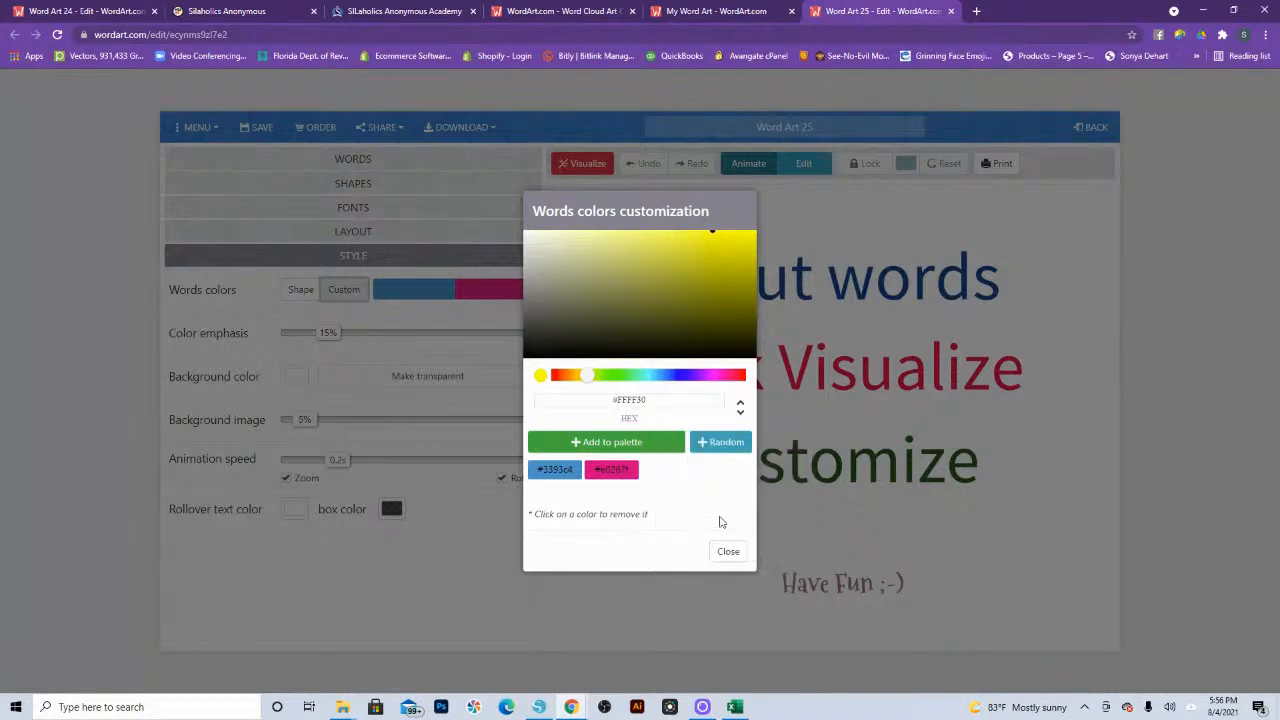
{"action": "left_click", "coordinate": [612, 443]}
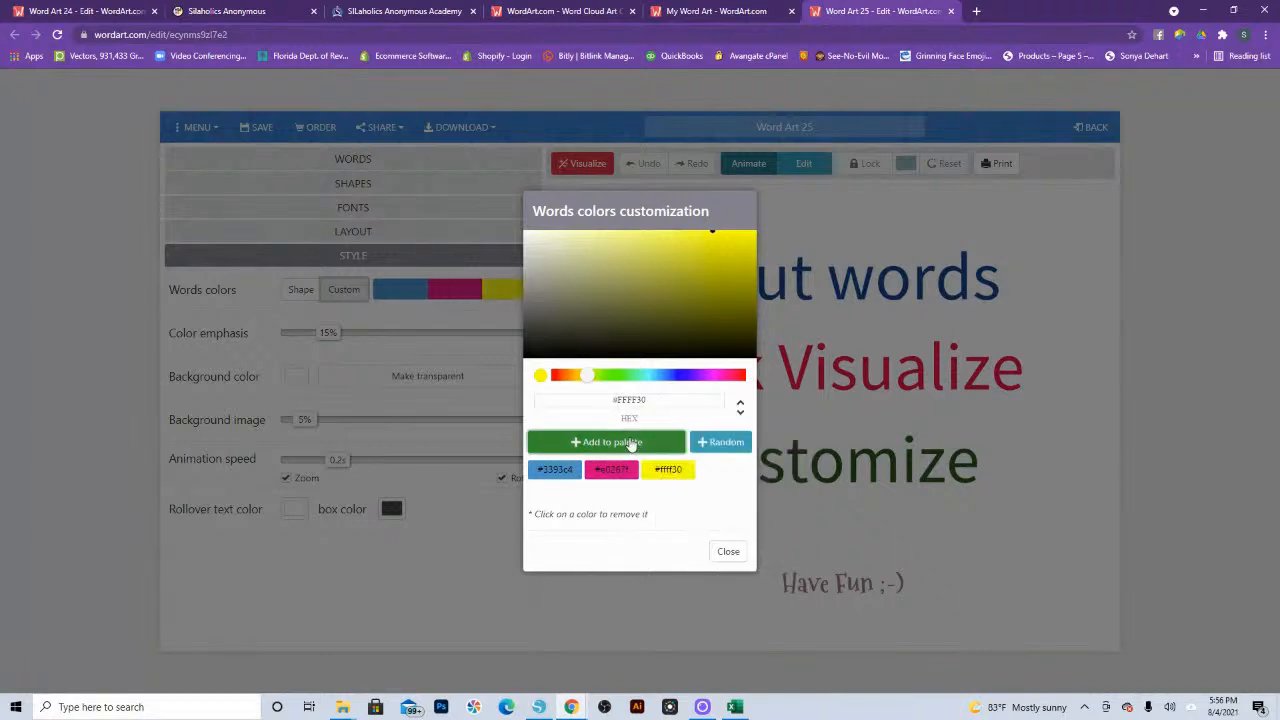
Step: Add black (#000000) to the word color palette and close the color customization
{"action": "left_click", "coordinate": [526, 356]}
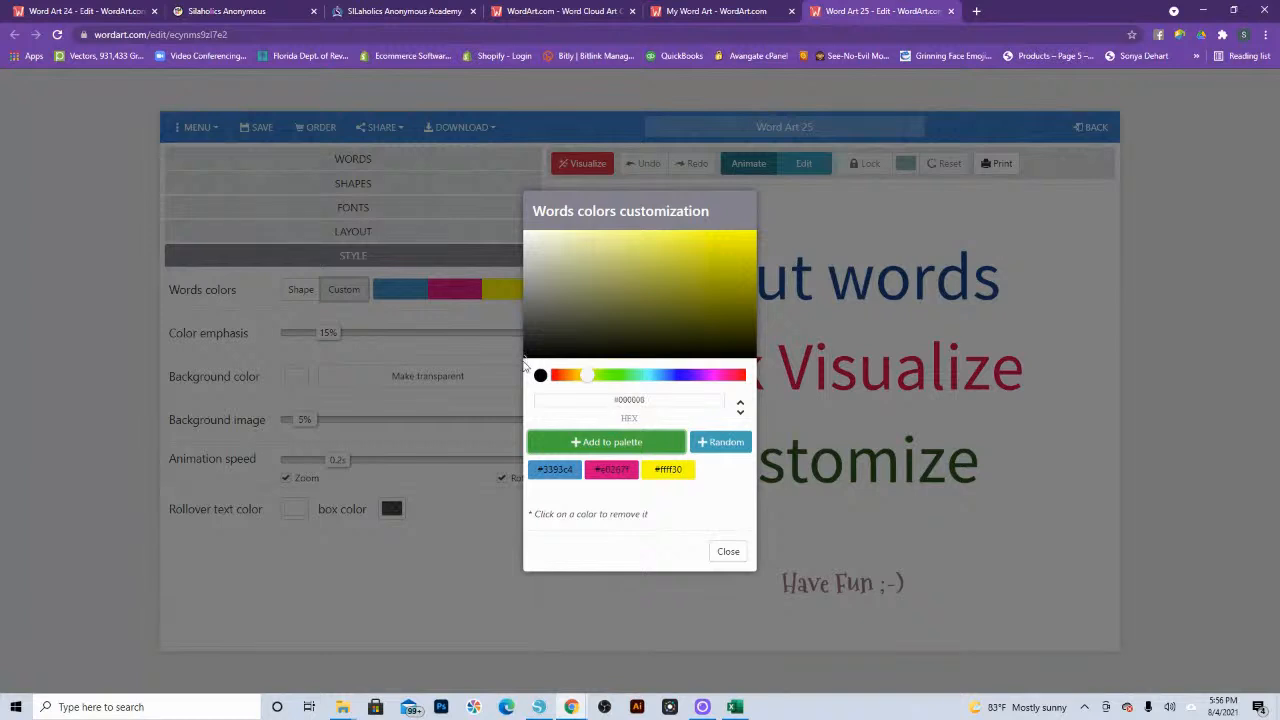
{"action": "left_click", "coordinate": [605, 442]}
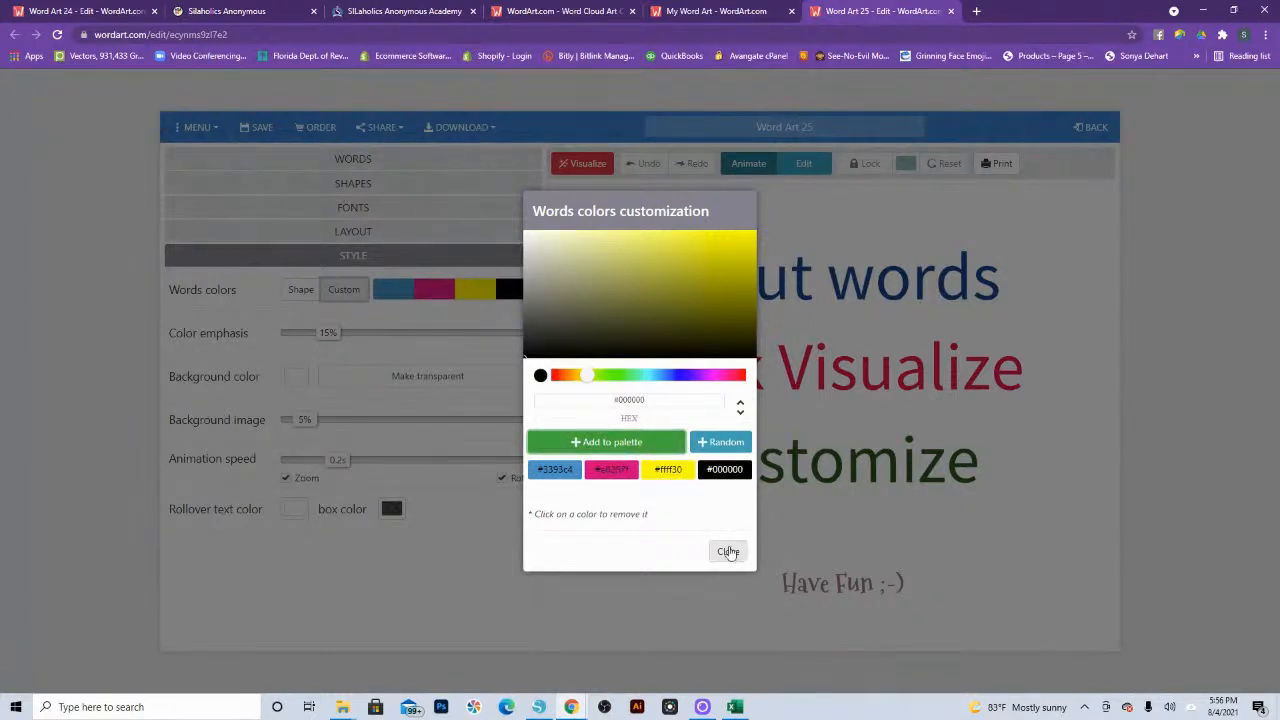
{"action": "left_click", "coordinate": [728, 552]}
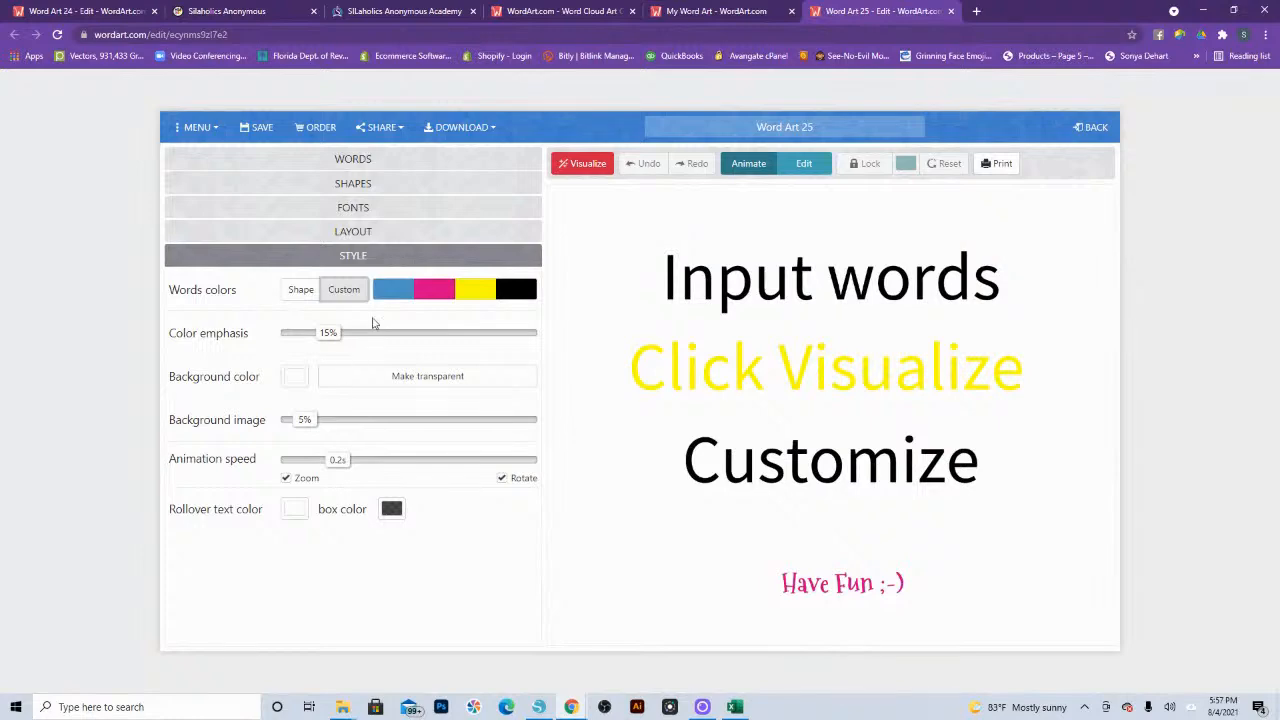
Step: Return to Word Art 25's word list and visualize the word cloud twice to get a new arrangement
{"action": "left_click", "coordinate": [357, 163]}
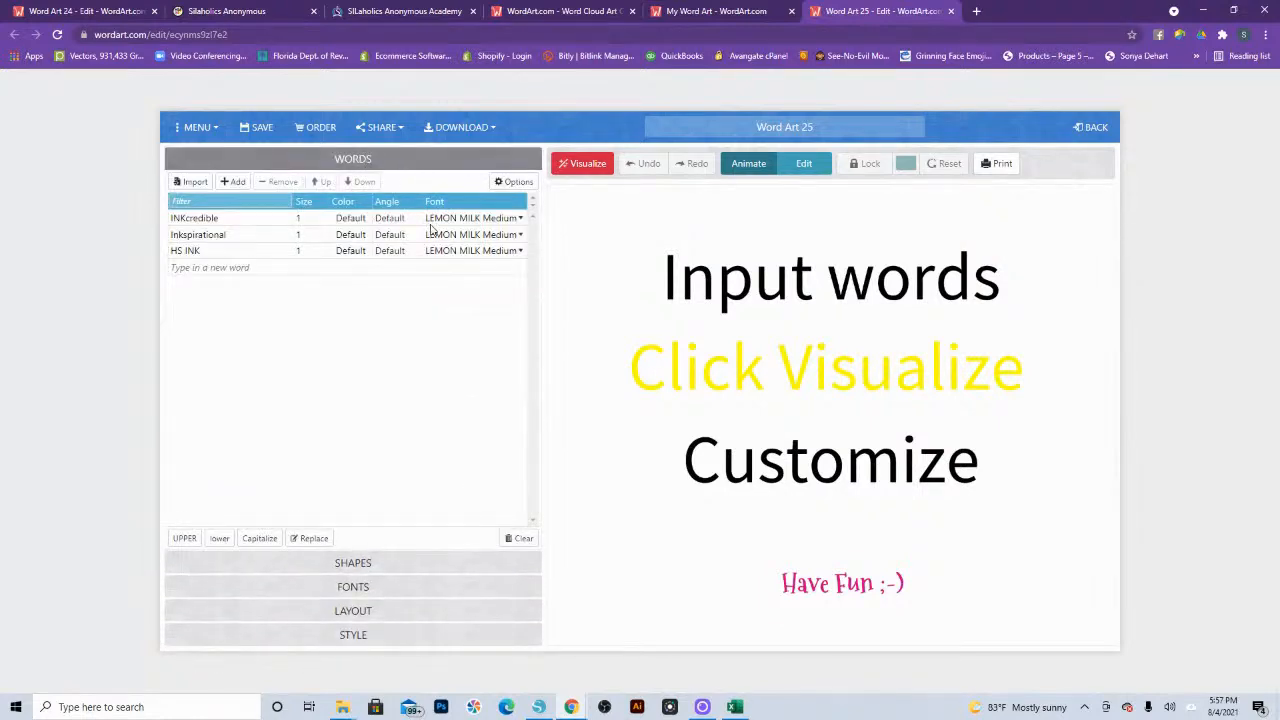
{"action": "left_click", "coordinate": [574, 163]}
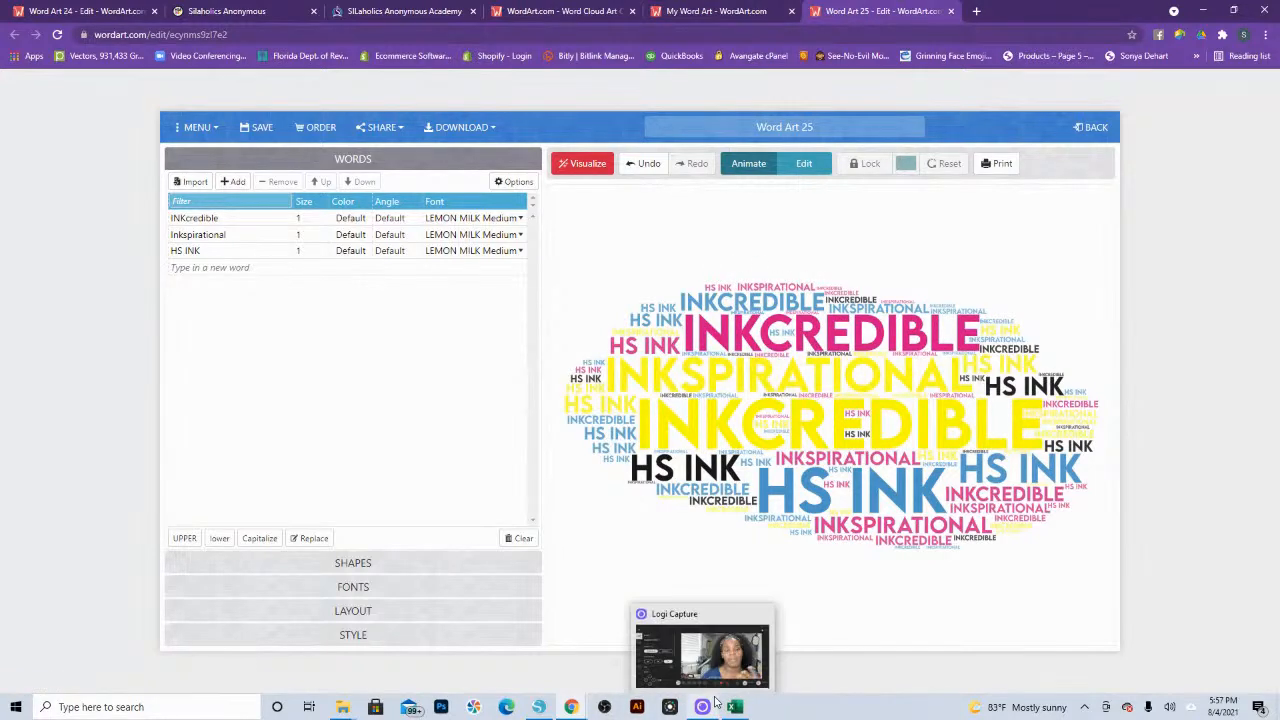
{"action": "left_click", "coordinate": [586, 163]}
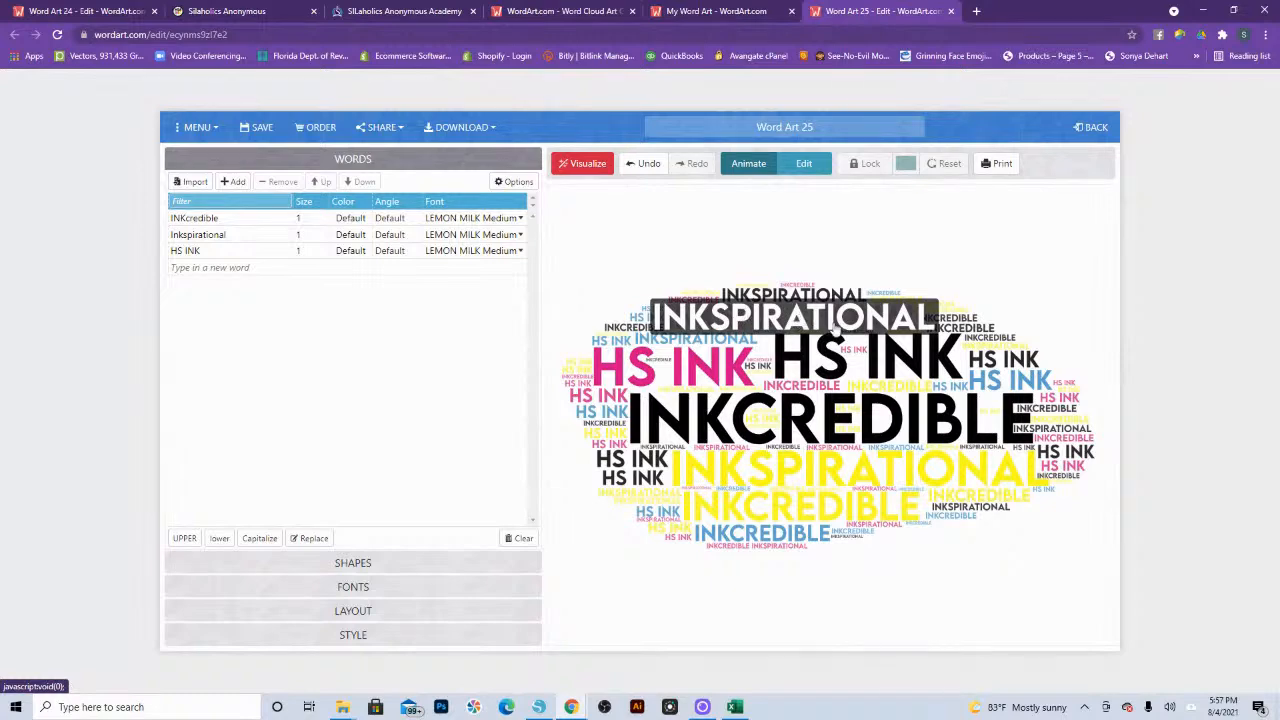
Step: Switch back to the Word Art 24 project and open its shape choices
{"action": "left_click", "coordinate": [100, 11]}
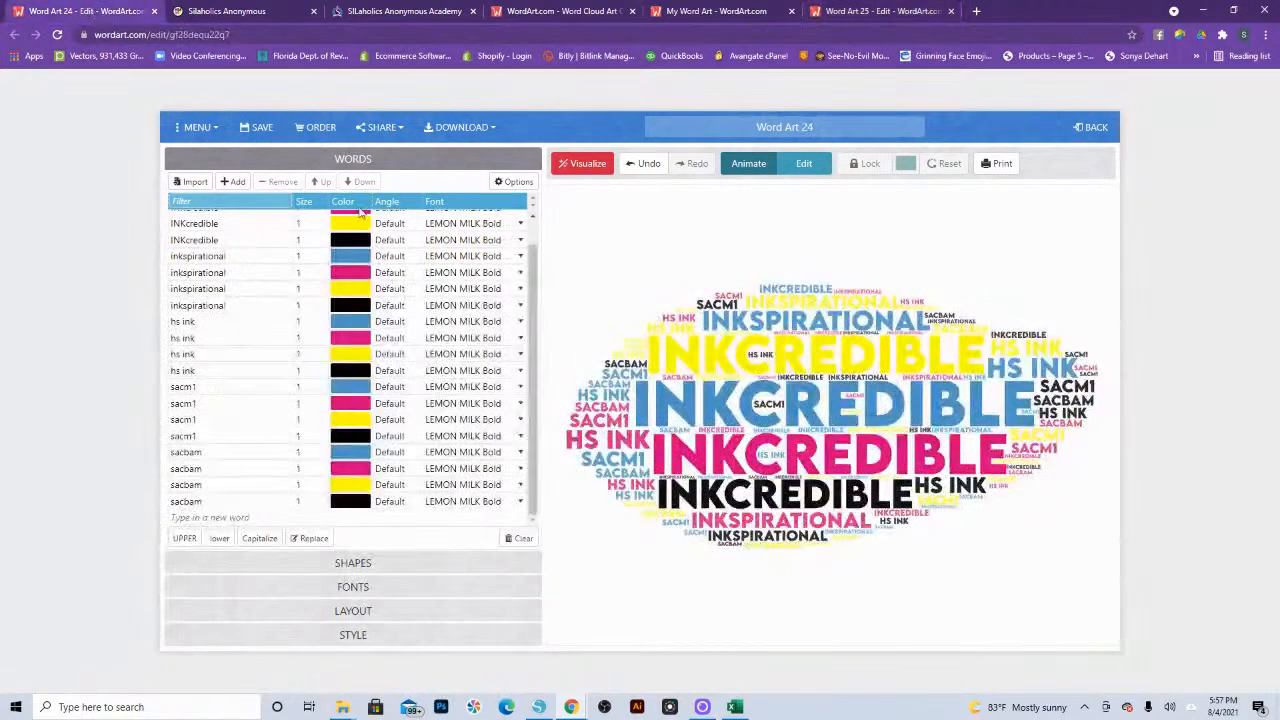
{"action": "left_click", "coordinate": [350, 565]}
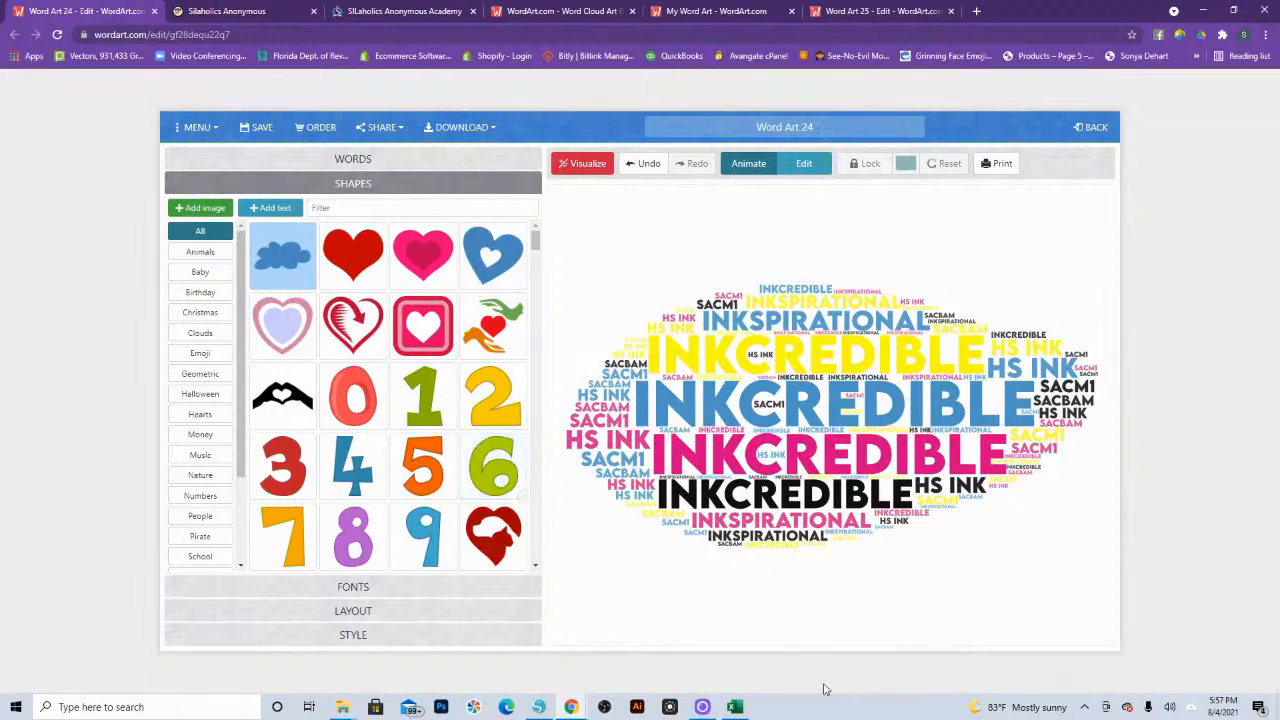
Step: Switch to Silhouette Studio, draw a rectangle beside the bookmark design, and set its size to 2 in wide by 7 in high
{"action": "left_click", "coordinate": [538, 707]}
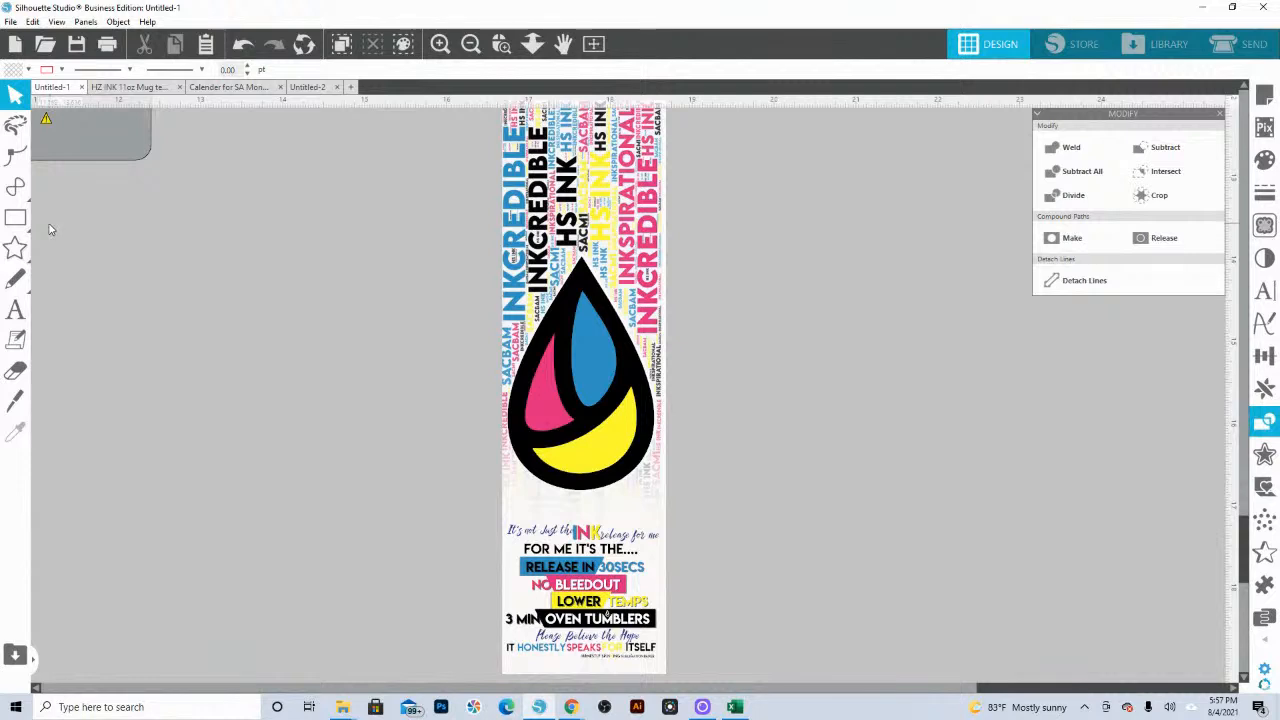
{"action": "mouse_move", "coordinate": [8, 205]}
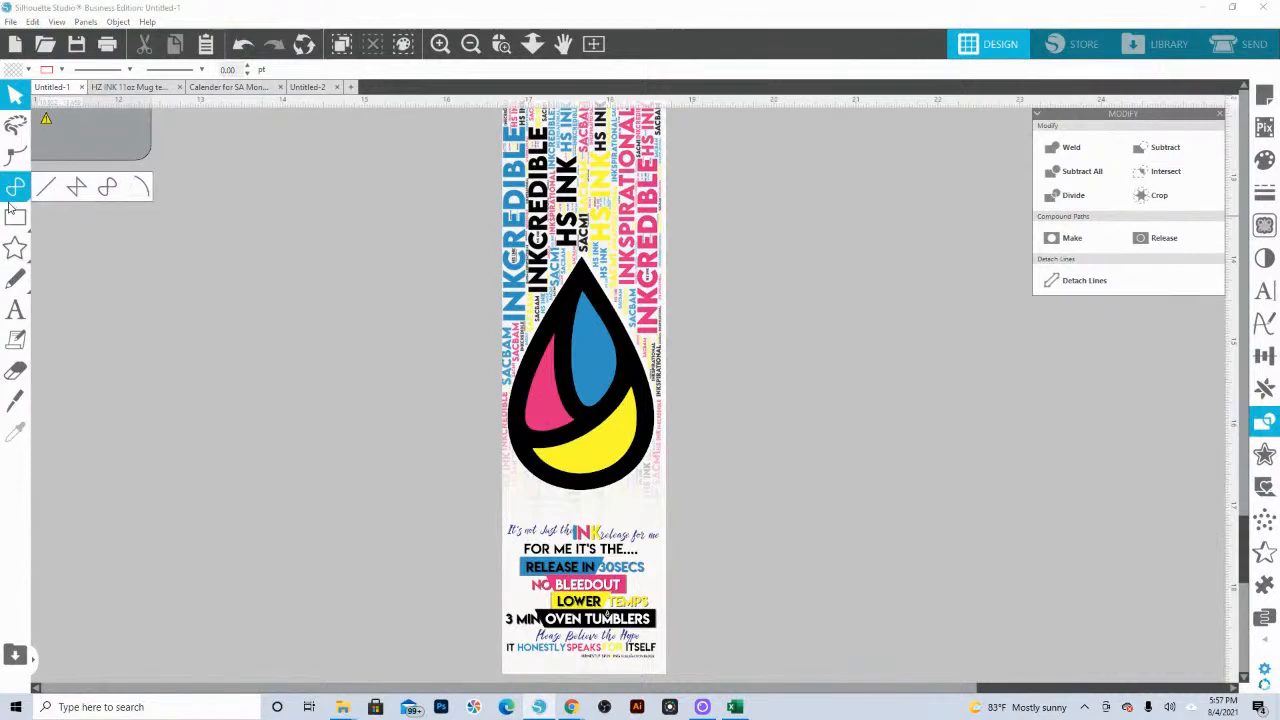
{"action": "left_click", "coordinate": [15, 216]}
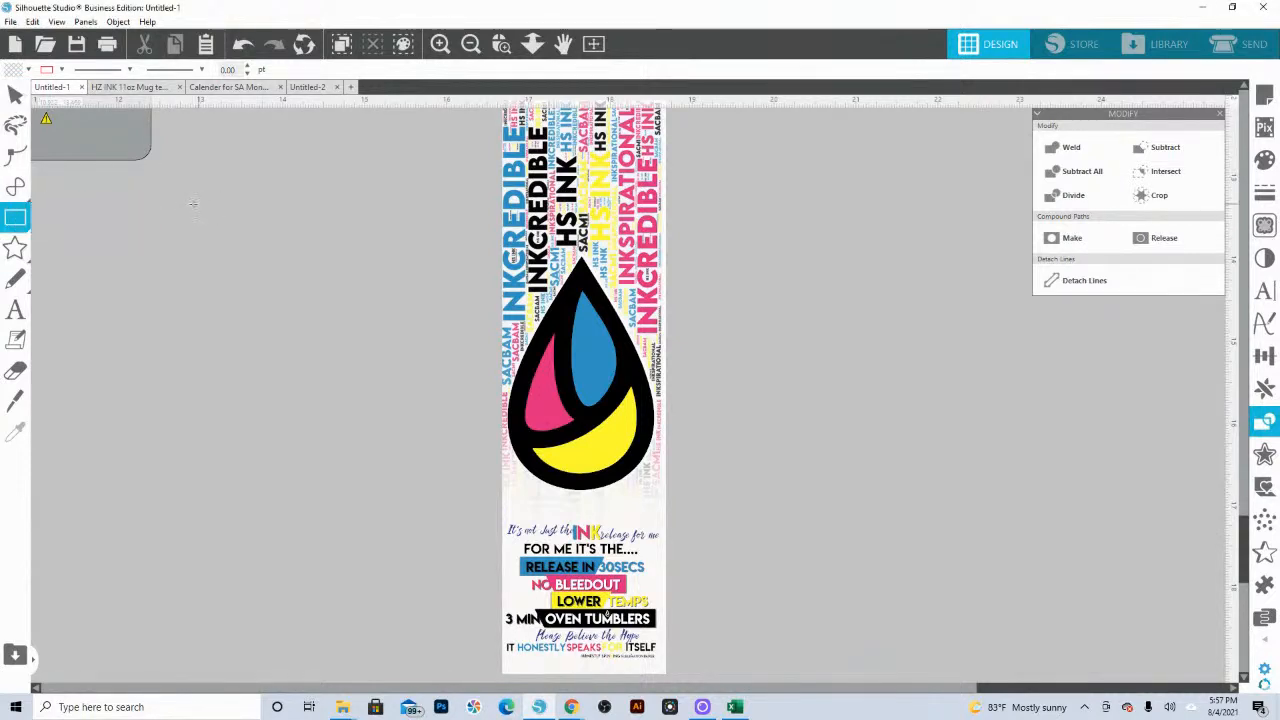
{"action": "left_click_drag", "start_coordinate": [189, 200], "coordinate": [357, 400]}
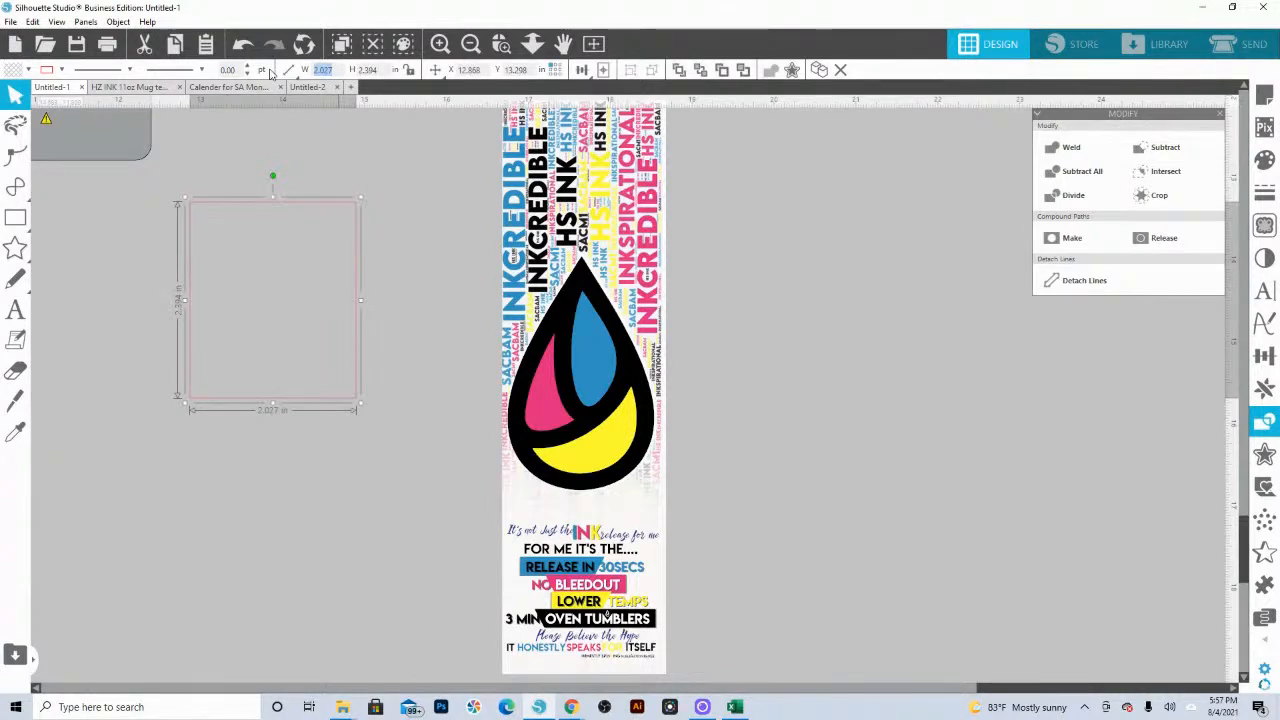
{"action": "type", "text": "2"}
{"action": "key", "text": "Tab"}
{"action": "type", "text": "7"}
{"action": "key", "text": "Return"}
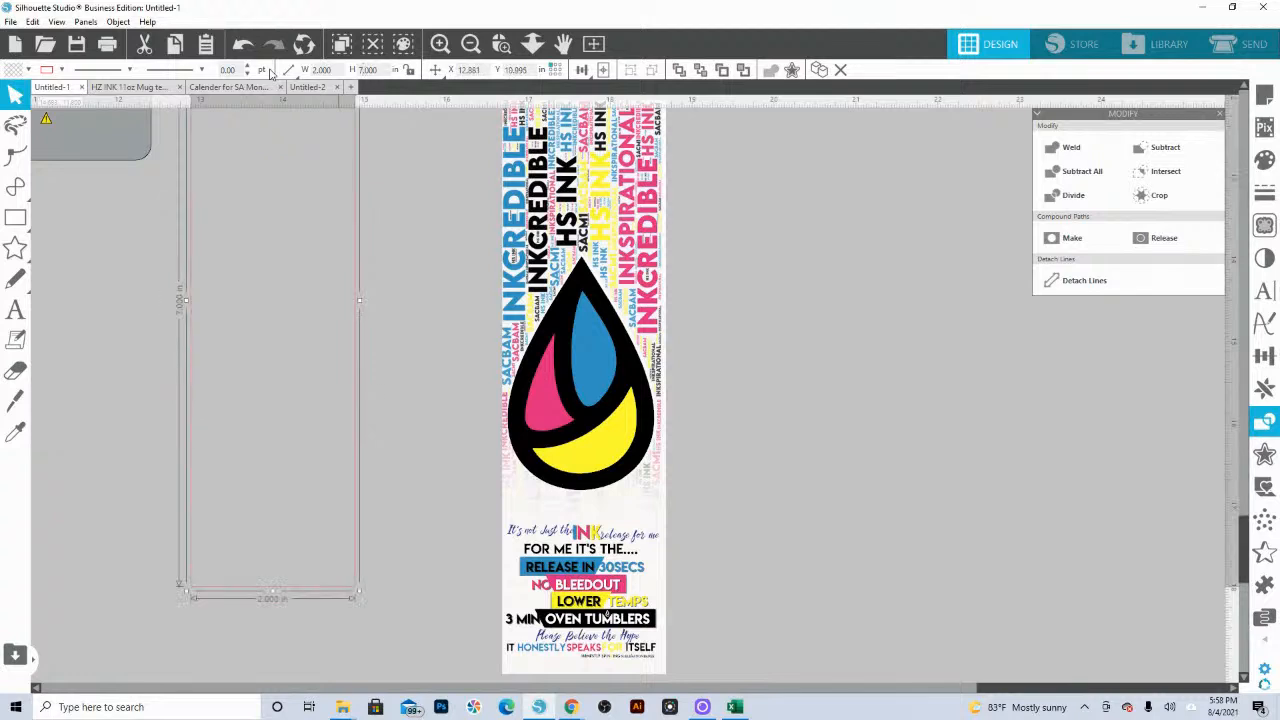
Step: Fill the 2 × 7 in rectangle with dark gray
{"action": "scroll", "coordinate": [251, 343], "scroll_direction": "up", "scroll_amount": 3}
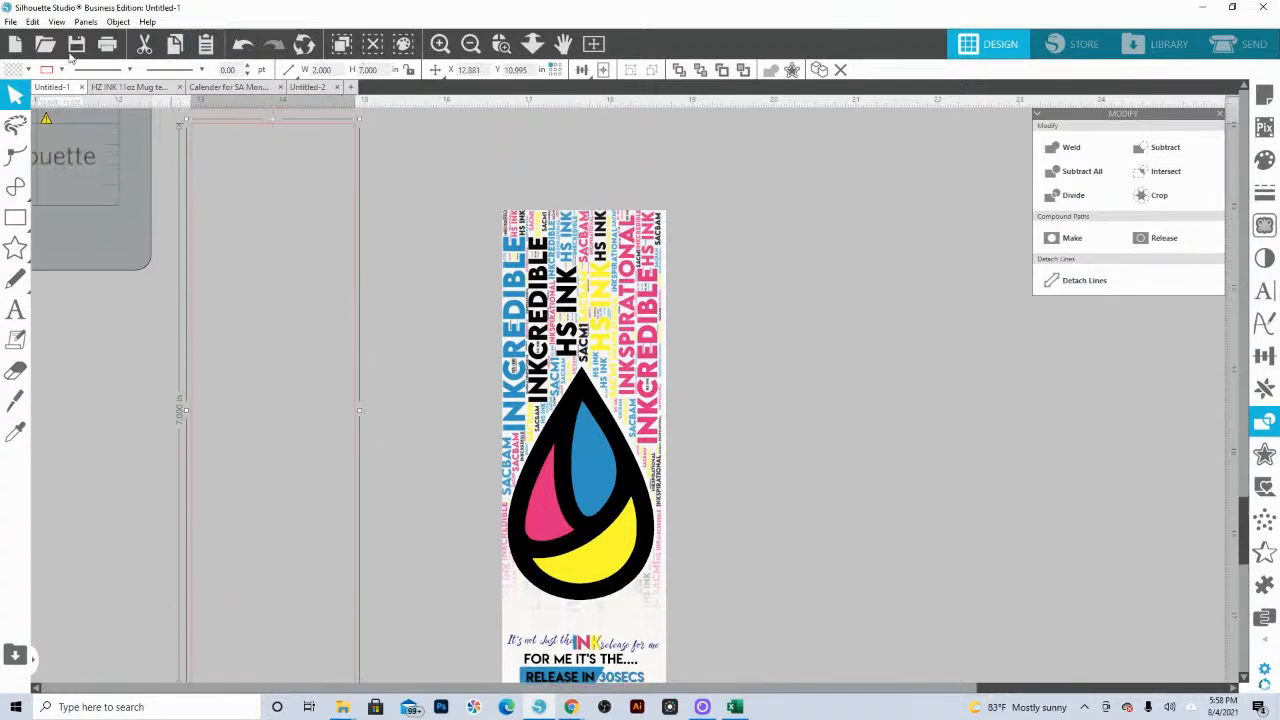
{"action": "left_click", "coordinate": [29, 70]}
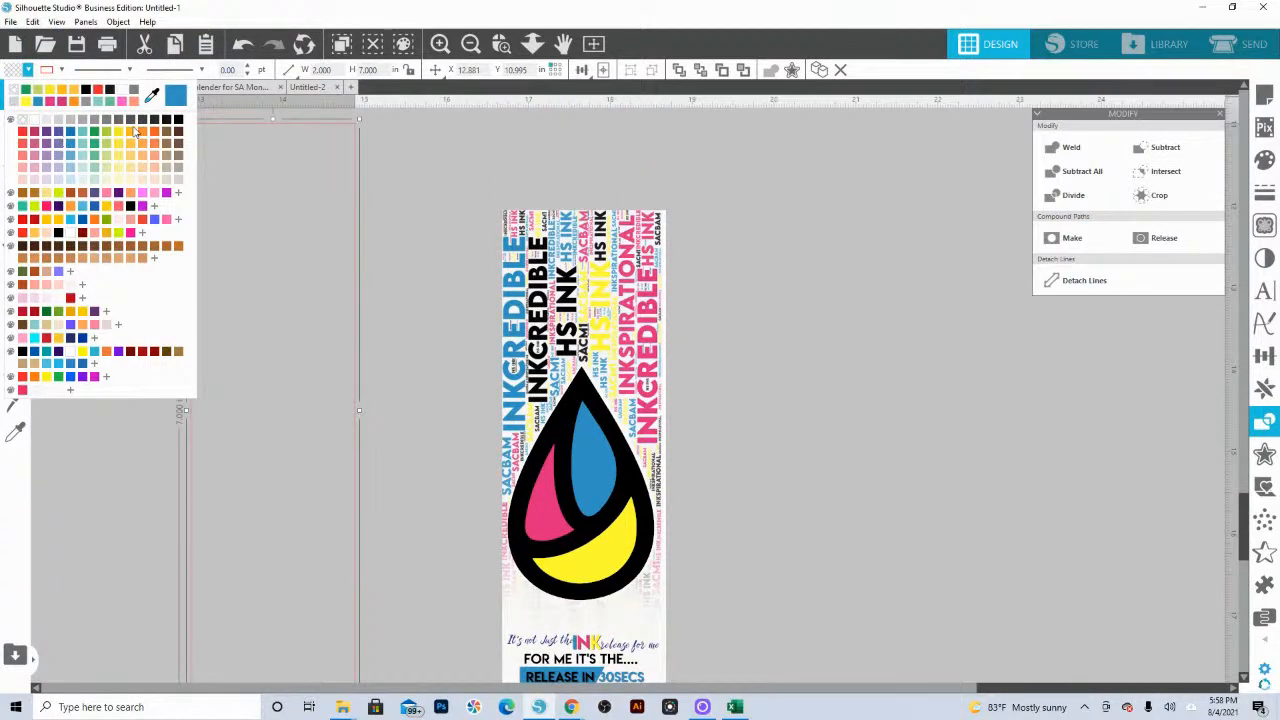
{"action": "left_click", "coordinate": [141, 120]}
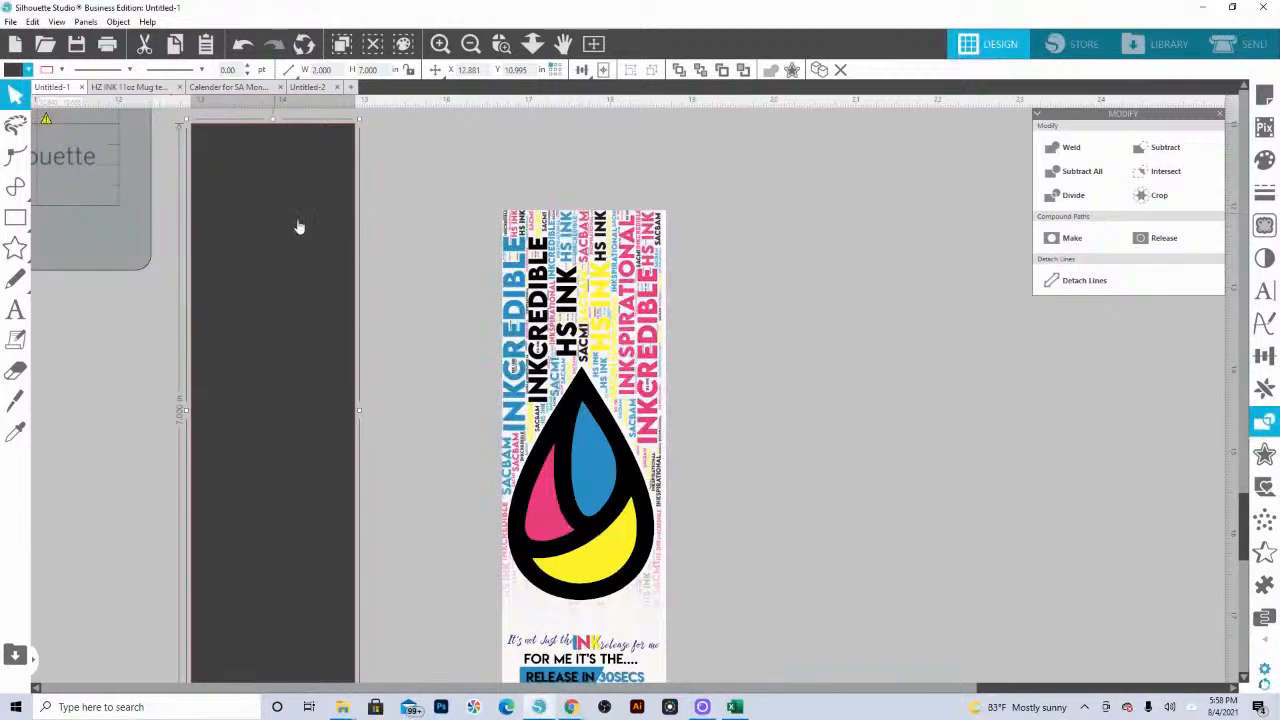
{"action": "scroll", "coordinate": [275, 178], "scroll_direction": "down", "scroll_amount": 1}
{"action": "scroll", "coordinate": [275, 178], "scroll_direction": "up", "scroll_amount": 1}
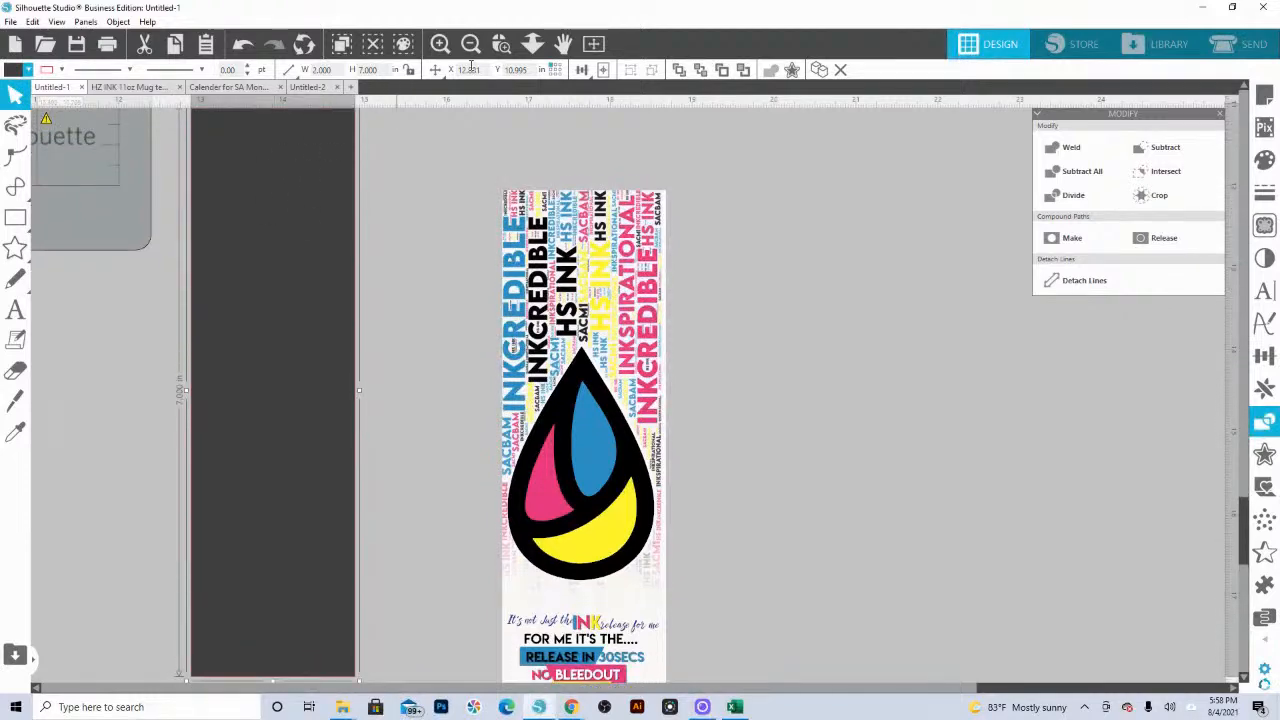
Step: Move the dark gray rectangle into the empty area below and beside the bookmark design
{"action": "left_click", "coordinate": [532, 44]}
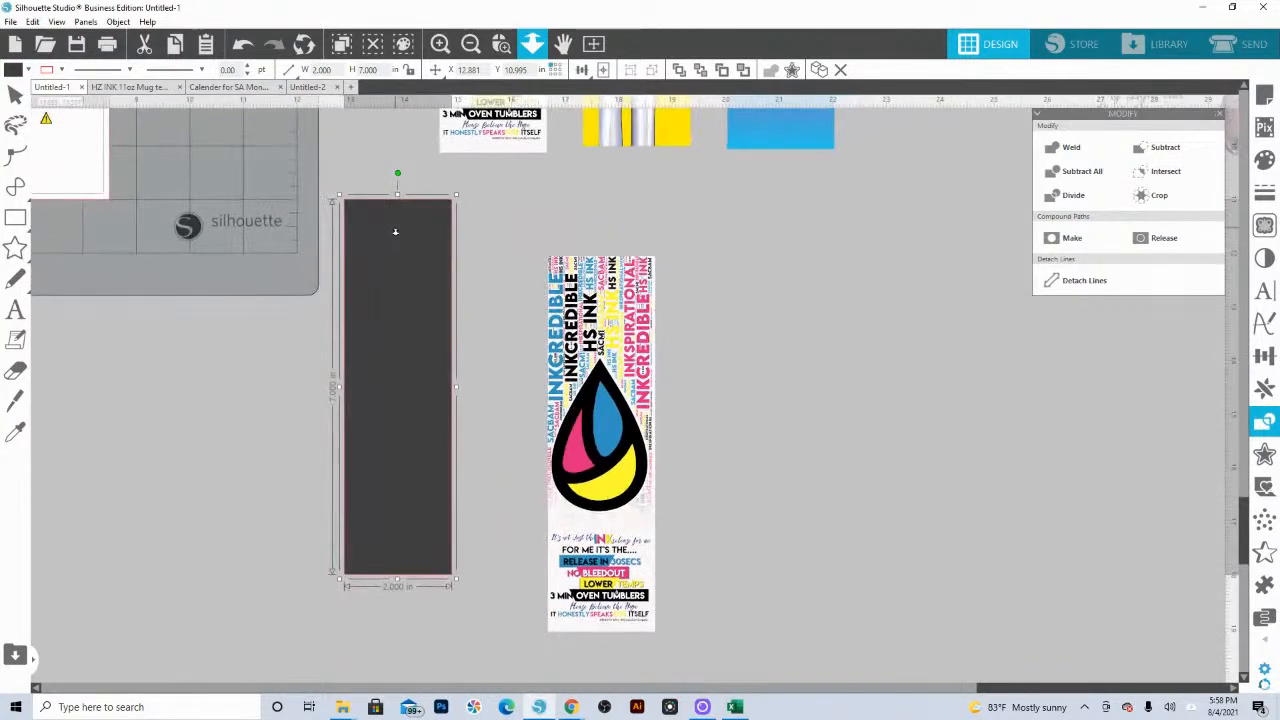
{"action": "left_click_drag", "start_coordinate": [407, 278], "coordinate": [406, 406]}
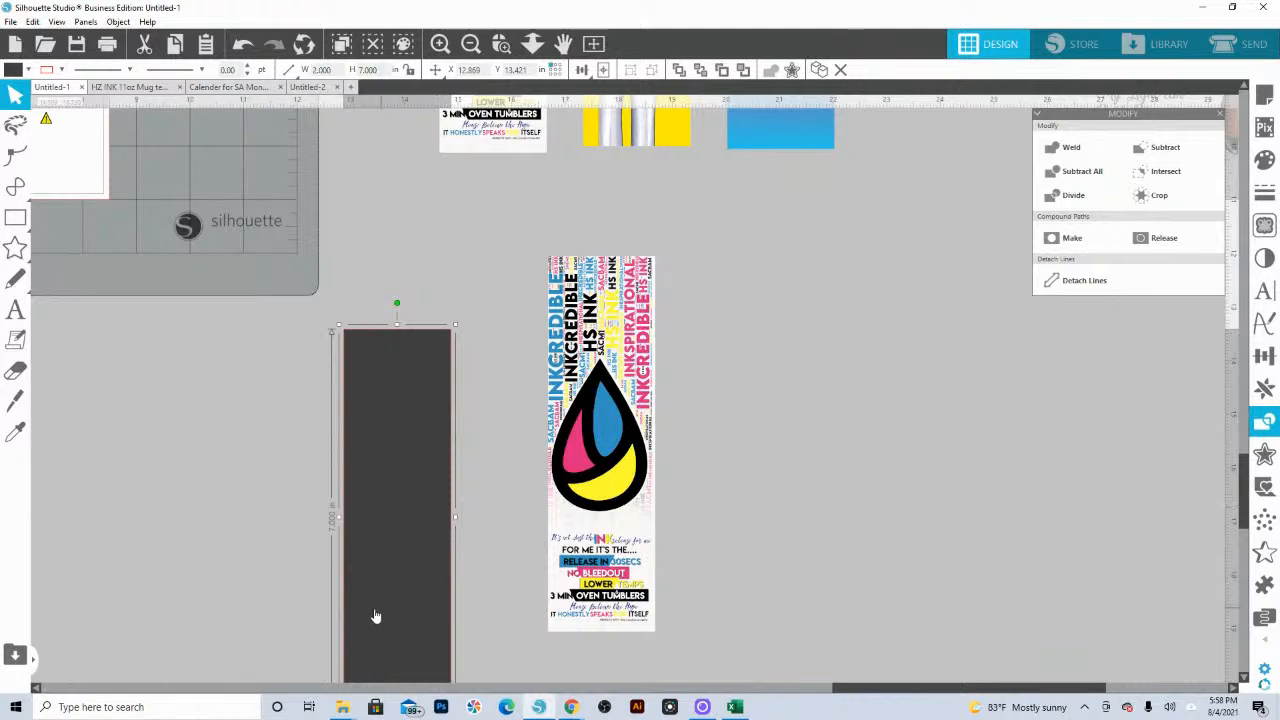
{"action": "scroll", "coordinate": [371, 289], "scroll_direction": "down", "scroll_amount": 8}
{"action": "left_click_drag", "start_coordinate": [386, 200], "coordinate": [392, 534]}
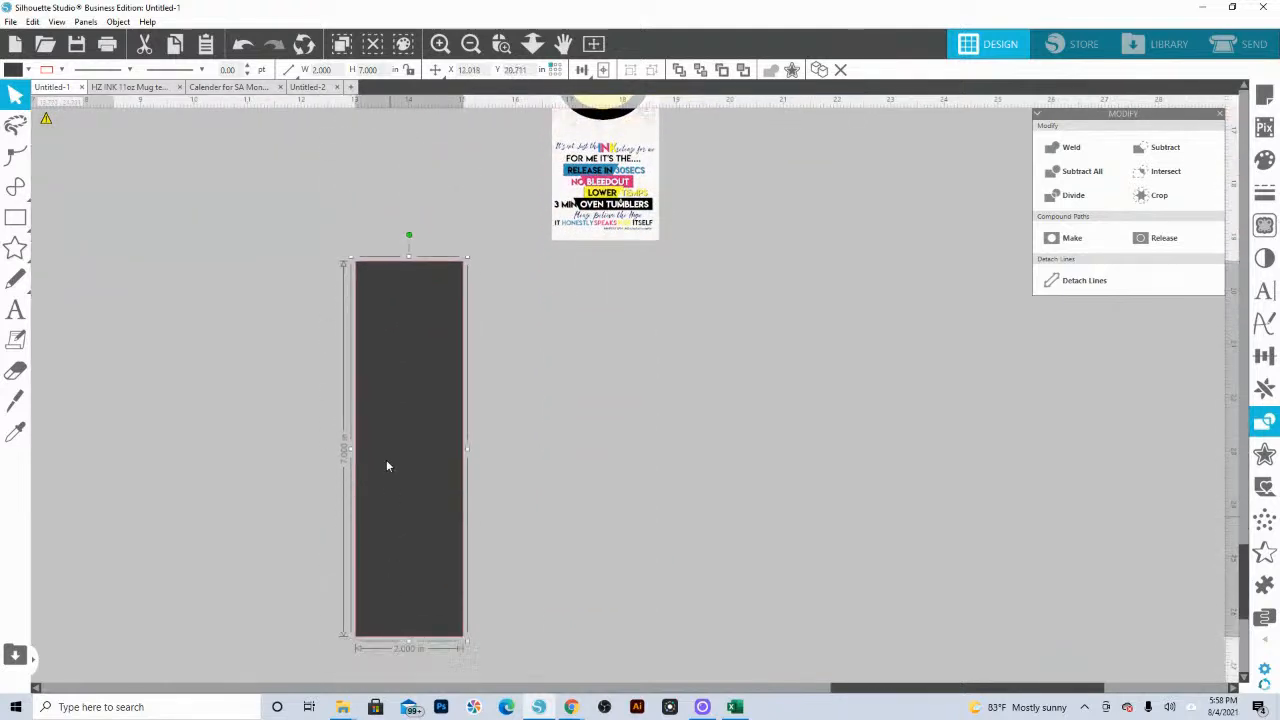
{"action": "left_click_drag", "start_coordinate": [388, 466], "coordinate": [371, 586]}
{"action": "scroll", "coordinate": [500, 377], "scroll_direction": "down", "scroll_amount": 2}
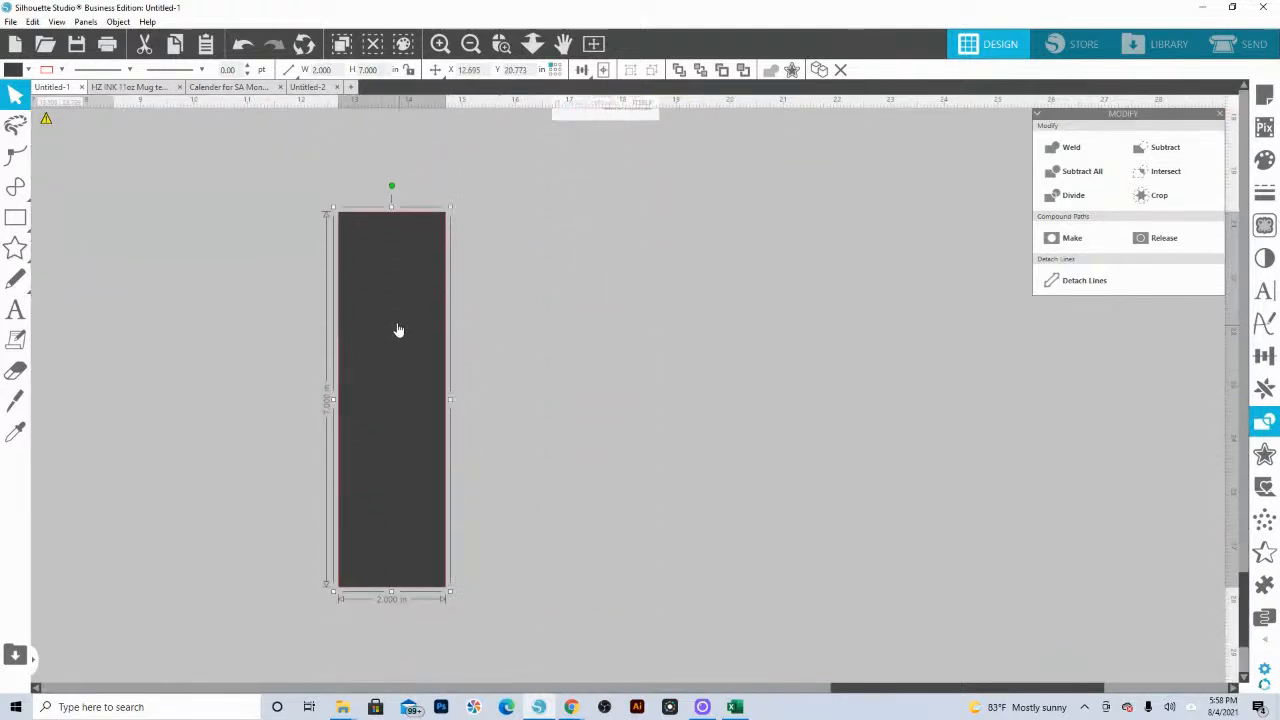
{"action": "left_click_drag", "start_coordinate": [398, 330], "coordinate": [405, 348]}
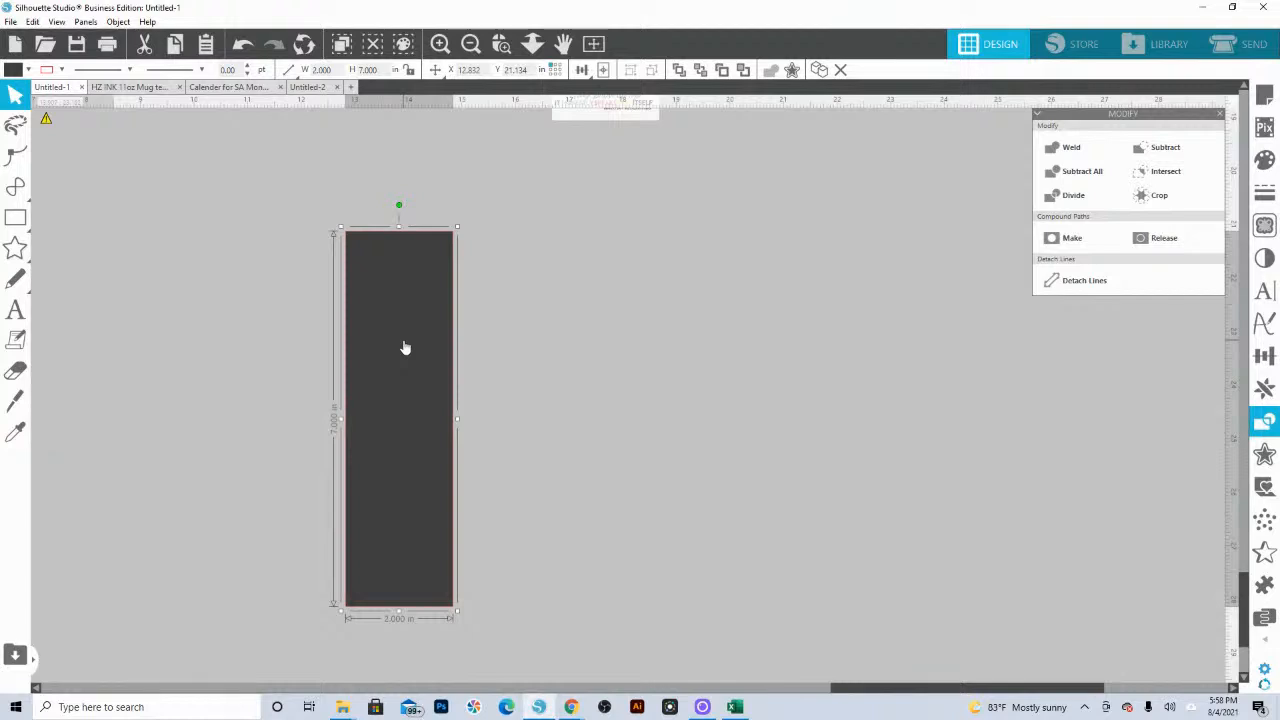
Step: Save the selected rectangle as a JPEG named "2x7 bookmark template" on the silaholicsanonym (S:) drive, exporting at 150 dots per inch
{"action": "left_click", "coordinate": [11, 22]}
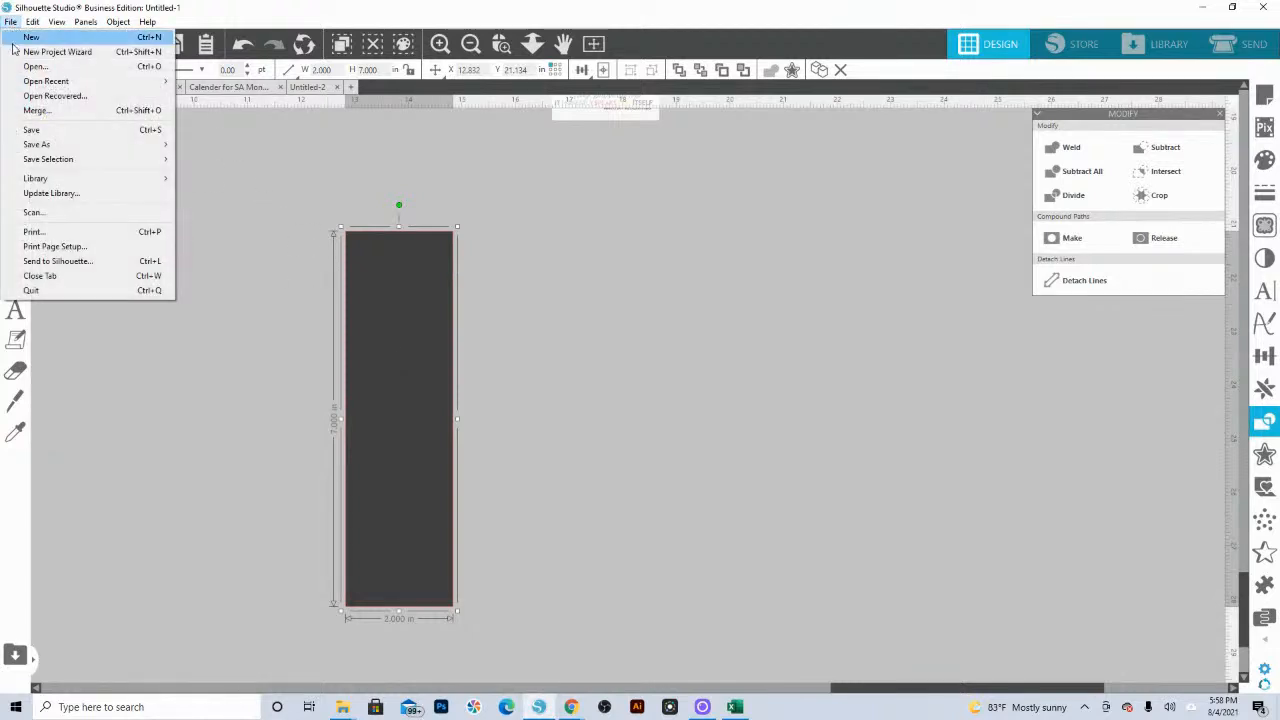
{"action": "mouse_move", "coordinate": [55, 162]}
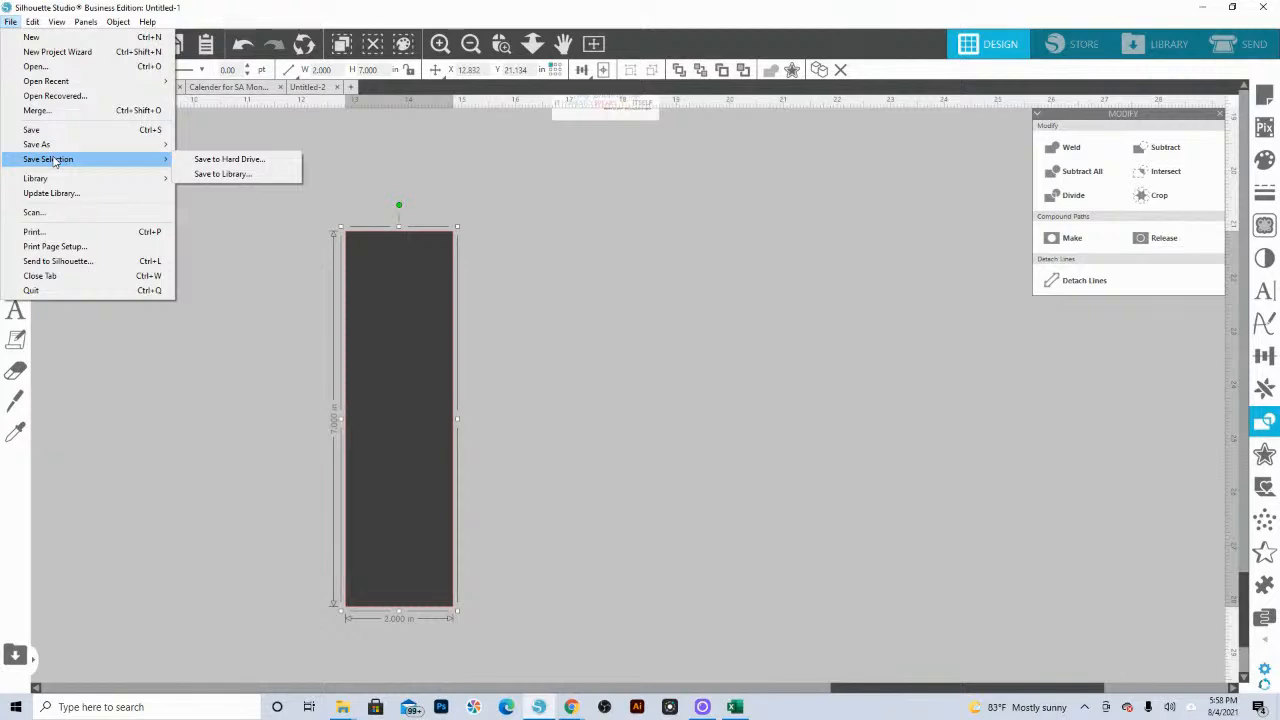
{"action": "left_click", "coordinate": [227, 160]}
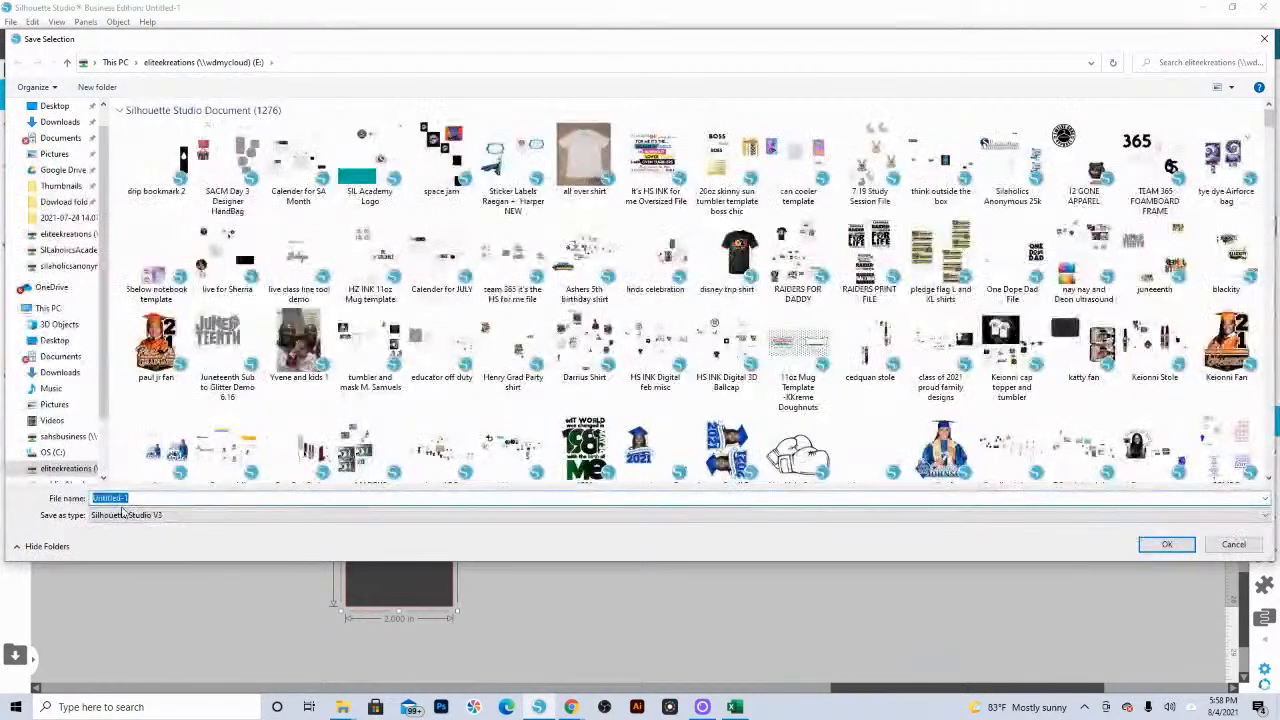
{"action": "type", "text": "2x7 bookmark template"}
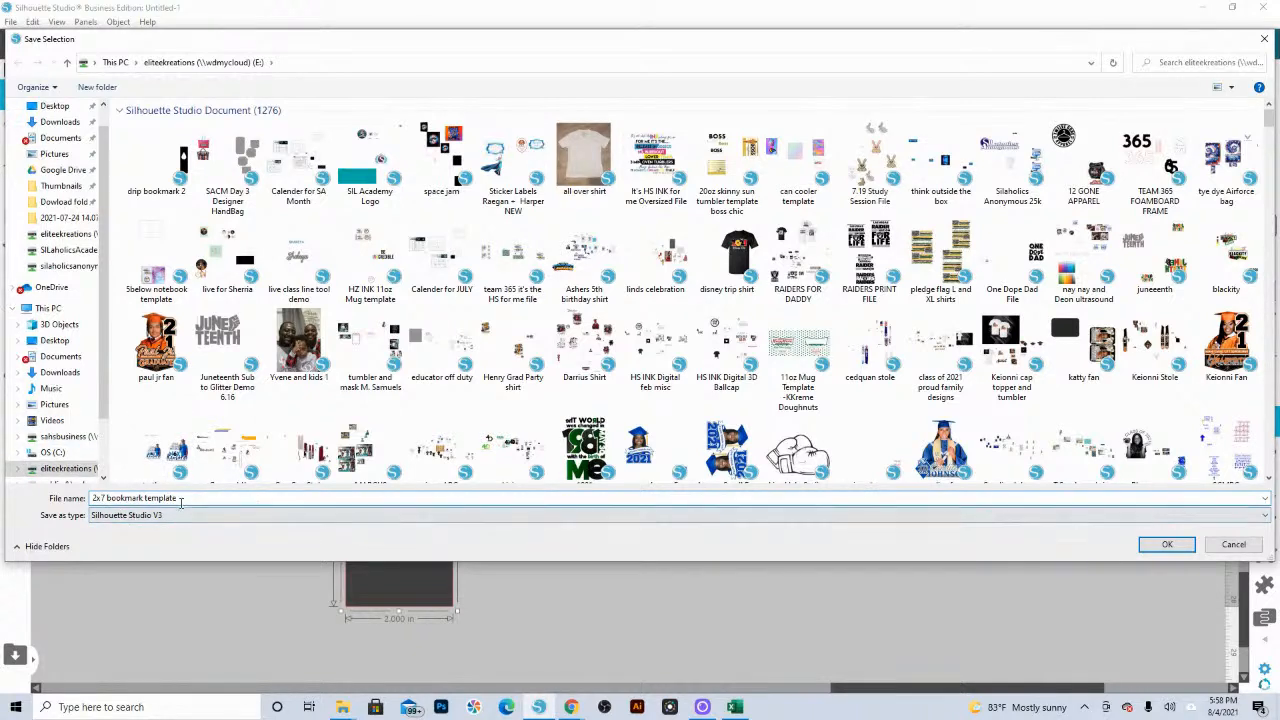
{"action": "left_click", "coordinate": [167, 516]}
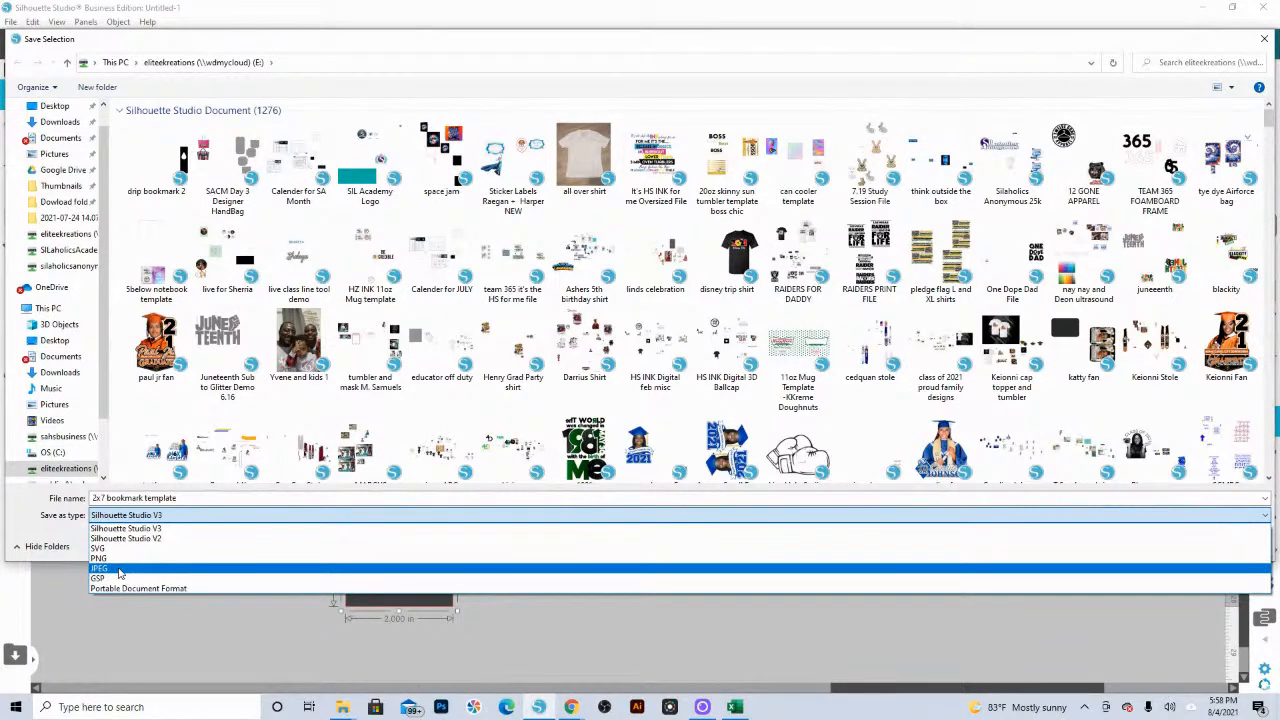
{"action": "left_click", "coordinate": [118, 568]}
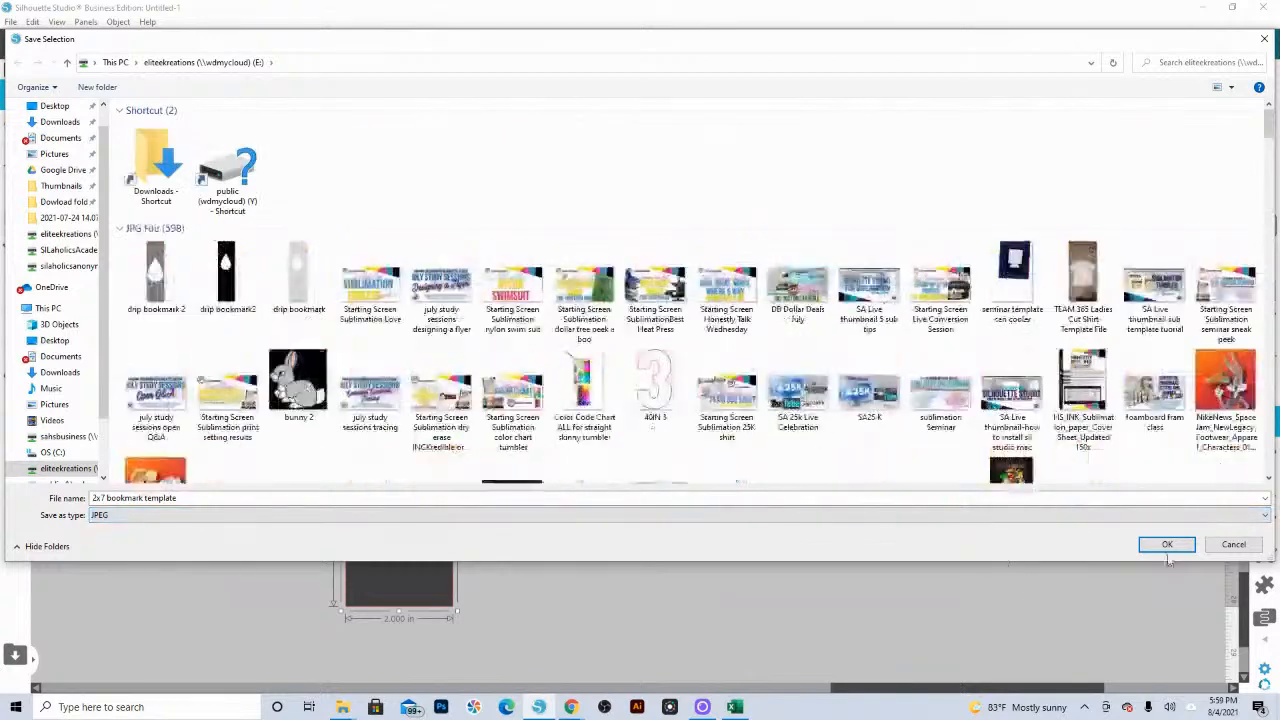
{"action": "scroll", "coordinate": [60, 440], "scroll_direction": "down", "scroll_amount": 1}
{"action": "left_click", "coordinate": [68, 436]}
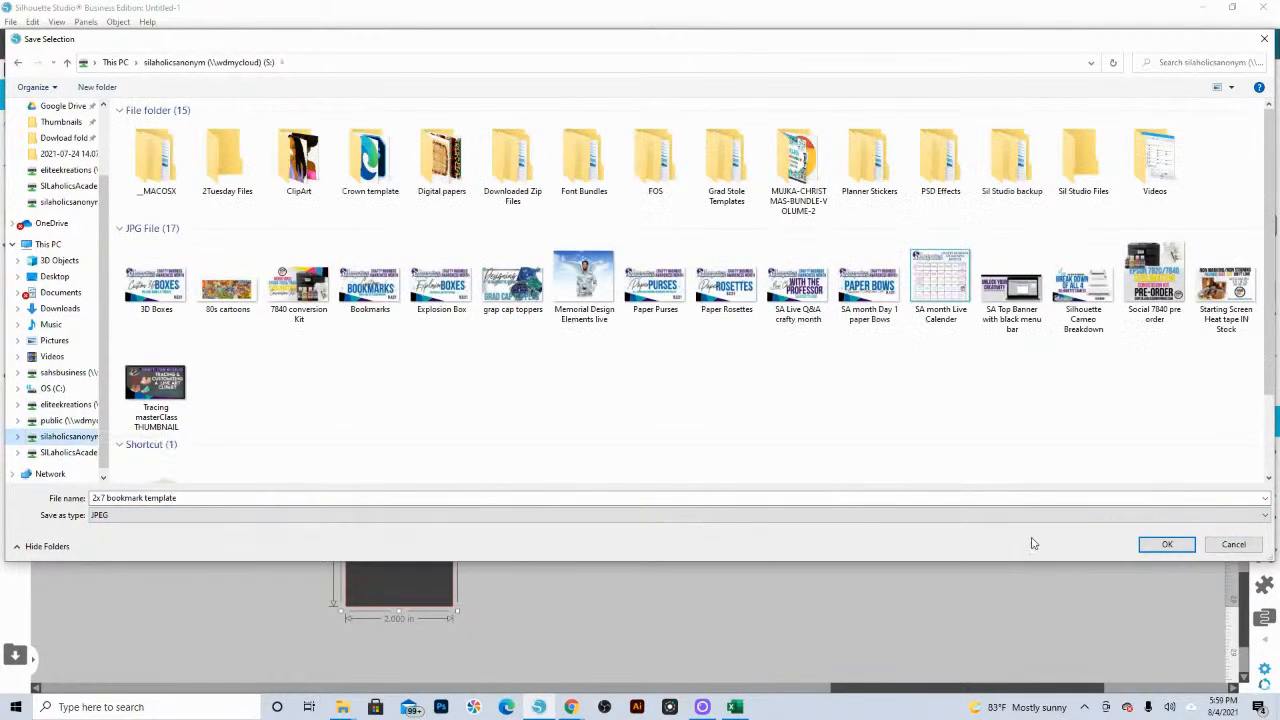
{"action": "left_click", "coordinate": [1160, 545]}
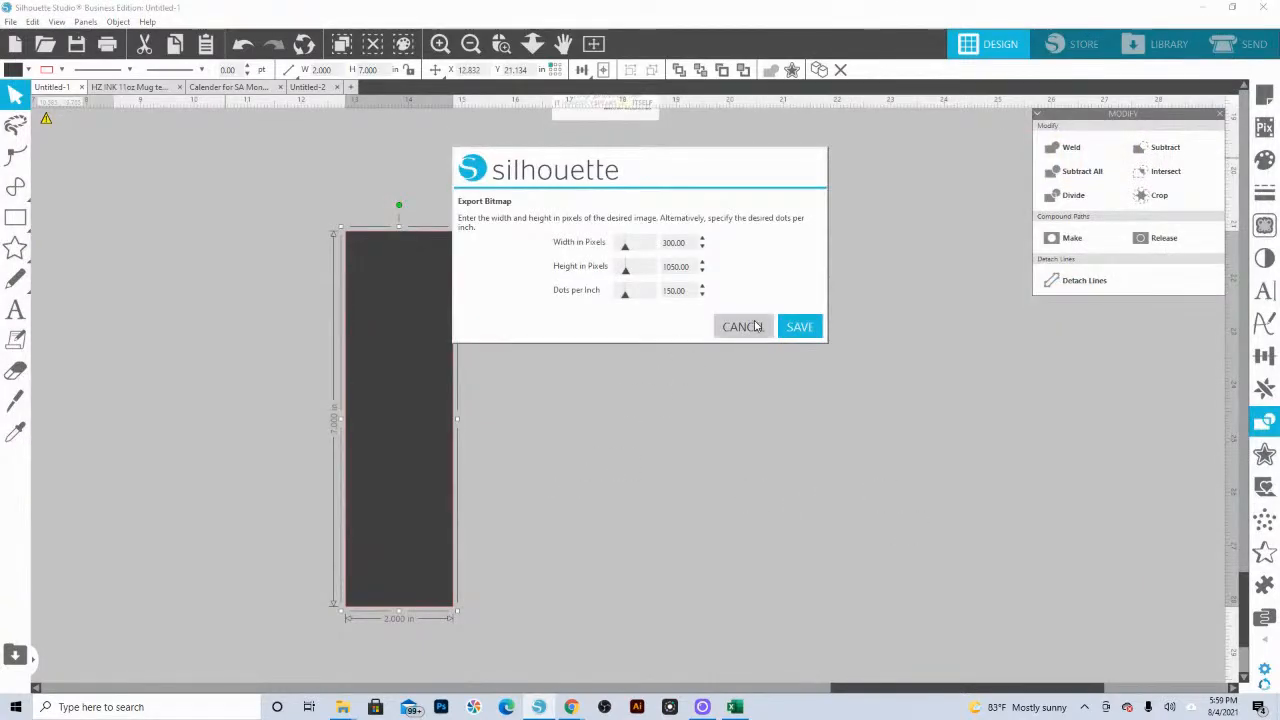
{"action": "left_click", "coordinate": [800, 327]}
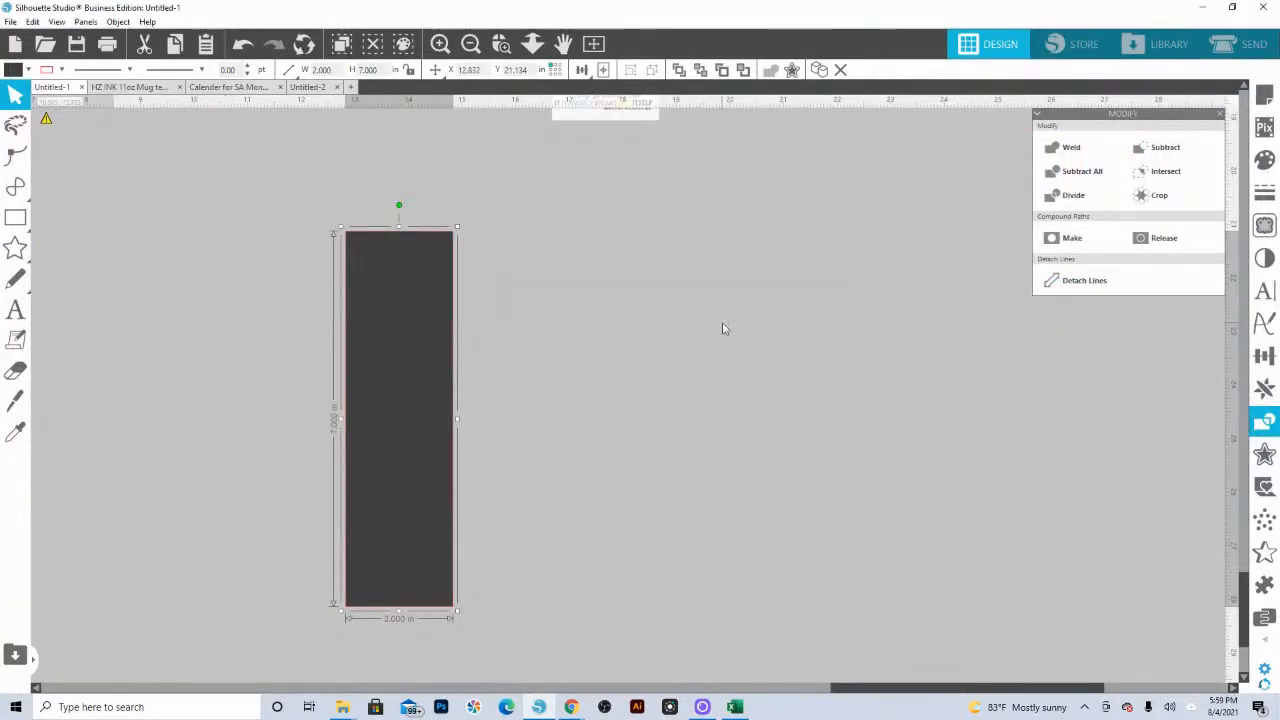
Step: Draw a larger rectangle of about 4.63 × 8.24 in around the dark gray rectangle
{"action": "left_click", "coordinate": [226, 360]}
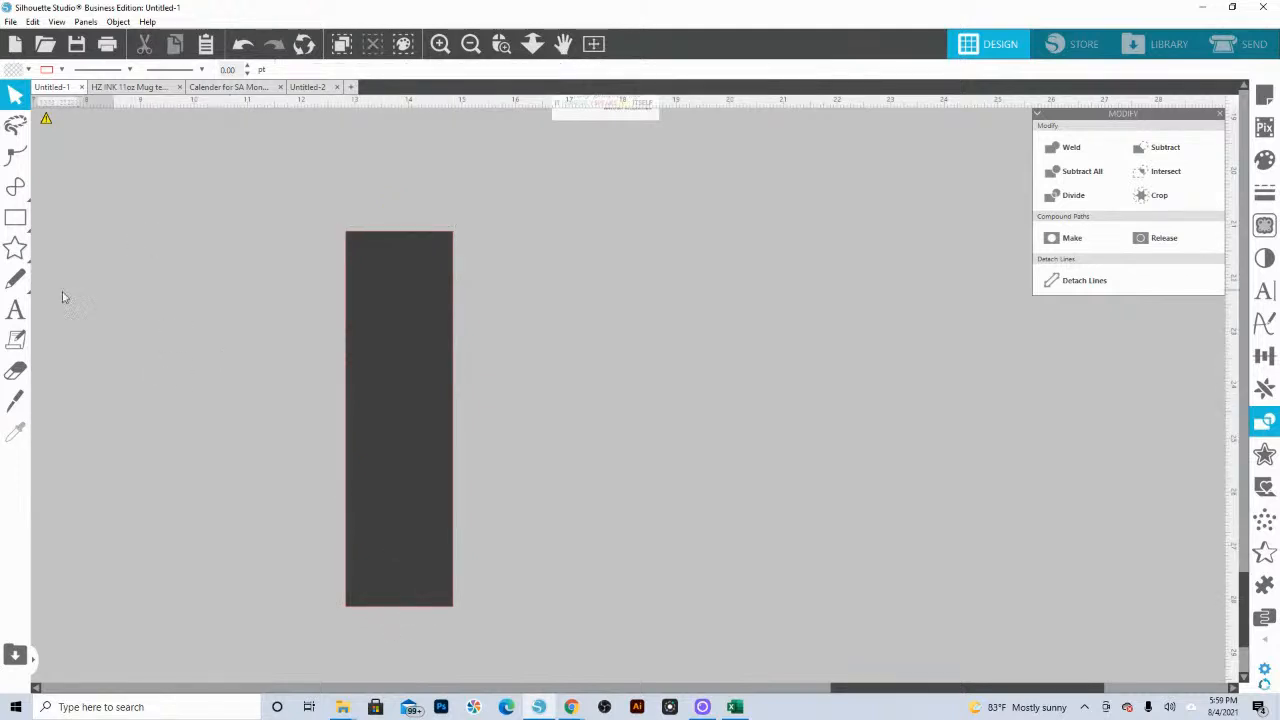
{"action": "left_click", "coordinate": [15, 218]}
{"action": "left_click", "coordinate": [45, 213]}
{"action": "mouse_move", "coordinate": [285, 201]}
{"action": "left_mouse_down"}
{"action": "mouse_move", "coordinate": [539, 609]}
{"action": "mouse_move", "coordinate": [532, 642]}
{"action": "left_mouse_up"}
{"action": "left_click", "coordinate": [15, 95]}
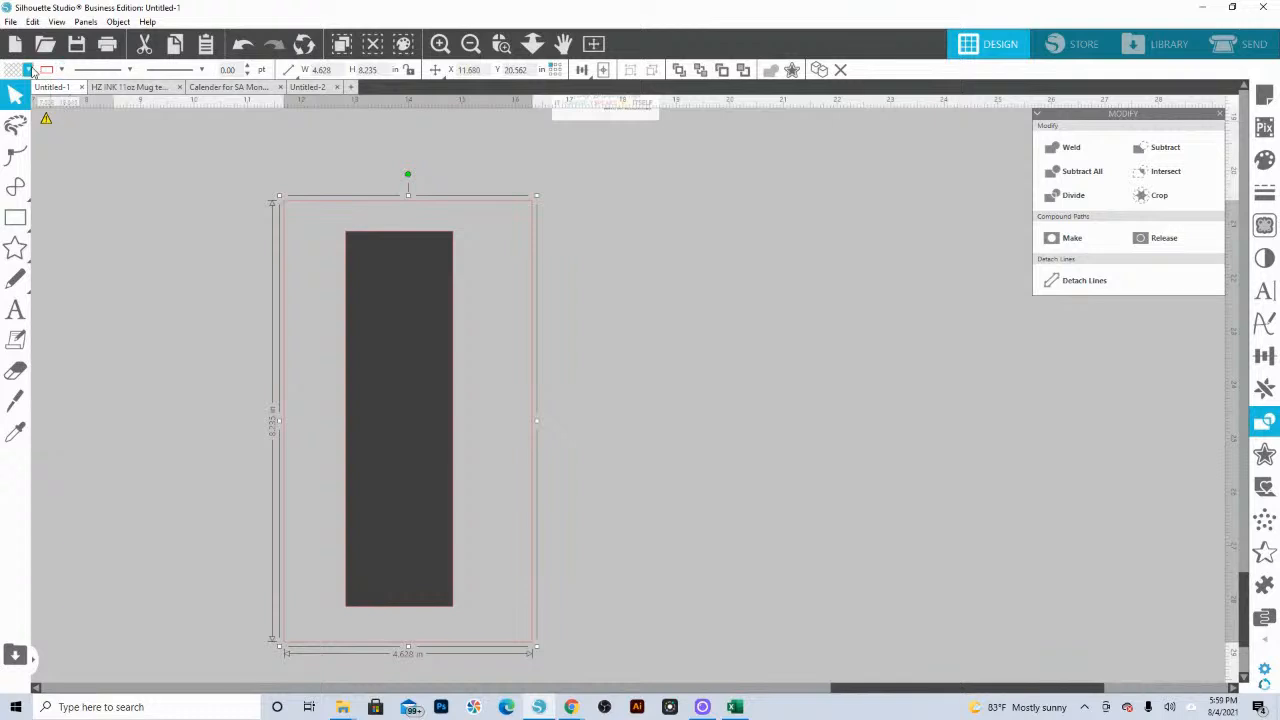
Step: Fill the larger rectangle with white and send it behind the dark gray rectangle
{"action": "left_click", "coordinate": [28, 69]}
{"action": "left_click", "coordinate": [34, 122]}
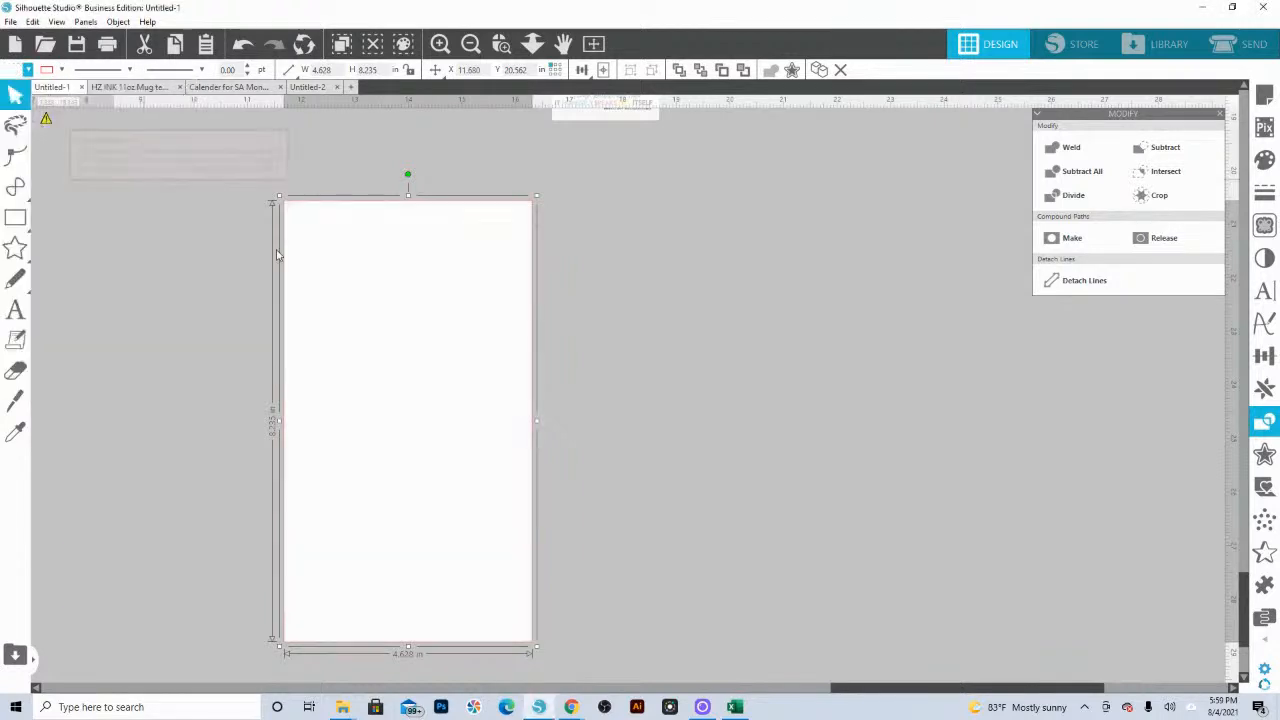
{"action": "right_click", "coordinate": [342, 292]}
{"action": "left_click", "coordinate": [423, 545]}
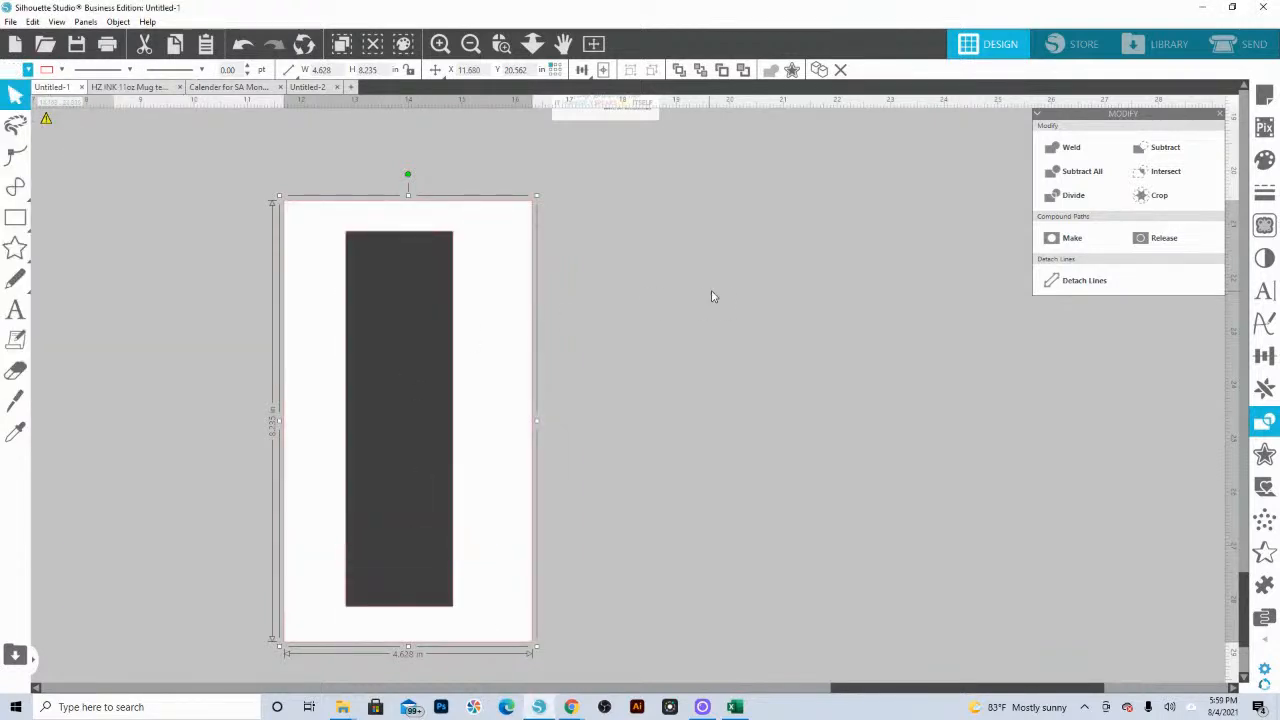
Step: Select both rectangles and make their line color transparent
{"action": "left_click", "coordinate": [61, 70]}
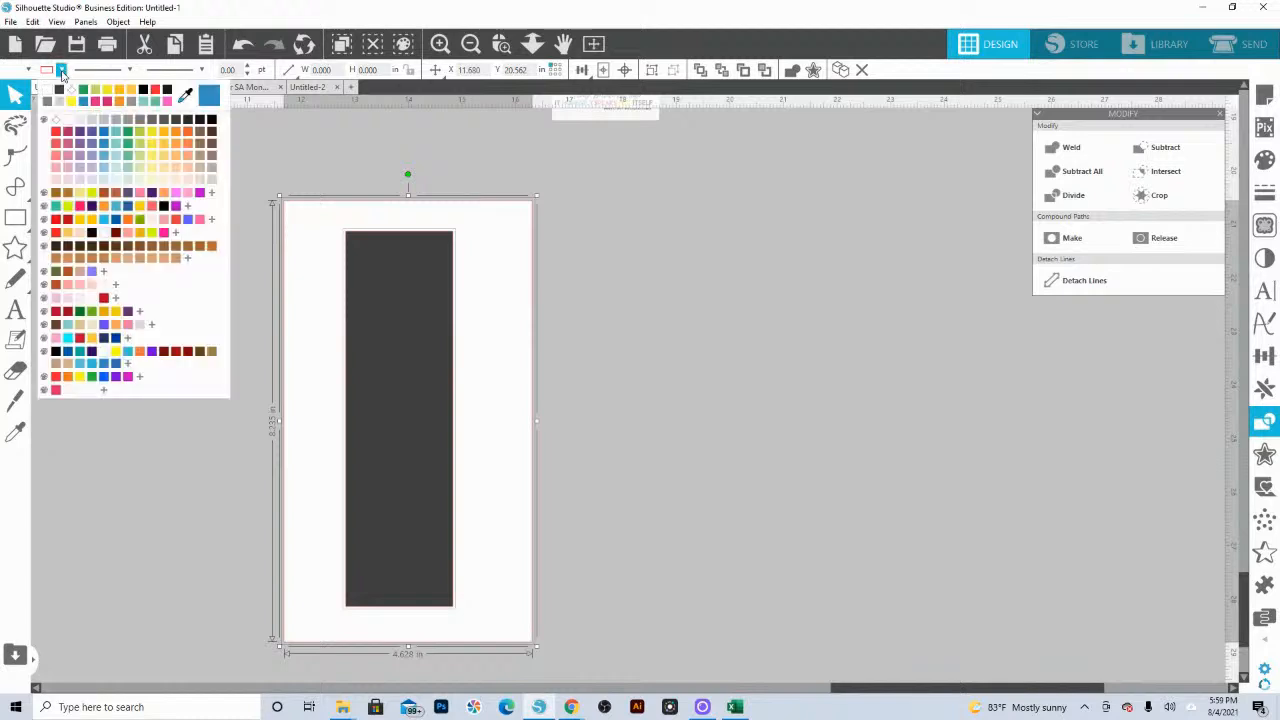
{"action": "left_click", "coordinate": [56, 120]}
{"action": "left_click", "coordinate": [592, 370]}
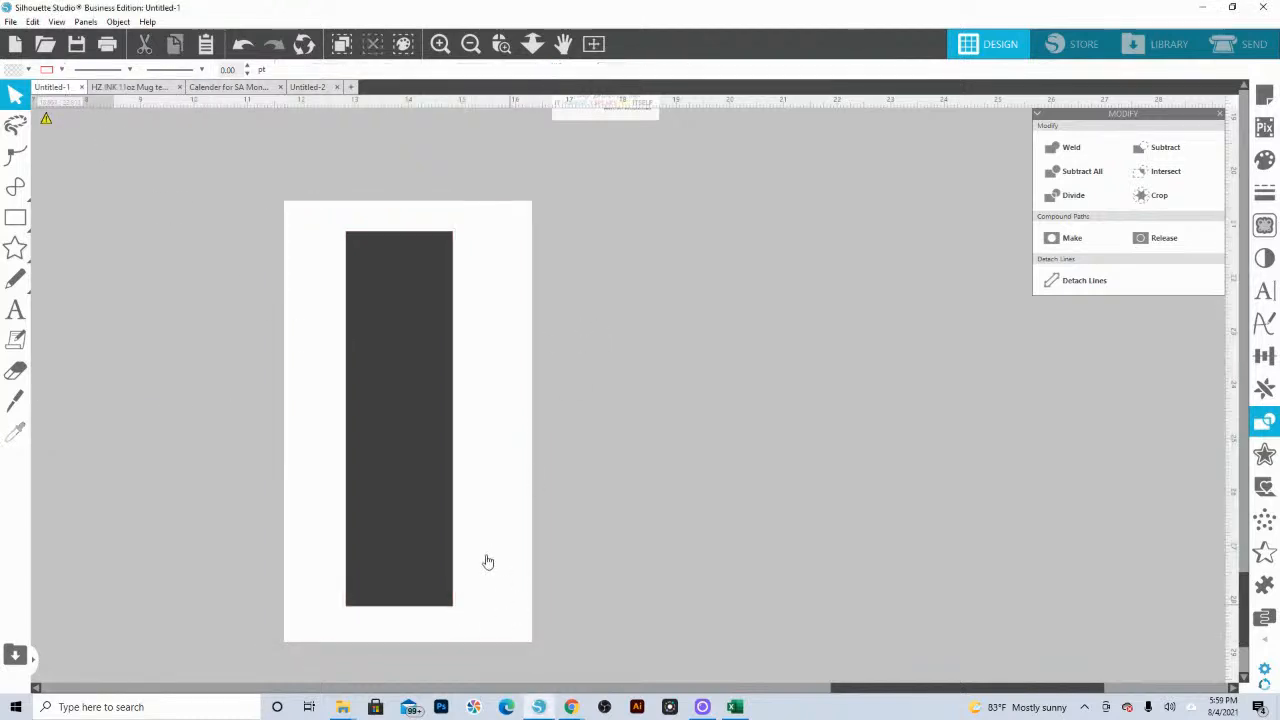
Step: Switch to Snipping Tool and capture the dark gray bookmark rectangle in a new rectangular snip, cropped to its edges
{"action": "left_click", "coordinate": [501, 43]}
{"action": "left_click_drag", "start_coordinate": [292, 210], "coordinate": [489, 628]}
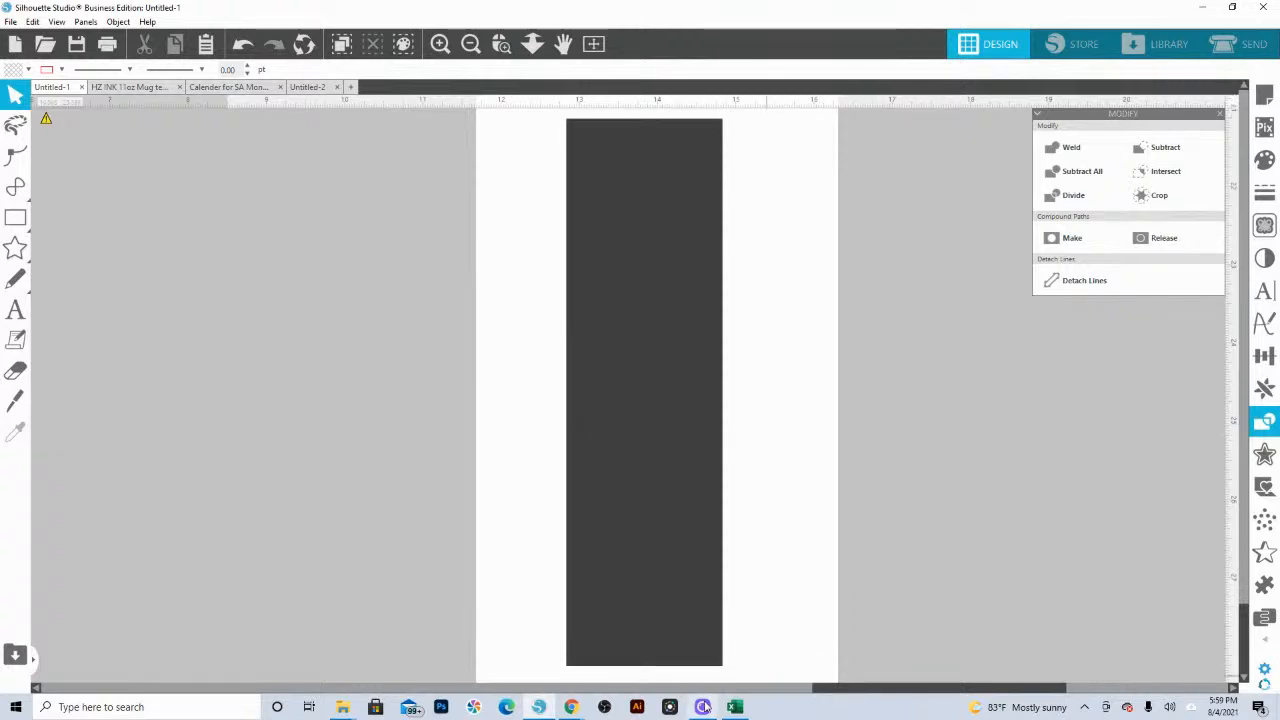
{"action": "left_click", "coordinate": [137, 706]}
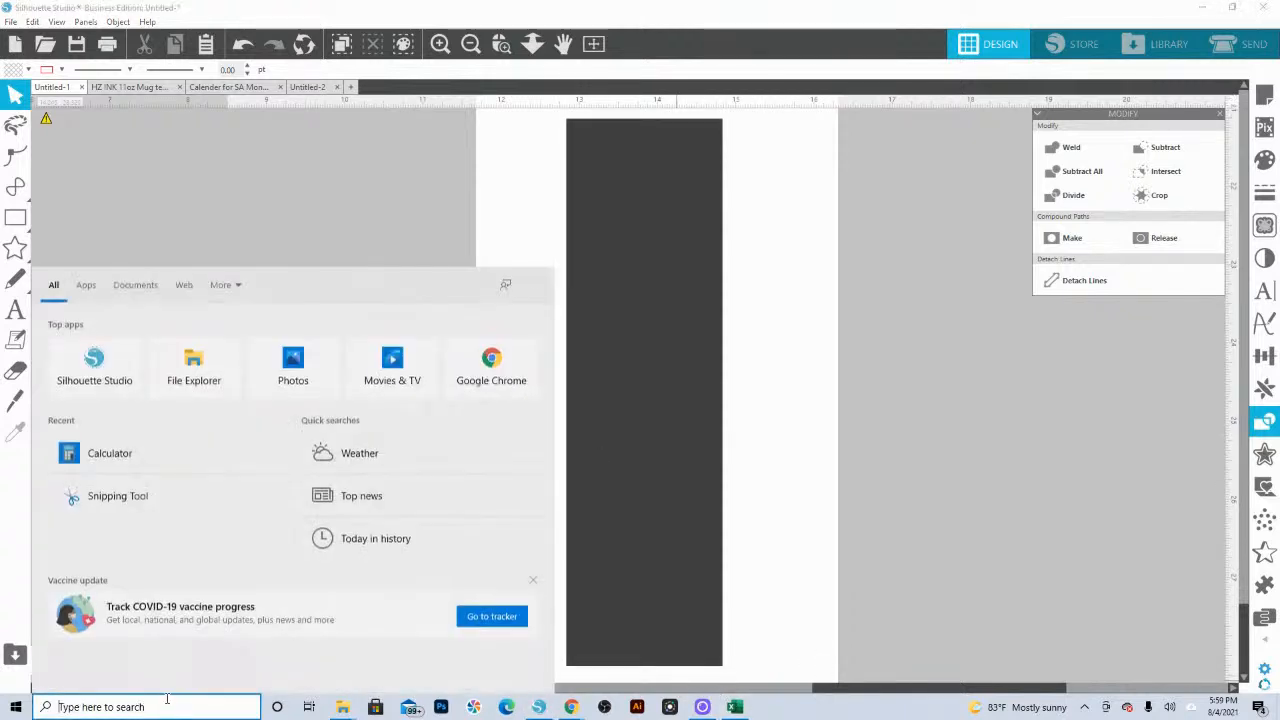
{"action": "left_click", "coordinate": [373, 458]}
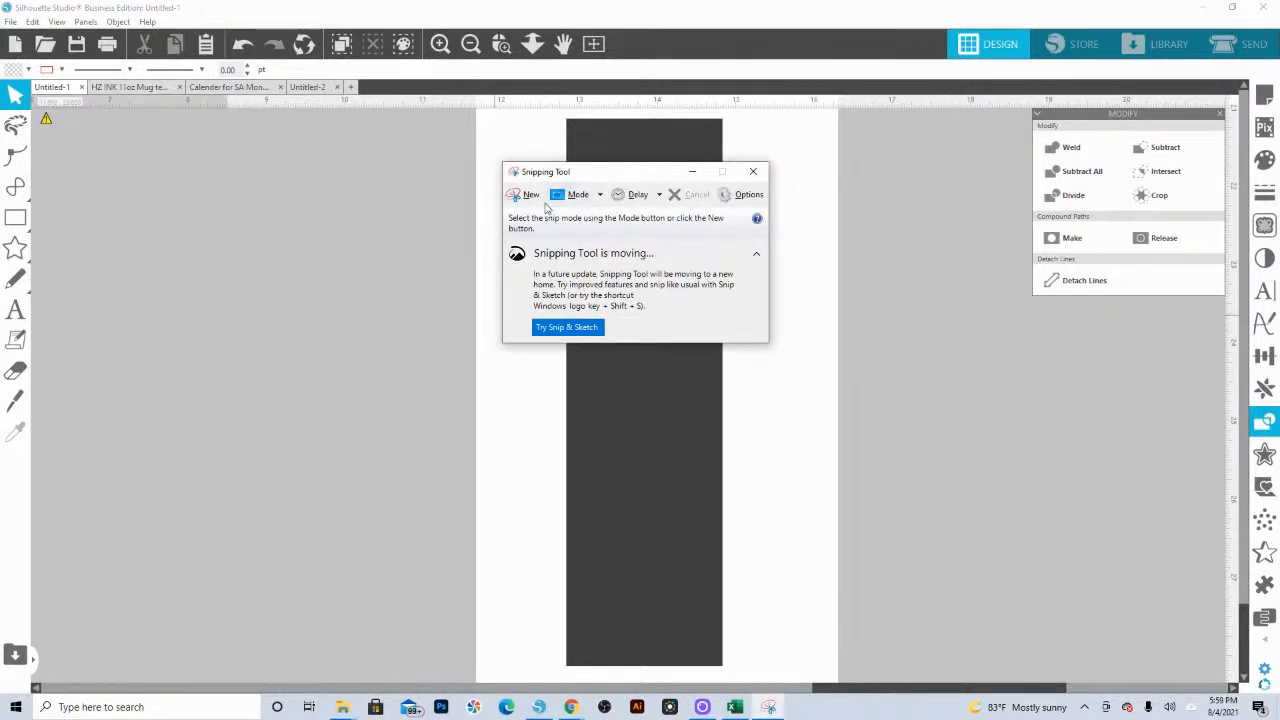
{"action": "left_click", "coordinate": [524, 197]}
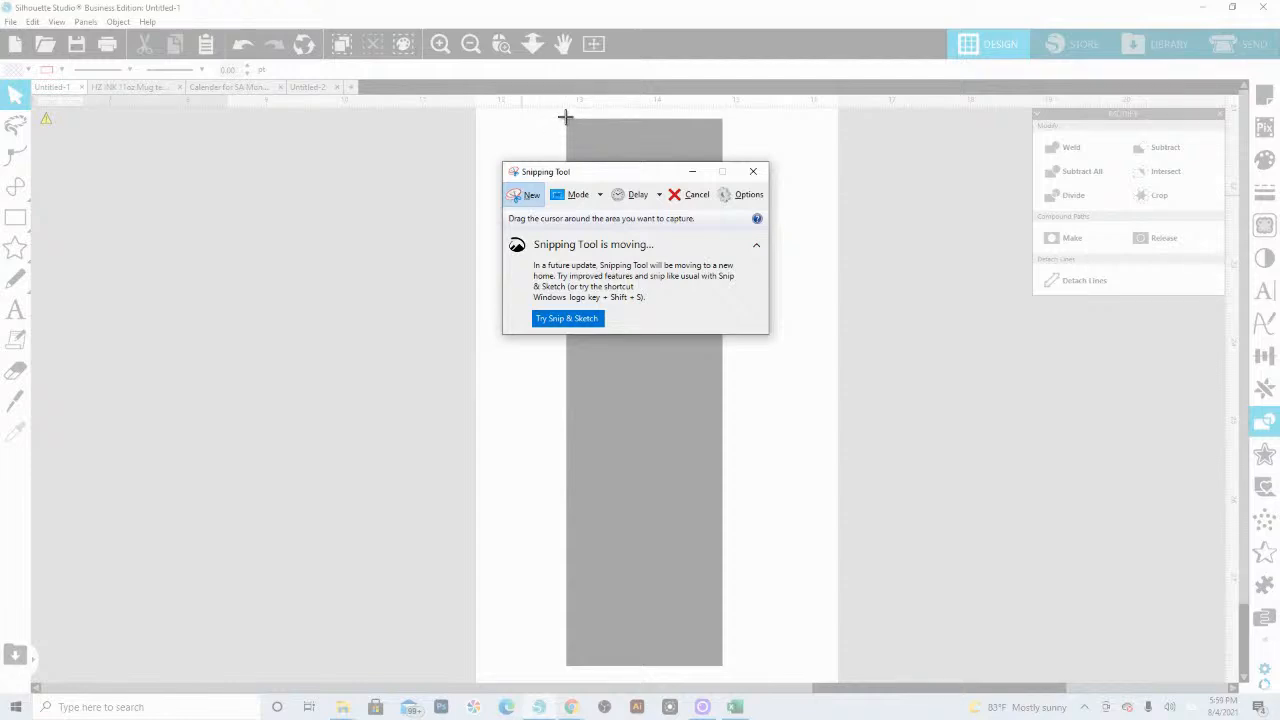
{"action": "left_click_drag", "start_coordinate": [565, 118], "coordinate": [722, 666]}
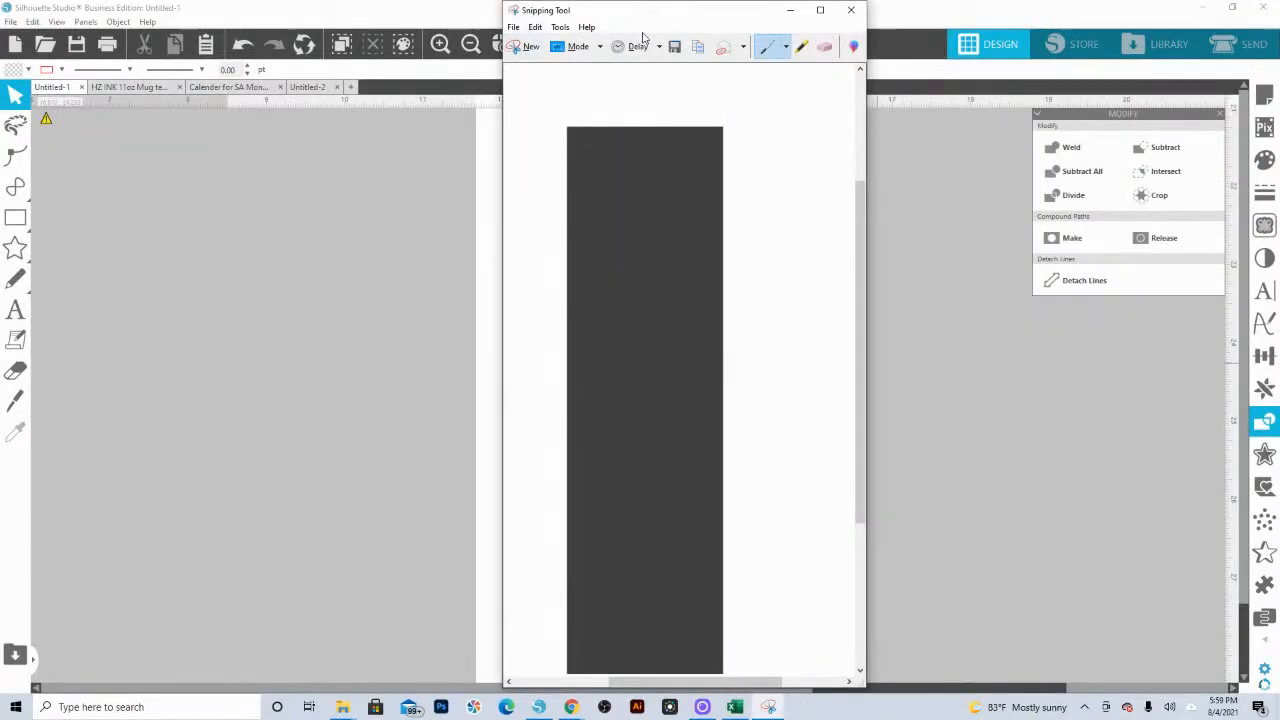
Step: Save the snip as a JPEG named "Capture bookmark 2x7" on the silaholicsanonym (S:) drive
{"action": "left_click", "coordinate": [675, 50]}
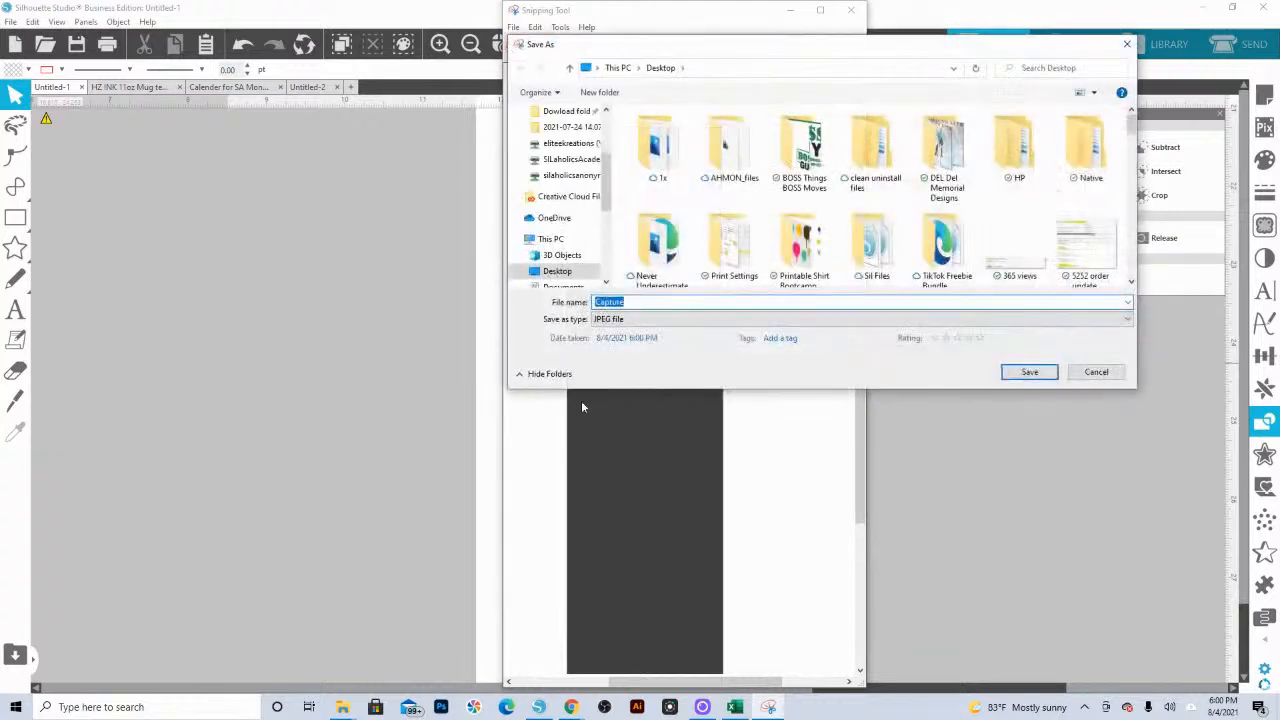
{"action": "scroll", "coordinate": [562, 250], "scroll_direction": "down", "scroll_amount": 5}
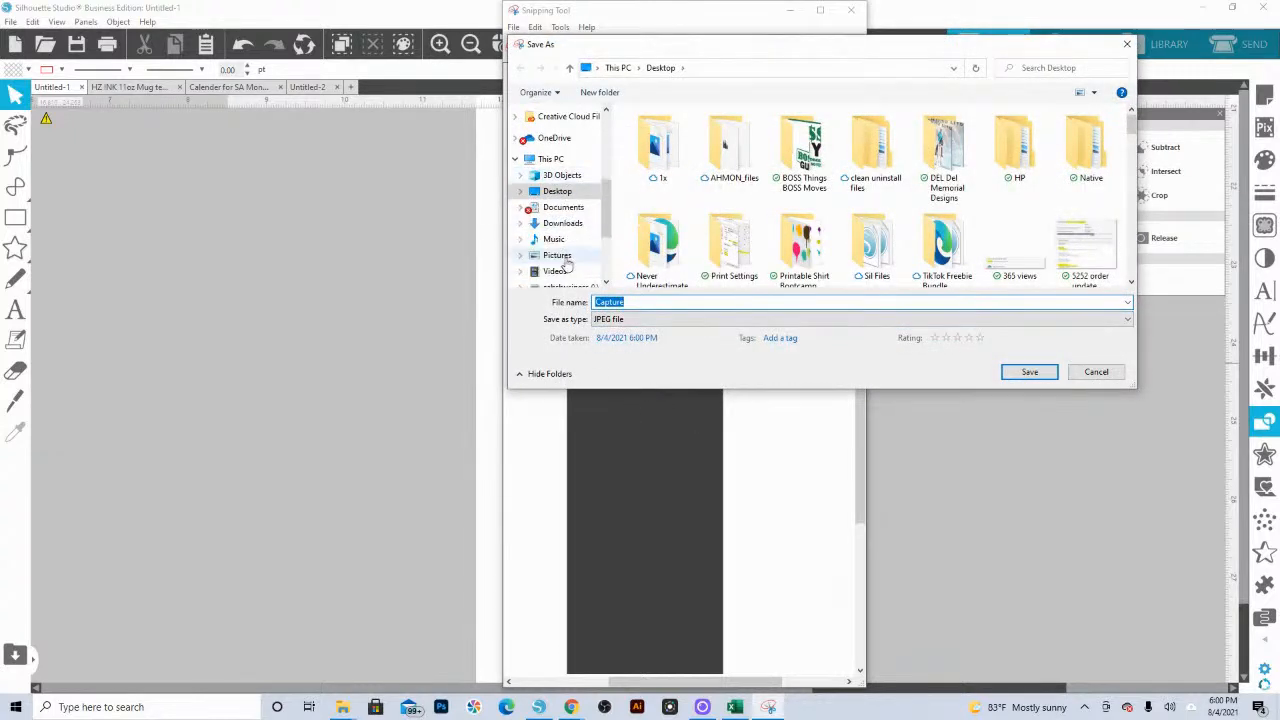
{"action": "left_click", "coordinate": [572, 223]}
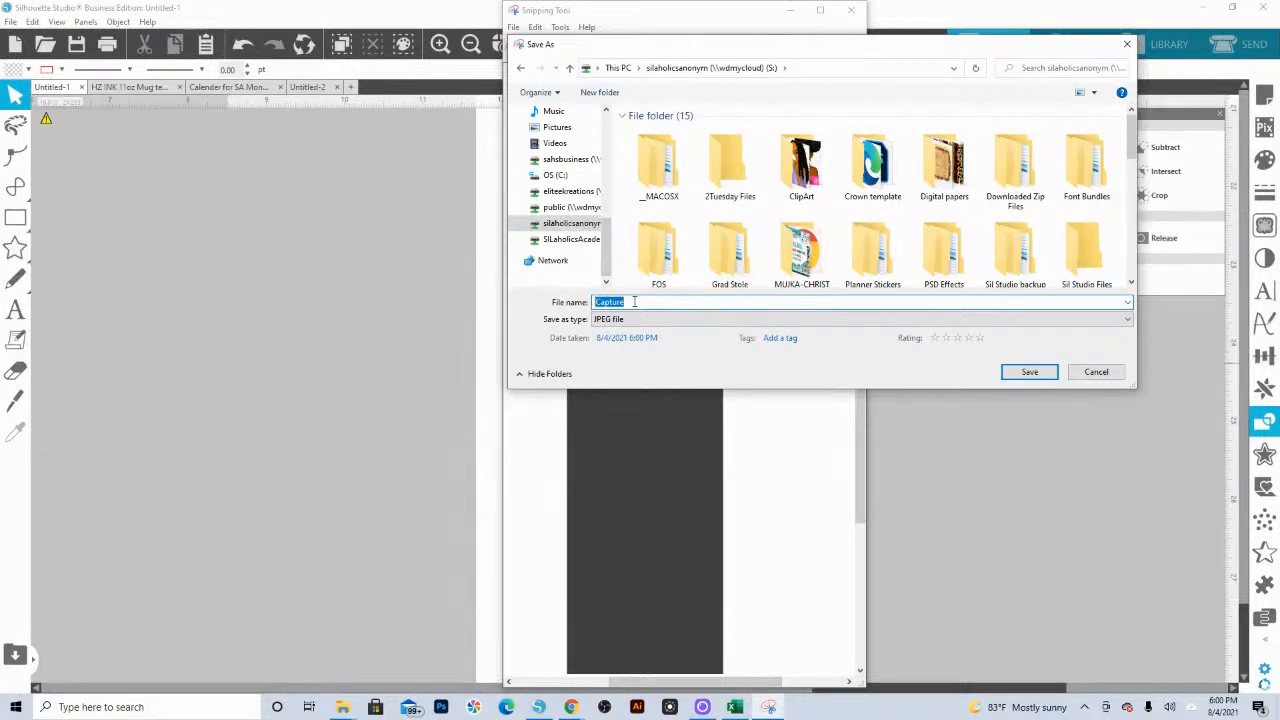
{"action": "left_click", "coordinate": [632, 302]}
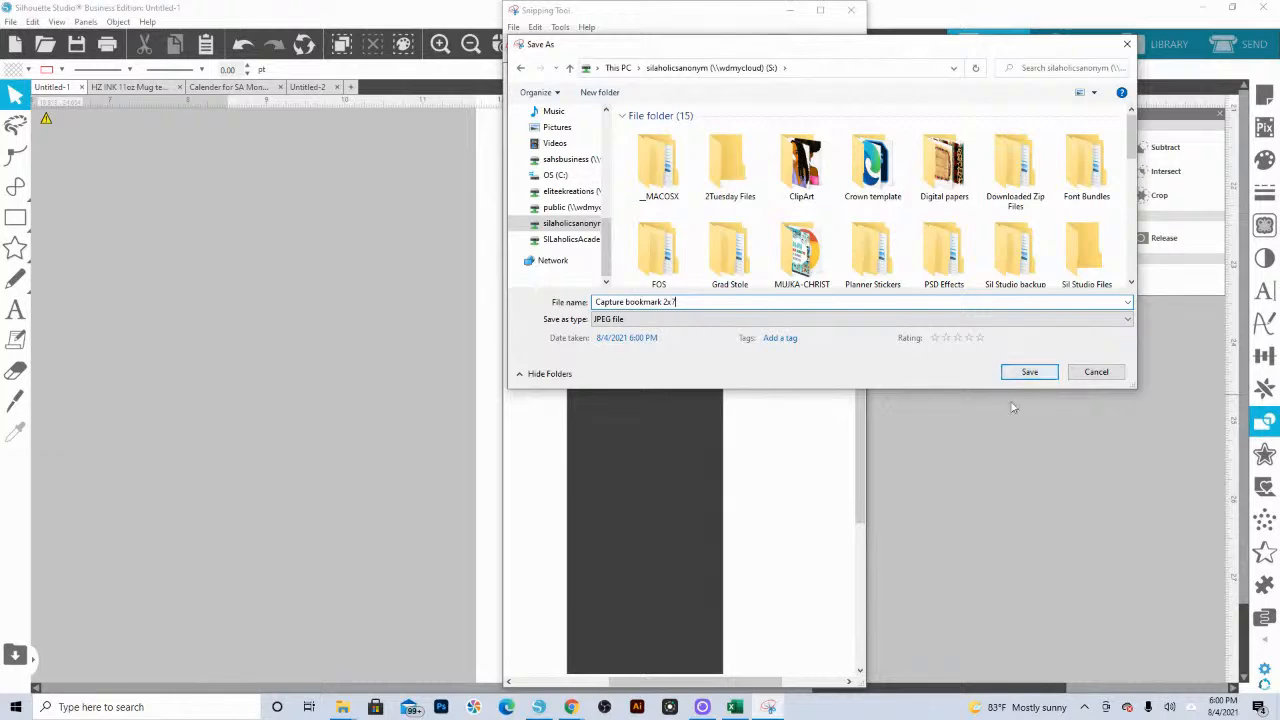
{"action": "left_click", "coordinate": [1022, 374]}
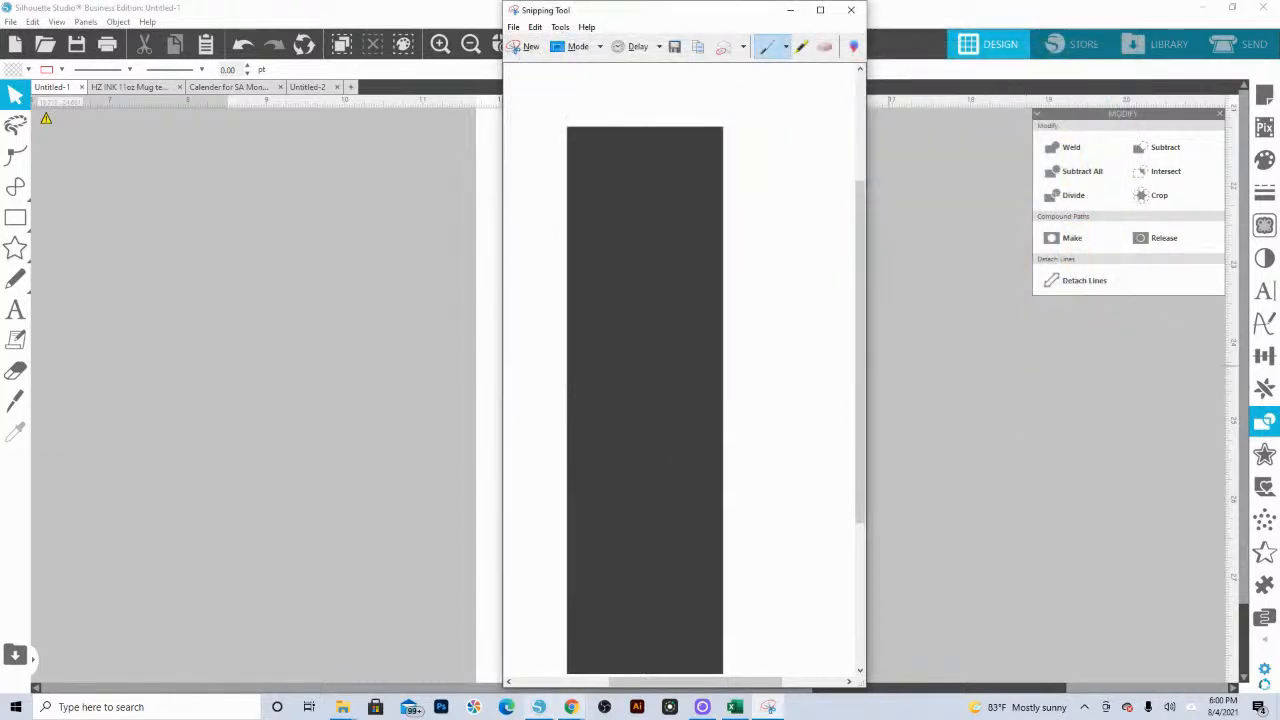
Step: Switch to WordArt.com in Chrome and load the "2x7 bookmark template" image from the S: drive as a custom shape
{"action": "mouse_move", "coordinate": [572, 708]}
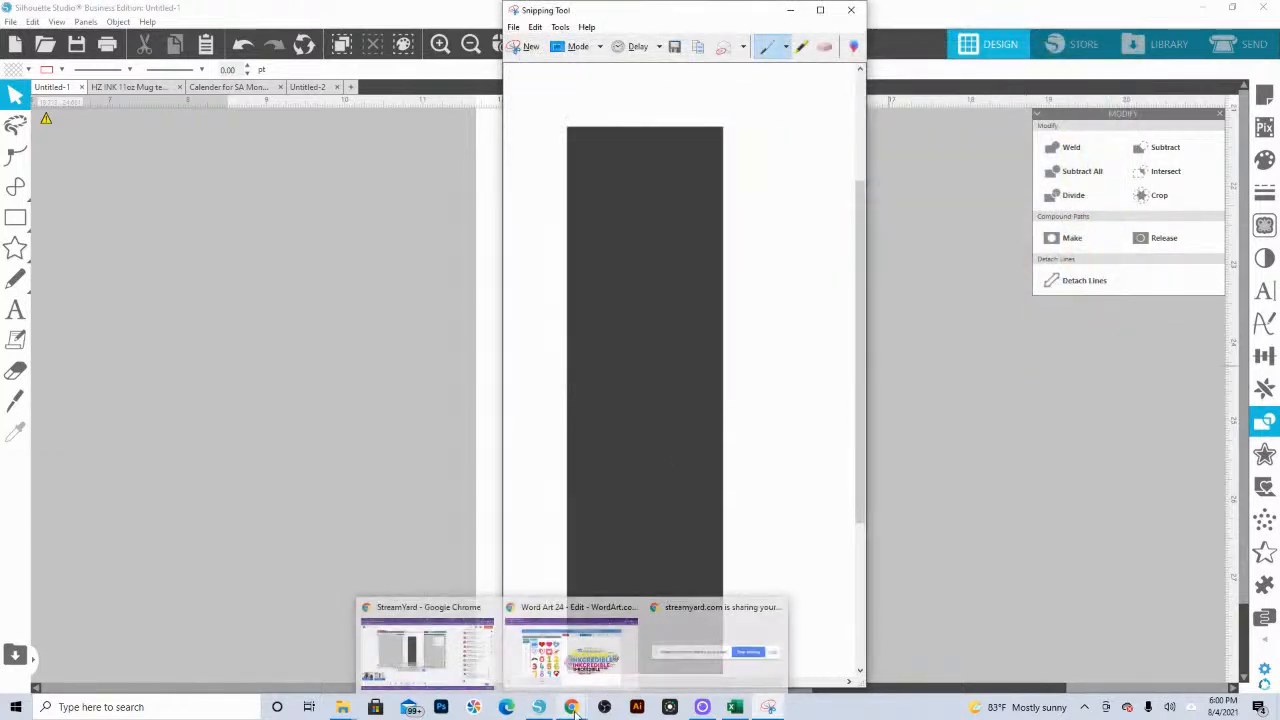
{"action": "left_click", "coordinate": [562, 625]}
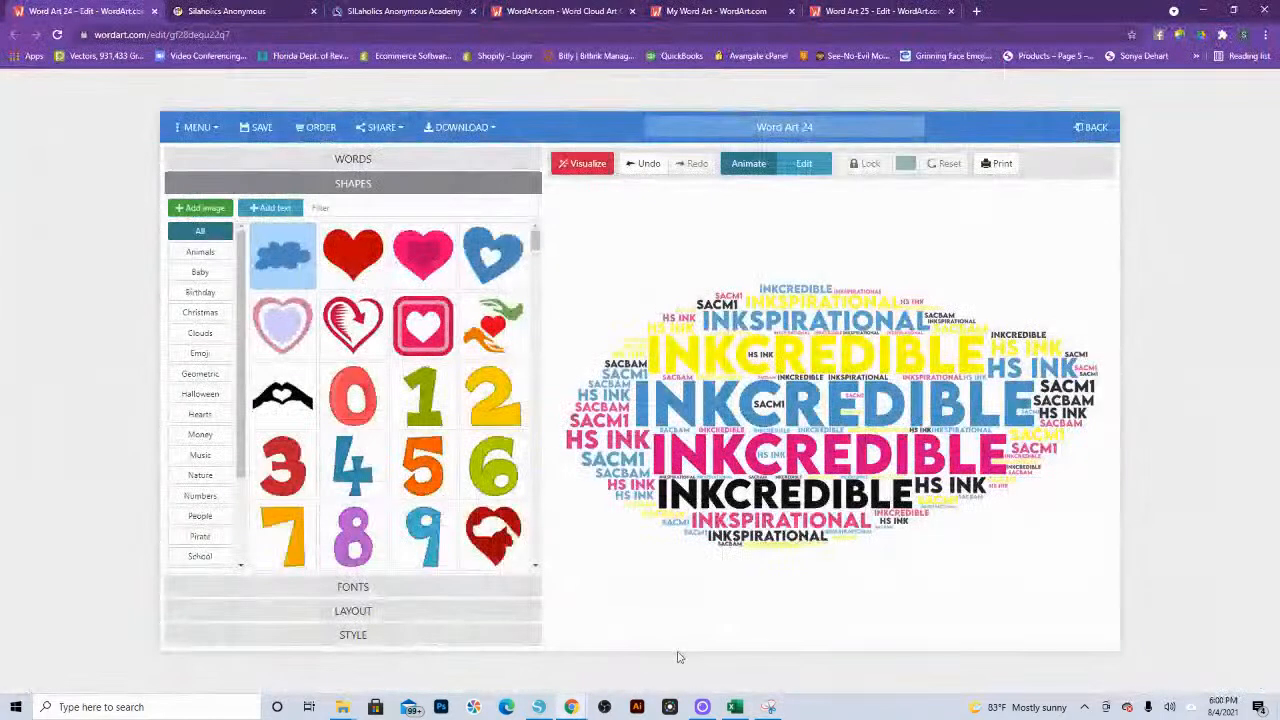
{"action": "left_click", "coordinate": [203, 209]}
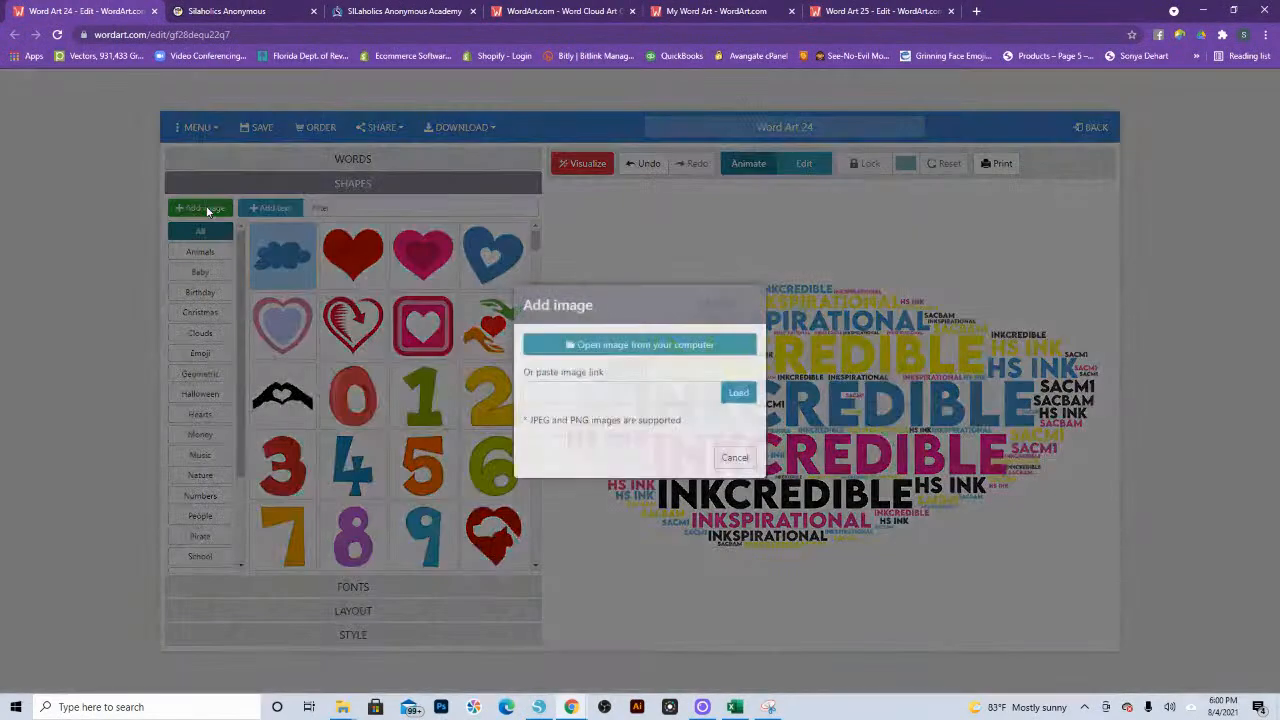
{"action": "left_click", "coordinate": [631, 347]}
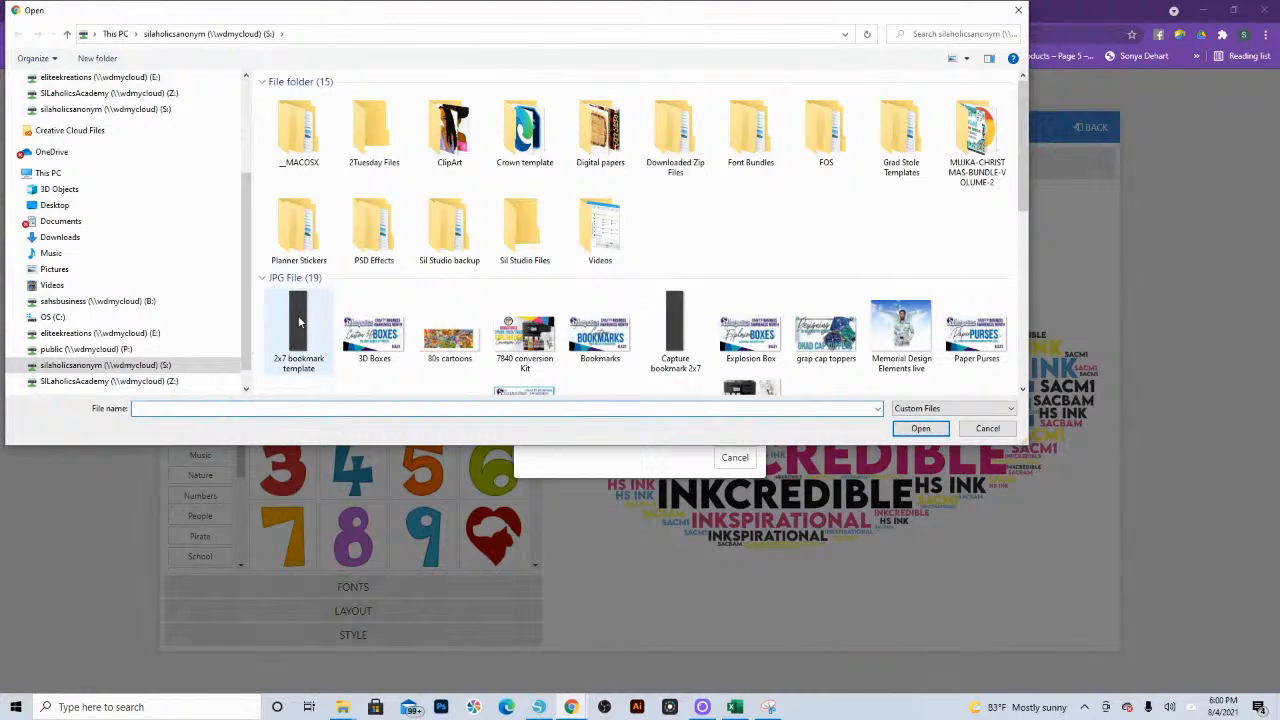
{"action": "double_click", "coordinate": [298, 320]}
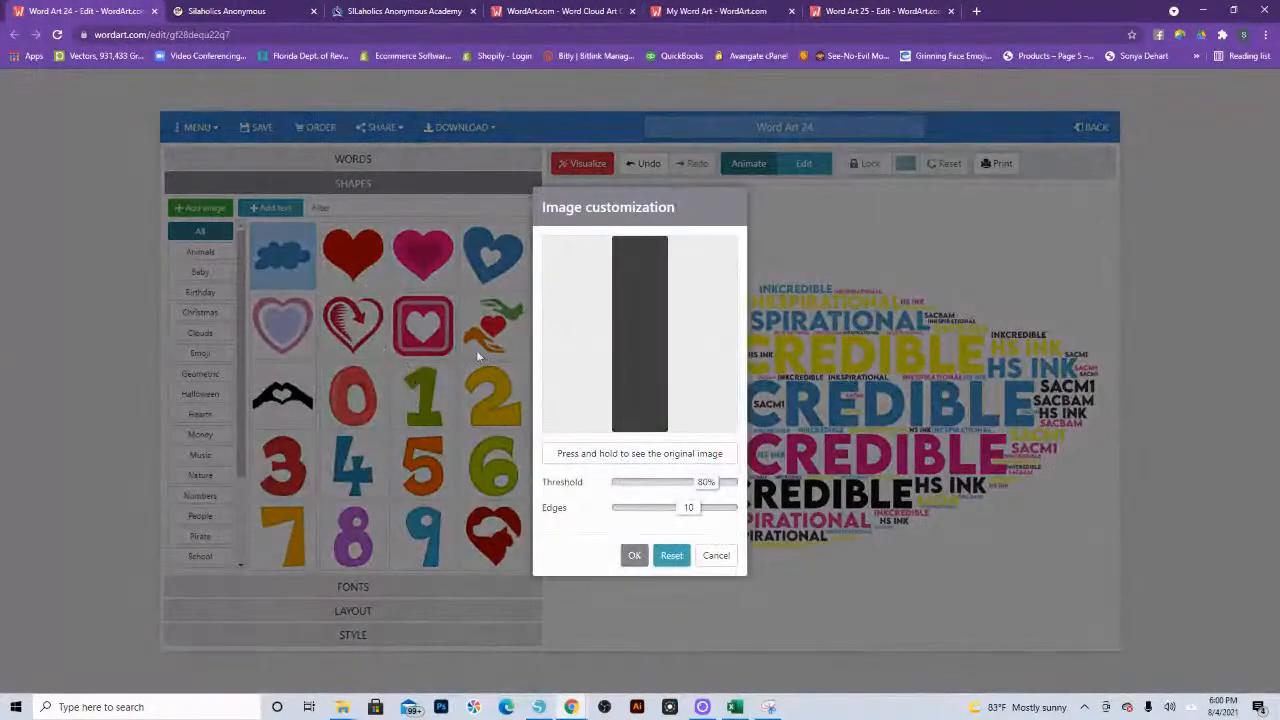
Step: Set the image's threshold to 88% and edges to 0, accept it, and visualize the words in the bookmark shape
{"action": "left_click_drag", "start_coordinate": [706, 482], "coordinate": [714, 482]}
{"action": "left_click_drag", "start_coordinate": [688, 508], "coordinate": [626, 512]}
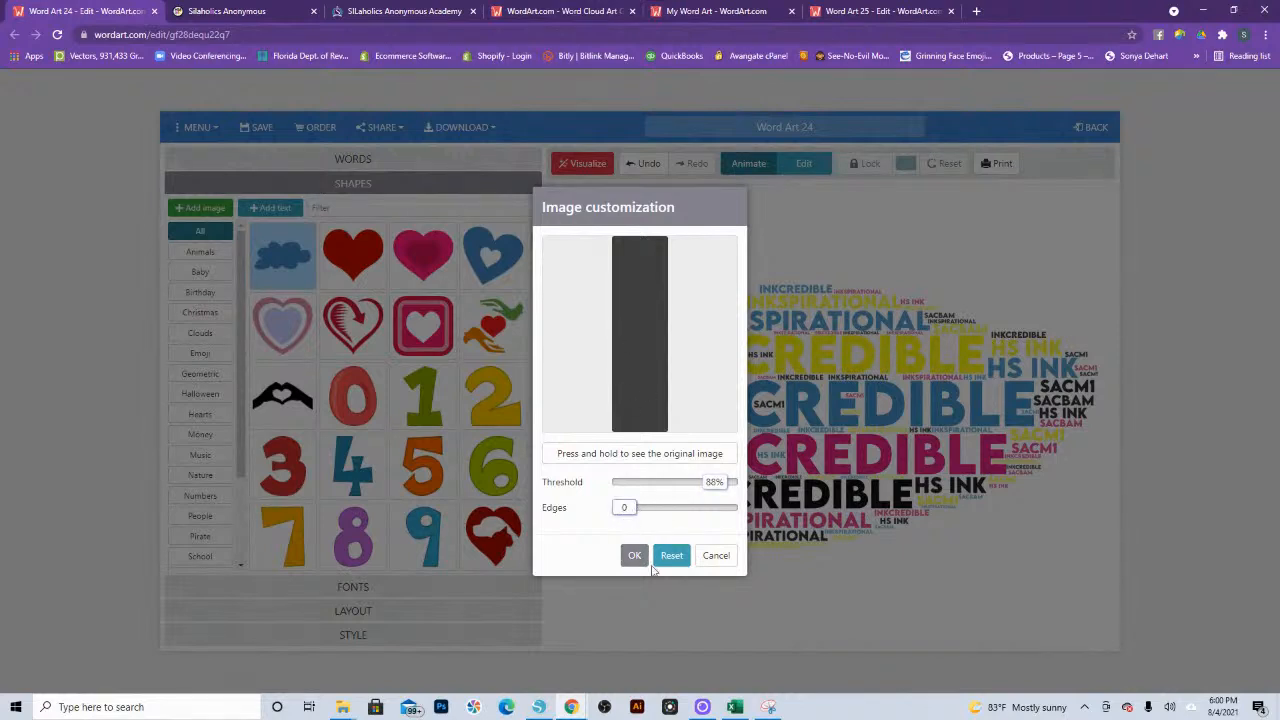
{"action": "left_click", "coordinate": [635, 556]}
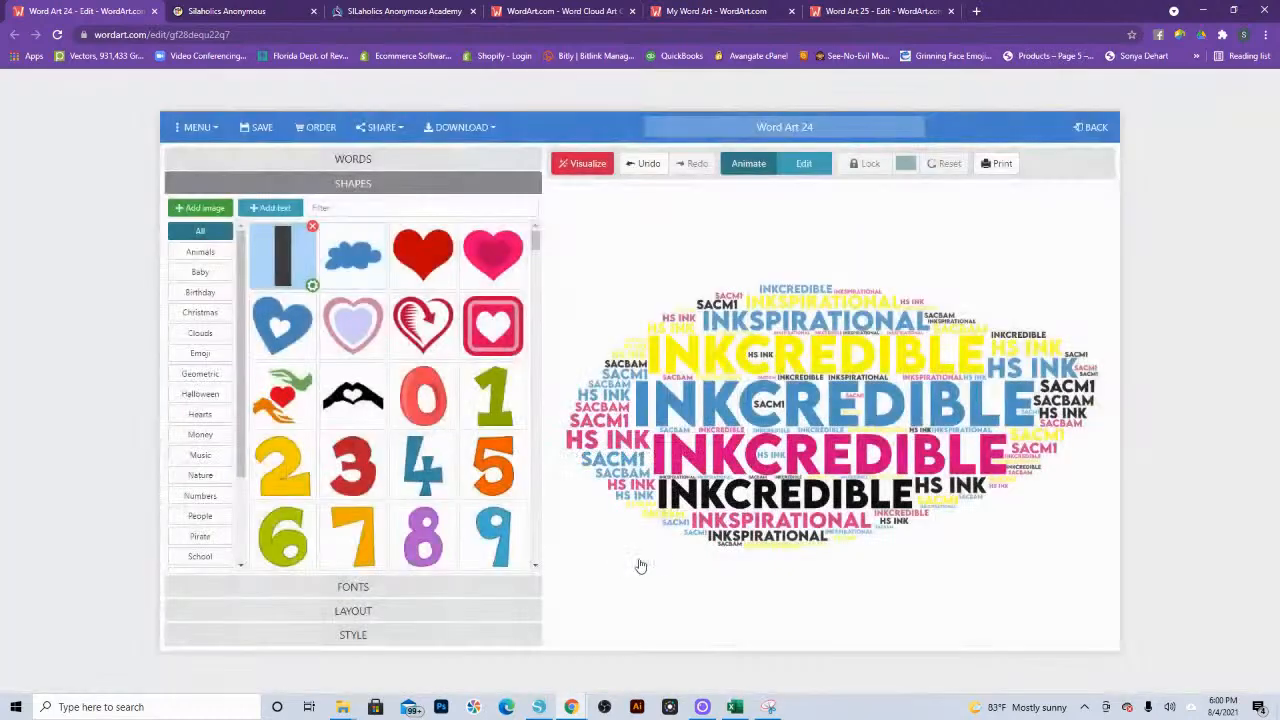
{"action": "left_click", "coordinate": [589, 165]}
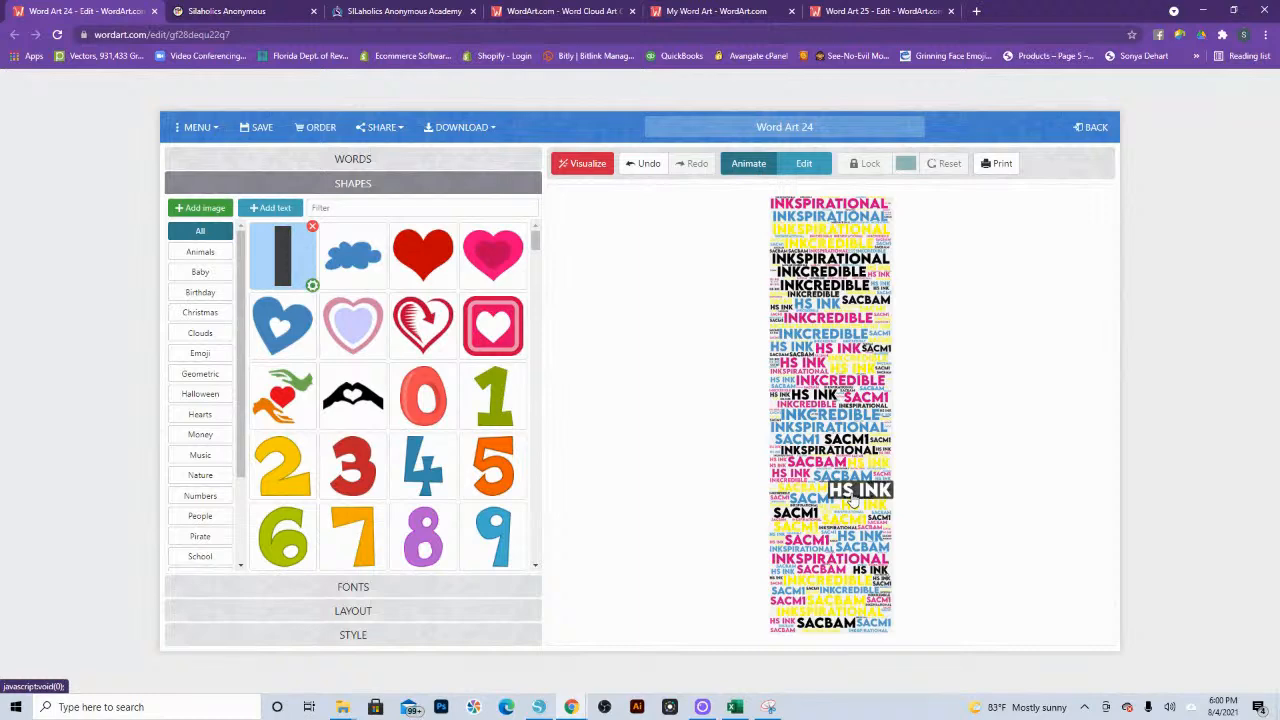
Step: Add the "Capture bookmark 2x7" image from the S: drive as another custom shape with the default threshold and edges
{"action": "left_click", "coordinate": [199, 208]}
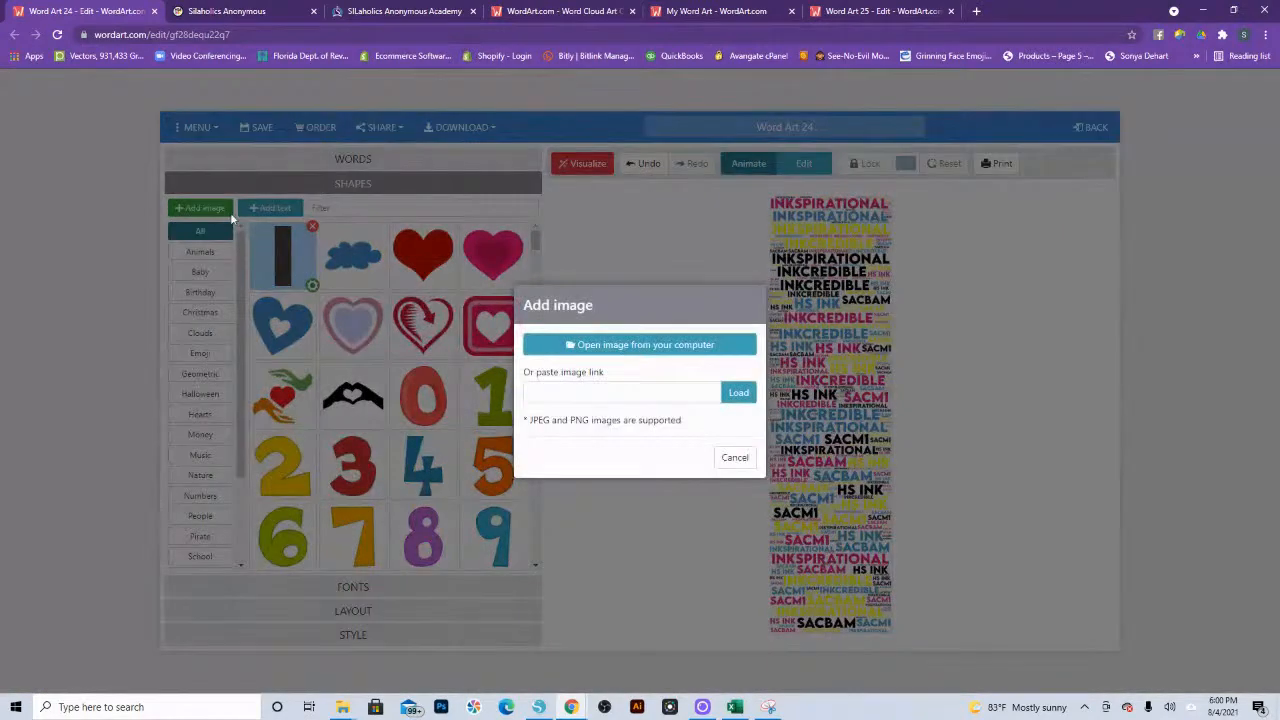
{"action": "left_click", "coordinate": [615, 346]}
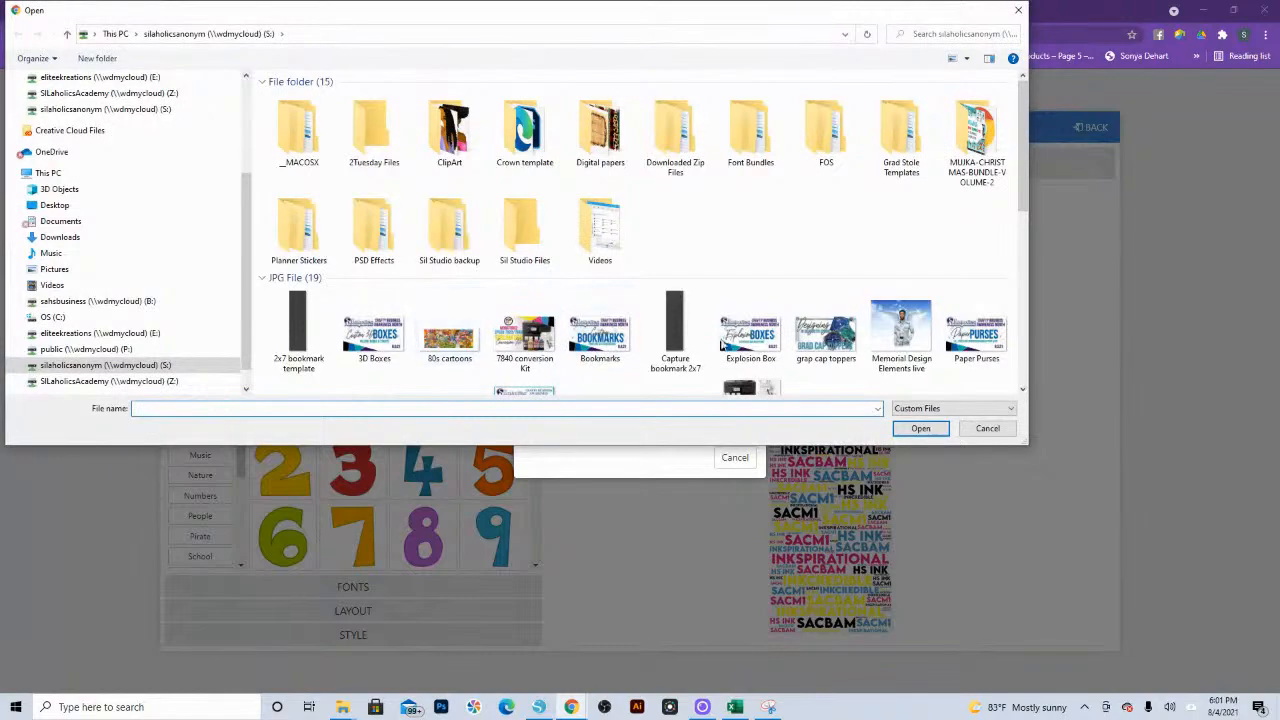
{"action": "left_click", "coordinate": [676, 326]}
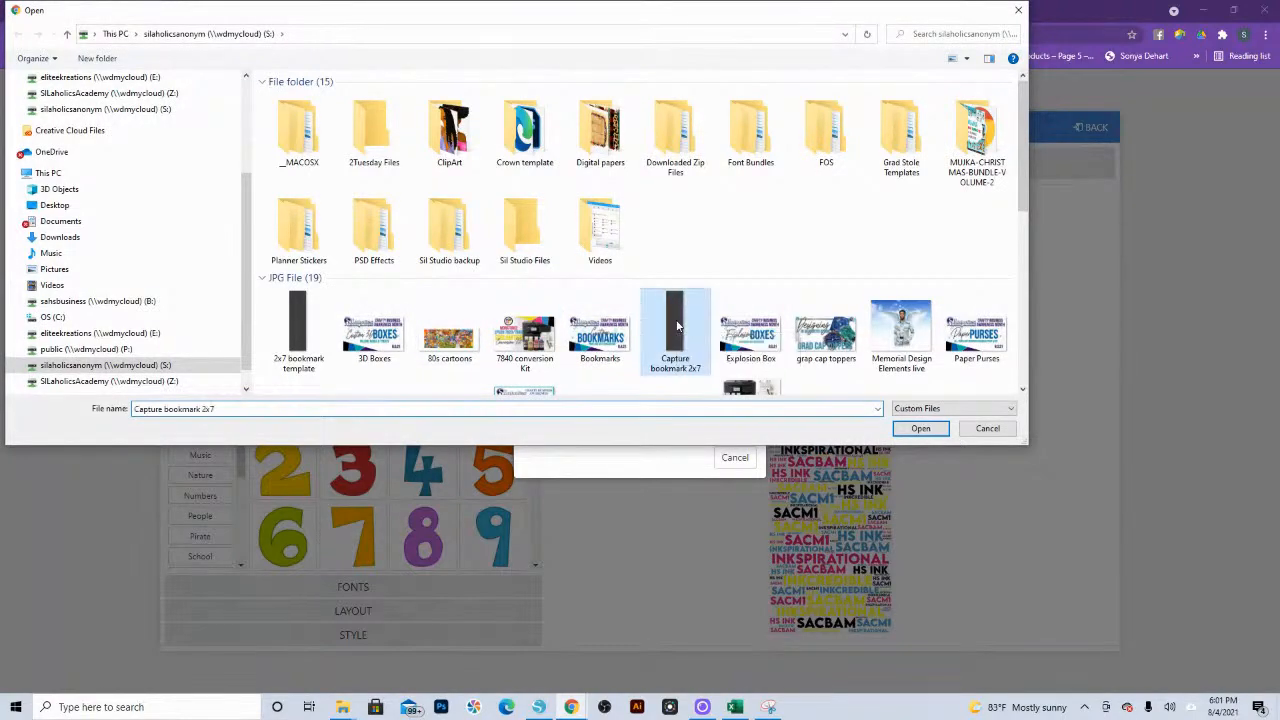
{"action": "left_click", "coordinate": [923, 432]}
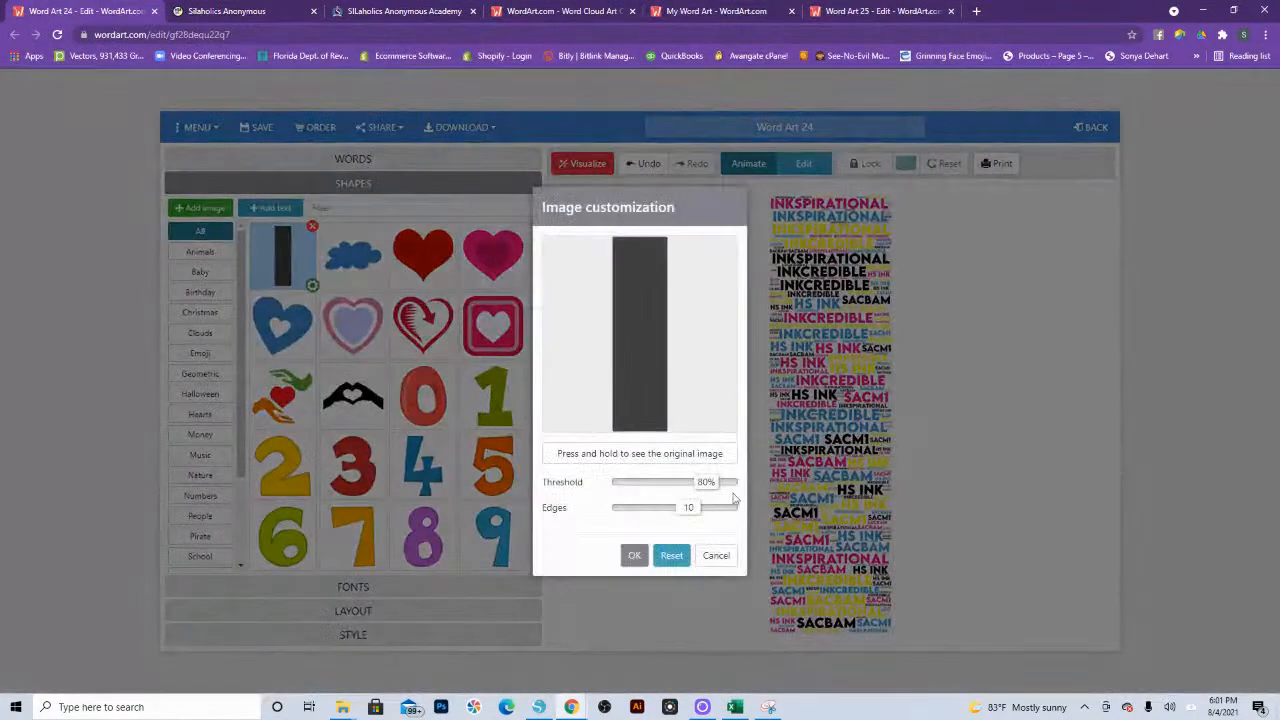
{"action": "left_click", "coordinate": [633, 556]}
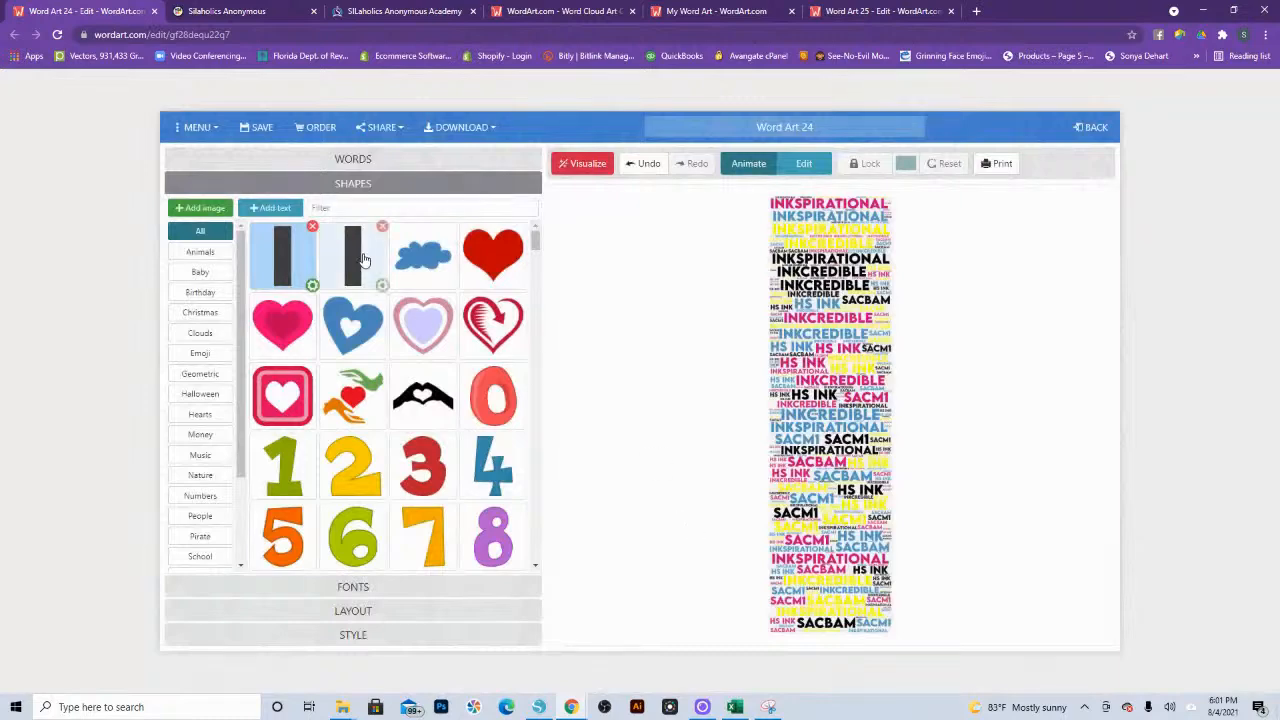
Step: Visualize the words in the solid red heart, and again in the newly added bookmark capture shape
{"action": "left_click", "coordinate": [481, 263]}
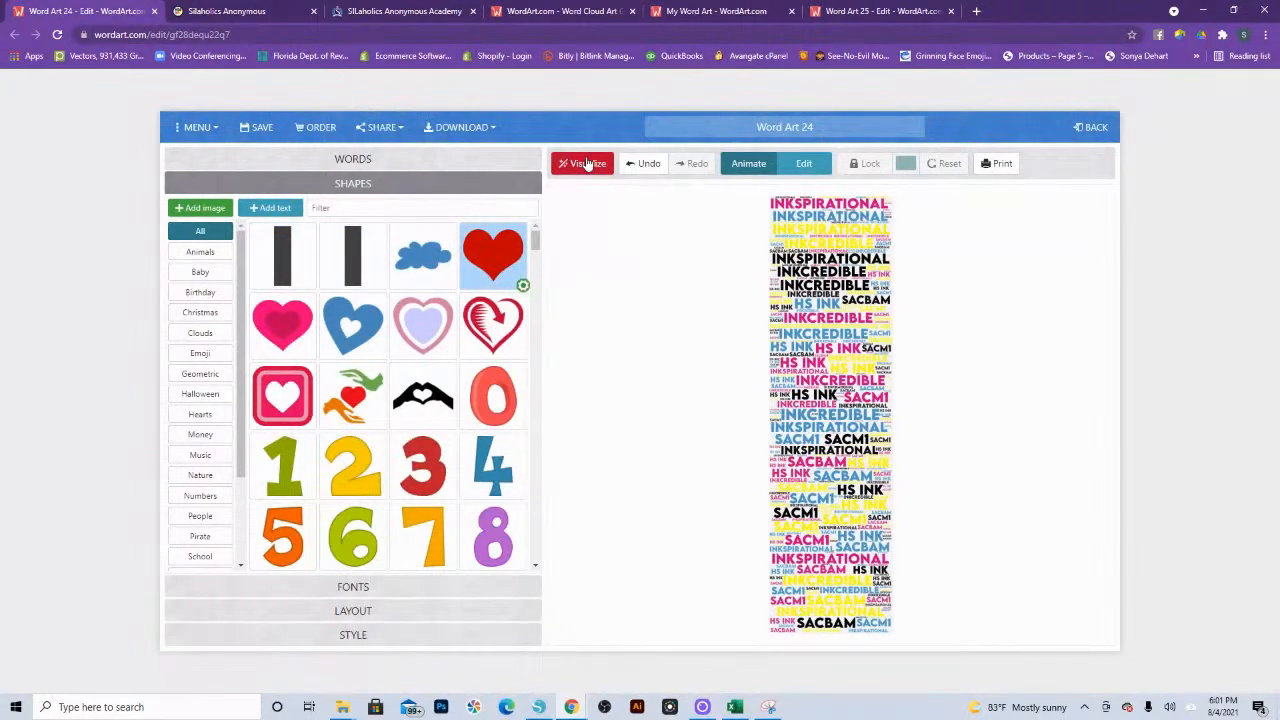
{"action": "left_click", "coordinate": [588, 163]}
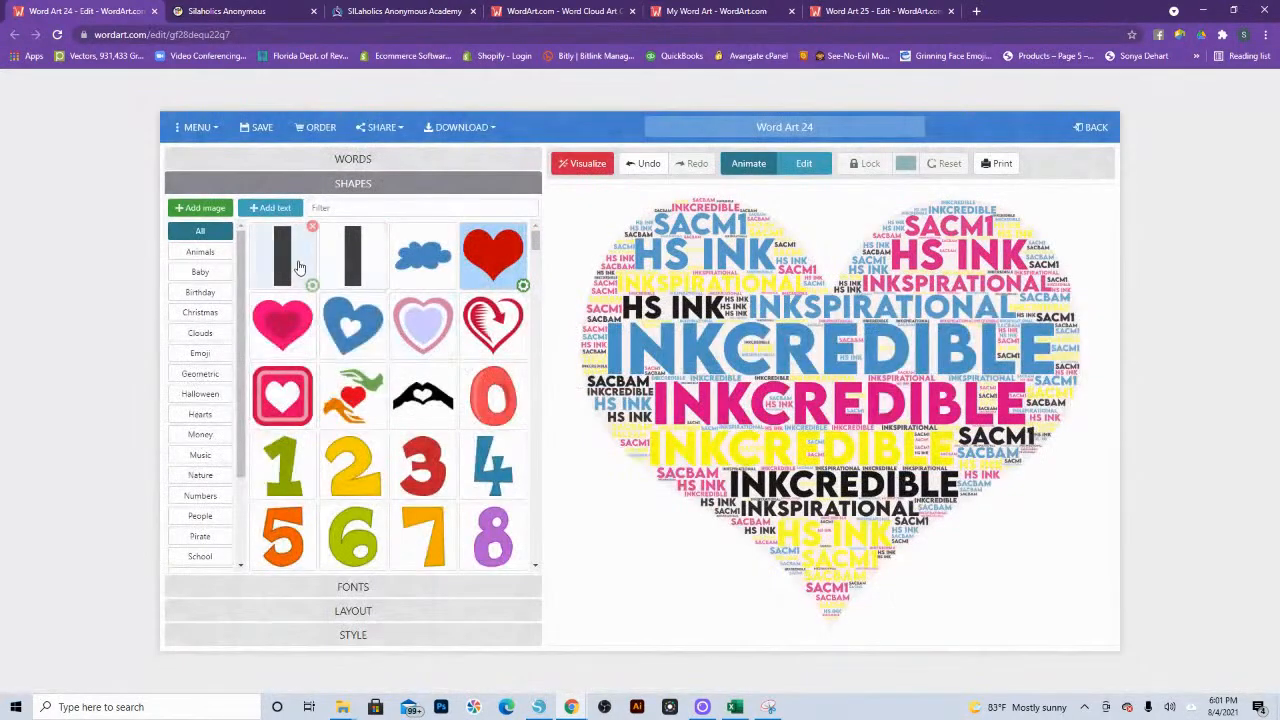
{"action": "left_click", "coordinate": [298, 267]}
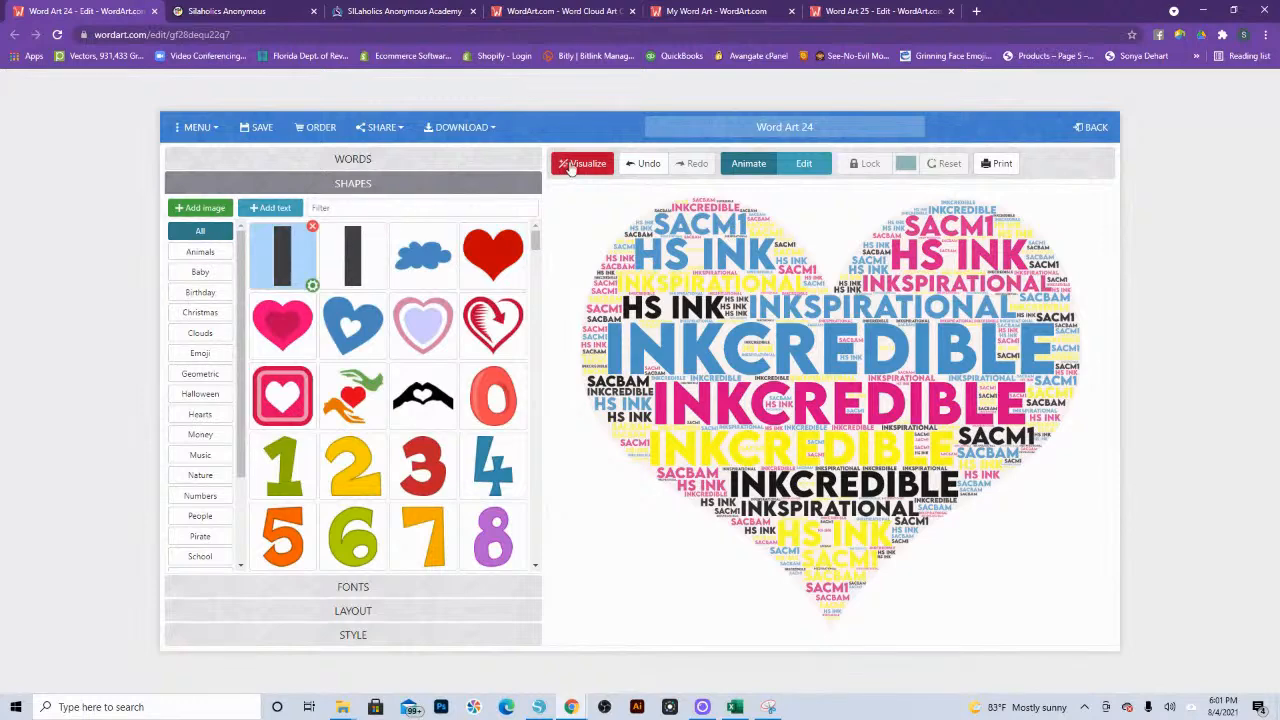
{"action": "left_click", "coordinate": [571, 165]}
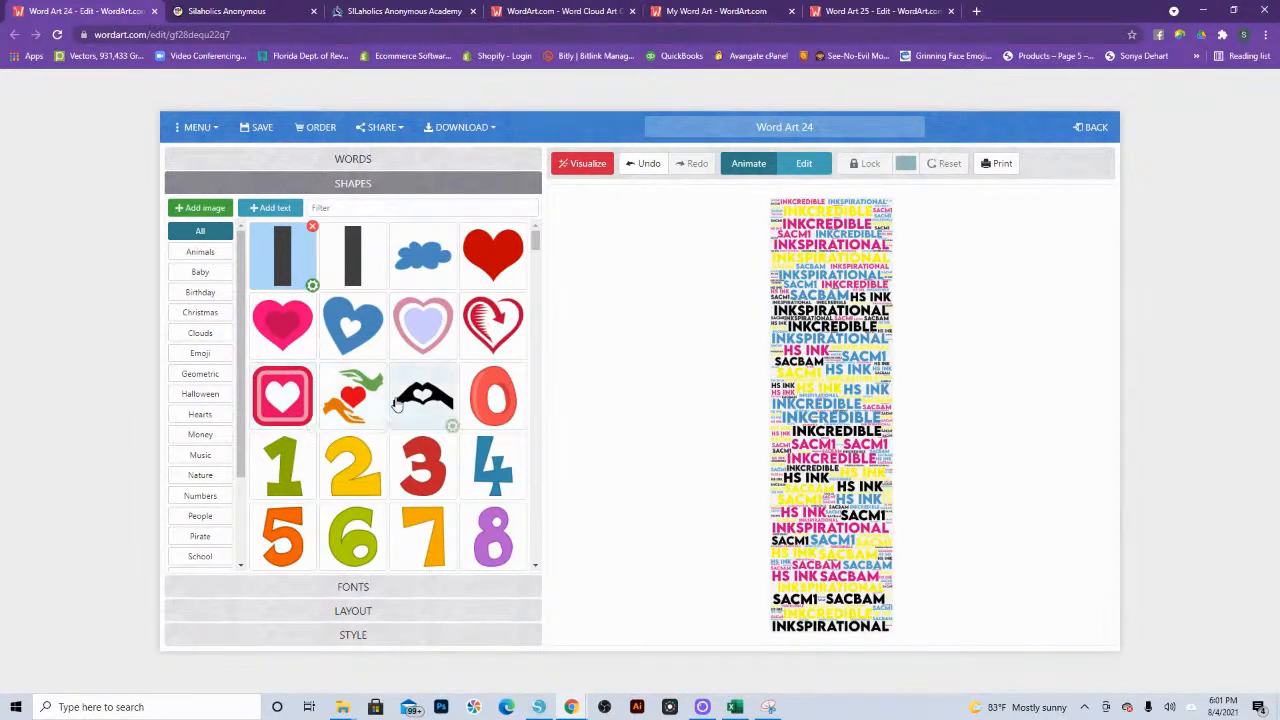
Step: Browse the built-in shape library and its category list, including the animal, baby, cloud, emoji and geometric shapes
{"action": "scroll", "coordinate": [397, 407], "scroll_direction": "down", "scroll_amount": 3}
{"action": "scroll", "coordinate": [397, 407], "scroll_direction": "down", "scroll_amount": 2}
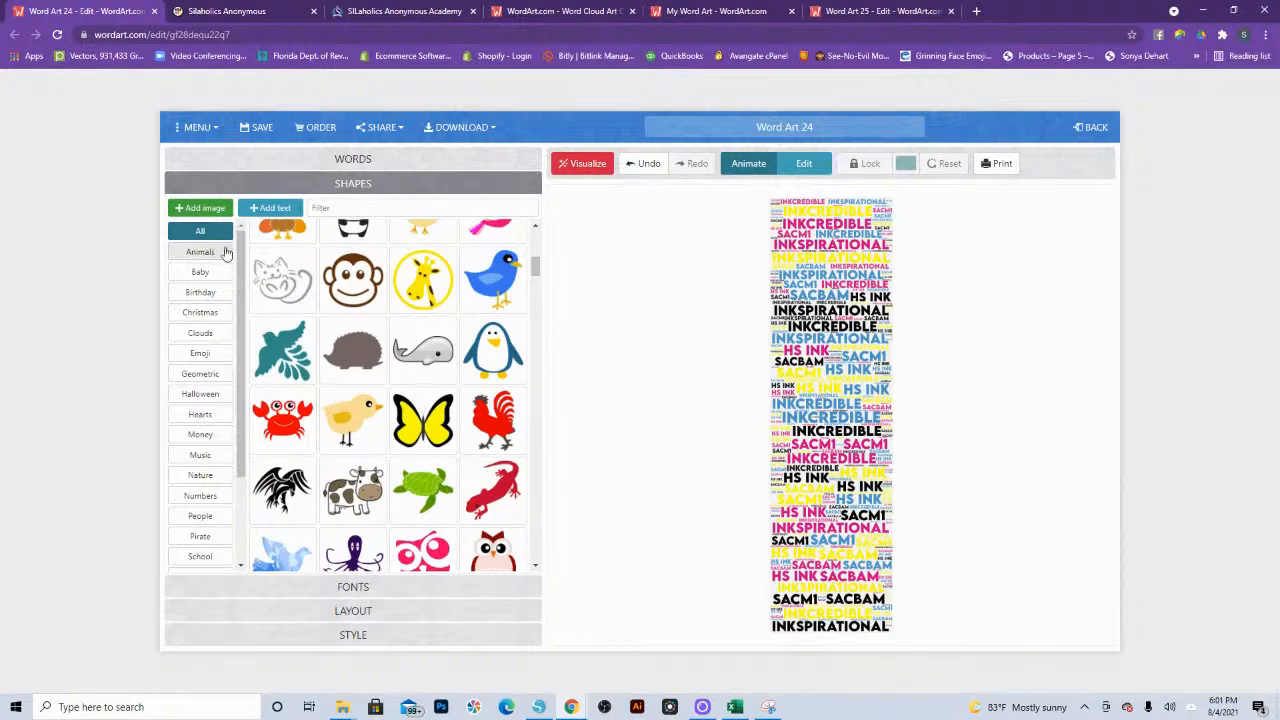
{"action": "scroll", "coordinate": [371, 432], "scroll_direction": "down", "scroll_amount": 3}
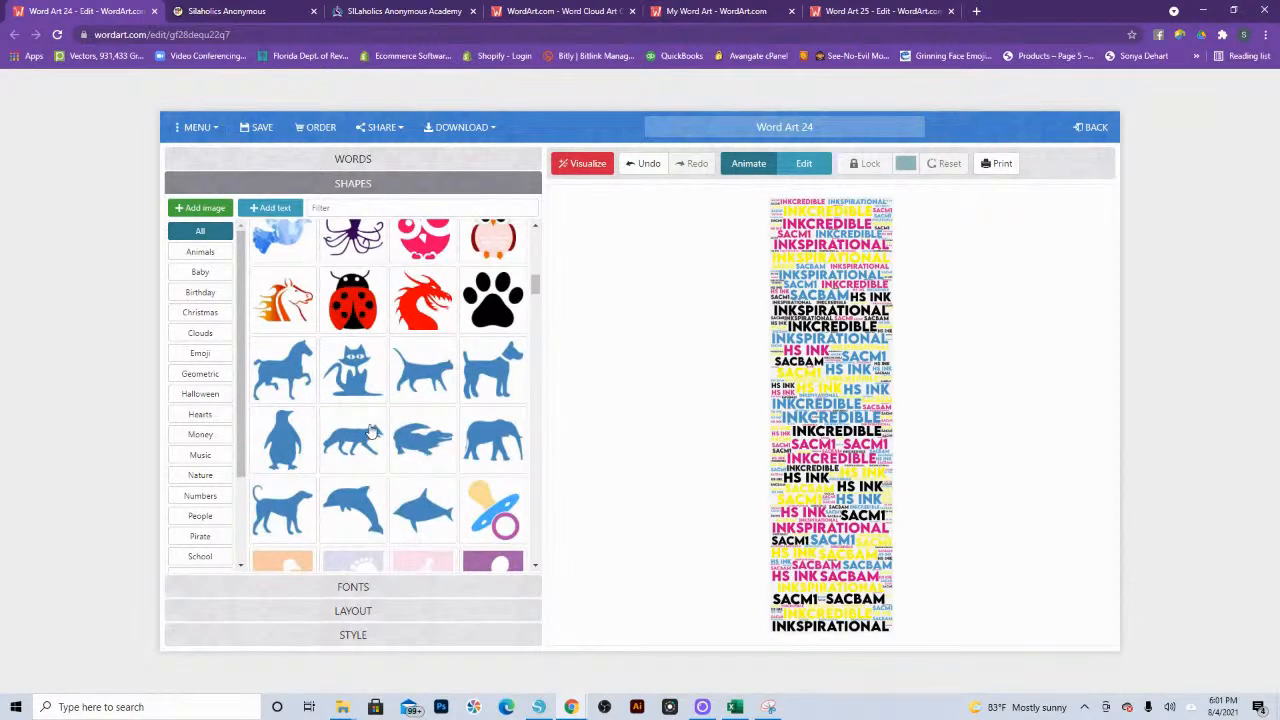
{"action": "scroll", "coordinate": [371, 432], "scroll_direction": "up", "scroll_amount": 2}
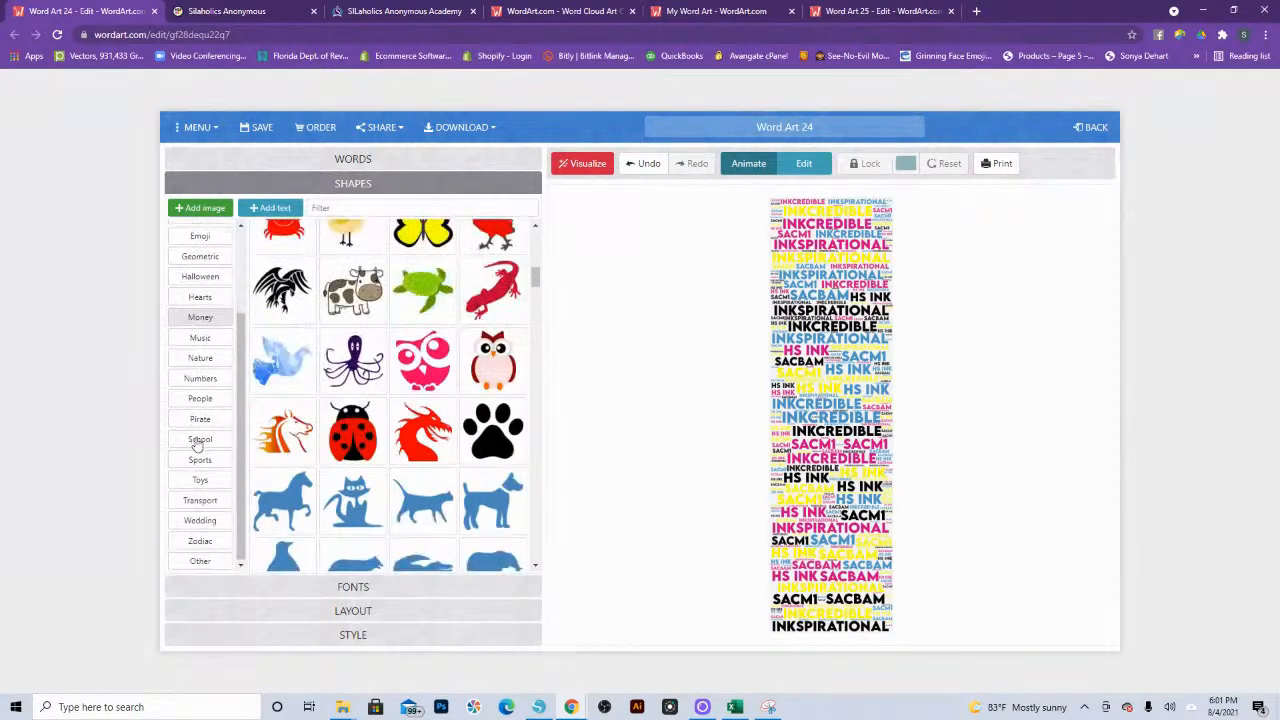
{"action": "scroll", "coordinate": [350, 515], "scroll_direction": "up", "scroll_amount": 10}
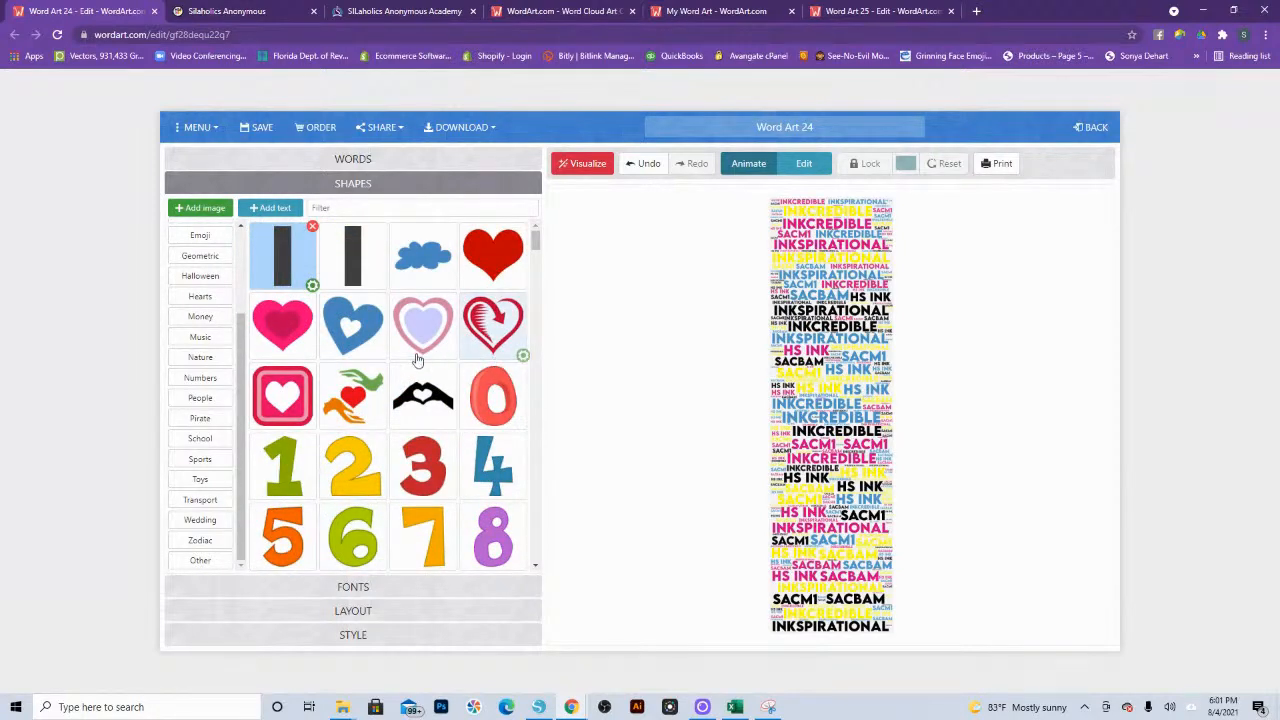
{"action": "scroll", "coordinate": [400, 370], "scroll_direction": "down", "scroll_amount": 10}
{"action": "scroll", "coordinate": [352, 510], "scroll_direction": "down", "scroll_amount": 15}
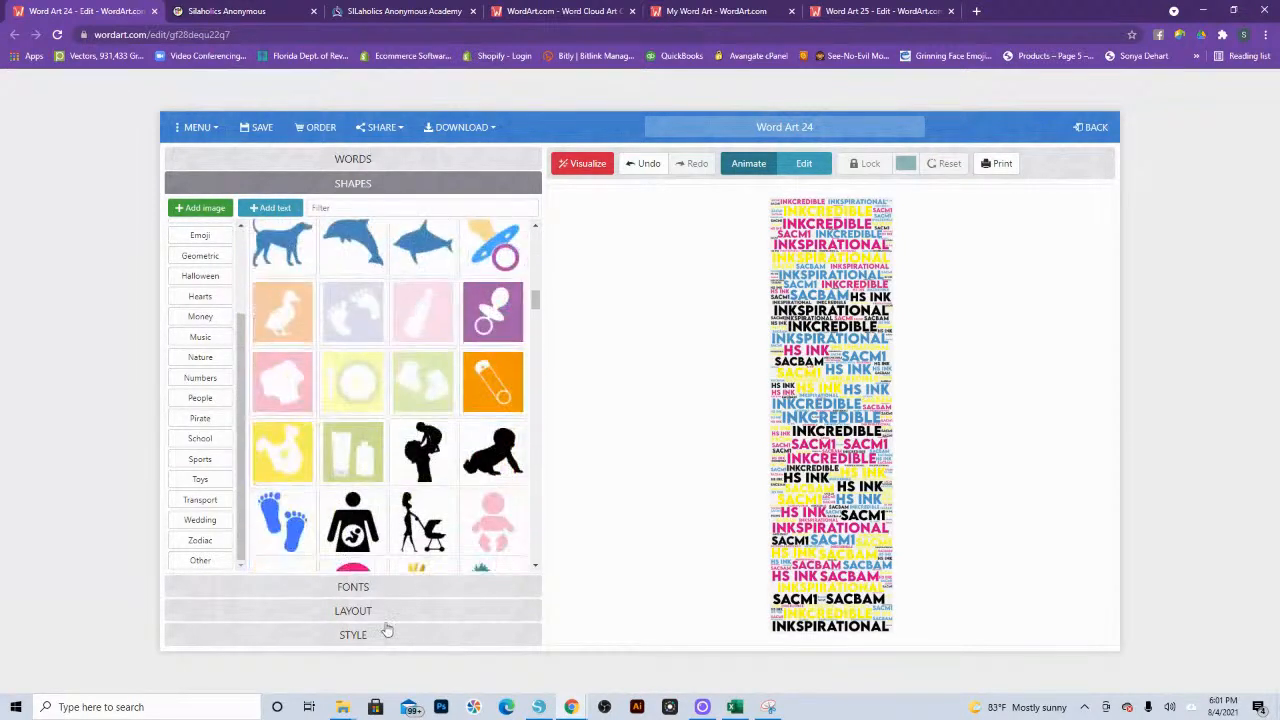
{"action": "scroll", "coordinate": [352, 510], "scroll_direction": "up", "scroll_amount": 5}
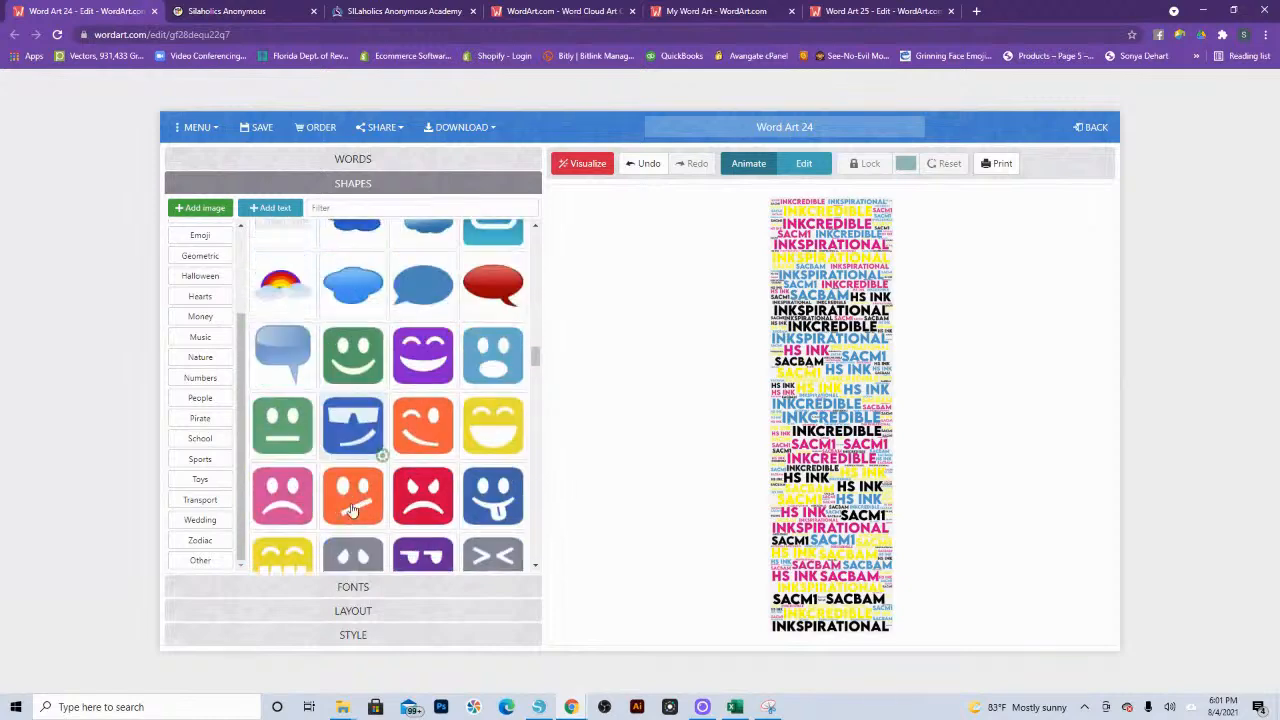
{"action": "scroll", "coordinate": [352, 510], "scroll_direction": "down", "scroll_amount": 4}
{"action": "scroll", "coordinate": [352, 510], "scroll_direction": "down", "scroll_amount": 8}
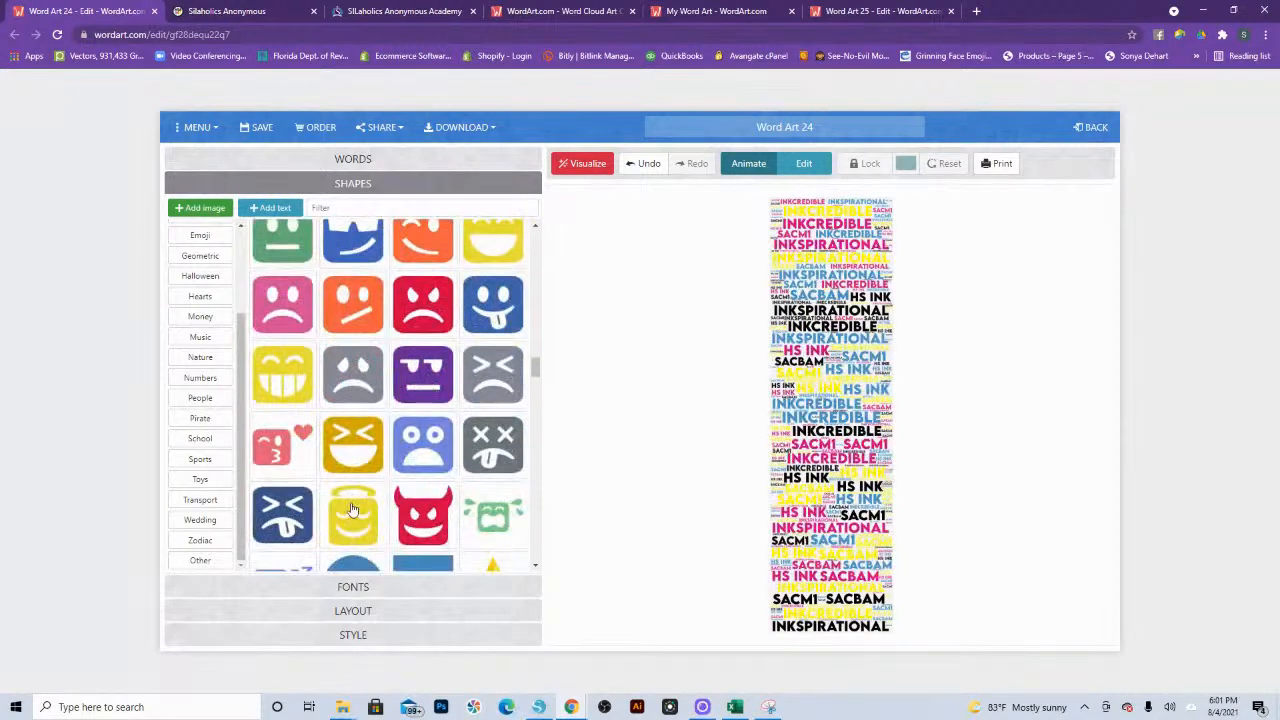
{"action": "scroll", "coordinate": [392, 422], "scroll_direction": "up", "scroll_amount": 4}
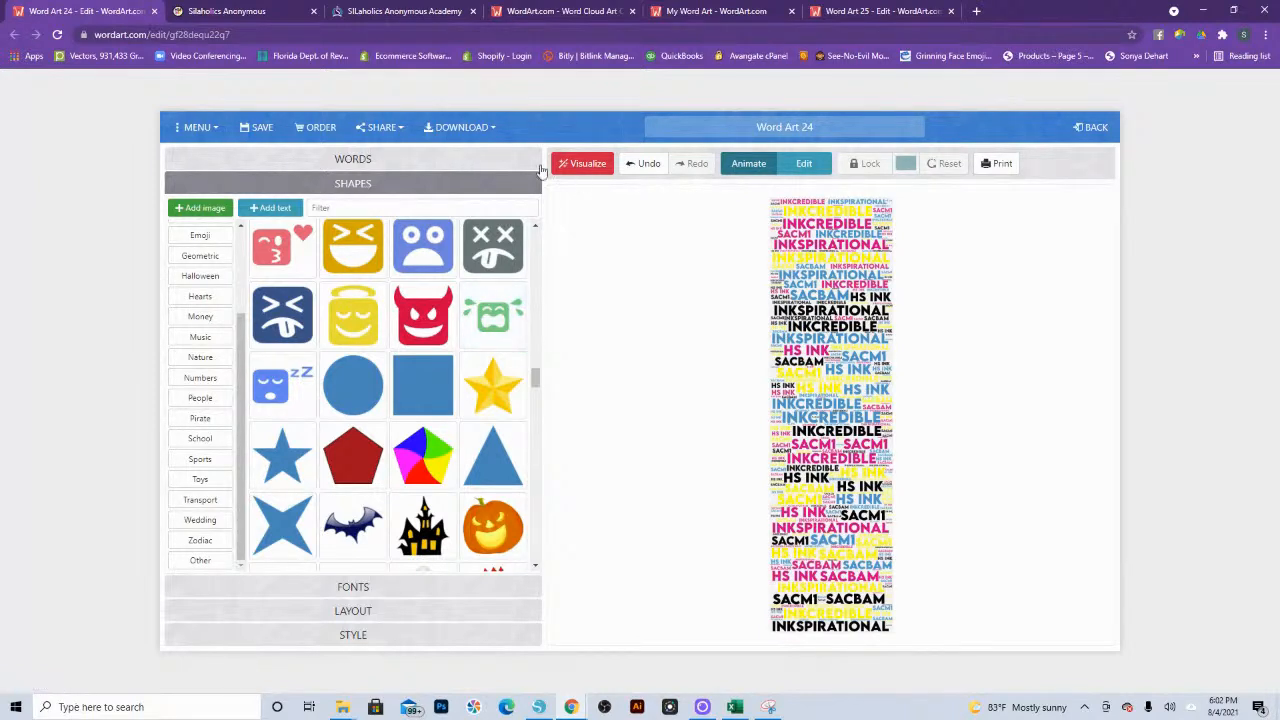
Step: Try the Vertical layout and the combined Horizontal and Vertical layout on the bookmark, visualizing the words in each
{"action": "left_click", "coordinate": [350, 160]}
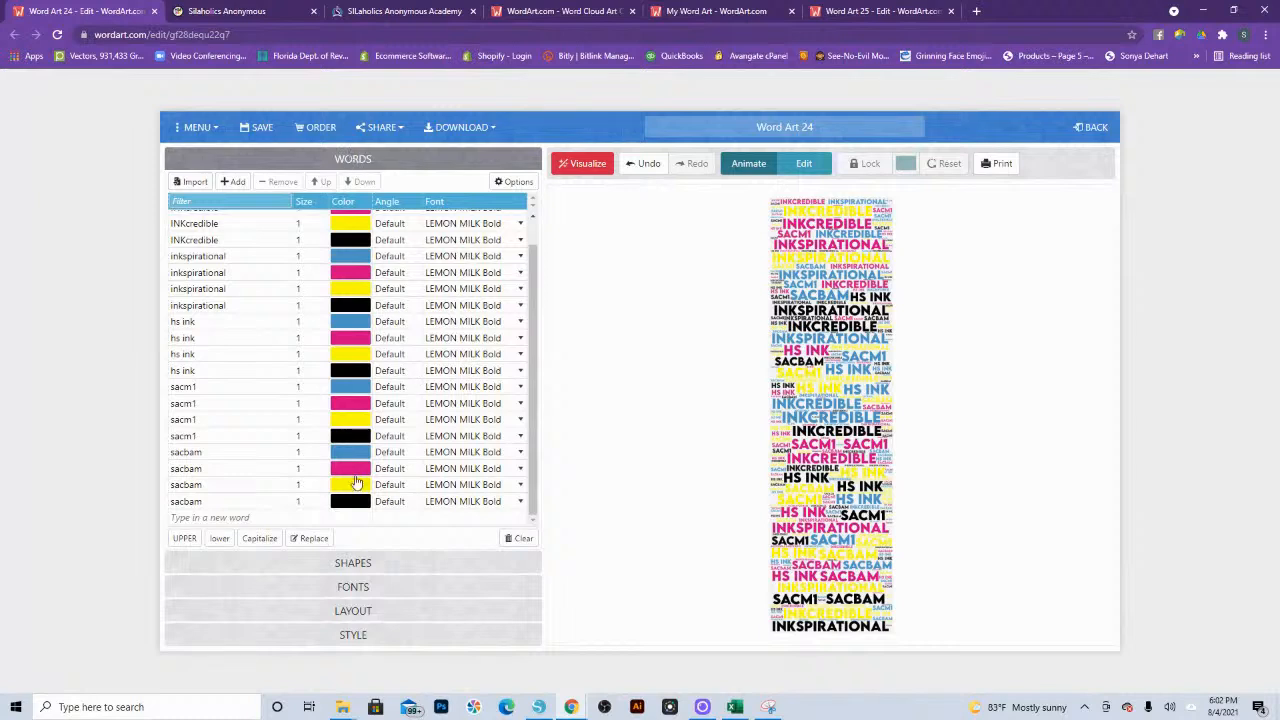
{"action": "left_click", "coordinate": [357, 610]}
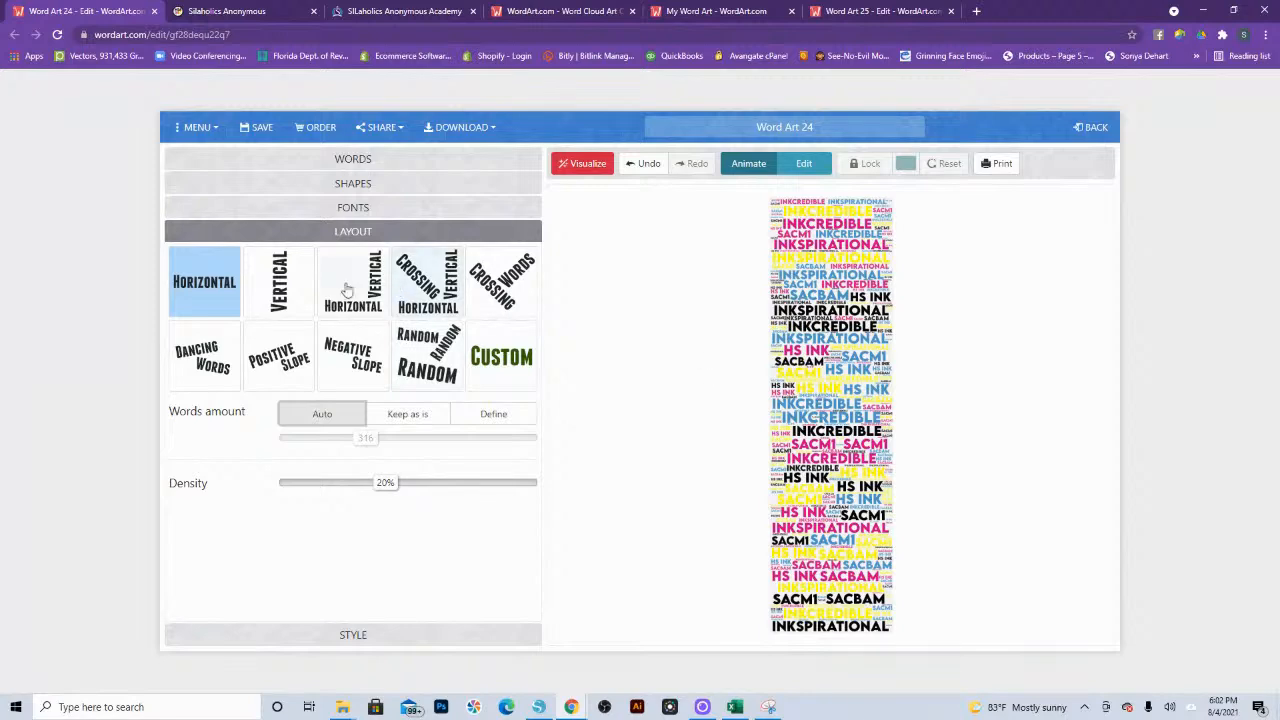
{"action": "left_click", "coordinate": [266, 288]}
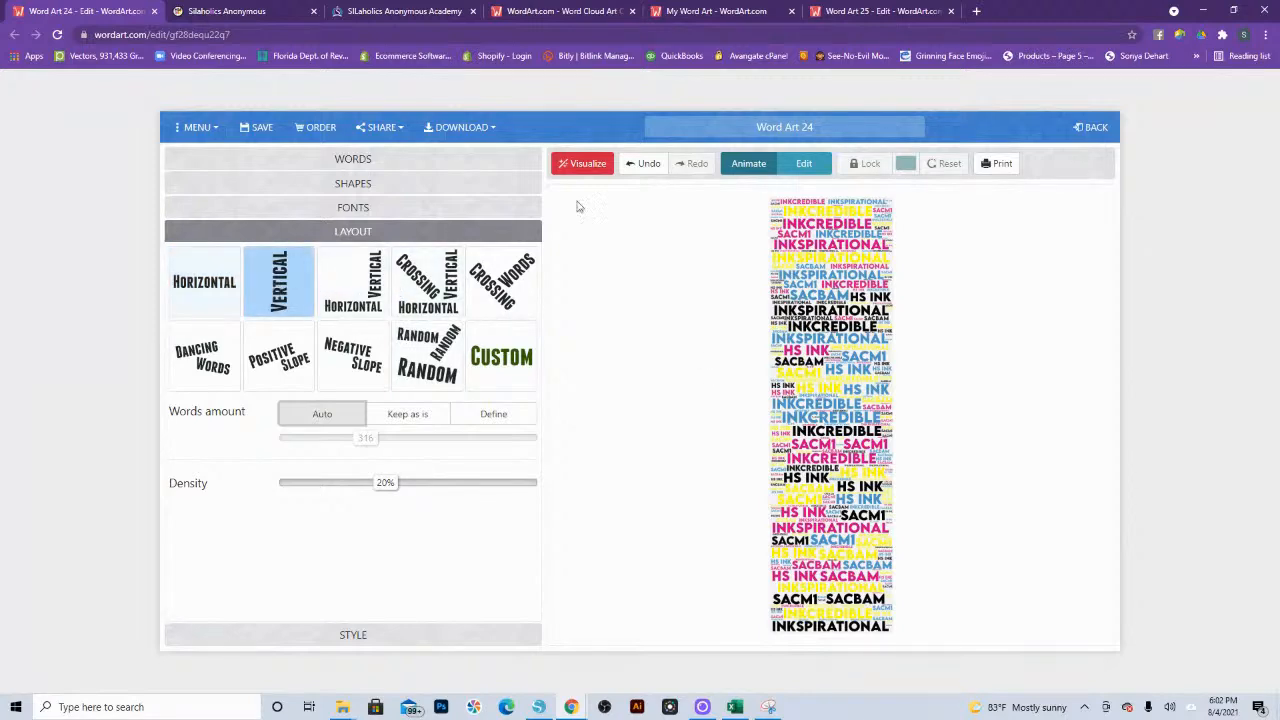
{"action": "left_click", "coordinate": [586, 165]}
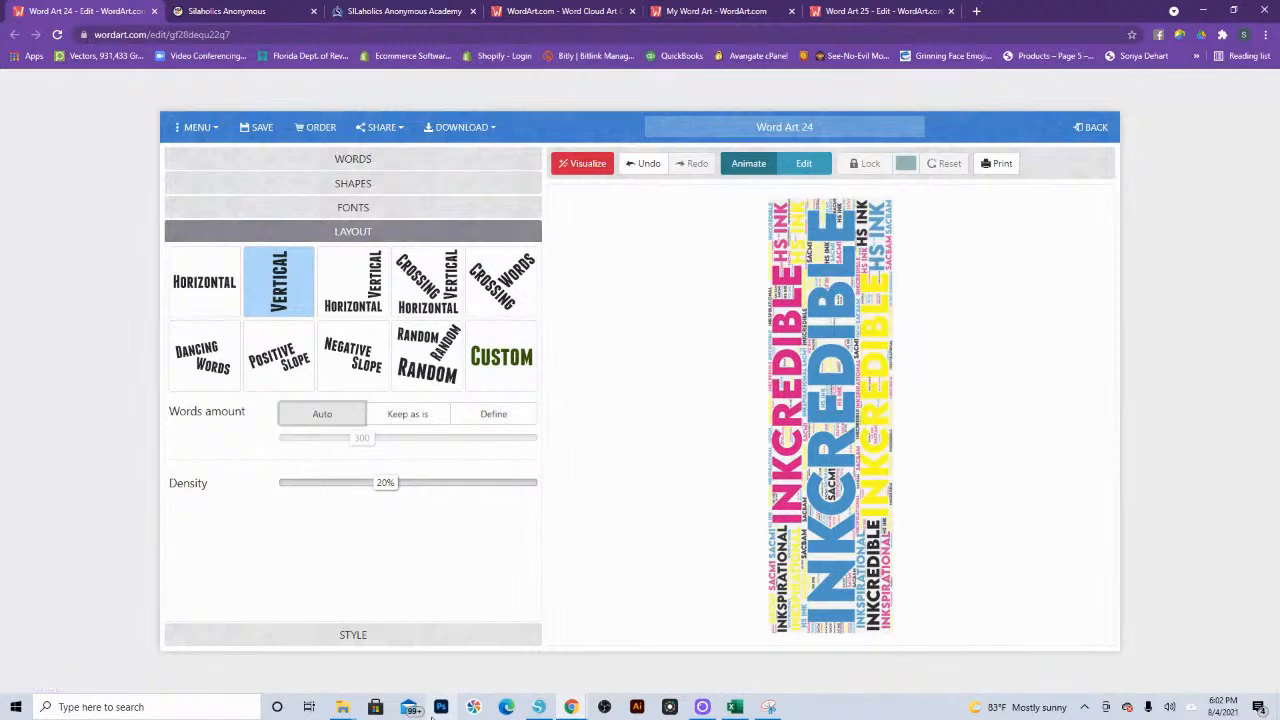
{"action": "left_click", "coordinate": [352, 280]}
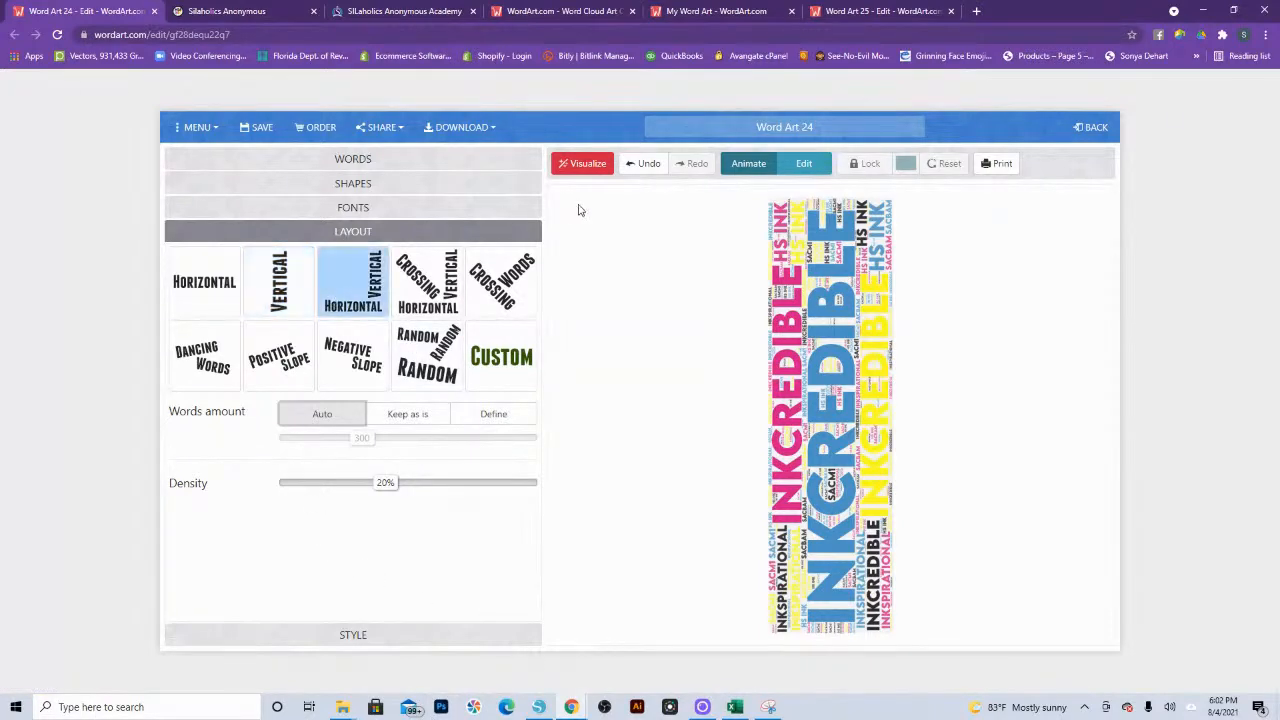
{"action": "left_click", "coordinate": [570, 163]}
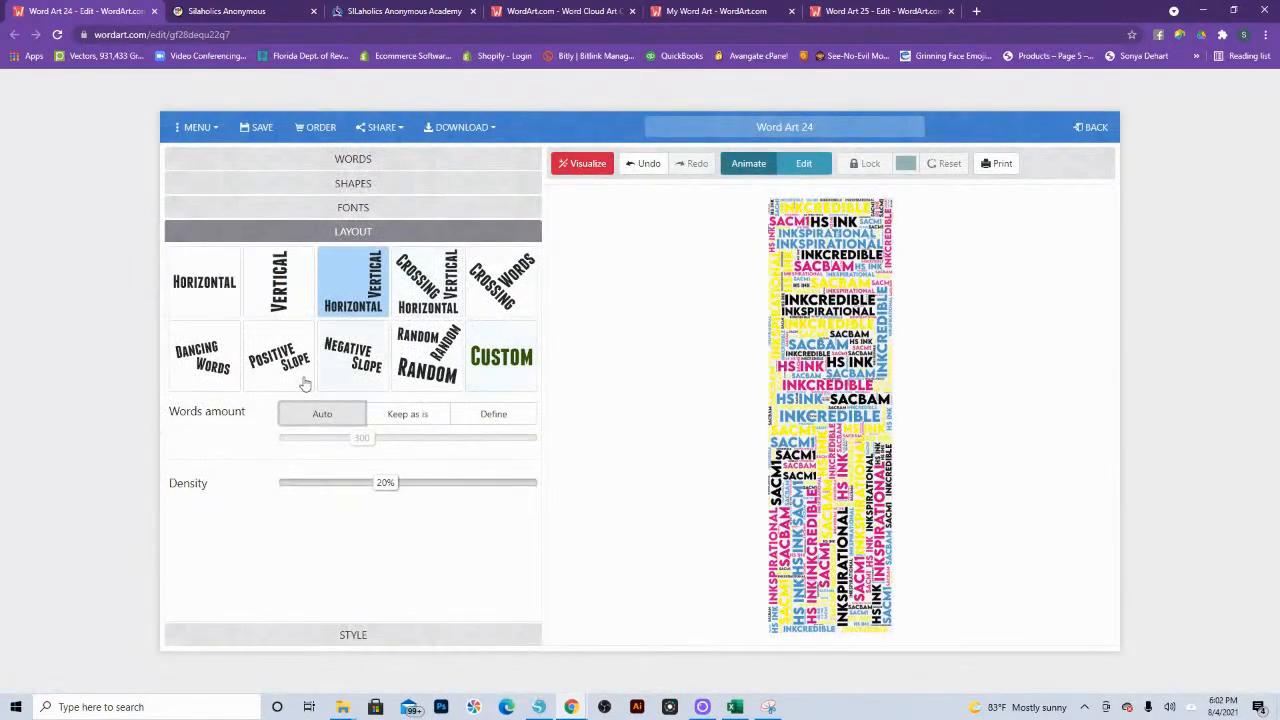
Step: Try the Positive Slope and Crossing Words layouts, visualizing the bookmark words in each
{"action": "left_click", "coordinate": [303, 380]}
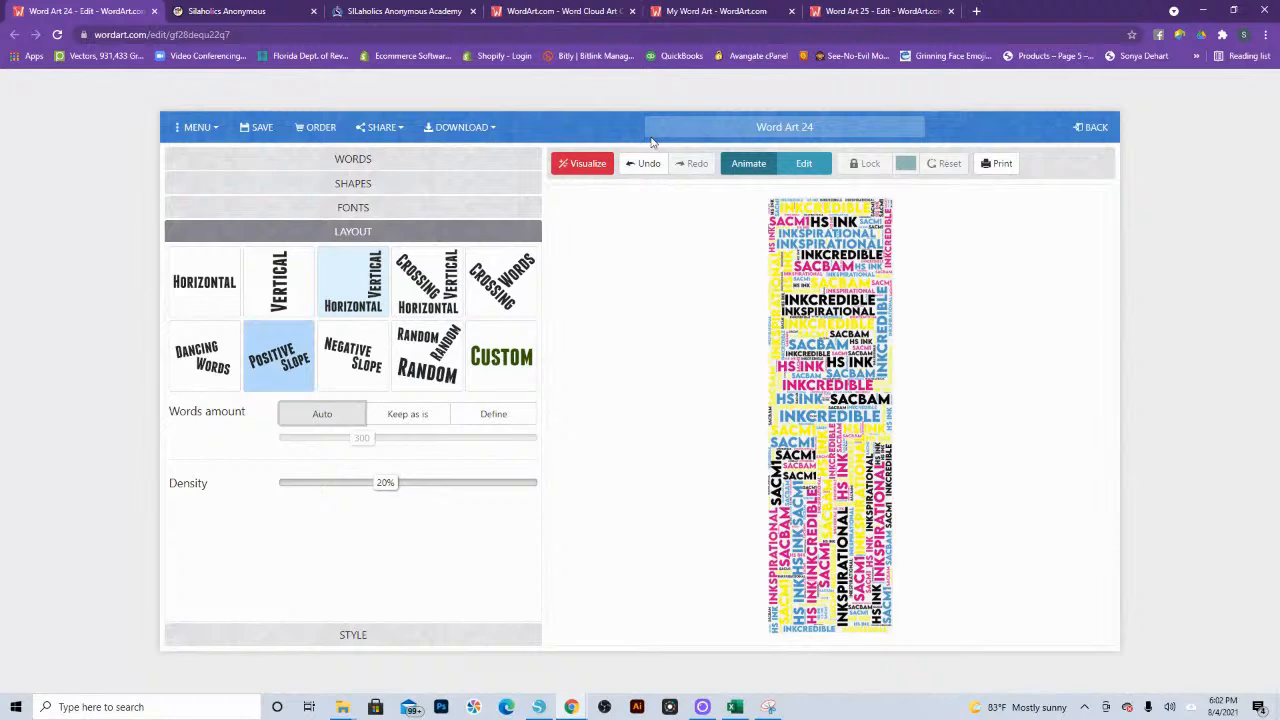
{"action": "left_click", "coordinate": [578, 164]}
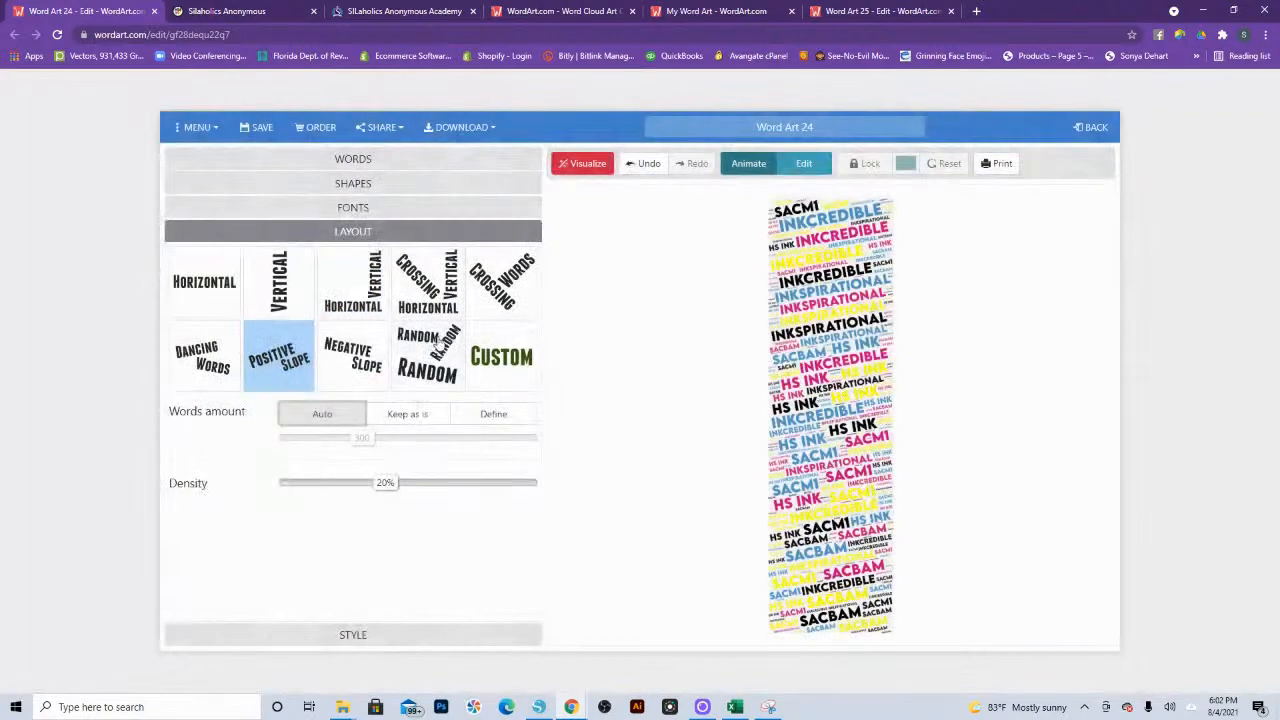
{"action": "left_click", "coordinate": [500, 282]}
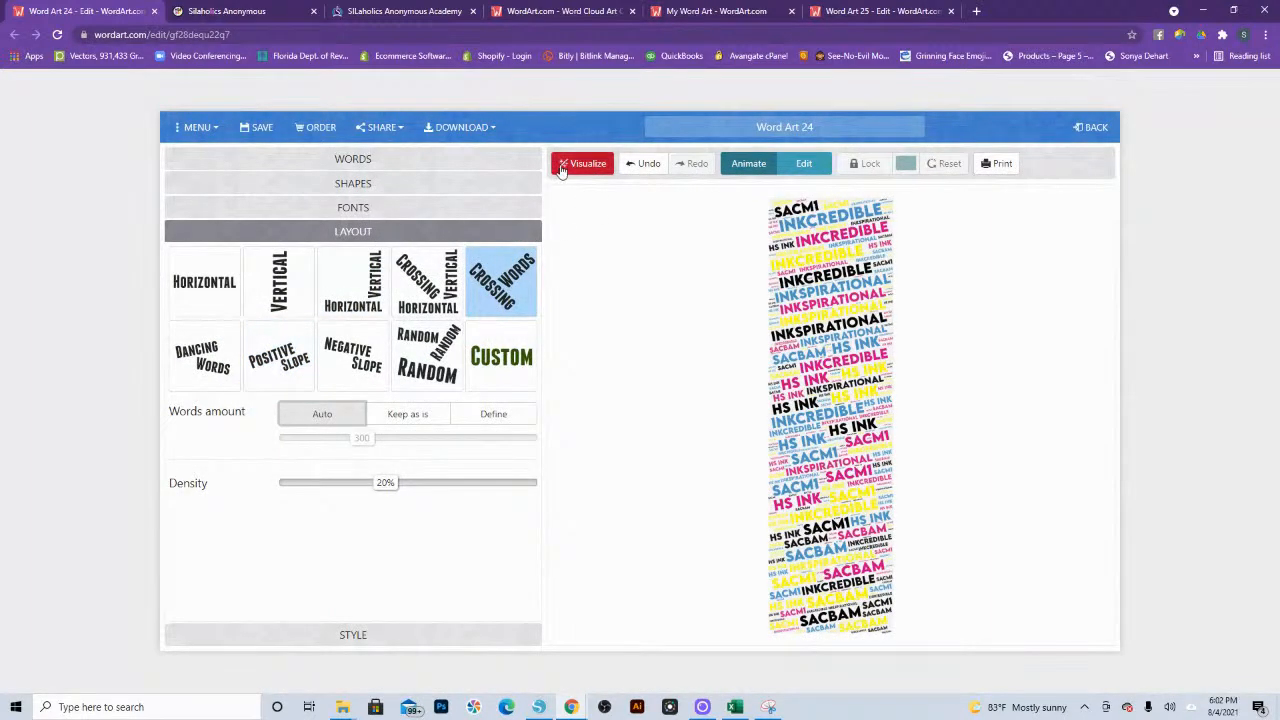
{"action": "left_click", "coordinate": [582, 164]}
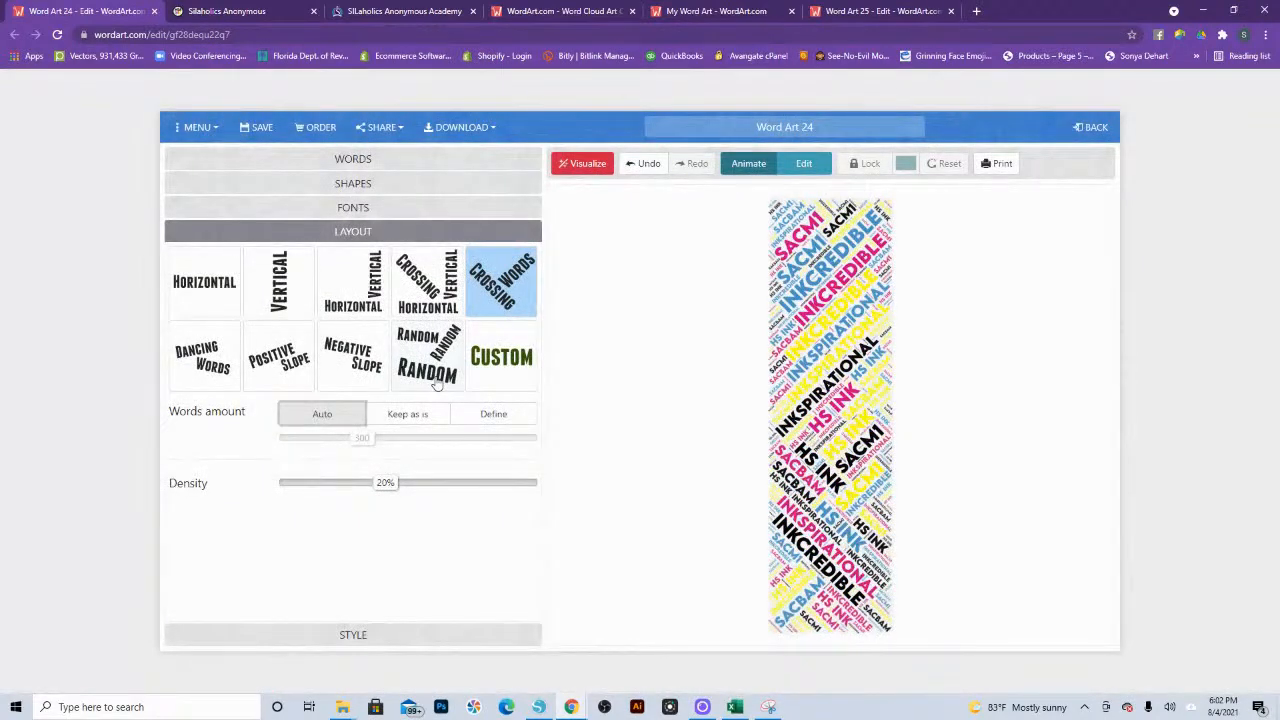
Step: Try the Random and Dancing Words layouts, visualizing the bookmark words in each
{"action": "left_click", "coordinate": [437, 380]}
{"action": "left_click", "coordinate": [584, 163]}
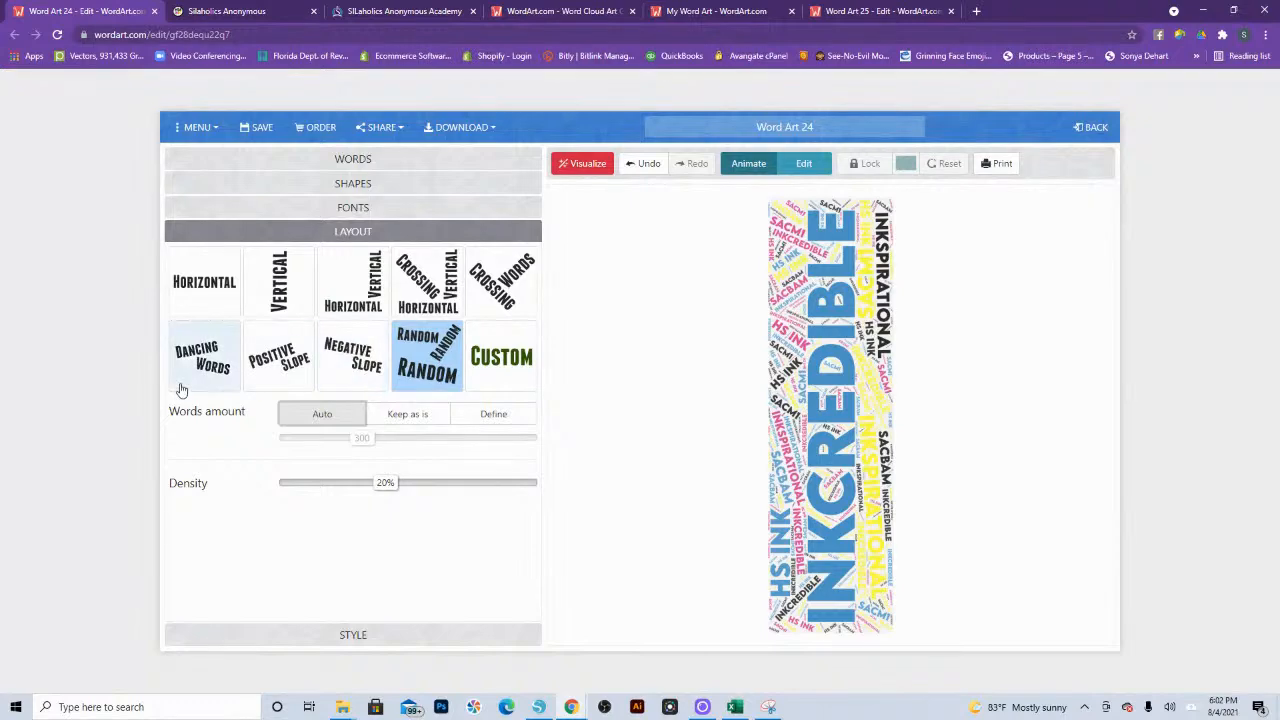
{"action": "left_click", "coordinate": [204, 356]}
{"action": "left_click", "coordinate": [584, 161]}
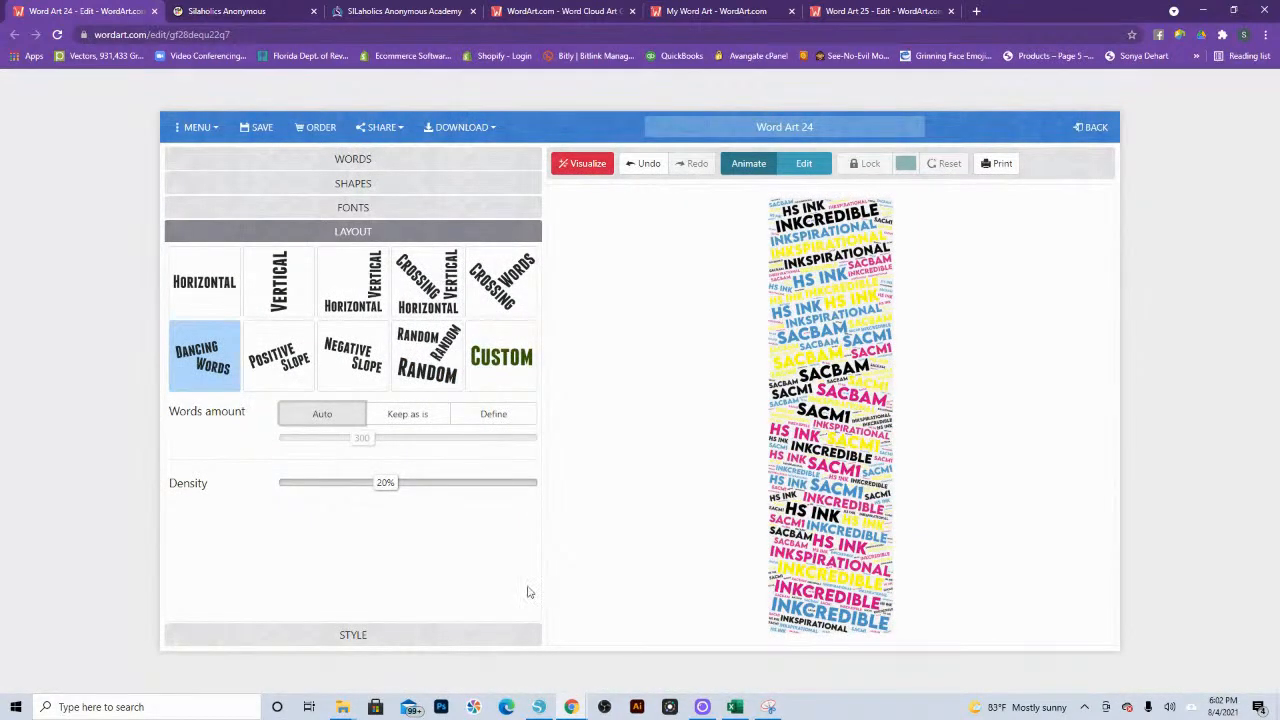
Step: Try the layout that combines crossing, horizontal and vertical words and visualize the bookmark with it
{"action": "left_click", "coordinate": [358, 365]}
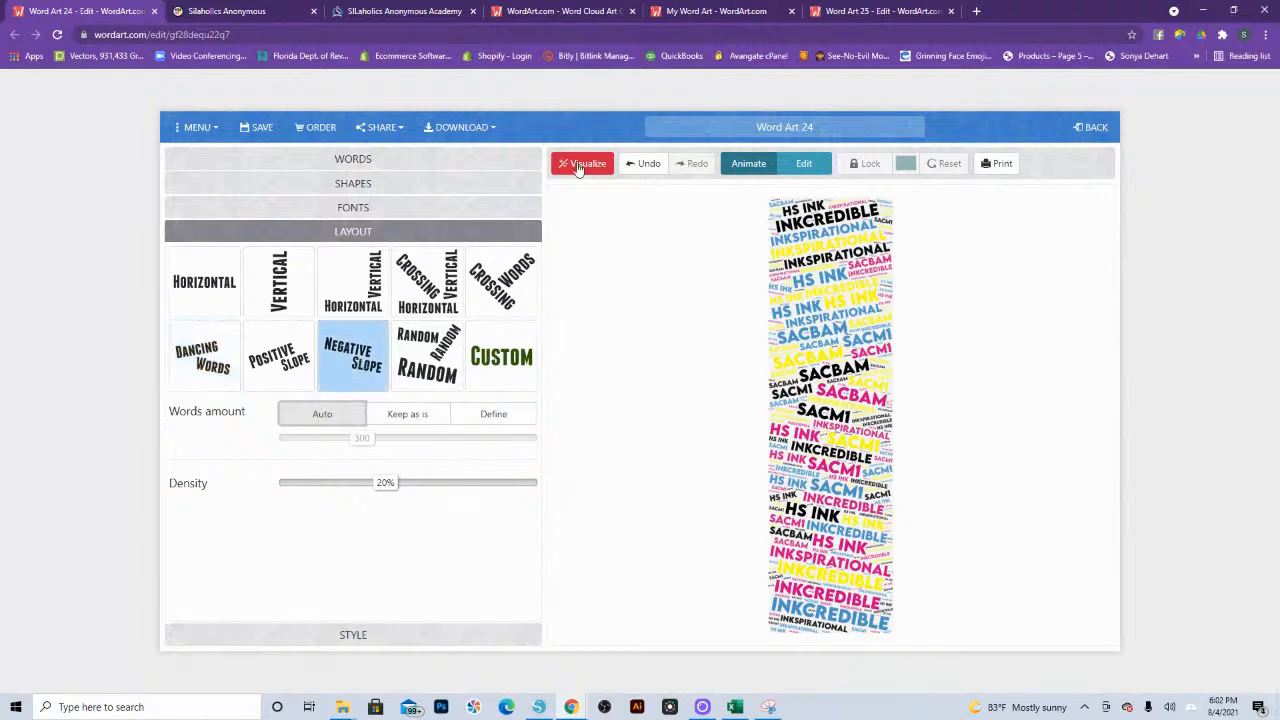
{"action": "left_click", "coordinate": [501, 280]}
{"action": "left_click", "coordinate": [428, 282]}
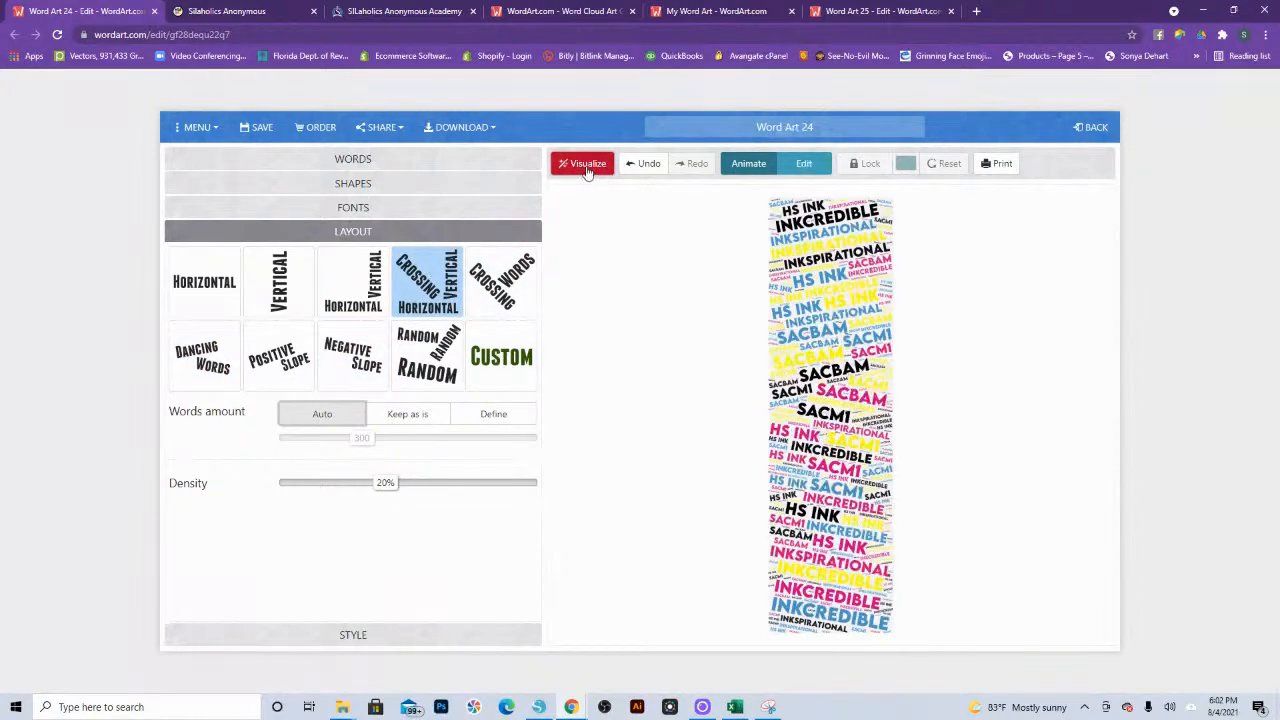
{"action": "left_click", "coordinate": [590, 164]}
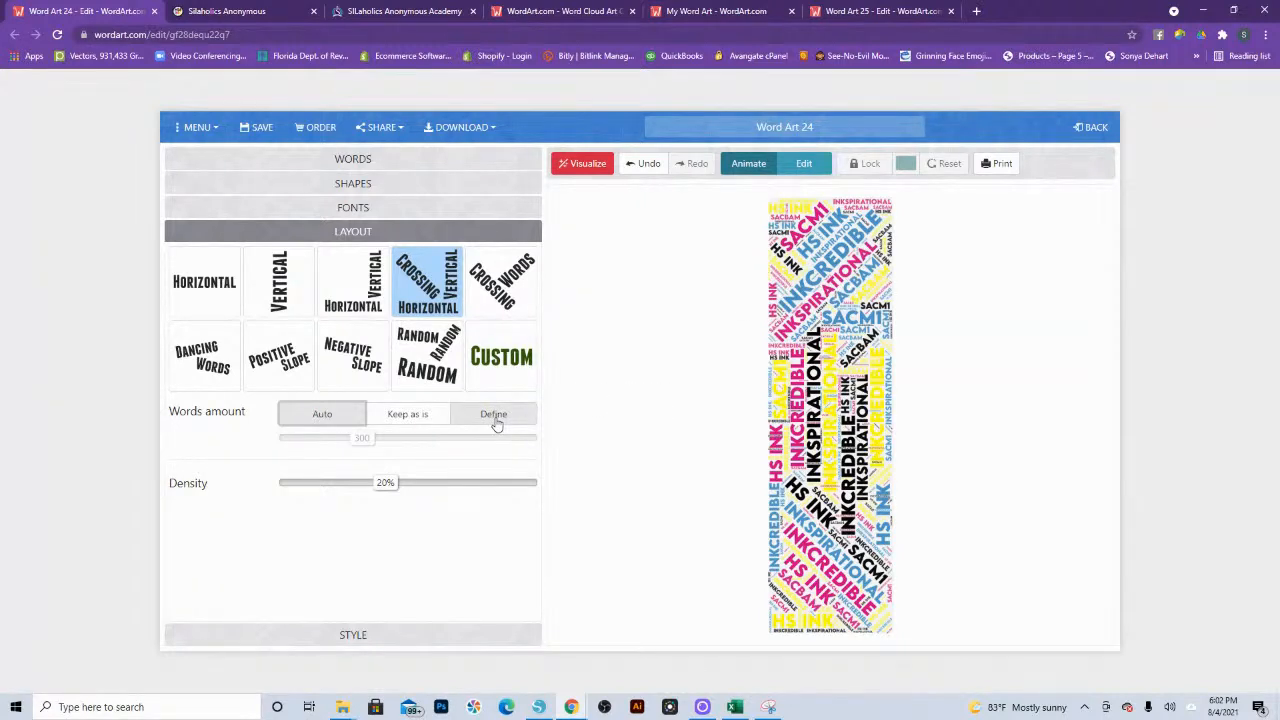
Step: Try keeping the words amount as is, define it as 365 instead, and visualize the bookmark
{"action": "left_click", "coordinate": [419, 425]}
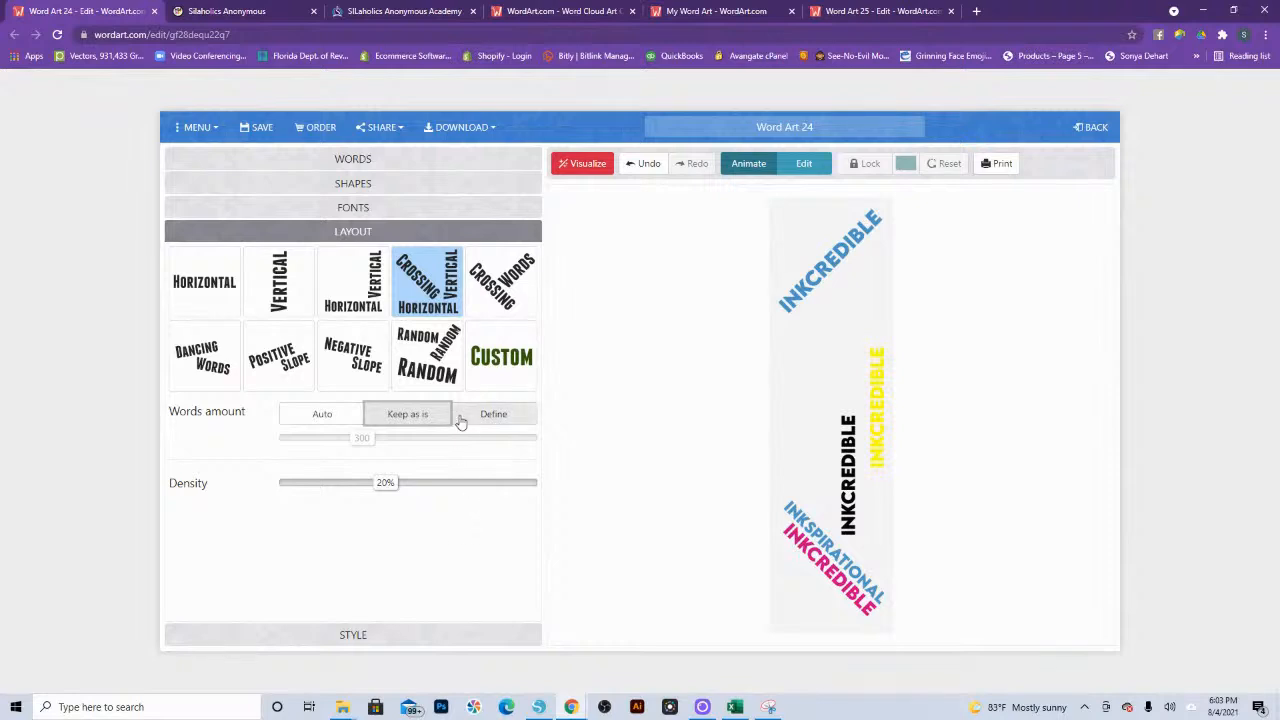
{"action": "left_click", "coordinate": [494, 416]}
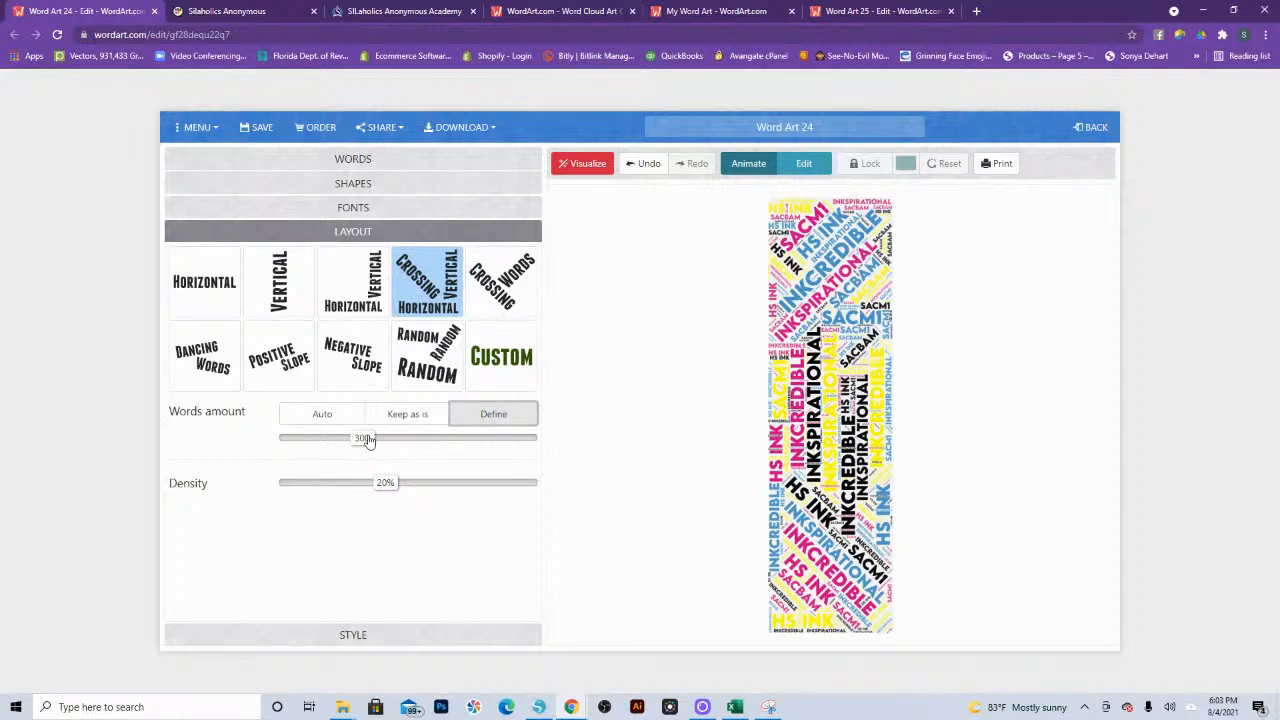
{"action": "left_click_drag", "start_coordinate": [367, 440], "coordinate": [384, 447]}
{"action": "left_click", "coordinate": [594, 165]}
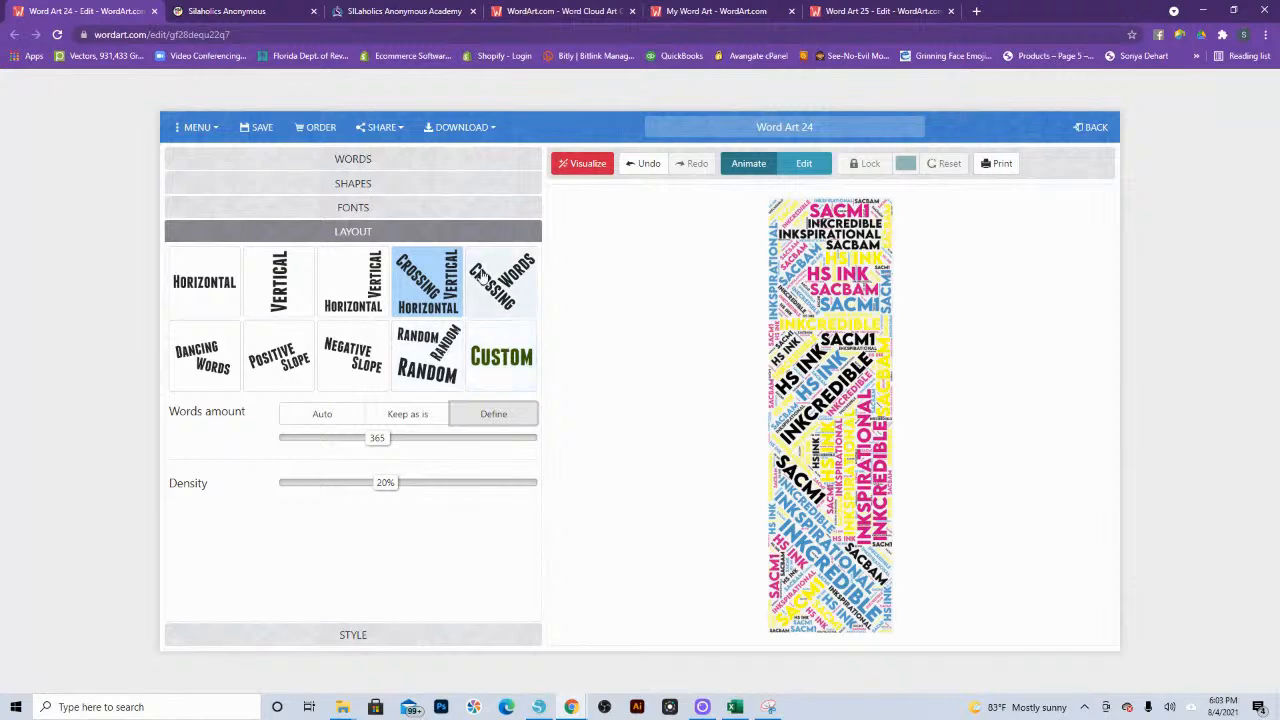
Step: Visualize the bookmark in the Crossing Words layout, reduce the defined words amount to 107, and visualize it again
{"action": "left_click", "coordinate": [500, 280]}
{"action": "left_click", "coordinate": [580, 165]}
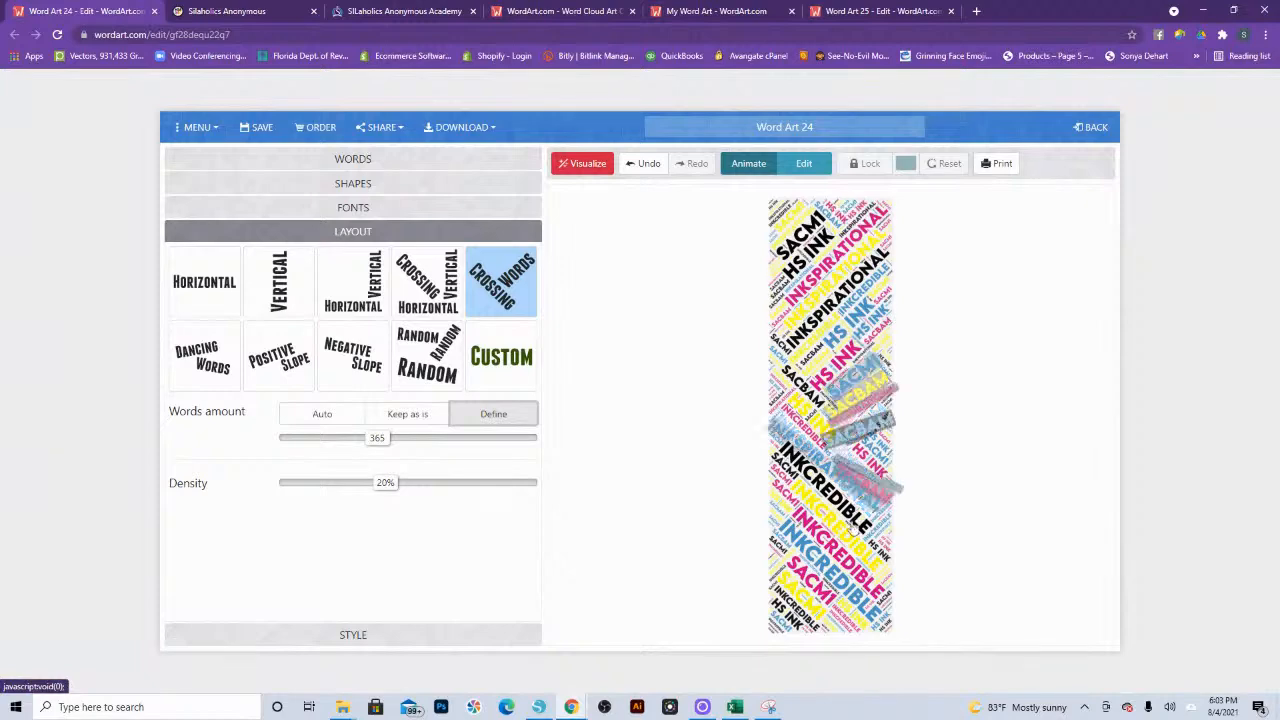
{"action": "left_click", "coordinate": [316, 441]}
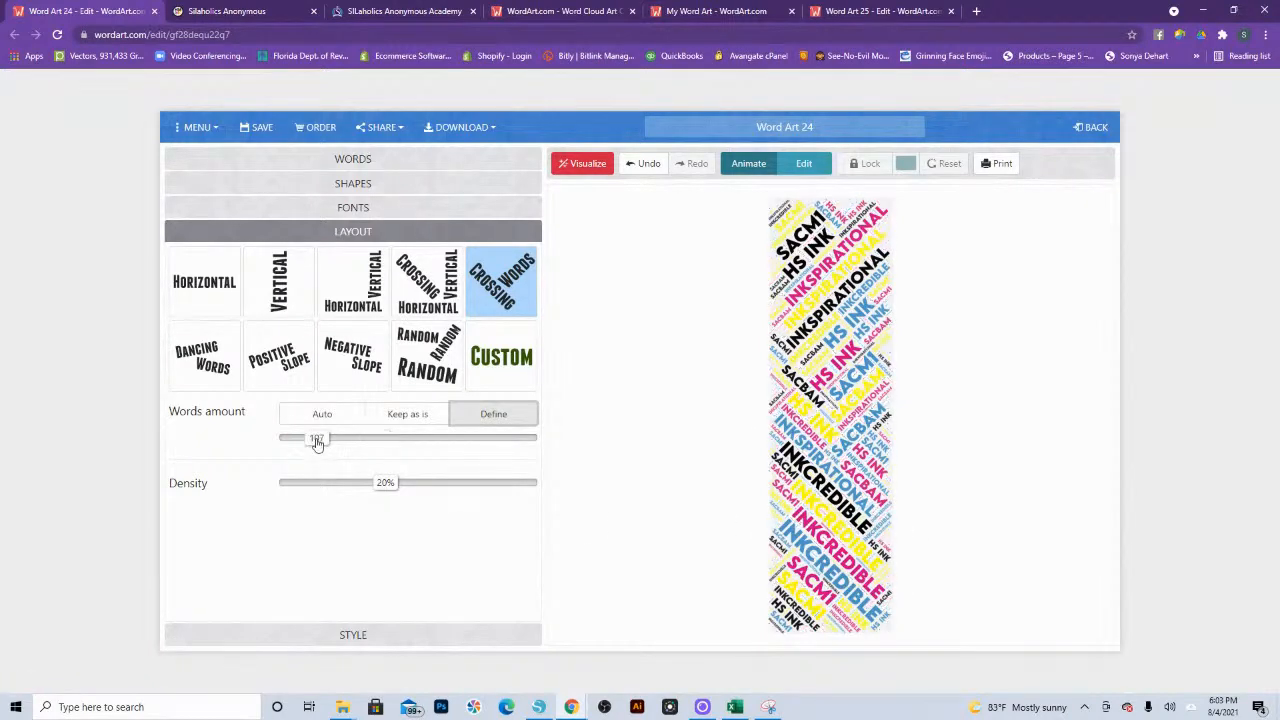
{"action": "left_click", "coordinate": [582, 163]}
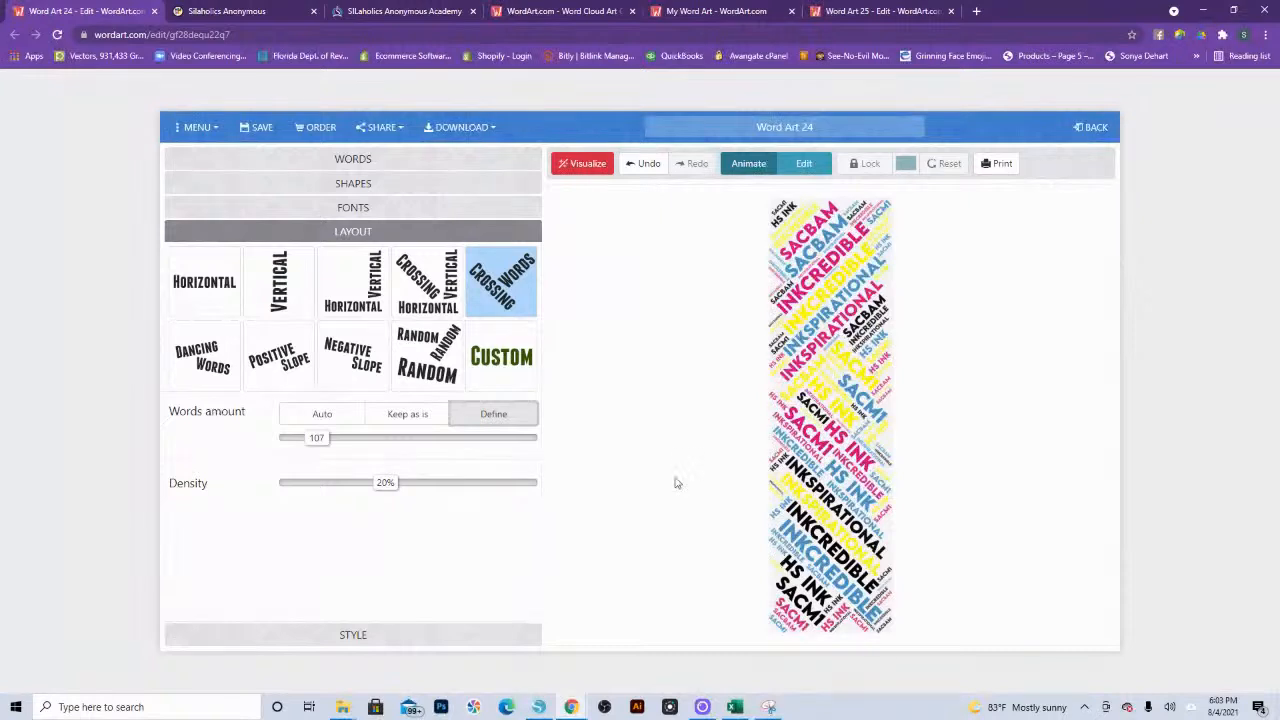
Step: Regenerate the Crossing Words bookmark four times to get a different arrangement of words and colors
{"action": "left_click", "coordinate": [804, 165]}
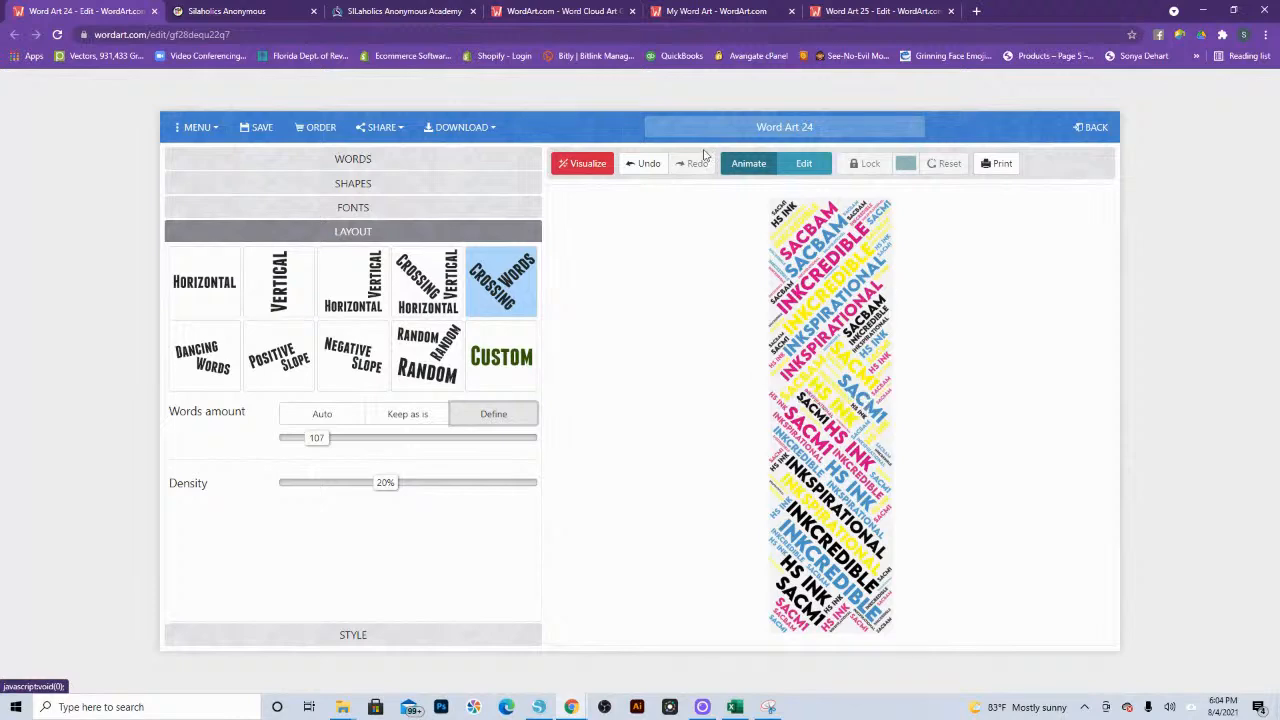
{"action": "left_click", "coordinate": [585, 168]}
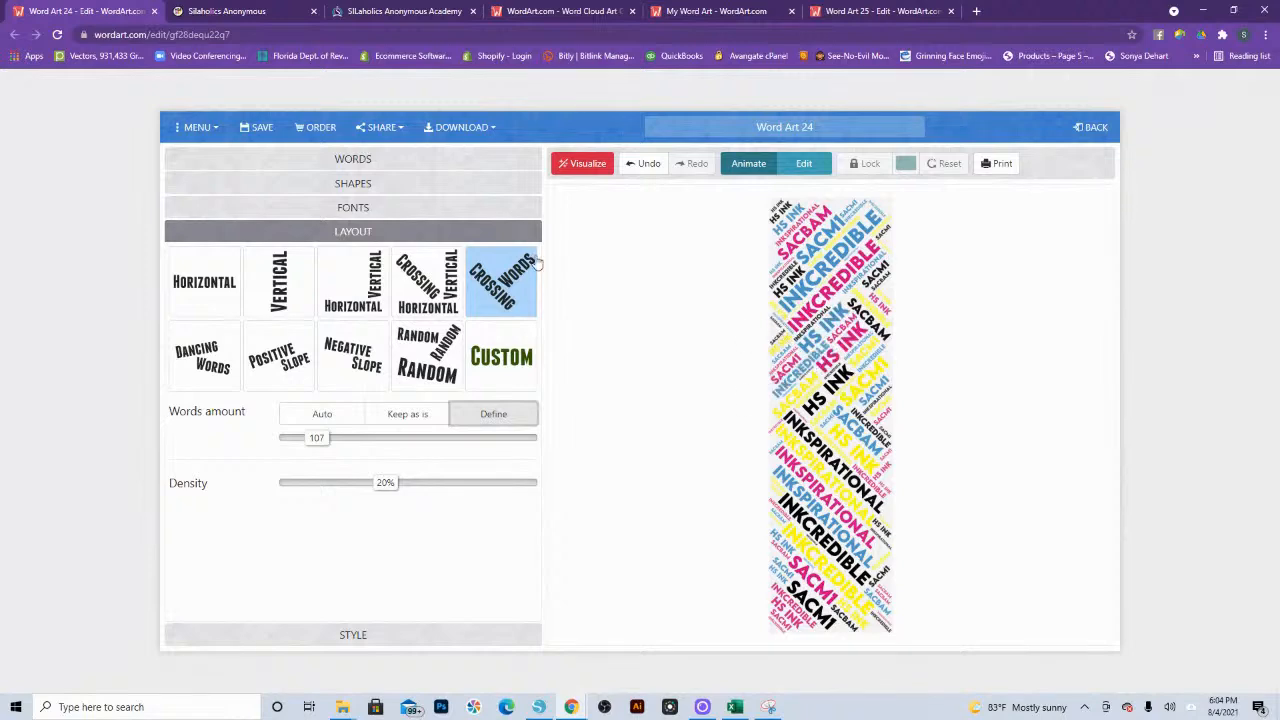
{"action": "left_click", "coordinate": [585, 165]}
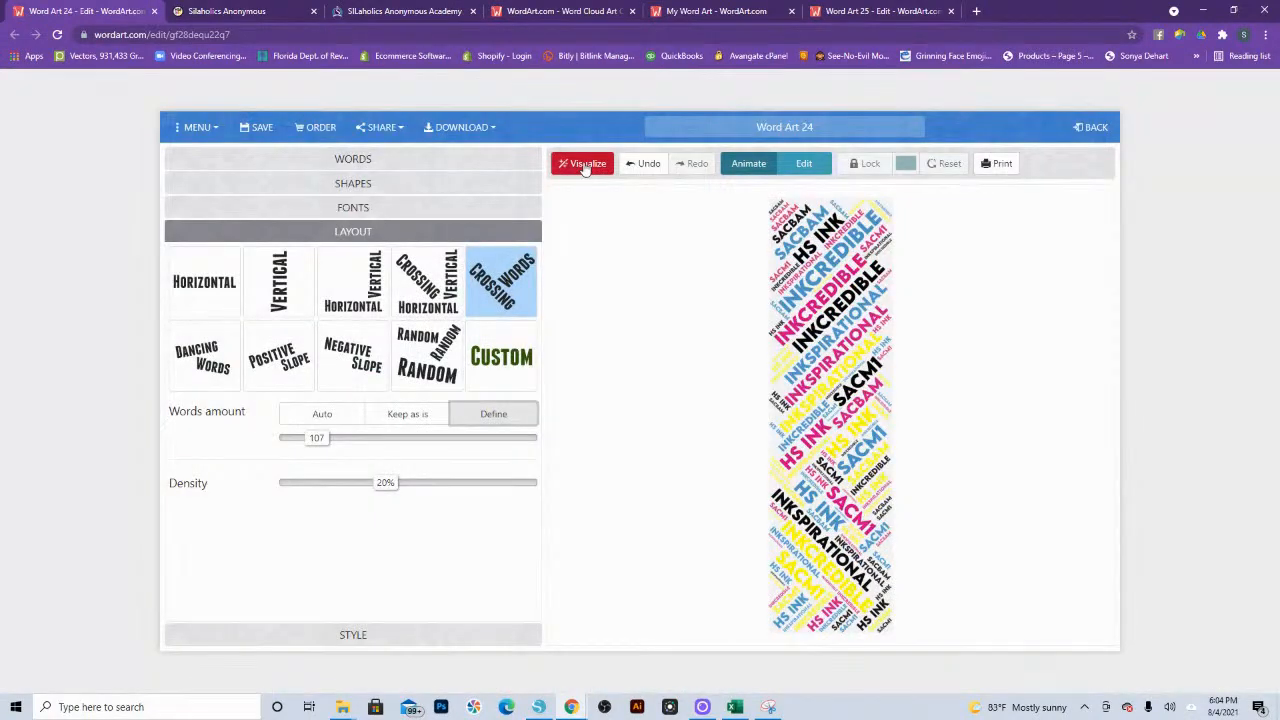
{"action": "left_click", "coordinate": [587, 166]}
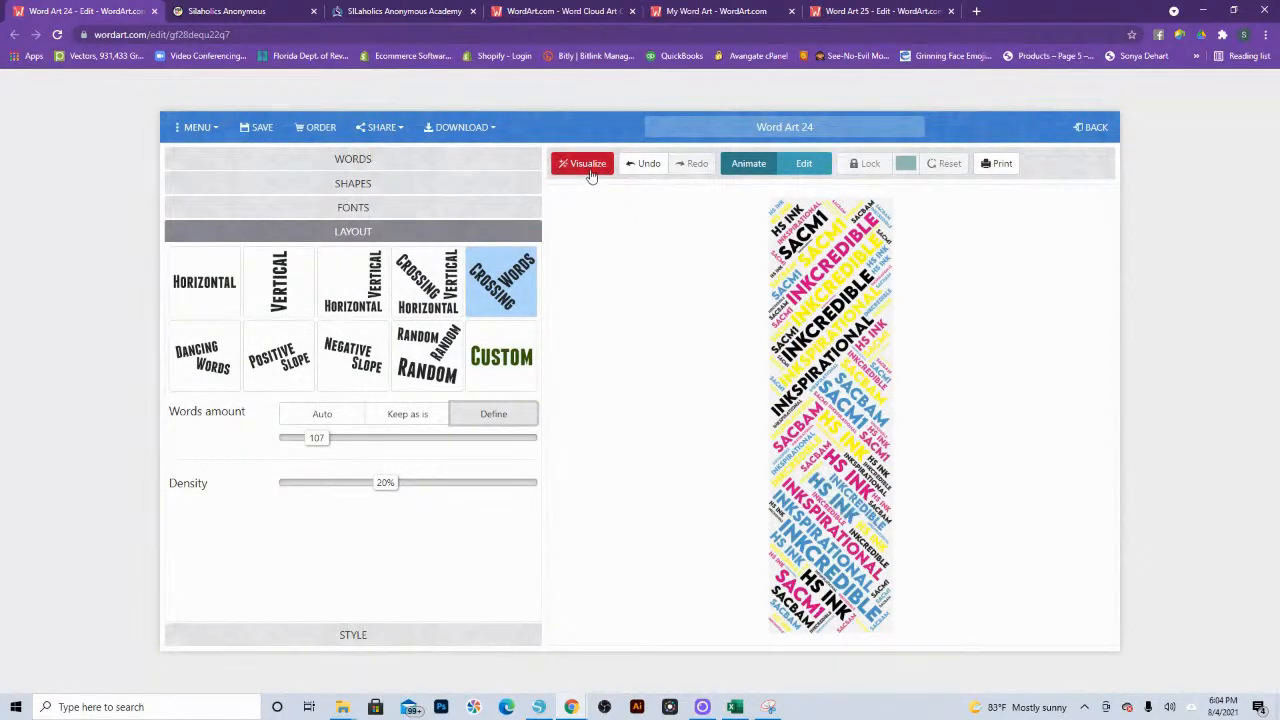
{"action": "left_click", "coordinate": [591, 170]}
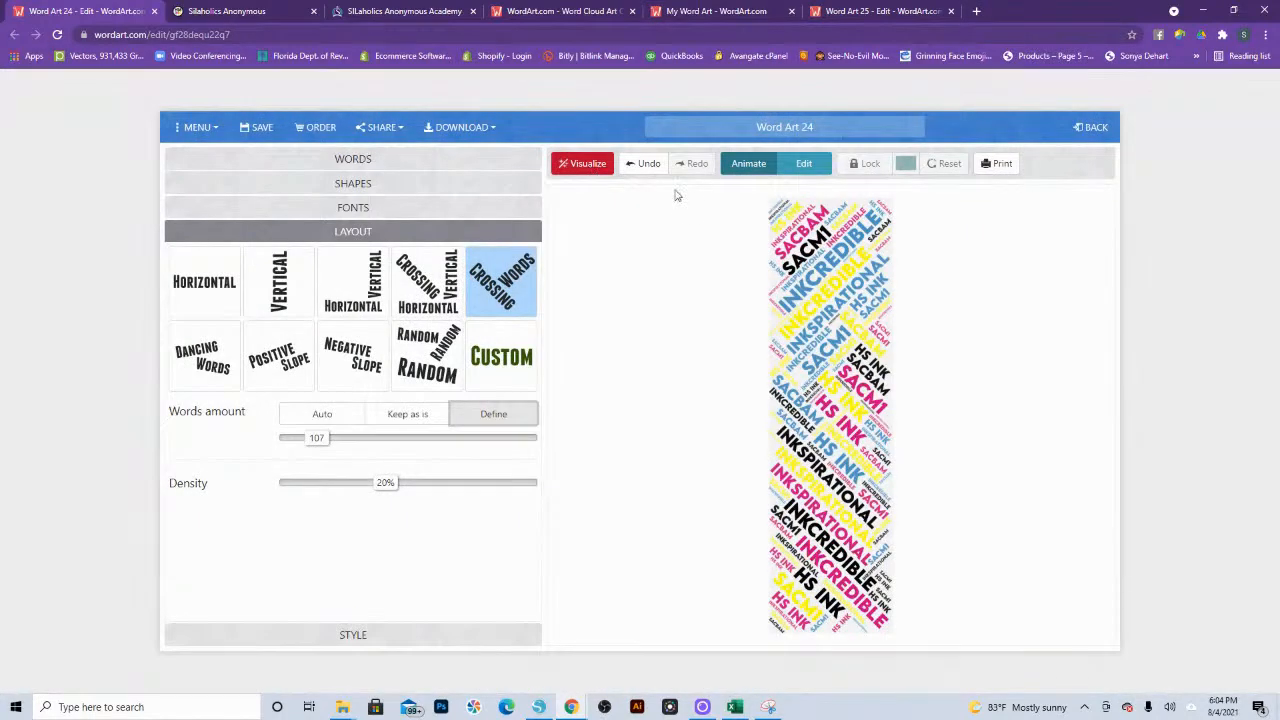
Step: Switch the artwork to edit mode and recolor the large blue "sacm1" near the bookmark's middle to black (#000000)
{"action": "left_click", "coordinate": [805, 165]}
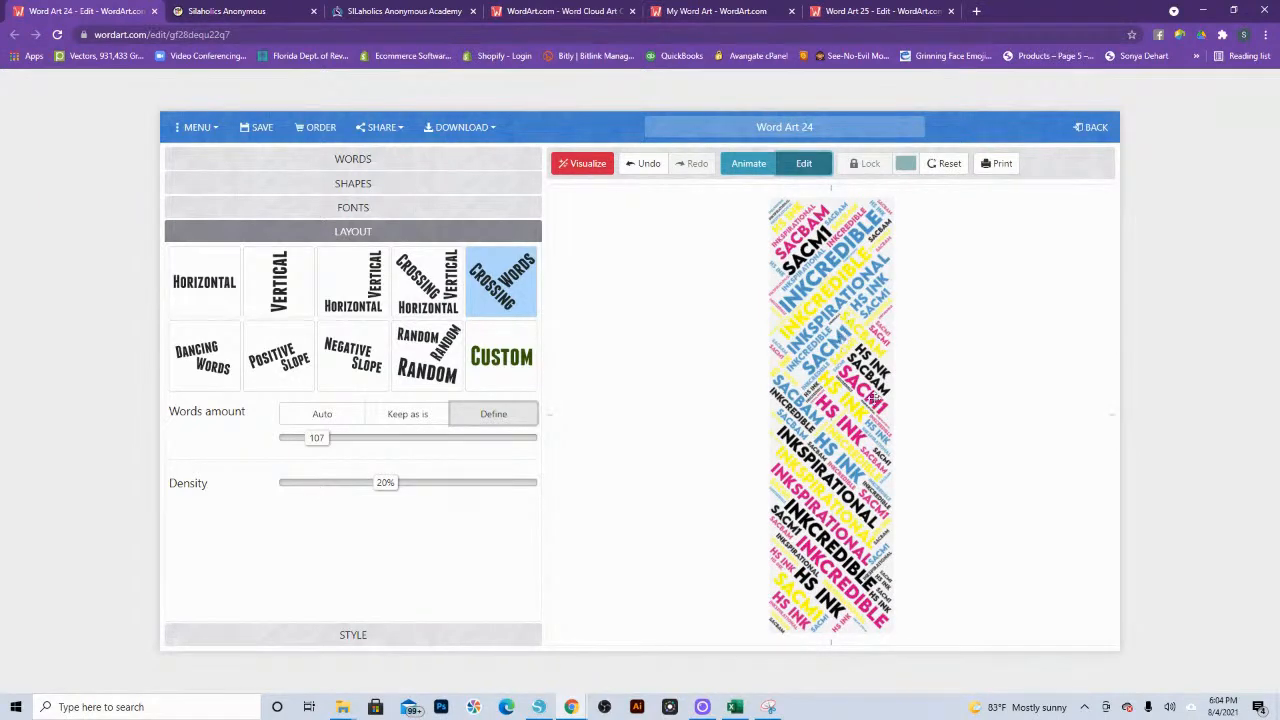
{"action": "left_click", "coordinate": [845, 335]}
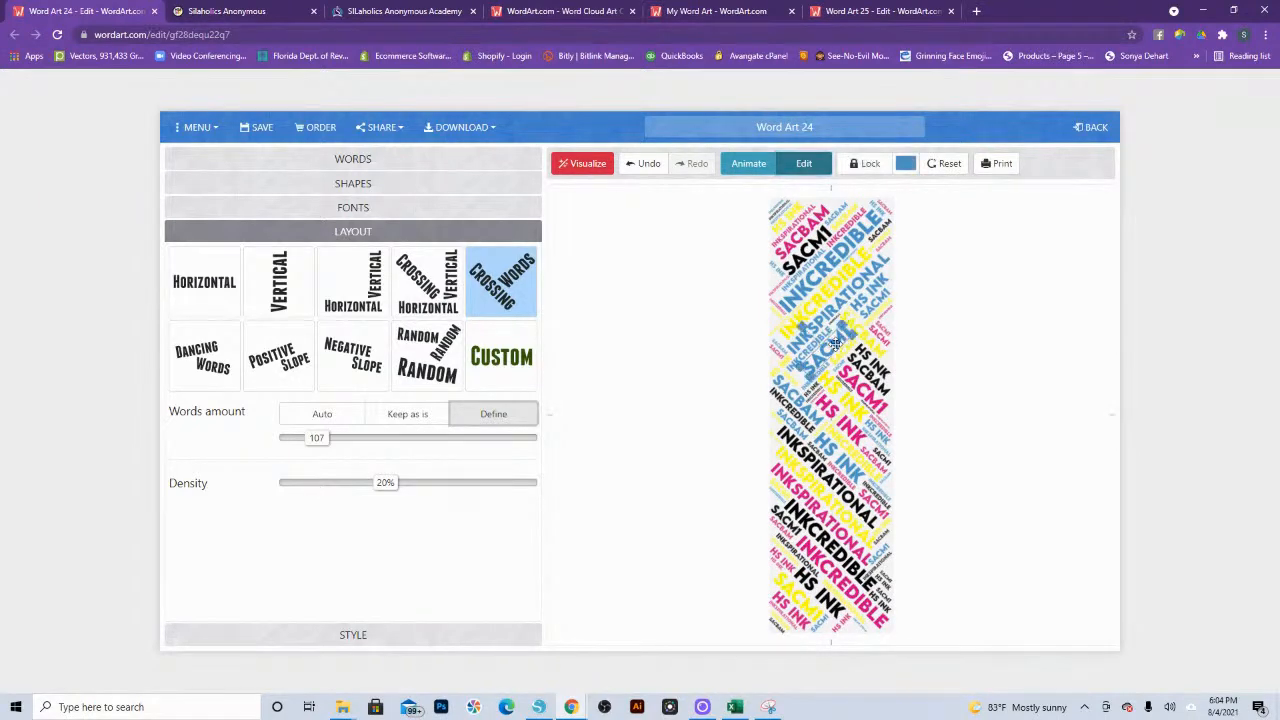
{"action": "left_click", "coordinate": [905, 163]}
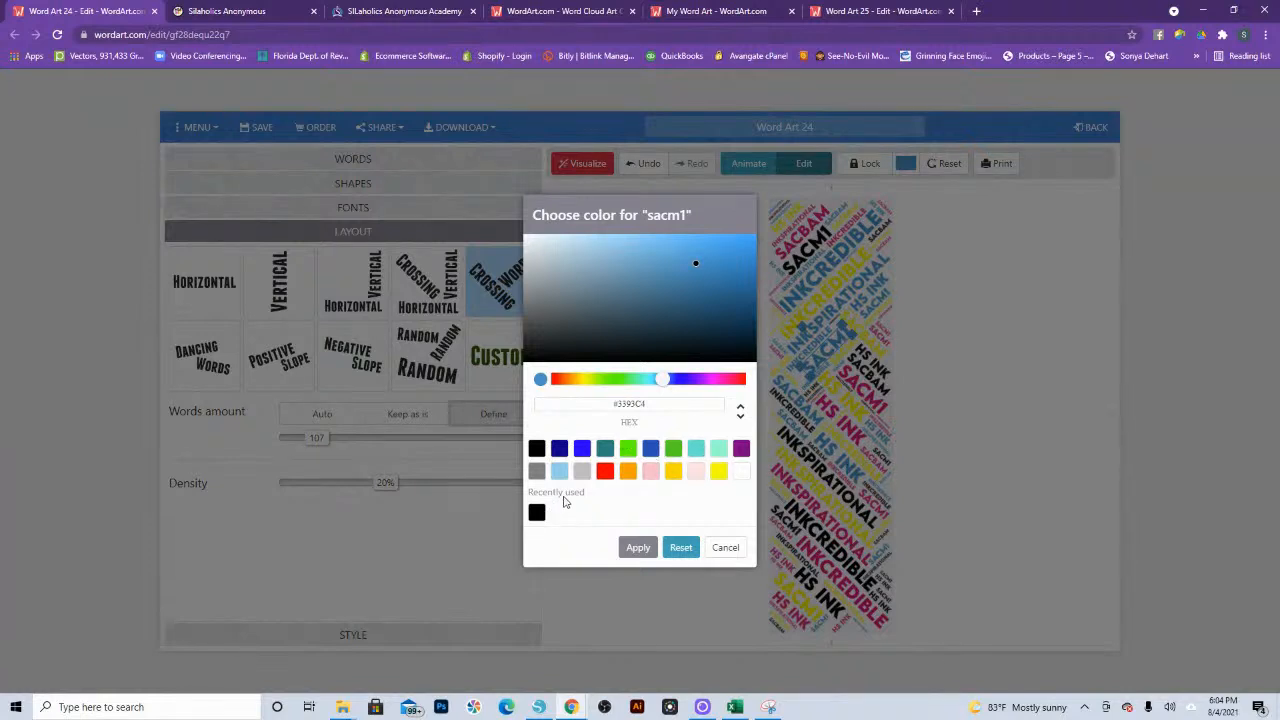
{"action": "left_click", "coordinate": [537, 516]}
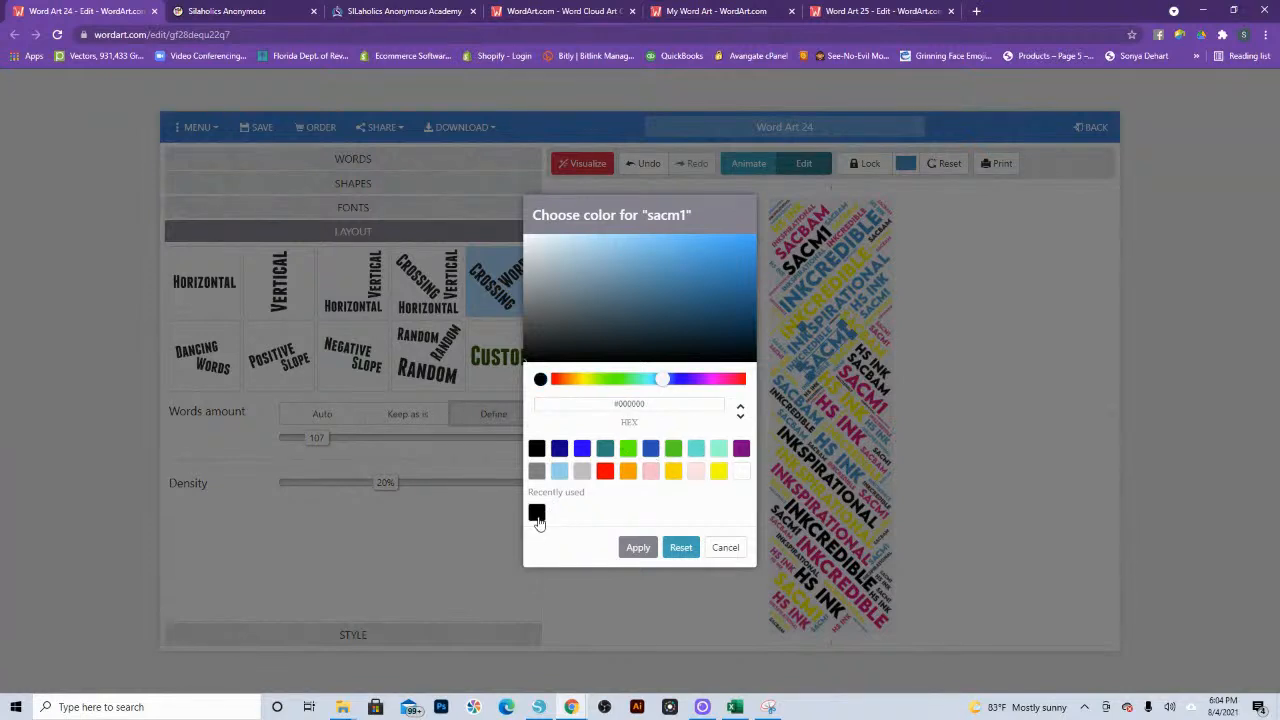
{"action": "left_click", "coordinate": [638, 548]}
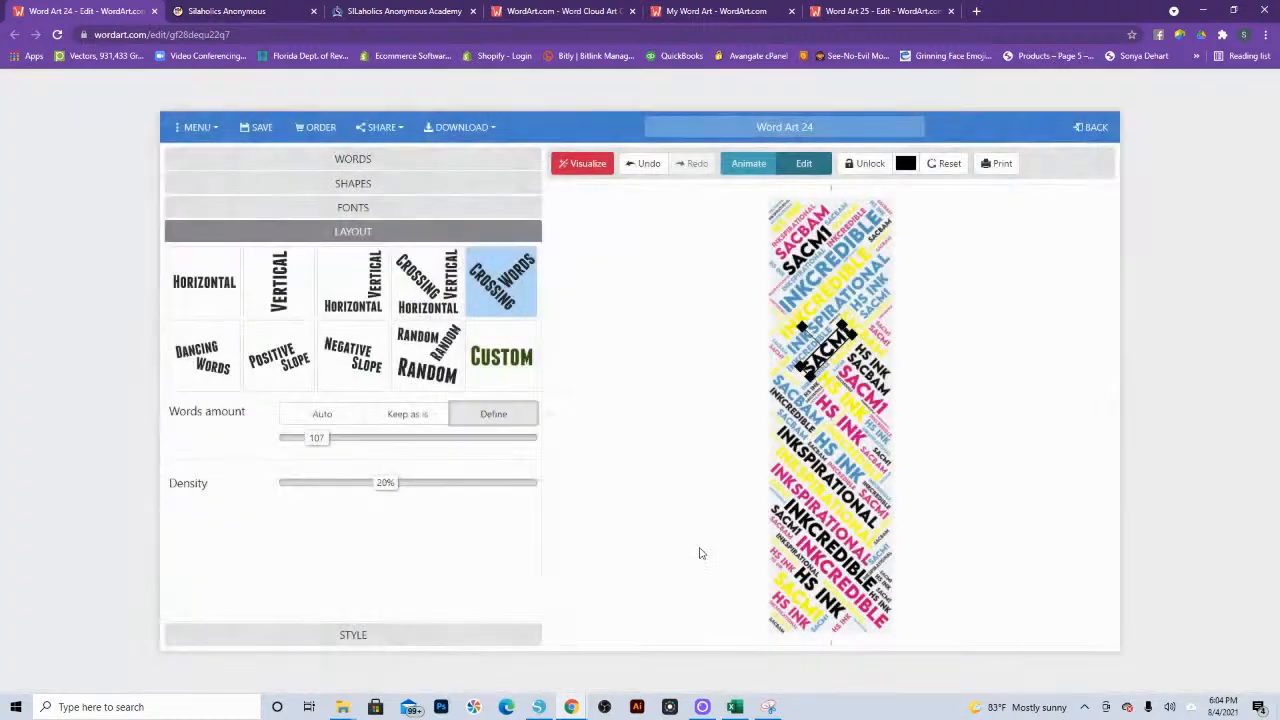
Step: Apply the pink color #E0267F to the large "sacbam" near the bookmark's upper end
{"action": "left_click", "coordinate": [802, 233]}
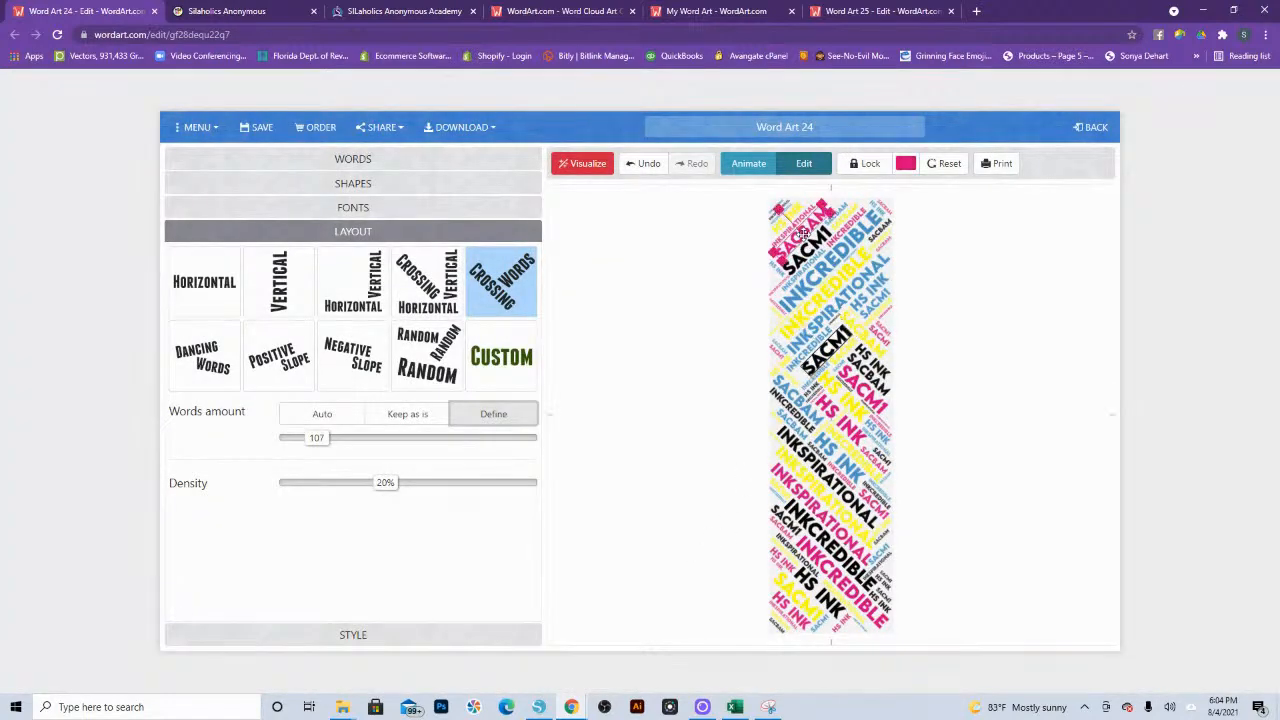
{"action": "left_click", "coordinate": [903, 164]}
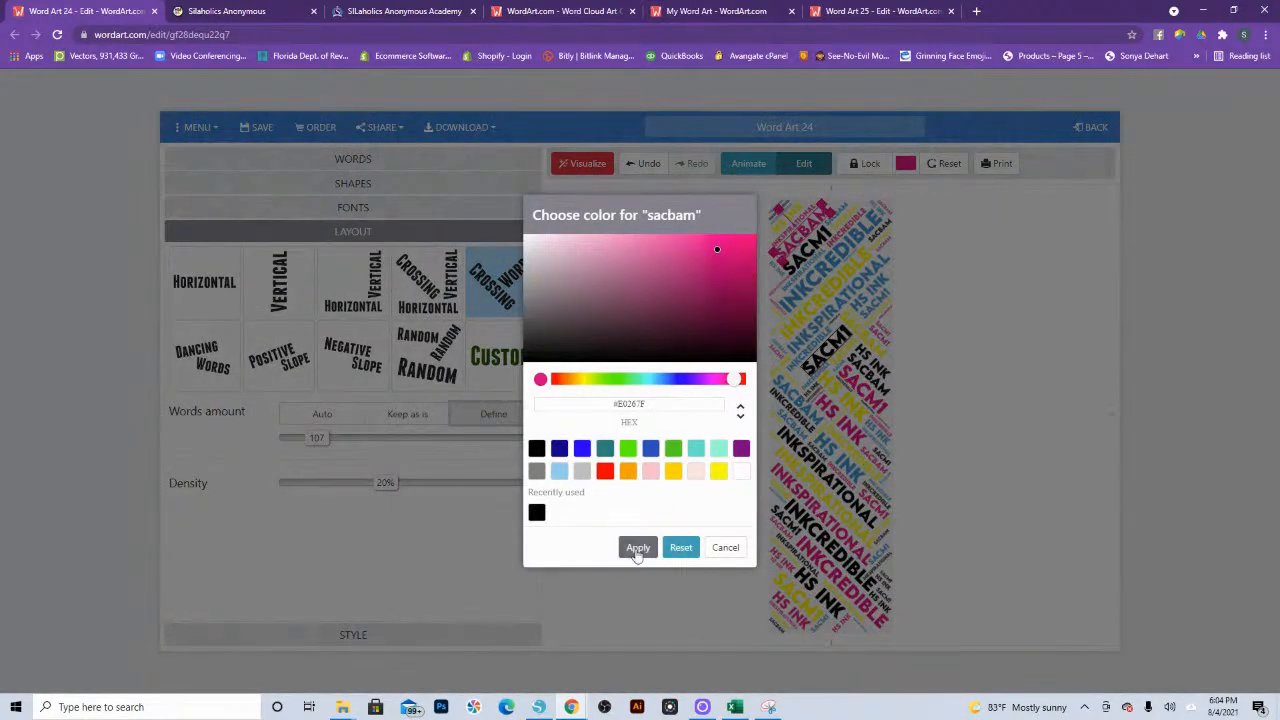
{"action": "left_click", "coordinate": [638, 546]}
Step: Apply the blue color #3393C4 to the large "INKcredible" near the bookmark's upper end
{"action": "left_click", "coordinate": [822, 277]}
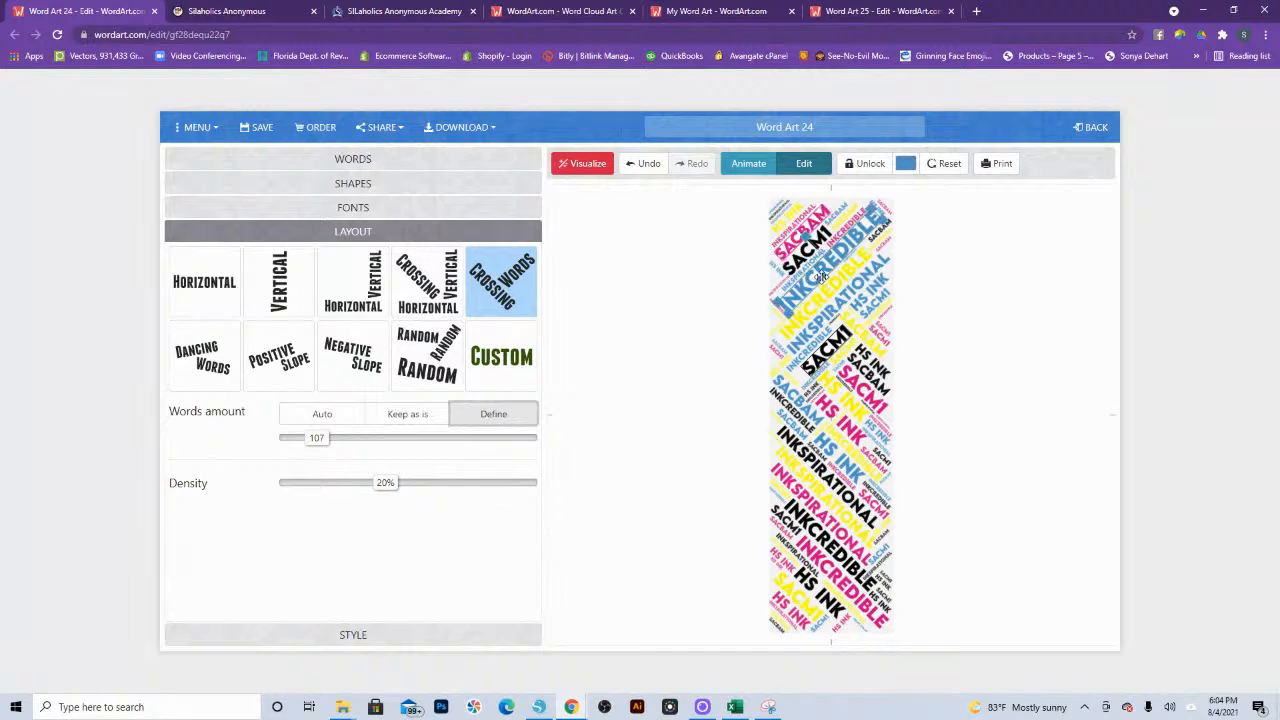
{"action": "left_click", "coordinate": [906, 164]}
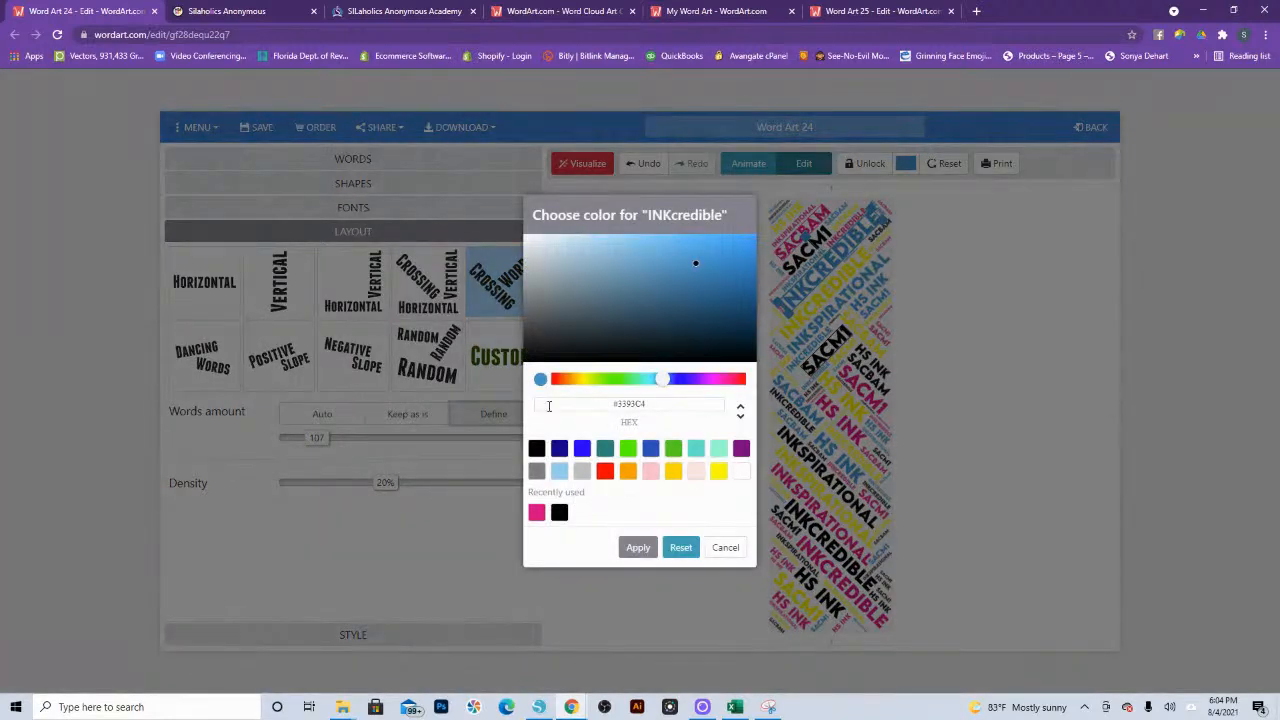
{"action": "left_click", "coordinate": [644, 547]}
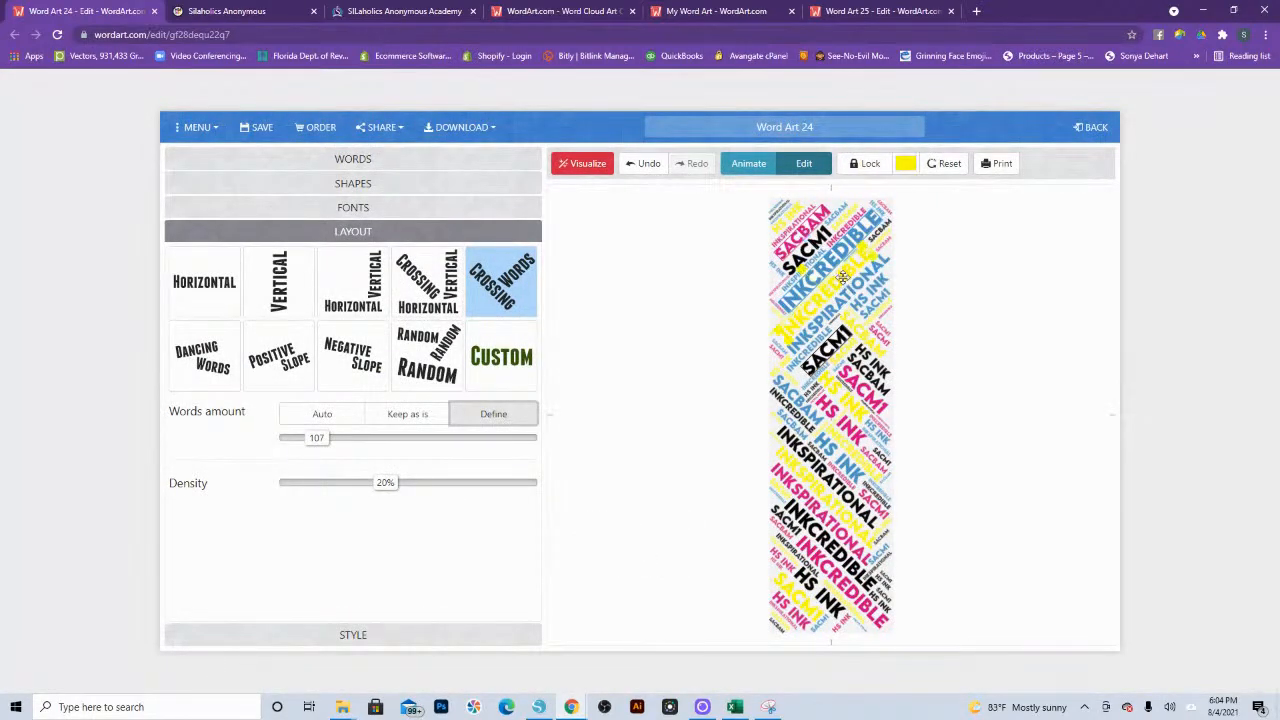
Step: Recolor the large yellow "INKcredible" just below the blue one with the recently used pink
{"action": "left_click", "coordinate": [905, 164]}
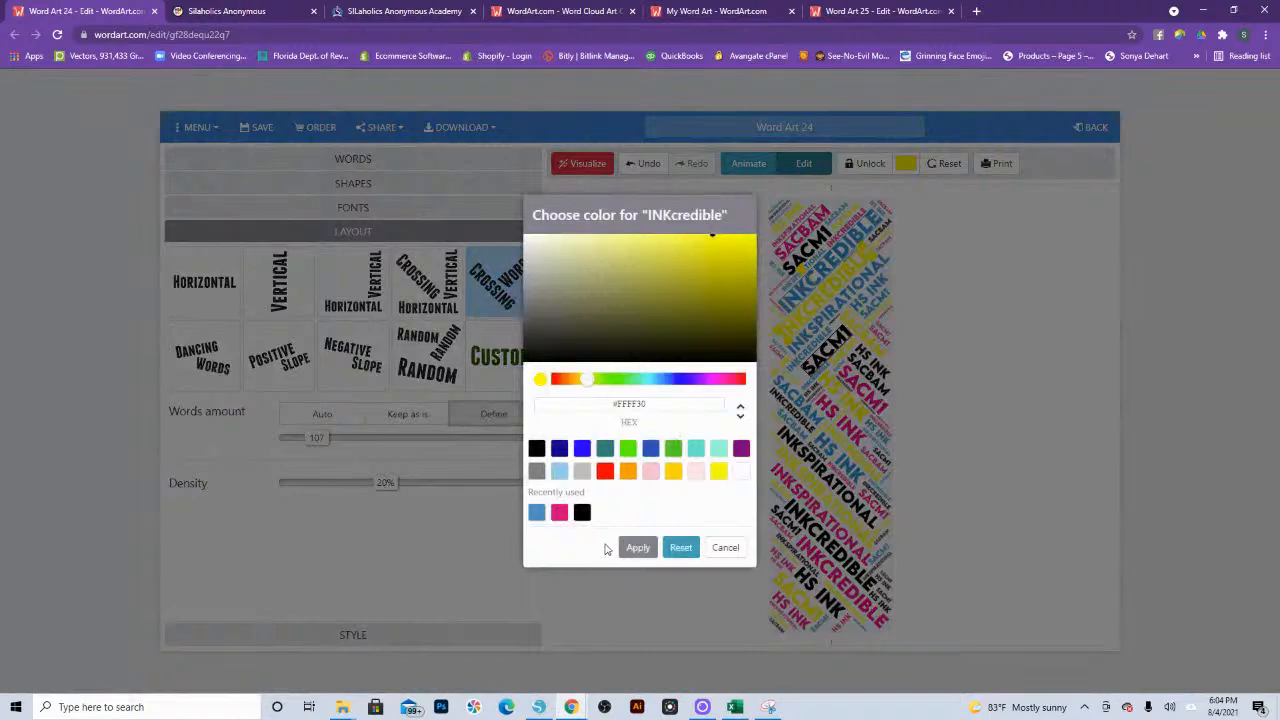
{"action": "left_click", "coordinate": [638, 547]}
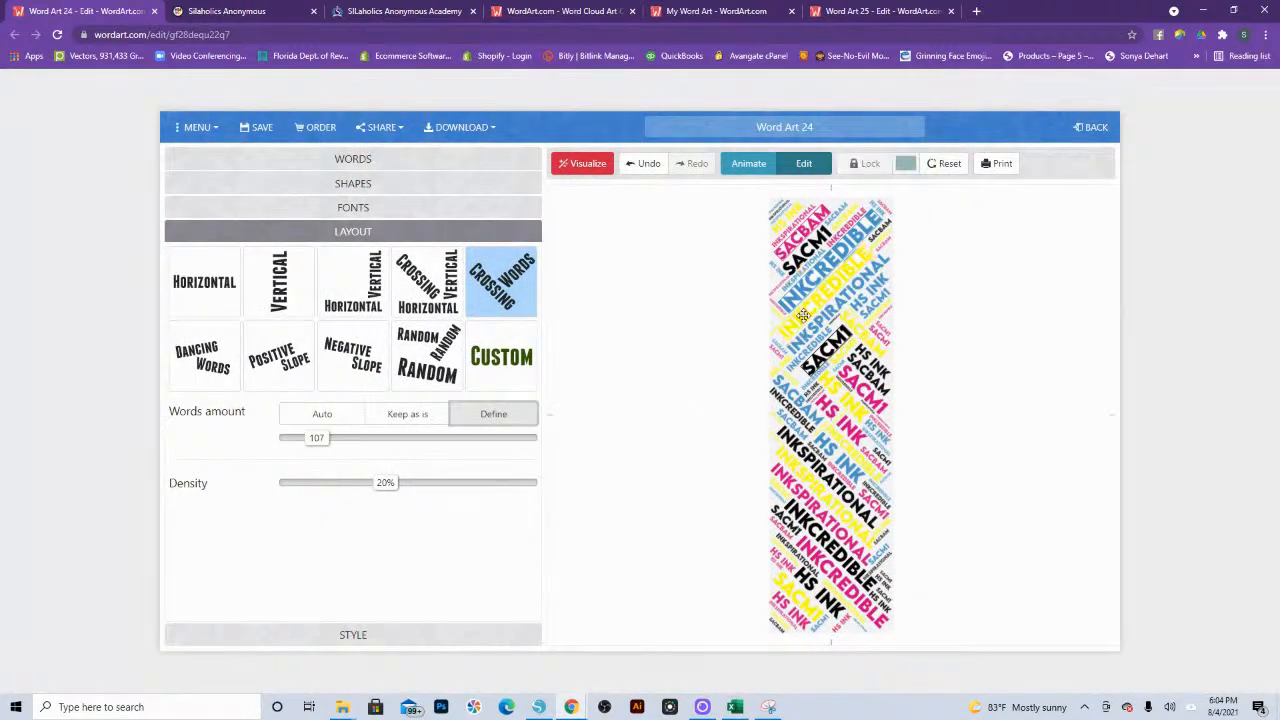
{"action": "left_click", "coordinate": [803, 316]}
{"action": "left_click", "coordinate": [905, 164]}
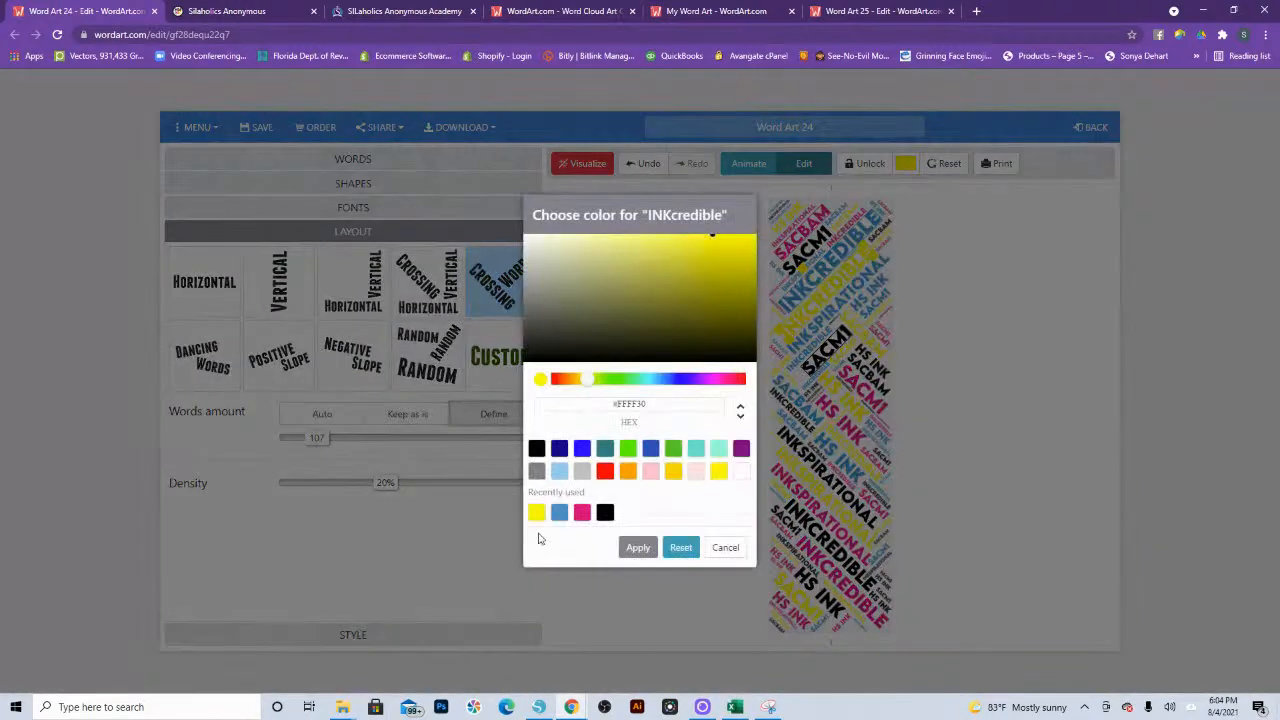
{"action": "left_click", "coordinate": [582, 512]}
{"action": "left_click", "coordinate": [646, 552]}
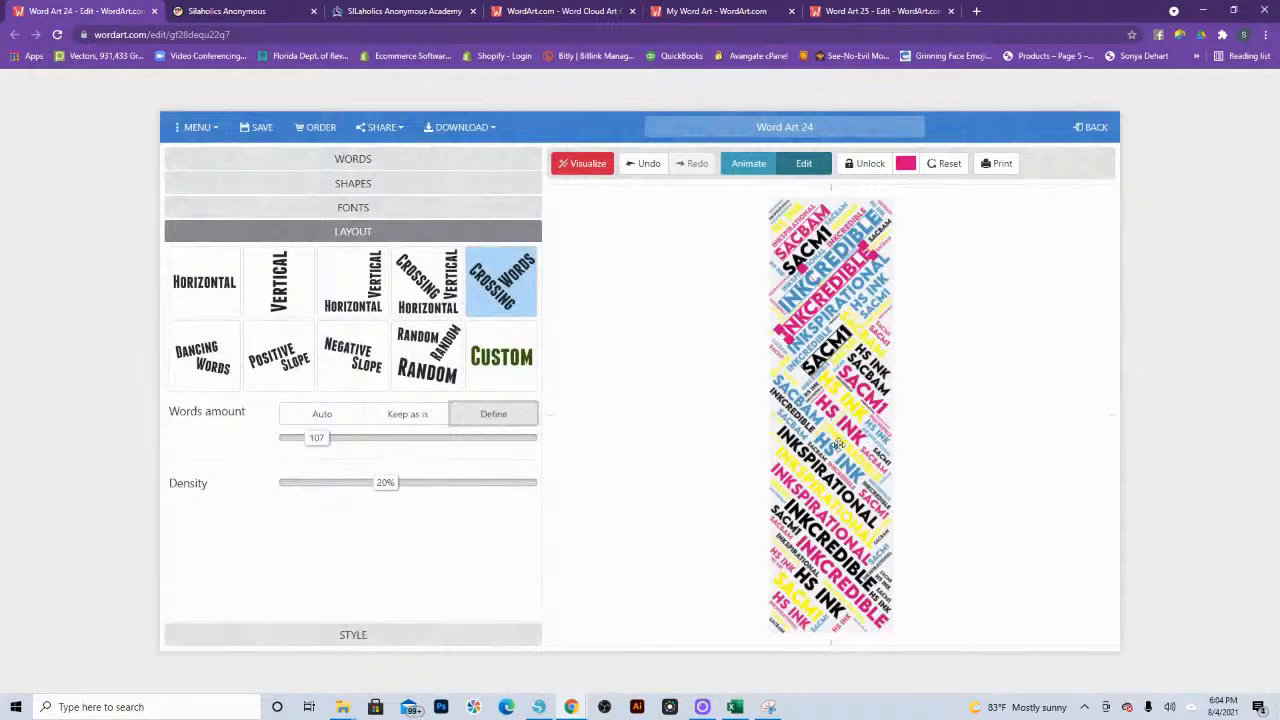
Step: Recolor the small blue "inkspirational" between the black "sacm1" and the large blue "INKcredible" yellow
{"action": "left_click", "coordinate": [818, 262]}
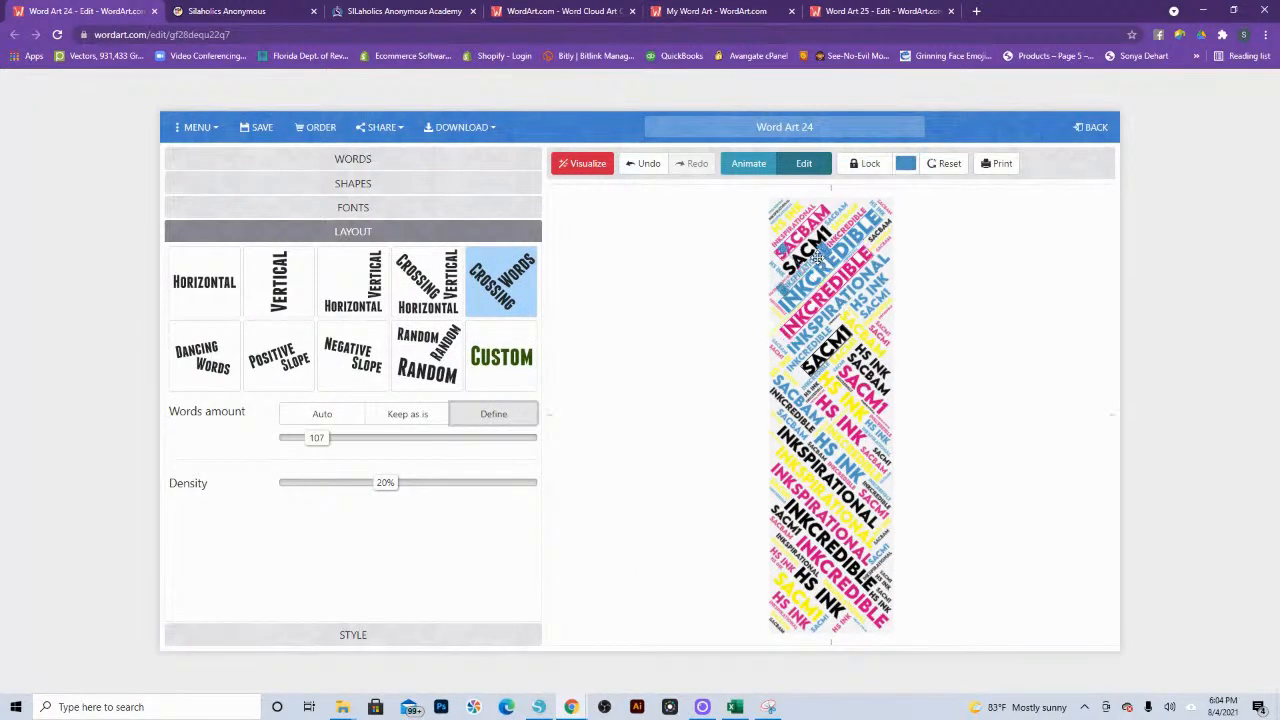
{"action": "left_click", "coordinate": [904, 165]}
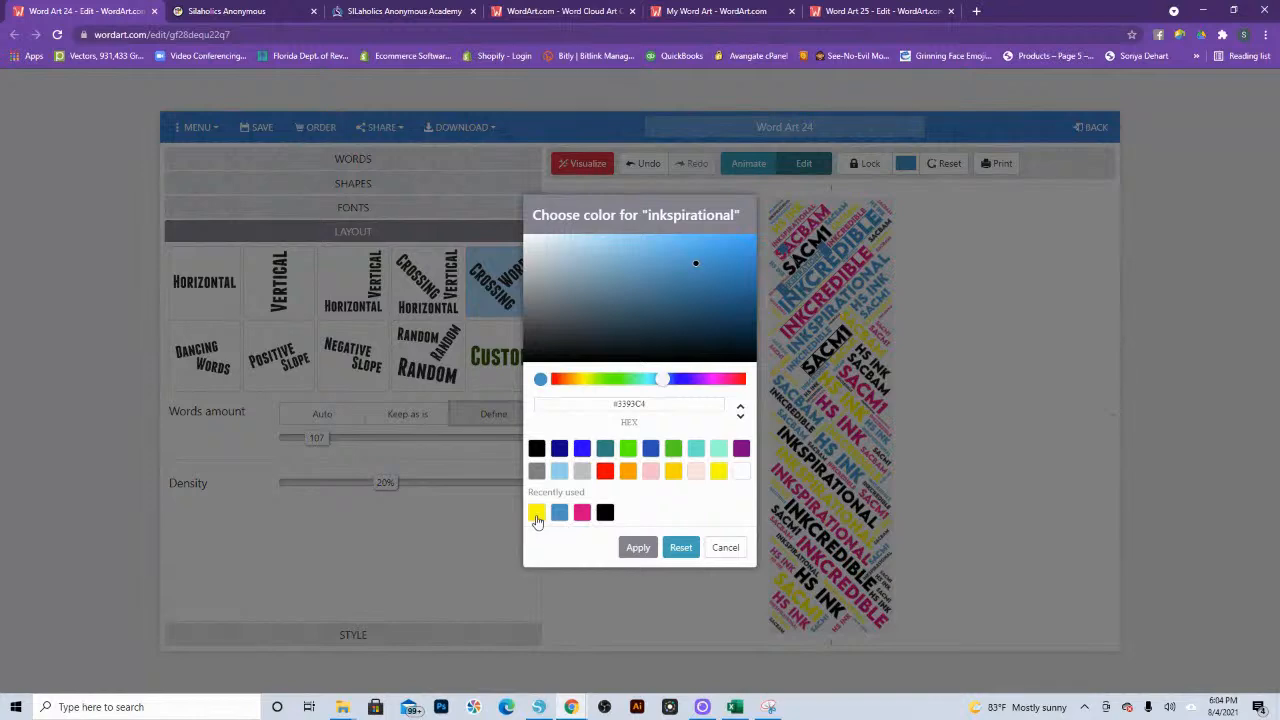
{"action": "left_click", "coordinate": [537, 512]}
{"action": "left_click", "coordinate": [640, 548]}
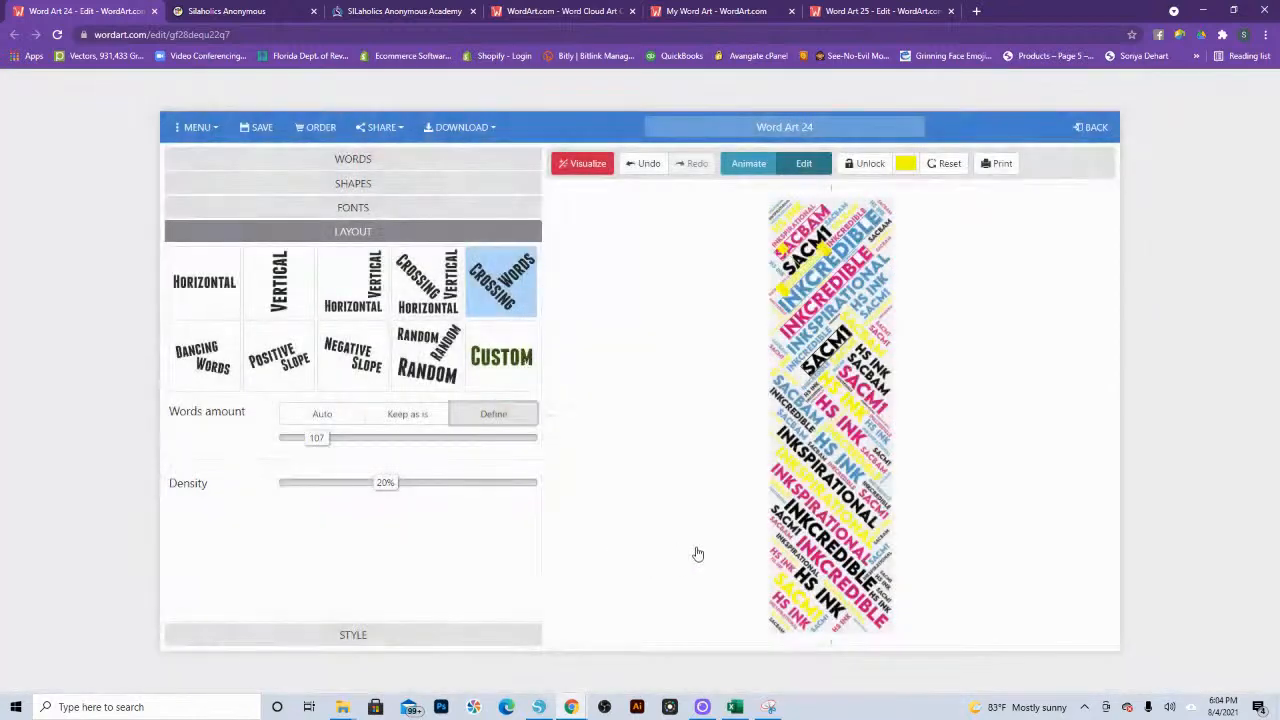
Step: Recolor the blue "hs ink" beside the large blue "inkspirational" to black (#000000)
{"action": "left_click", "coordinate": [855, 306]}
{"action": "left_click", "coordinate": [905, 164]}
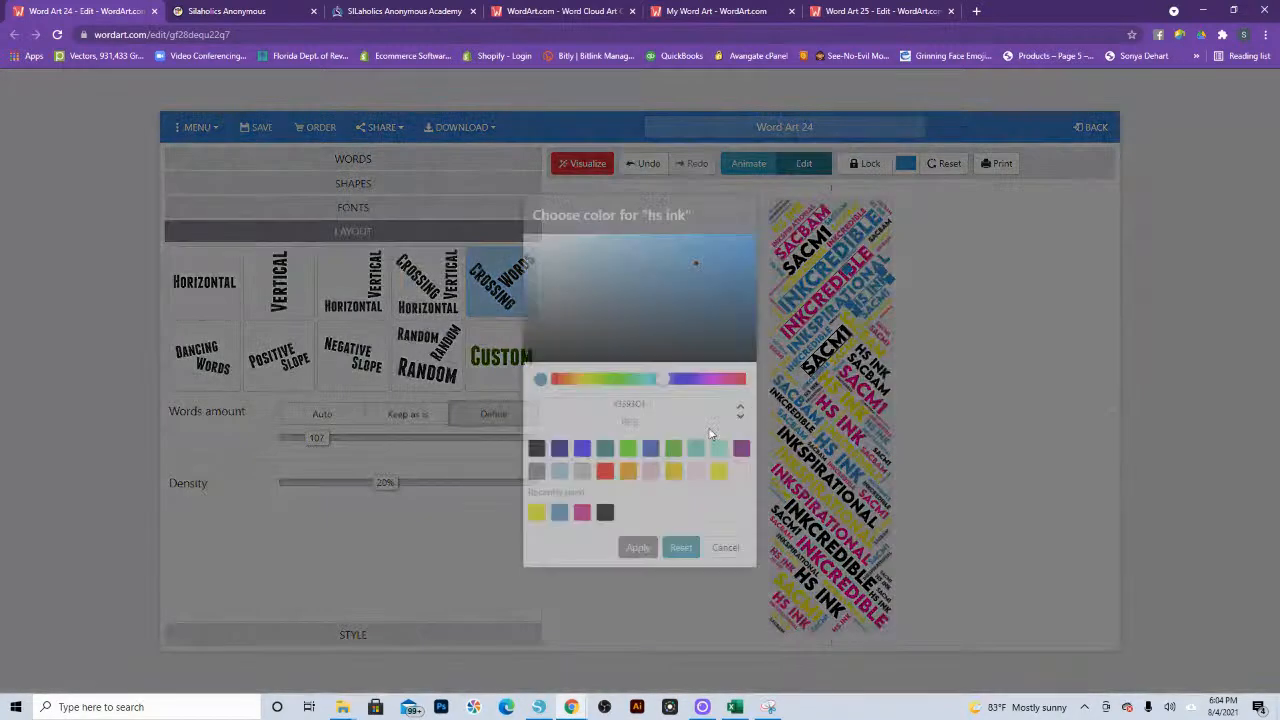
{"action": "left_click", "coordinate": [604, 513]}
{"action": "left_click", "coordinate": [638, 548]}
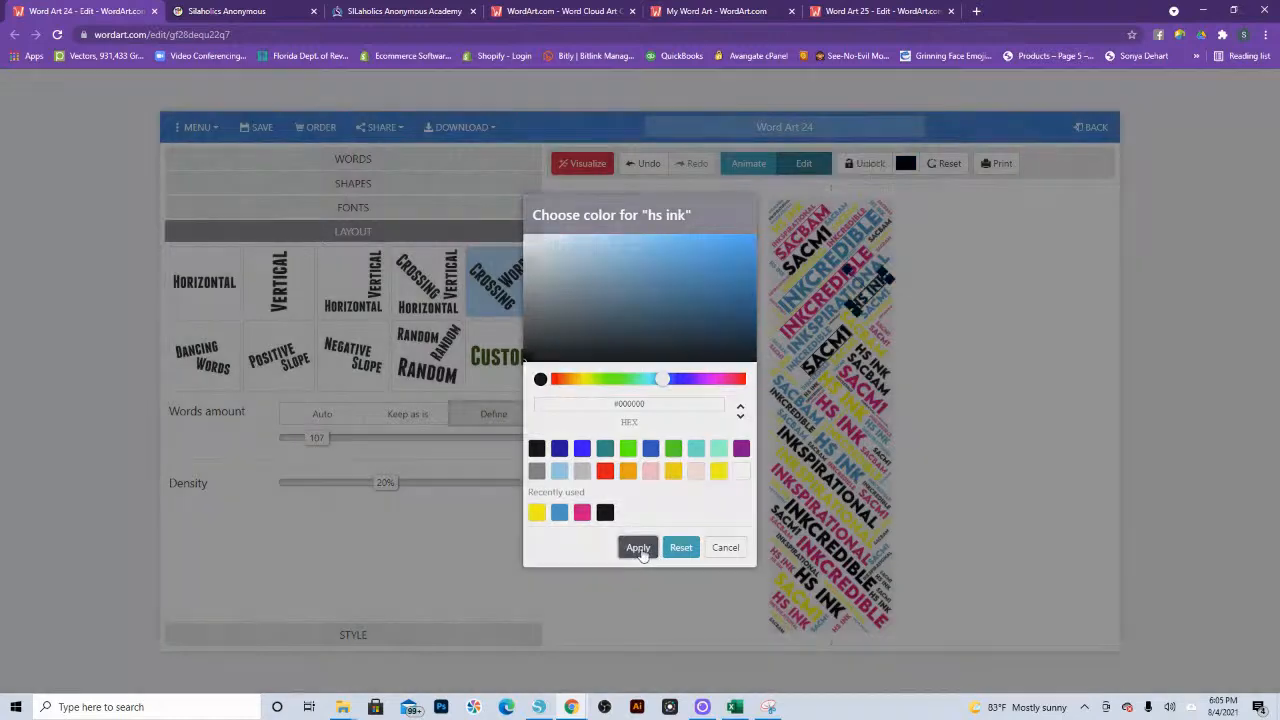
Step: Recolor the yellow "sacbam" beside the middle black "sacm1" with the recently used pink
{"action": "left_click", "coordinate": [862, 332]}
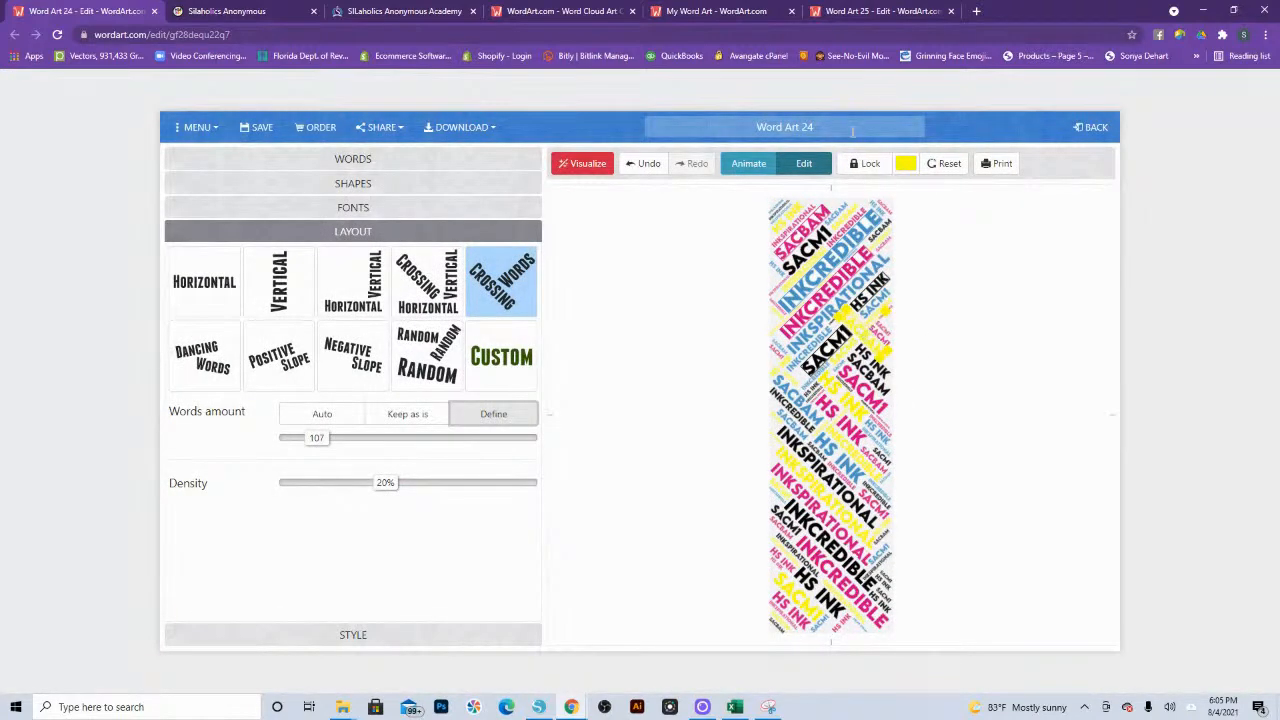
{"action": "left_click", "coordinate": [905, 164]}
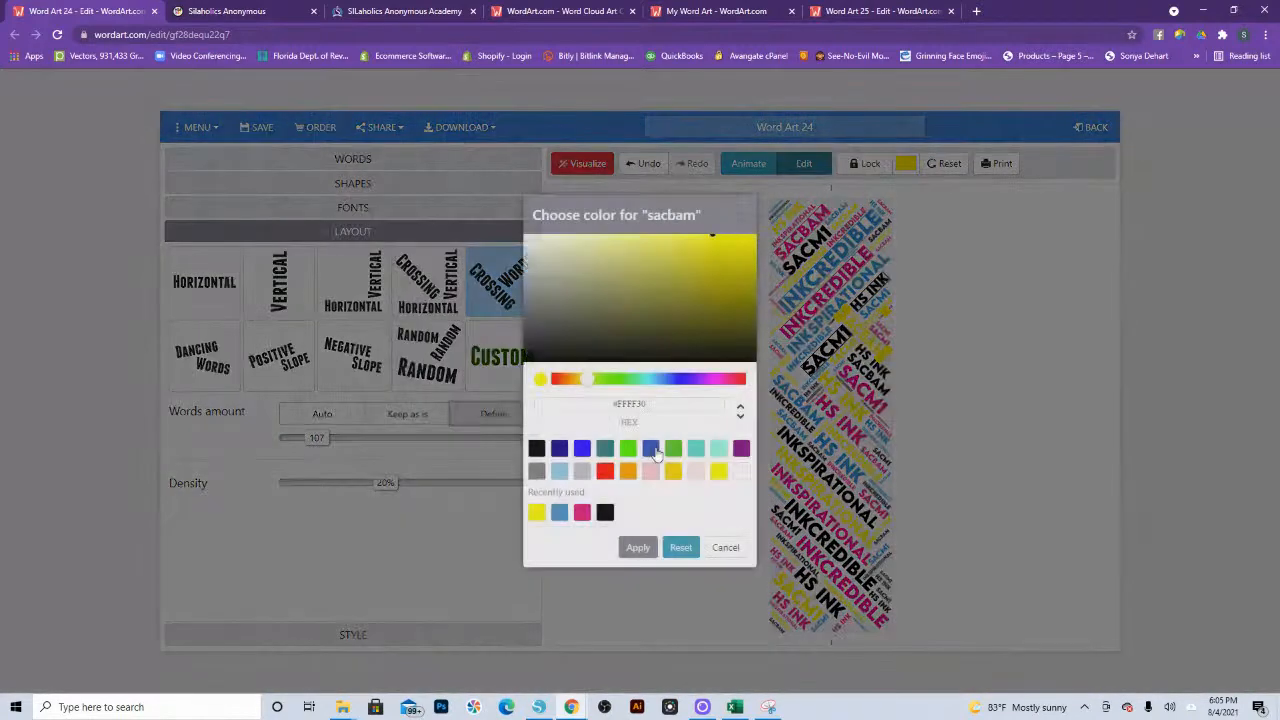
{"action": "left_click", "coordinate": [582, 514]}
{"action": "left_click", "coordinate": [640, 554]}
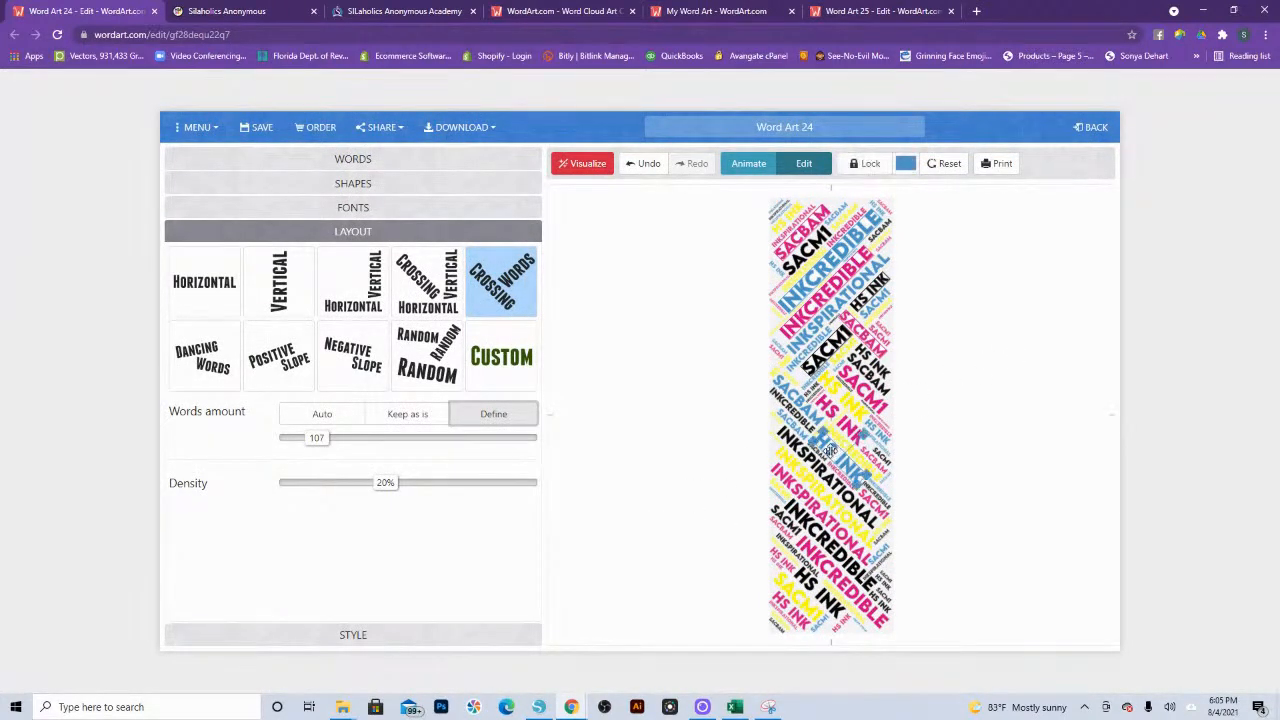
Step: Enlarge the blue "hs ink" across the bookmark's full width below its middle and visualize the other words around it while locked
{"action": "scroll", "coordinate": [860, 485], "scroll_direction": "up", "scroll_amount": 5}
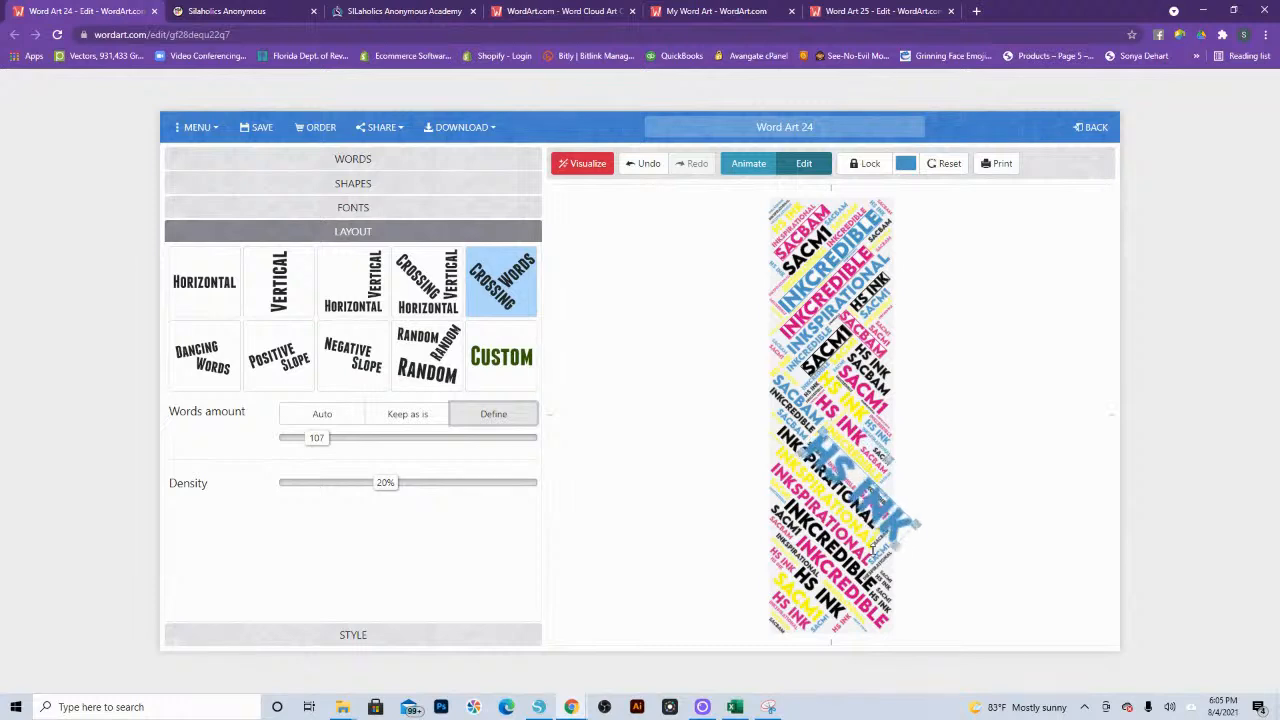
{"action": "left_click_drag", "start_coordinate": [856, 496], "coordinate": [847, 486]}
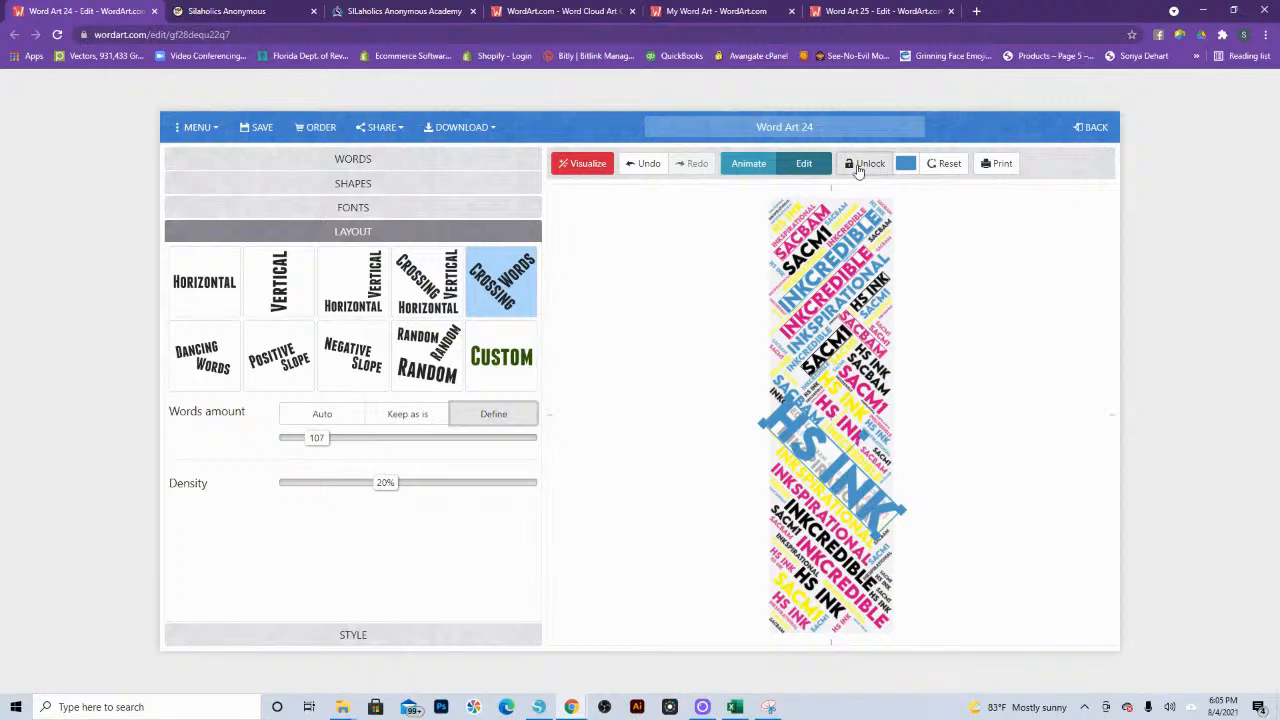
{"action": "left_click", "coordinate": [862, 164]}
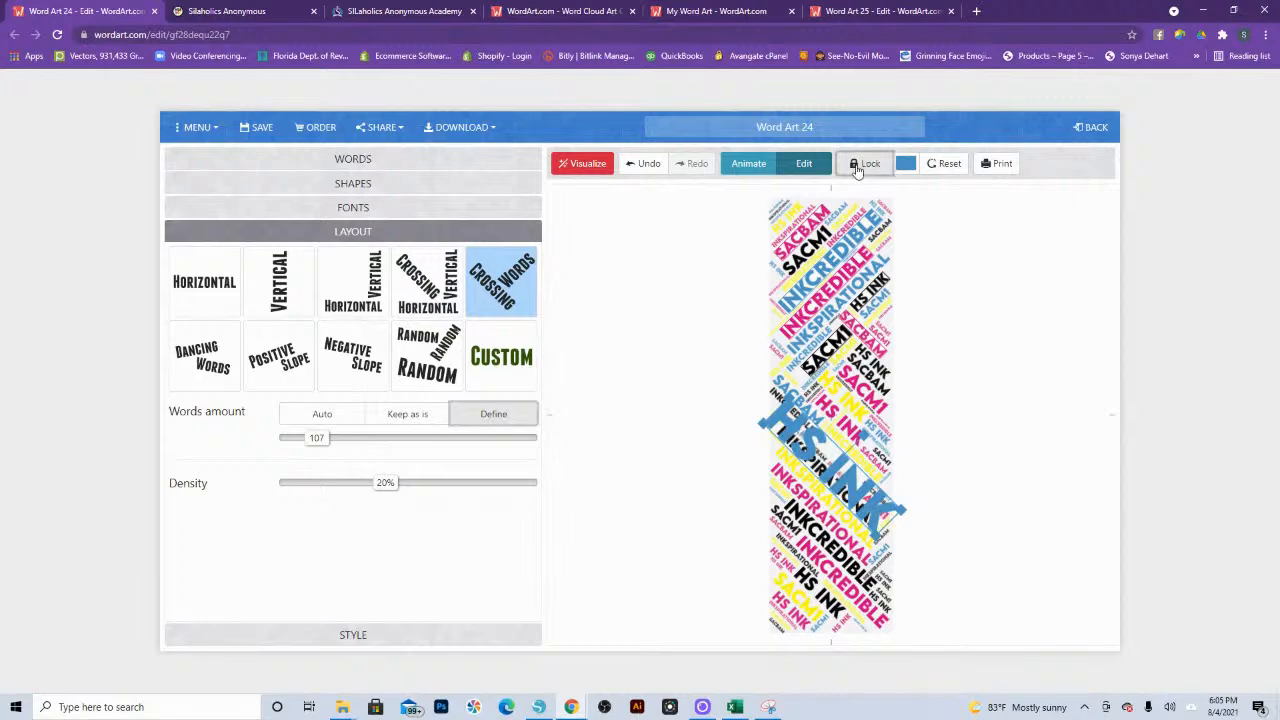
{"action": "left_click", "coordinate": [590, 165]}
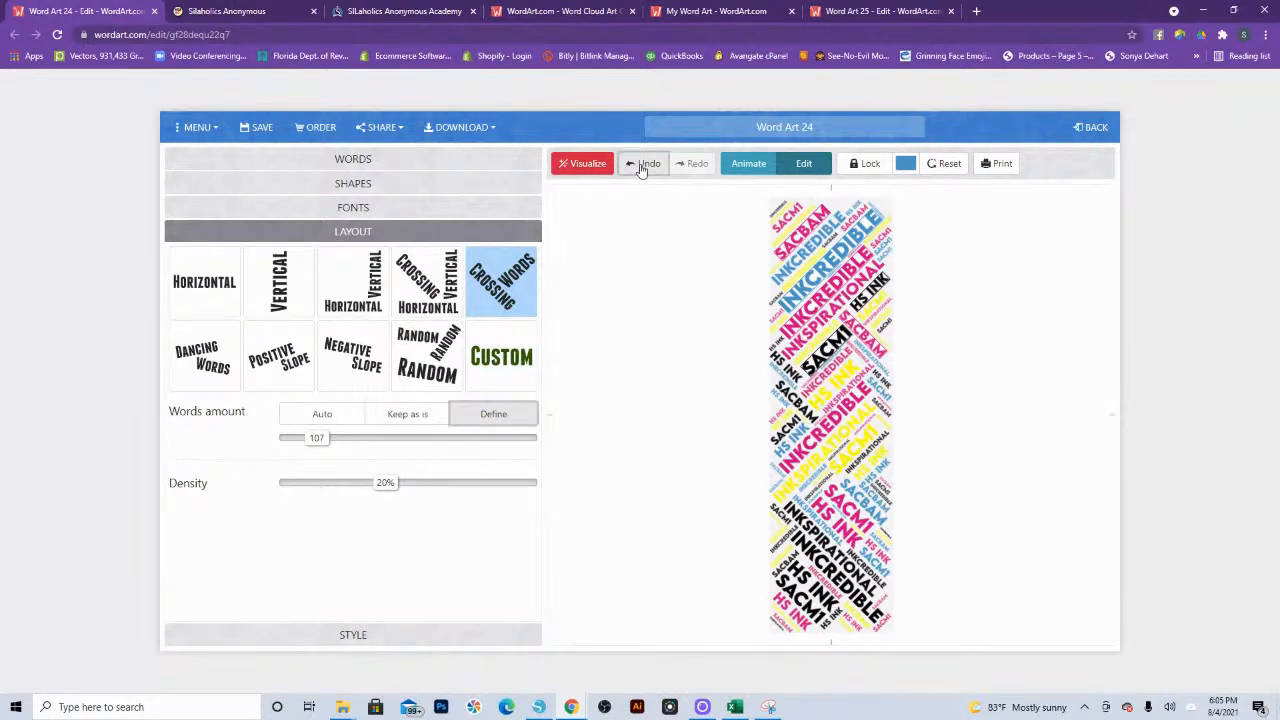
{"action": "left_click", "coordinate": [588, 164]}
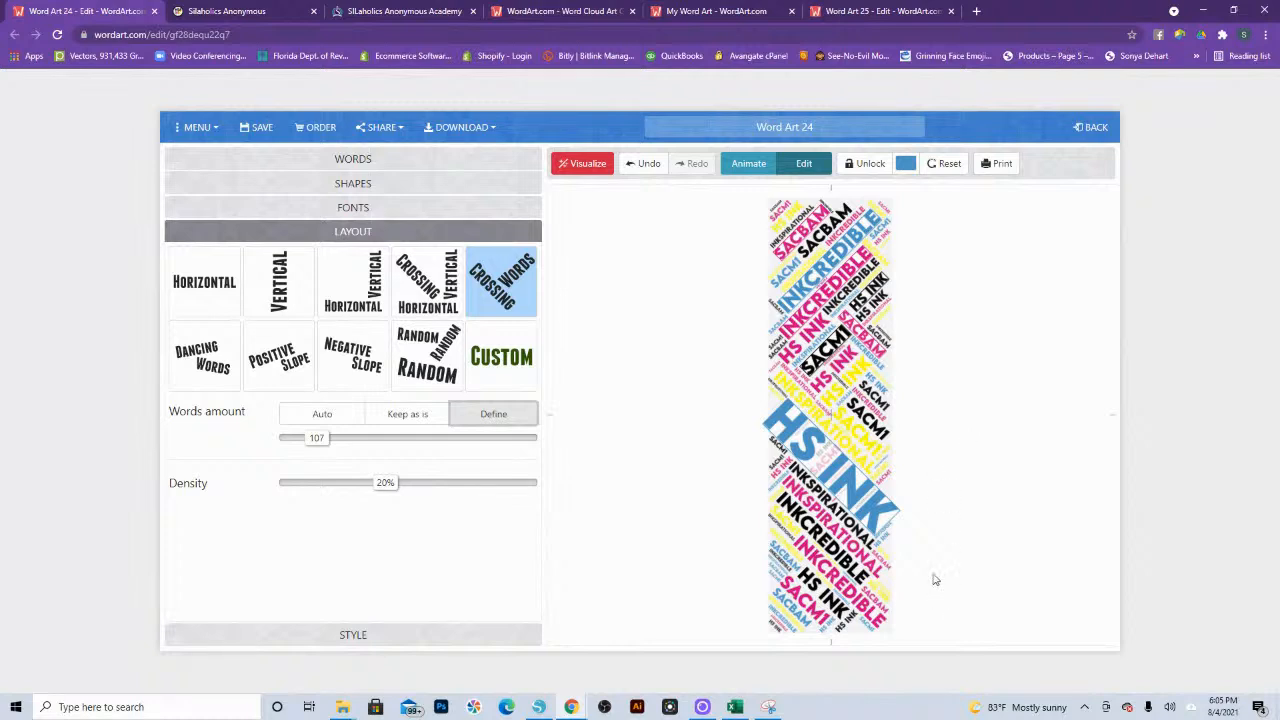
Step: Enlarge the pink "INKcredible" in the upper half and place it diagonally just above the large blue "hs ink"
{"action": "left_click", "coordinate": [786, 497]}
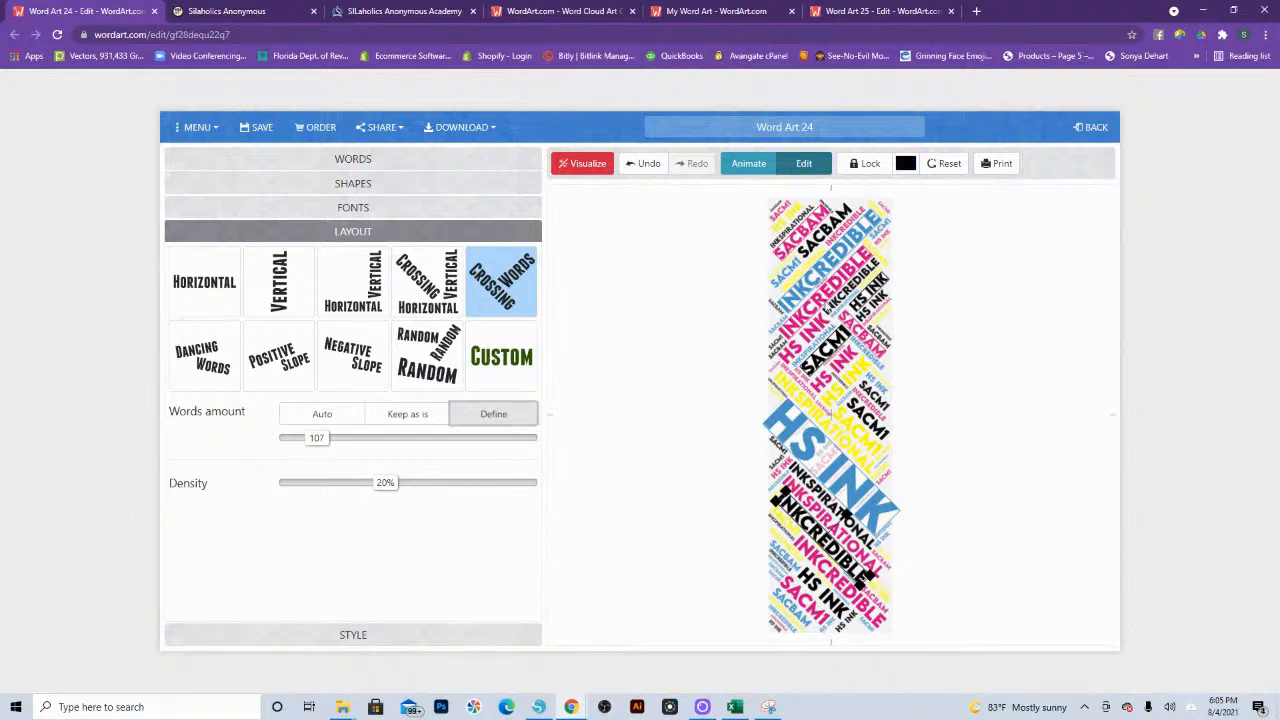
{"action": "left_click", "coordinate": [824, 300]}
{"action": "left_click_drag", "start_coordinate": [874, 258], "coordinate": [859, 320]}
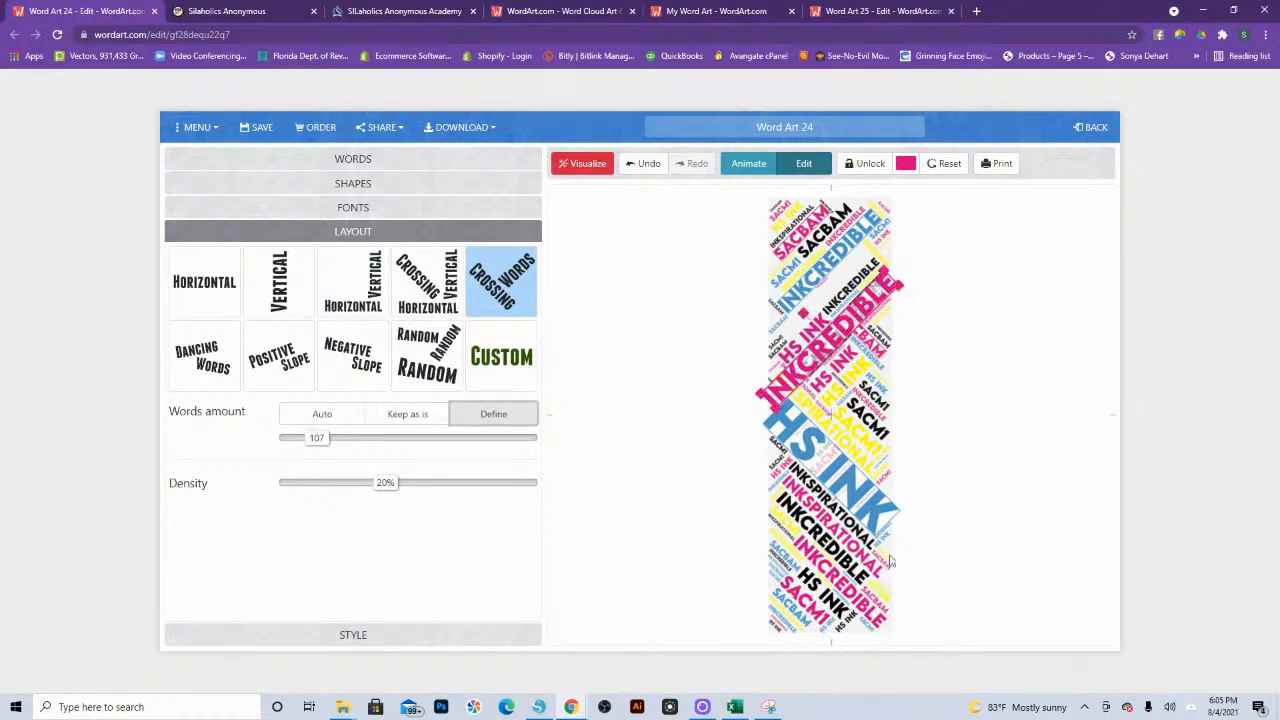
Step: Enlarge the black "inkspirational" directly below the large blue "hs ink" and visualize the bookmark twice
{"action": "left_click", "coordinate": [849, 519]}
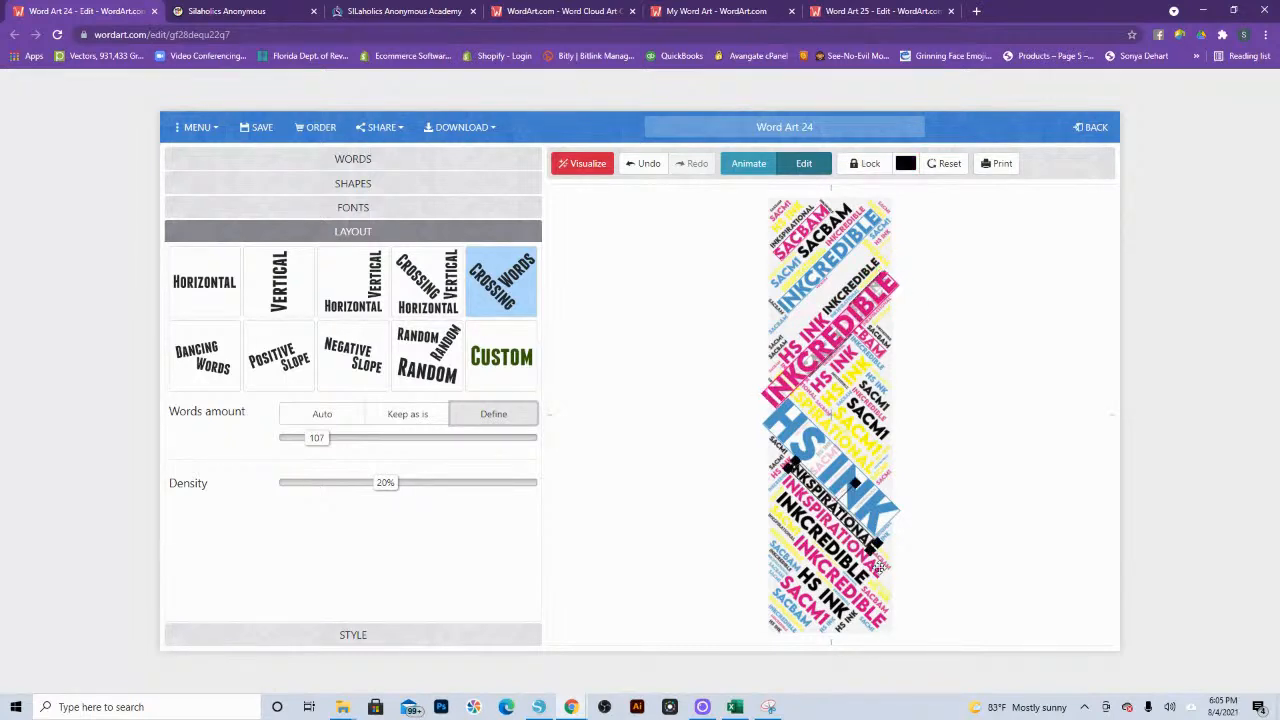
{"action": "mouse_move", "coordinate": [871, 547]}
{"action": "left_mouse_down"}
{"action": "mouse_move", "coordinate": [895, 567]}
{"action": "mouse_move", "coordinate": [863, 544]}
{"action": "left_mouse_up"}
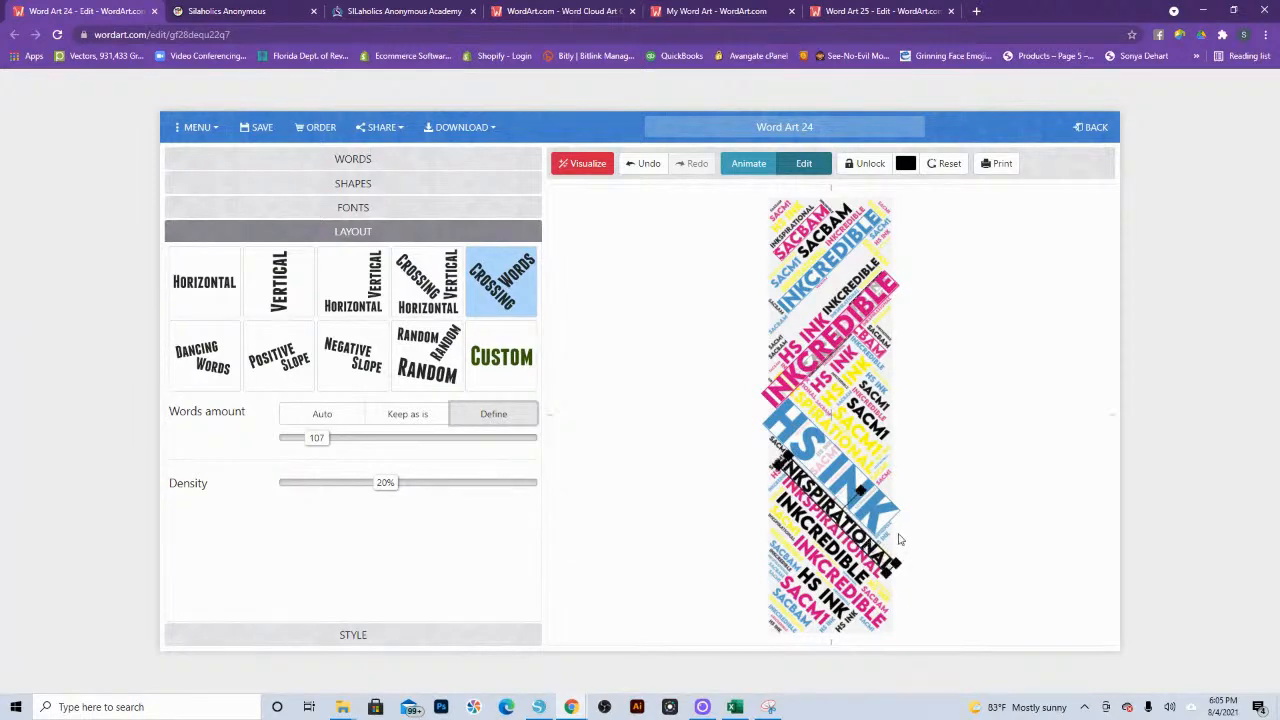
{"action": "left_click", "coordinate": [587, 164]}
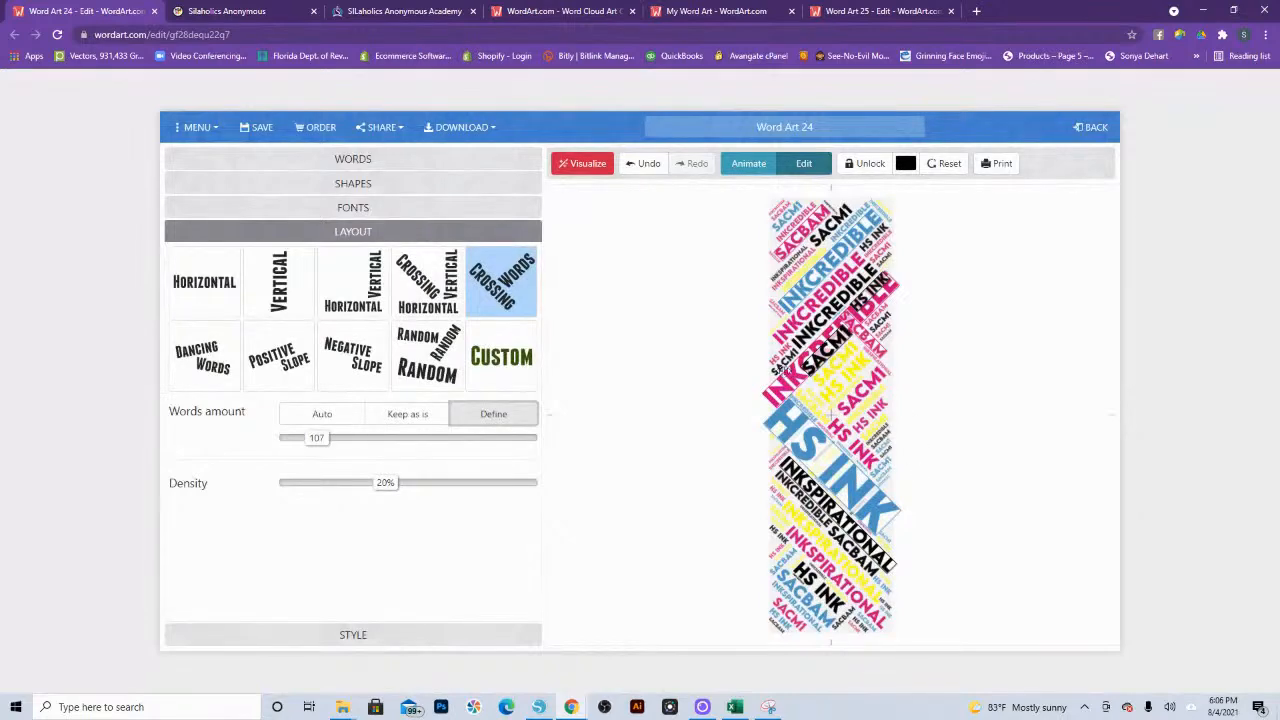
{"action": "left_click", "coordinate": [585, 164]}
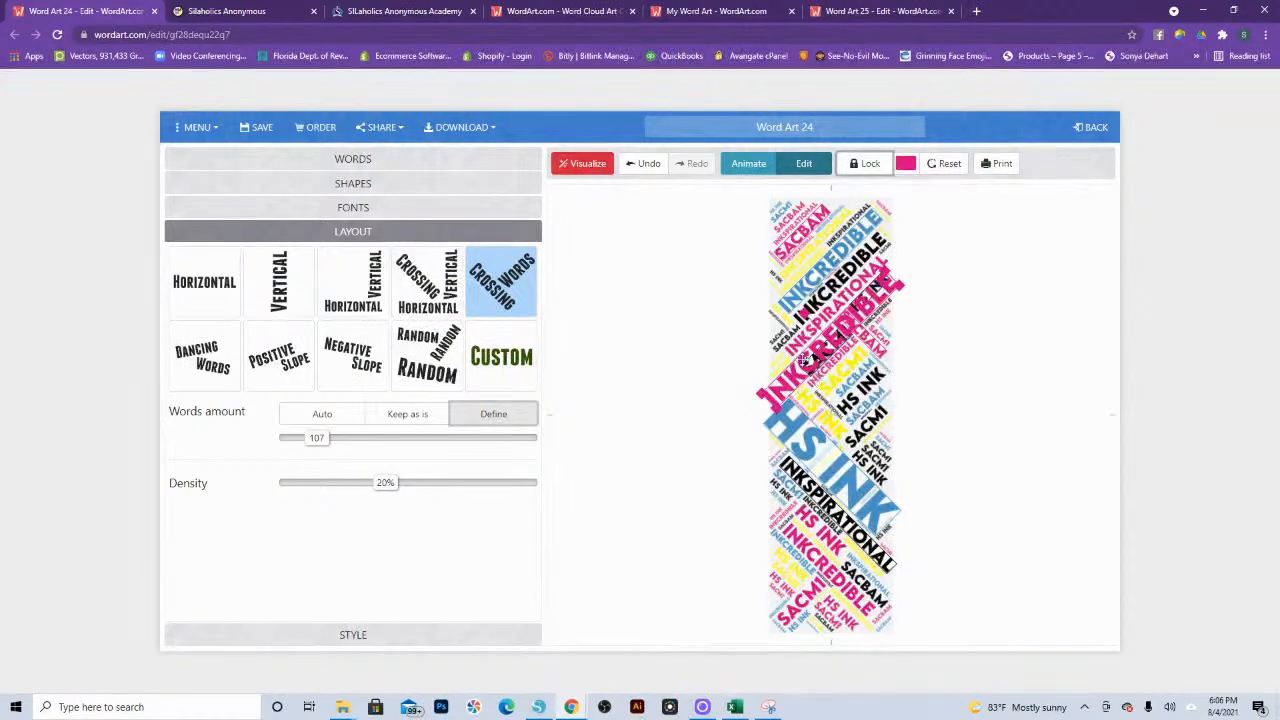
Step: Try visualizing the bookmark twice with the enlarged pink "INKcredible" unlocked, undoing each new arrangement
{"action": "left_click", "coordinate": [600, 163]}
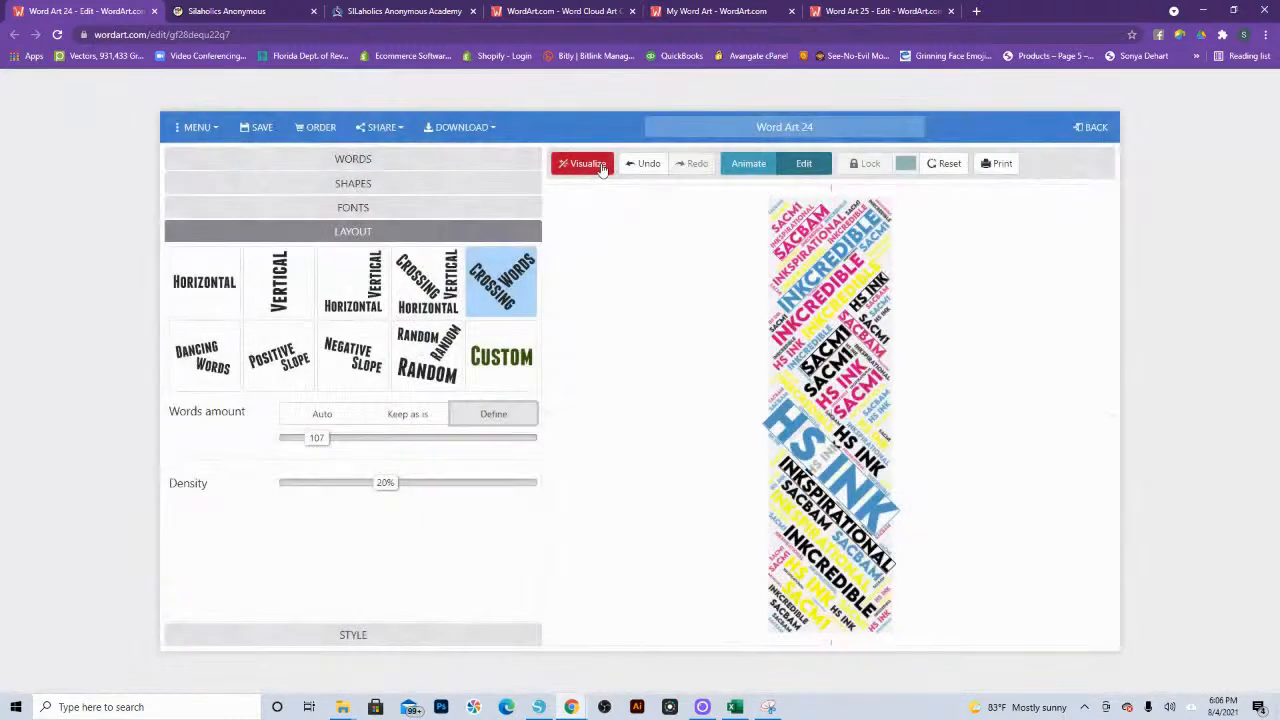
{"action": "left_click", "coordinate": [641, 163]}
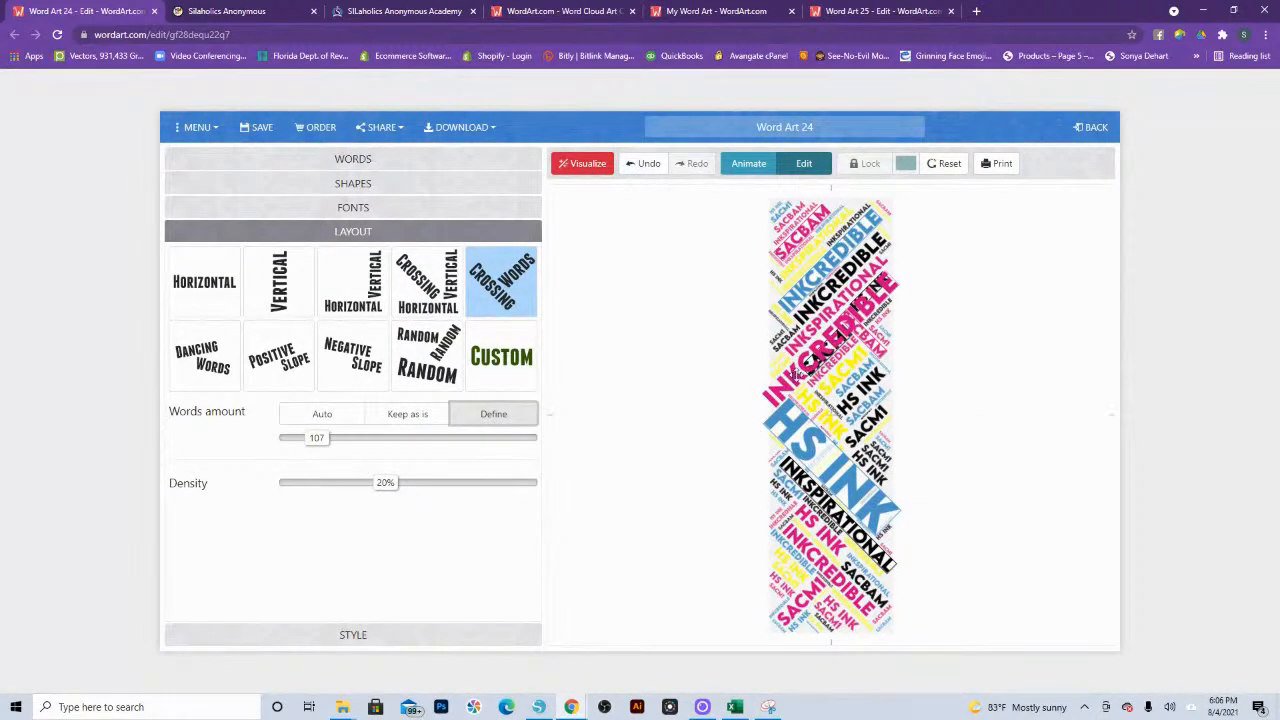
{"action": "left_click", "coordinate": [811, 350]}
{"action": "left_click", "coordinate": [755, 229]}
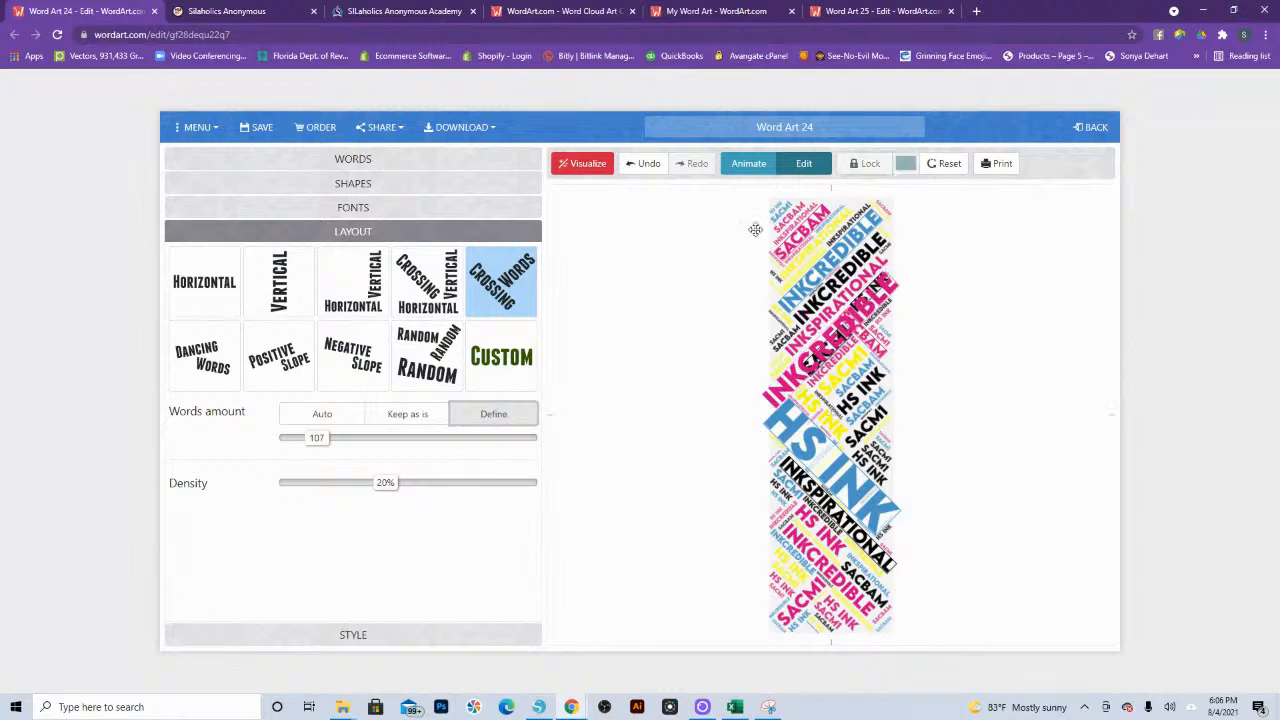
{"action": "left_click", "coordinate": [590, 165]}
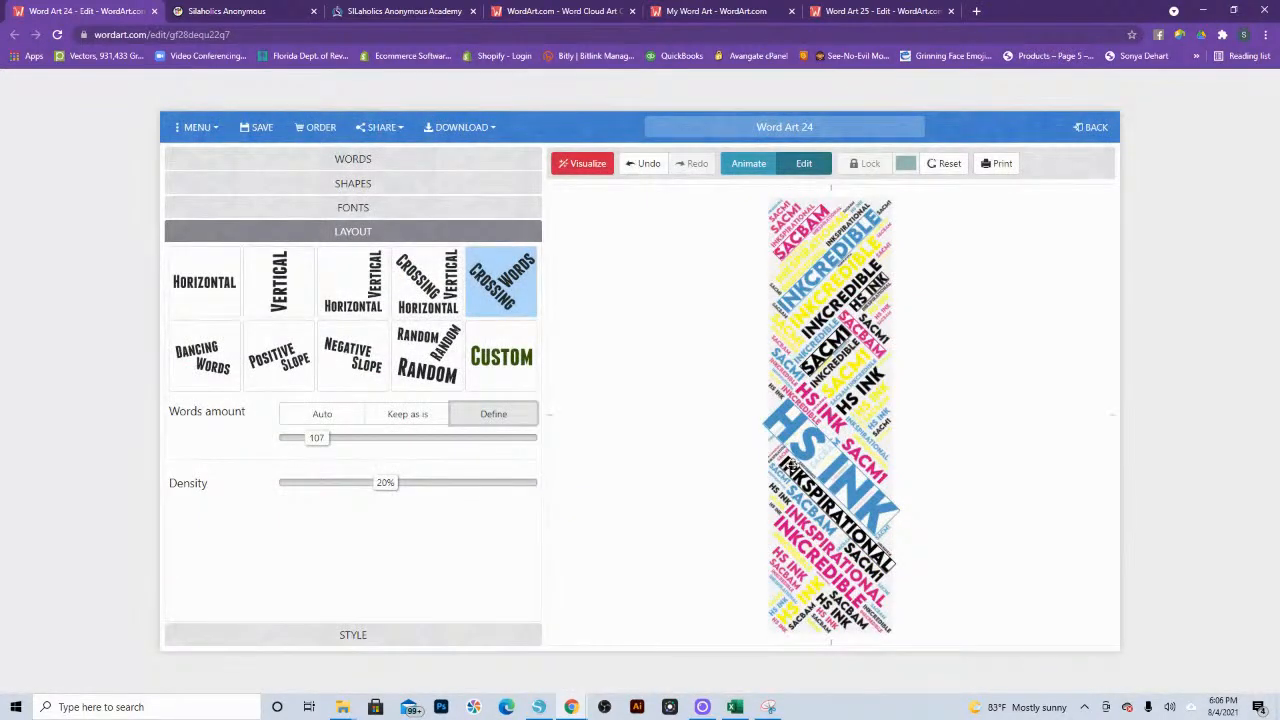
{"action": "left_click", "coordinate": [645, 165]}
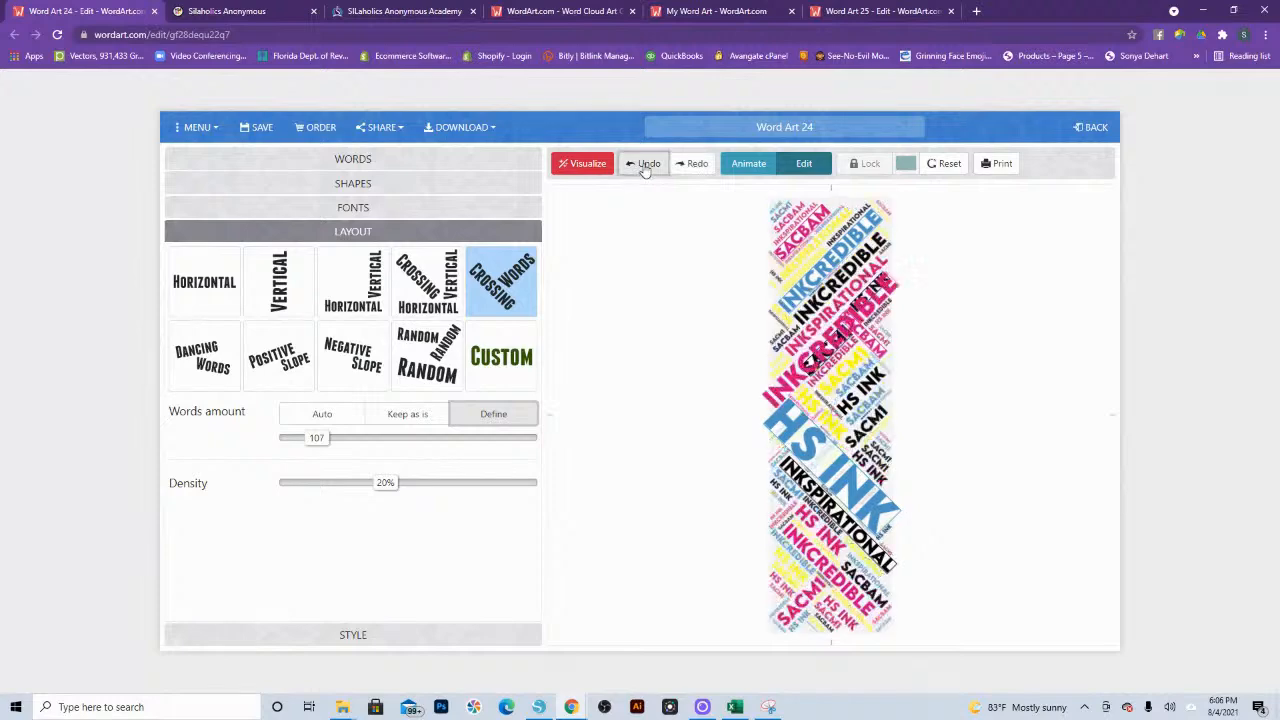
Step: Lock the enlarged pink "INKcredible" in place and visualize the bookmark again
{"action": "left_click", "coordinate": [783, 396]}
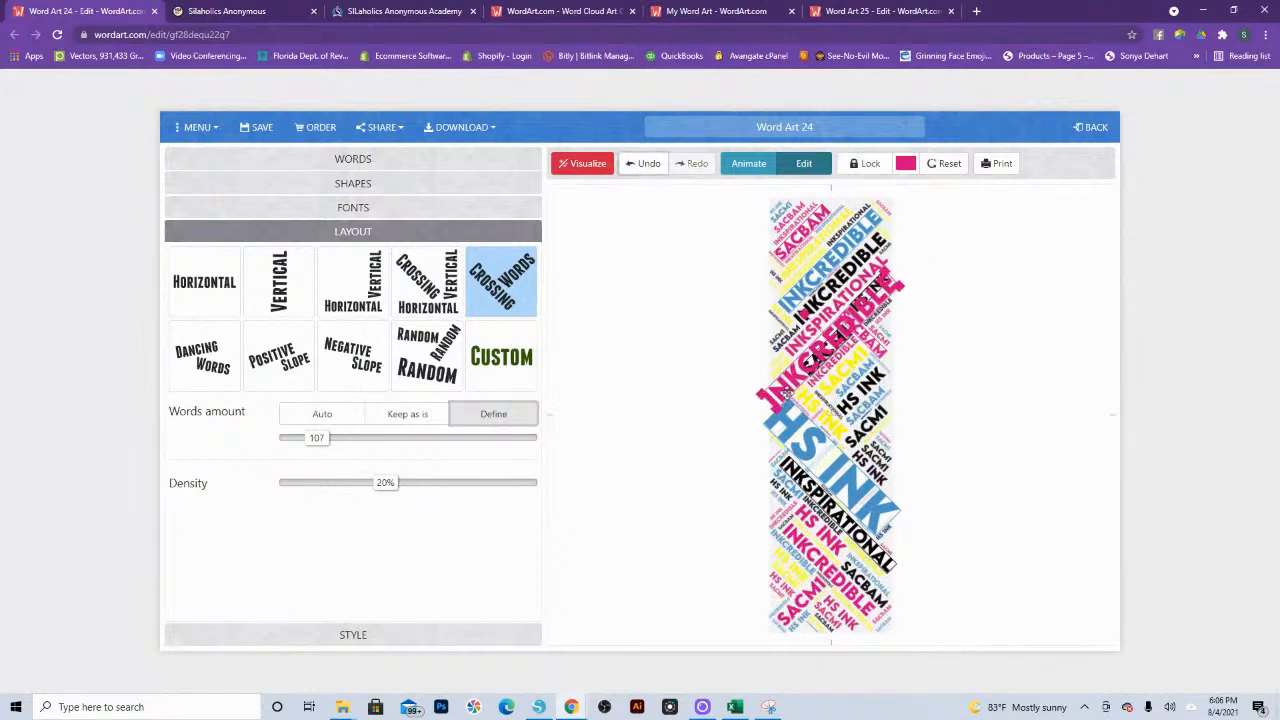
{"action": "left_click", "coordinate": [855, 166]}
{"action": "left_click", "coordinate": [586, 165]}
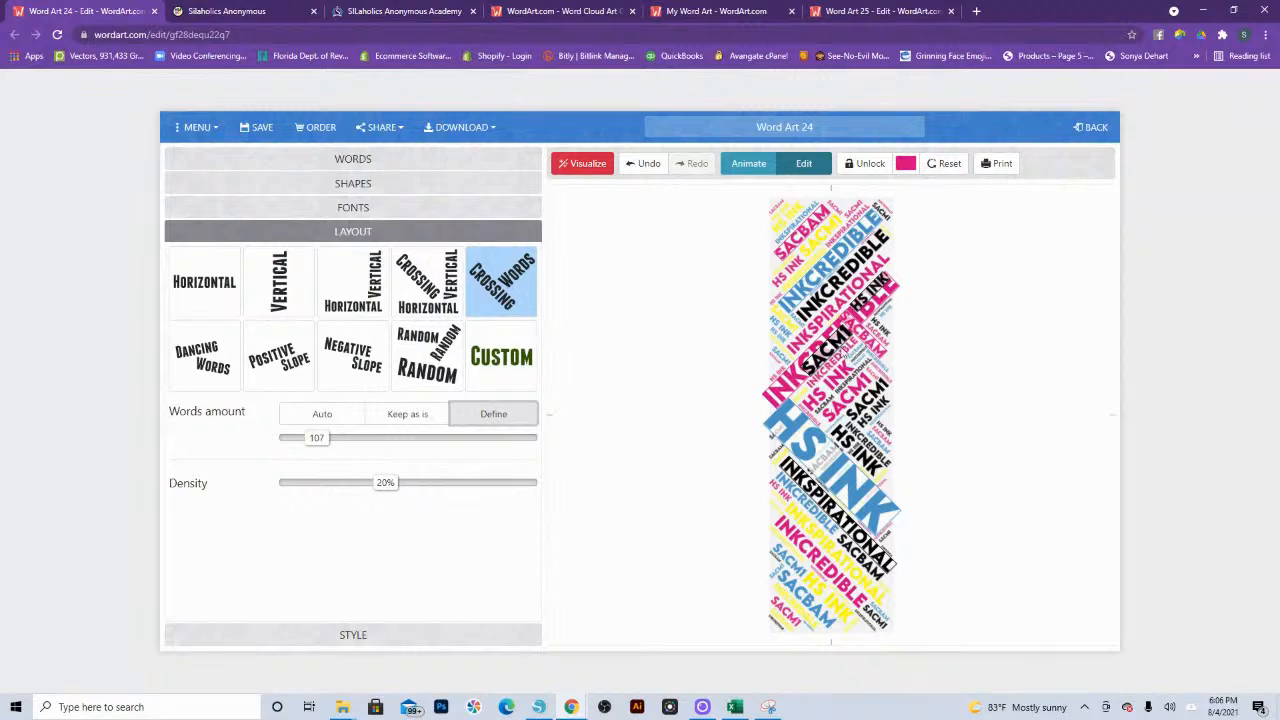
Step: Move the black "sacm1" off the enlarged pink "INKcredible" to the upper end beside the pink "sacbam"
{"action": "left_click", "coordinate": [838, 340]}
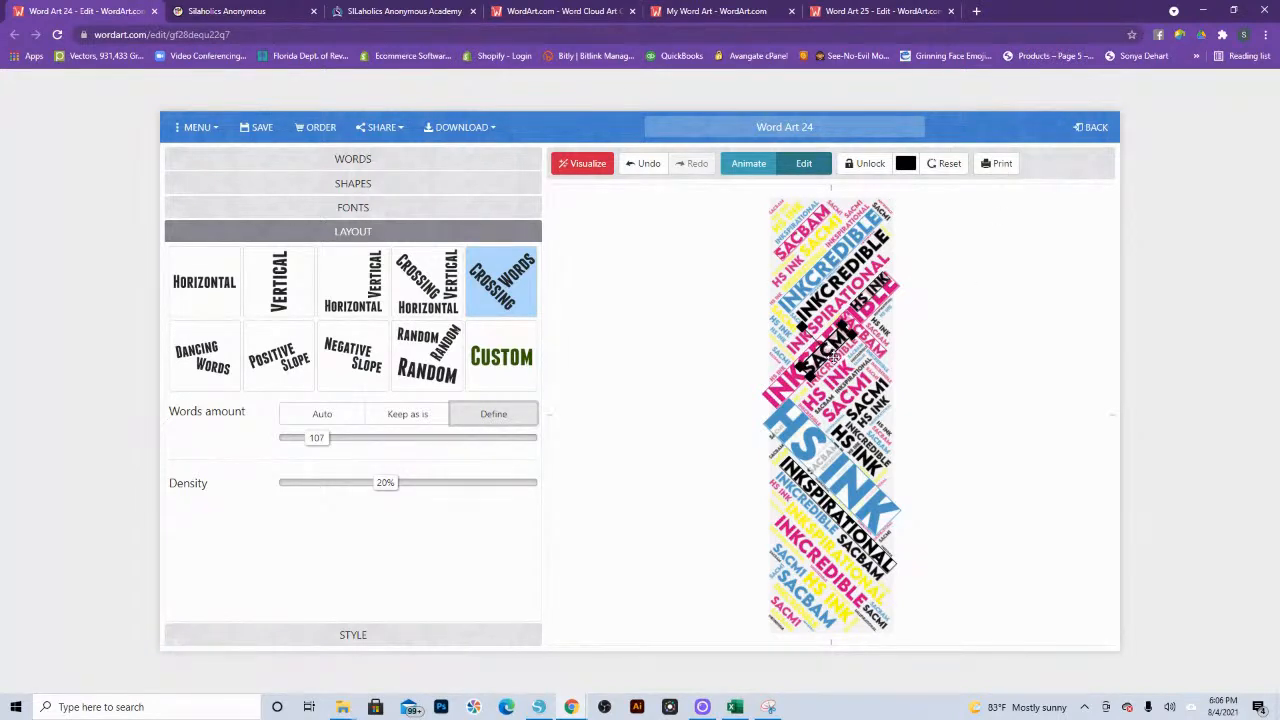
{"action": "left_click_drag", "start_coordinate": [833, 354], "coordinate": [818, 240]}
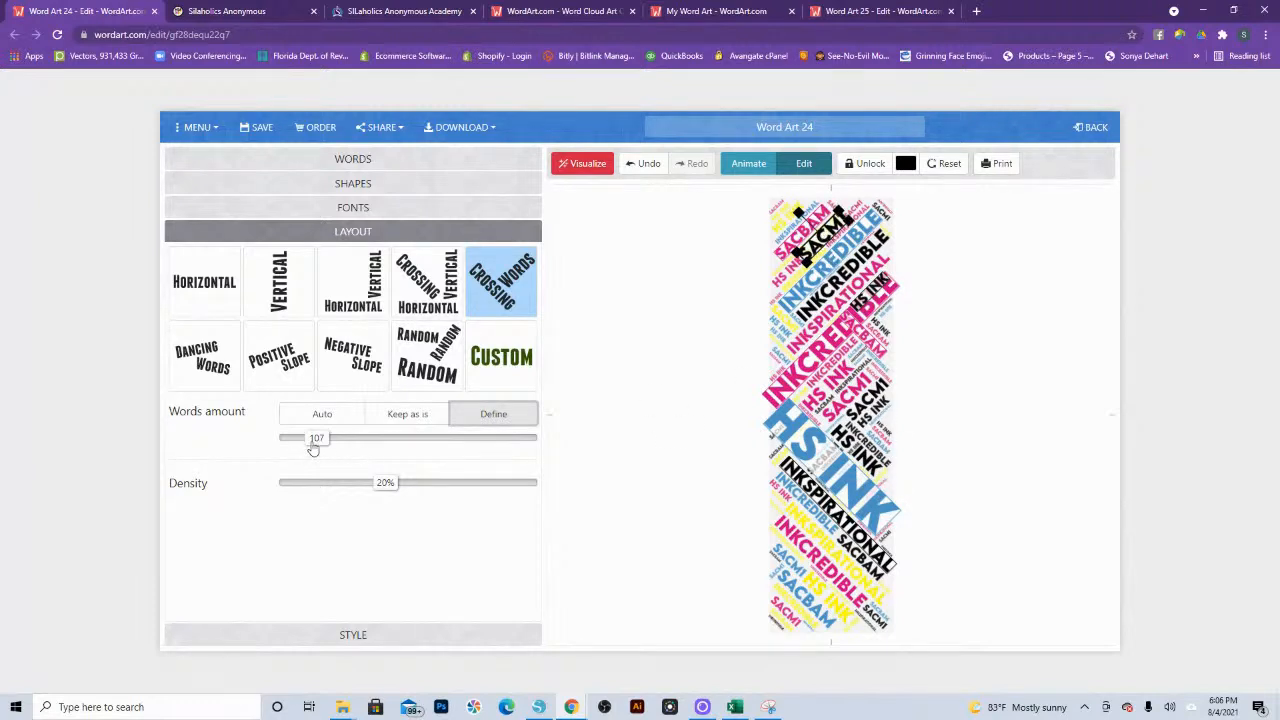
Step: Reduce the words amount to 104 and then to 93, visualizing the bookmark after each change
{"action": "left_click_drag", "start_coordinate": [313, 446], "coordinate": [312, 446]}
{"action": "left_click", "coordinate": [586, 164]}
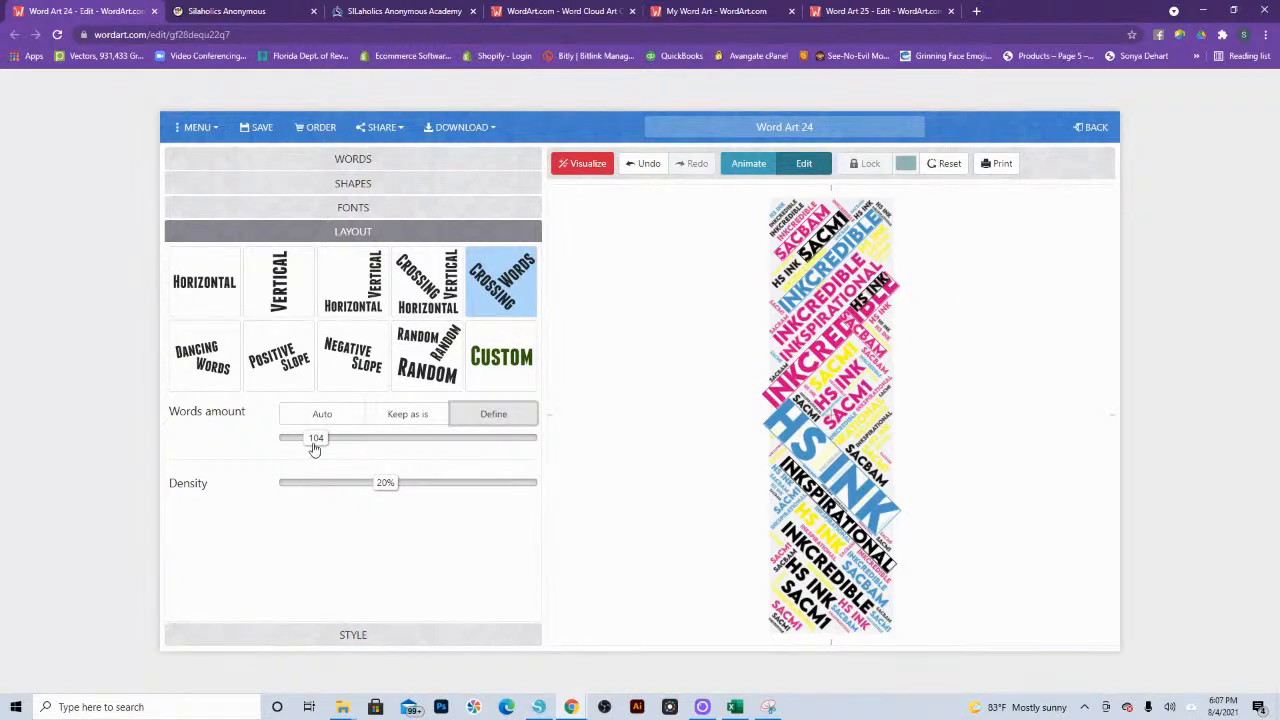
{"action": "left_click_drag", "start_coordinate": [314, 449], "coordinate": [309, 449]}
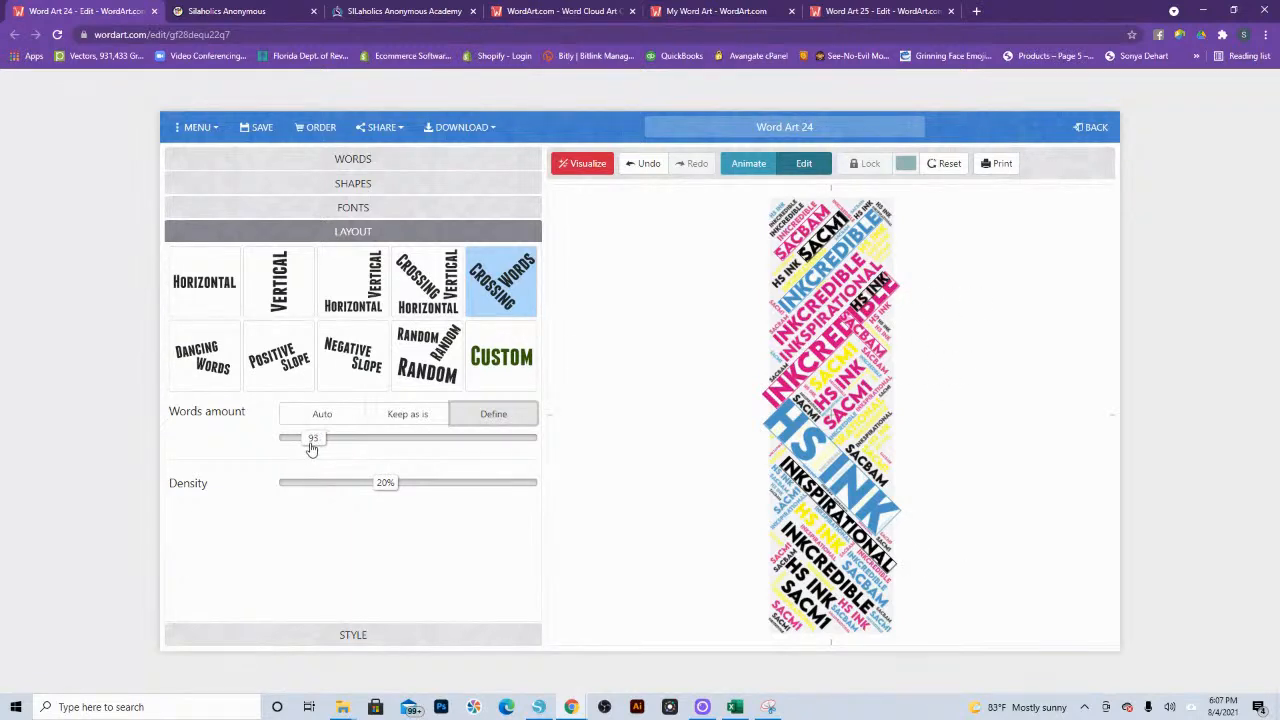
{"action": "left_click", "coordinate": [577, 170]}
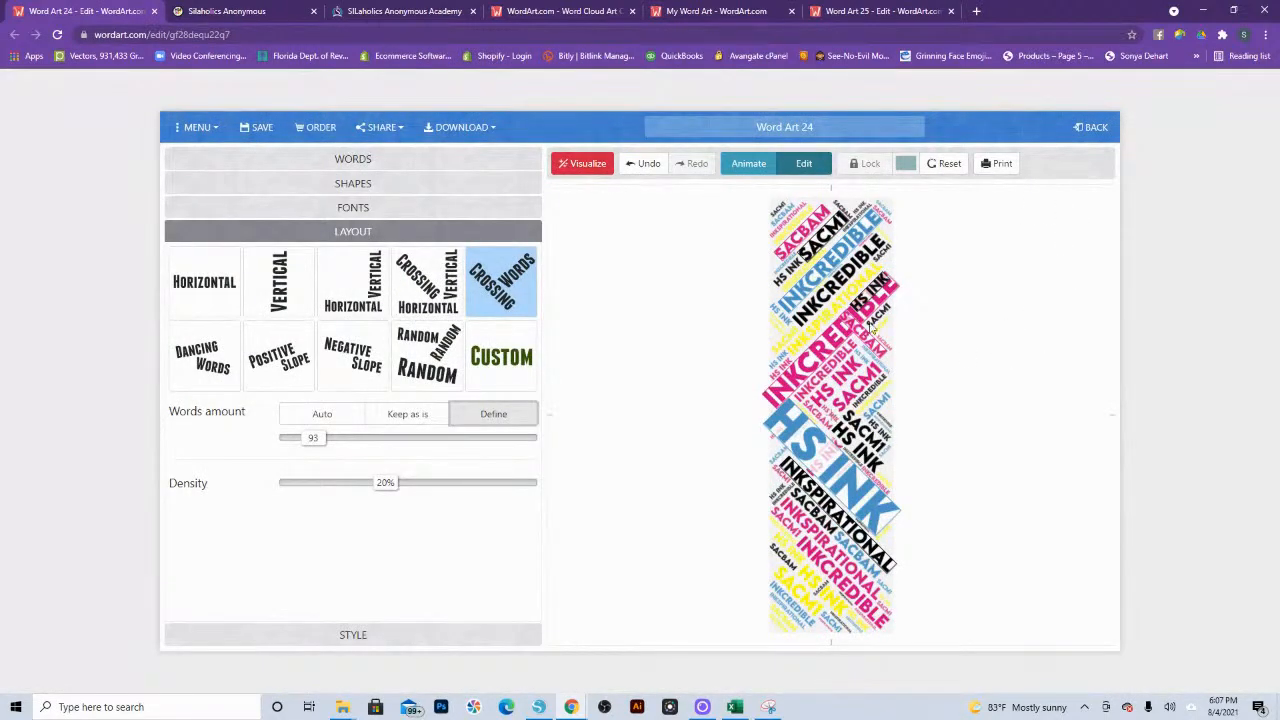
Step: Unlock the black "hs ink" and pink "sacbam" overlapping the enlarged pink "INKcredible" and visualize the bookmark again
{"action": "left_click", "coordinate": [866, 163]}
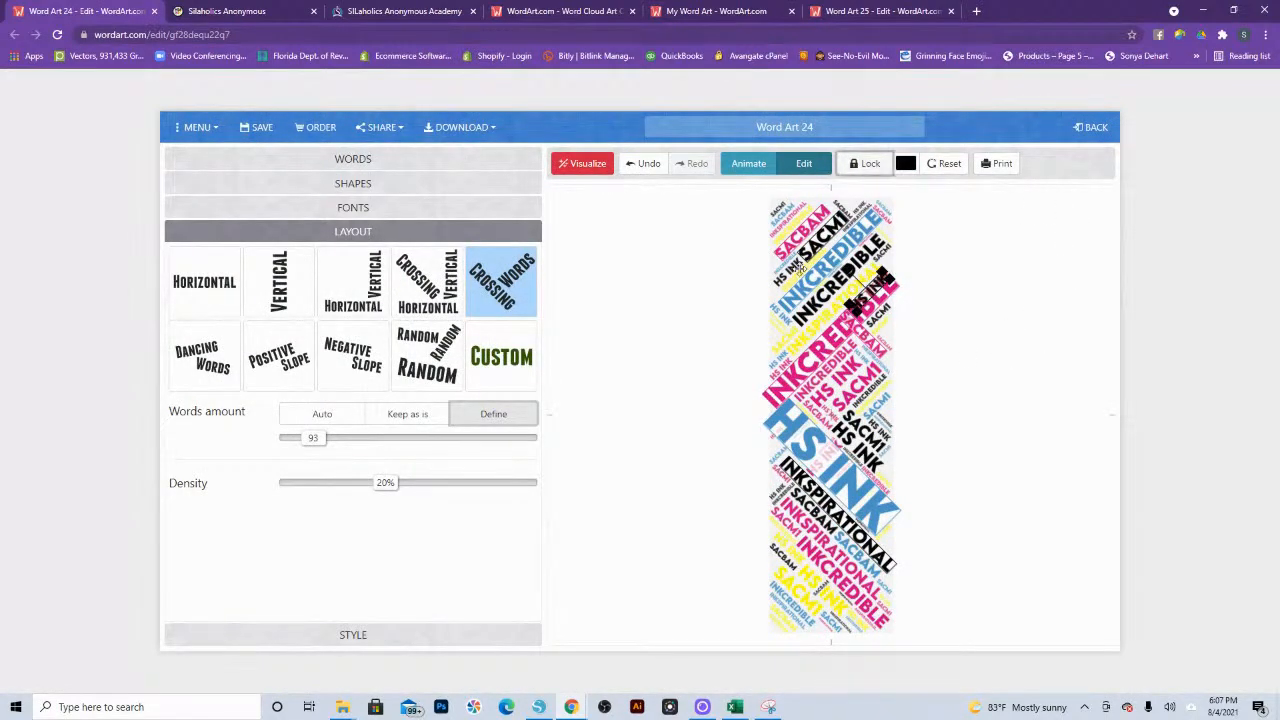
{"action": "left_click", "coordinate": [868, 344]}
{"action": "left_click", "coordinate": [856, 173]}
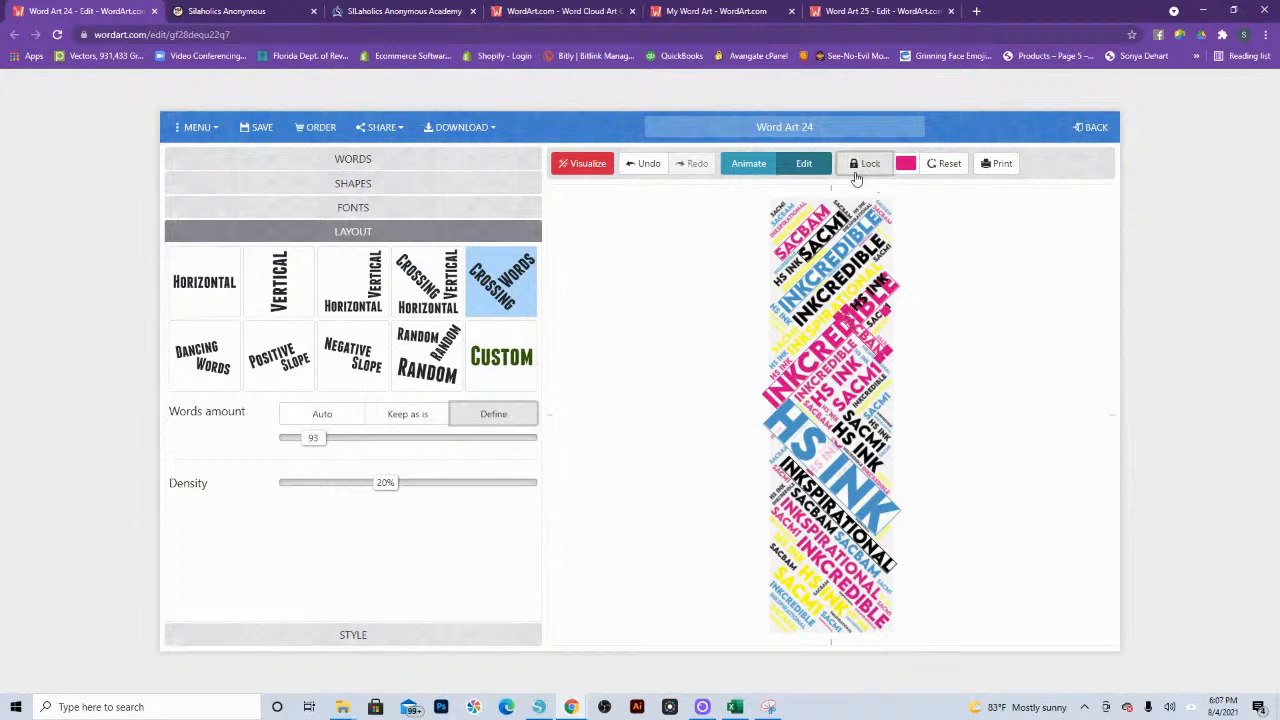
{"action": "left_click", "coordinate": [598, 167]}
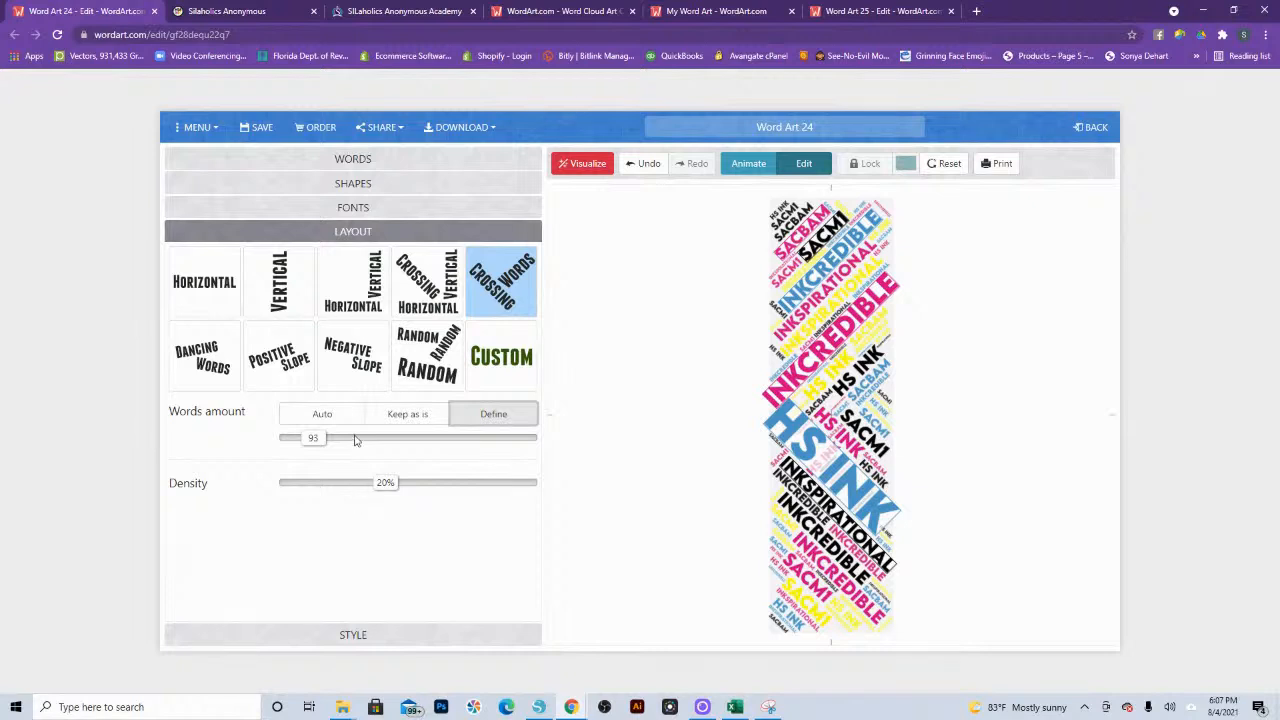
Step: Set the words amount to 172 and visualize the bookmark with the Vertical layout, followed by the combined Horizontal Vertical layout
{"action": "left_click_drag", "start_coordinate": [314, 439], "coordinate": [332, 438]}
{"action": "left_click", "coordinate": [282, 290]}
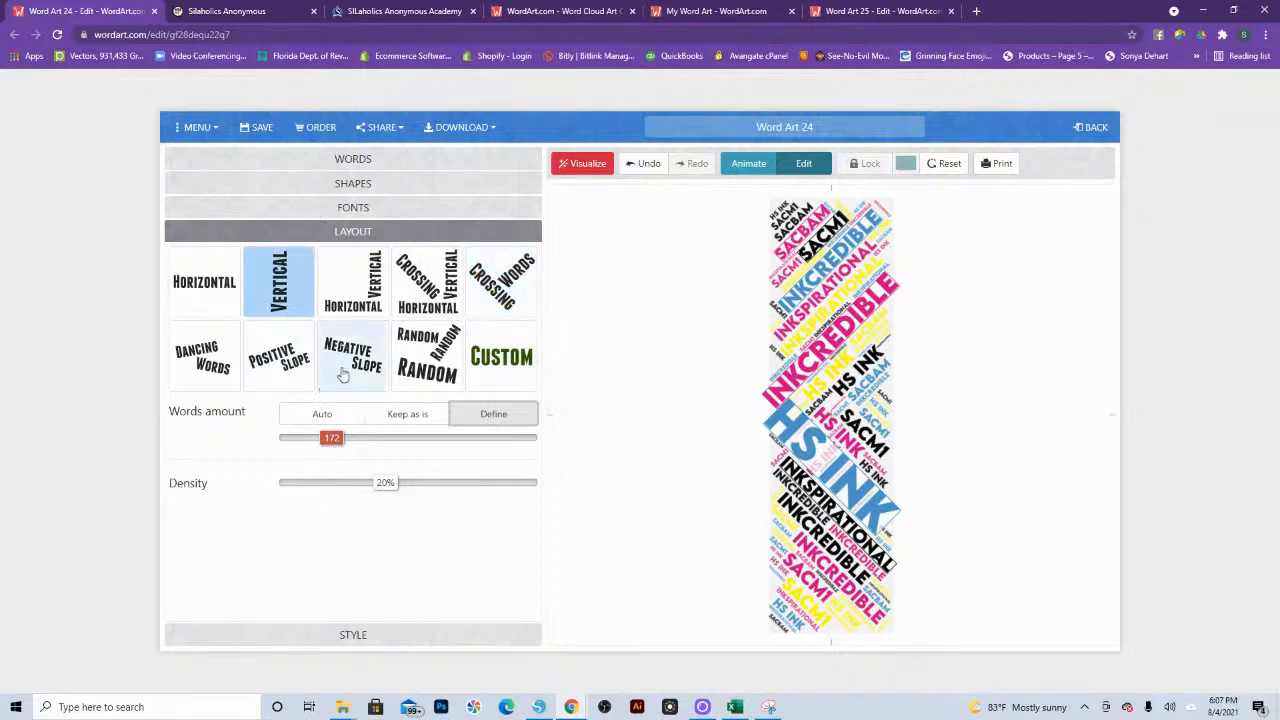
{"action": "left_click", "coordinate": [583, 163]}
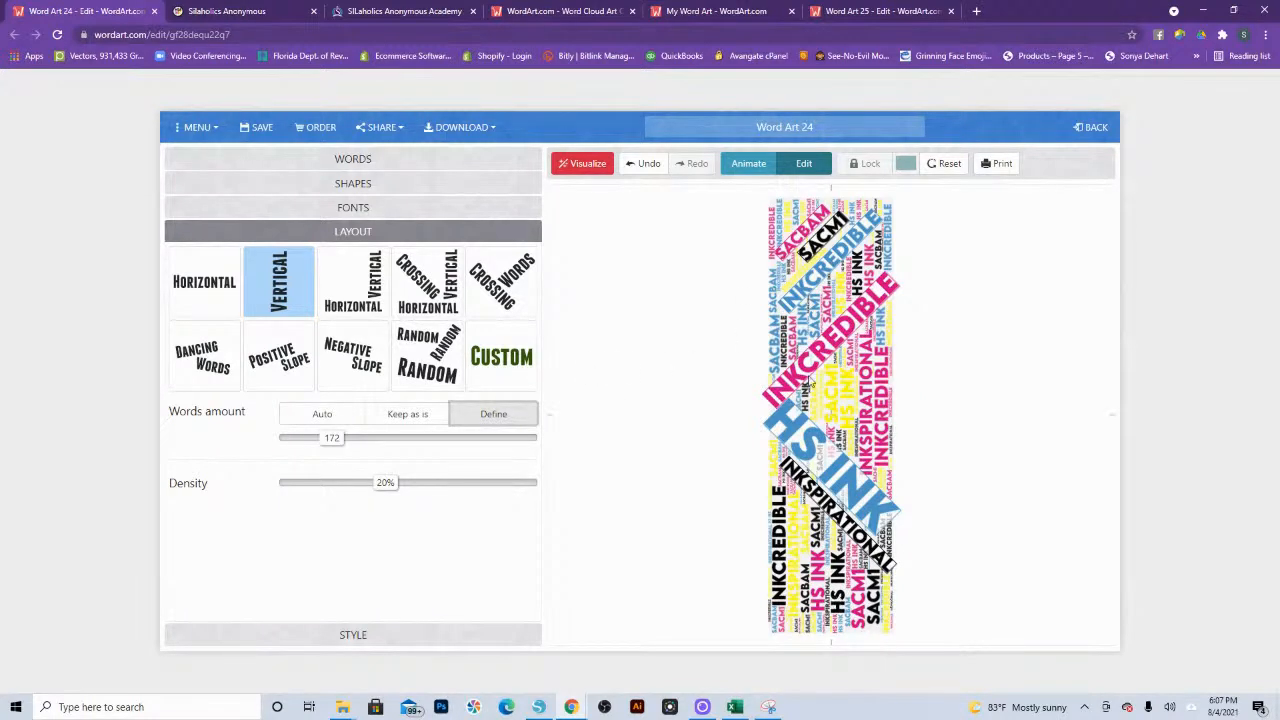
{"action": "left_click", "coordinate": [372, 292]}
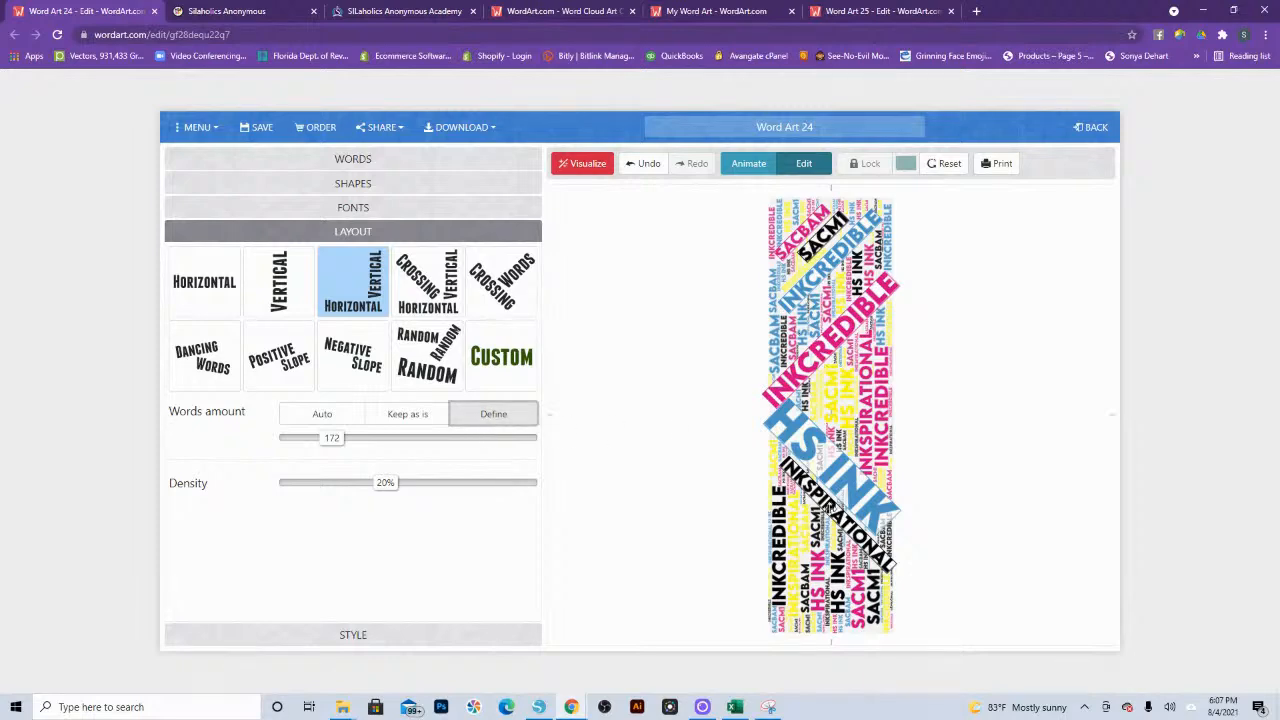
{"action": "left_click", "coordinate": [563, 170]}
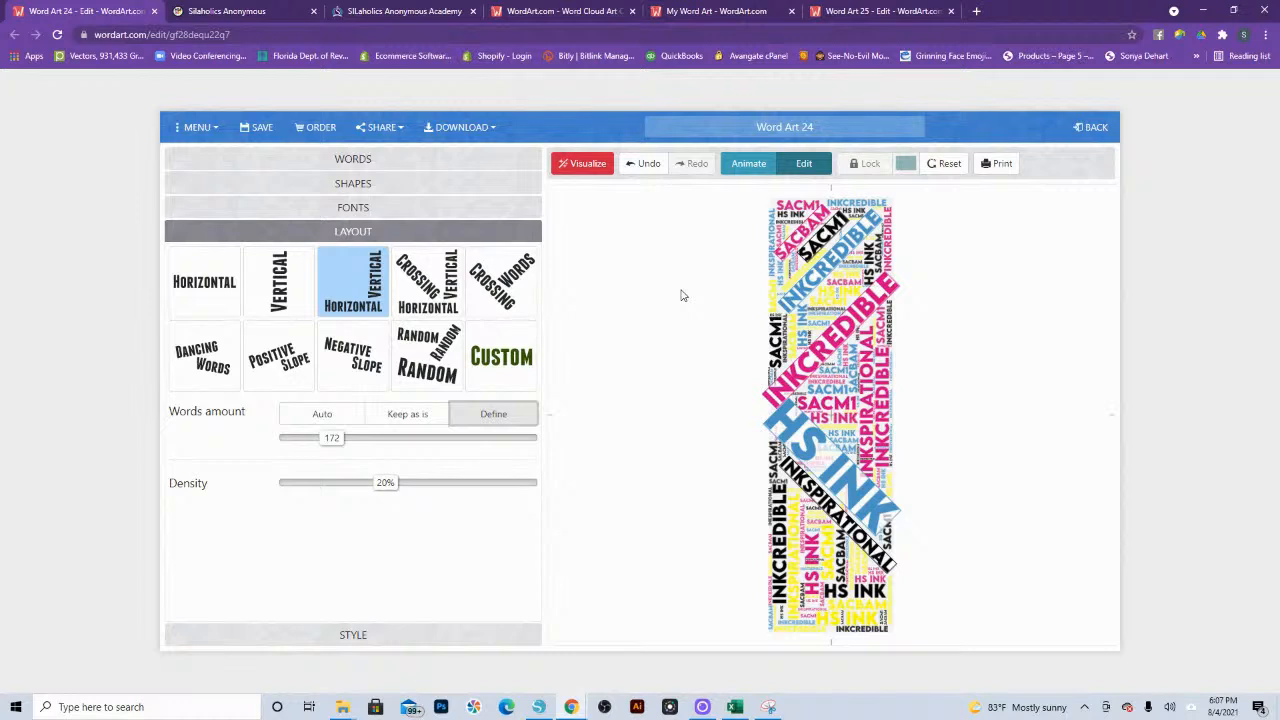
Step: Look over the available download formats, preview the bookmark's animation and return to editing
{"action": "left_click", "coordinate": [477, 137]}
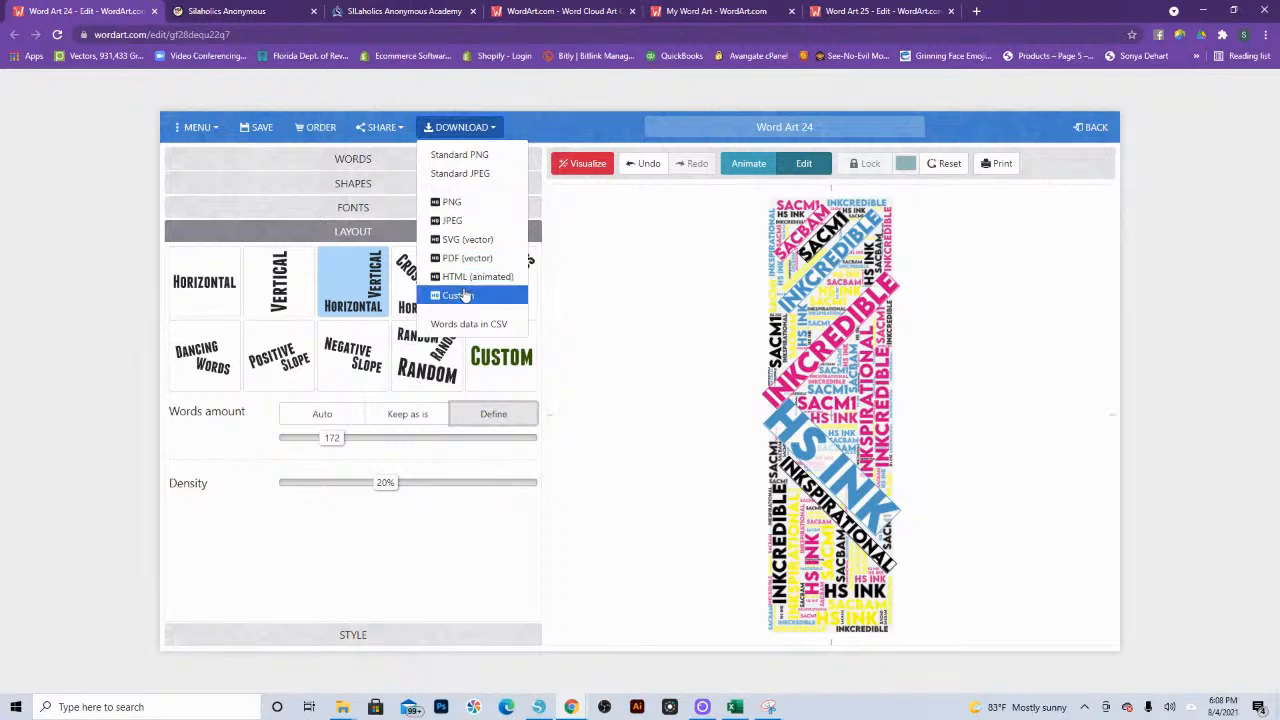
{"action": "left_click", "coordinate": [671, 326]}
{"action": "left_click", "coordinate": [748, 163]}
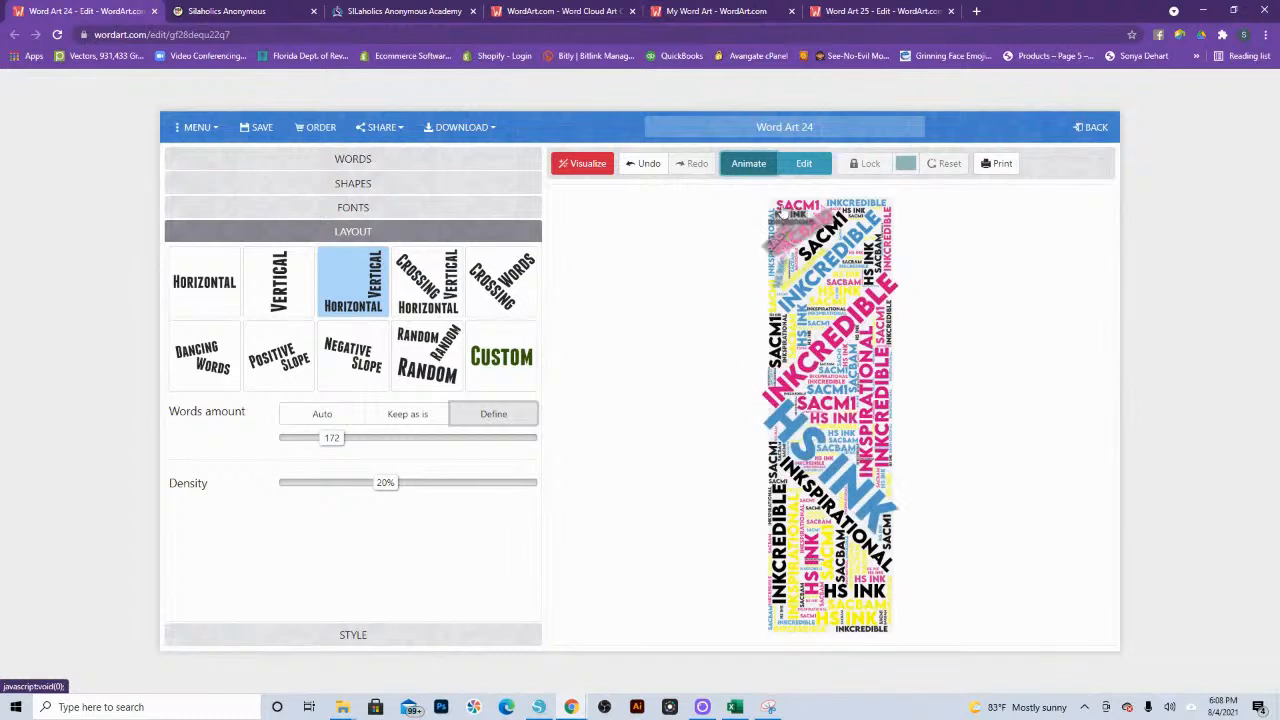
{"action": "left_click", "coordinate": [800, 170]}
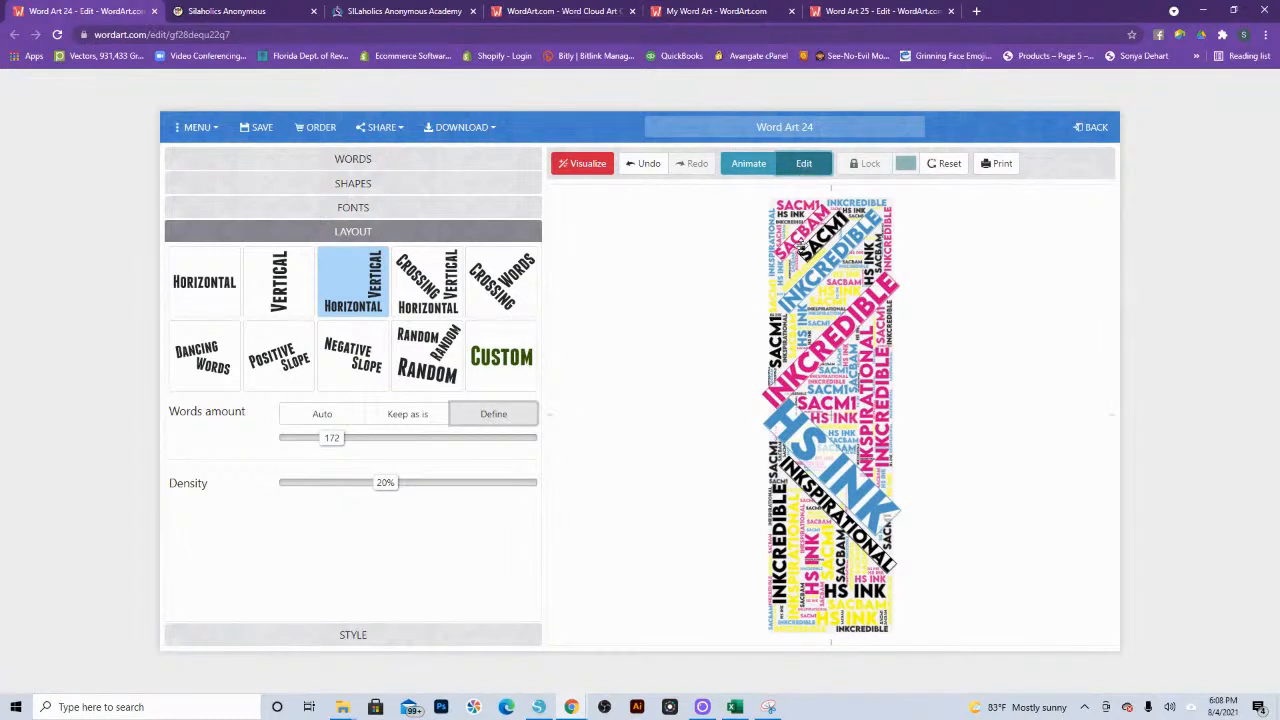
Step: Unlock the black "sacm1" beside the upper pink "sacbam" and the enlarged pink "INKcredible"
{"action": "left_click", "coordinate": [801, 240]}
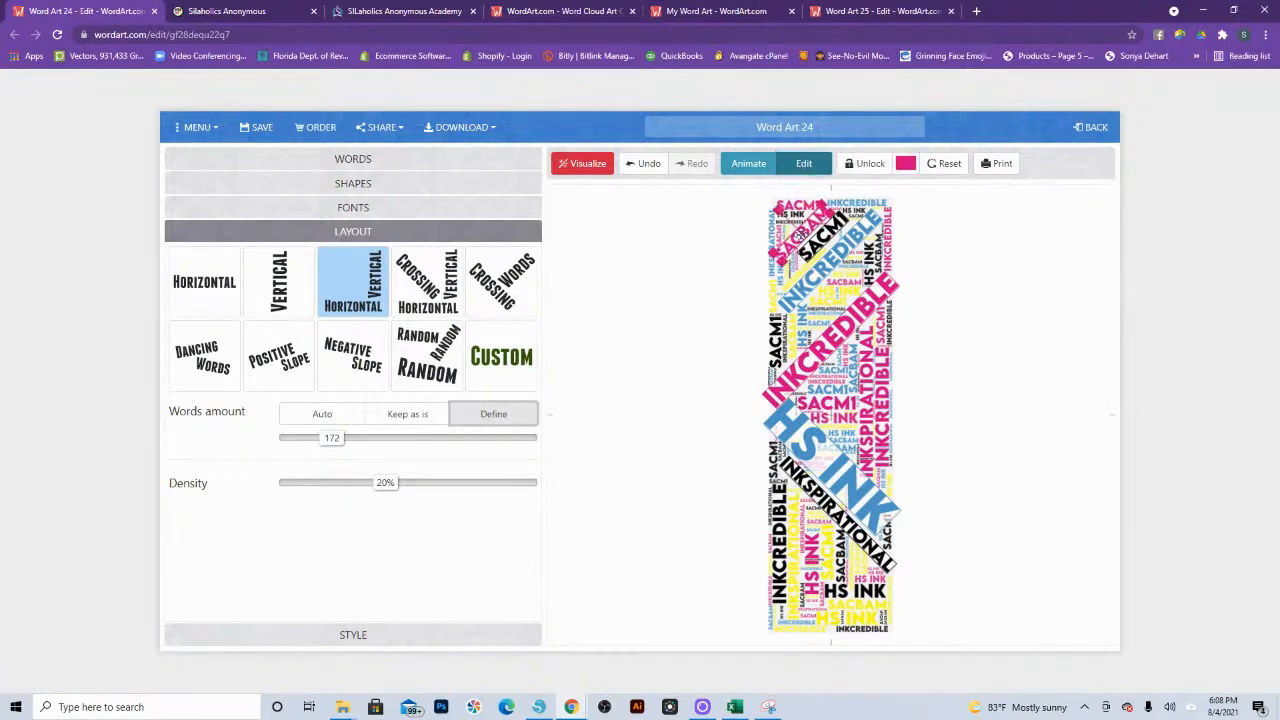
{"action": "left_click", "coordinate": [826, 226]}
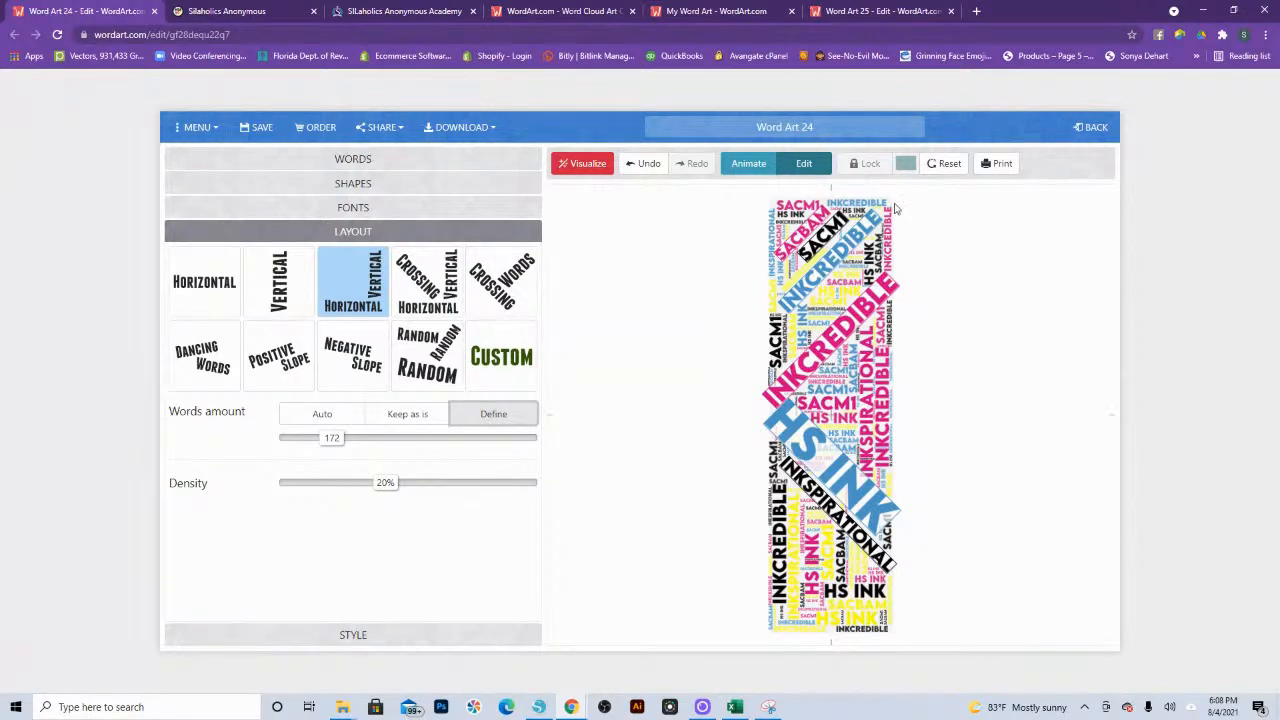
{"action": "left_click", "coordinate": [836, 226]}
{"action": "left_click", "coordinate": [860, 165]}
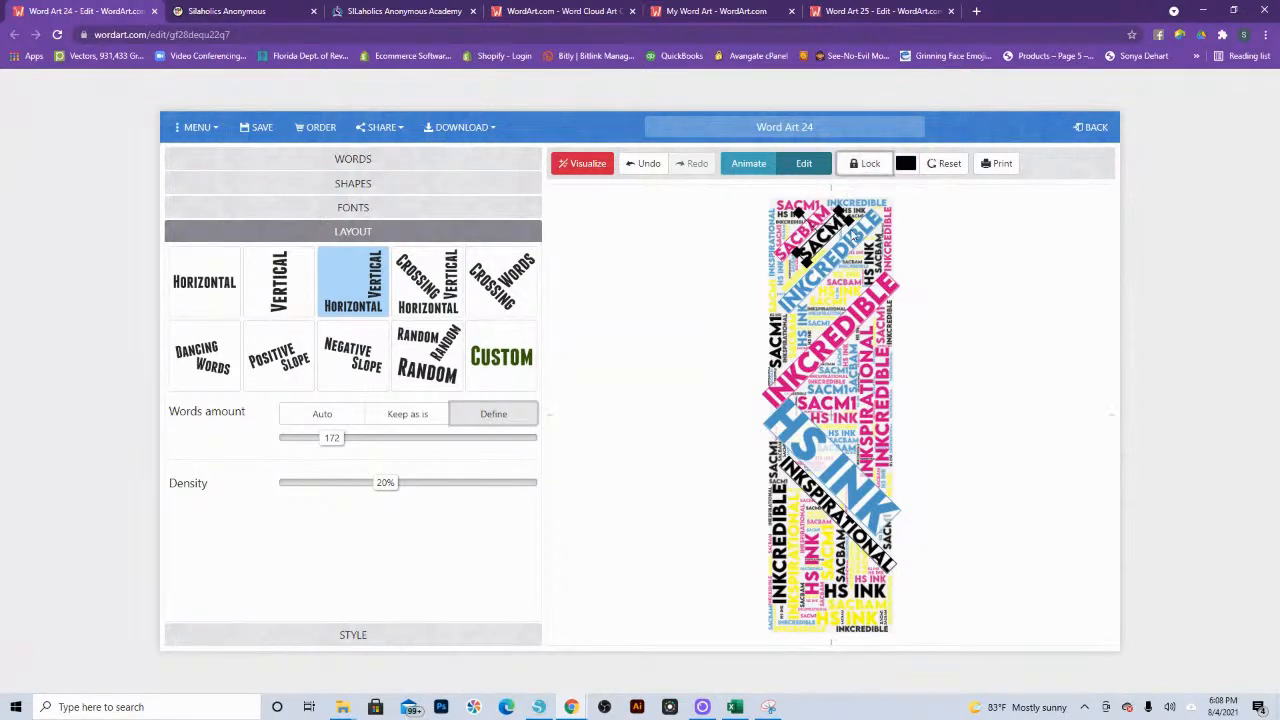
{"action": "left_click", "coordinate": [865, 304]}
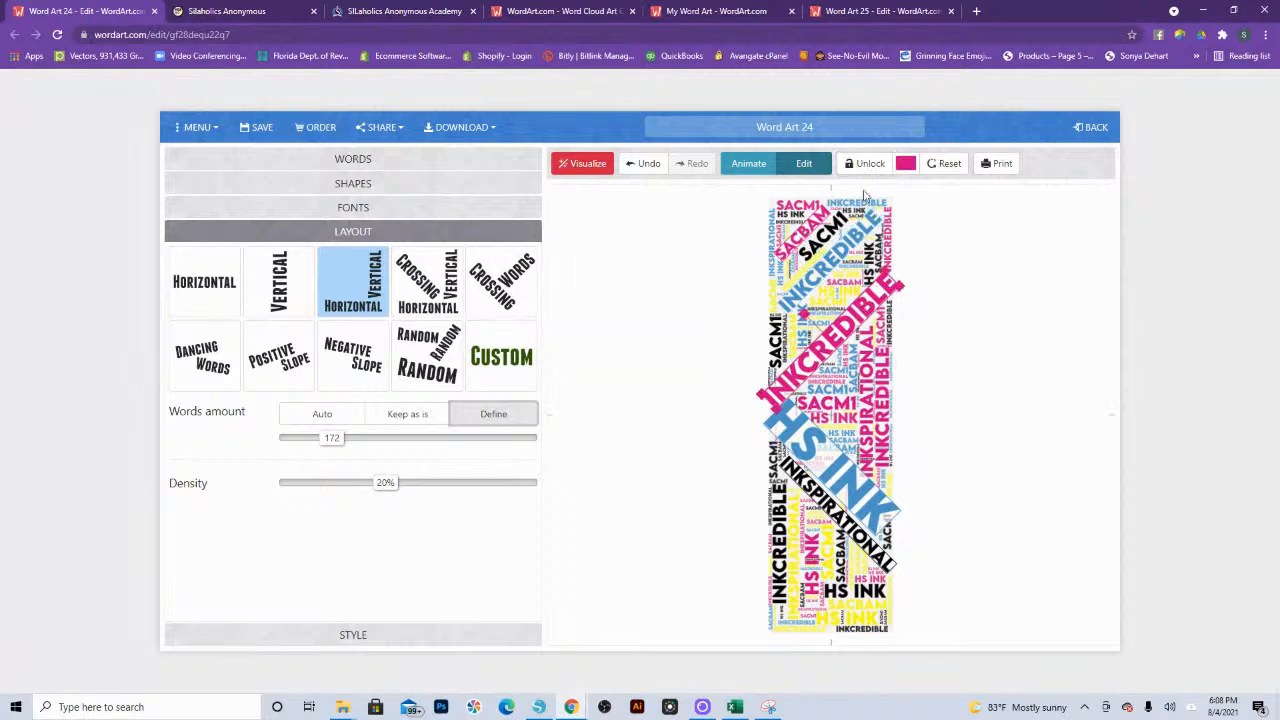
{"action": "left_click", "coordinate": [864, 165]}
Step: Unlock the large blue "hs ink", the black "inkspirational" below it and the upper pink "sacbam", and visualize the bookmark
{"action": "left_click", "coordinate": [837, 464]}
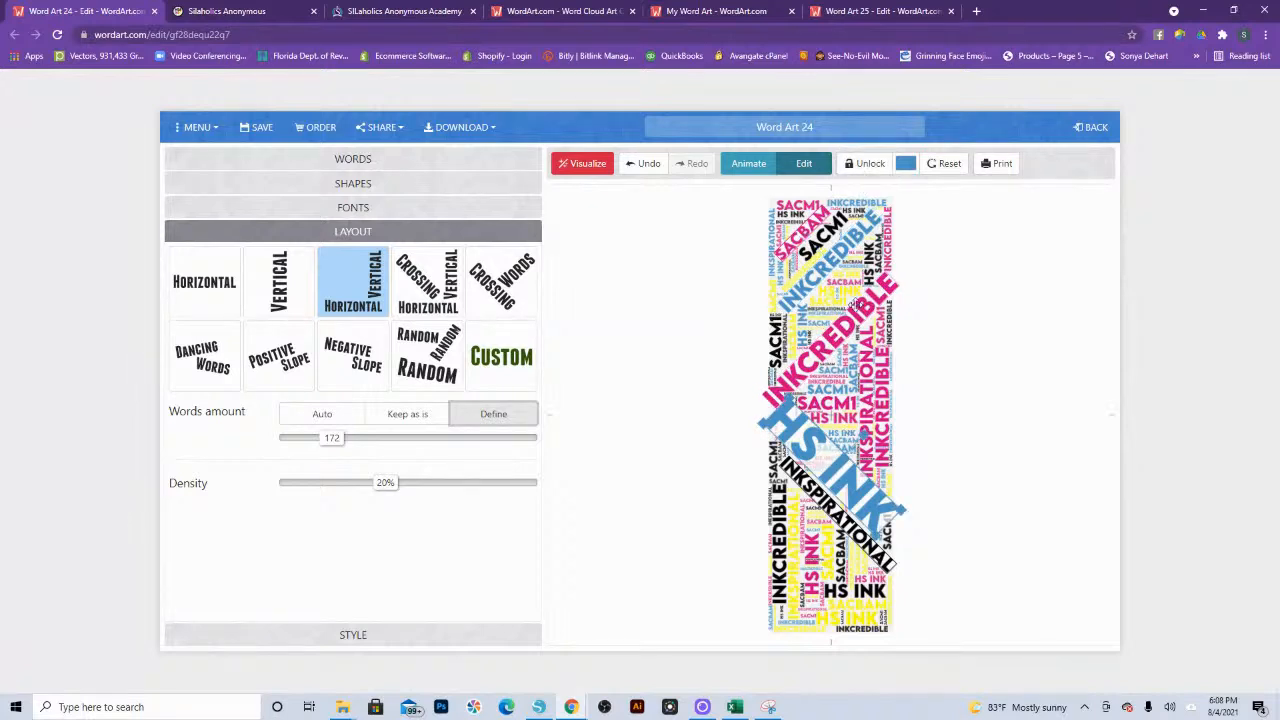
{"action": "left_click", "coordinate": [864, 165]}
{"action": "left_click", "coordinate": [808, 476]}
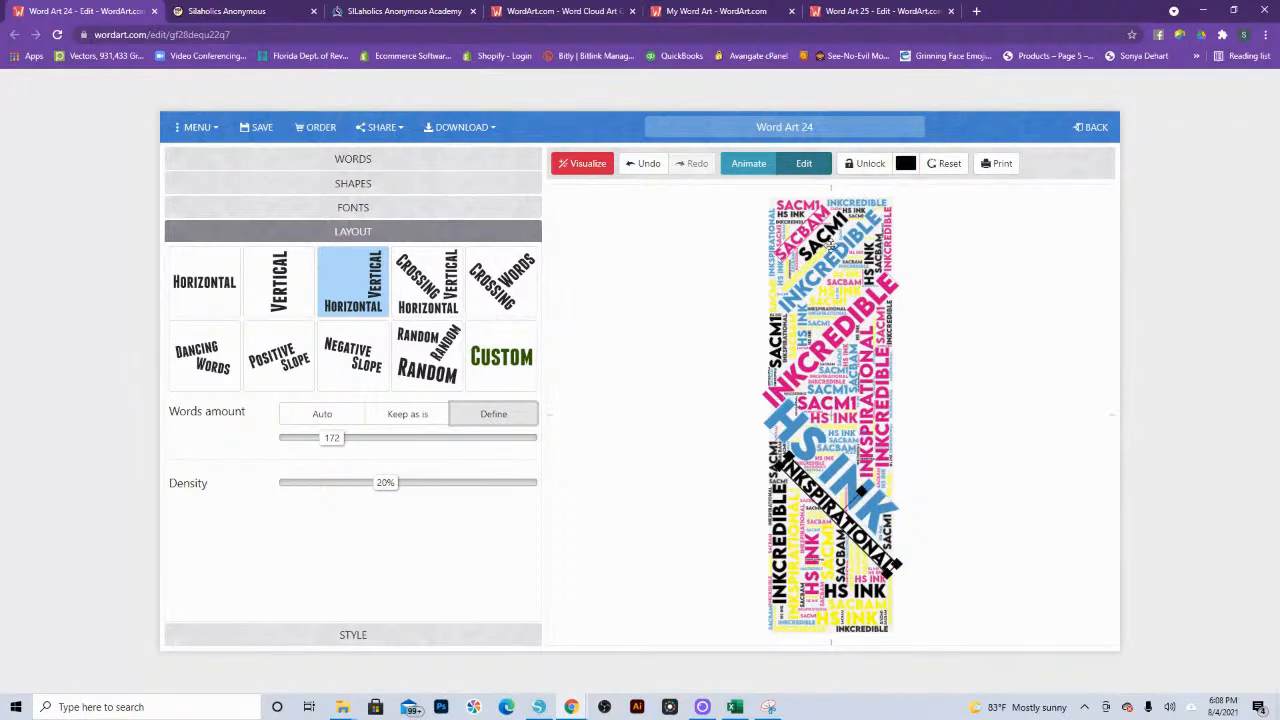
{"action": "left_click", "coordinate": [864, 164]}
{"action": "left_click", "coordinate": [812, 230]}
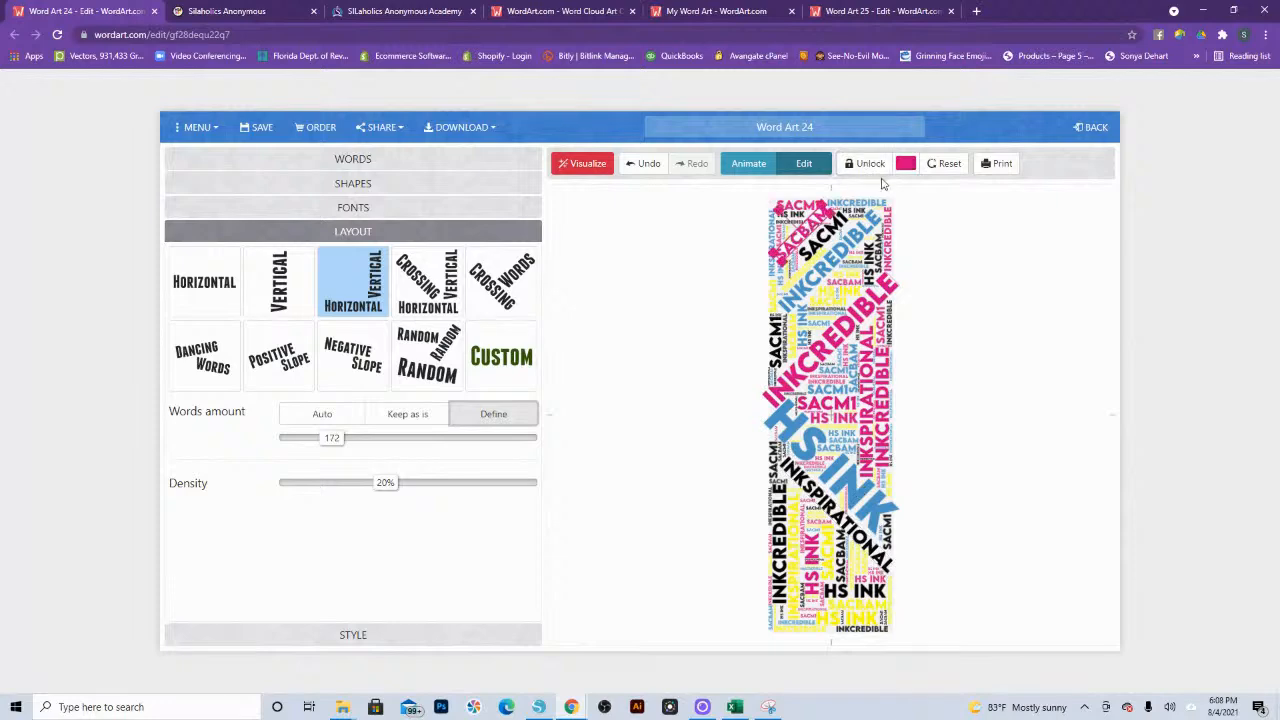
{"action": "left_click", "coordinate": [871, 166]}
{"action": "left_click", "coordinate": [598, 163]}
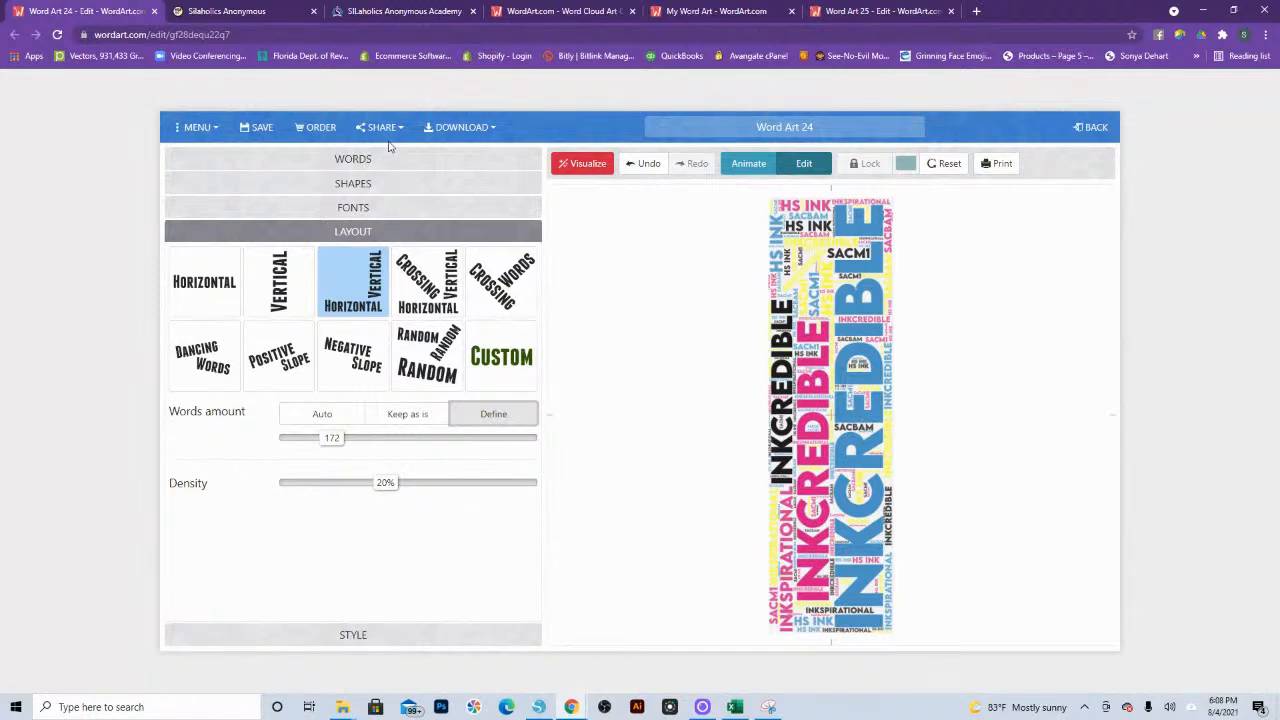
Step: Open the download format choices for the finished bookmark
{"action": "left_click", "coordinate": [460, 127]}
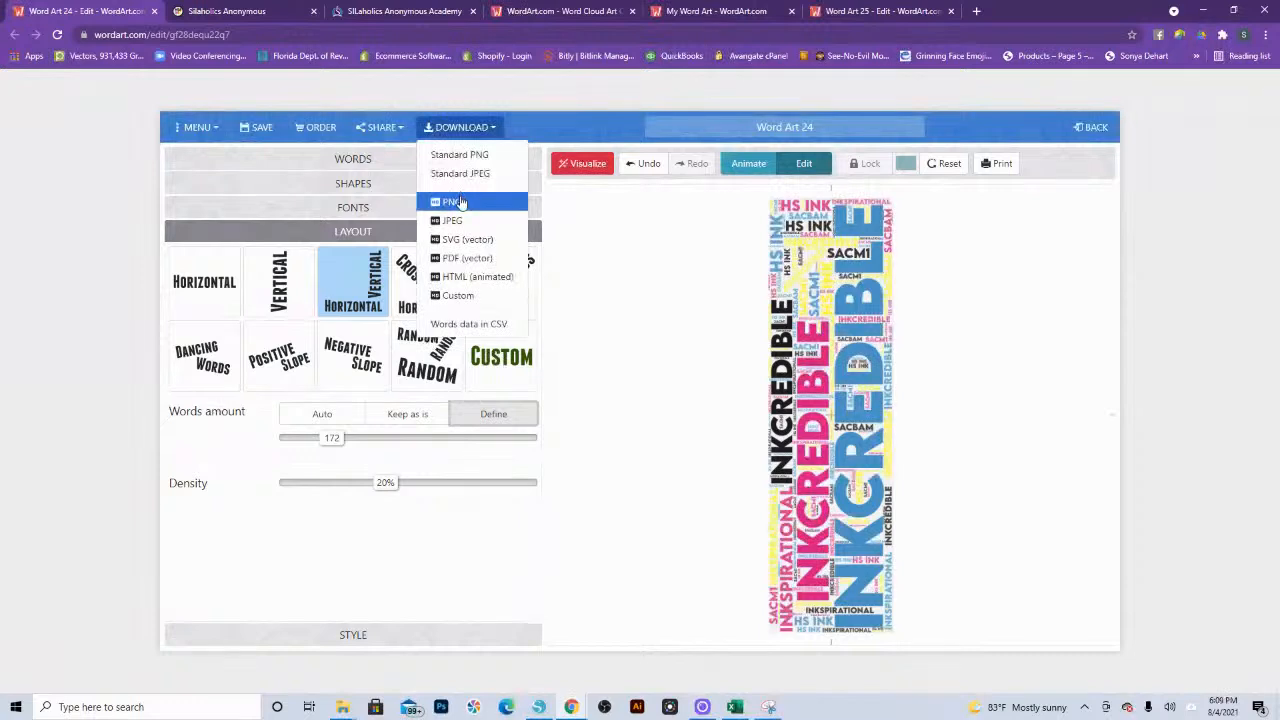
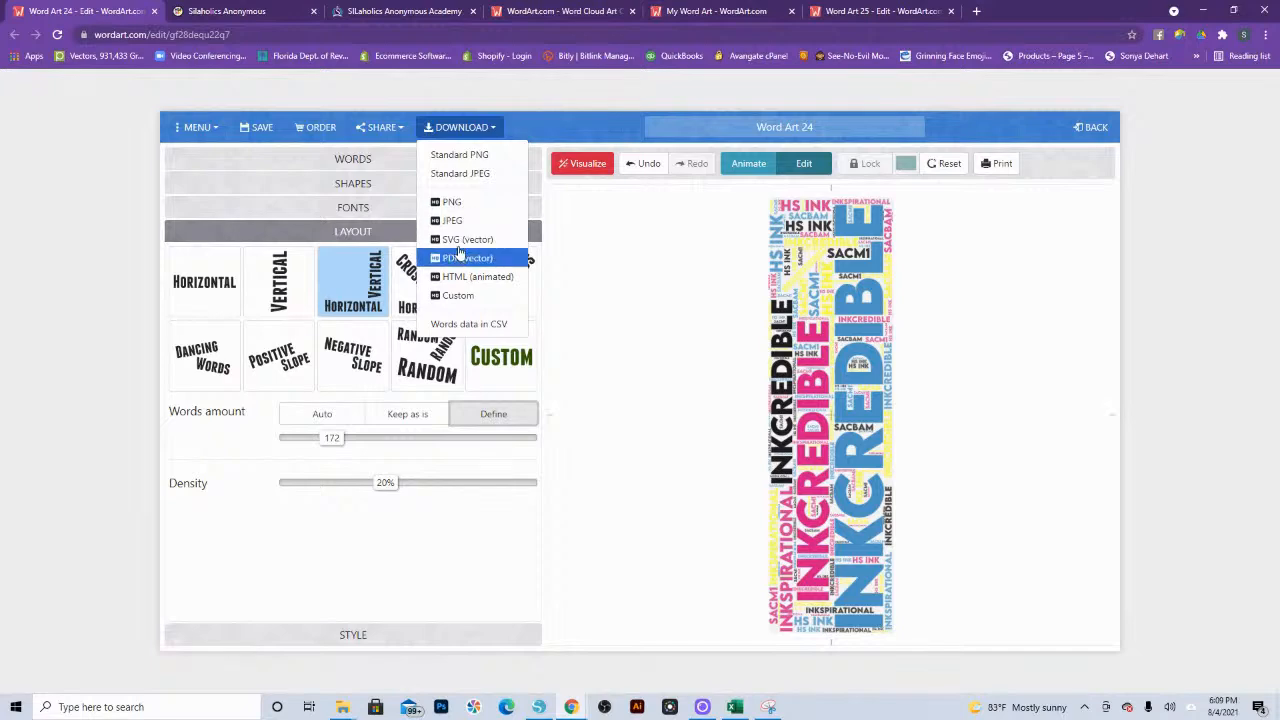
Step: Try to download the bookmark as SVG (vector) and review the high-quality pack and unlimited plan prices on the pricing page
{"action": "left_click", "coordinate": [459, 240]}
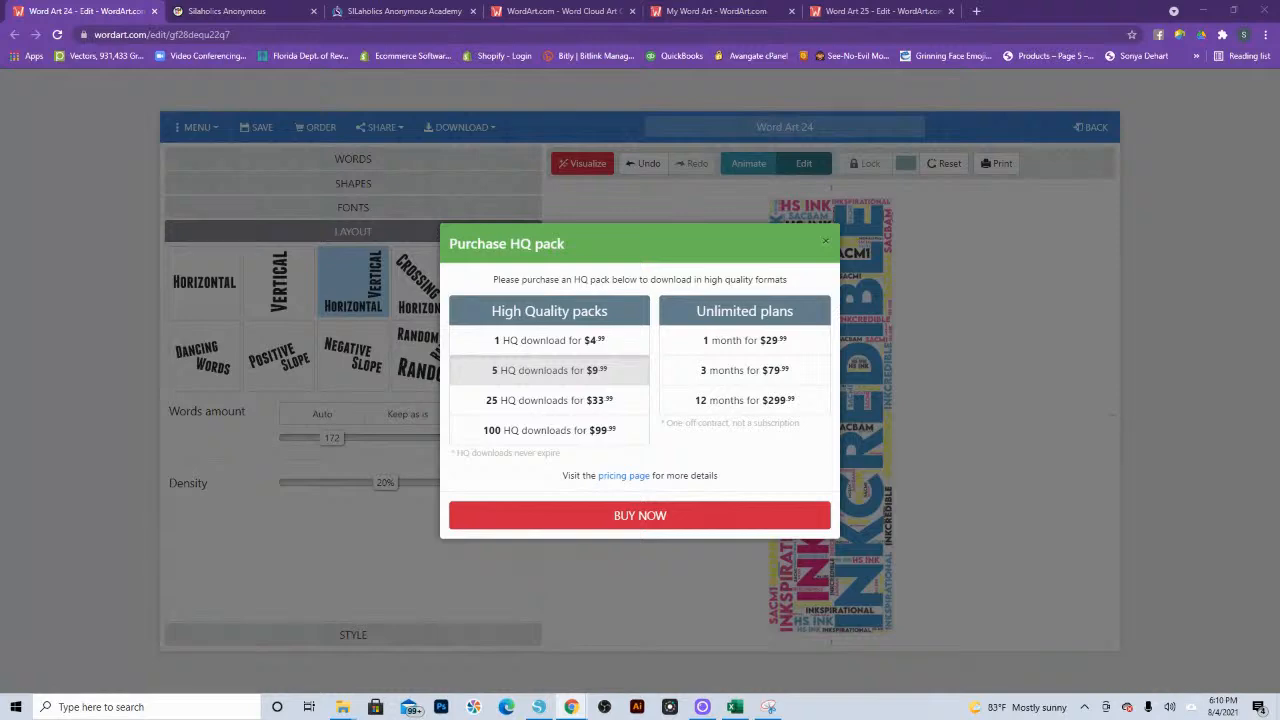
{"action": "left_click_drag", "start_coordinate": [1279, 104], "coordinate": [490, 2]}
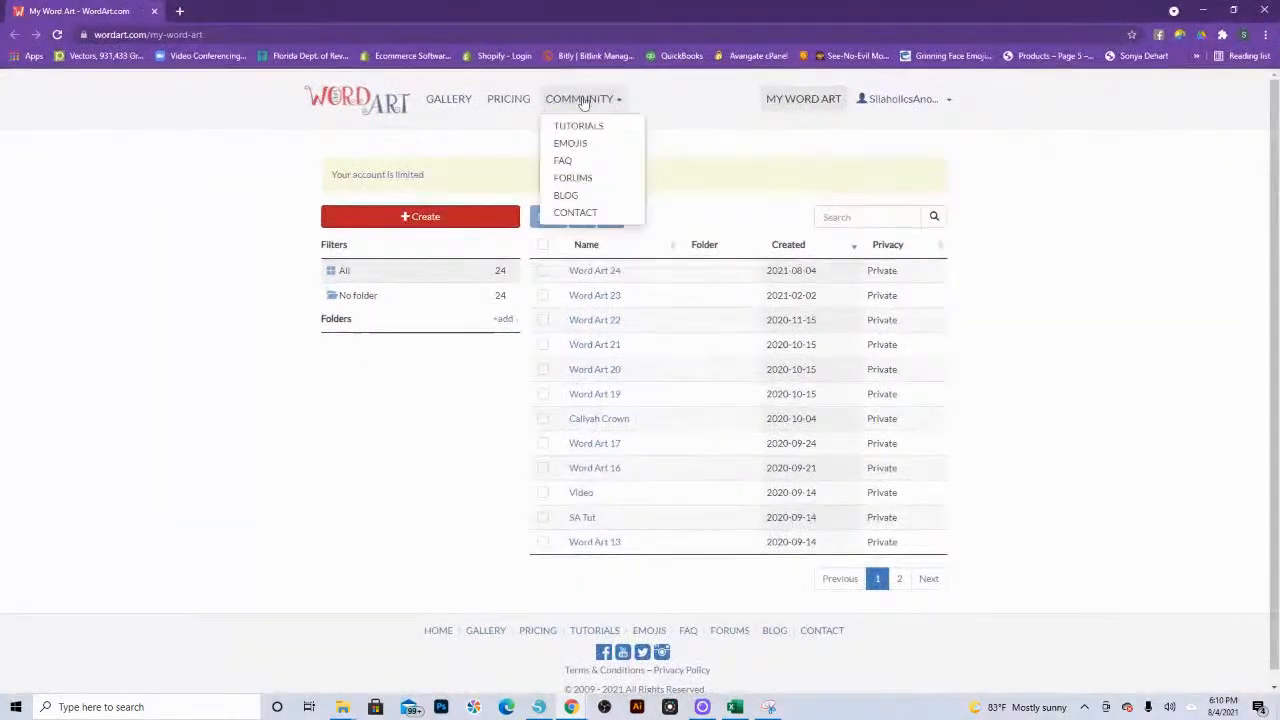
{"action": "left_click", "coordinate": [524, 102]}
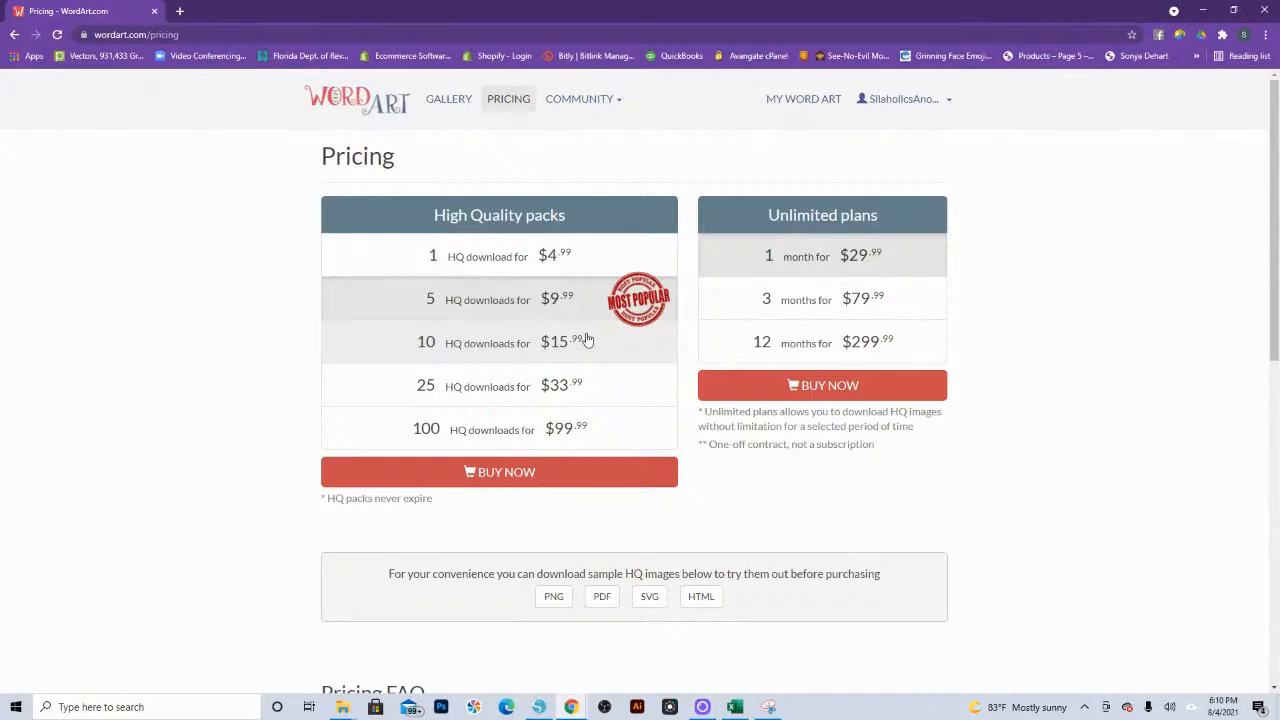
{"action": "left_click_drag", "start_coordinate": [868, 20], "coordinate": [791, 456]}
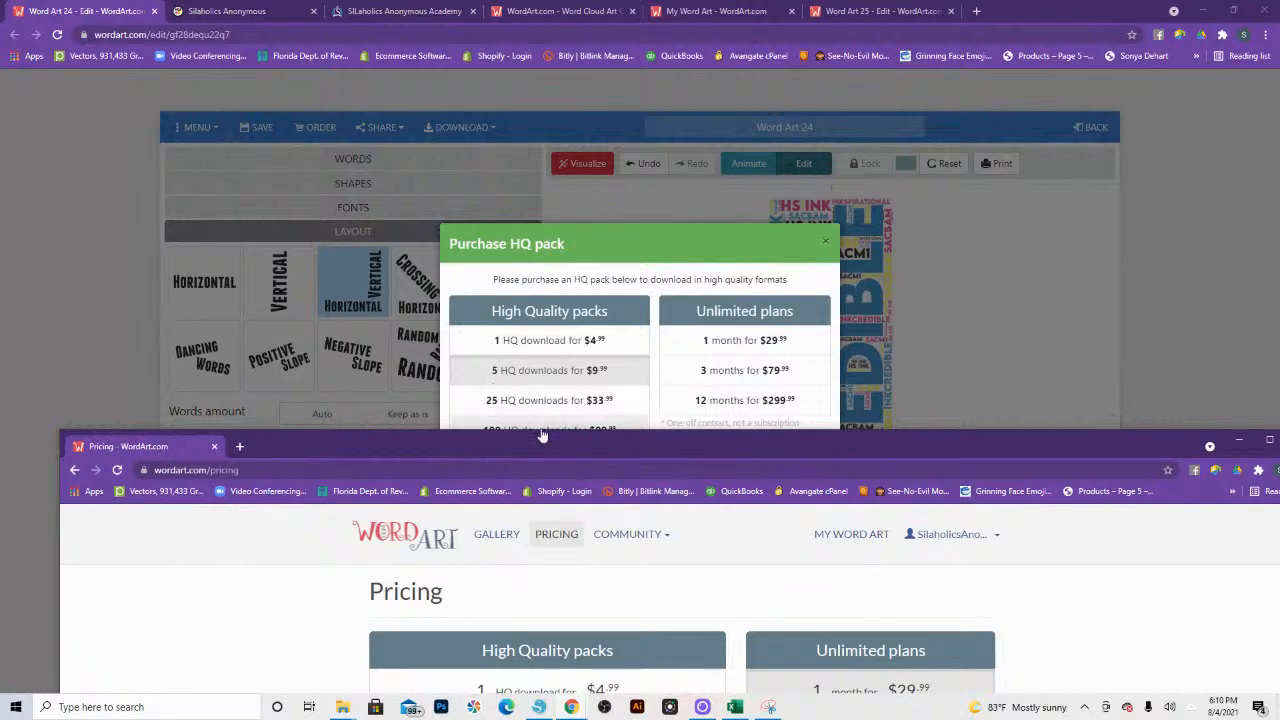
{"action": "left_click_drag", "start_coordinate": [541, 443], "coordinate": [505, 87]}
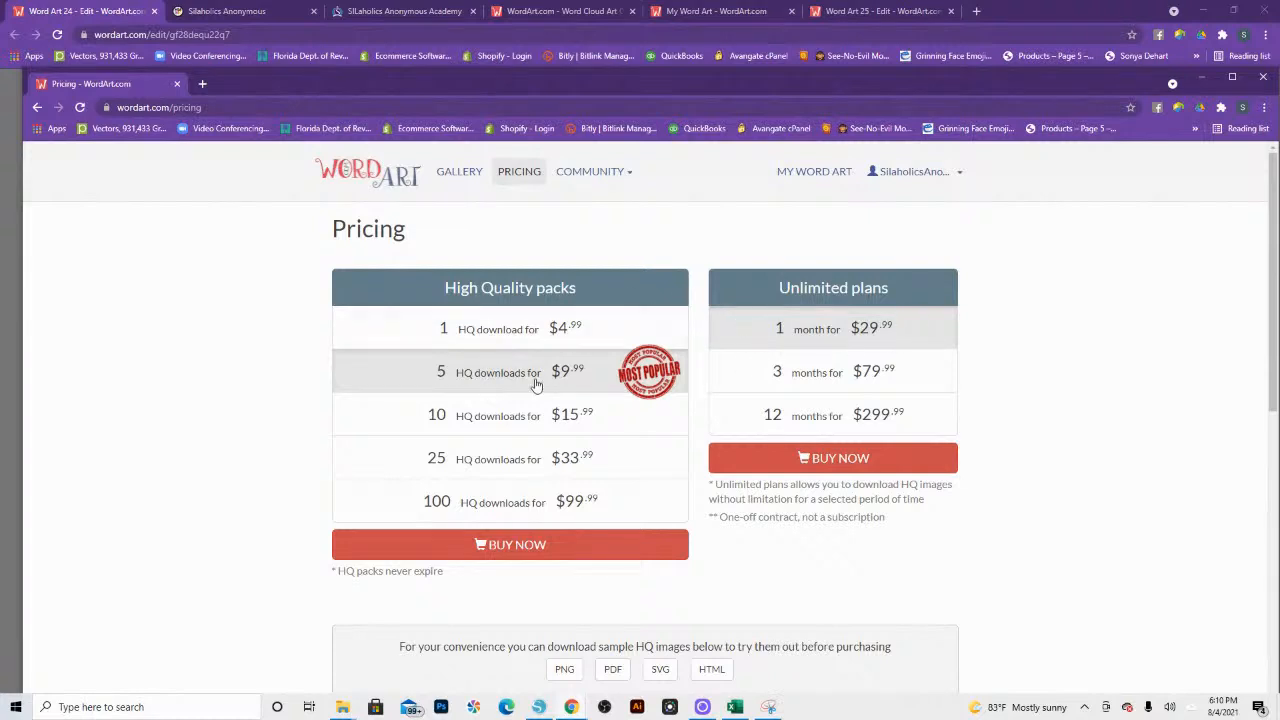
Step: Return to the Word Art 24 editor, dismiss the purchase offer and try the SVG (vector) download again
{"action": "left_click", "coordinate": [714, 14]}
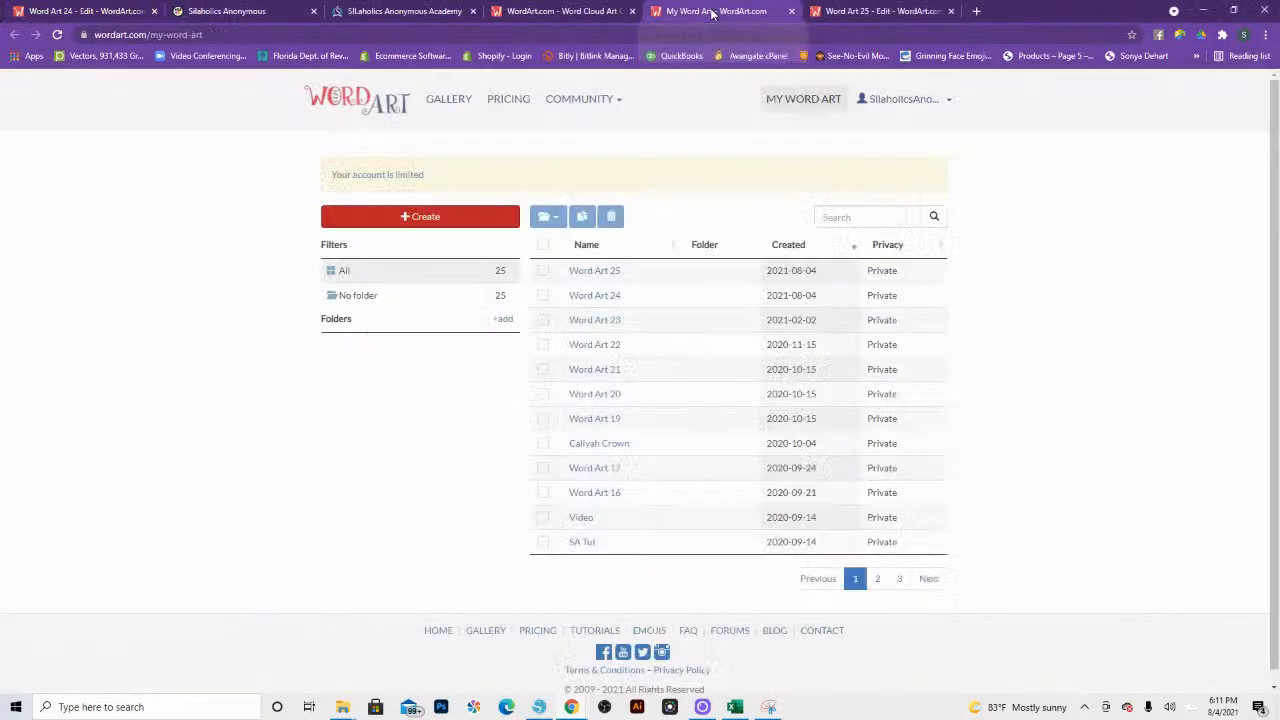
{"action": "left_click", "coordinate": [587, 14]}
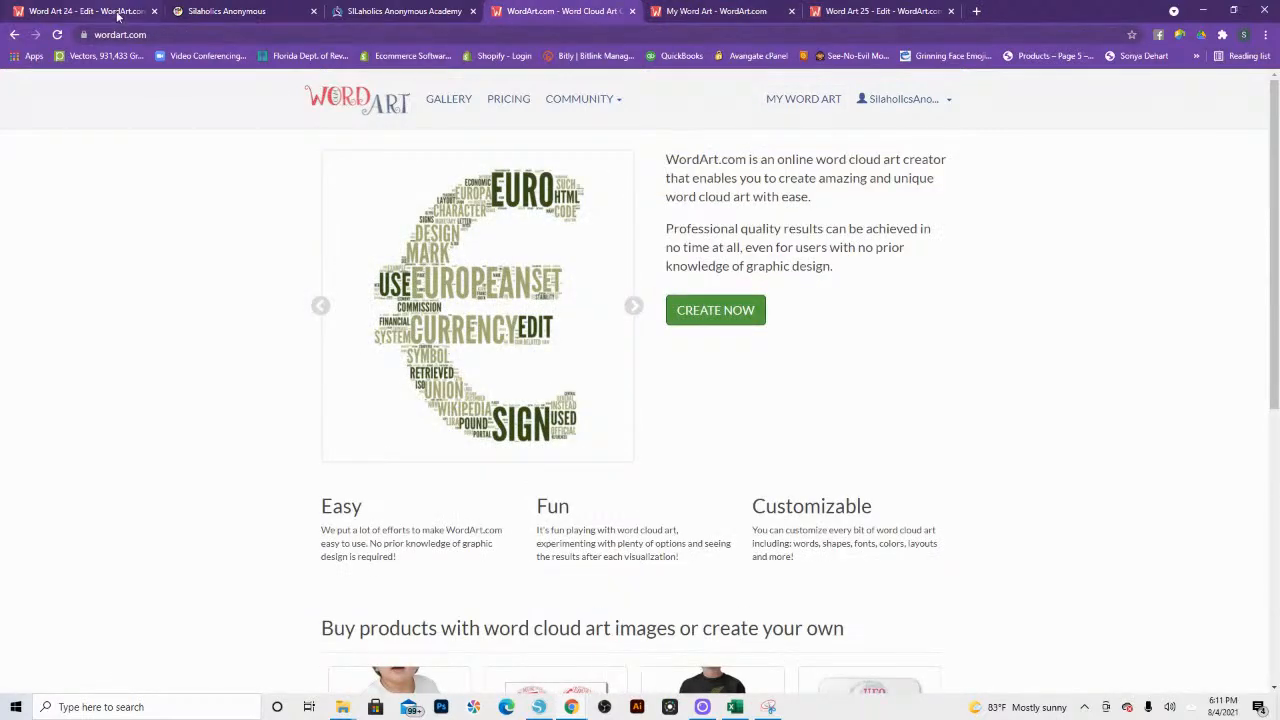
{"action": "left_click", "coordinate": [118, 14]}
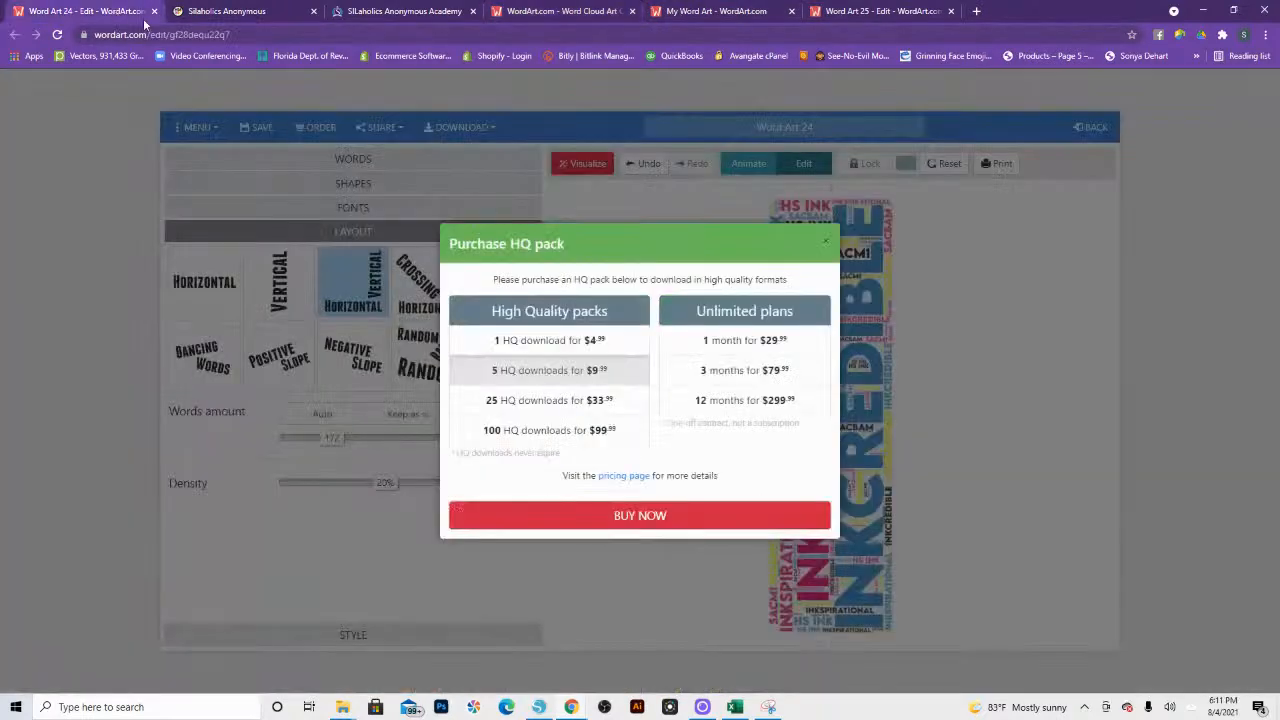
{"action": "left_click", "coordinate": [826, 242]}
{"action": "left_click", "coordinate": [450, 138]}
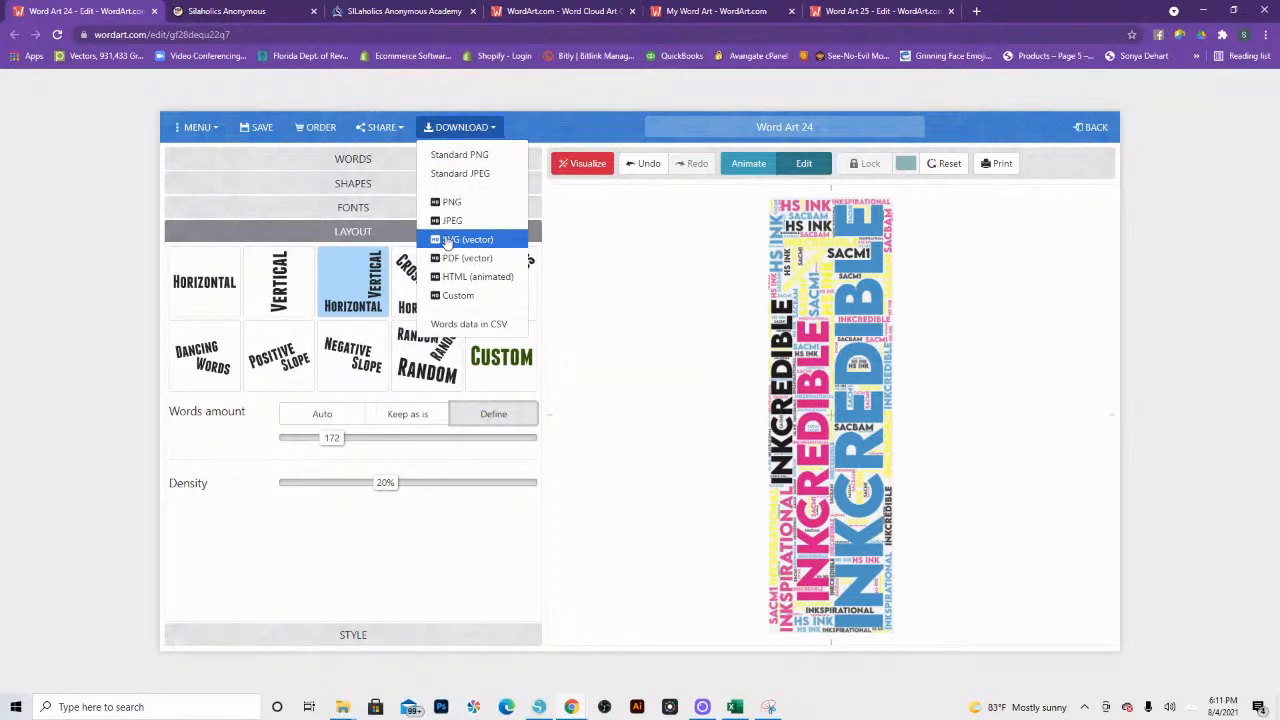
{"action": "left_click", "coordinate": [447, 241]}
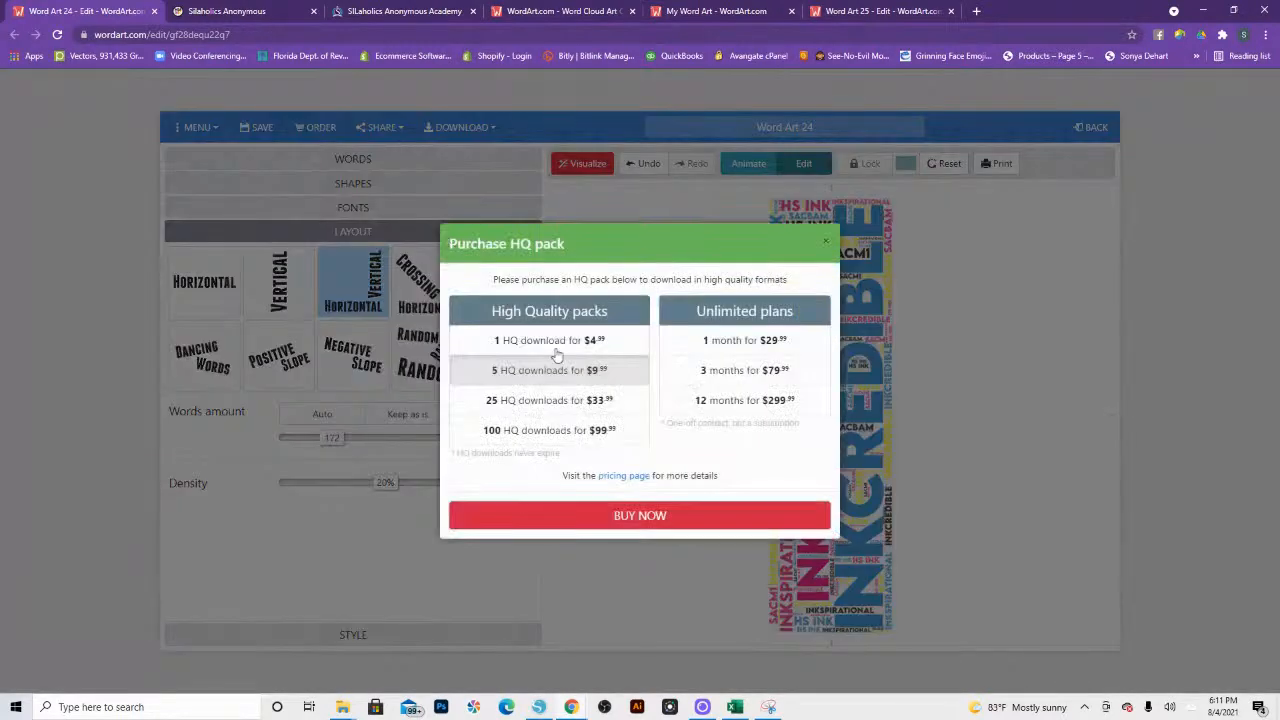
{"action": "left_click", "coordinate": [825, 241]}
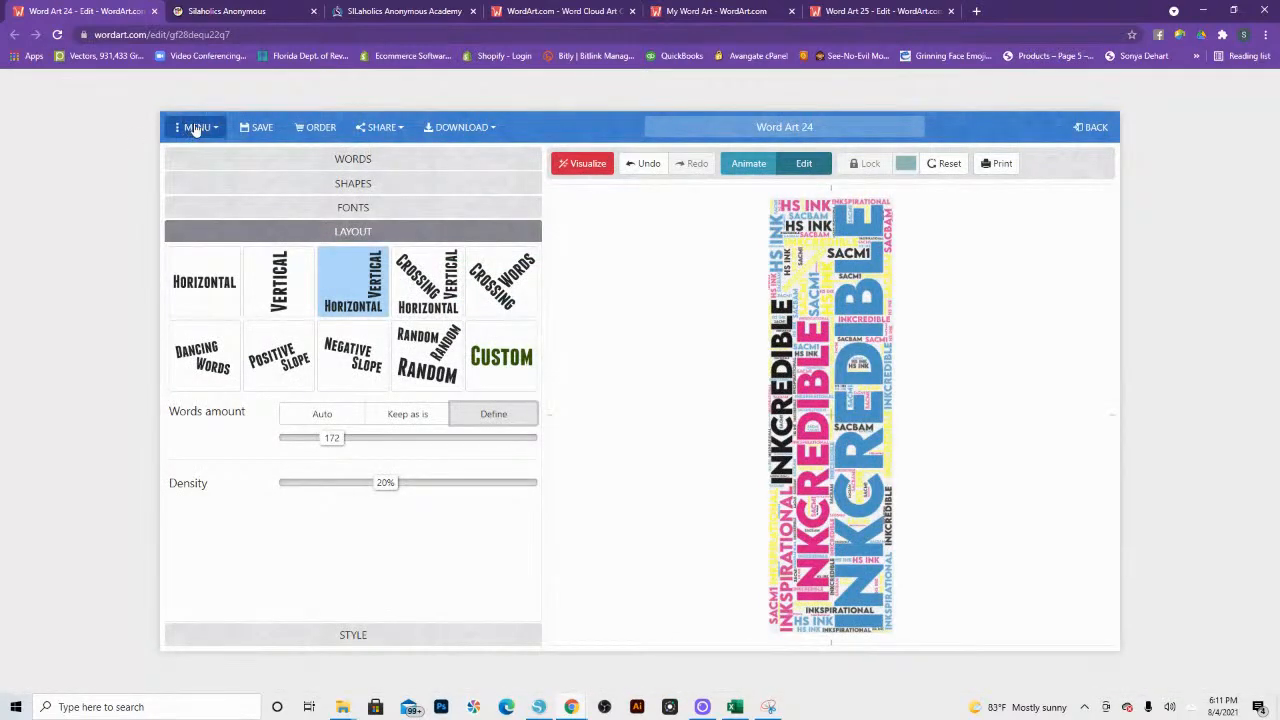
Step: Save the artwork, rename the existing entry to "HS INK Bookmark" and leave the editor
{"action": "left_click", "coordinate": [259, 129]}
{"action": "left_click", "coordinate": [748, 127]}
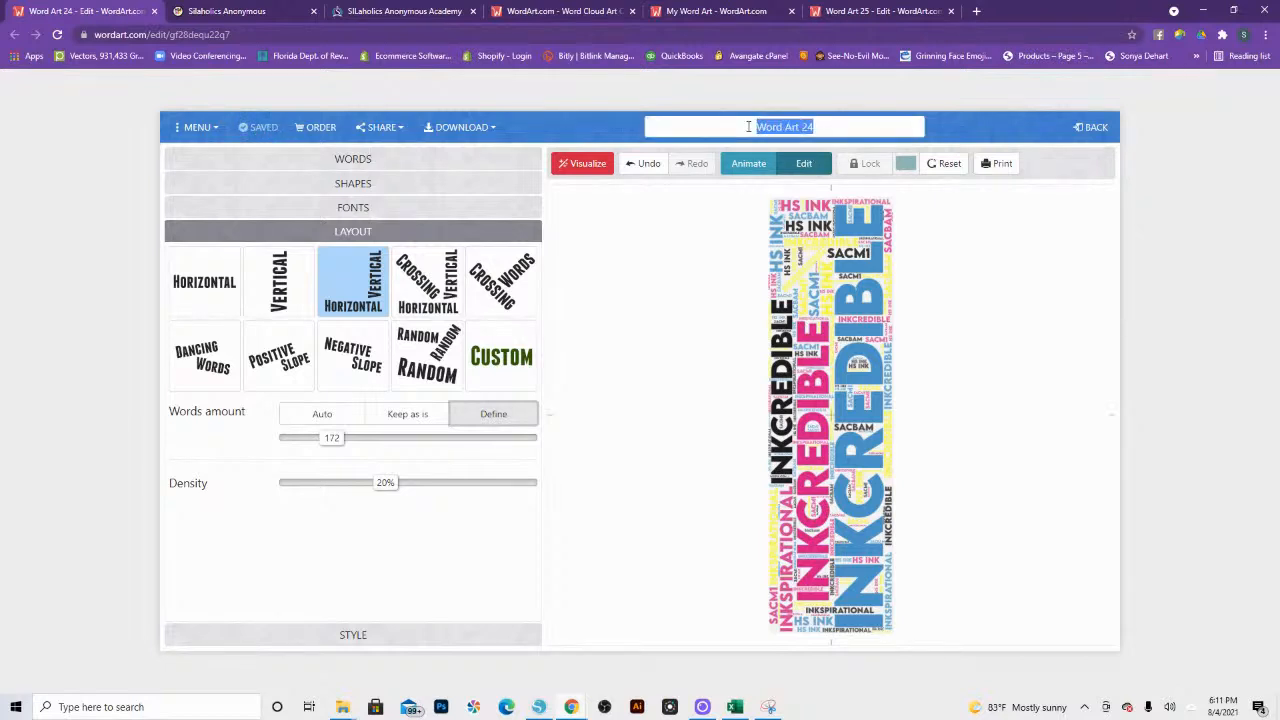
{"action": "type", "text": "HS"}
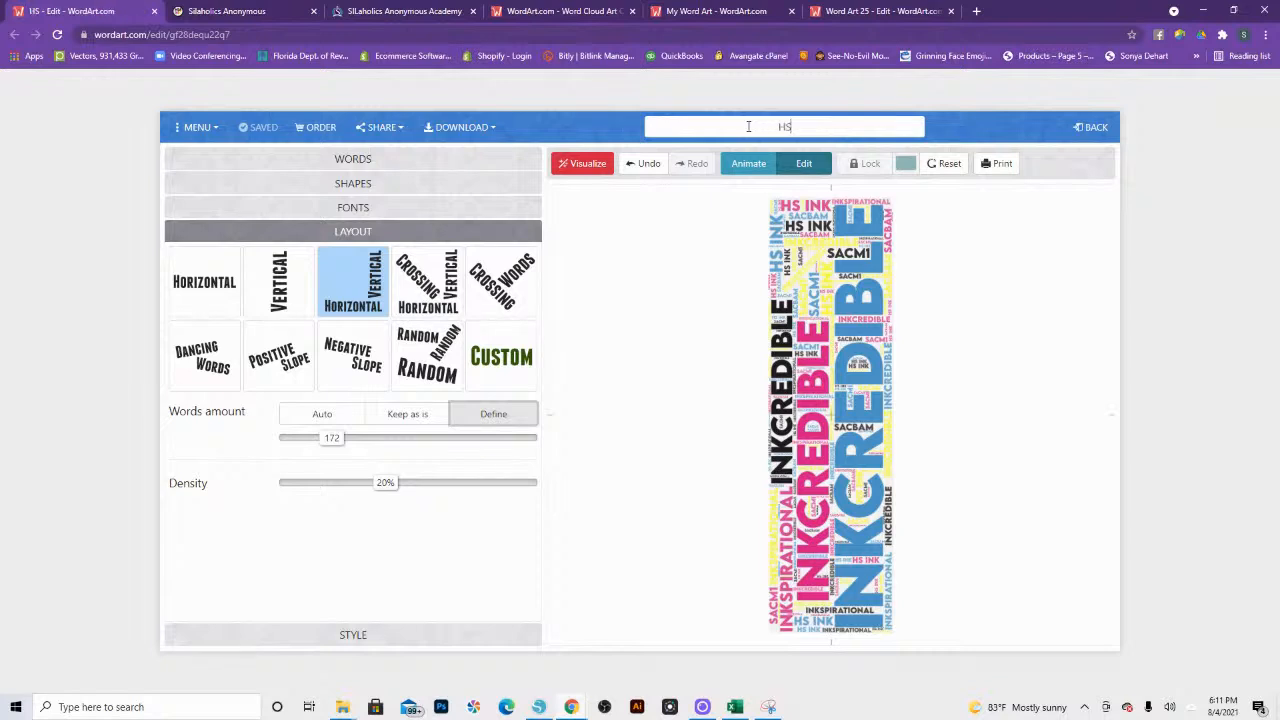
{"action": "type", "text": " INK Bookmark"}
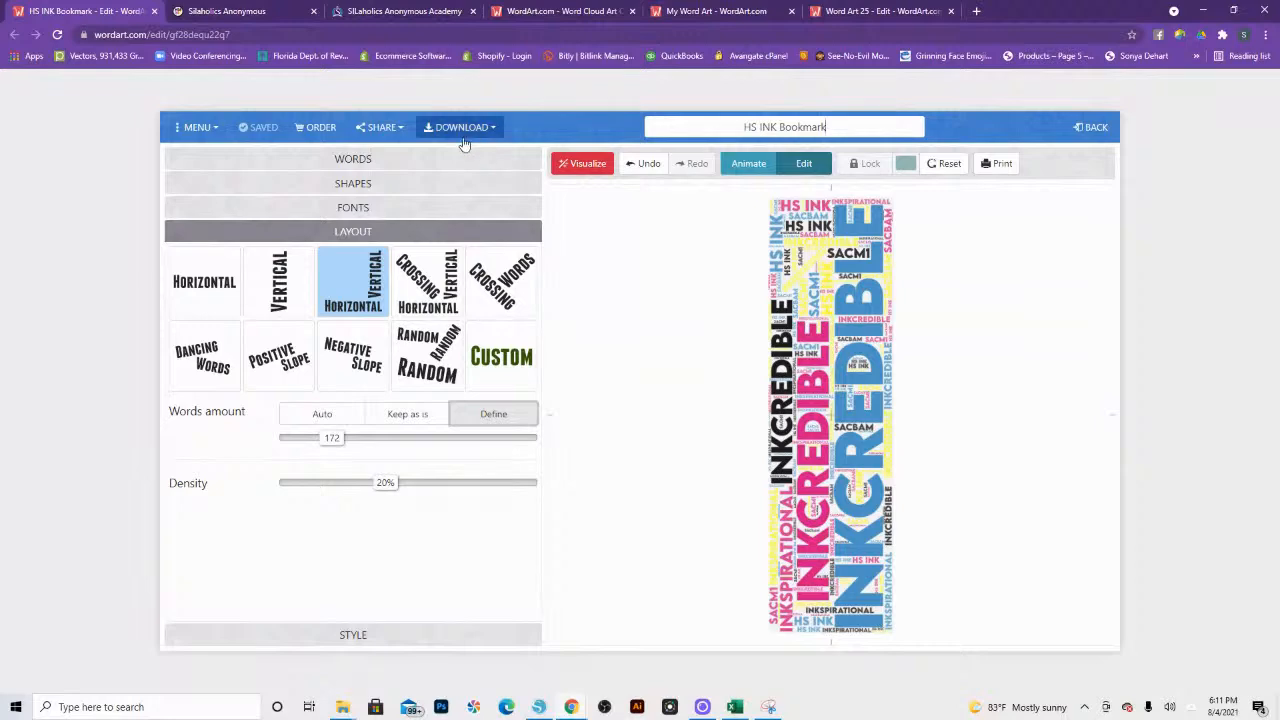
{"action": "left_click", "coordinate": [353, 160]}
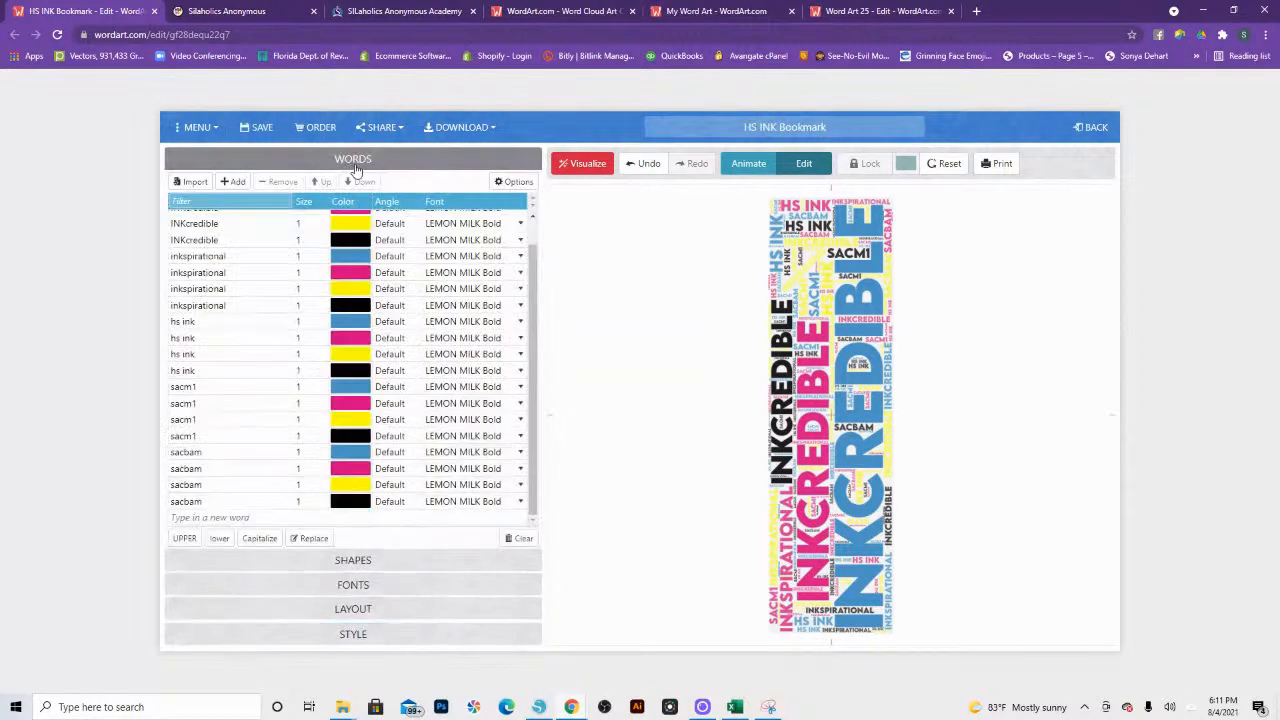
{"action": "left_click", "coordinate": [249, 127]}
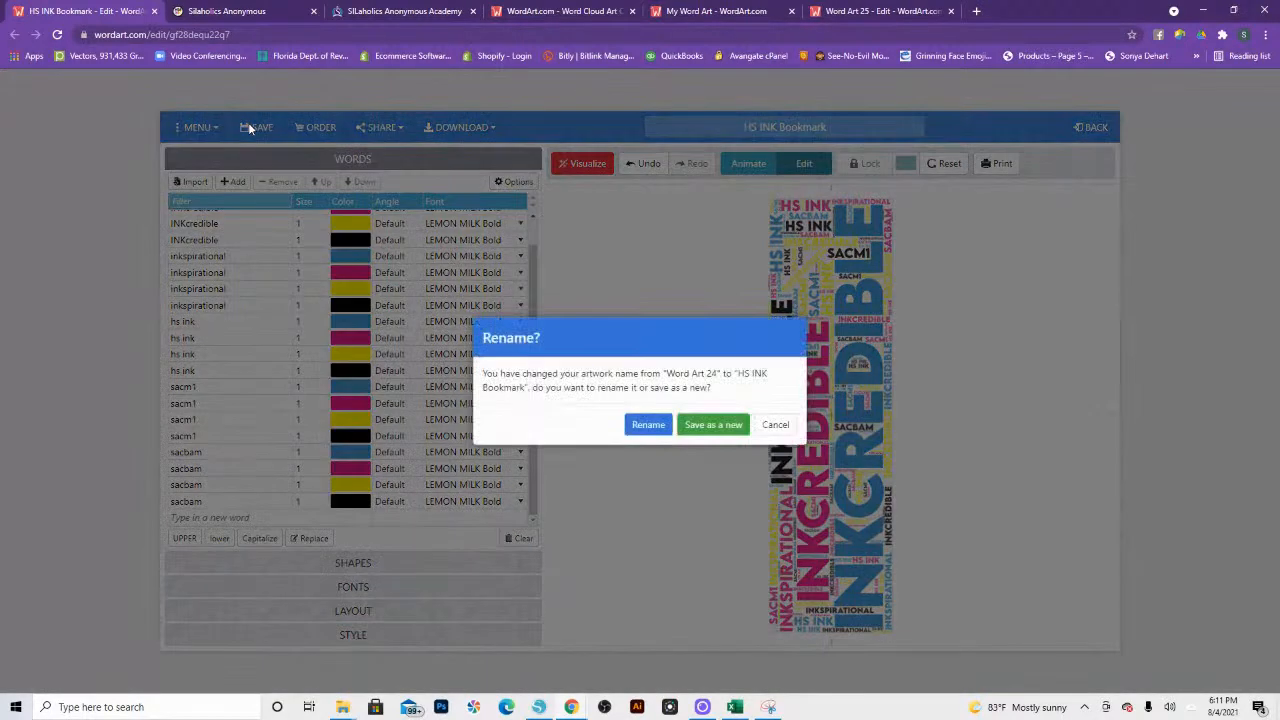
{"action": "left_click", "coordinate": [647, 426]}
{"action": "left_click", "coordinate": [711, 418]}
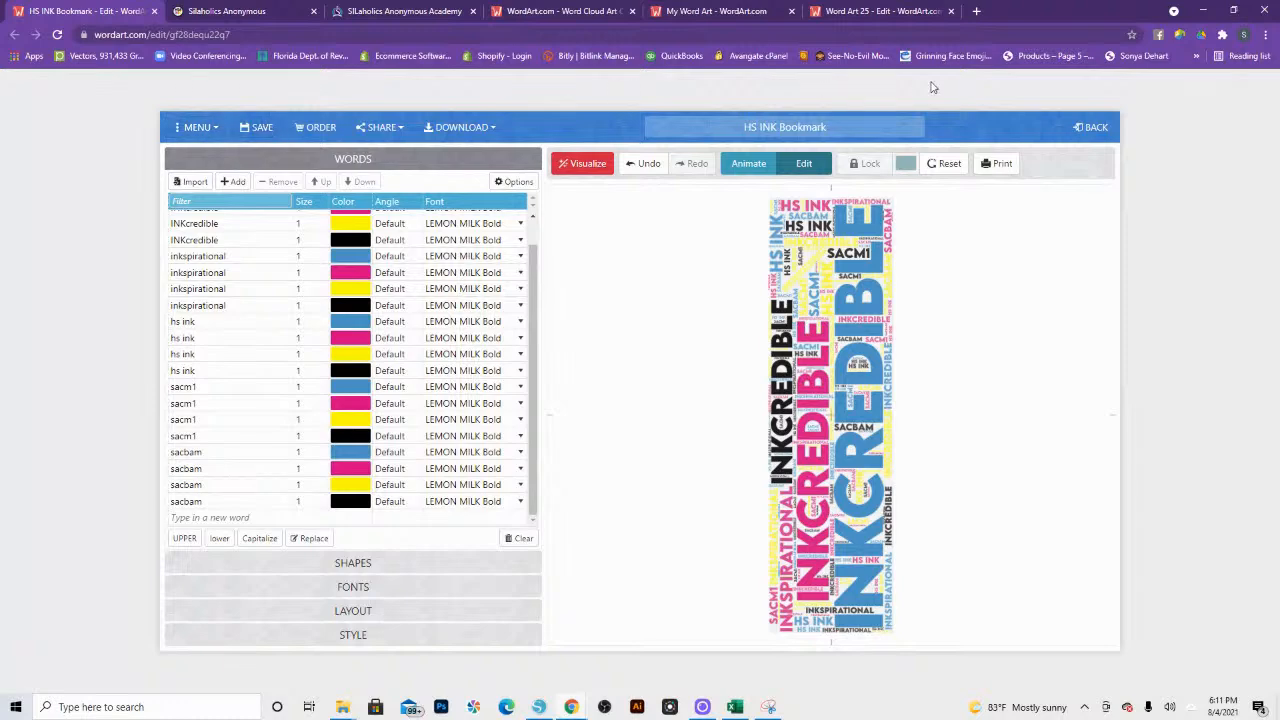
{"action": "left_click", "coordinate": [1096, 128]}
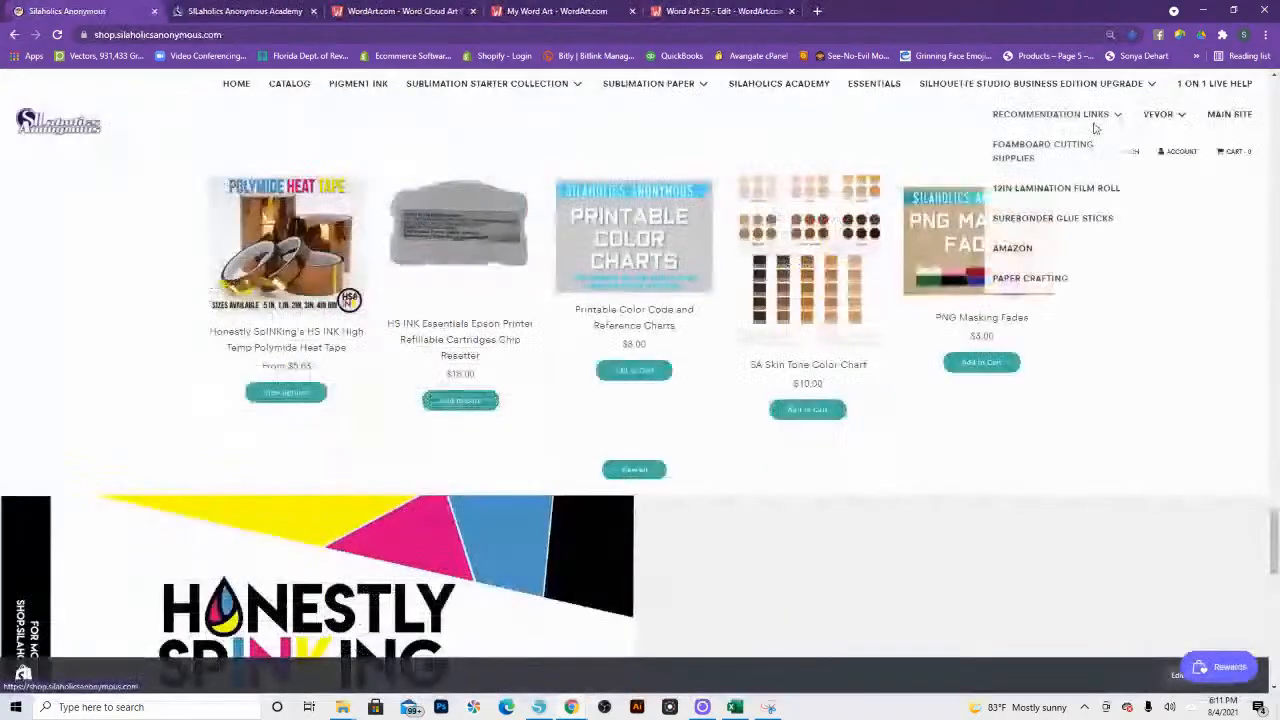
Step: Check the account's purchases page for the available download packs and plans
{"action": "left_click", "coordinate": [388, 12]}
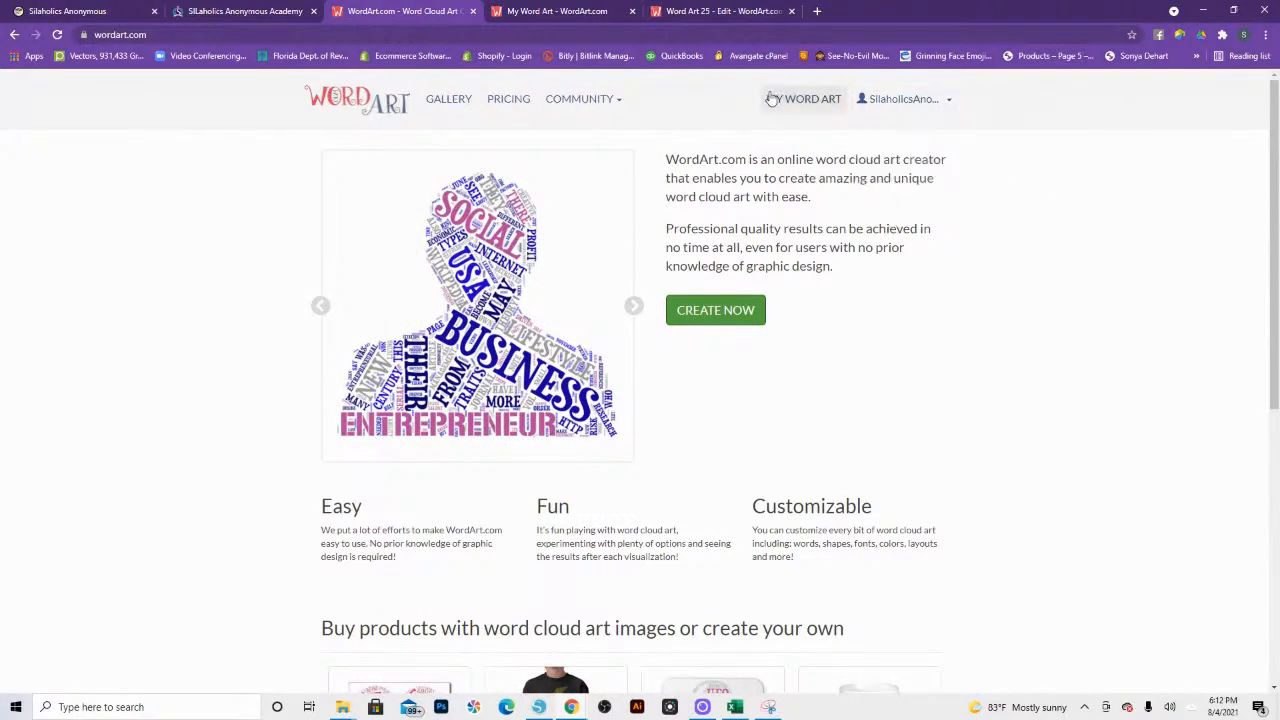
{"action": "mouse_move", "coordinate": [900, 99]}
{"action": "left_click", "coordinate": [885, 170]}
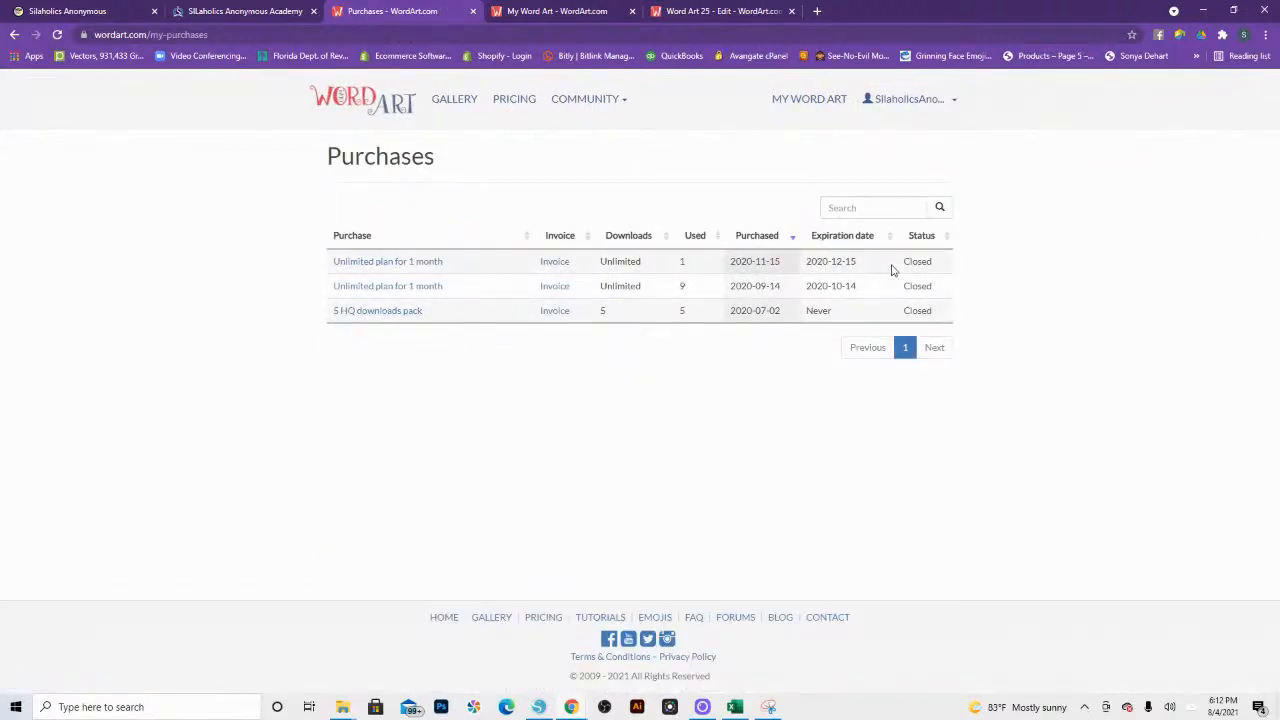
{"action": "left_click", "coordinate": [675, 14]}
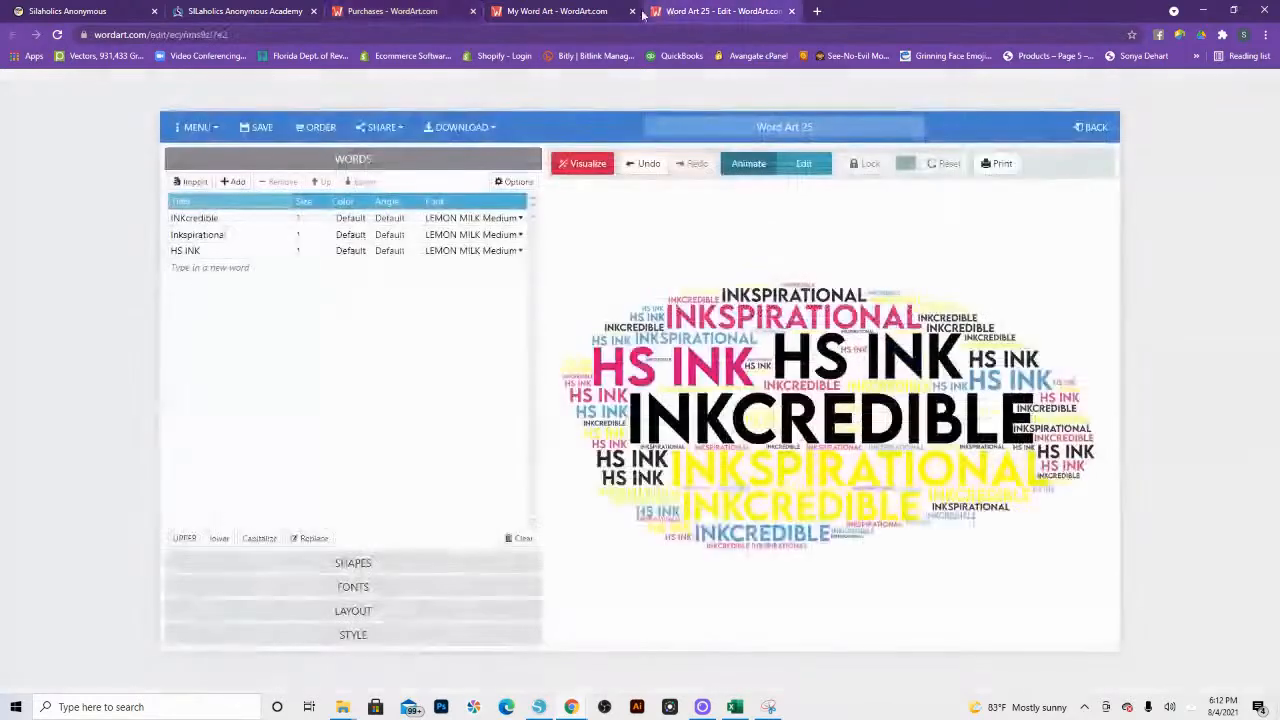
{"action": "left_click", "coordinate": [550, 12]}
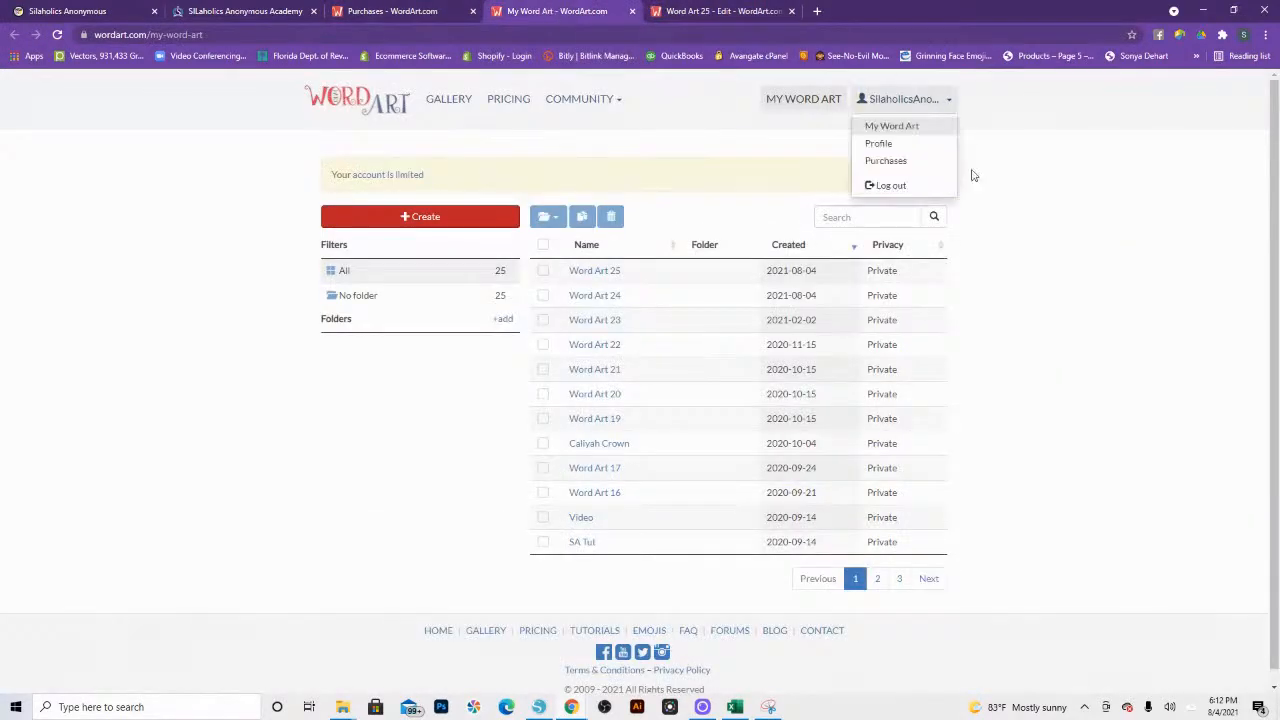
{"action": "mouse_move", "coordinate": [880, 100]}
{"action": "left_click", "coordinate": [876, 160]}
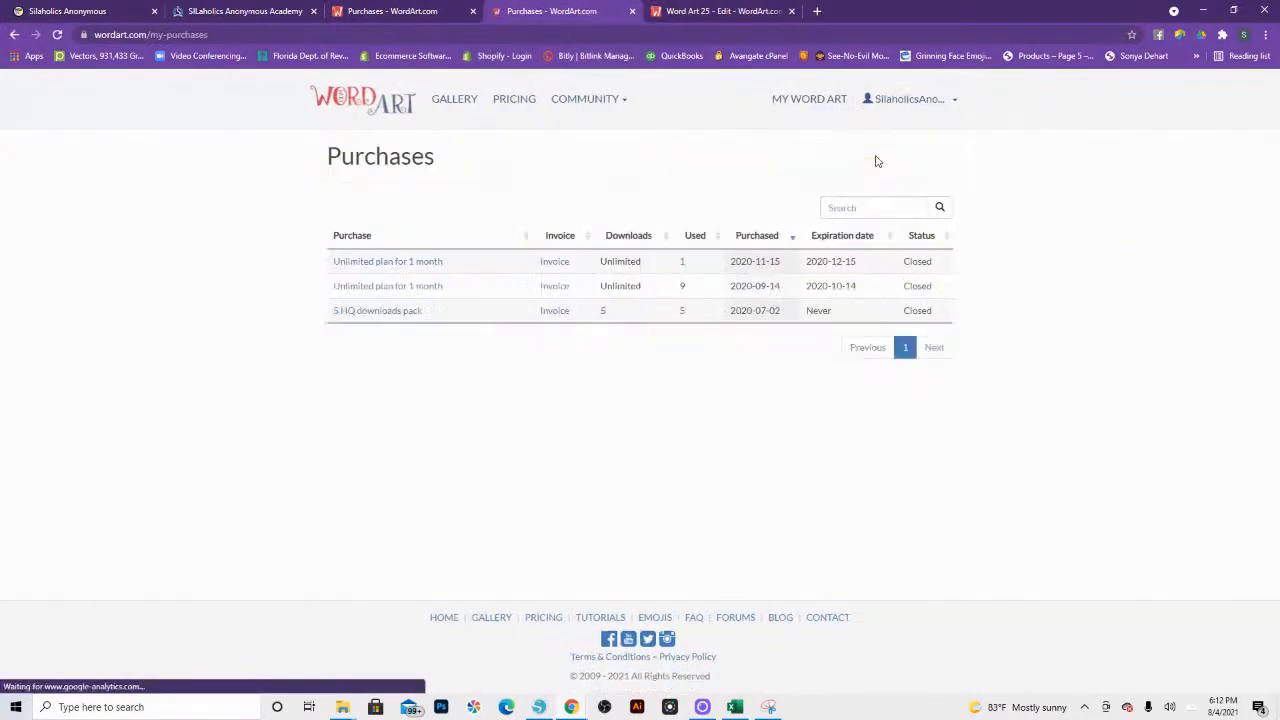
{"action": "mouse_move", "coordinate": [955, 140]}
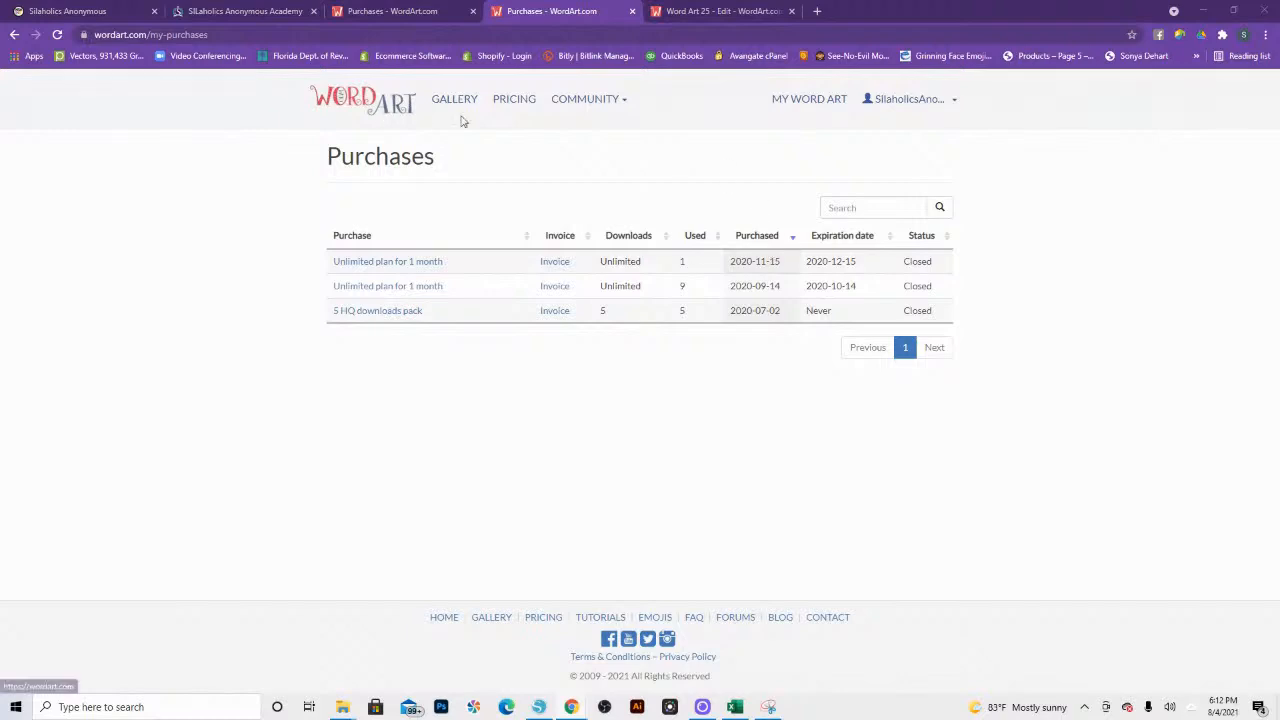
{"action": "mouse_move", "coordinate": [910, 99]}
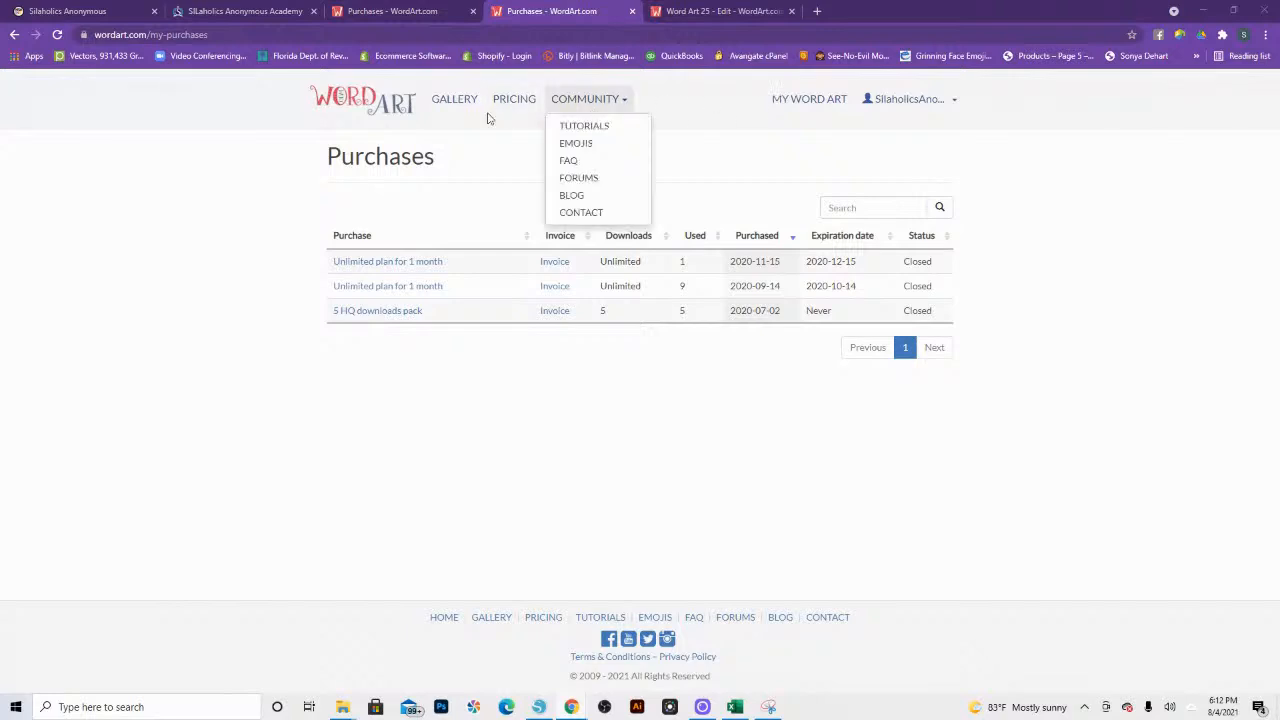
Step: Reopen HS INK Bookmark from the saved word art list and download it as SVG (vector)
{"action": "left_click", "coordinate": [806, 100]}
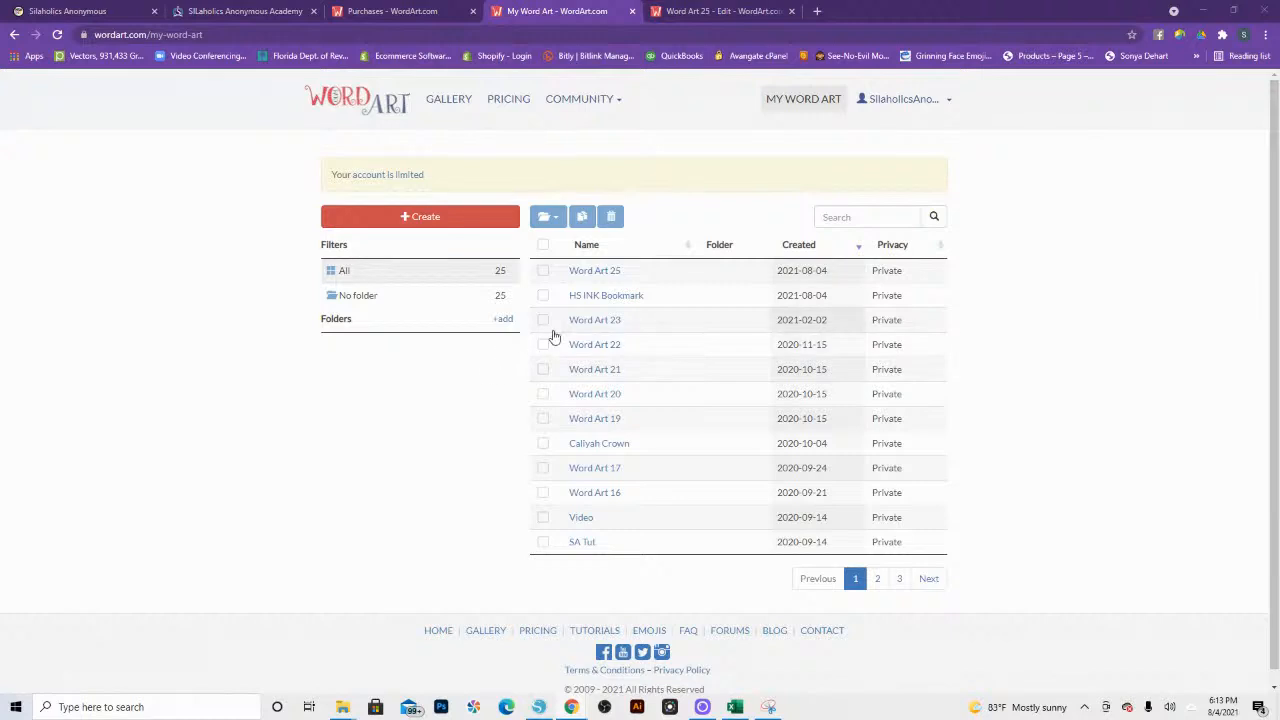
{"action": "left_click", "coordinate": [590, 300]}
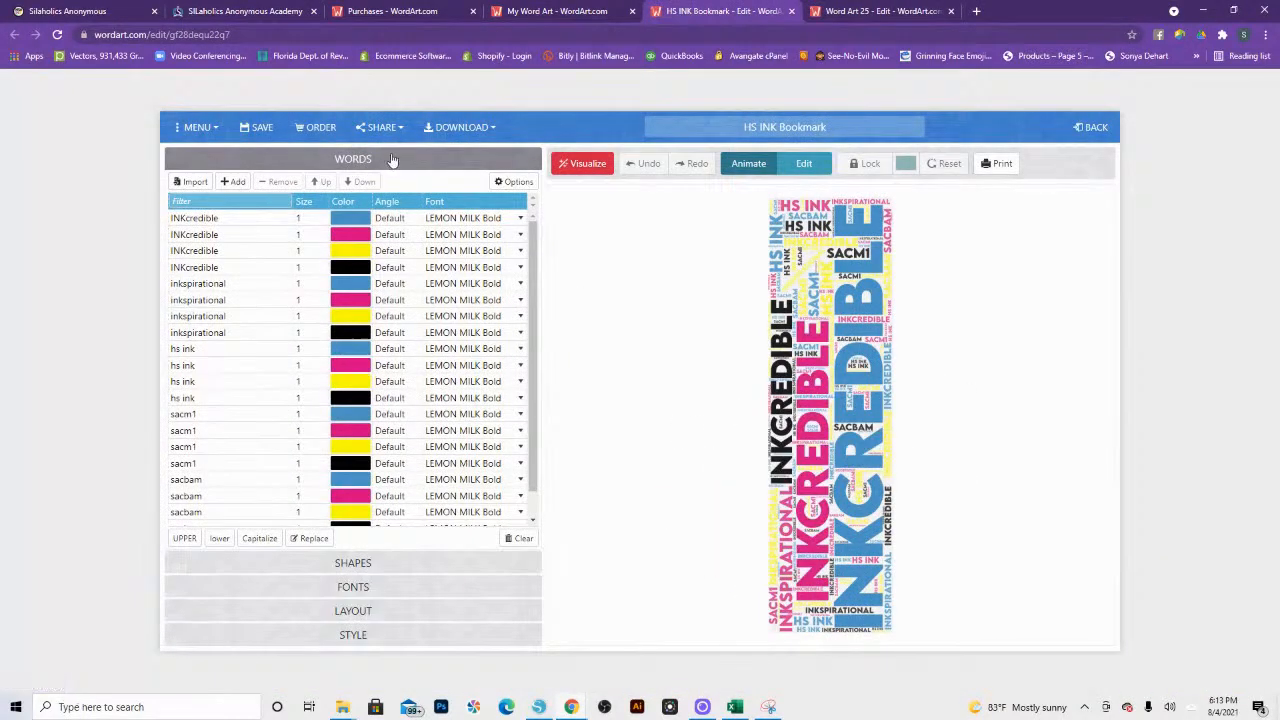
{"action": "left_click", "coordinate": [455, 130]}
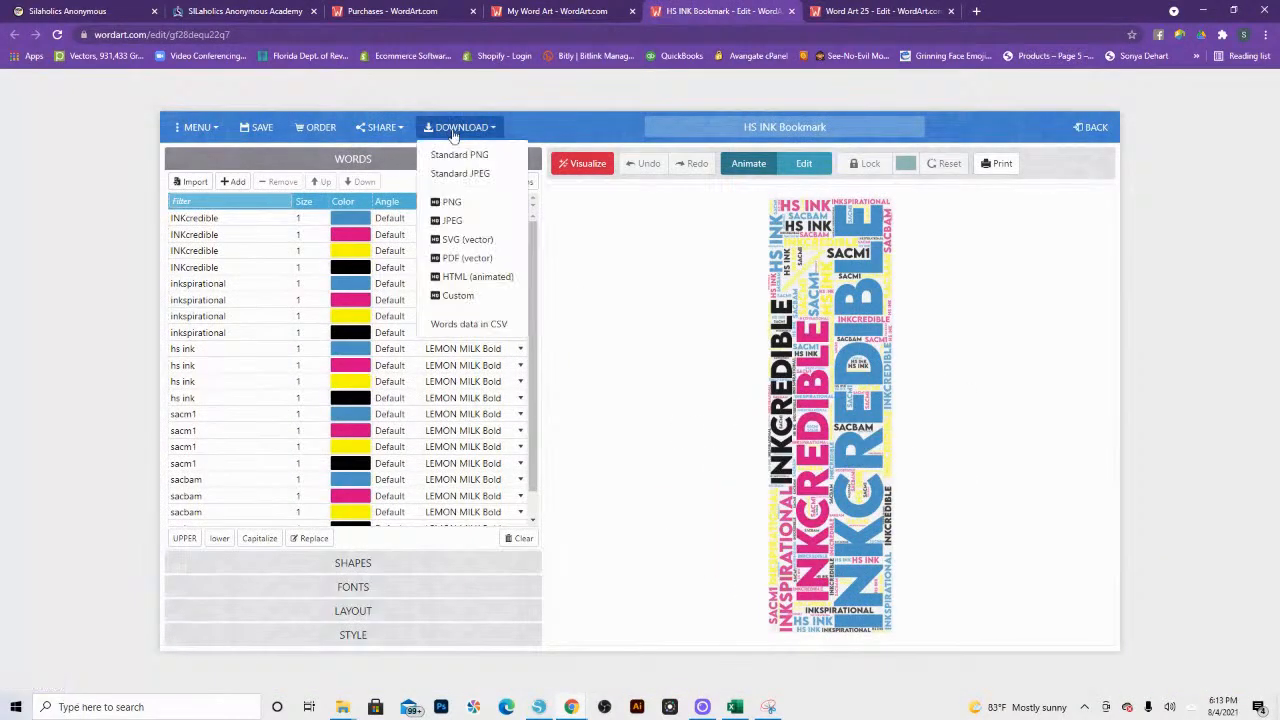
{"action": "left_click", "coordinate": [462, 239]}
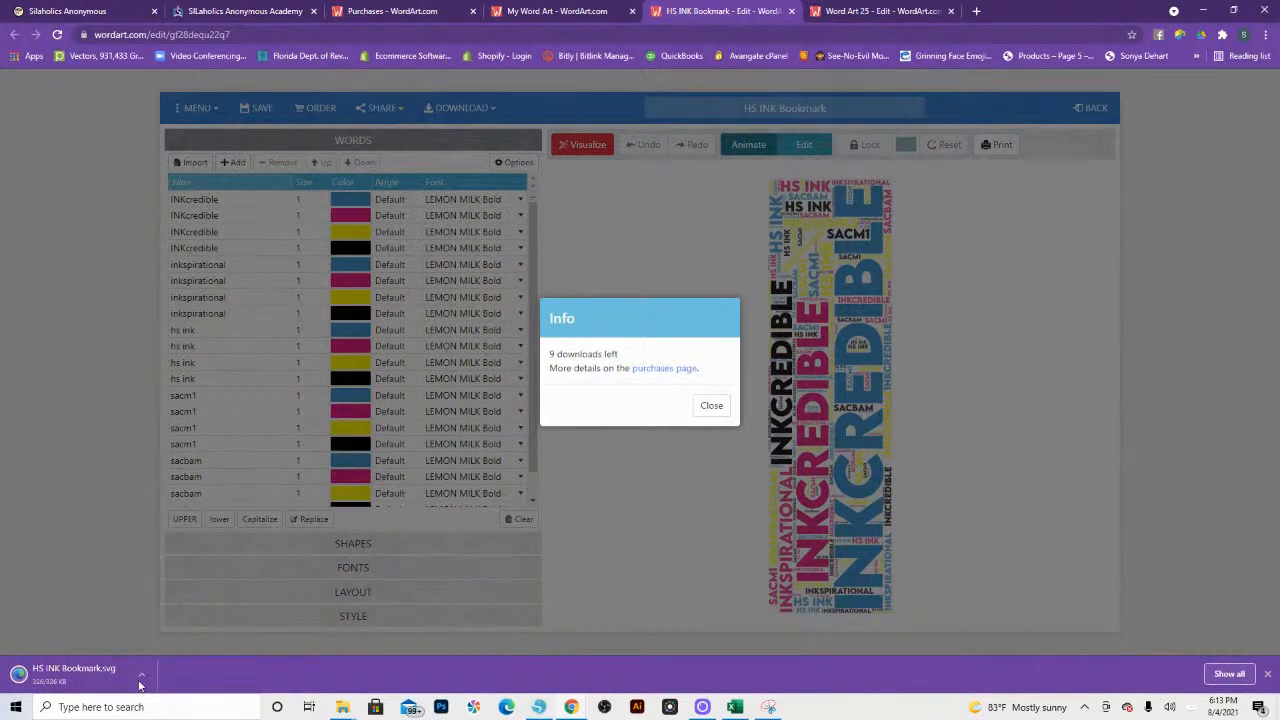
{"action": "left_click", "coordinate": [711, 407]}
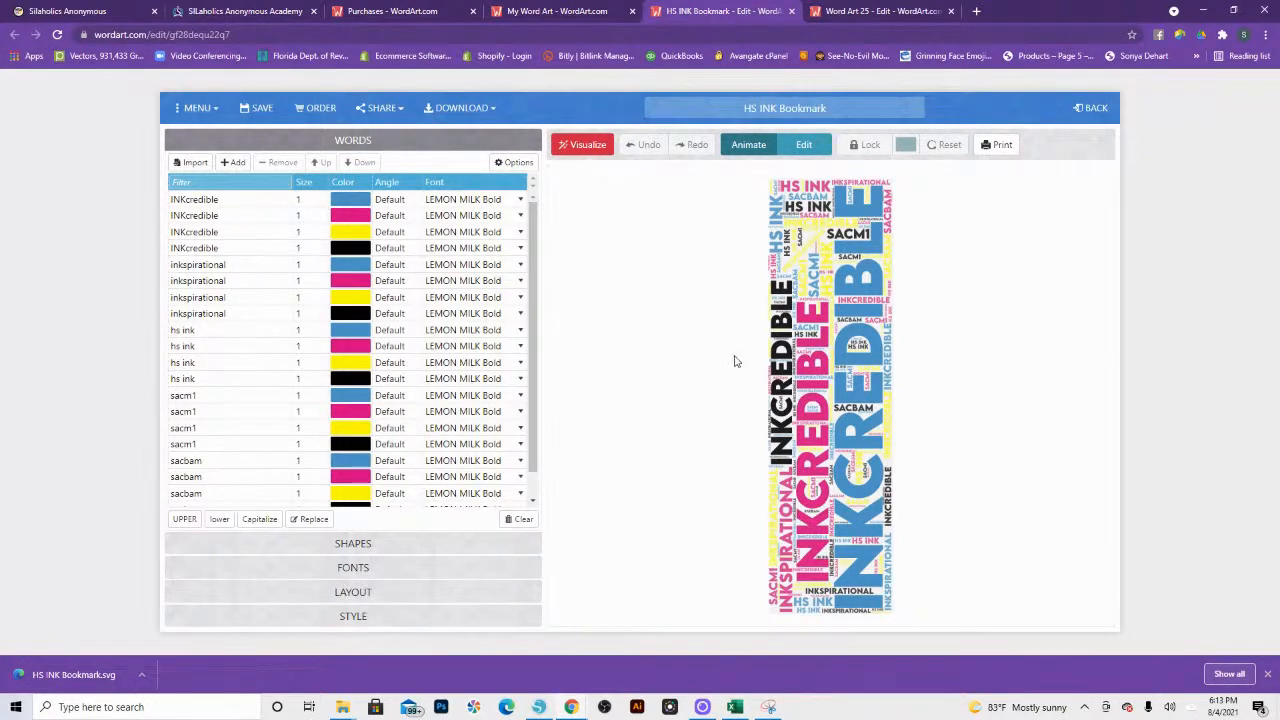
Step: Regenerate the bookmark with the Crossing Horizontal Vertical layout and a words amount of 359
{"action": "left_click", "coordinate": [588, 148]}
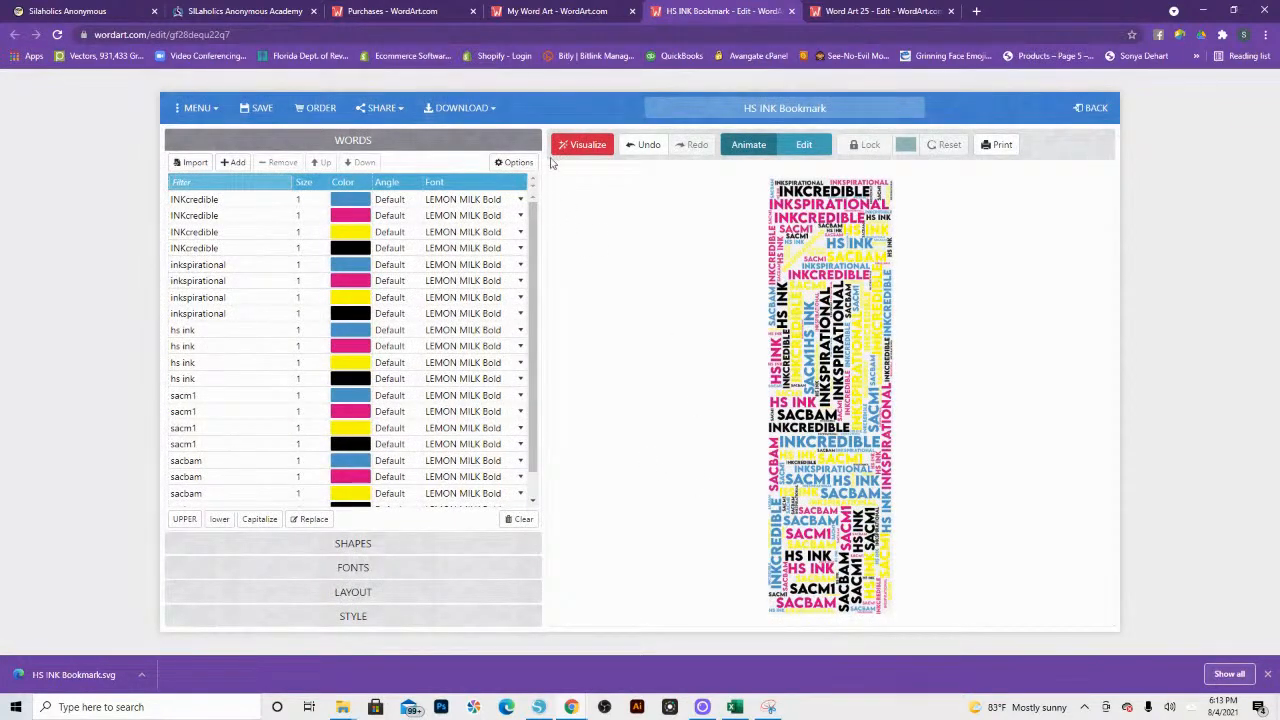
{"action": "left_click", "coordinate": [380, 596]}
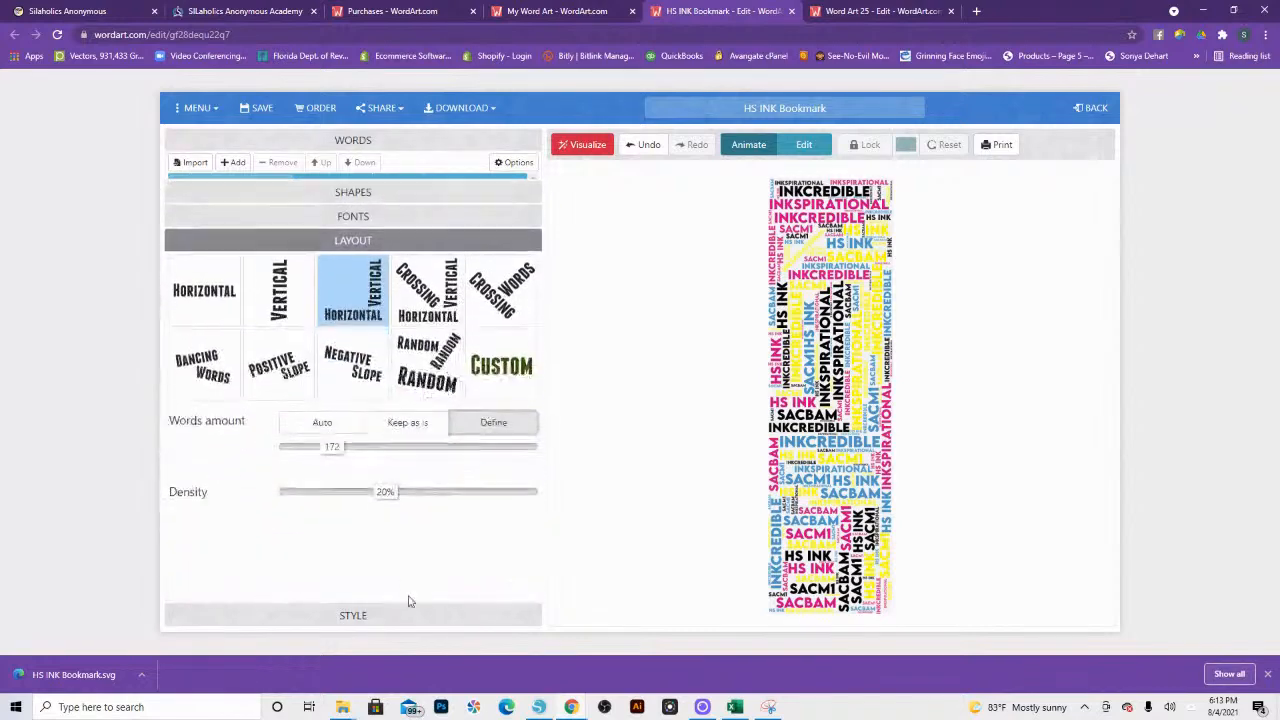
{"action": "left_click", "coordinate": [426, 262]}
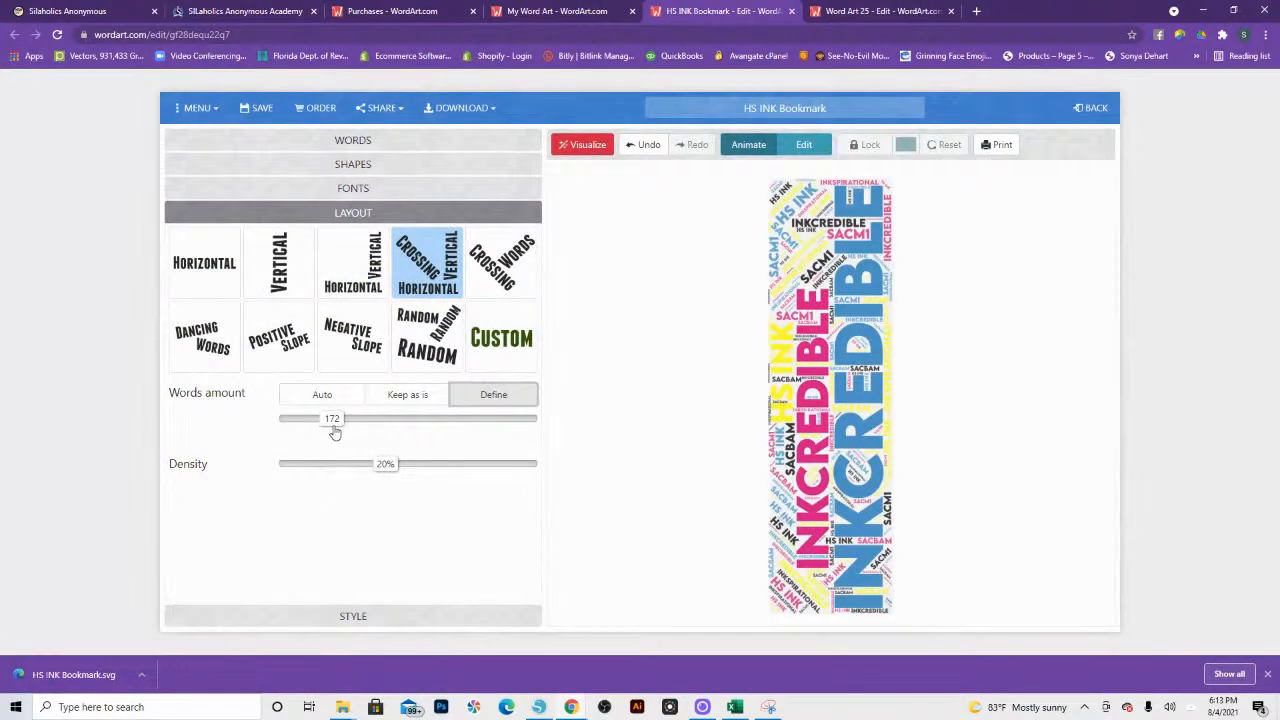
{"action": "left_click_drag", "start_coordinate": [334, 430], "coordinate": [376, 428]}
{"action": "left_click", "coordinate": [581, 148]}
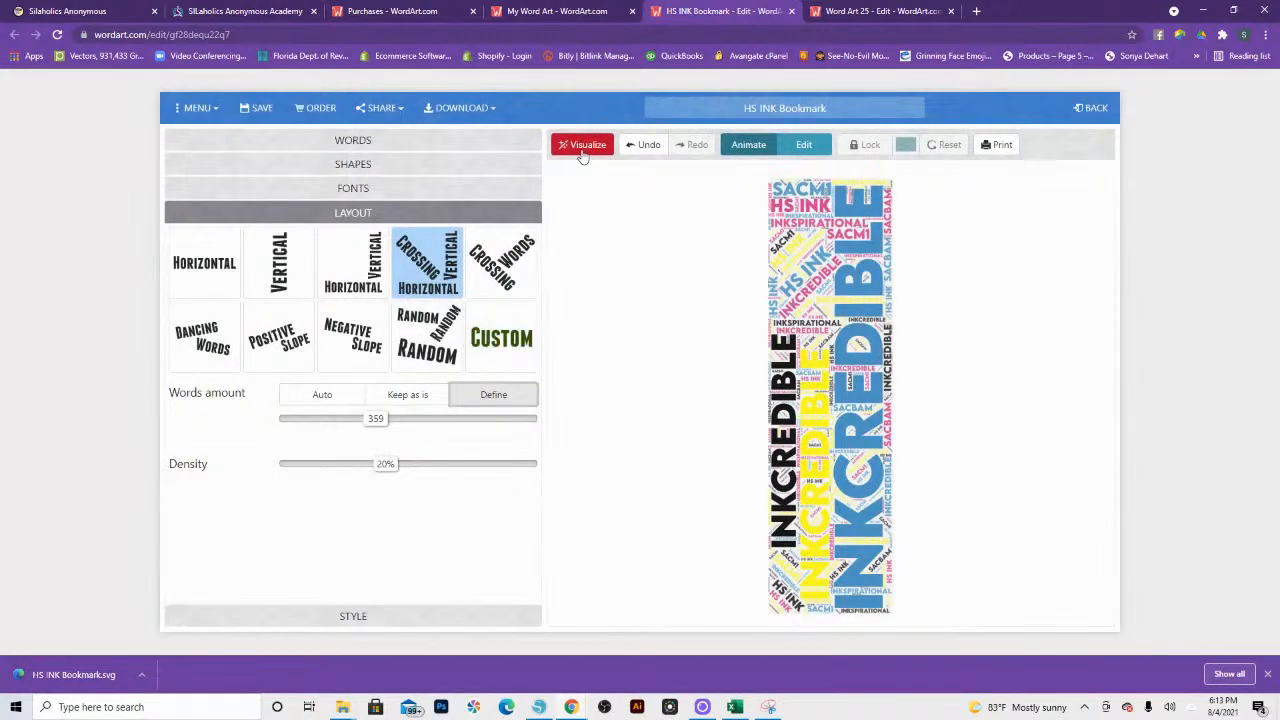
{"action": "left_click", "coordinate": [582, 150]}
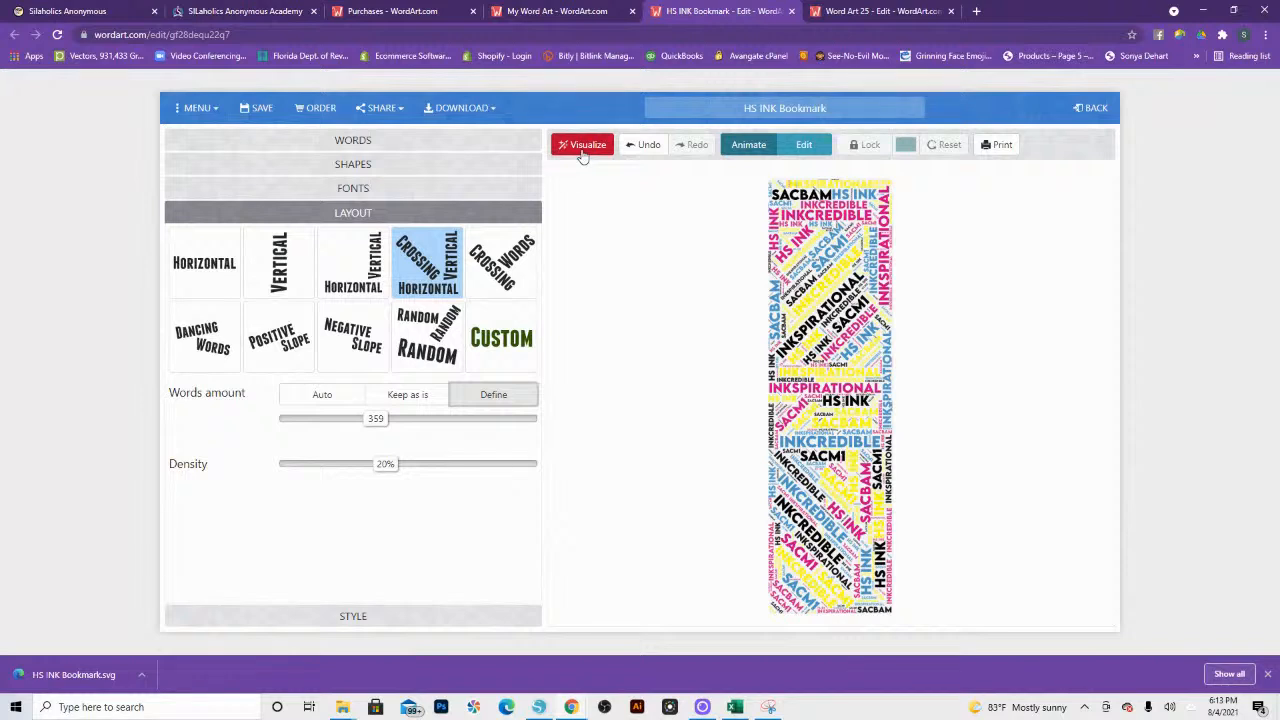
Step: Download the regenerated HS INK Bookmark artwork as a high-definition PNG and dismiss the remaining-downloads notice
{"action": "left_click", "coordinate": [440, 108]}
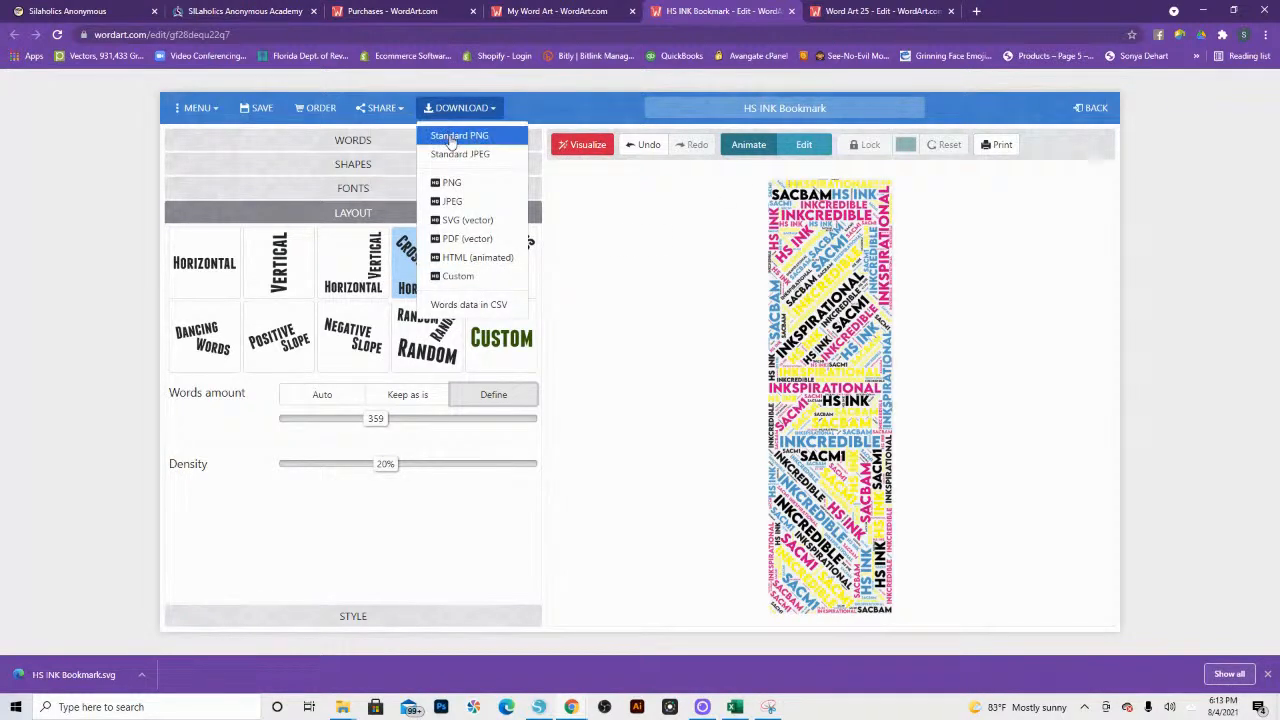
{"action": "left_click", "coordinate": [451, 137]}
{"action": "left_click", "coordinate": [680, 374]}
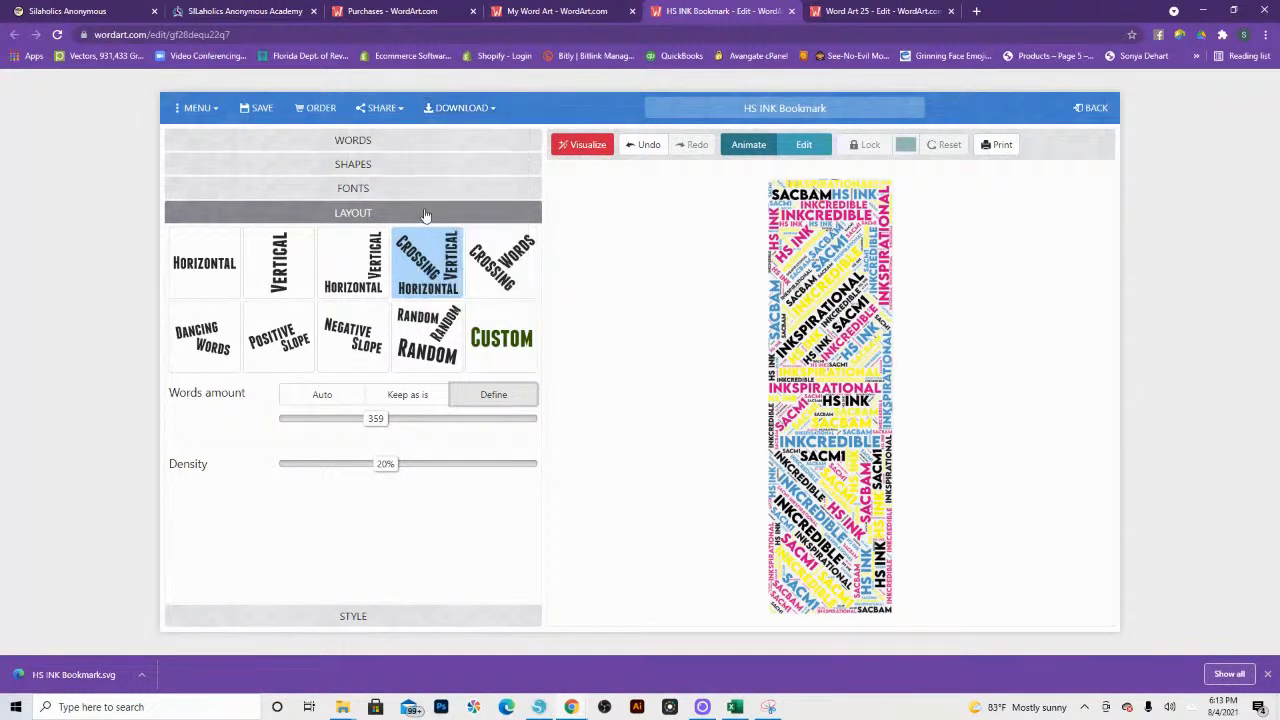
{"action": "left_click", "coordinate": [458, 113]}
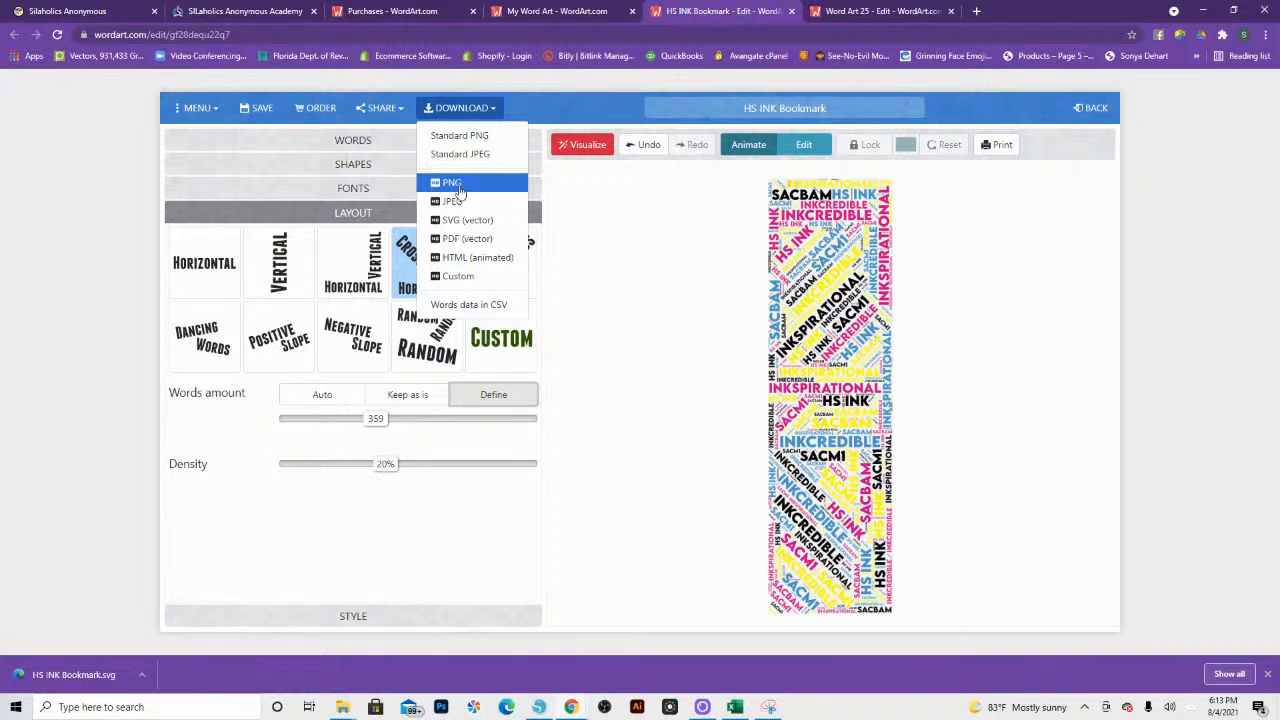
{"action": "left_click", "coordinate": [458, 186]}
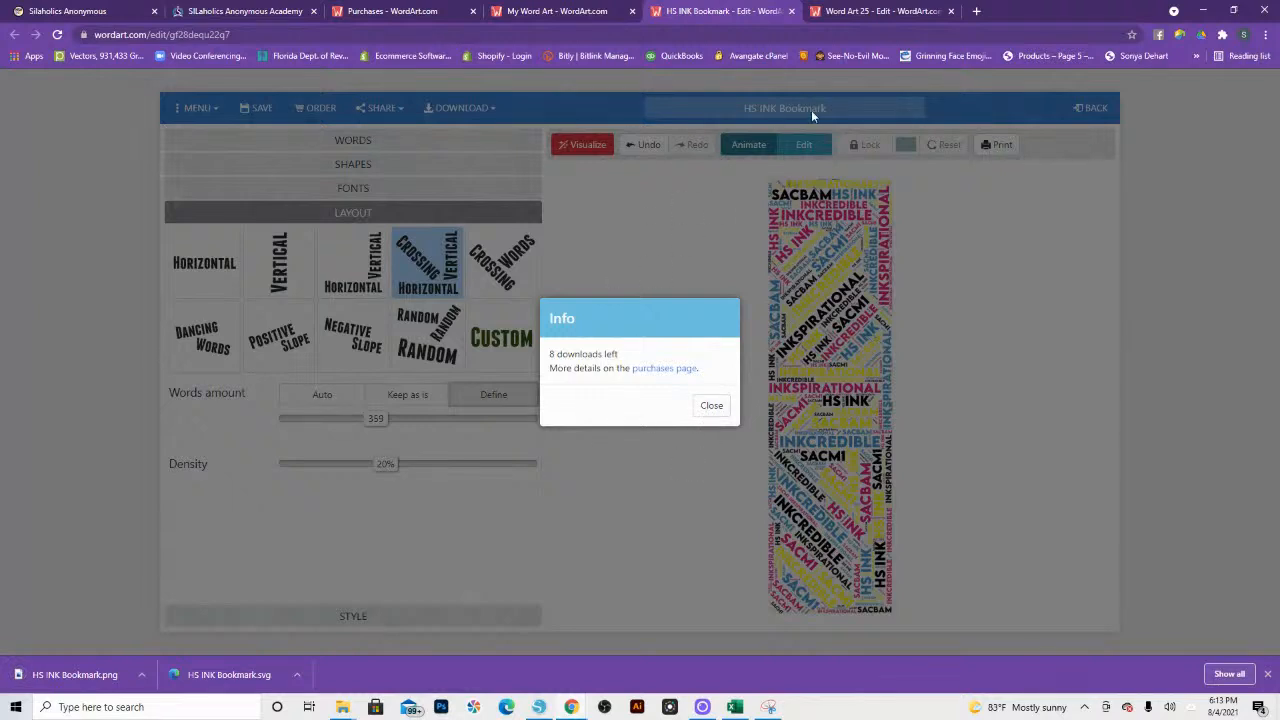
{"action": "left_click", "coordinate": [710, 410]}
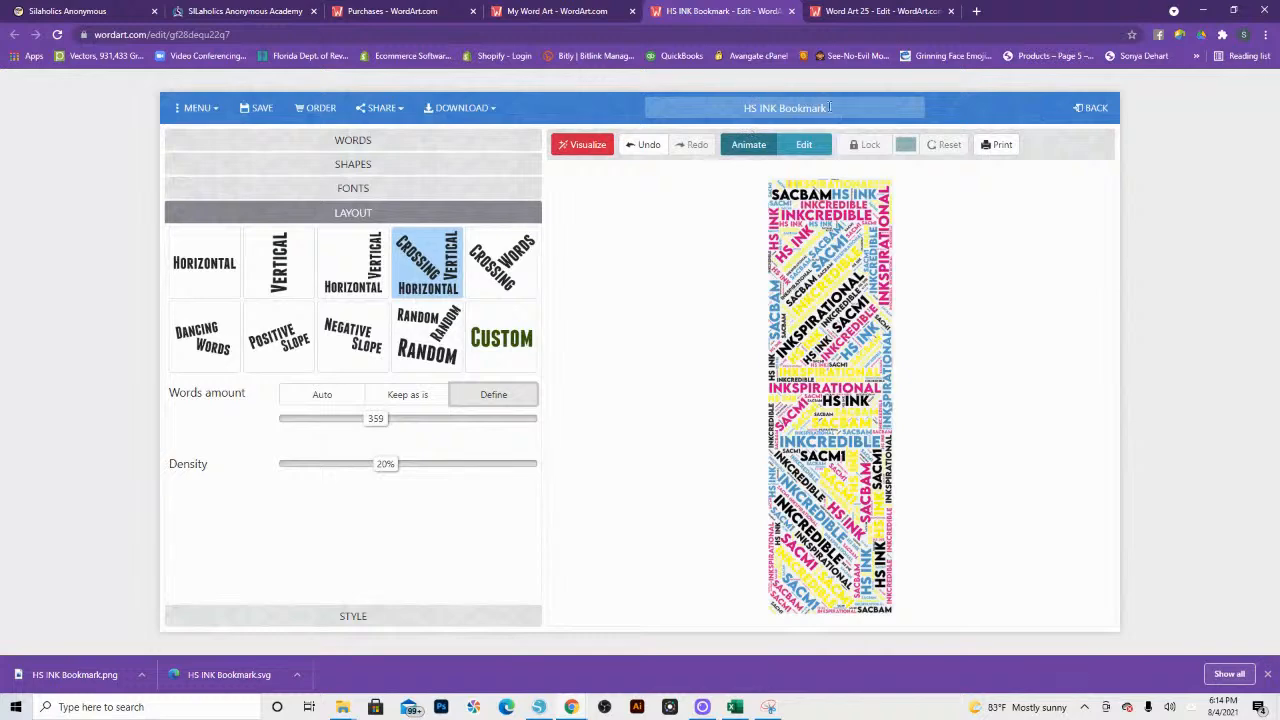
Step: Change the artwork's name to "HS INK Bookmark2" and save it as a new word art
{"action": "left_click", "coordinate": [831, 107]}
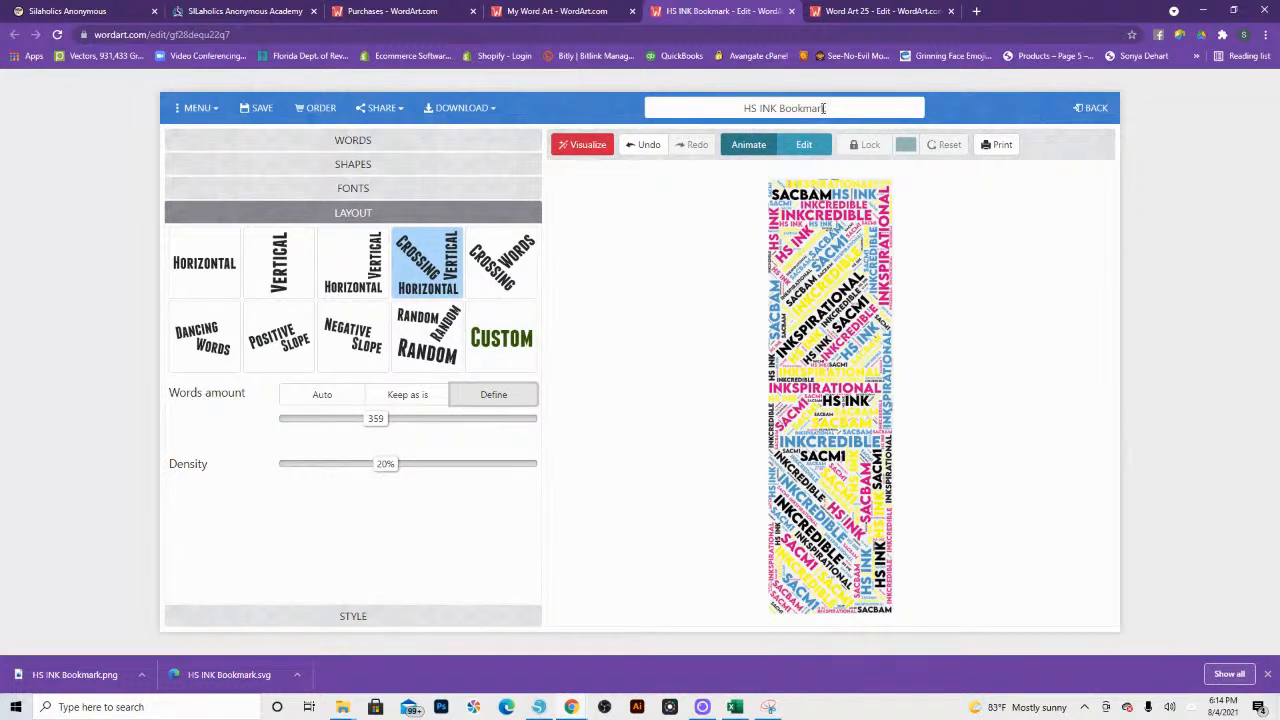
{"action": "type", "text": "2"}
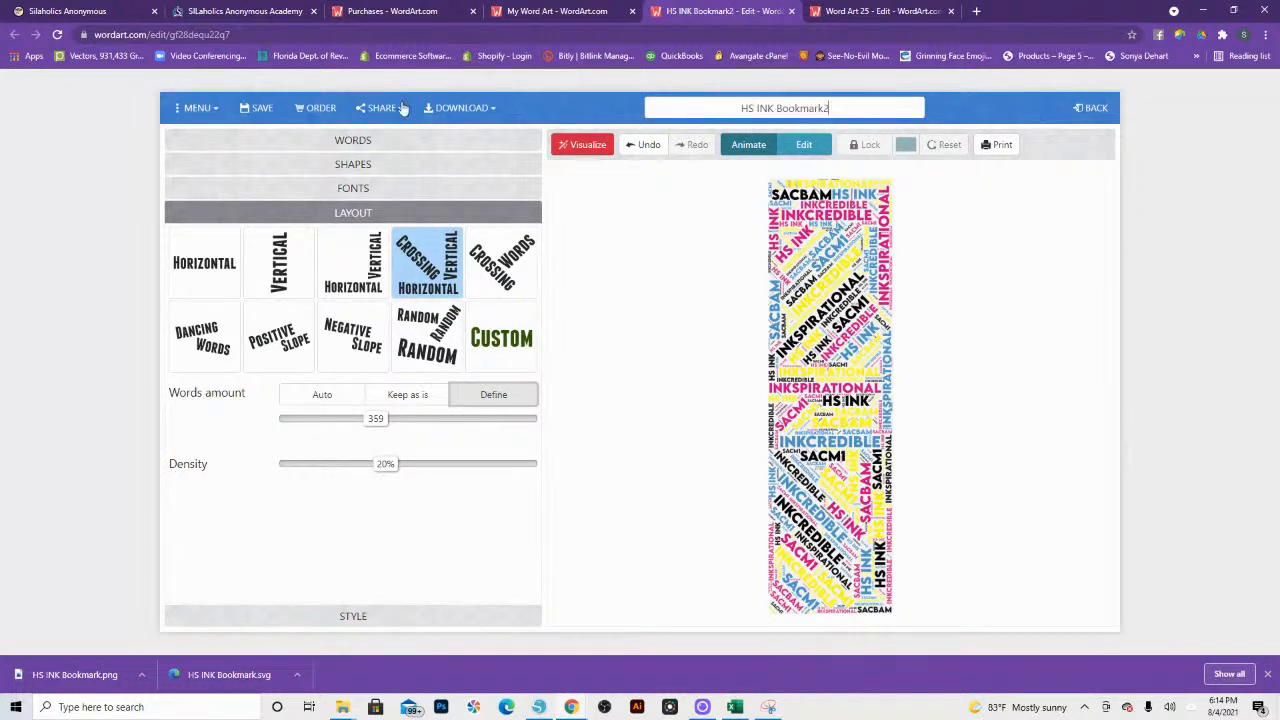
{"action": "left_click", "coordinate": [264, 110]}
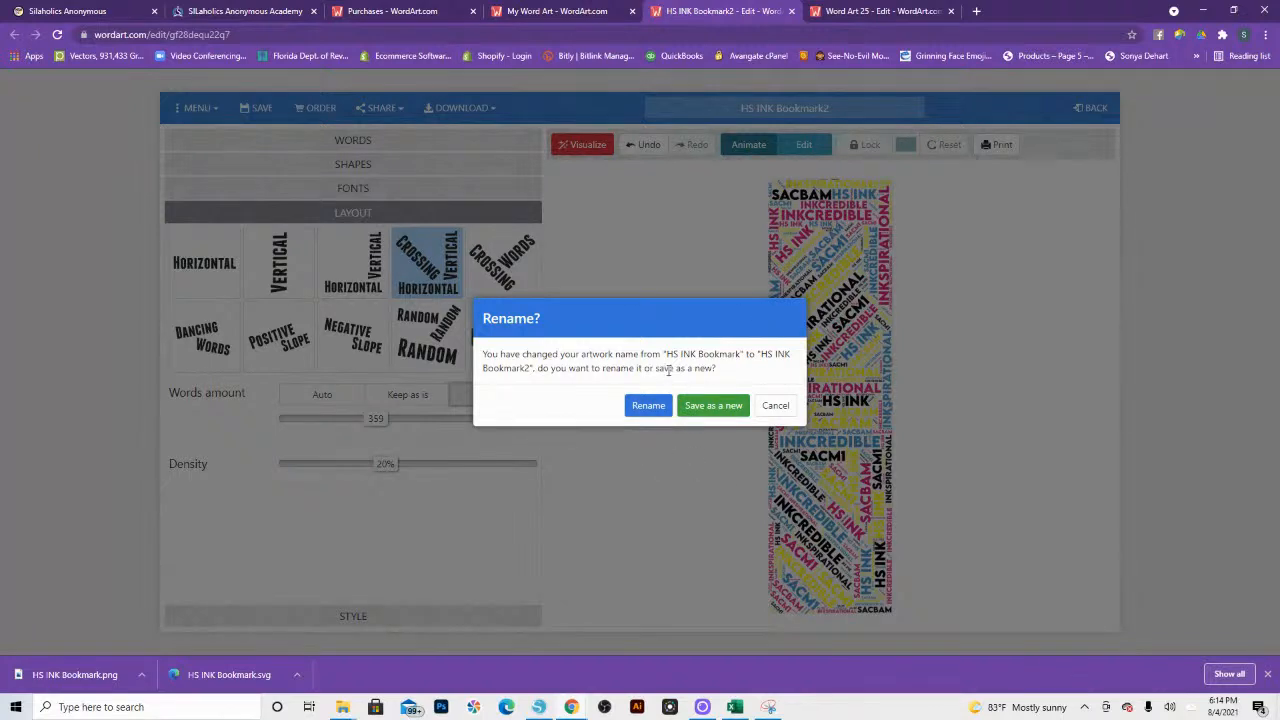
{"action": "left_click", "coordinate": [724, 408]}
{"action": "left_click", "coordinate": [712, 406]}
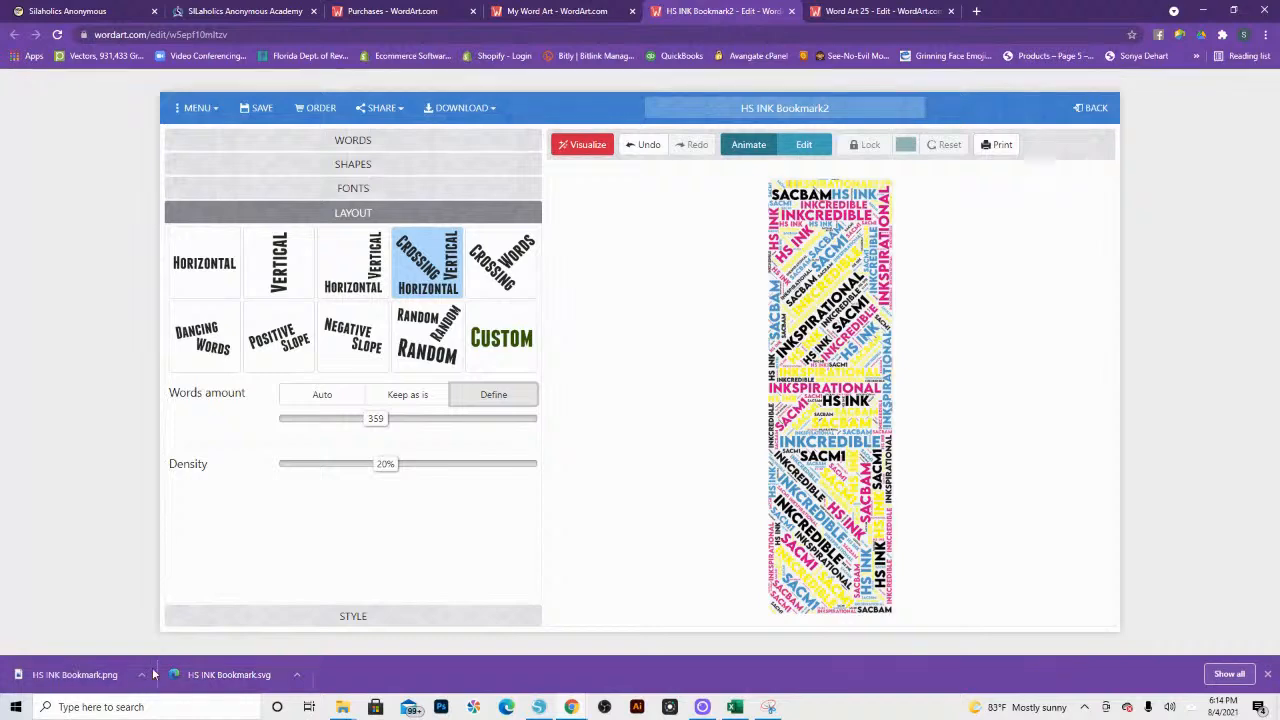
Step: Switch to Silhouette Studio and place the downloaded HS INK Bookmark.png in the Untitled-1 design, beside the existing bookmark pieces
{"action": "left_click", "coordinate": [539, 707]}
{"action": "left_click_drag", "start_coordinate": [539, 707], "coordinate": [325, 468]}
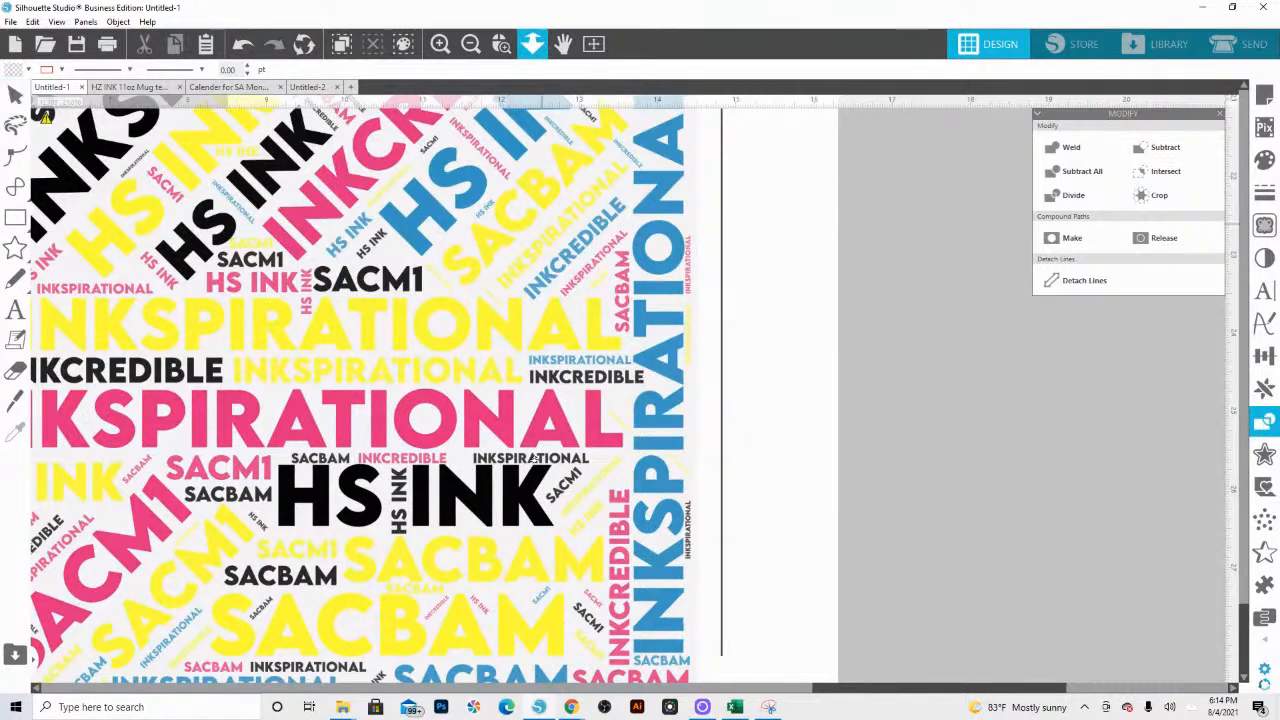
{"action": "left_click", "coordinate": [532, 43]}
{"action": "left_click_drag", "start_coordinate": [558, 433], "coordinate": [403, 418]}
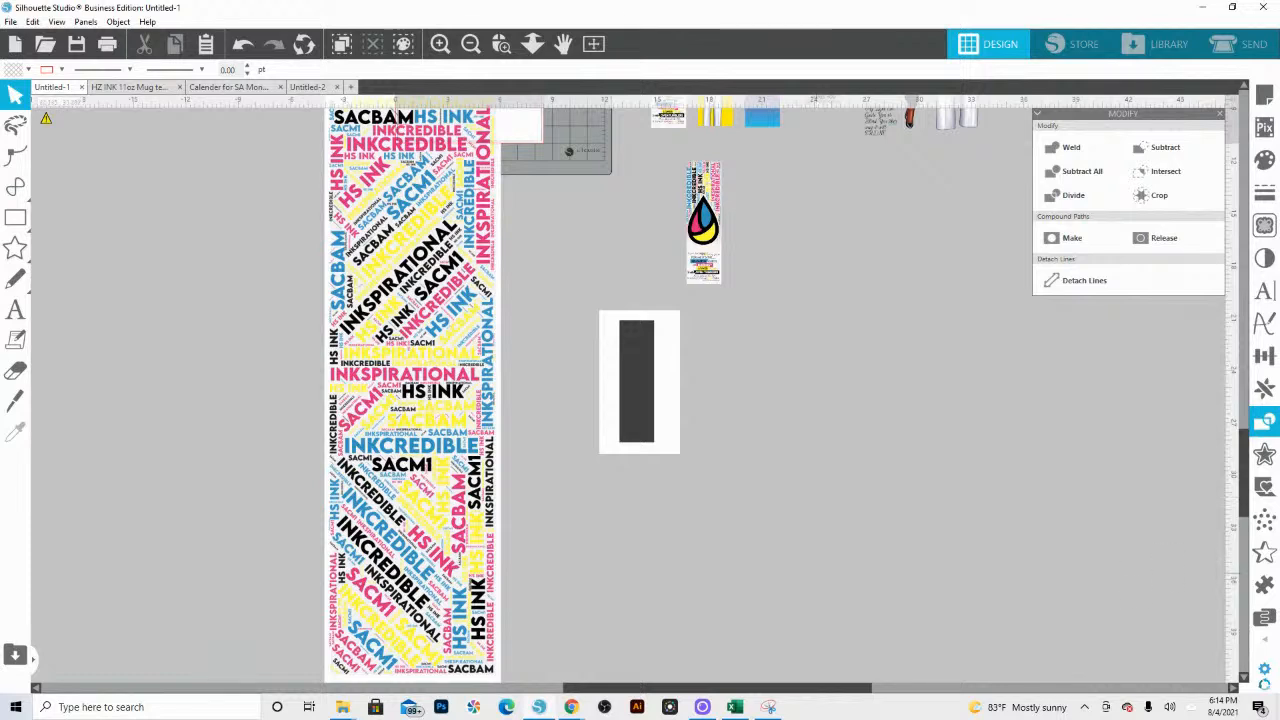
Step: Move the small word art with the blank droplet beside the new artwork and enlarge it to about 12.77 × 44.84 in
{"action": "left_click_drag", "start_coordinate": [1279, 517], "coordinate": [763, 518]}
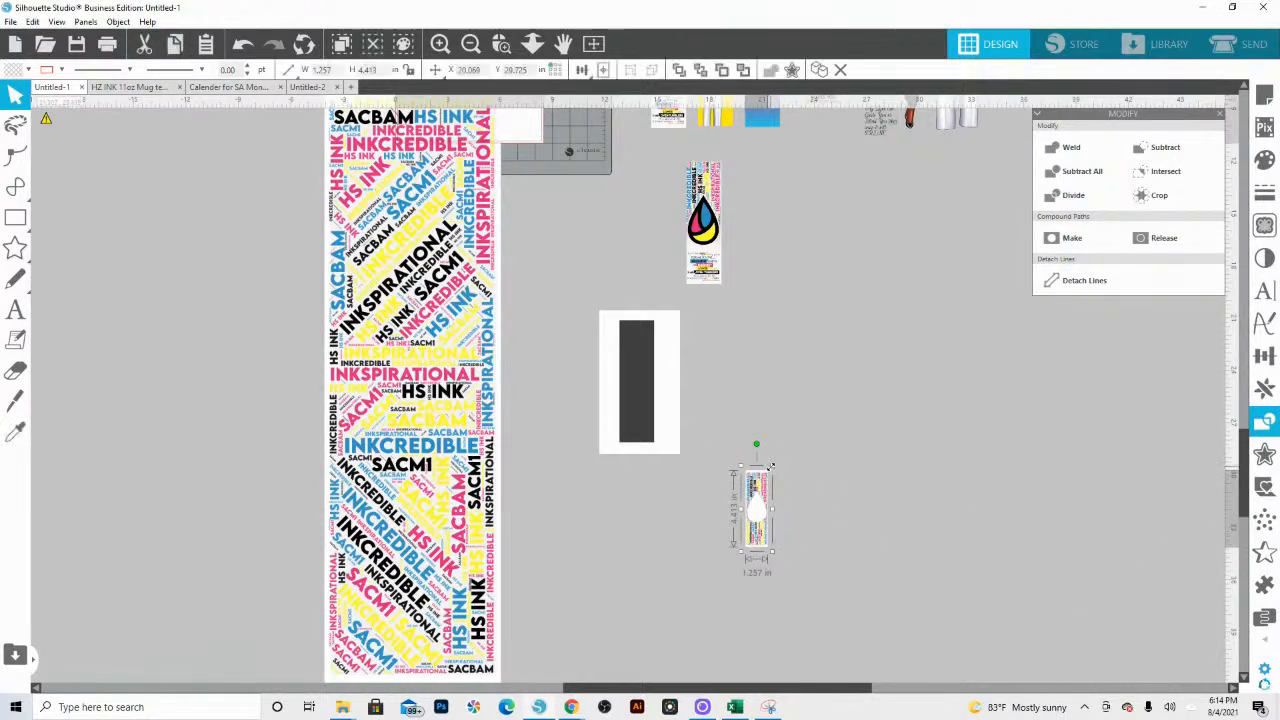
{"action": "left_click_drag", "start_coordinate": [772, 472], "coordinate": [184, 162]}
{"action": "left_click", "coordinate": [184, 251]}
{"action": "left_click", "coordinate": [164, 220]}
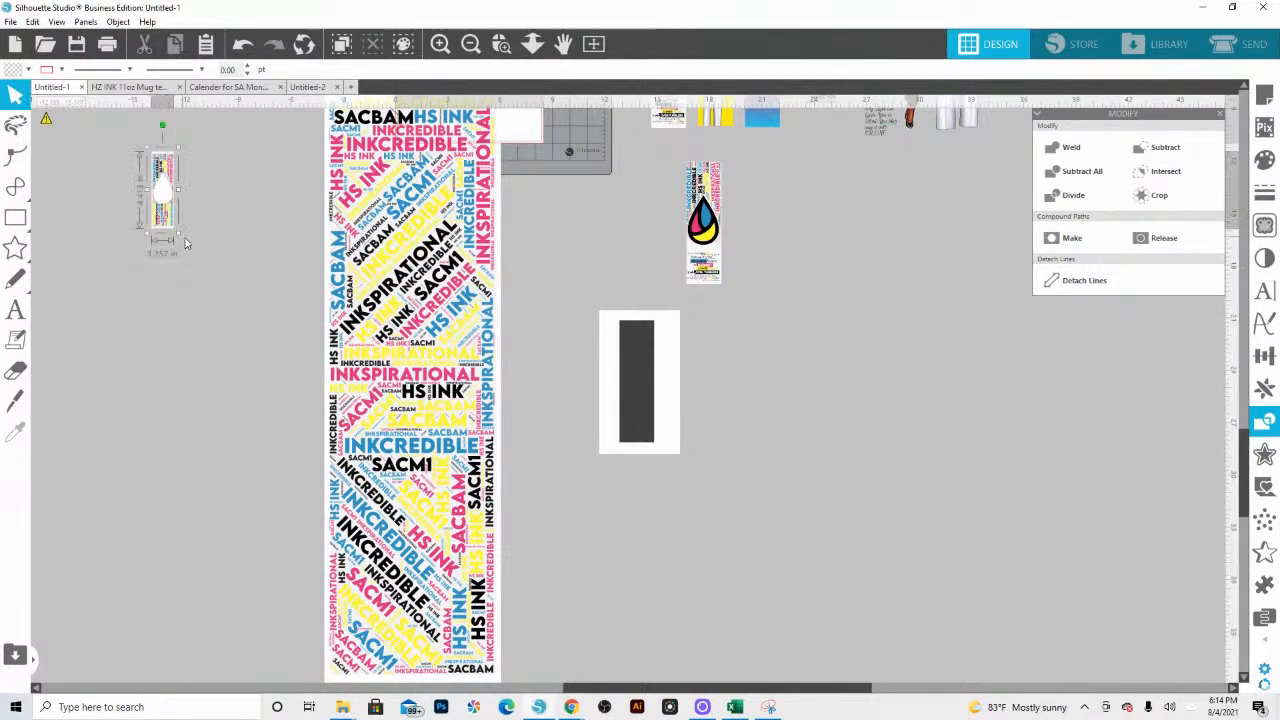
{"action": "left_click_drag", "start_coordinate": [178, 233], "coordinate": [488, 690]}
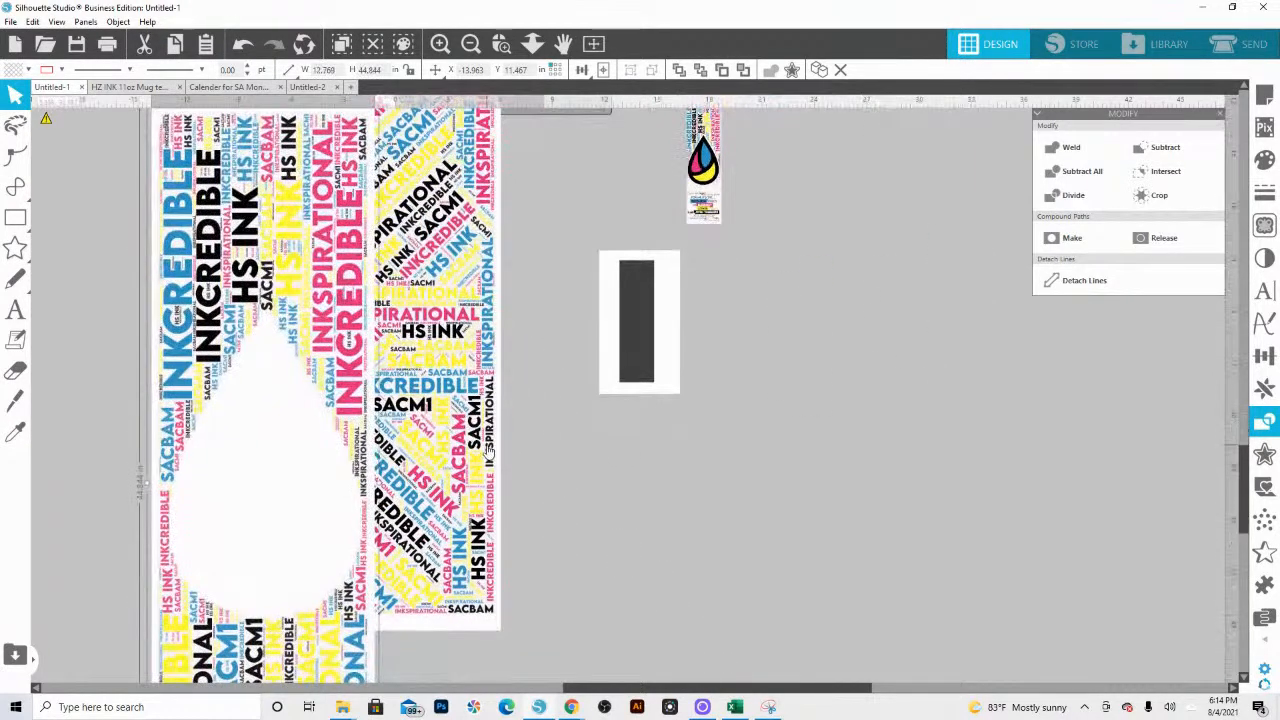
{"action": "left_click_drag", "start_coordinate": [278, 360], "coordinate": [240, 258]}
Step: Compare the lettering sharpness of the enlarged droplet word art with the new artwork up close
{"action": "left_click", "coordinate": [501, 45]}
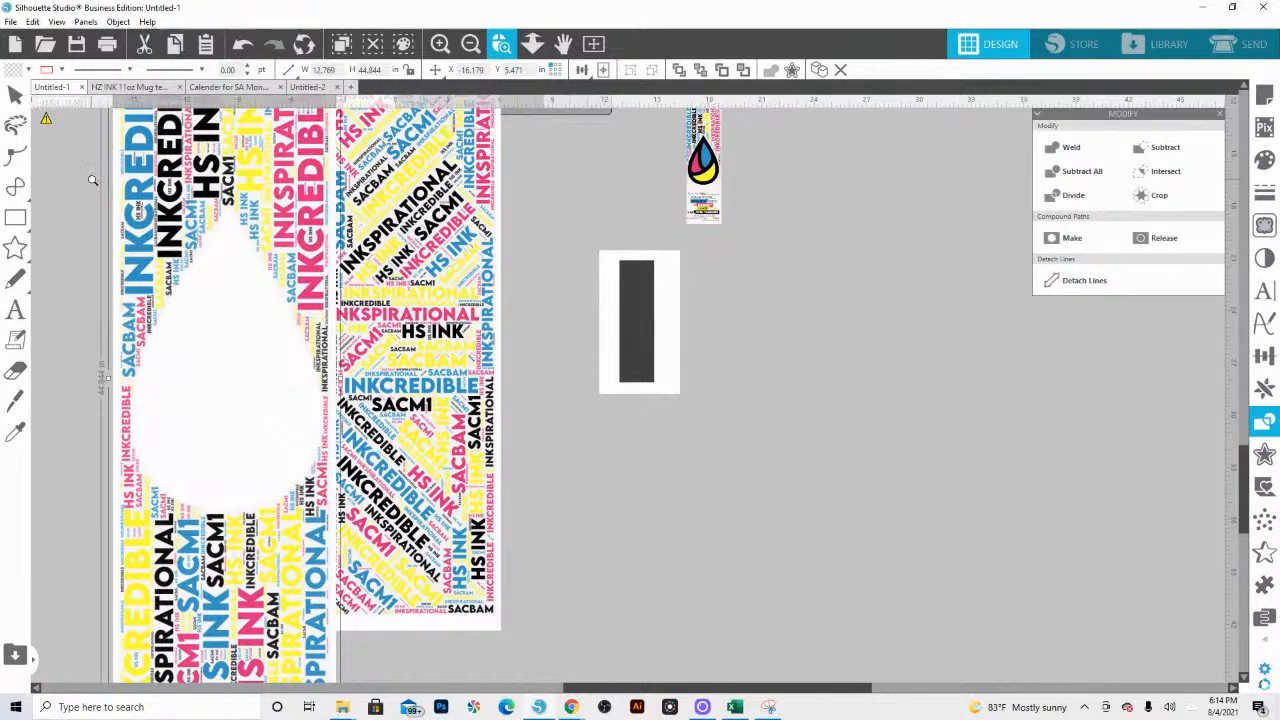
{"action": "left_click_drag", "start_coordinate": [93, 179], "coordinate": [513, 303]}
{"action": "left_click_drag", "start_coordinate": [682, 356], "coordinate": [708, 346]}
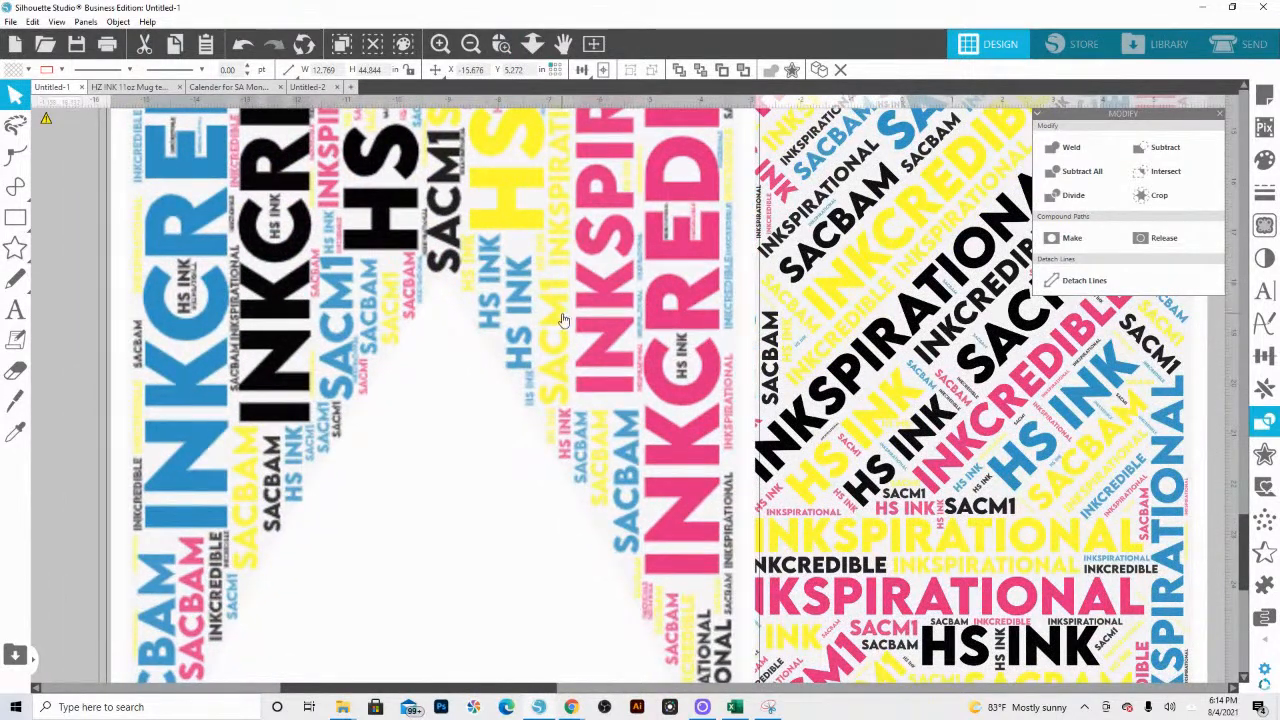
Step: Shrink the droplet word art back to a small size below the new artwork, and shift the new artwork away from it
{"action": "left_click", "coordinate": [532, 44]}
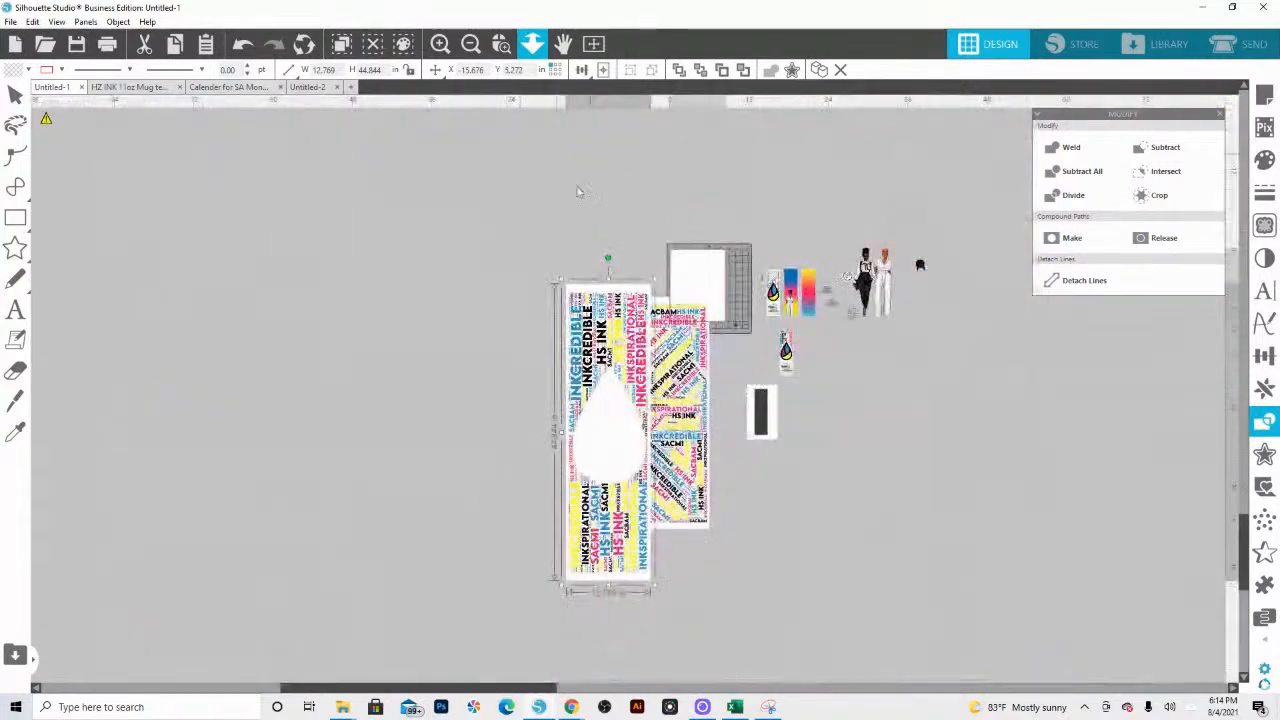
{"action": "left_click_drag", "start_coordinate": [655, 280], "coordinate": [584, 537]}
{"action": "left_click_drag", "start_coordinate": [677, 369], "coordinate": [627, 327]}
{"action": "key", "text": "Delete"}
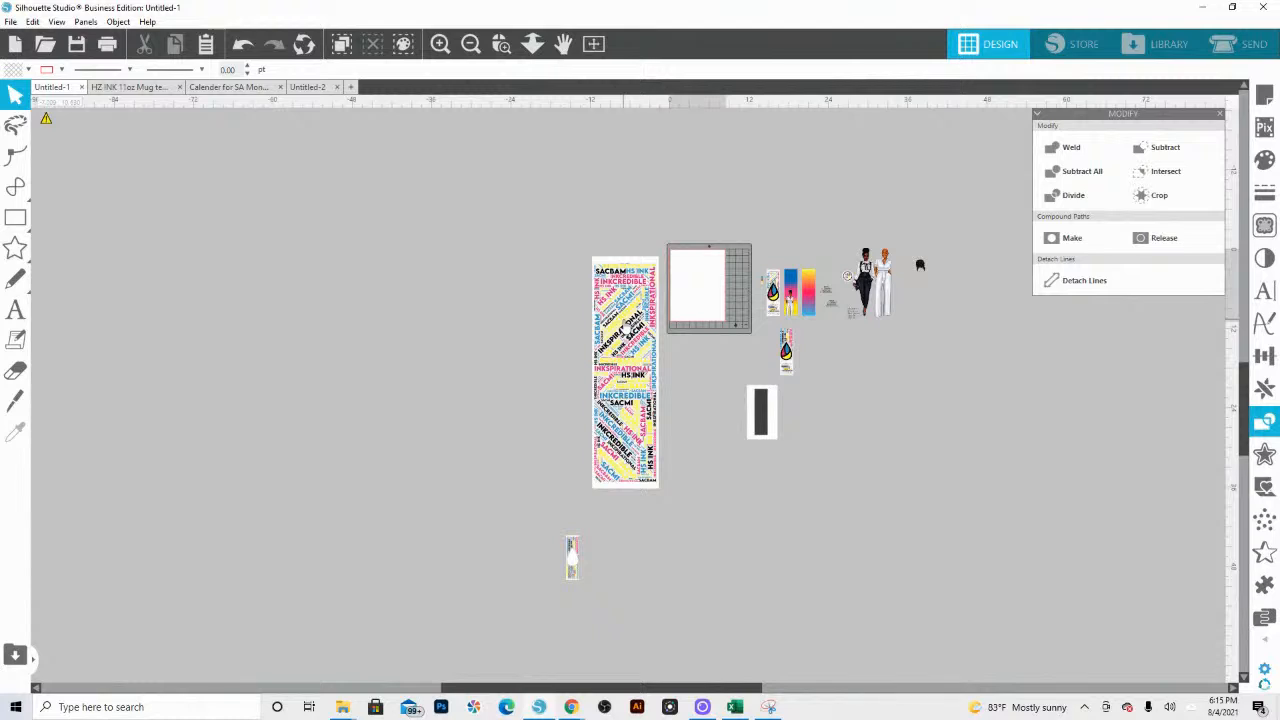
Step: Scale the new crossing-layout word art down to about 1.84 × 6.36 in and move it near the dark rectangle
{"action": "left_click", "coordinate": [605, 282]}
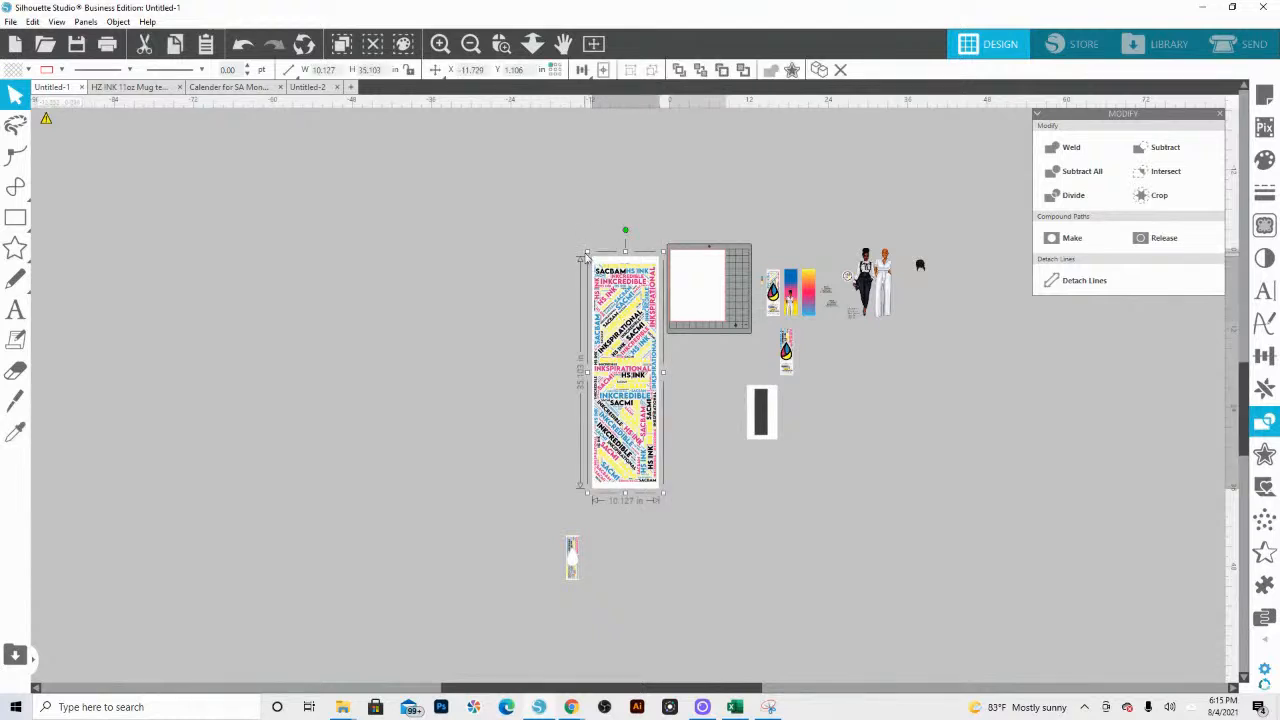
{"action": "left_click_drag", "start_coordinate": [584, 254], "coordinate": [652, 328]}
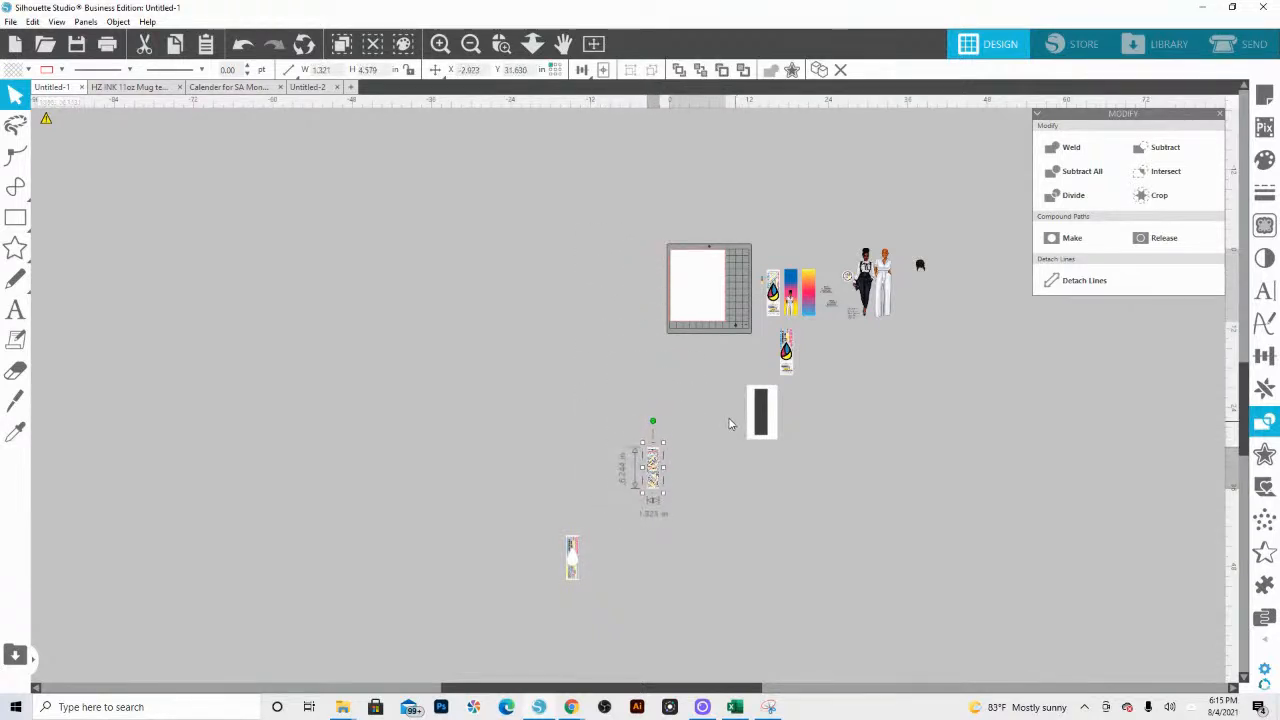
{"action": "left_click_drag", "start_coordinate": [651, 478], "coordinate": [834, 458]}
Step: Move the dark 2 × 7 in rectangle off the white background to beside the word art and make its fill transparent
{"action": "left_click", "coordinate": [500, 46]}
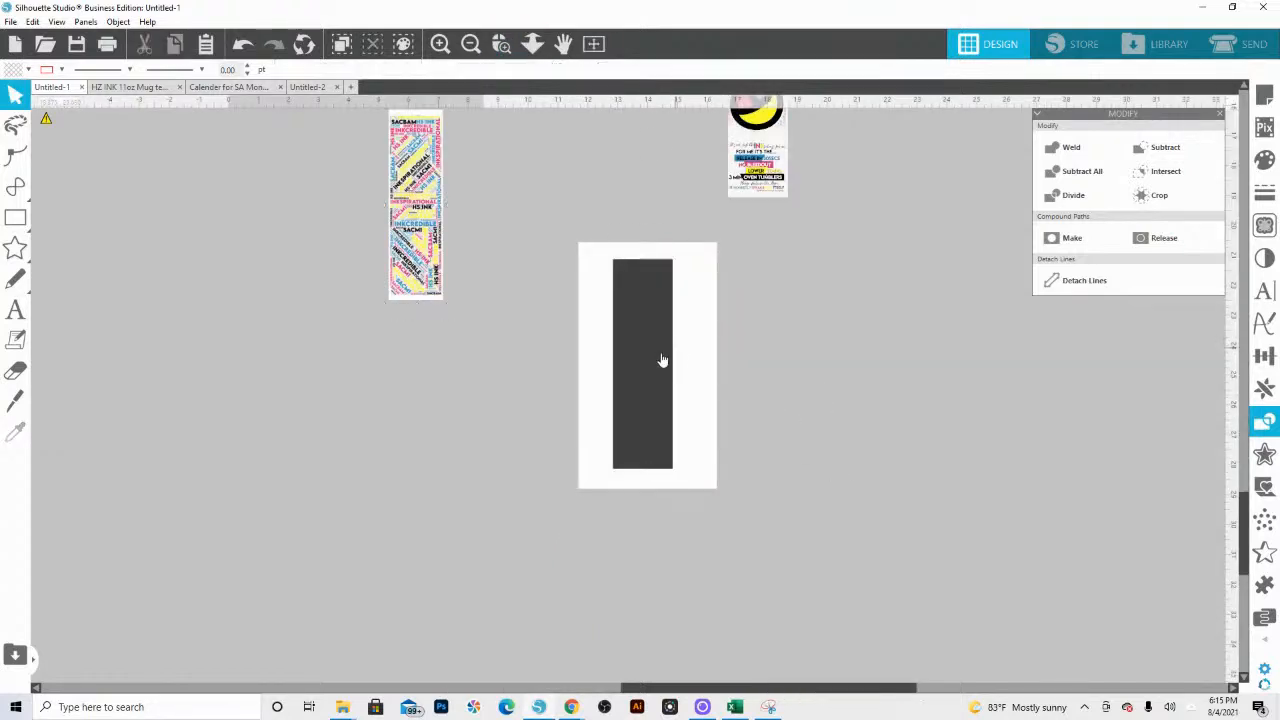
{"action": "left_click_drag", "start_coordinate": [660, 360], "coordinate": [500, 229]}
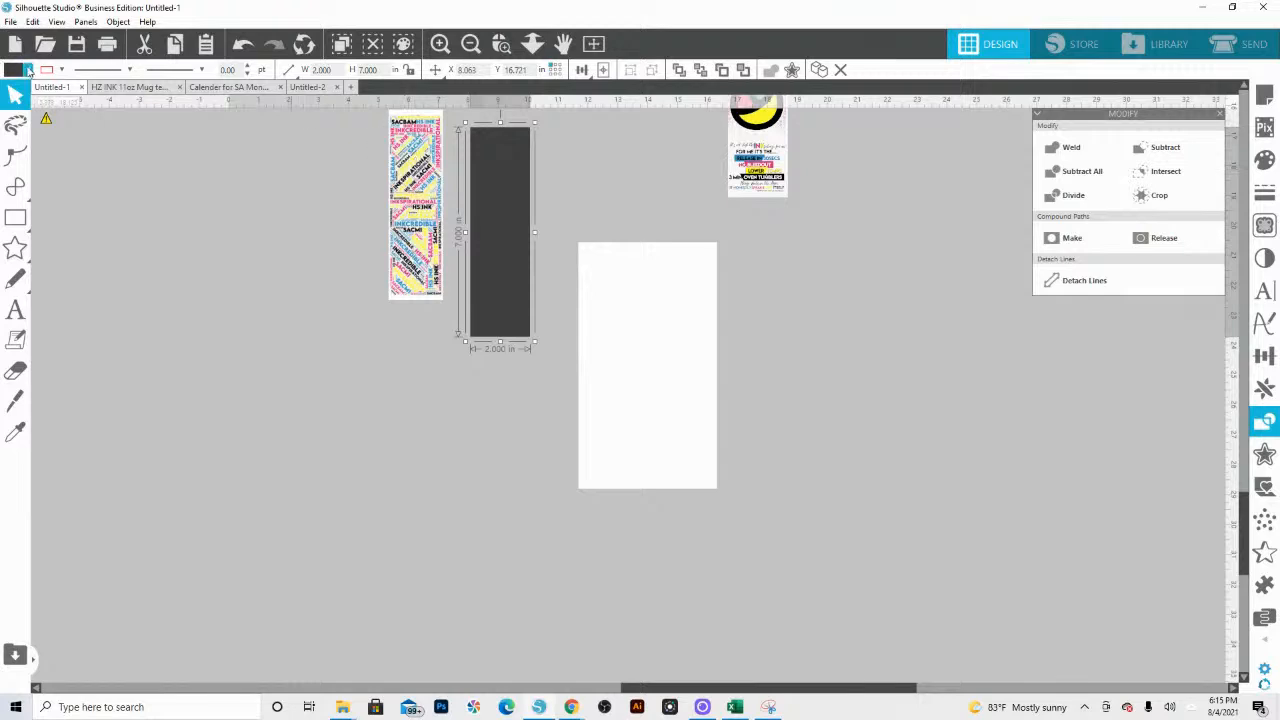
{"action": "left_click", "coordinate": [61, 69]}
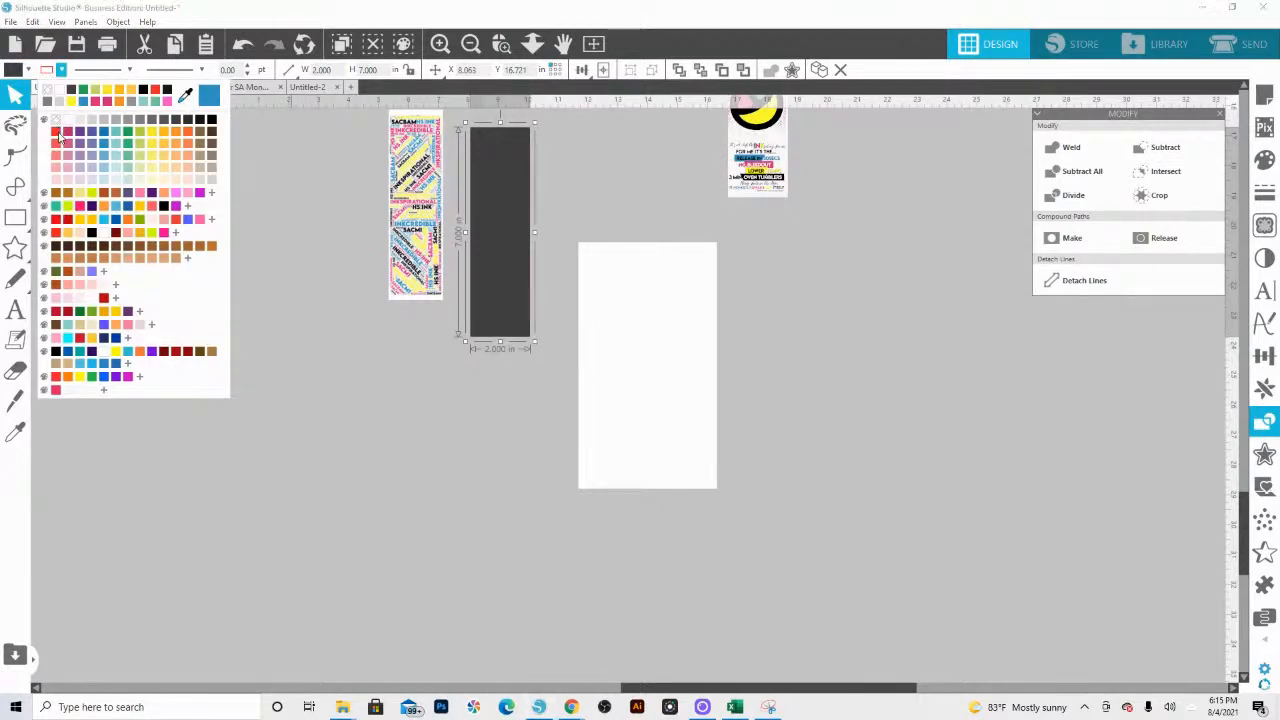
{"action": "left_click", "coordinate": [28, 69]}
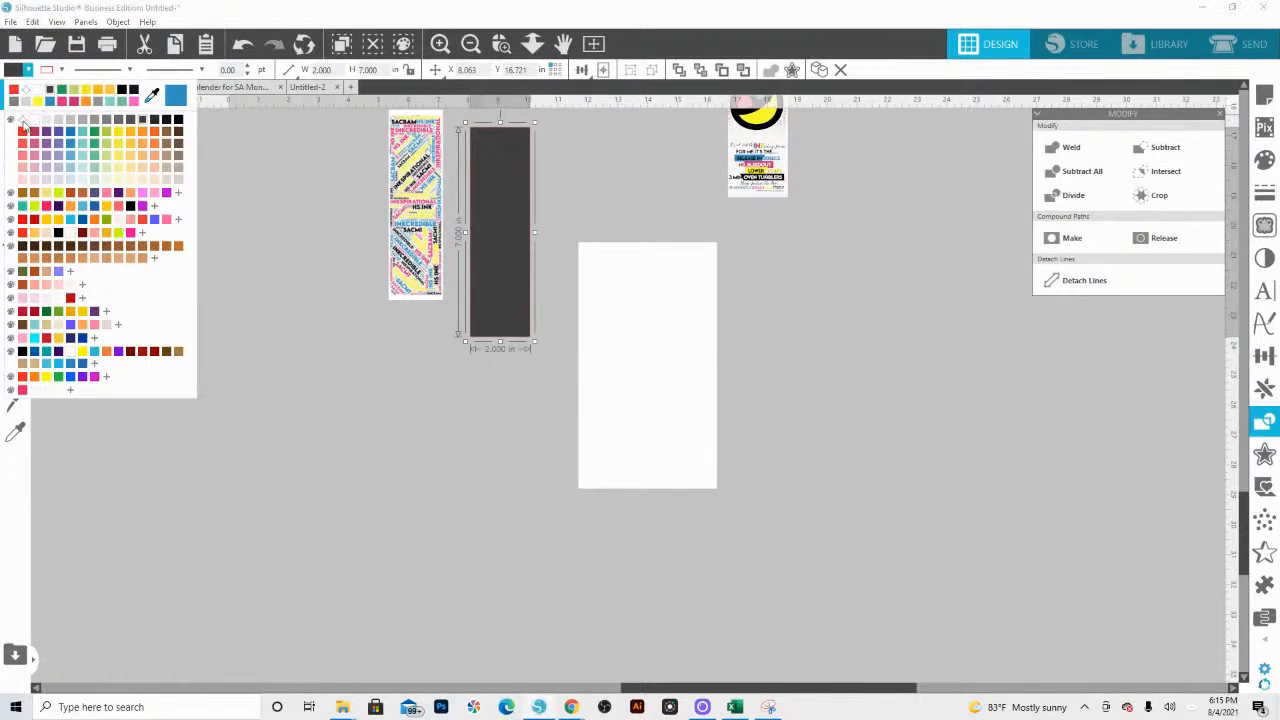
{"action": "left_click", "coordinate": [22, 121]}
Step: Place the word art over the unfilled rectangle and send it behind the rectangle's outline
{"action": "left_click", "coordinate": [502, 50]}
{"action": "left_click_drag", "start_coordinate": [345, 125], "coordinate": [556, 311]}
{"action": "left_click_drag", "start_coordinate": [501, 246], "coordinate": [735, 255]}
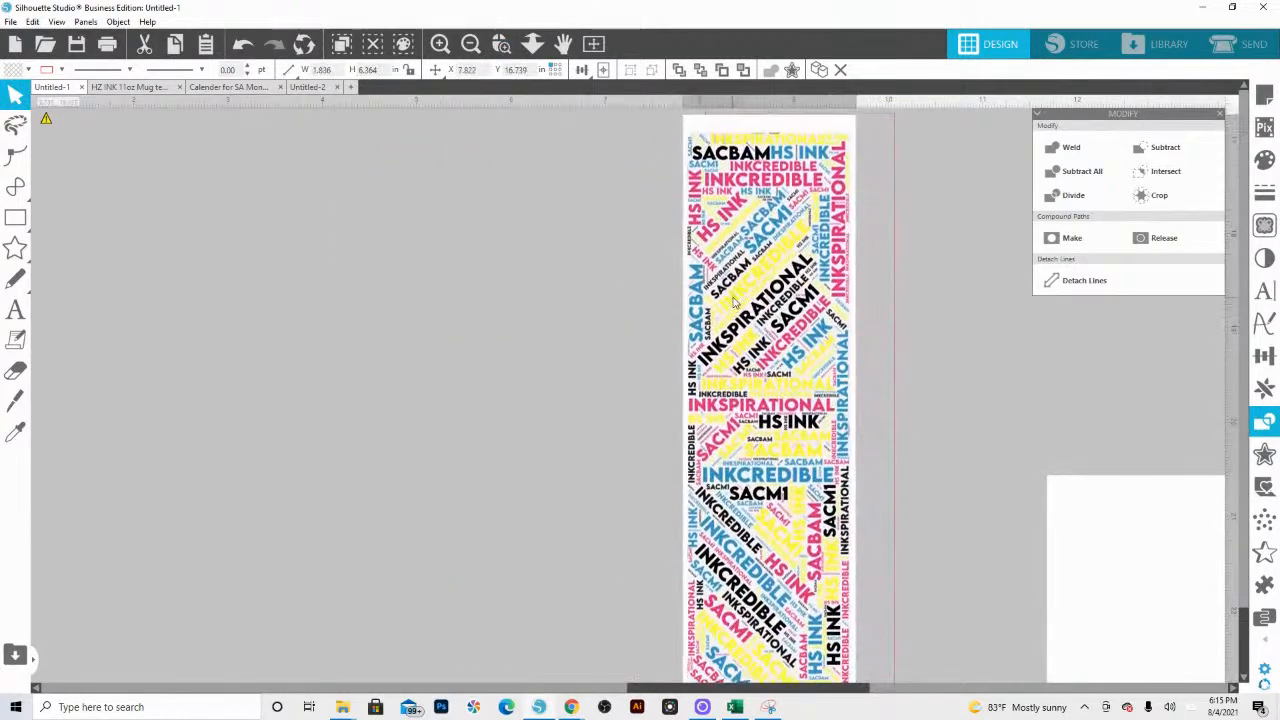
{"action": "right_click", "coordinate": [737, 298]}
{"action": "left_click", "coordinate": [770, 550]}
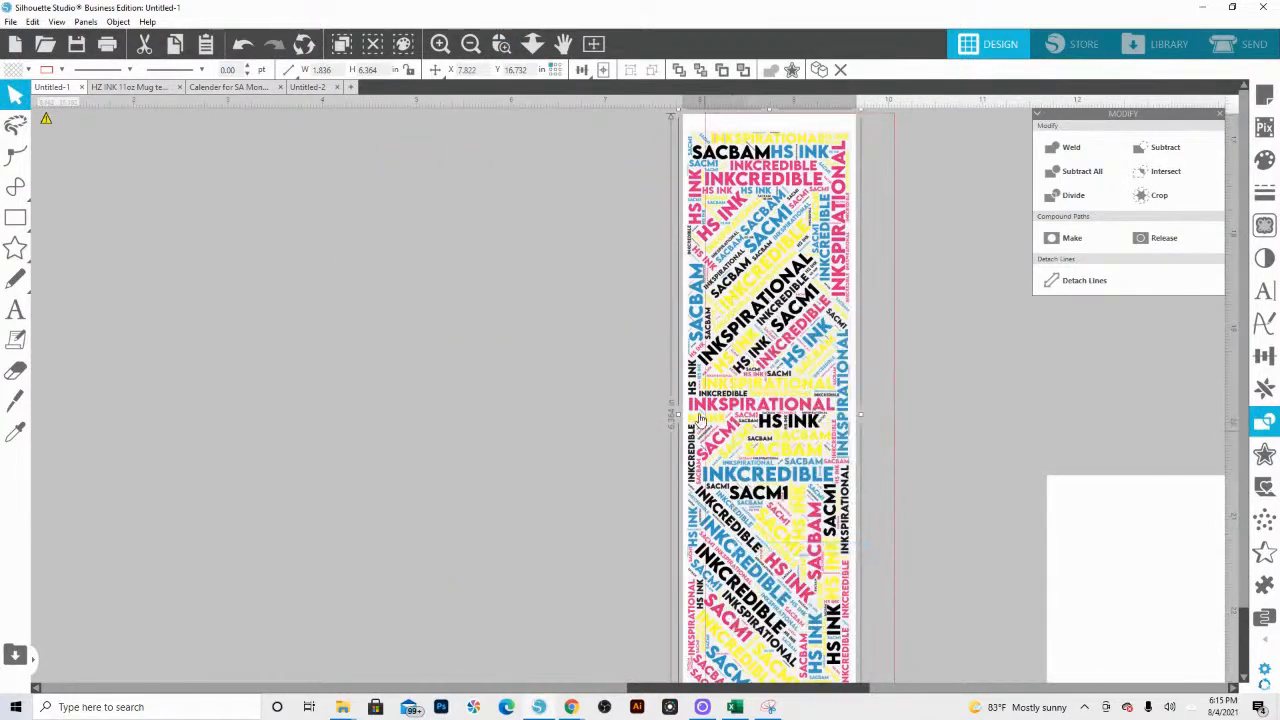
Step: Align the word art with the rectangle's upper-left corner and enlarge it to about 2.13 × 7.37 in to cover the outline
{"action": "scroll", "coordinate": [702, 358], "scroll_direction": "up", "scroll_amount": 3}
{"action": "left_click_drag", "start_coordinate": [735, 265], "coordinate": [752, 250]}
{"action": "scroll", "coordinate": [780, 400], "scroll_direction": "down", "scroll_amount": 6}
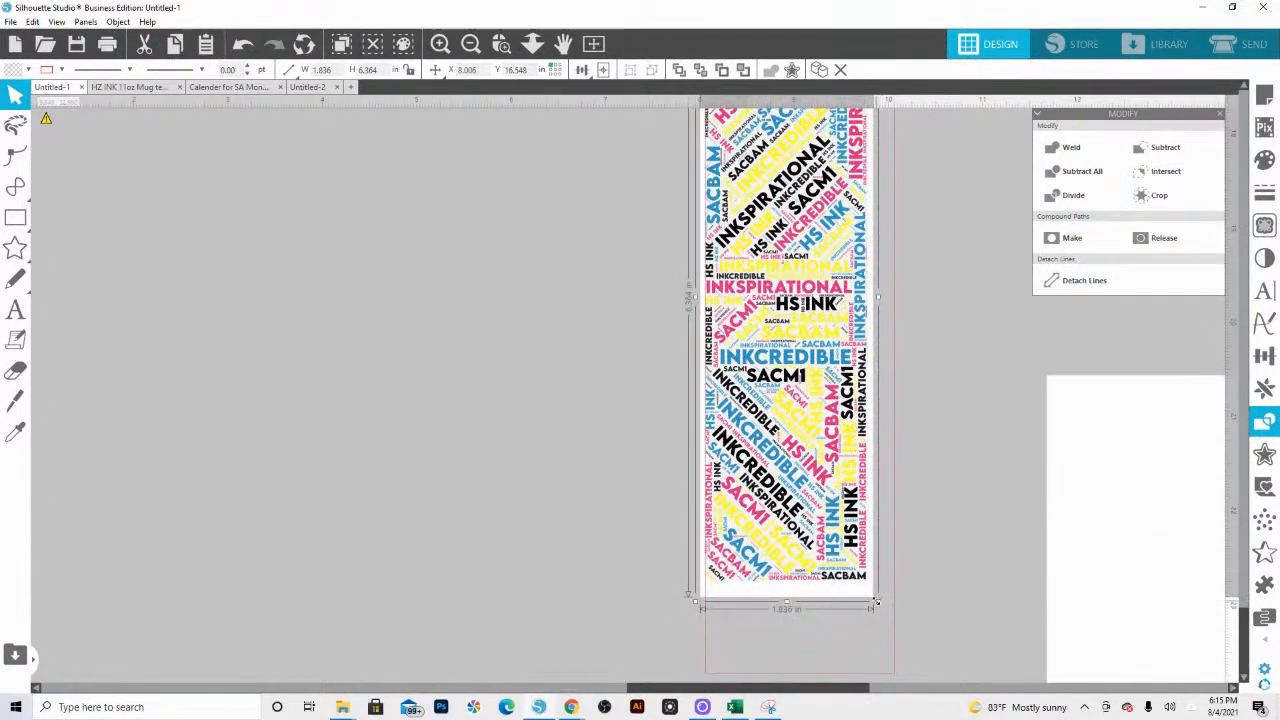
{"action": "left_click_drag", "start_coordinate": [876, 601], "coordinate": [894, 640]}
Step: Crop the word art to the 2 × 7 in rectangle and check its lower edge
{"action": "scroll", "coordinate": [808, 563], "scroll_direction": "up", "scroll_amount": 2}
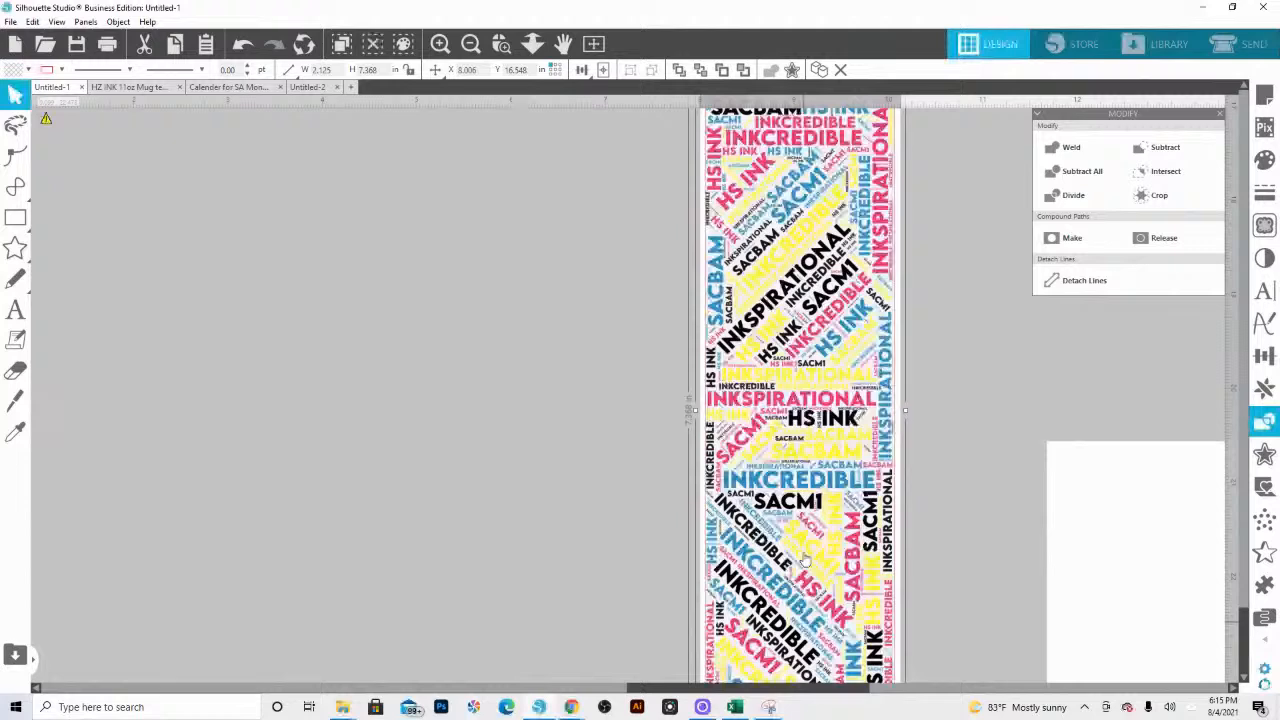
{"action": "scroll", "coordinate": [805, 563], "scroll_direction": "up", "scroll_amount": 2}
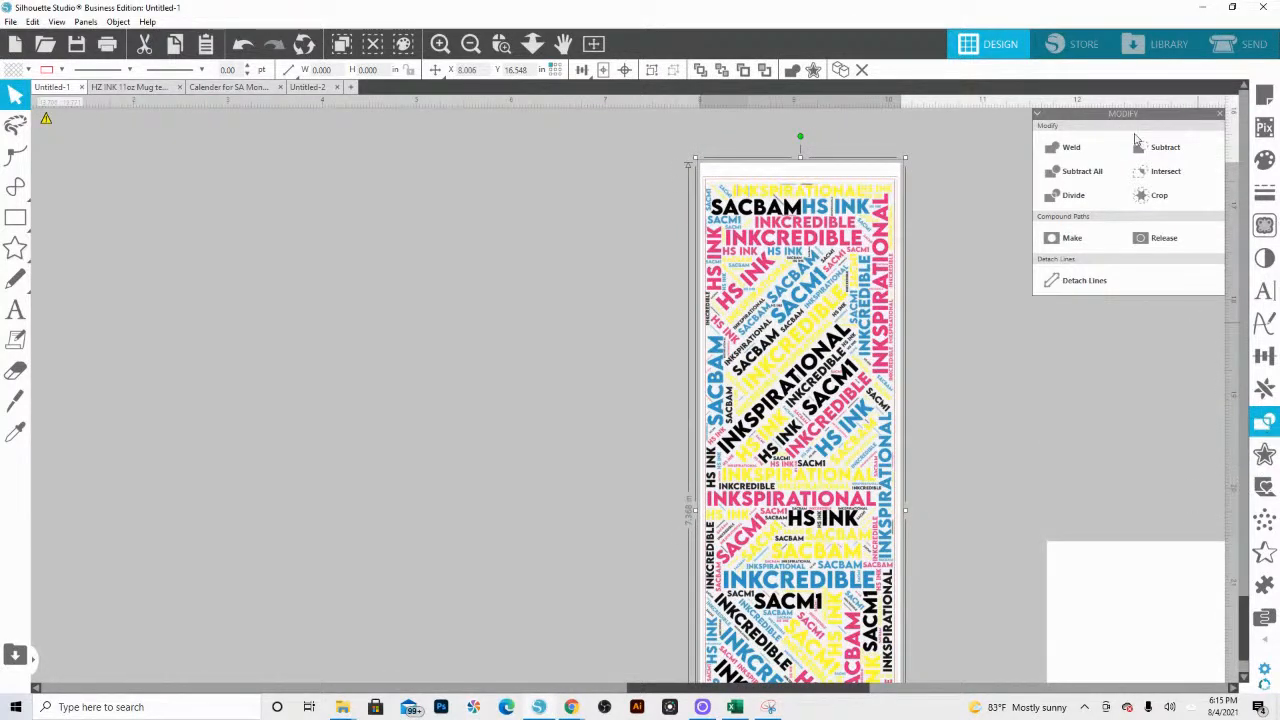
{"action": "left_click", "coordinate": [1158, 195]}
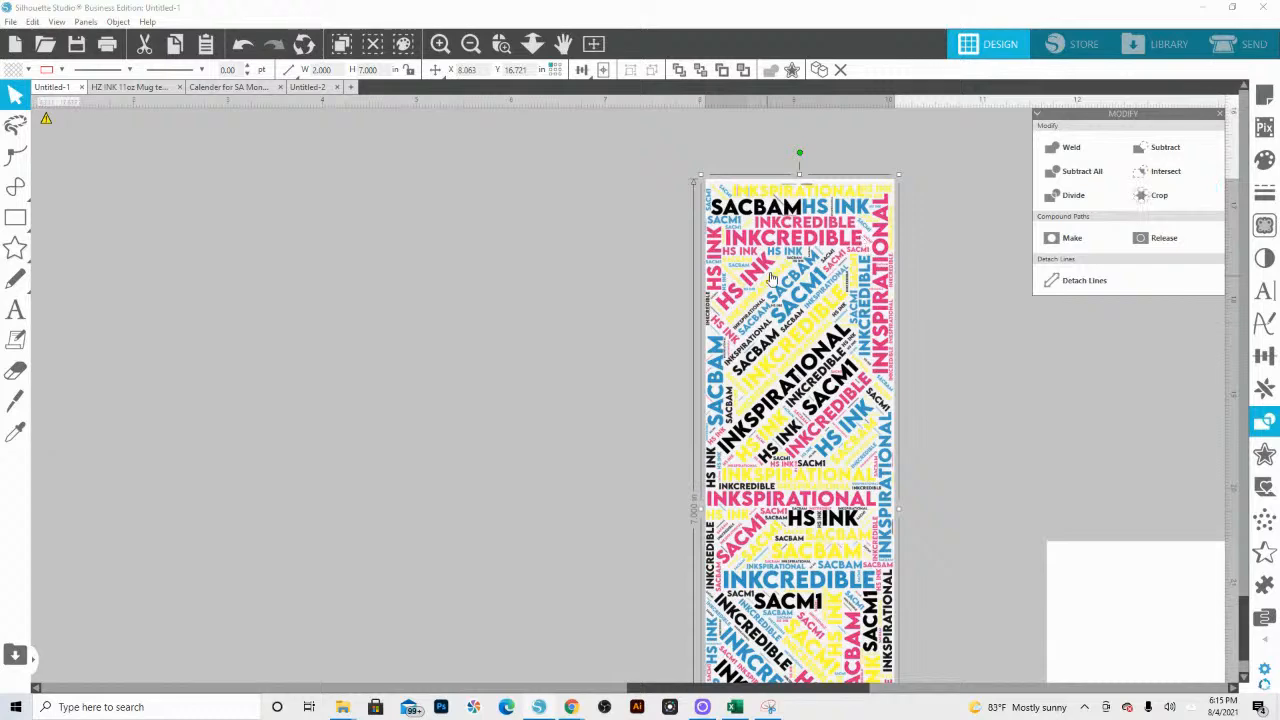
{"action": "scroll", "coordinate": [744, 541], "scroll_direction": "down", "scroll_amount": 5}
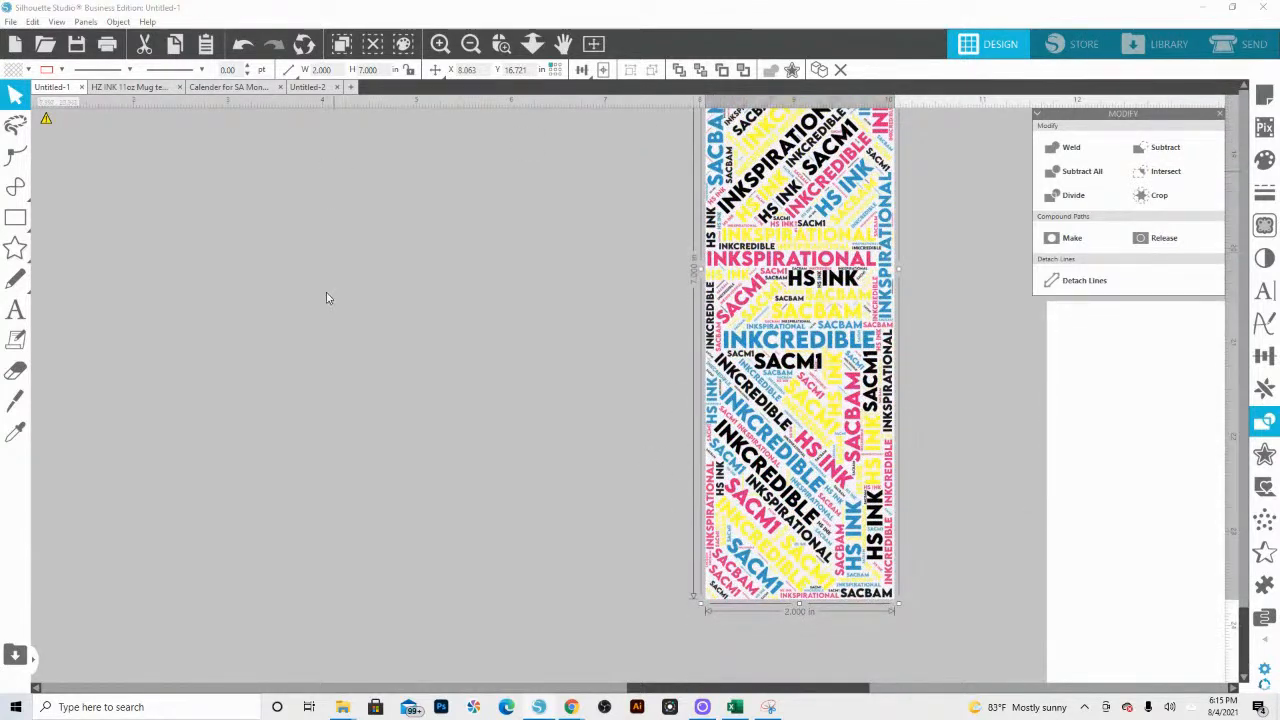
Step: Open the HS INK Bookmark SVG from the Downloads folder as a new design
{"action": "left_click", "coordinate": [12, 22]}
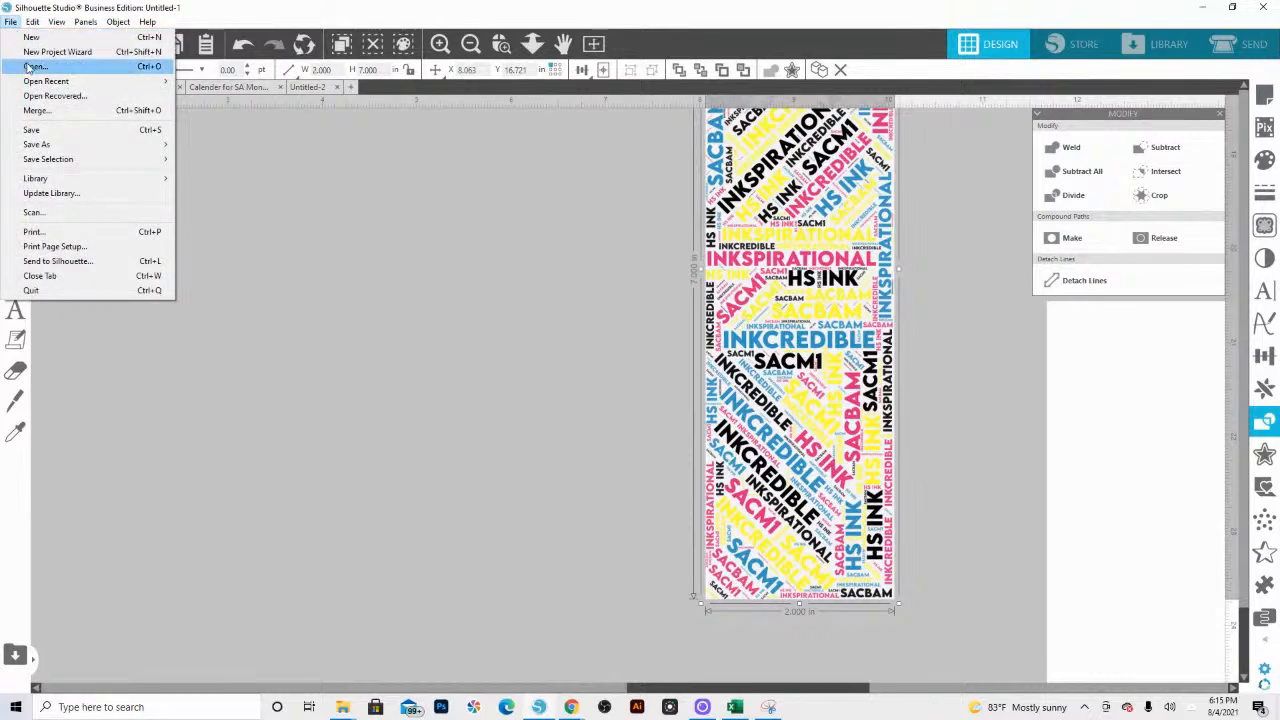
{"action": "left_click", "coordinate": [33, 67]}
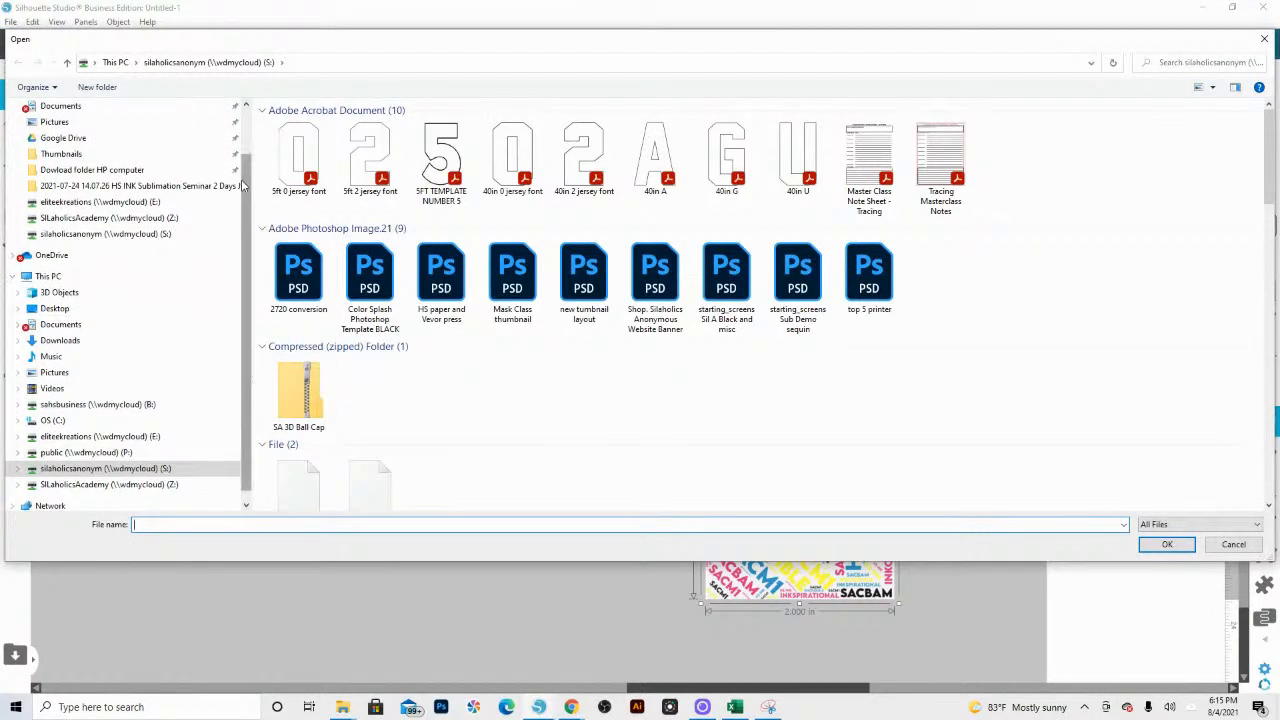
{"action": "left_click", "coordinate": [89, 345]}
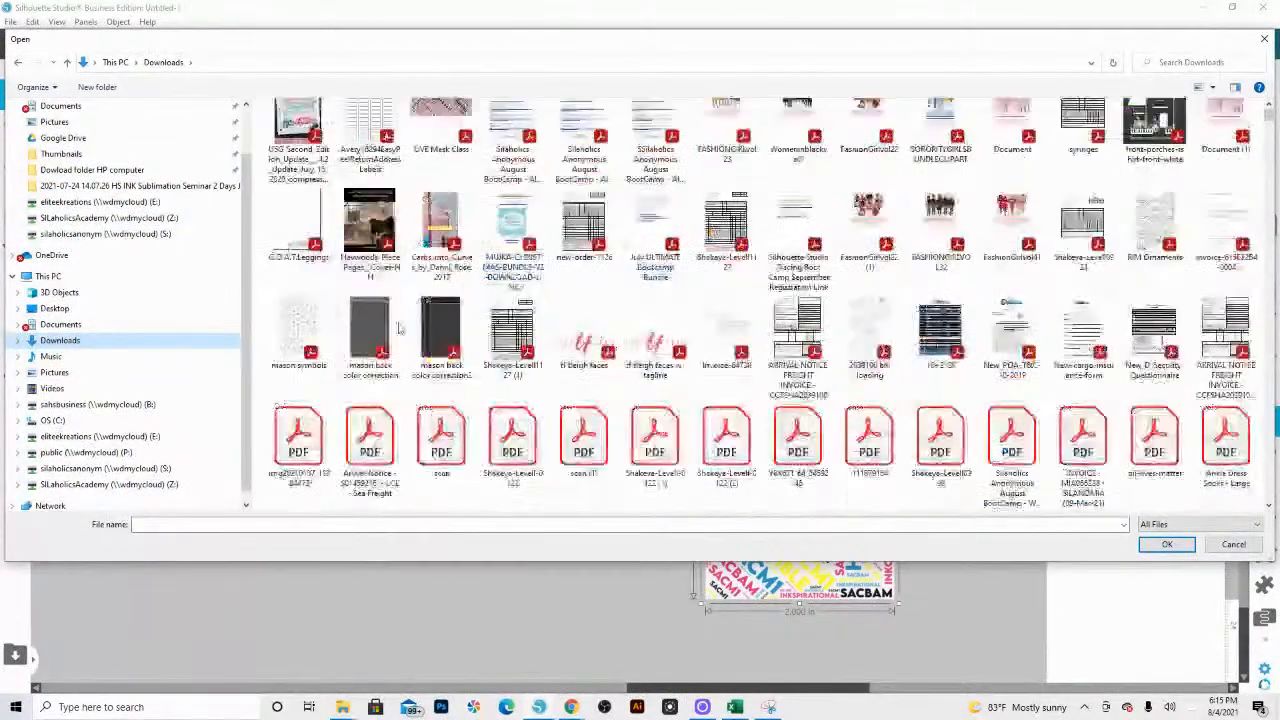
{"action": "scroll", "coordinate": [398, 340], "scroll_direction": "down", "scroll_amount": 15}
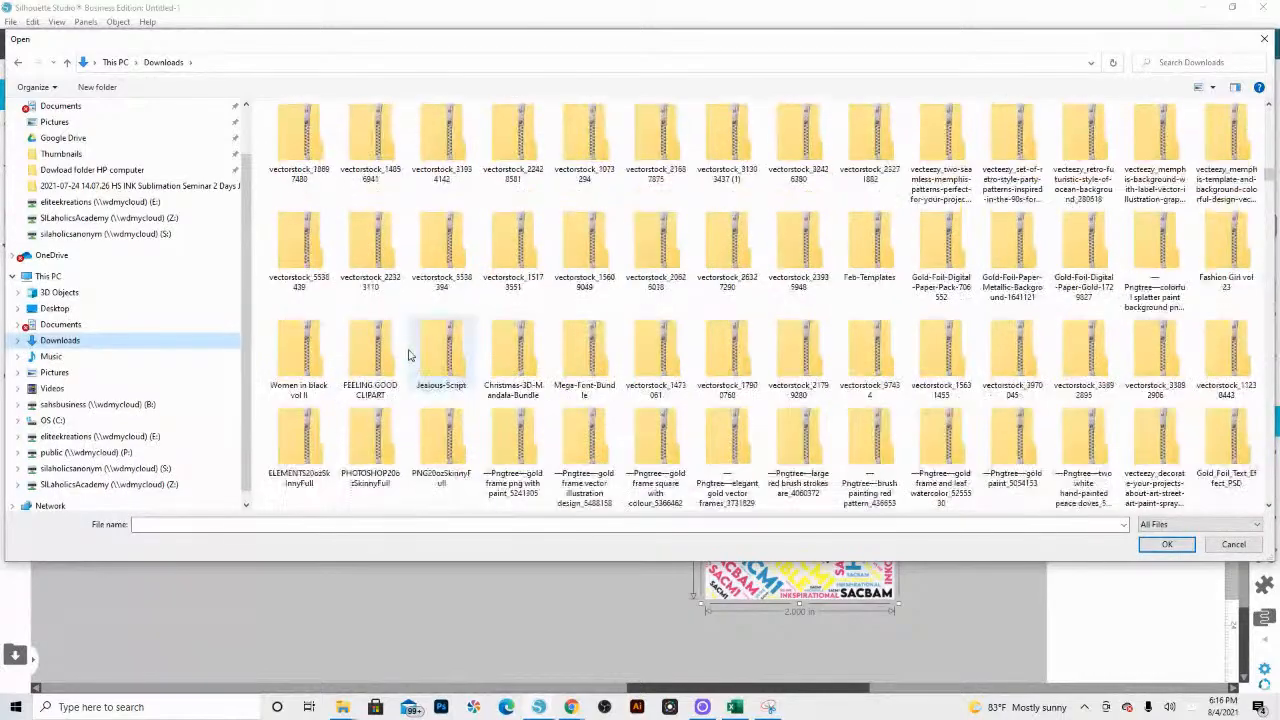
{"action": "scroll", "coordinate": [418, 368], "scroll_direction": "down", "scroll_amount": 15}
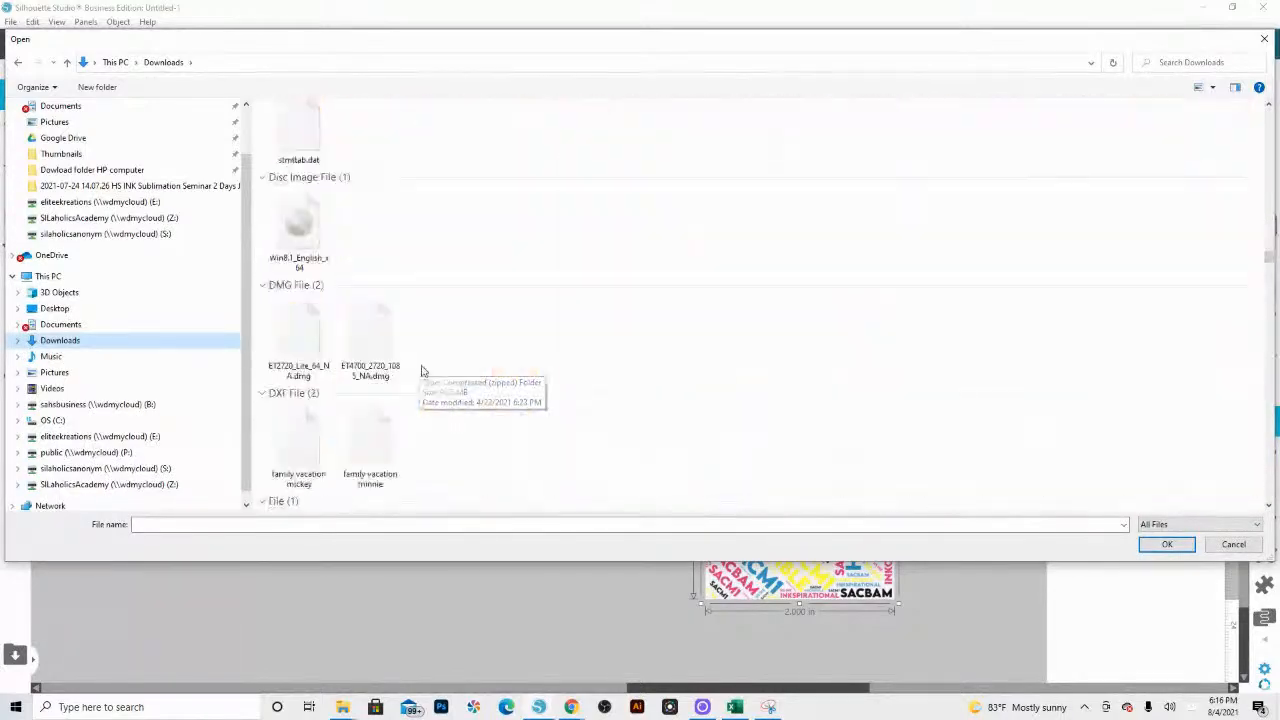
{"action": "scroll", "coordinate": [424, 350], "scroll_direction": "down", "scroll_amount": 15}
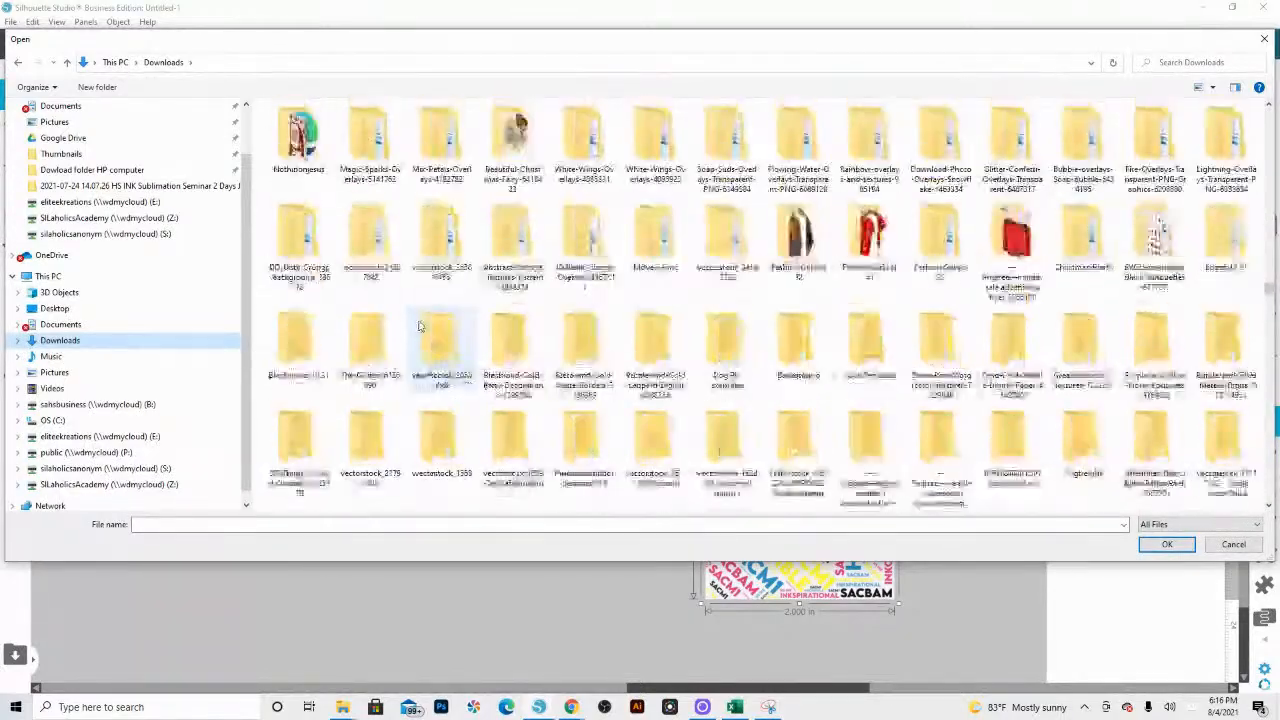
{"action": "scroll", "coordinate": [421, 331], "scroll_direction": "down", "scroll_amount": 15}
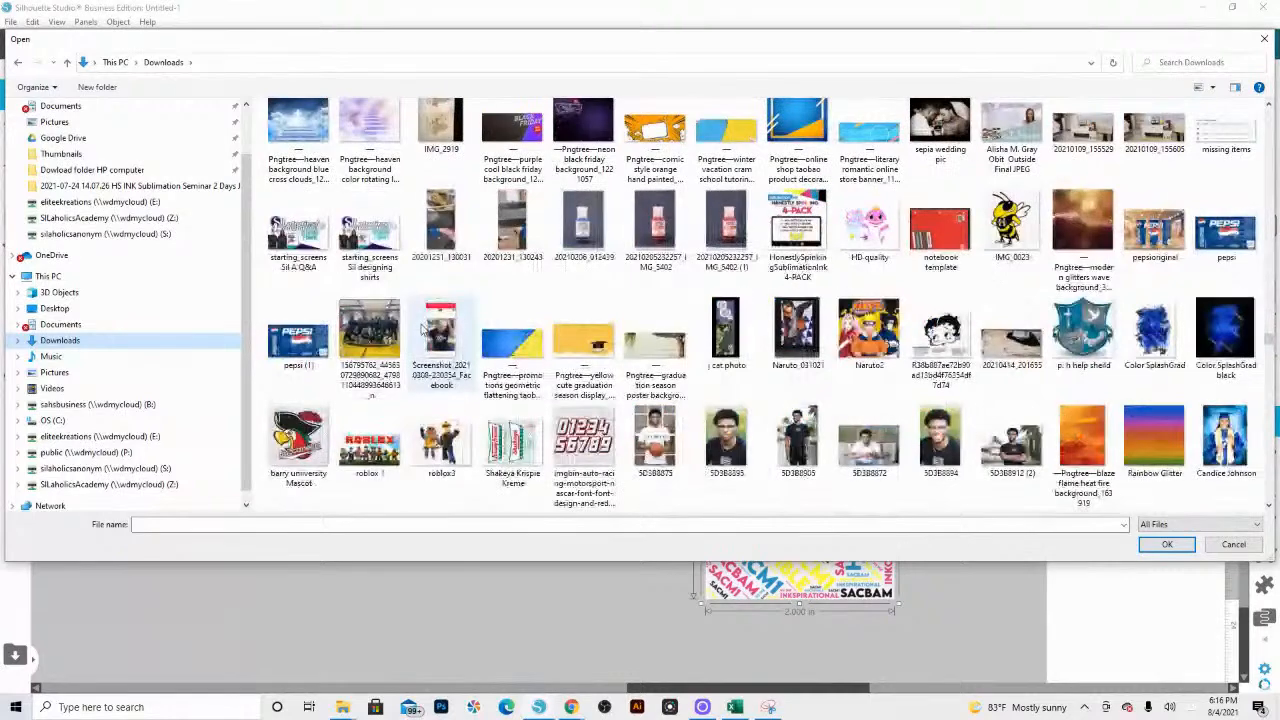
{"action": "scroll", "coordinate": [423, 332], "scroll_direction": "down", "scroll_amount": 10}
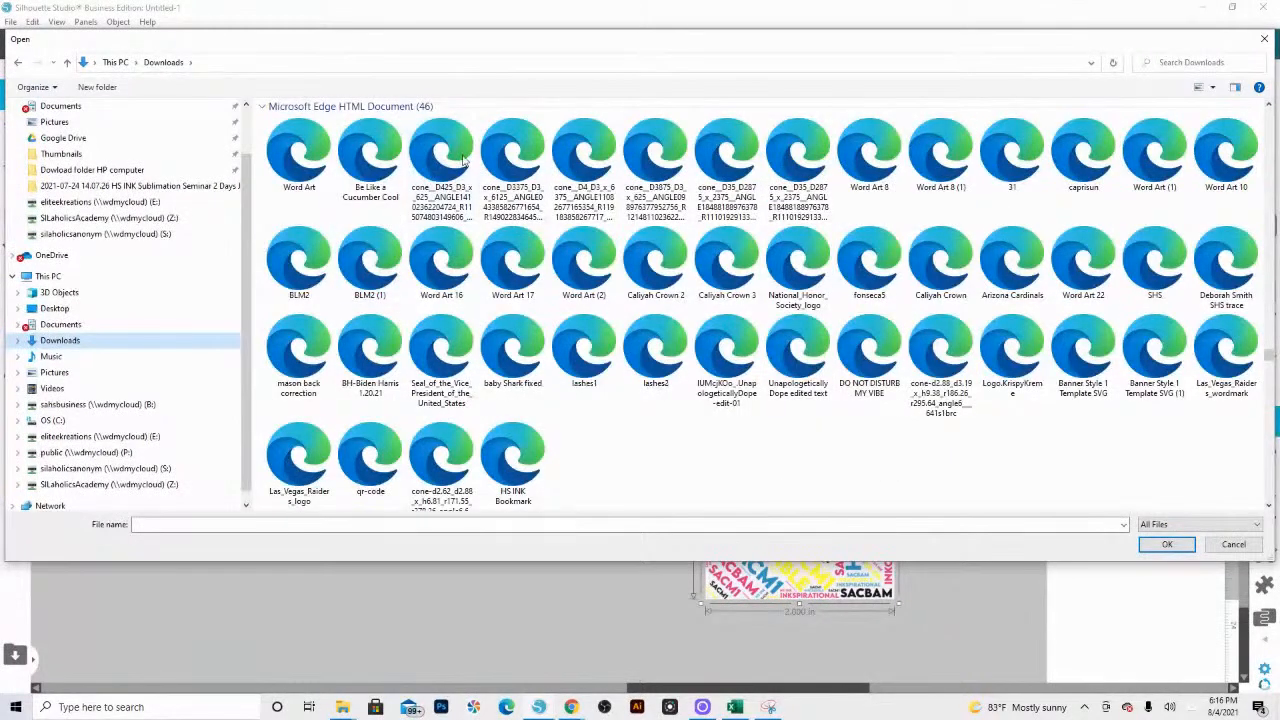
{"action": "double_click", "coordinate": [513, 458]}
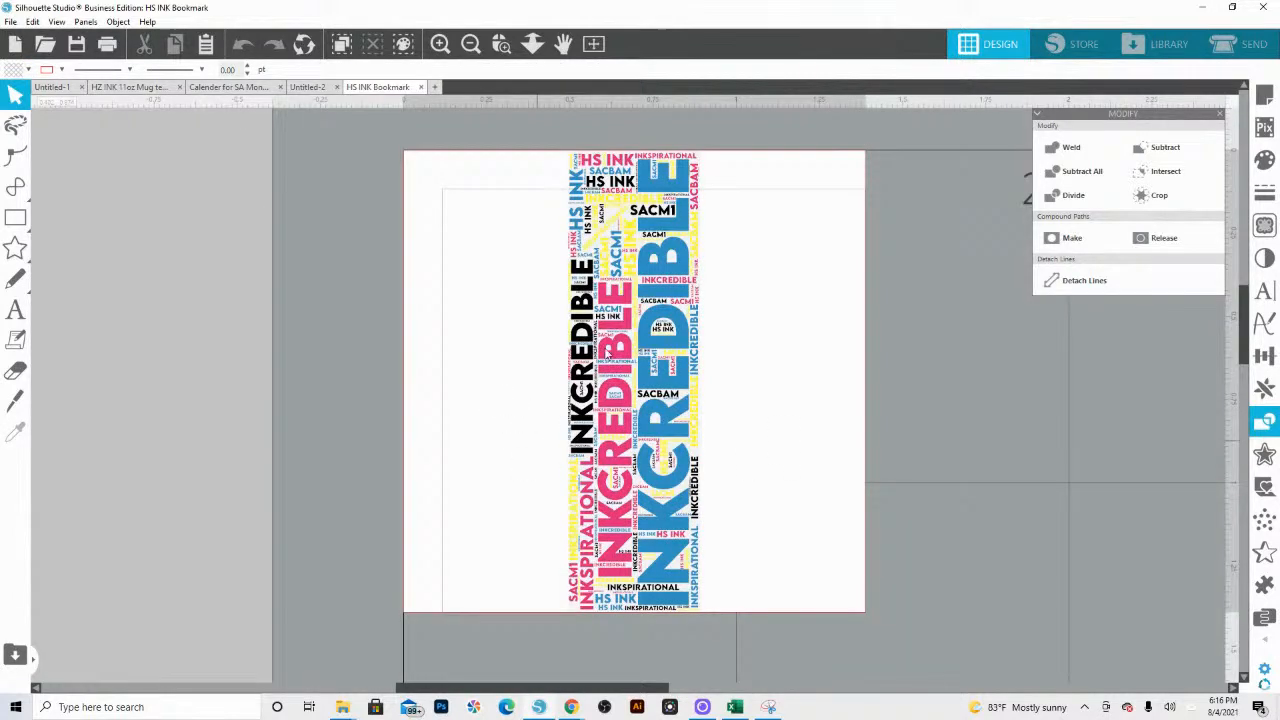
Step: Ungroup the imported HS INK Bookmark word art into separate words and deselect it
{"action": "left_click", "coordinate": [679, 480]}
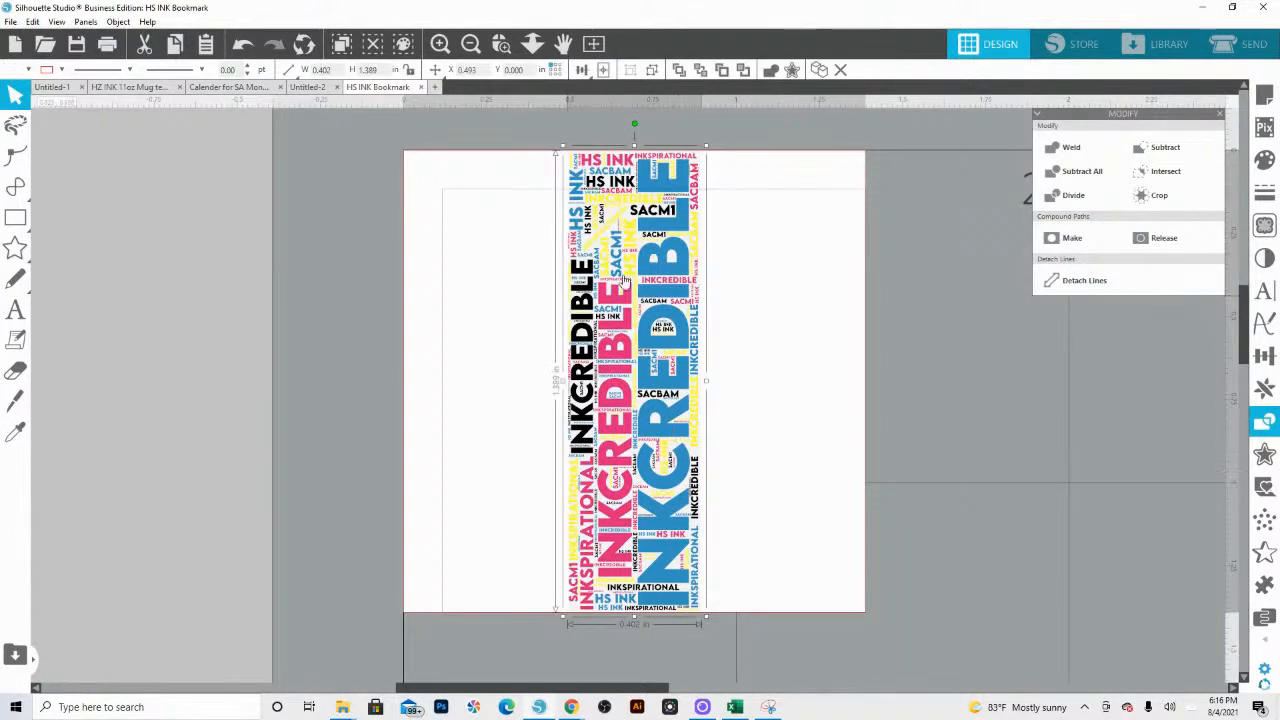
{"action": "right_click", "coordinate": [619, 362]}
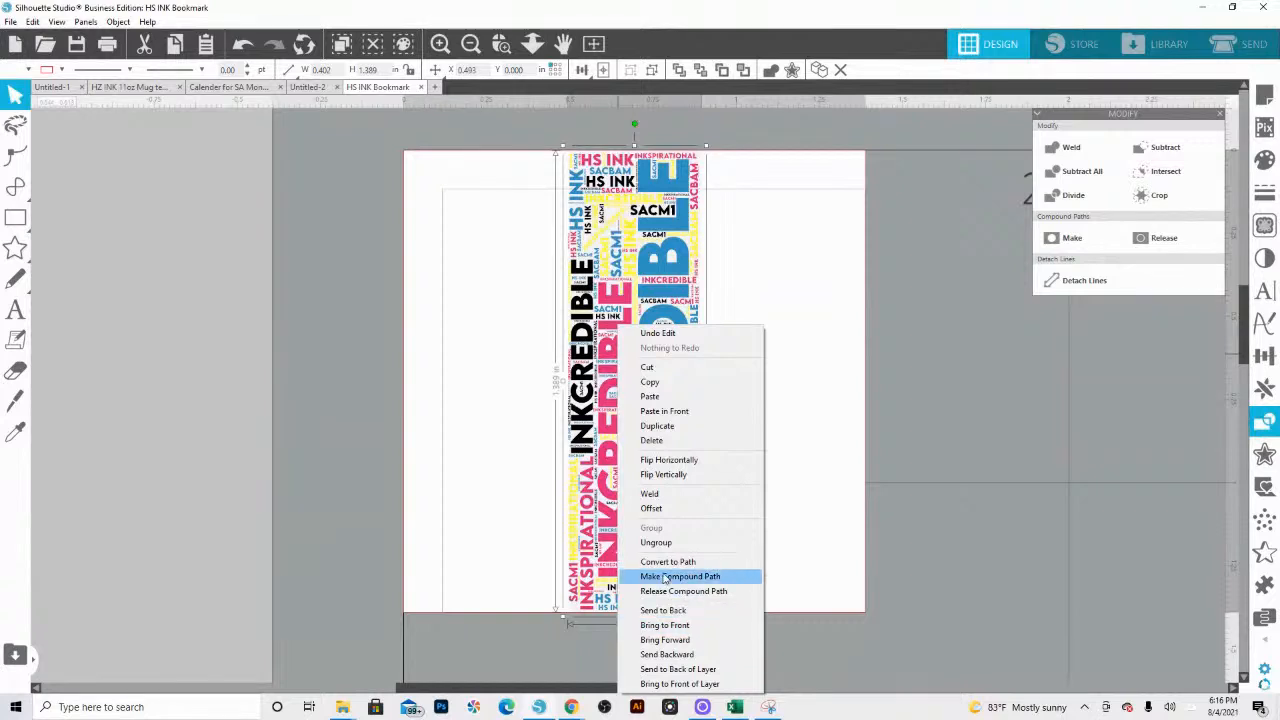
{"action": "left_click", "coordinate": [659, 543]}
{"action": "left_click", "coordinate": [752, 360]}
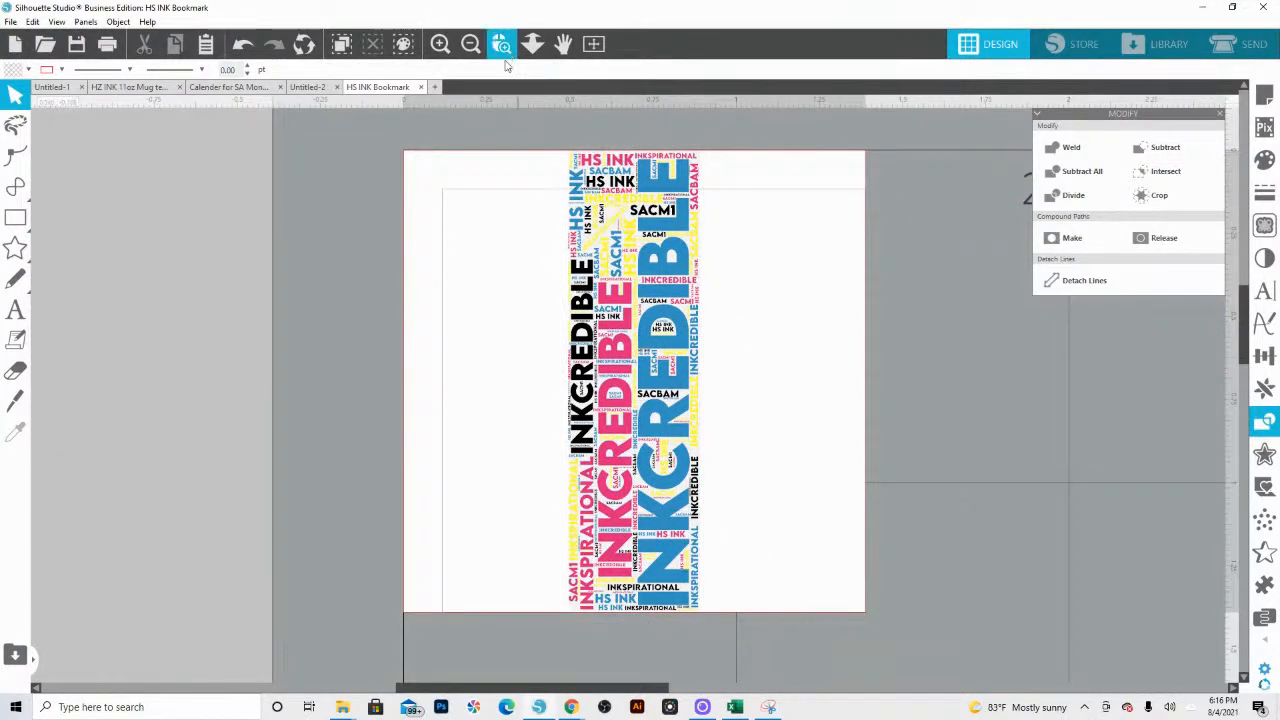
{"action": "key", "text": "ctrl+a"}
{"action": "left_click_drag", "start_coordinate": [559, 374], "coordinate": [111, 372]}
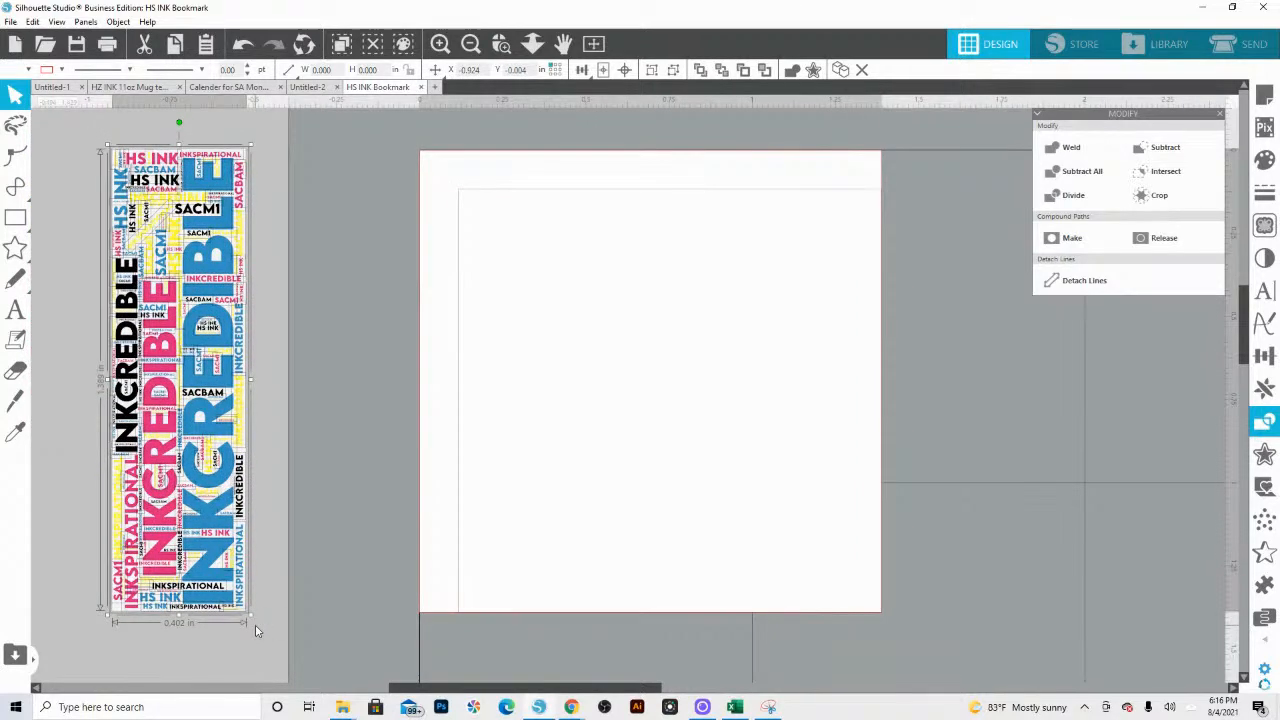
{"action": "left_click_drag", "start_coordinate": [249, 617], "coordinate": [318, 690]}
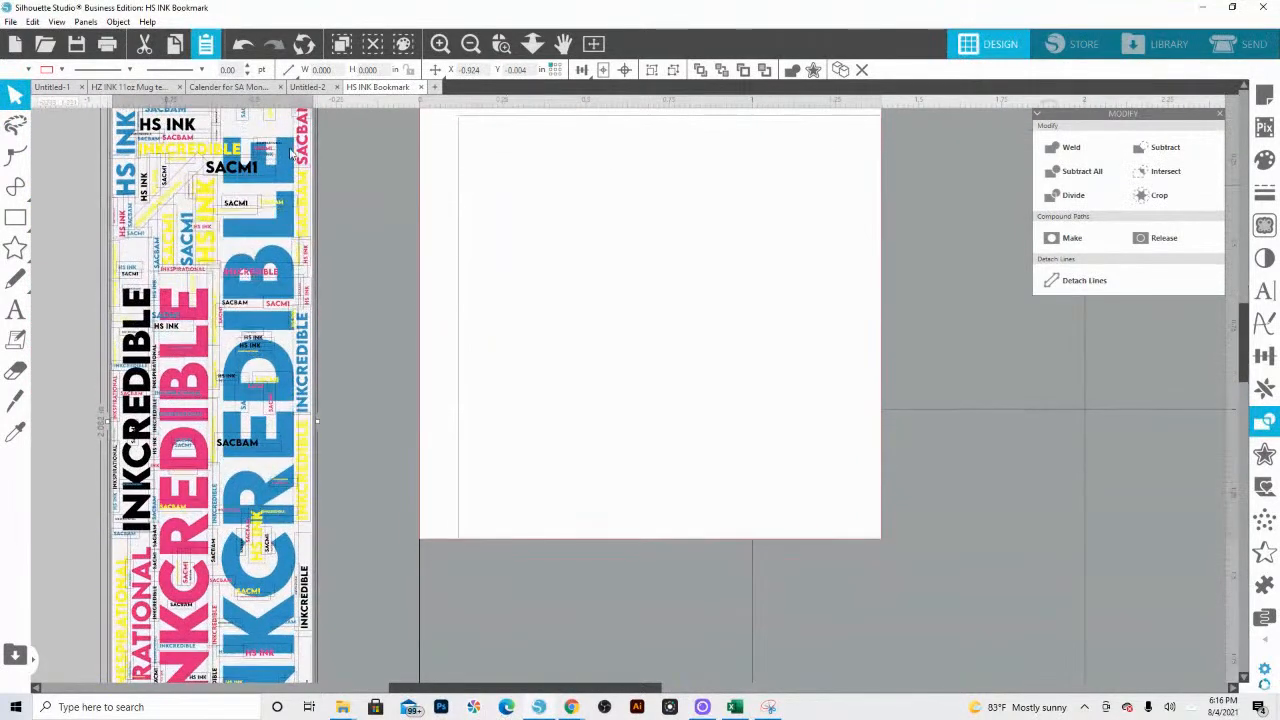
{"action": "left_click", "coordinate": [532, 44]}
{"action": "scroll", "coordinate": [400, 223], "scroll_direction": "up", "scroll_amount": 2}
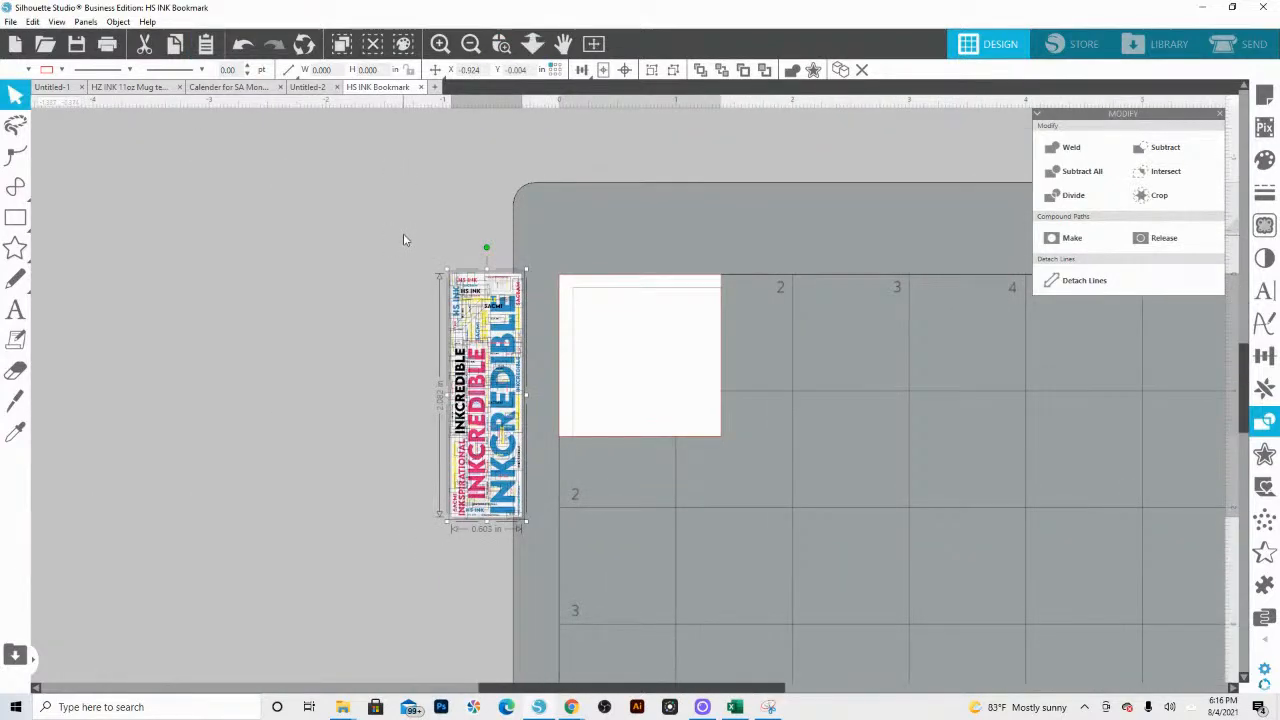
{"action": "key", "text": "i"}
{"action": "scroll", "coordinate": [403, 232], "scroll_direction": "up", "scroll_amount": 5}
{"action": "scroll", "coordinate": [404, 229], "scroll_direction": "down", "scroll_amount": 3}
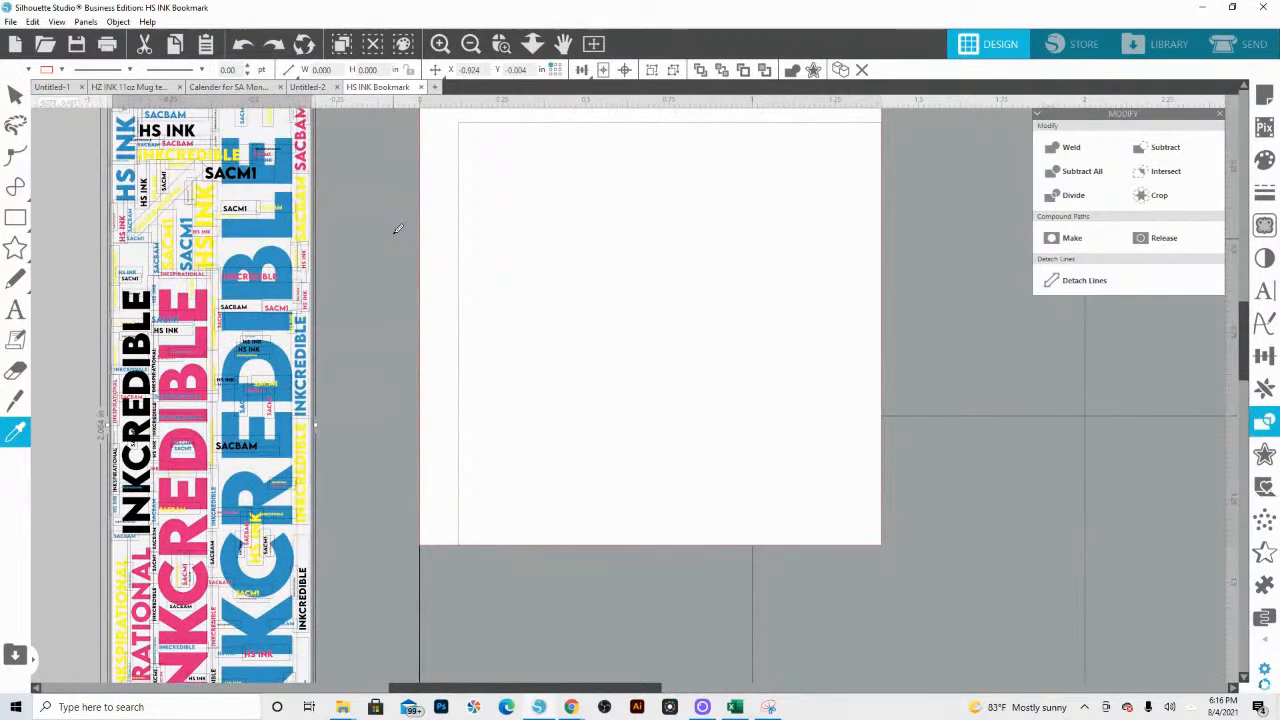
{"action": "key", "text": "ctrl+z"}
{"action": "key", "text": "v"}
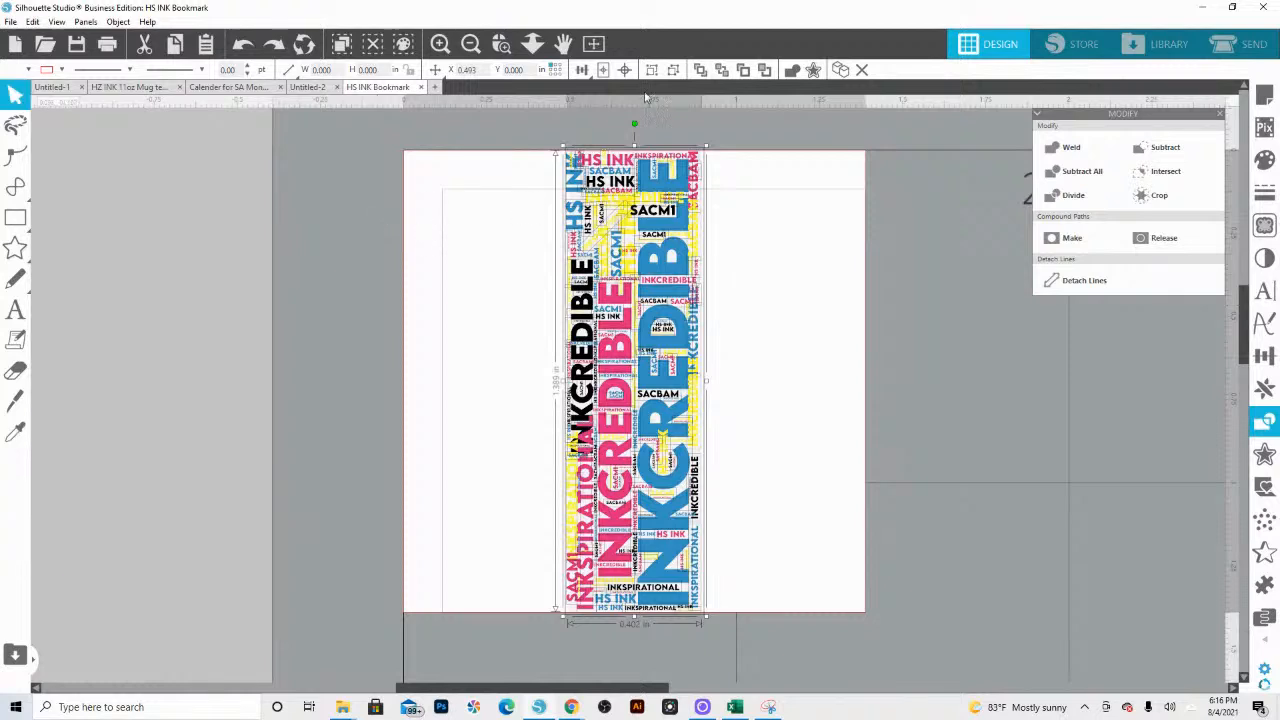
Step: Move all word art pieces off the mat, group them, and enlarge the group to about 1.63 × 5.64 in
{"action": "left_click", "coordinate": [532, 48]}
{"action": "left_click_drag", "start_coordinate": [527, 376], "coordinate": [480, 229]}
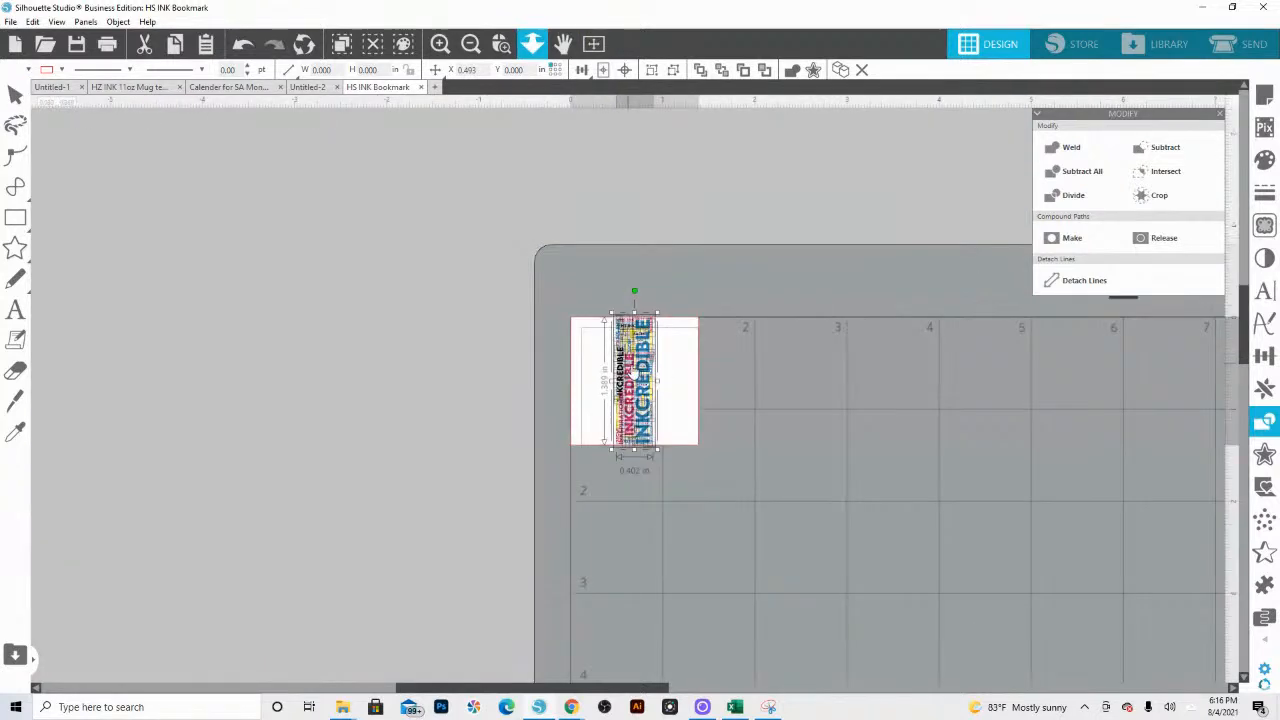
{"action": "key", "text": "v"}
{"action": "left_click_drag", "start_coordinate": [632, 364], "coordinate": [274, 331]}
{"action": "right_click", "coordinate": [274, 331]}
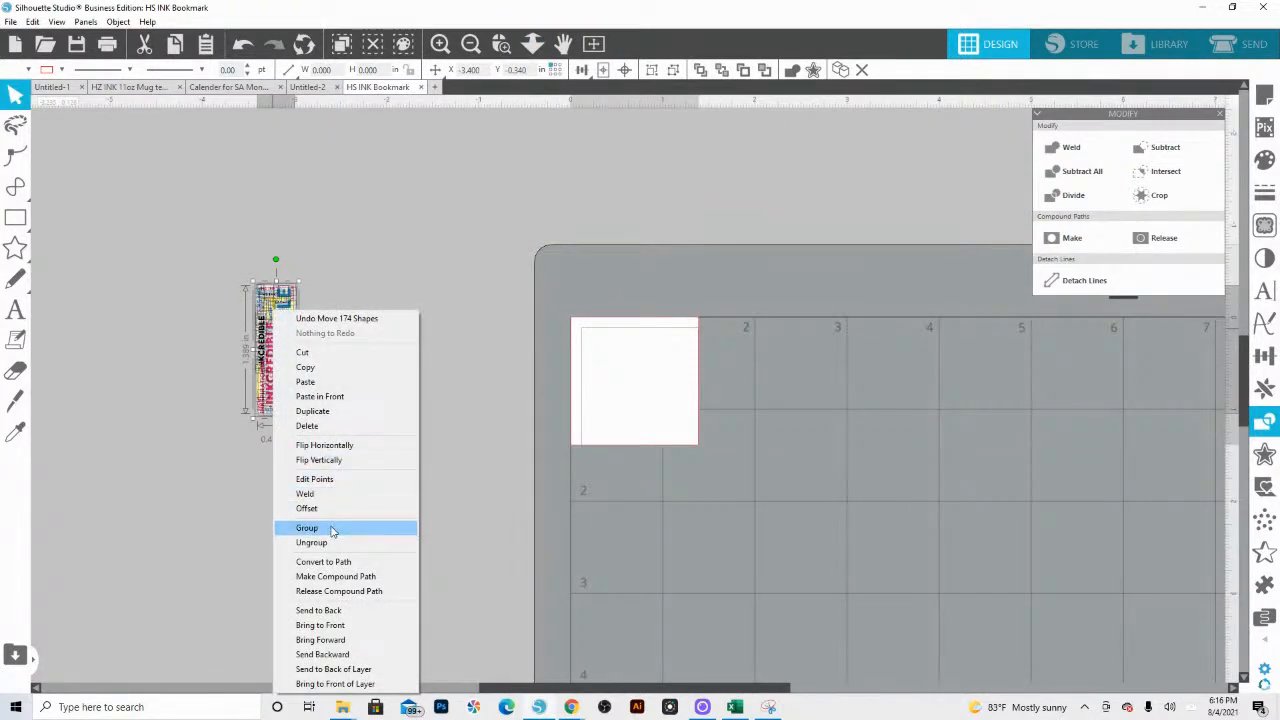
{"action": "left_click", "coordinate": [332, 530]}
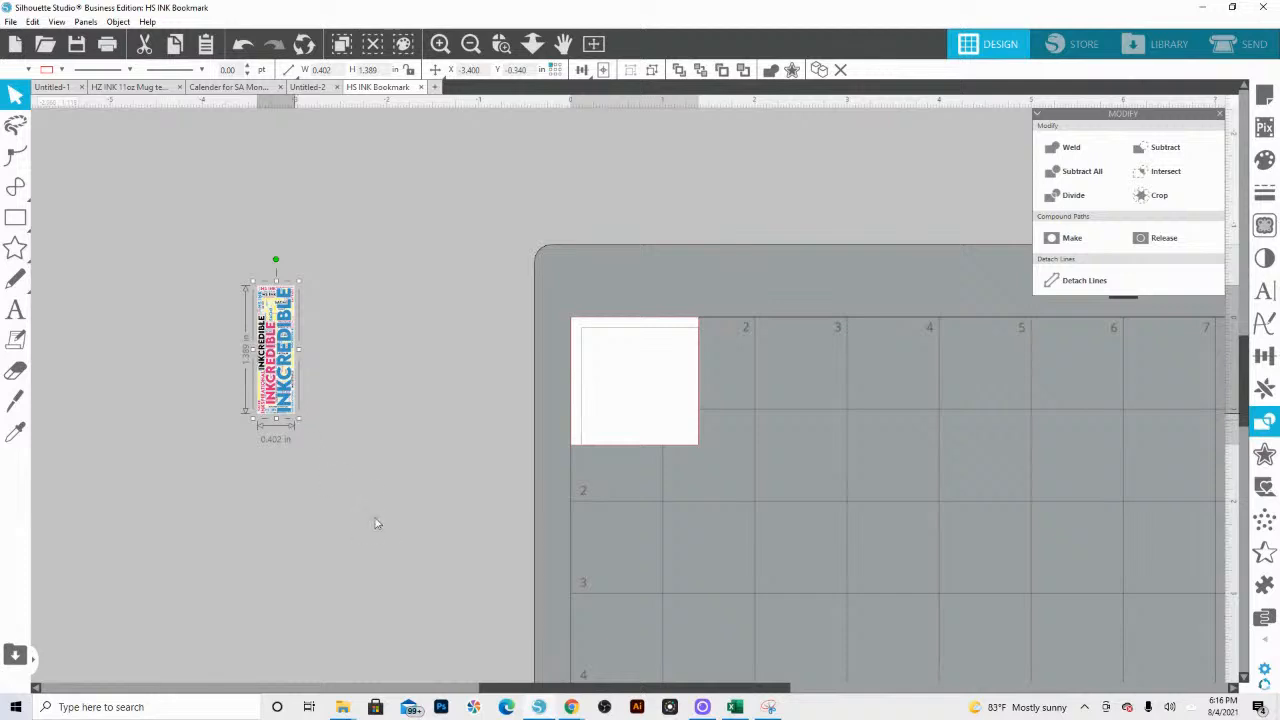
{"action": "left_click_drag", "start_coordinate": [376, 523], "coordinate": [618, 698]}
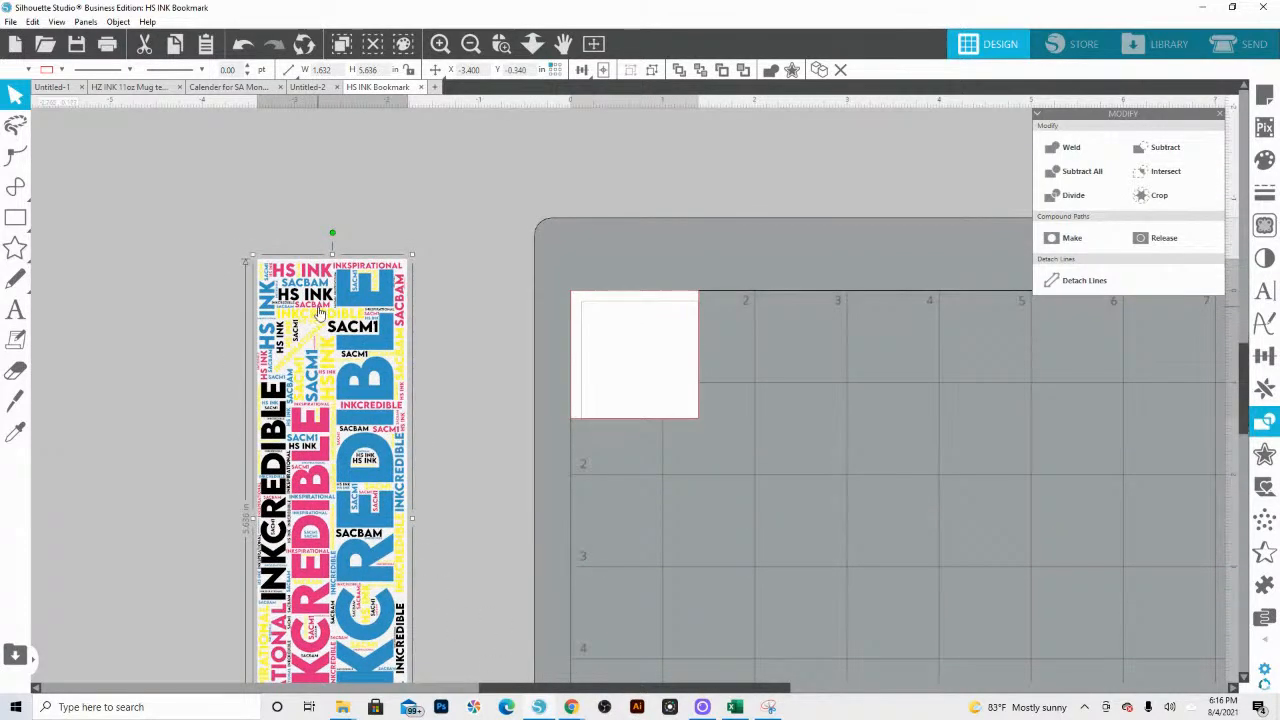
Step: Ungroup the enlarged word art and pull both background rectangles out from behind the words onto the mat
{"action": "right_click", "coordinate": [320, 312]}
{"action": "left_click", "coordinate": [385, 530]}
{"action": "left_click", "coordinate": [238, 178]}
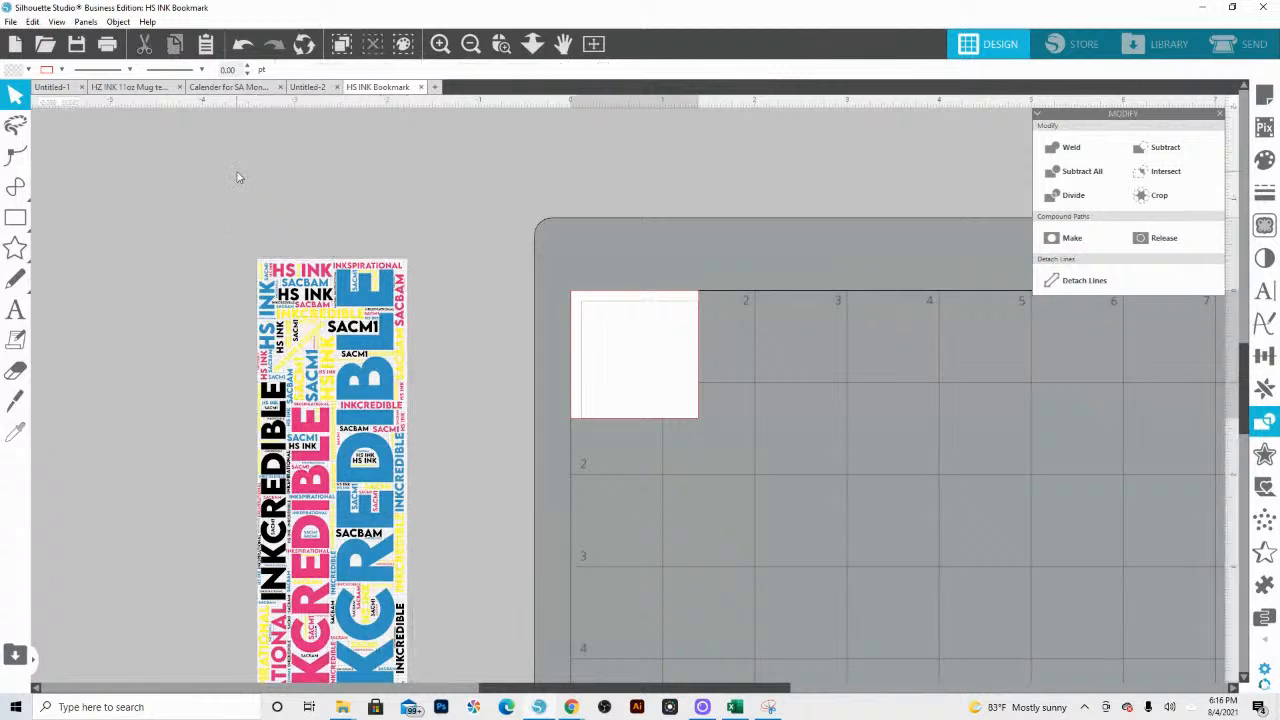
{"action": "left_click_drag", "start_coordinate": [291, 264], "coordinate": [617, 197]}
{"action": "key", "text": "Delete"}
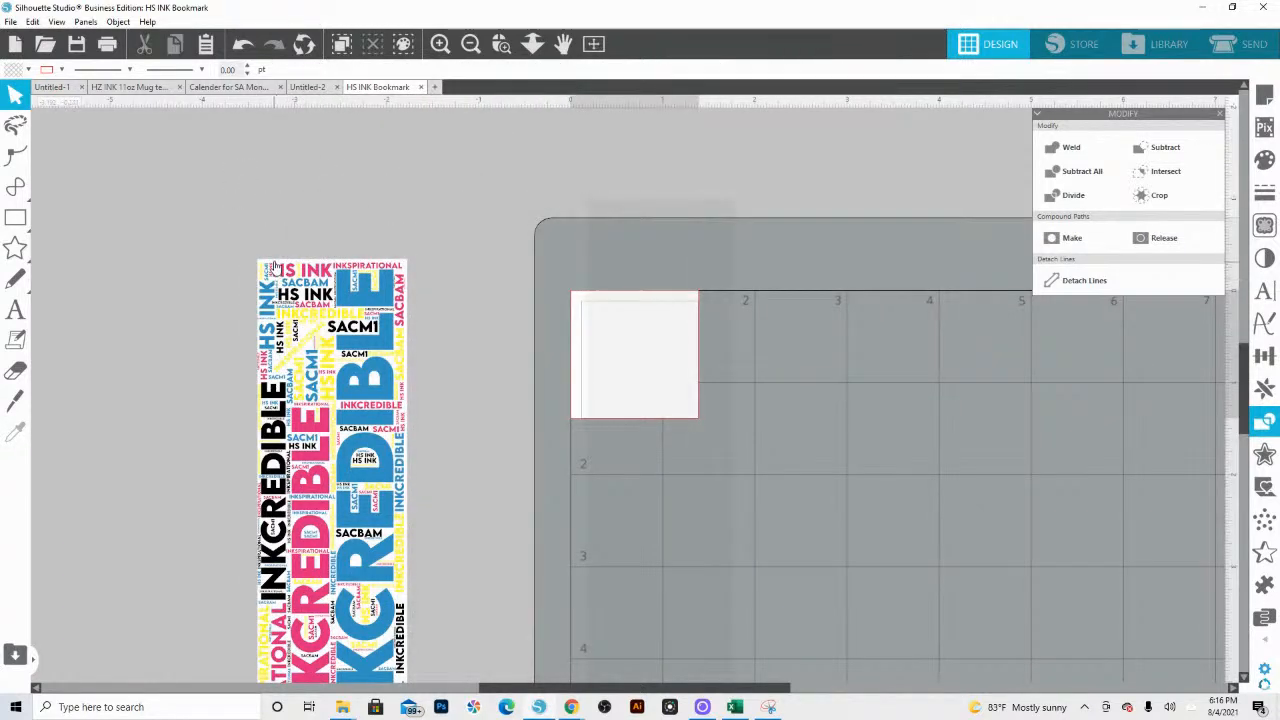
{"action": "left_click_drag", "start_coordinate": [274, 266], "coordinate": [616, 249]}
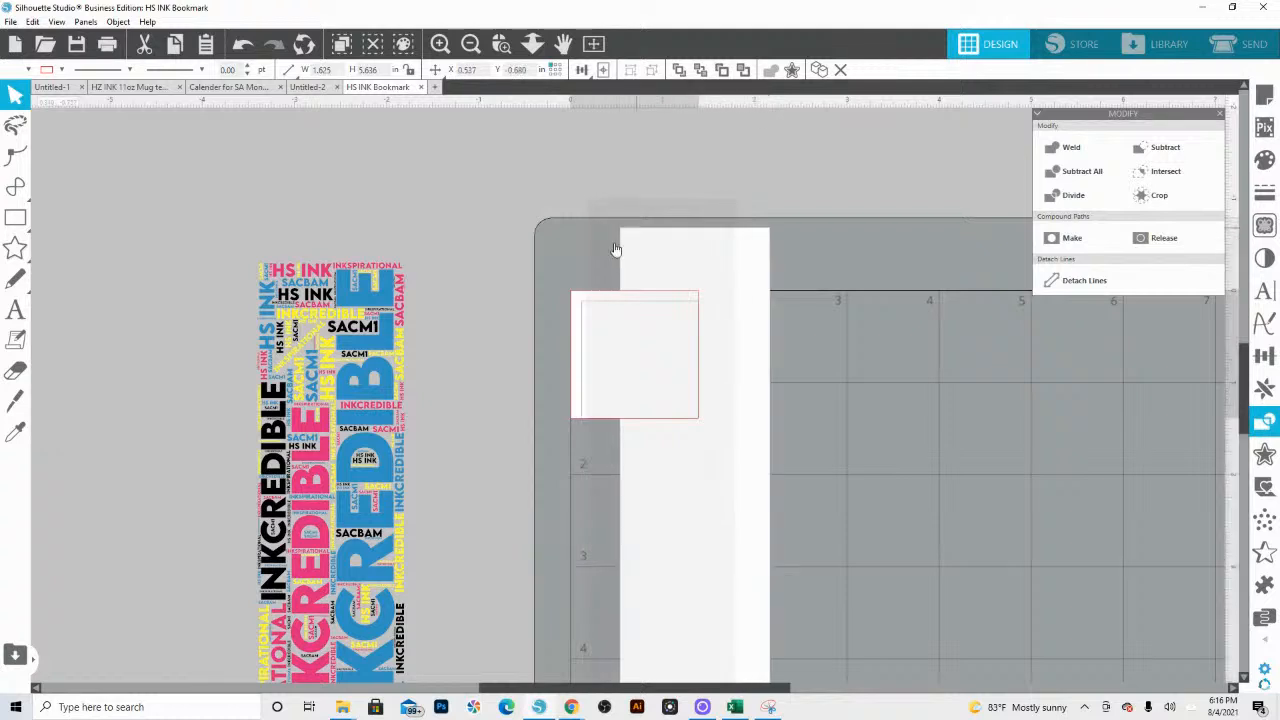
{"action": "left_click", "coordinate": [461, 311]}
{"action": "scroll", "coordinate": [350, 390], "scroll_direction": "down", "scroll_amount": 5}
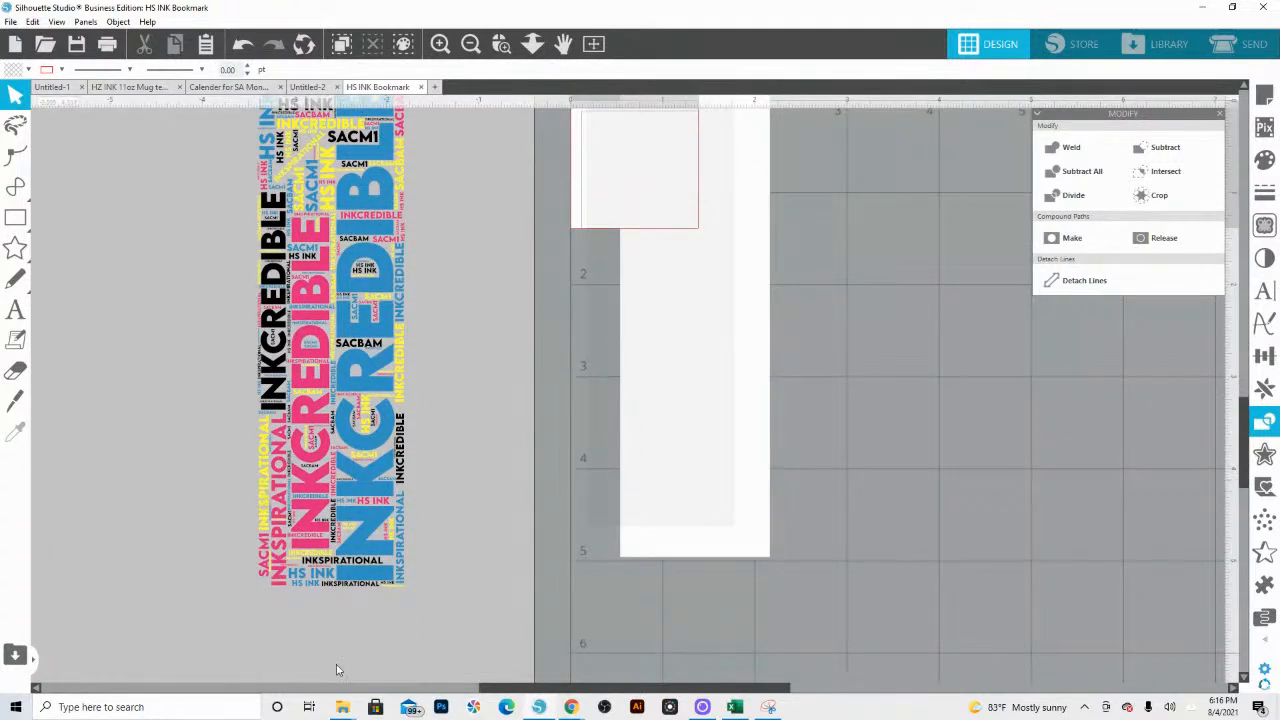
Step: Place the white background rectangle back behind the word art and try a blue and a dark purple fill on it
{"action": "left_click_drag", "start_coordinate": [715, 552], "coordinate": [425, 568]}
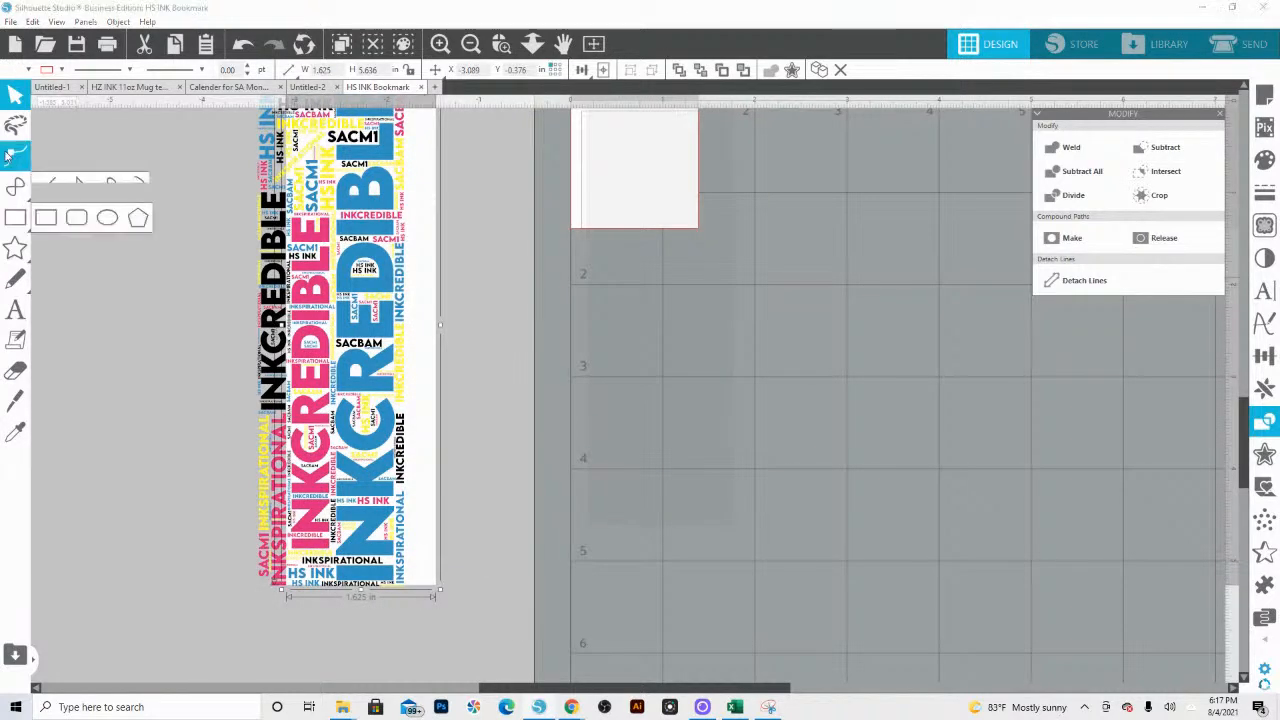
{"action": "left_click", "coordinate": [28, 70]}
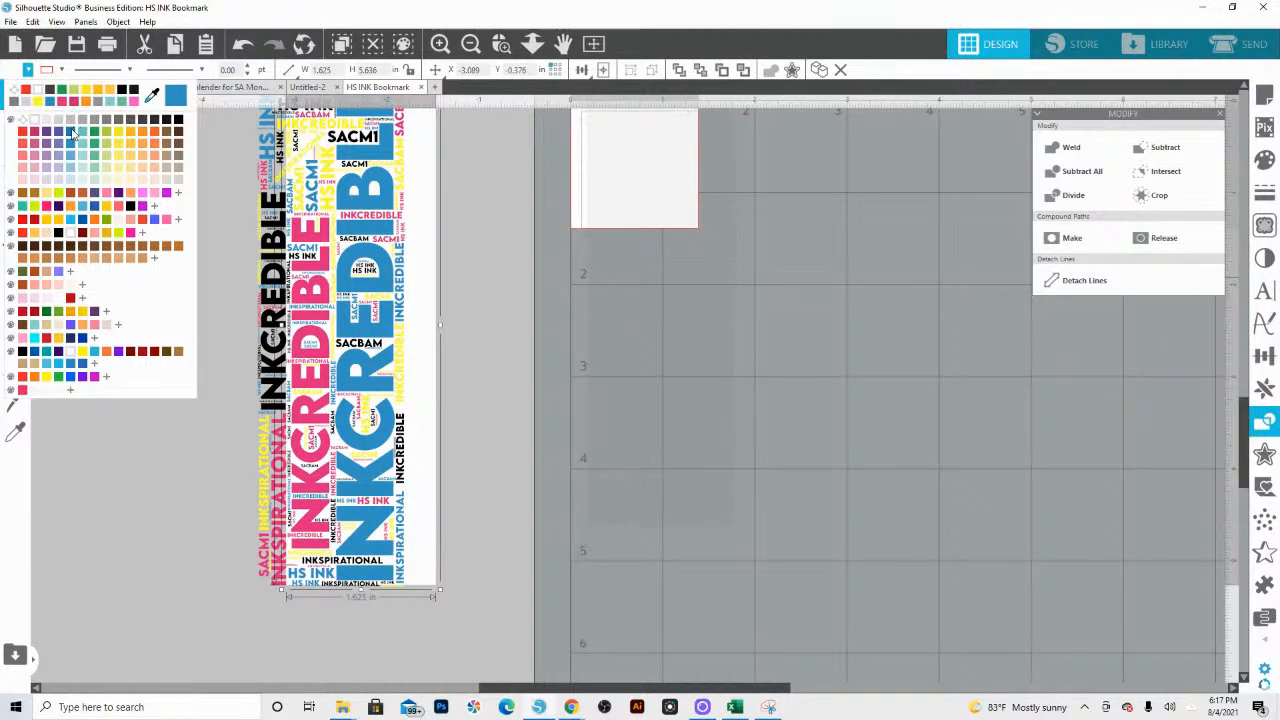
{"action": "left_click", "coordinate": [71, 132]}
{"action": "left_click", "coordinate": [28, 70]}
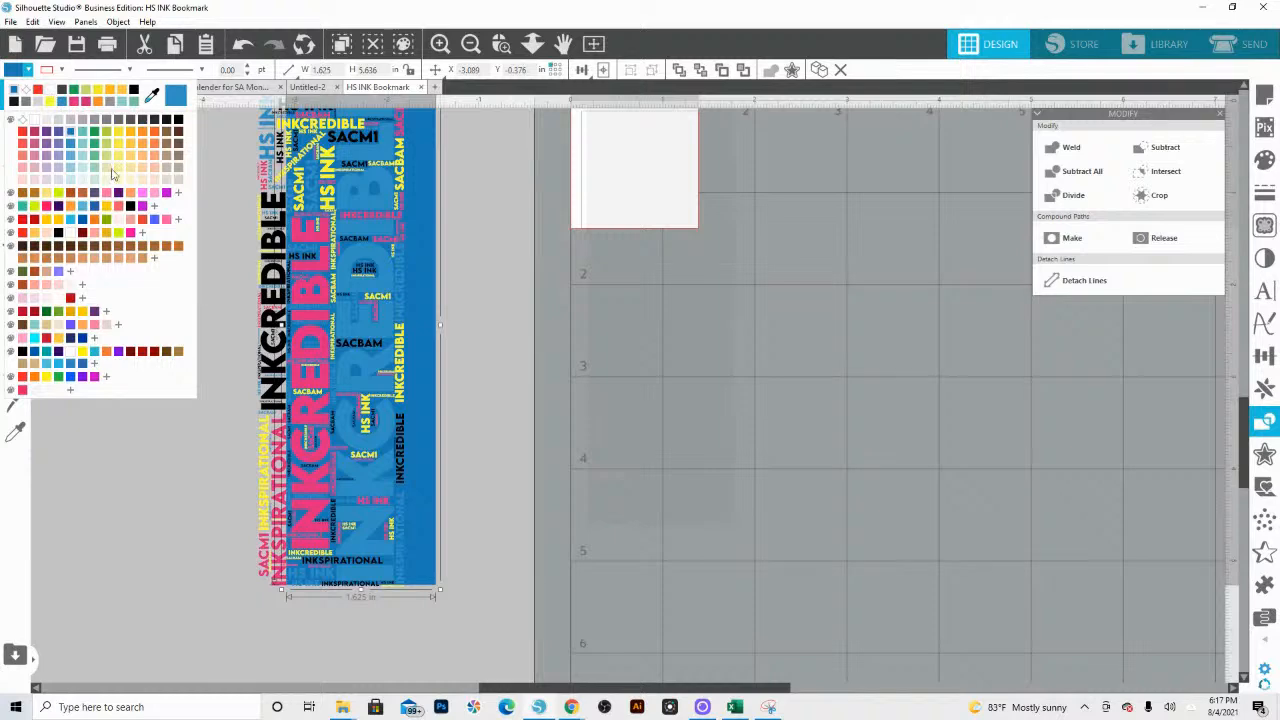
{"action": "left_click", "coordinate": [129, 205]}
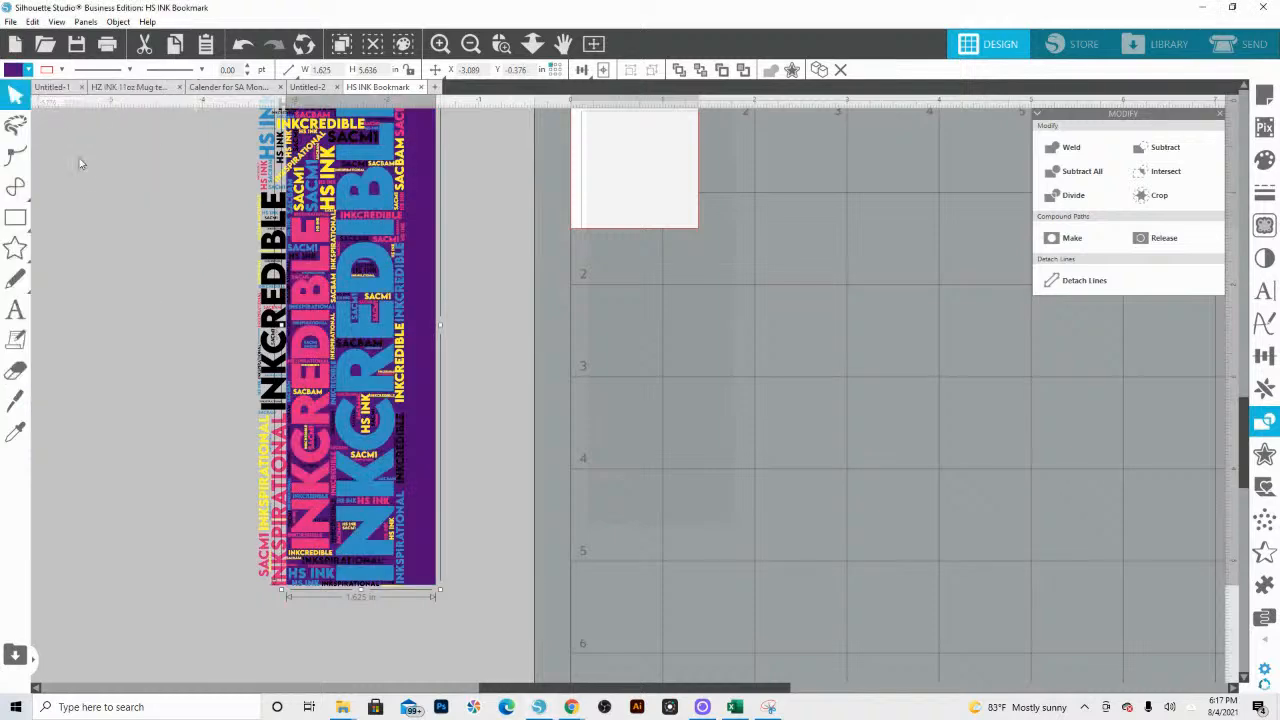
Step: Try a pink fill on the background rectangle, settle on yellow-green, and move the rectangle off the word art
{"action": "left_click", "coordinate": [16, 74]}
{"action": "left_click", "coordinate": [112, 201]}
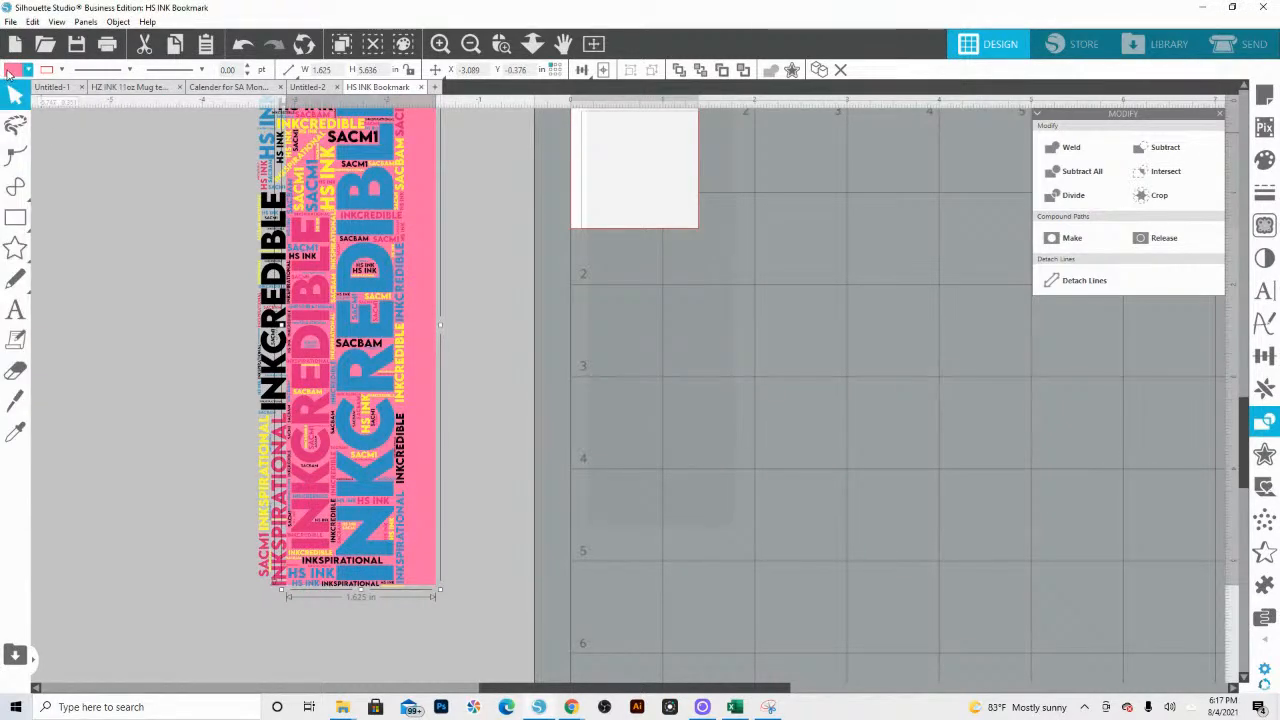
{"action": "left_click", "coordinate": [9, 72]}
{"action": "left_click", "coordinate": [57, 196]}
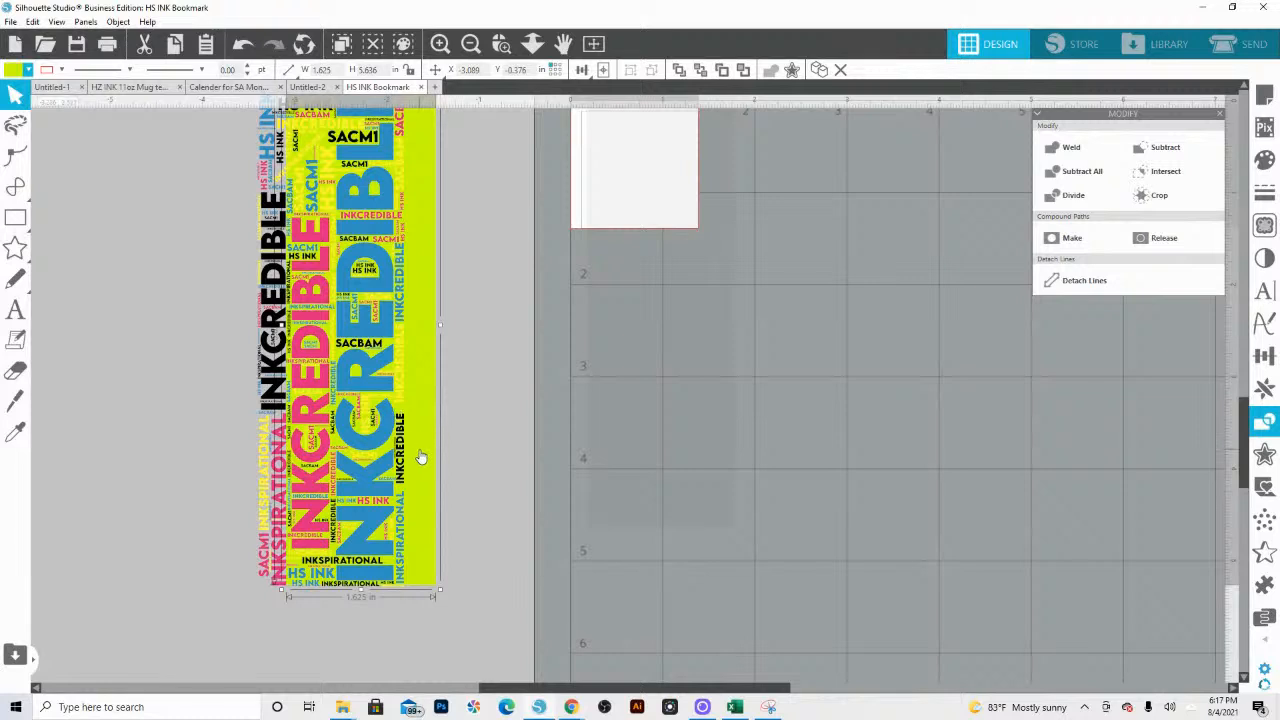
{"action": "left_click_drag", "start_coordinate": [420, 457], "coordinate": [656, 341]}
{"action": "scroll", "coordinate": [585, 400], "scroll_direction": "up", "scroll_amount": 2}
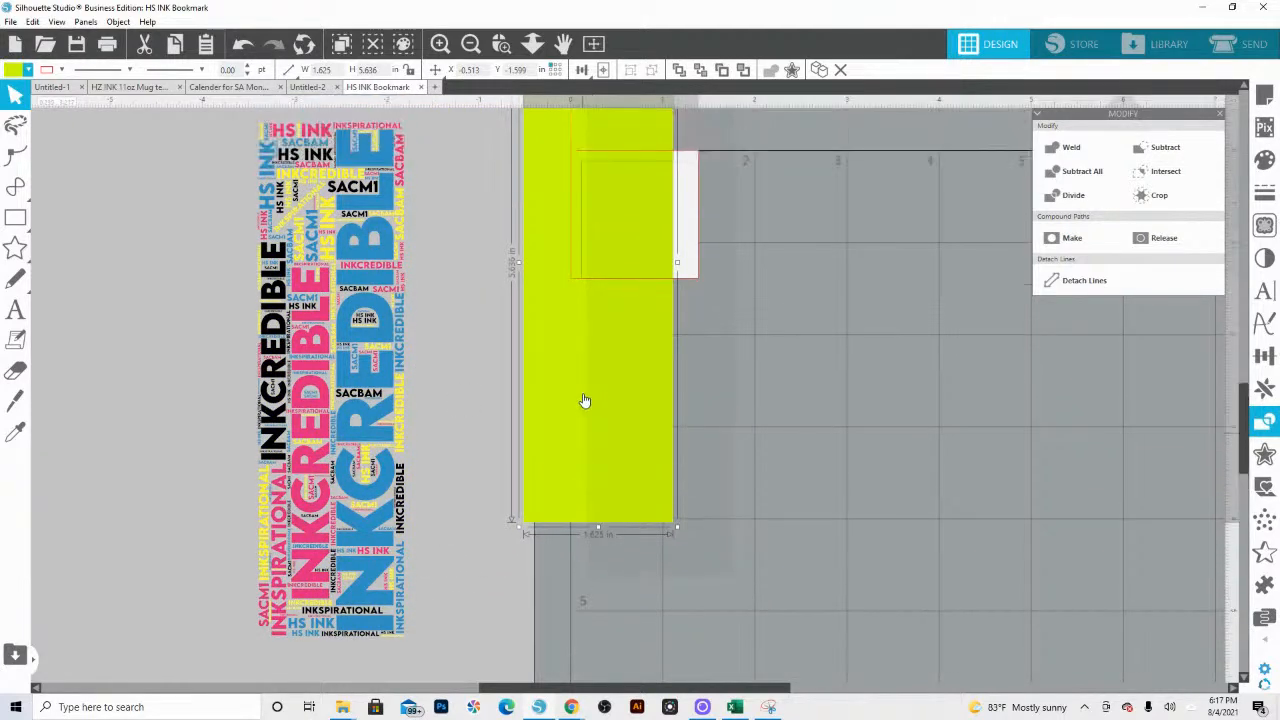
Step: Recolour the diagonal yellow INKSPIRATIONAL pink by sampling the large pink INKCREDIBLE with the Eyedropper
{"action": "left_click", "coordinate": [307, 260]}
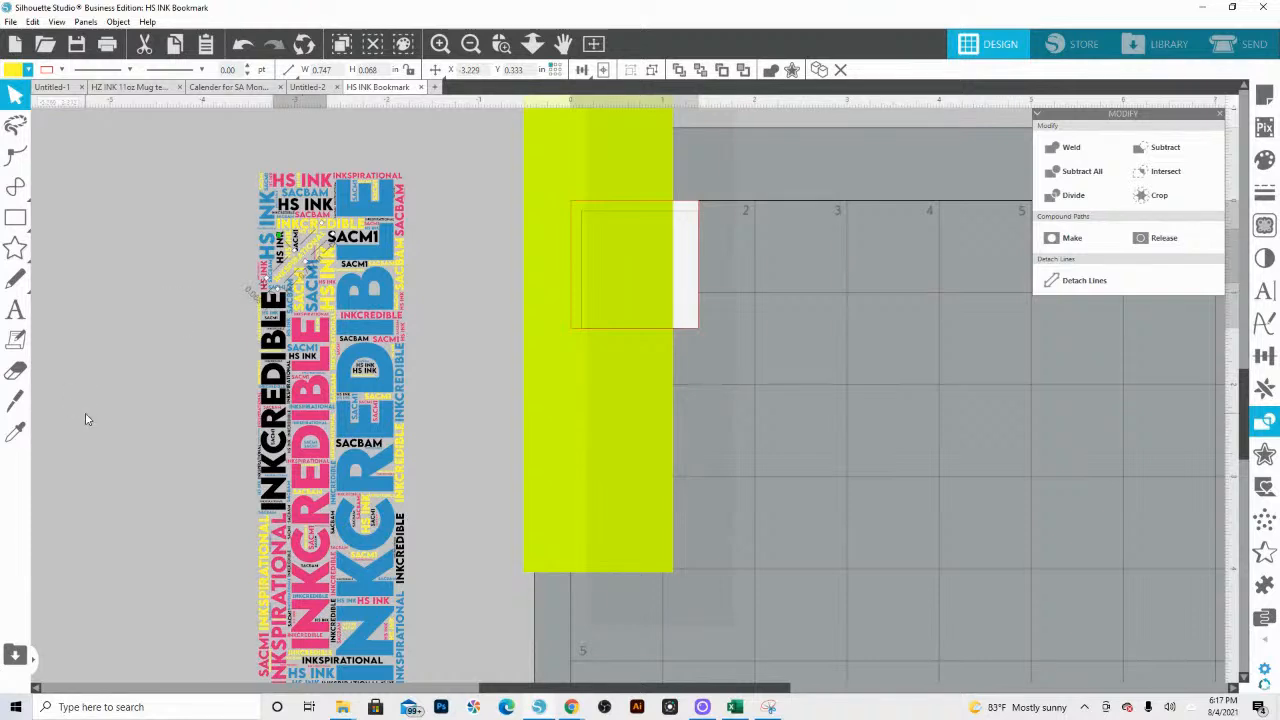
{"action": "left_click", "coordinate": [19, 436]}
{"action": "left_click", "coordinate": [322, 340]}
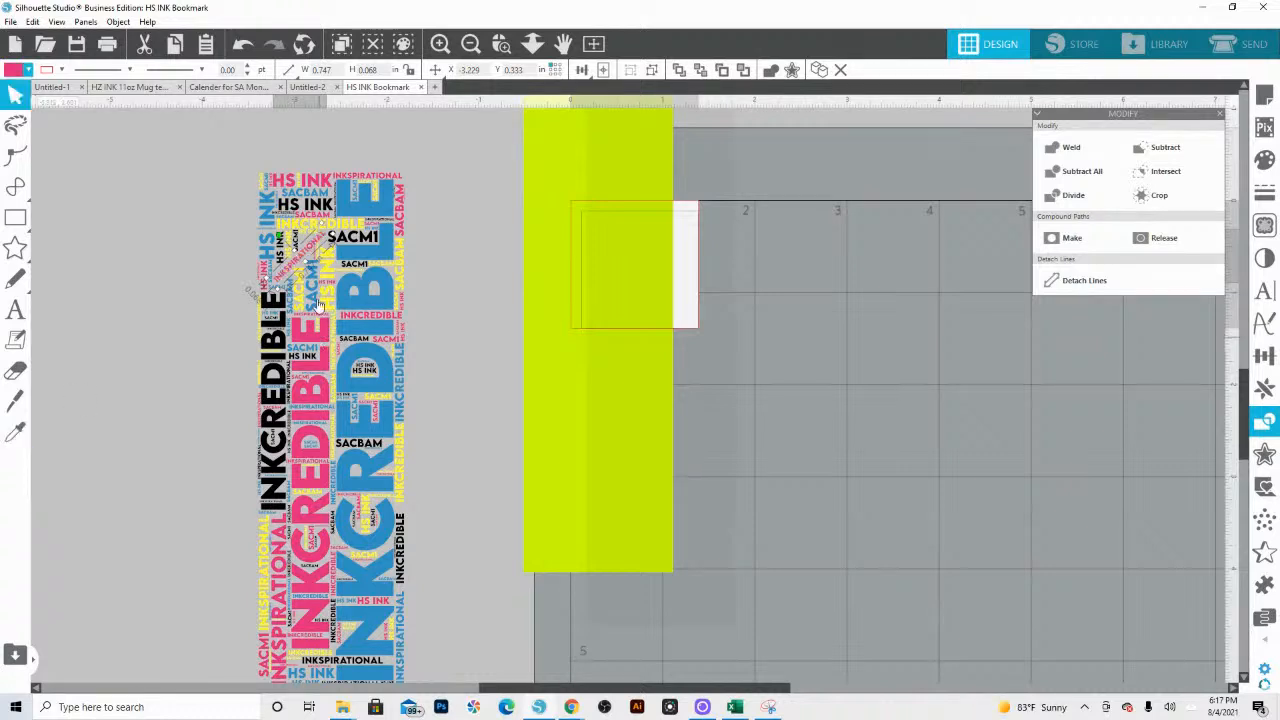
Step: Use the Eyedropper to recolour the yellow INKCREDIBLE near the top pink and the small pink SACBAM above it yellow
{"action": "left_click", "coordinate": [319, 228]}
{"action": "key", "text": "i"}
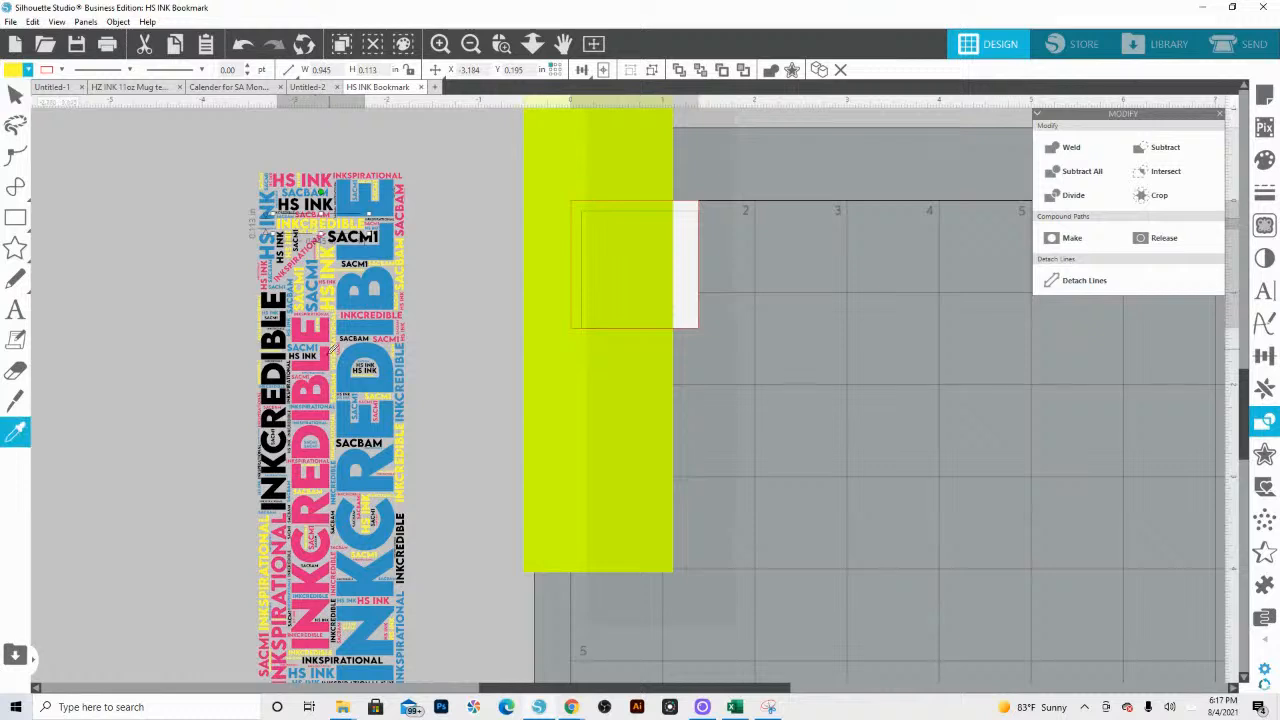
{"action": "left_click", "coordinate": [325, 359]}
{"action": "left_click", "coordinate": [311, 216]}
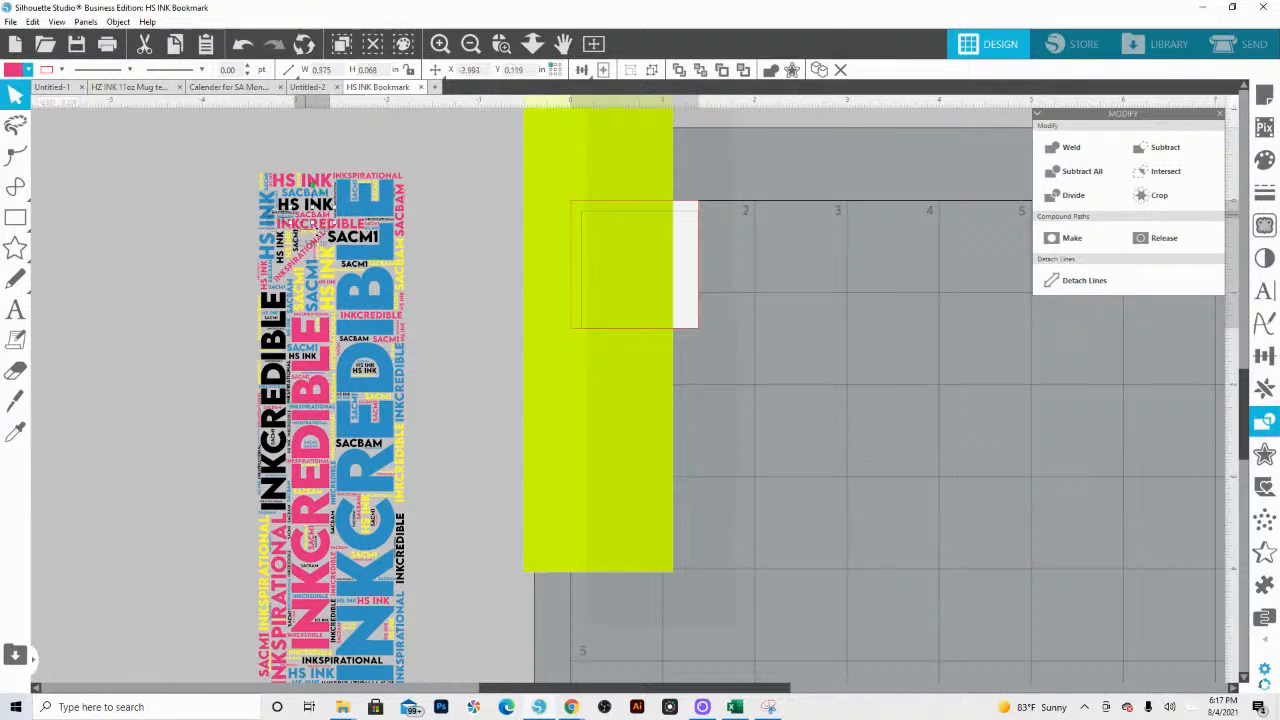
{"action": "key", "text": "i"}
{"action": "left_click", "coordinate": [330, 268]}
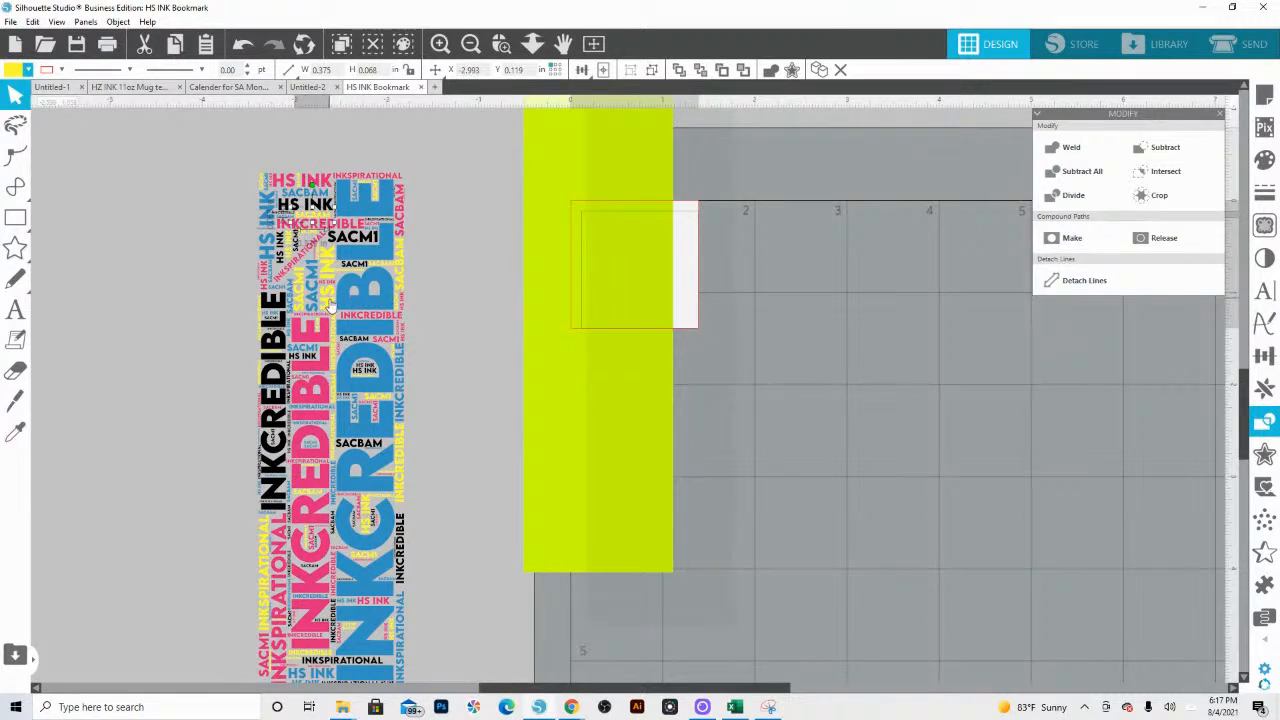
Step: Recolour the vertical yellow HS INK black and the blue INKCREDIBLE along the right edge pink by sampling neighbouring words
{"action": "left_click", "coordinate": [330, 300]}
{"action": "key", "text": "i"}
{"action": "left_click", "coordinate": [287, 341]}
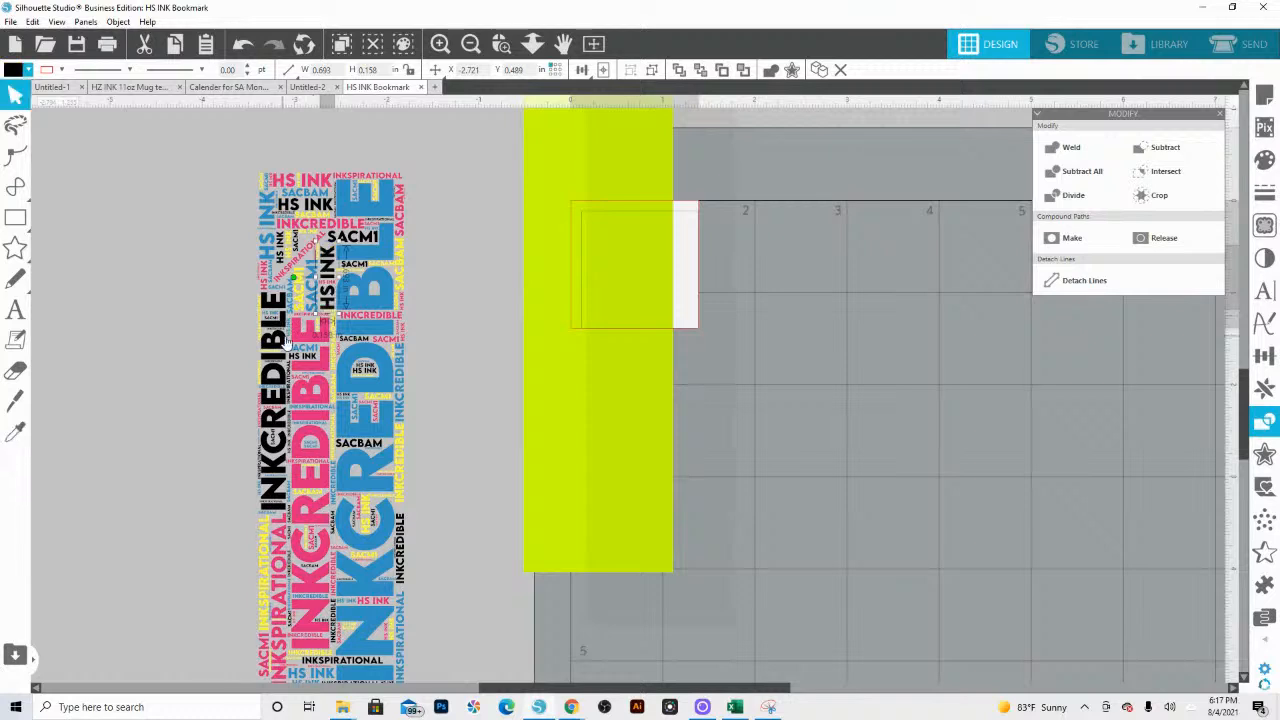
{"action": "scroll", "coordinate": [391, 430], "scroll_direction": "down", "scroll_amount": 1}
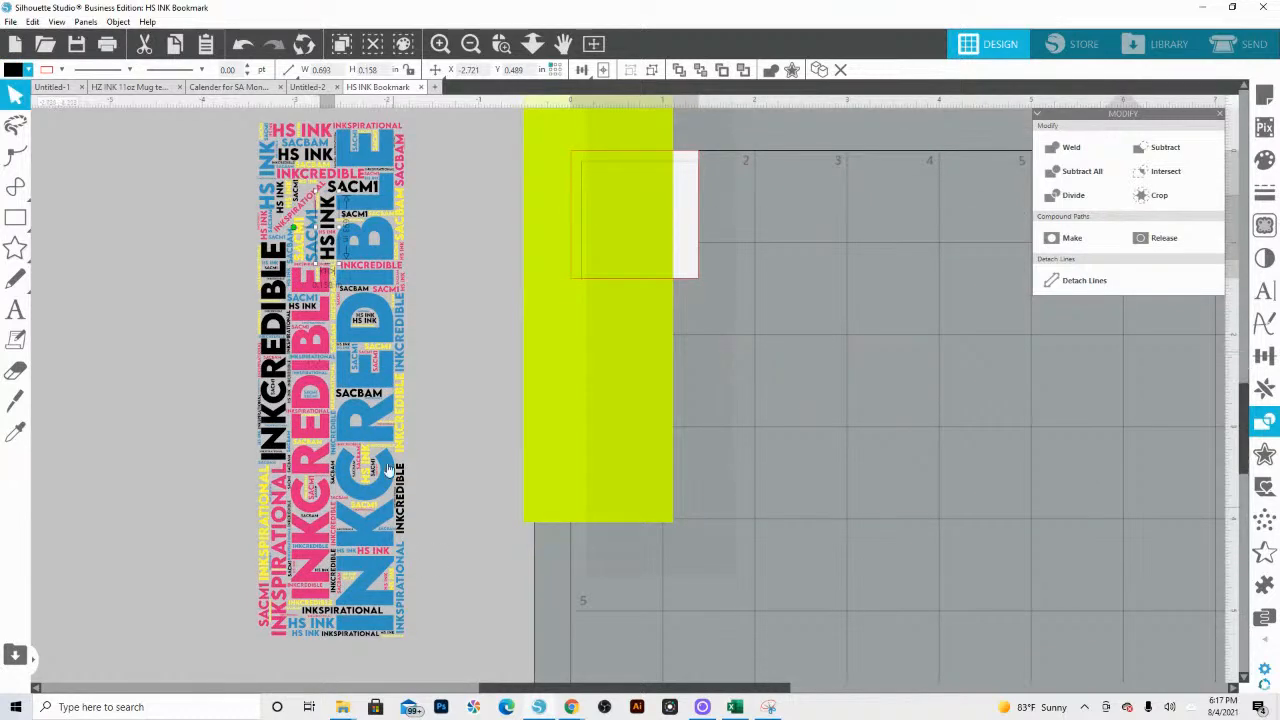
{"action": "left_click", "coordinate": [400, 356]}
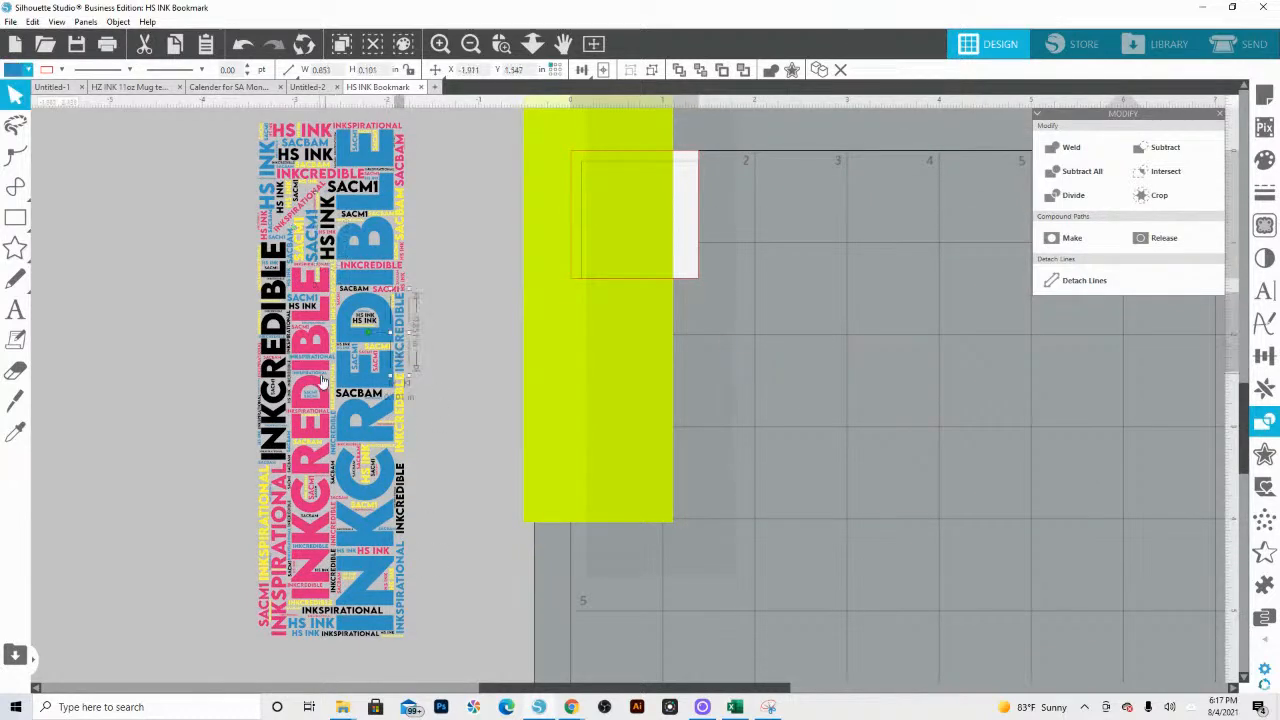
{"action": "key", "text": "i"}
{"action": "left_click", "coordinate": [320, 375]}
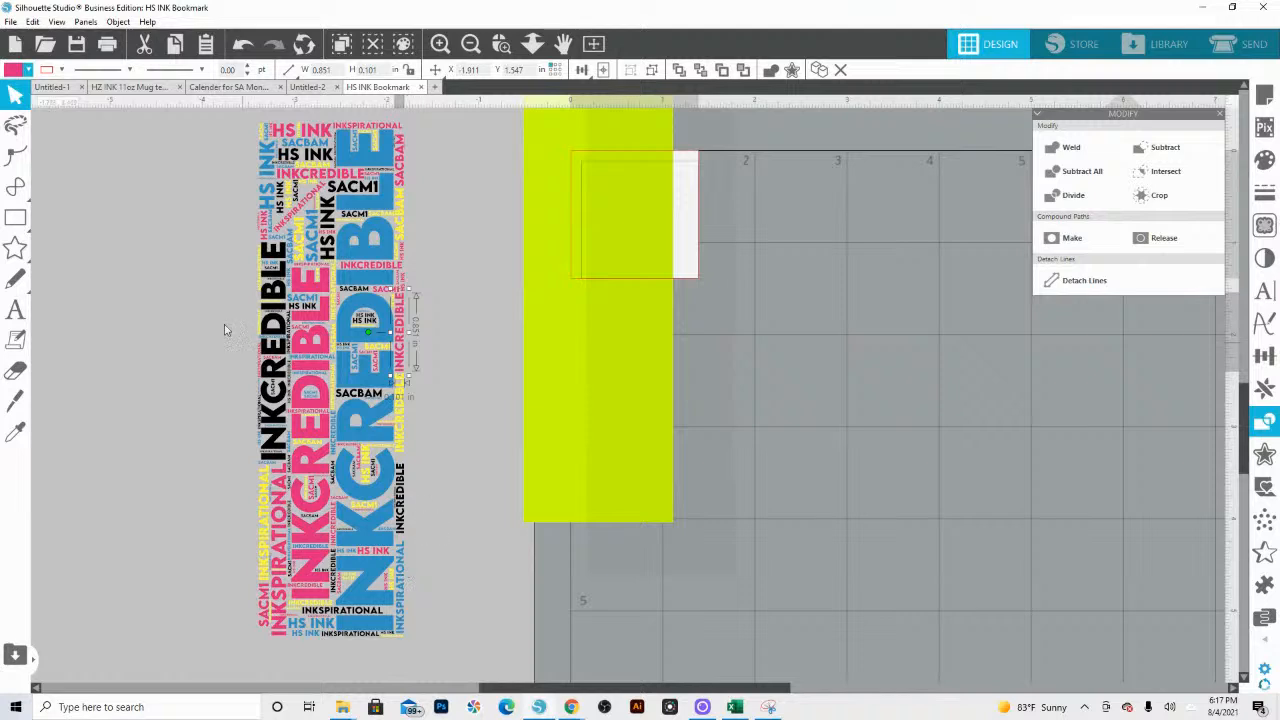
Step: Group all the words of the word art and scale the group proportionally to a width of 2 in
{"action": "scroll", "coordinate": [224, 324], "scroll_direction": "up", "scroll_amount": 1}
{"action": "left_click_drag", "start_coordinate": [188, 152], "coordinate": [416, 686]}
{"action": "right_click", "coordinate": [380, 518]}
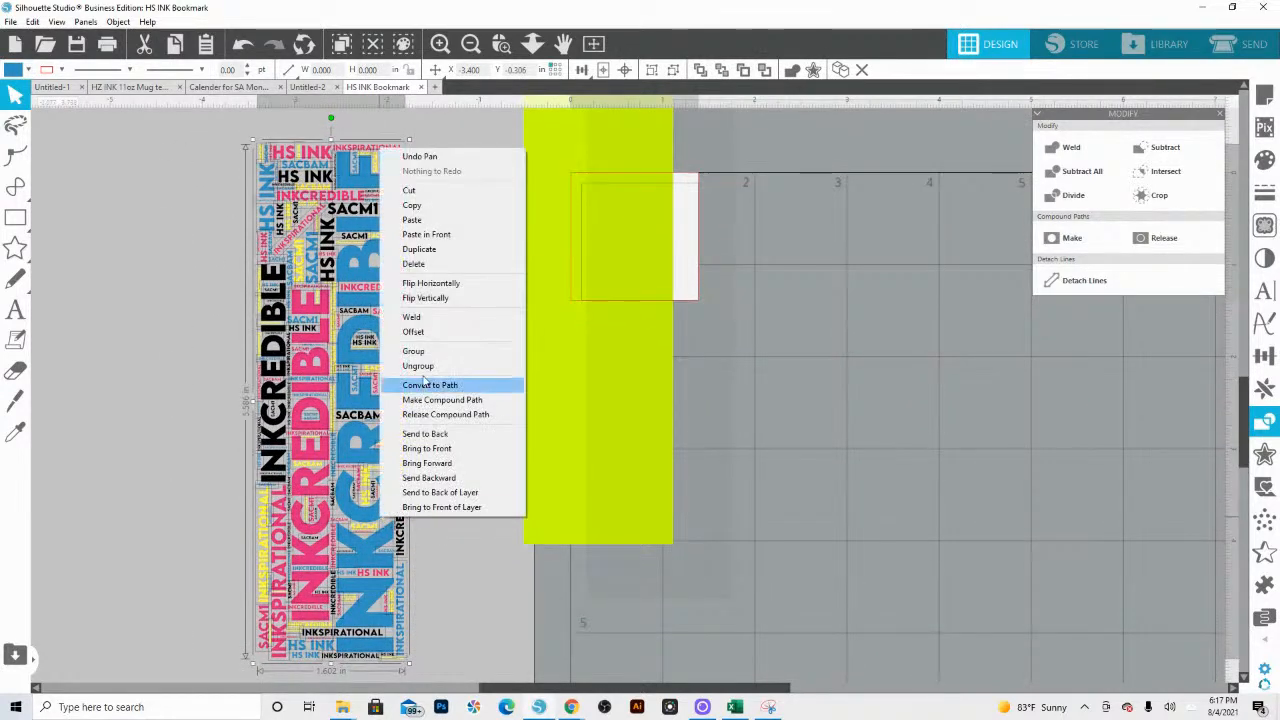
{"action": "left_click", "coordinate": [425, 351]}
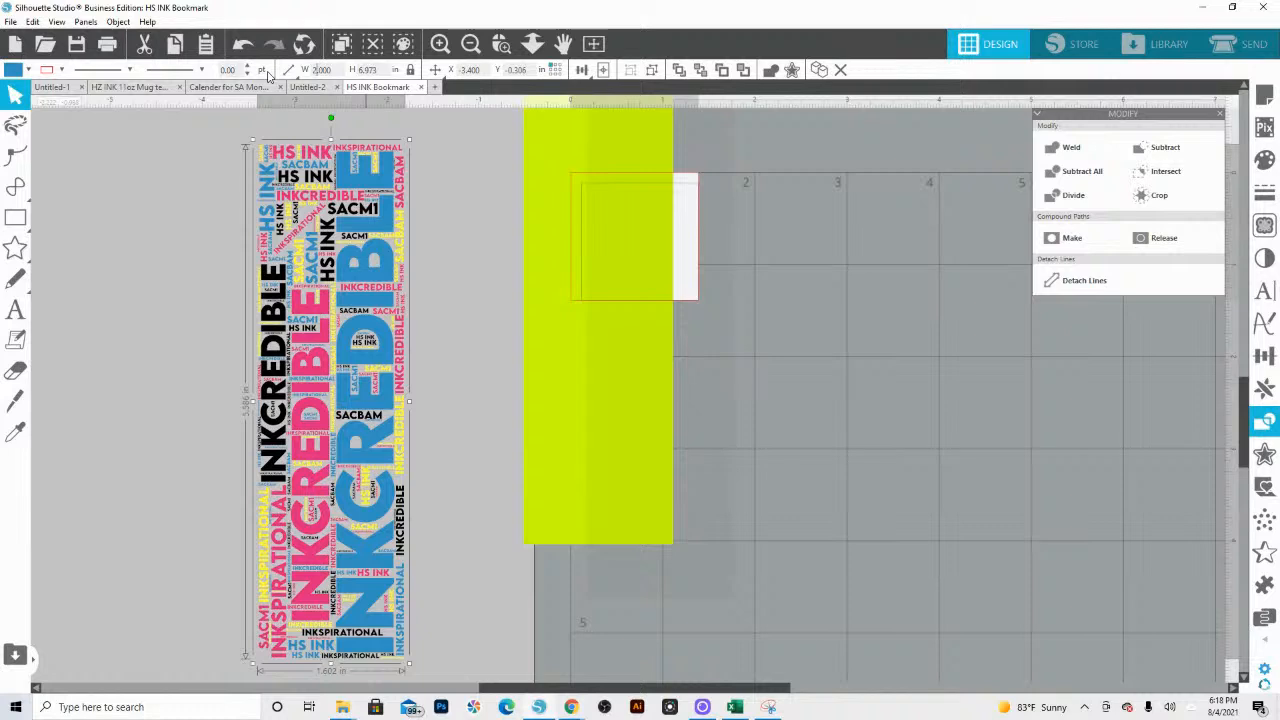
{"action": "left_click", "coordinate": [288, 69]}
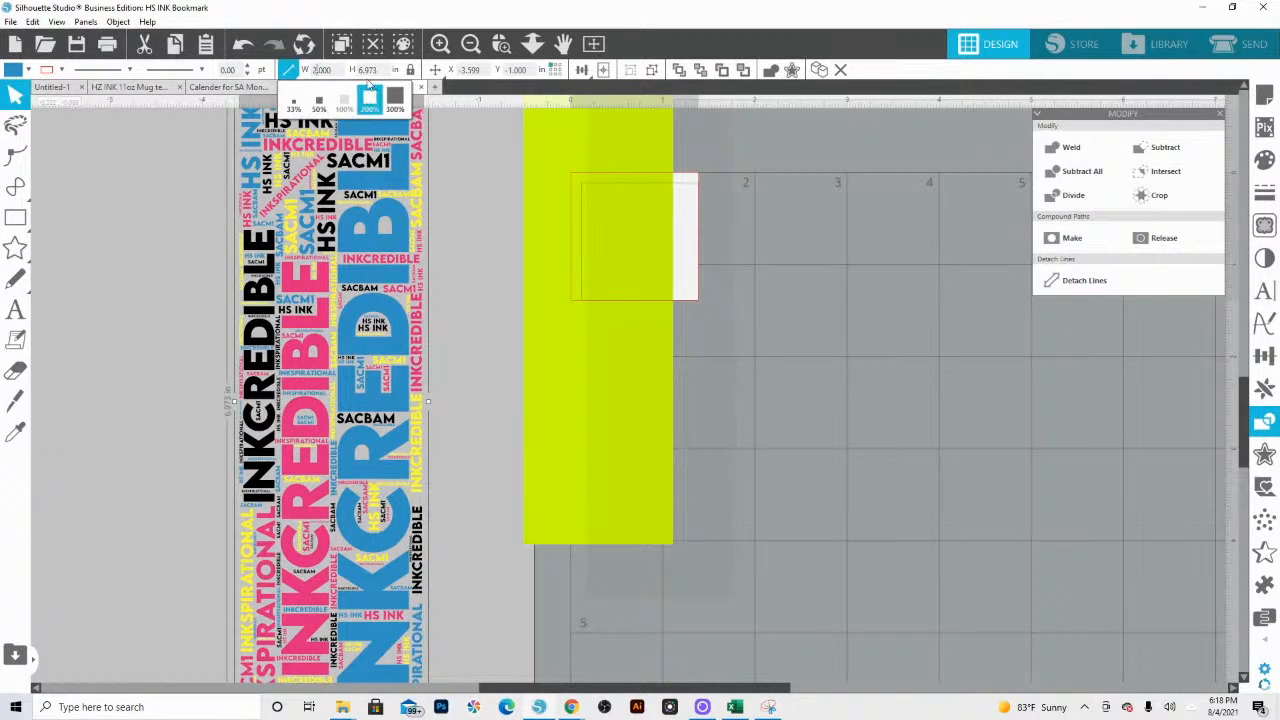
{"action": "scroll", "coordinate": [368, 250], "scroll_direction": "up", "scroll_amount": 1}
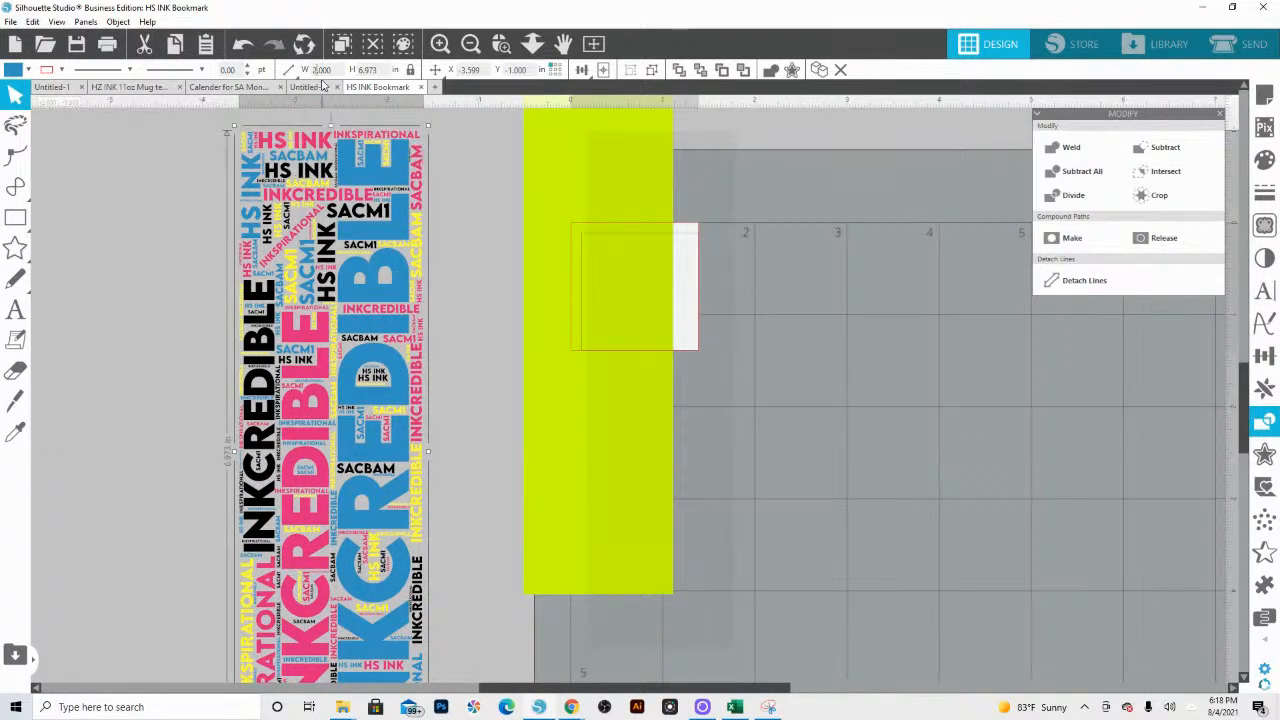
Step: Copy the resized word art into the Untitled-1 document and move the cropped PNG bookmark away from it
{"action": "left_click", "coordinate": [532, 43]}
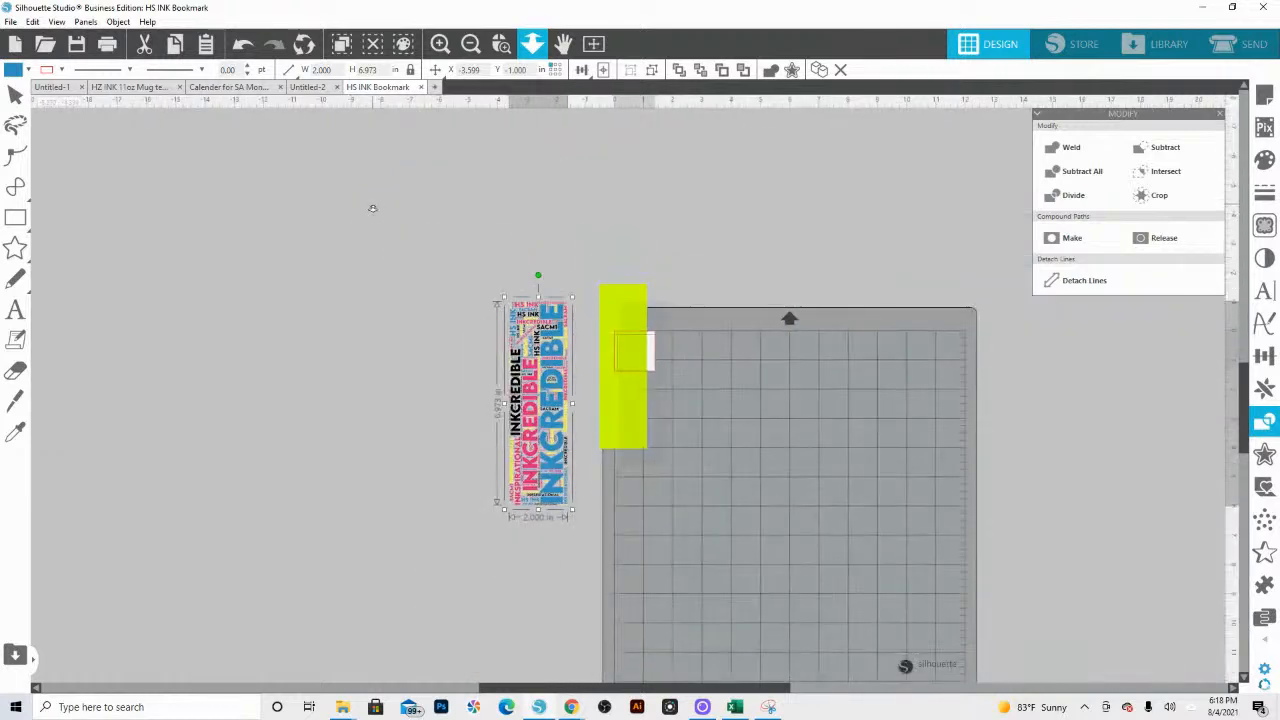
{"action": "right_click", "coordinate": [537, 452]}
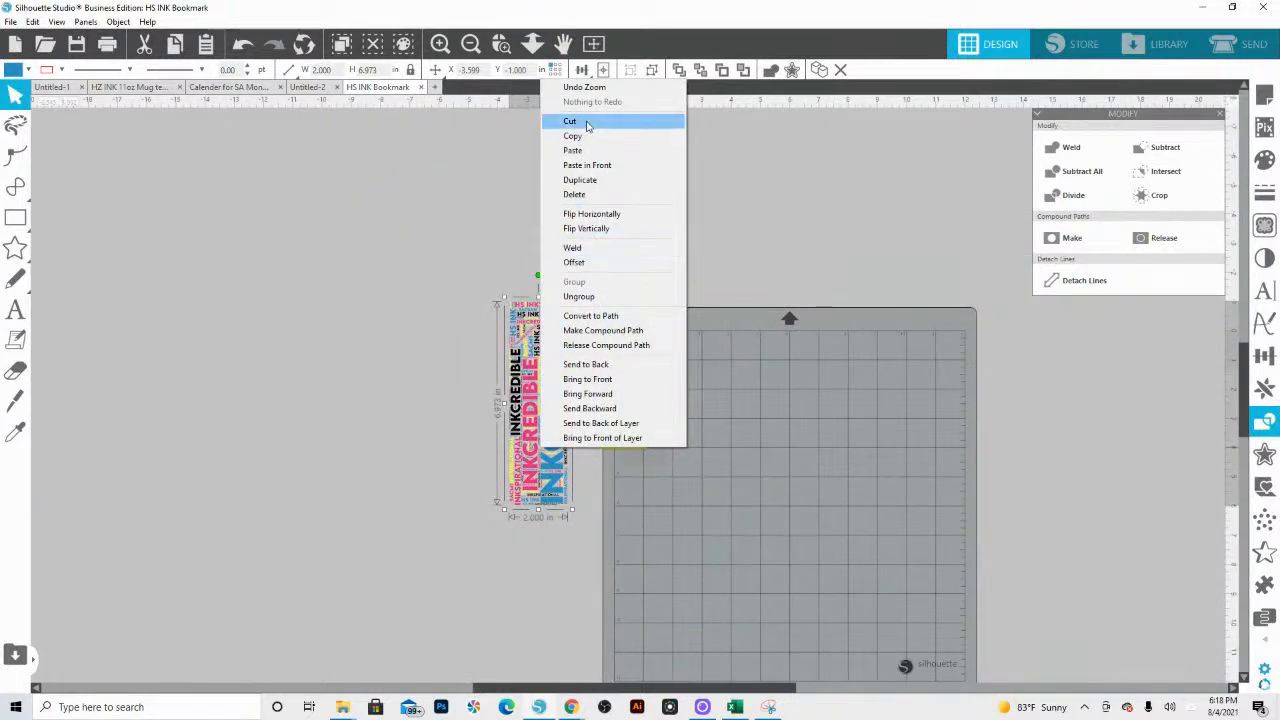
{"action": "left_click", "coordinate": [576, 136]}
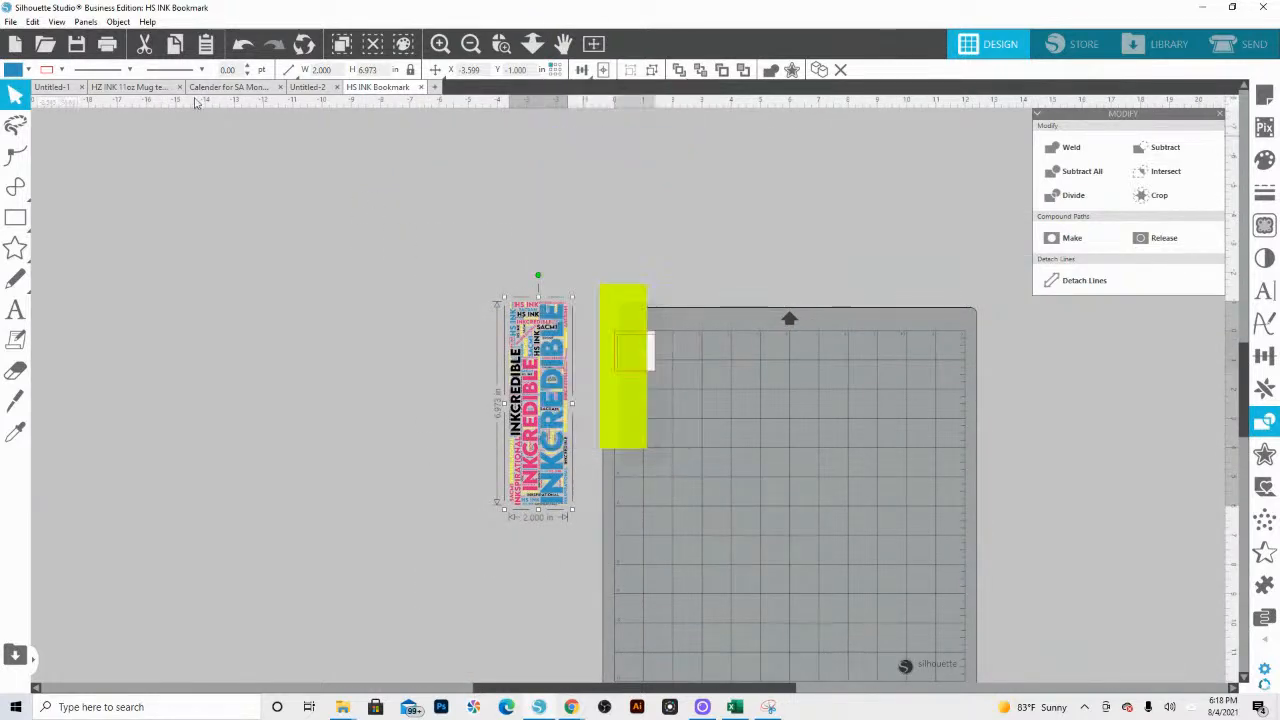
{"action": "left_click", "coordinate": [320, 88]}
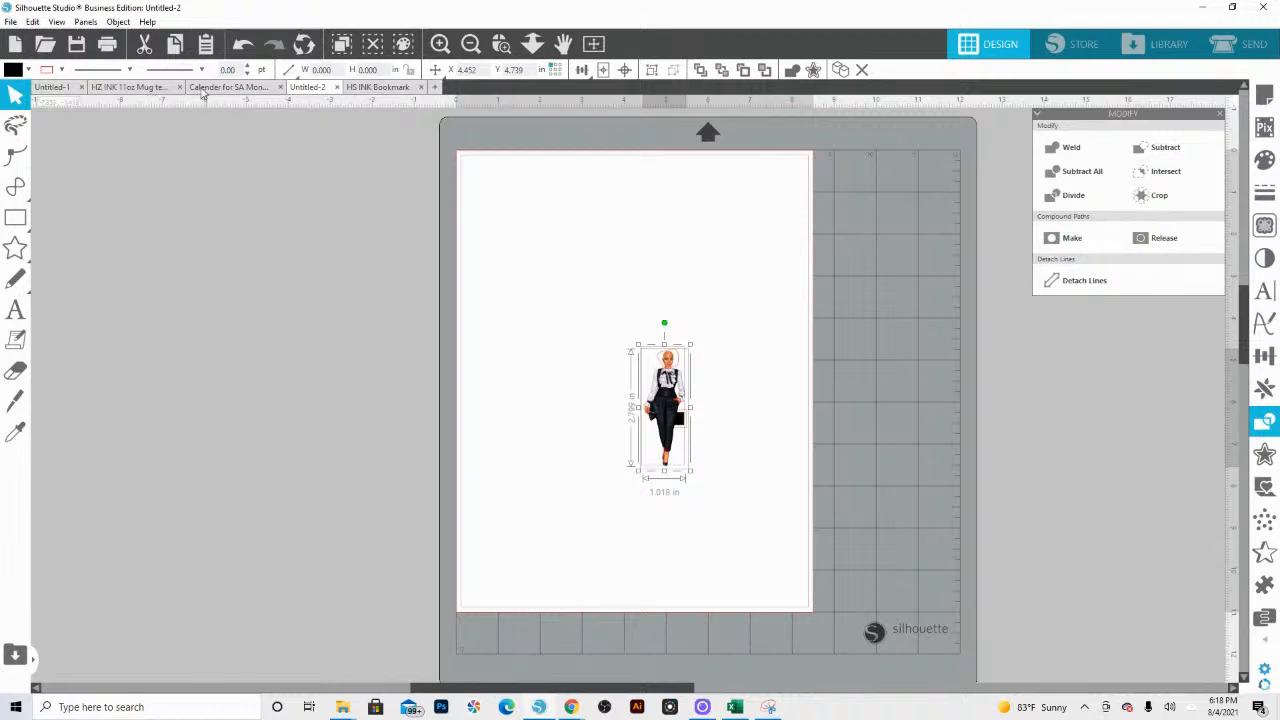
{"action": "left_click", "coordinate": [52, 87]}
{"action": "right_click", "coordinate": [483, 398]}
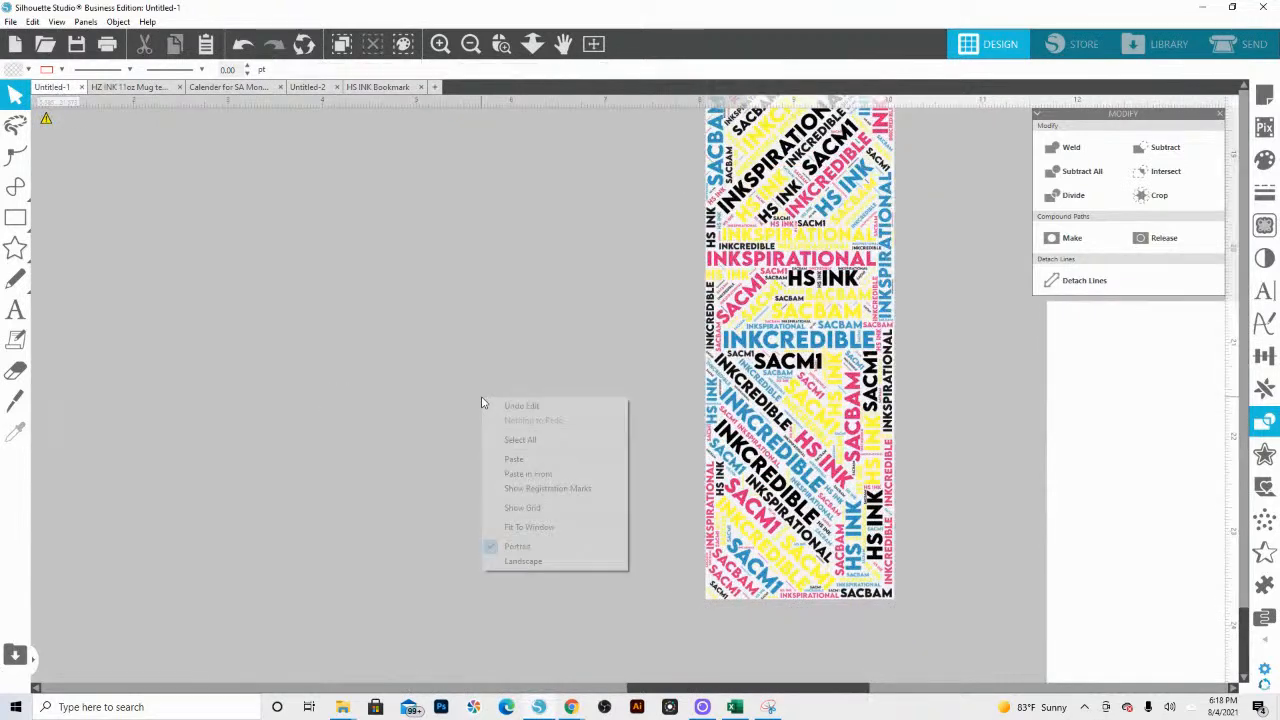
{"action": "left_click", "coordinate": [512, 459]}
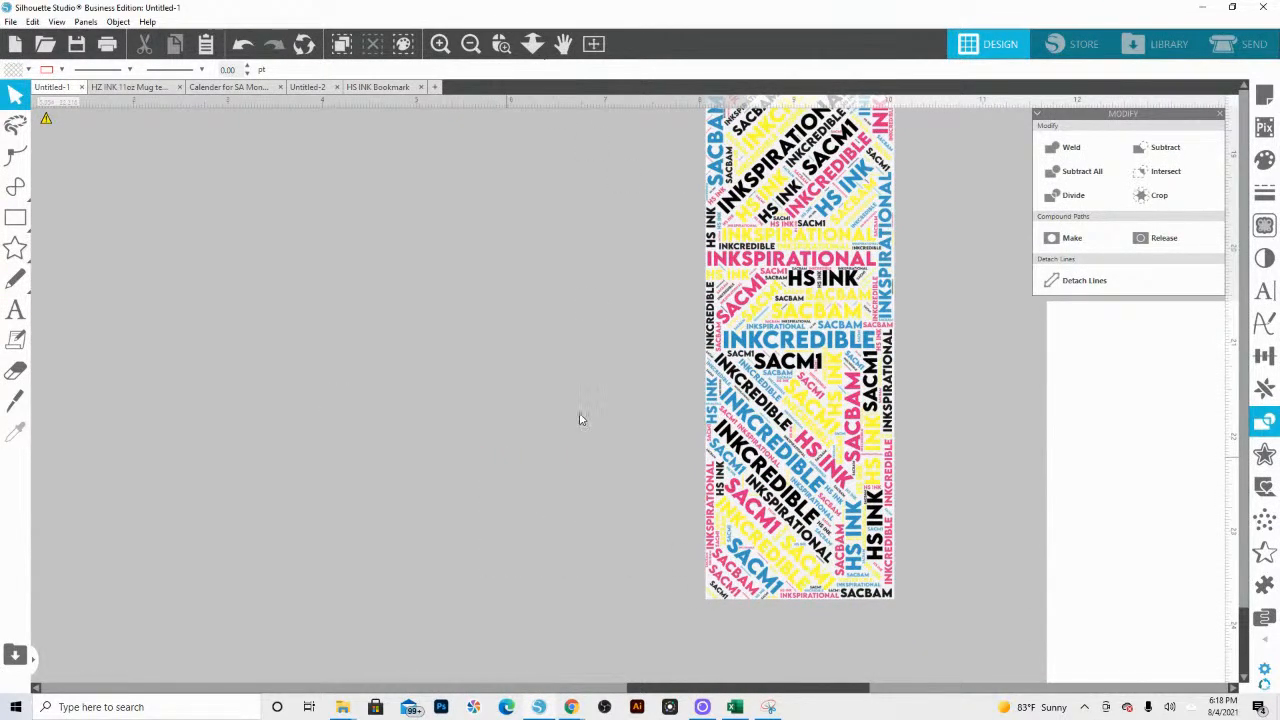
{"action": "left_click", "coordinate": [539, 47]}
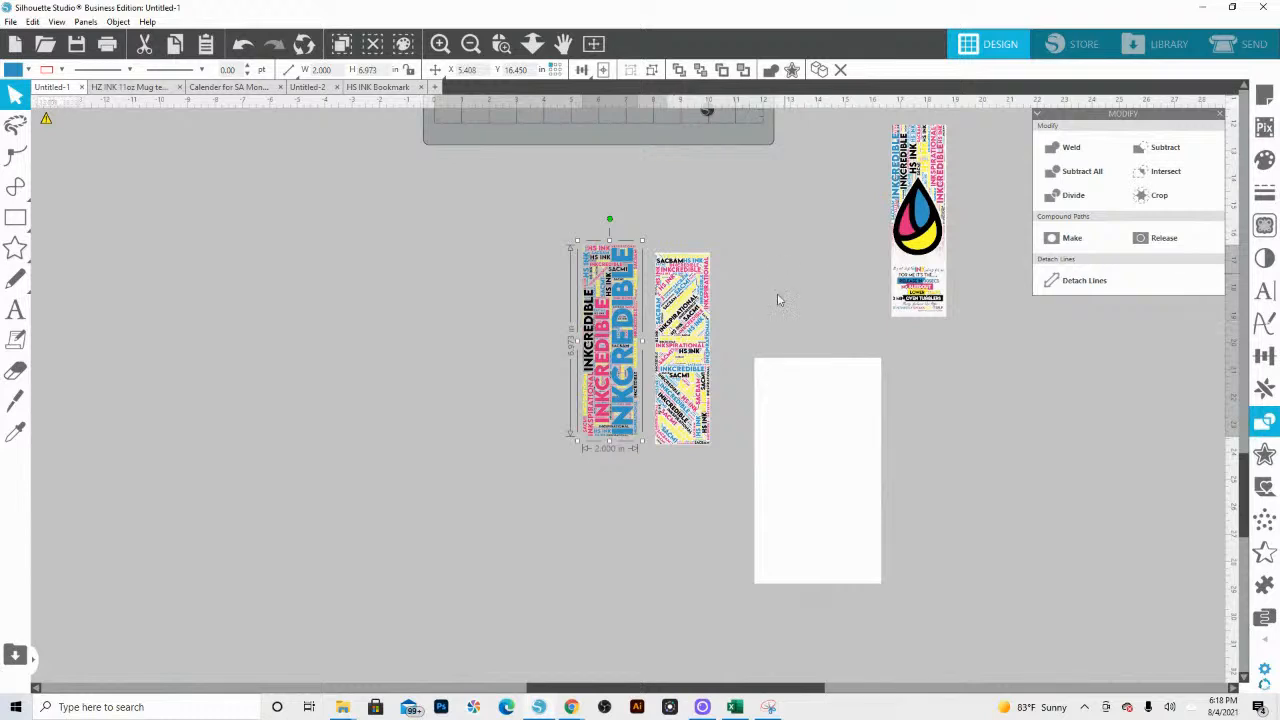
{"action": "left_click_drag", "start_coordinate": [666, 325], "coordinate": [706, 299]}
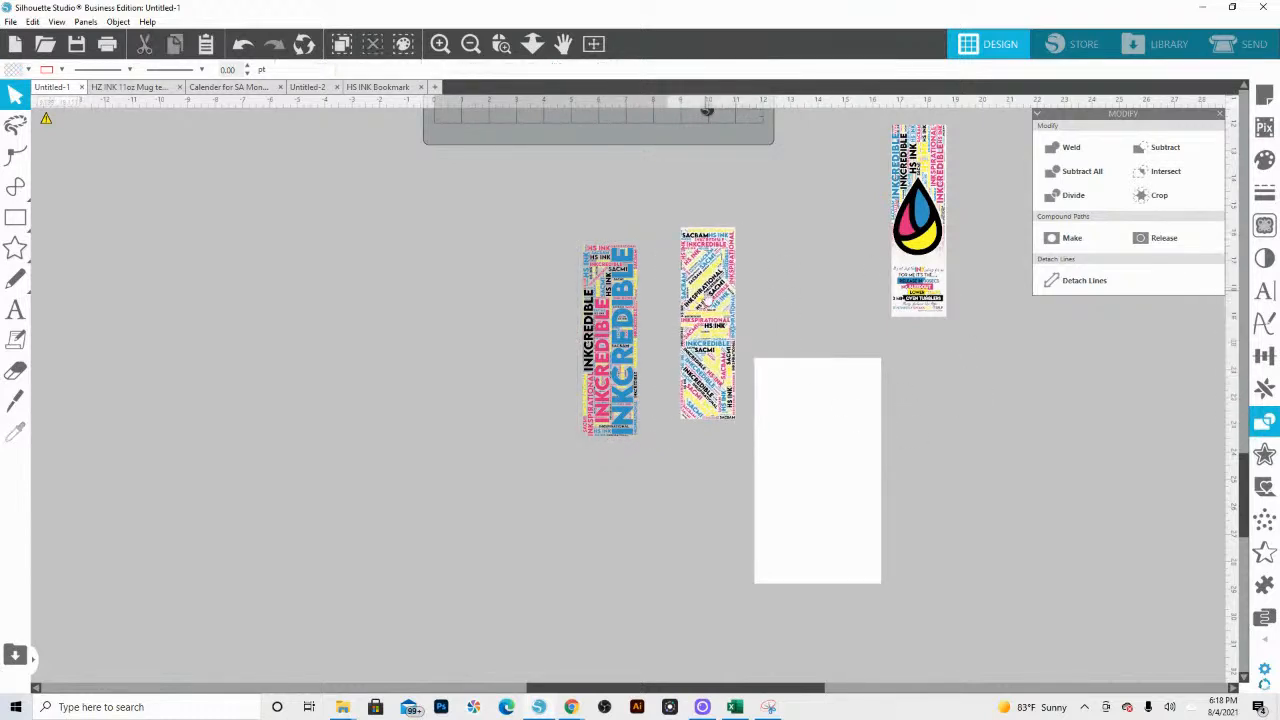
Step: Draw a rectangle beside the pasted word art, size it to 2 × 7 in and fill it white
{"action": "left_click", "coordinate": [15, 217]}
{"action": "left_click_drag", "start_coordinate": [297, 228], "coordinate": [399, 358]}
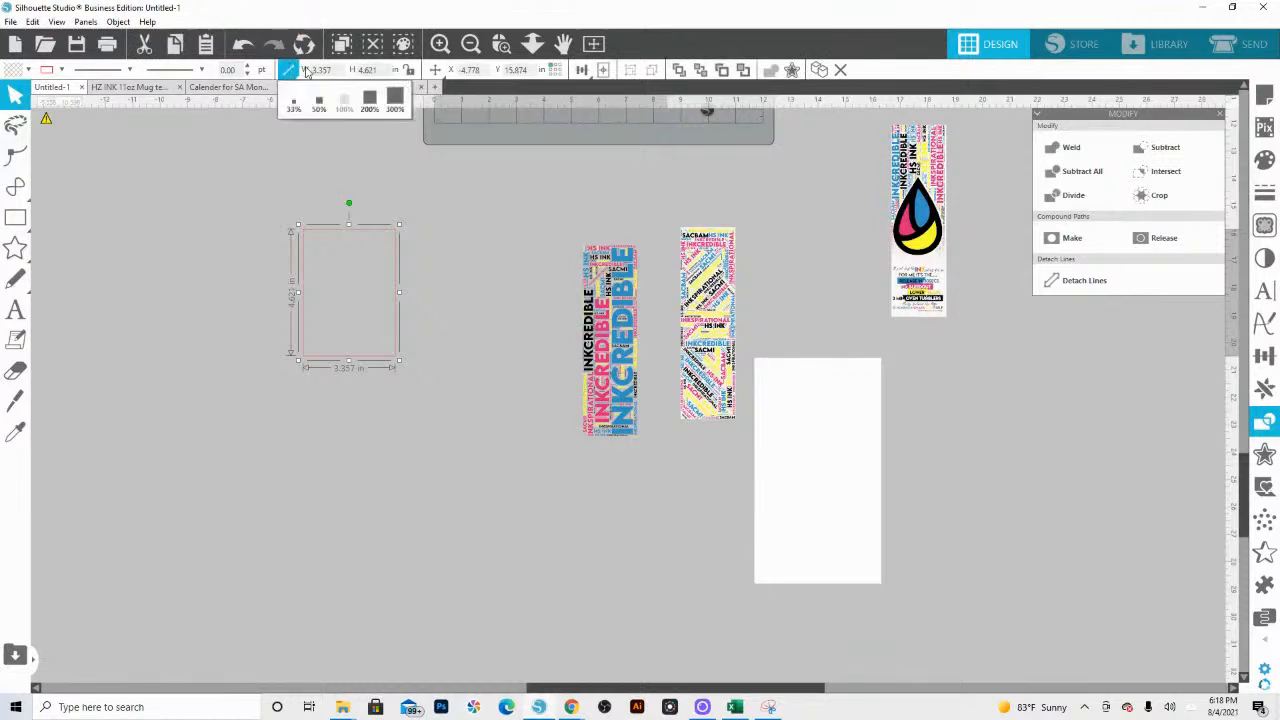
{"action": "type", "text": "2"}
{"action": "key", "text": "Tab"}
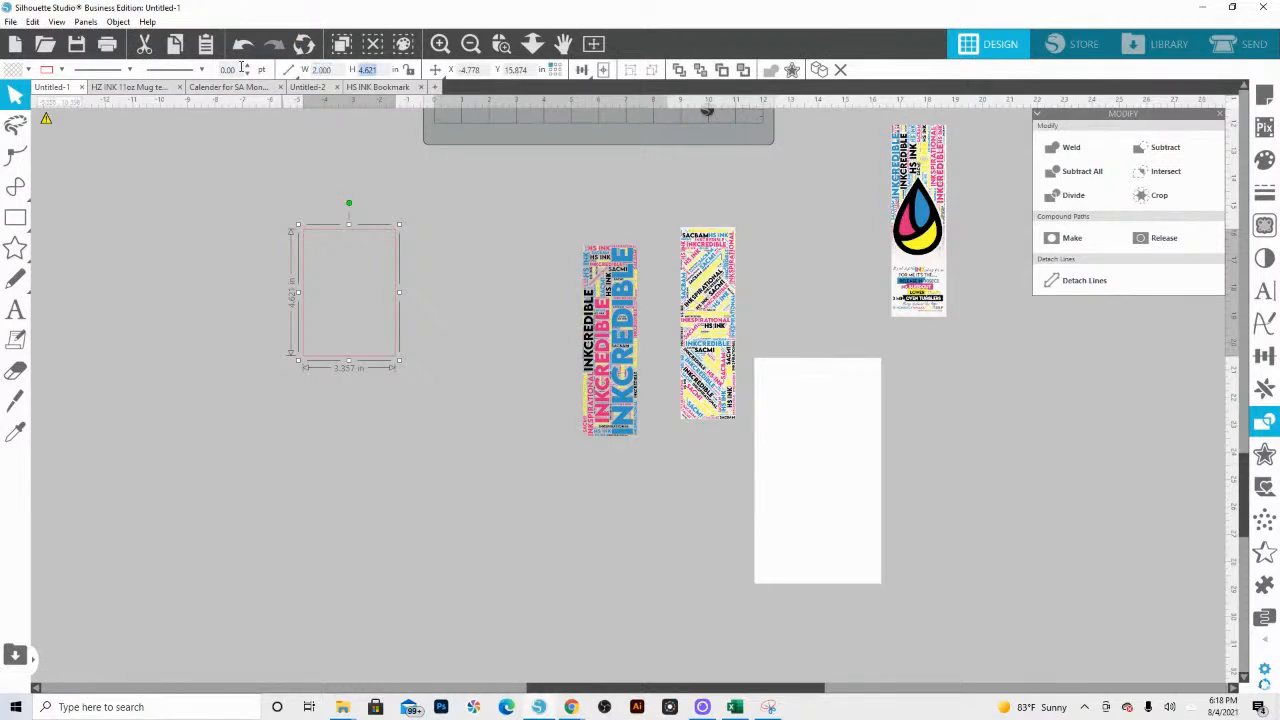
{"action": "type", "text": "7"}
{"action": "key", "text": "Return"}
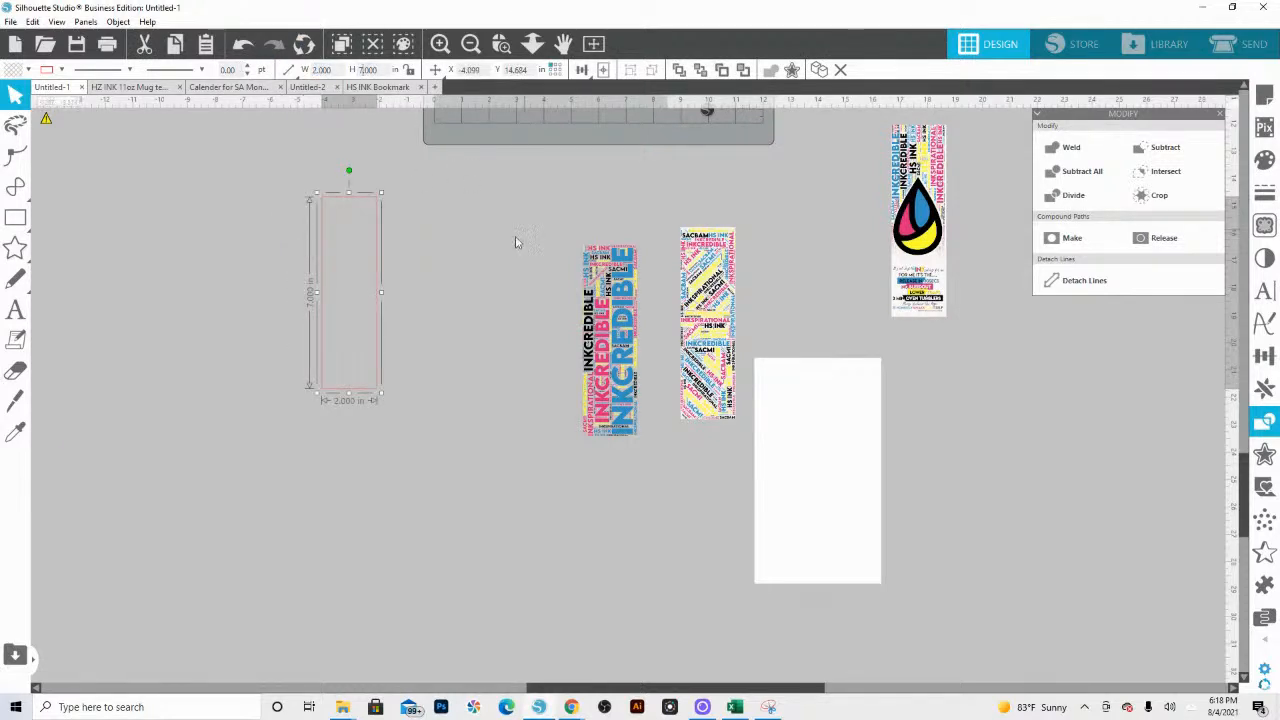
{"action": "left_click", "coordinate": [18, 71]}
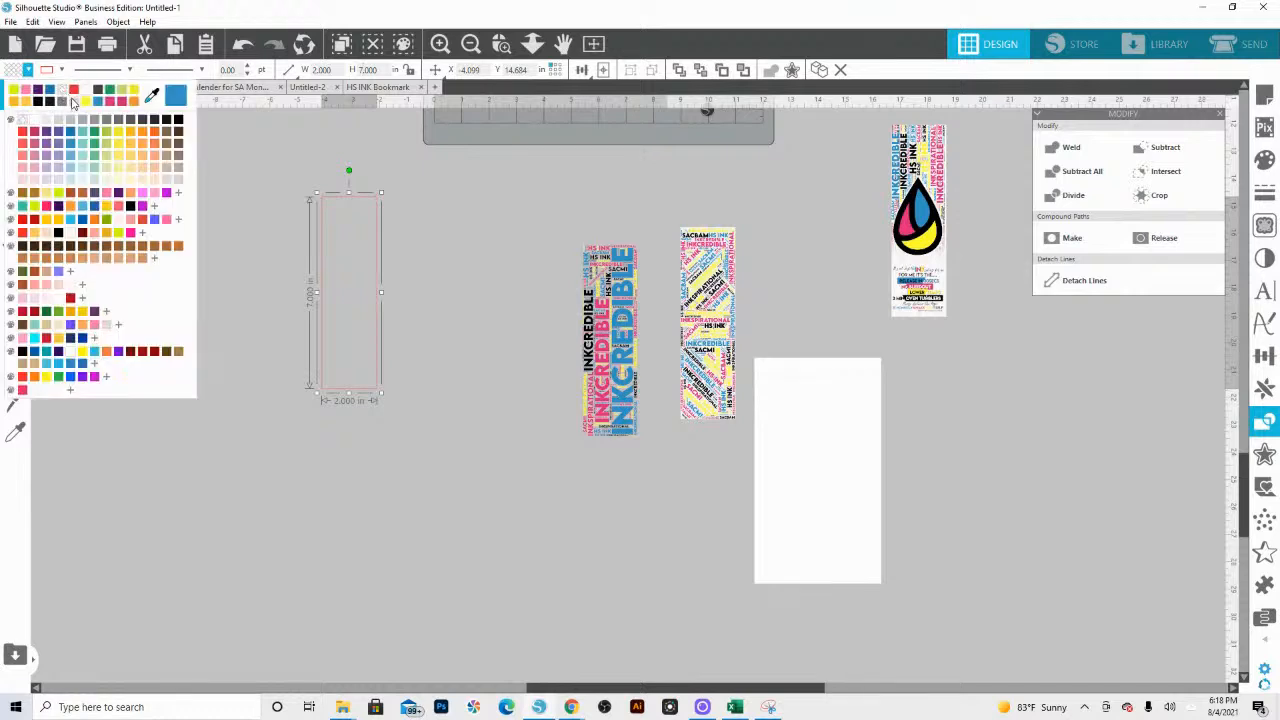
{"action": "left_click", "coordinate": [37, 121]}
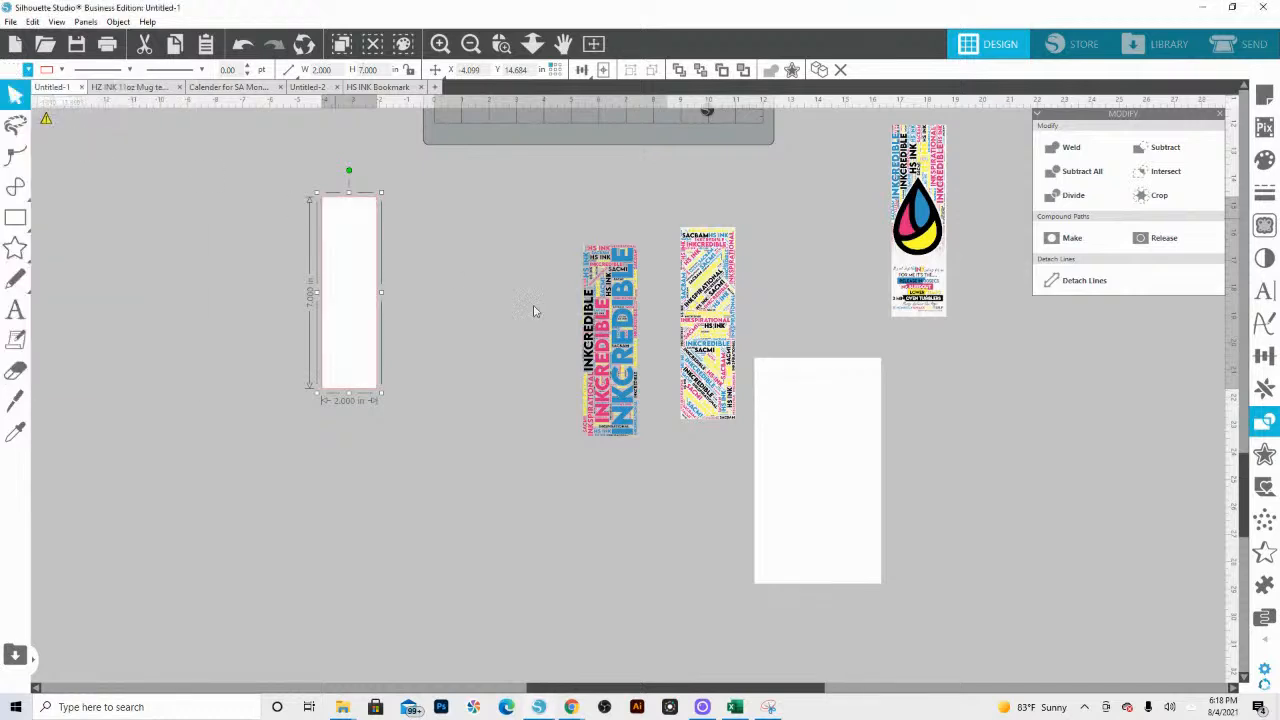
Step: Centre the white rectangle and the word art on each other and send the rectangle behind the words
{"action": "left_click", "coordinate": [613, 334], "text": "shift"}
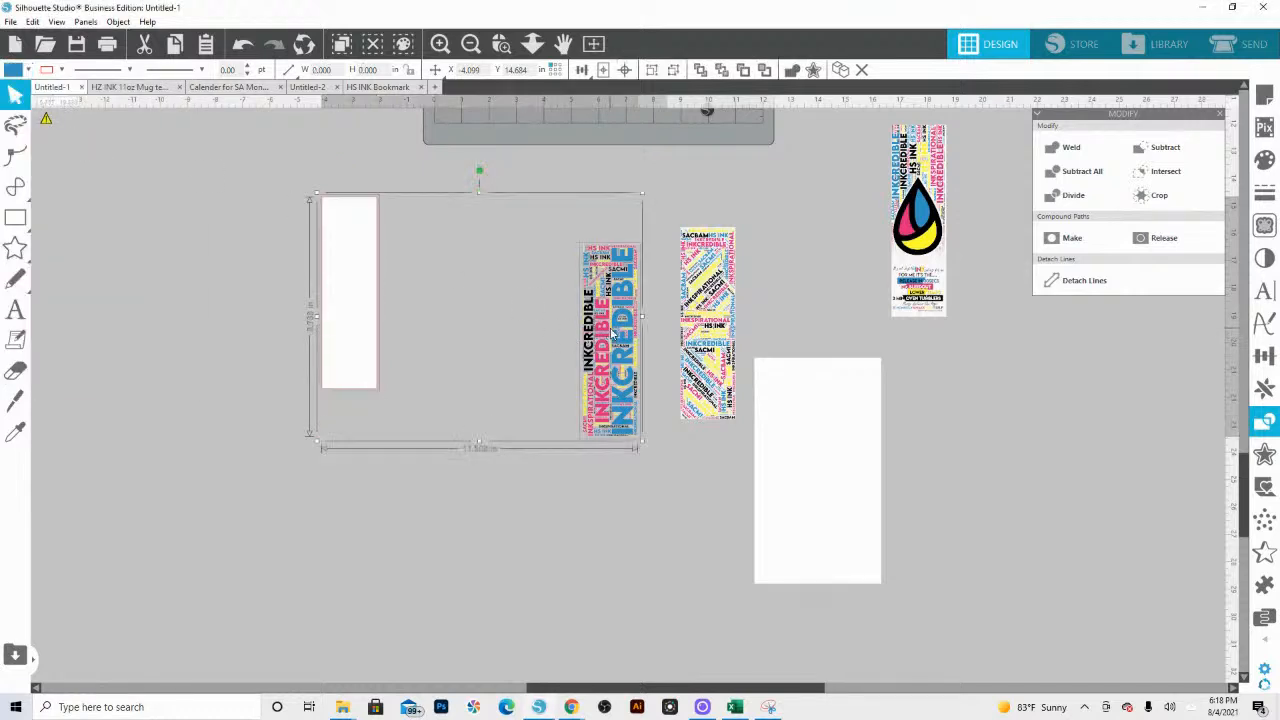
{"action": "left_click", "coordinate": [624, 69]}
{"action": "left_click", "coordinate": [518, 333]}
{"action": "left_click", "coordinate": [494, 334]}
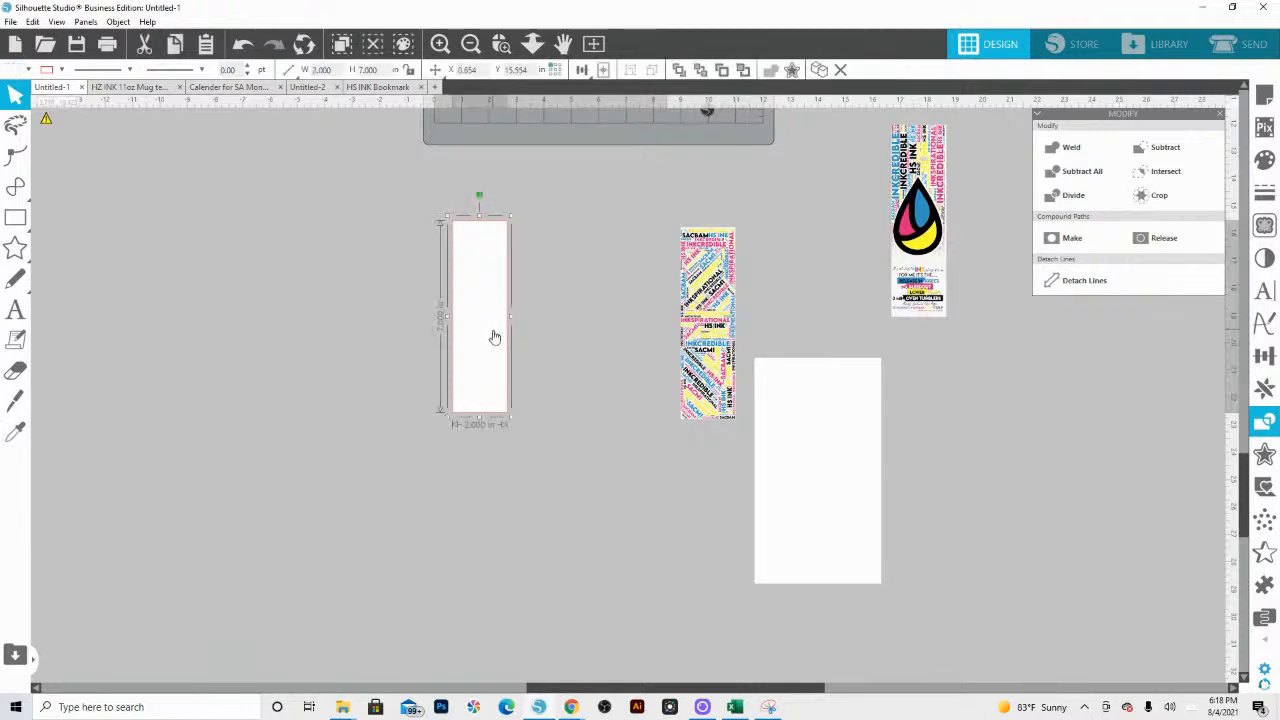
{"action": "right_click", "coordinate": [494, 332]}
{"action": "left_click", "coordinate": [545, 583]}
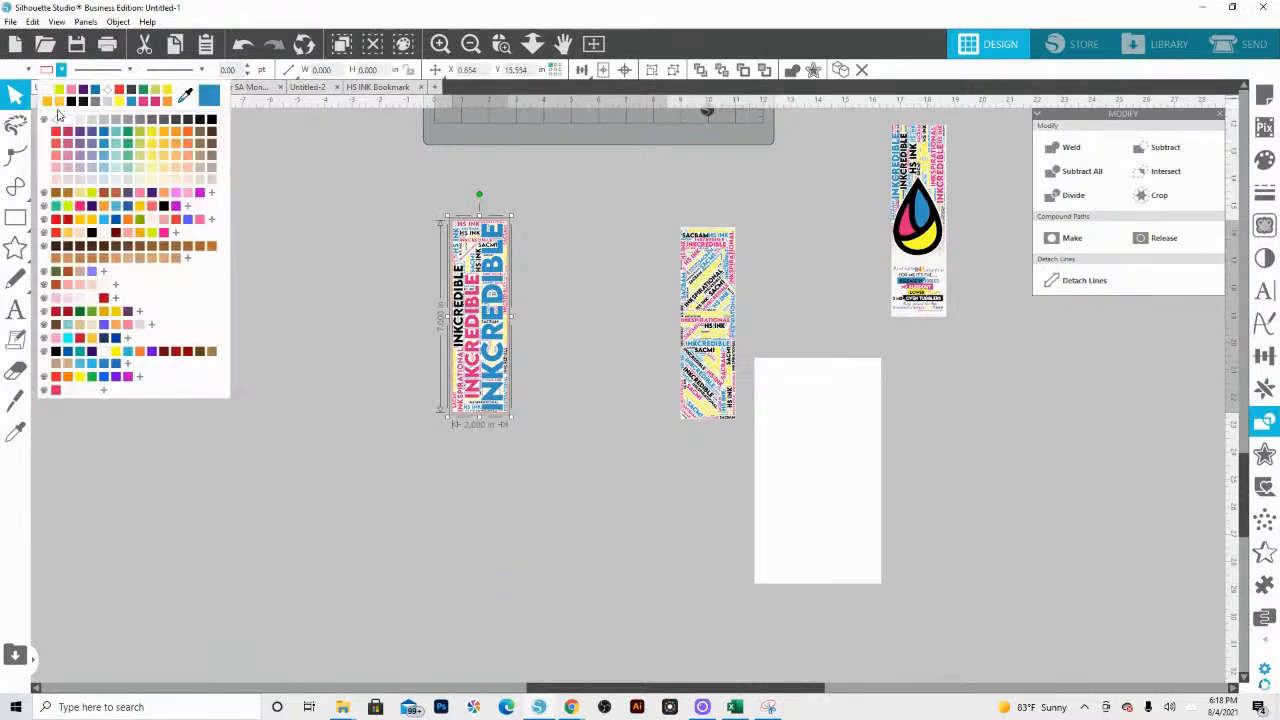
Step: Adjust the line colour of the assembled bookmark and group the word art with its white background
{"action": "left_click", "coordinate": [61, 69]}
{"action": "left_click", "coordinate": [380, 365]}
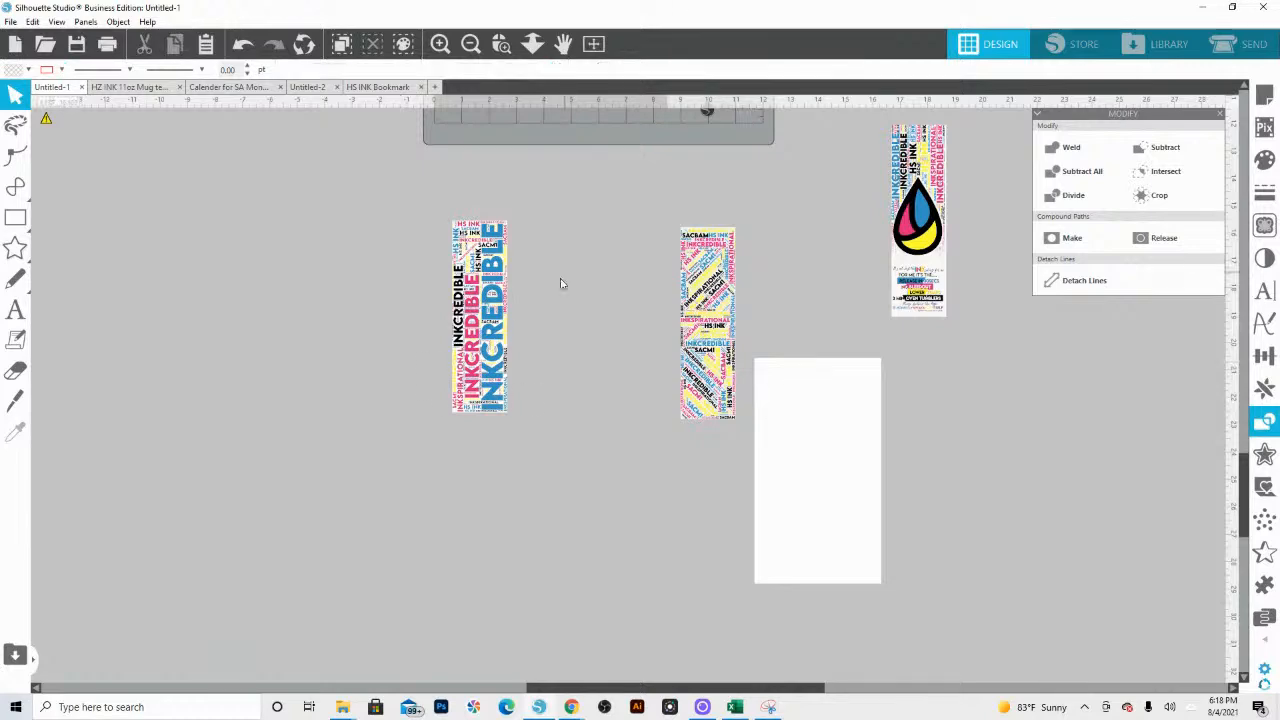
{"action": "left_click", "coordinate": [497, 342]}
{"action": "right_click", "coordinate": [497, 342]}
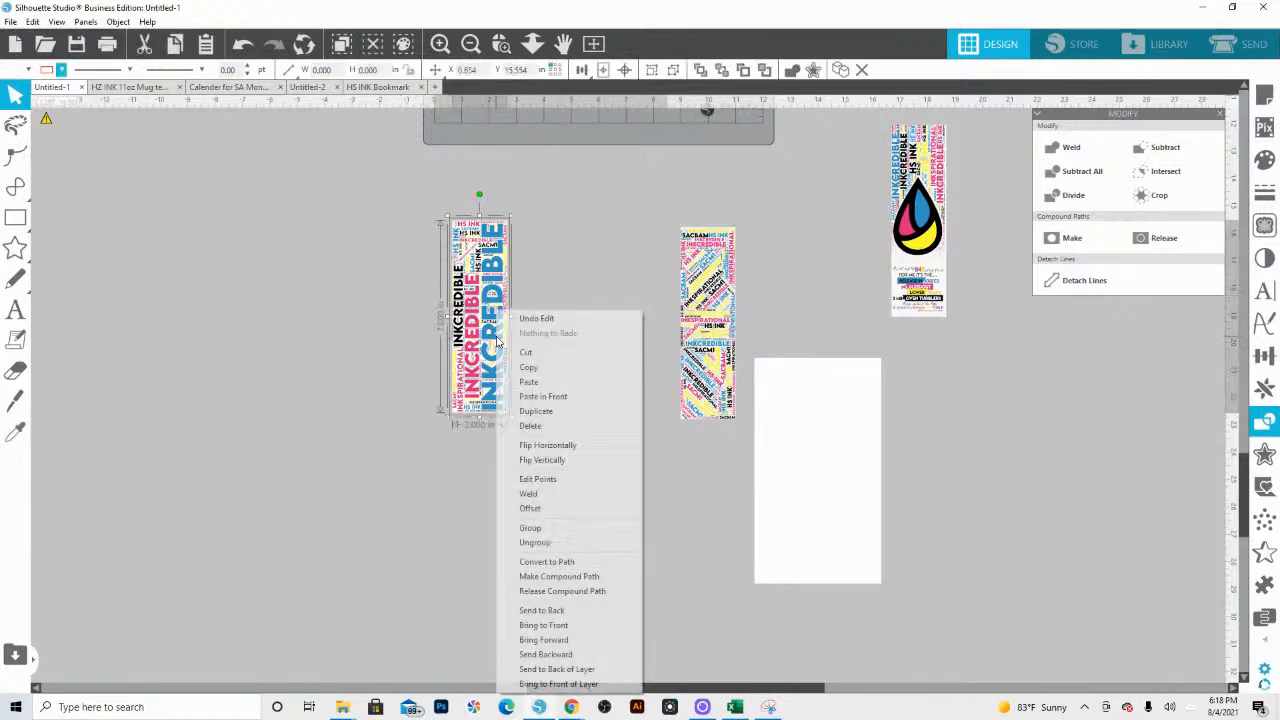
{"action": "left_click", "coordinate": [563, 528]}
Step: Select the white 2 × 7 in background rectangle of the bookmark and change its line colour
{"action": "scroll", "coordinate": [573, 447], "scroll_direction": "up", "scroll_amount": 3}
{"action": "scroll", "coordinate": [573, 447], "scroll_direction": "up", "scroll_amount": 3}
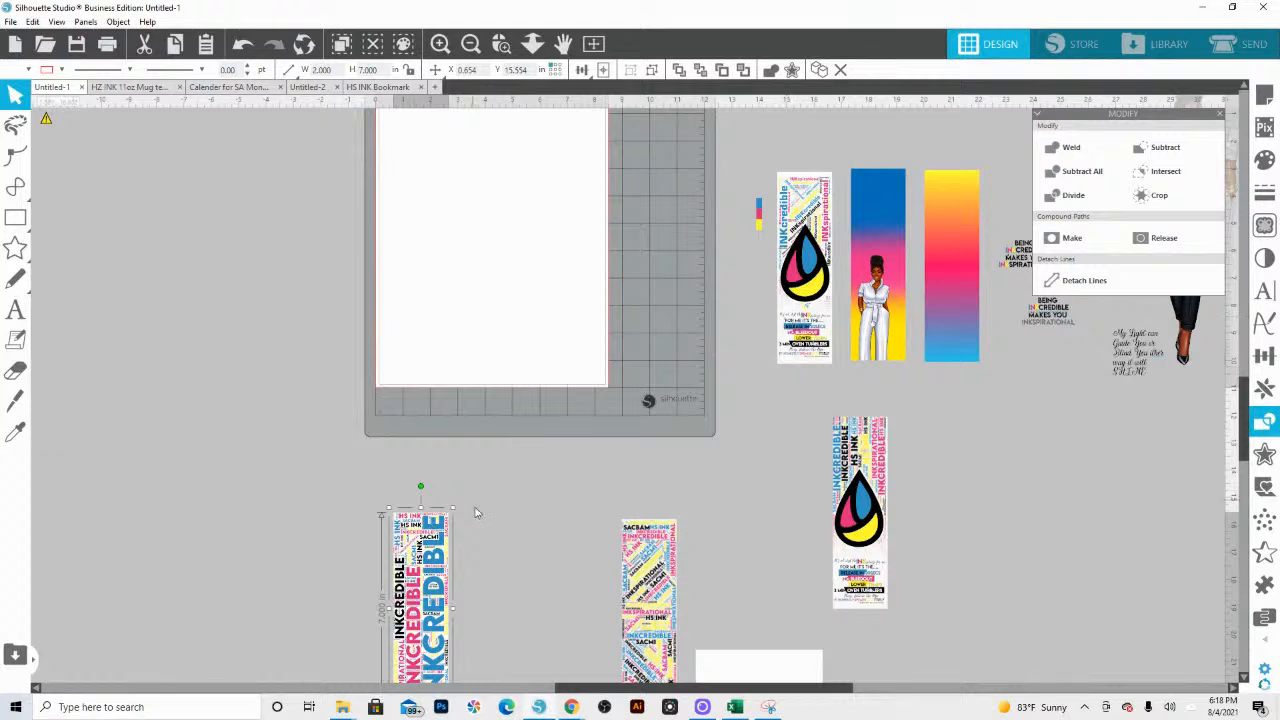
{"action": "scroll", "coordinate": [476, 513], "scroll_direction": "down", "scroll_amount": 2}
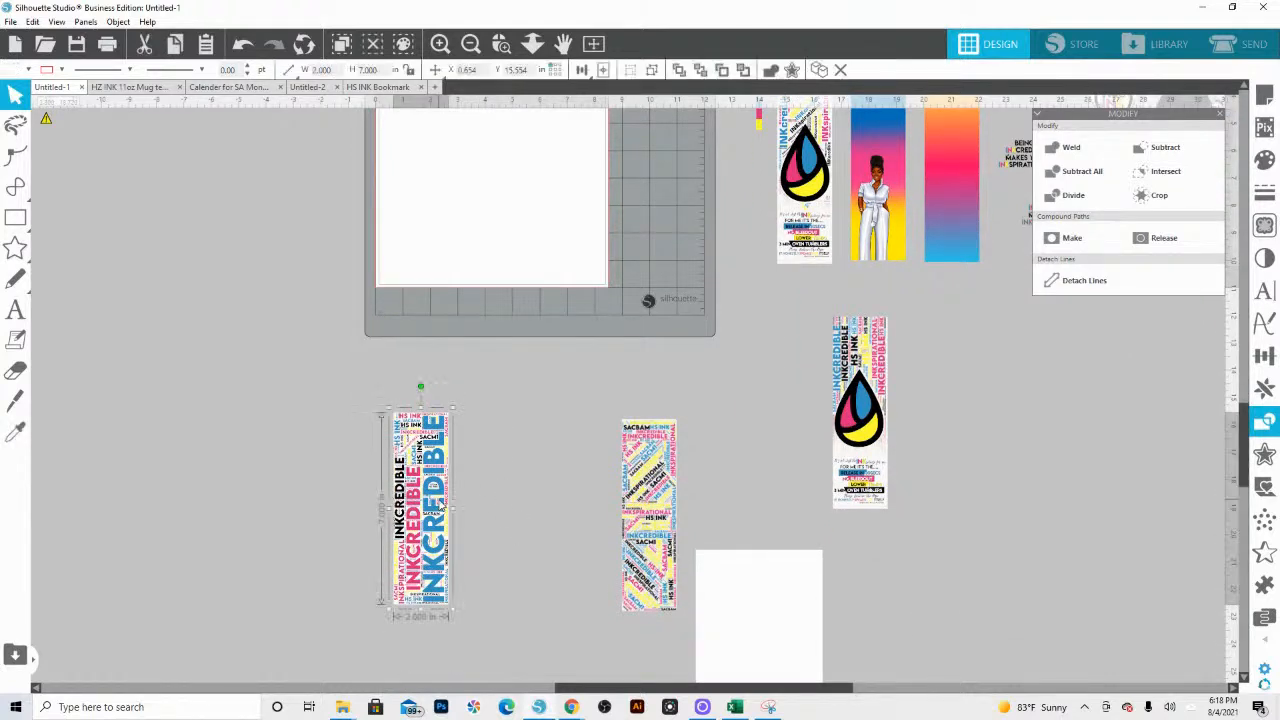
{"action": "right_click", "coordinate": [423, 480]}
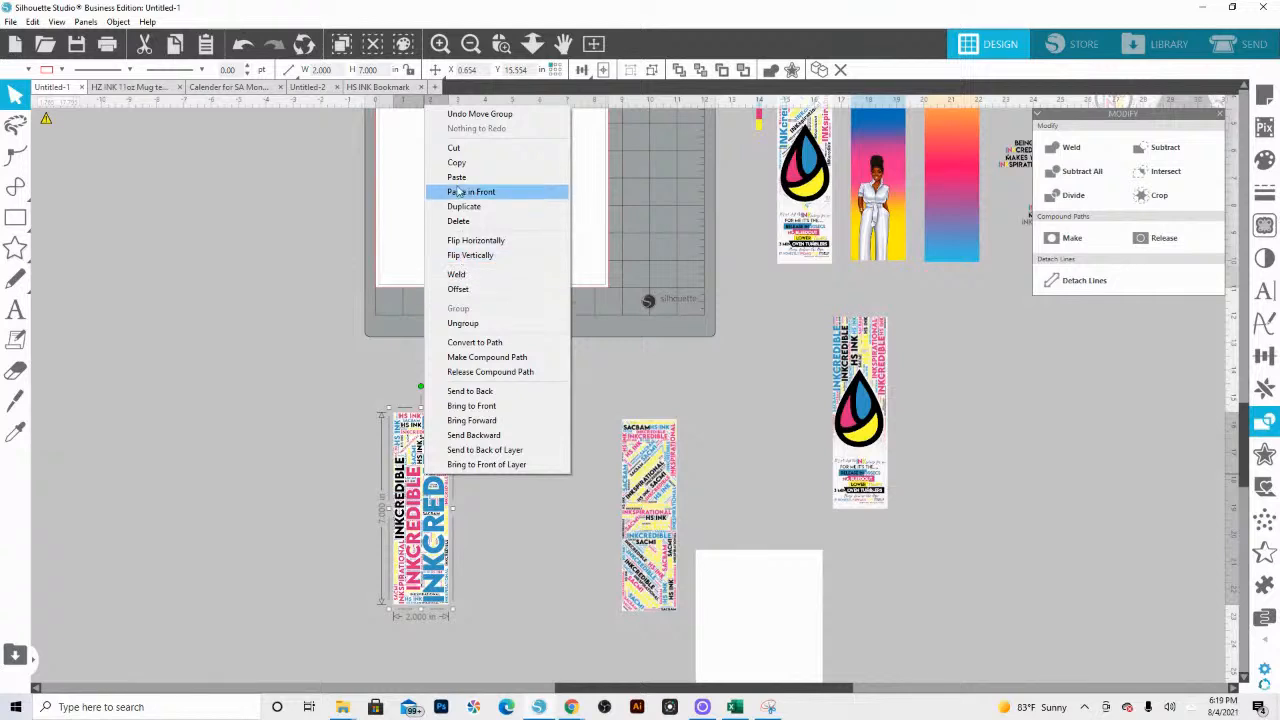
{"action": "left_click", "coordinate": [411, 490]}
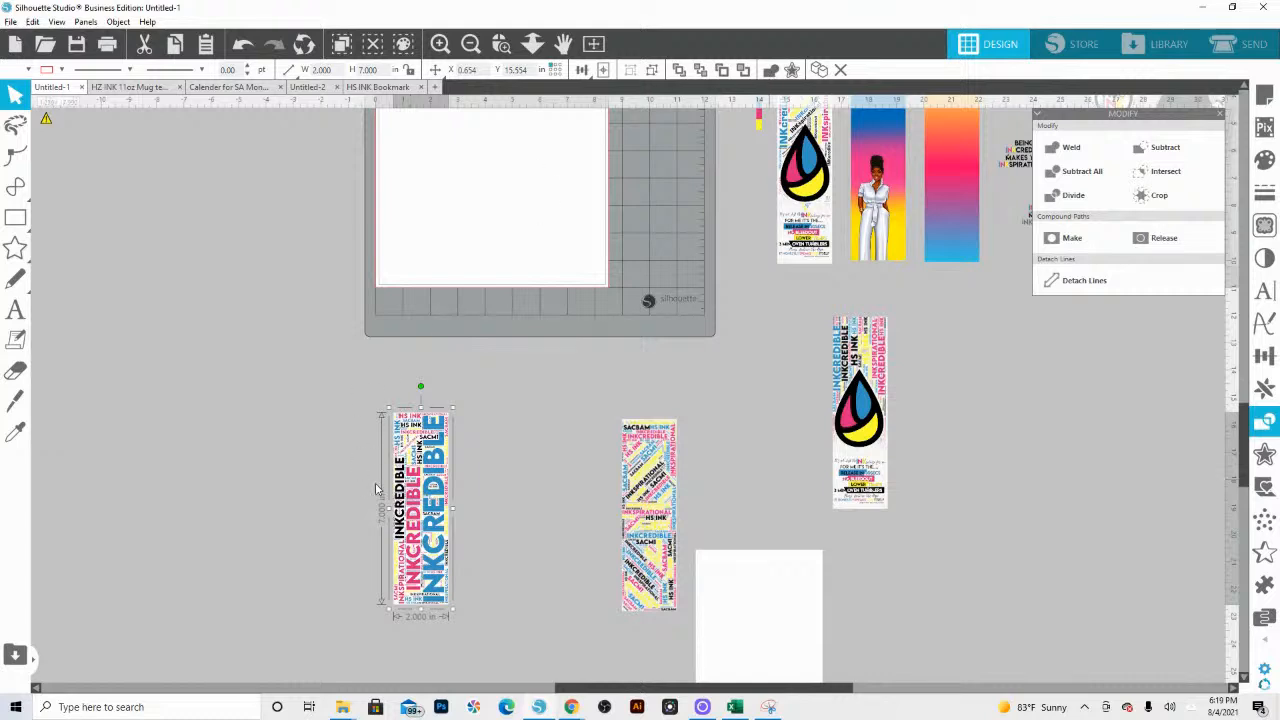
{"action": "left_click", "coordinate": [433, 498]}
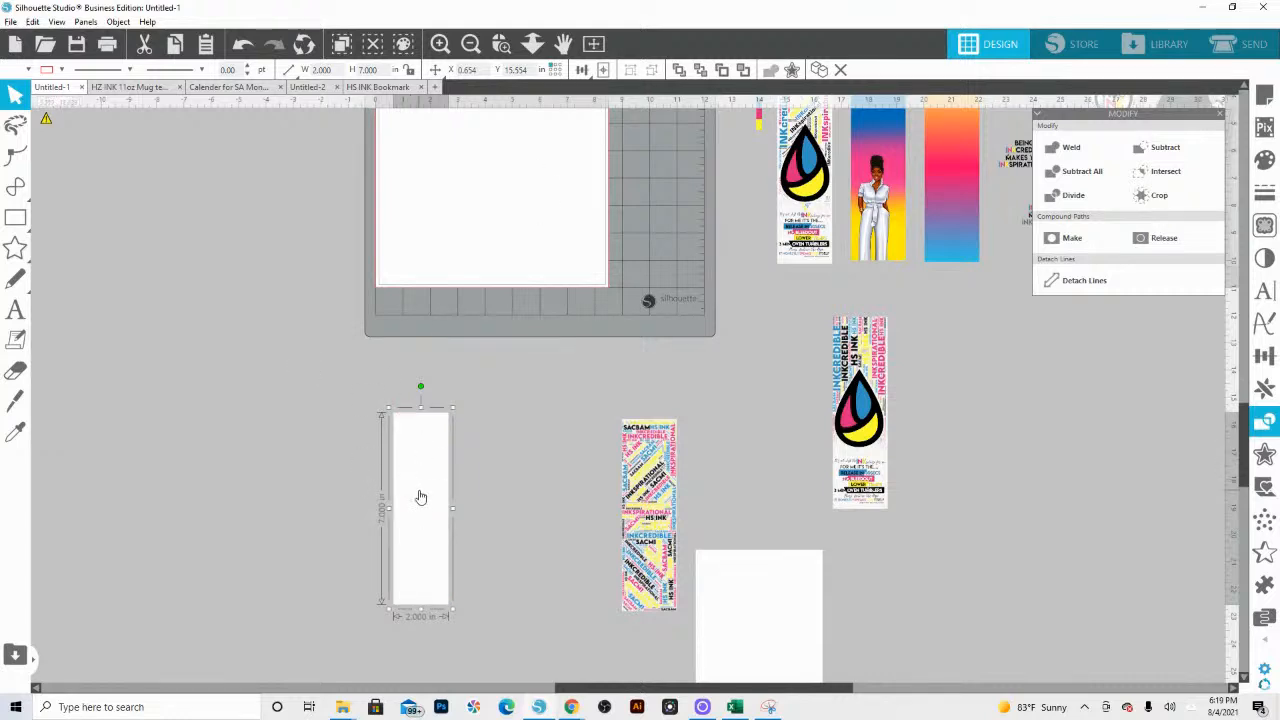
{"action": "left_click", "coordinate": [61, 69]}
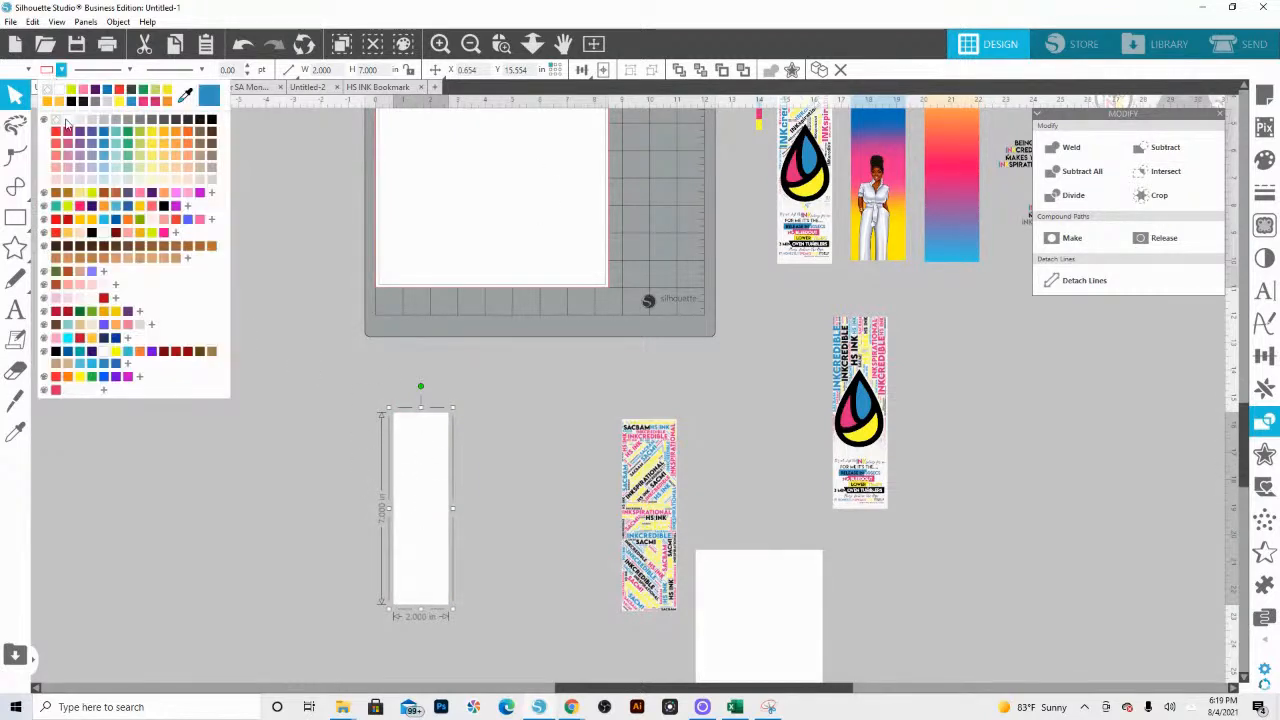
{"action": "left_click", "coordinate": [61, 139]}
{"action": "left_click", "coordinate": [277, 386]}
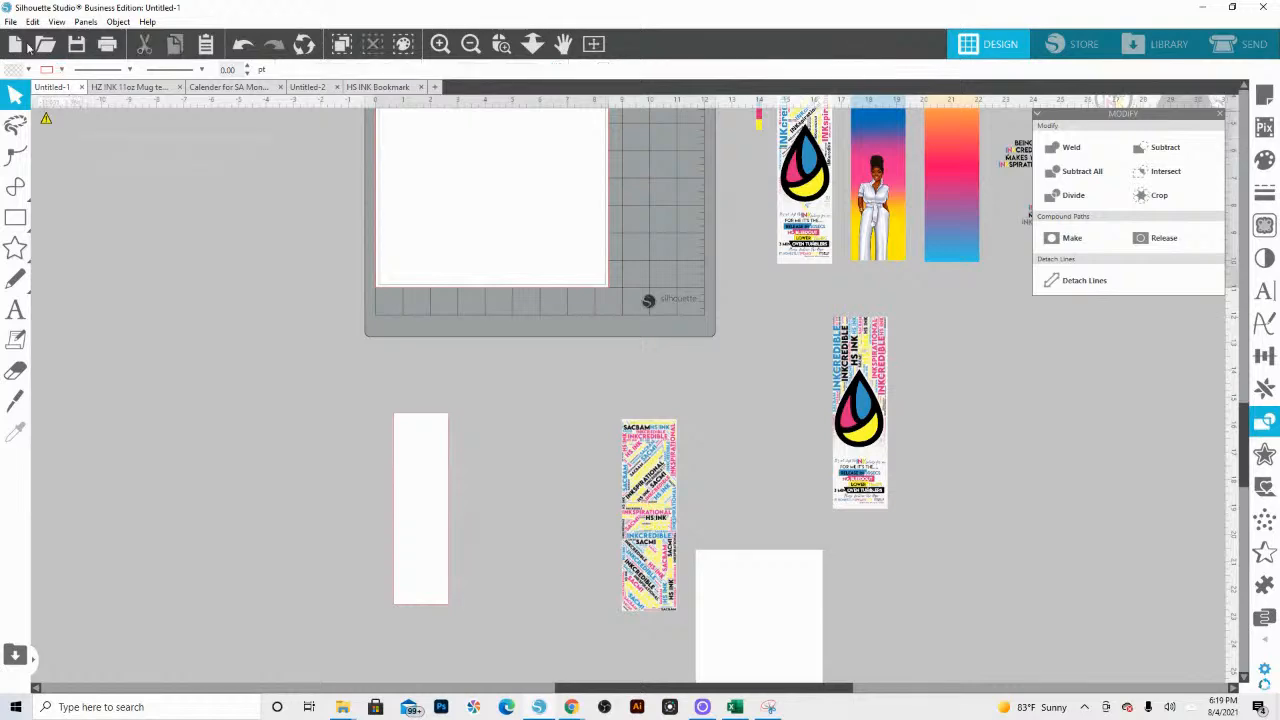
Step: Start merging a file into the design and search the eliteekreations (E:) drive for "white fade"
{"action": "scroll", "coordinate": [43, 110], "scroll_direction": "up", "scroll_amount": 3}
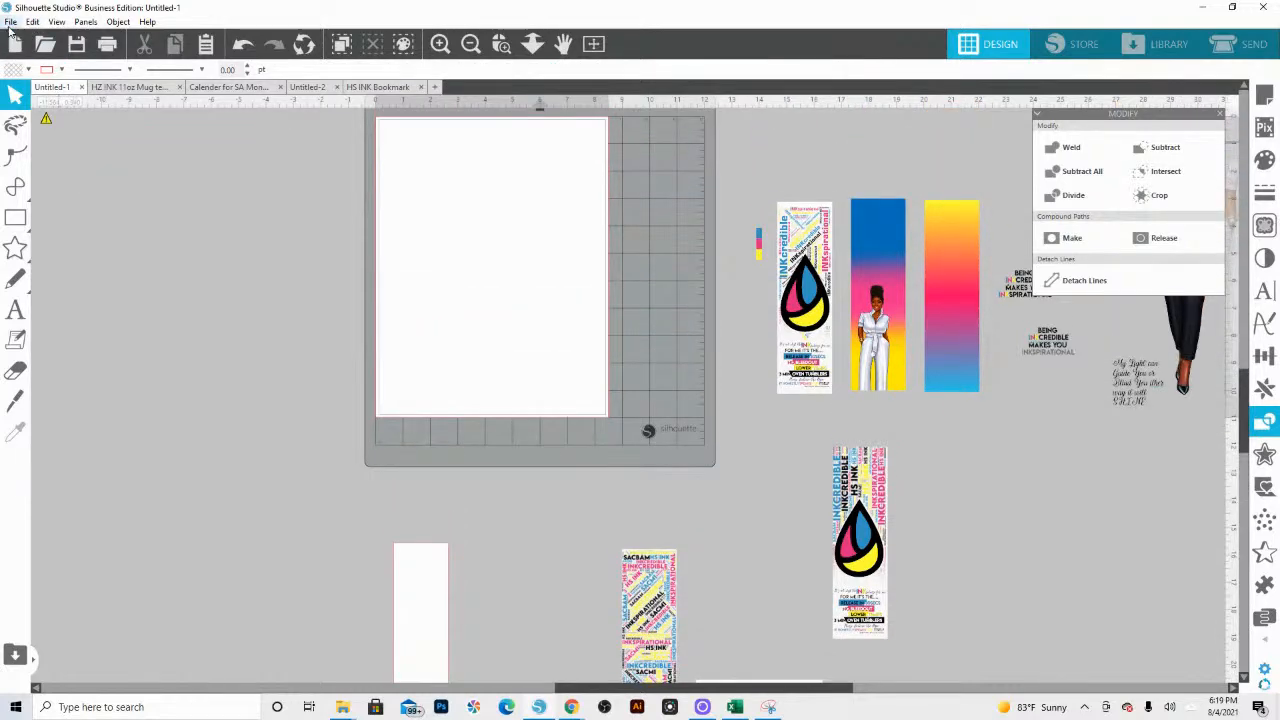
{"action": "left_click", "coordinate": [10, 21]}
{"action": "left_click", "coordinate": [40, 110]}
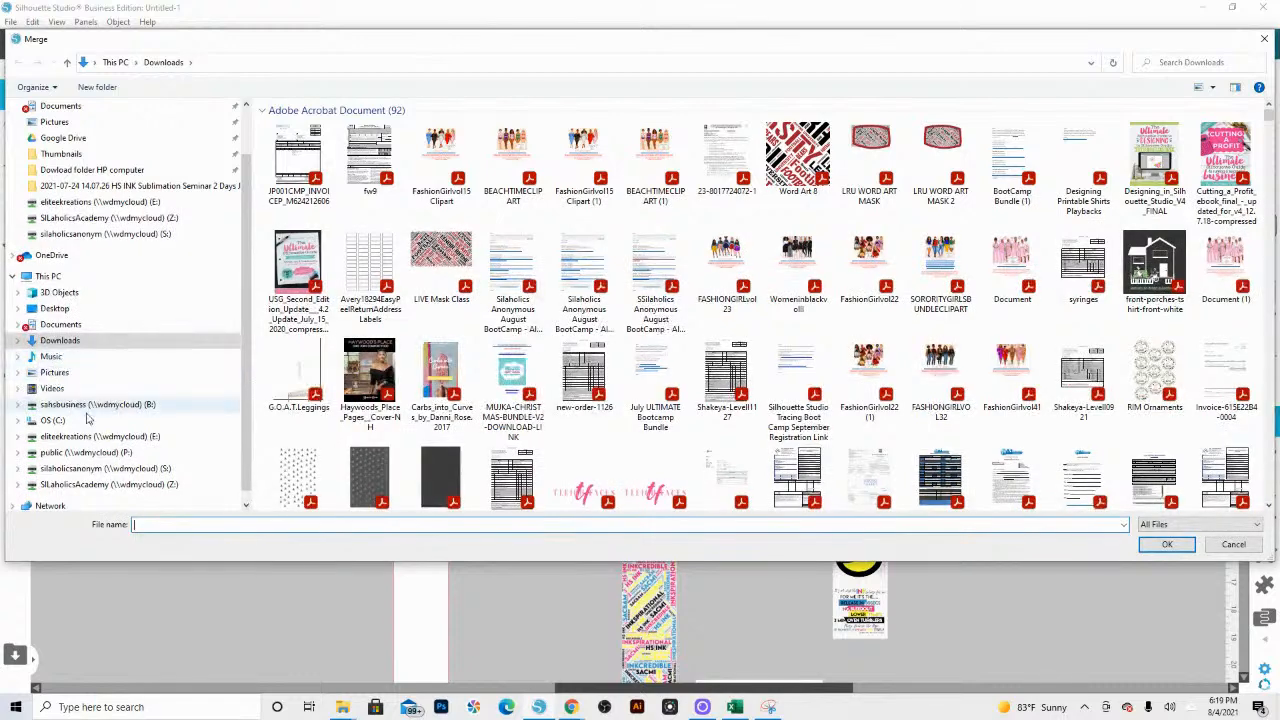
{"action": "left_click", "coordinate": [88, 436]}
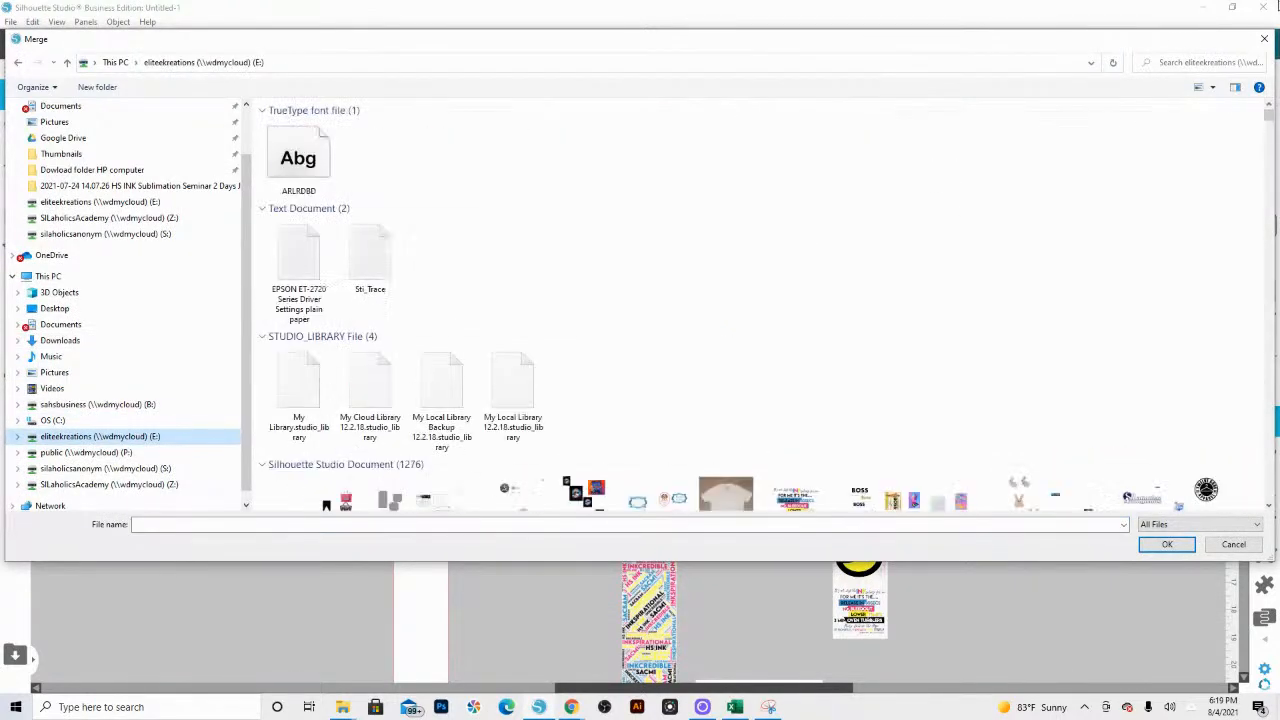
{"action": "left_click", "coordinate": [1193, 64]}
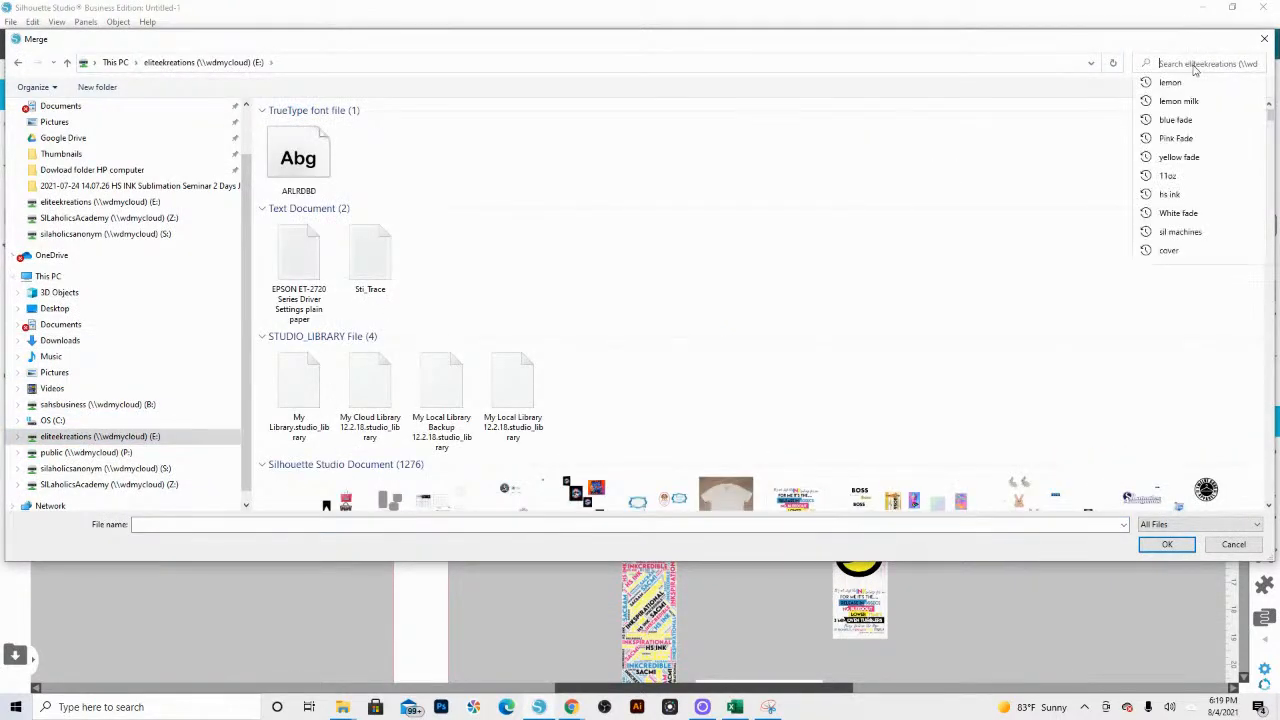
{"action": "type", "text": "white "}
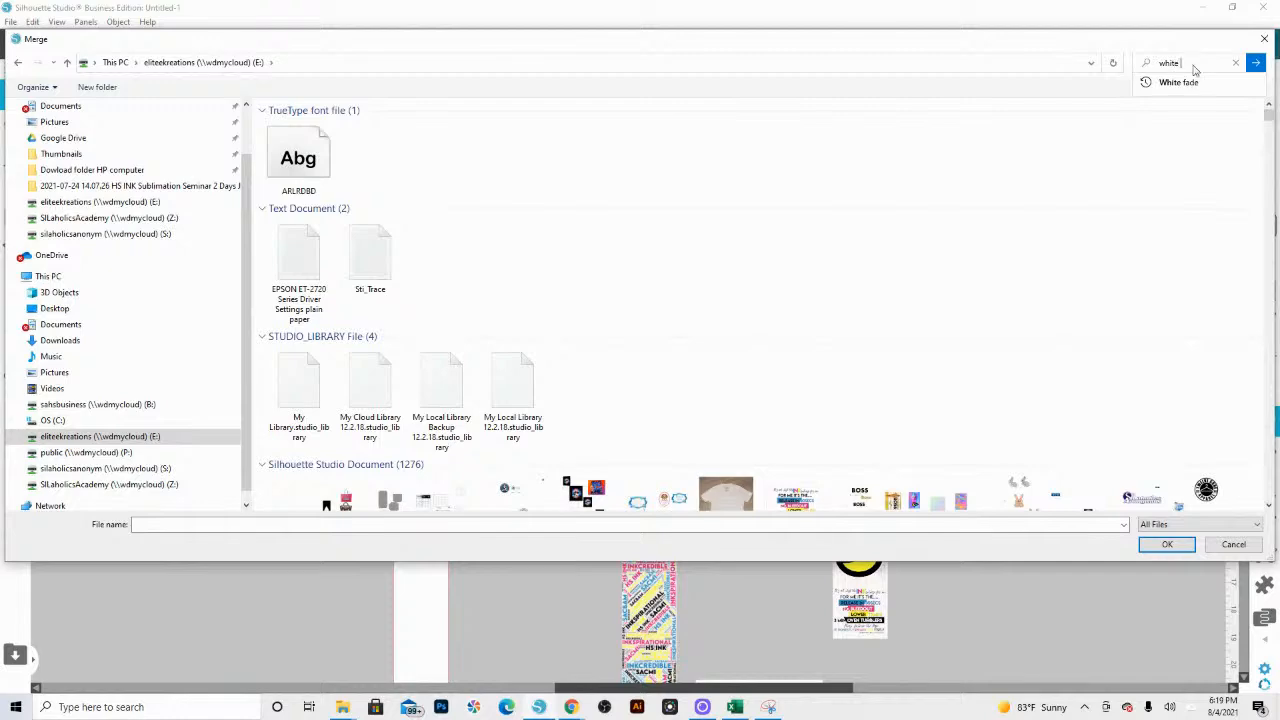
{"action": "type", "text": "fade"}
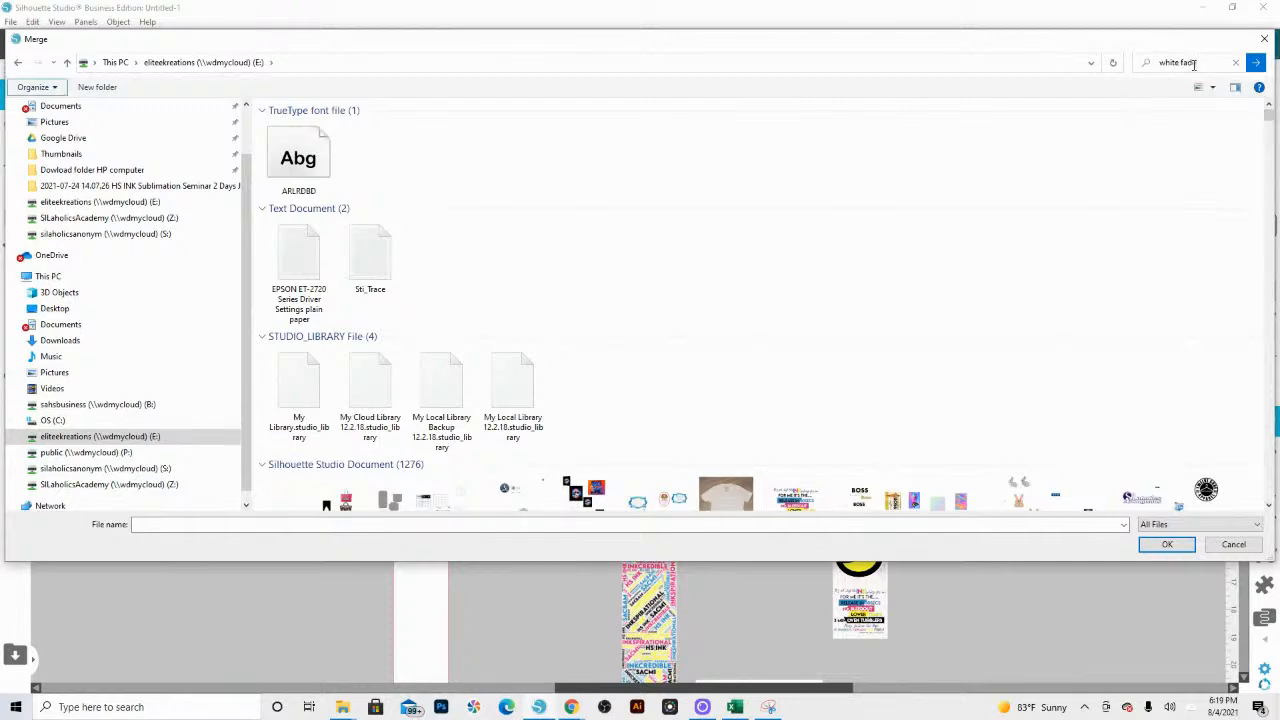
{"action": "key", "text": "Return"}
Step: Merge the White Fade image and position it over the lower part of the new bookmark
{"action": "left_click", "coordinate": [311, 151]}
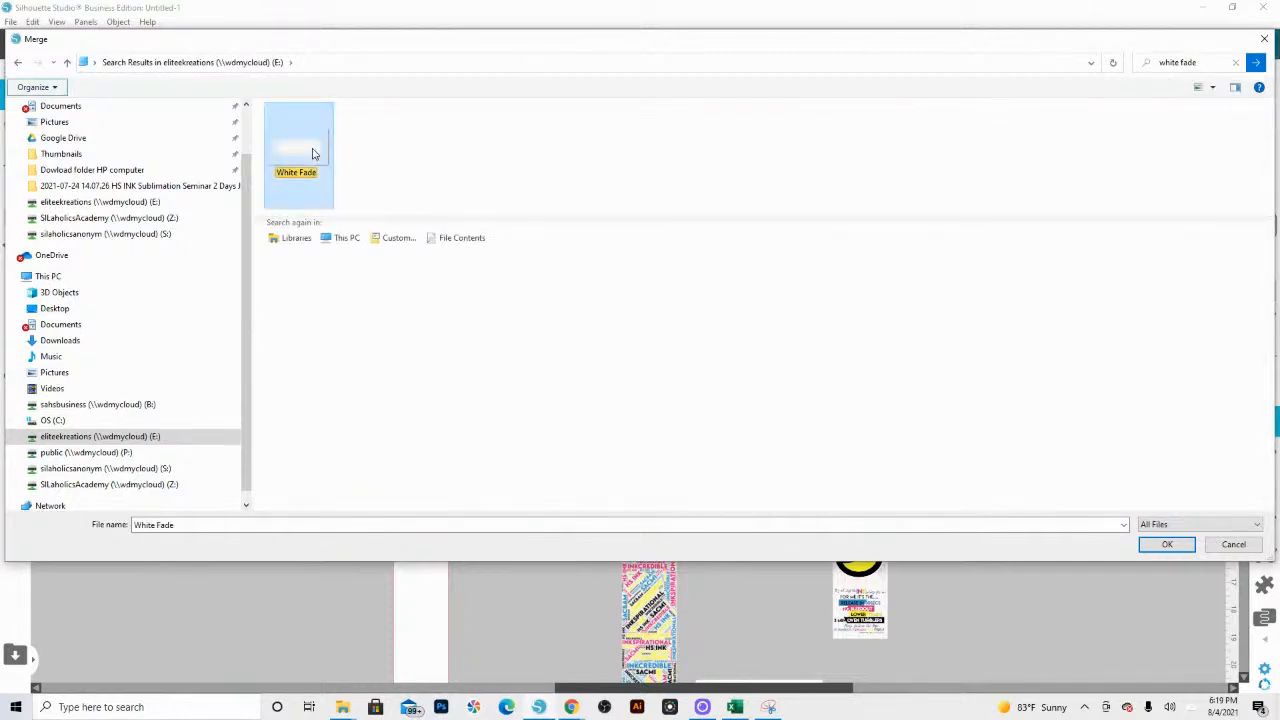
{"action": "double_click", "coordinate": [311, 151]}
{"action": "left_click_drag", "start_coordinate": [619, 249], "coordinate": [489, 643]}
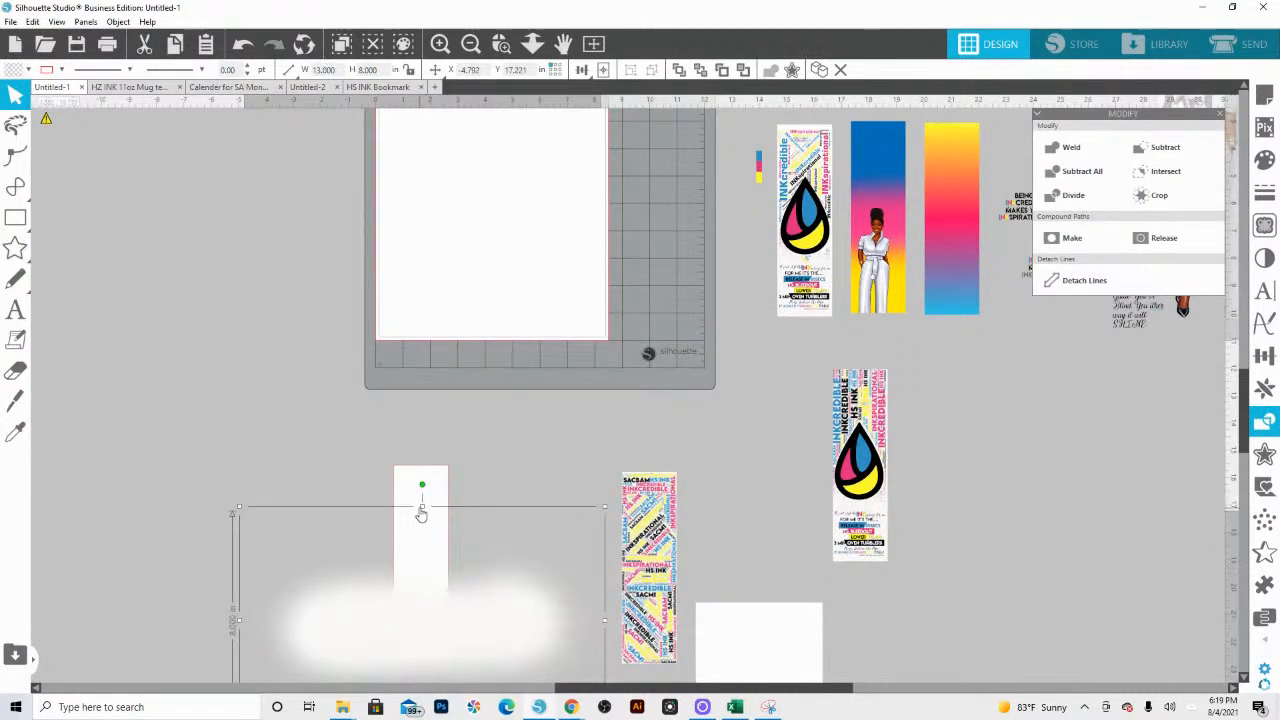
{"action": "left_click_drag", "start_coordinate": [424, 512], "coordinate": [423, 480]}
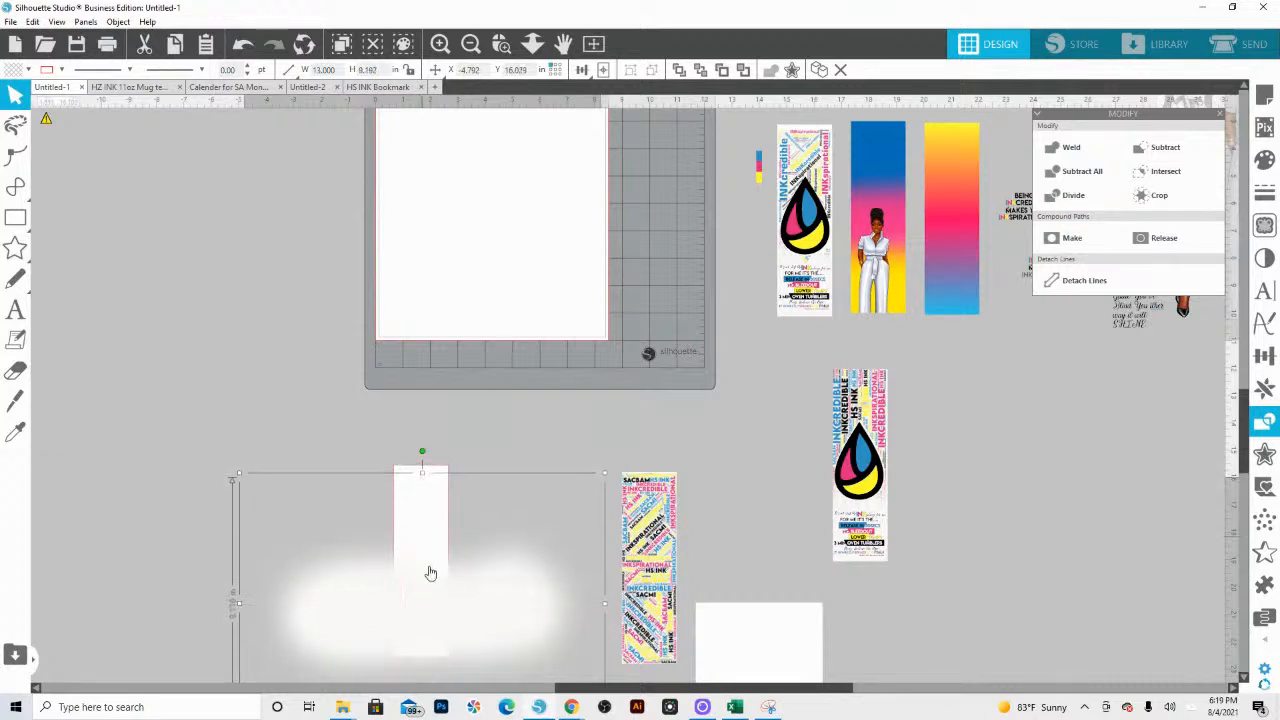
Step: Fill the 2 × 7 in bookmark rectangle teal and bring it in front of the white fade
{"action": "left_click", "coordinate": [436, 477]}
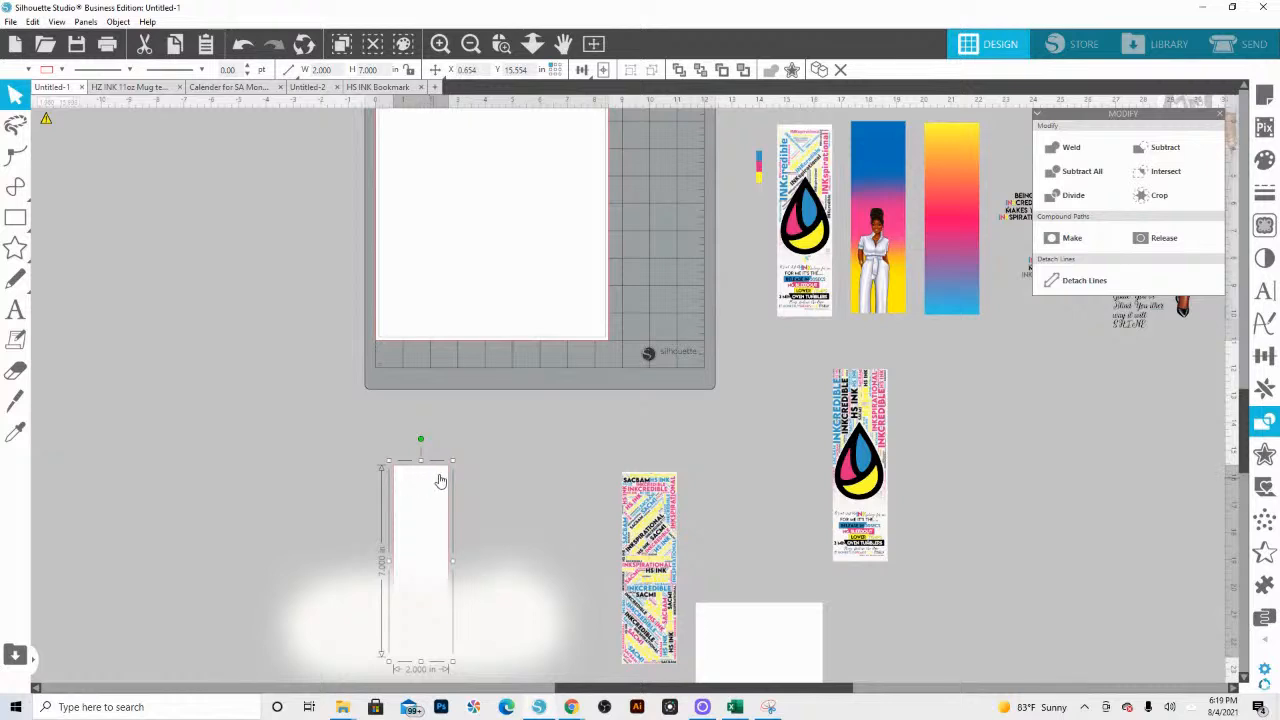
{"action": "left_click", "coordinate": [28, 69]}
{"action": "left_click", "coordinate": [80, 152]}
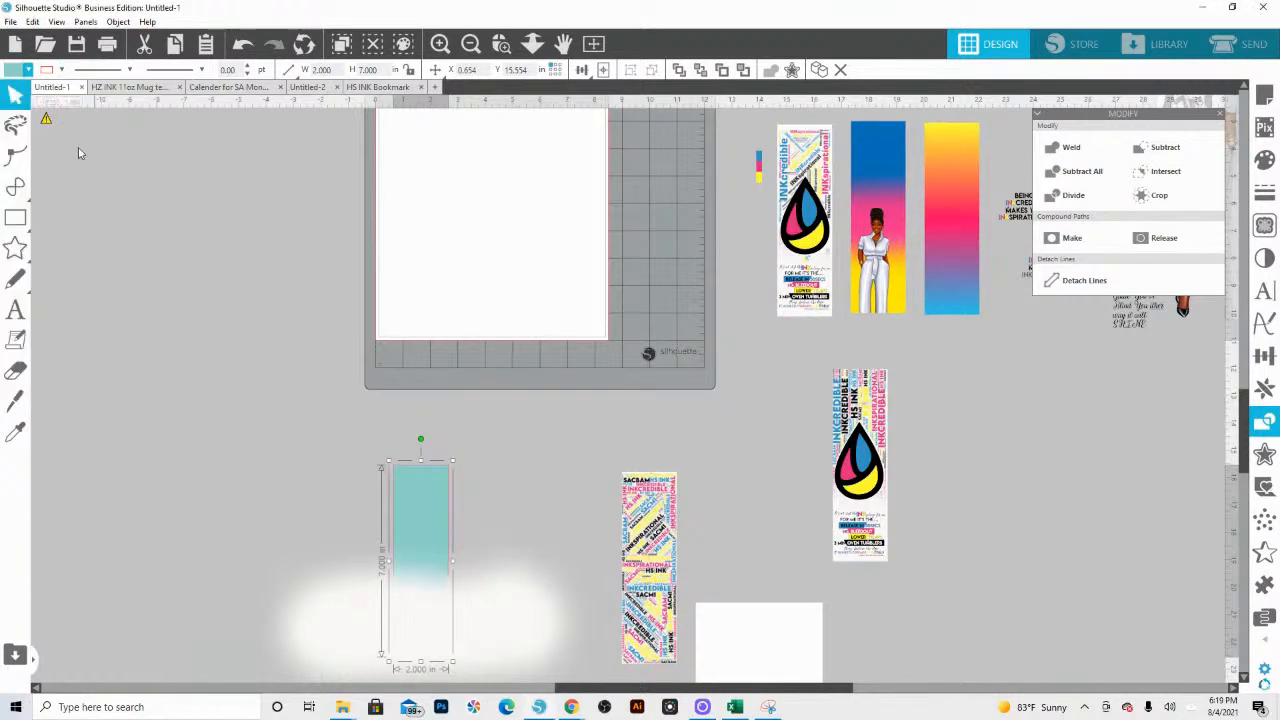
{"action": "right_click", "coordinate": [428, 508]}
{"action": "left_click", "coordinate": [416, 472]}
{"action": "right_click", "coordinate": [416, 472]}
{"action": "left_click", "coordinate": [479, 399]}
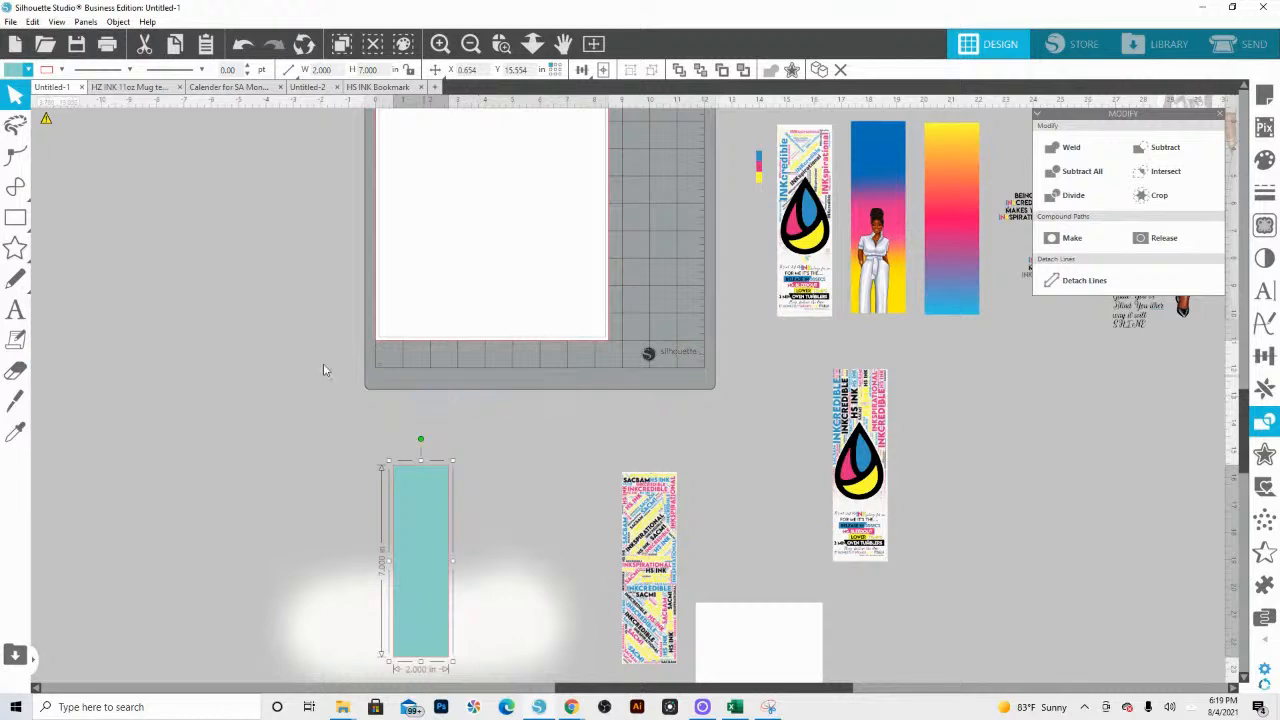
Step: Make the rectangle's fill transparent and crop the white fade to the bookmark's outline with it
{"action": "left_click", "coordinate": [22, 69]}
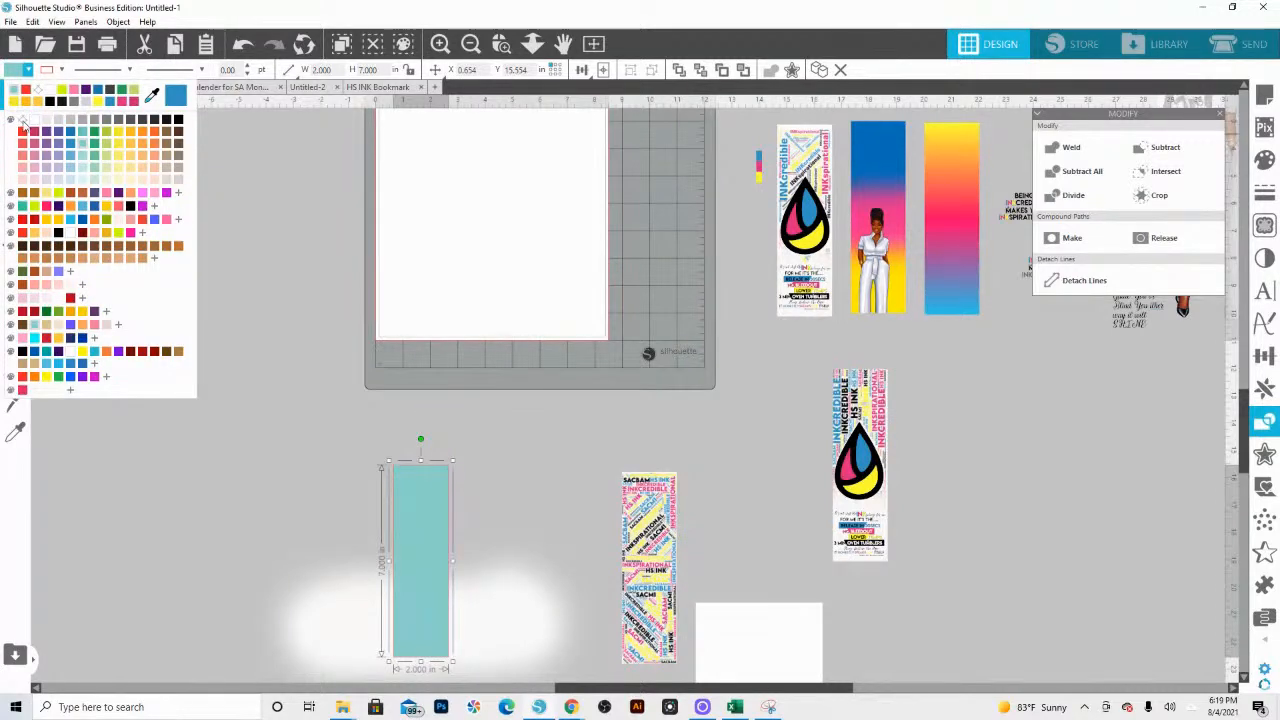
{"action": "left_click", "coordinate": [117, 203]}
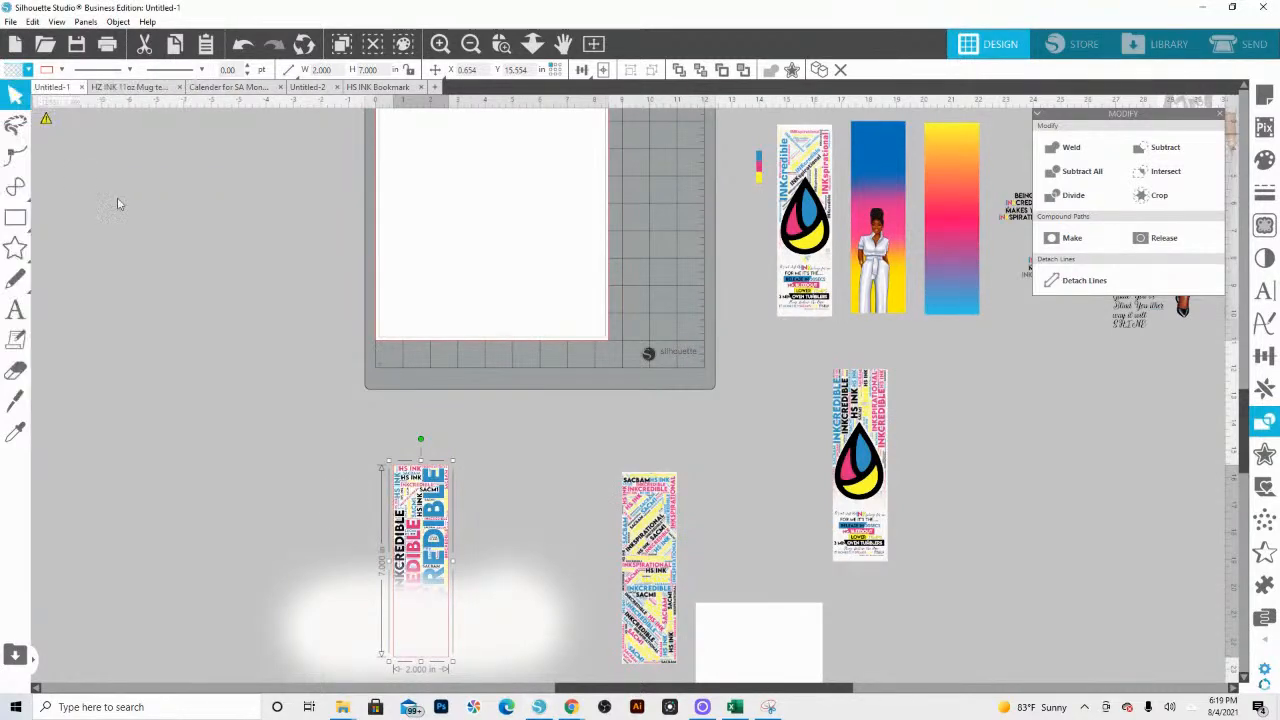
{"action": "left_click", "coordinate": [491, 623]}
{"action": "left_click", "coordinate": [1154, 198]}
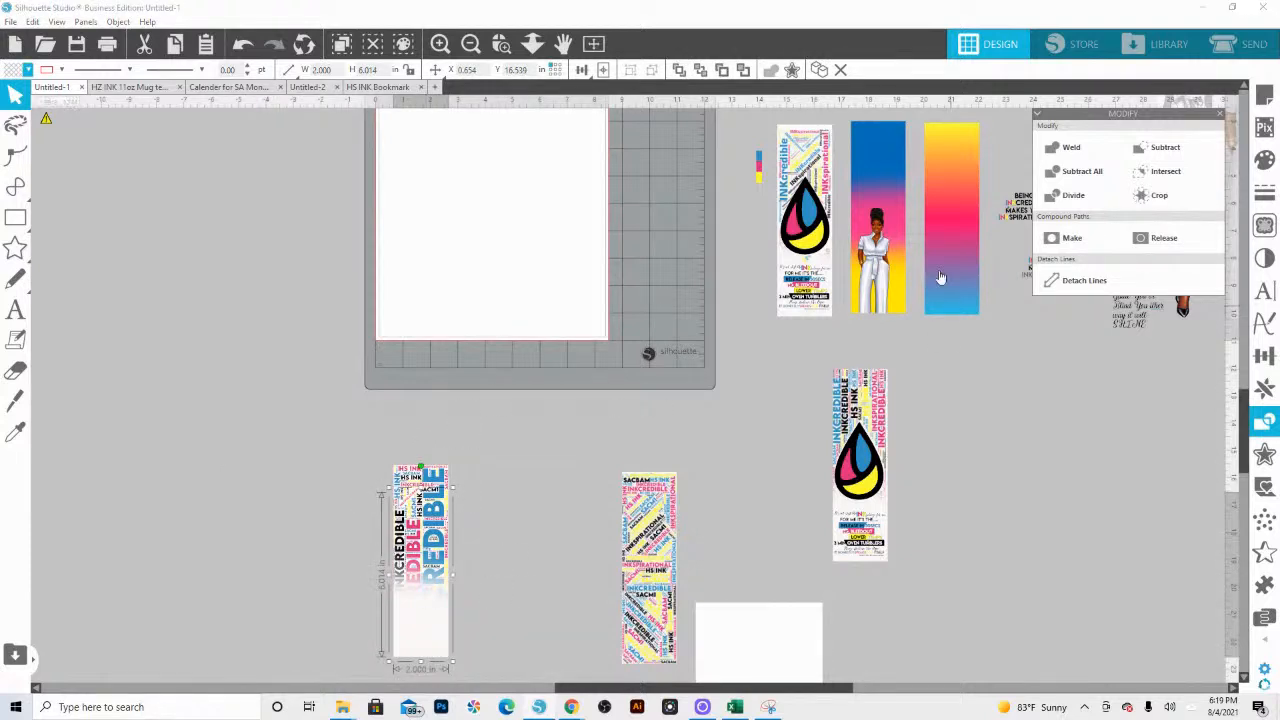
Step: Copy the ink drop beside the new bookmark and the ink-release text block onto its faded lower end
{"action": "left_click", "coordinate": [776, 217]}
{"action": "left_click_drag", "start_coordinate": [815, 228], "coordinate": [535, 460]}
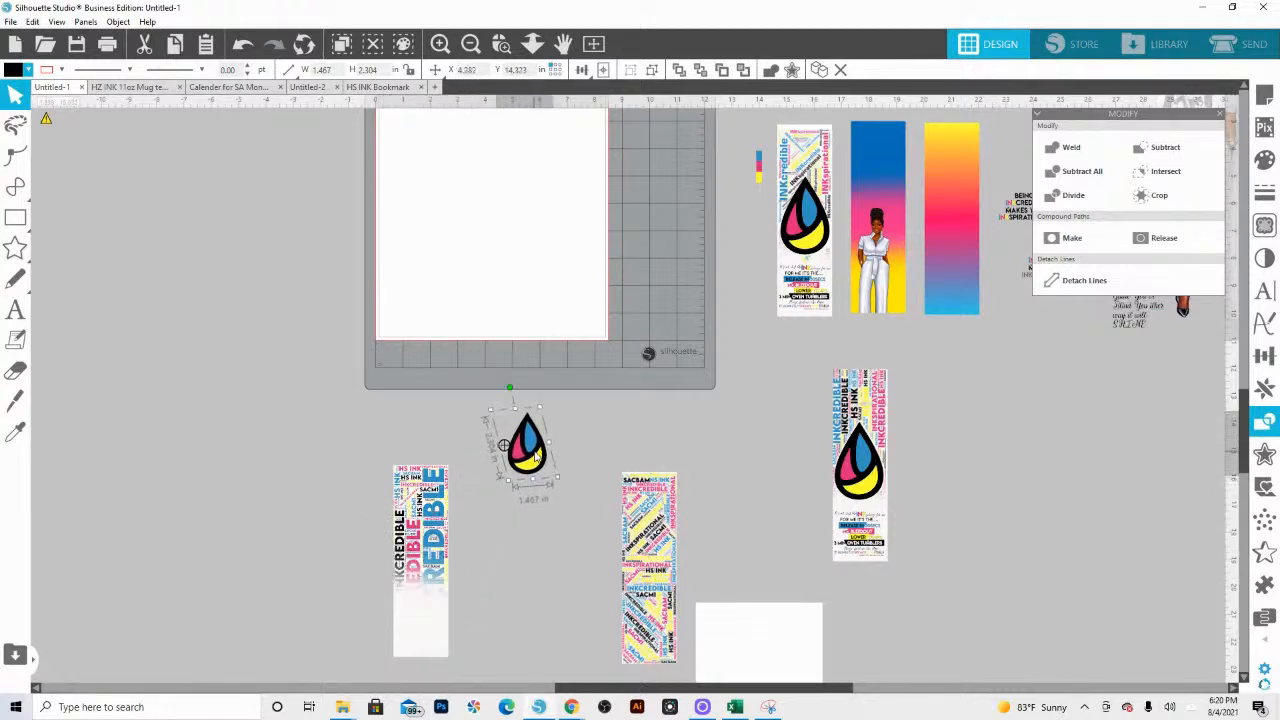
{"action": "left_click", "coordinate": [858, 544]}
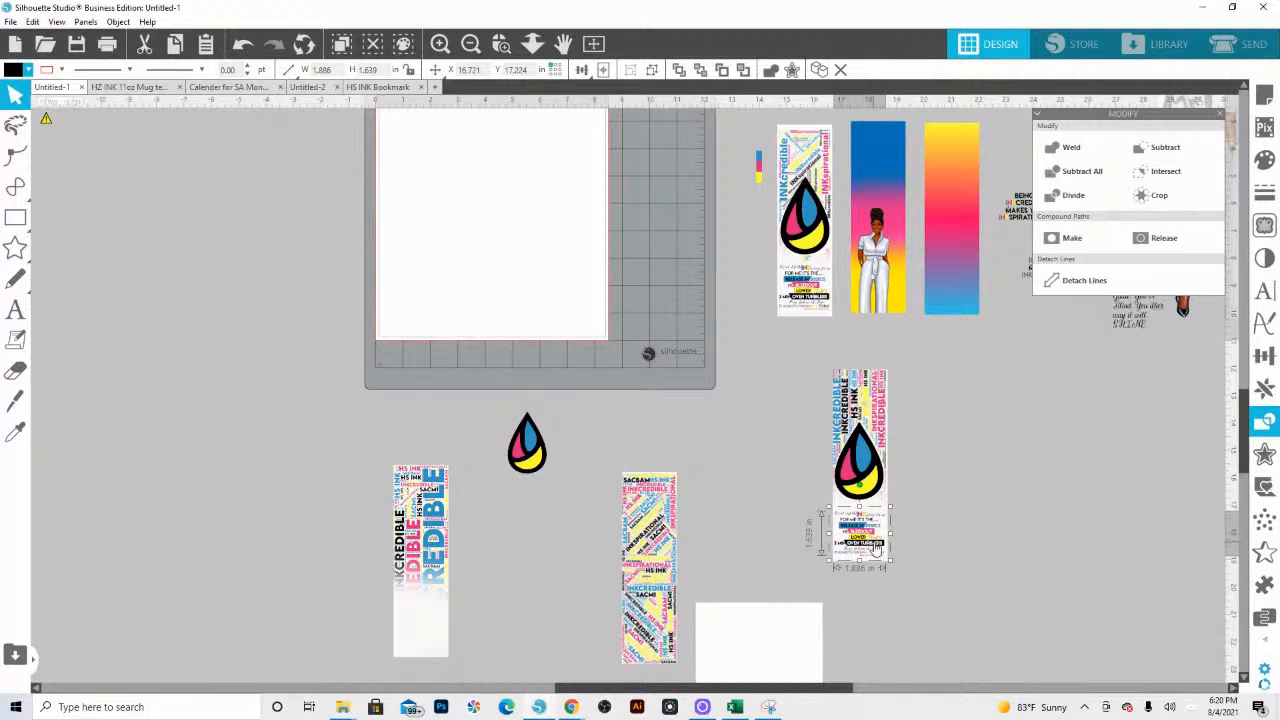
{"action": "left_click_drag", "start_coordinate": [870, 533], "coordinate": [500, 677]}
Step: Nudge the ink-release text block upward and centre it within the bookmark's white area, leaving space beneath it
{"action": "left_click", "coordinate": [502, 48]}
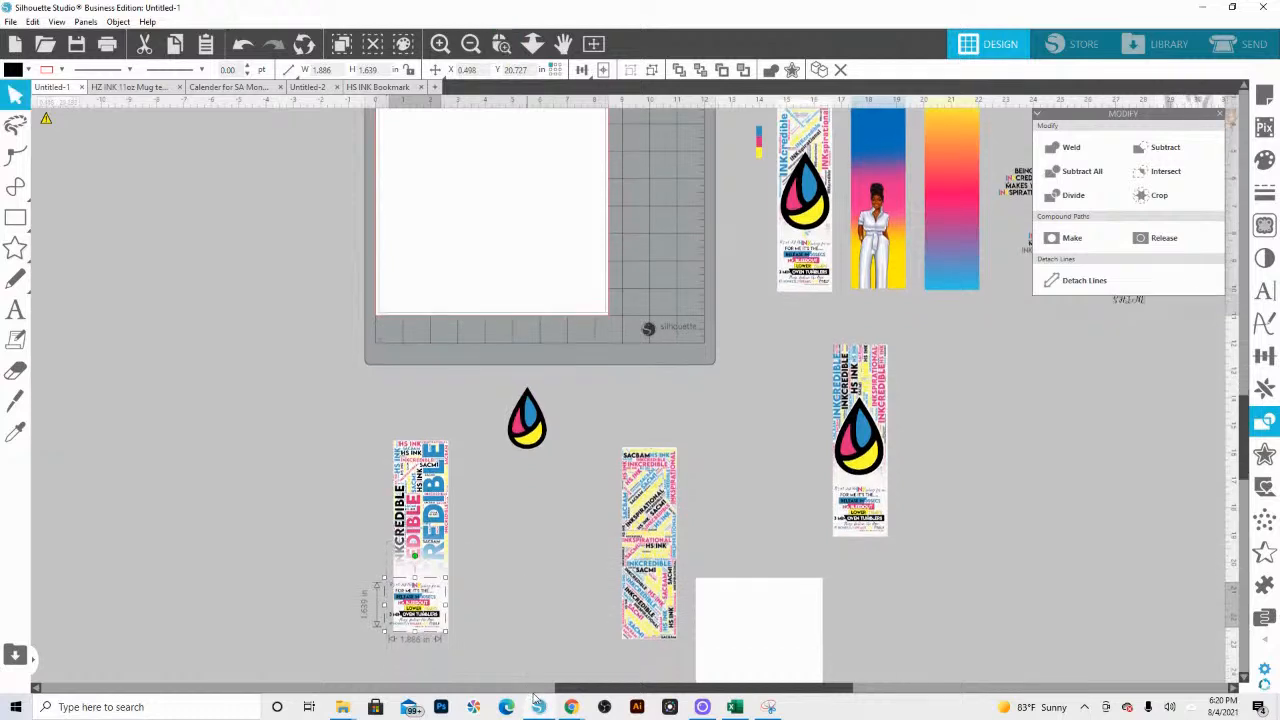
{"action": "left_click_drag", "start_coordinate": [505, 307], "coordinate": [511, 307]}
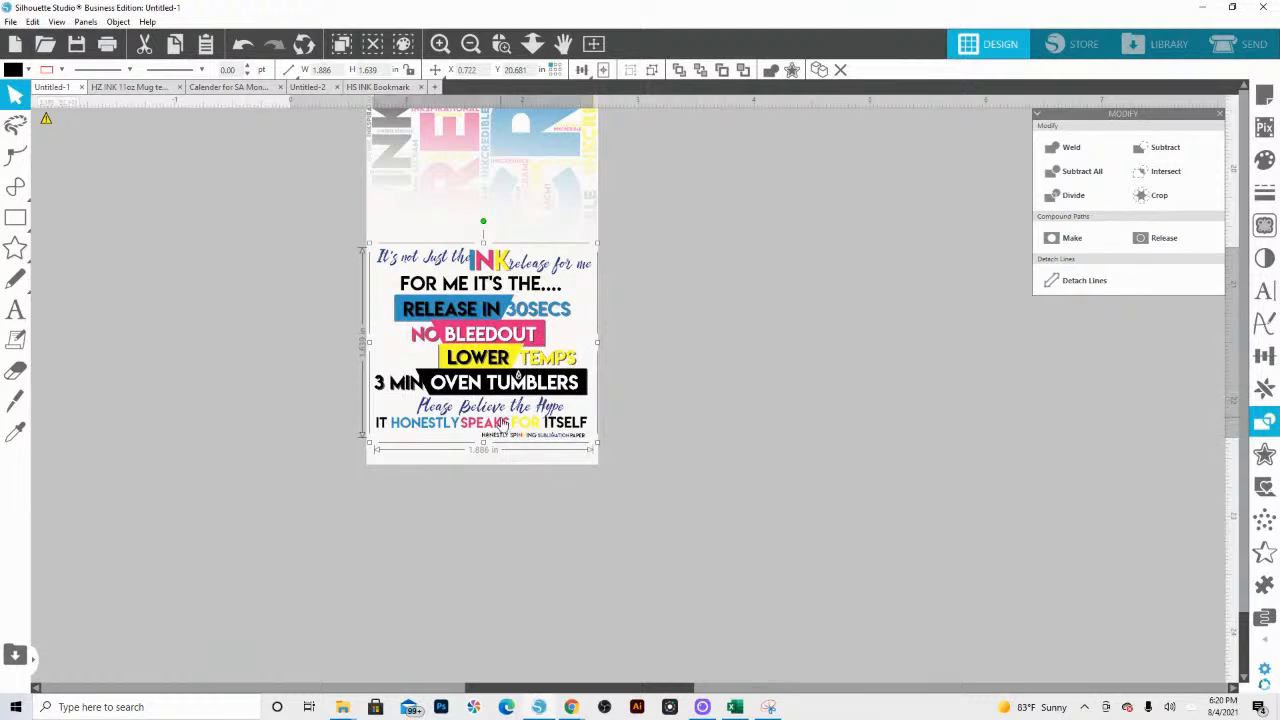
{"action": "left_click_drag", "start_coordinate": [505, 378], "coordinate": [504, 362]}
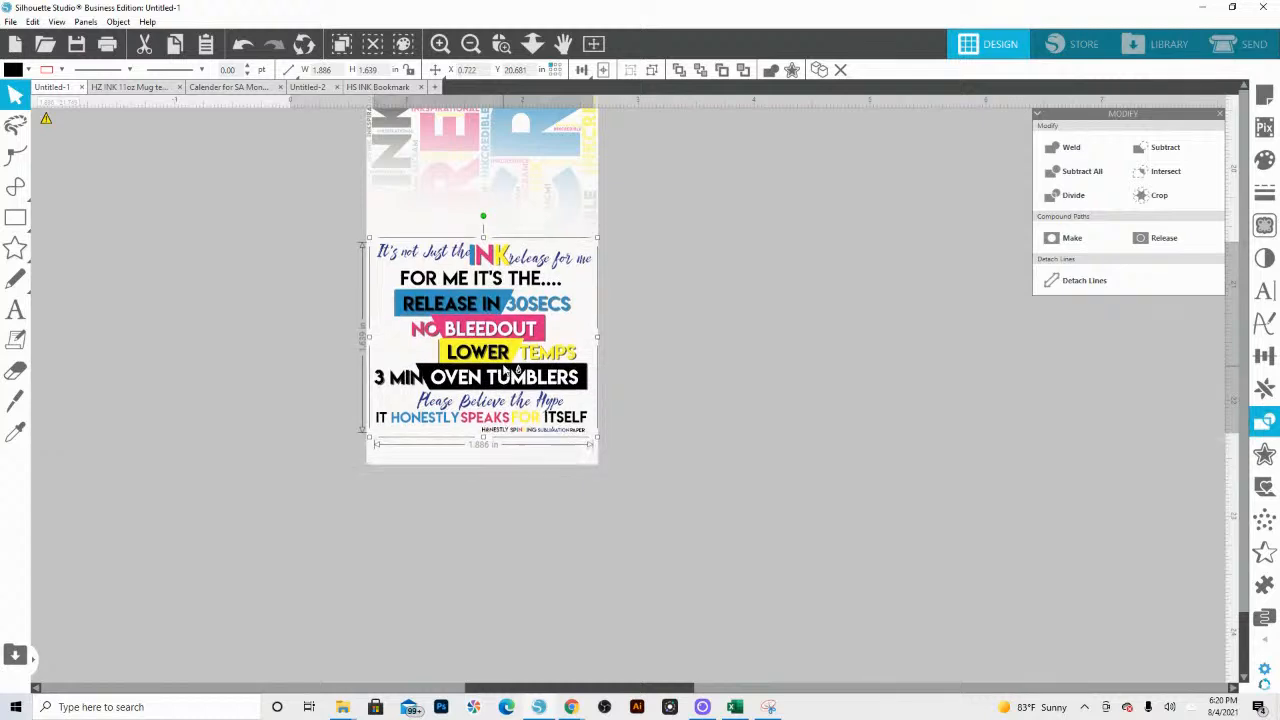
{"action": "left_click", "coordinate": [675, 381]}
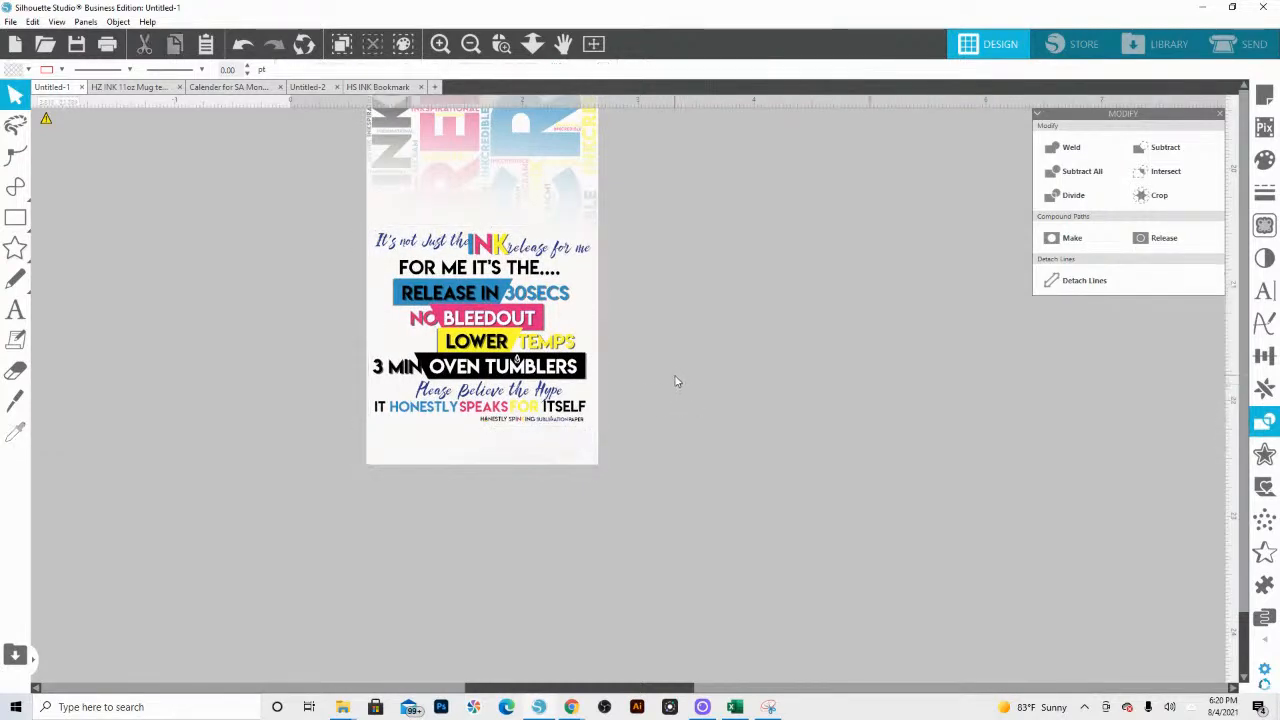
Step: Add the text "shop.silaholicsanonymous.com" near the lower end of the bookmark
{"action": "left_click", "coordinate": [20, 312]}
{"action": "left_click", "coordinate": [291, 505]}
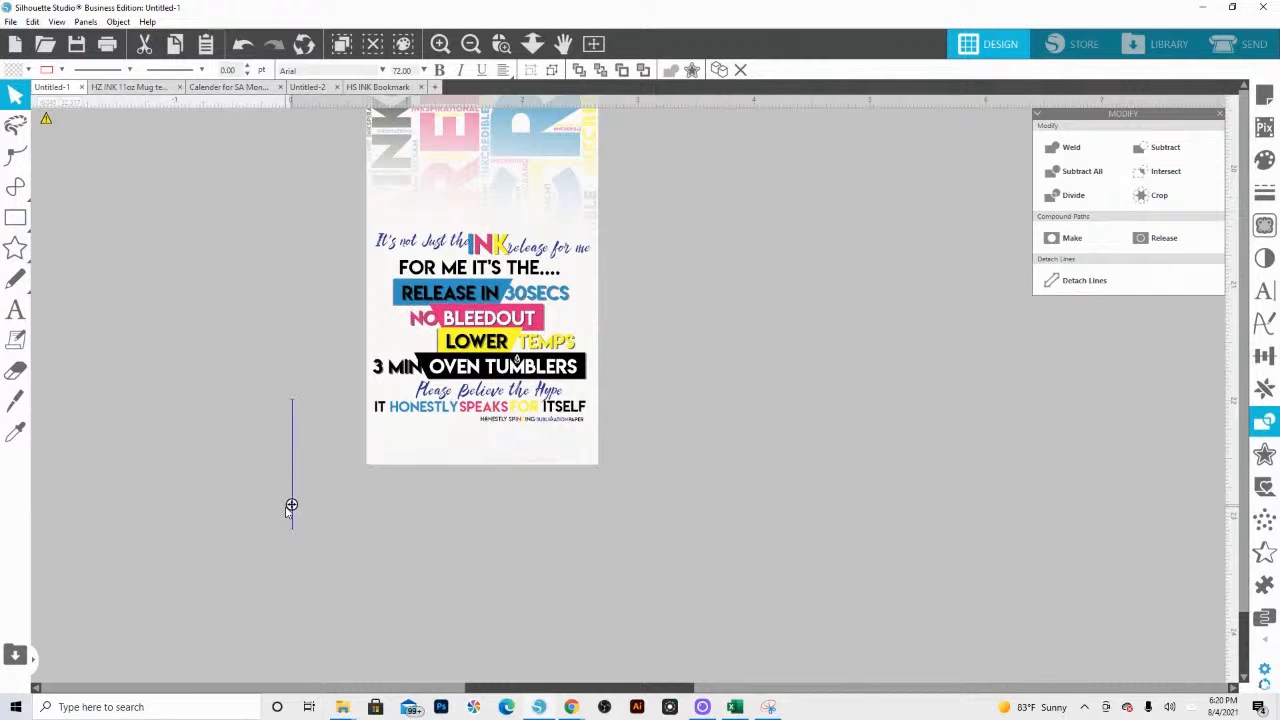
{"action": "type", "text": "shop"}
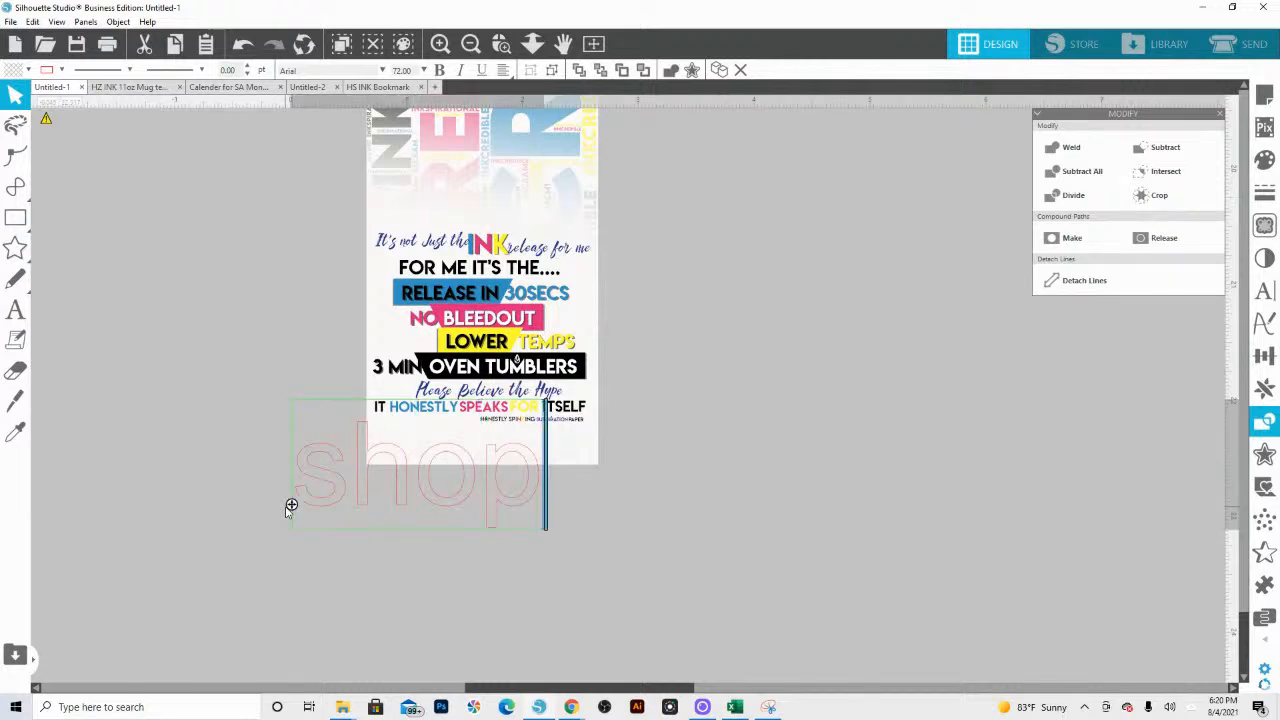
{"action": "type", "text": ".si"}
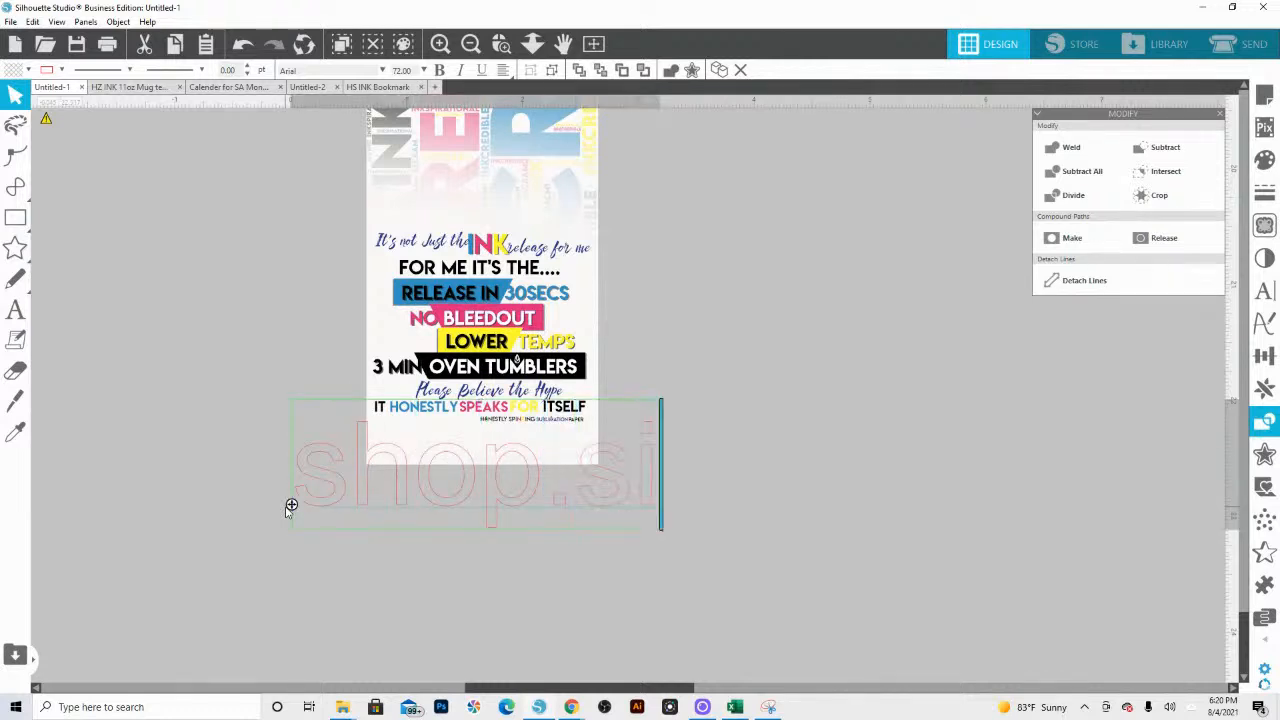
{"action": "type", "text": "laholicsano"}
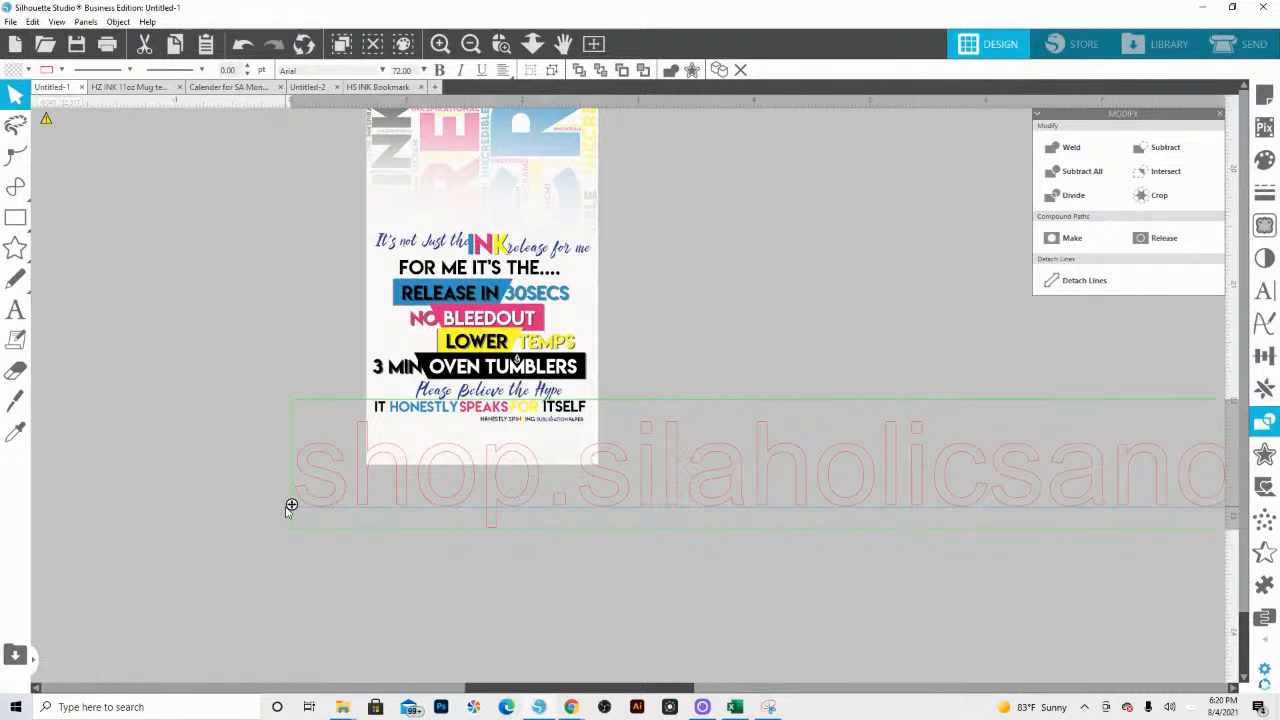
{"action": "key", "text": "Return"}
{"action": "type", "text": "ous.com"}
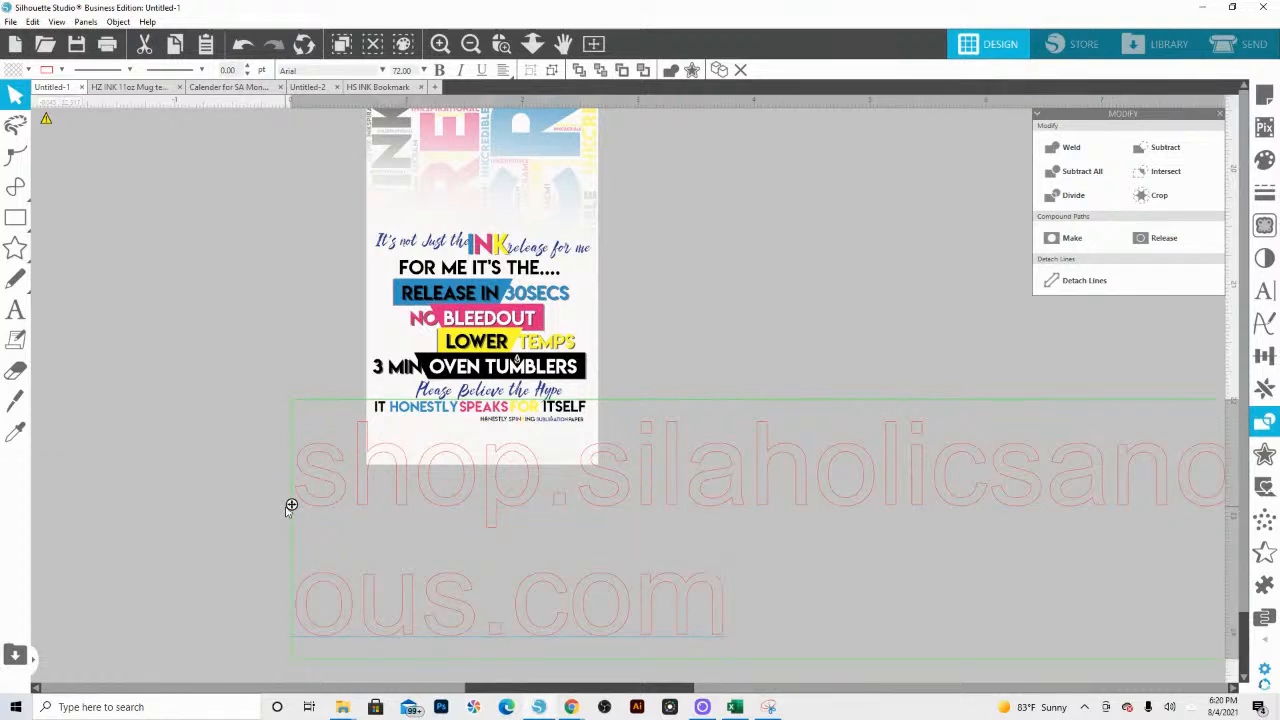
Step: Move the web address below the bookmark and widen its text box so it fits on one line
{"action": "left_click", "coordinate": [532, 43]}
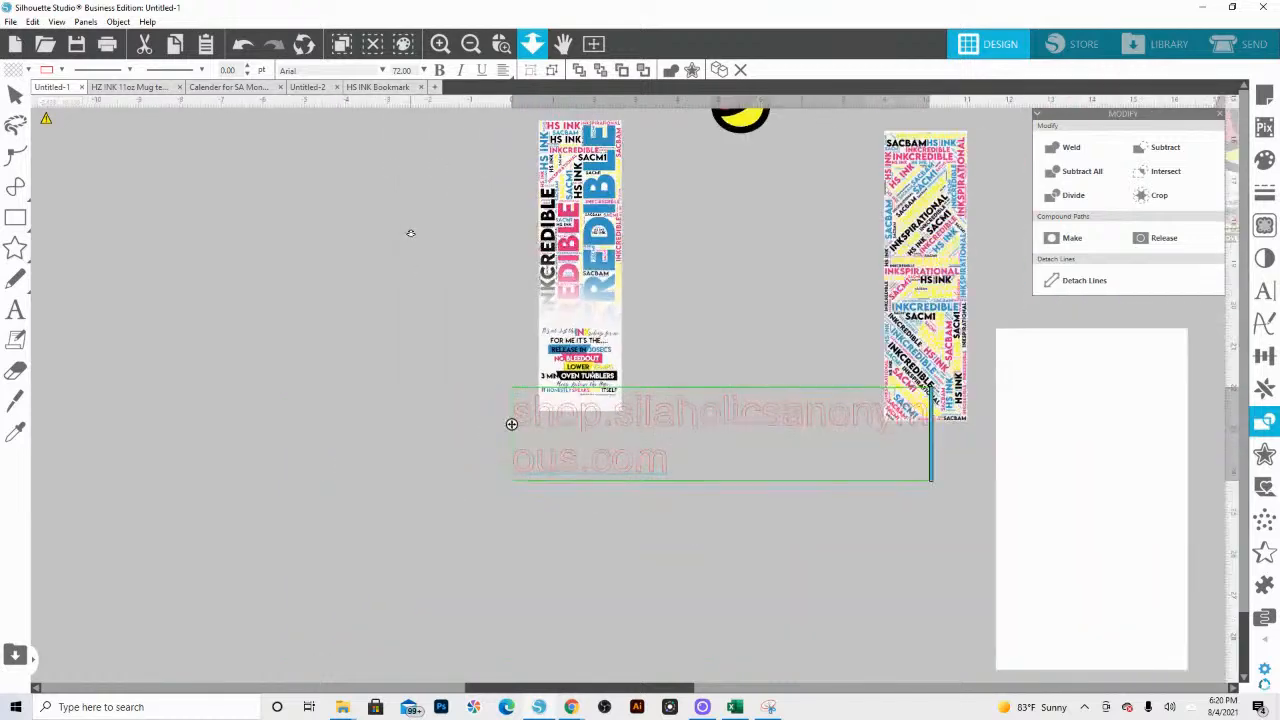
{"action": "left_click_drag", "start_coordinate": [711, 431], "coordinate": [505, 453]}
{"action": "double_click", "coordinate": [309, 450]}
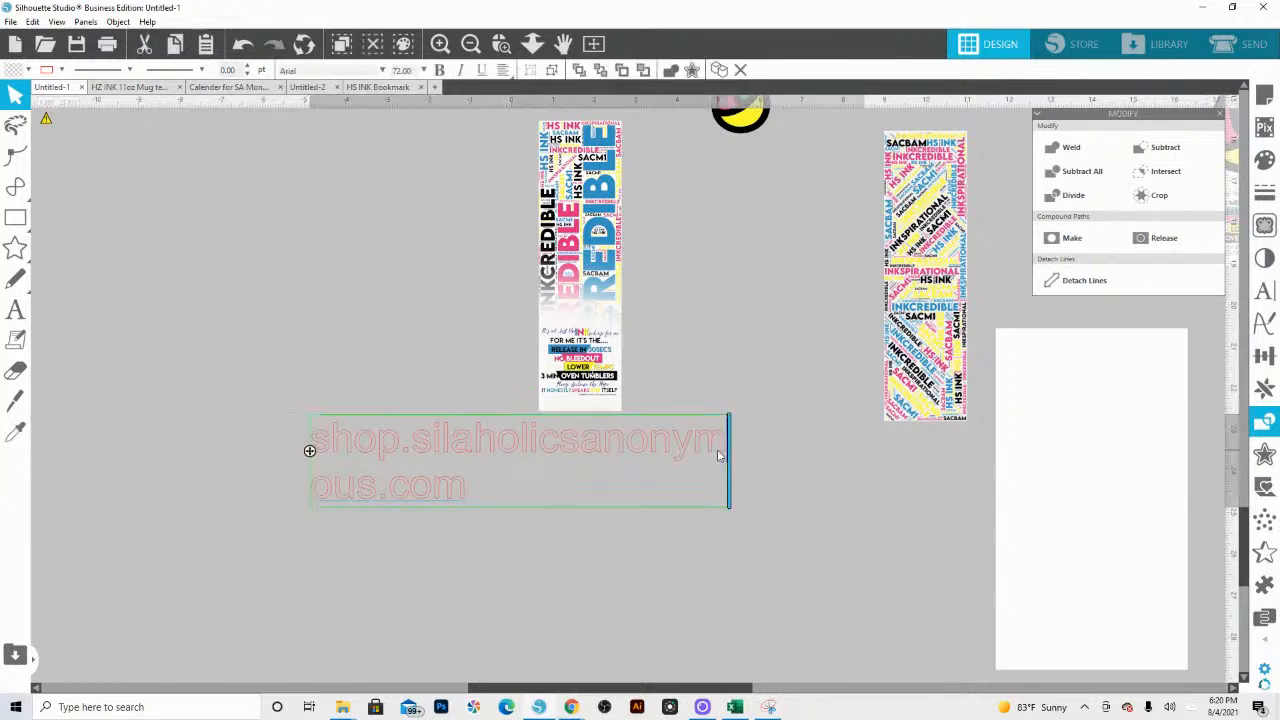
{"action": "left_click_drag", "start_coordinate": [810, 482], "coordinate": [977, 505]}
{"action": "left_click", "coordinate": [808, 531]}
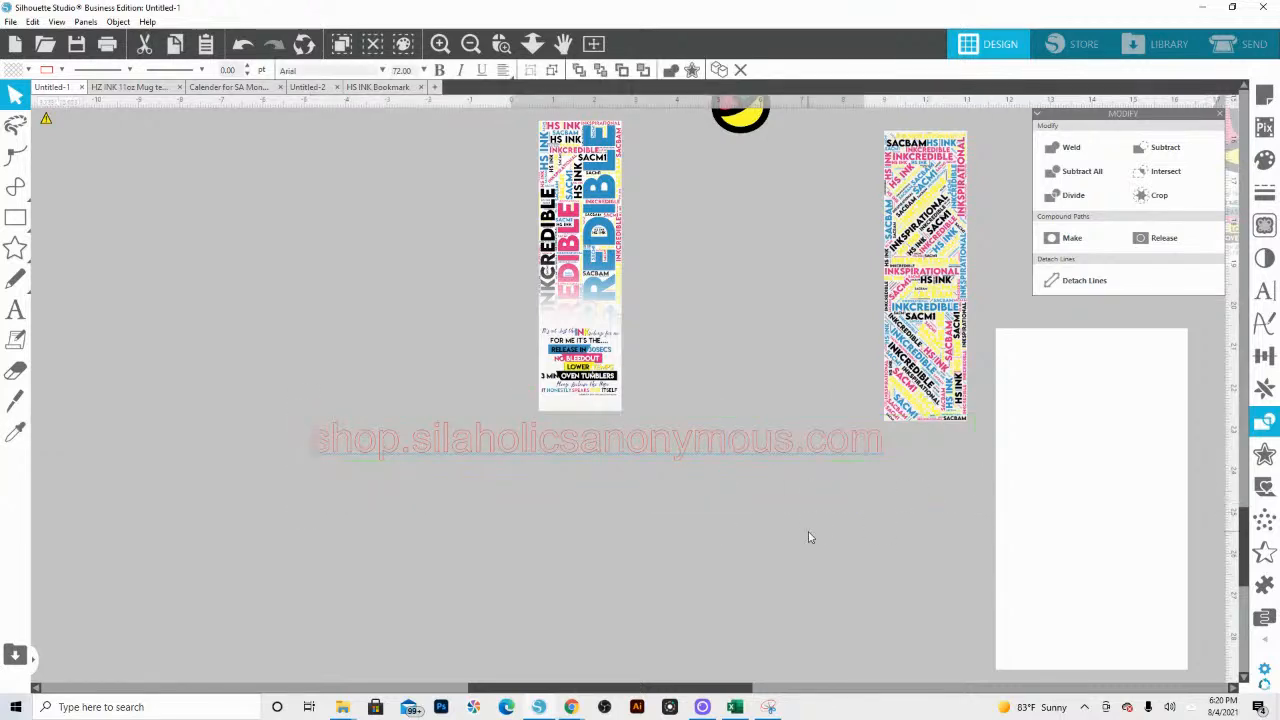
{"action": "left_click_drag", "start_coordinate": [810, 518], "coordinate": [704, 443]}
Step: Format the web address in Lemon/Milk Light with a black fill and a transparent line colour
{"action": "left_click", "coordinate": [1264, 290]}
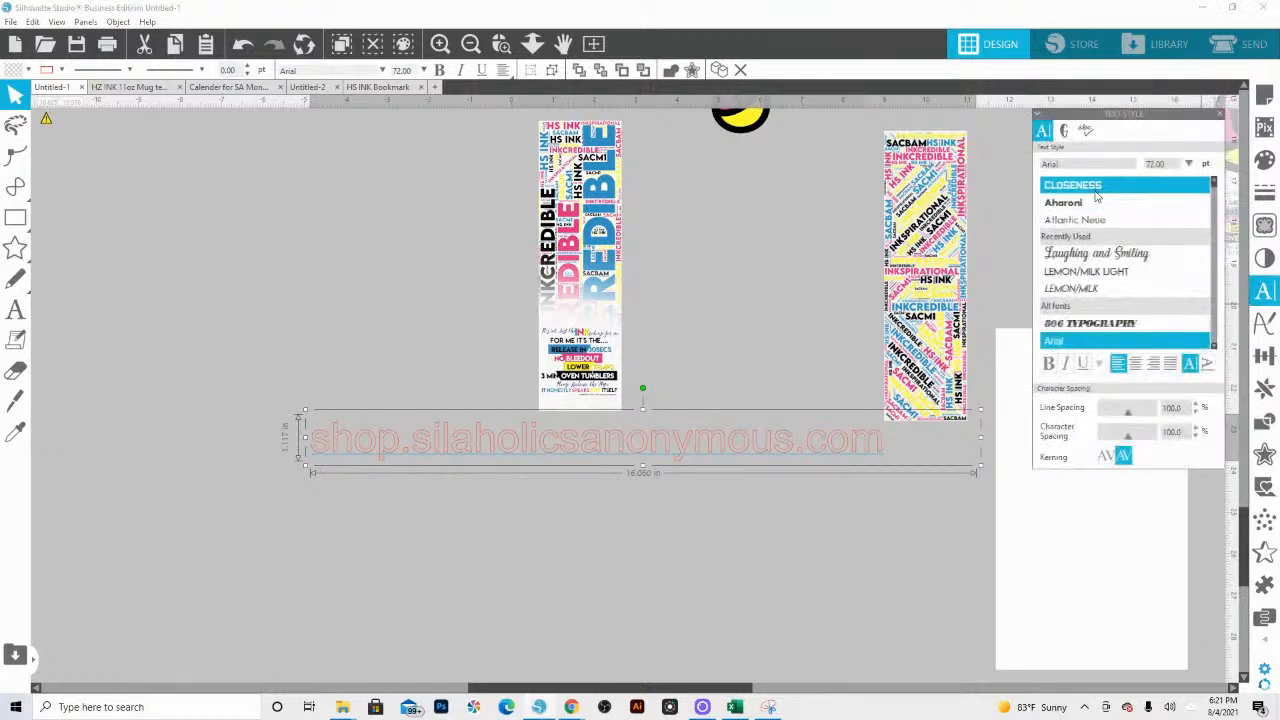
{"action": "left_click", "coordinate": [1085, 271]}
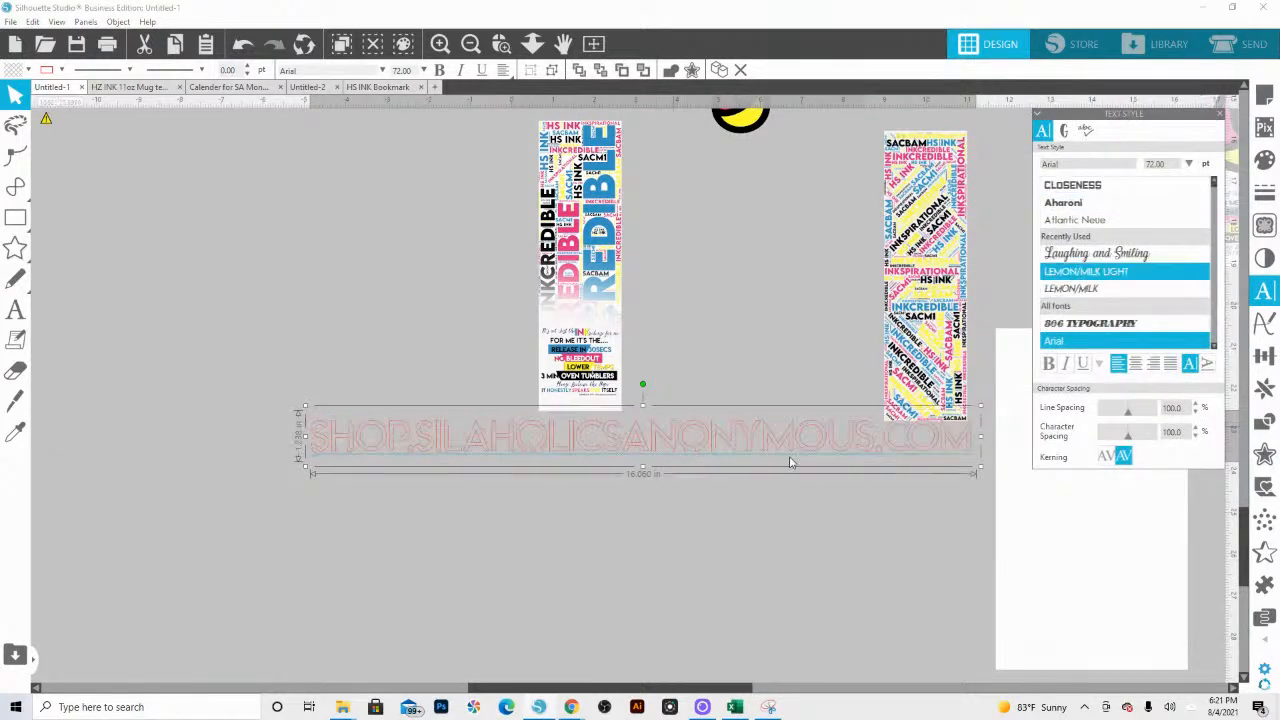
{"action": "left_click", "coordinate": [28, 70]}
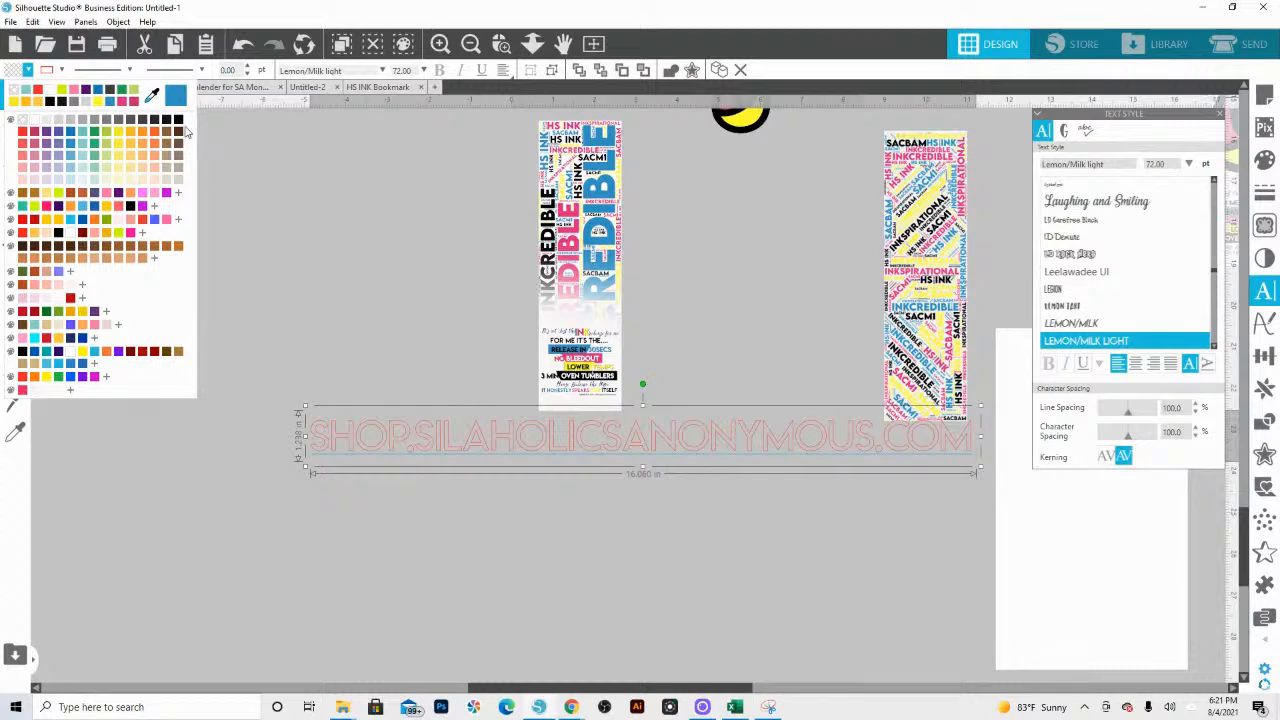
{"action": "left_click", "coordinate": [178, 120]}
{"action": "left_click", "coordinate": [61, 70]}
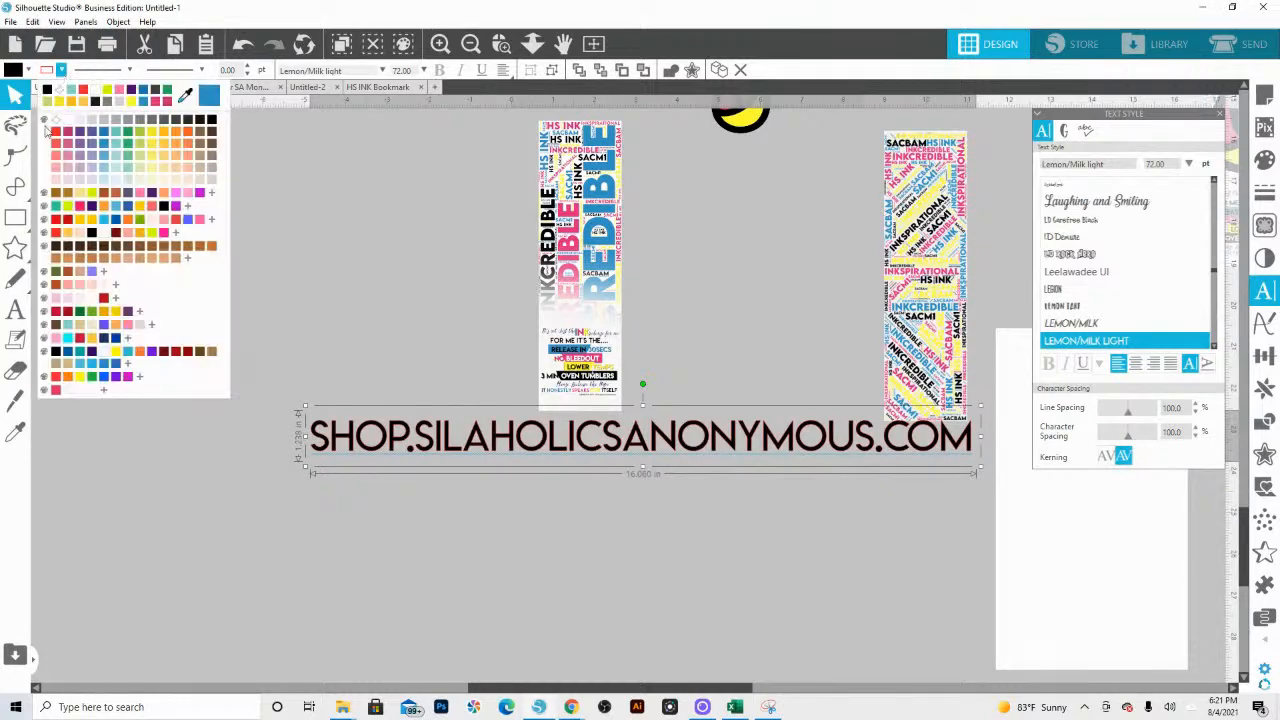
{"action": "left_click", "coordinate": [56, 120]}
Step: Scale the web address down to about 13.85 pt at the bookmark's lower end and change its font to Lemon/Milk
{"action": "left_click_drag", "start_coordinate": [305, 467], "coordinate": [842, 367]}
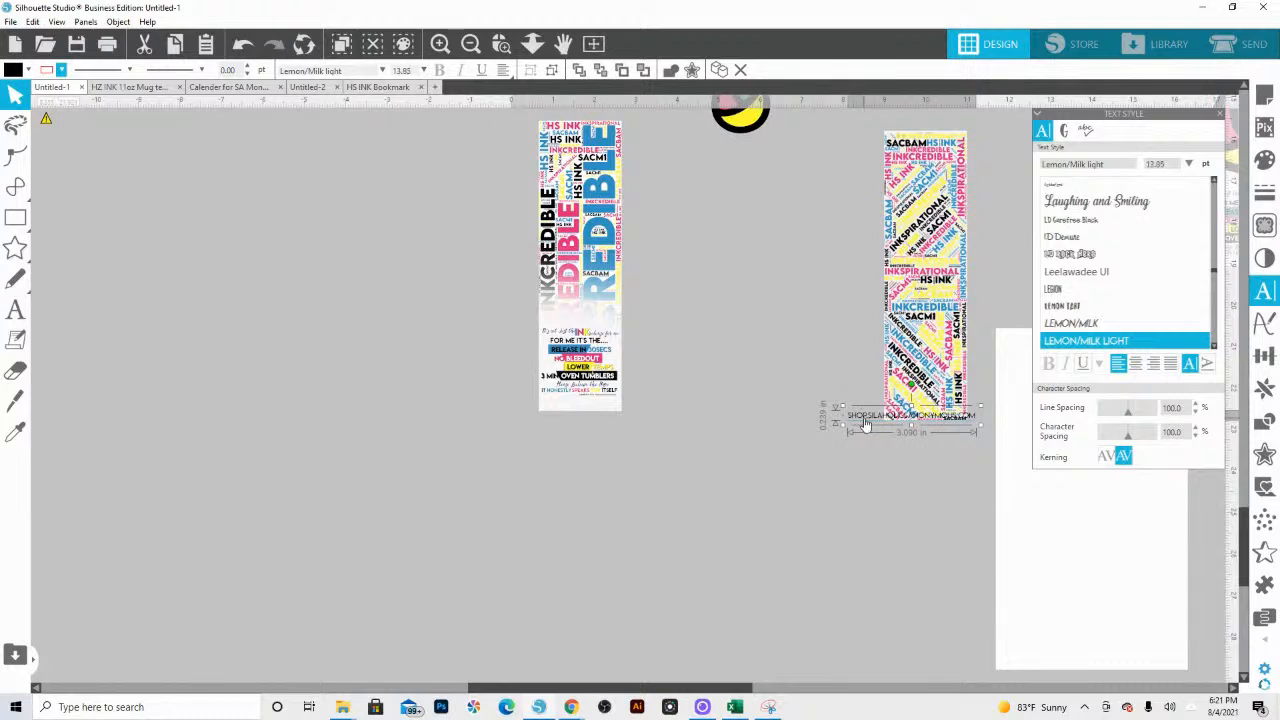
{"action": "left_click_drag", "start_coordinate": [863, 421], "coordinate": [563, 403]}
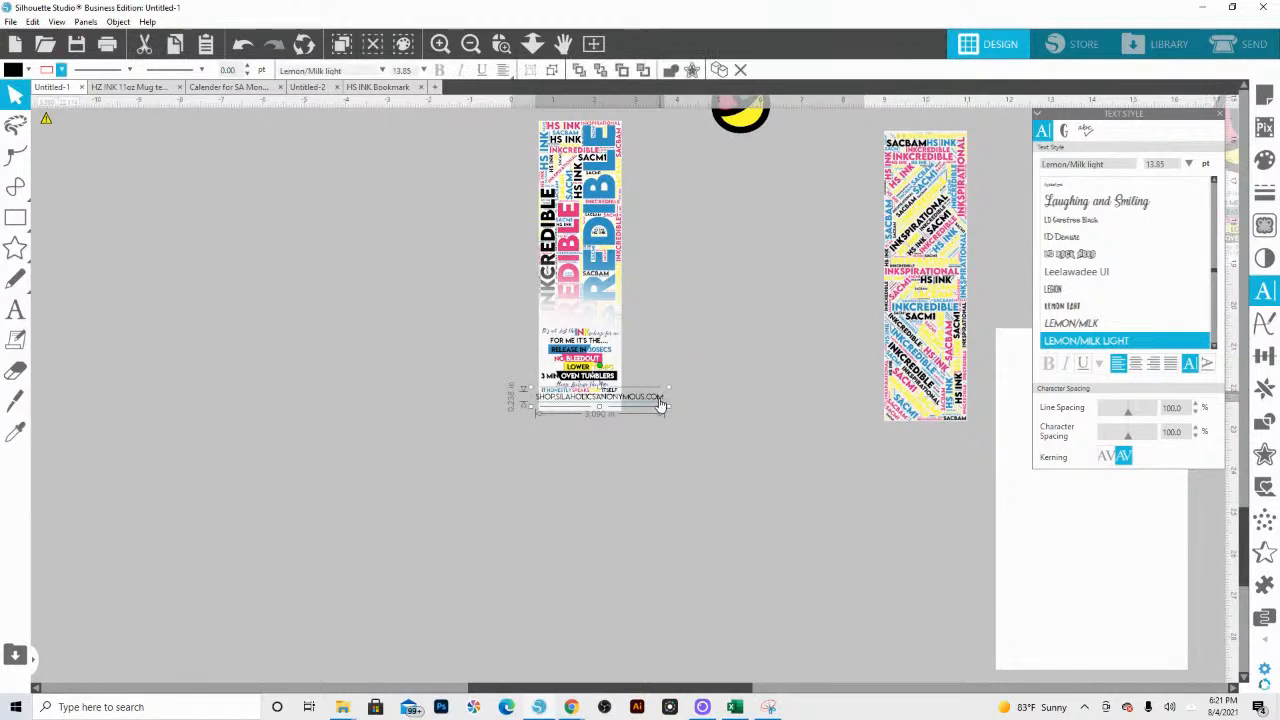
{"action": "scroll", "coordinate": [1100, 290], "scroll_direction": "down", "scroll_amount": 1}
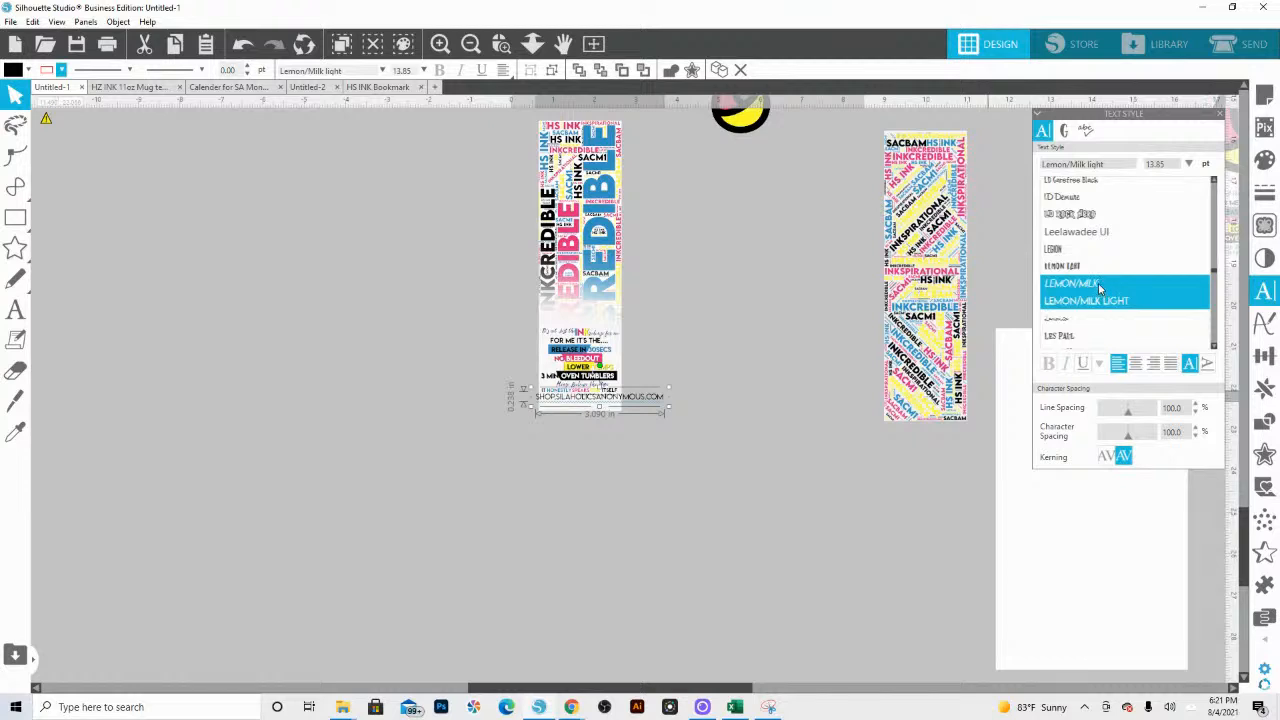
{"action": "left_click", "coordinate": [1098, 283]}
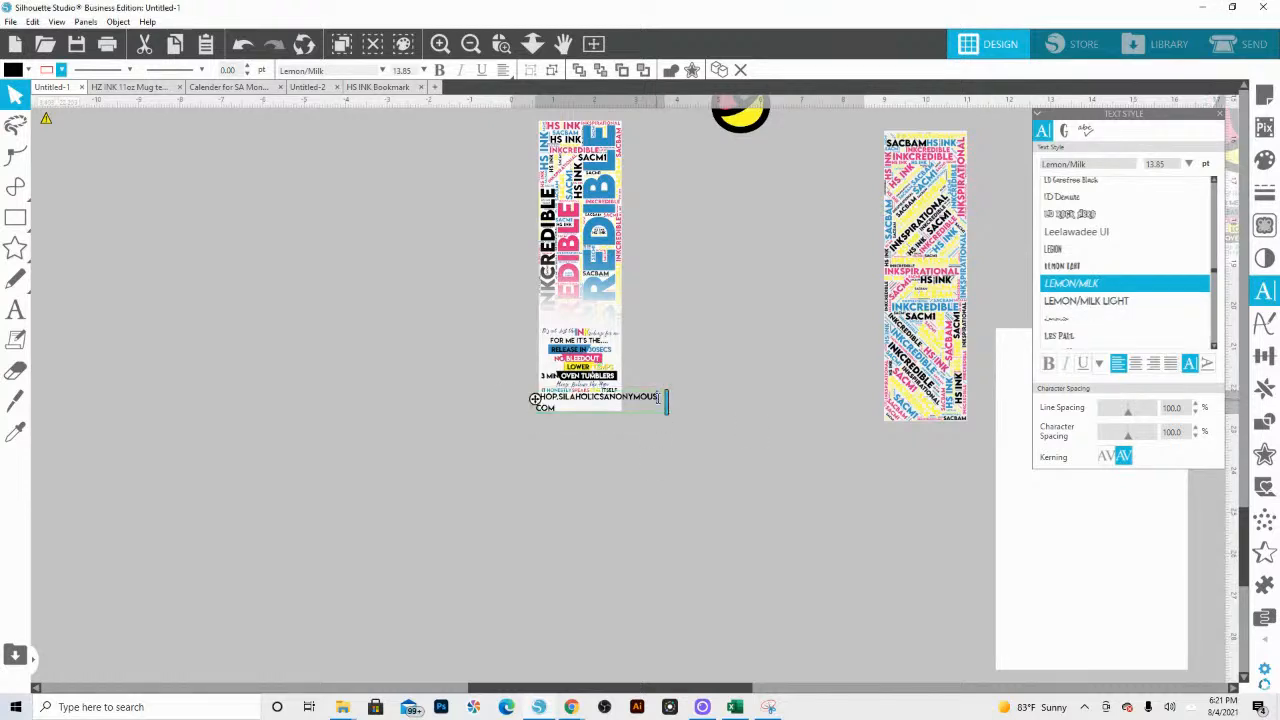
Step: Shrink the web address to about 7.72 pt so it fits within the bookmark's width near its lower edge
{"action": "left_click_drag", "start_coordinate": [668, 405], "coordinate": [617, 406]}
{"action": "left_click", "coordinate": [698, 427]}
{"action": "left_click", "coordinate": [673, 400]}
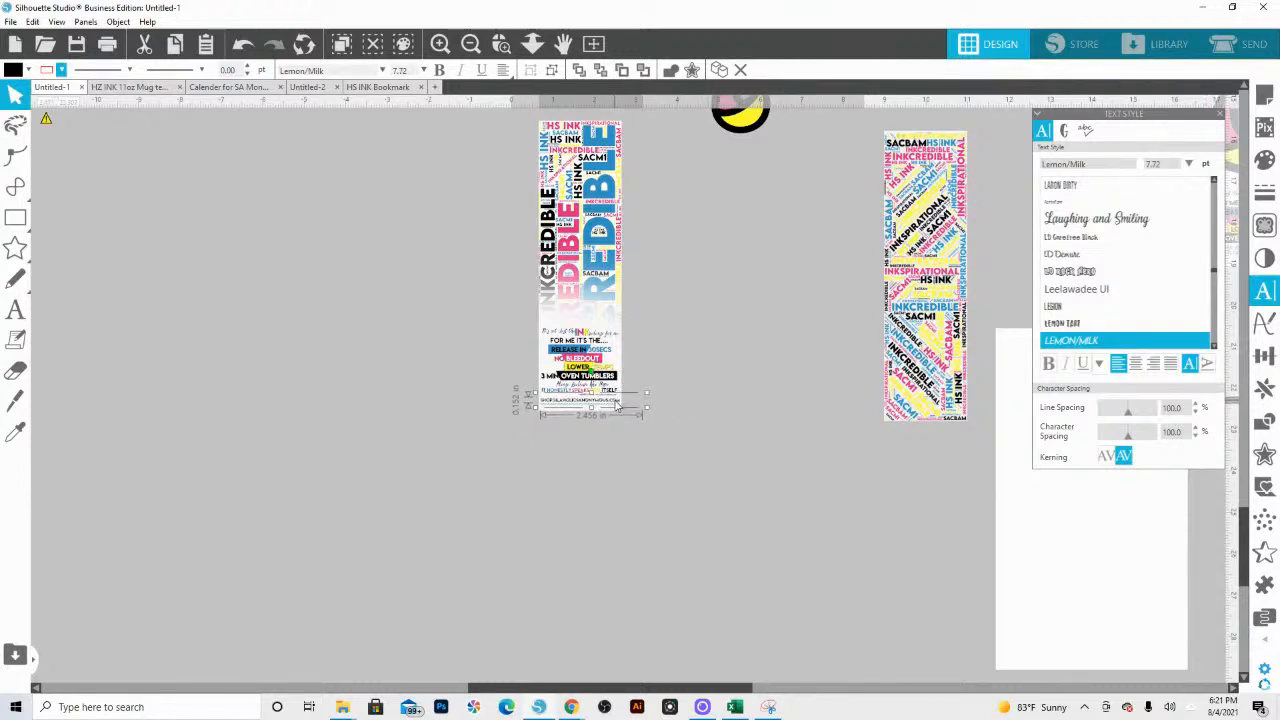
{"action": "left_click", "coordinate": [674, 440]}
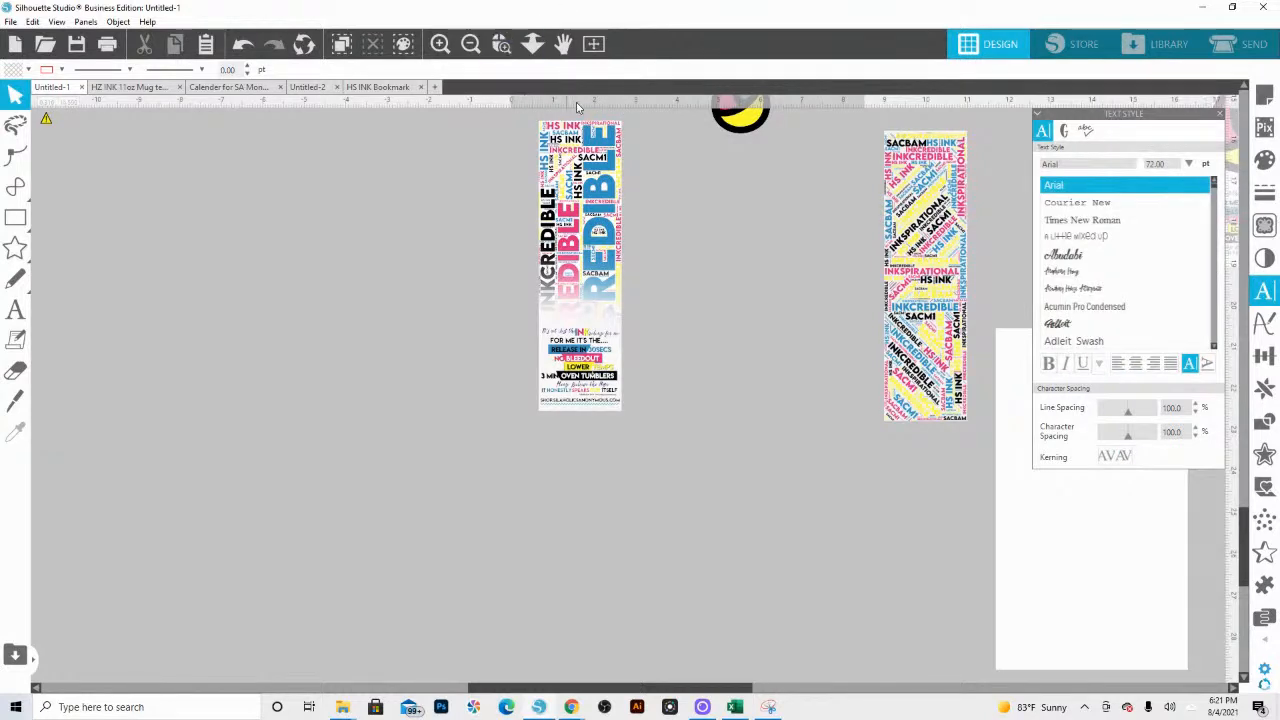
Step: Group all elements of the finished word-art bookmark into a single object
{"action": "left_click", "coordinate": [532, 45]}
{"action": "left_click_drag", "start_coordinate": [598, 270], "coordinate": [623, 423]}
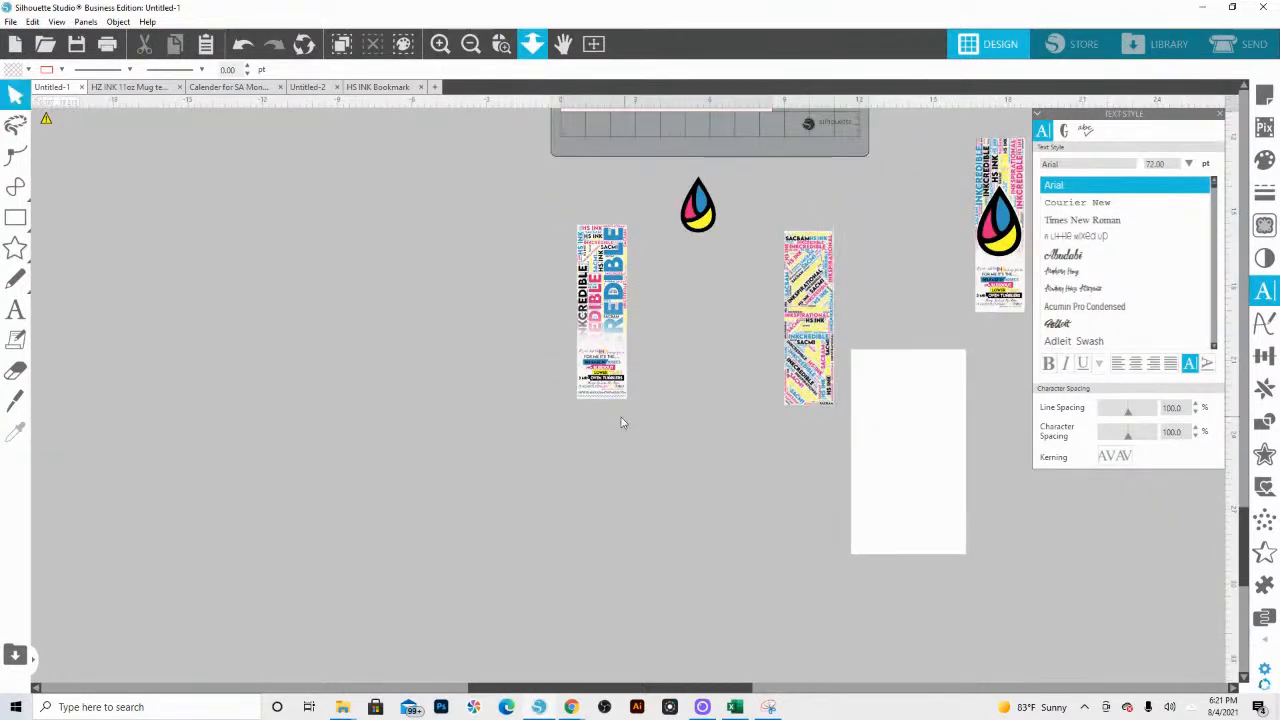
{"action": "left_click", "coordinate": [616, 357]}
{"action": "right_click", "coordinate": [624, 227]}
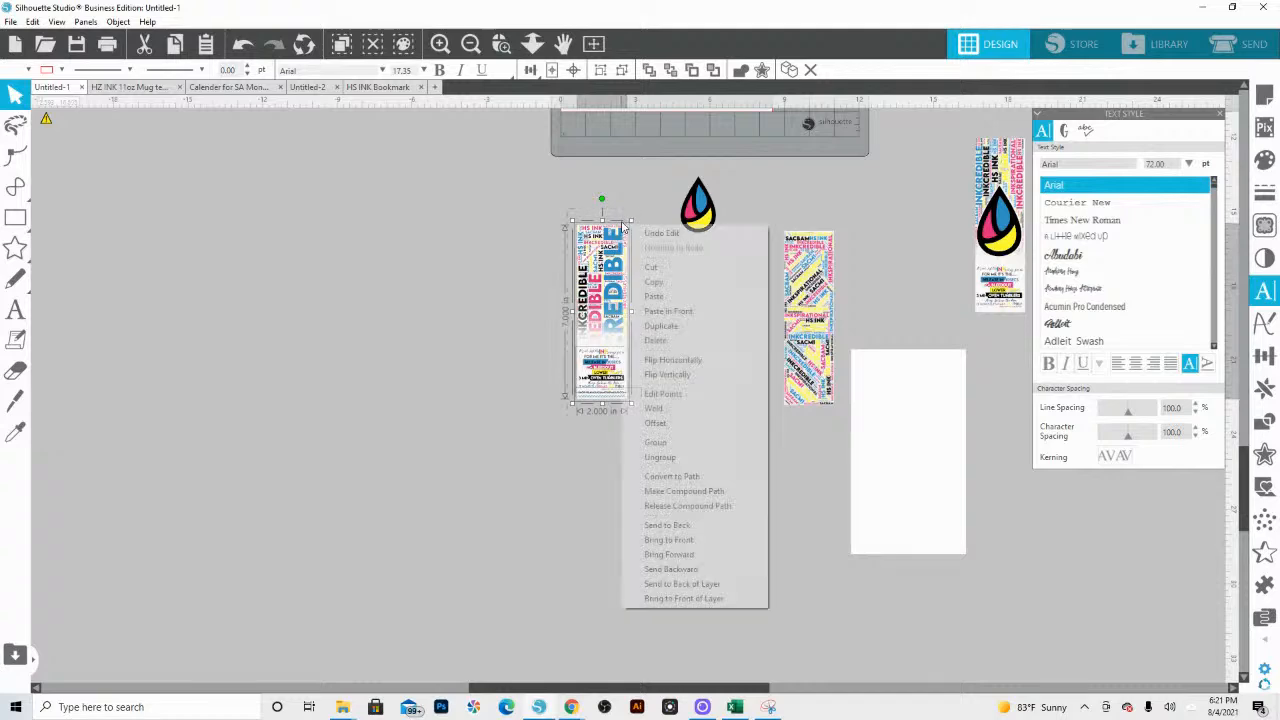
{"action": "left_click", "coordinate": [656, 443]}
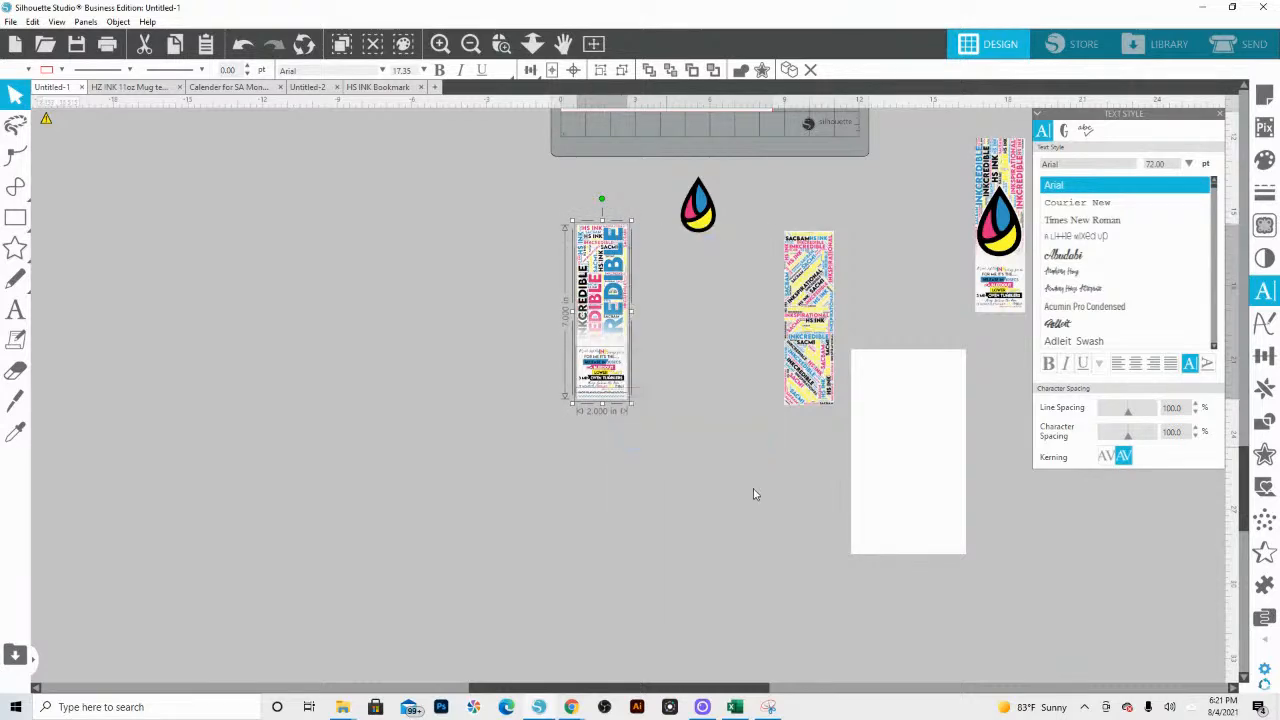
Step: Spread the two woman figures and the HS INK logo apart to clear space around the white-suit figure
{"action": "left_click_drag", "start_coordinate": [957, 331], "coordinate": [564, 366]}
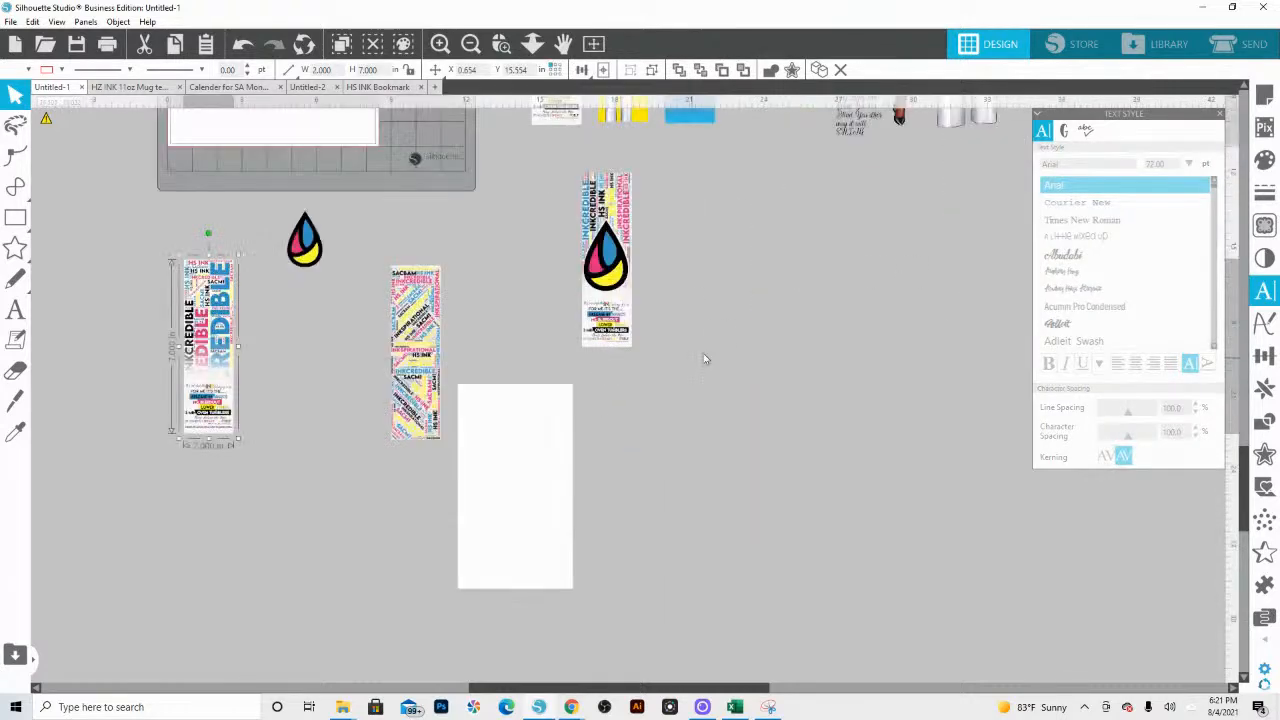
{"action": "left_click_drag", "start_coordinate": [751, 382], "coordinate": [670, 653]}
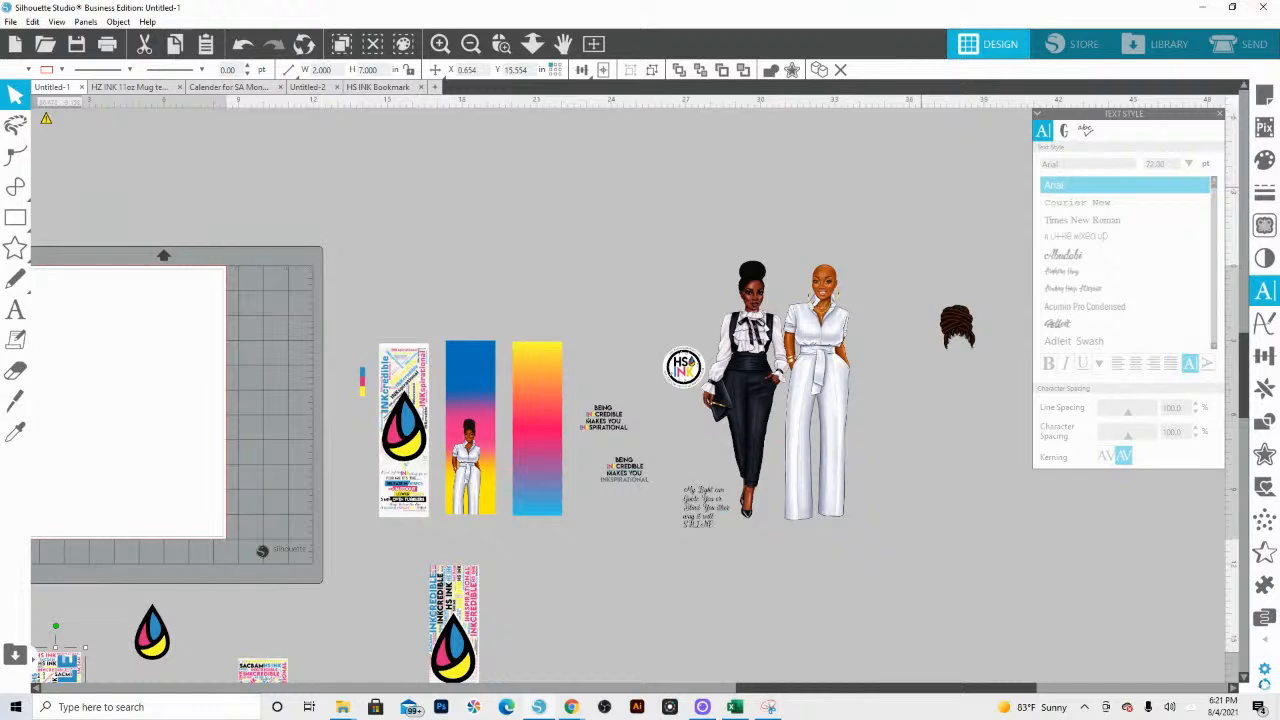
{"action": "left_click", "coordinate": [58, 429]}
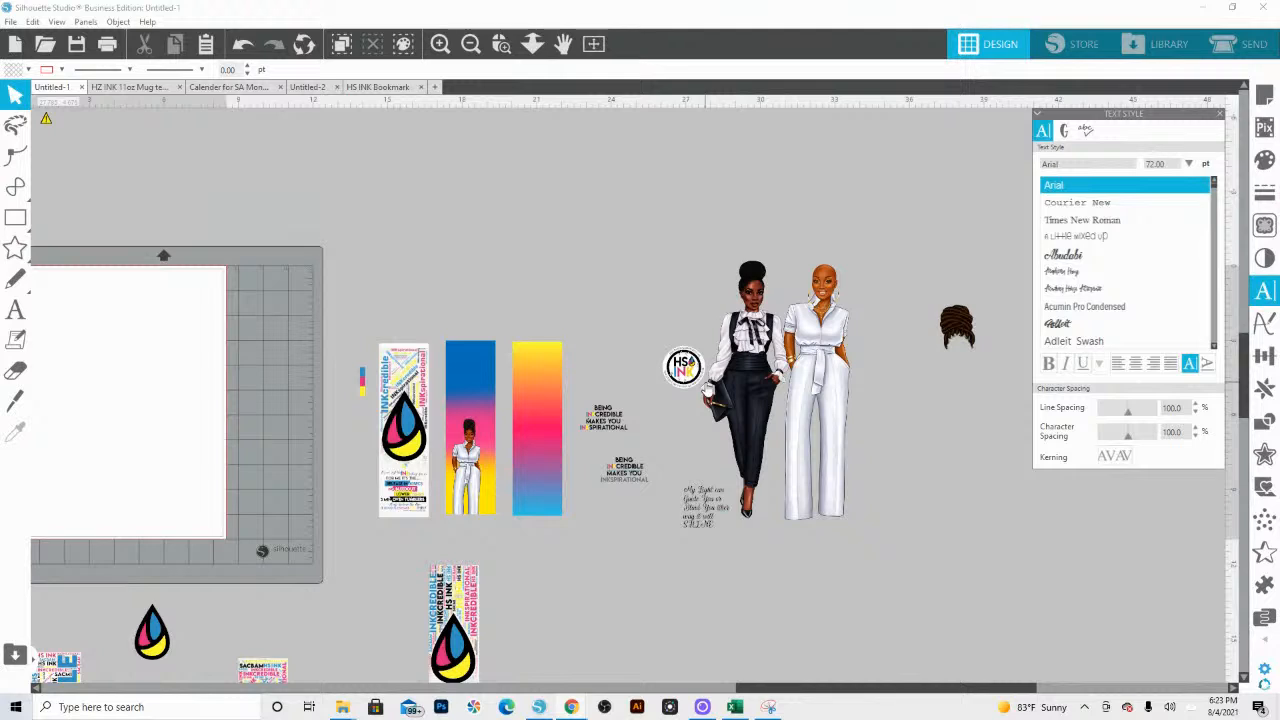
{"action": "left_click_drag", "start_coordinate": [832, 378], "coordinate": [909, 382]}
{"action": "left_click", "coordinate": [814, 251]}
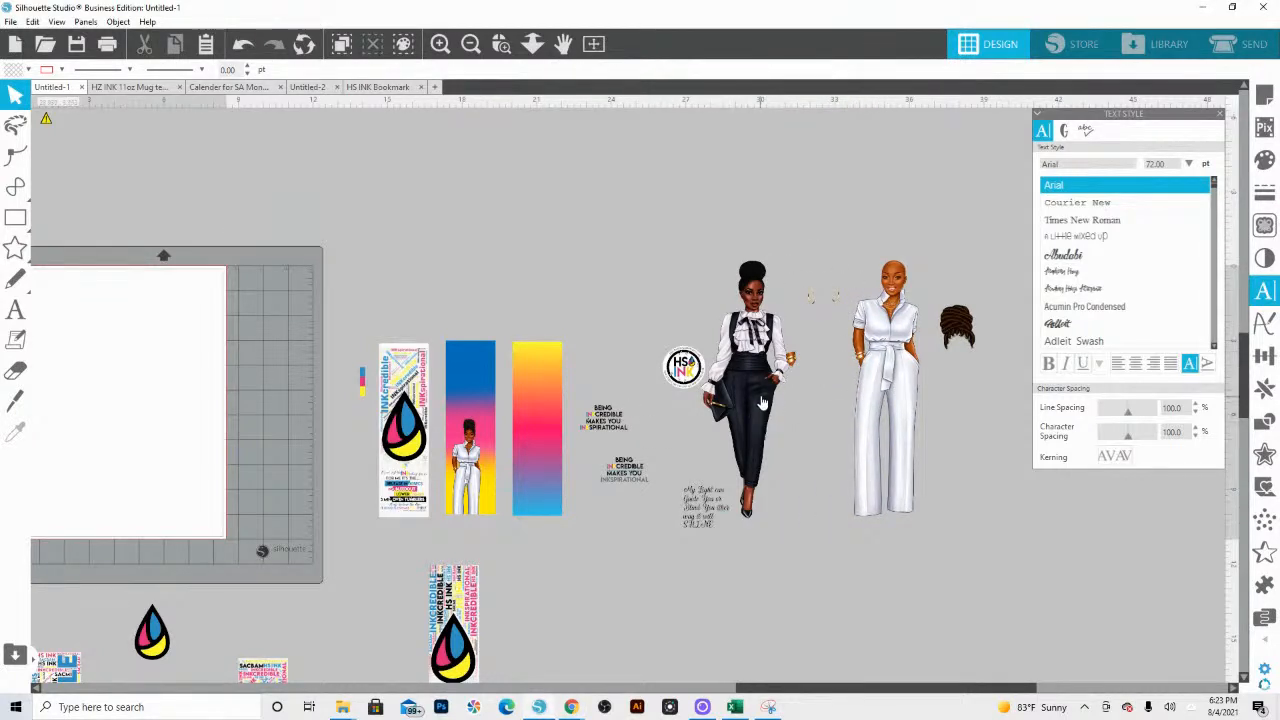
{"action": "left_click_drag", "start_coordinate": [762, 402], "coordinate": [597, 192]}
{"action": "left_click_drag", "start_coordinate": [695, 369], "coordinate": [437, 218]}
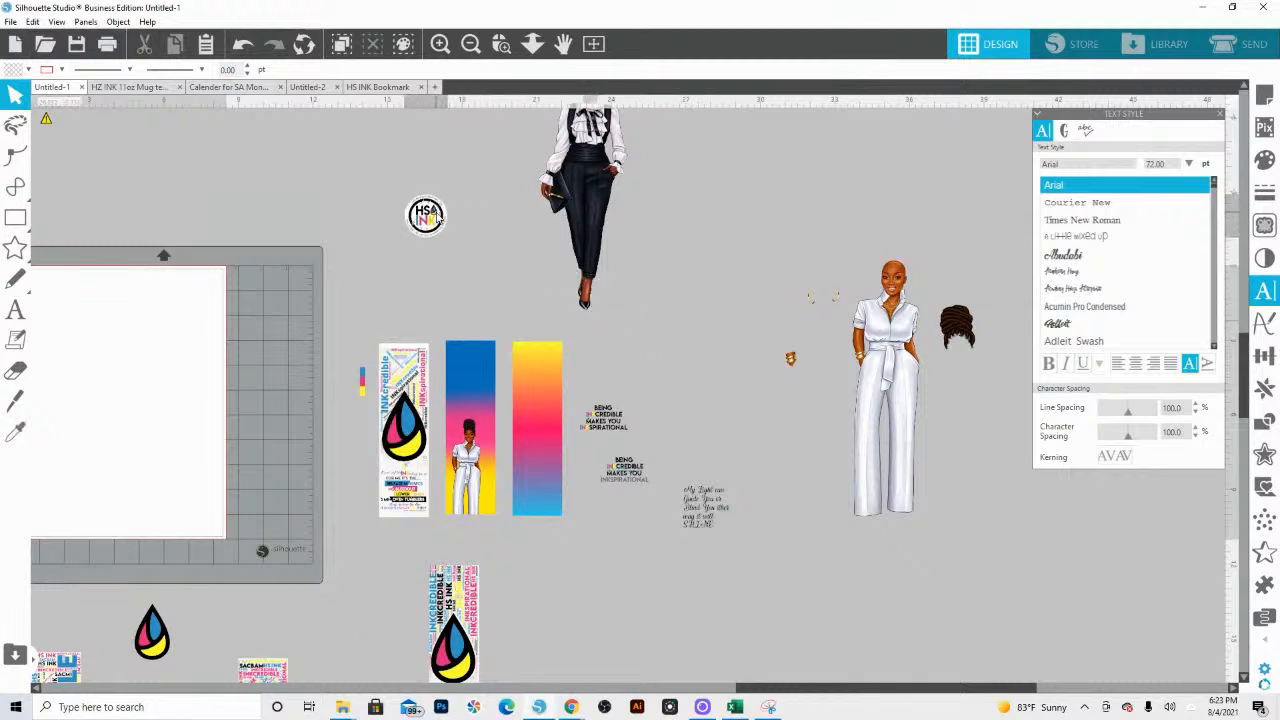
{"action": "left_click", "coordinate": [771, 282]}
{"action": "left_click_drag", "start_coordinate": [866, 518], "coordinate": [658, 692]}
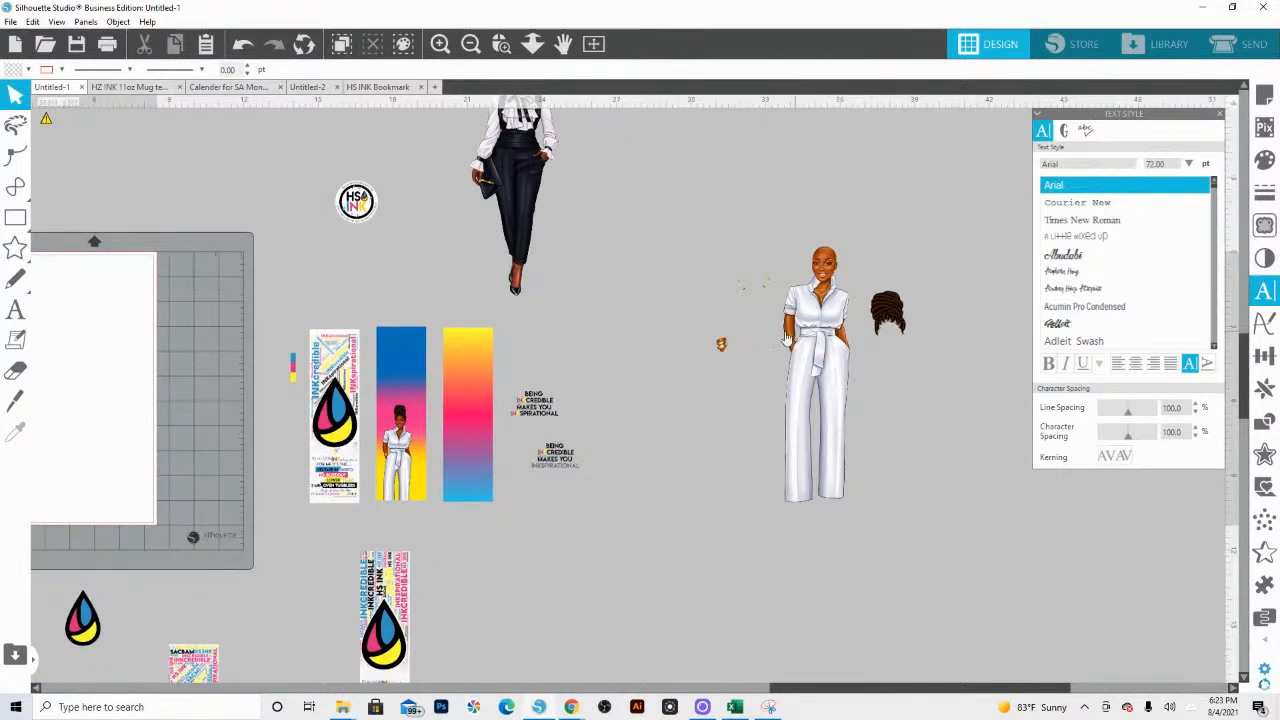
Step: Remove the loose bracelet piece beside the white-suit figure and move the earrings and hairpiece away from her
{"action": "left_click", "coordinate": [722, 347]}
{"action": "key", "text": "Delete"}
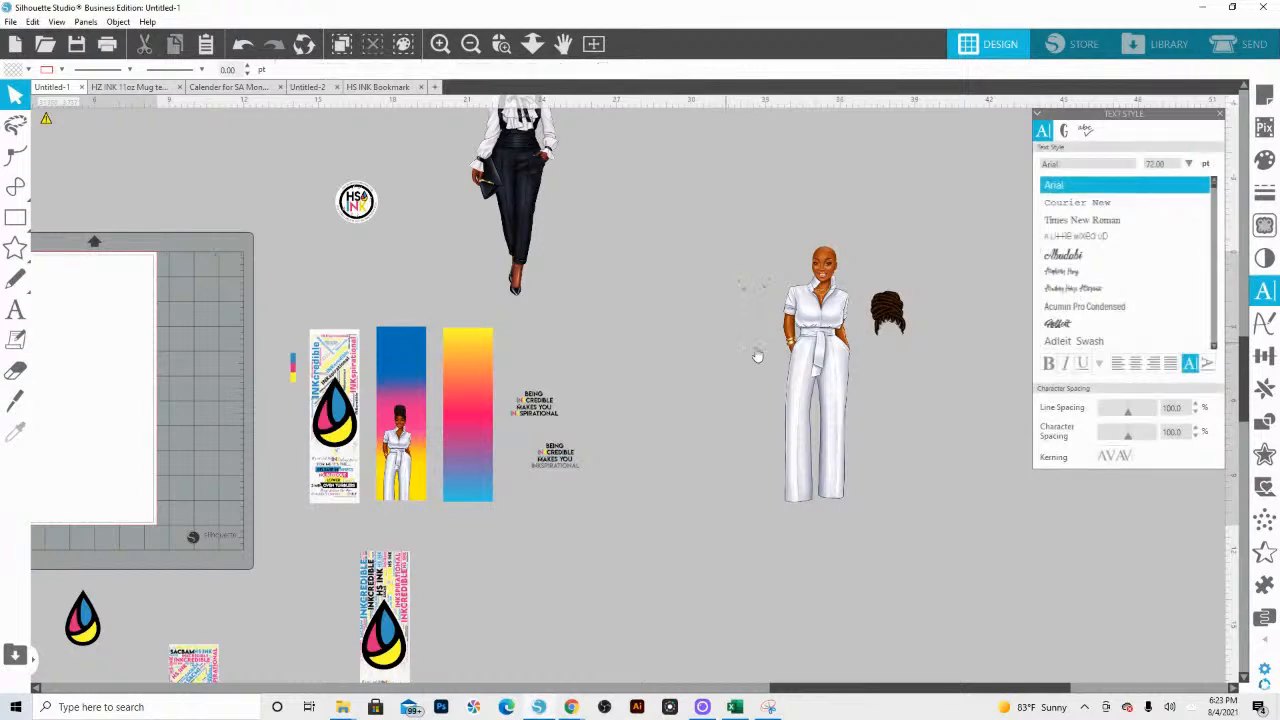
{"action": "double_click", "coordinate": [807, 340]}
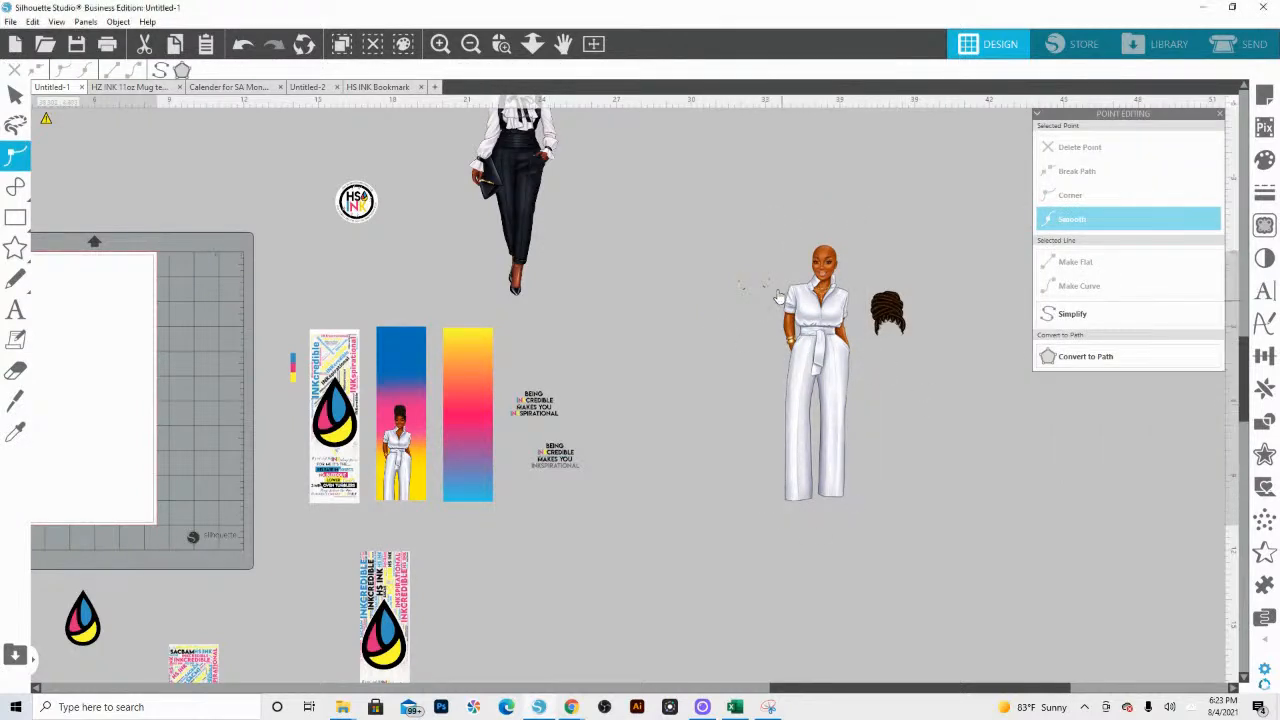
{"action": "left_click", "coordinate": [779, 296]}
{"action": "left_click_drag", "start_coordinate": [767, 287], "coordinate": [689, 289]}
{"action": "left_click", "coordinate": [724, 293]}
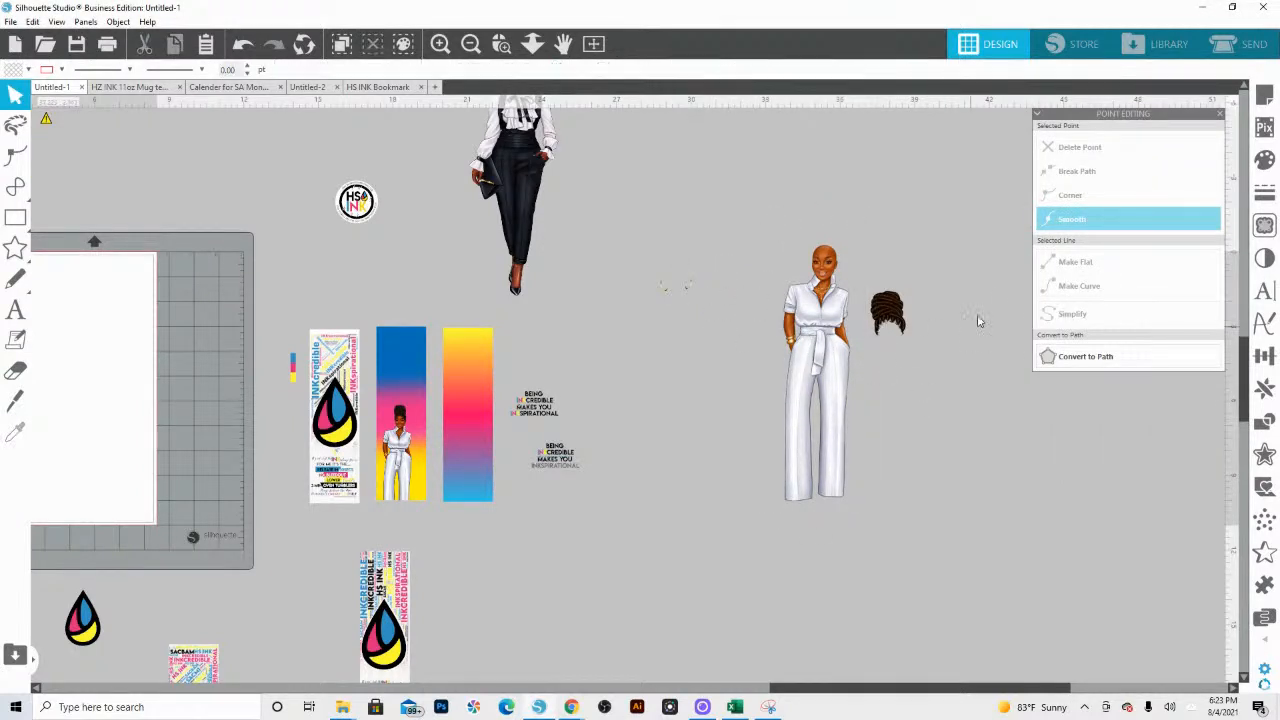
{"action": "left_click_drag", "start_coordinate": [889, 318], "coordinate": [929, 285]}
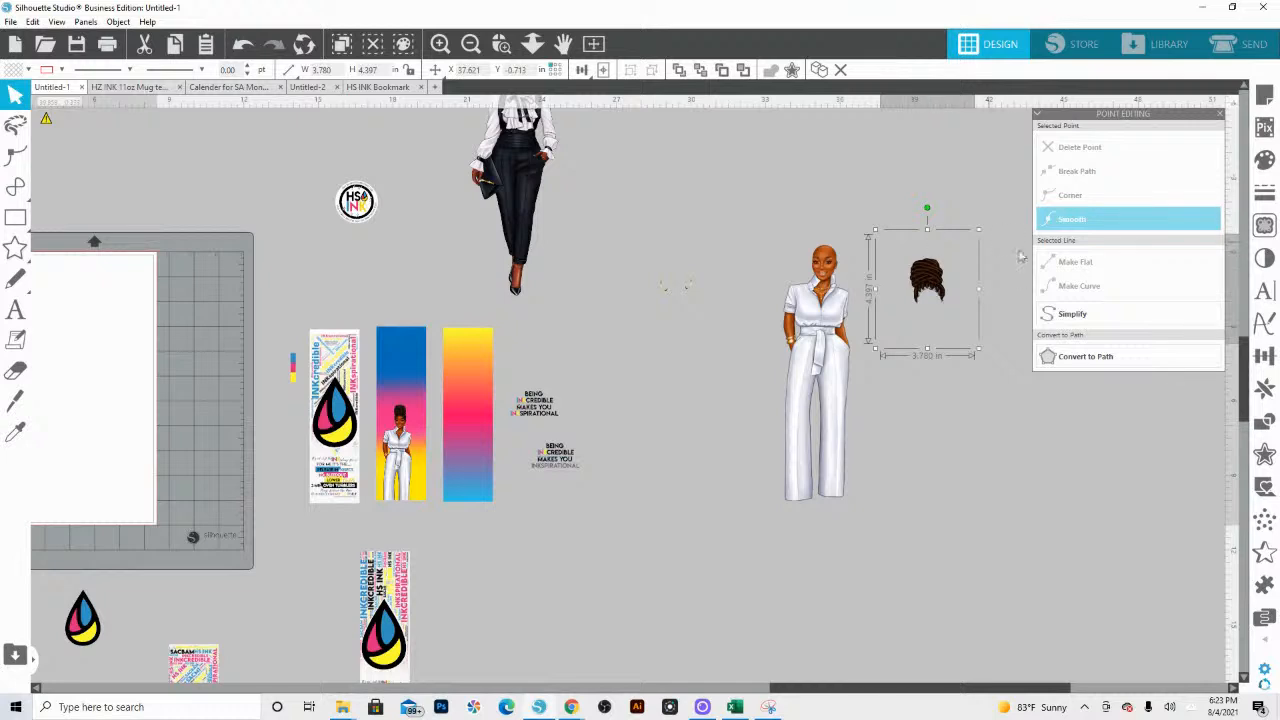
{"action": "left_click", "coordinate": [688, 291]}
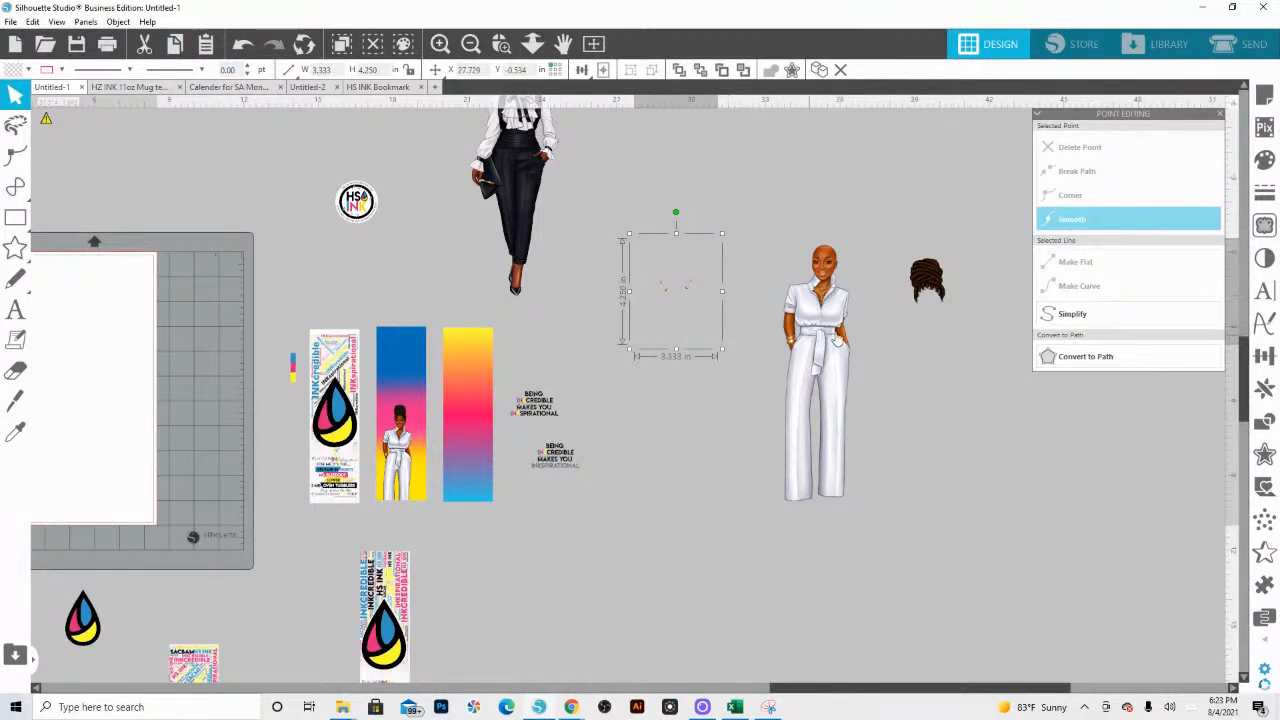
Step: Define a trace area around the white-suit figure and set the trace threshold to 100%
{"action": "left_click", "coordinate": [812, 327]}
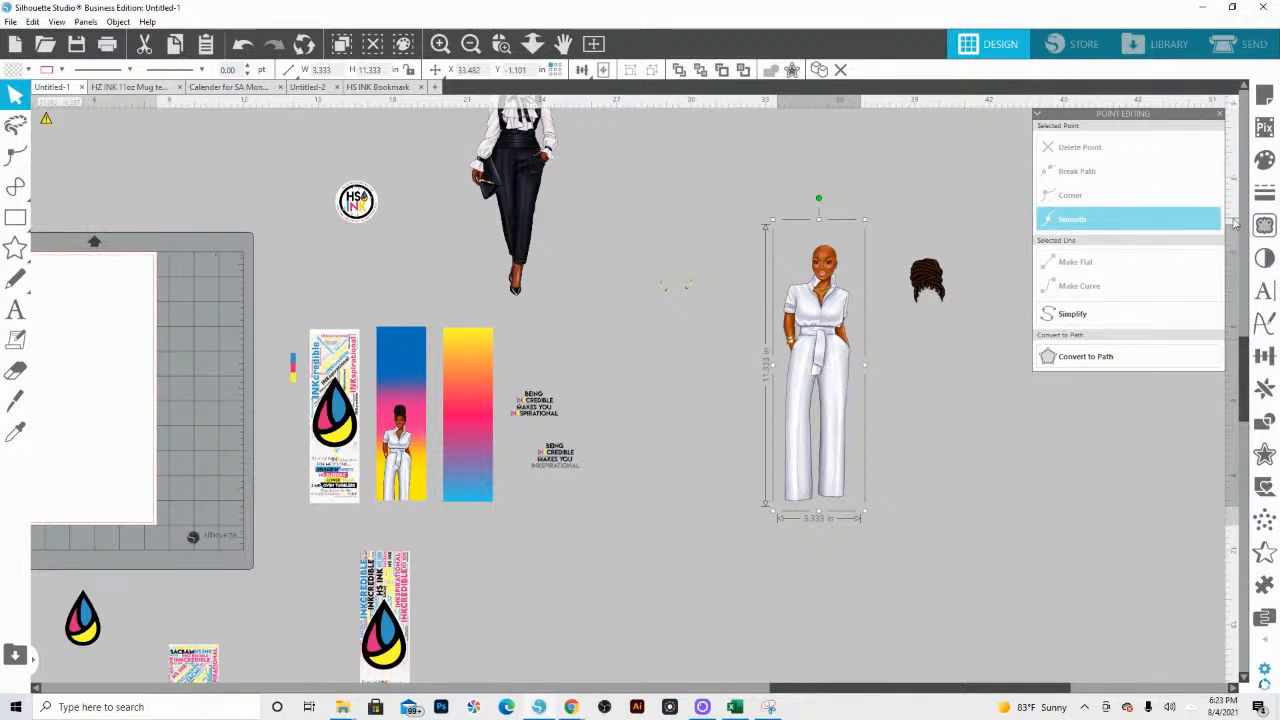
{"action": "left_click", "coordinate": [1264, 226]}
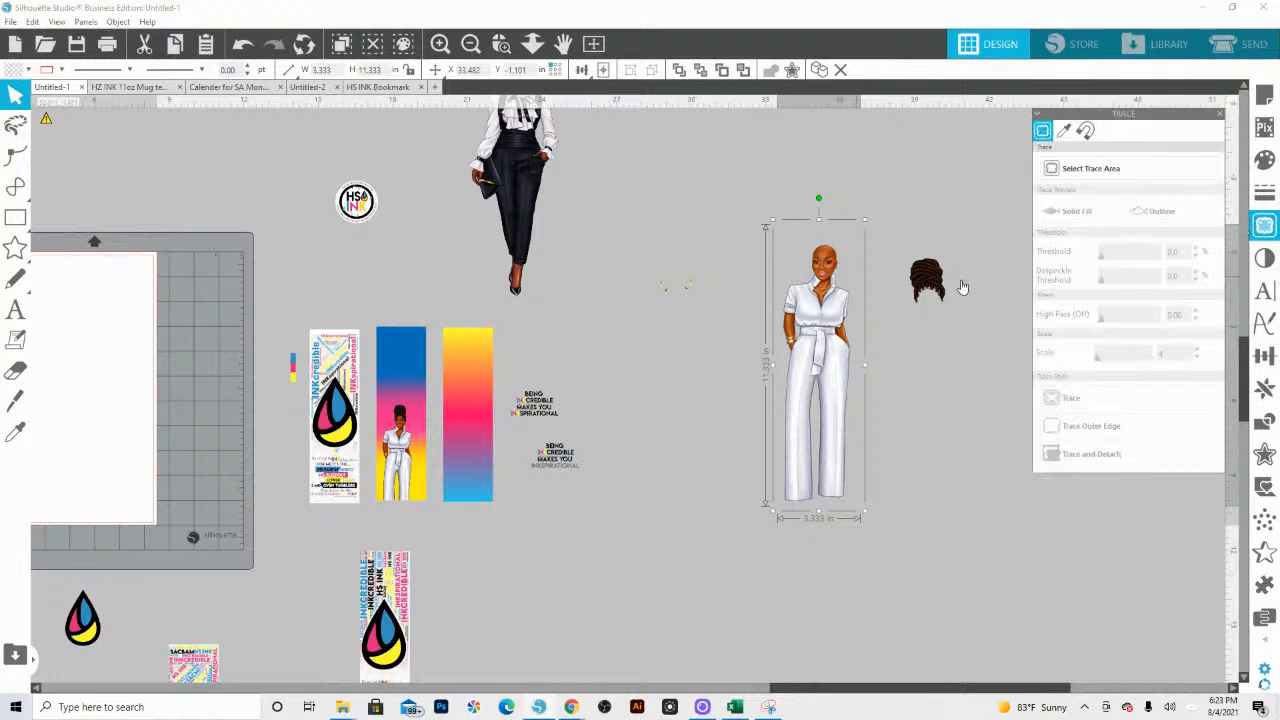
{"action": "left_click", "coordinate": [1050, 175]}
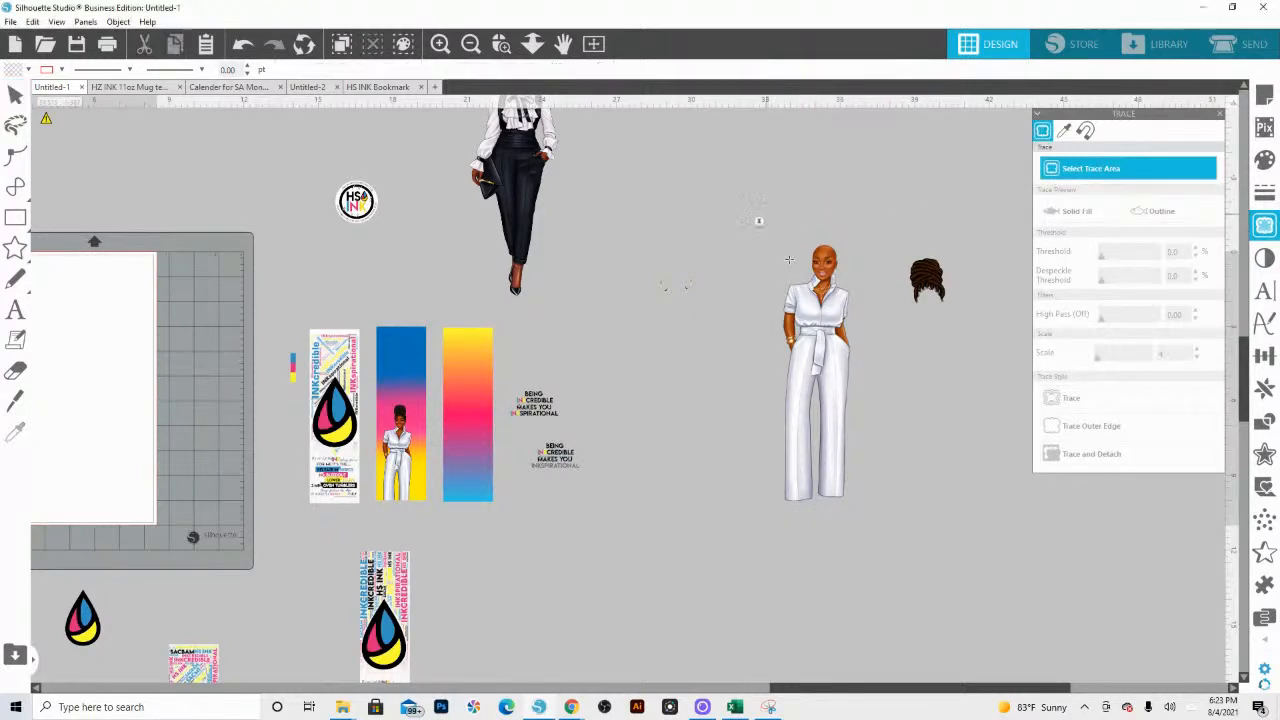
{"action": "mouse_move", "coordinate": [766, 212]}
{"action": "left_mouse_down"}
{"action": "mouse_move", "coordinate": [858, 490]}
{"action": "mouse_move", "coordinate": [886, 522]}
{"action": "left_mouse_up"}
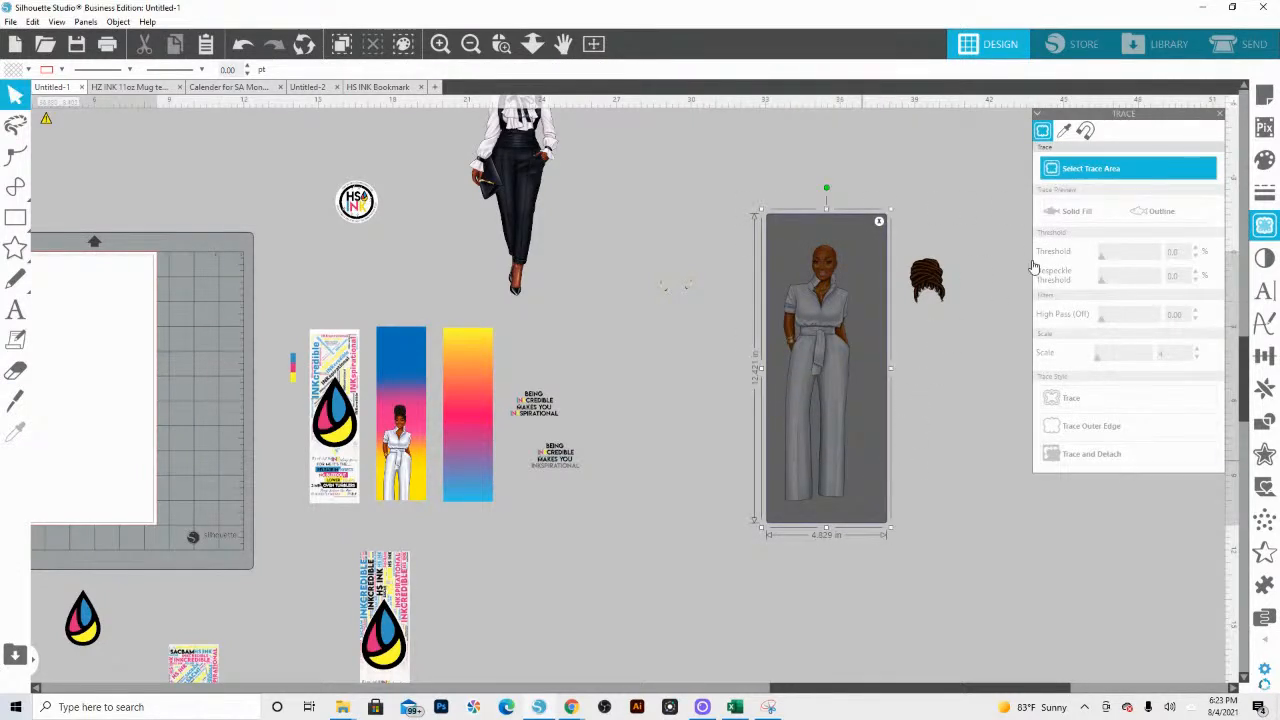
{"action": "left_click", "coordinate": [1101, 262]}
{"action": "left_click_drag", "start_coordinate": [1117, 260], "coordinate": [1163, 270]}
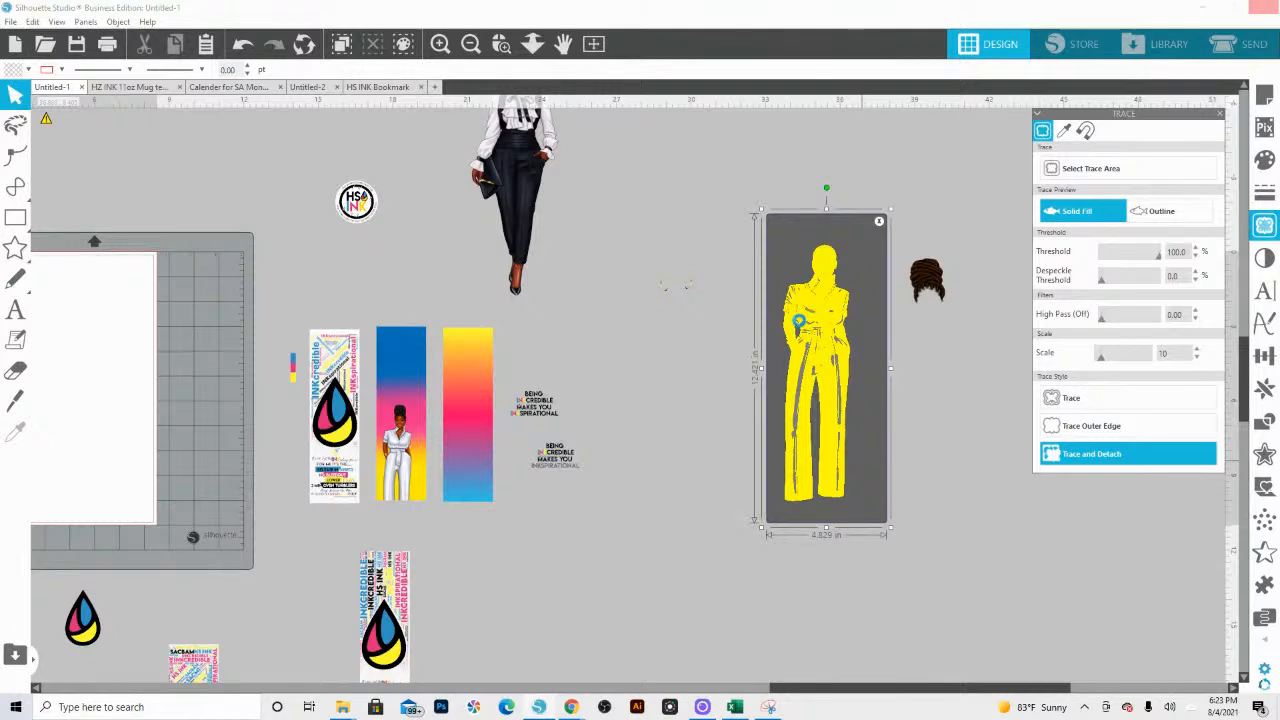
Step: Trace and detach the white-suit figure, move the cut-out clear of the original and delete the leftover image
{"action": "mouse_move", "coordinate": [806, 361]}
{"action": "left_mouse_down"}
{"action": "mouse_move", "coordinate": [771, 386]}
{"action": "mouse_move", "coordinate": [694, 508]}
{"action": "left_mouse_up"}
{"action": "left_click_drag", "start_coordinate": [853, 548], "coordinate": [781, 193]}
{"action": "key", "text": "Delete"}
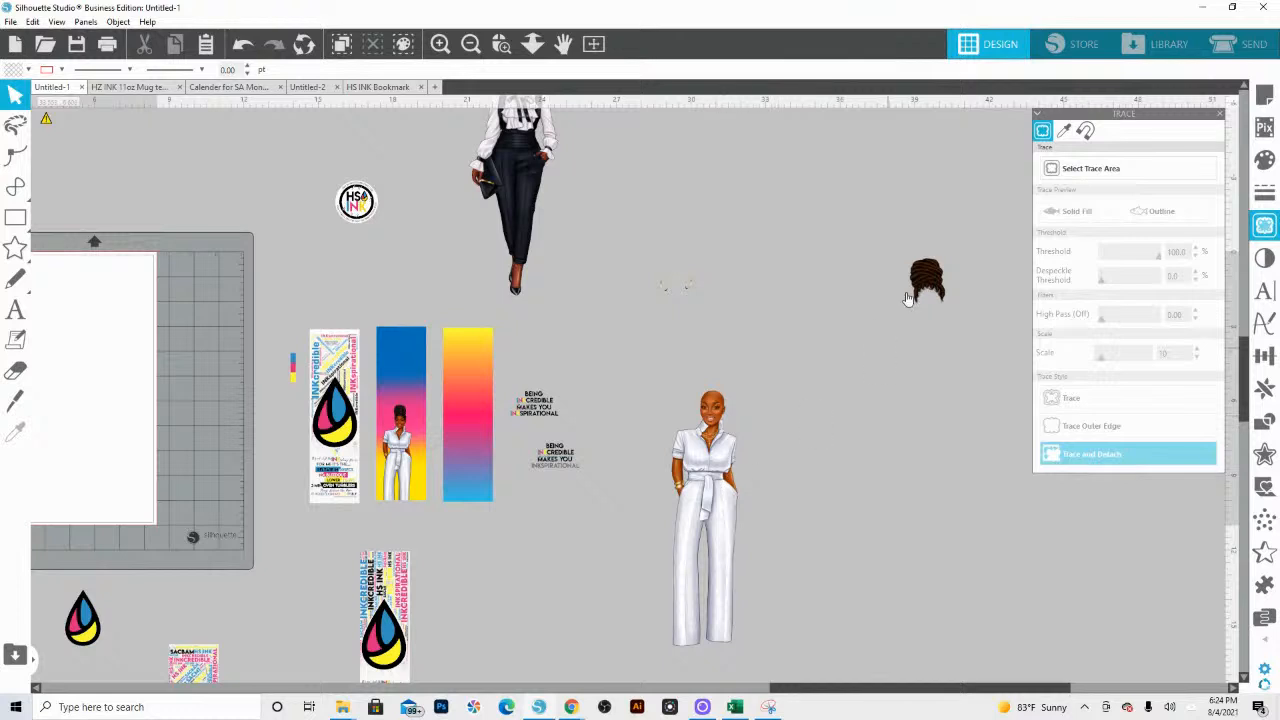
Step: Trace the brown hairpiece with the threshold set to 100%
{"action": "left_click", "coordinate": [501, 43]}
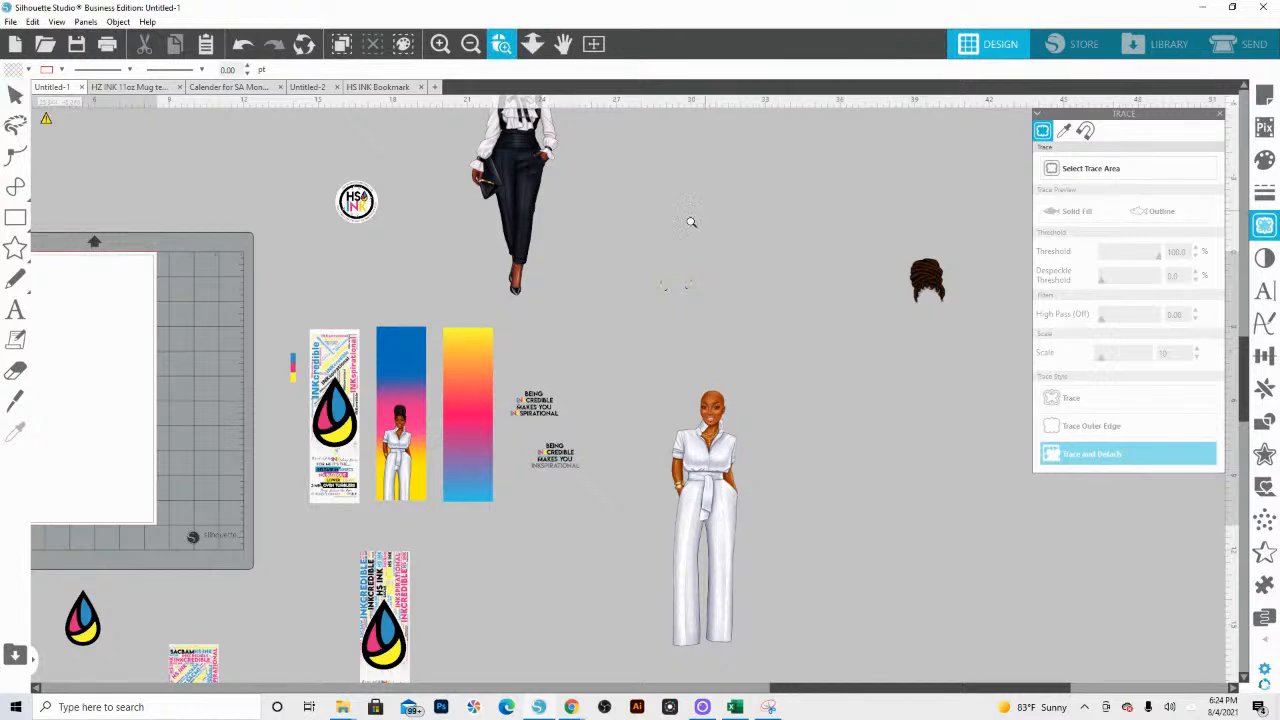
{"action": "left_click", "coordinate": [908, 319]}
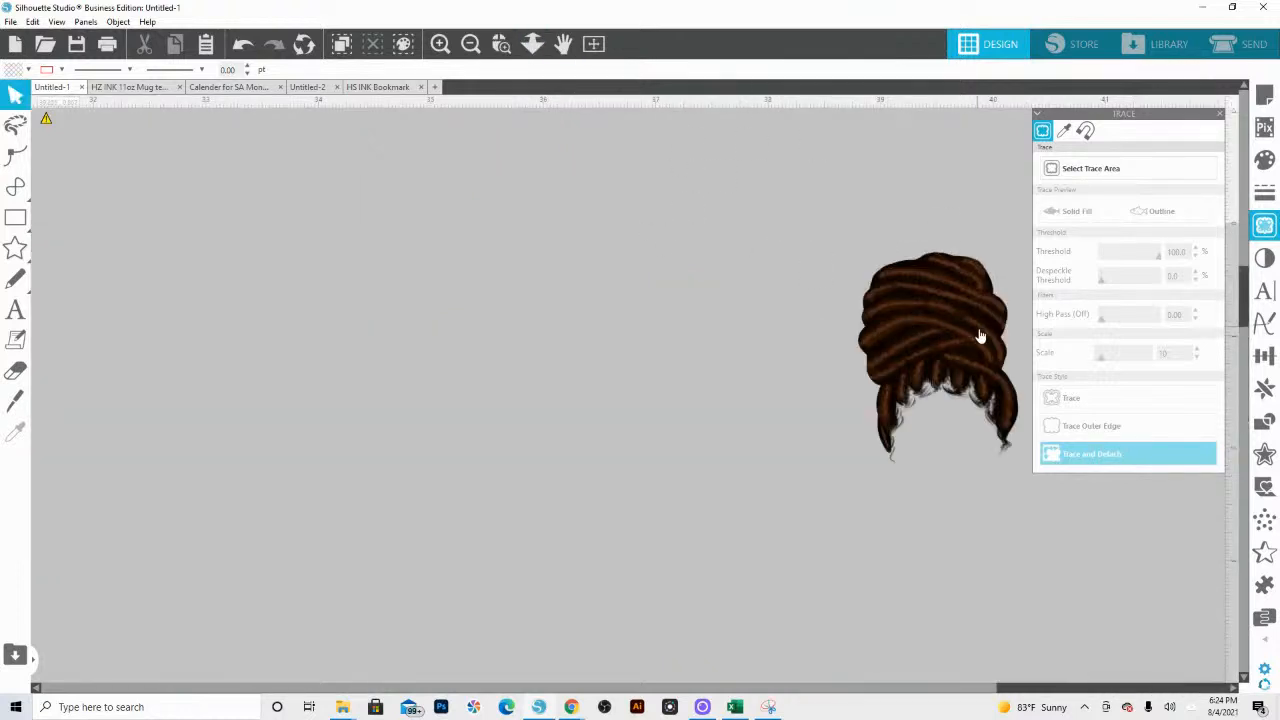
{"action": "left_click_drag", "start_coordinate": [968, 325], "coordinate": [786, 293]}
{"action": "left_click", "coordinate": [1170, 178]}
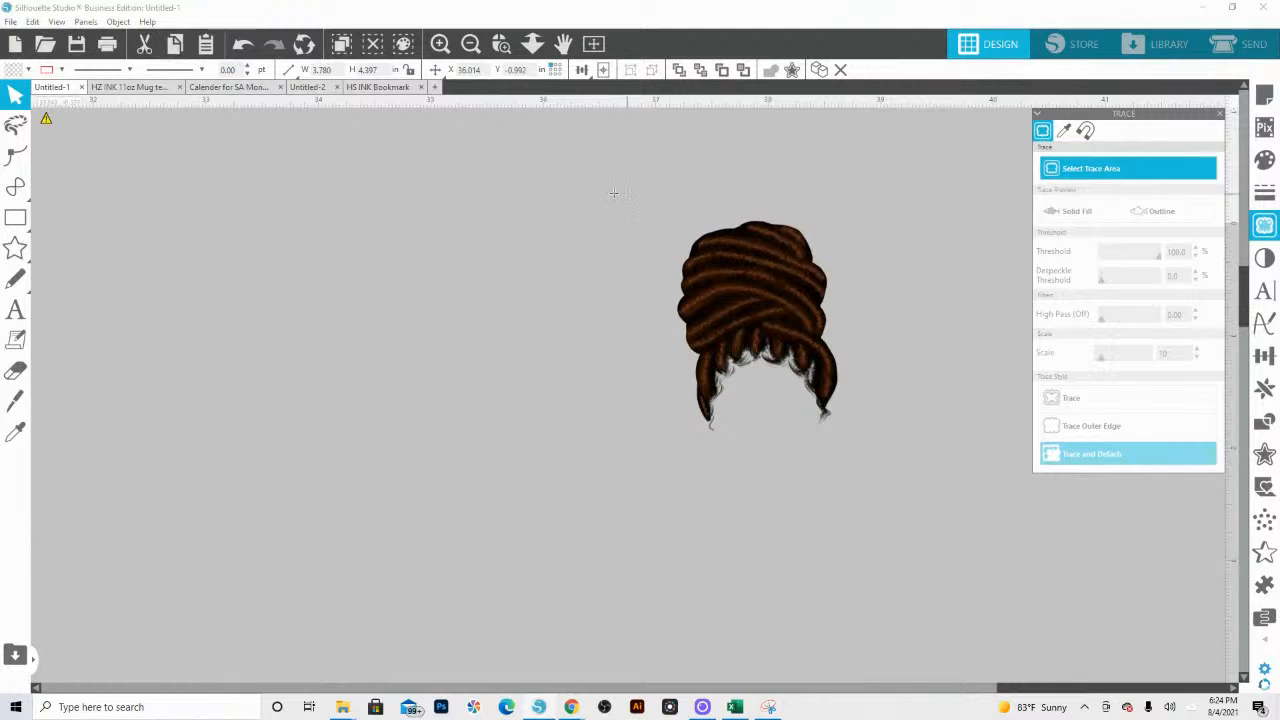
{"action": "mouse_move", "coordinate": [606, 190]}
{"action": "left_mouse_down"}
{"action": "mouse_move", "coordinate": [864, 484]}
{"action": "mouse_move", "coordinate": [906, 508]}
{"action": "left_mouse_up"}
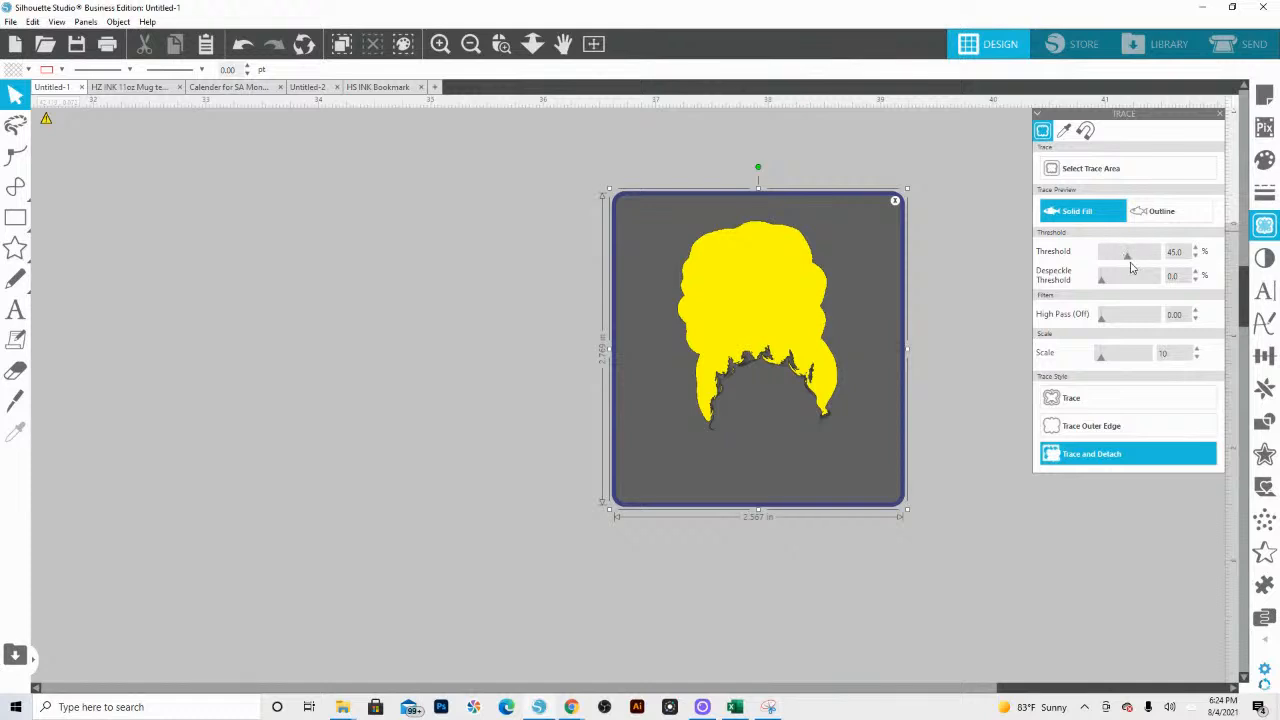
{"action": "left_click_drag", "start_coordinate": [1128, 259], "coordinate": [1176, 258]}
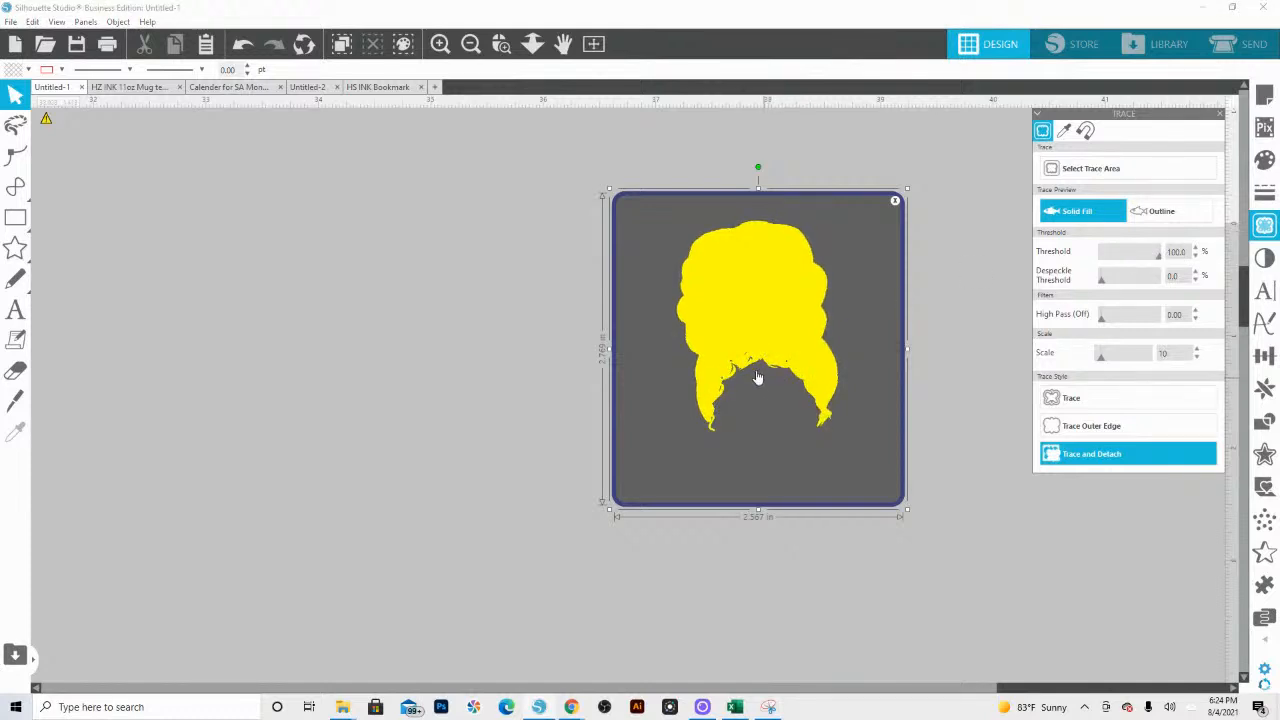
{"action": "left_click", "coordinate": [1063, 399]}
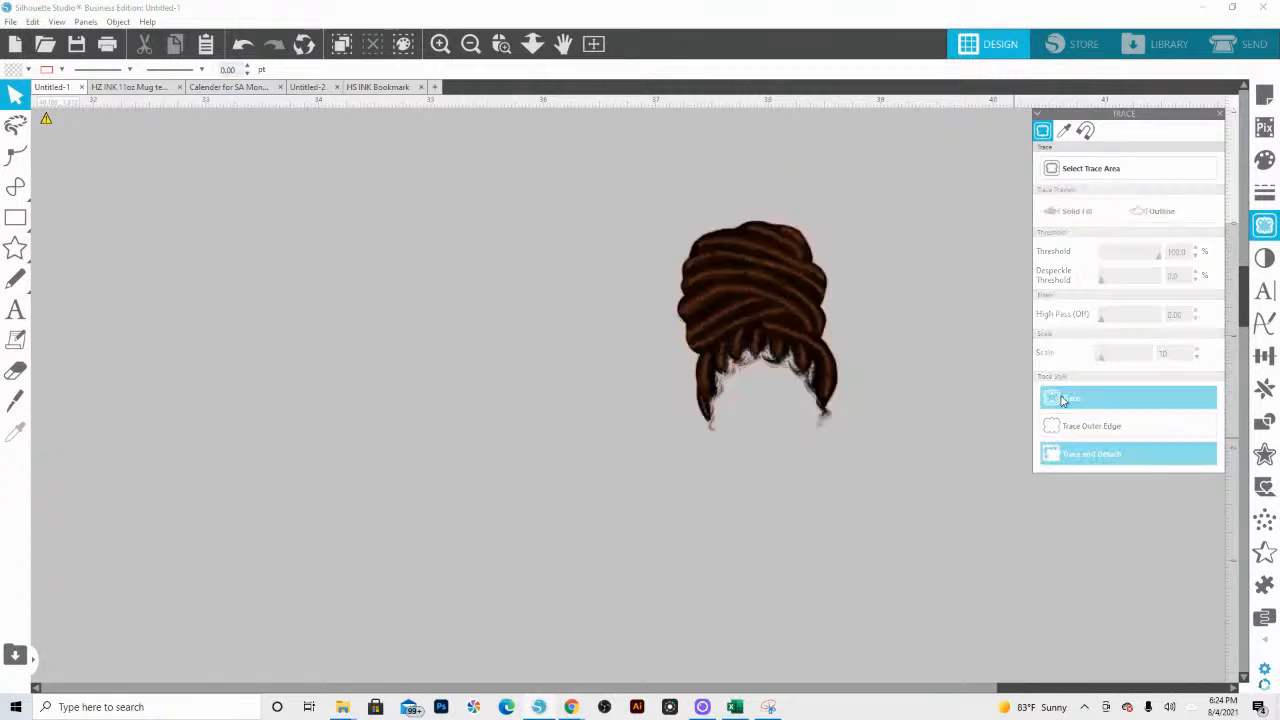
Step: Create an outward offset of the hairpiece's trace outline with the distance set to 0.045 in
{"action": "left_click", "coordinate": [745, 374]}
{"action": "key", "text": "Delete"}
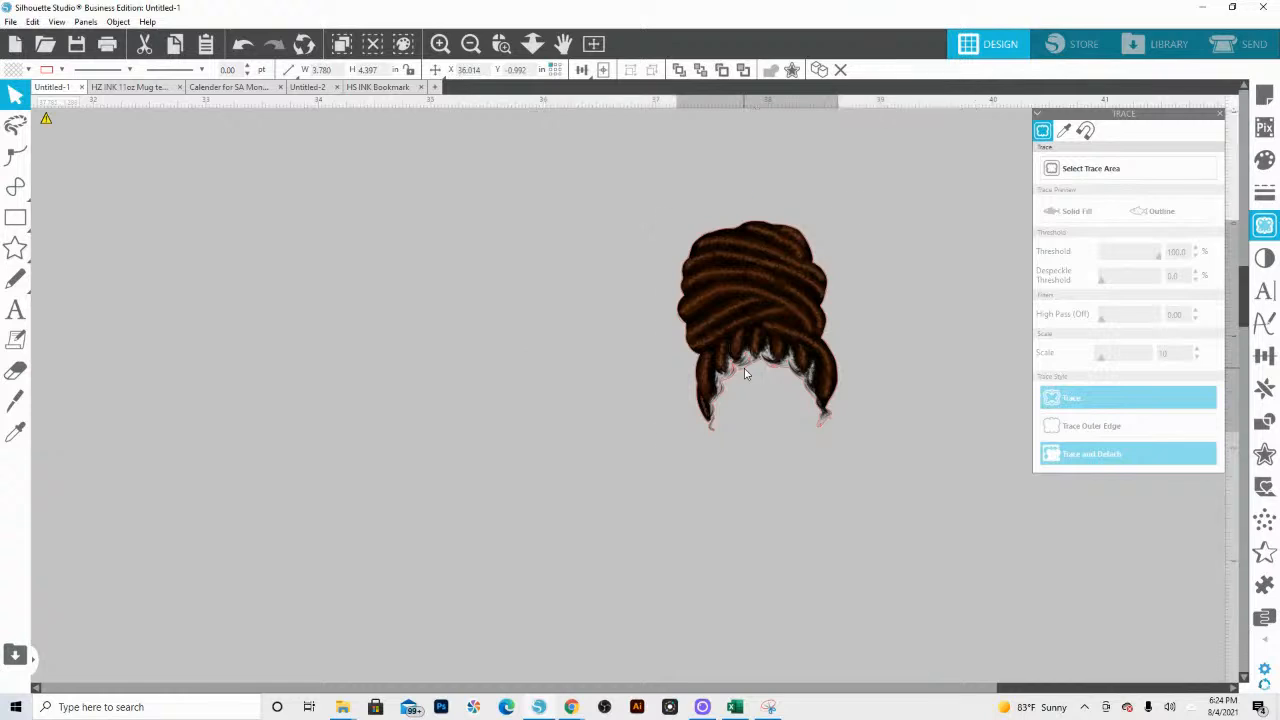
{"action": "left_click", "coordinate": [745, 374]}
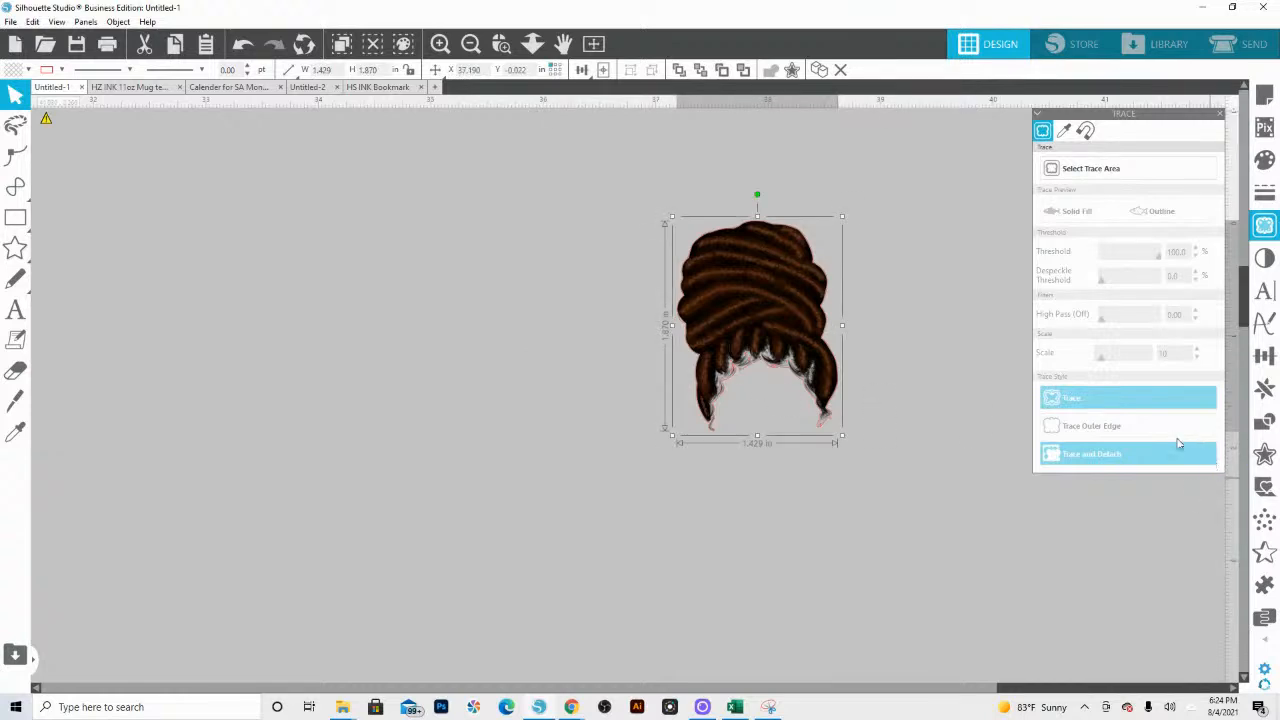
{"action": "left_click", "coordinate": [1264, 453]}
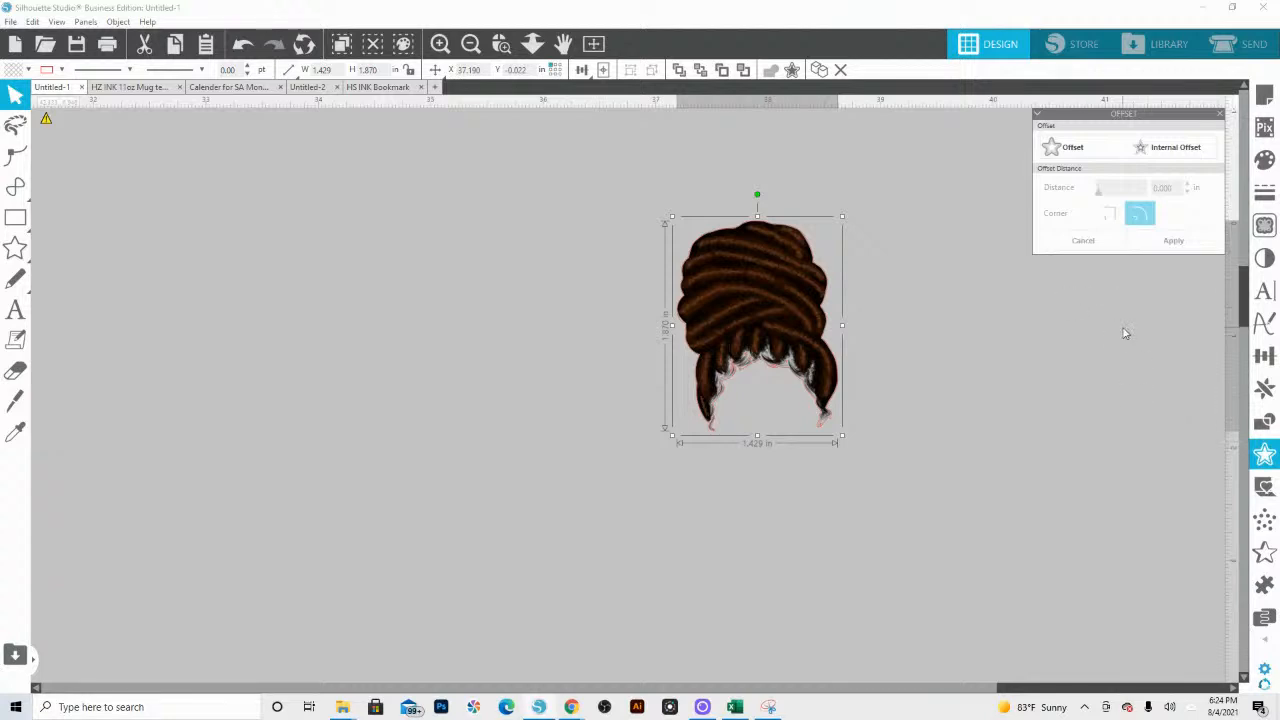
{"action": "left_click", "coordinate": [1073, 150]}
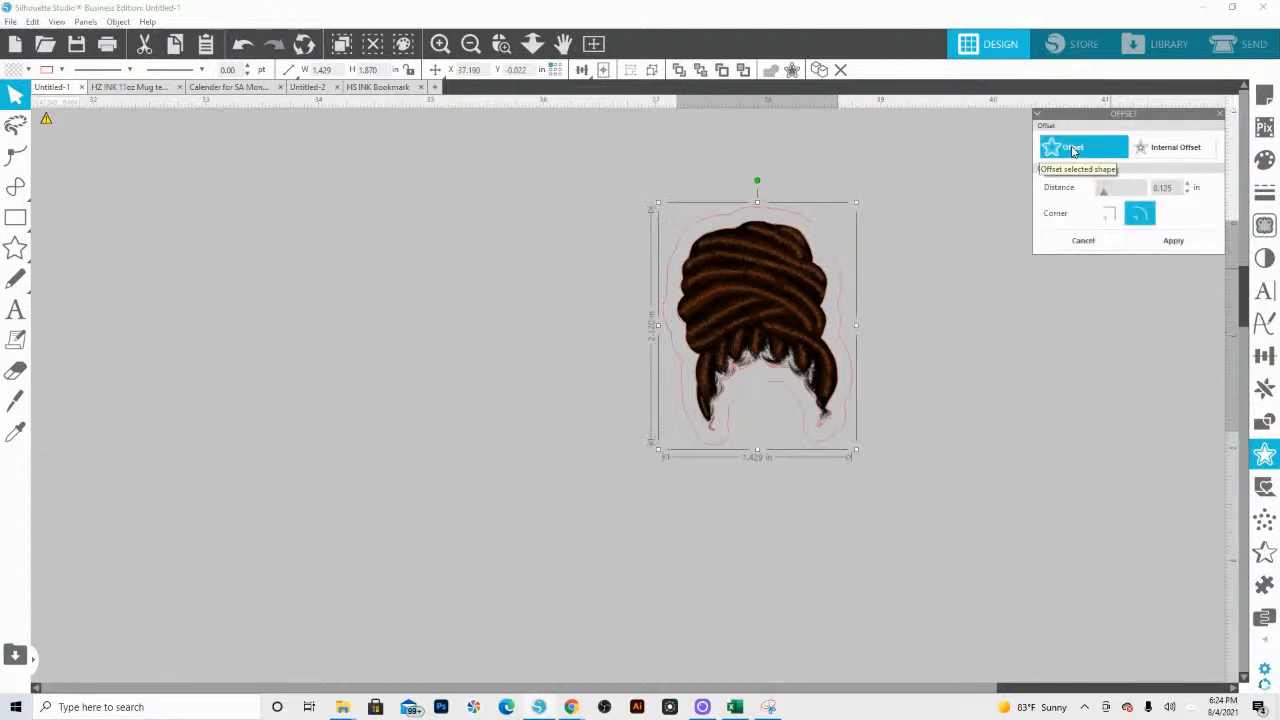
{"action": "left_click_drag", "start_coordinate": [1106, 197], "coordinate": [1101, 197]}
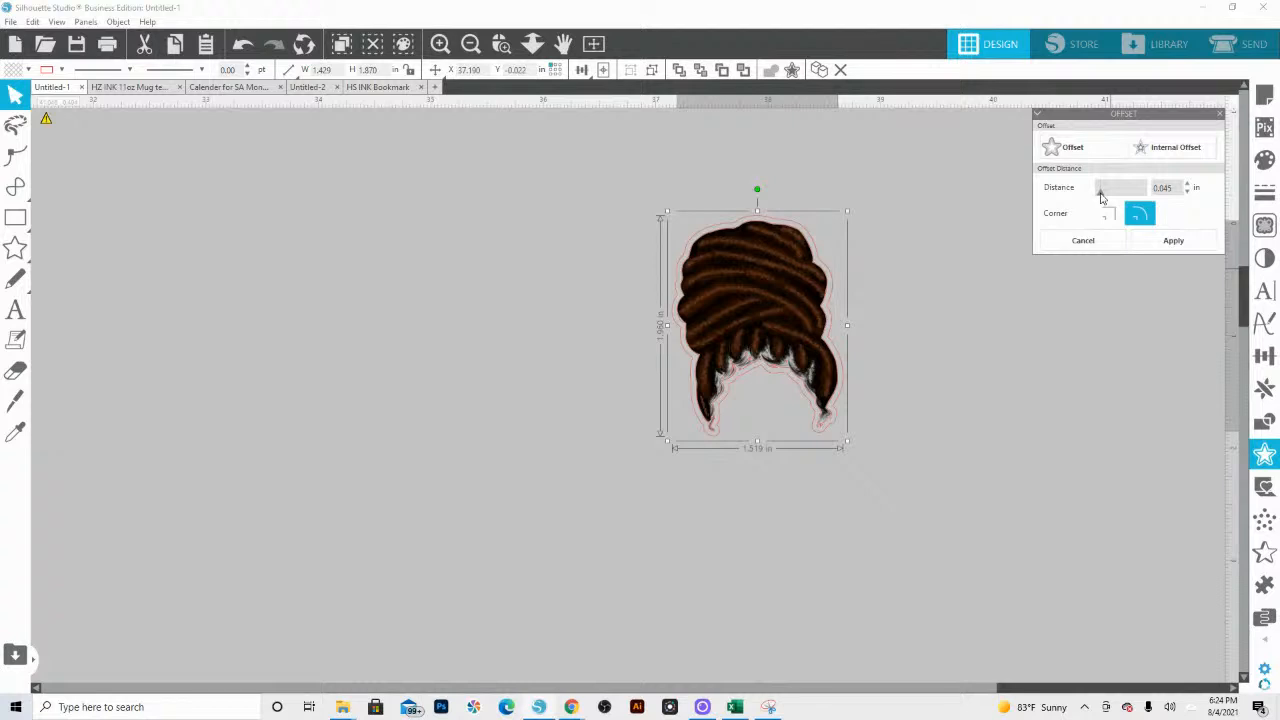
Step: Crop the hairpiece image to its offset outline and move the cropped hairpiece clear of the original trace outline
{"action": "left_click", "coordinate": [786, 314]}
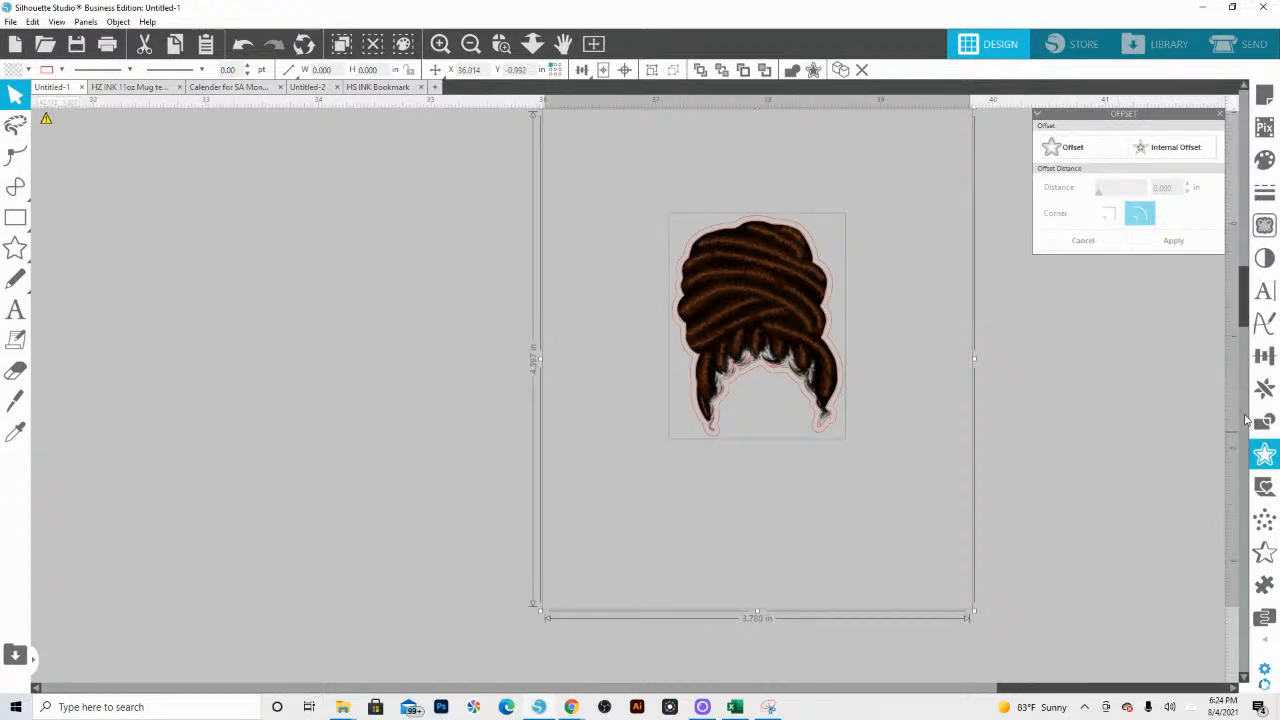
{"action": "left_click", "coordinate": [1264, 421]}
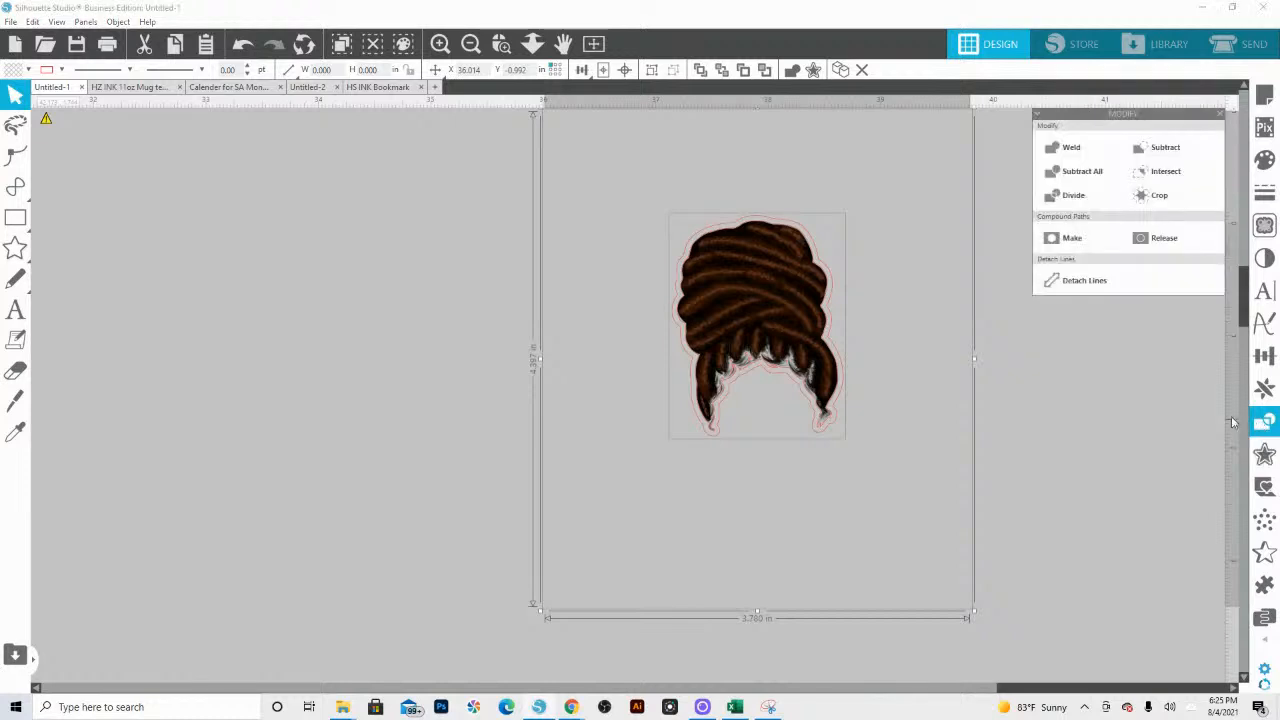
{"action": "left_click", "coordinate": [1160, 196]}
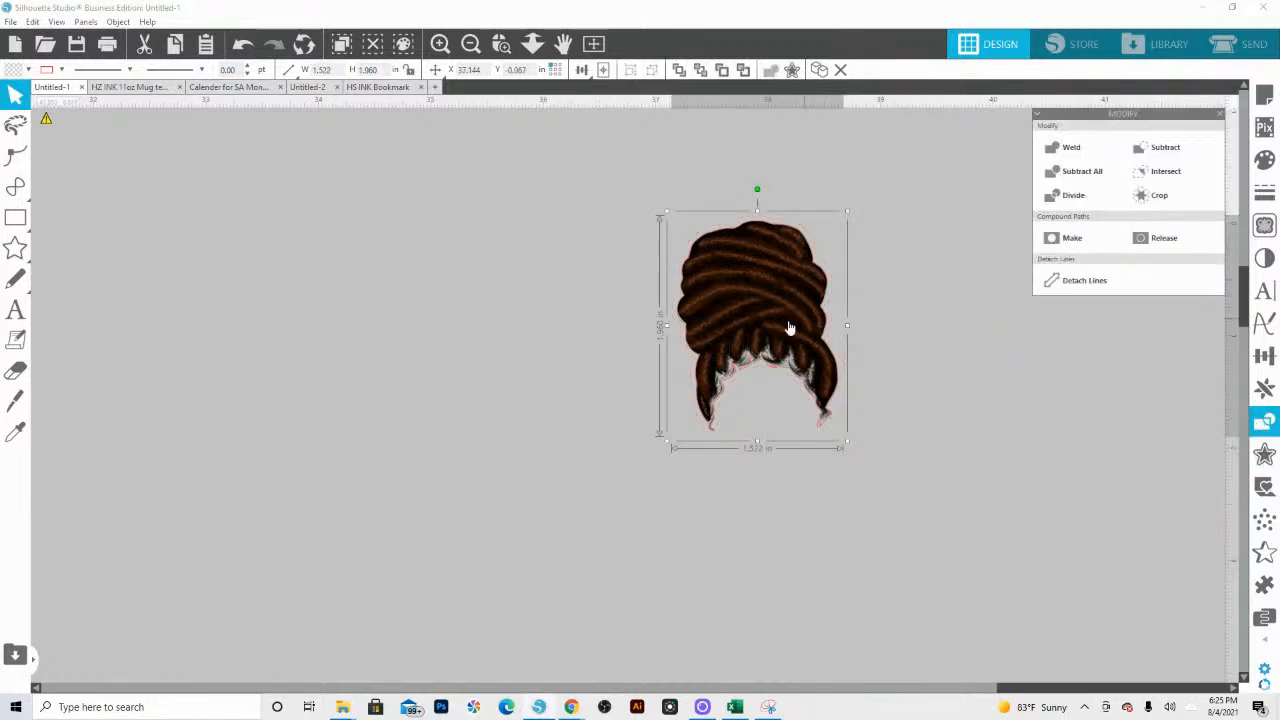
{"action": "left_click_drag", "start_coordinate": [777, 329], "coordinate": [512, 323]}
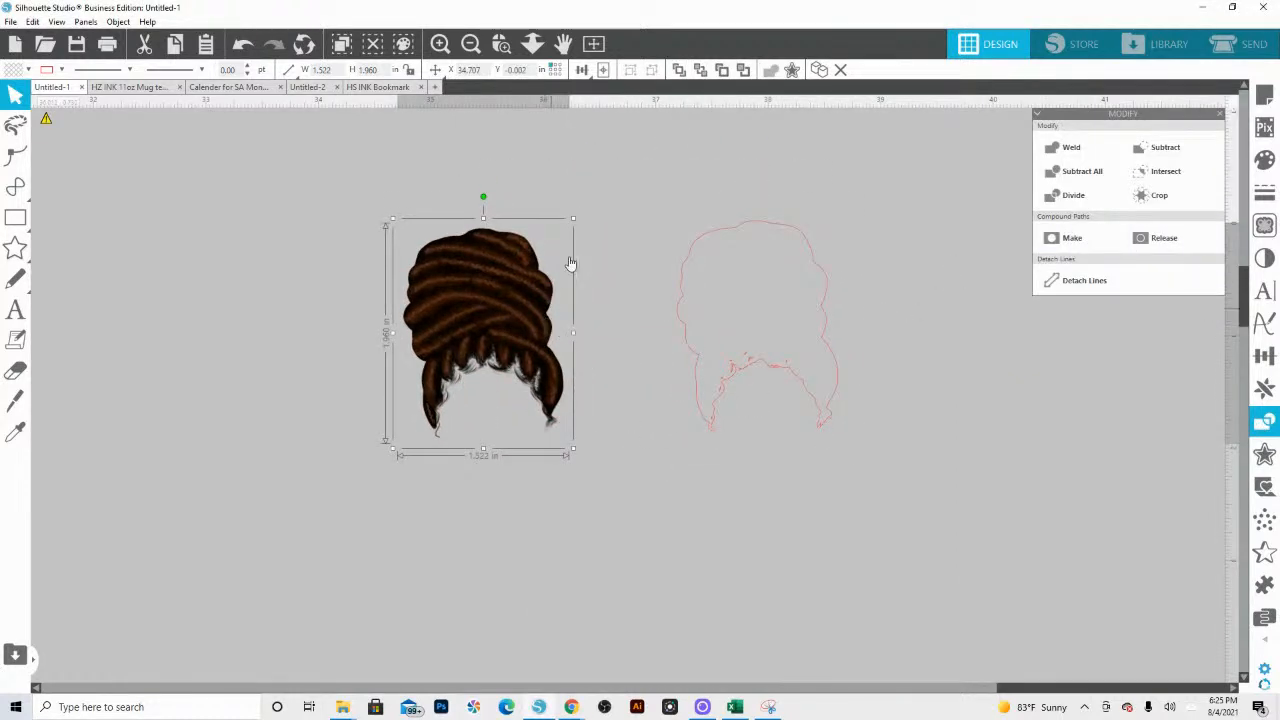
Step: Delete the leftover trace outline beside the cropped hairpiece
{"action": "left_click", "coordinate": [532, 44]}
{"action": "left_click_drag", "start_coordinate": [635, 190], "coordinate": [790, 290]}
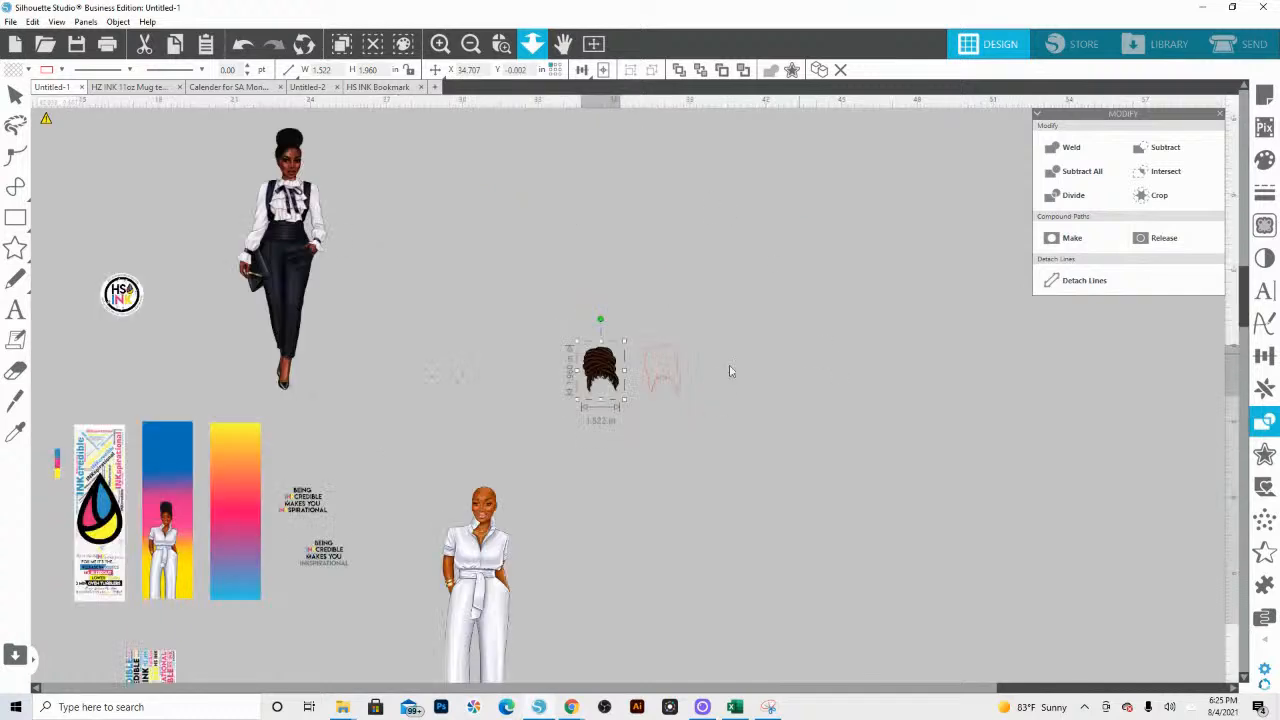
{"action": "left_click_drag", "start_coordinate": [733, 420], "coordinate": [652, 341]}
{"action": "key", "text": "Delete"}
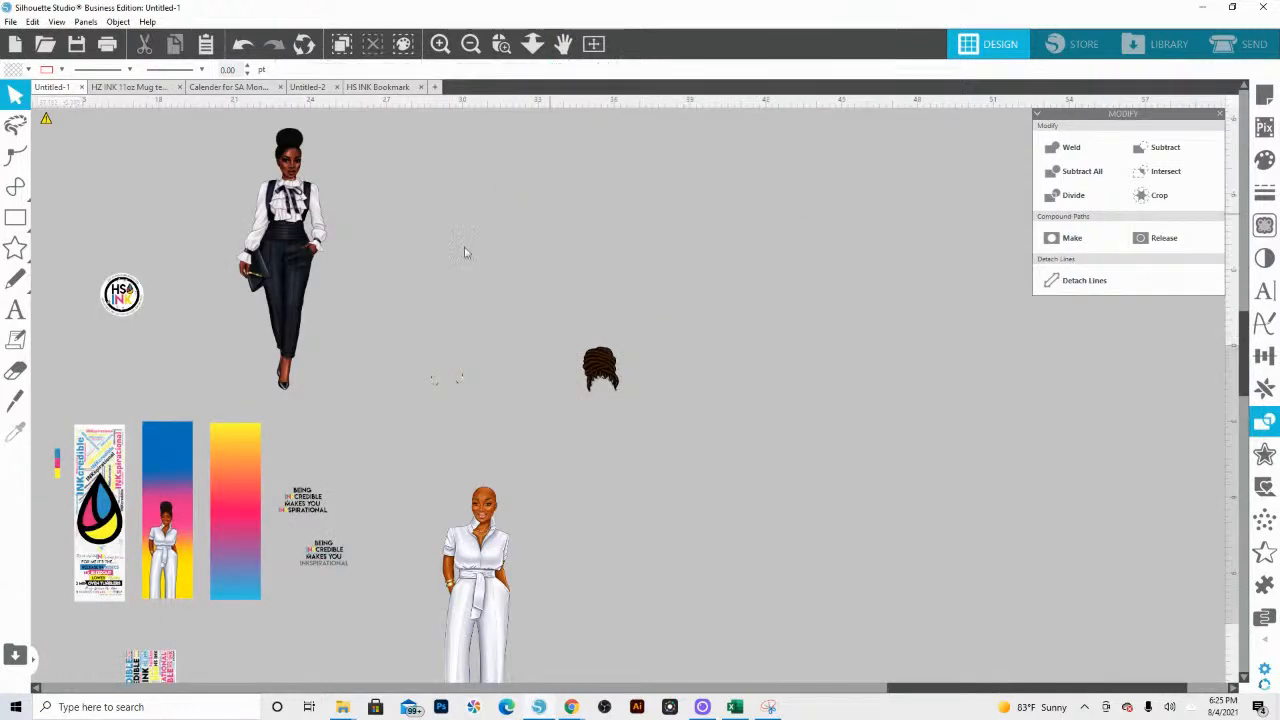
Step: Move the hoop earrings image to the empty space beyond the hairpiece and duplicate it alongside
{"action": "left_click_drag", "start_coordinate": [462, 398], "coordinate": [714, 449]}
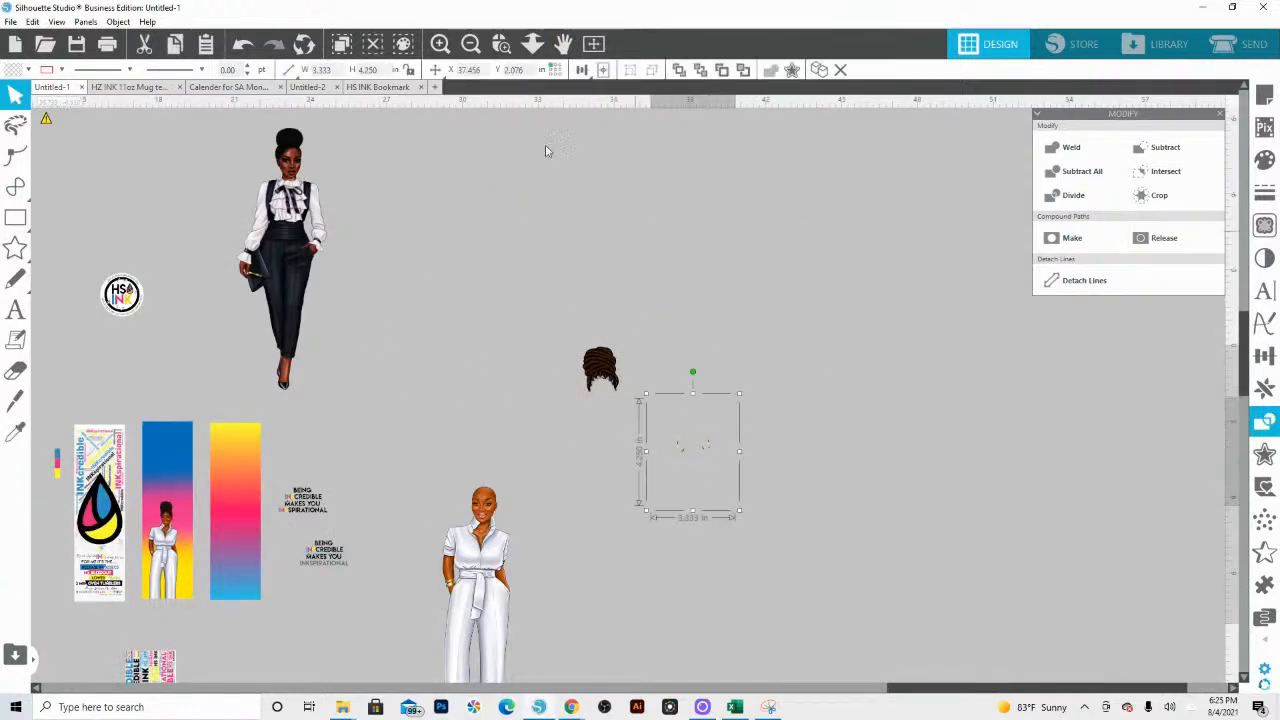
{"action": "left_click", "coordinate": [501, 43]}
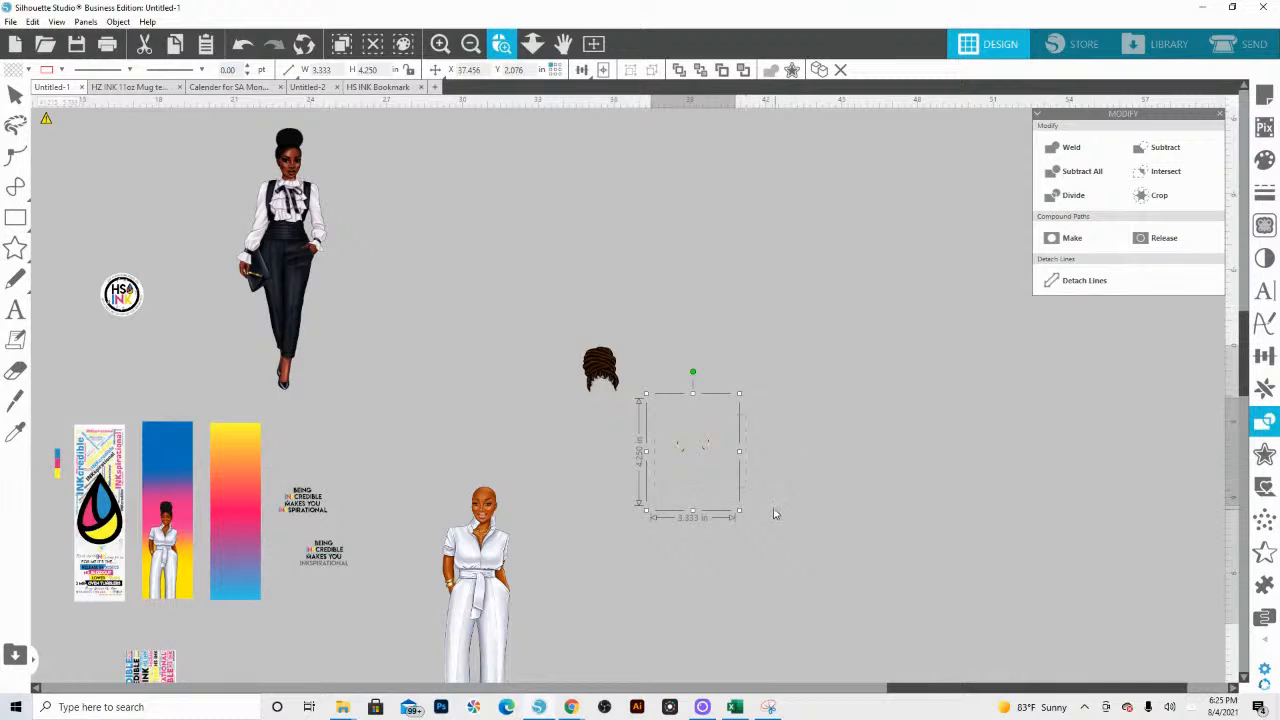
{"action": "left_click_drag", "start_coordinate": [773, 514], "coordinate": [606, 386]}
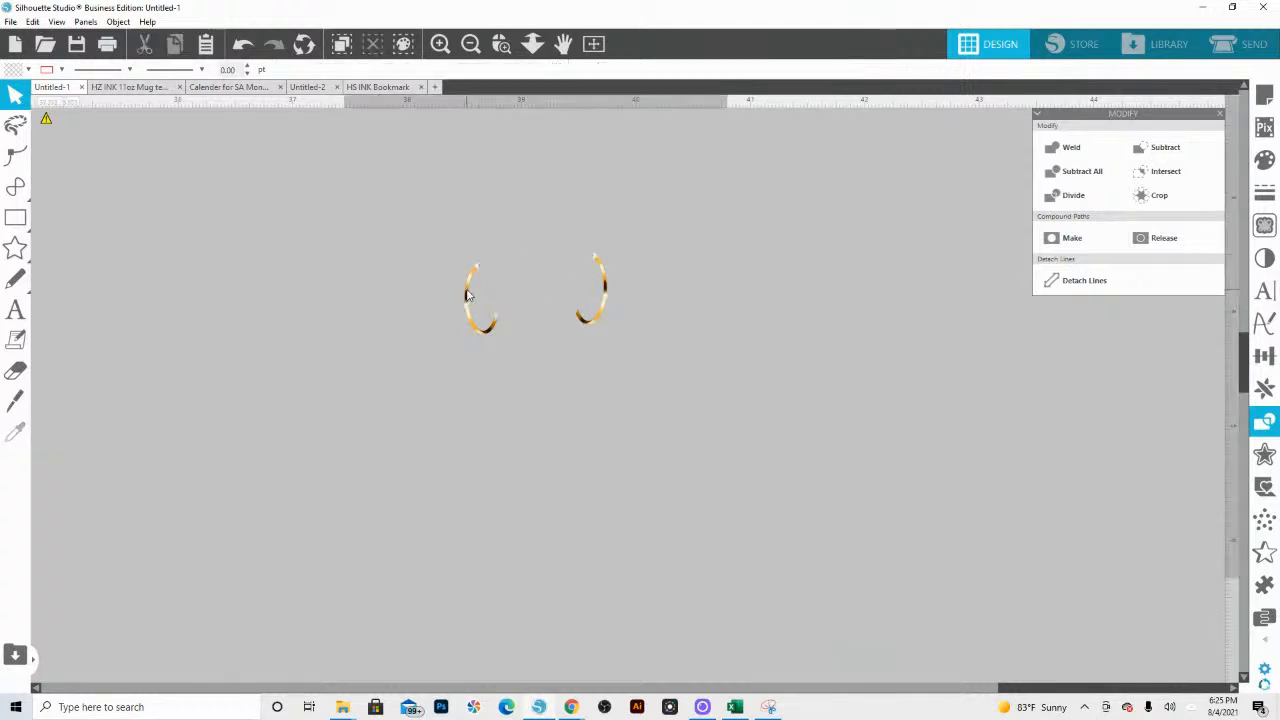
{"action": "key", "text": "ctrl+d"}
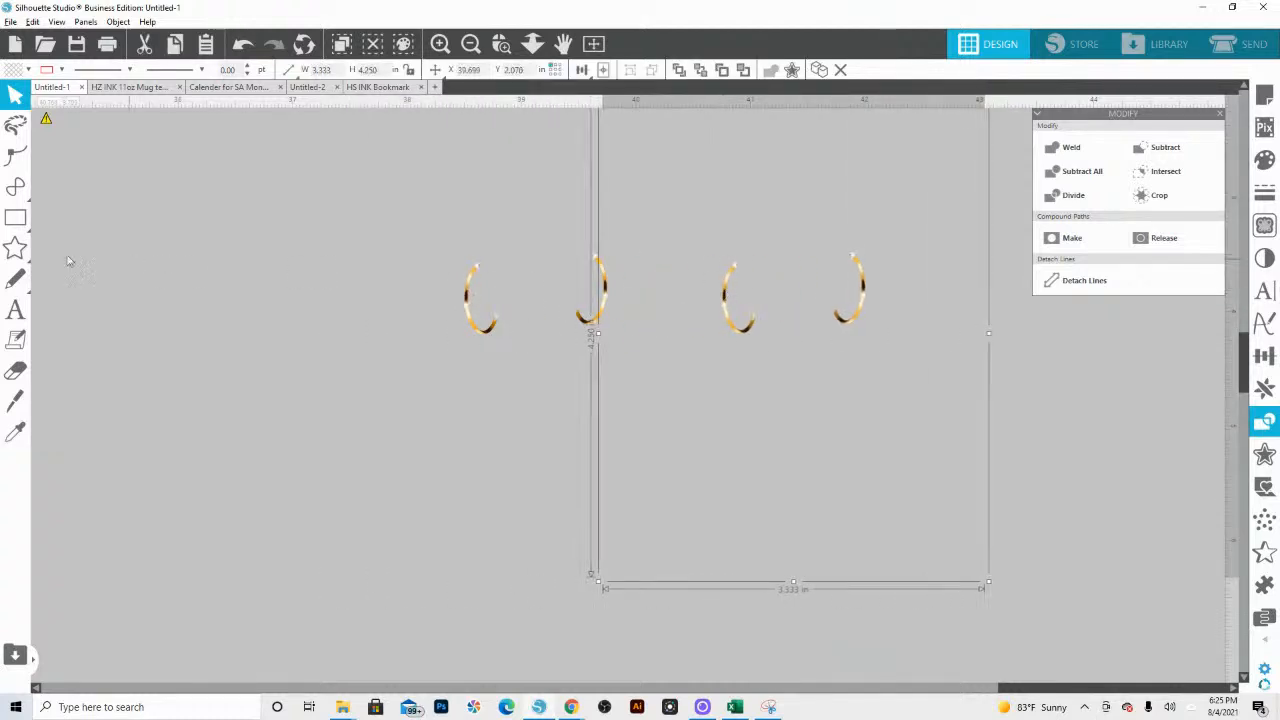
Step: Draw a rectangle of about 0.373 × 0.664 in around the original pair's left earring and copy it over the duplicate's right earring
{"action": "left_click", "coordinate": [15, 217]}
{"action": "left_click_drag", "start_coordinate": [444, 254], "coordinate": [505, 342]}
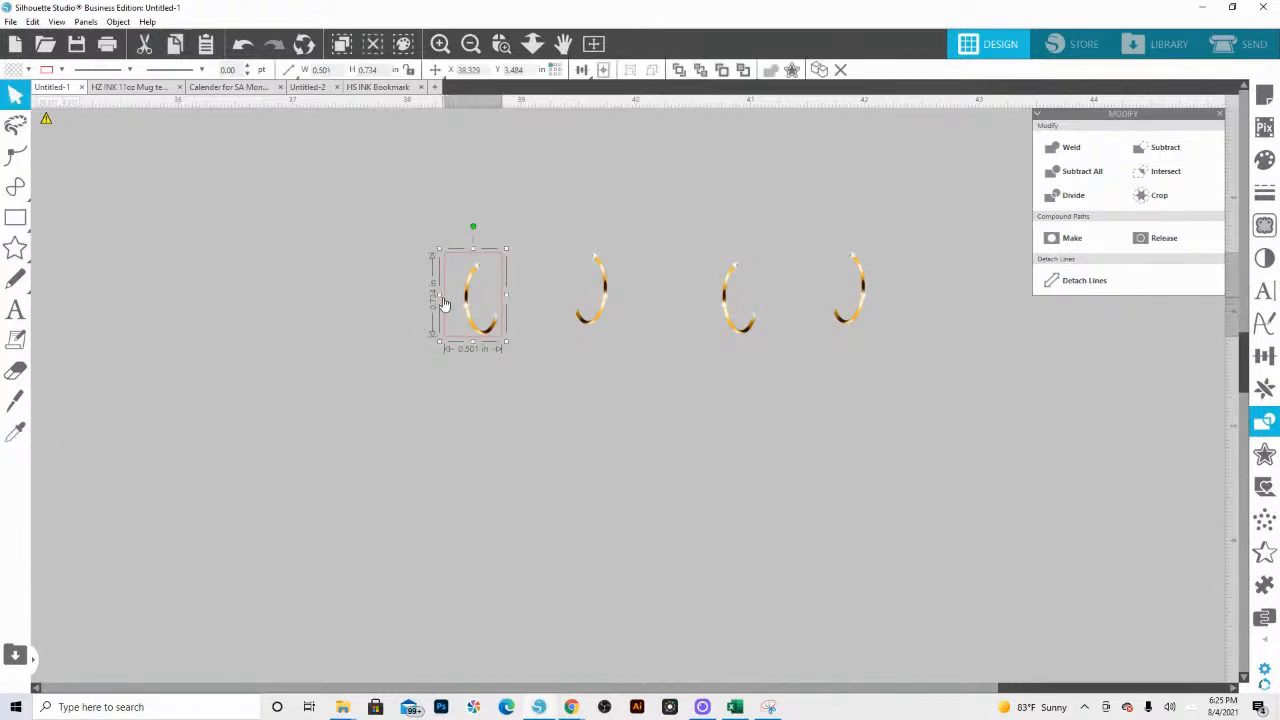
{"action": "left_click_drag", "start_coordinate": [438, 296], "coordinate": [453, 296]}
{"action": "left_click_drag", "start_coordinate": [480, 247], "coordinate": [480, 257]}
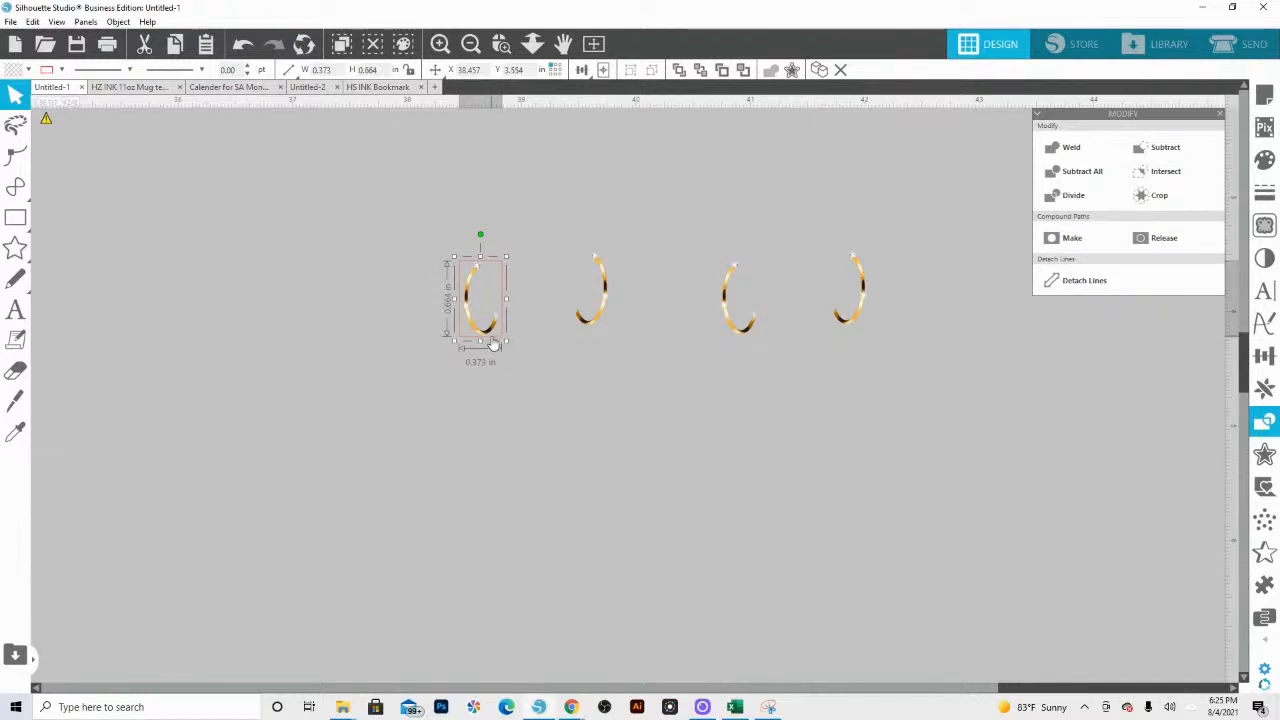
{"action": "left_click_drag", "start_coordinate": [497, 342], "coordinate": [866, 332]}
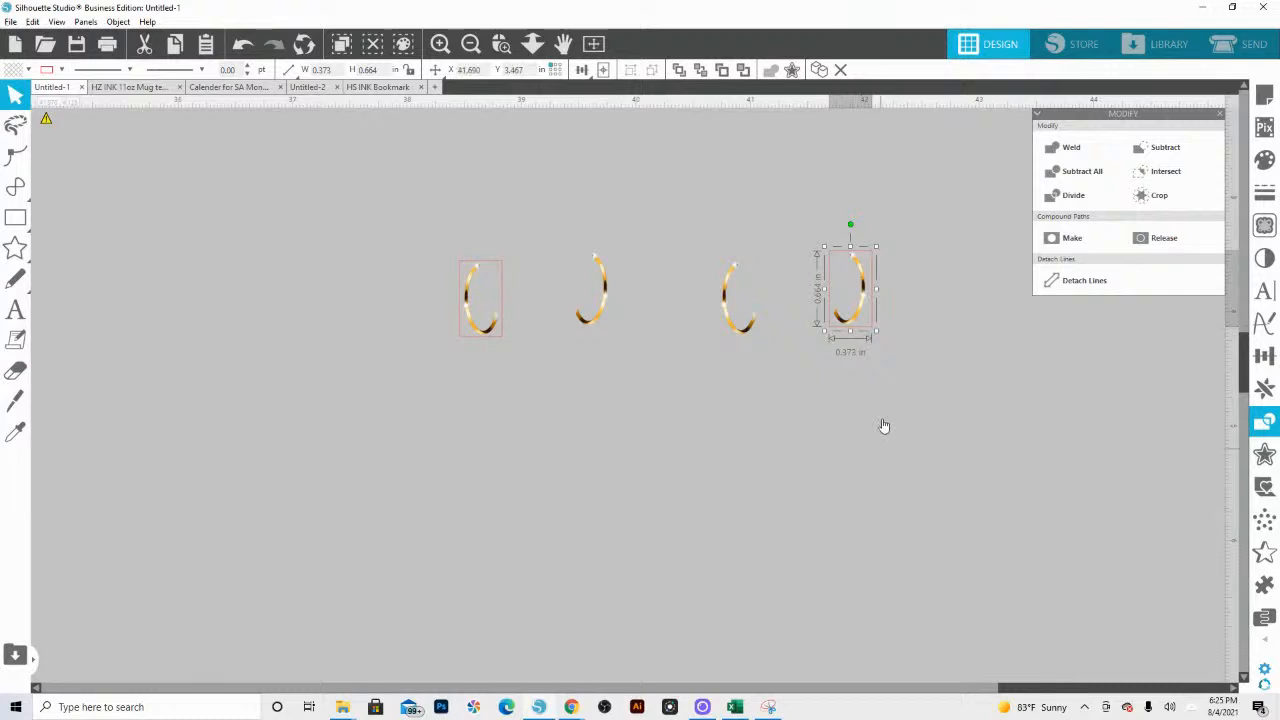
Step: Crop the duplicated earrings image to the rectangle around its right earring
{"action": "left_click_drag", "start_coordinate": [883, 426], "coordinate": [857, 306]}
{"action": "key", "text": "ctrl+z"}
{"action": "left_click", "coordinate": [786, 425]}
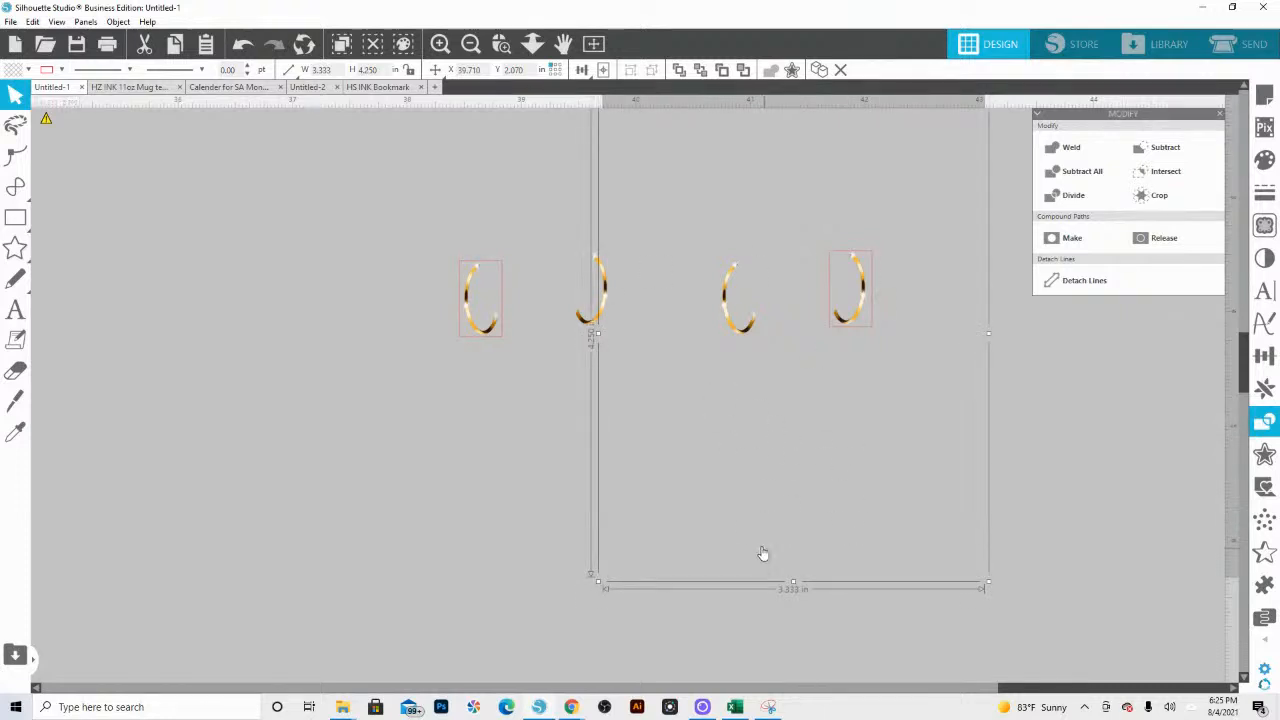
{"action": "left_click_drag", "start_coordinate": [797, 517], "coordinate": [786, 405]}
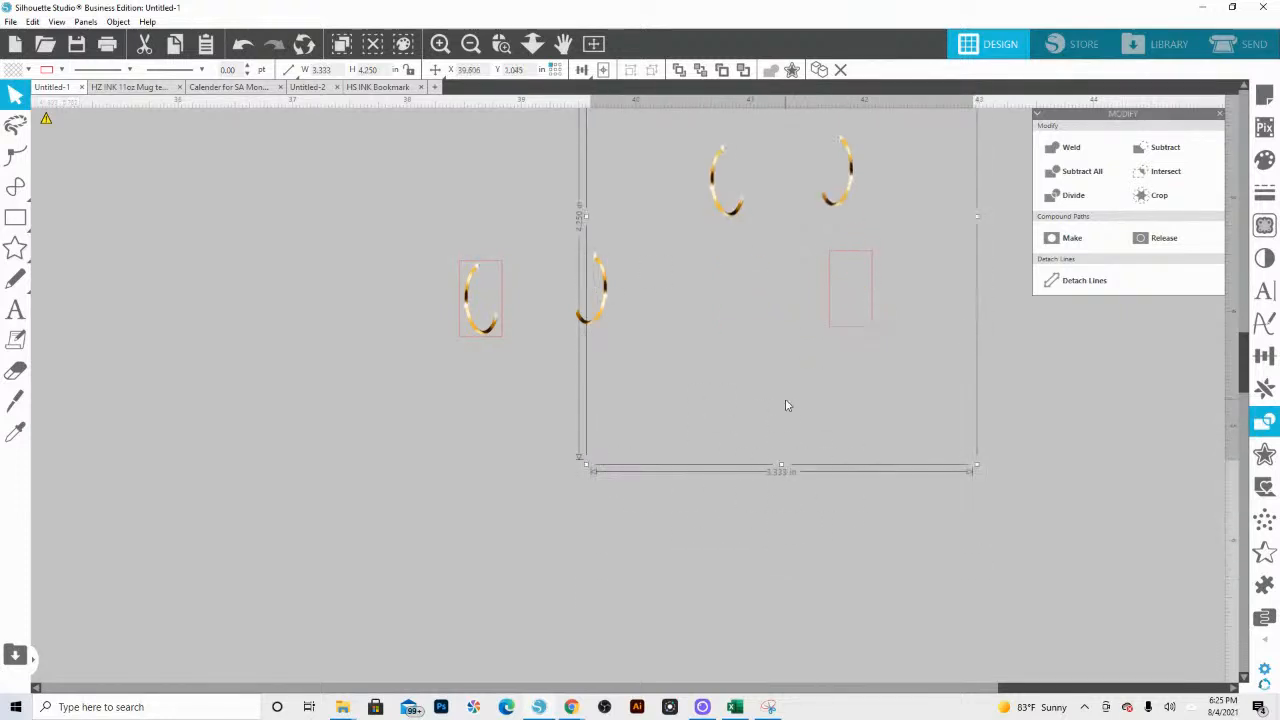
{"action": "key", "text": "ctrl+z"}
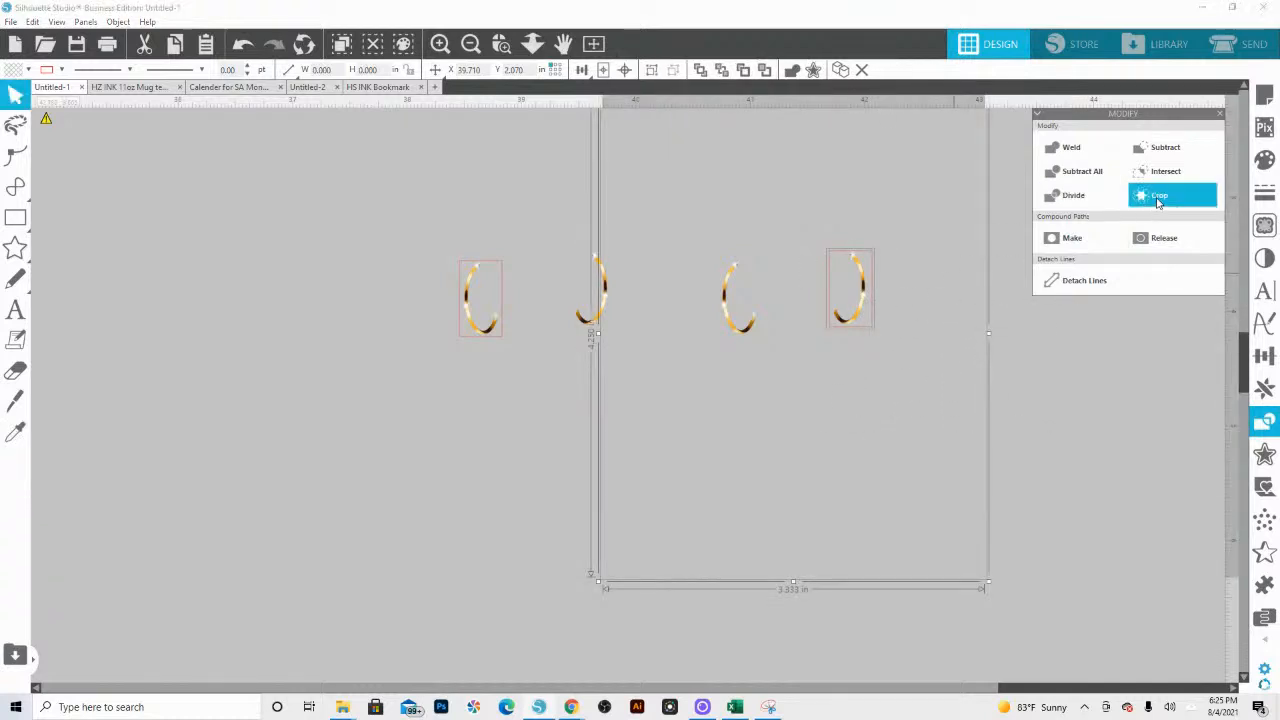
{"action": "left_click", "coordinate": [1158, 197]}
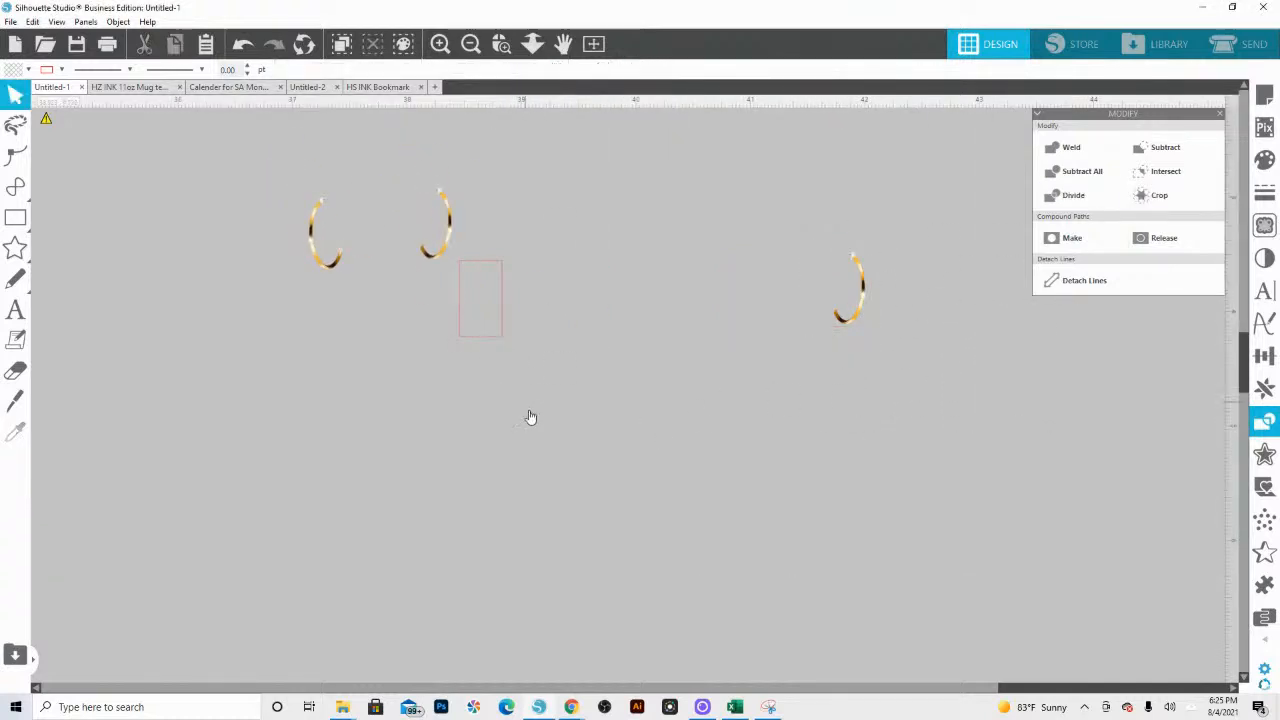
Step: Undo the shift of the original earrings image and crop it to the rectangle around its left earring
{"action": "key", "text": "ctrl+z"}
{"action": "key", "text": "ctrl+z"}
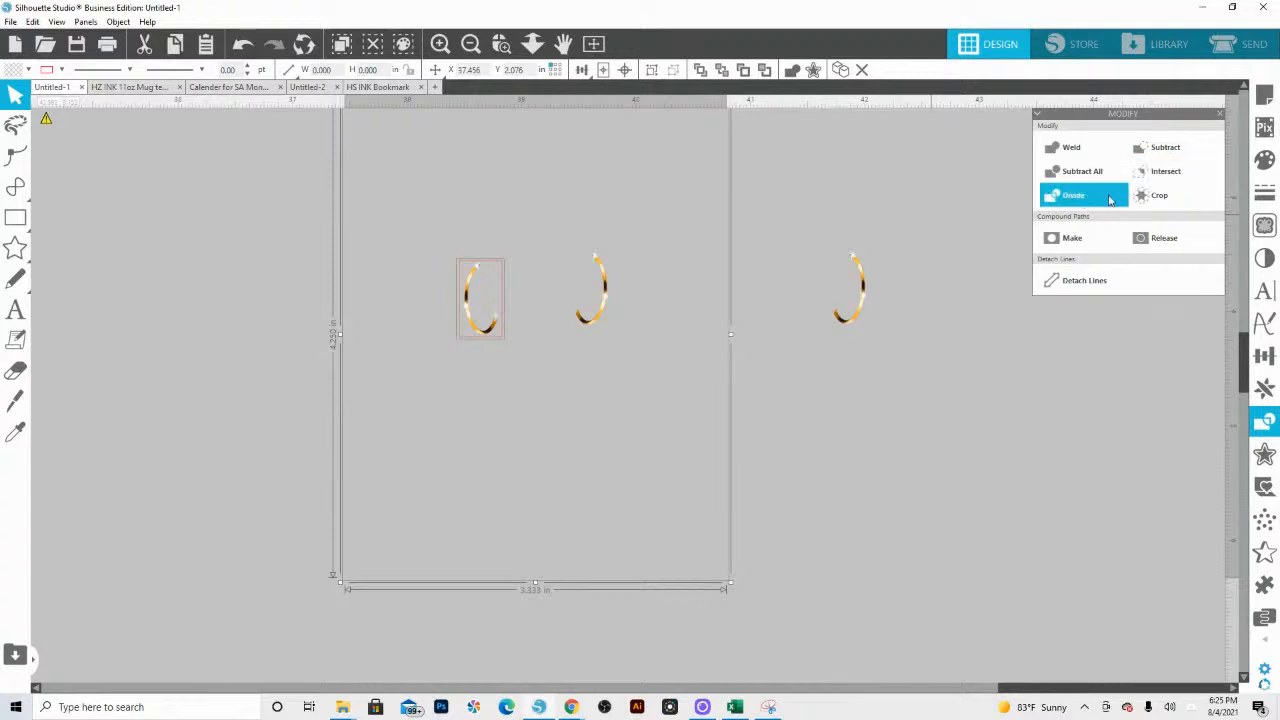
{"action": "left_click", "coordinate": [1160, 196]}
Step: Place the separated earrings at the white-suit figure's ears and set the hairpiece on her head
{"action": "left_click", "coordinate": [532, 43]}
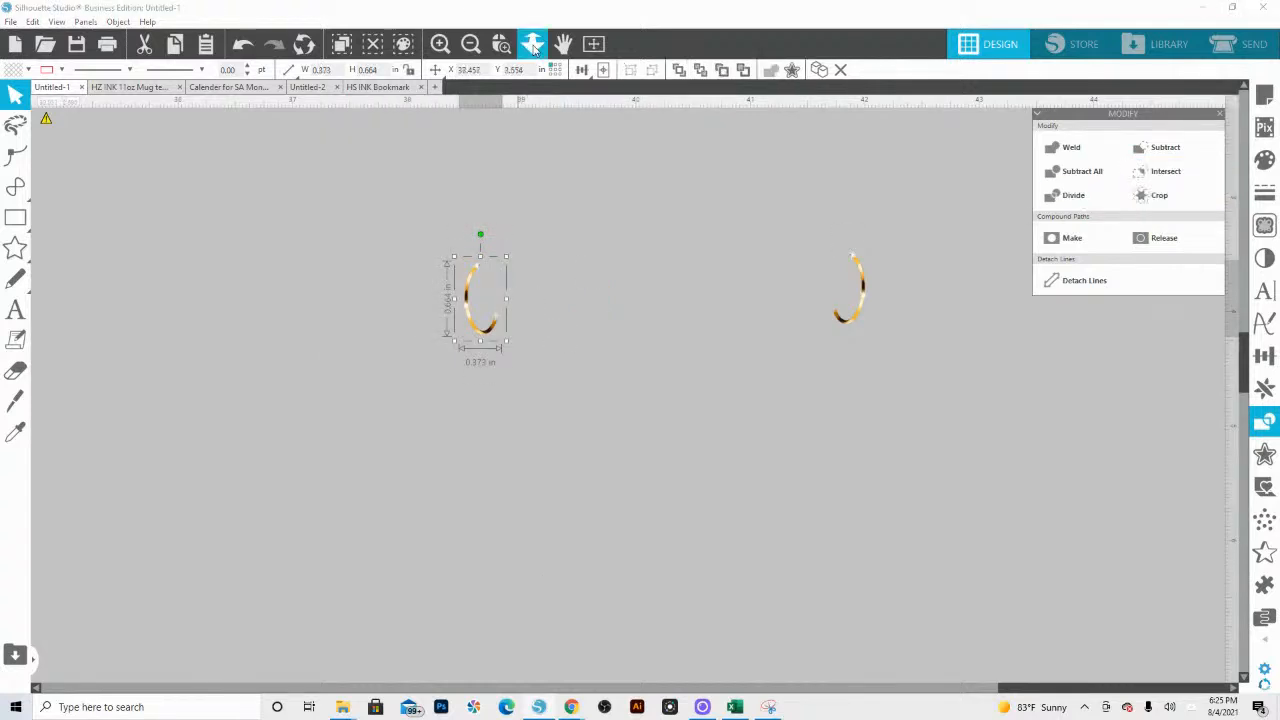
{"action": "left_click_drag", "start_coordinate": [535, 287], "coordinate": [534, 185]}
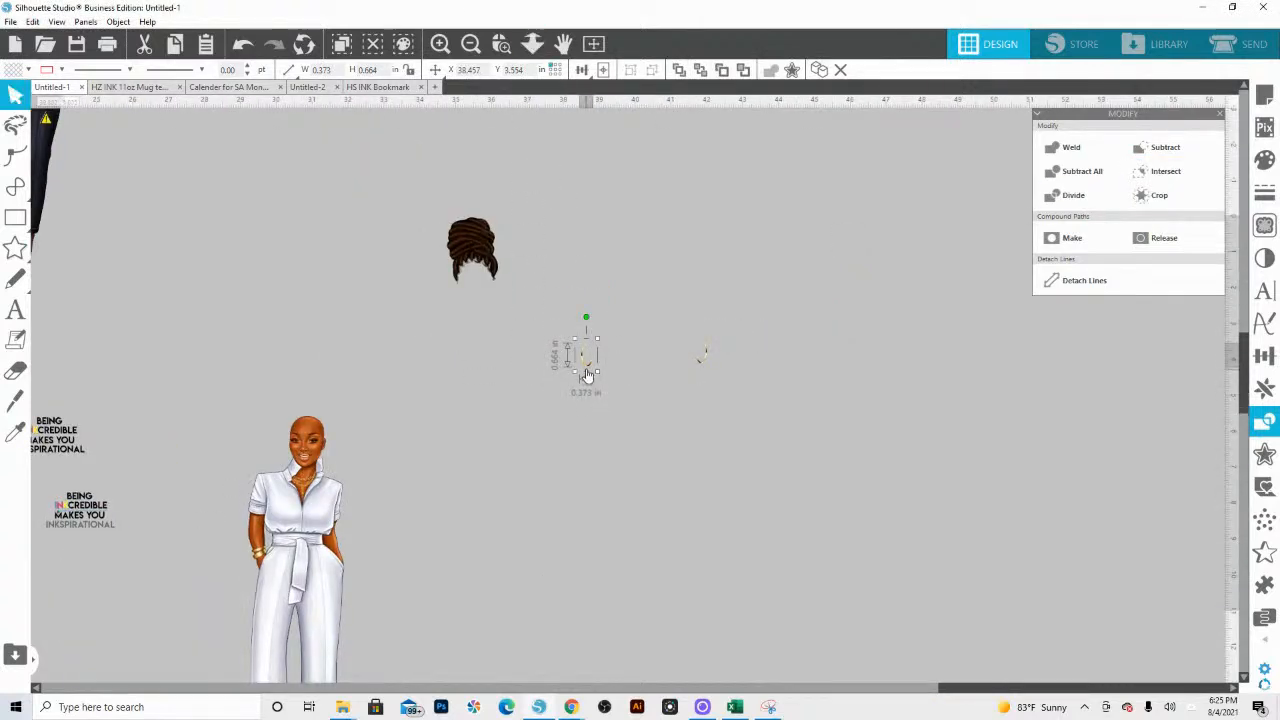
{"action": "left_click_drag", "start_coordinate": [589, 365], "coordinate": [291, 464]}
{"action": "left_click_drag", "start_coordinate": [699, 361], "coordinate": [323, 472]}
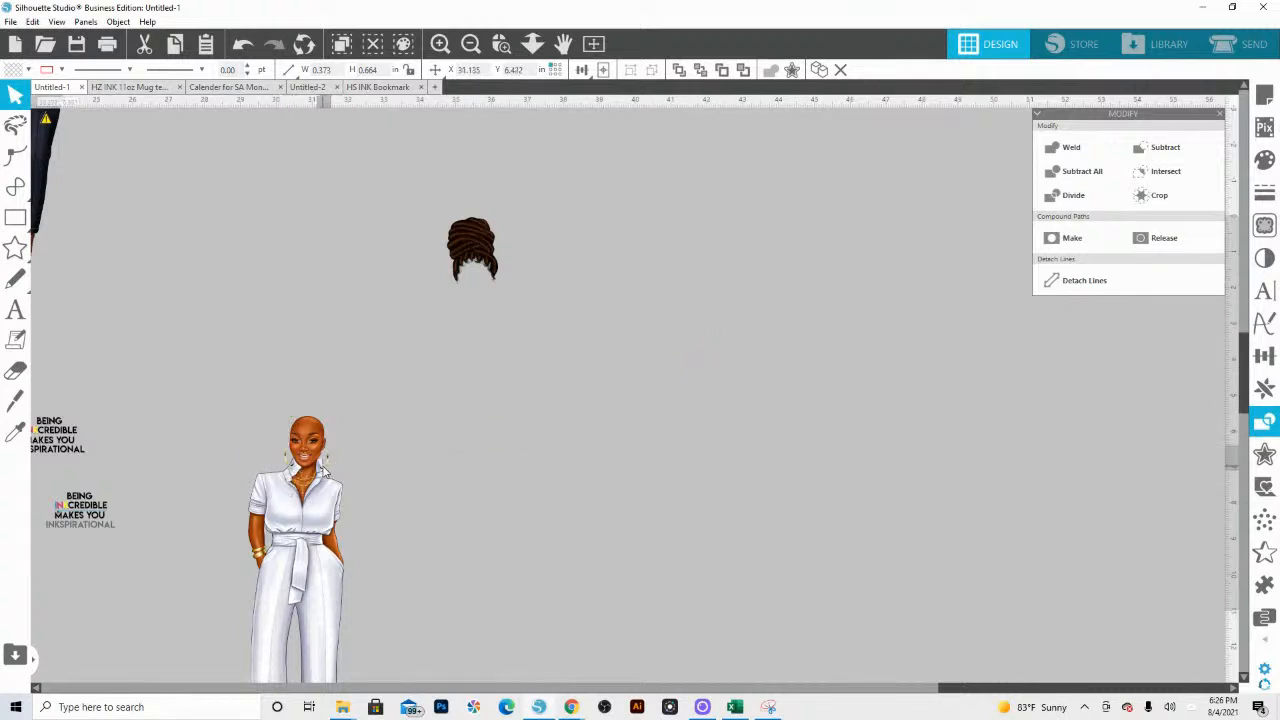
{"action": "left_click", "coordinate": [397, 433]}
{"action": "left_click_drag", "start_coordinate": [486, 253], "coordinate": [321, 422]}
Step: Lift the hairpiece off the figure's head so that her face and both ears are uncovered
{"action": "left_click", "coordinate": [501, 43]}
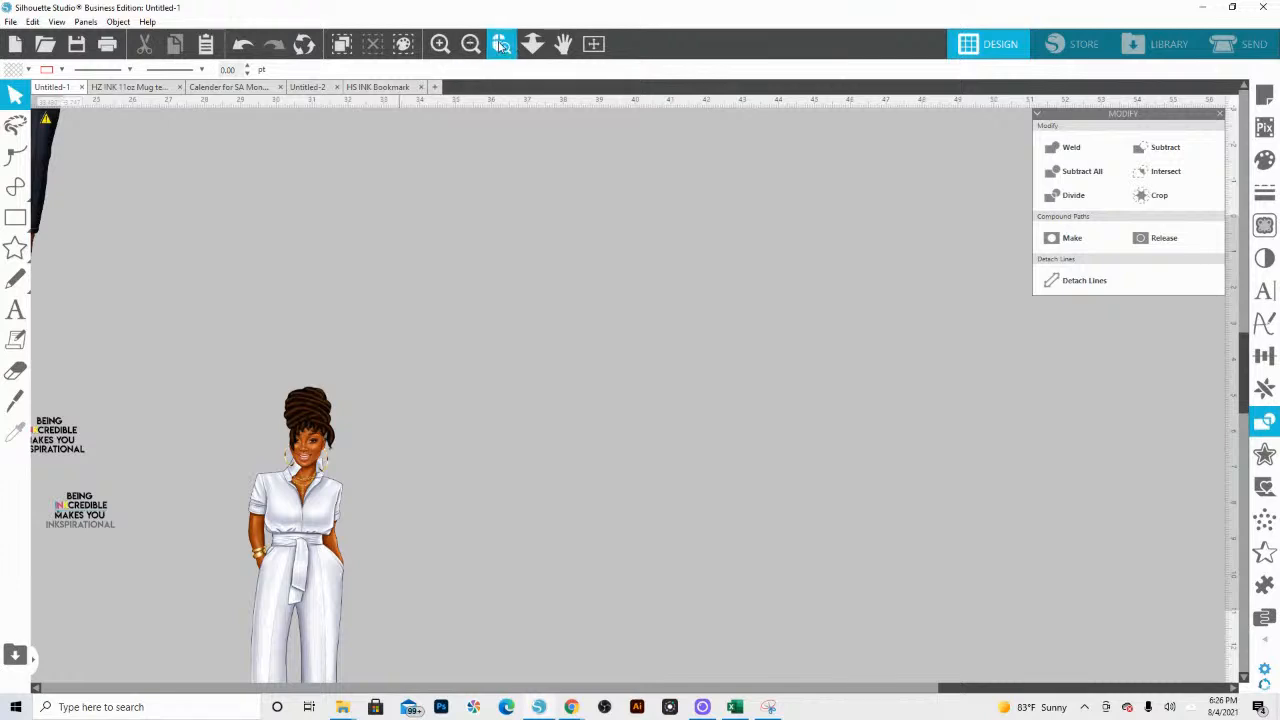
{"action": "left_click_drag", "start_coordinate": [243, 385], "coordinate": [476, 508]}
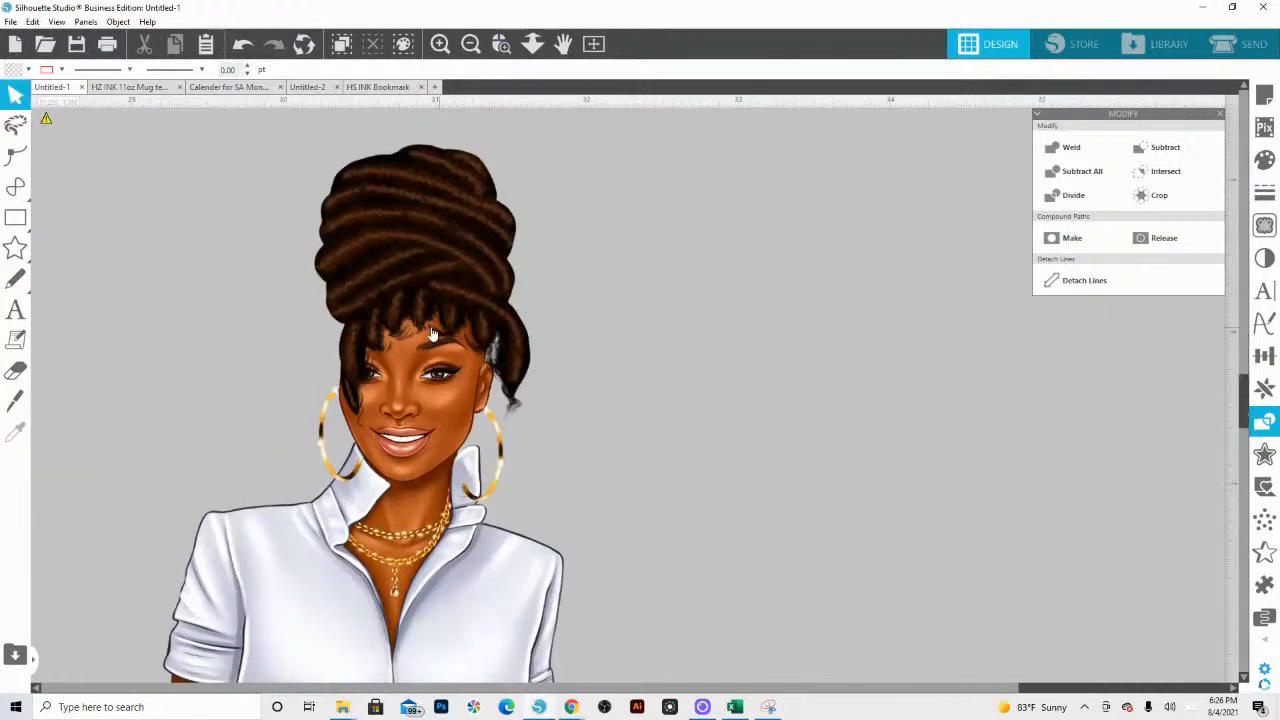
{"action": "left_click_drag", "start_coordinate": [422, 260], "coordinate": [402, 113]}
Step: Scale both earrings down together to about 0.290 × 0.516 in each and reposition them at the figure's ears
{"action": "left_click", "coordinate": [494, 466]}
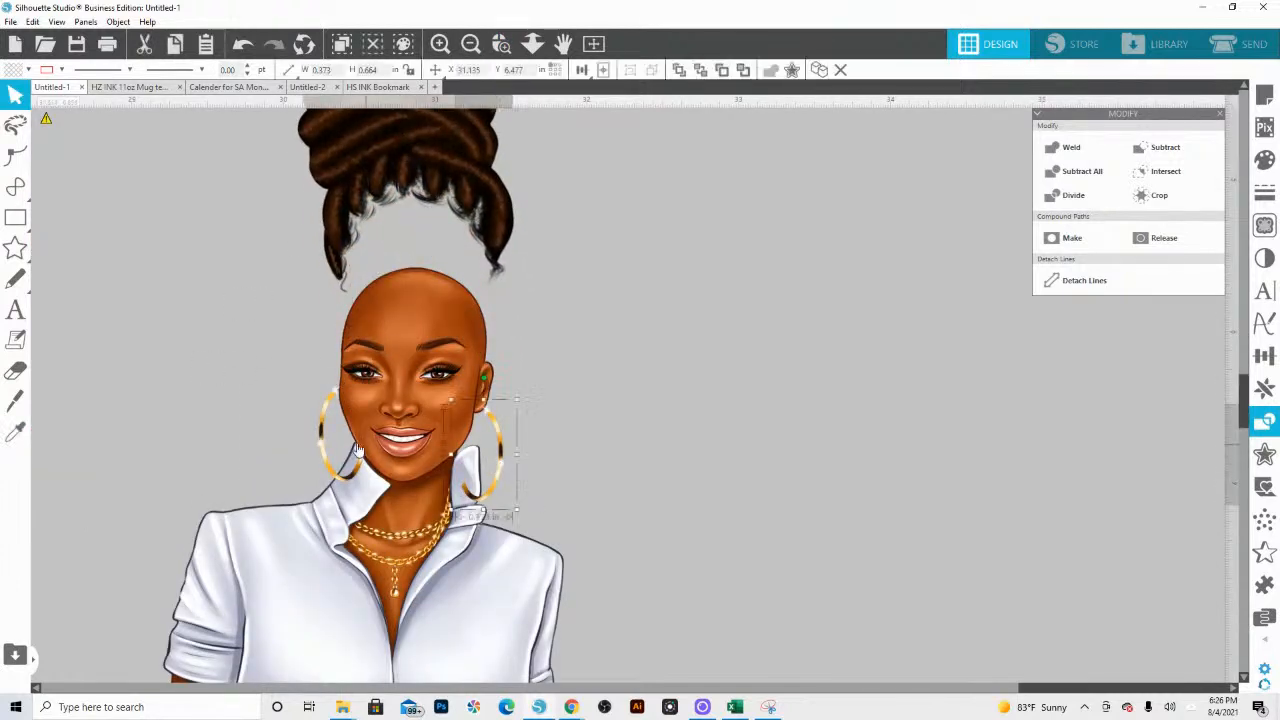
{"action": "left_click", "coordinate": [327, 440], "text": "shift"}
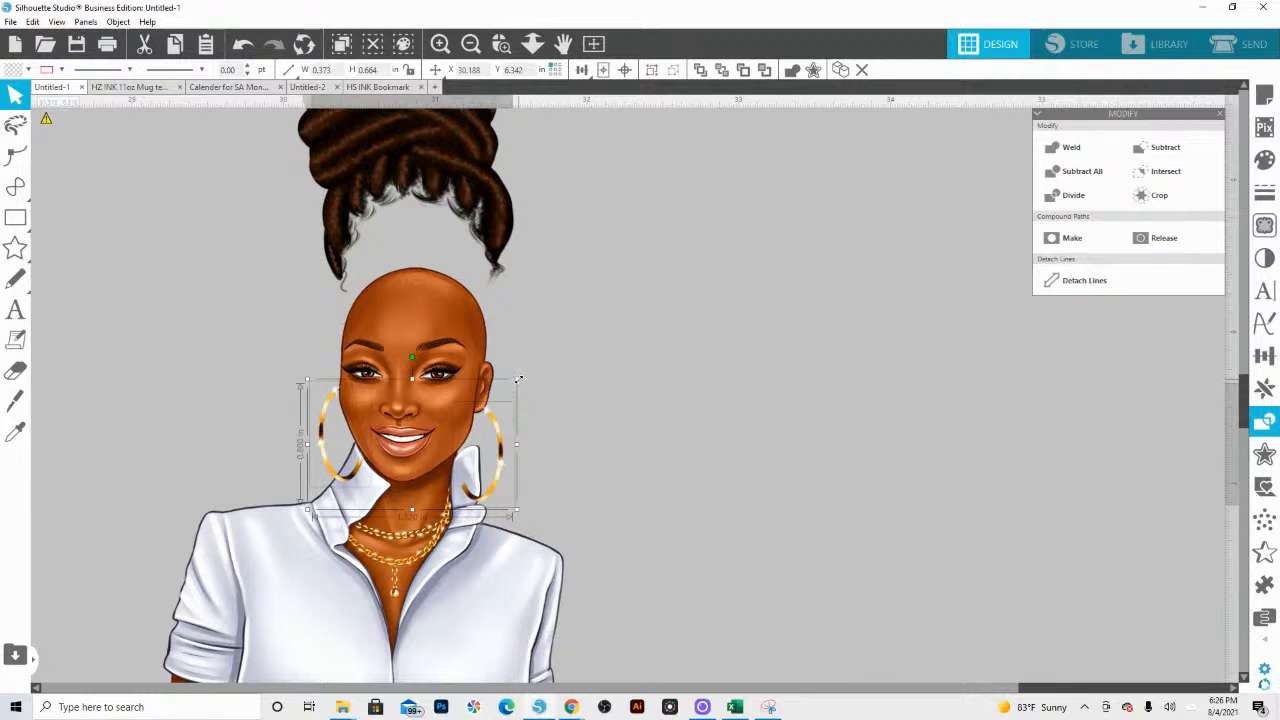
{"action": "left_click_drag", "start_coordinate": [518, 379], "coordinate": [471, 407]}
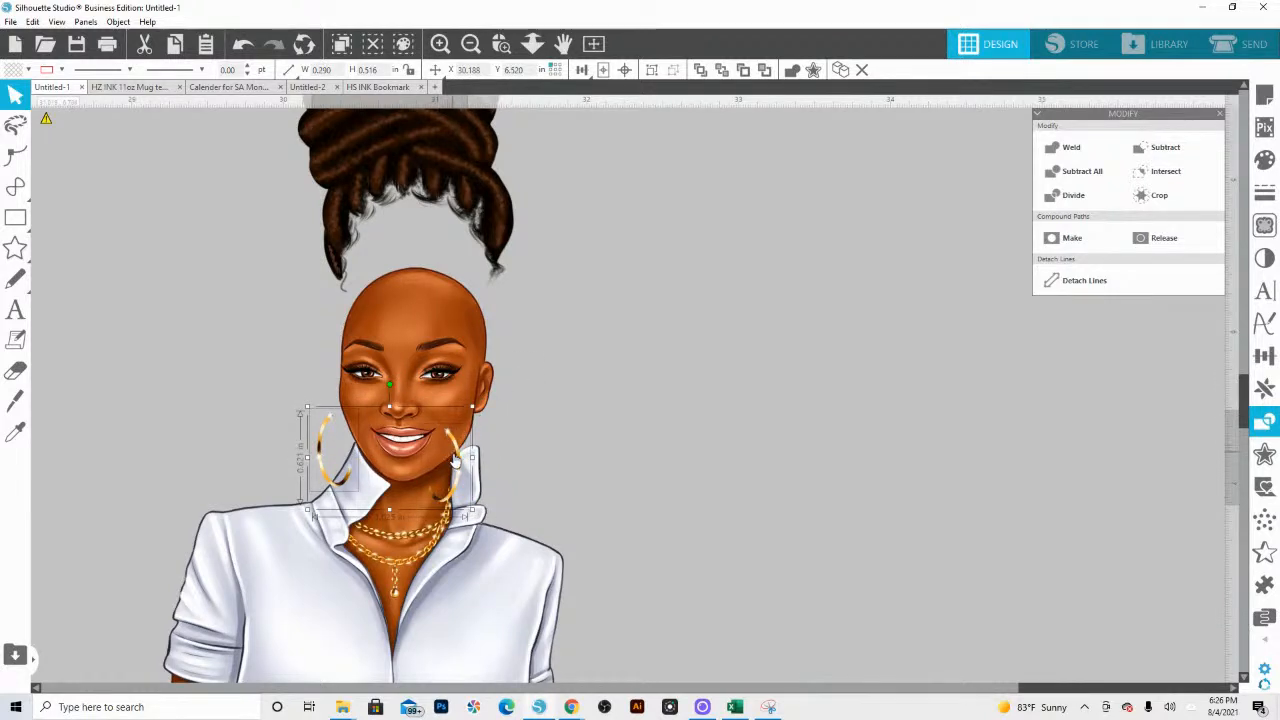
{"action": "left_click_drag", "start_coordinate": [455, 460], "coordinate": [466, 441]}
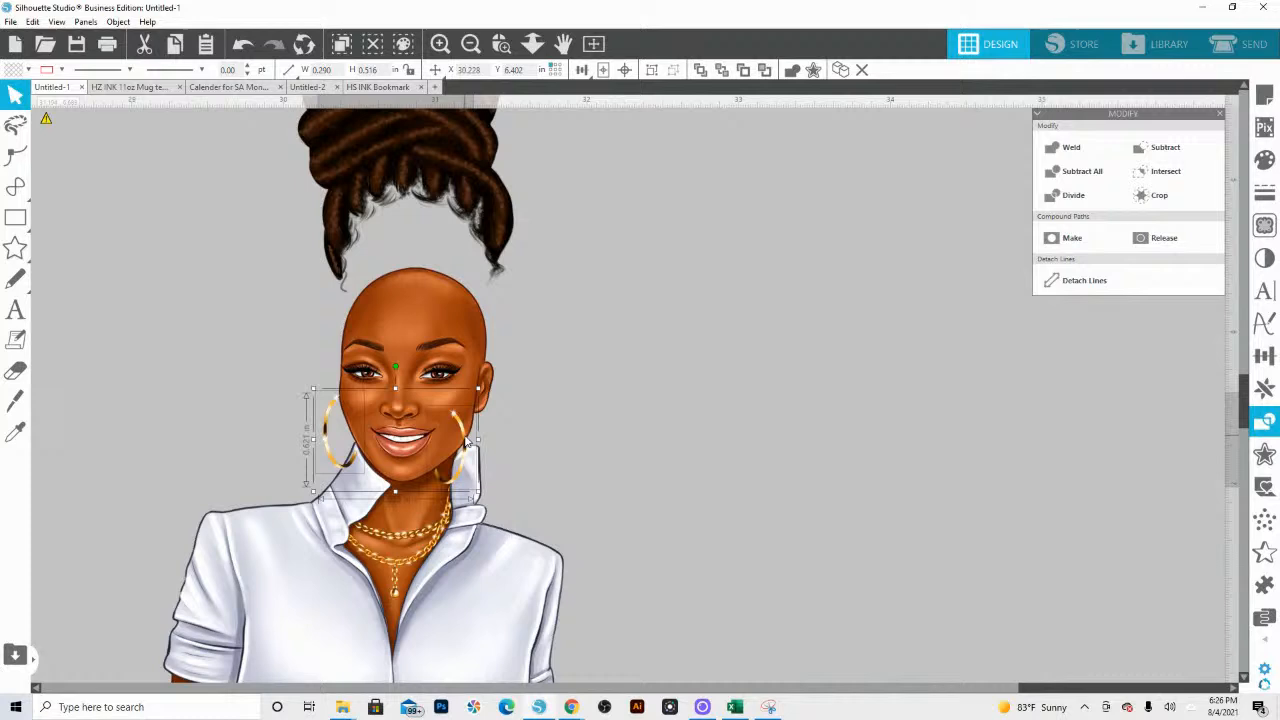
{"action": "left_click", "coordinate": [546, 432]}
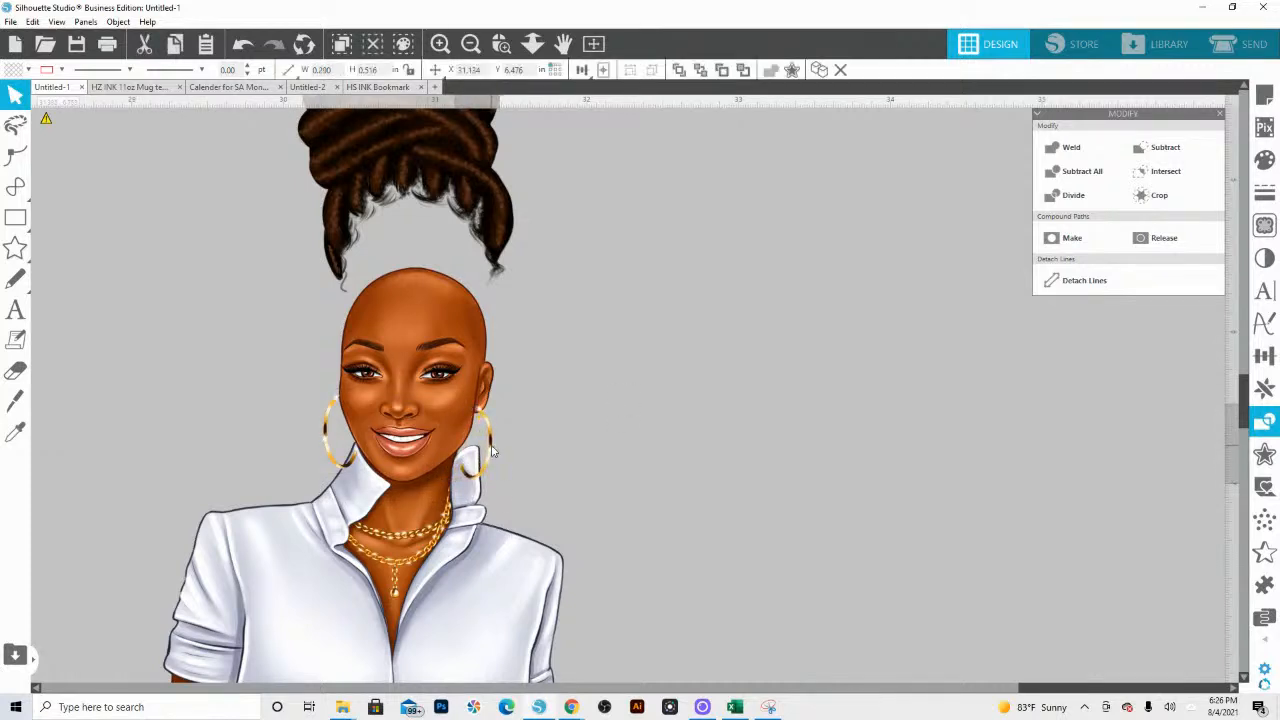
Step: Reduce both earrings further to about 0.233 × 0.416 in each
{"action": "left_click", "coordinate": [352, 468]}
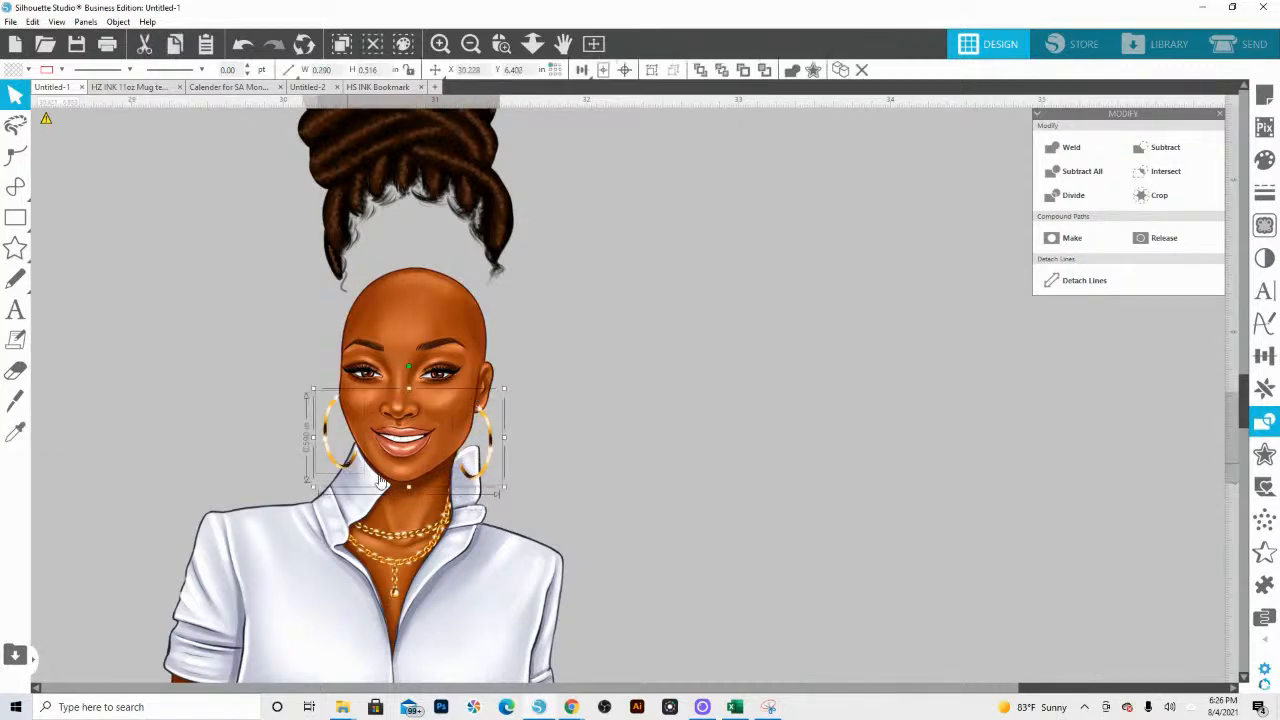
{"action": "left_click_drag", "start_coordinate": [314, 491], "coordinate": [348, 468]}
{"action": "left_click", "coordinate": [514, 437]}
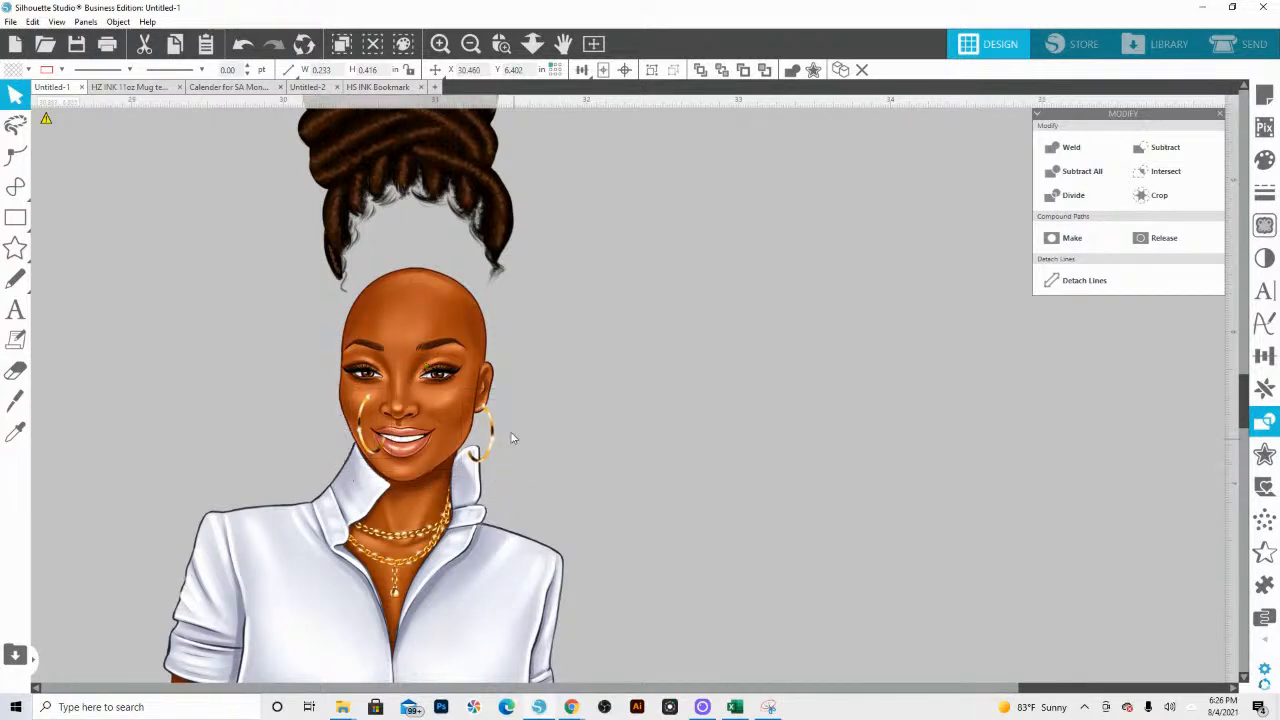
Step: Fit both hoop earrings at the figure's ears, tilting the one below the visible ear and sending the other one to the back
{"action": "left_click_drag", "start_coordinate": [494, 441], "coordinate": [488, 447]}
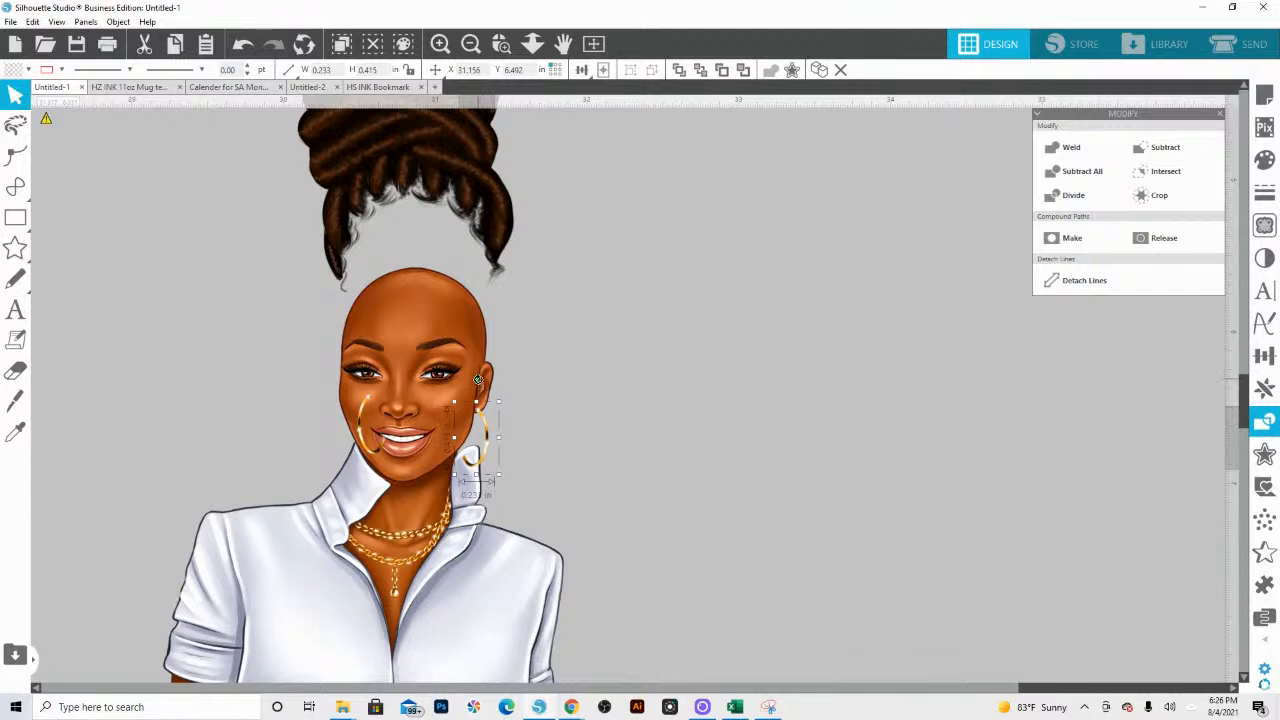
{"action": "left_click_drag", "start_coordinate": [478, 380], "coordinate": [481, 422]}
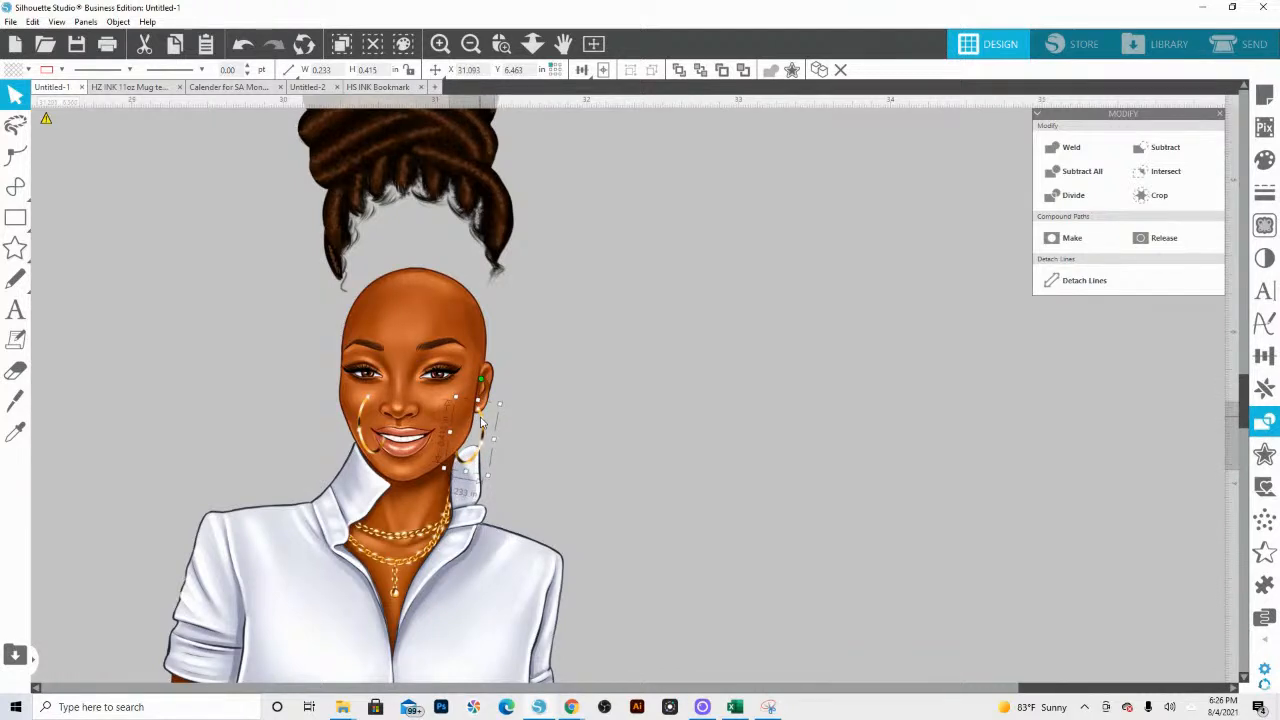
{"action": "left_click_drag", "start_coordinate": [370, 433], "coordinate": [330, 435]}
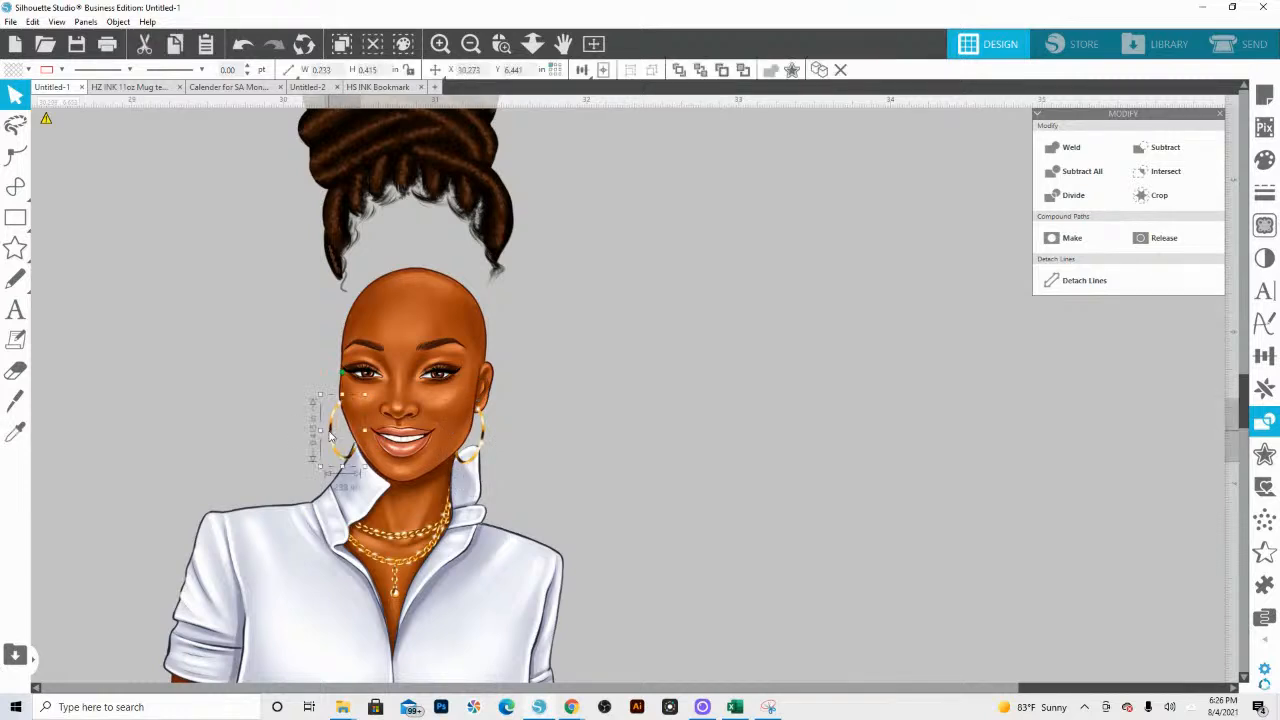
{"action": "right_click", "coordinate": [330, 436]}
{"action": "left_click", "coordinate": [373, 348]}
Step: Place the hairpiece on the figure's head, tilt it slightly and flip it horizontally
{"action": "left_click_drag", "start_coordinate": [388, 193], "coordinate": [390, 286]}
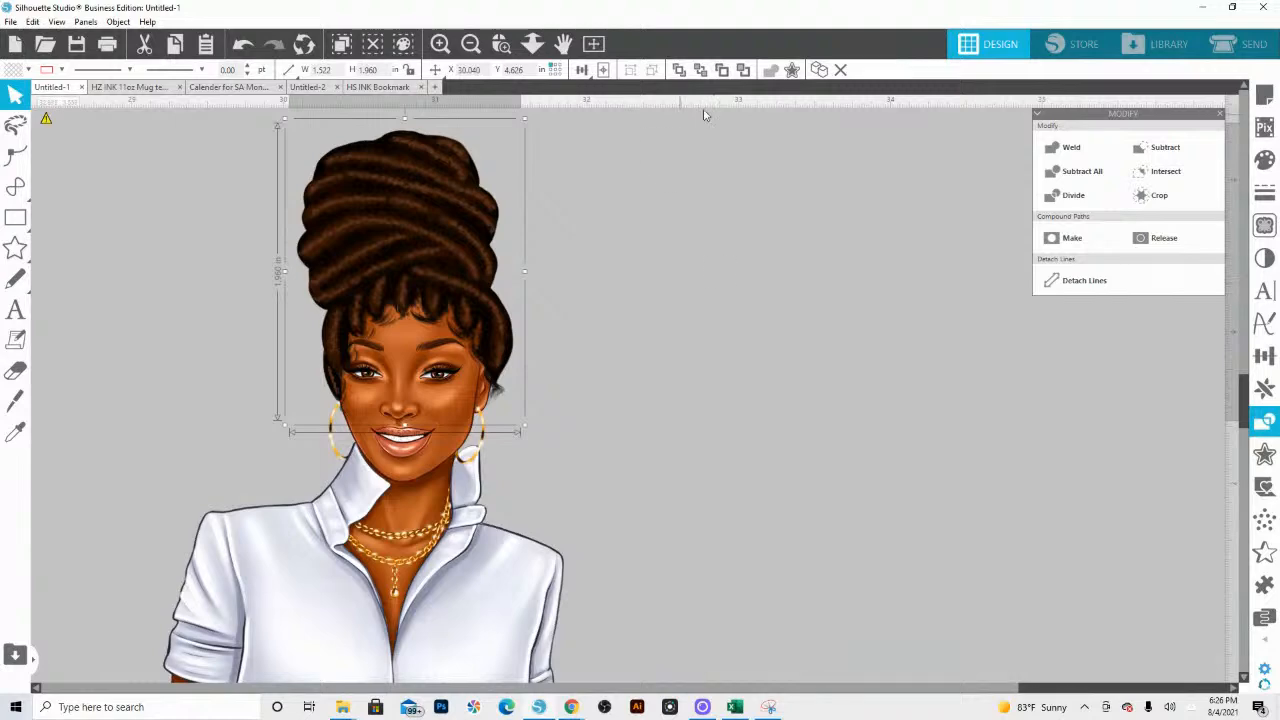
{"action": "scroll", "coordinate": [500, 163], "scroll_direction": "up", "scroll_amount": 1}
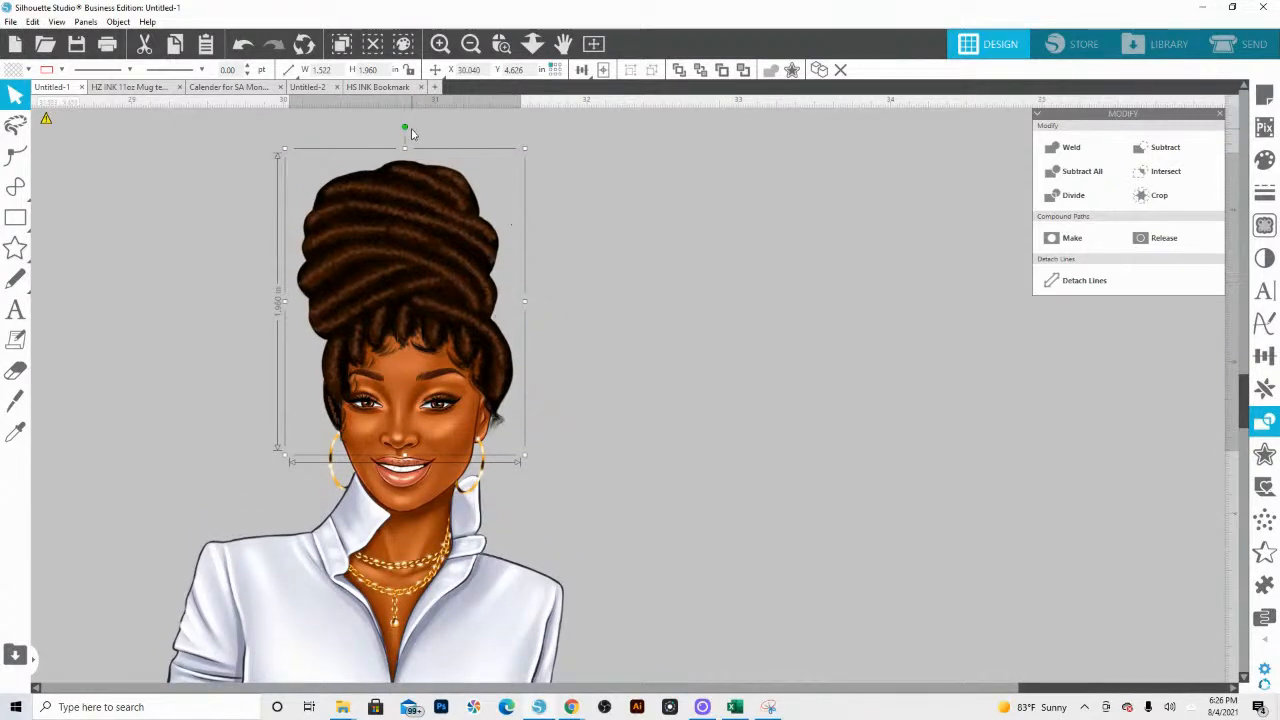
{"action": "left_click_drag", "start_coordinate": [404, 127], "coordinate": [417, 131]}
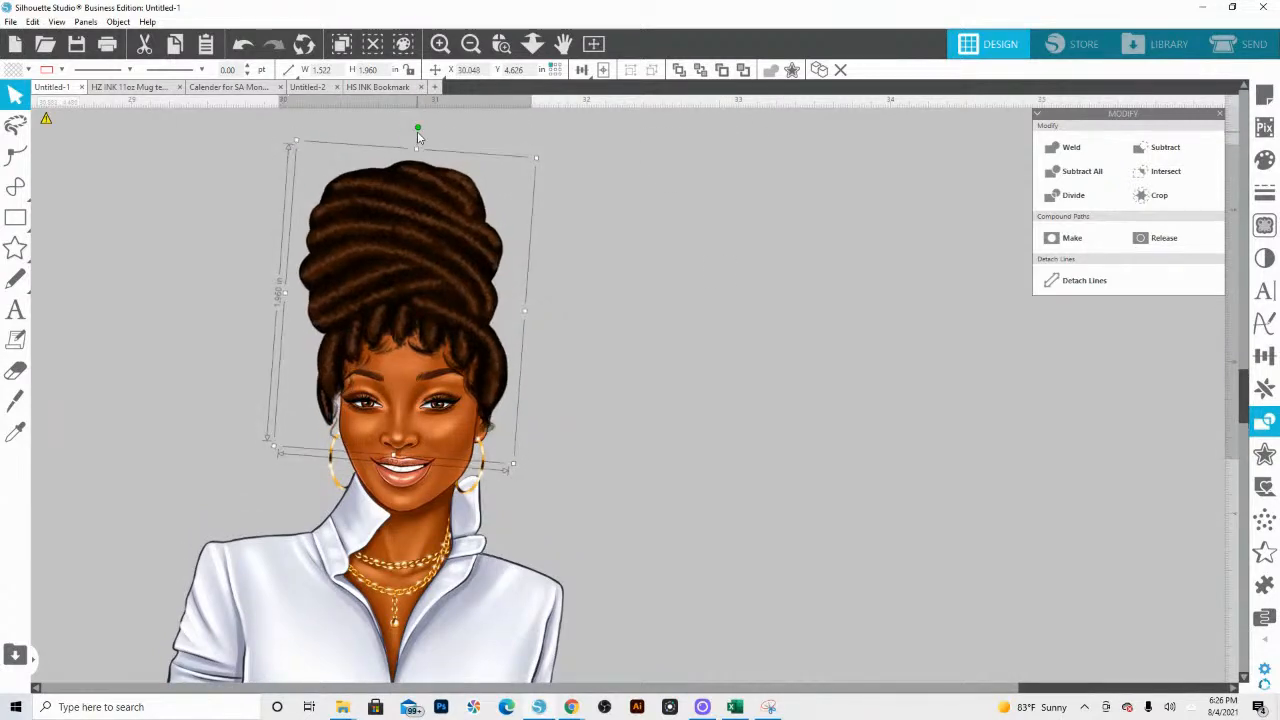
{"action": "right_click", "coordinate": [396, 236]}
{"action": "left_click", "coordinate": [440, 370]}
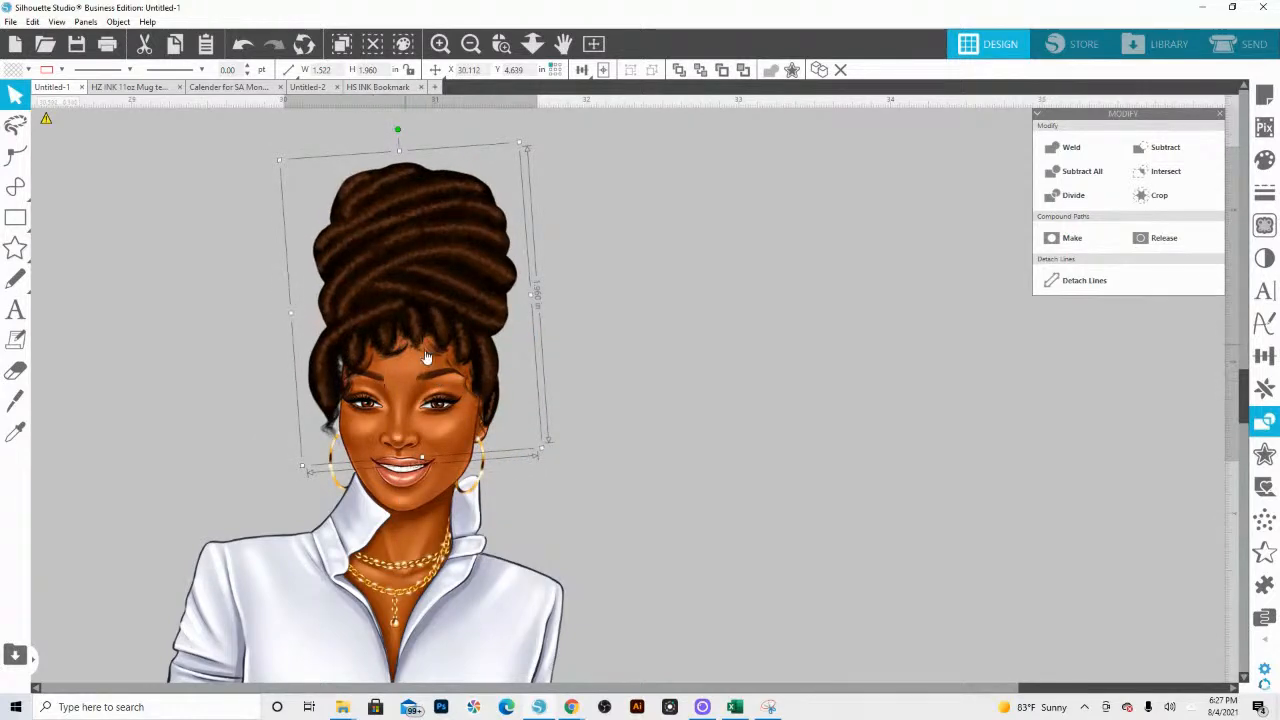
Step: Scale the hairpiece down to about 1.299 × 1.673 in, rotate it nearly upright and align it with the hairline
{"action": "left_click_drag", "start_coordinate": [303, 466], "coordinate": [327, 415]}
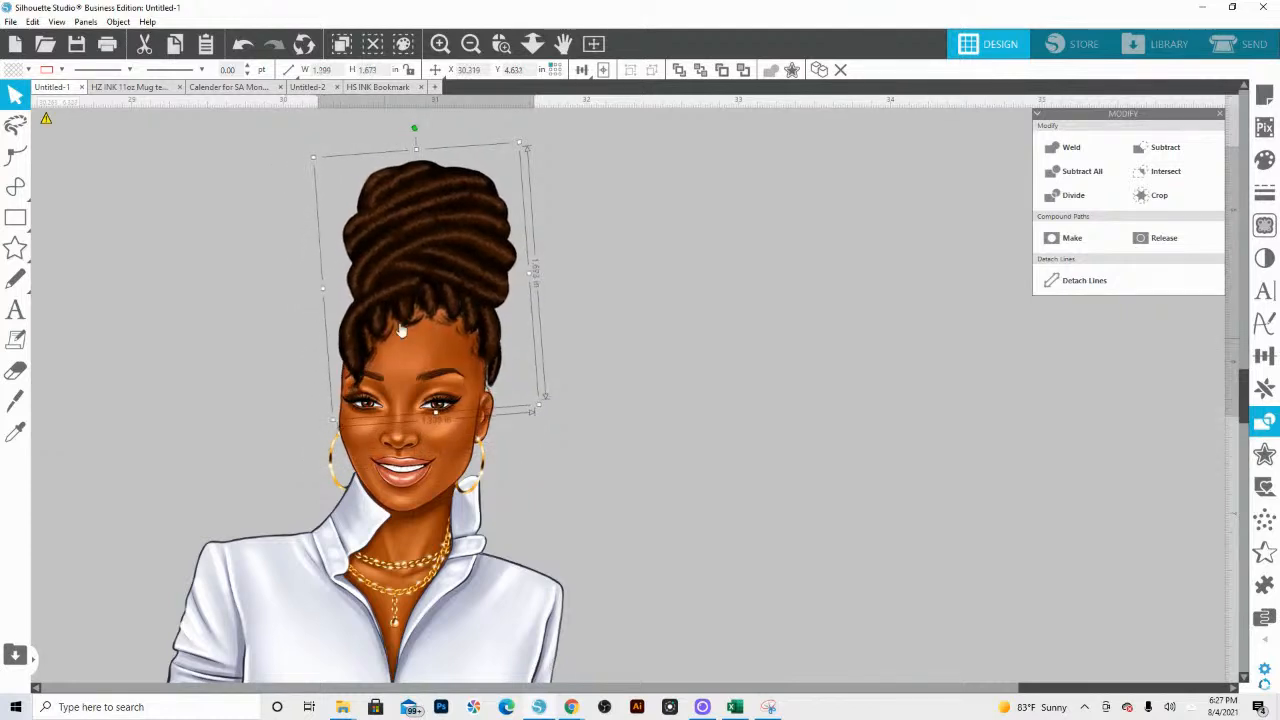
{"action": "left_click_drag", "start_coordinate": [440, 293], "coordinate": [429, 310]}
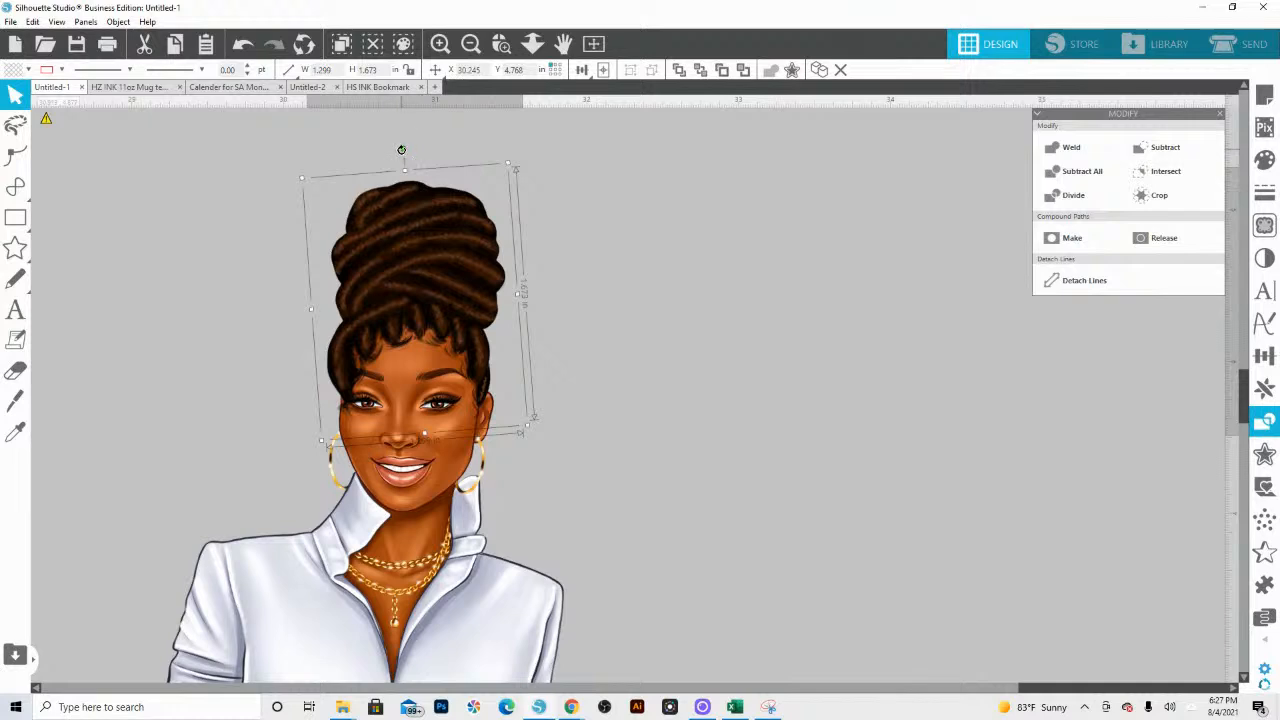
{"action": "left_click_drag", "start_coordinate": [404, 153], "coordinate": [415, 155]}
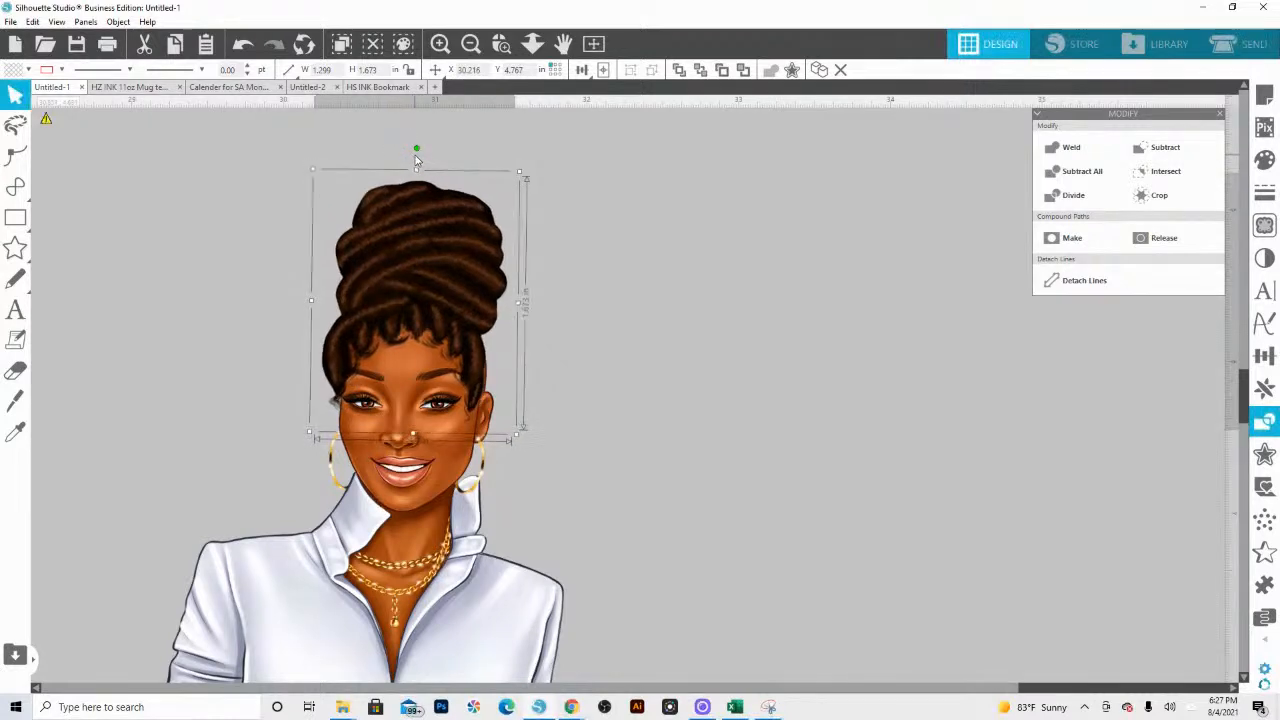
{"action": "left_click_drag", "start_coordinate": [375, 224], "coordinate": [380, 229]}
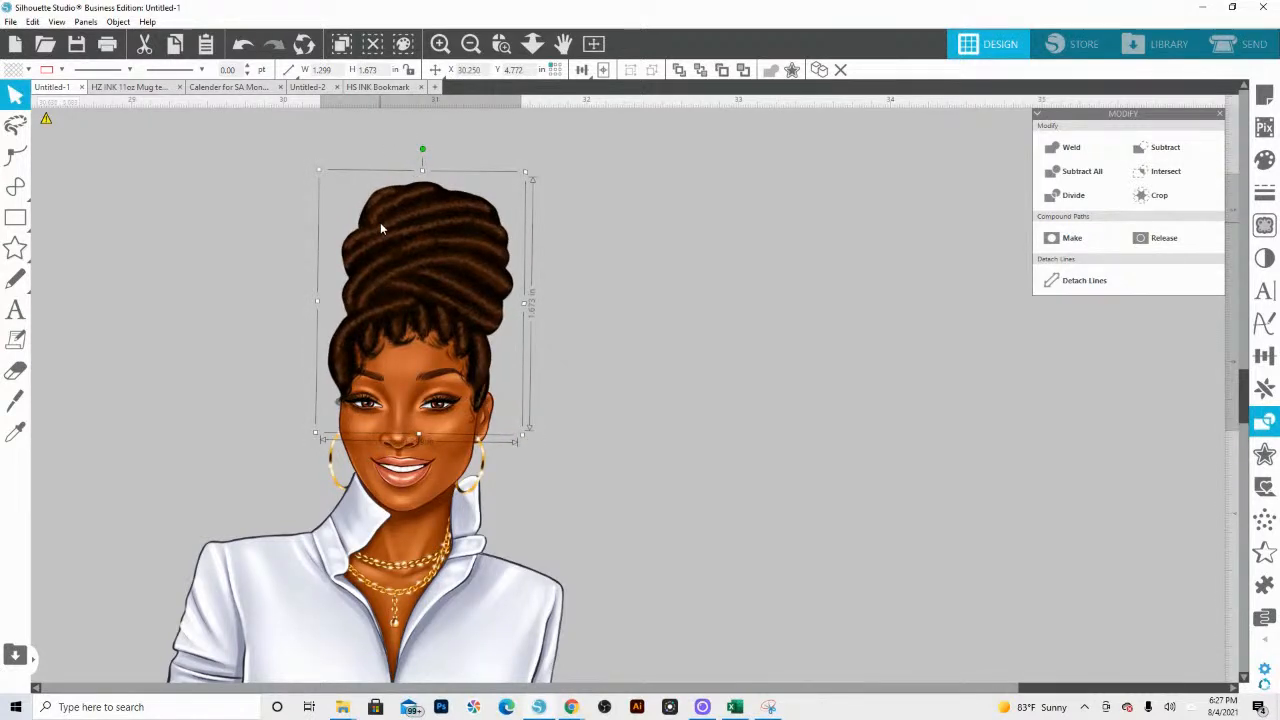
{"action": "right_click", "coordinate": [380, 229]}
{"action": "left_click", "coordinate": [630, 237]}
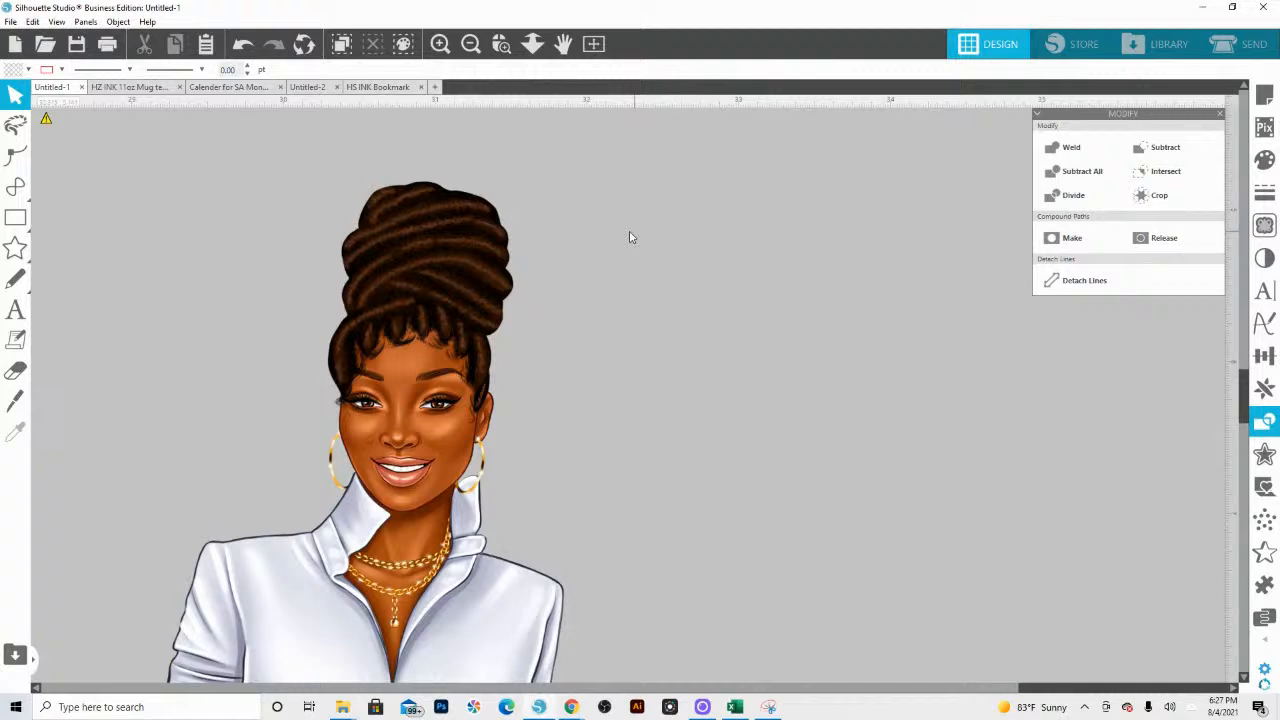
Step: Stretch the hairpiece's width to about 1.335 in and nudge it so that it covers the head
{"action": "left_click", "coordinate": [377, 314]}
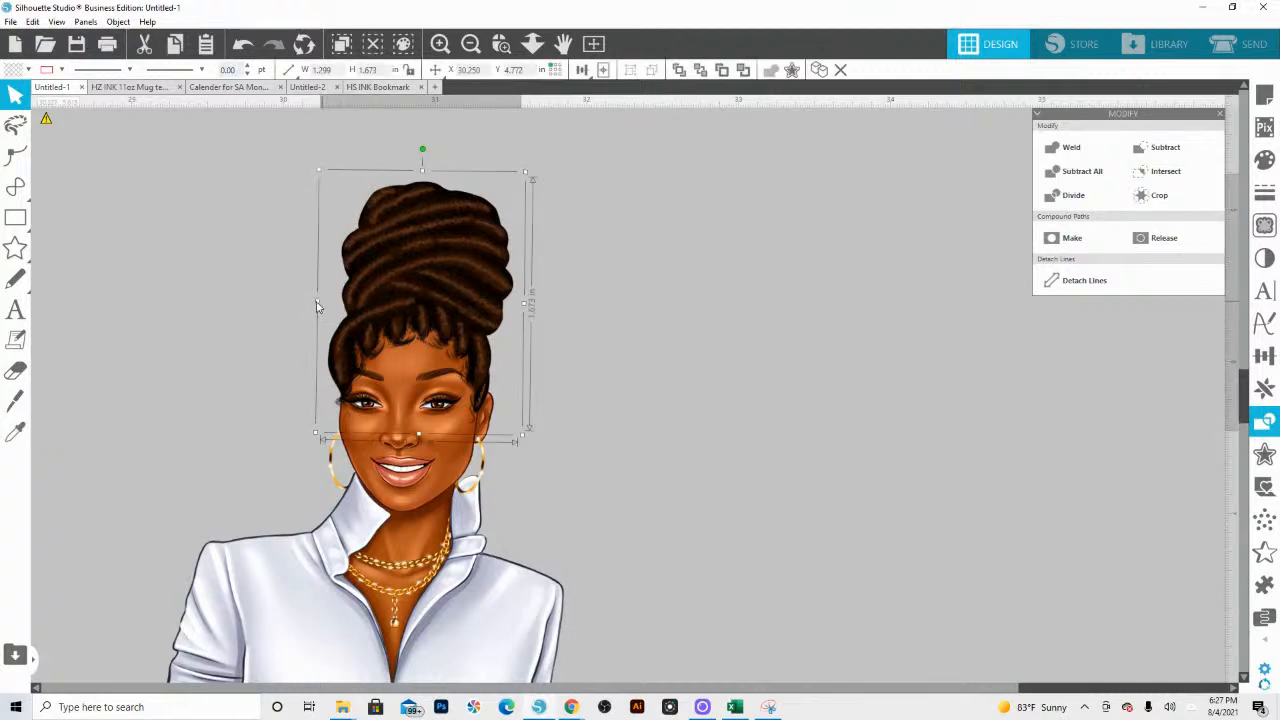
{"action": "left_click_drag", "start_coordinate": [317, 305], "coordinate": [312, 307]}
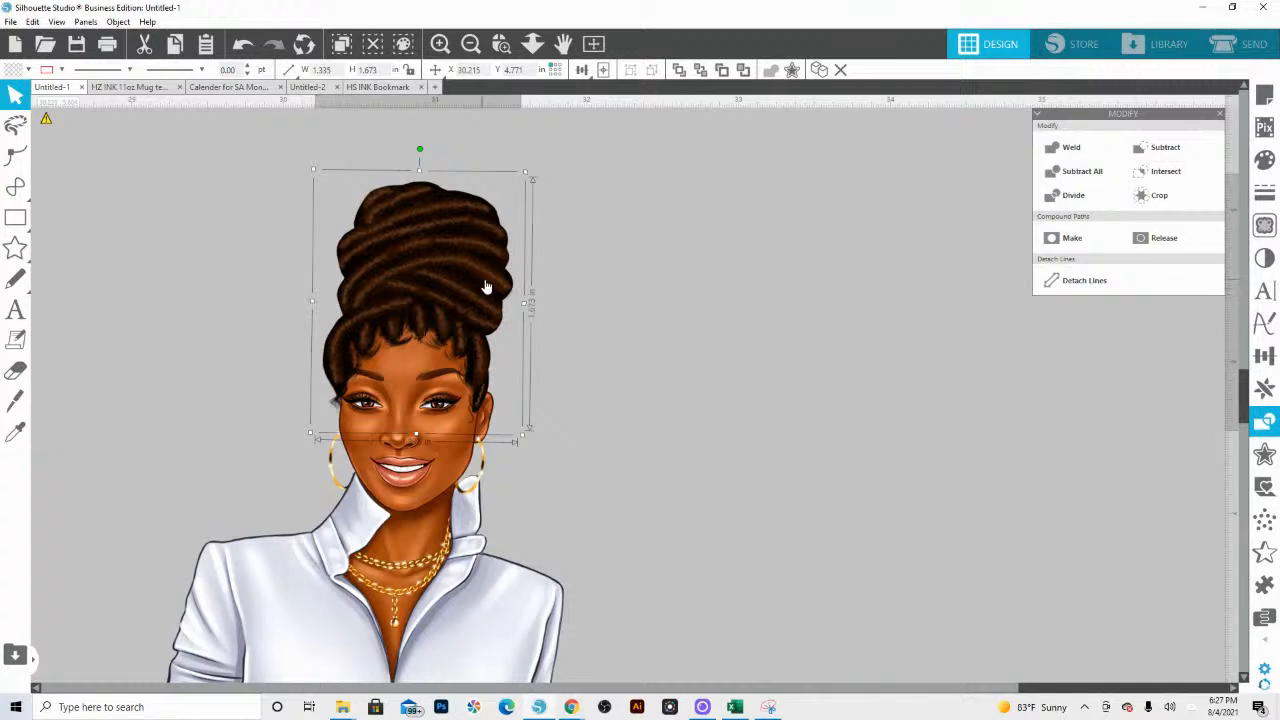
{"action": "left_click", "coordinate": [618, 305]}
{"action": "left_click_drag", "start_coordinate": [472, 293], "coordinate": [471, 293]}
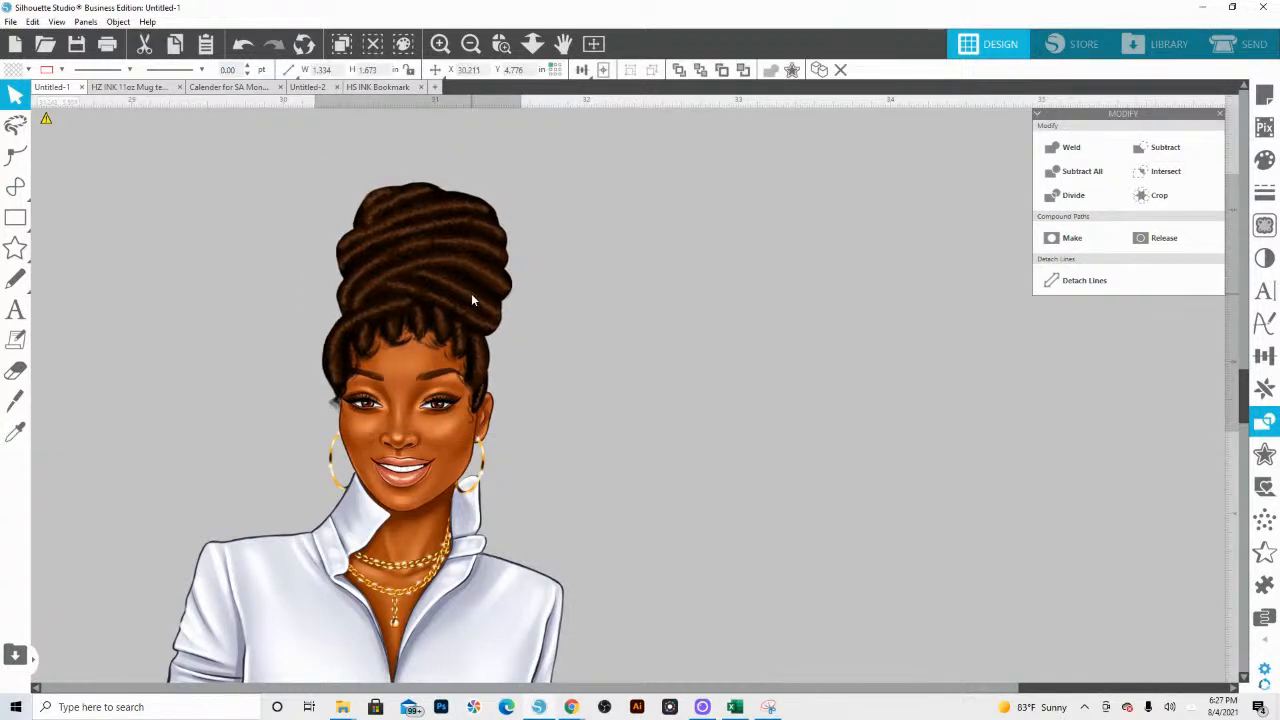
Step: Apply a partial Grey Shade image effect to the hairpiece to turn the brown hair nearly black
{"action": "left_click", "coordinate": [472, 299]}
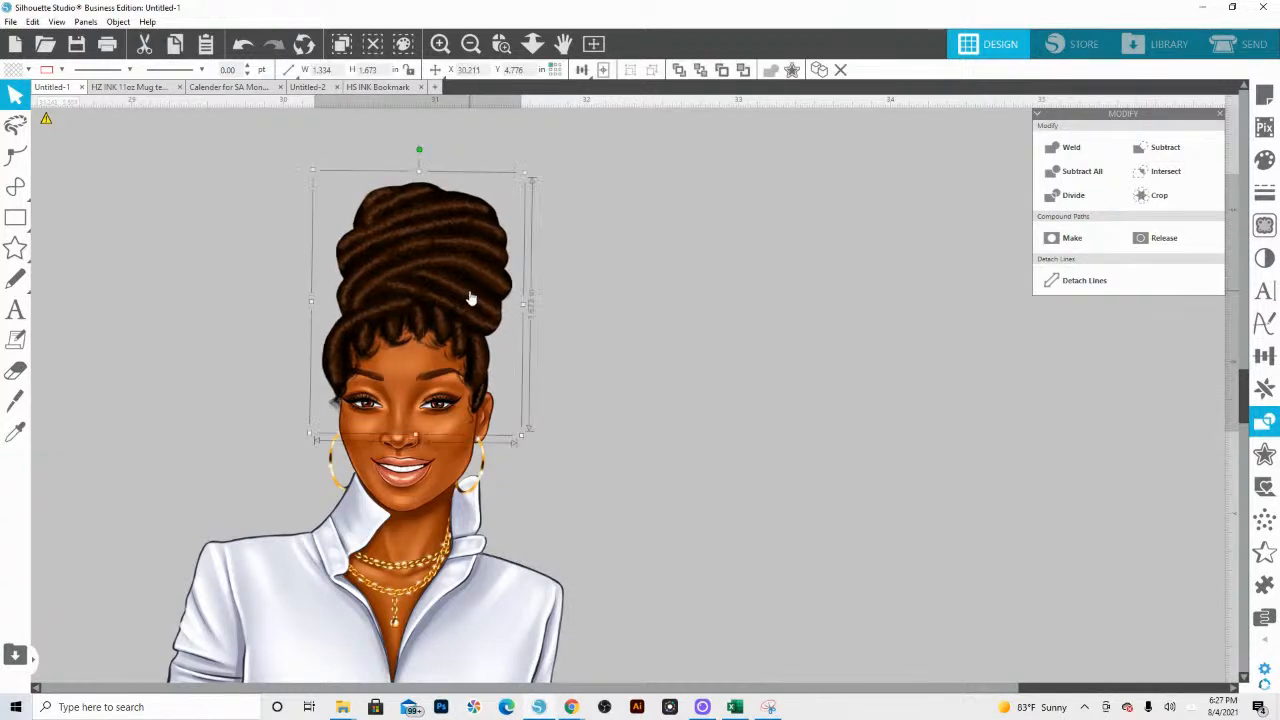
{"action": "left_click", "coordinate": [1266, 260]}
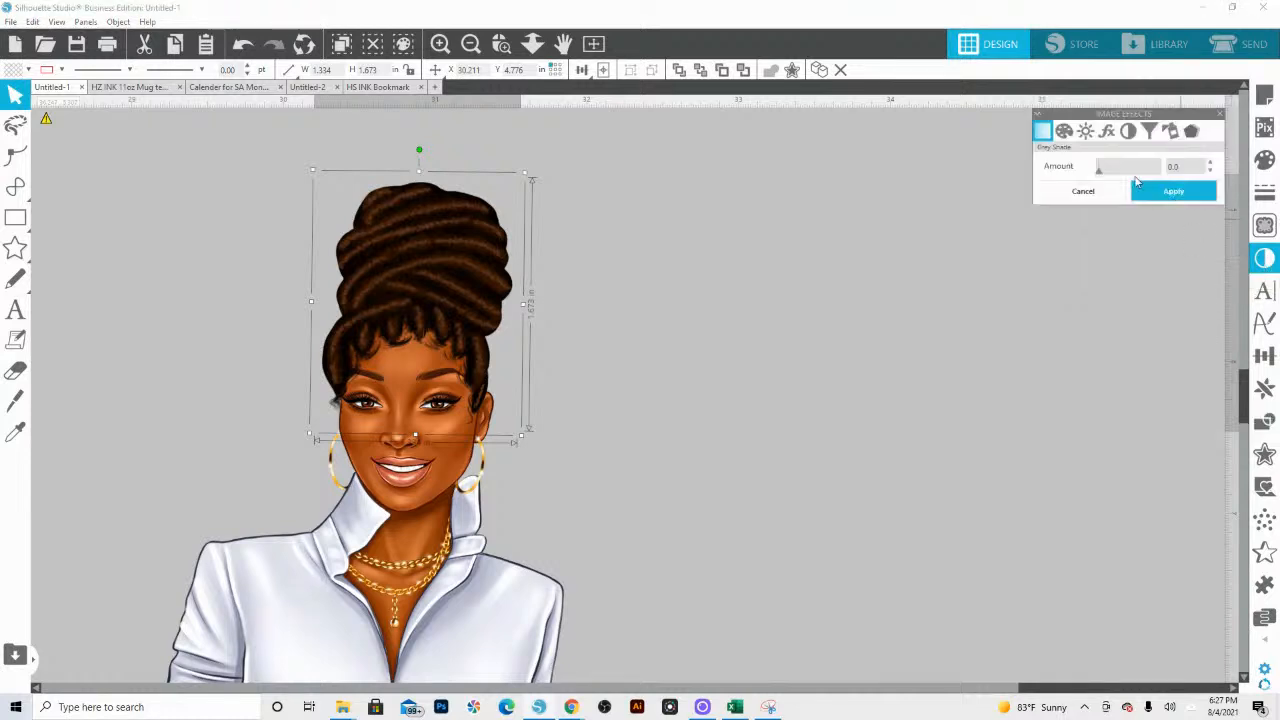
{"action": "left_click", "coordinate": [1070, 135]}
{"action": "left_click", "coordinate": [1043, 131]}
{"action": "left_click_drag", "start_coordinate": [1144, 180], "coordinate": [1193, 190]}
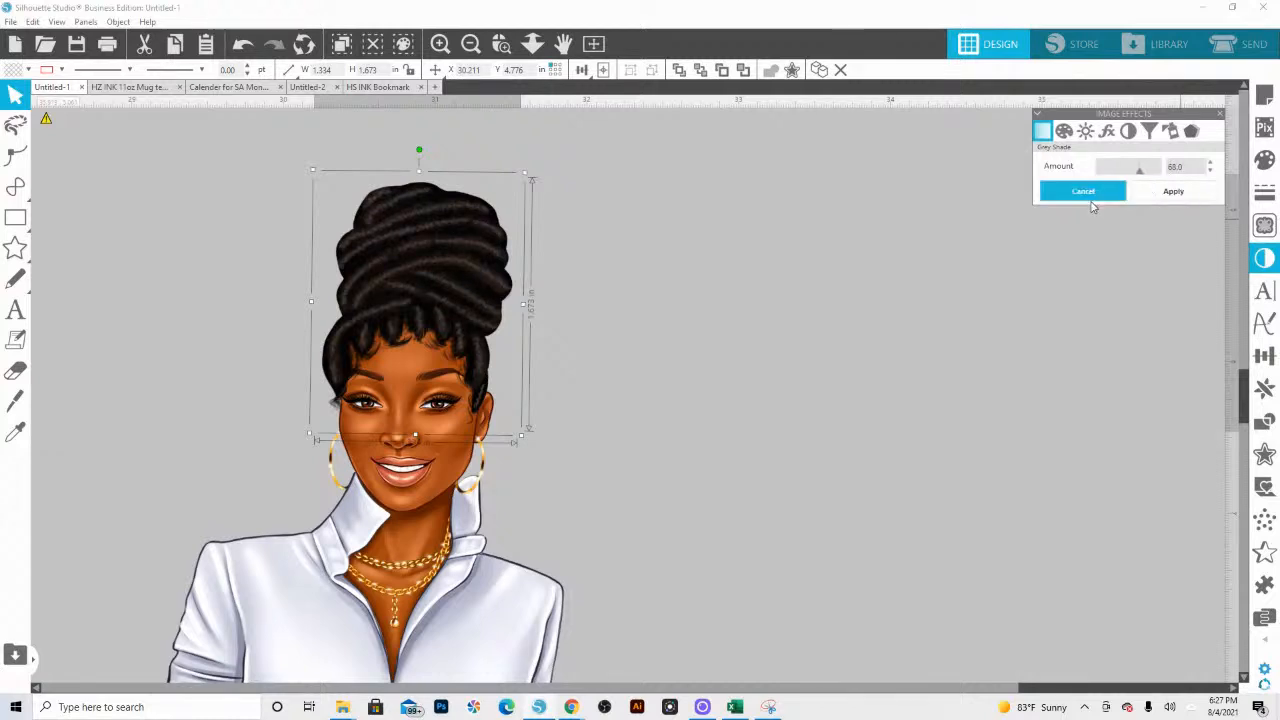
{"action": "left_click", "coordinate": [1154, 196]}
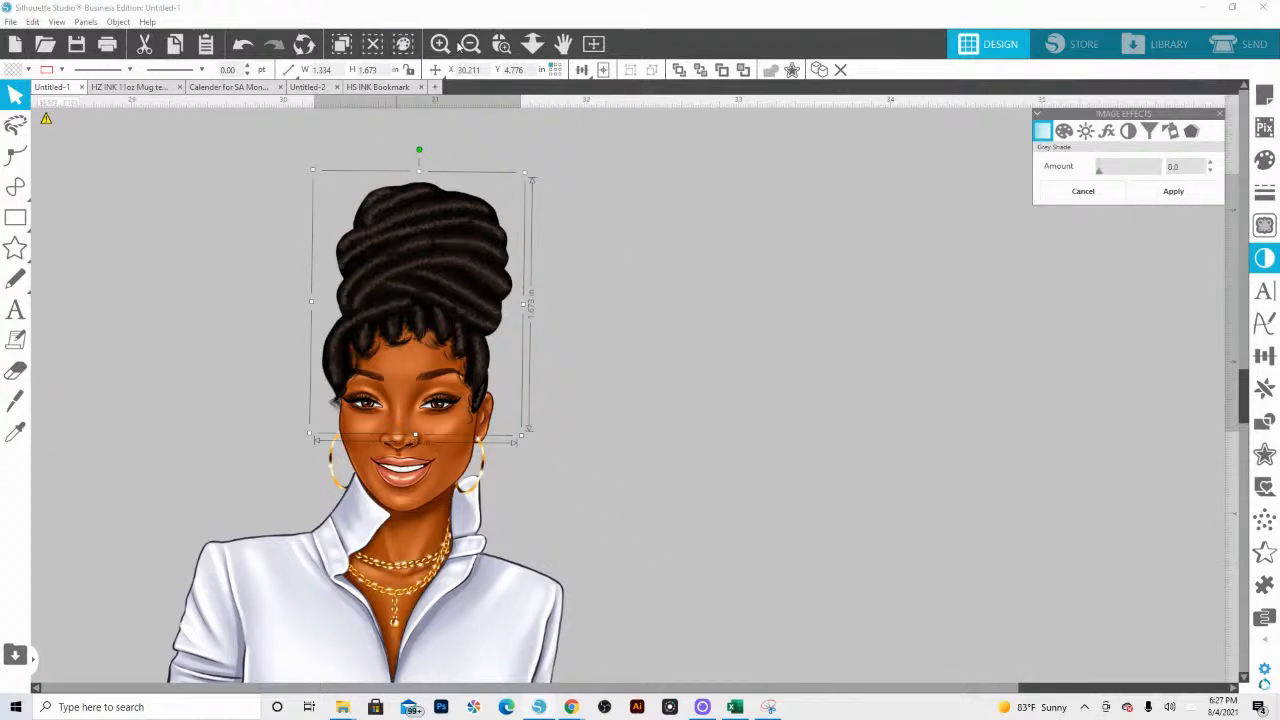
Step: Group the large white-suit figure with her hairpiece and earrings, and scale the group down proportionally to suit a bookmark
{"action": "left_click", "coordinate": [532, 43]}
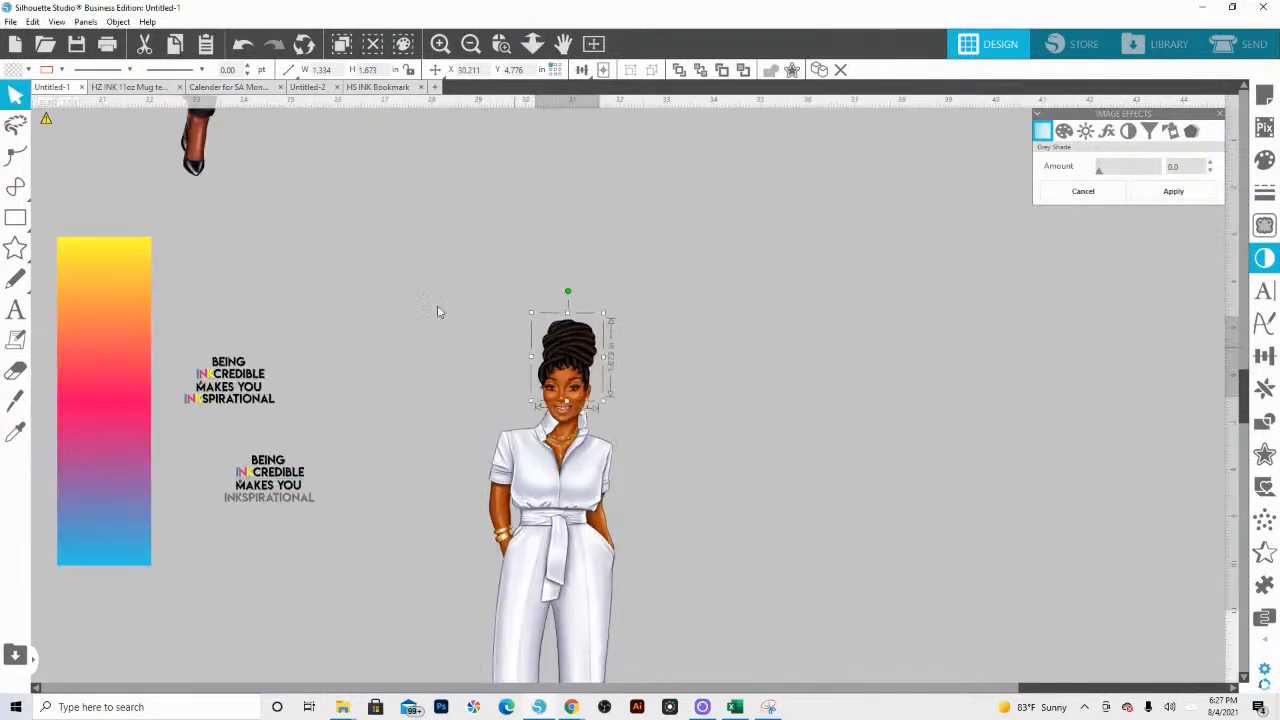
{"action": "left_click", "coordinate": [555, 410]}
{"action": "left_click", "coordinate": [532, 43]}
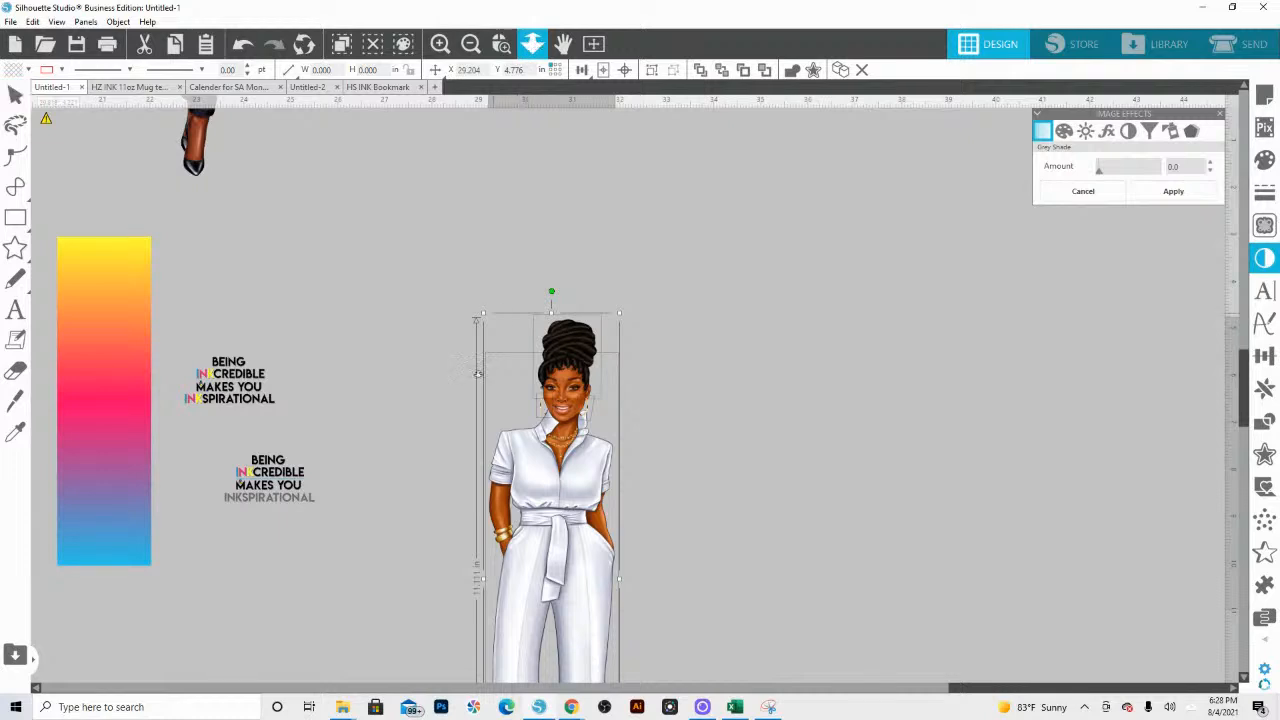
{"action": "left_click_drag", "start_coordinate": [464, 199], "coordinate": [566, 317]}
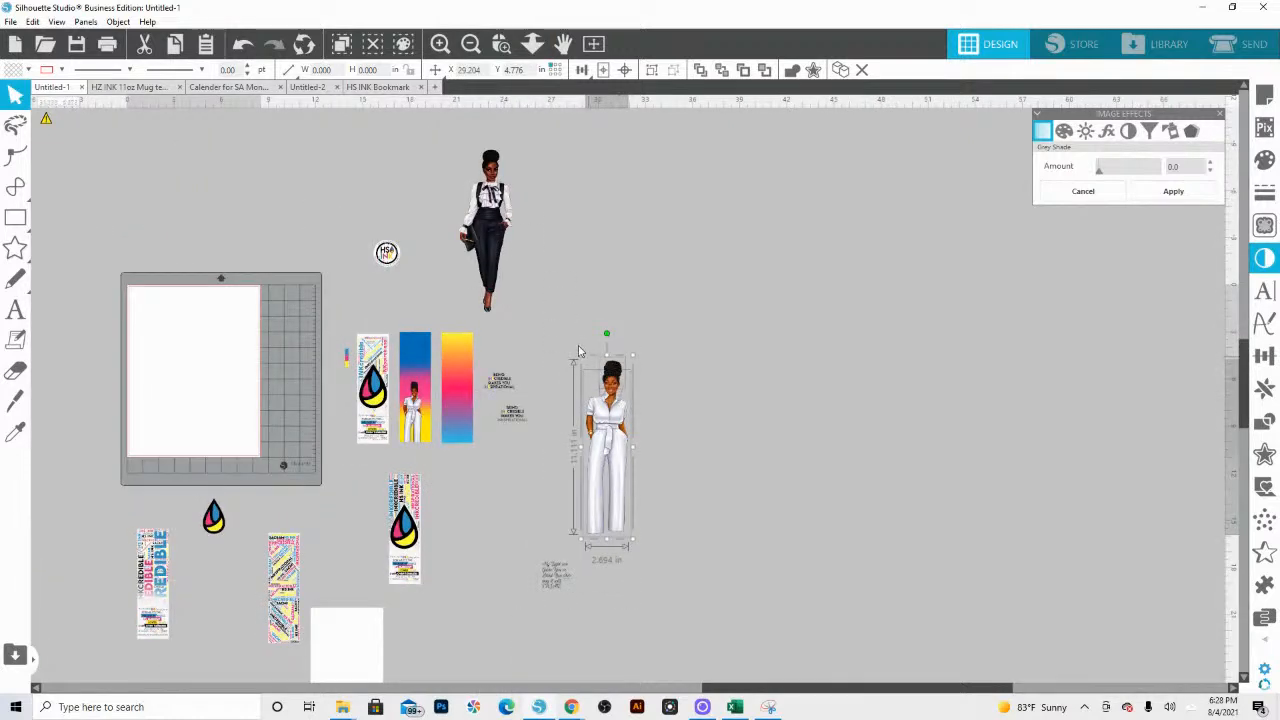
{"action": "right_click", "coordinate": [621, 458]}
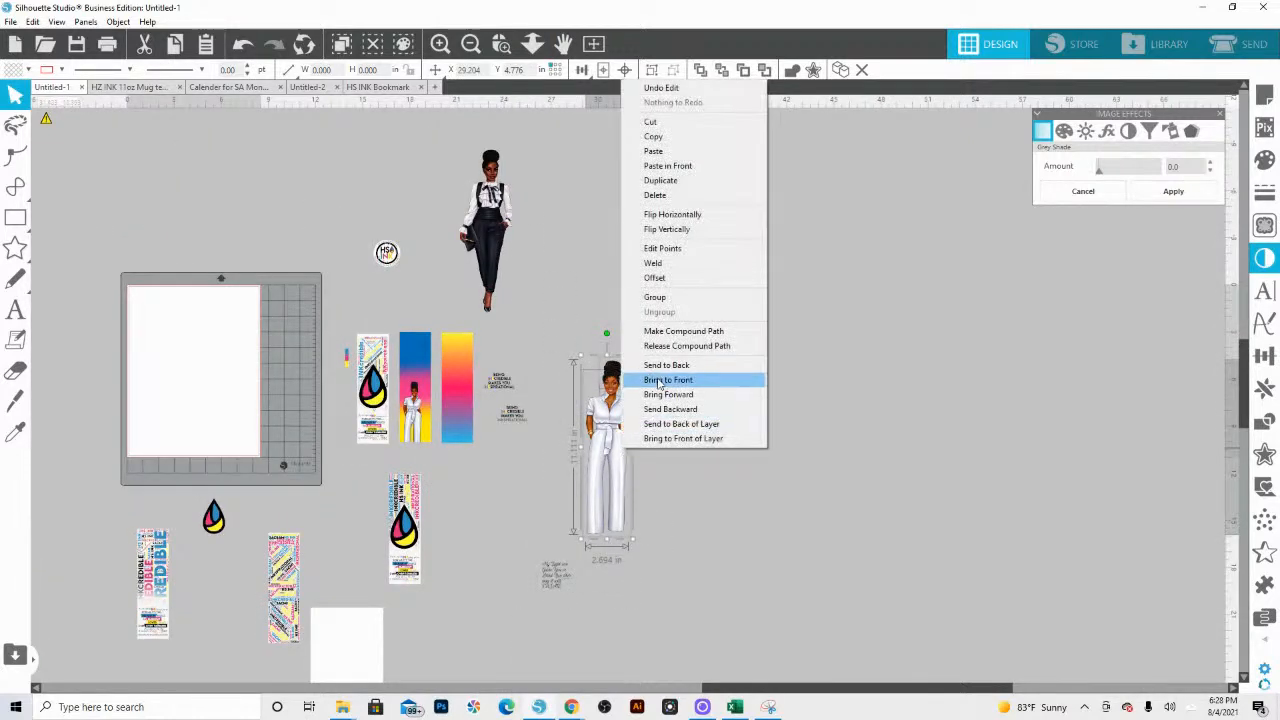
{"action": "left_click", "coordinate": [679, 297]}
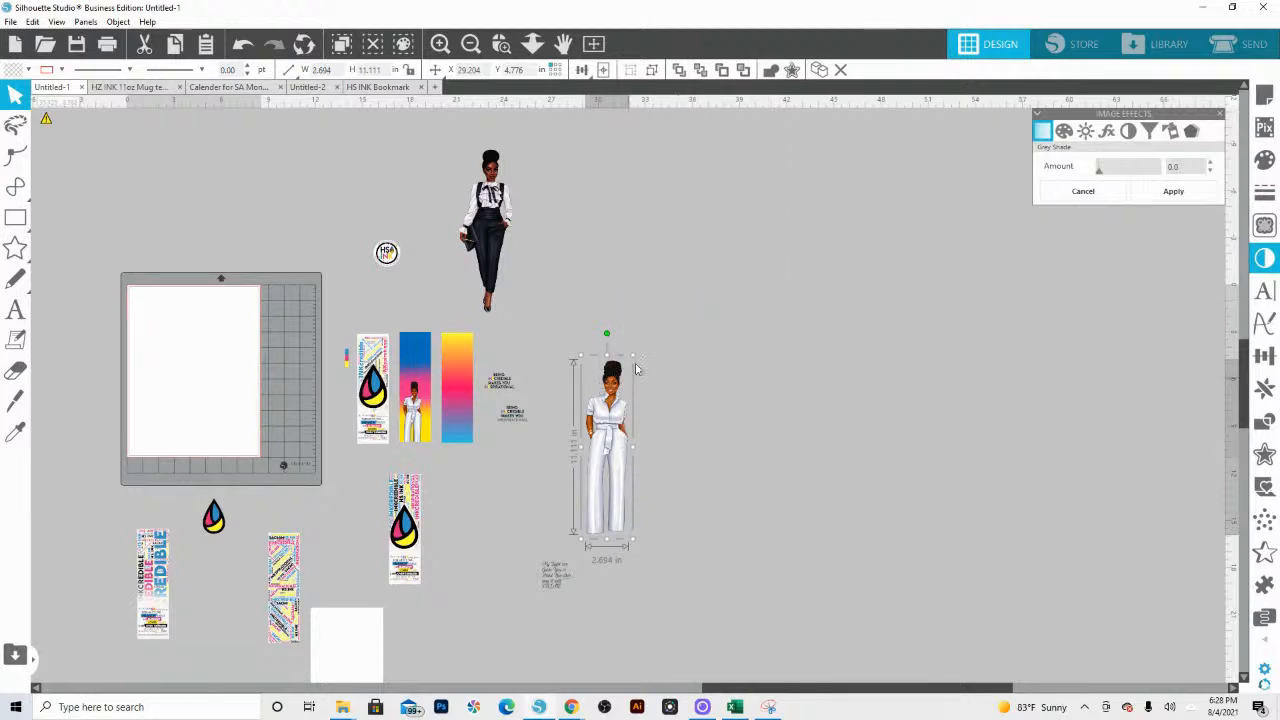
{"action": "left_click_drag", "start_coordinate": [633, 355], "coordinate": [614, 477]}
{"action": "left_click_drag", "start_coordinate": [413, 418], "coordinate": [590, 416]}
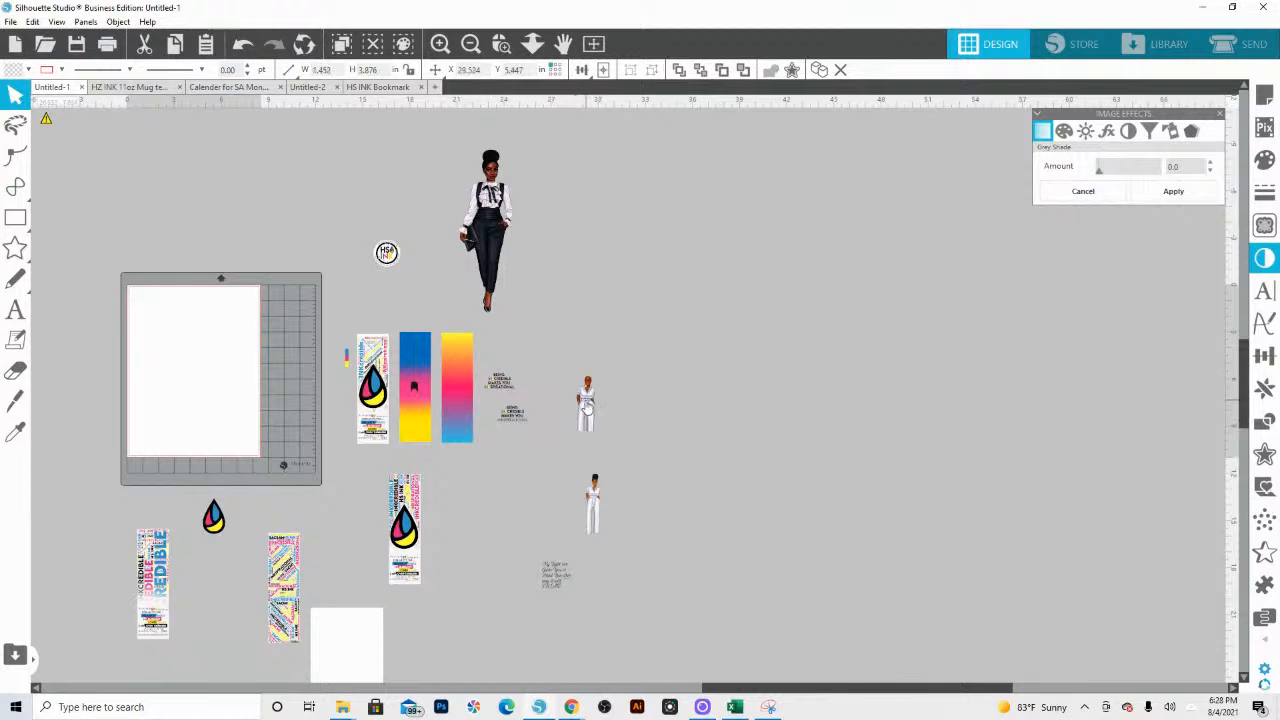
{"action": "key", "text": "ctrl+z"}
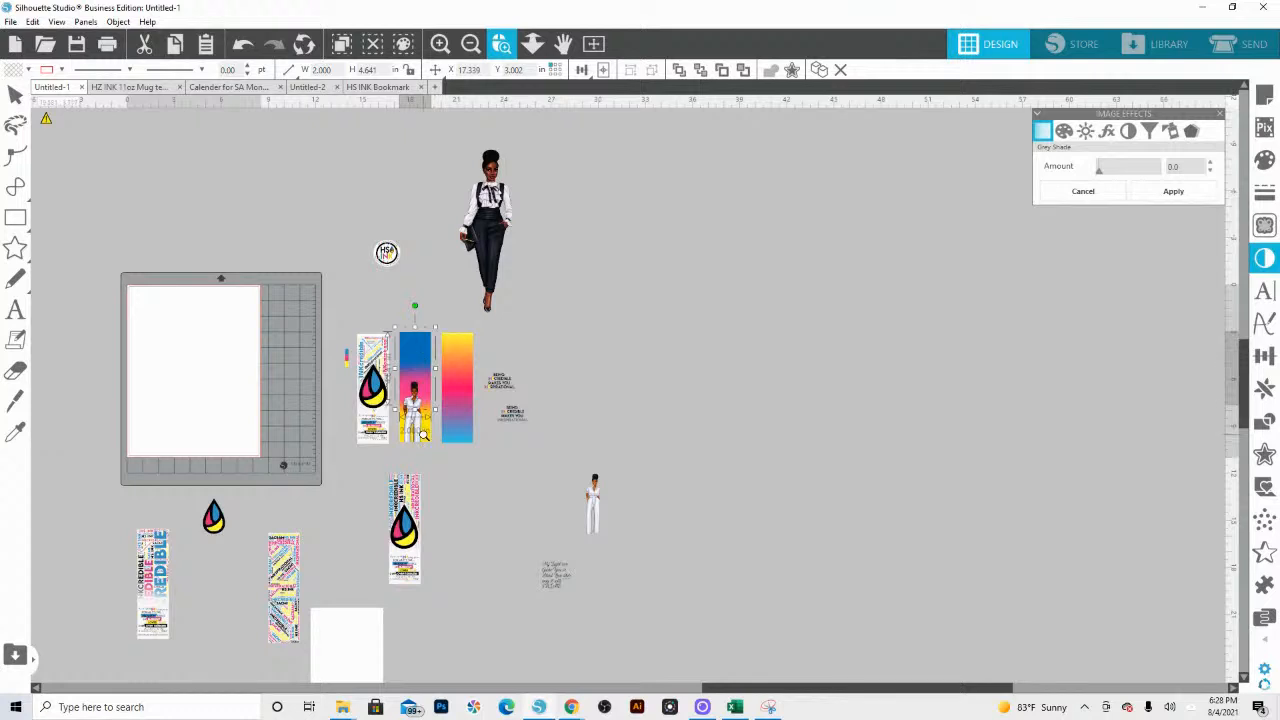
{"action": "left_click", "coordinate": [423, 434]}
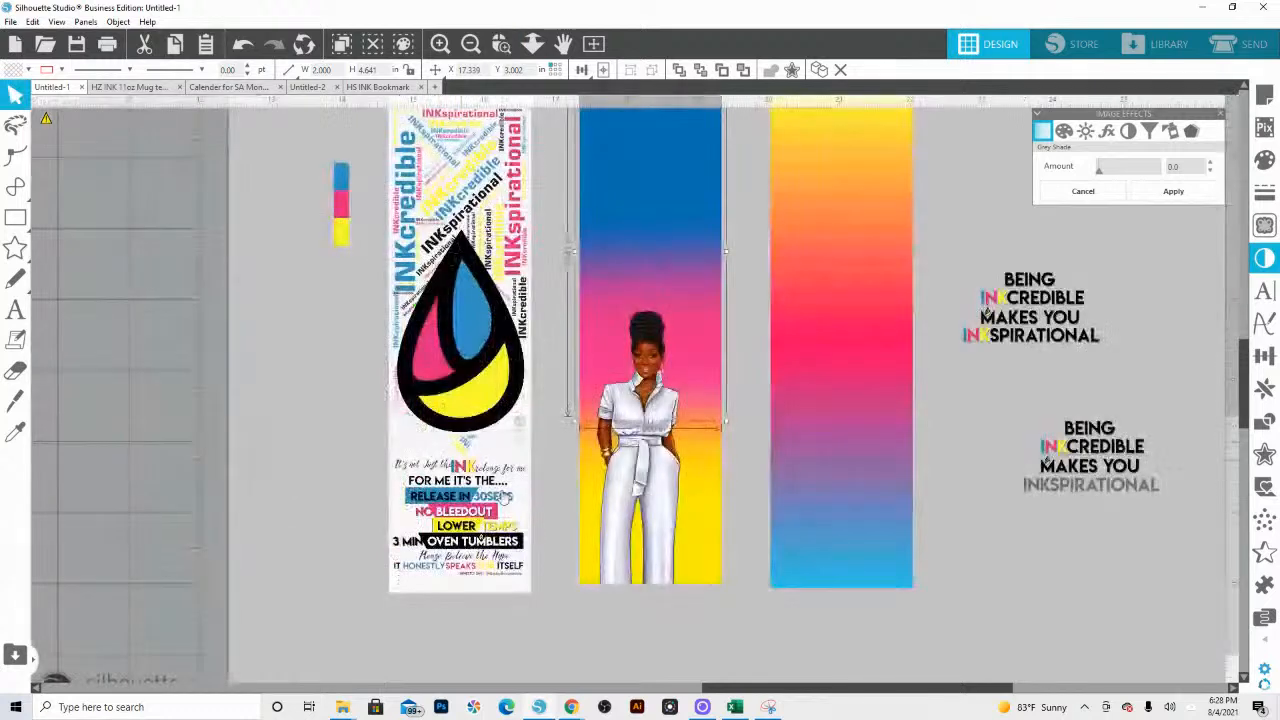
{"action": "left_click", "coordinate": [637, 370]}
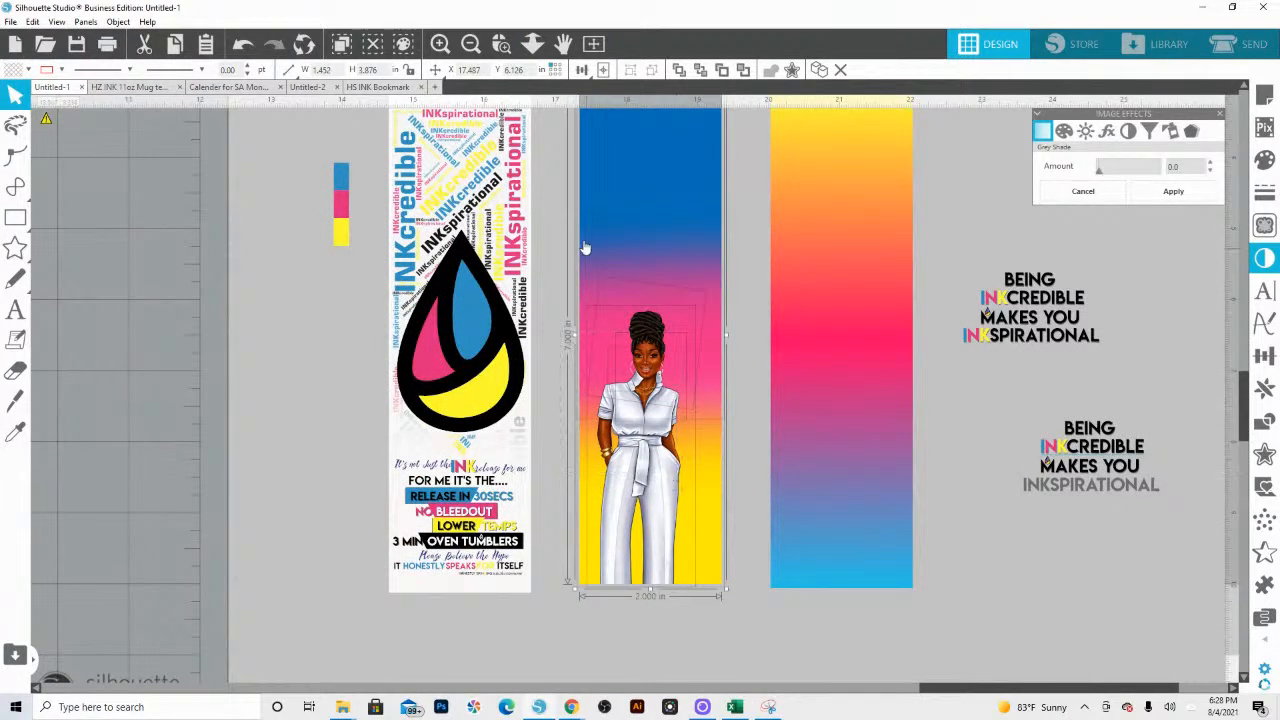
{"action": "left_click", "coordinate": [552, 249]}
{"action": "double_click", "coordinate": [614, 236]}
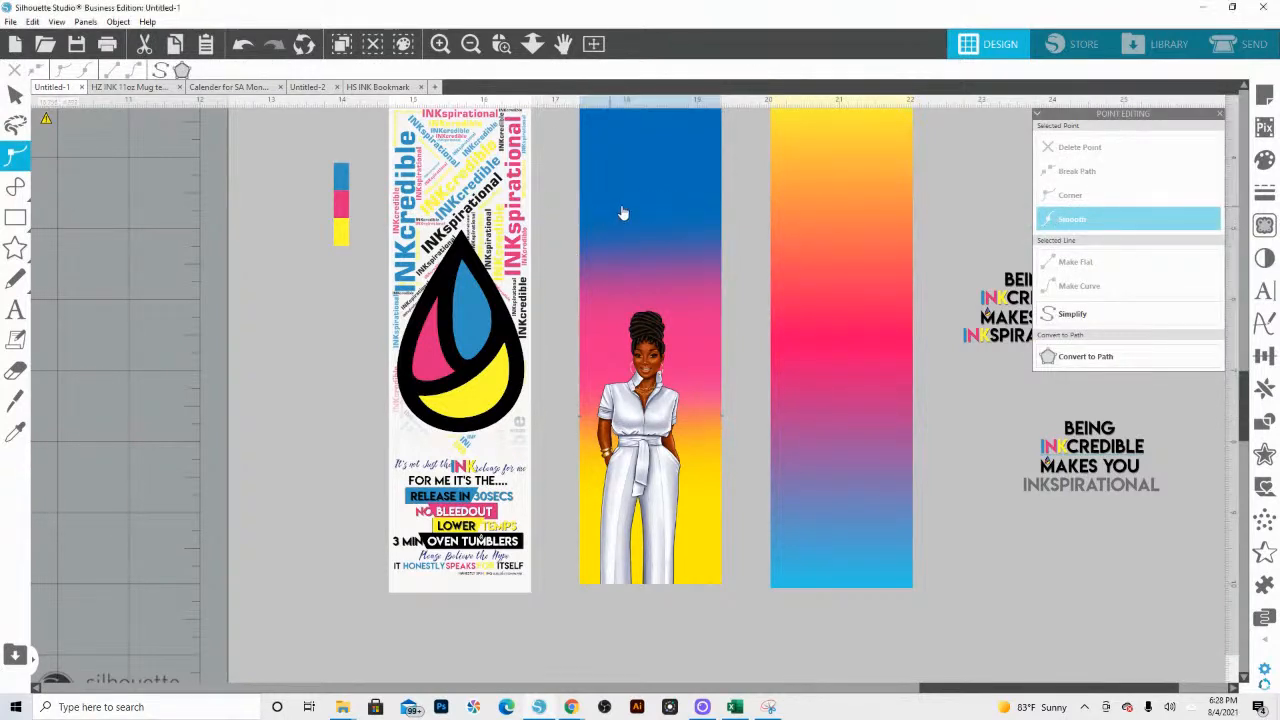
{"action": "left_click_drag", "start_coordinate": [620, 211], "coordinate": [586, 200]}
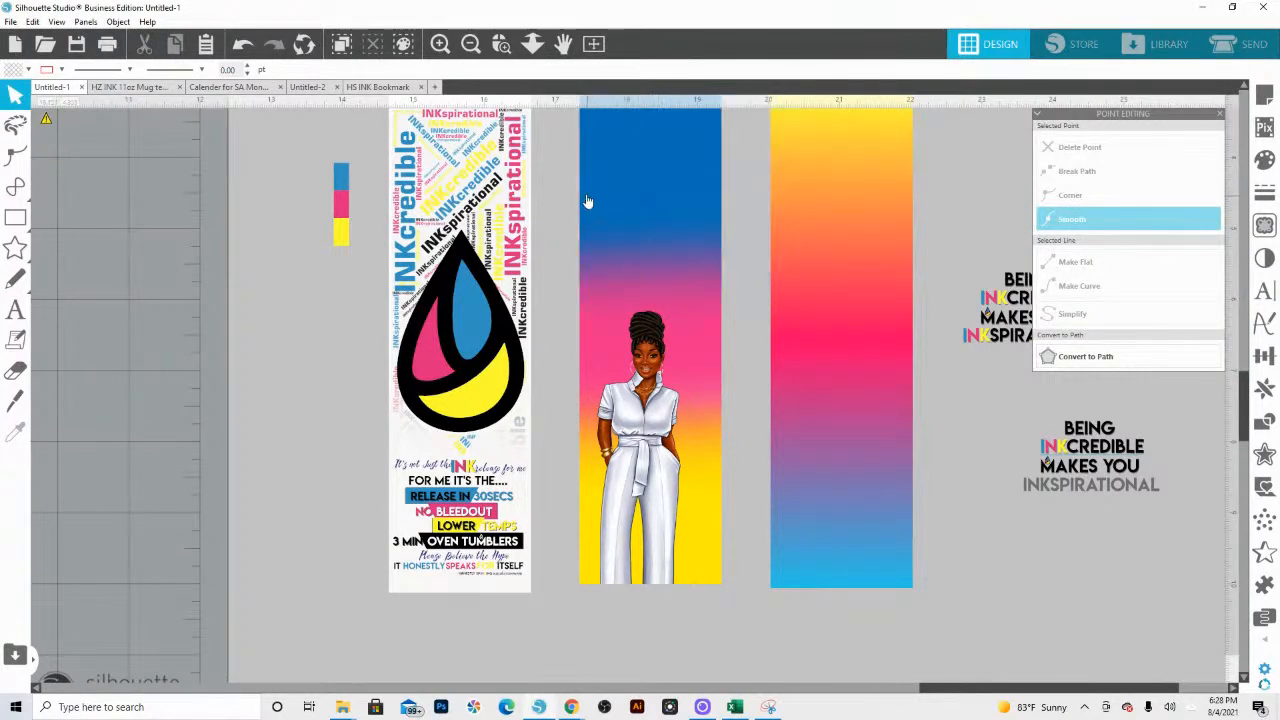
{"action": "left_click", "coordinate": [581, 502]}
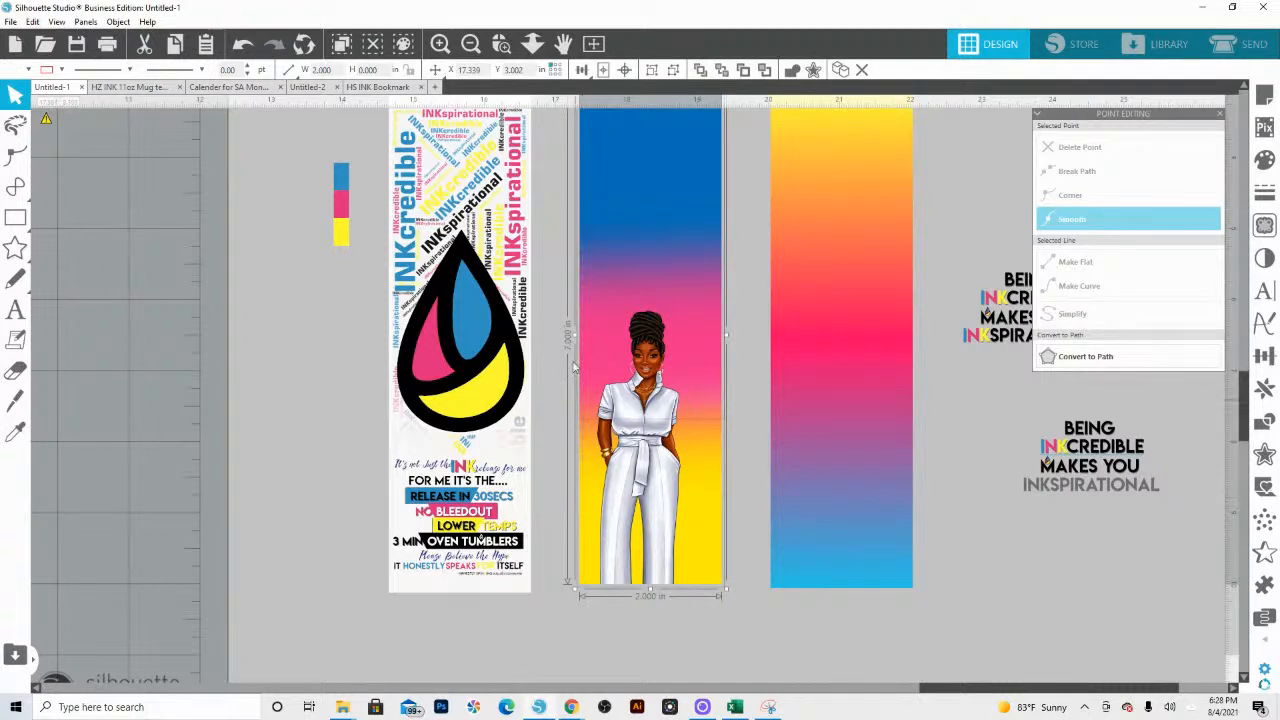
{"action": "left_click_drag", "start_coordinate": [612, 196], "coordinate": [672, 195]}
{"action": "key", "text": "z"}
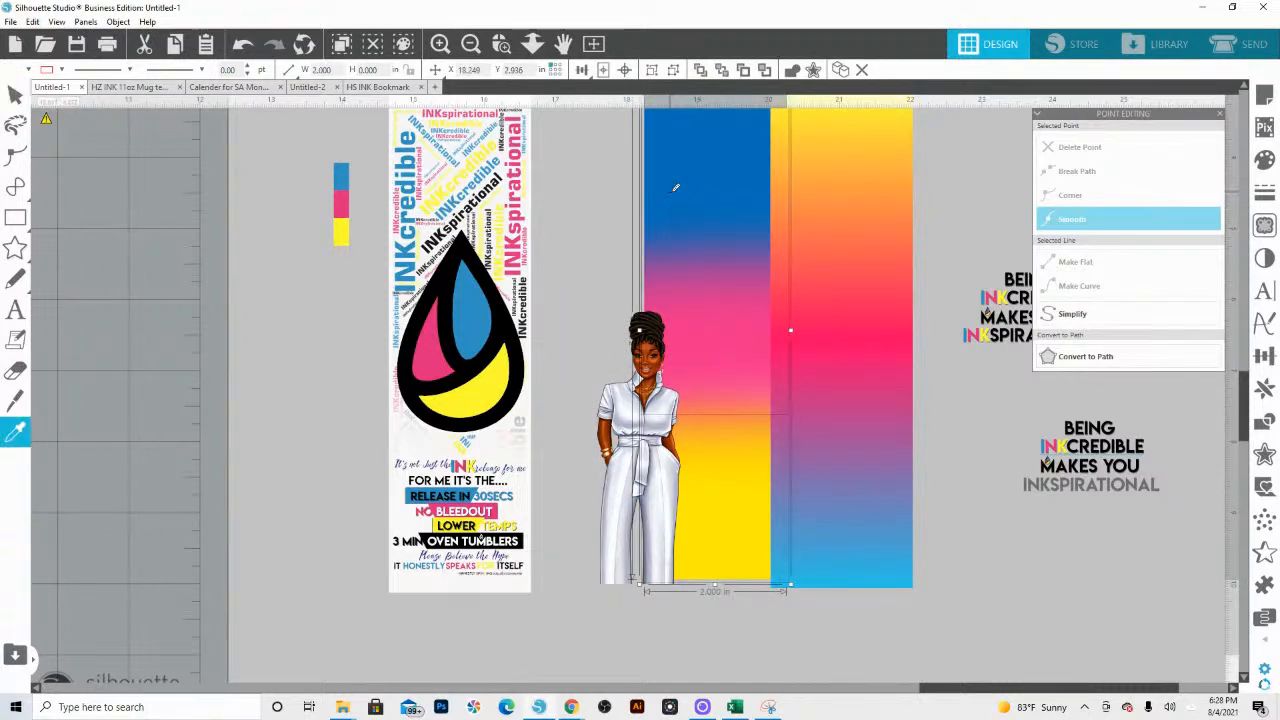
{"action": "key", "text": "ctrl+z"}
{"action": "key", "text": "ctrl+z"}
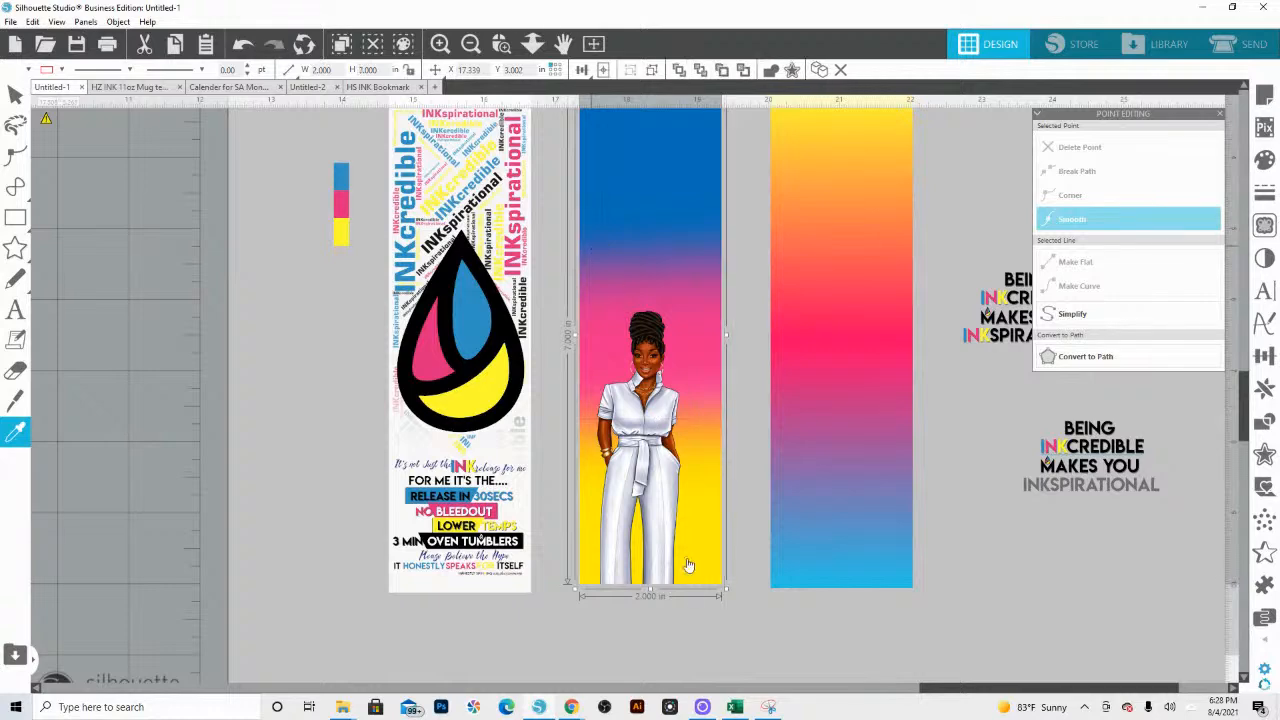
Step: Group the woman figure with her hairpiece and earrings on the blue-pink-yellow gradient bookmark
{"action": "left_click", "coordinate": [594, 289]}
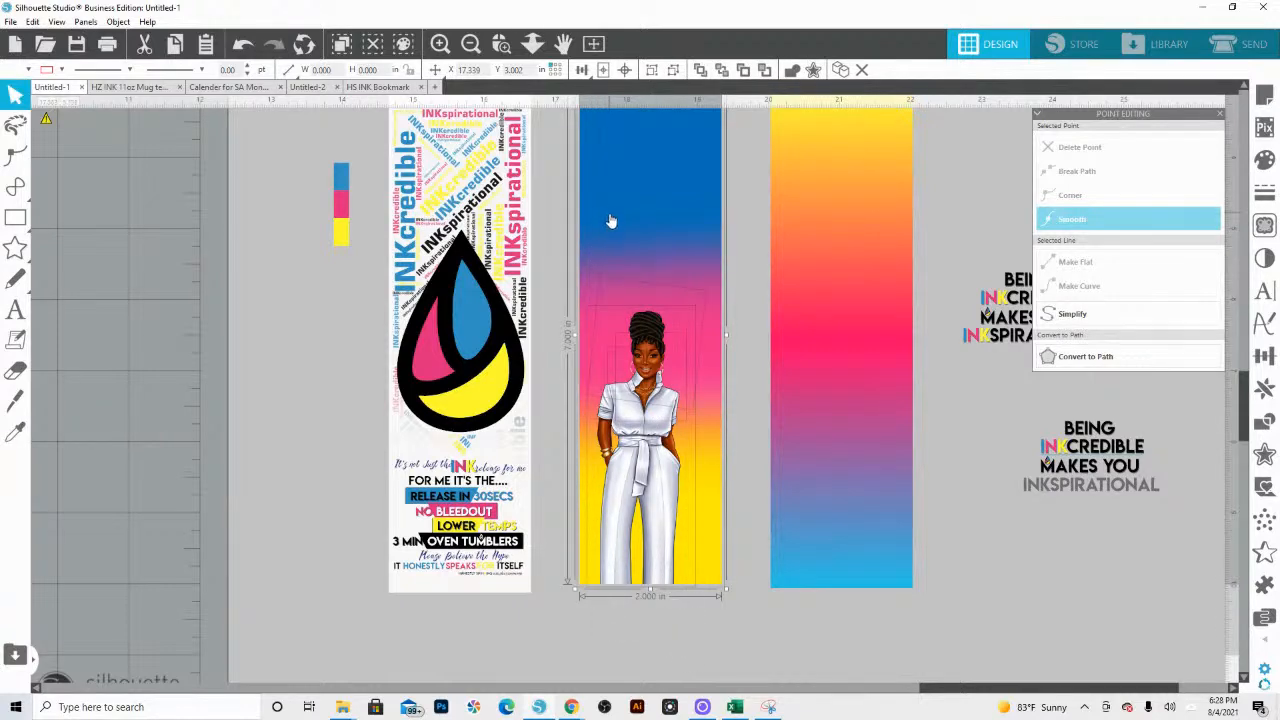
{"action": "right_click", "coordinate": [649, 325]}
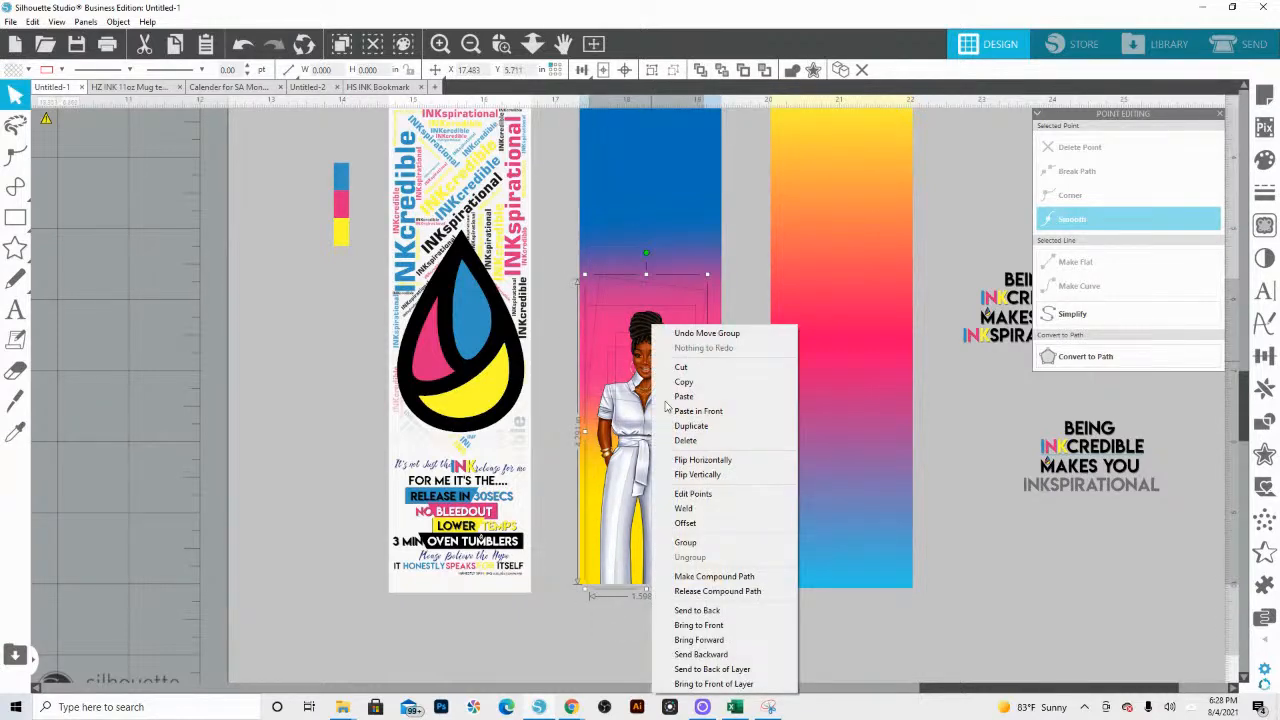
{"action": "left_click", "coordinate": [690, 544]}
Step: Move the grouped woman figure off the gradient bookmark and place it beside the smaller white-suit figure
{"action": "left_click", "coordinate": [532, 43]}
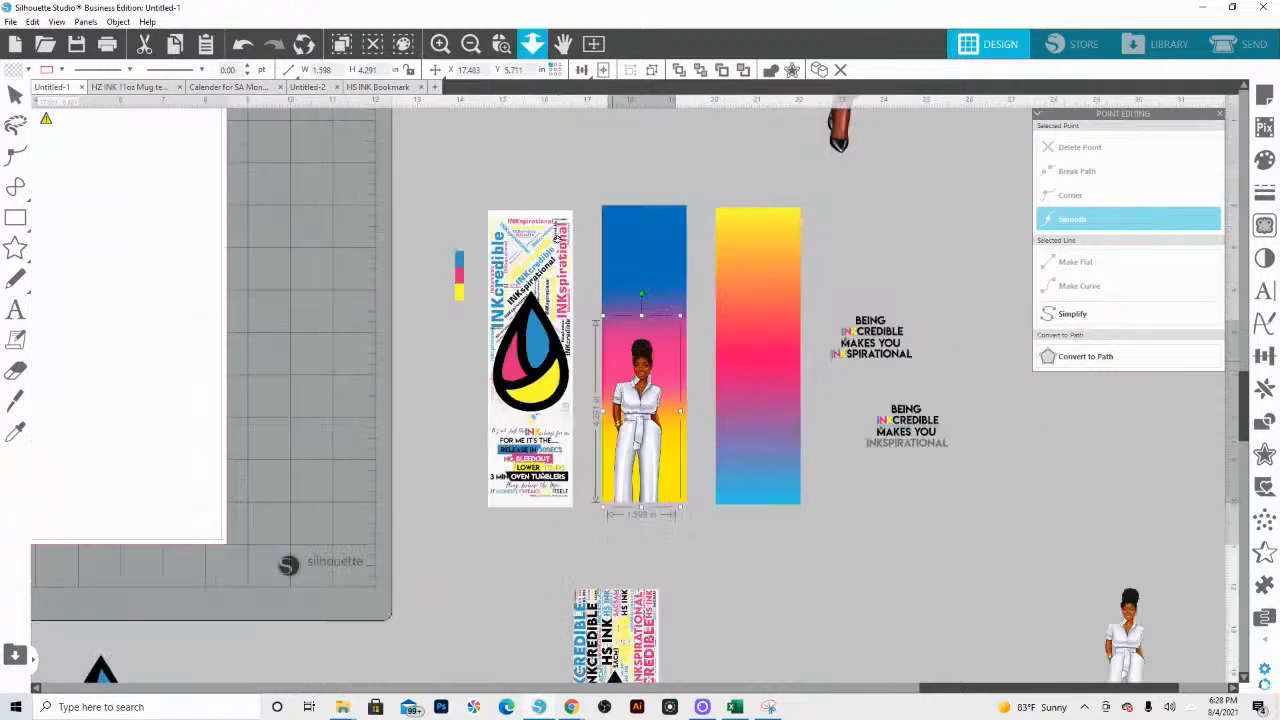
{"action": "scroll", "coordinate": [558, 238], "scroll_direction": "down", "scroll_amount": 5}
{"action": "scroll", "coordinate": [560, 254], "scroll_direction": "up", "scroll_amount": 1}
{"action": "left_click", "coordinate": [642, 456]}
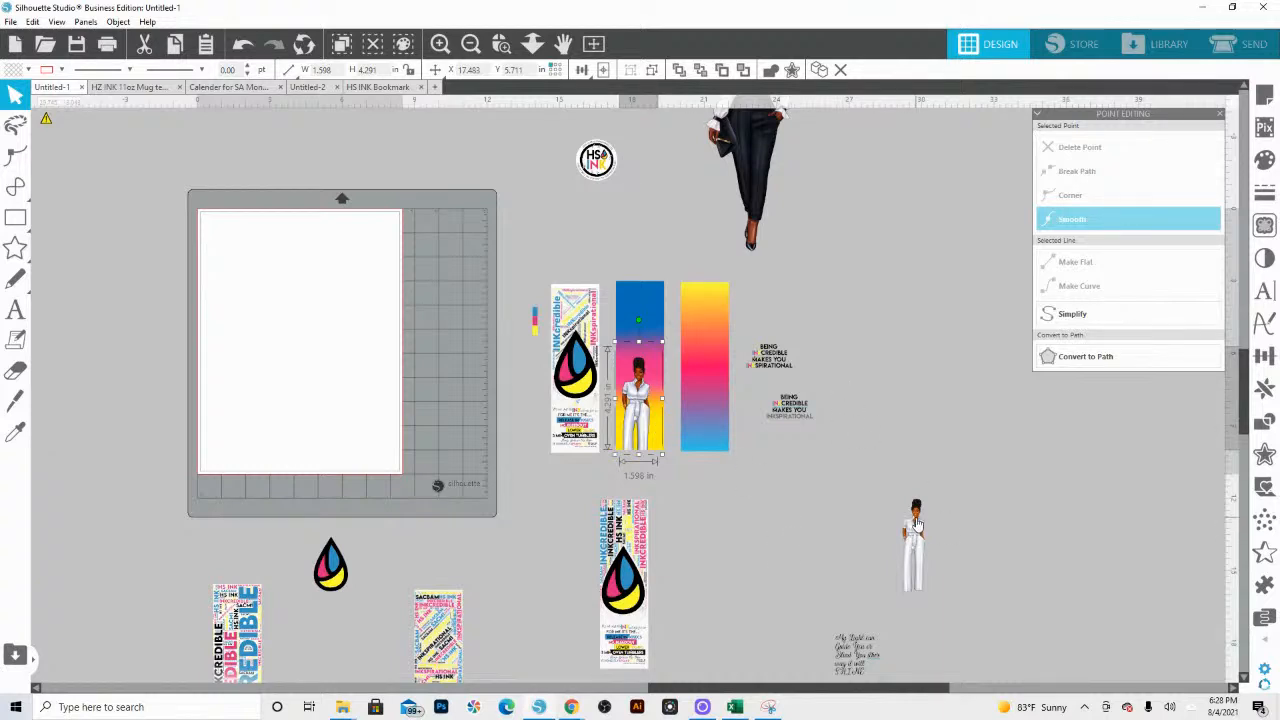
{"action": "left_click_drag", "start_coordinate": [639, 400], "coordinate": [886, 543]}
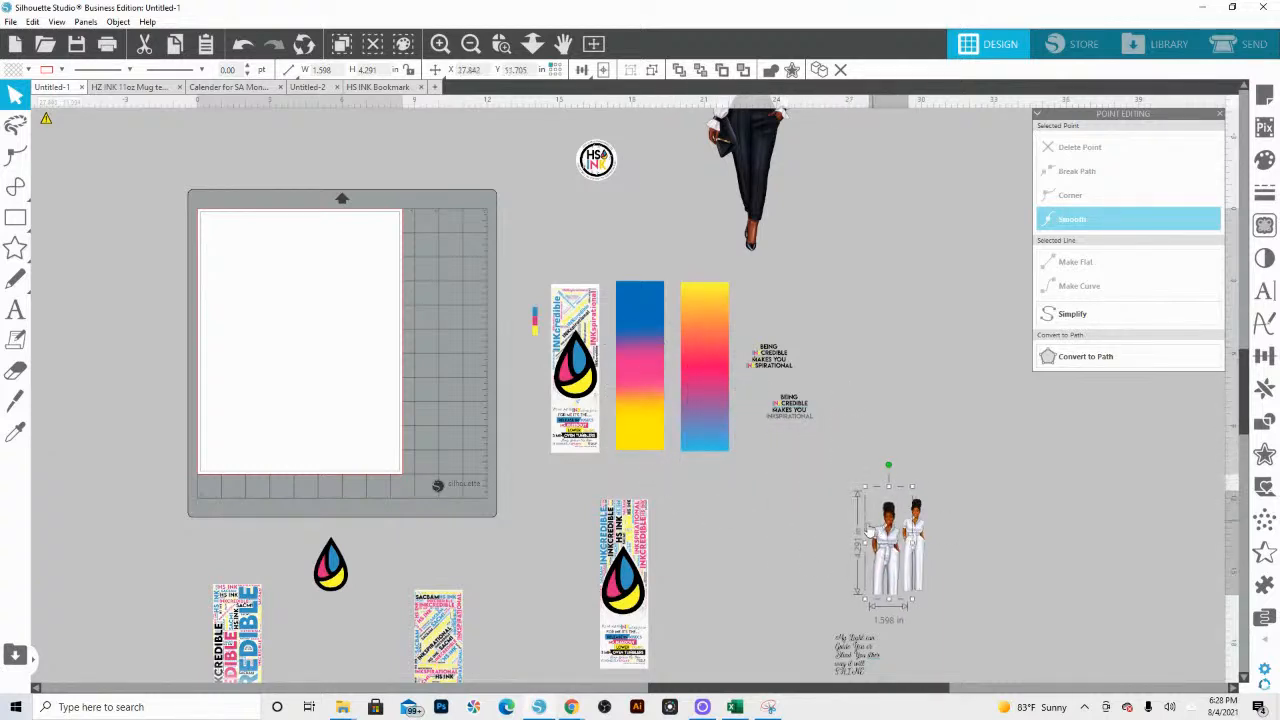
Step: Ungroup the smaller white-suit figure so that her body image can be edited separately from the hairpiece
{"action": "scroll", "coordinate": [851, 343], "scroll_direction": "up", "scroll_amount": 4}
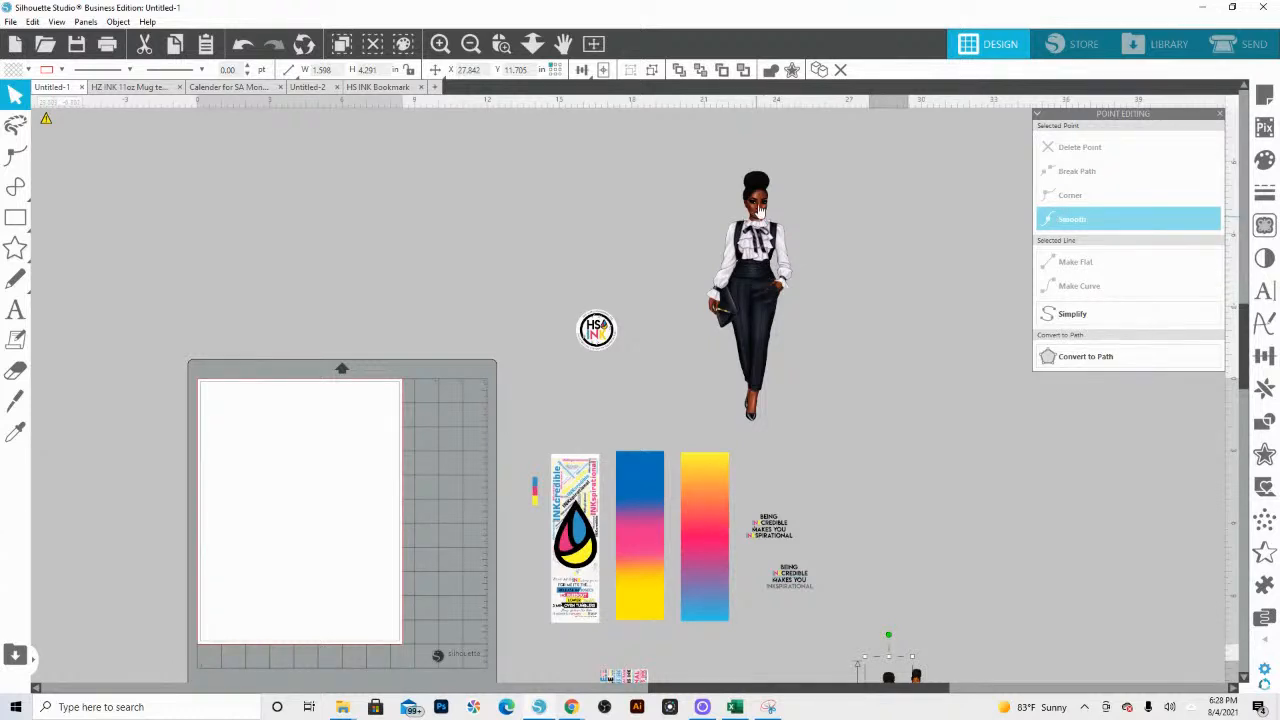
{"action": "left_click", "coordinate": [502, 46]}
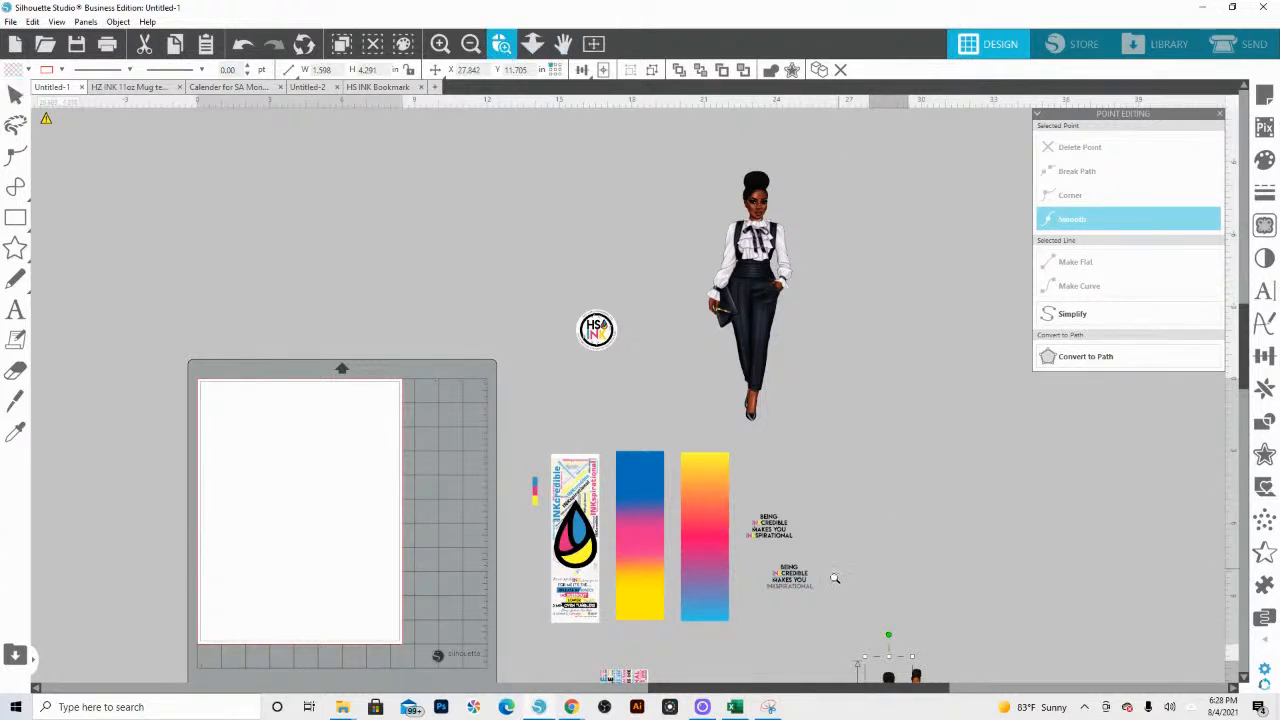
{"action": "left_click_drag", "start_coordinate": [848, 606], "coordinate": [951, 691]}
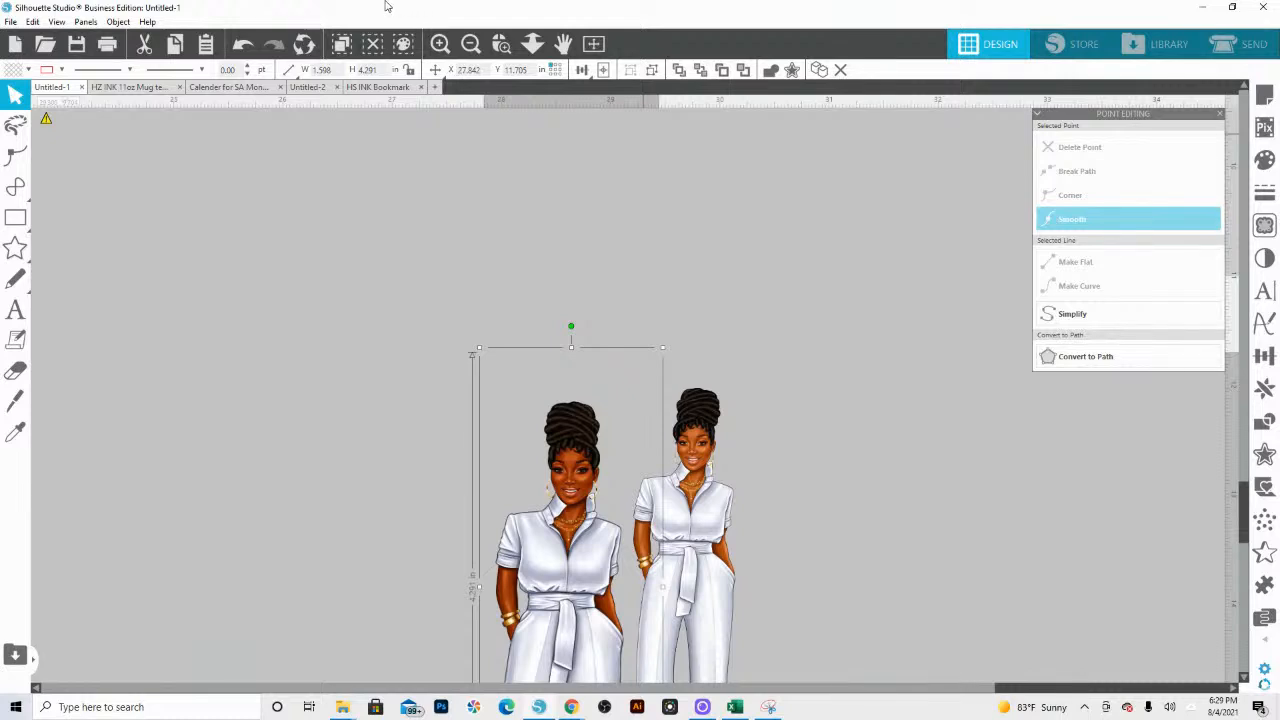
{"action": "left_click", "coordinate": [502, 44]}
{"action": "left_click_drag", "start_coordinate": [600, 398], "coordinate": [826, 567]}
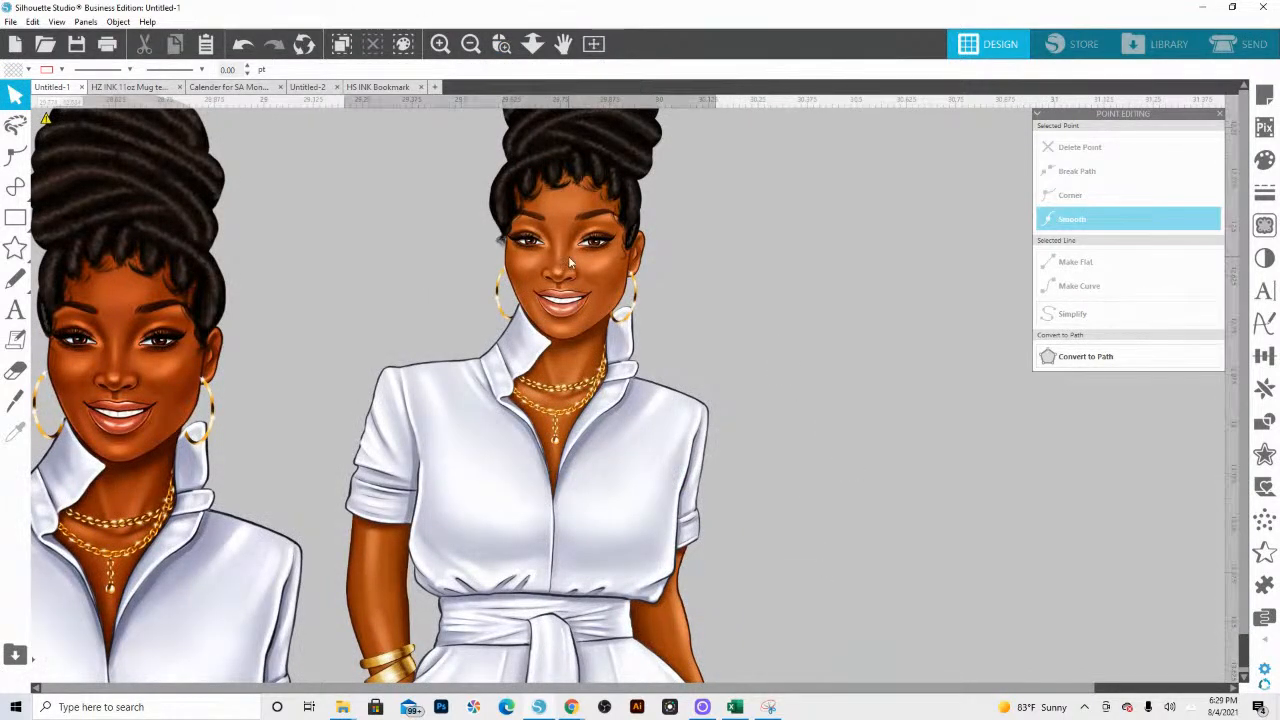
{"action": "left_click", "coordinate": [572, 262]}
{"action": "right_click", "coordinate": [585, 222]}
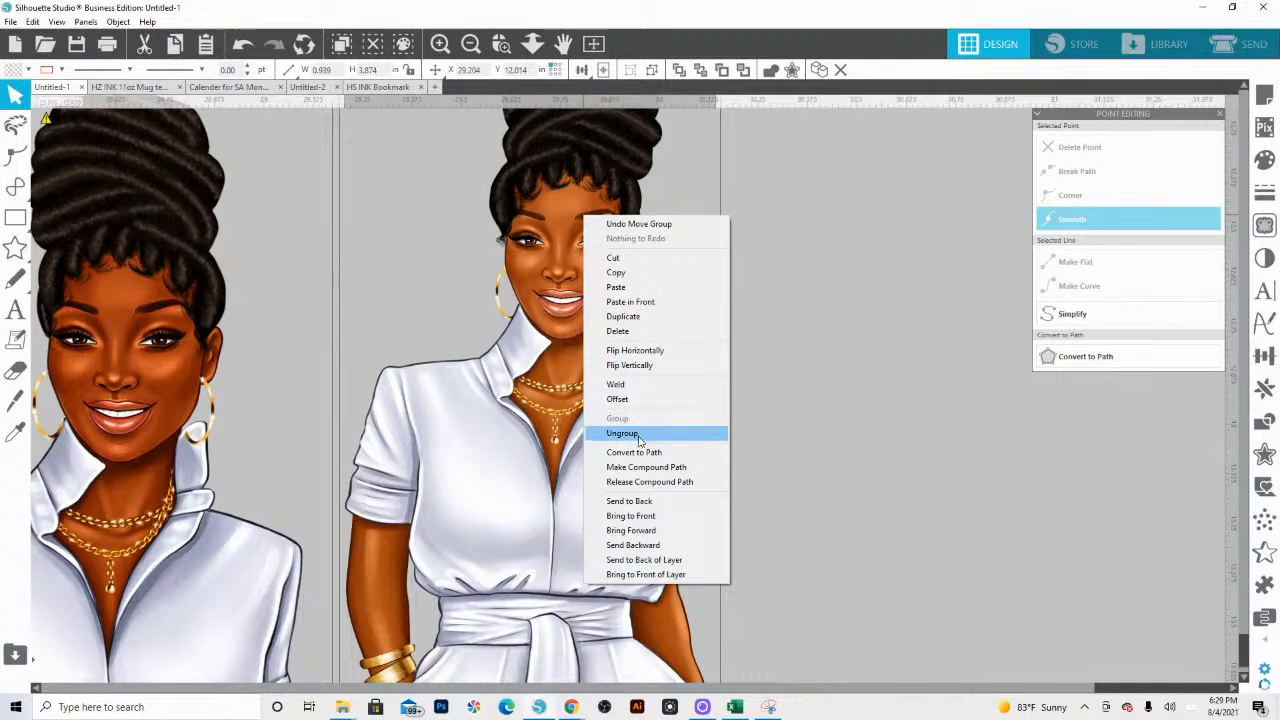
{"action": "left_click", "coordinate": [640, 438]}
{"action": "left_click", "coordinate": [806, 356]}
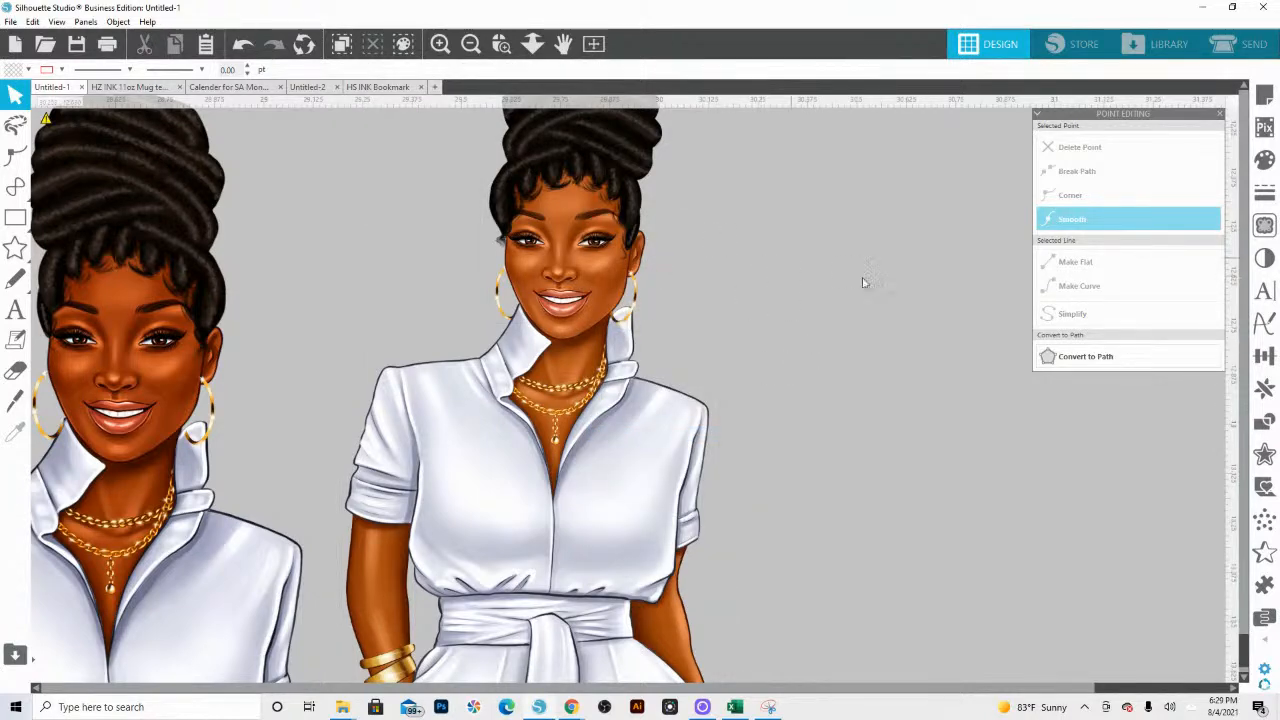
Step: Apply a Gamma image effect of 31 to the smaller figure's body image to deepen her skin tone
{"action": "left_click", "coordinate": [588, 286]}
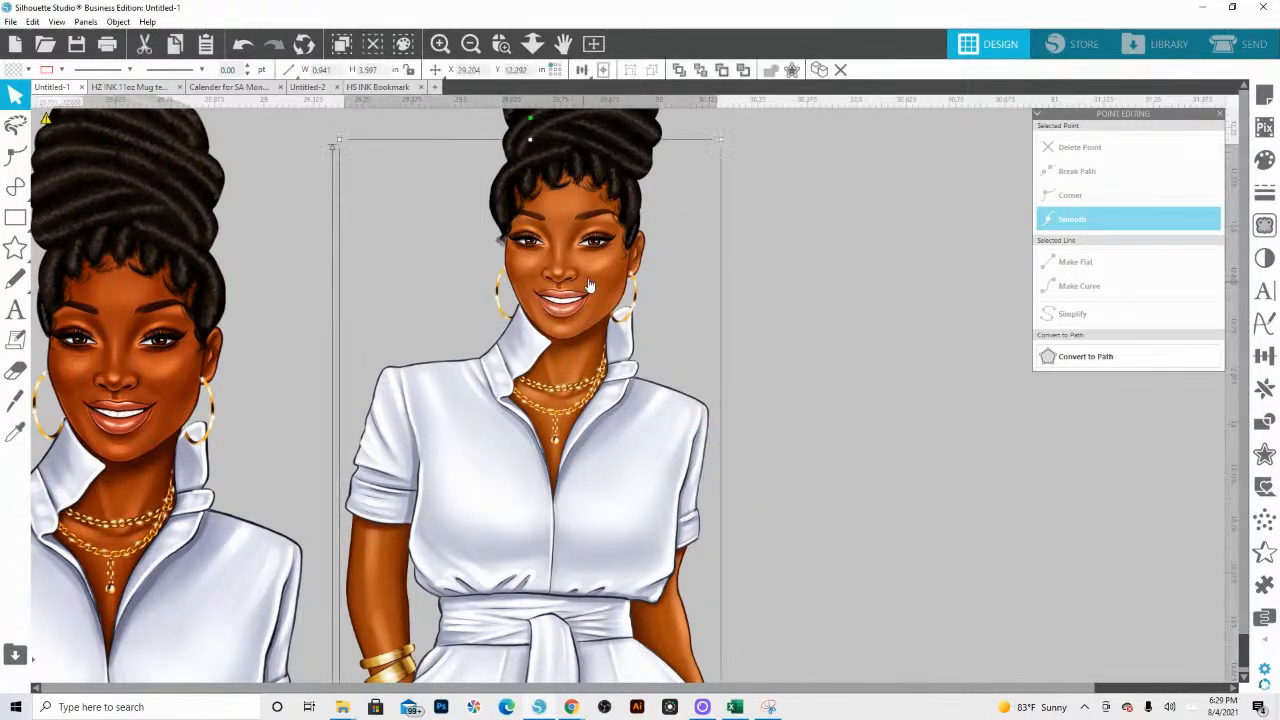
{"action": "left_click_drag", "start_coordinate": [588, 286], "coordinate": [586, 288]}
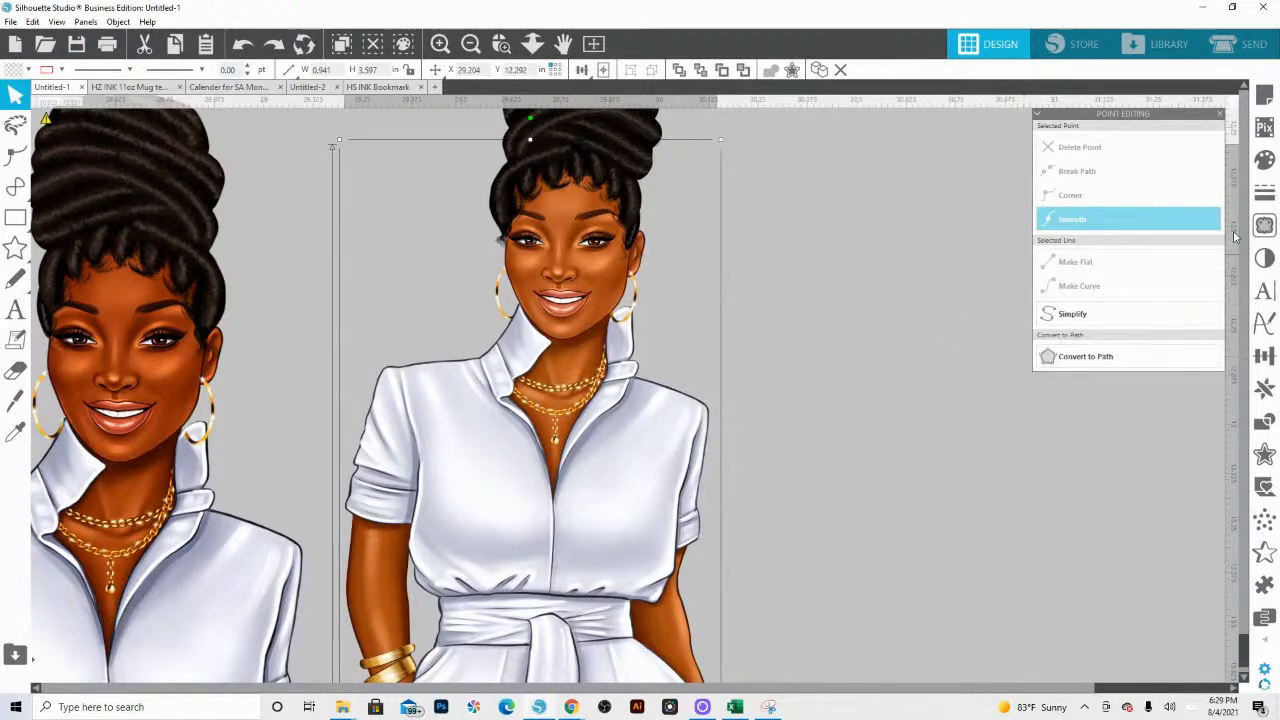
{"action": "left_click", "coordinate": [1262, 258]}
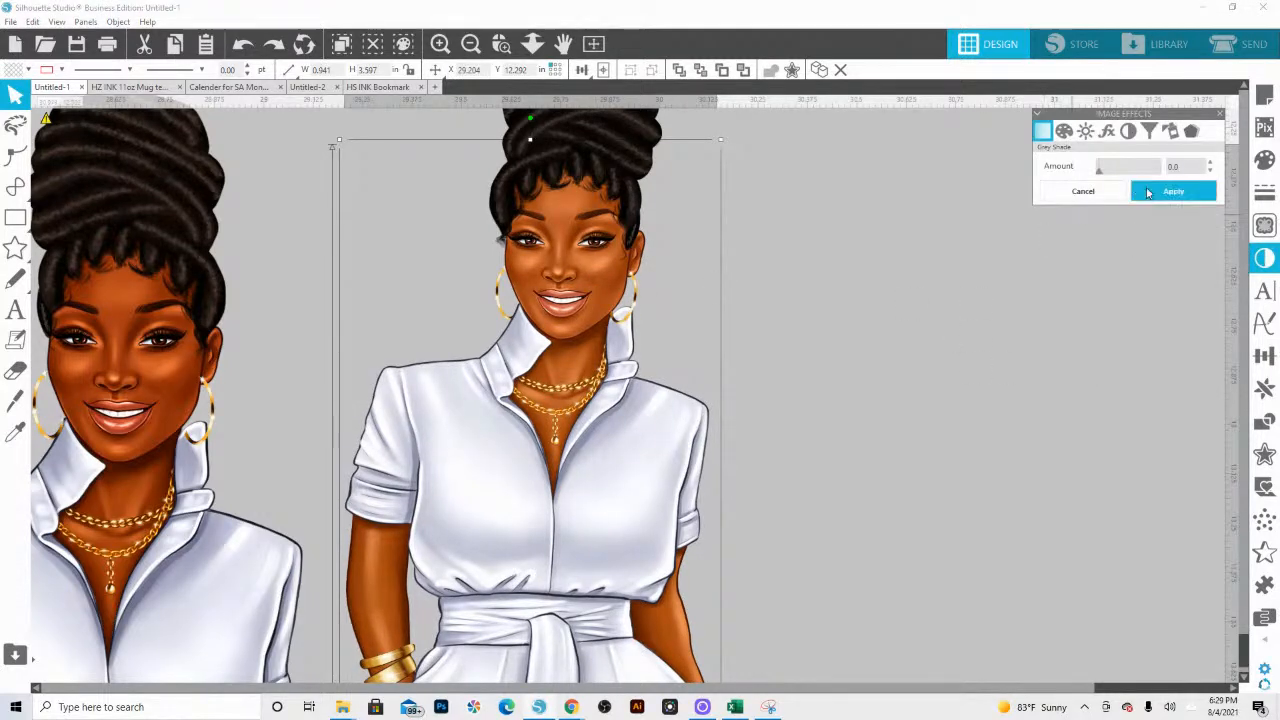
{"action": "left_click", "coordinate": [1108, 132]}
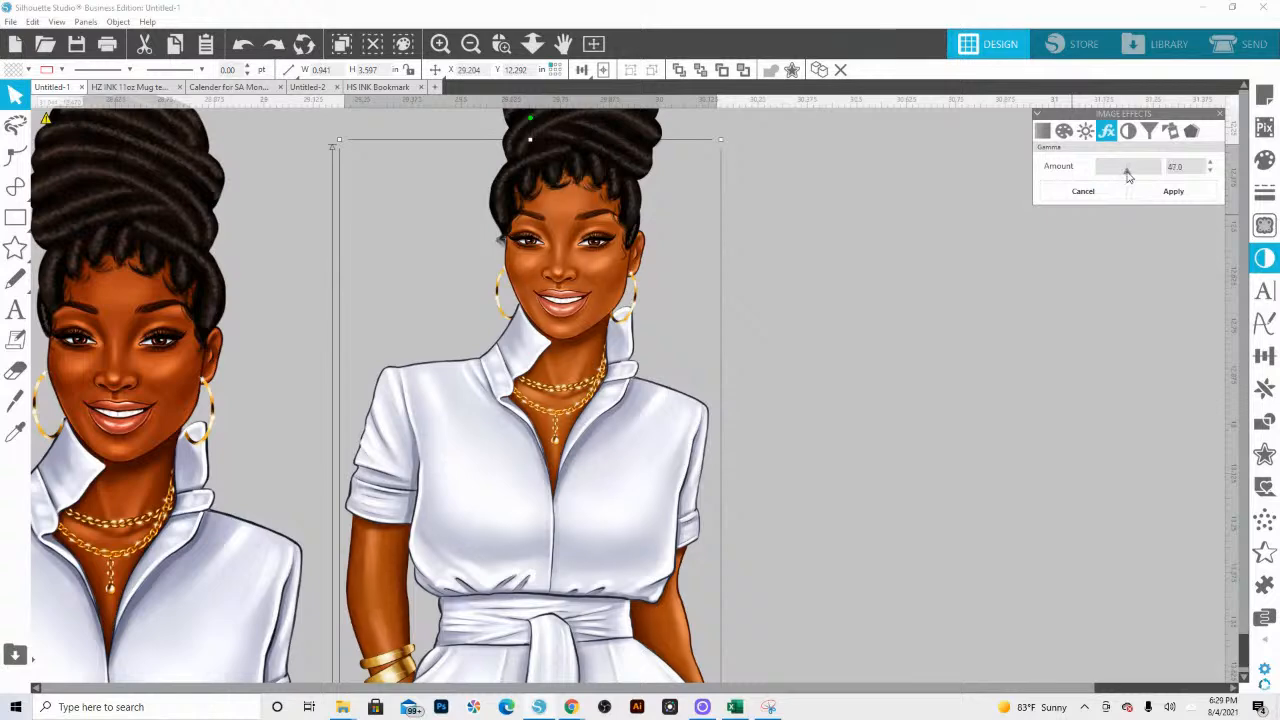
{"action": "left_click_drag", "start_coordinate": [1128, 170], "coordinate": [1118, 176]}
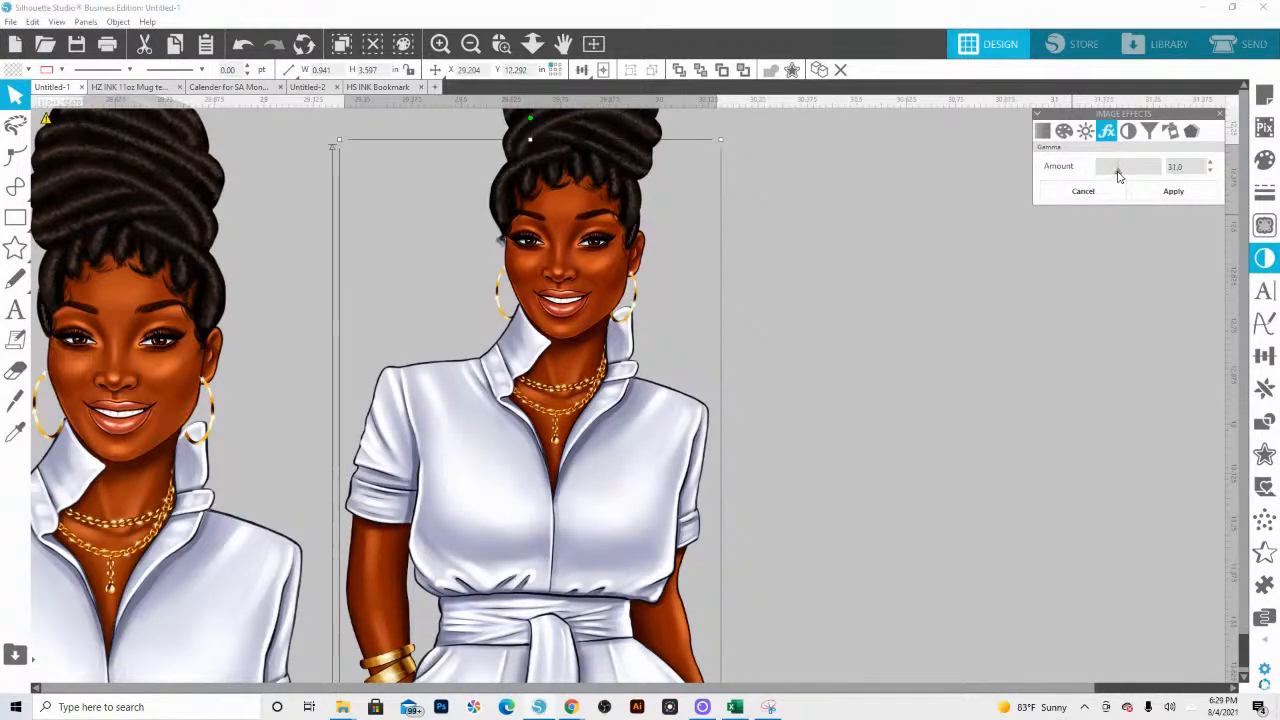
{"action": "left_click", "coordinate": [1172, 191]}
Step: Set the body image's brightness to 26 and saturation to about -33 to whiten the suit and mute the skin tone
{"action": "left_click", "coordinate": [1085, 131]}
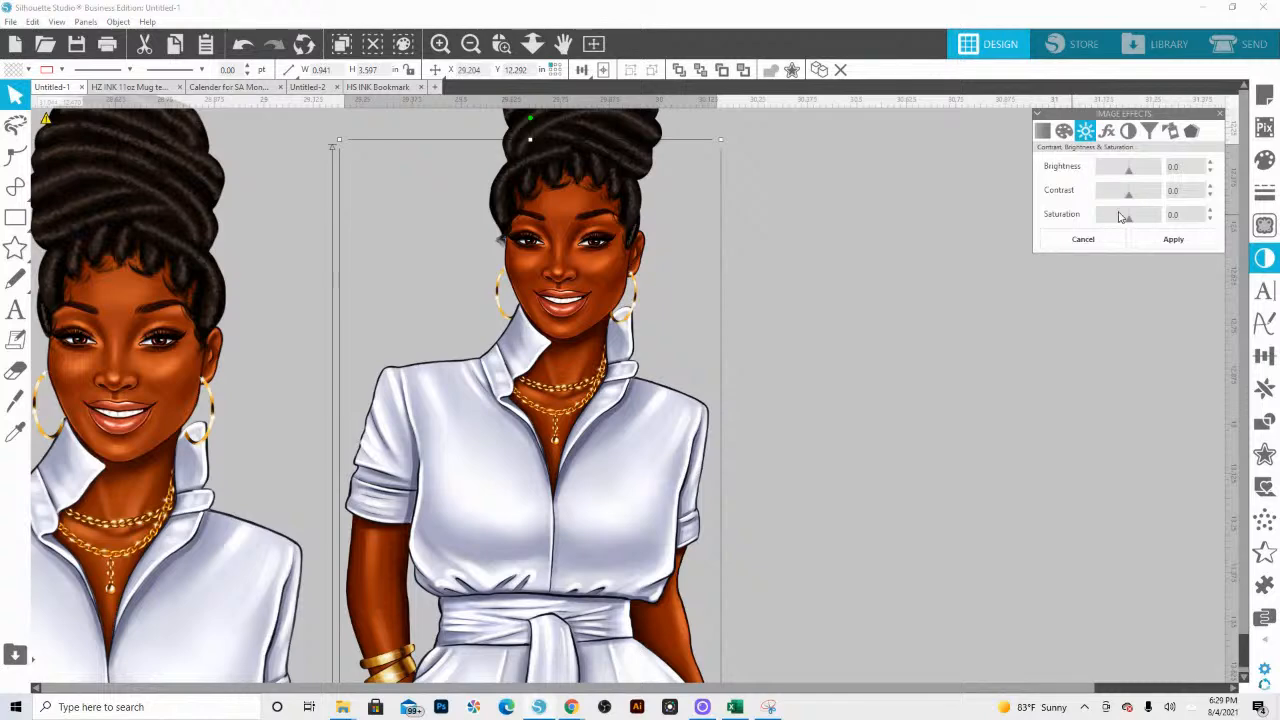
{"action": "left_click_drag", "start_coordinate": [1127, 222], "coordinate": [1119, 222]}
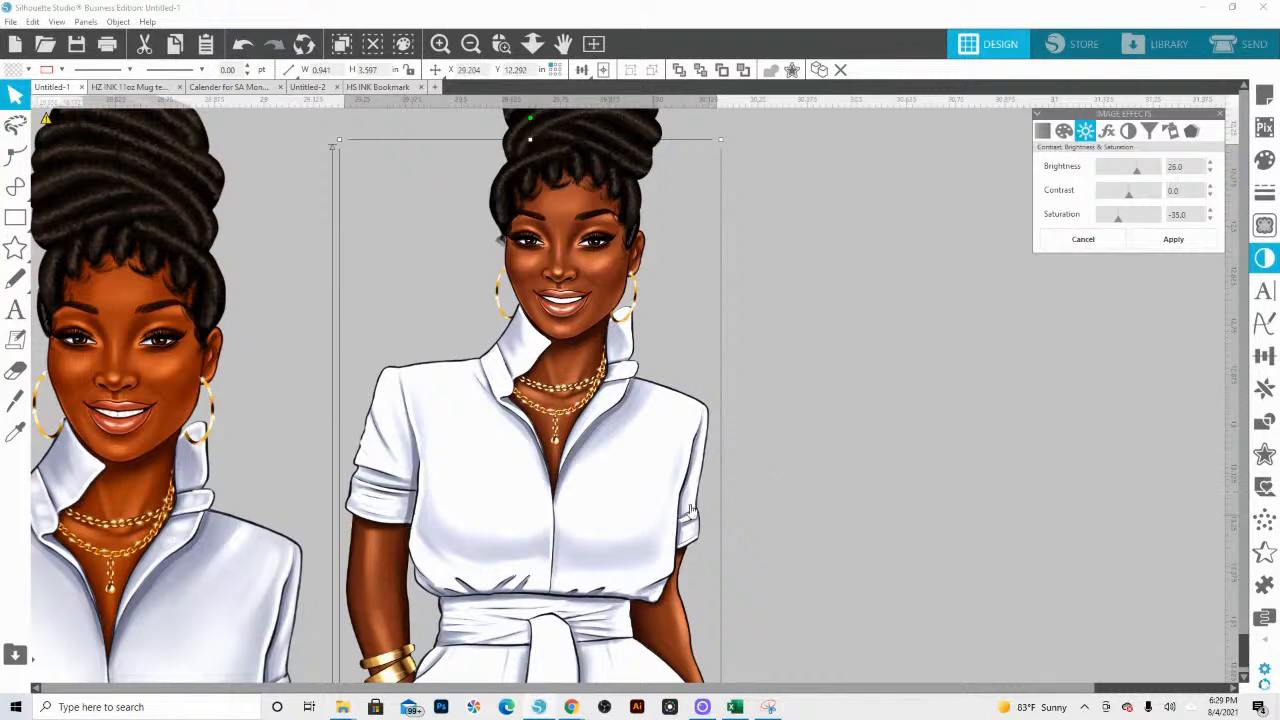
{"action": "left_click_drag", "start_coordinate": [1117, 223], "coordinate": [1121, 226]}
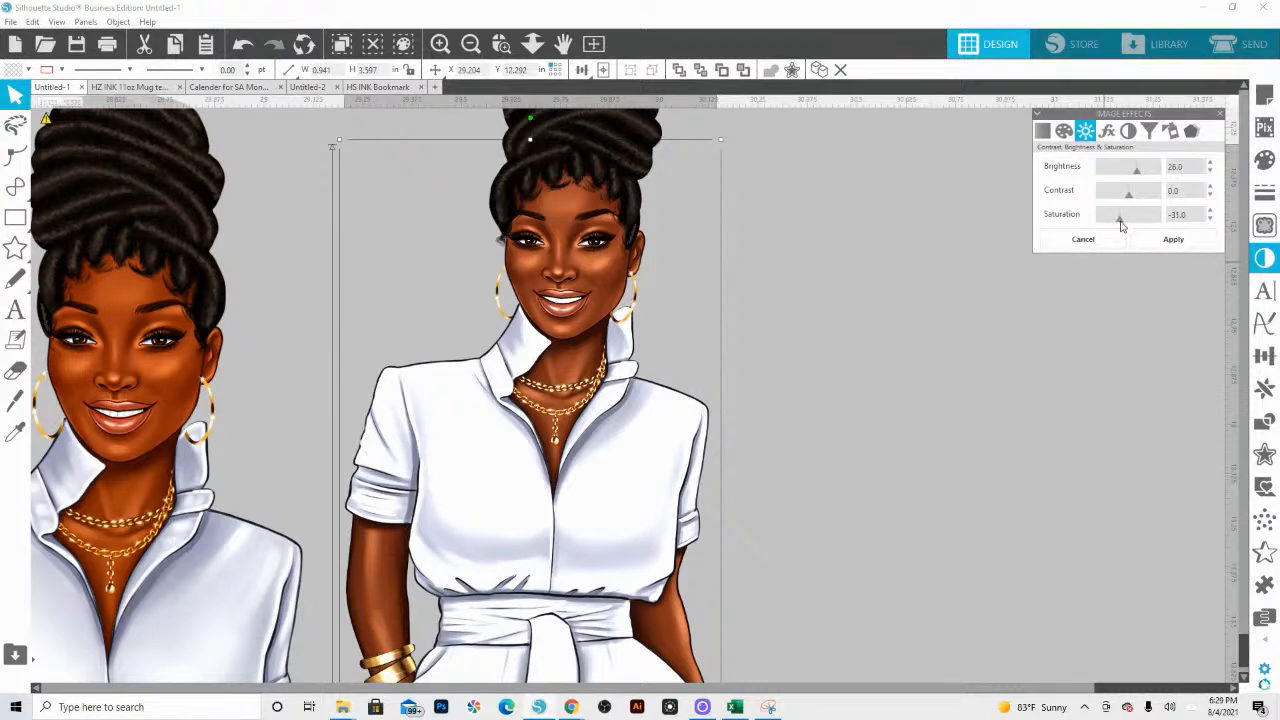
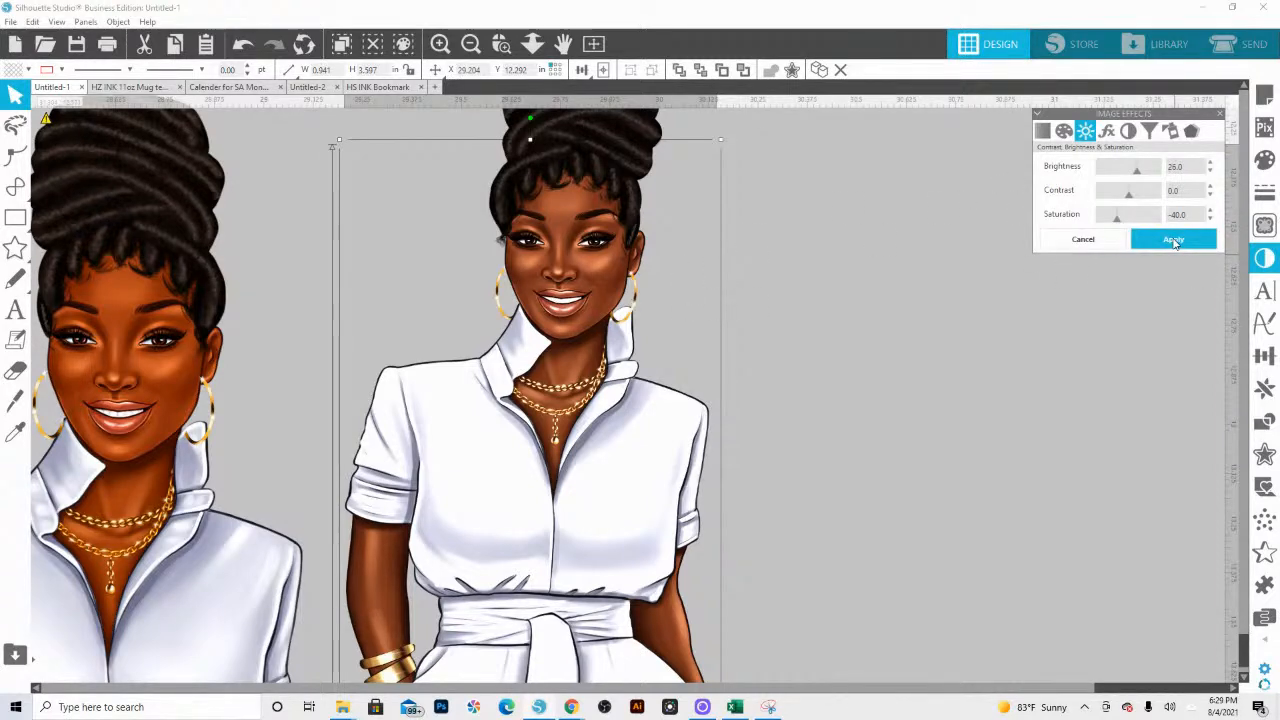
Step: Move the smaller white-suit figure, body and hairpiece together, onto the blue-pink-yellow gradient bookmark with her feet extending below its lower edge
{"action": "left_click", "coordinate": [532, 43]}
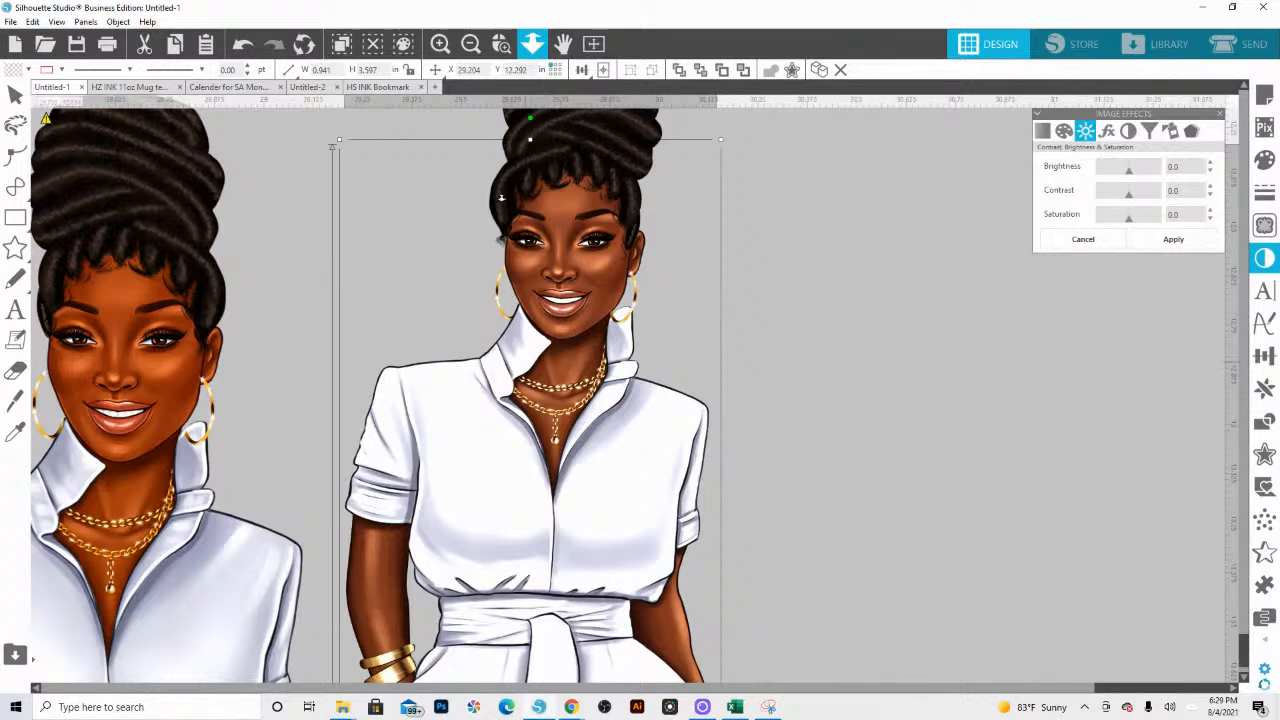
{"action": "left_click_drag", "start_coordinate": [501, 198], "coordinate": [500, 163]}
{"action": "right_click", "coordinate": [655, 403]}
{"action": "scroll", "coordinate": [652, 409], "scroll_direction": "down", "scroll_amount": 5}
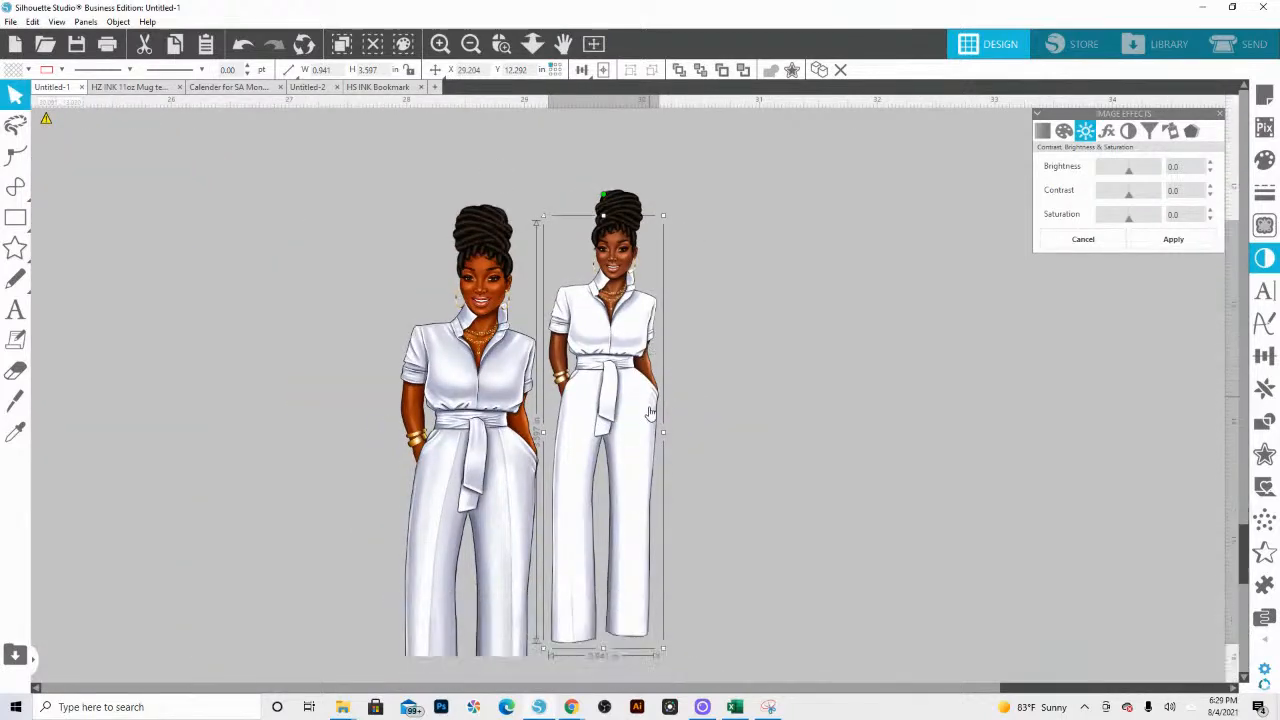
{"action": "scroll", "coordinate": [651, 412], "scroll_direction": "down", "scroll_amount": 3}
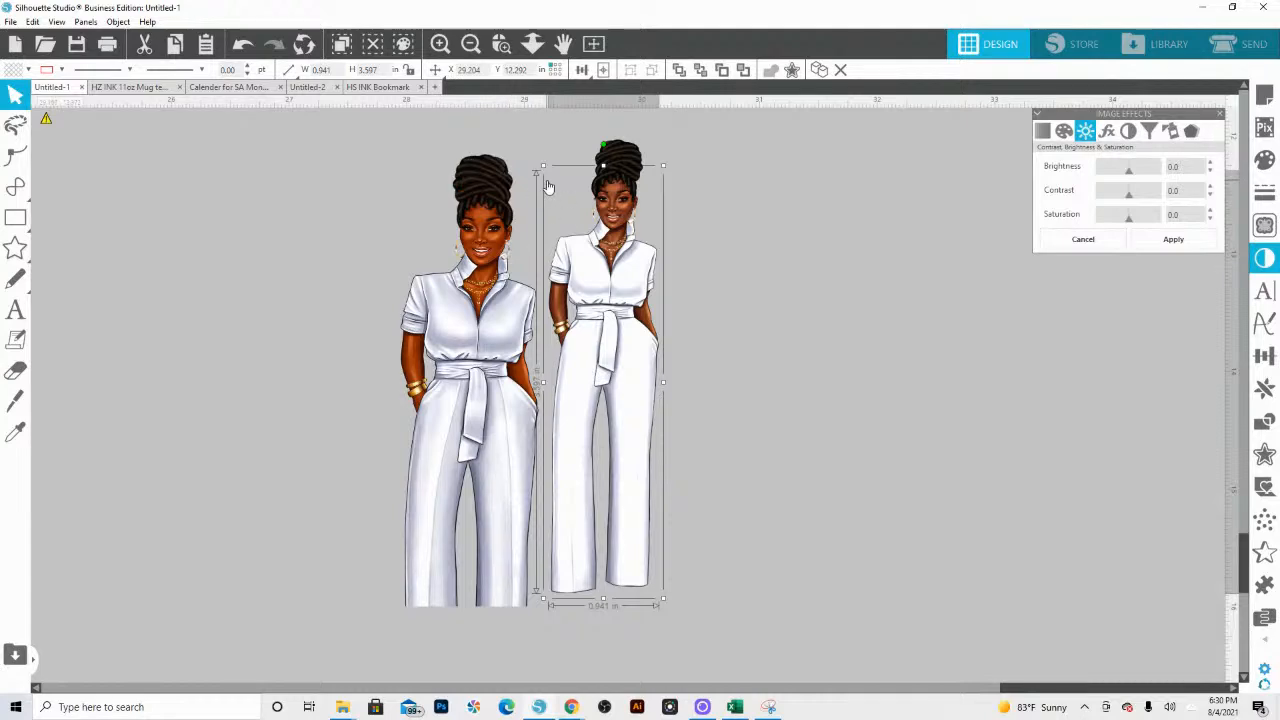
{"action": "left_click", "coordinate": [533, 47]}
{"action": "mouse_move", "coordinate": [512, 297]}
{"action": "left_mouse_down"}
{"action": "mouse_move", "coordinate": [498, 128]}
{"action": "mouse_move", "coordinate": [542, 128]}
{"action": "left_mouse_up"}
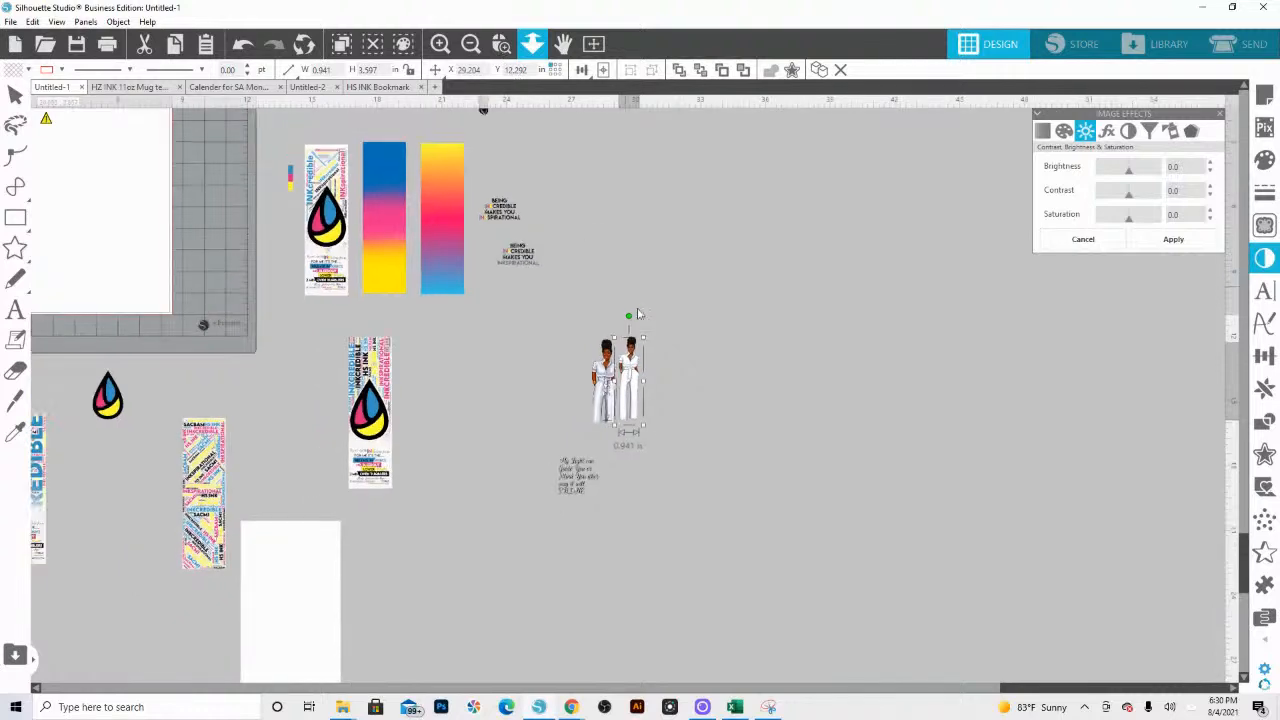
{"action": "left_click", "coordinate": [604, 393]}
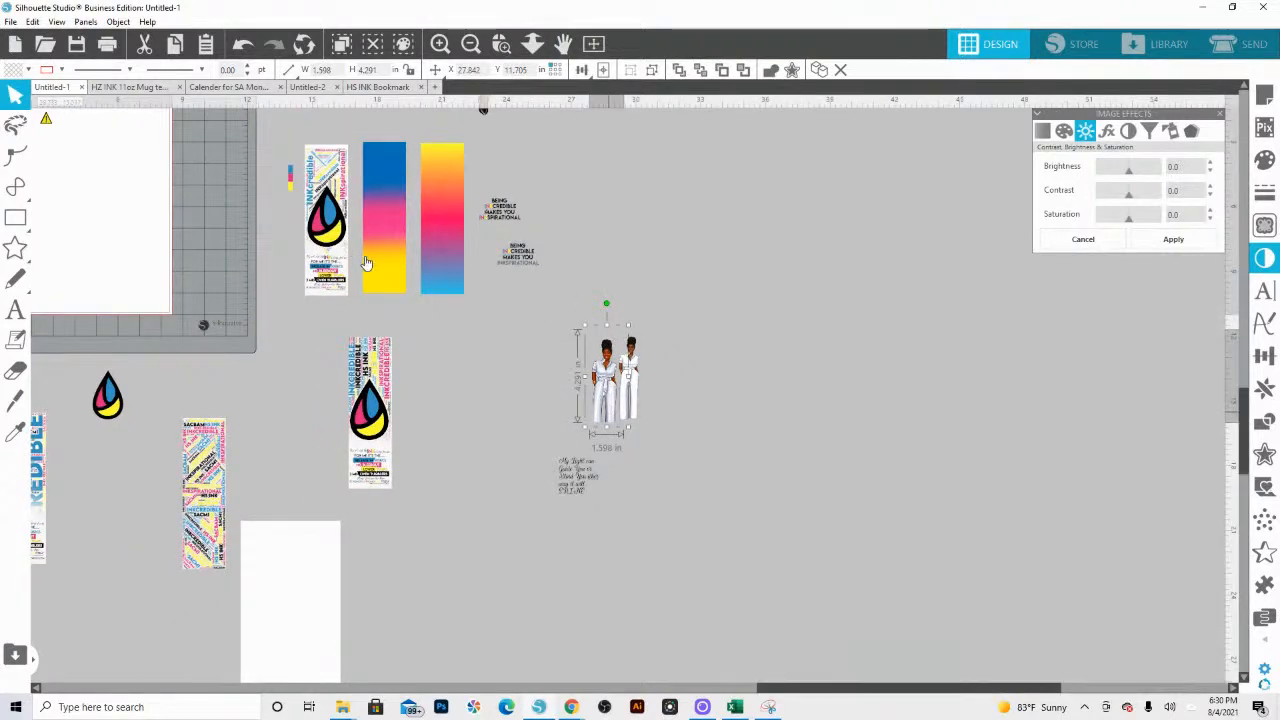
{"action": "left_click", "coordinate": [686, 386]}
{"action": "left_click_drag", "start_coordinate": [634, 367], "coordinate": [437, 326]}
{"action": "left_click", "coordinate": [630, 362]}
{"action": "left_click", "coordinate": [502, 44]}
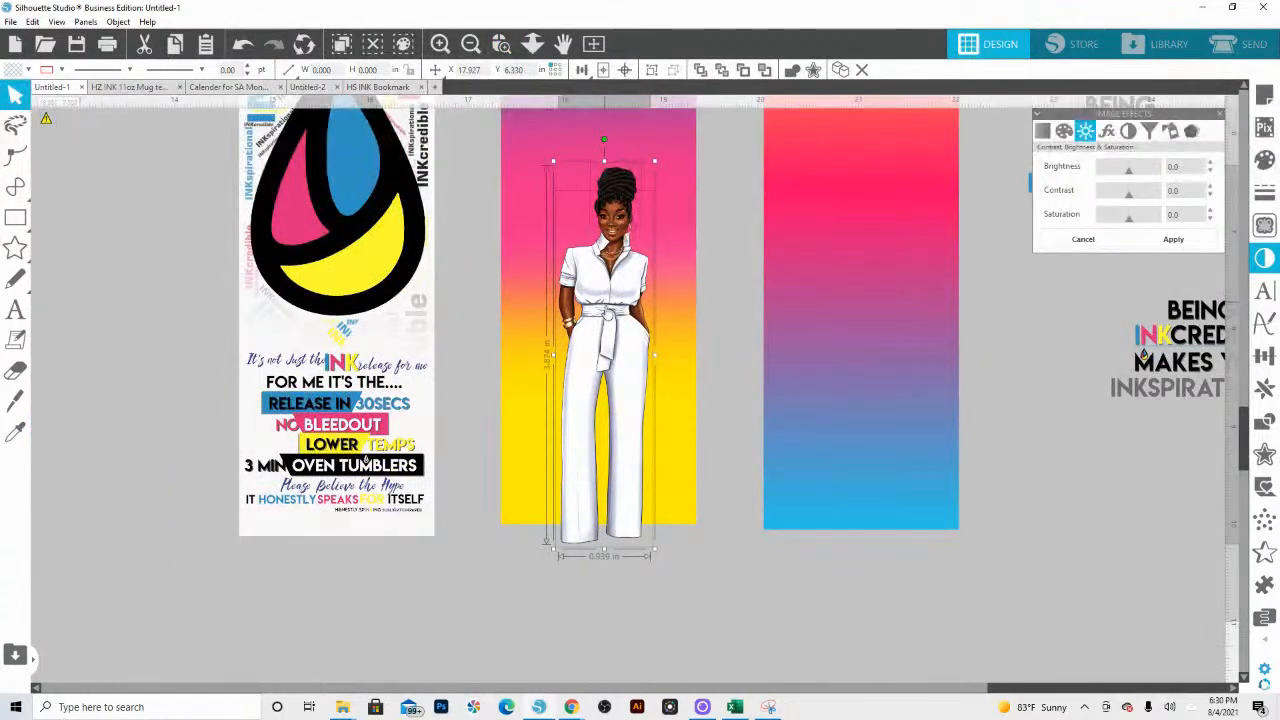
{"action": "left_click_drag", "start_coordinate": [594, 307], "coordinate": [596, 331]}
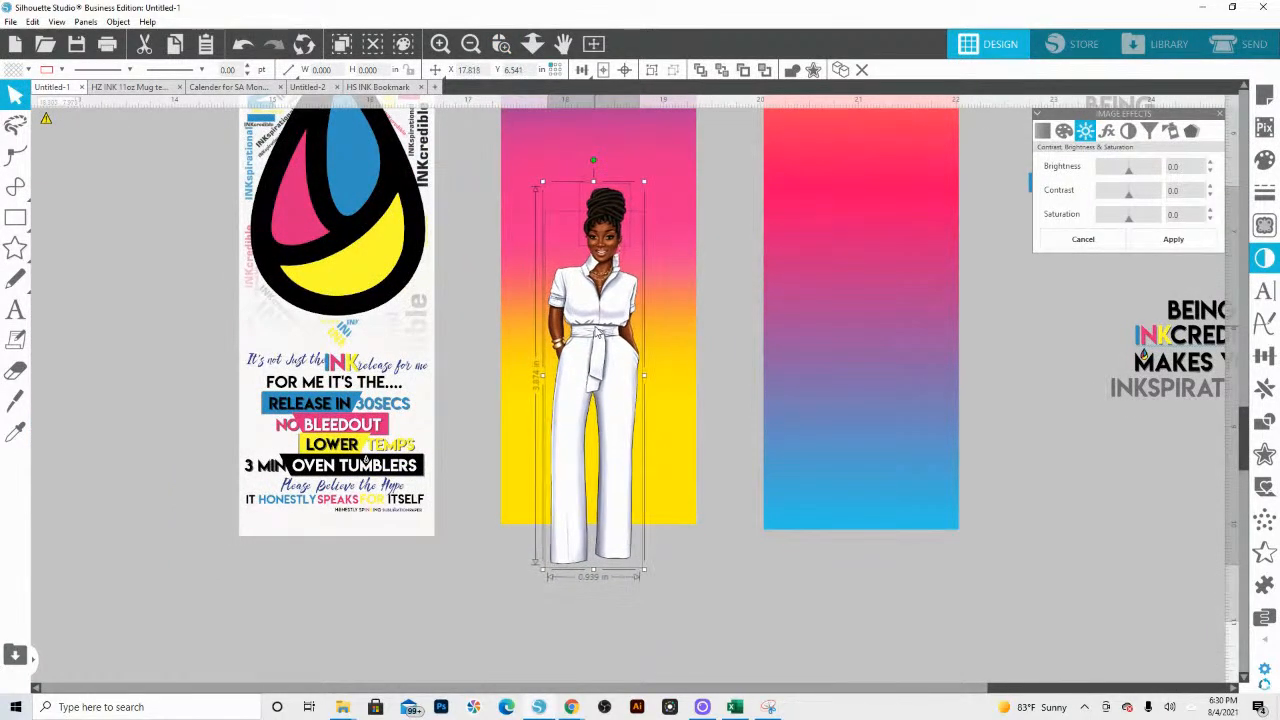
Step: Overlay a copy of the blue-pink-yellow bookmark rectangle in front of the figure and make its fill transparent
{"action": "left_click", "coordinate": [686, 508]}
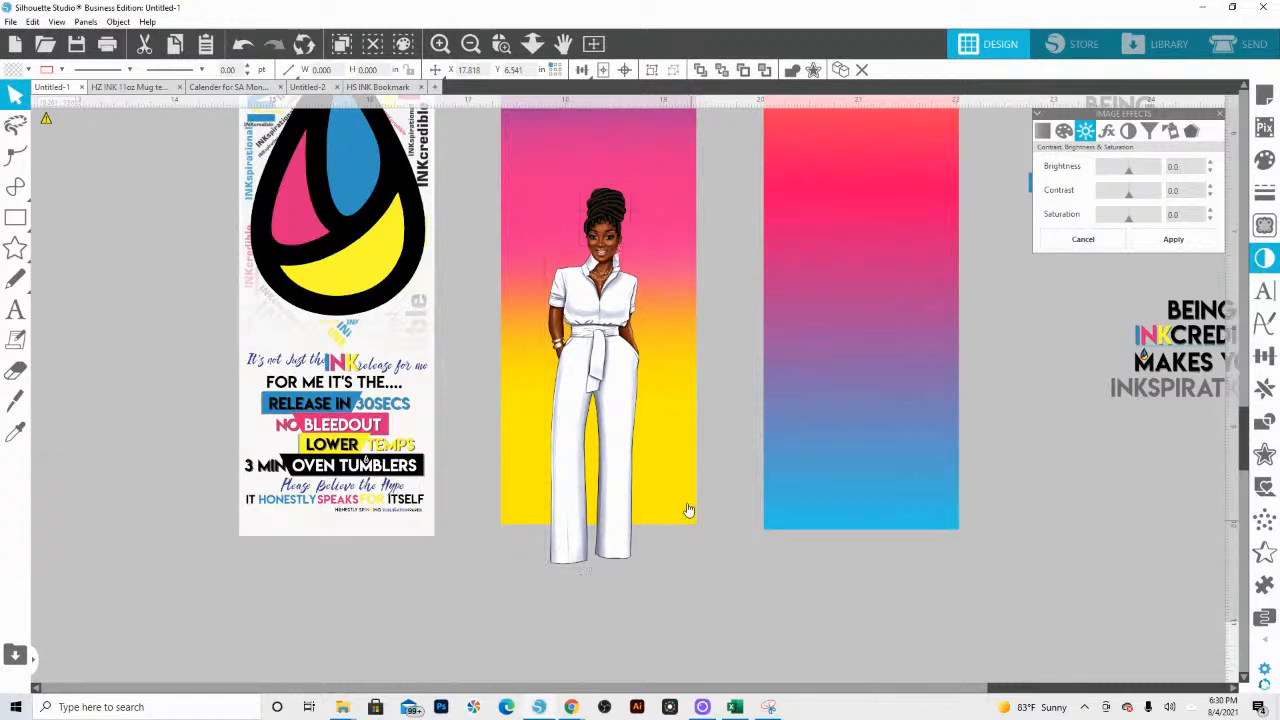
{"action": "left_click", "coordinate": [701, 70]}
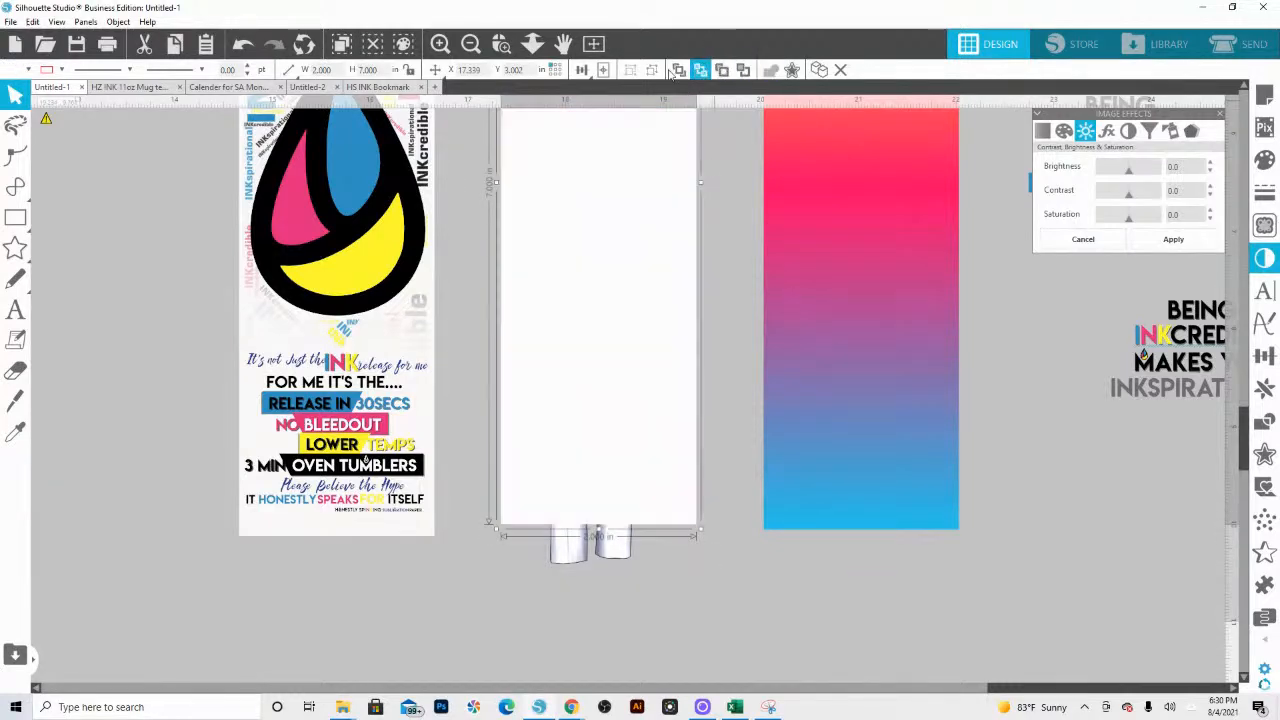
{"action": "left_click", "coordinate": [28, 69]}
{"action": "left_click", "coordinate": [28, 120]}
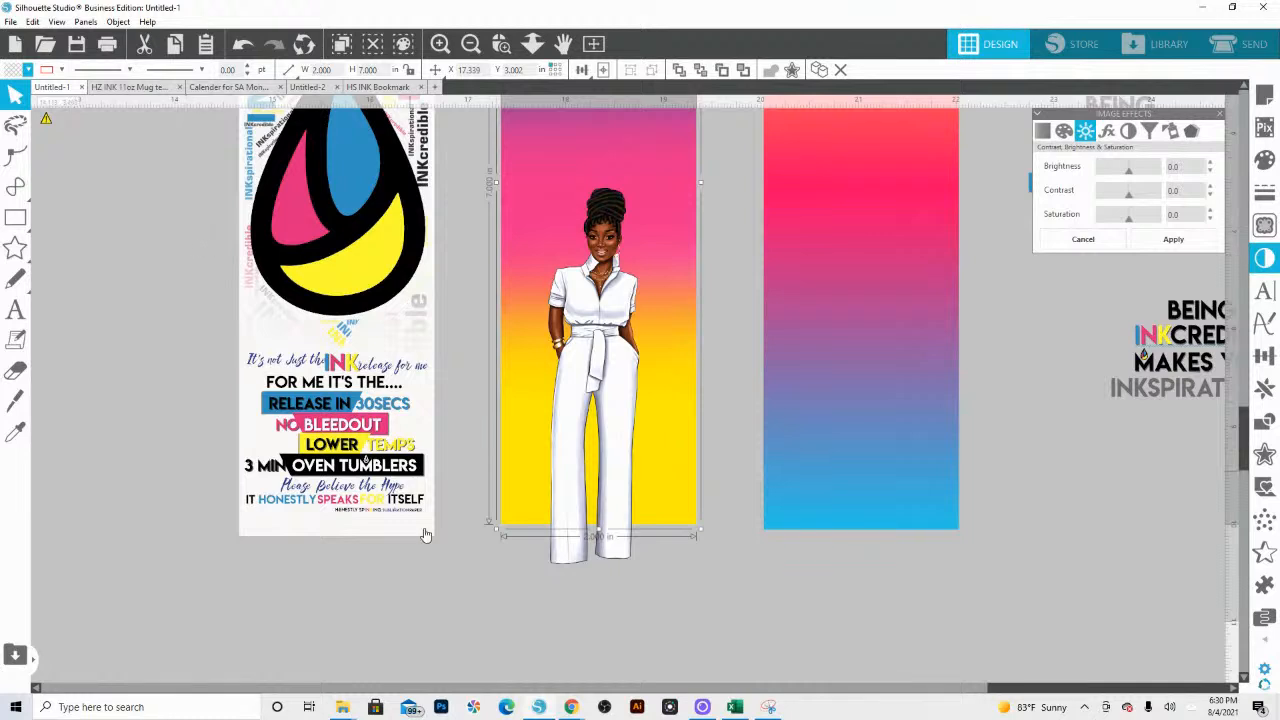
Step: Try to crop the figure's body image with the transparent rectangle to cut her legs at the bookmark's lower edge
{"action": "left_click", "coordinate": [587, 562]}
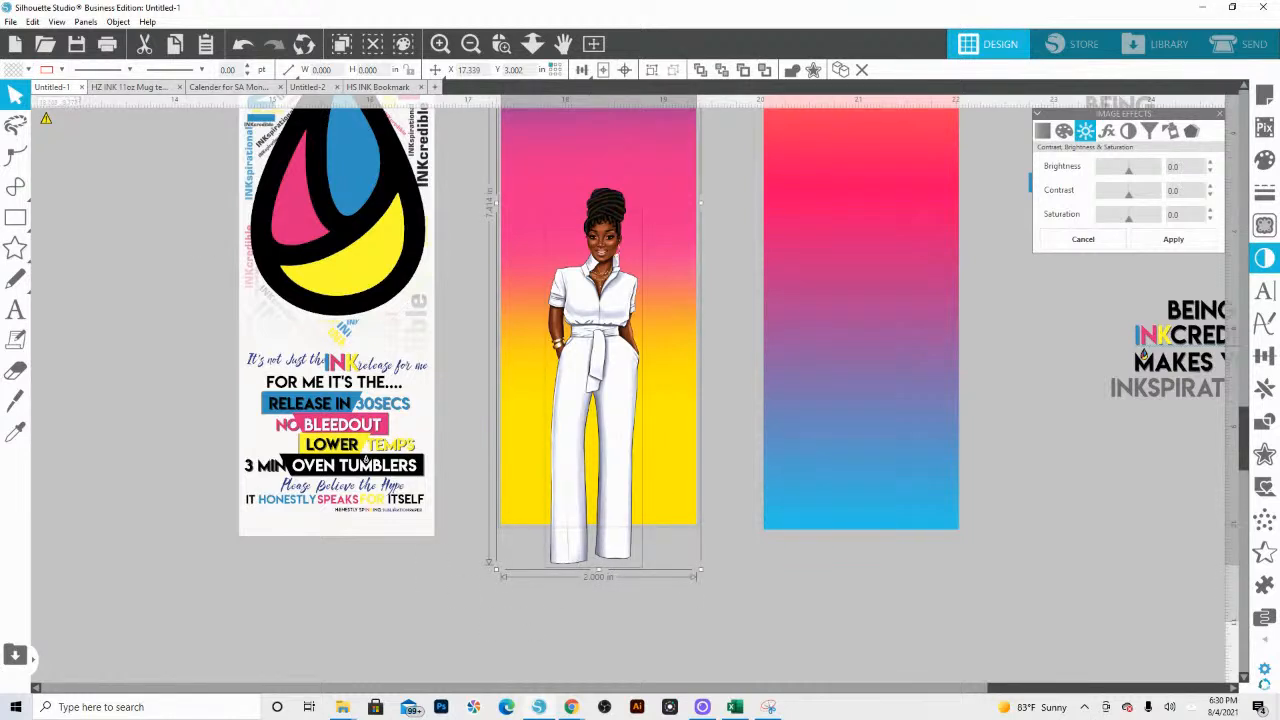
{"action": "left_click", "coordinate": [1264, 455]}
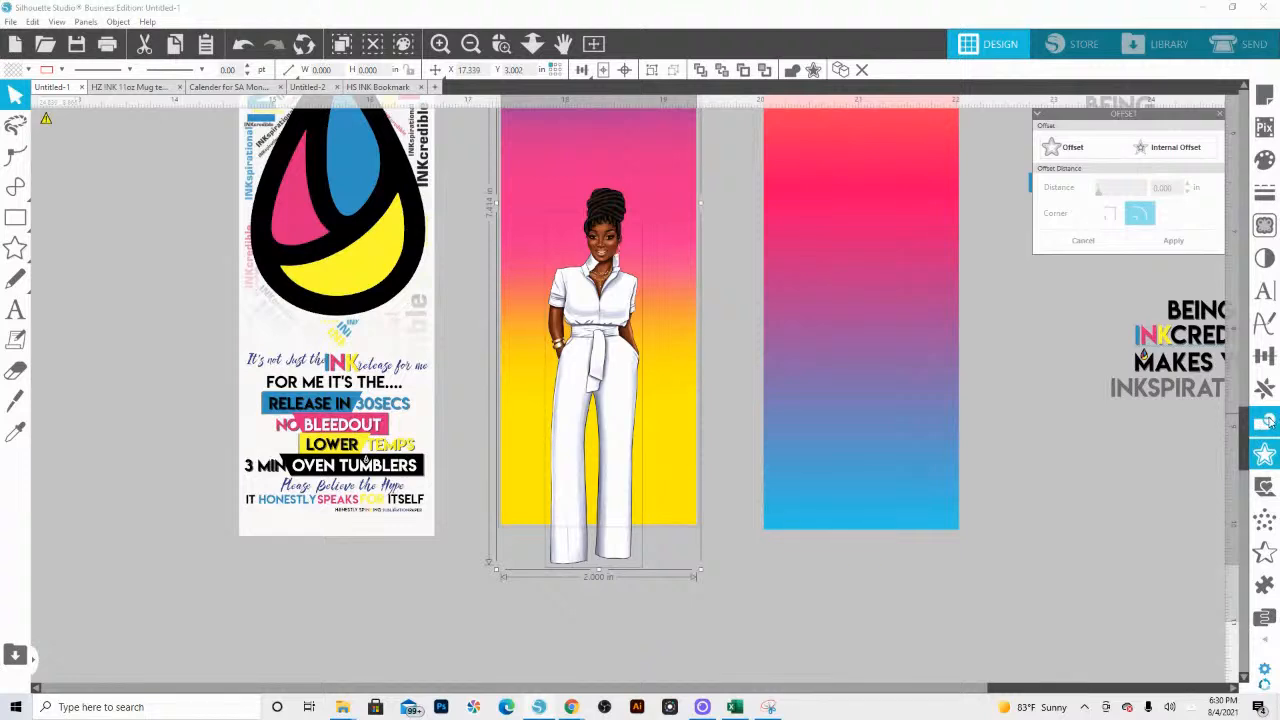
{"action": "left_click", "coordinate": [1264, 422]}
{"action": "left_click", "coordinate": [1159, 195]}
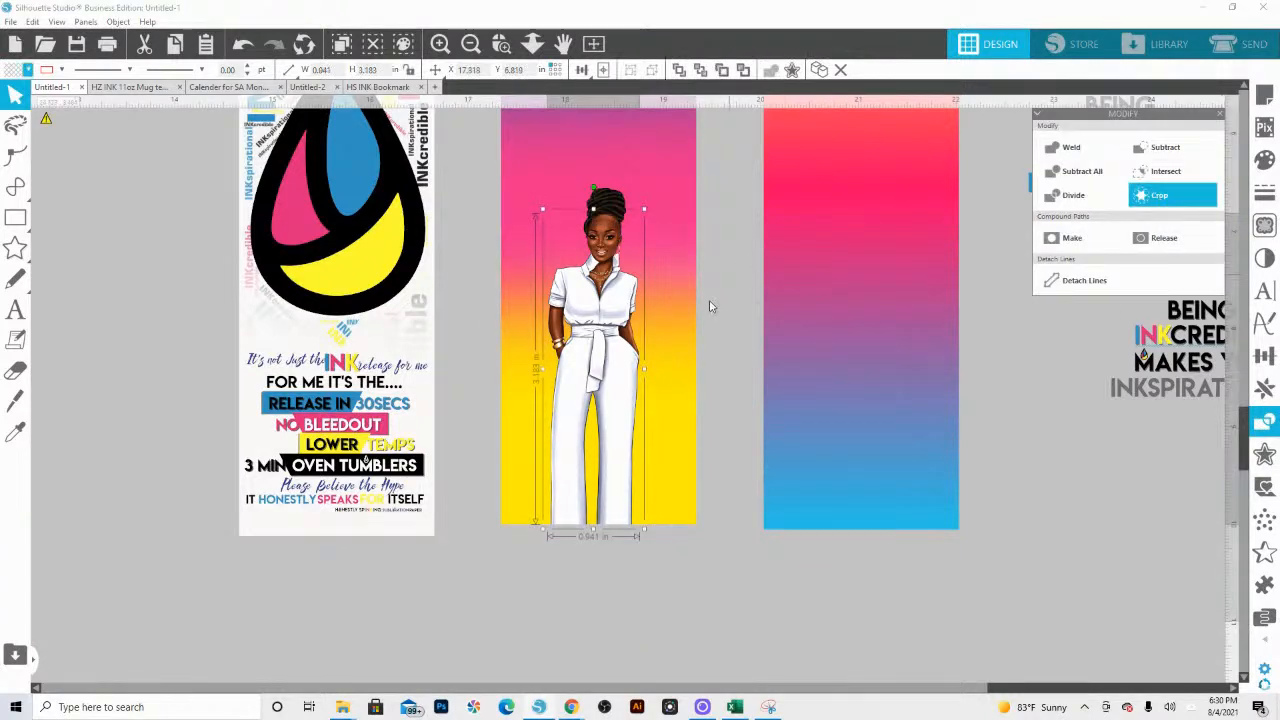
Step: Shift the cropped body image slightly downward, then undo both that move and the crop
{"action": "left_click", "coordinate": [722, 528]}
{"action": "left_click_drag", "start_coordinate": [627, 364], "coordinate": [623, 392]}
{"action": "key", "text": "ctrl+z"}
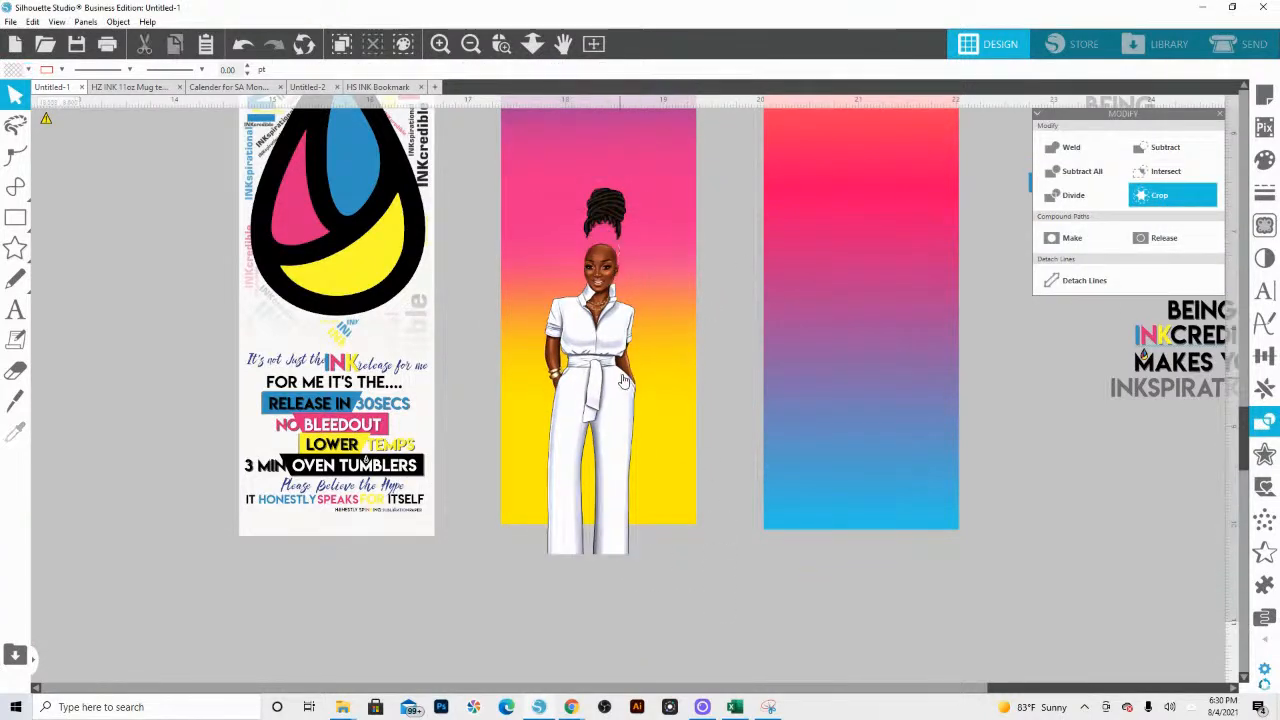
{"action": "key", "text": "ctrl+z"}
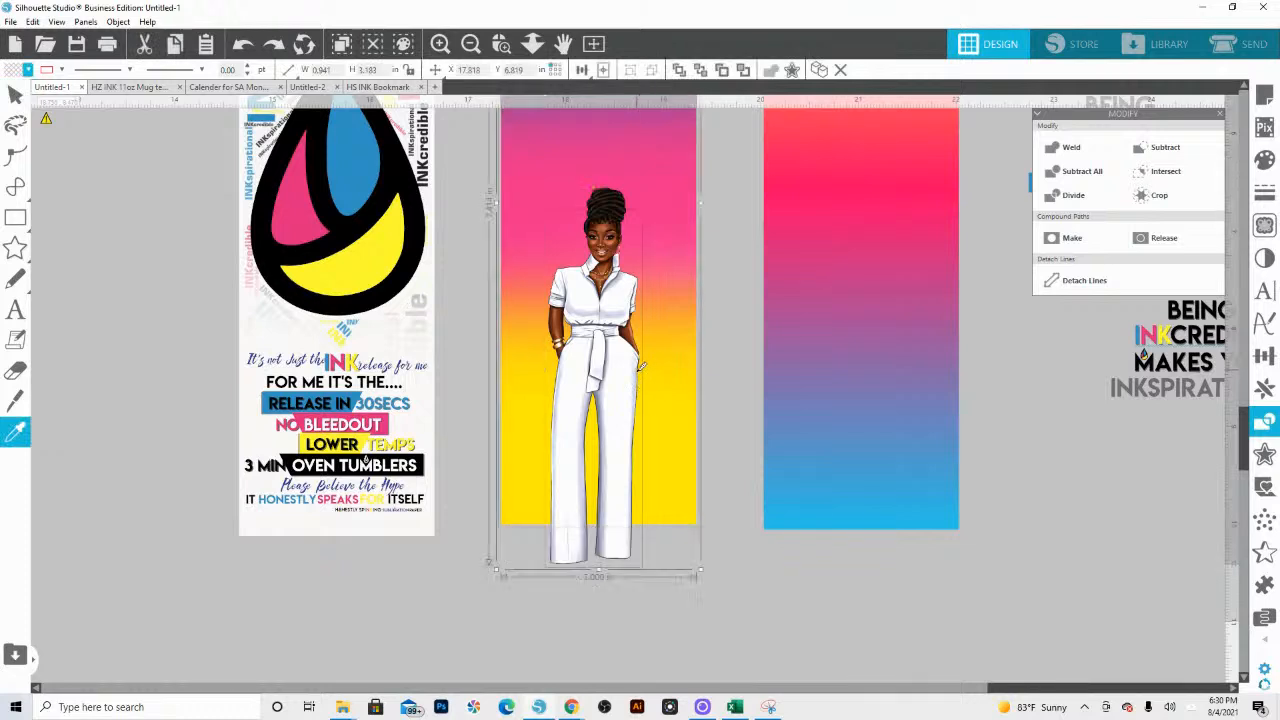
{"action": "left_click", "coordinate": [657, 614]}
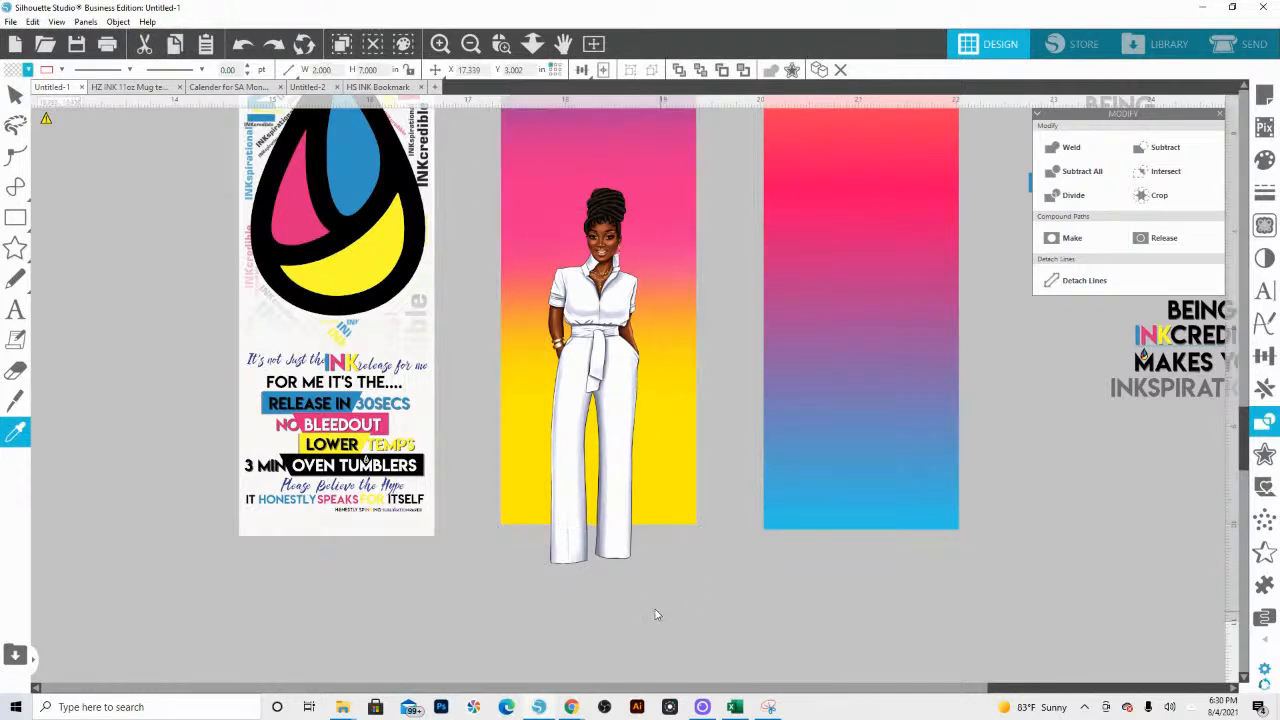
{"action": "left_click_drag", "start_coordinate": [657, 614], "coordinate": [638, 525]}
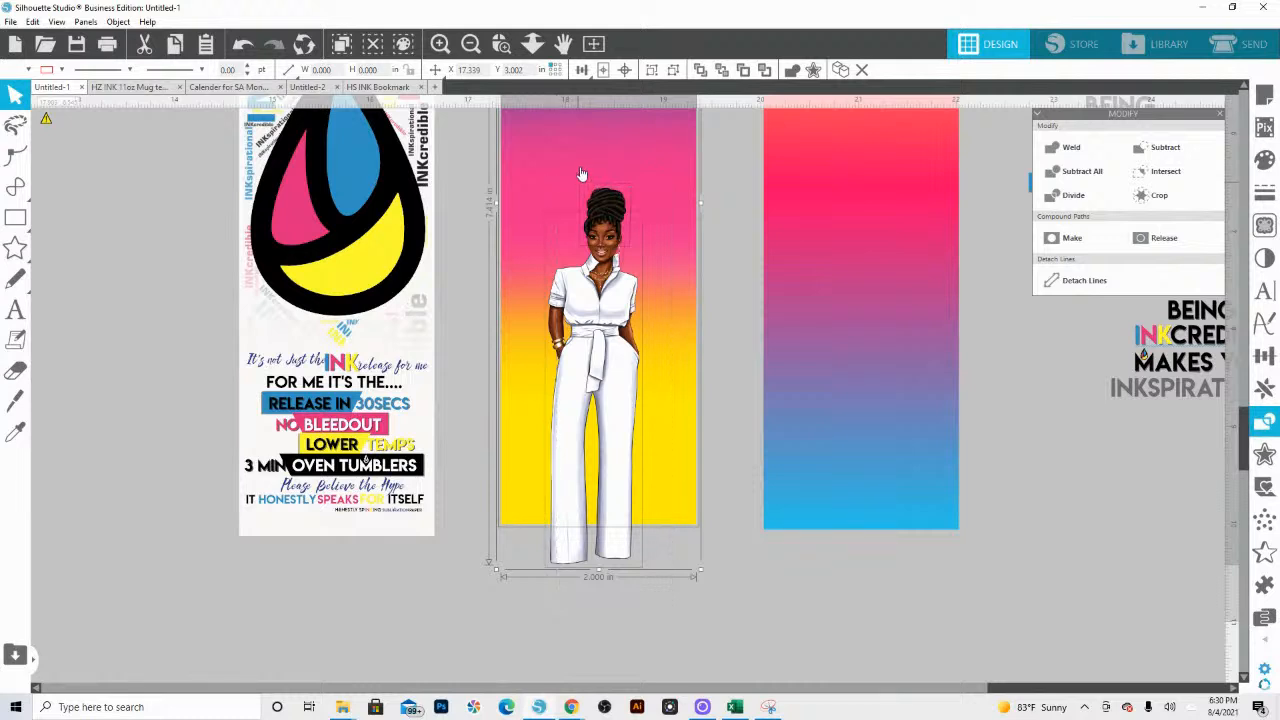
{"action": "left_click", "coordinate": [767, 612]}
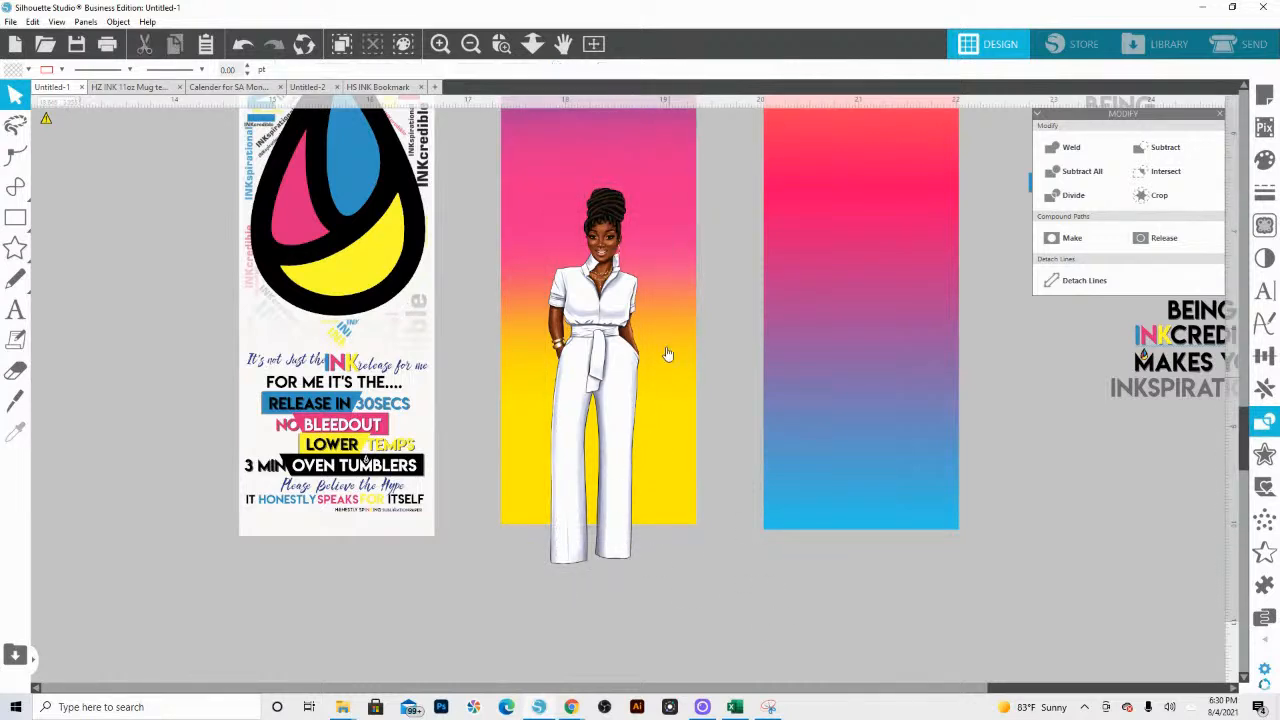
Step: Replace the bookmark behind the figure with the red-to-blue gradient one and group her hairpiece with her body
{"action": "left_click_drag", "start_coordinate": [662, 265], "coordinate": [872, 258]}
{"action": "left_click", "coordinate": [600, 348]}
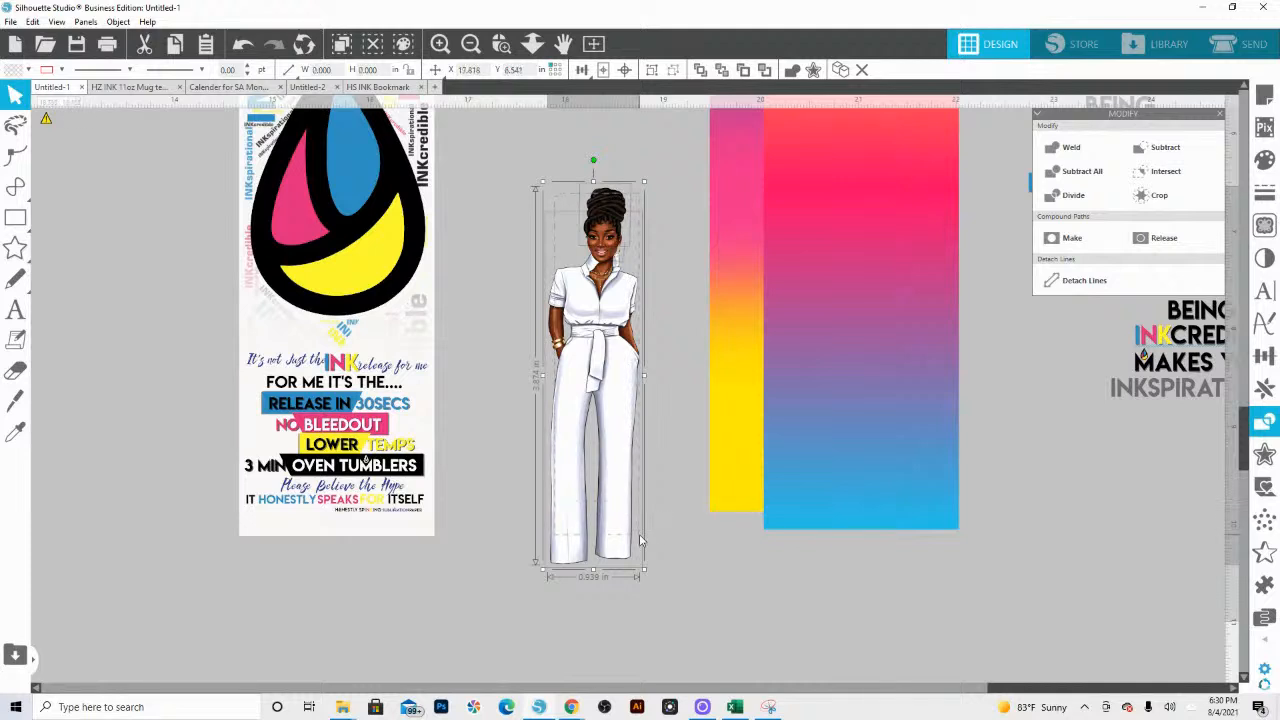
{"action": "key", "text": "i"}
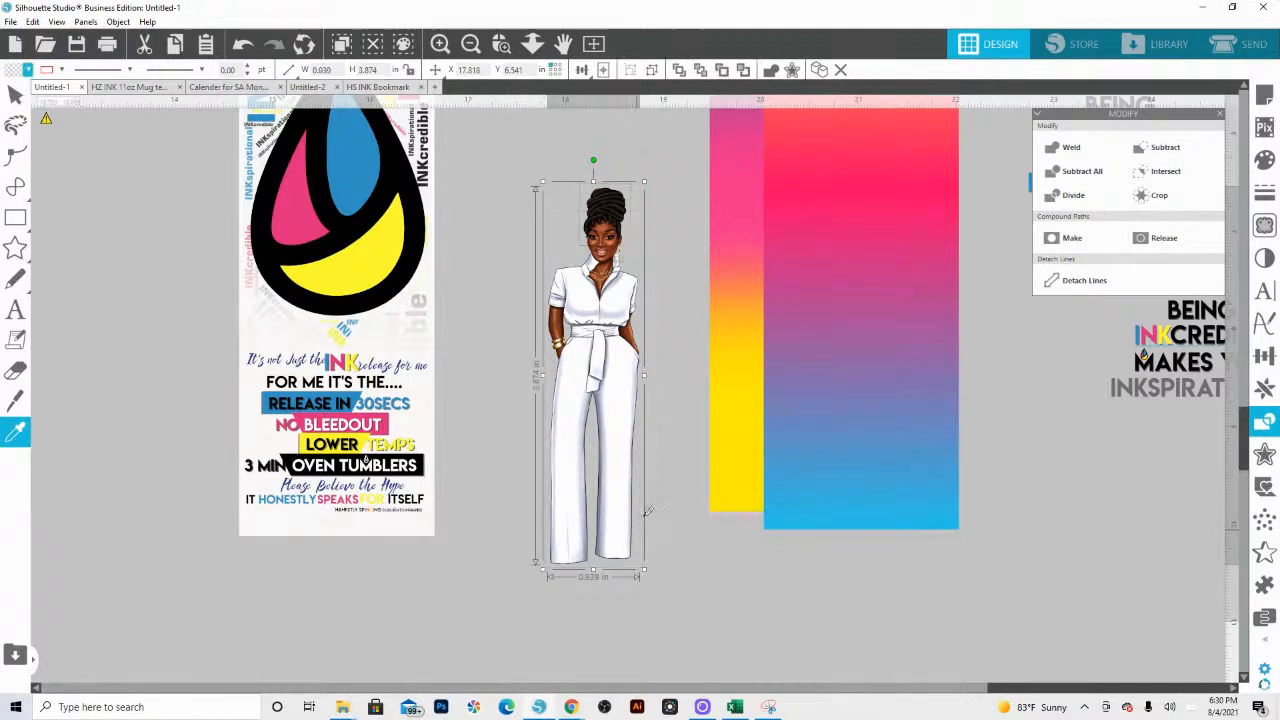
{"action": "key", "text": "v"}
{"action": "left_click_drag", "start_coordinate": [952, 524], "coordinate": [684, 509]}
{"action": "left_click", "coordinate": [685, 598]}
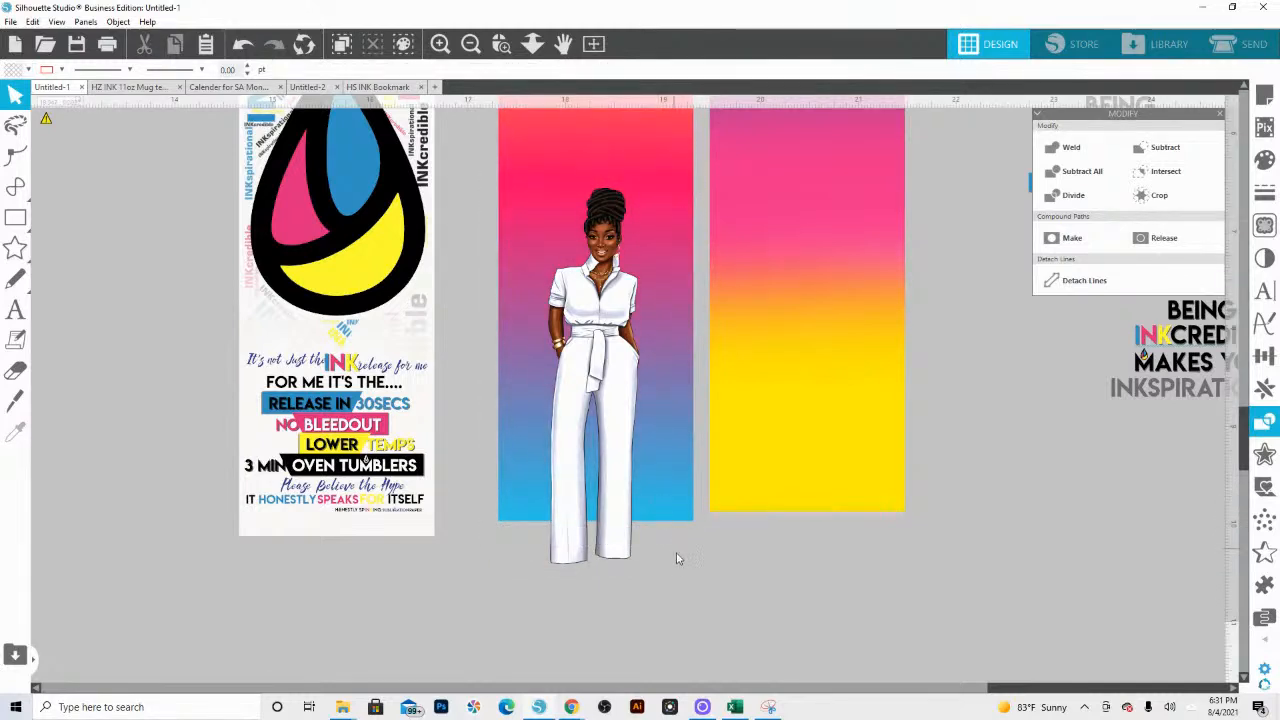
Step: Overlay a copy of the red-to-blue bookmark rectangle in front of the figure and make its fill transparent
{"action": "left_click", "coordinate": [668, 514]}
{"action": "key", "text": "Escape"}
{"action": "right_click", "coordinate": [660, 500]}
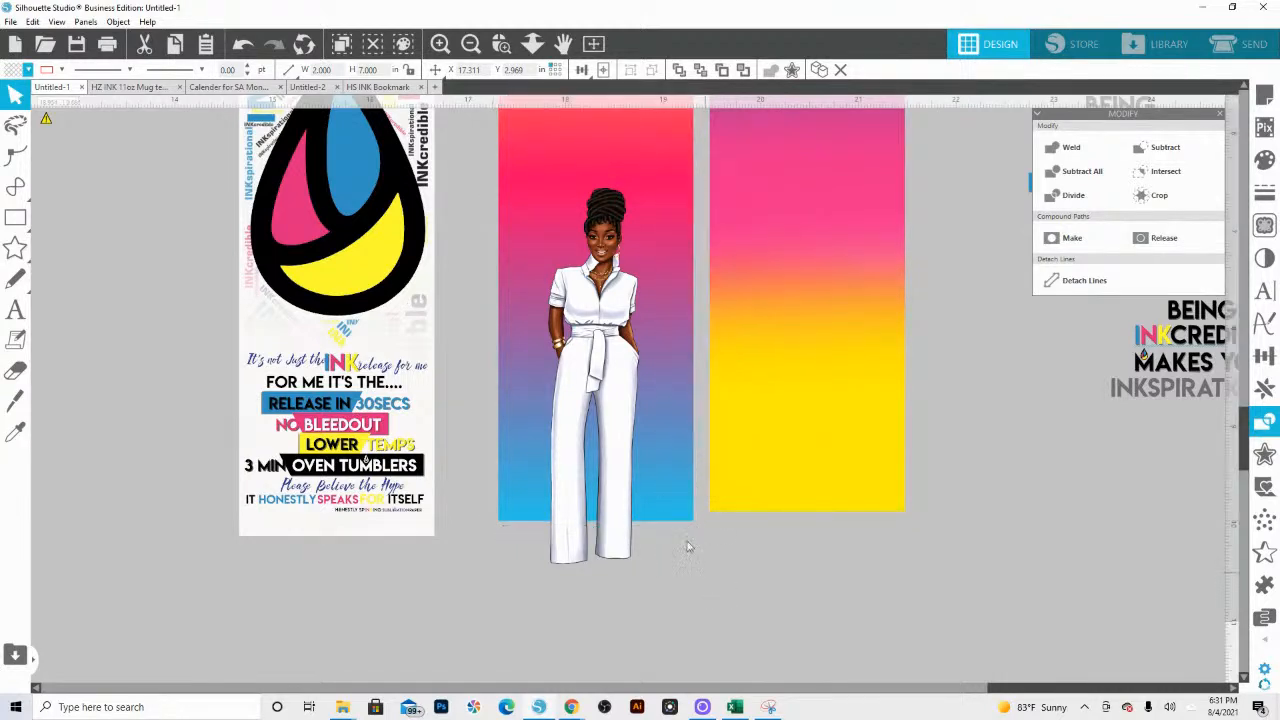
{"action": "left_click", "coordinate": [668, 484]}
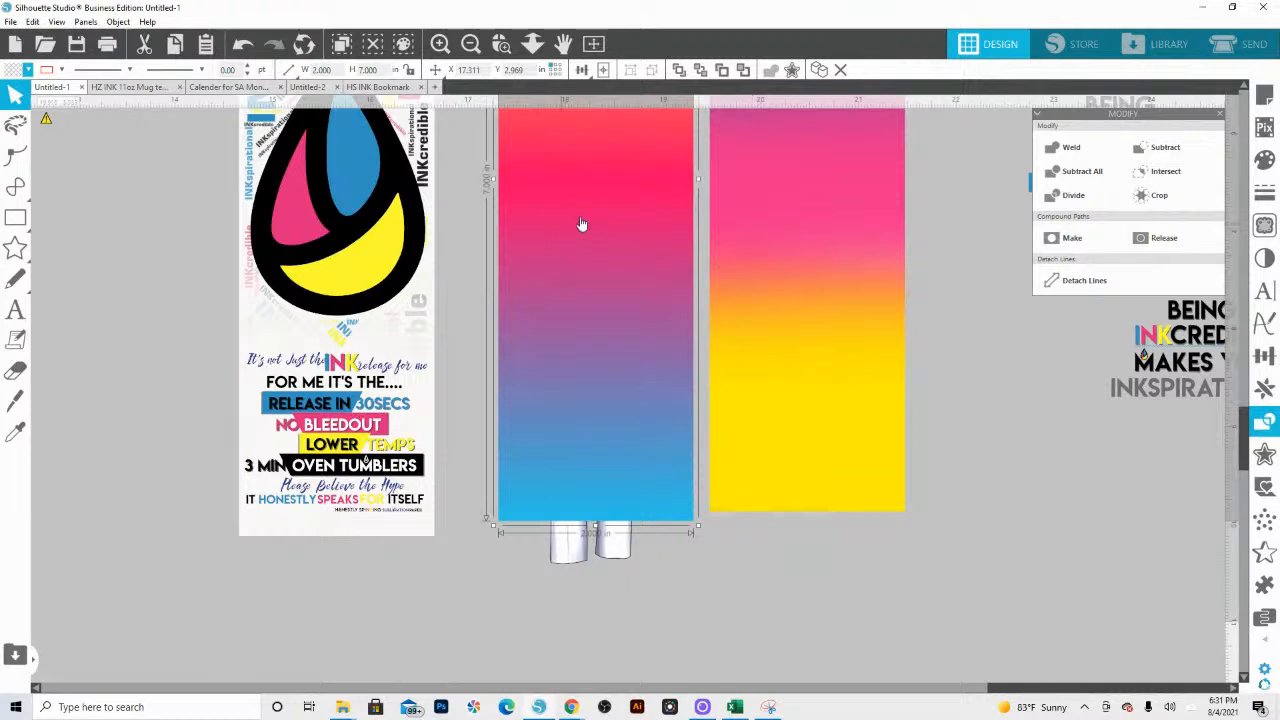
{"action": "right_click", "coordinate": [609, 204]}
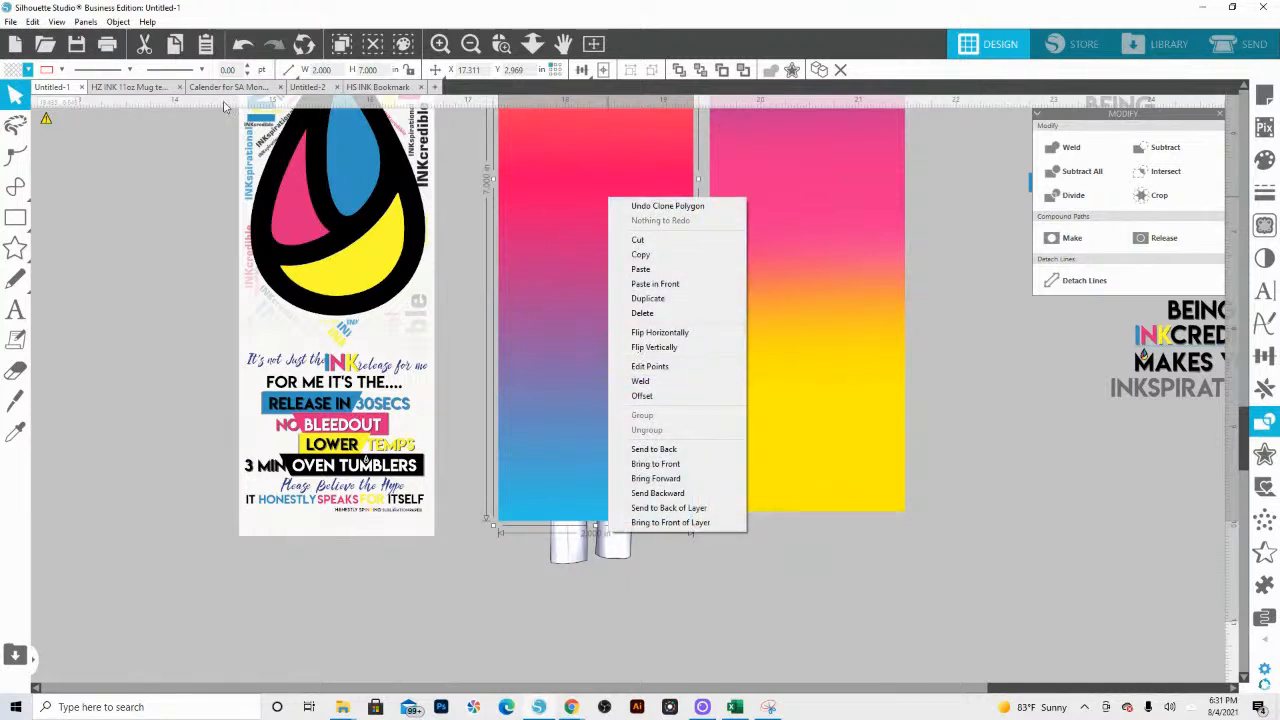
{"action": "left_click", "coordinate": [28, 70]}
{"action": "left_click", "coordinate": [28, 70]}
{"action": "left_click", "coordinate": [33, 127]}
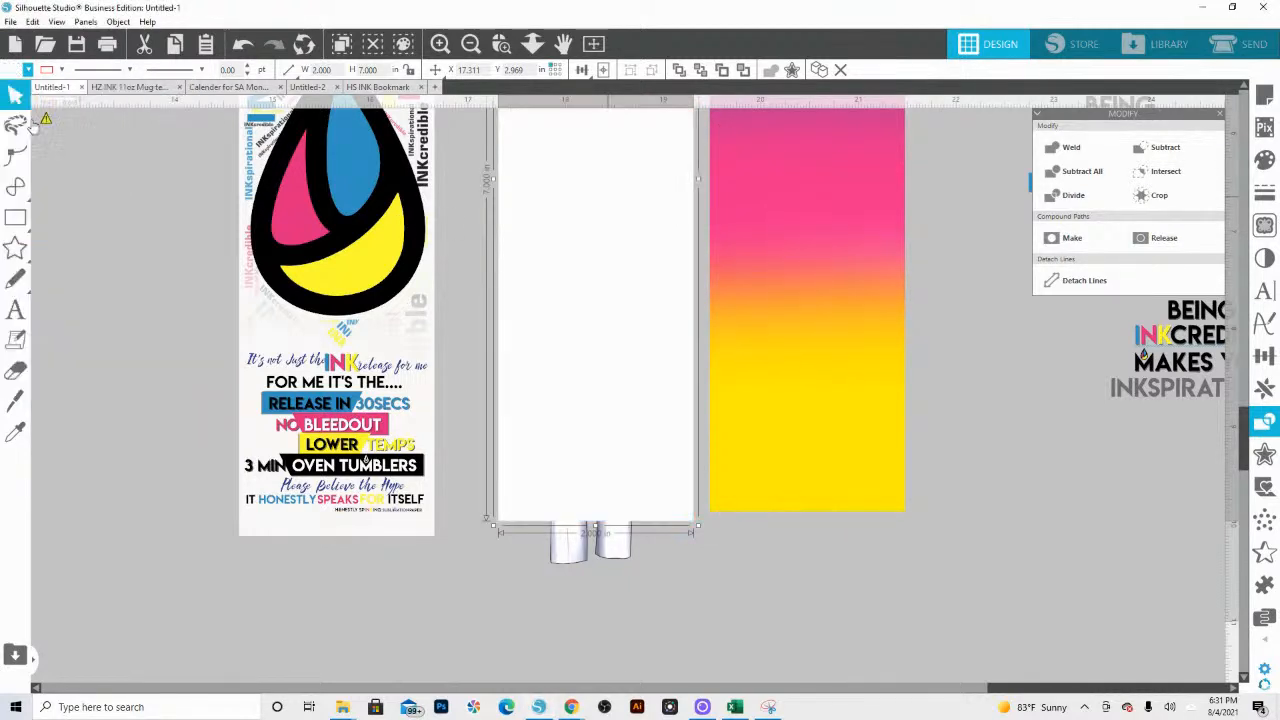
{"action": "left_click", "coordinate": [28, 70]}
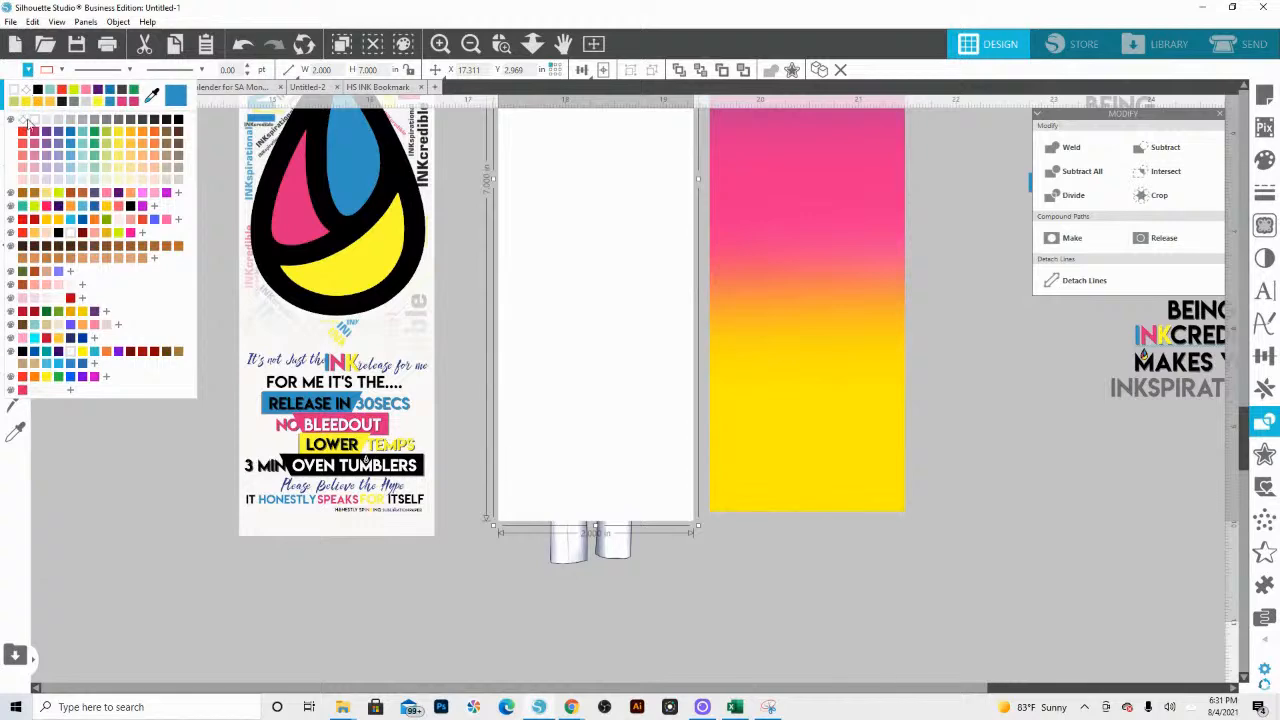
{"action": "left_click", "coordinate": [26, 120]}
Step: Try cropping the grouped figure with the transparent rectangle and undo the crop
{"action": "left_click", "coordinate": [635, 326], "text": "shift"}
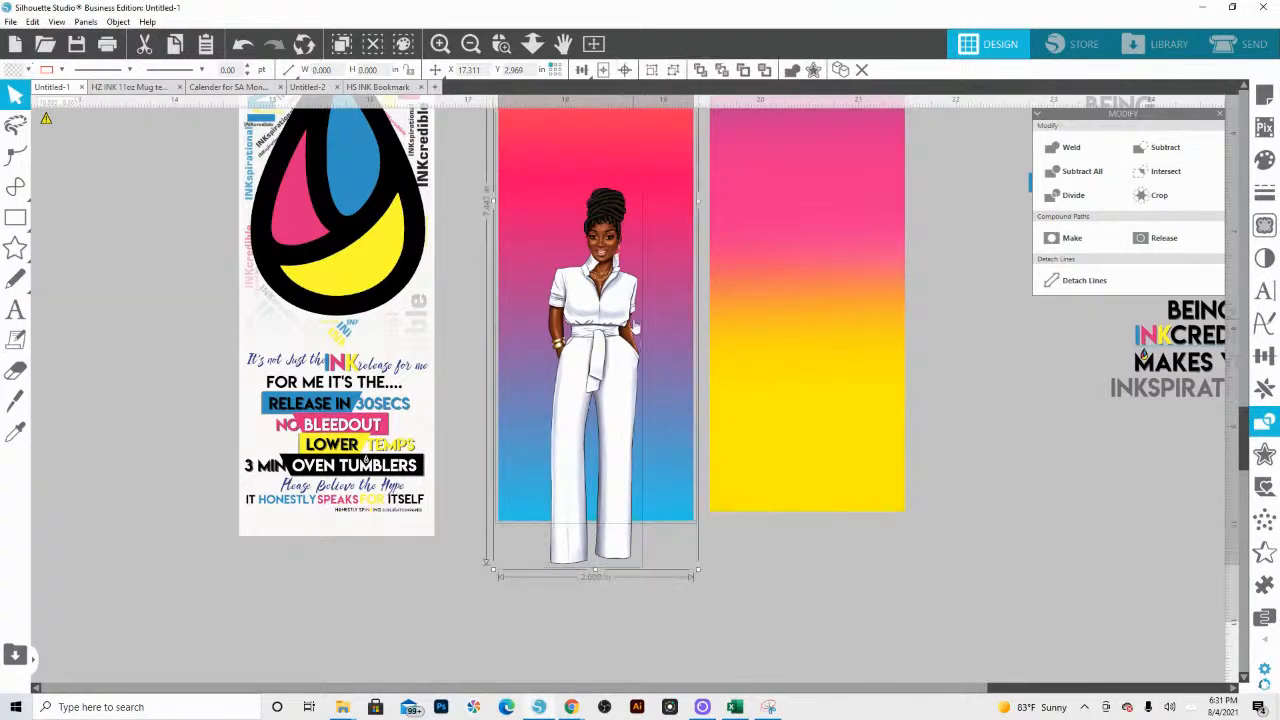
{"action": "left_click", "coordinate": [1157, 195]}
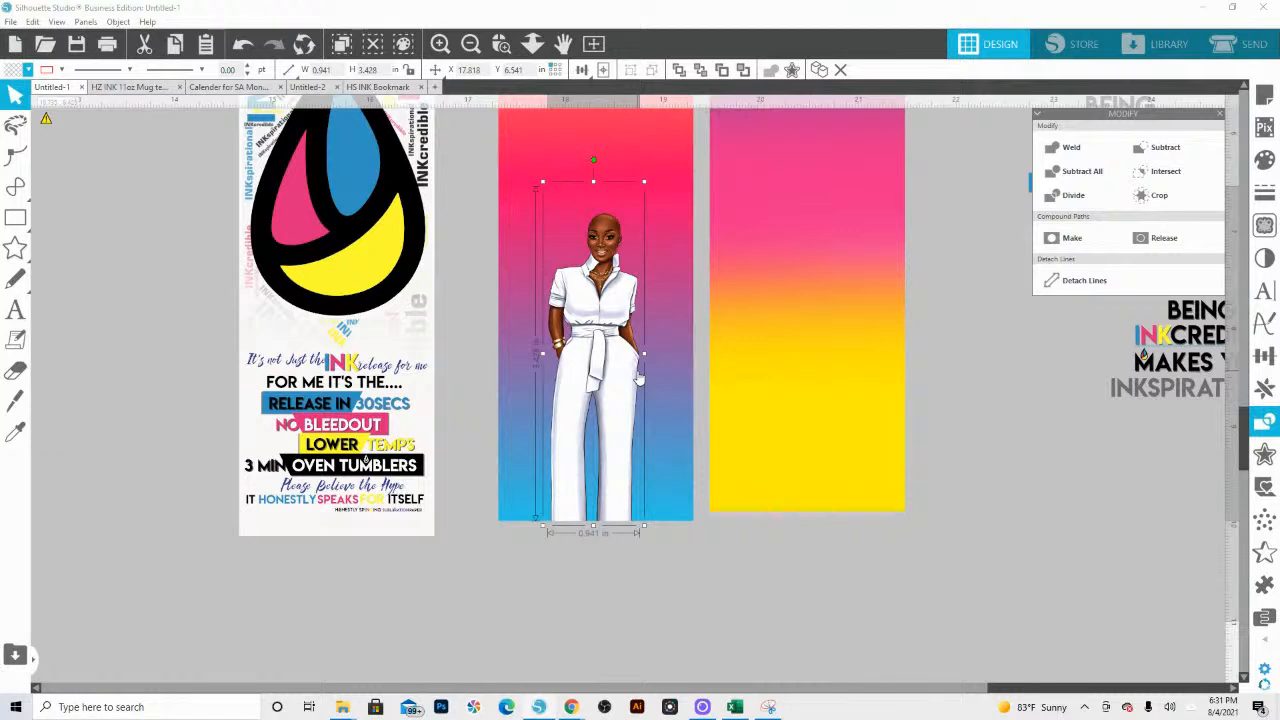
{"action": "key", "text": "ctrl+z"}
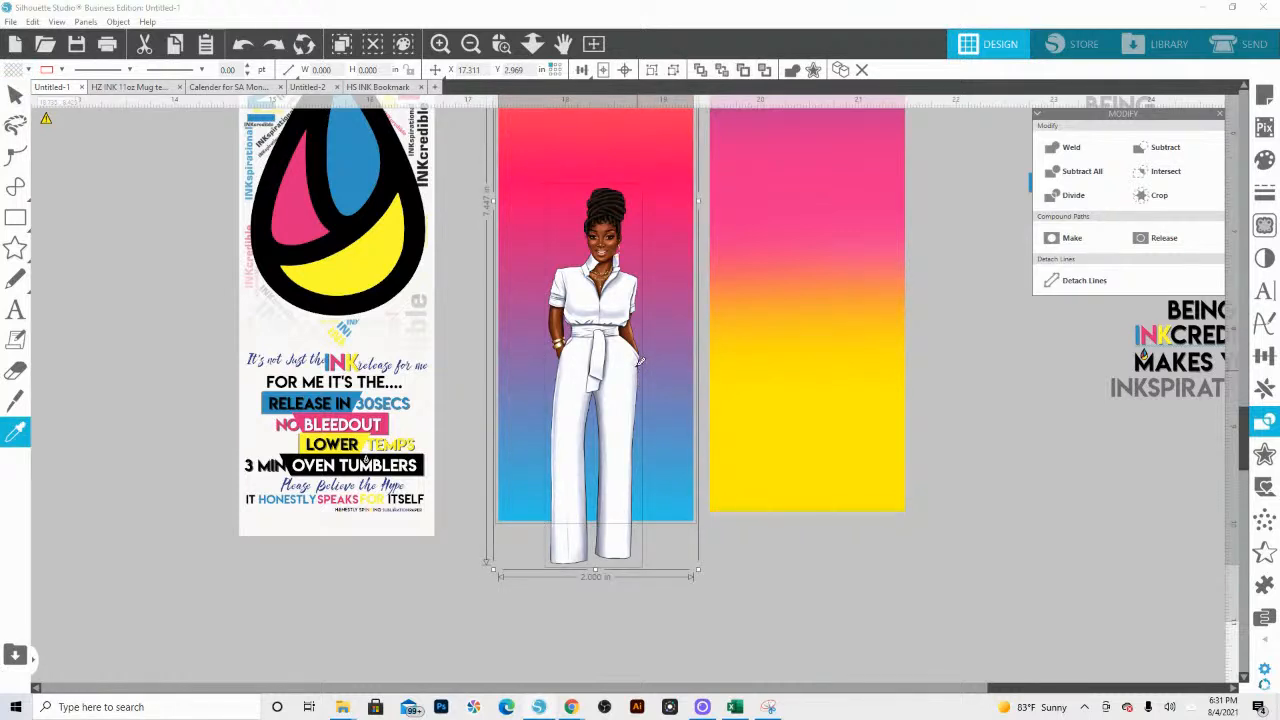
{"action": "left_click", "coordinate": [718, 537]}
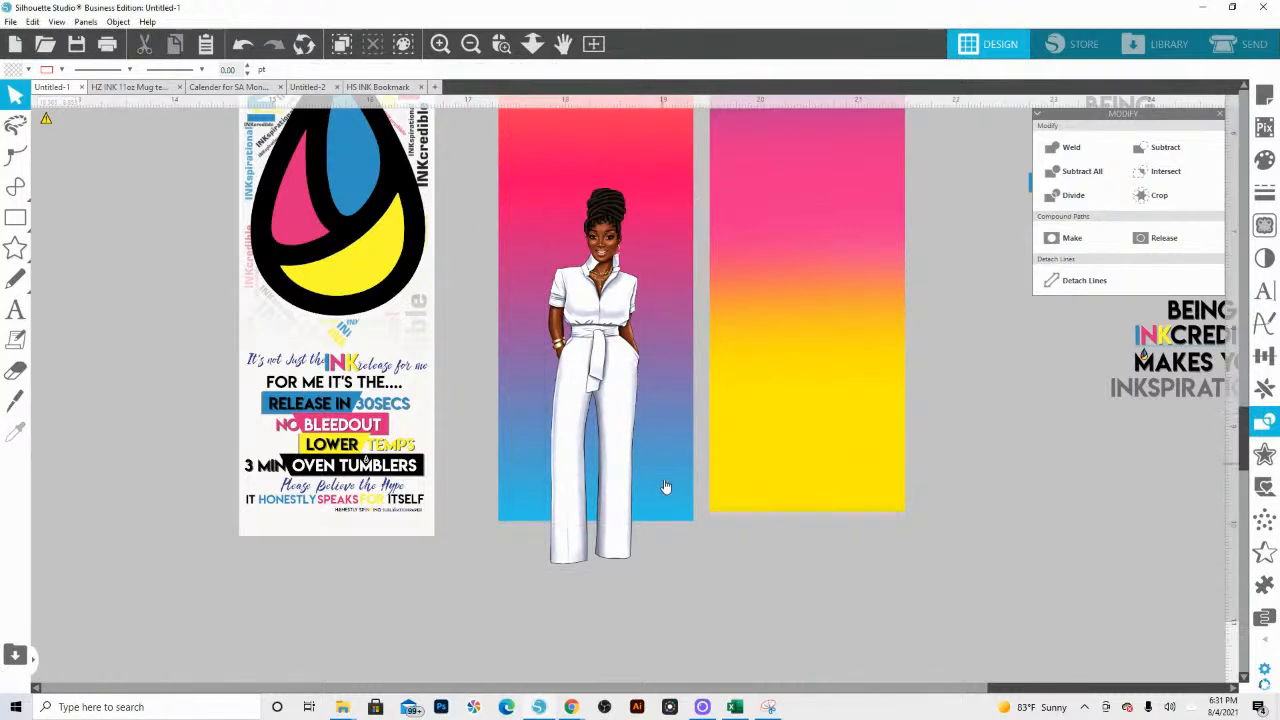
Step: Ungroup the figure and crop only her body image with the transparent rectangle so her legs end at the bookmark's lower edge
{"action": "left_click", "coordinate": [608, 382]}
{"action": "right_click", "coordinate": [614, 376]}
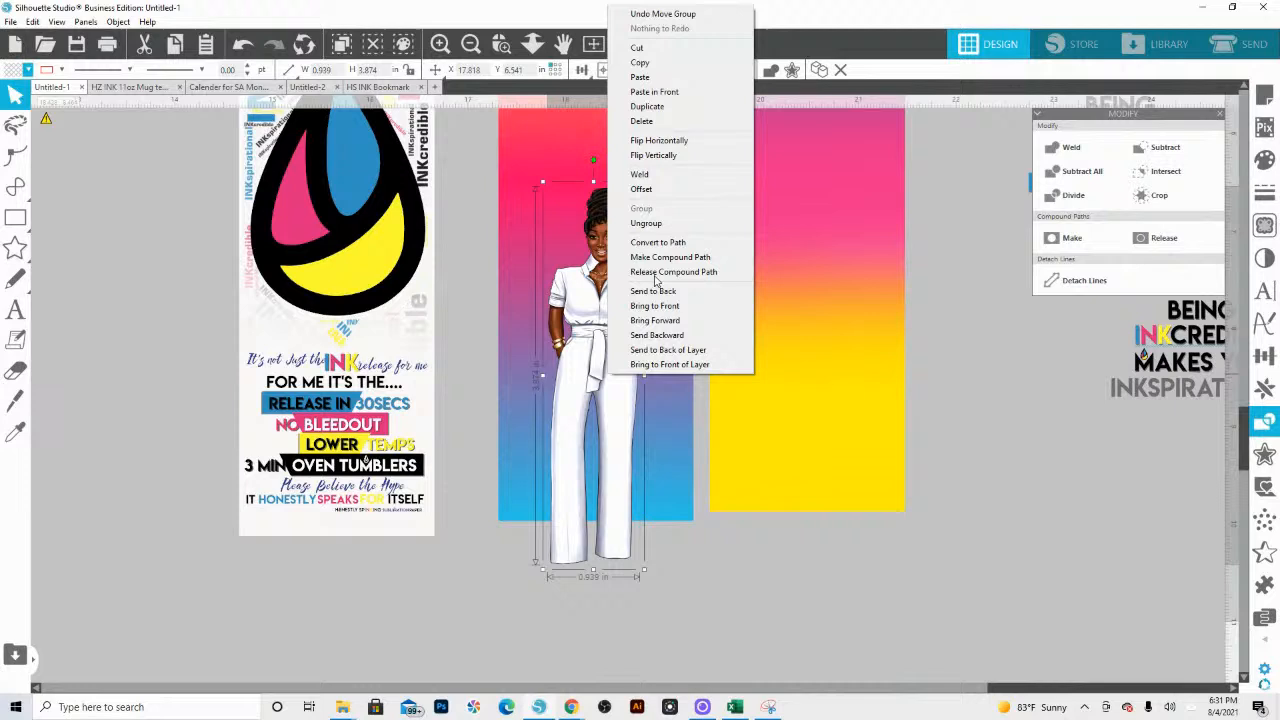
{"action": "left_click", "coordinate": [653, 225]}
{"action": "left_click", "coordinate": [669, 495]}
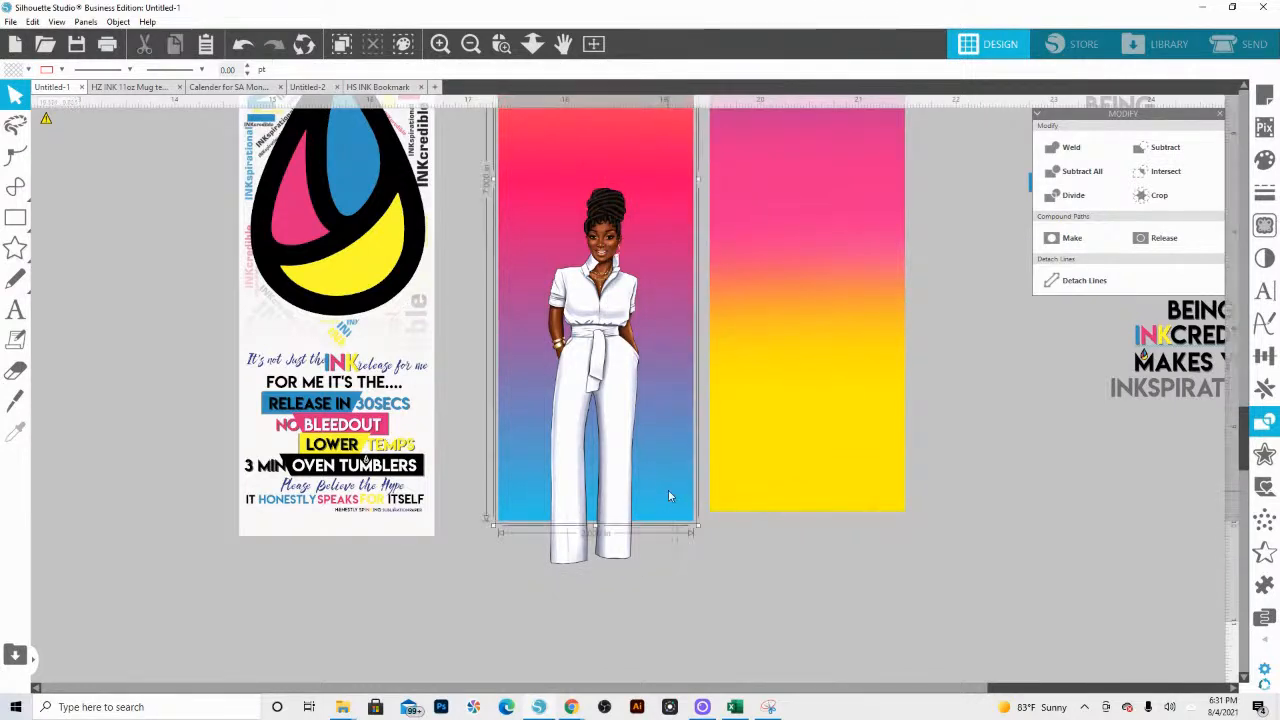
{"action": "left_click", "coordinate": [614, 445], "text": "shift"}
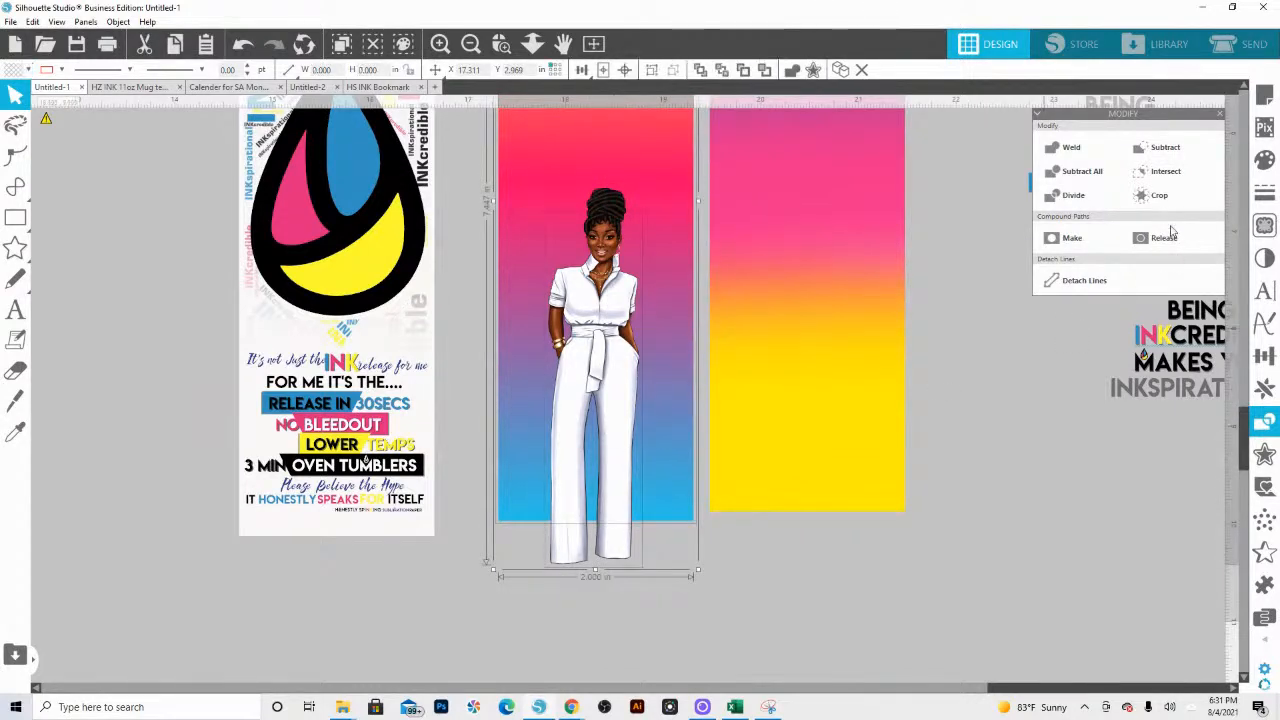
{"action": "left_click", "coordinate": [1157, 198]}
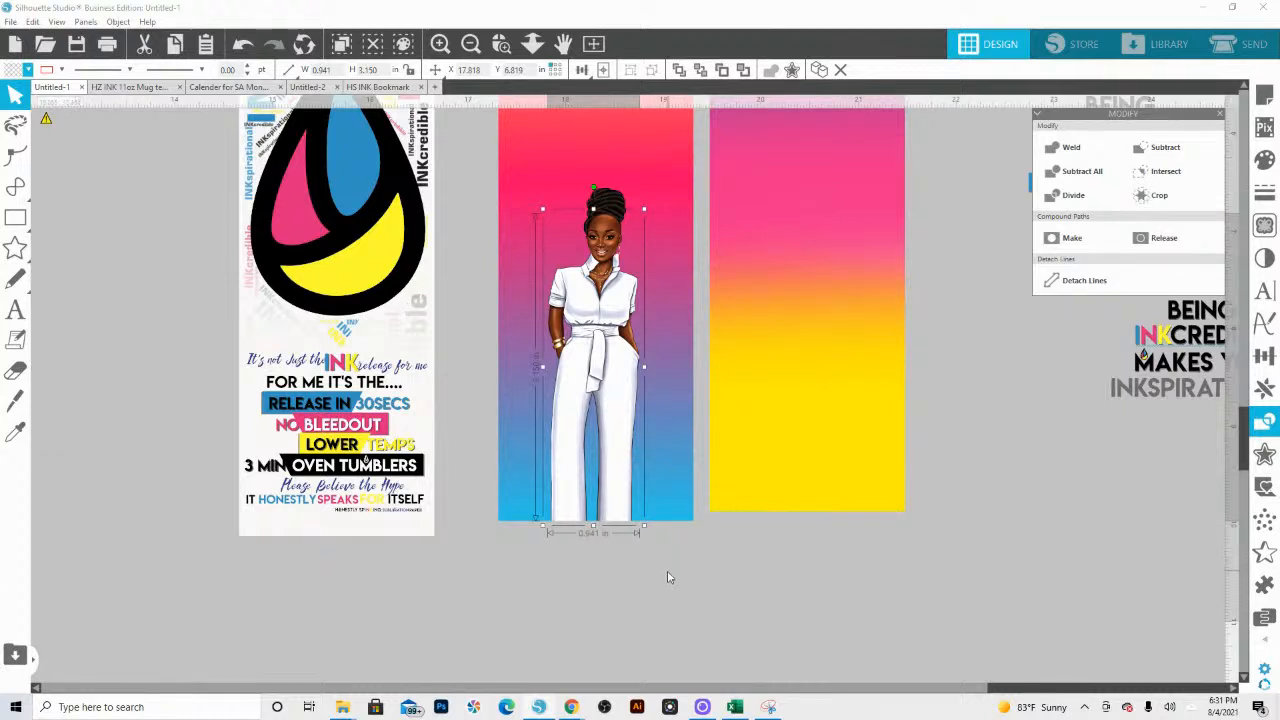
Step: Send the bookmark background to the back behind the figure and undo a sideways move of the background
{"action": "left_click", "coordinate": [651, 497]}
{"action": "right_click", "coordinate": [648, 120]}
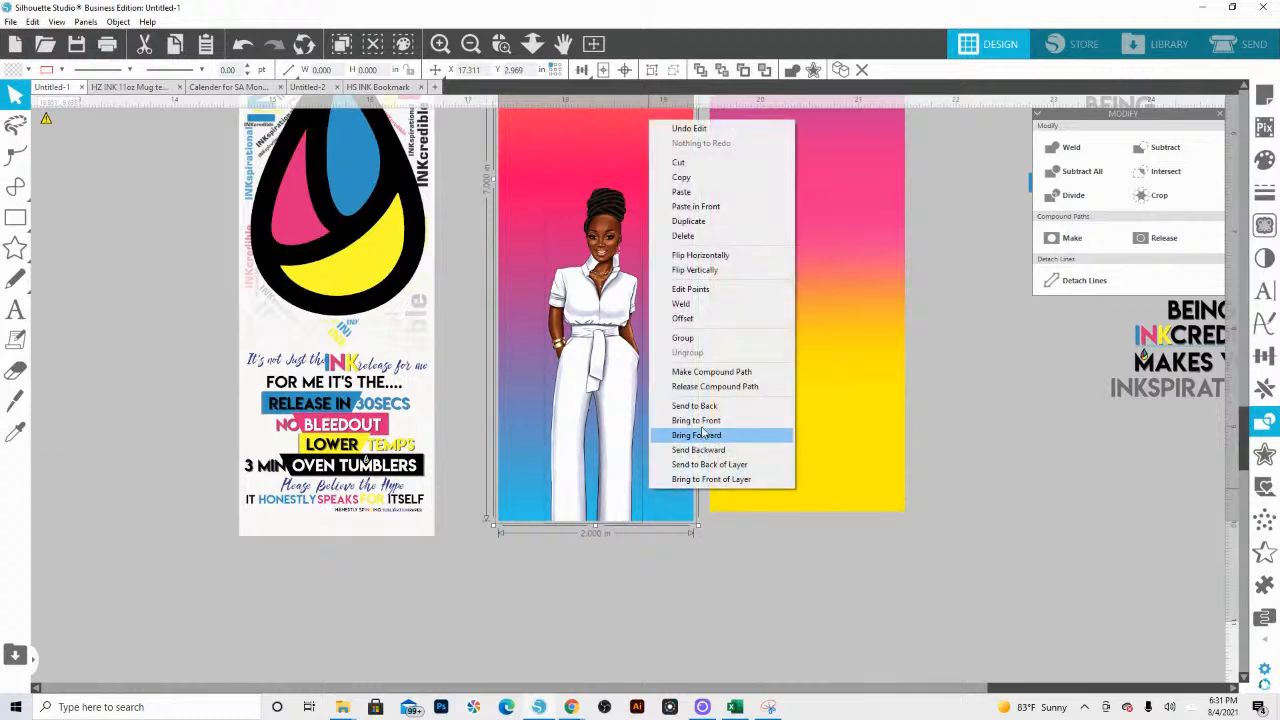
{"action": "left_click", "coordinate": [702, 406]}
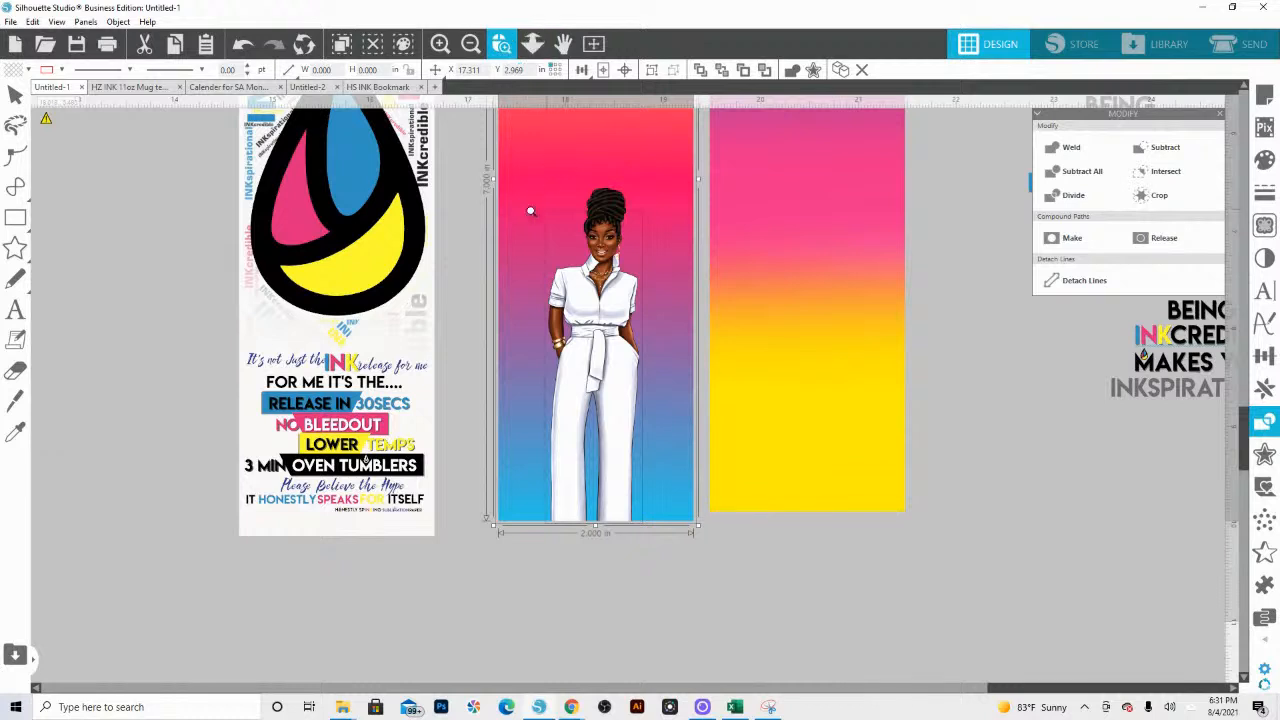
{"action": "left_click", "coordinate": [656, 270]}
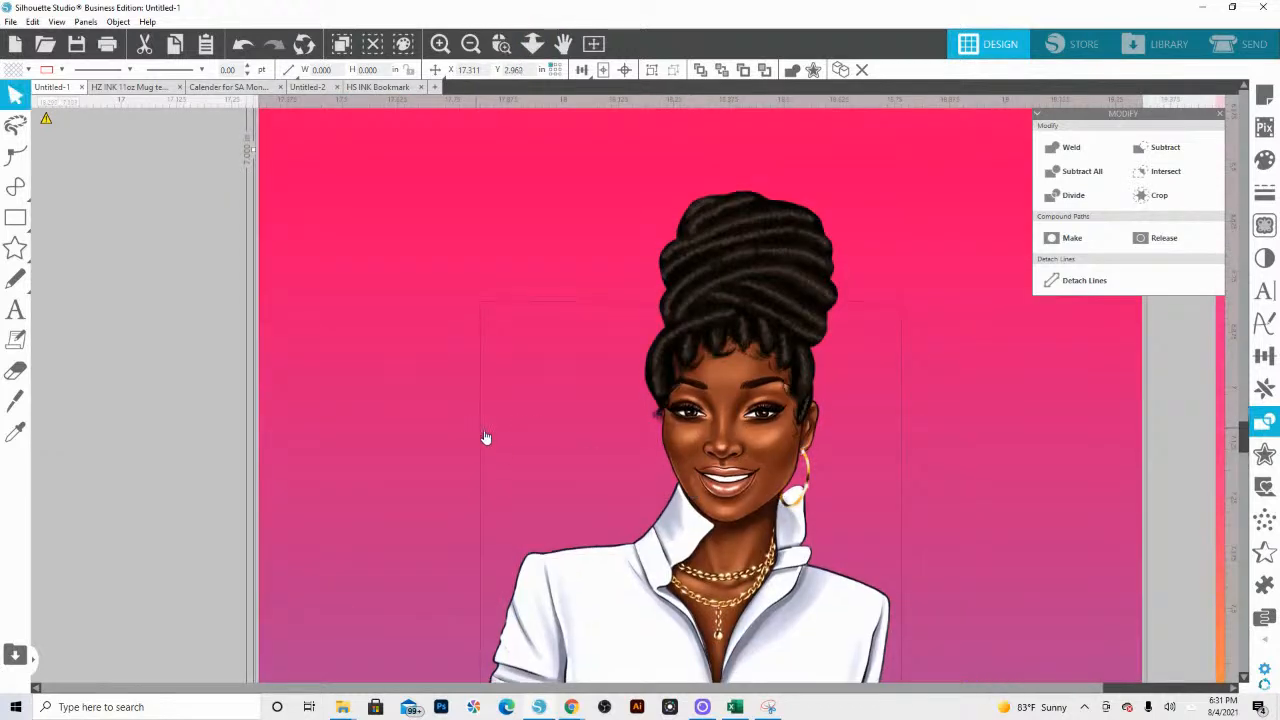
{"action": "key", "text": "i"}
{"action": "key", "text": "Down"}
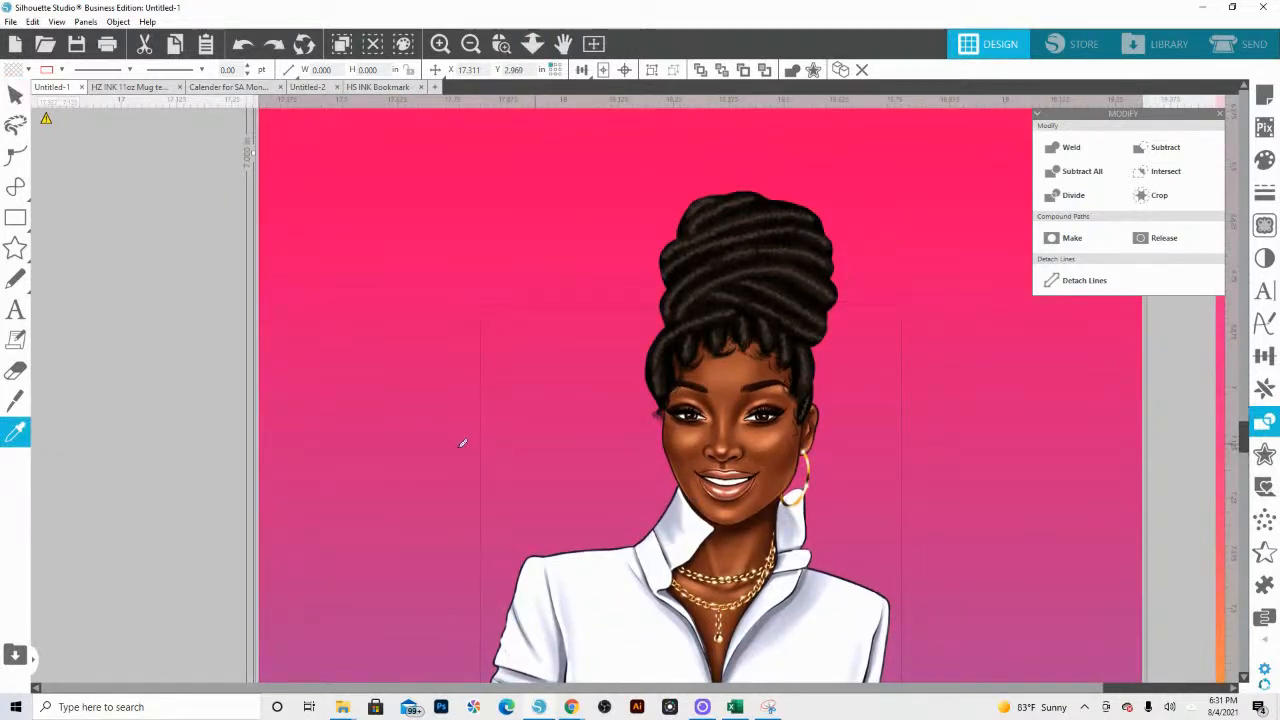
{"action": "left_click", "coordinate": [206, 371]}
{"action": "left_click_drag", "start_coordinate": [458, 391], "coordinate": [1177, 425]}
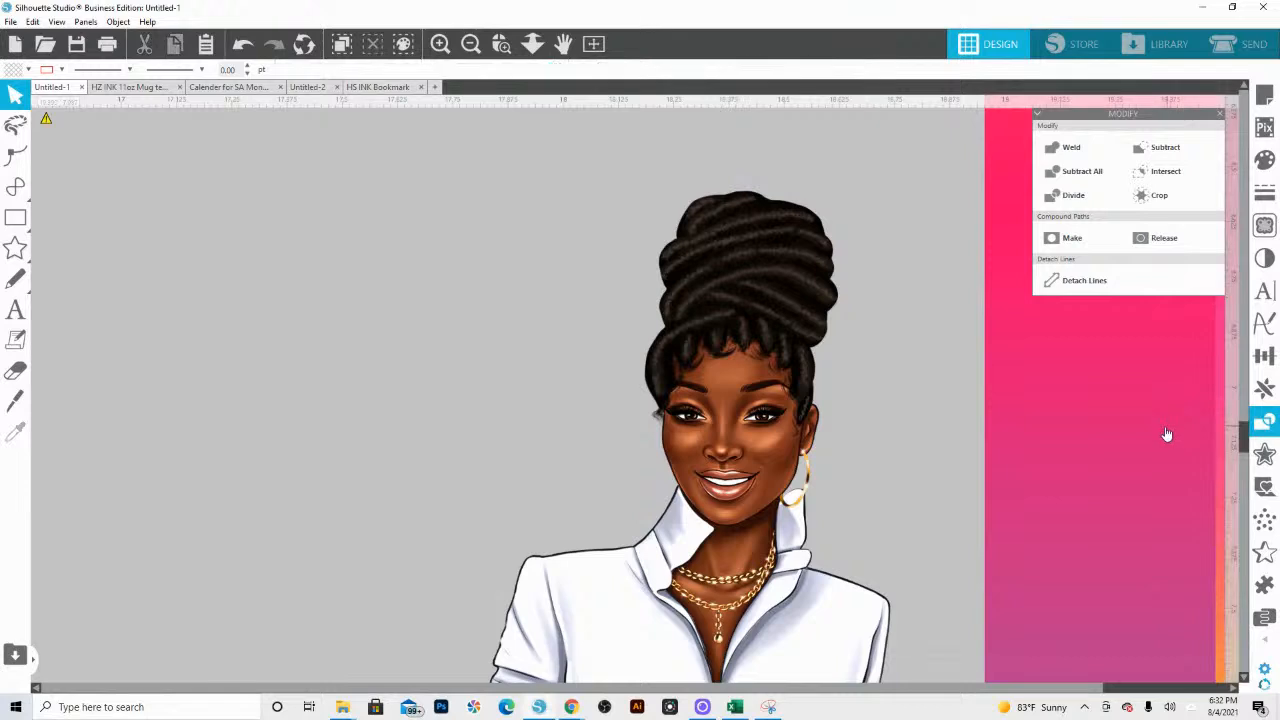
{"action": "key", "text": "ctrl+z"}
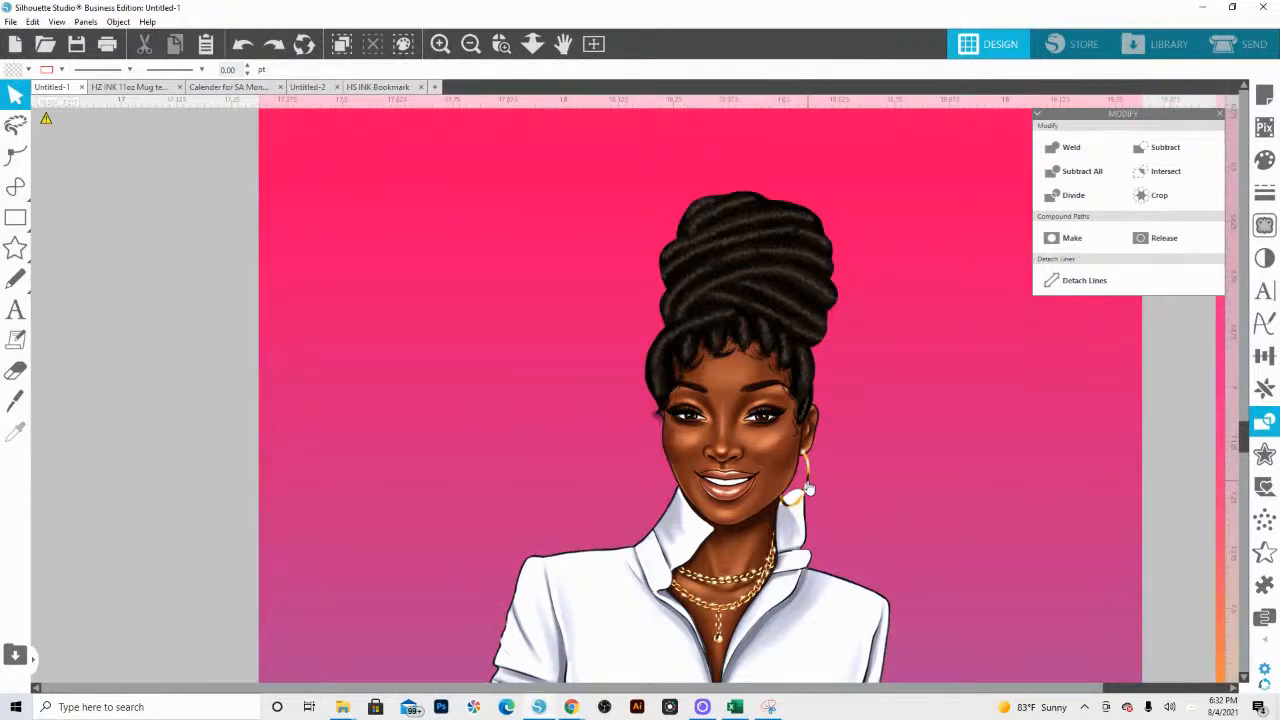
Step: Mirror a copy of the hoop earring to the left and place it at the woman's other ear
{"action": "left_click", "coordinate": [810, 488]}
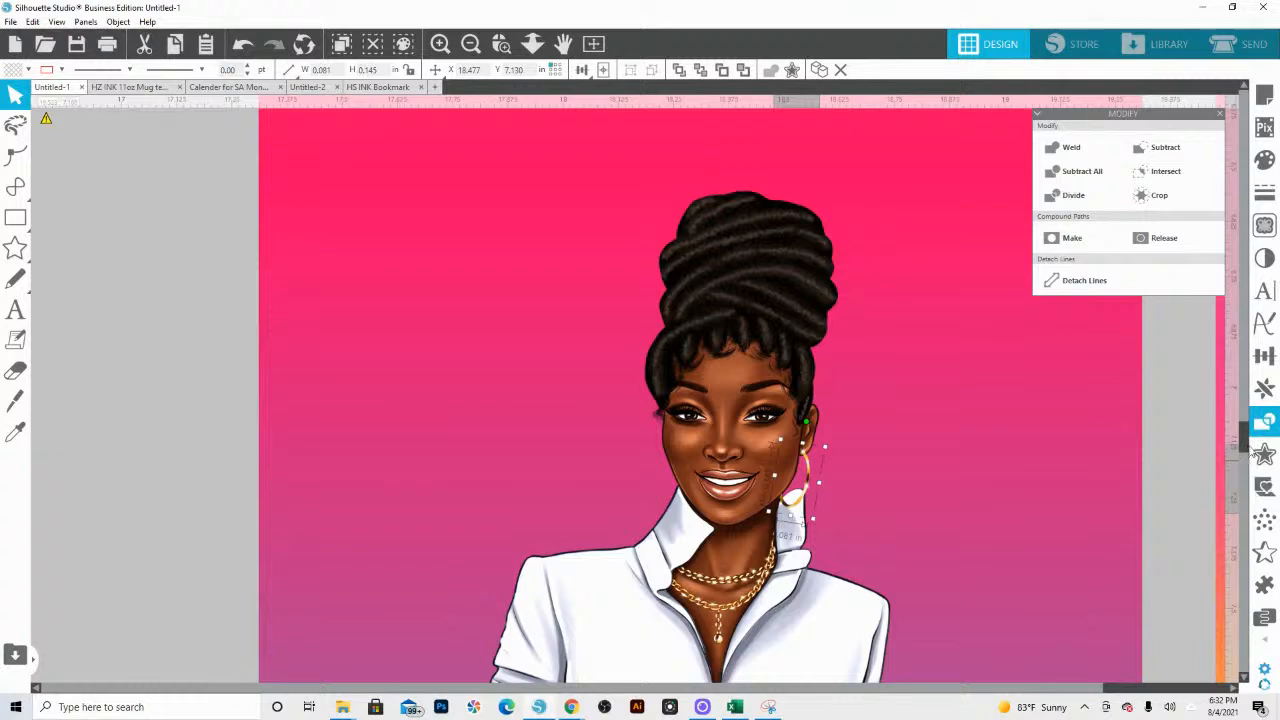
{"action": "left_click", "coordinate": [1264, 388]}
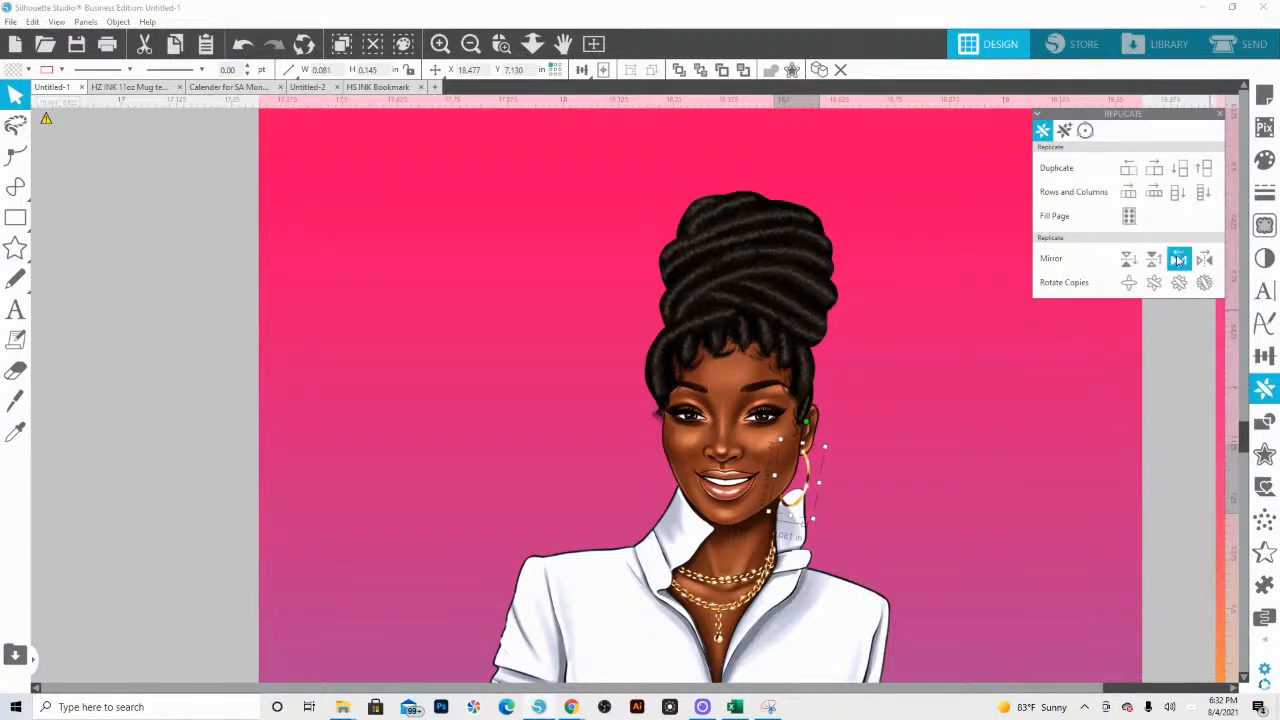
{"action": "left_click", "coordinate": [1178, 260]}
{"action": "left_click_drag", "start_coordinate": [742, 482], "coordinate": [654, 453]}
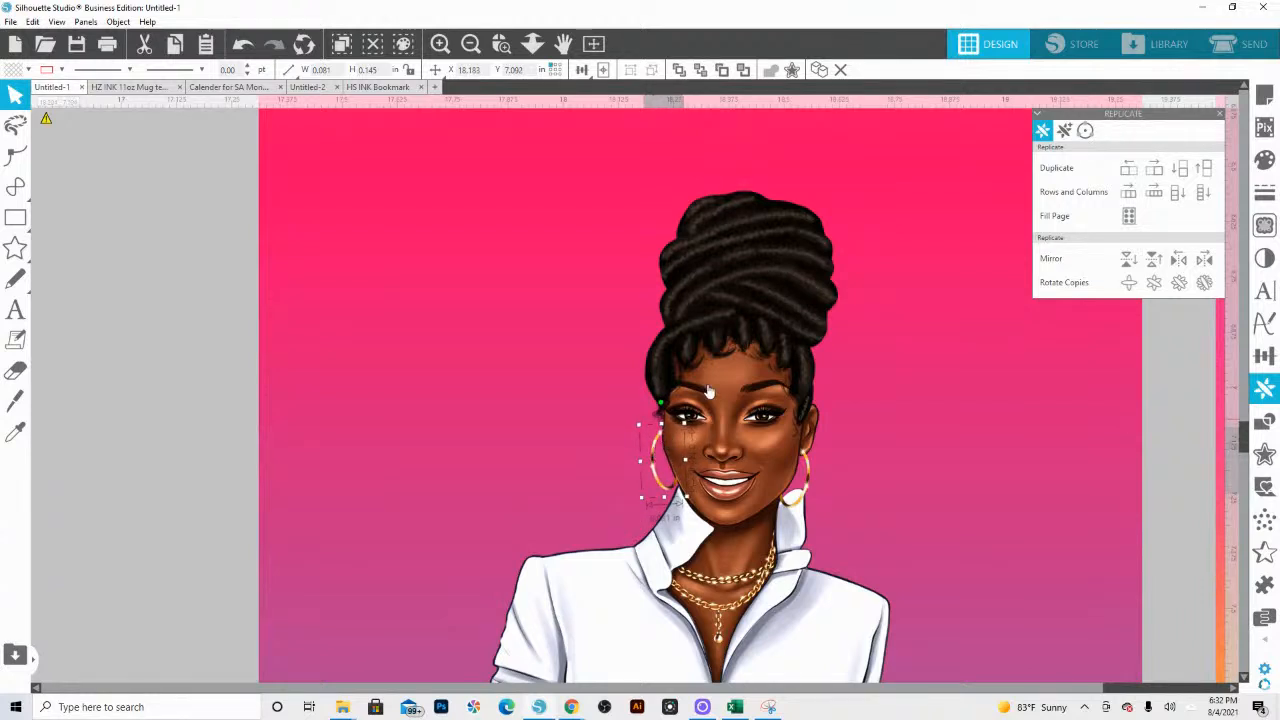
Step: Group the woman's hairpiece, both earrings and white-suit body into one figure
{"action": "left_click", "coordinate": [736, 322]}
{"action": "left_click", "coordinate": [738, 430]}
{"action": "left_click", "coordinate": [738, 430]}
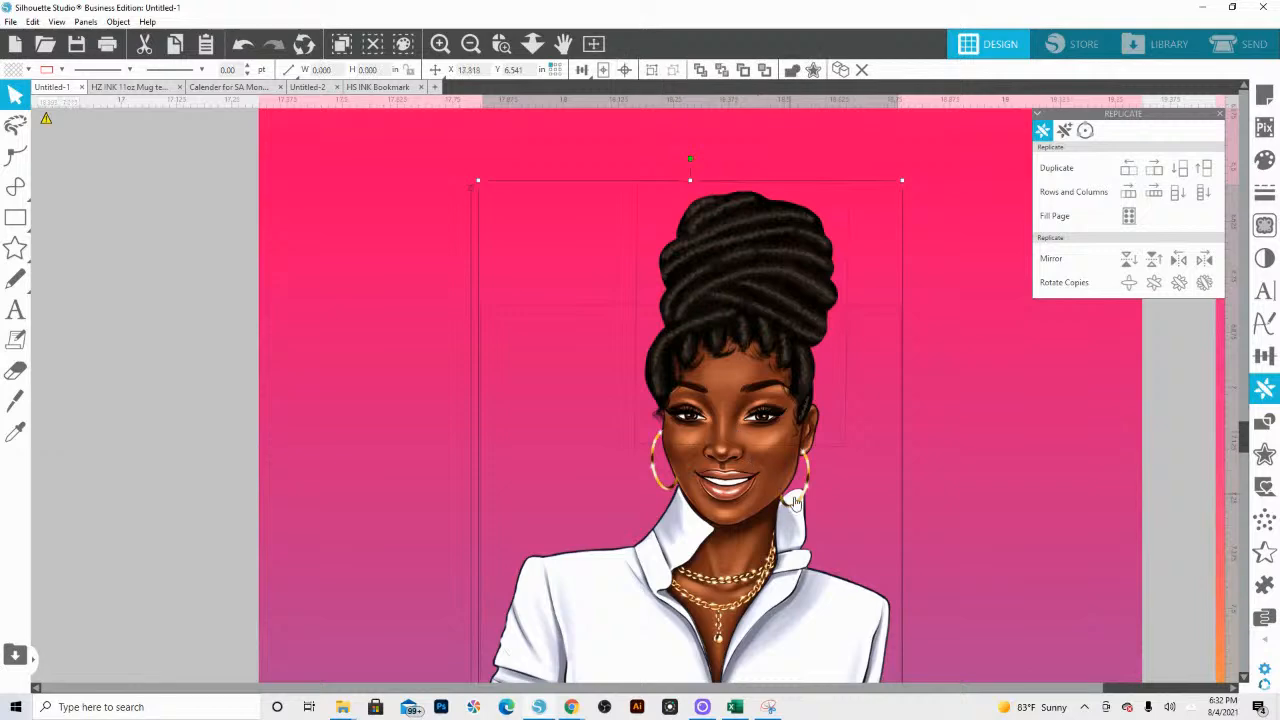
{"action": "right_click", "coordinate": [806, 493]}
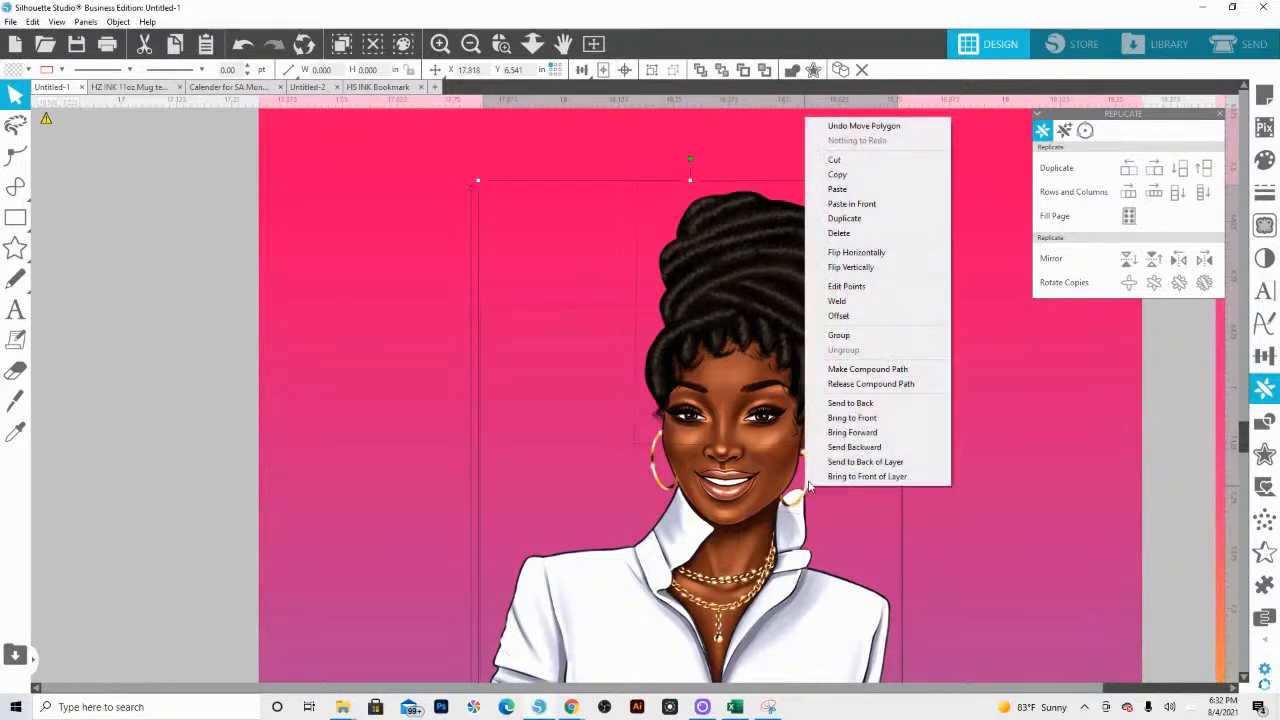
{"action": "left_click", "coordinate": [882, 430]}
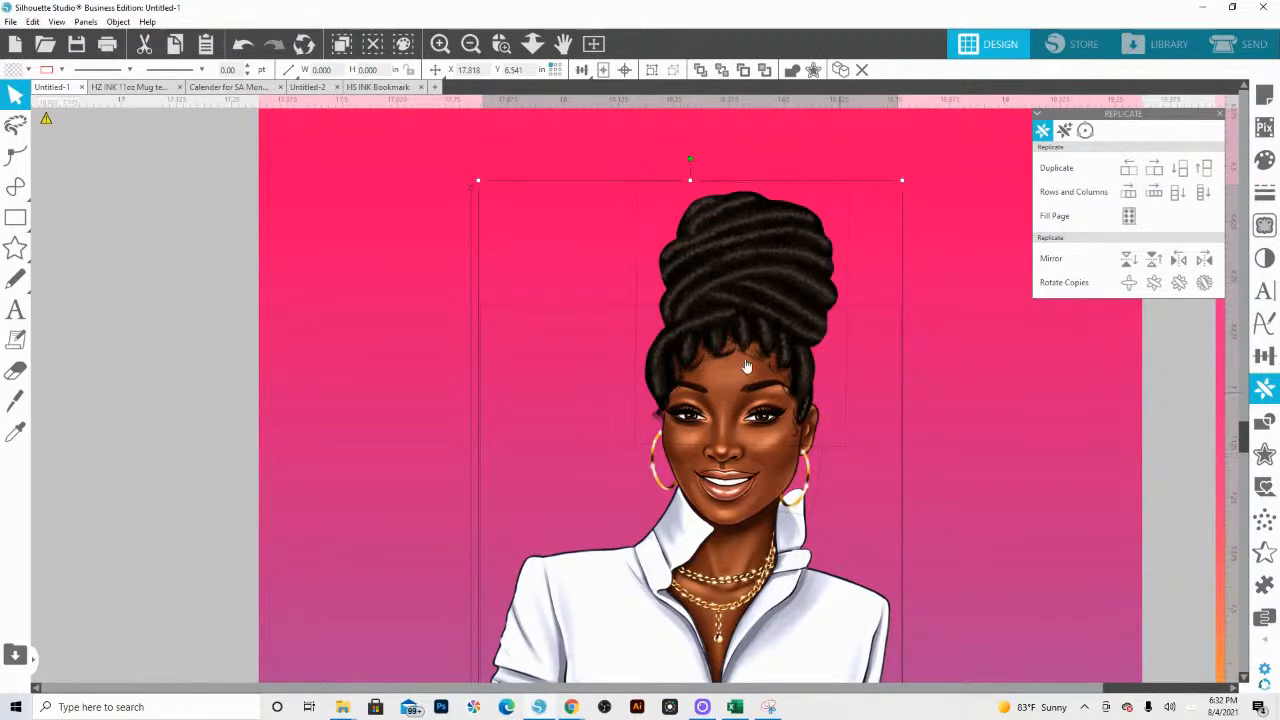
{"action": "left_click", "coordinate": [688, 536]}
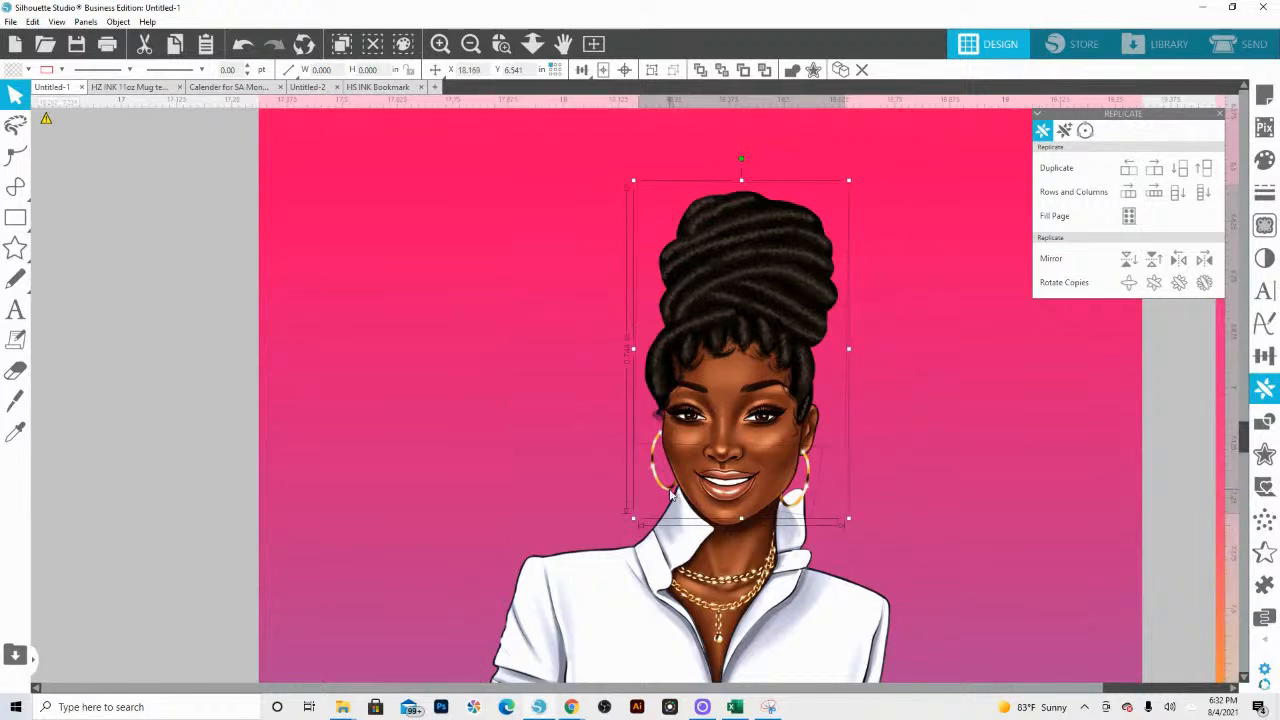
{"action": "left_click", "coordinate": [679, 535]}
{"action": "right_click", "coordinate": [688, 532]}
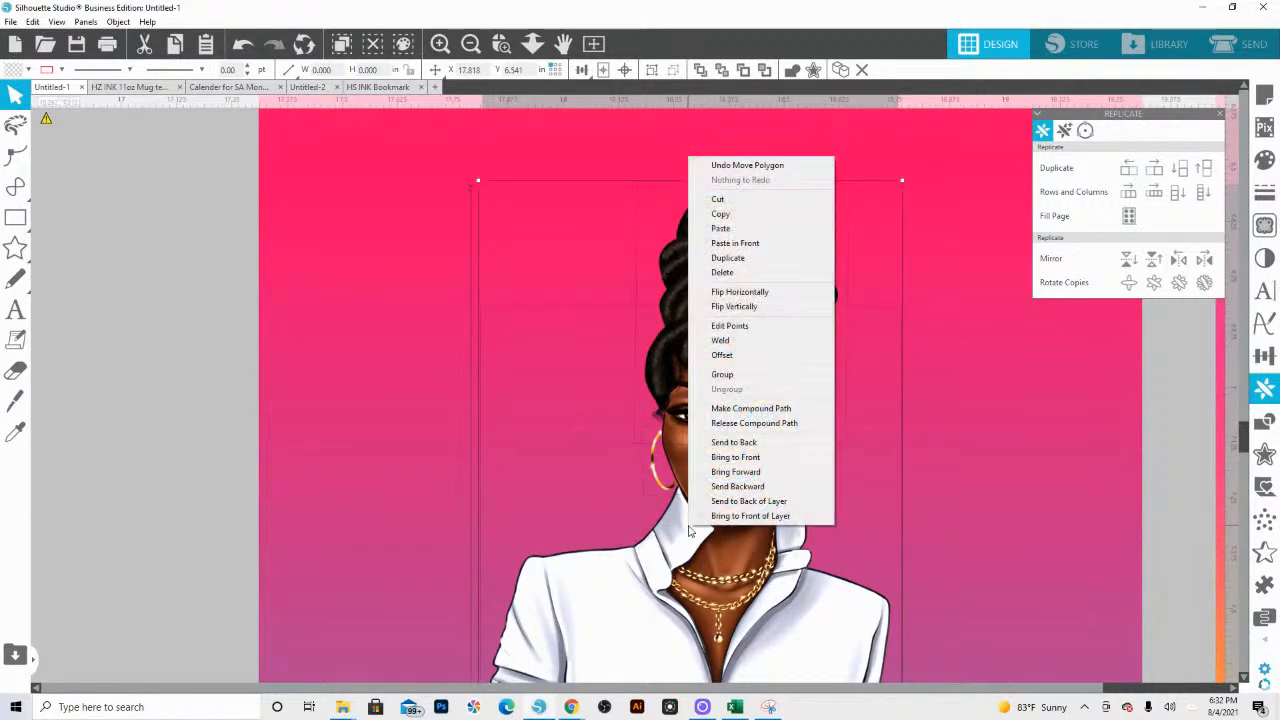
{"action": "left_click", "coordinate": [727, 390]}
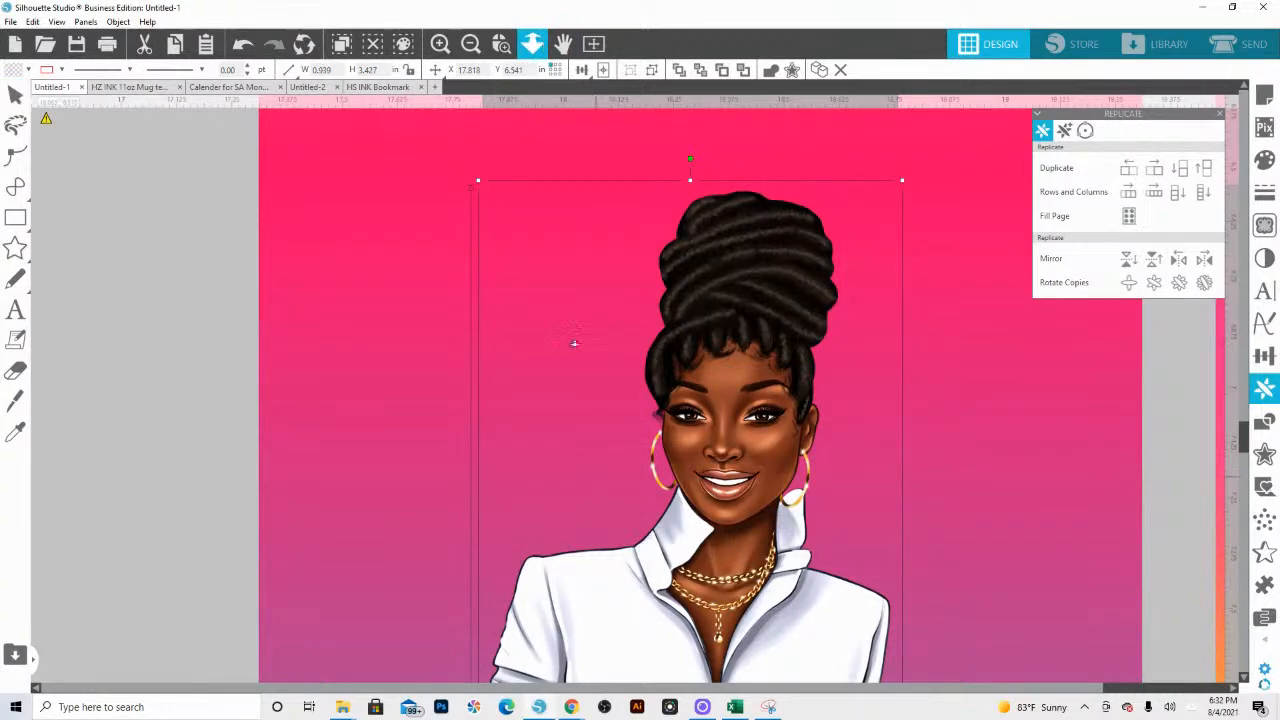
Step: Move the yellow-red-blue bookmark out from behind the figure and place the blue-pink-yellow bookmark there instead
{"action": "left_click", "coordinate": [540, 45]}
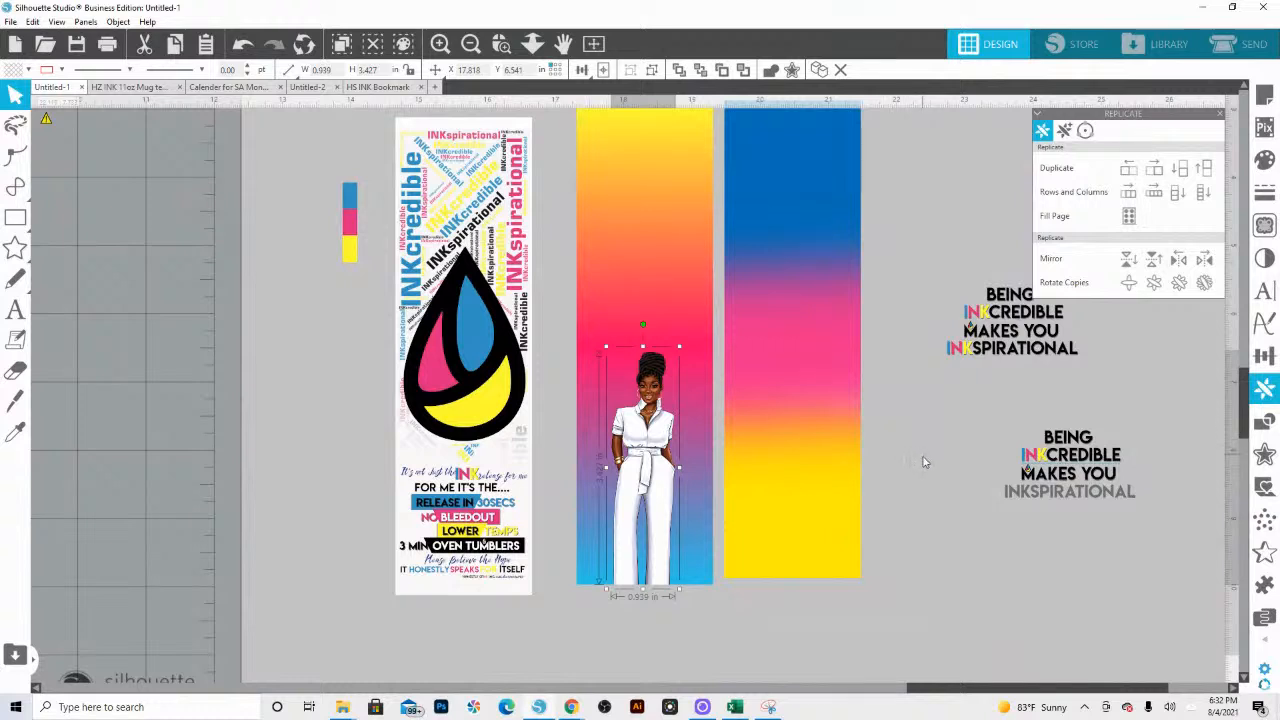
{"action": "left_click", "coordinate": [913, 492]}
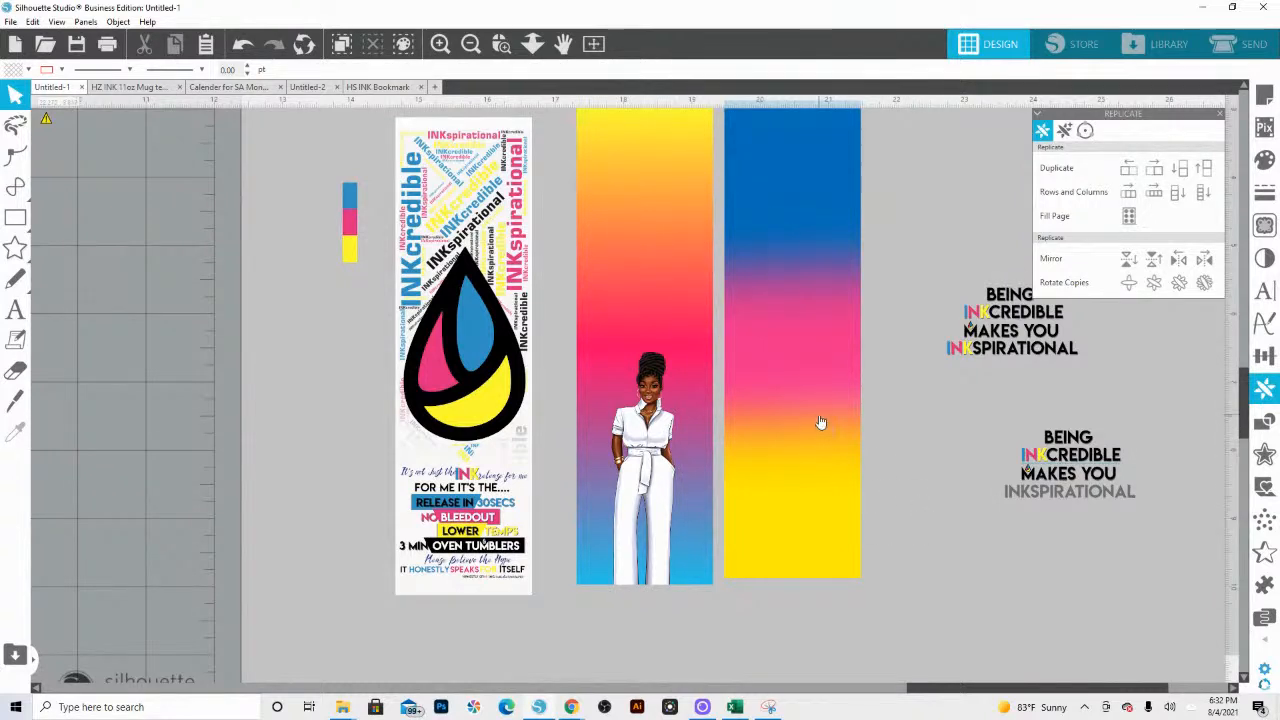
{"action": "left_click_drag", "start_coordinate": [652, 305], "coordinate": [1083, 290]}
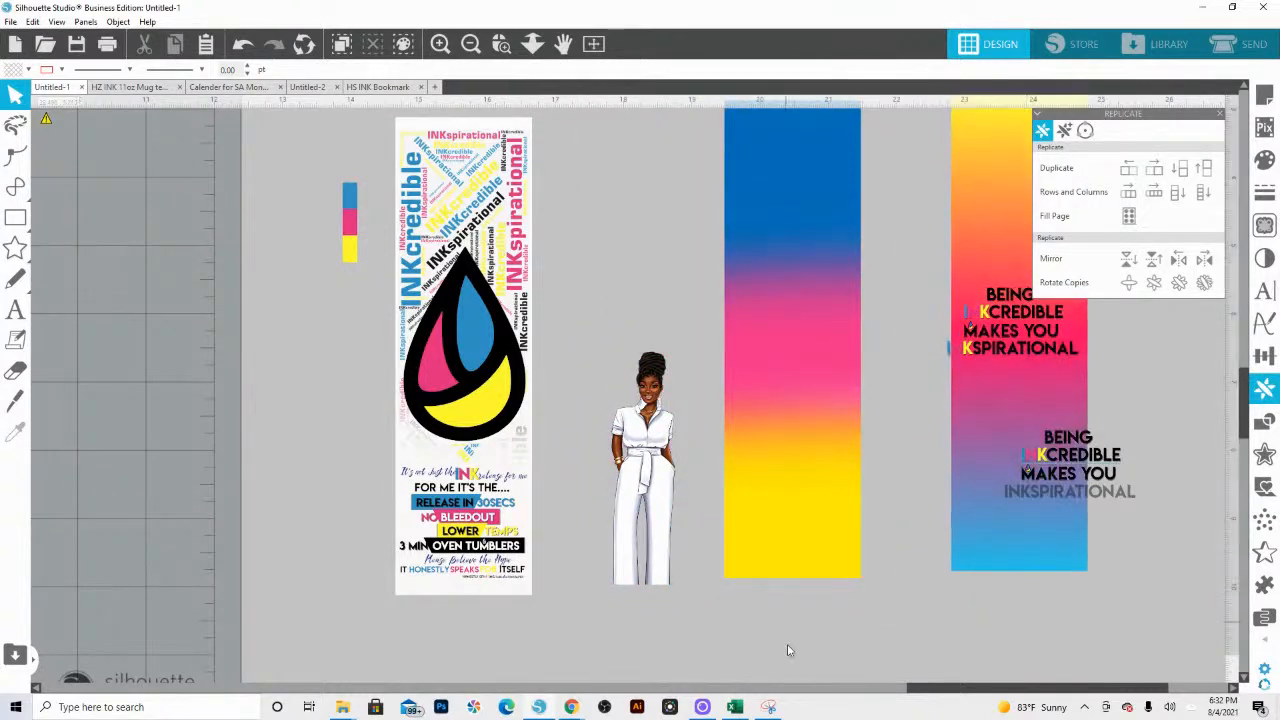
{"action": "left_click", "coordinate": [738, 145]}
{"action": "left_click_drag", "start_coordinate": [744, 202], "coordinate": [622, 239]}
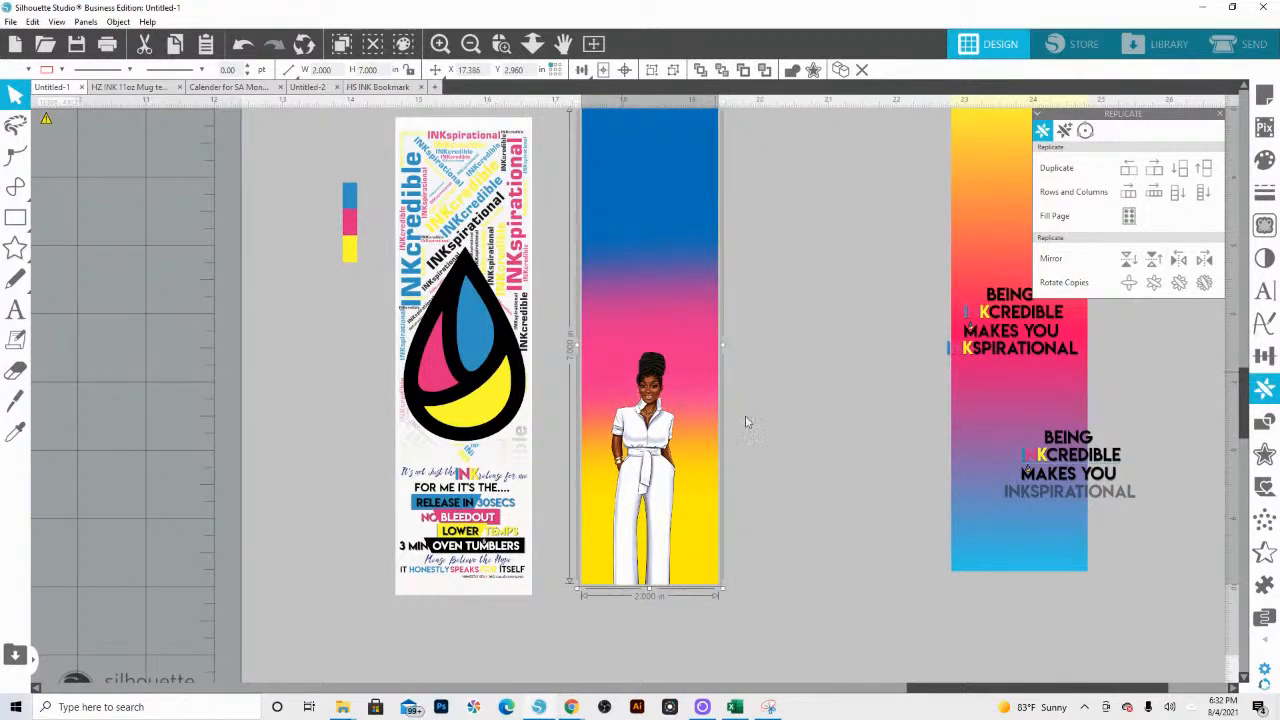
Step: Enlarge the grouped figure to about 1.3 × 4.74 in and align her legs with the bookmark's lower edge
{"action": "left_click", "coordinate": [650, 460]}
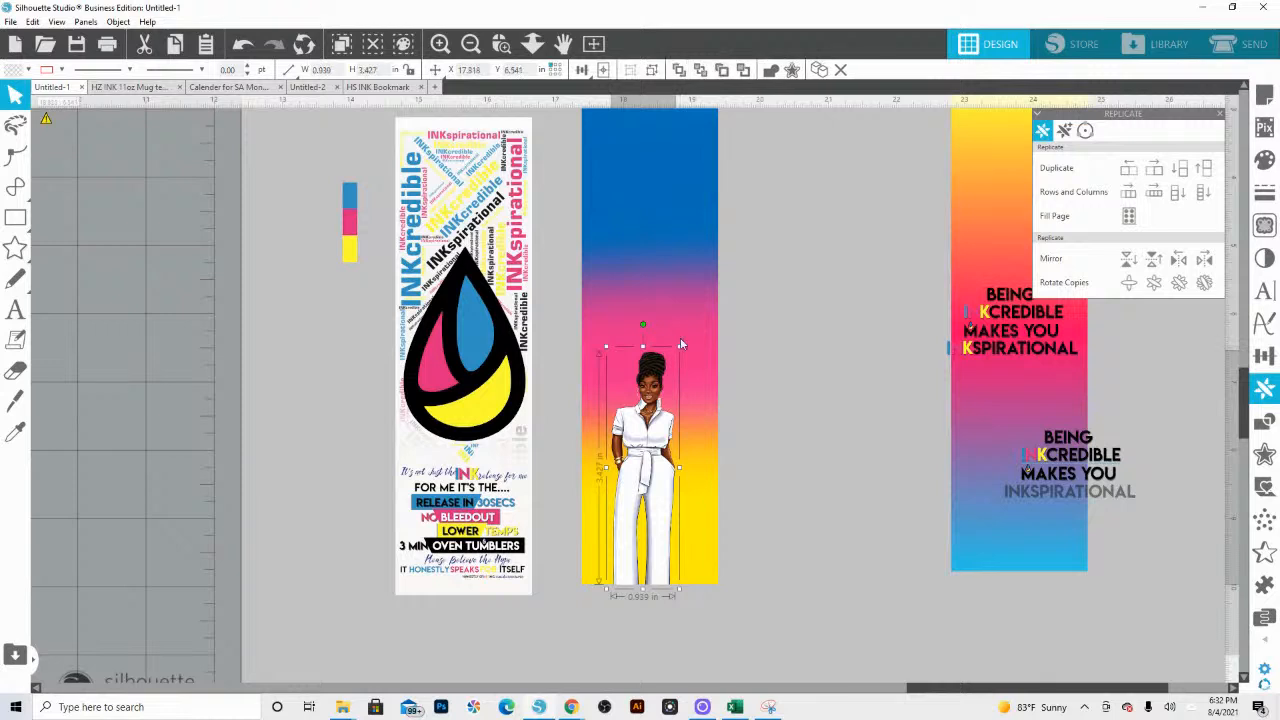
{"action": "left_click_drag", "start_coordinate": [692, 352], "coordinate": [704, 257]}
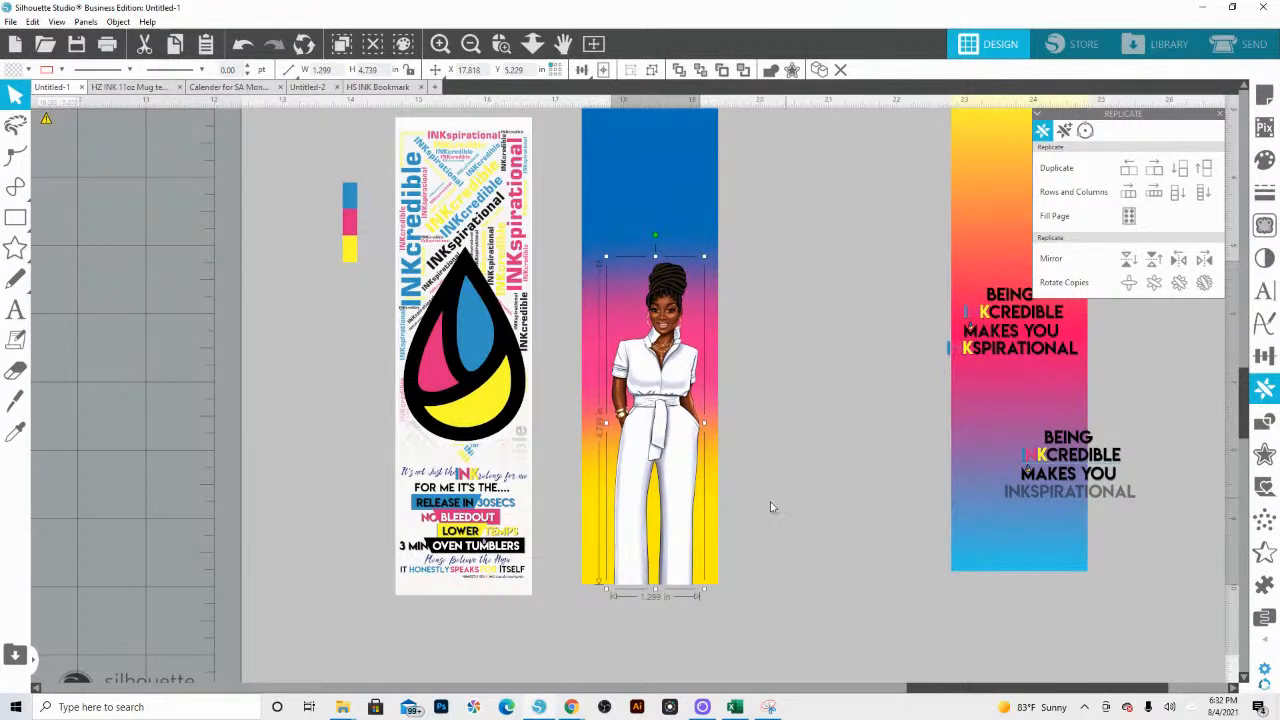
{"action": "scroll", "coordinate": [745, 510], "scroll_direction": "up", "scroll_amount": 1}
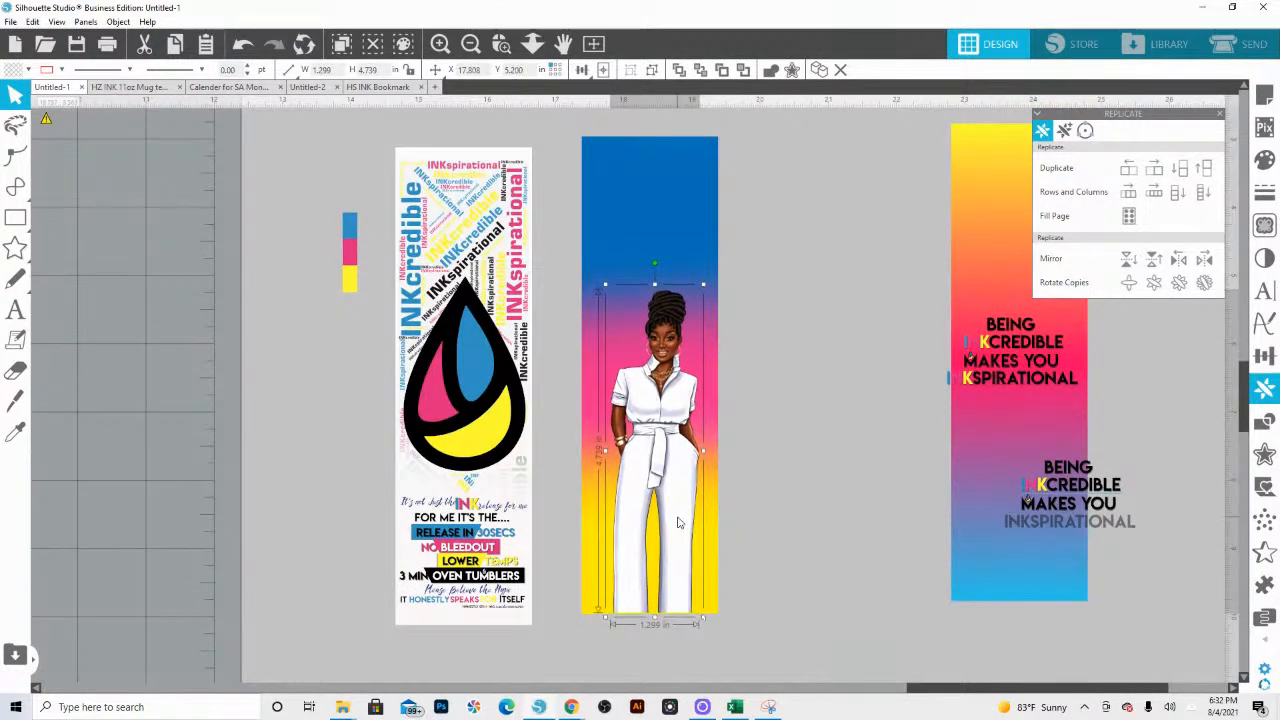
{"action": "left_click_drag", "start_coordinate": [679, 520], "coordinate": [679, 524]}
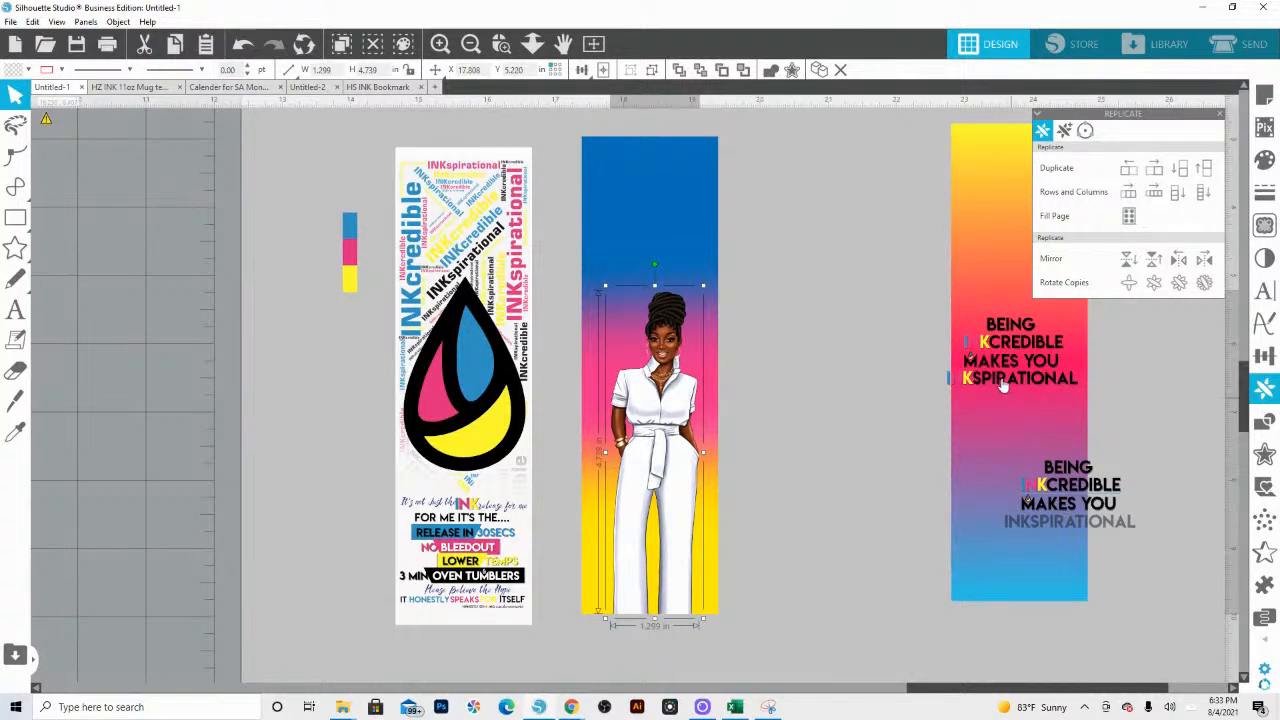
Step: Place the fully colored "BEING INKCREDIBLE MAKES YOU INKSPIRATIONAL" quote above the figure's head and shrink it to about 1.84 × 1.07 in
{"action": "left_click_drag", "start_coordinate": [972, 274], "coordinate": [1125, 307]}
{"action": "left_click_drag", "start_coordinate": [912, 291], "coordinate": [1068, 405]}
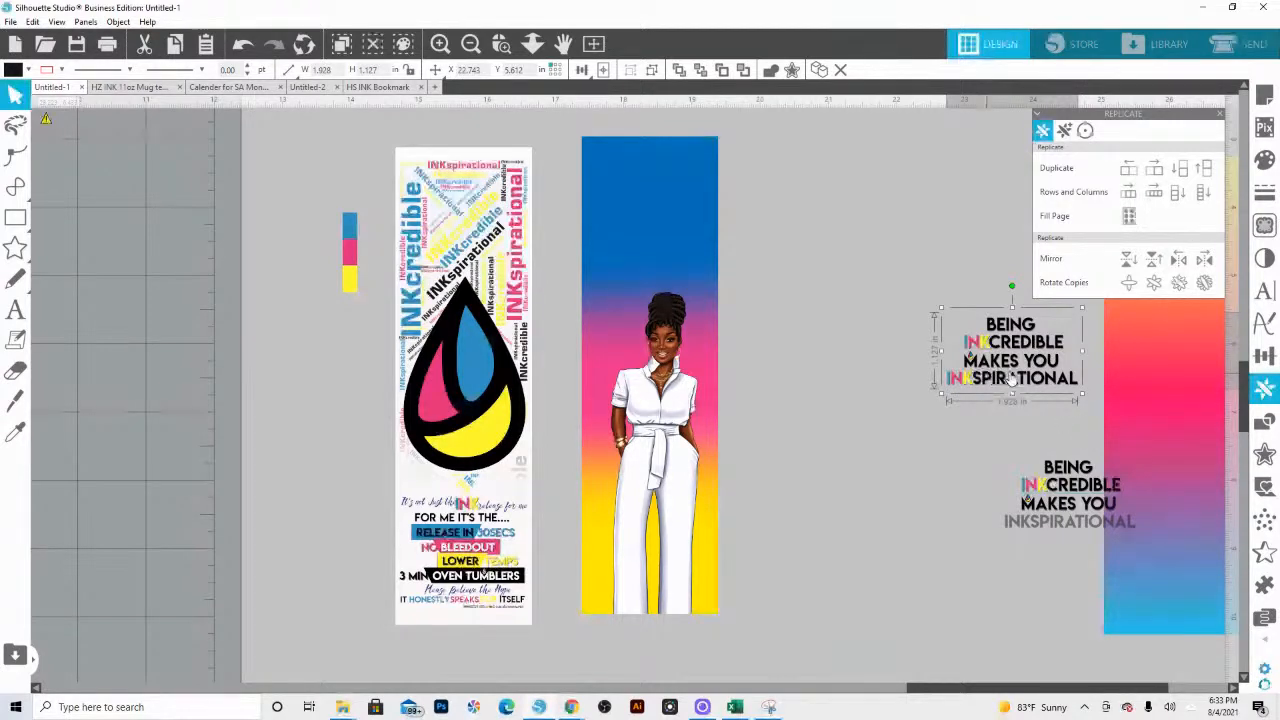
{"action": "left_click_drag", "start_coordinate": [1012, 380], "coordinate": [679, 275]}
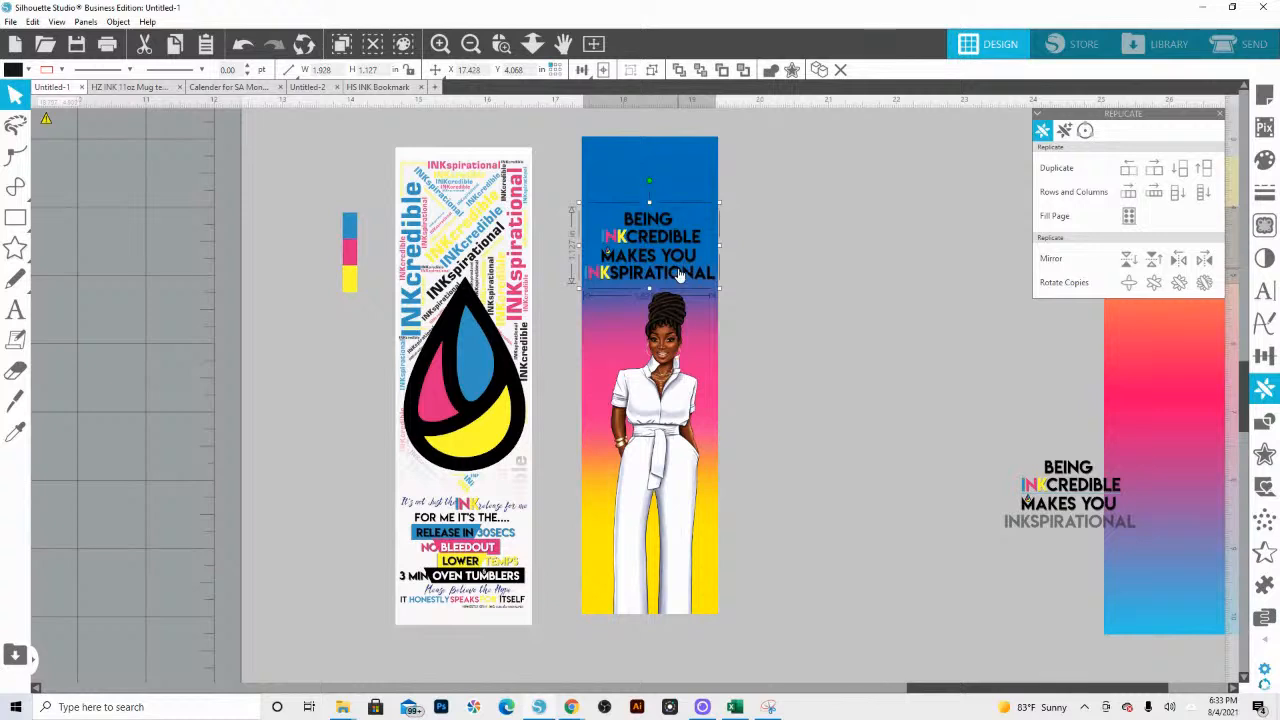
{"action": "left_click_drag", "start_coordinate": [719, 203], "coordinate": [713, 206]}
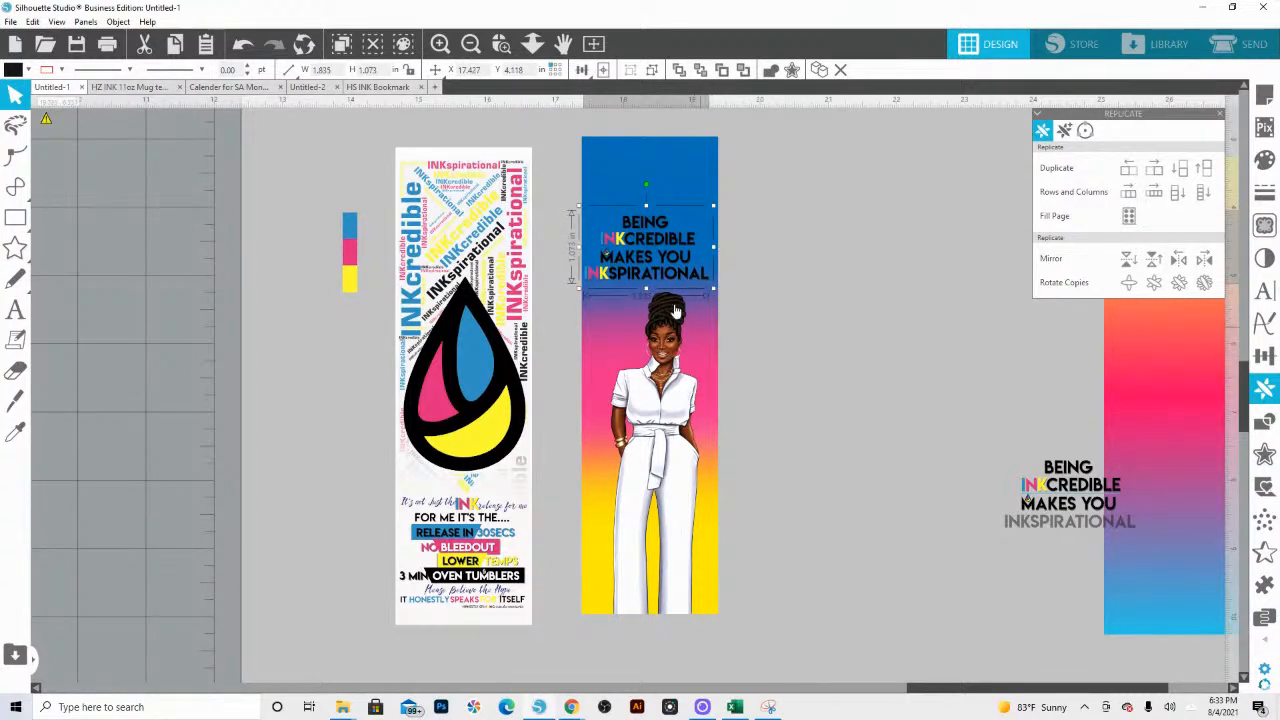
{"action": "left_click_drag", "start_coordinate": [647, 283], "coordinate": [647, 272]}
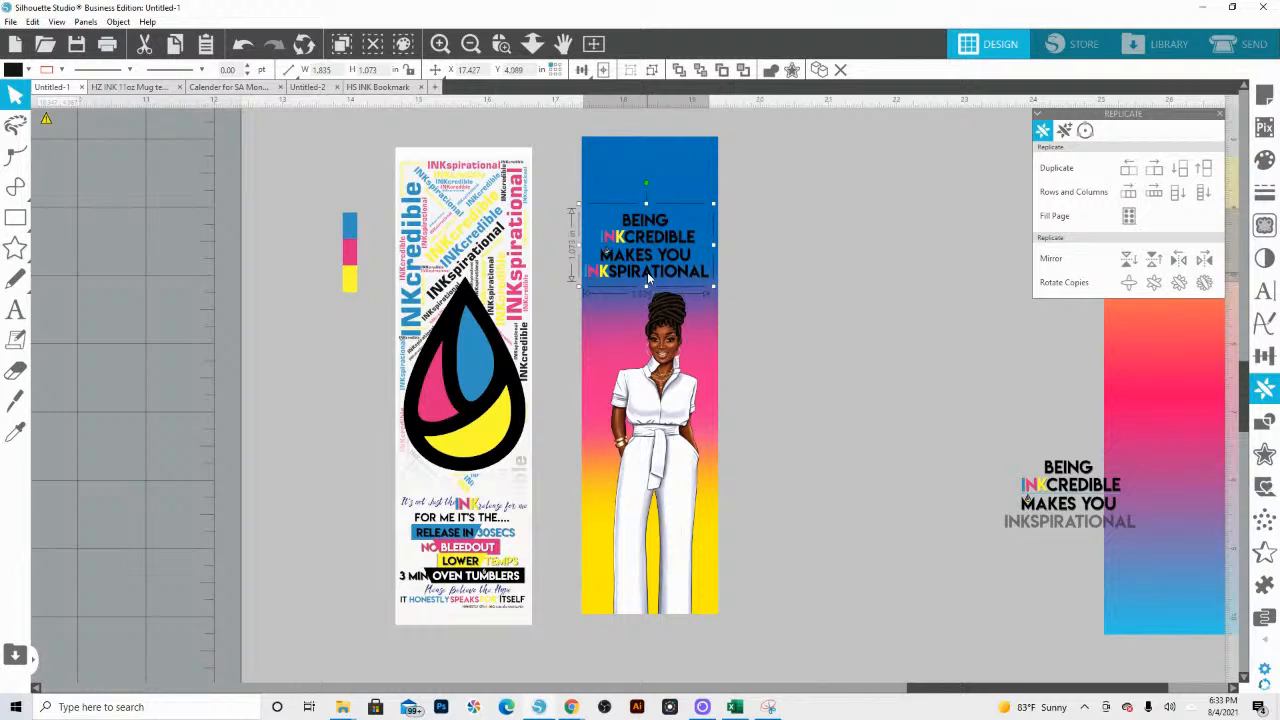
Step: Try flipping the gradient bookmark vertically and raising the quote, and undo both changes
{"action": "right_click", "coordinate": [714, 376]}
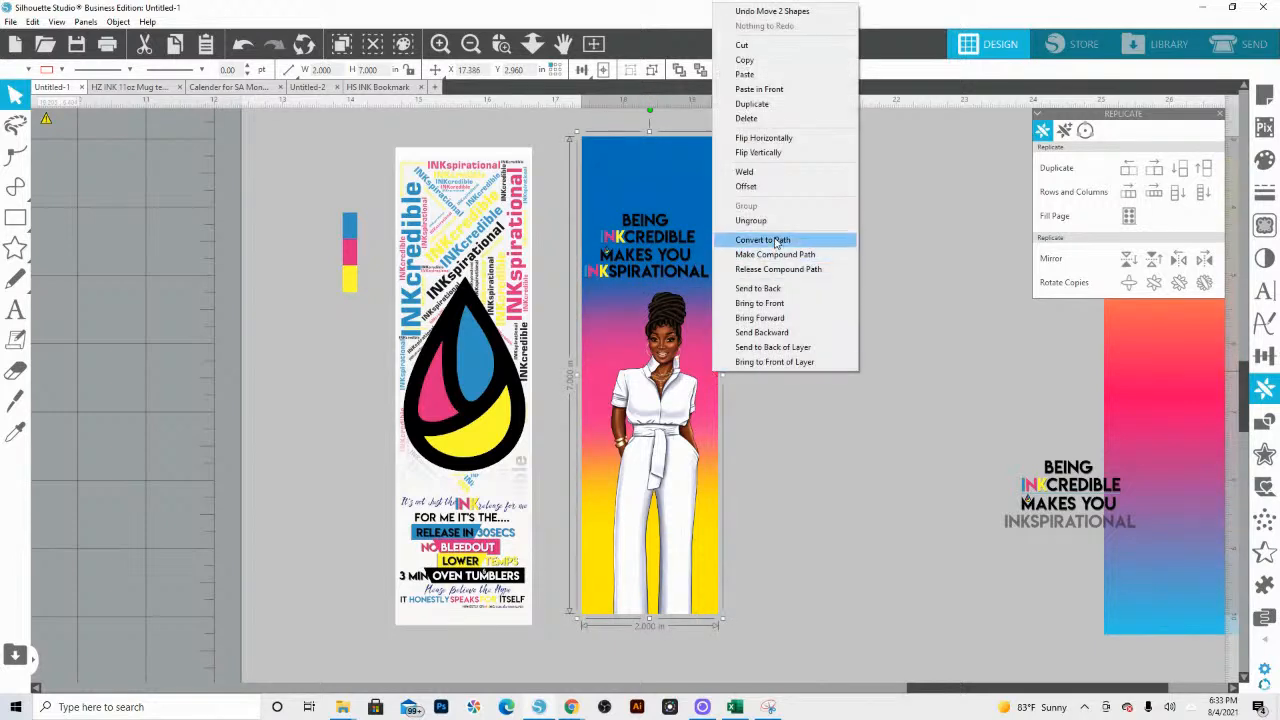
{"action": "left_click", "coordinate": [768, 152]}
{"action": "left_click", "coordinate": [675, 262]}
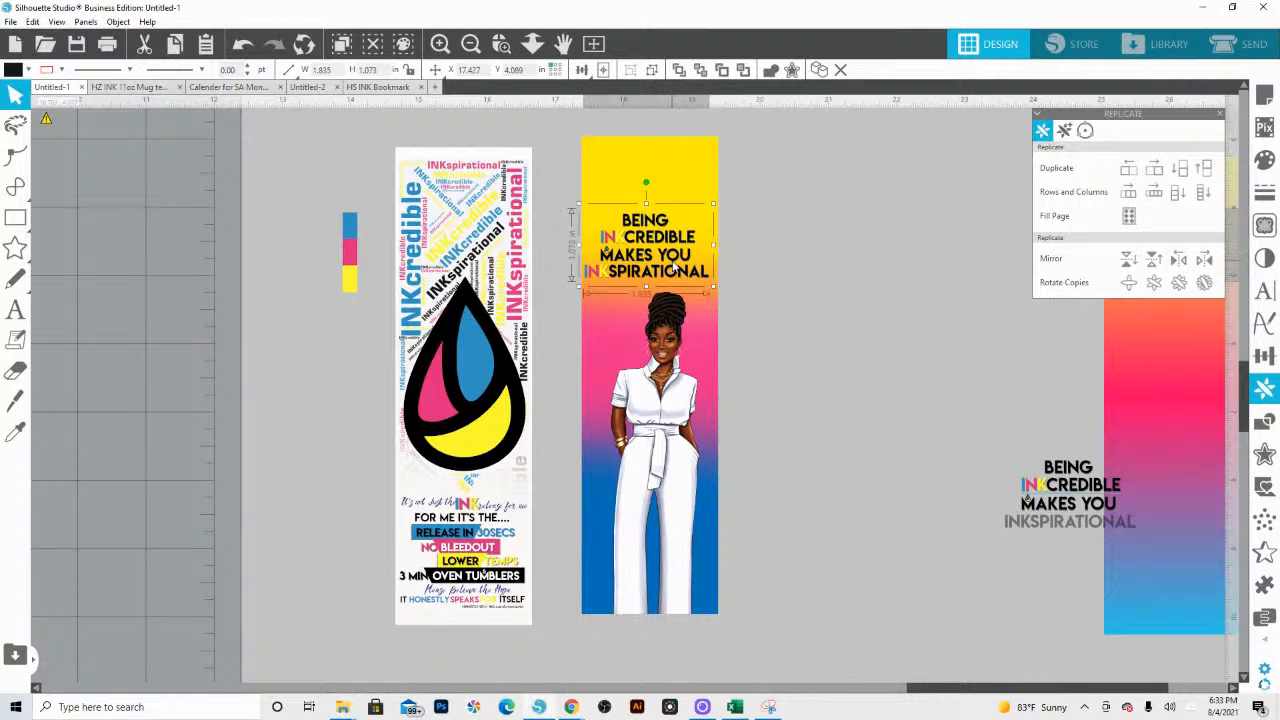
{"action": "left_click_drag", "start_coordinate": [675, 268], "coordinate": [678, 256]}
{"action": "key", "text": "z"}
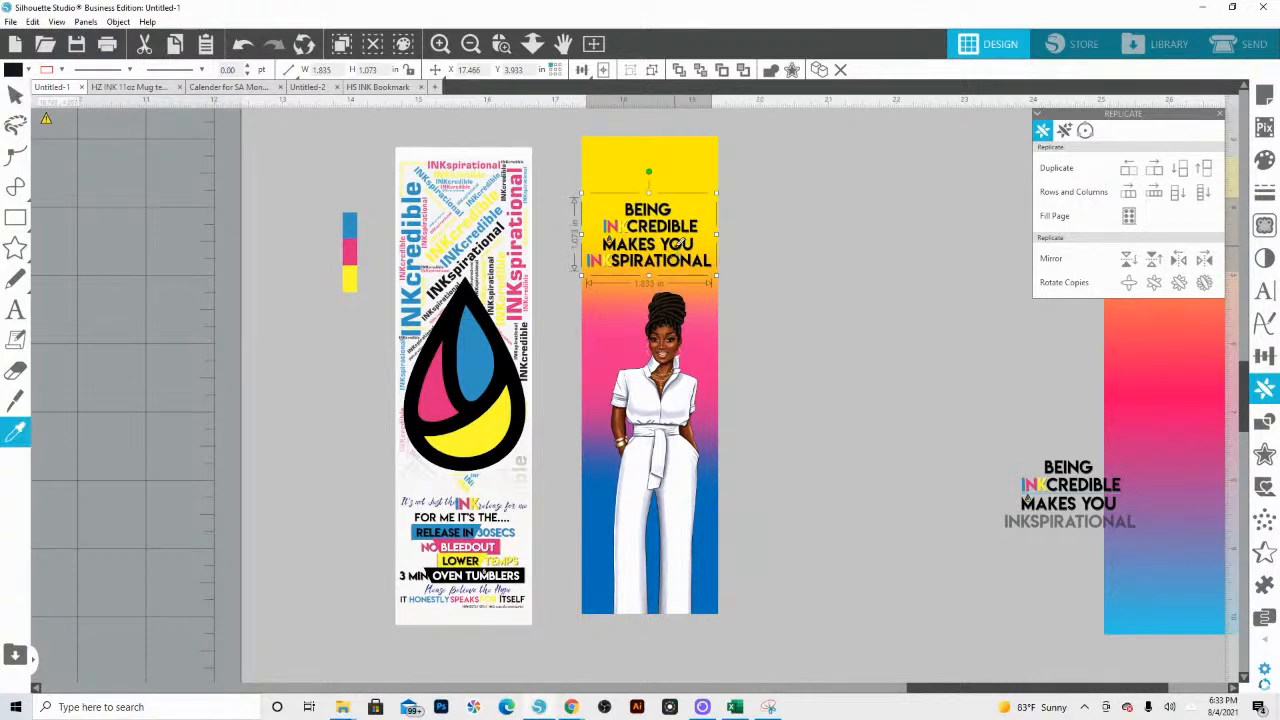
{"action": "key", "text": "ctrl+z"}
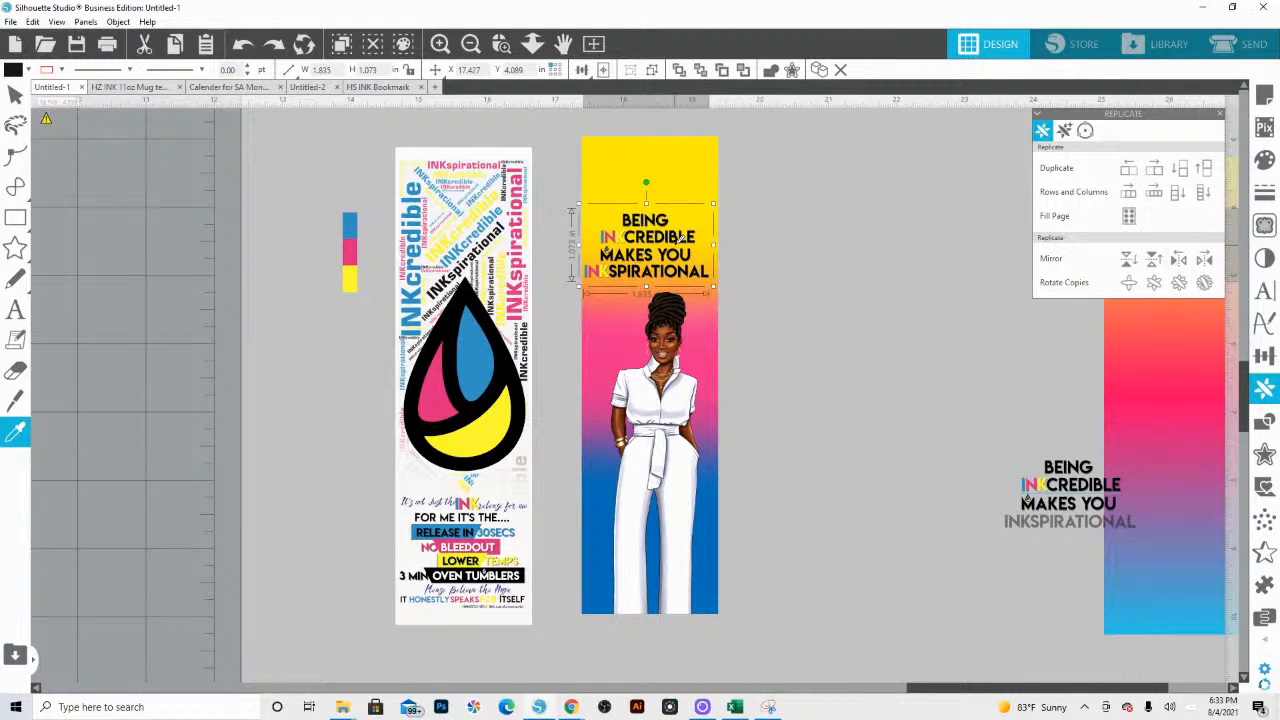
{"action": "key", "text": "ctrl+z"}
{"action": "key", "text": "ctrl+z"}
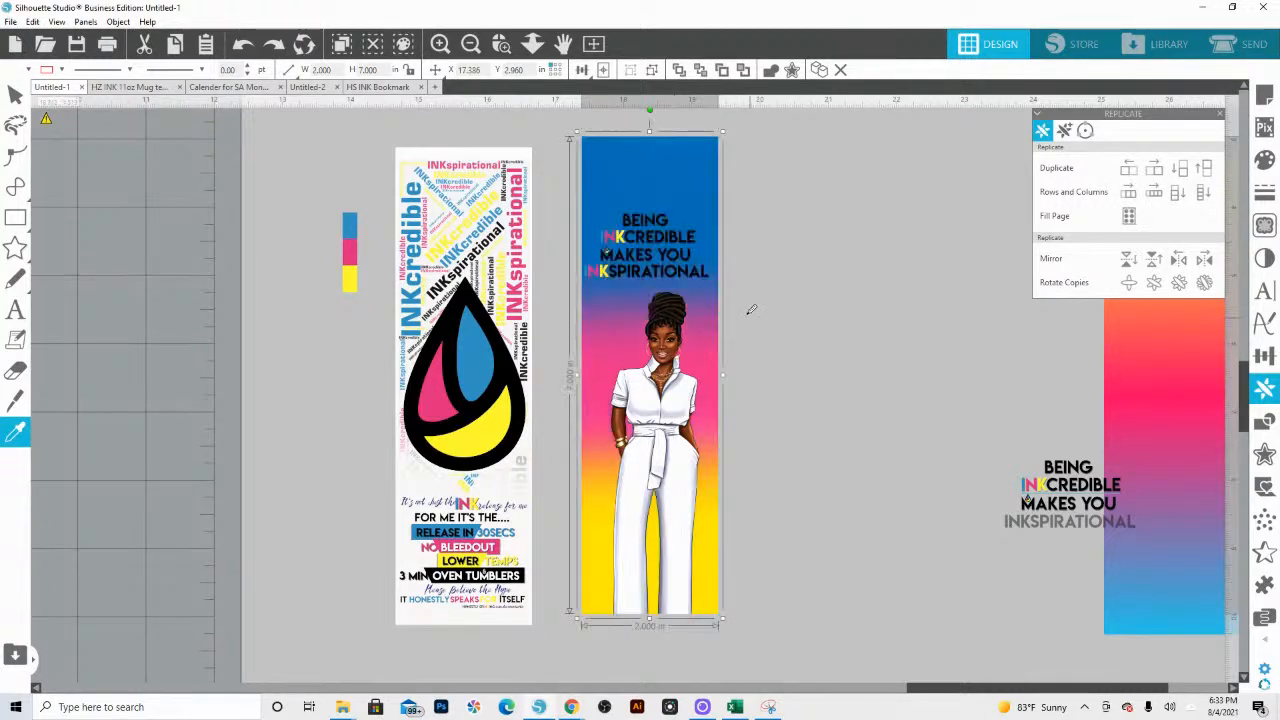
Step: Move the quote down to sit just above the figure's head and shrink it to about 1.77 × 1.03 in
{"action": "left_click", "coordinate": [757, 272]}
{"action": "left_click_drag", "start_coordinate": [708, 276], "coordinate": [715, 284]}
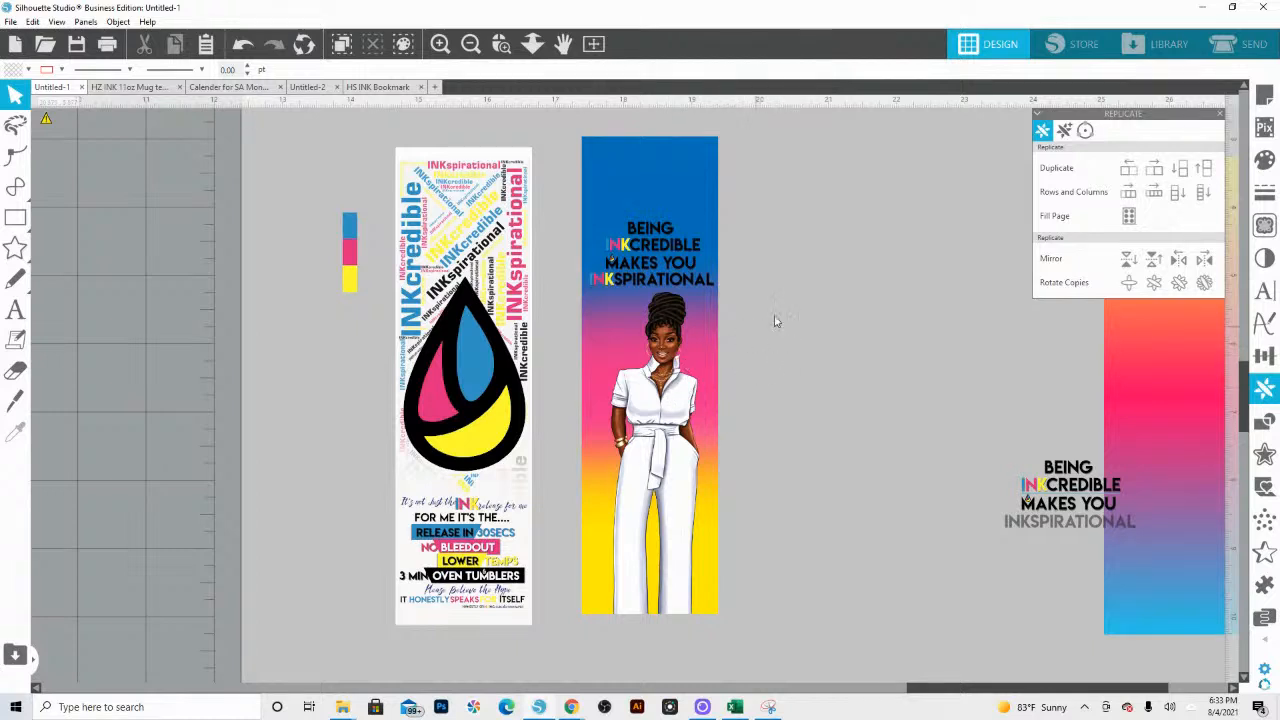
{"action": "left_click", "coordinate": [670, 462]}
{"action": "left_click", "coordinate": [686, 282]}
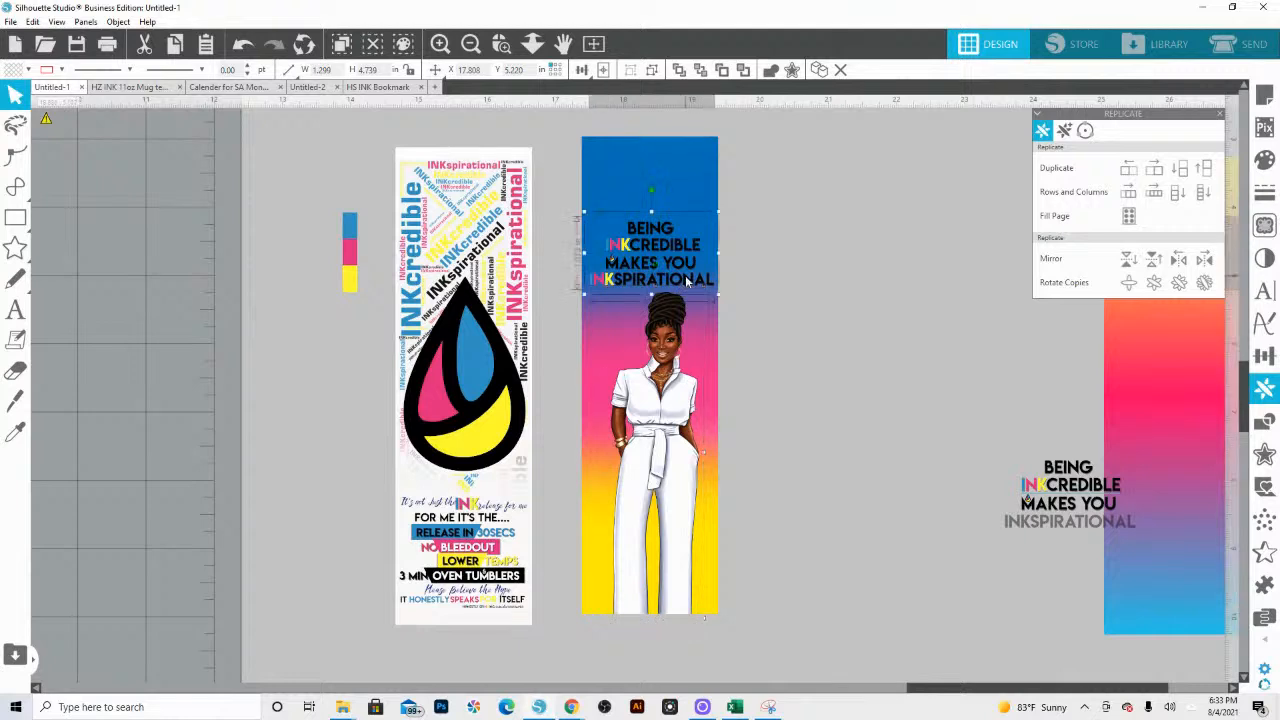
{"action": "left_click_drag", "start_coordinate": [716, 213], "coordinate": [733, 201]}
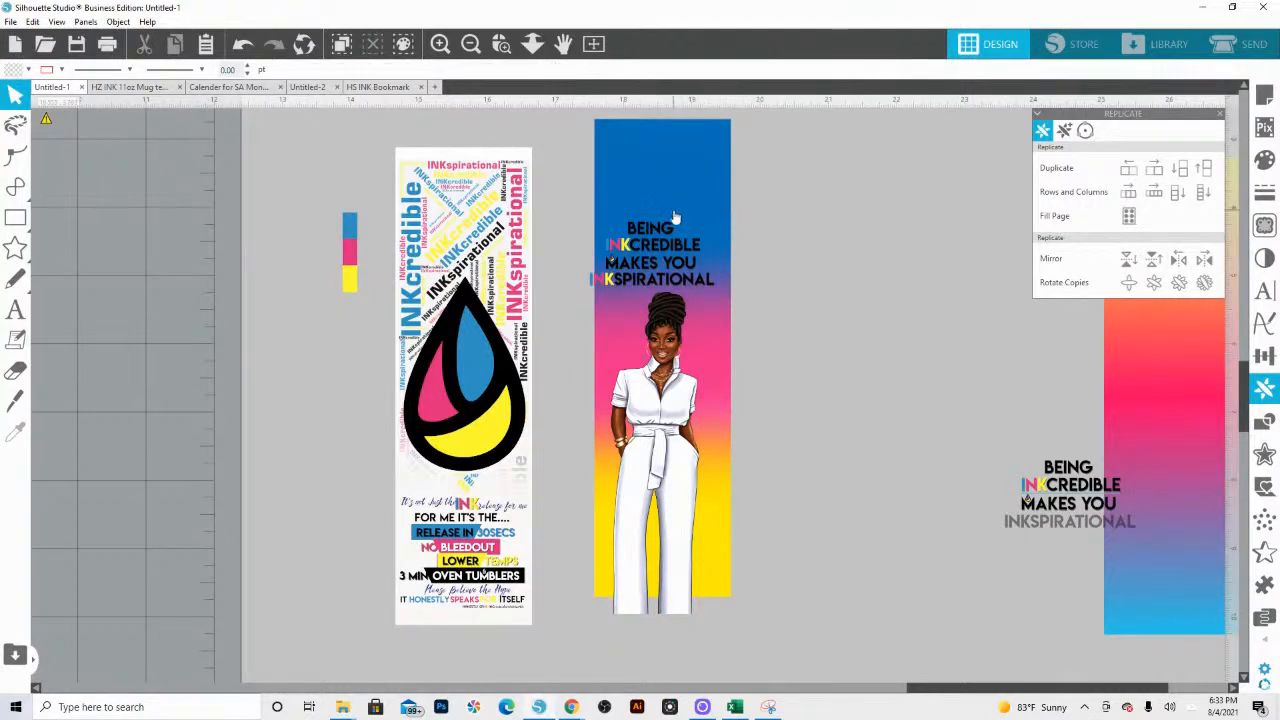
{"action": "key", "text": "ctrl+z"}
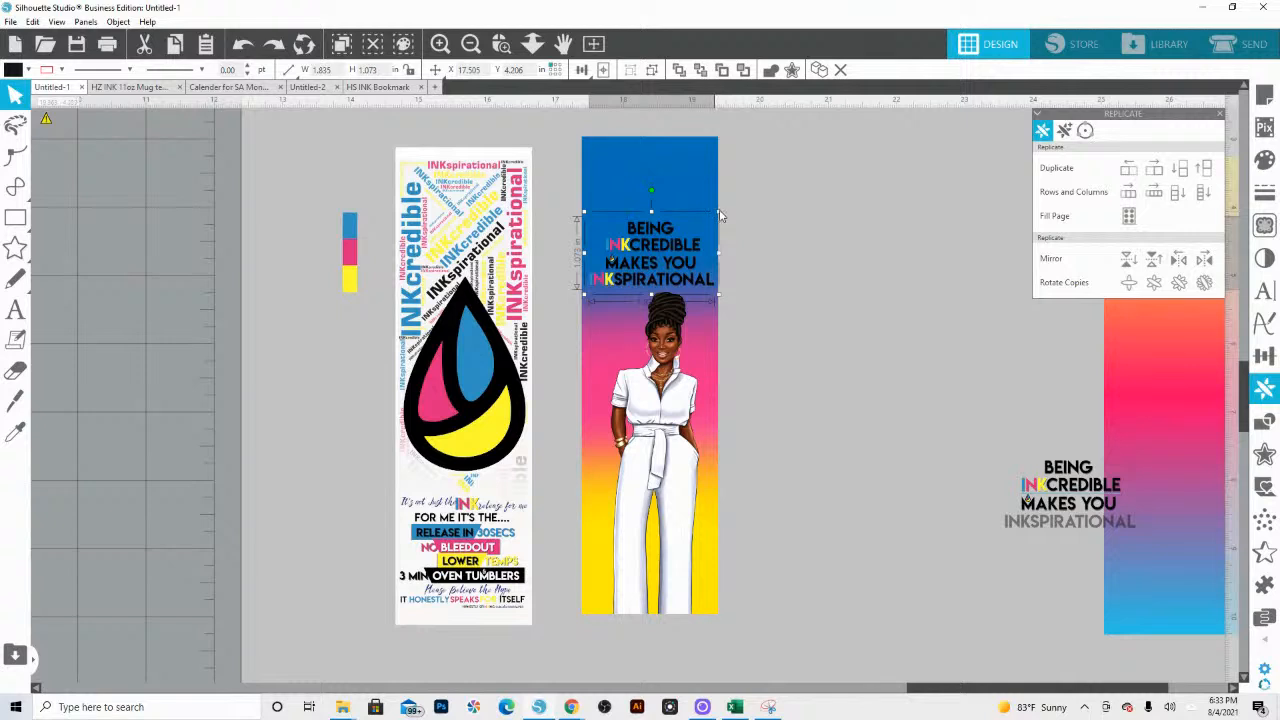
{"action": "left_click_drag", "start_coordinate": [719, 213], "coordinate": [714, 214]}
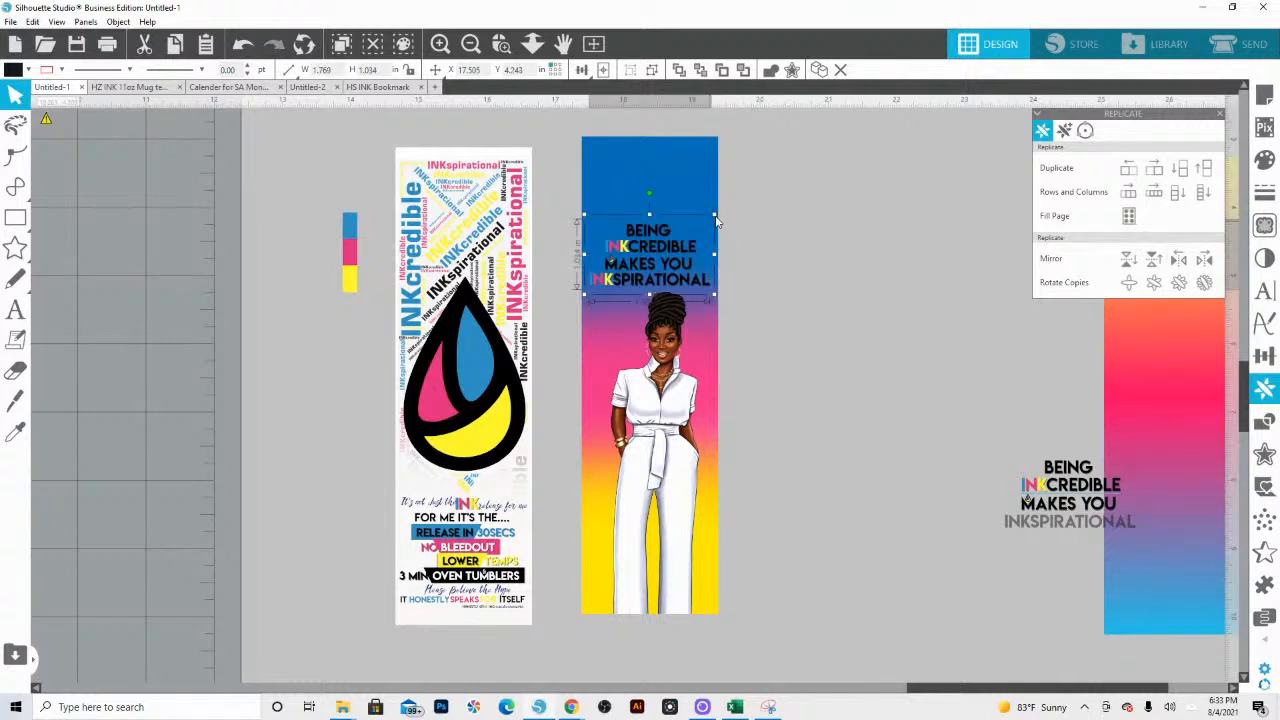
{"action": "left_click", "coordinate": [818, 320]}
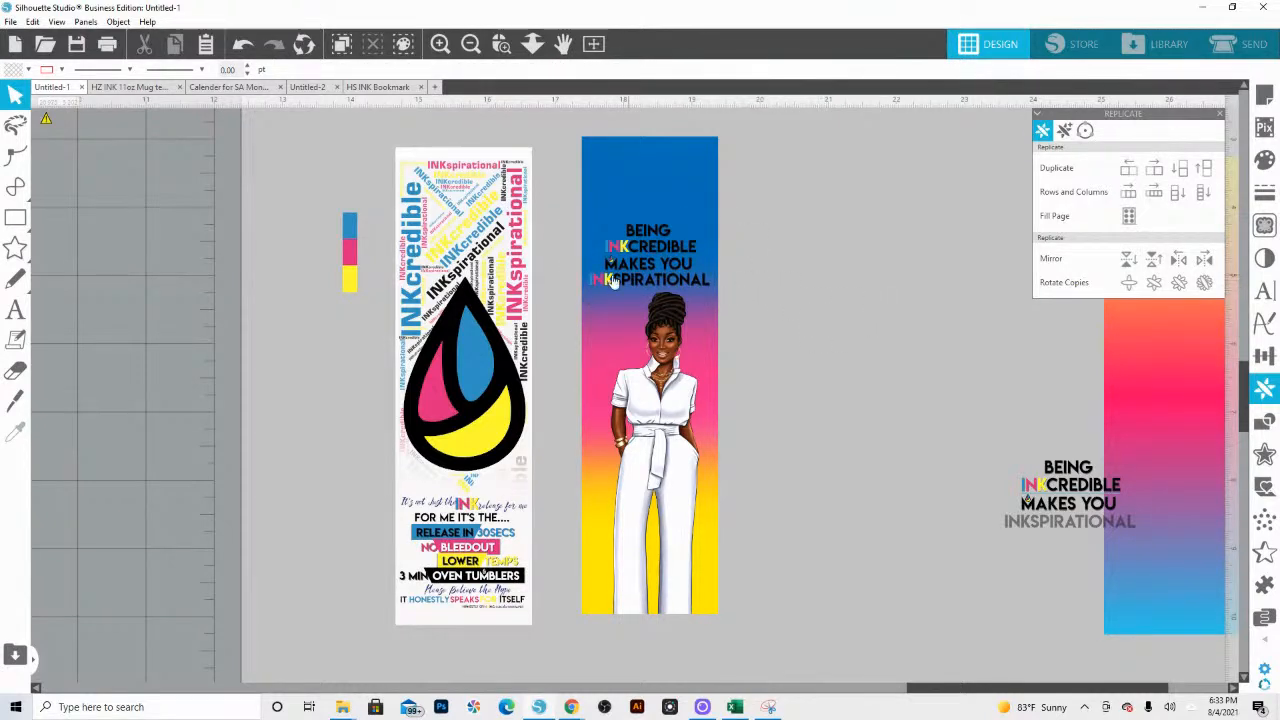
{"action": "left_click", "coordinate": [655, 300]}
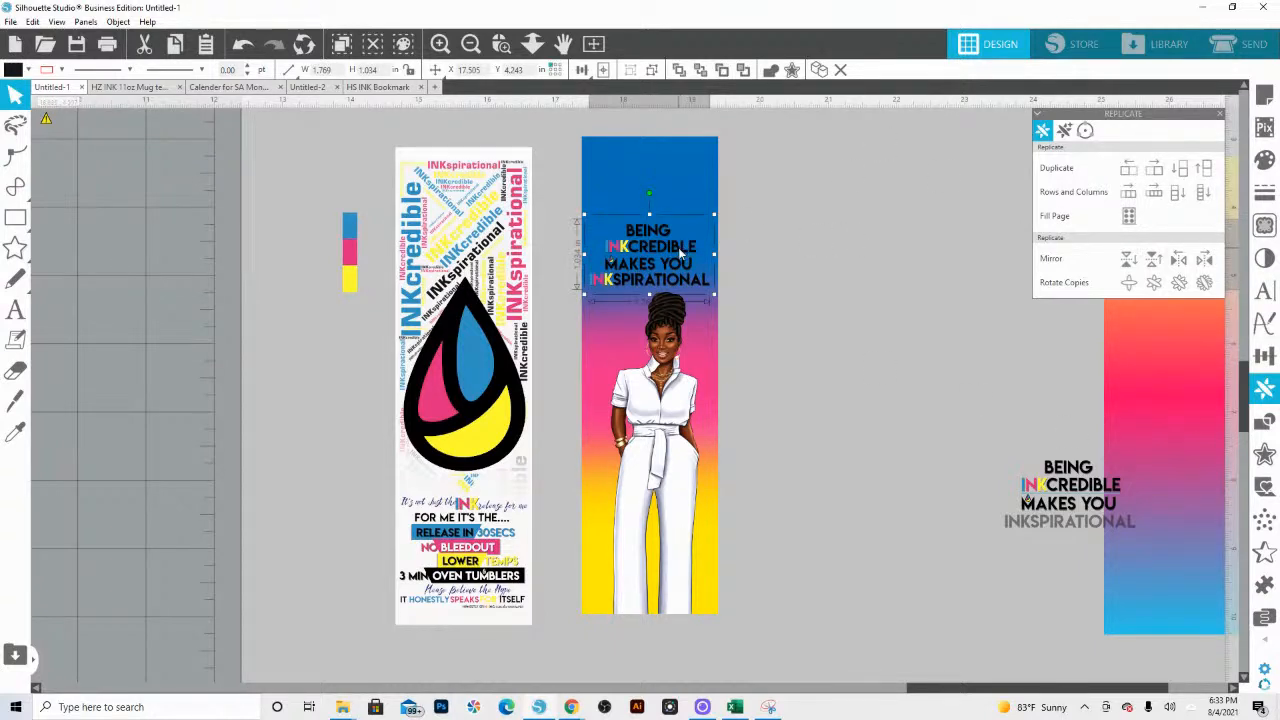
{"action": "left_click_drag", "start_coordinate": [680, 248], "coordinate": [680, 246]}
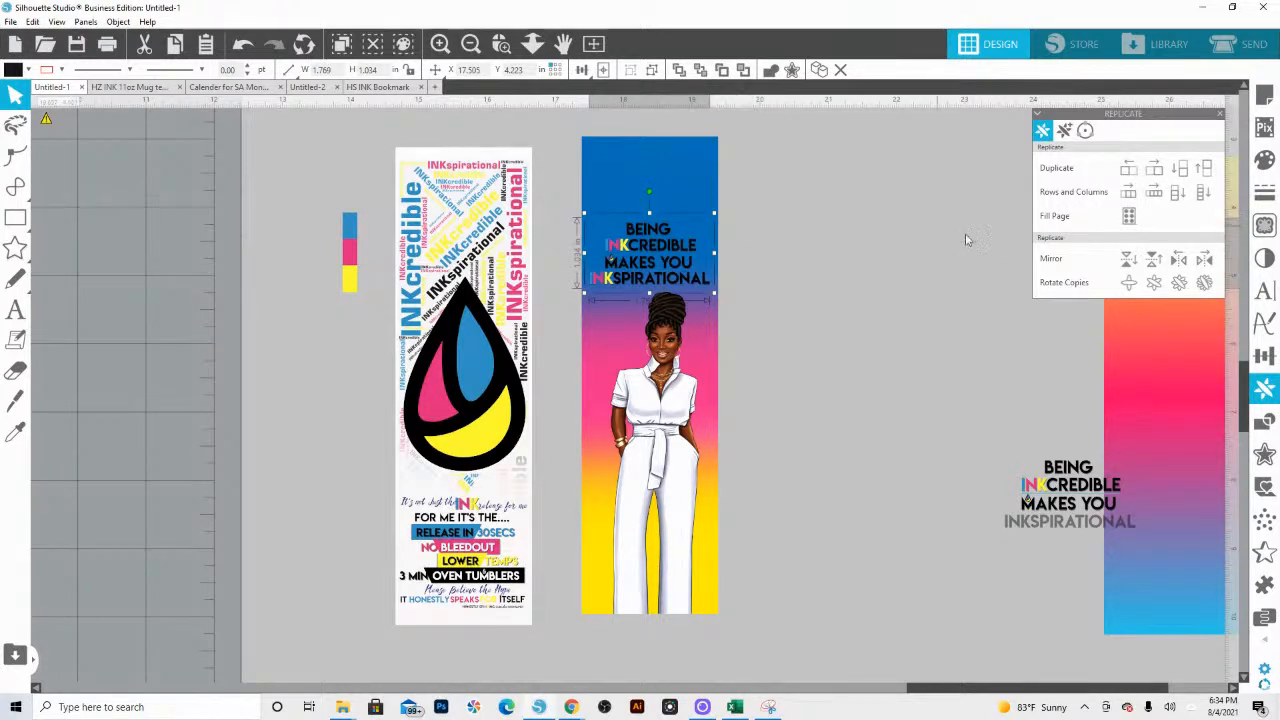
Step: Create a thin offset with rounded corners around the quote's lettering
{"action": "left_click", "coordinate": [501, 43]}
{"action": "left_click_drag", "start_coordinate": [584, 196], "coordinate": [834, 377]}
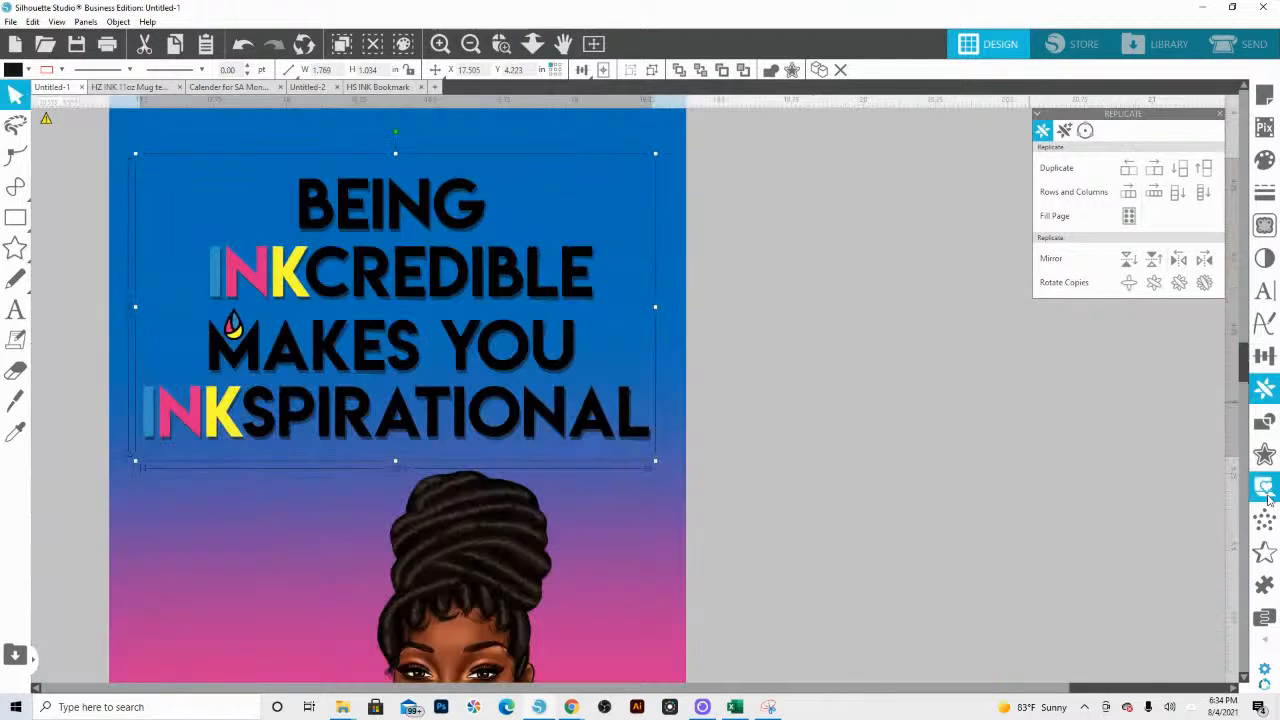
{"action": "left_click", "coordinate": [1264, 454]}
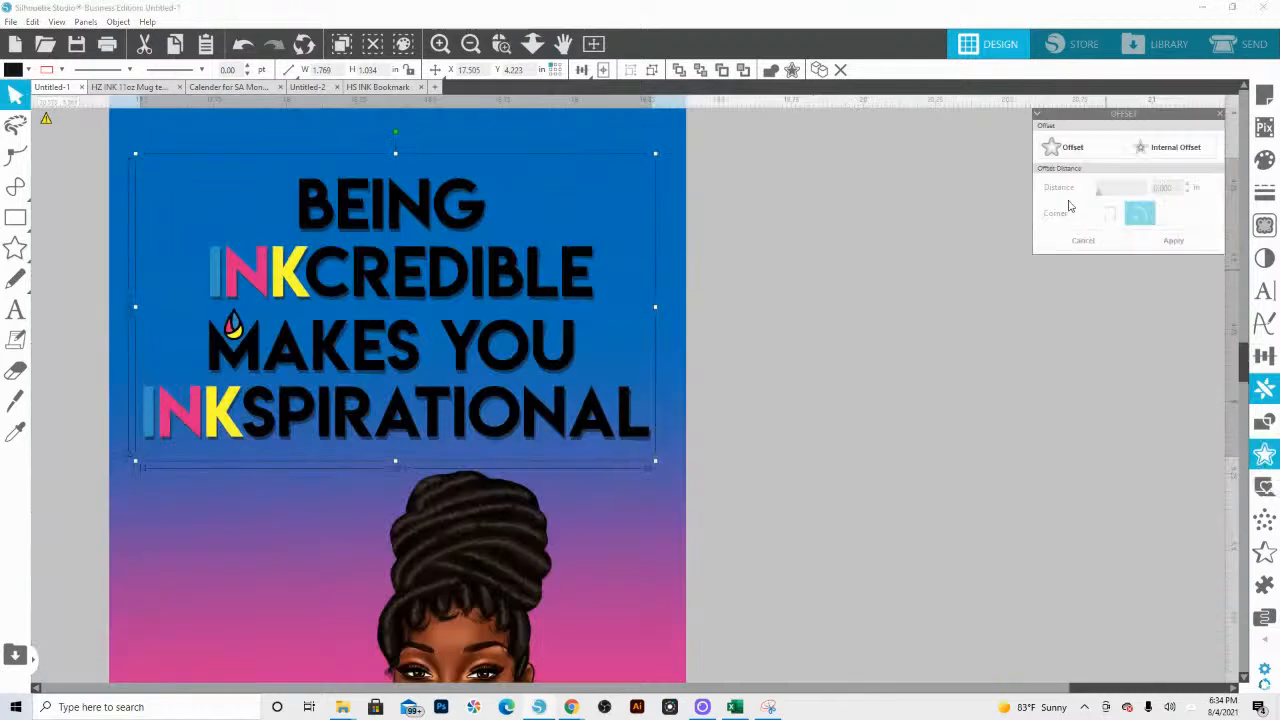
{"action": "left_click", "coordinate": [1052, 146]}
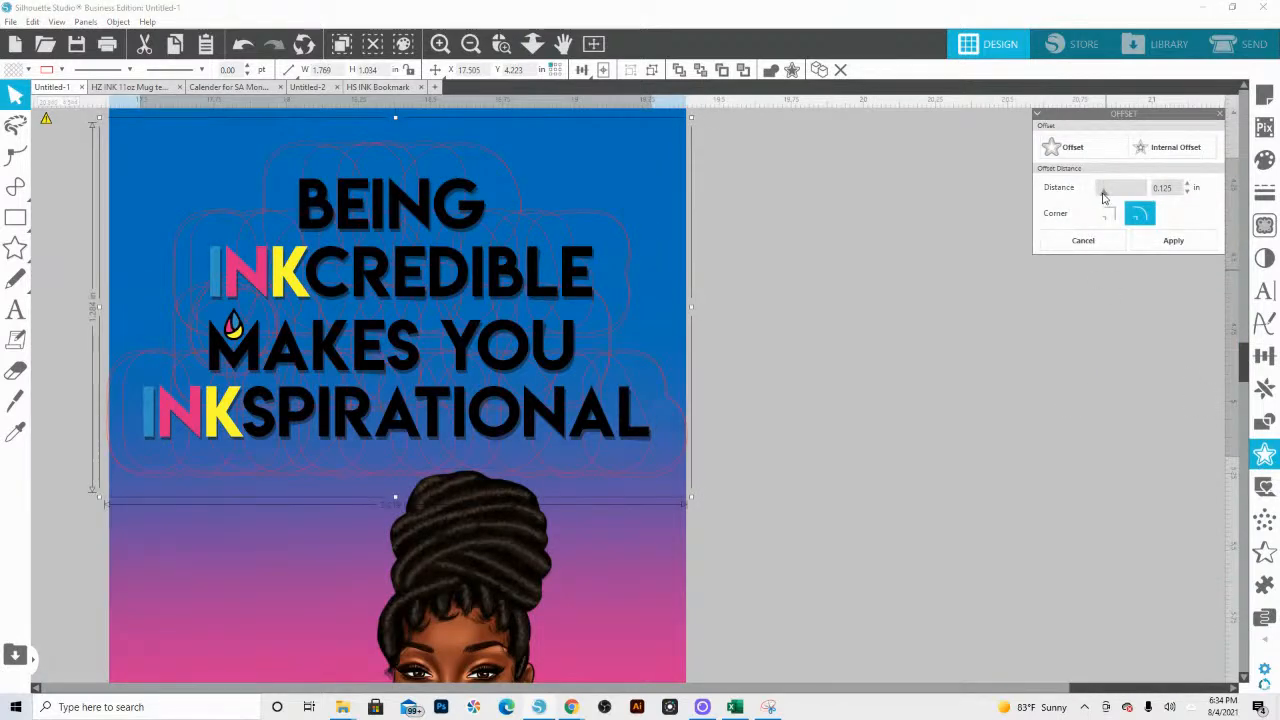
{"action": "left_click_drag", "start_coordinate": [1097, 198], "coordinate": [1094, 198]}
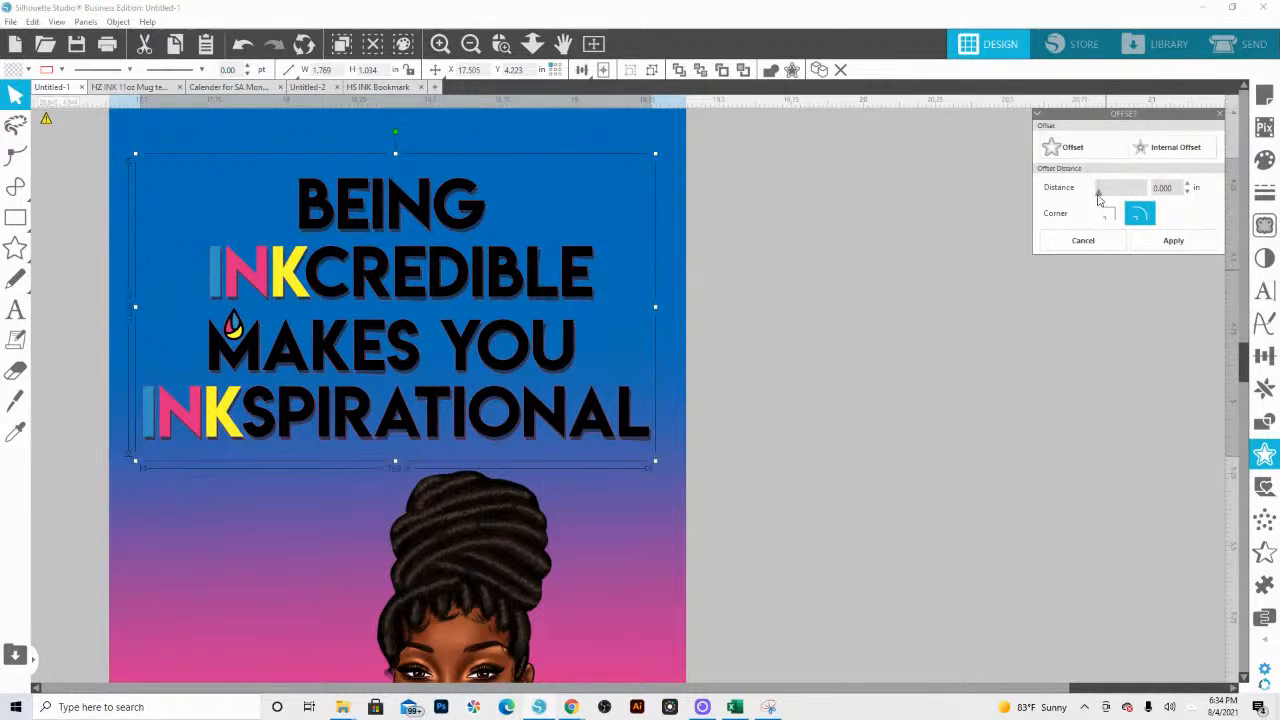
{"action": "left_click_drag", "start_coordinate": [1104, 196], "coordinate": [1106, 196]}
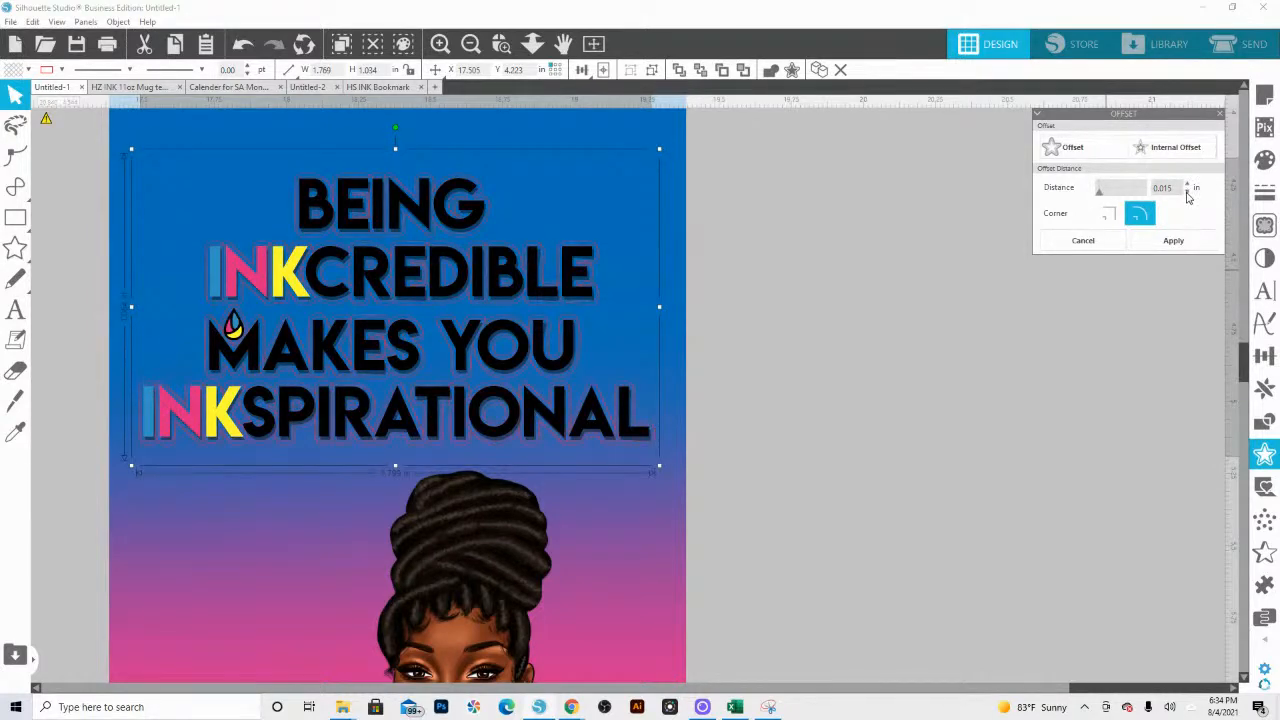
{"action": "left_click", "coordinate": [1187, 184]}
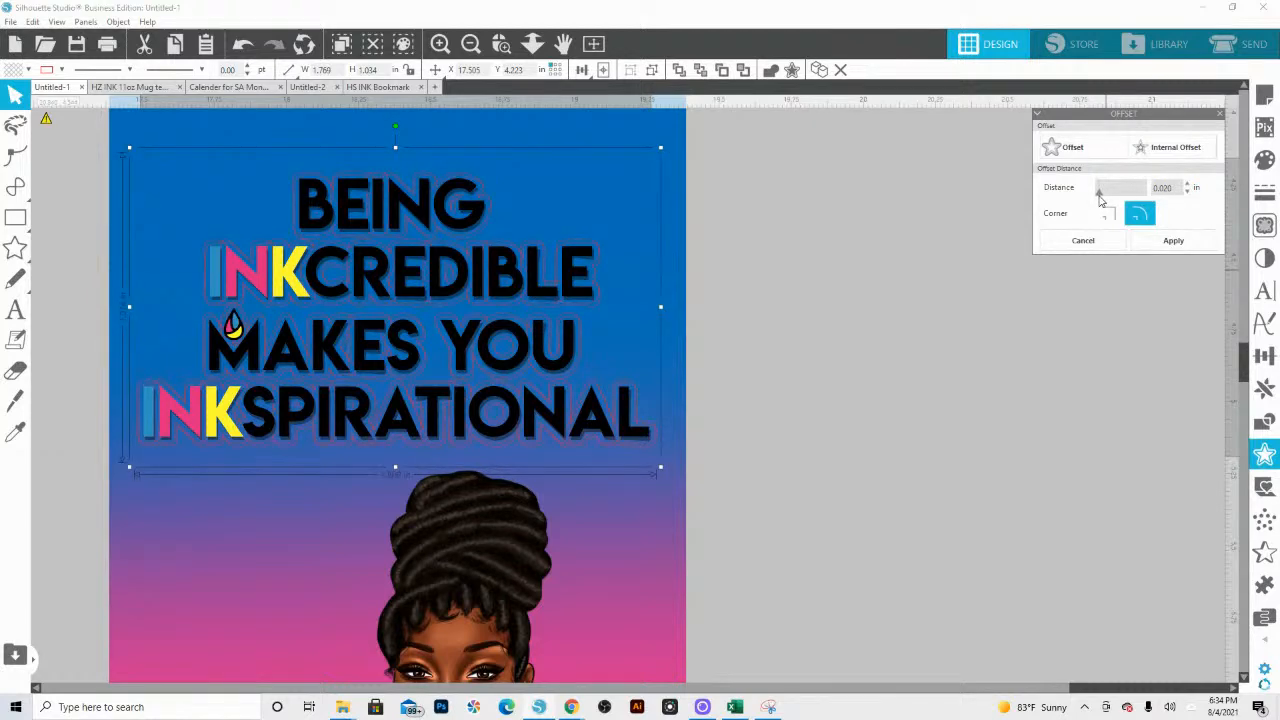
{"action": "scroll", "coordinate": [1162, 195], "scroll_direction": "down", "scroll_amount": 1}
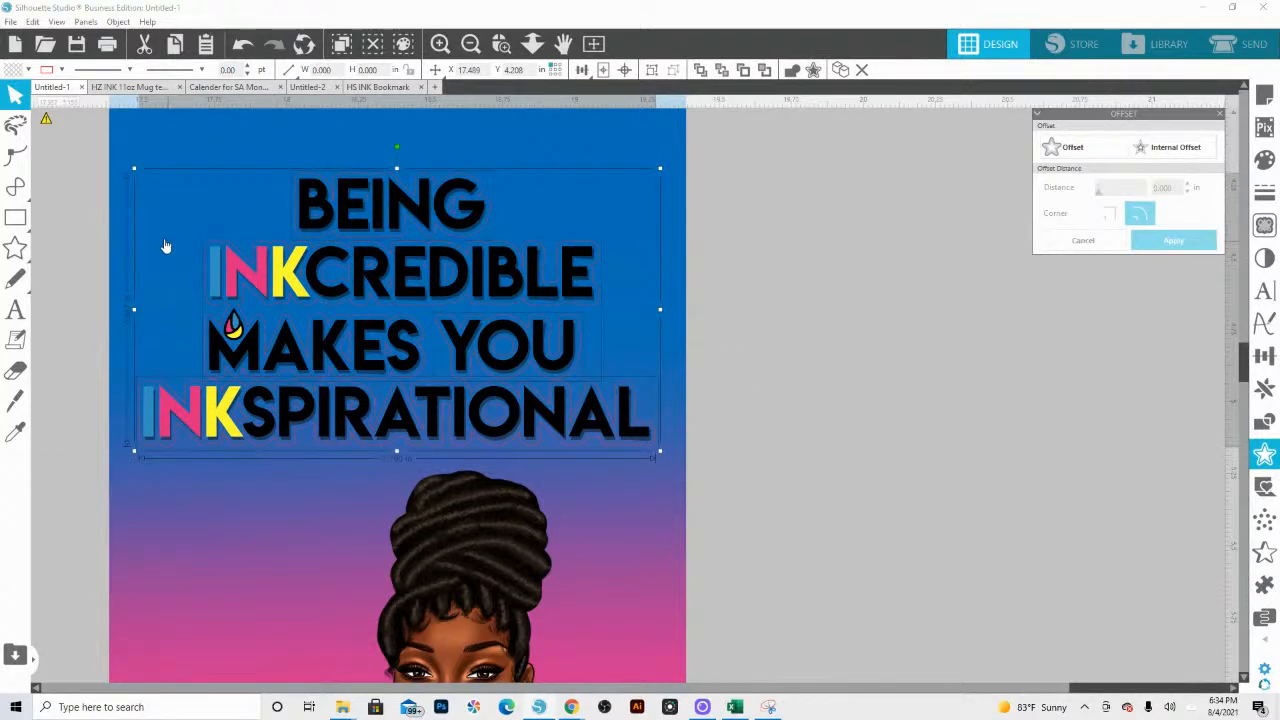
Step: Fill the quote's offset with white at 63% transparency and make its outline color transparent
{"action": "left_click", "coordinate": [28, 69]}
{"action": "left_click", "coordinate": [36, 120]}
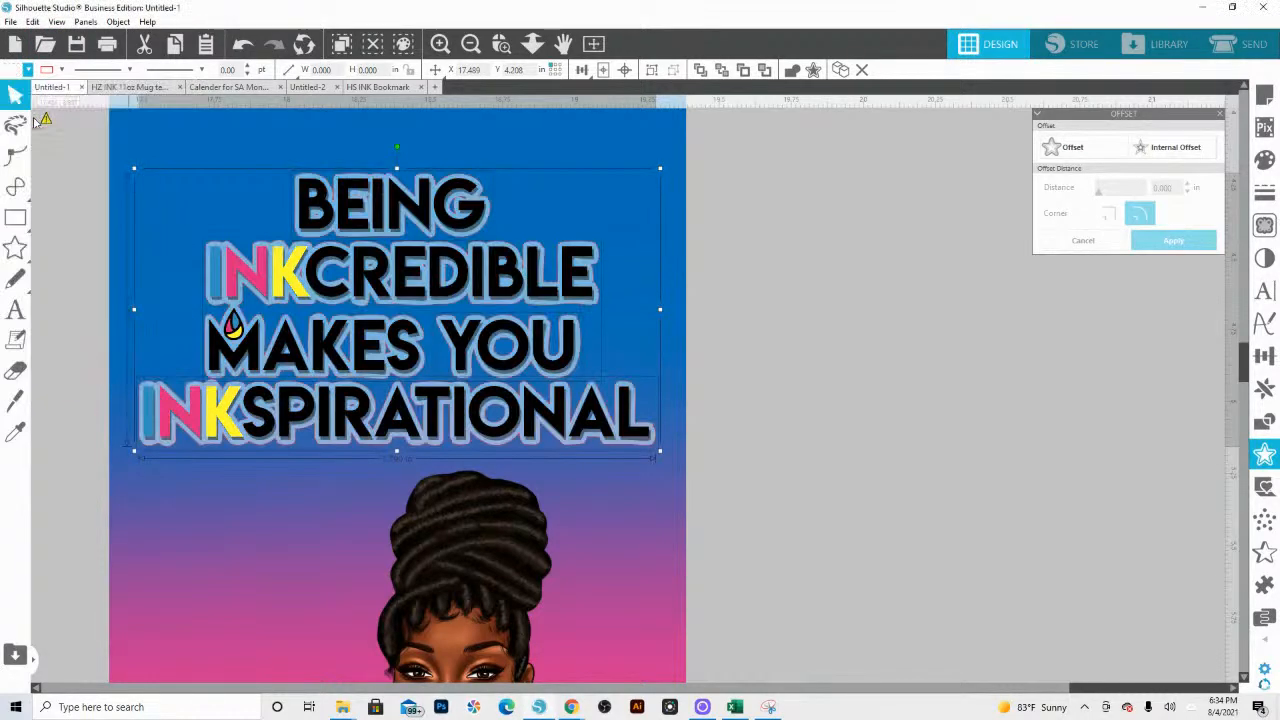
{"action": "left_click", "coordinate": [1264, 160]}
{"action": "left_click_drag", "start_coordinate": [1125, 352], "coordinate": [1137, 354]}
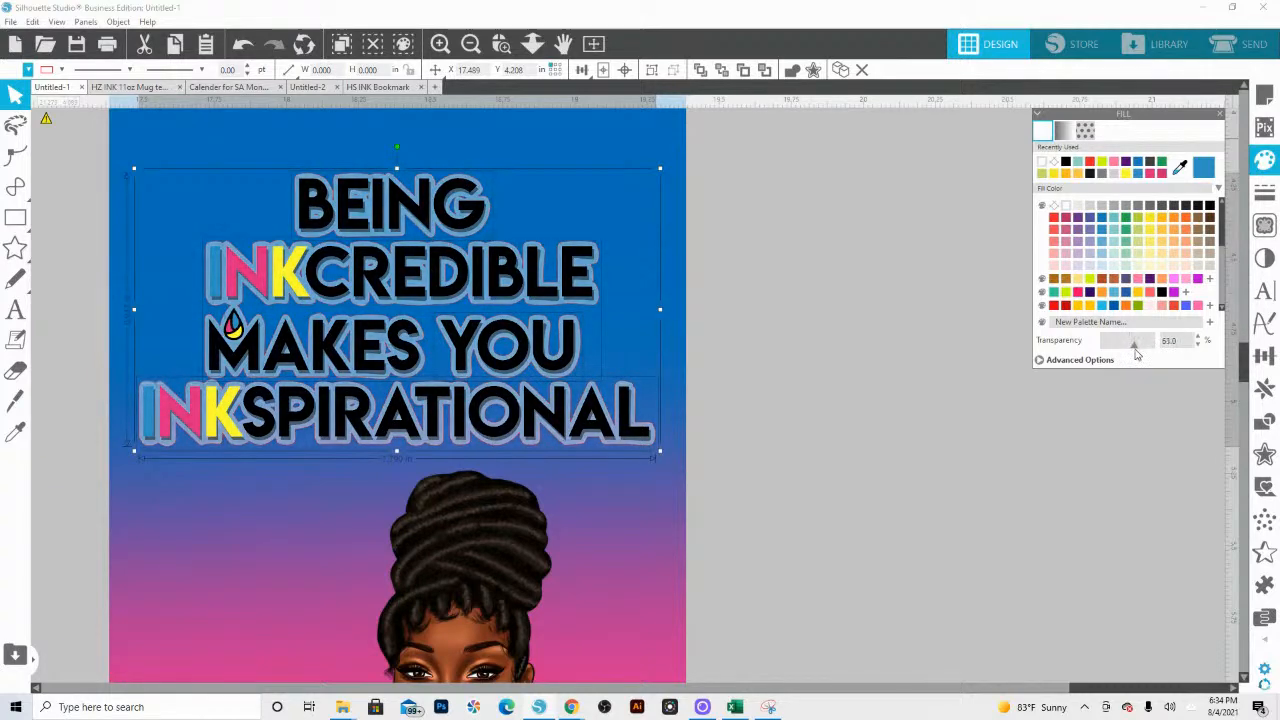
{"action": "left_click", "coordinate": [61, 70]}
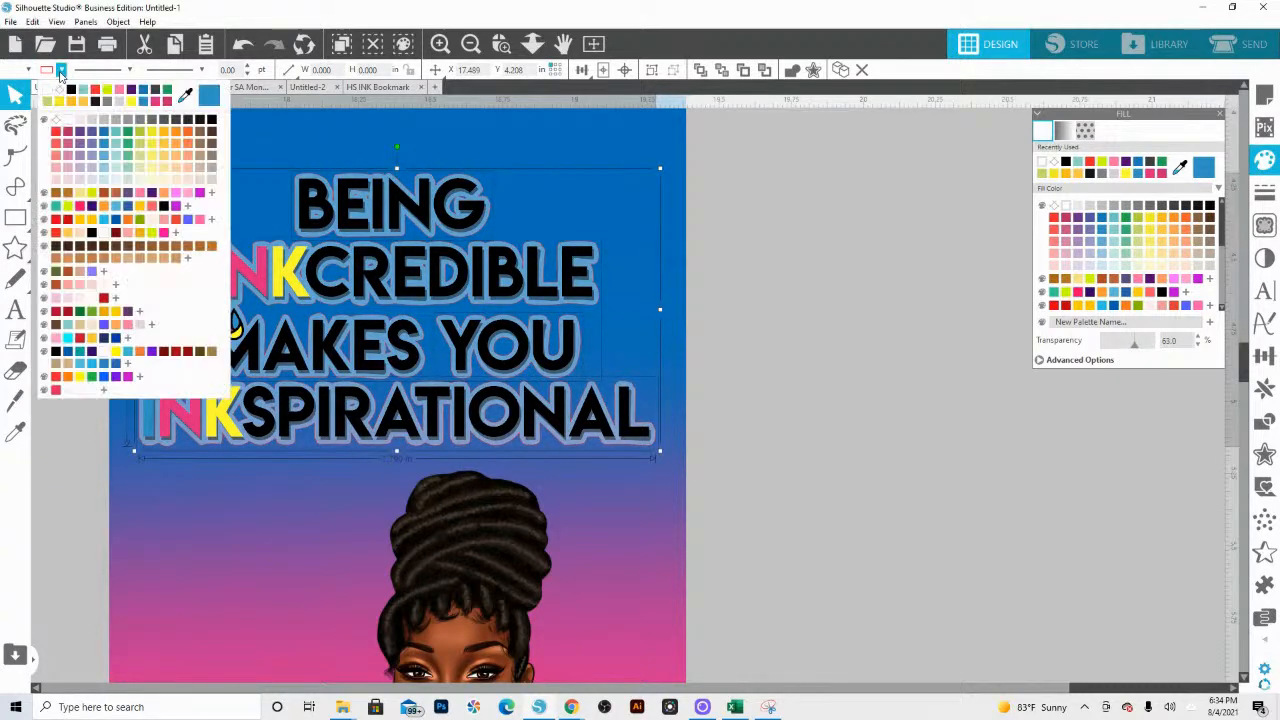
{"action": "left_click", "coordinate": [60, 96]}
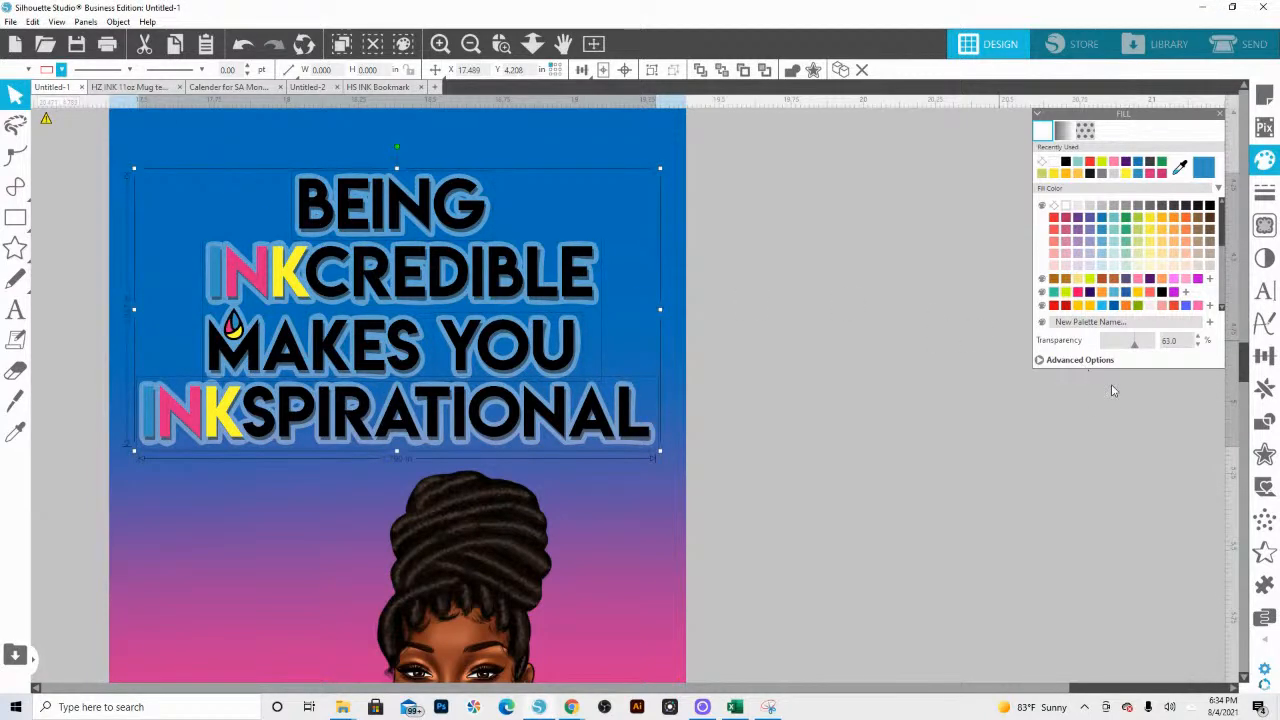
Step: Change the offset's fill from white to medium gray and readjust its transparency to give a soft glow around the lettering
{"action": "left_click_drag", "start_coordinate": [1134, 354], "coordinate": [1143, 350]}
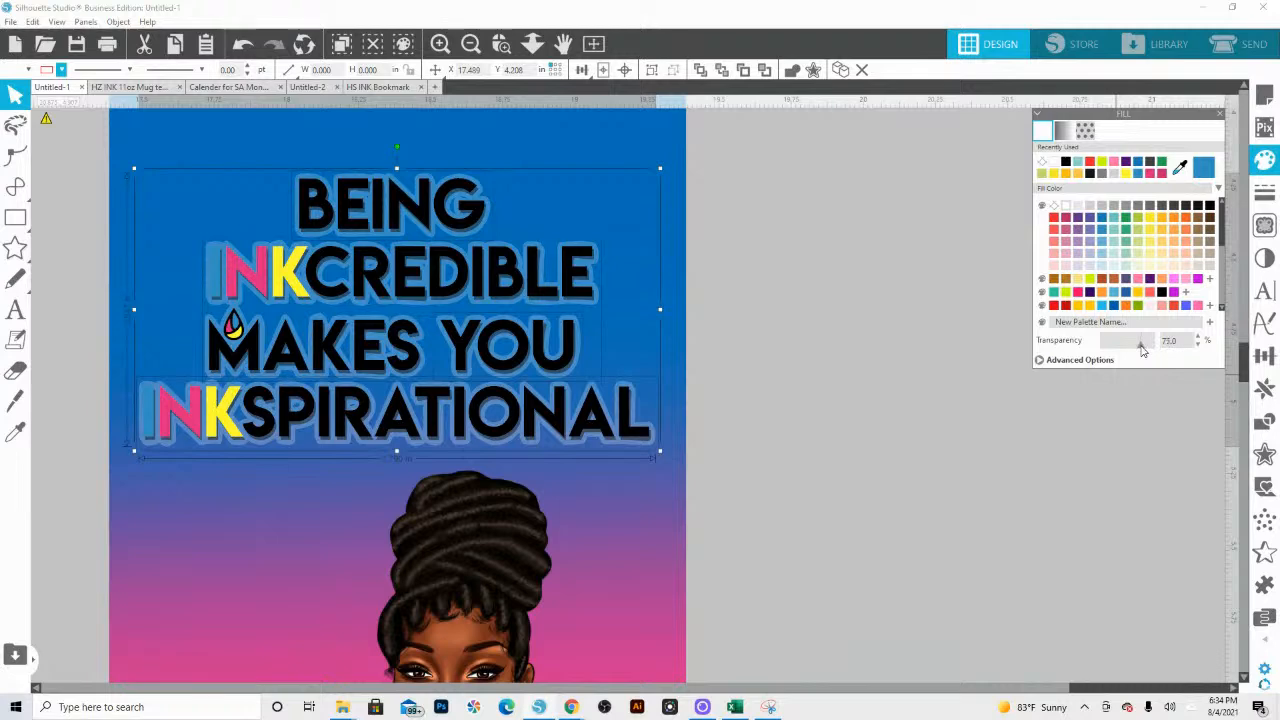
{"action": "left_click", "coordinate": [1088, 210]}
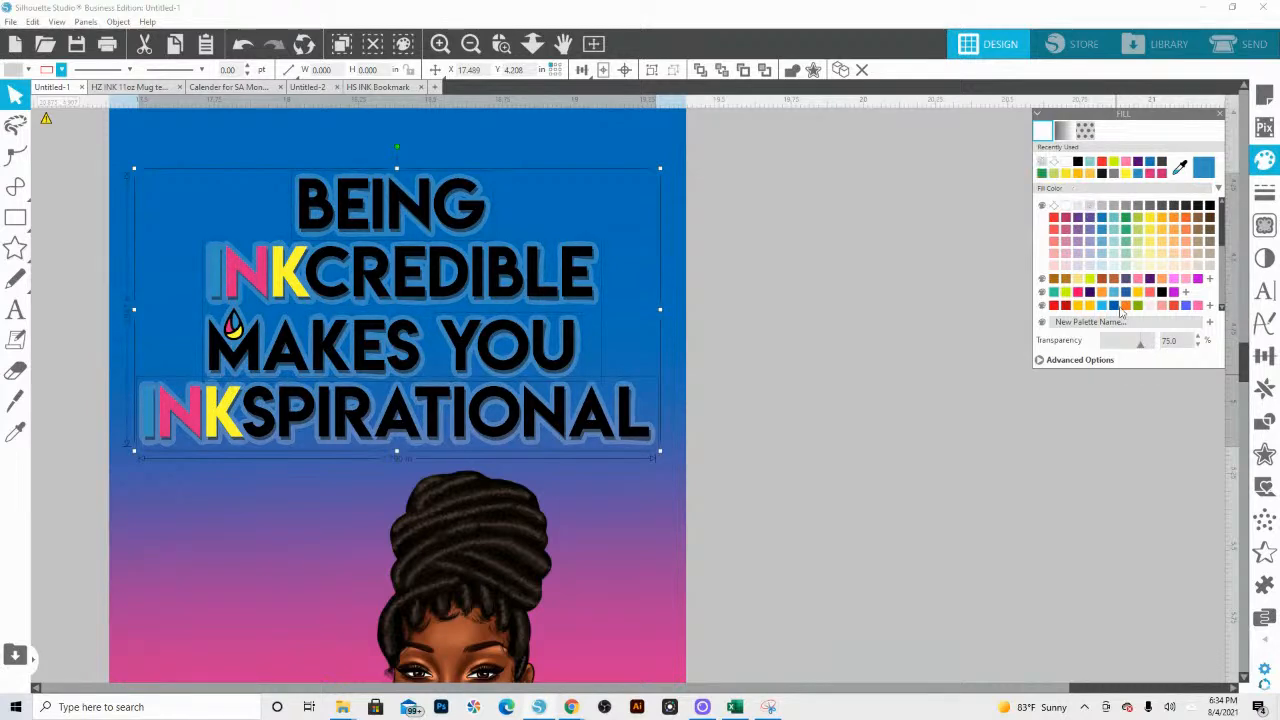
{"action": "left_click", "coordinate": [1132, 205]}
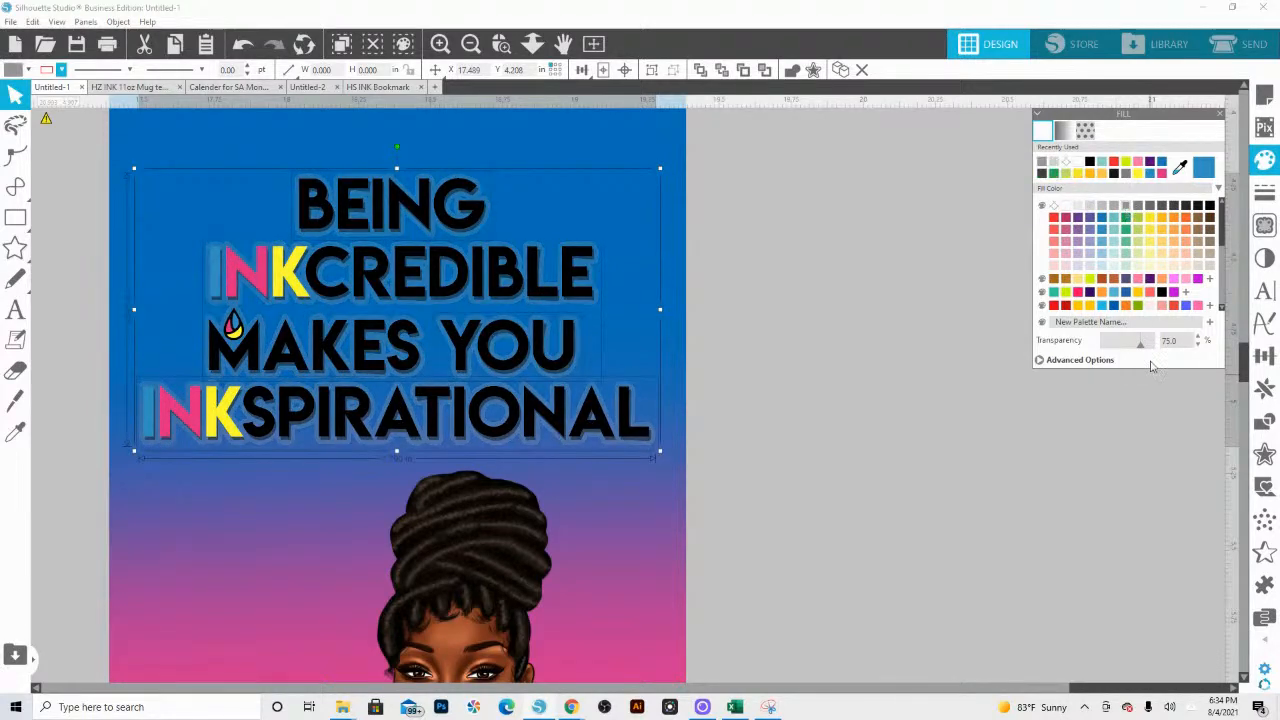
{"action": "left_click_drag", "start_coordinate": [1139, 350], "coordinate": [1145, 352]}
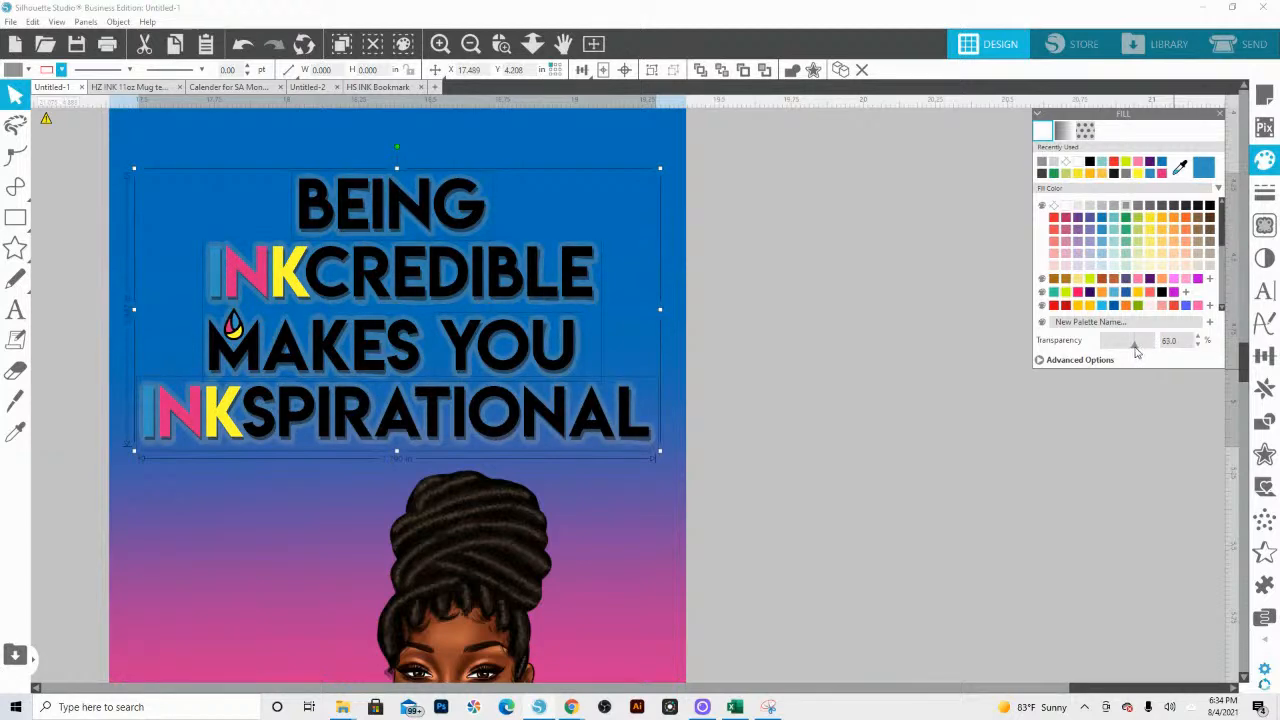
{"action": "left_click_drag", "start_coordinate": [1138, 351], "coordinate": [1140, 351]}
Step: Group the gray offset shapes and apply a second rounded offset of 0.01 in around them
{"action": "left_click", "coordinate": [700, 70]}
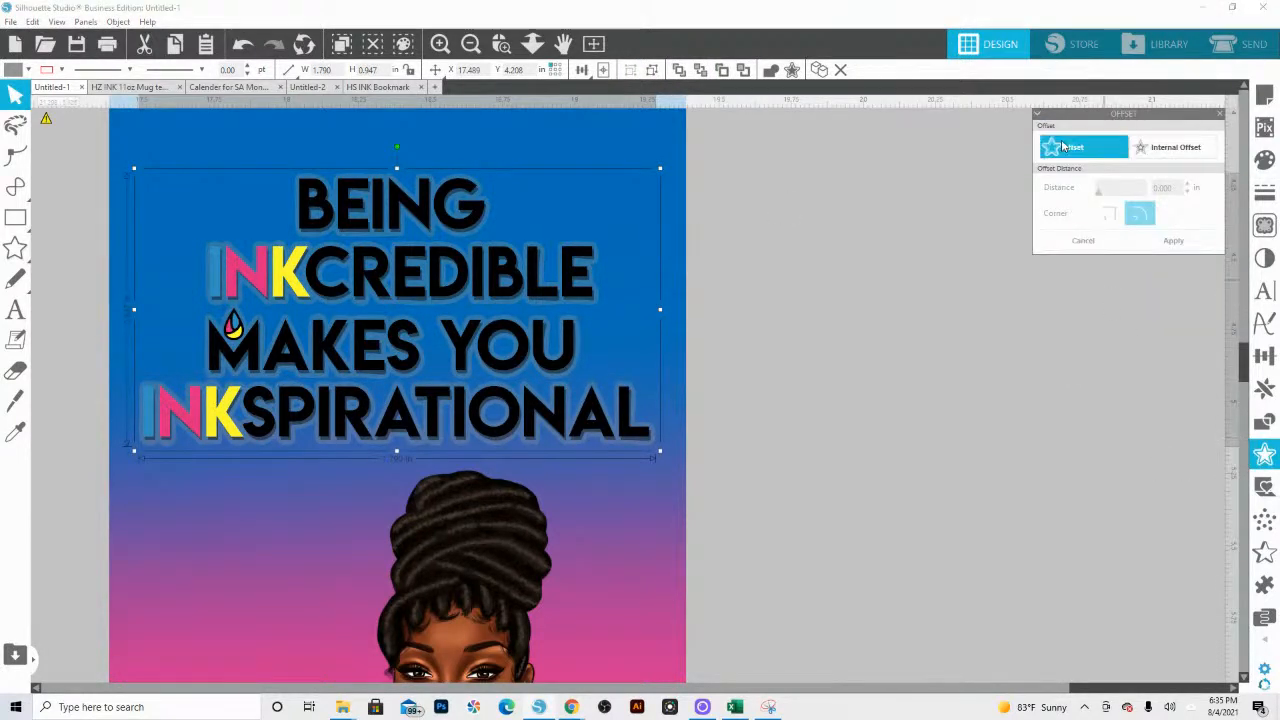
{"action": "left_click", "coordinate": [1066, 150]}
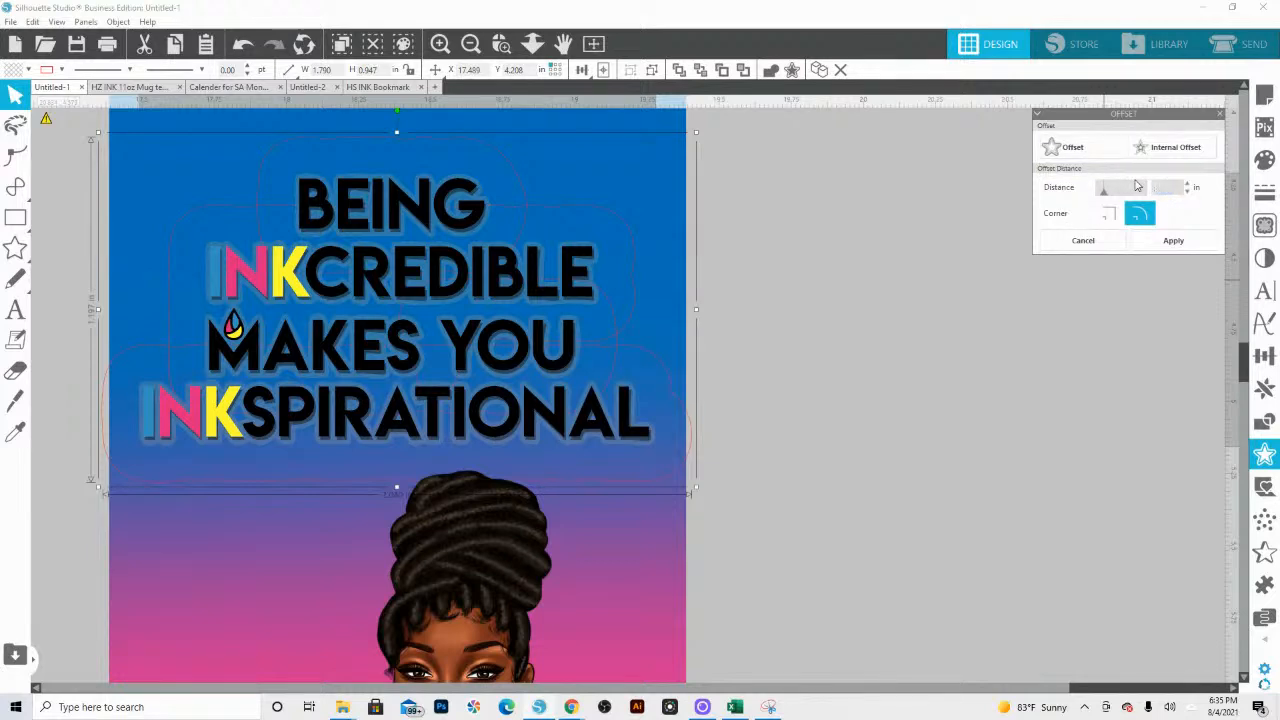
{"action": "key", "text": "Return"}
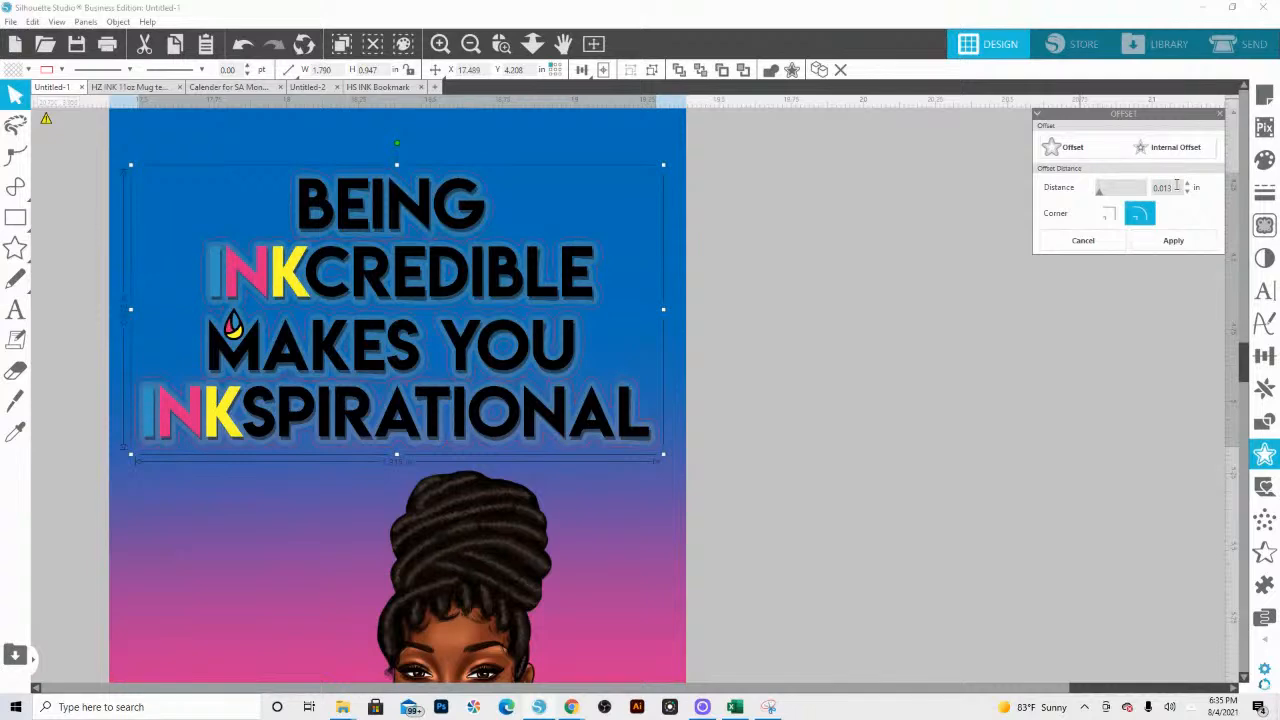
{"action": "left_click", "coordinate": [1172, 245]}
Step: Fill the second offset with dark gray and make its outline color transparent
{"action": "left_click", "coordinate": [15, 69]}
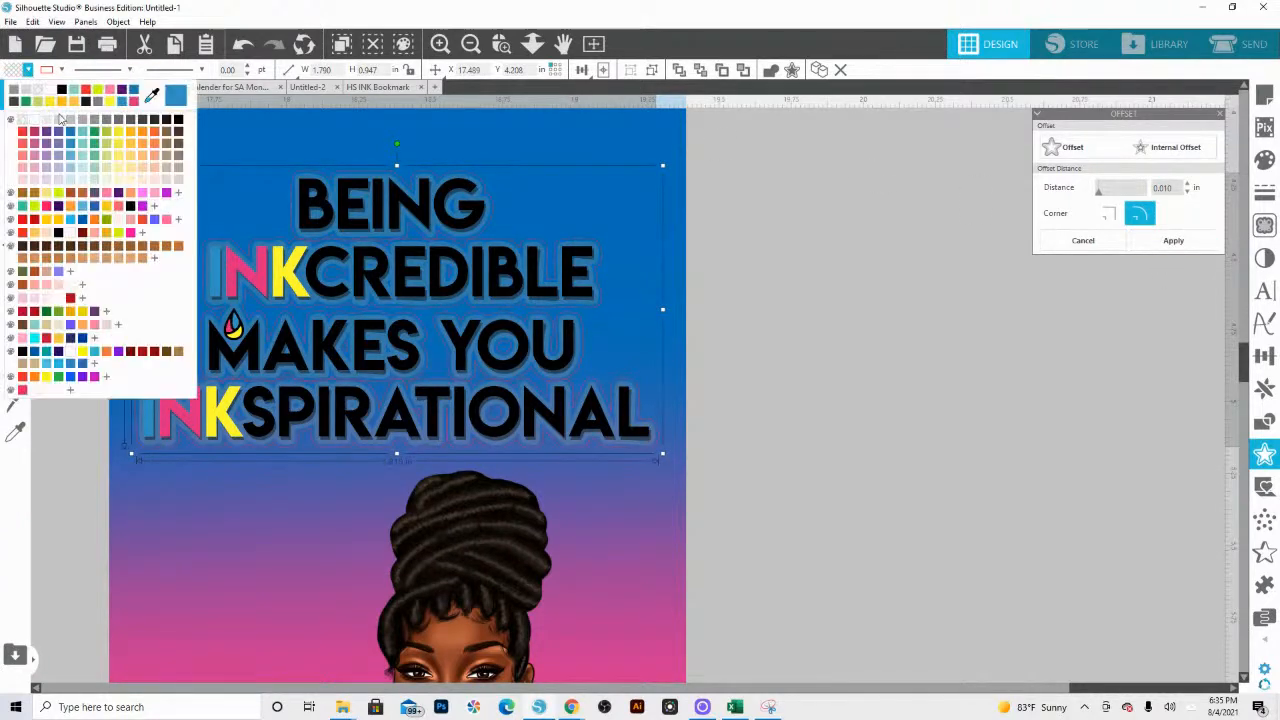
{"action": "left_click", "coordinate": [130, 119]}
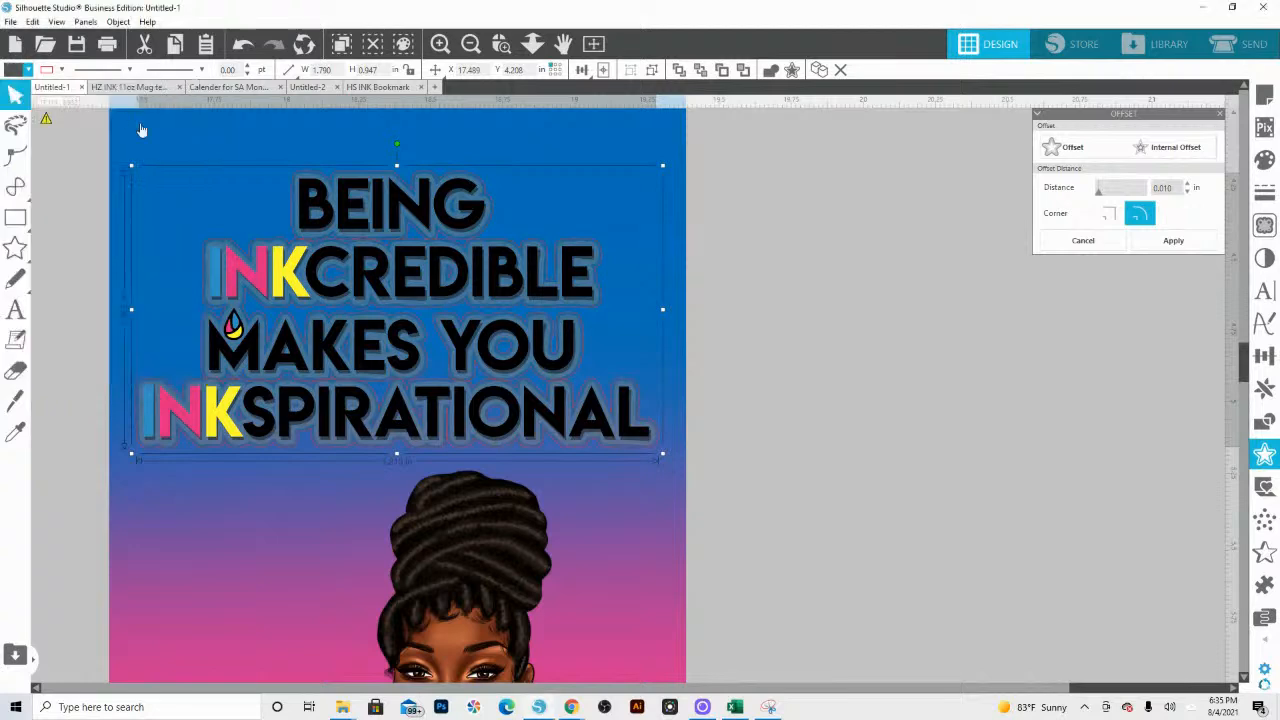
{"action": "left_click", "coordinate": [61, 69]}
{"action": "left_click", "coordinate": [62, 126]}
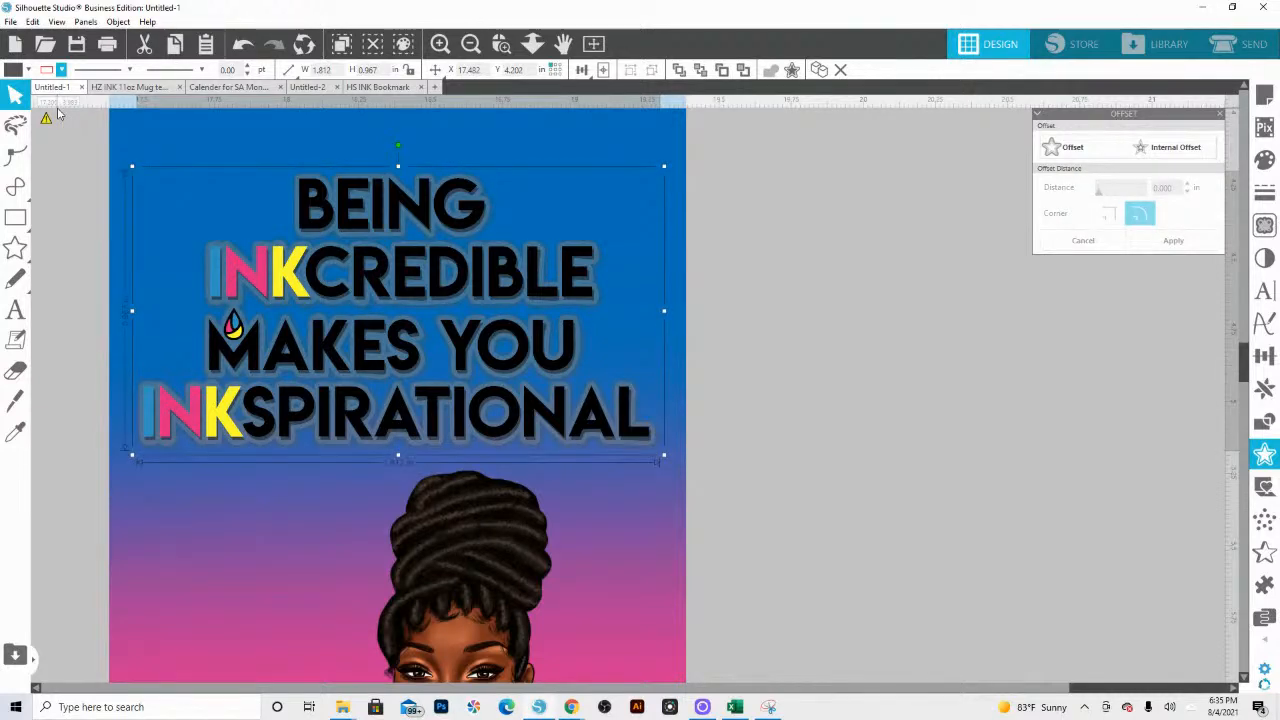
Step: Group the quote's outer offset with the gradient bookmark and send the group to the back
{"action": "left_click", "coordinate": [532, 45]}
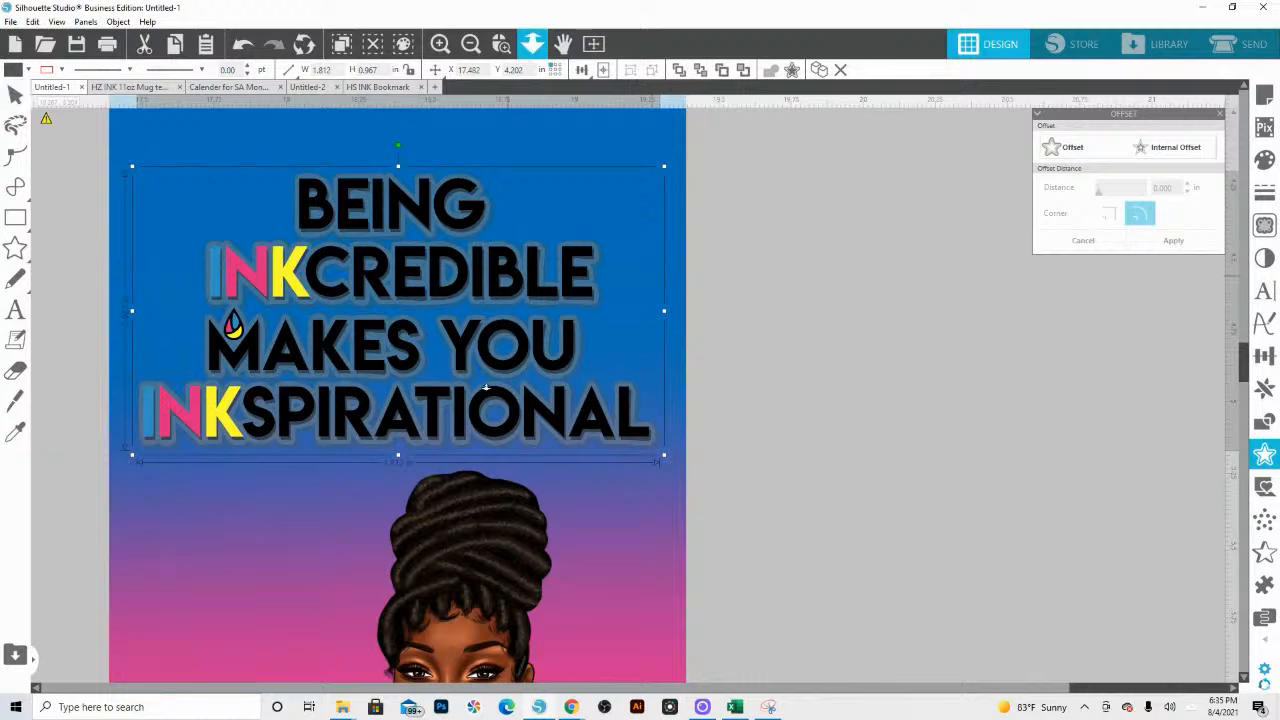
{"action": "left_click_drag", "start_coordinate": [486, 388], "coordinate": [514, 168]}
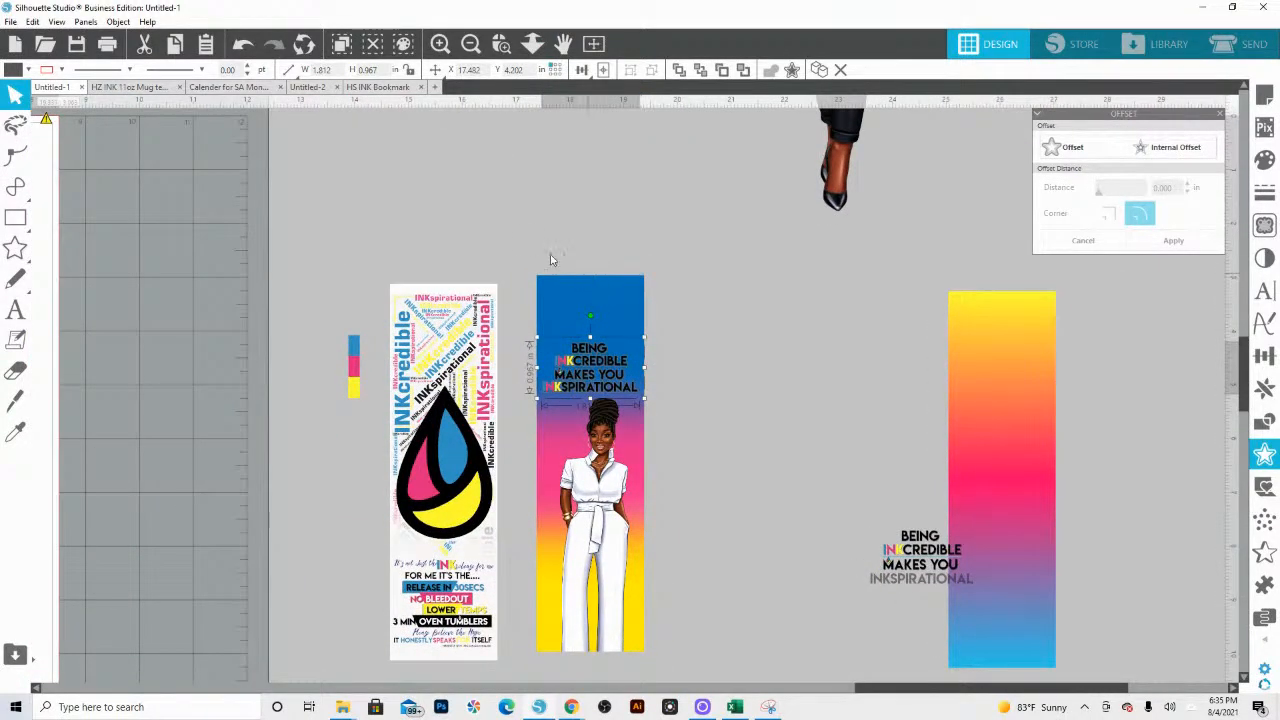
{"action": "left_click", "coordinate": [597, 363]}
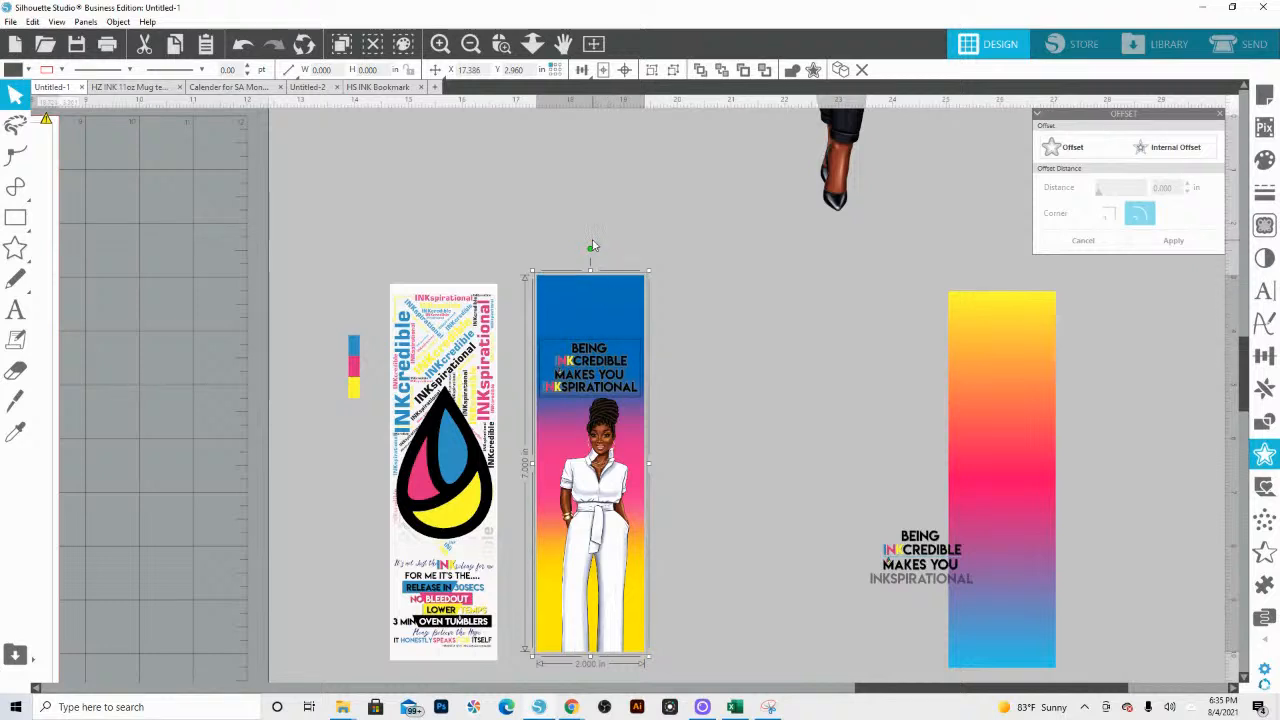
{"action": "key", "text": "ctrl+z"}
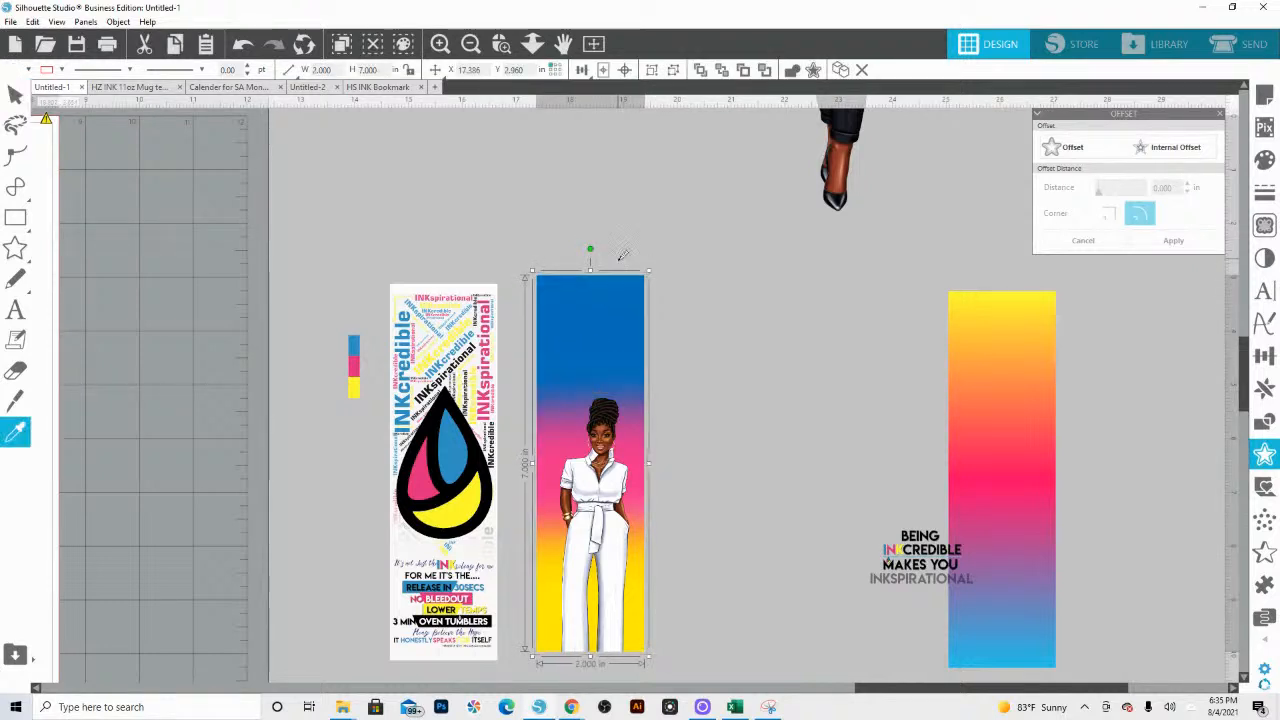
{"action": "right_click", "coordinate": [600, 313]}
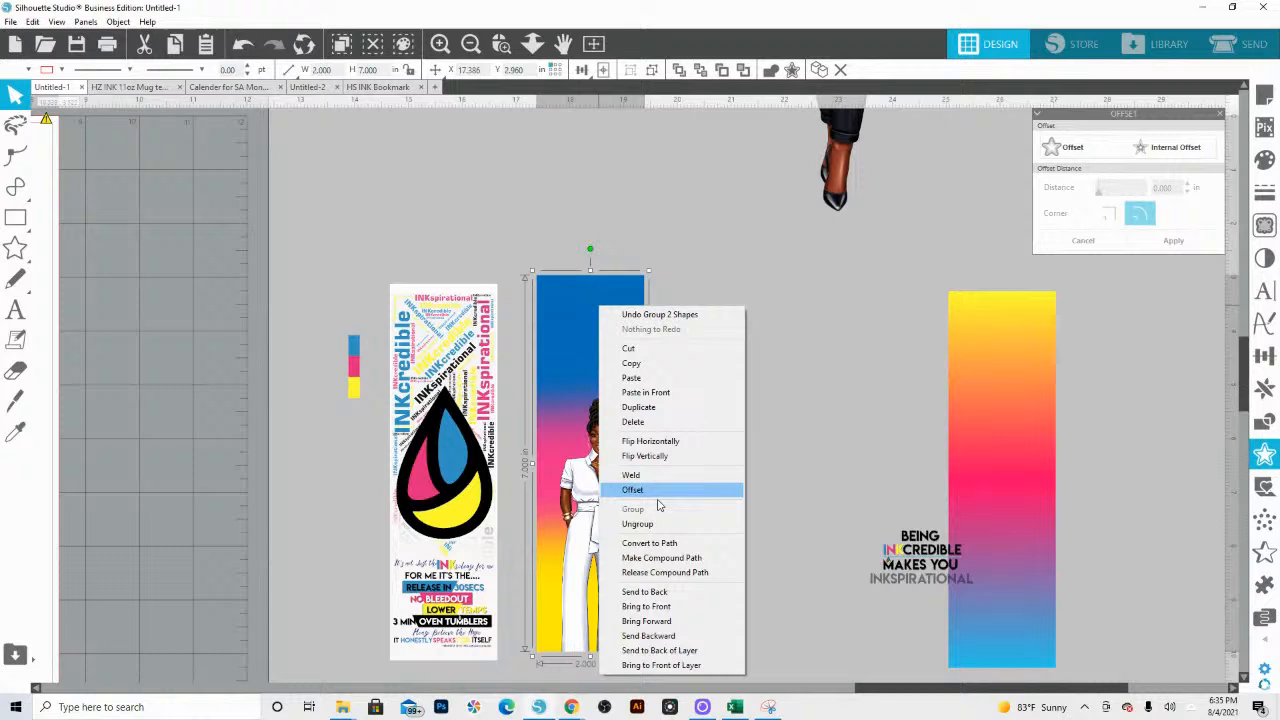
{"action": "left_click", "coordinate": [667, 590]}
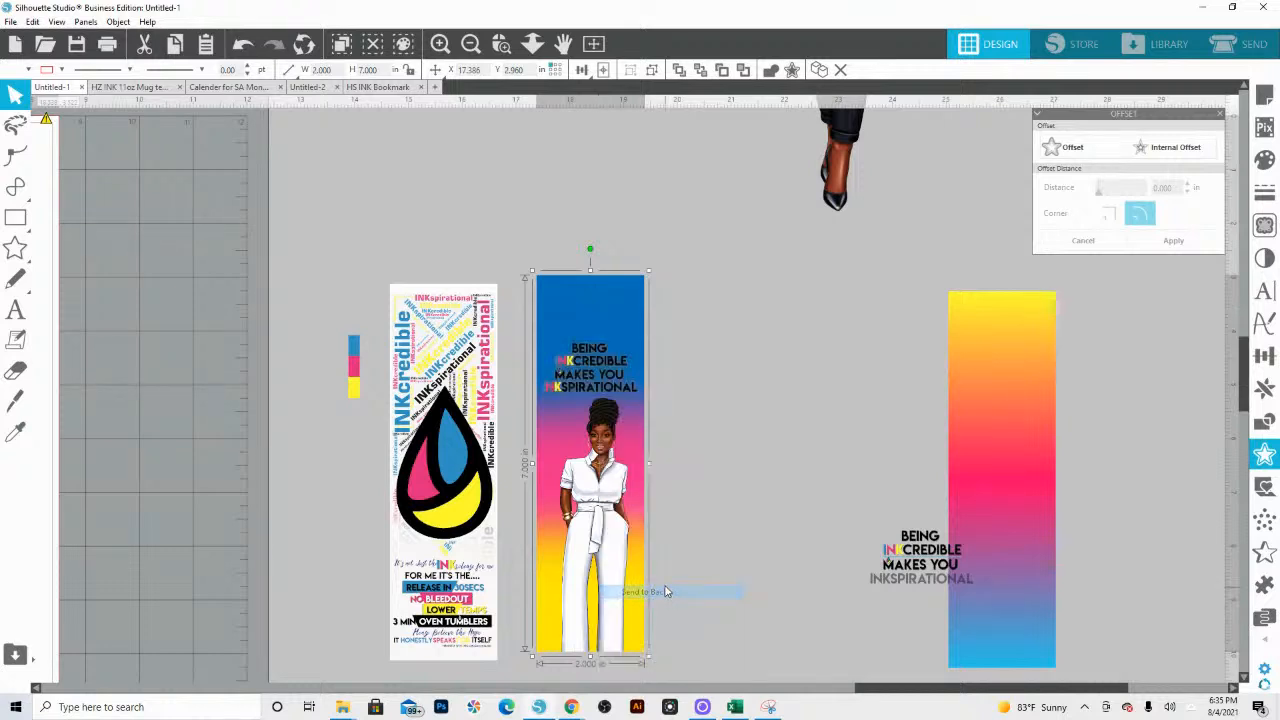
Step: Group the quote lettering on the woman's bookmark and place the round HS INK logo above it
{"action": "left_click", "coordinate": [638, 388]}
{"action": "key", "text": "ctrl+g"}
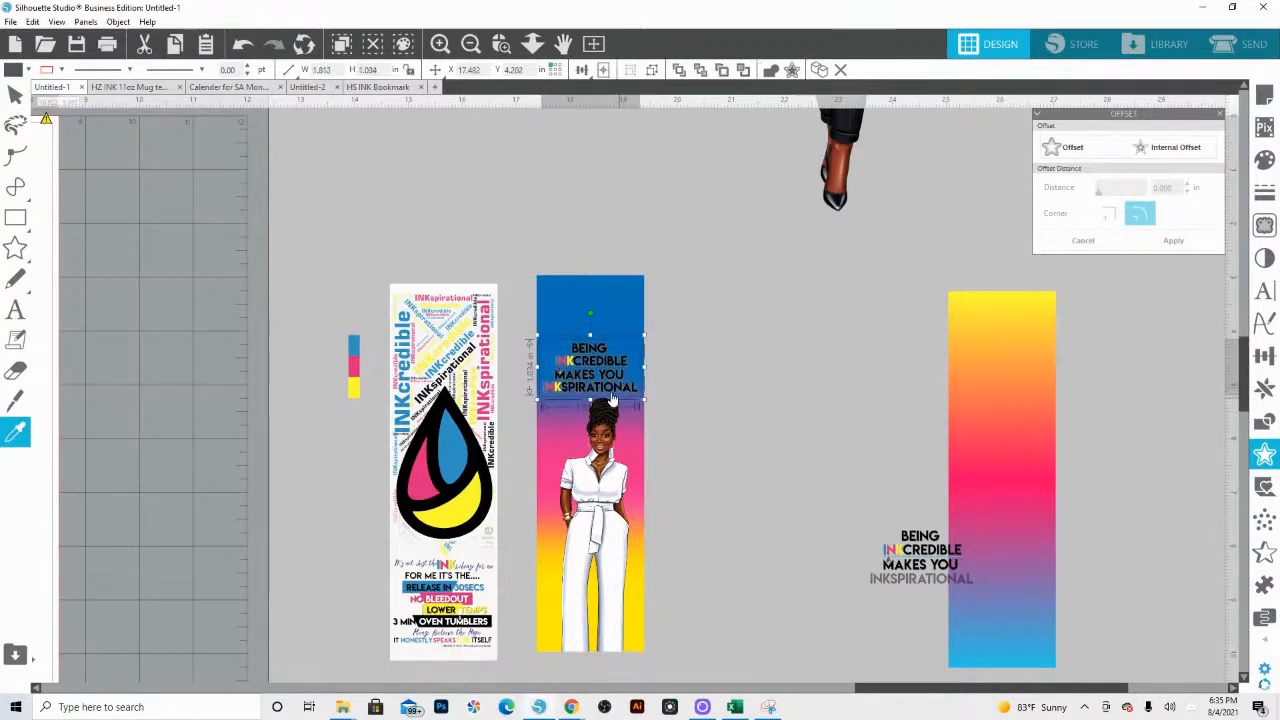
{"action": "key", "text": "Left"}
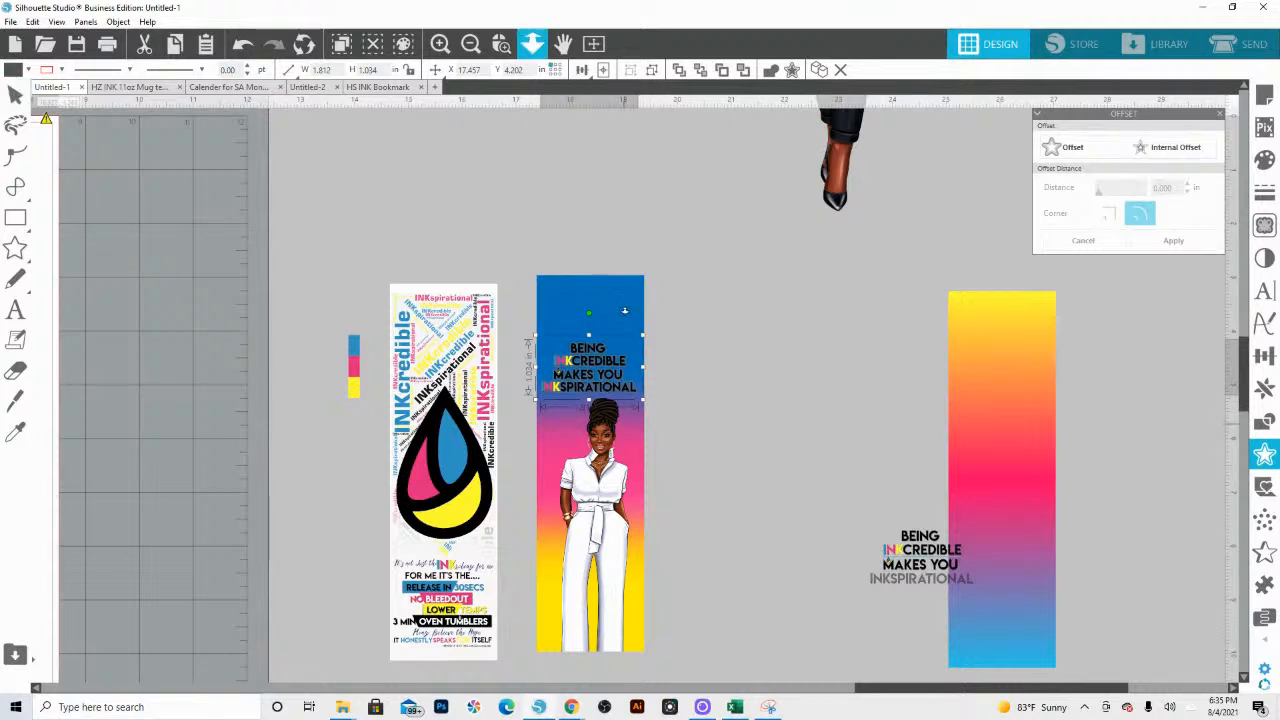
{"action": "left_click", "coordinate": [532, 43]}
{"action": "mouse_move", "coordinate": [566, 215]}
{"action": "left_mouse_down"}
{"action": "mouse_move", "coordinate": [623, 320]}
{"action": "mouse_move", "coordinate": [620, 356]}
{"action": "left_mouse_up"}
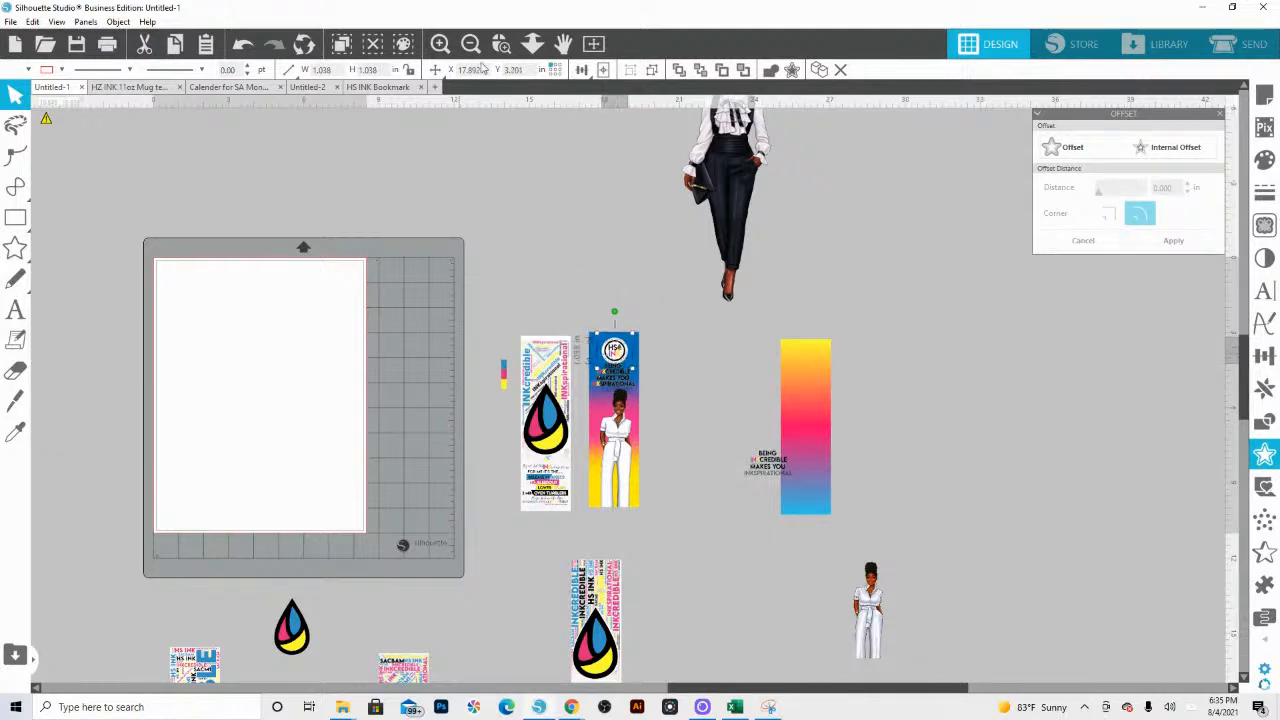
Step: Enlarge the quote to about 1.91 × 1.09 in and adjust its position with the logo on the woman's bookmark
{"action": "left_click", "coordinate": [501, 43]}
{"action": "left_click_drag", "start_coordinate": [574, 311], "coordinate": [640, 470]}
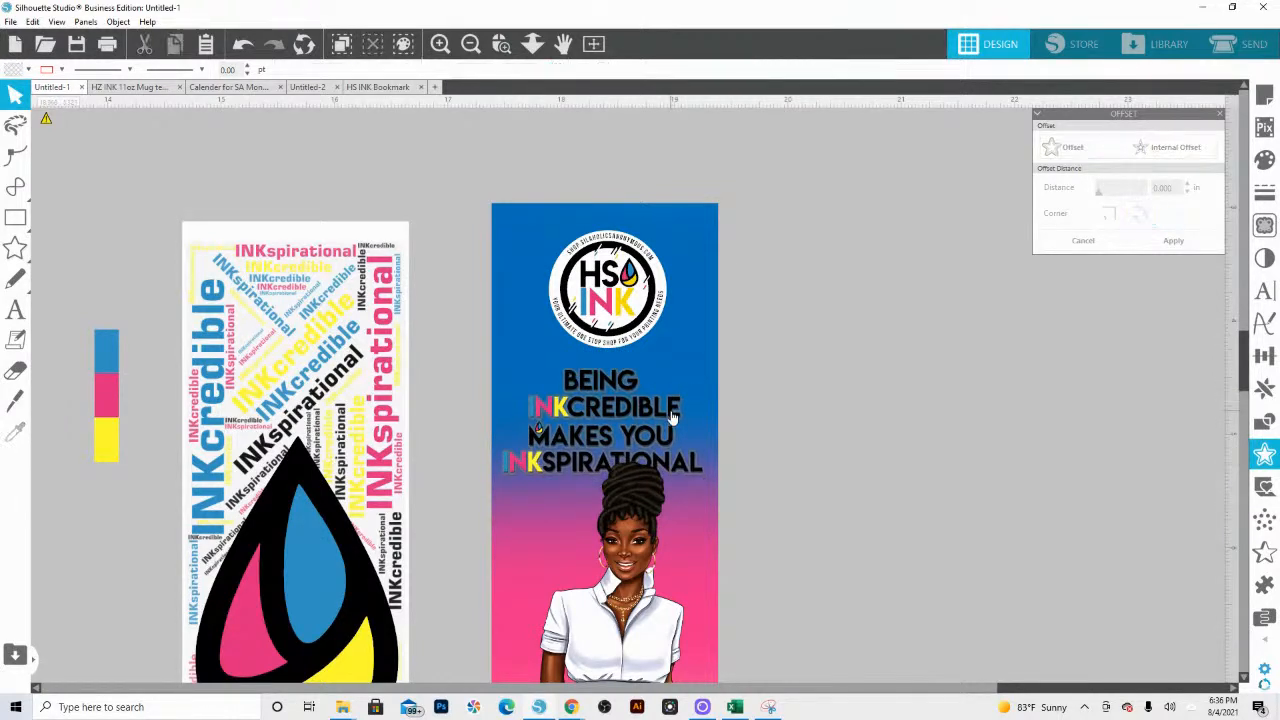
{"action": "left_click_drag", "start_coordinate": [712, 357], "coordinate": [723, 351]}
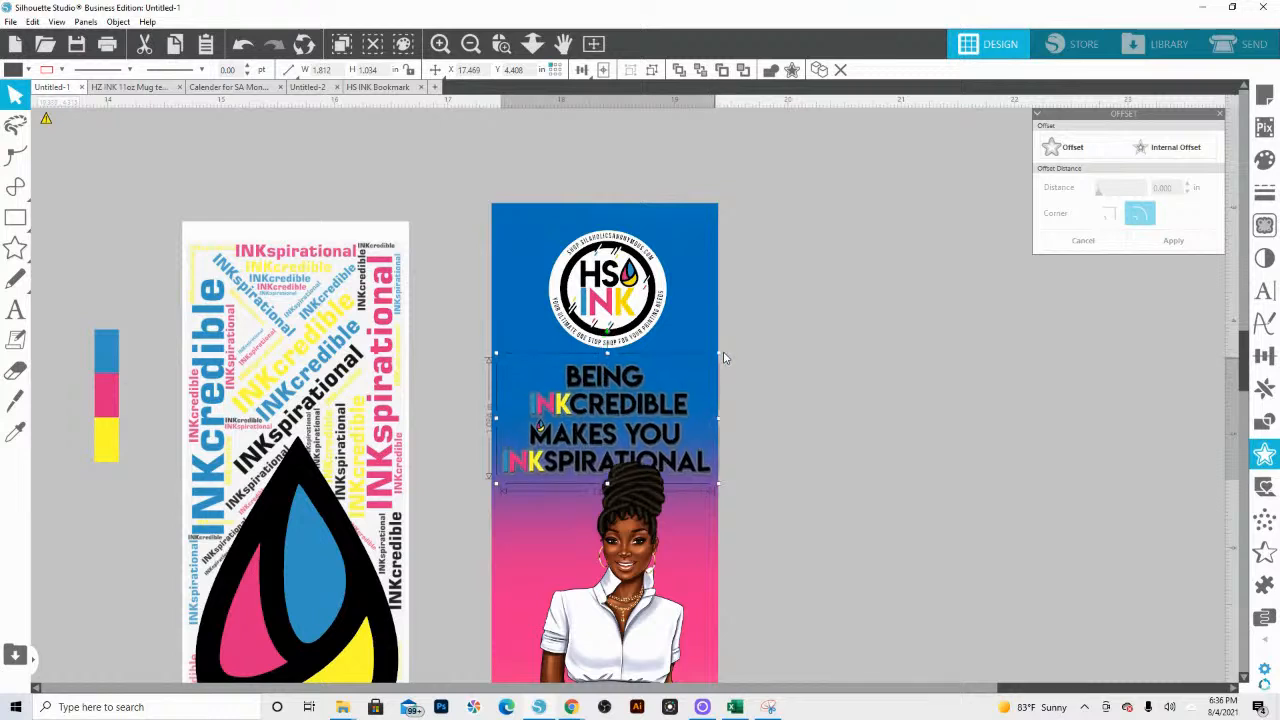
{"action": "left_click_drag", "start_coordinate": [615, 441], "coordinate": [614, 444]}
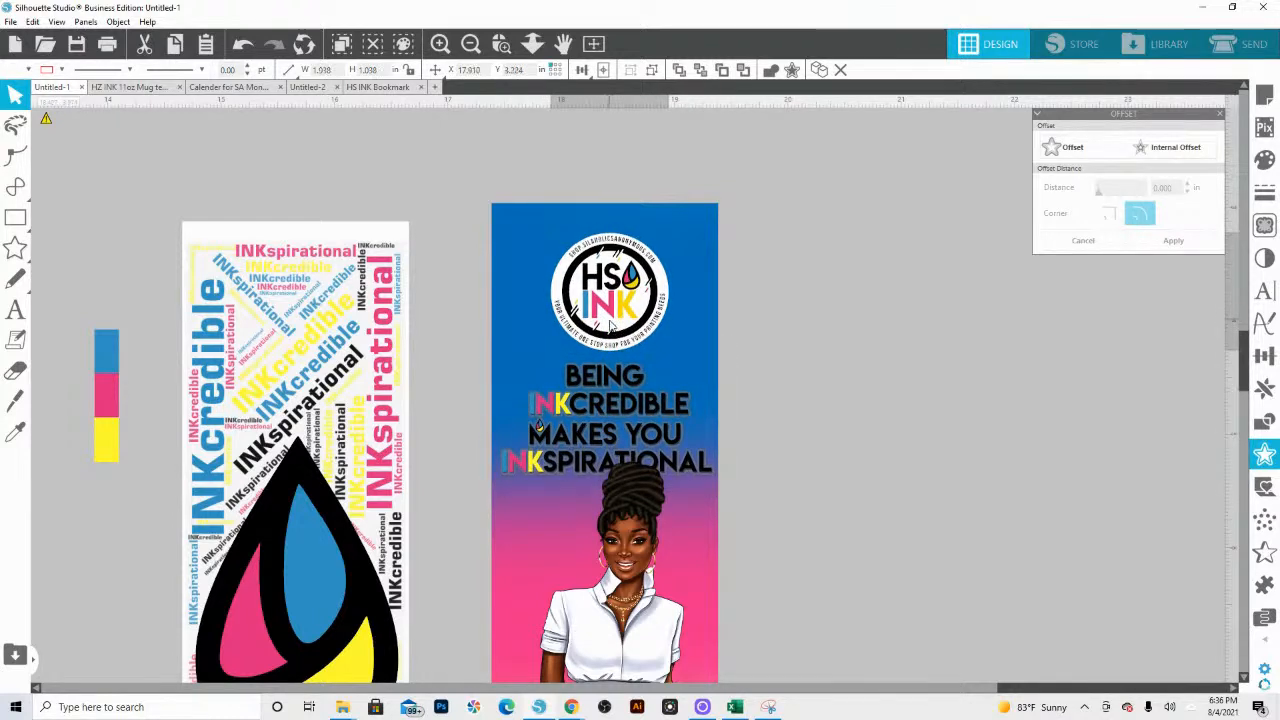
{"action": "left_click", "coordinate": [813, 446]}
{"action": "left_click", "coordinate": [501, 43]}
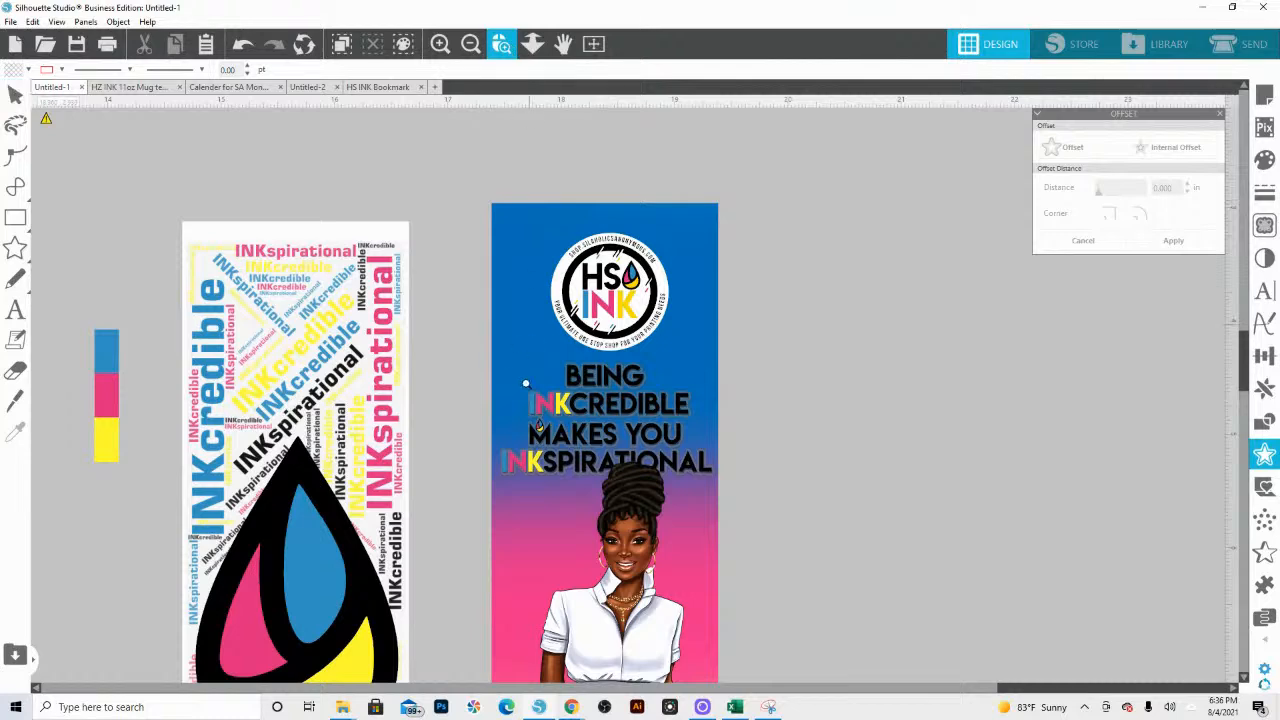
{"action": "left_click_drag", "start_coordinate": [689, 411], "coordinate": [722, 470]}
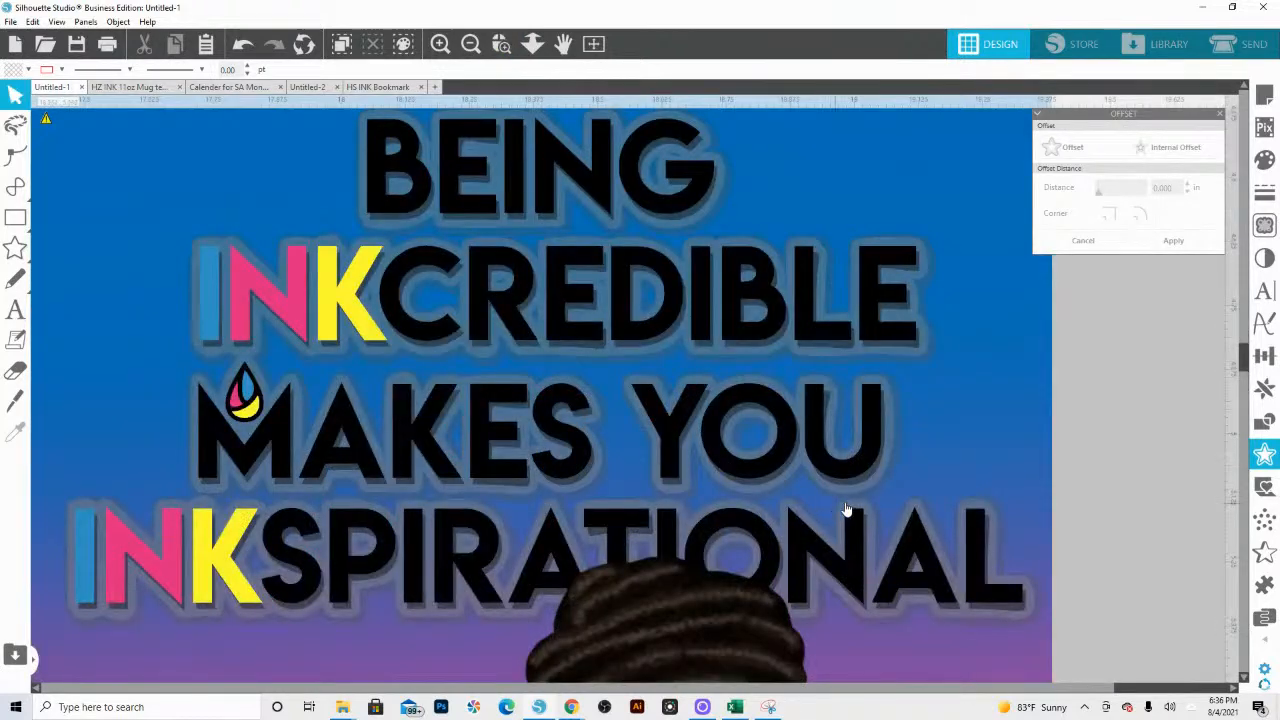
{"action": "left_click", "coordinate": [675, 230]}
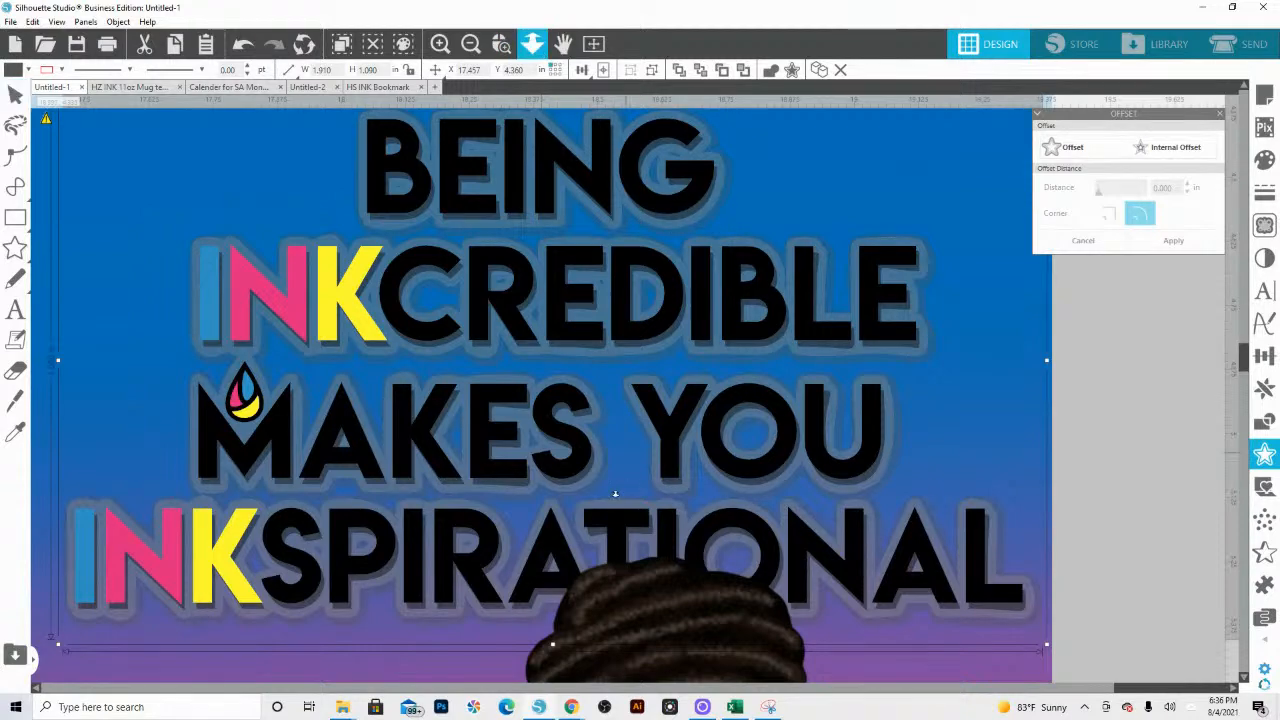
{"action": "left_click", "coordinate": [532, 43]}
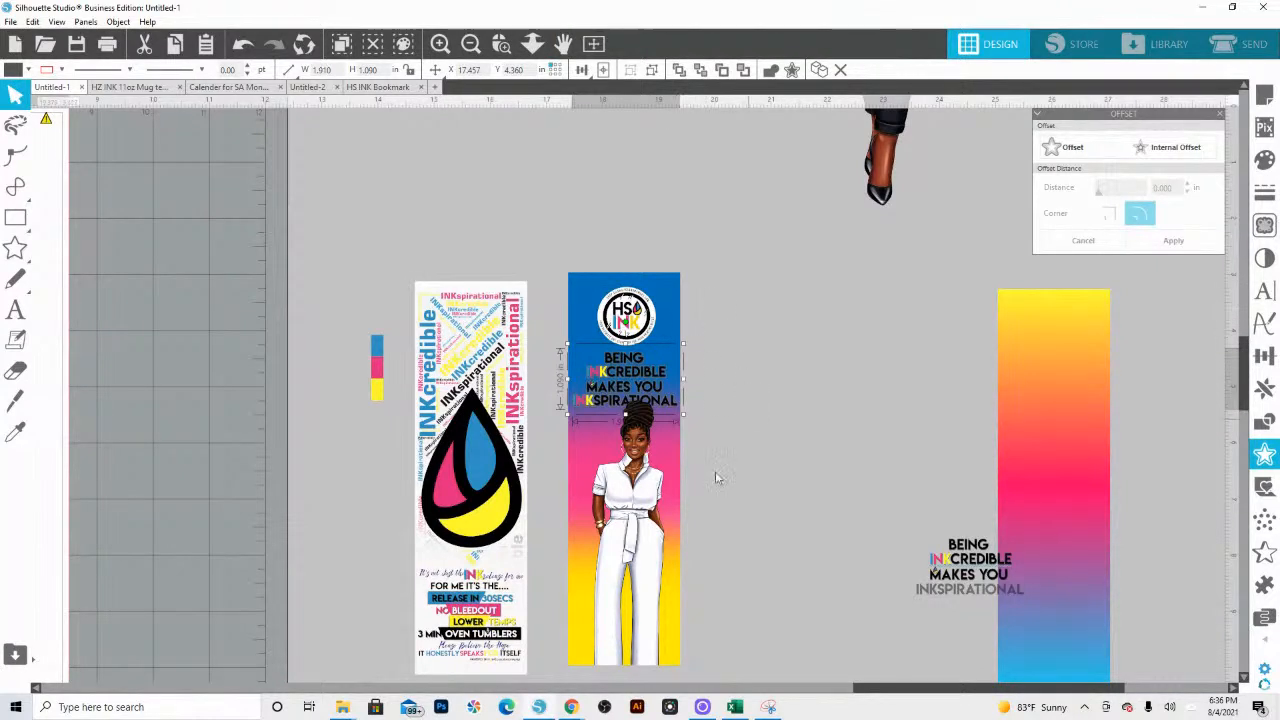
Step: Flip the plain gradient bookmark vertically and set it directly beside the woman's bookmark
{"action": "left_click_drag", "start_coordinate": [1072, 446], "coordinate": [799, 431]}
{"action": "right_click", "coordinate": [798, 428]}
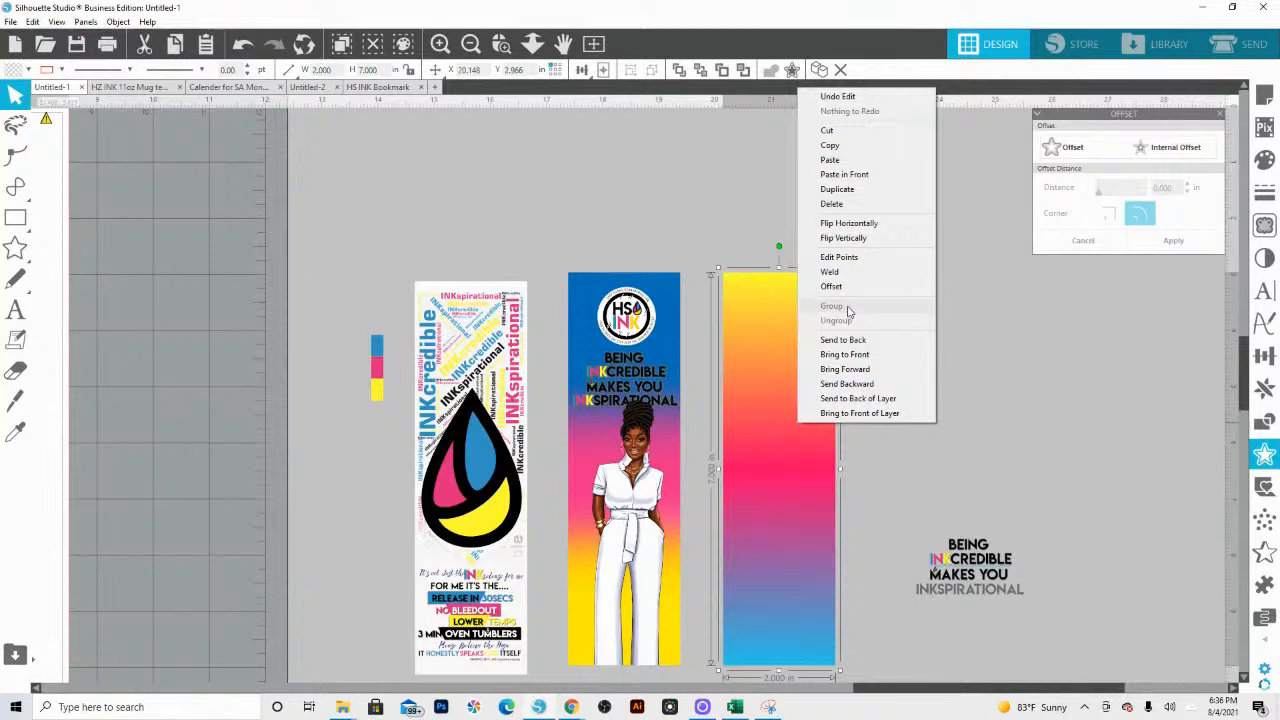
{"action": "left_click", "coordinate": [845, 238]}
{"action": "left_click_drag", "start_coordinate": [781, 403], "coordinate": [742, 396]}
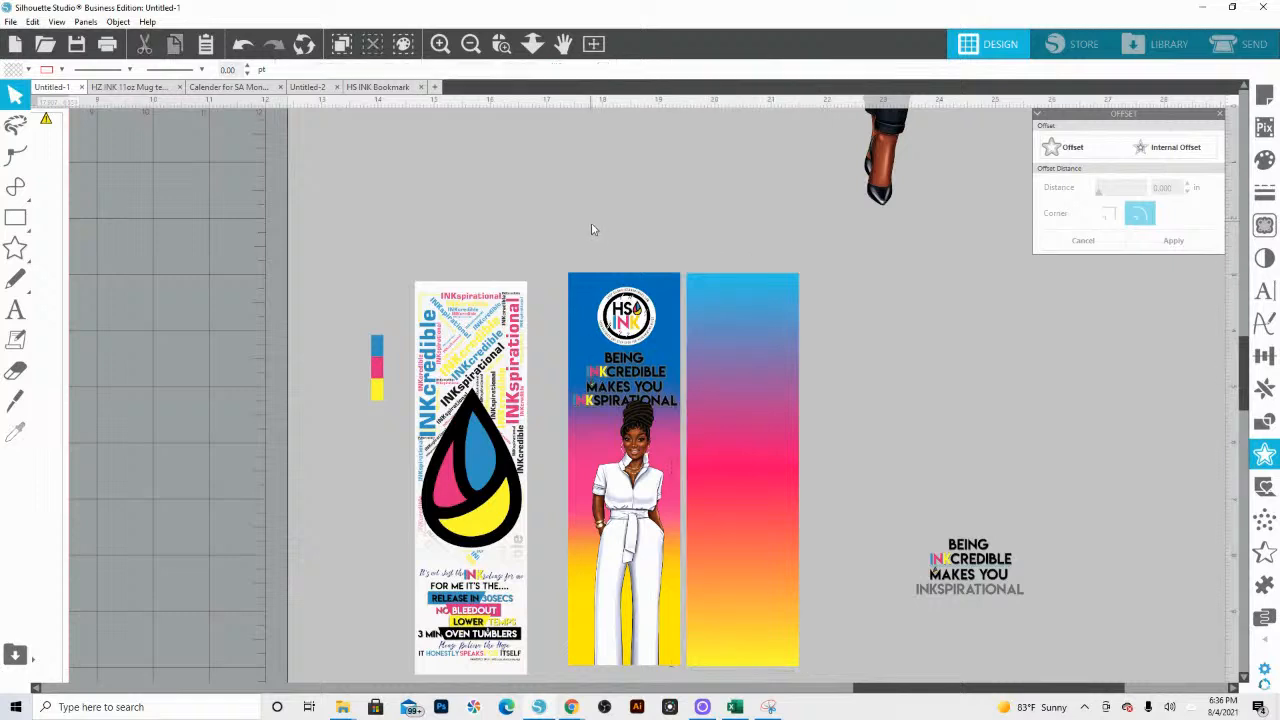
Step: Duplicate the blue-pink-yellow background of the woman's bookmark into the empty area beside it and ungroup the copy
{"action": "left_click", "coordinate": [588, 296]}
{"action": "left_click_drag", "start_coordinate": [586, 295], "coordinate": [868, 295]}
{"action": "right_click", "coordinate": [868, 293]}
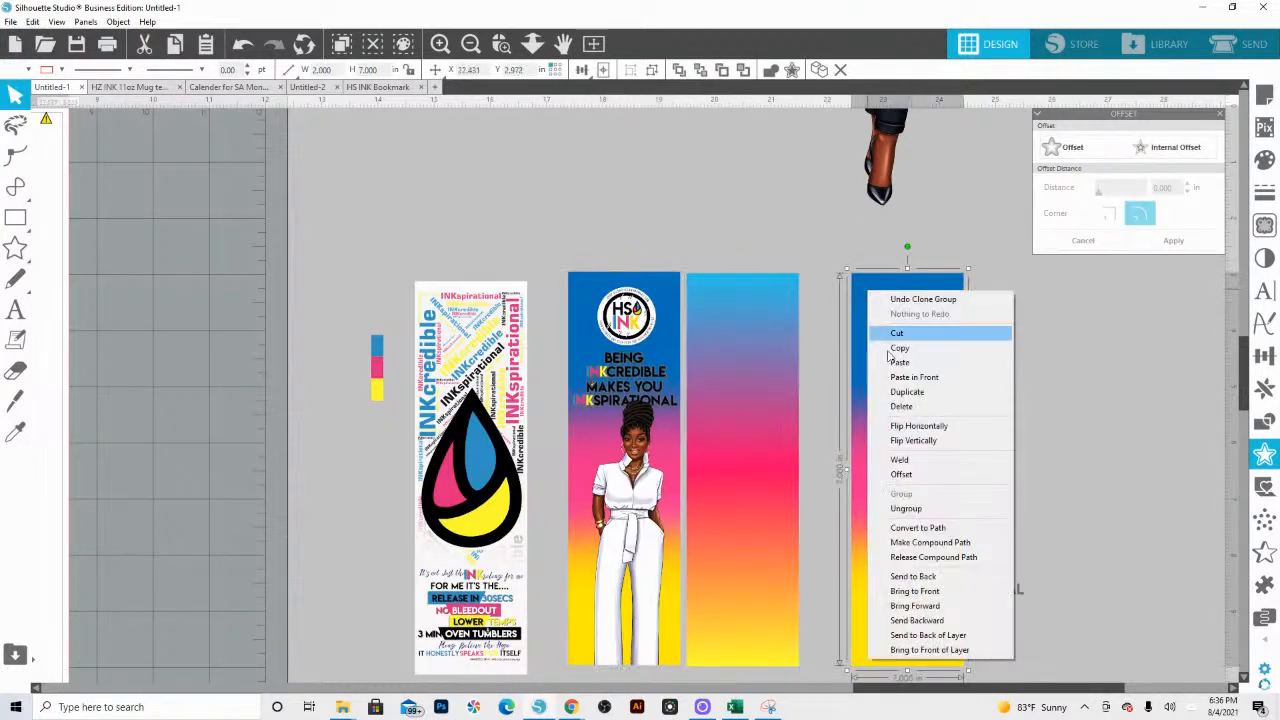
{"action": "left_click", "coordinate": [916, 509]}
{"action": "left_click", "coordinate": [991, 368]}
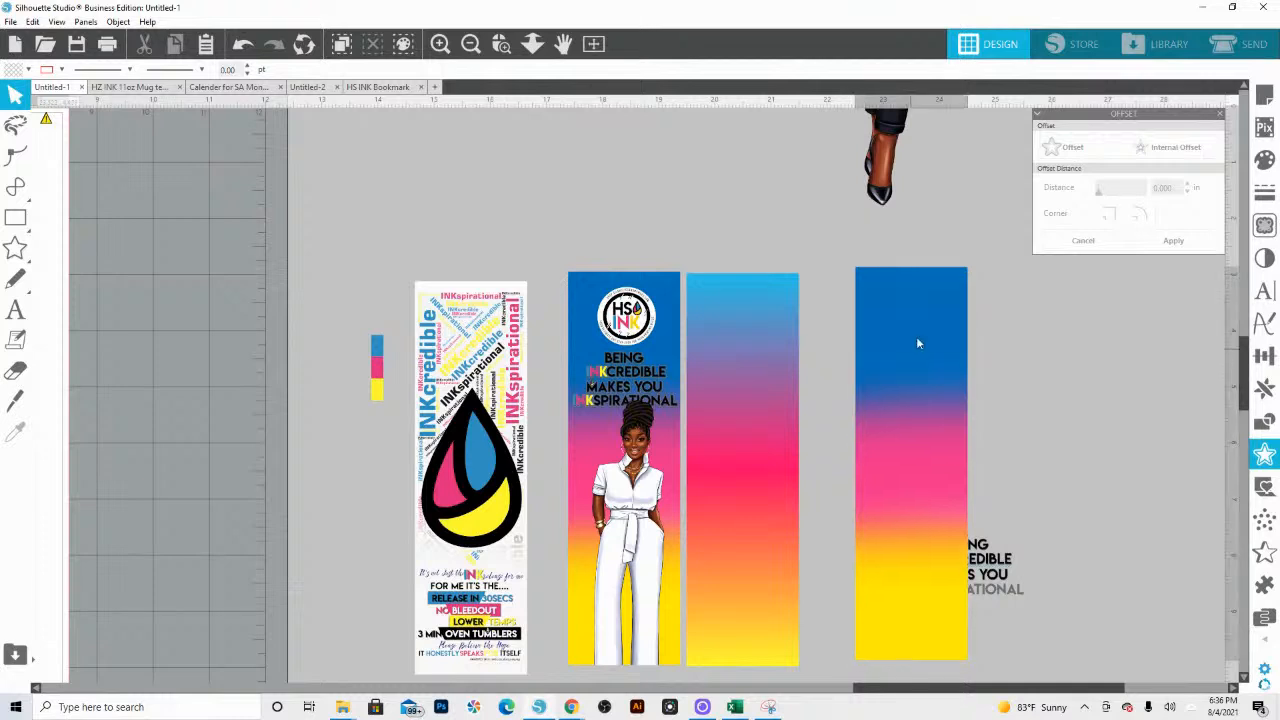
Step: Pull the blue fade layer off the copied background, then rearrange and move its pink and yellow layers
{"action": "left_click_drag", "start_coordinate": [918, 343], "coordinate": [720, 122]}
{"action": "right_click", "coordinate": [876, 364]}
{"action": "left_click", "coordinate": [945, 546]}
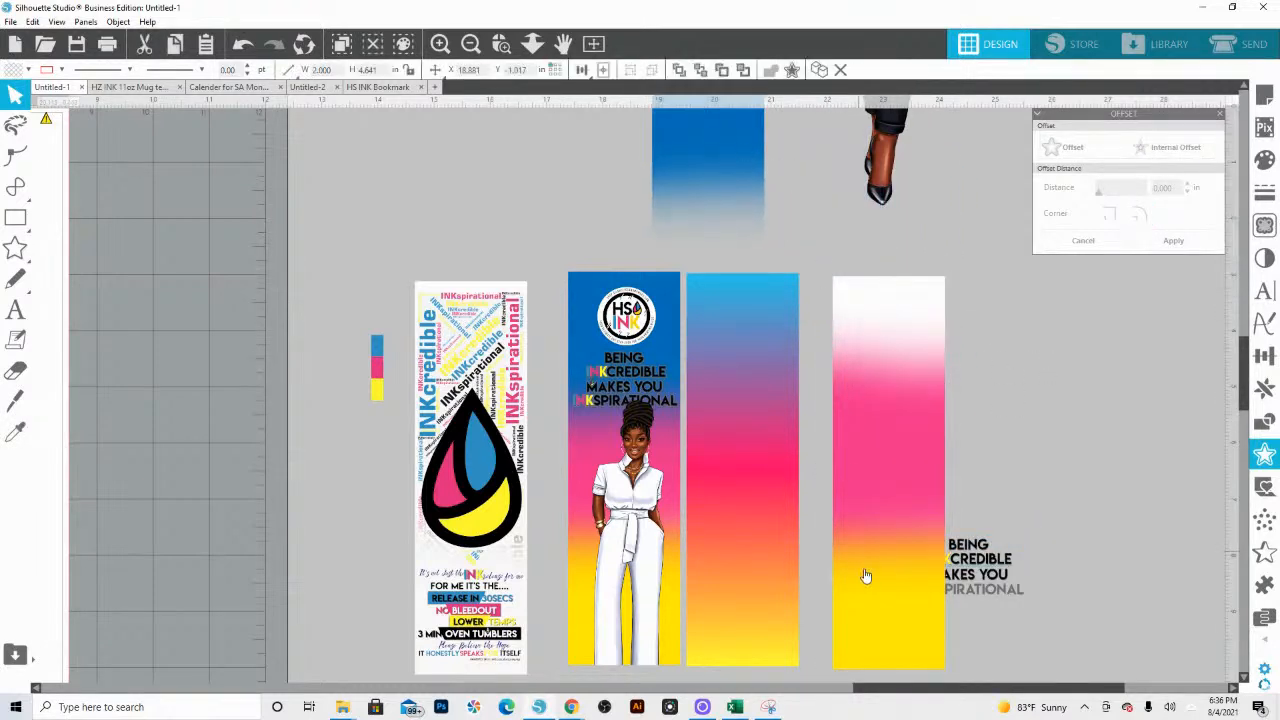
{"action": "left_click_drag", "start_coordinate": [866, 576], "coordinate": [903, 405]}
{"action": "right_click", "coordinate": [843, 537]}
{"action": "left_click", "coordinate": [922, 383]}
{"action": "left_click", "coordinate": [930, 470]}
{"action": "mouse_move", "coordinate": [848, 518]}
{"action": "left_mouse_down"}
{"action": "mouse_move", "coordinate": [1091, 535]}
{"action": "mouse_move", "coordinate": [1057, 517]}
{"action": "mouse_move", "coordinate": [829, 514]}
{"action": "mouse_move", "coordinate": [846, 517]}
{"action": "left_mouse_up"}
{"action": "left_click_drag", "start_coordinate": [900, 314], "coordinate": [856, 404]}
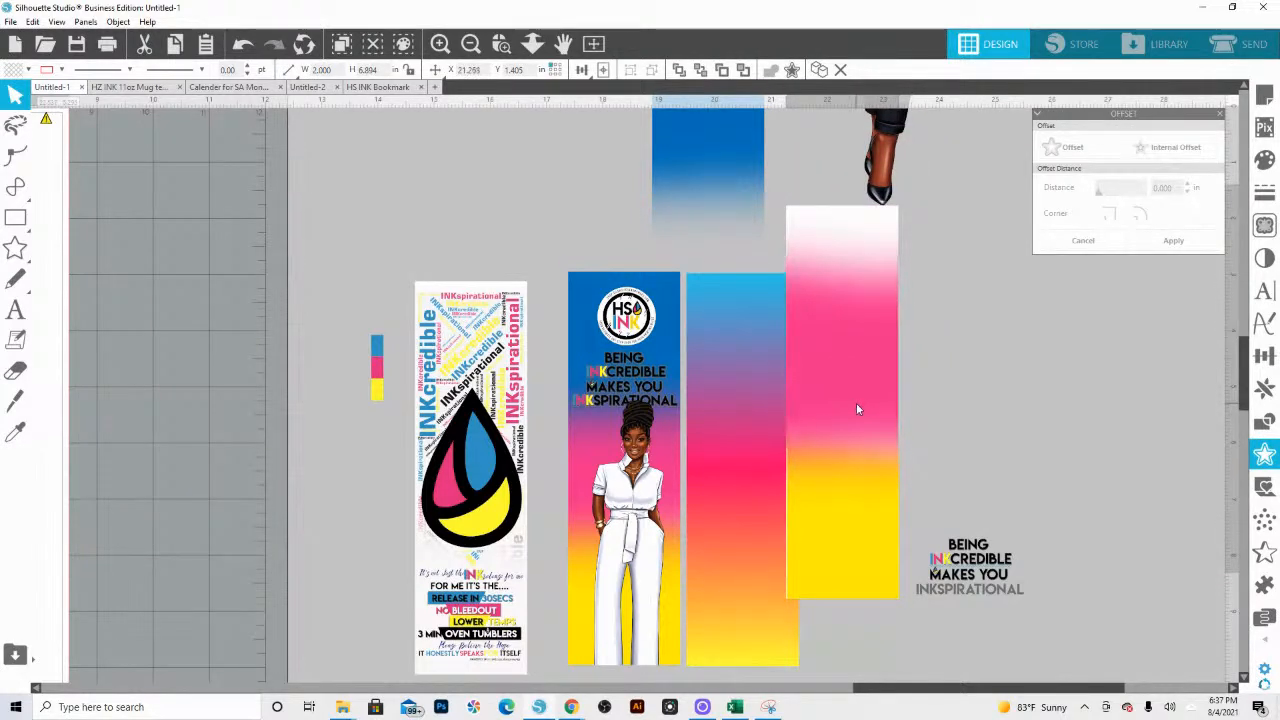
Step: Check the pink-to-yellow blend up close and bring the copy's yellow layer to the front
{"action": "key", "text": "Escape"}
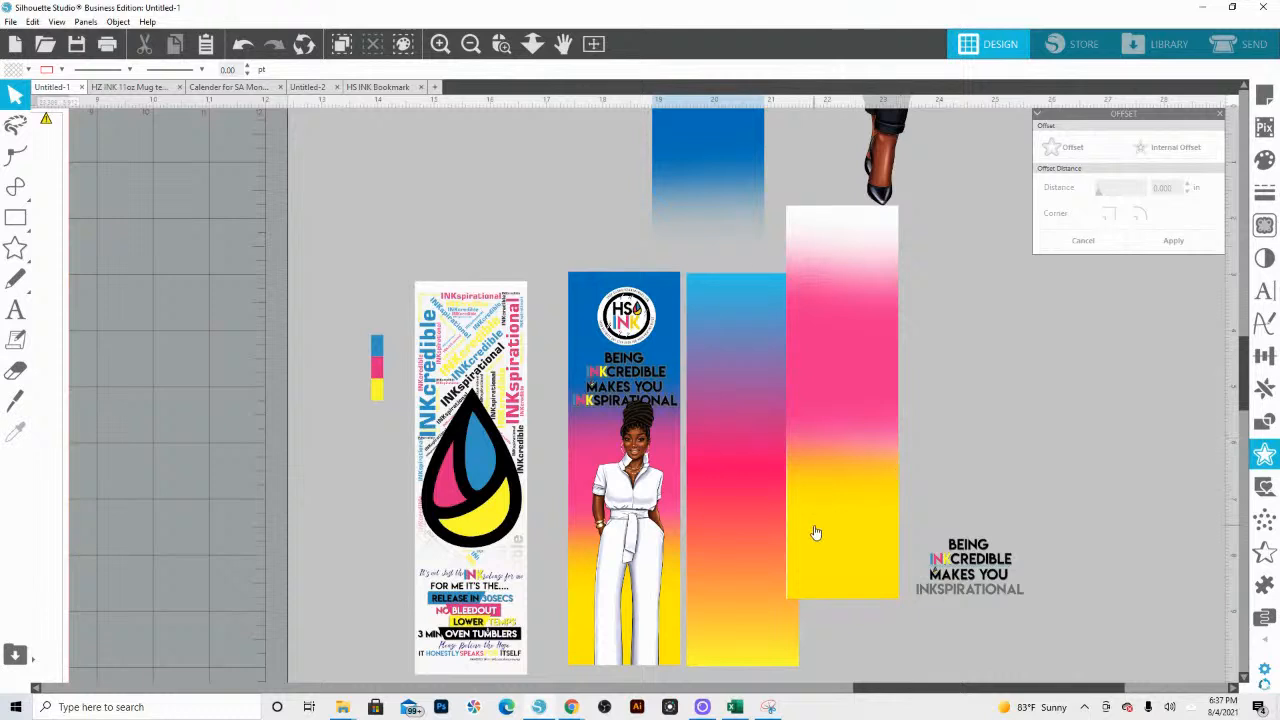
{"action": "scroll", "coordinate": [834, 409], "scroll_direction": "up", "scroll_amount": 5}
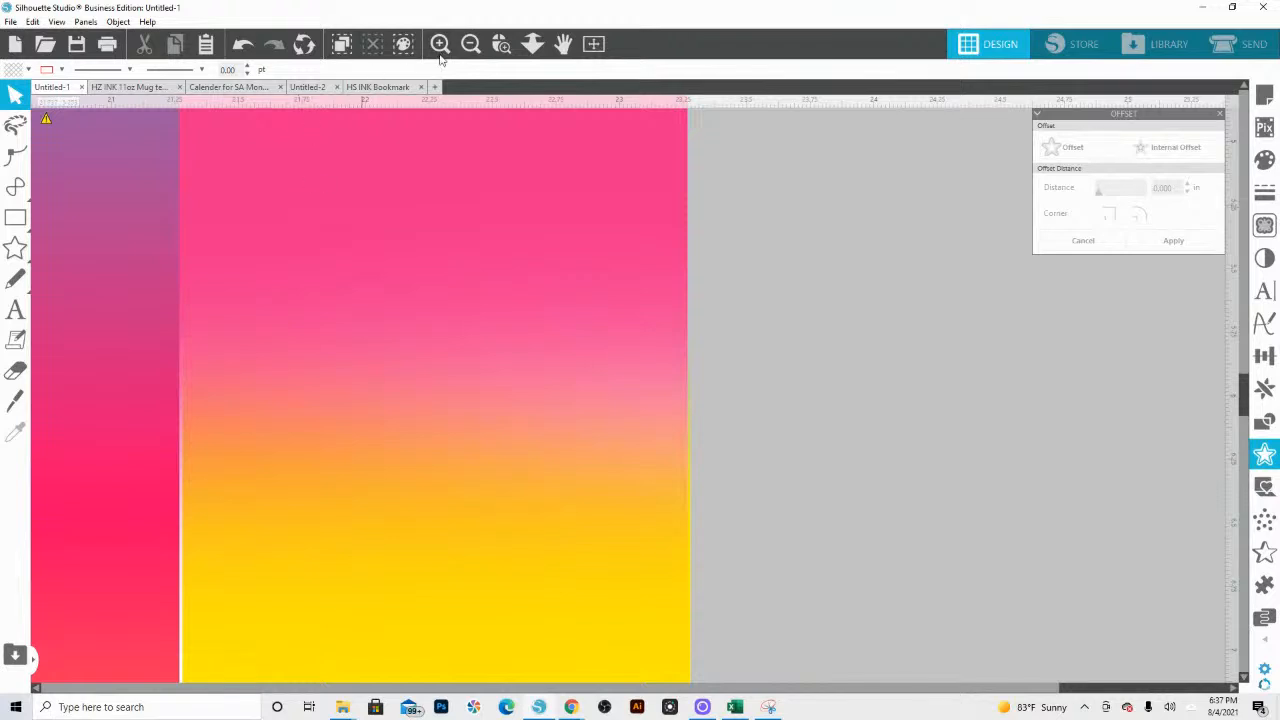
{"action": "left_click", "coordinate": [532, 43]}
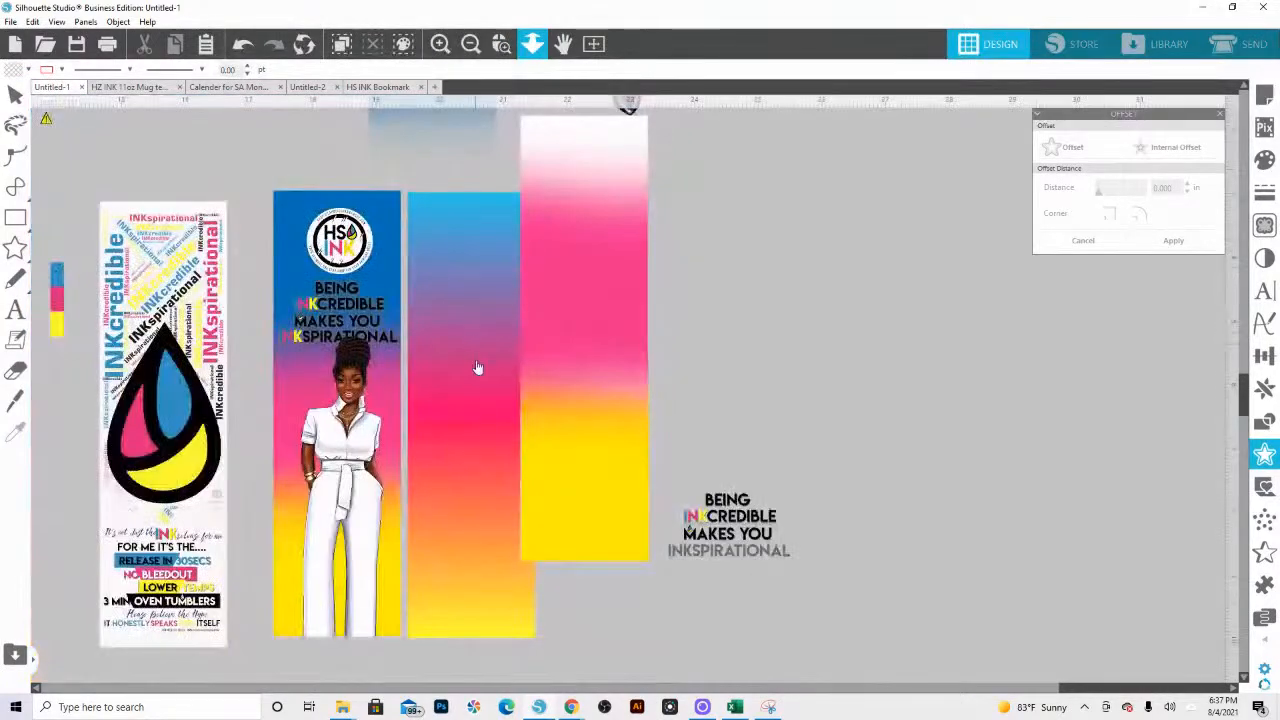
{"action": "left_click", "coordinate": [477, 368]}
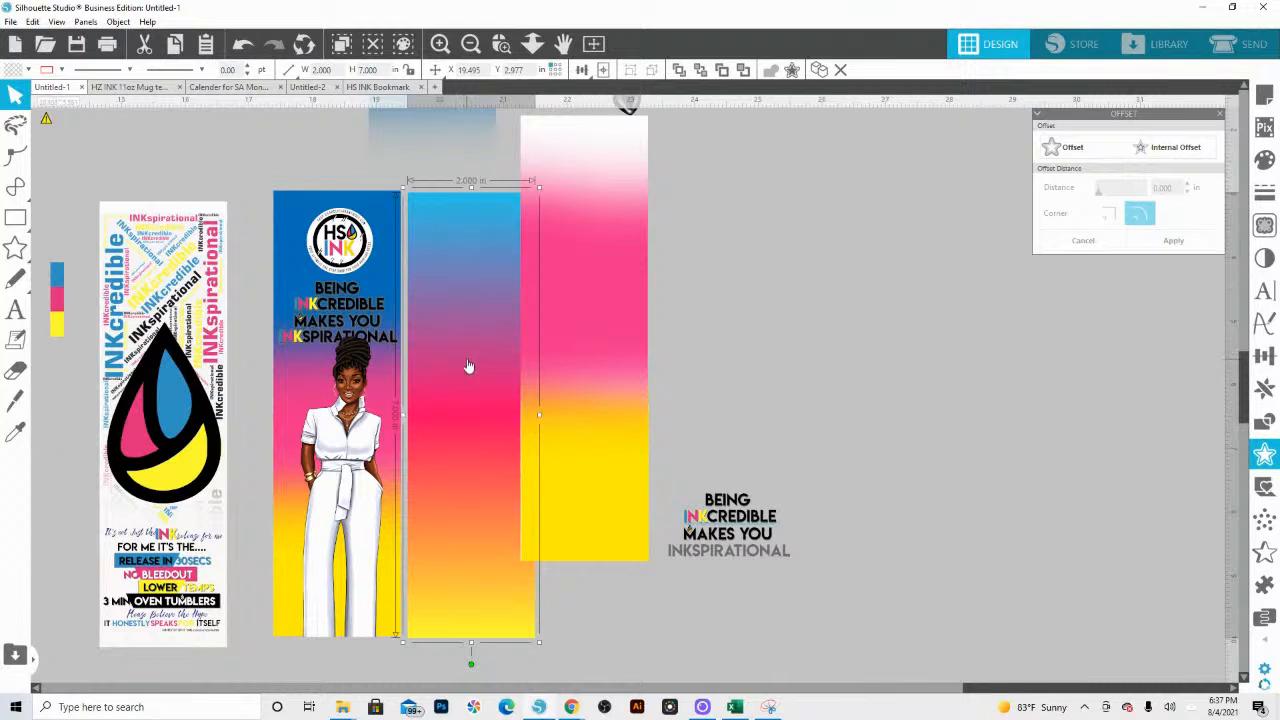
{"action": "right_click", "coordinate": [628, 456]}
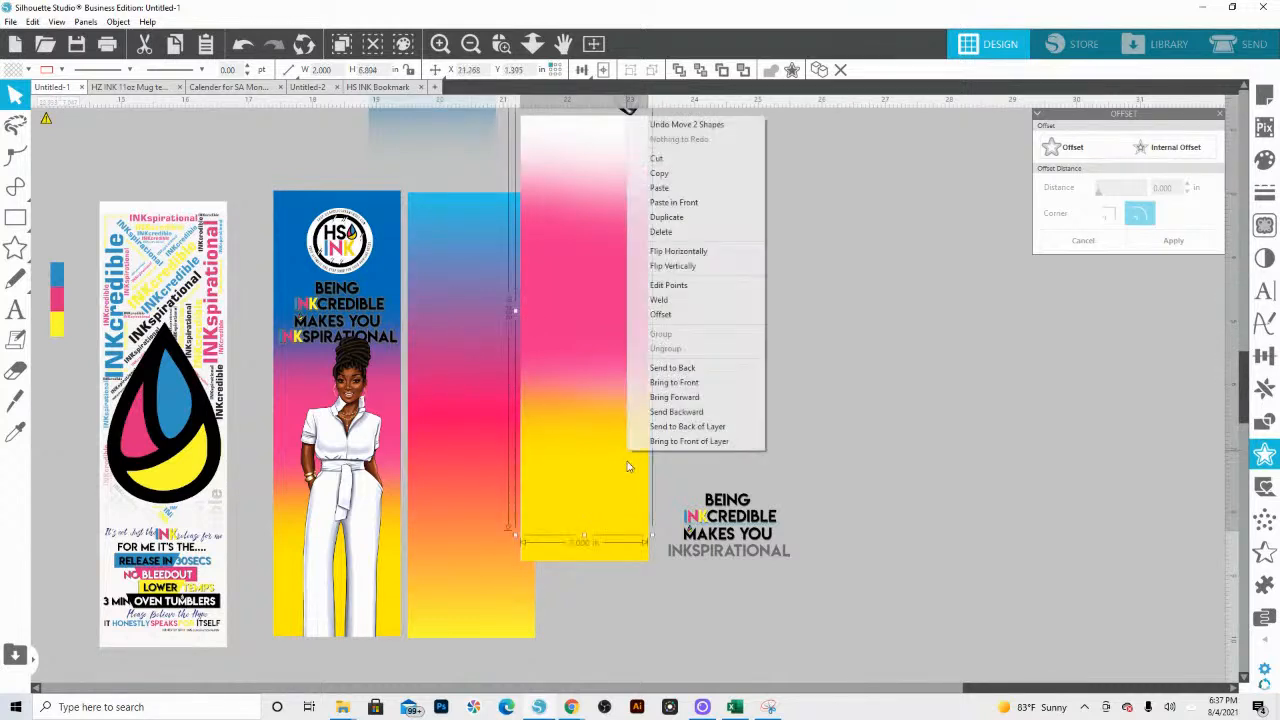
{"action": "left_click", "coordinate": [620, 533]}
{"action": "left_click", "coordinate": [623, 557]}
{"action": "right_click", "coordinate": [623, 560]}
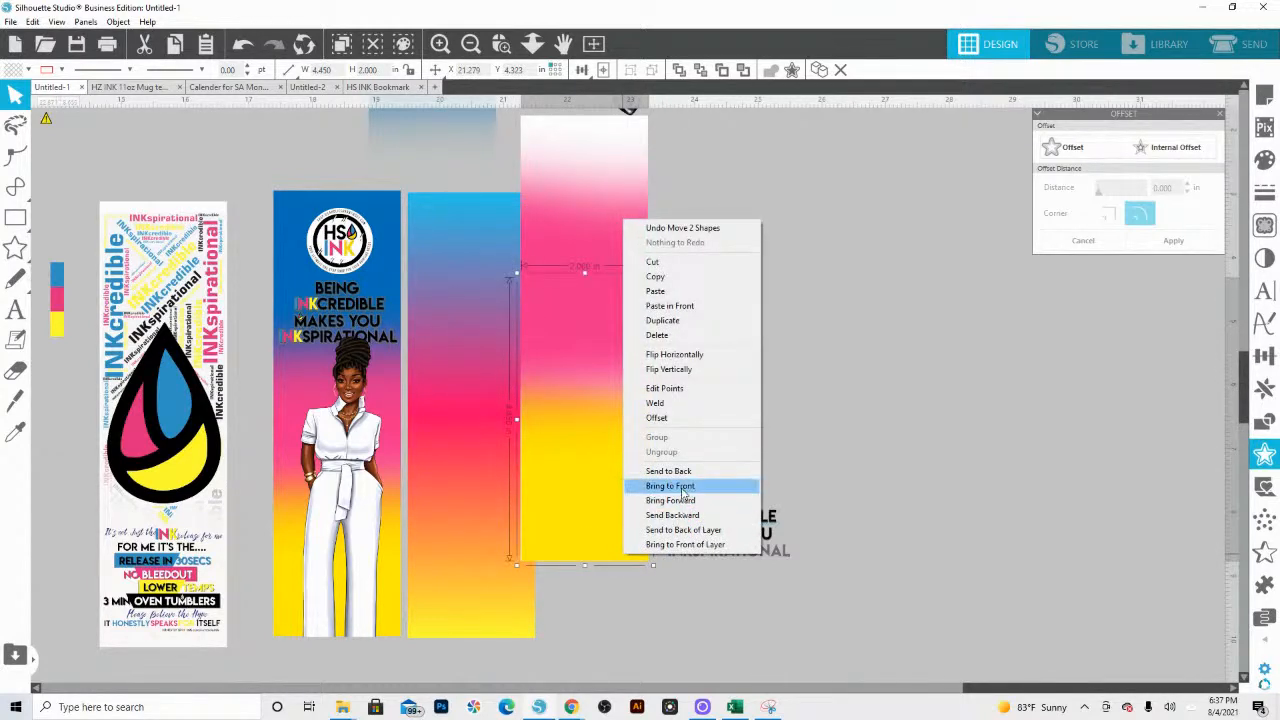
{"action": "left_click", "coordinate": [684, 488]}
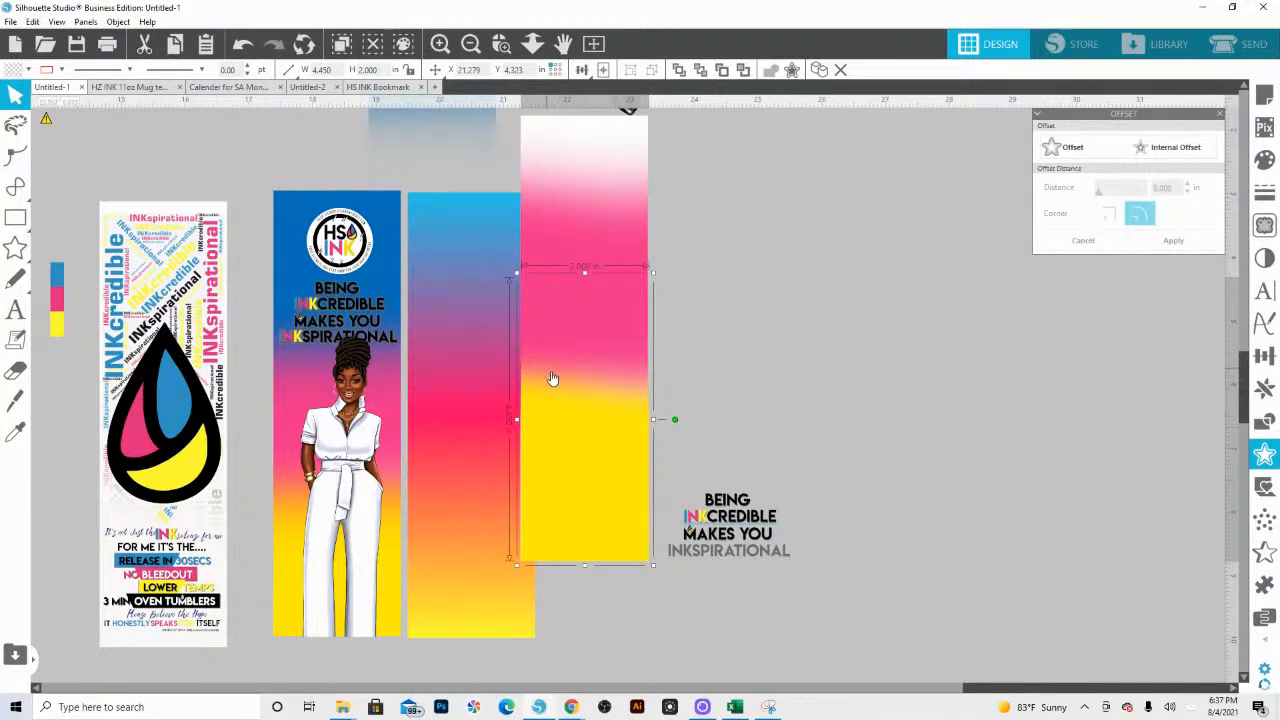
Step: Move the pink and yellow layers into clear space and align the blue fade layer over their upper end
{"action": "left_click_drag", "start_coordinate": [700, 391], "coordinate": [707, 503]}
{"action": "left_click", "coordinate": [608, 424]}
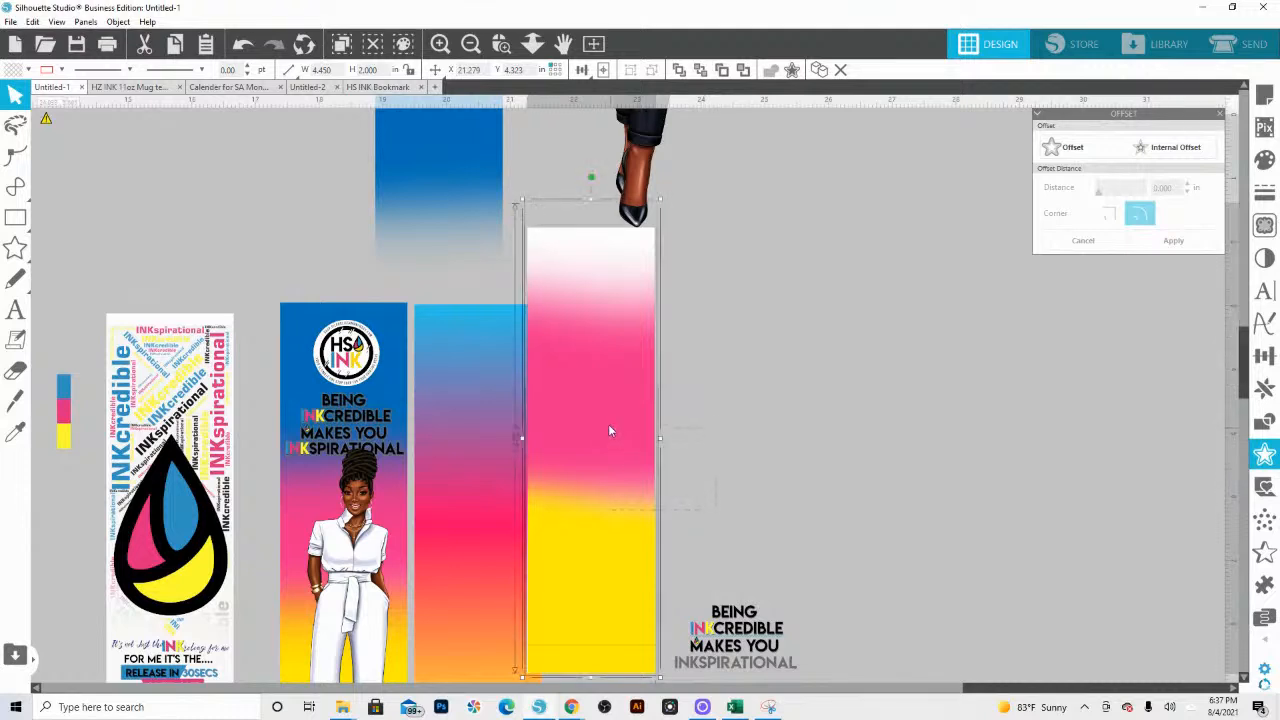
{"action": "left_click_drag", "start_coordinate": [608, 424], "coordinate": [917, 400]}
{"action": "left_click_drag", "start_coordinate": [463, 167], "coordinate": [885, 281]}
{"action": "key", "text": "Left"}
{"action": "key", "text": "Left"}
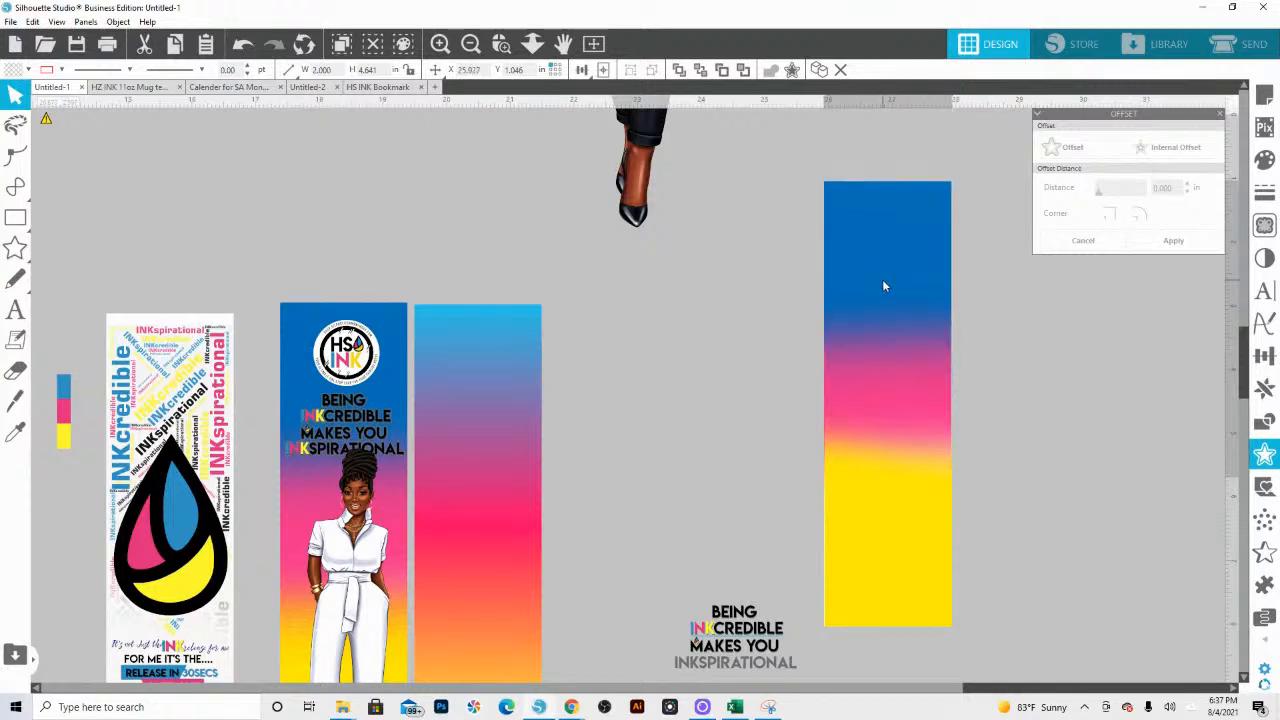
{"action": "key", "text": "Escape"}
Step: Send the blue fade layer to the back of the copied background stack
{"action": "mouse_move", "coordinate": [864, 171]}
{"action": "left_mouse_down"}
{"action": "mouse_move", "coordinate": [879, 205]}
{"action": "mouse_move", "coordinate": [866, 196]}
{"action": "left_mouse_up"}
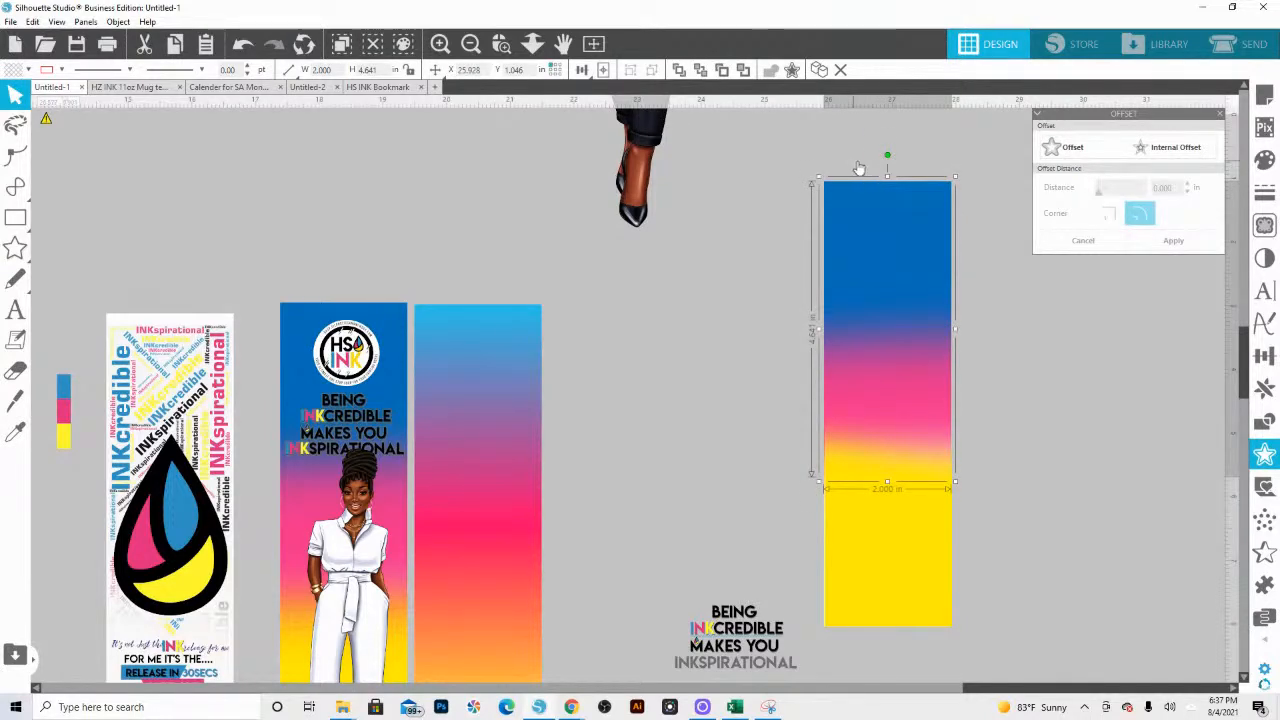
{"action": "right_click", "coordinate": [893, 212]}
{"action": "left_click", "coordinate": [935, 458]}
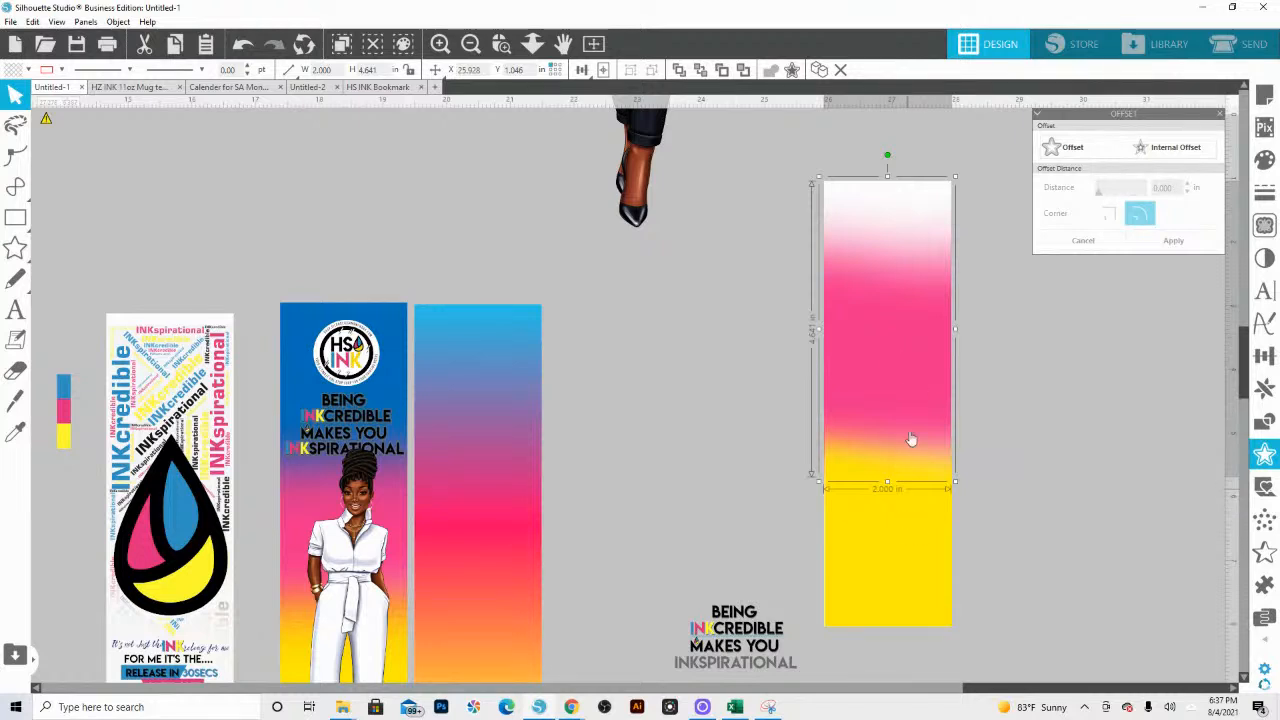
{"action": "left_click", "coordinate": [1006, 391]}
Step: Edit the pink layer's points, lowering its upper edge to line up with the top of the copied background
{"action": "left_click", "coordinate": [890, 194]}
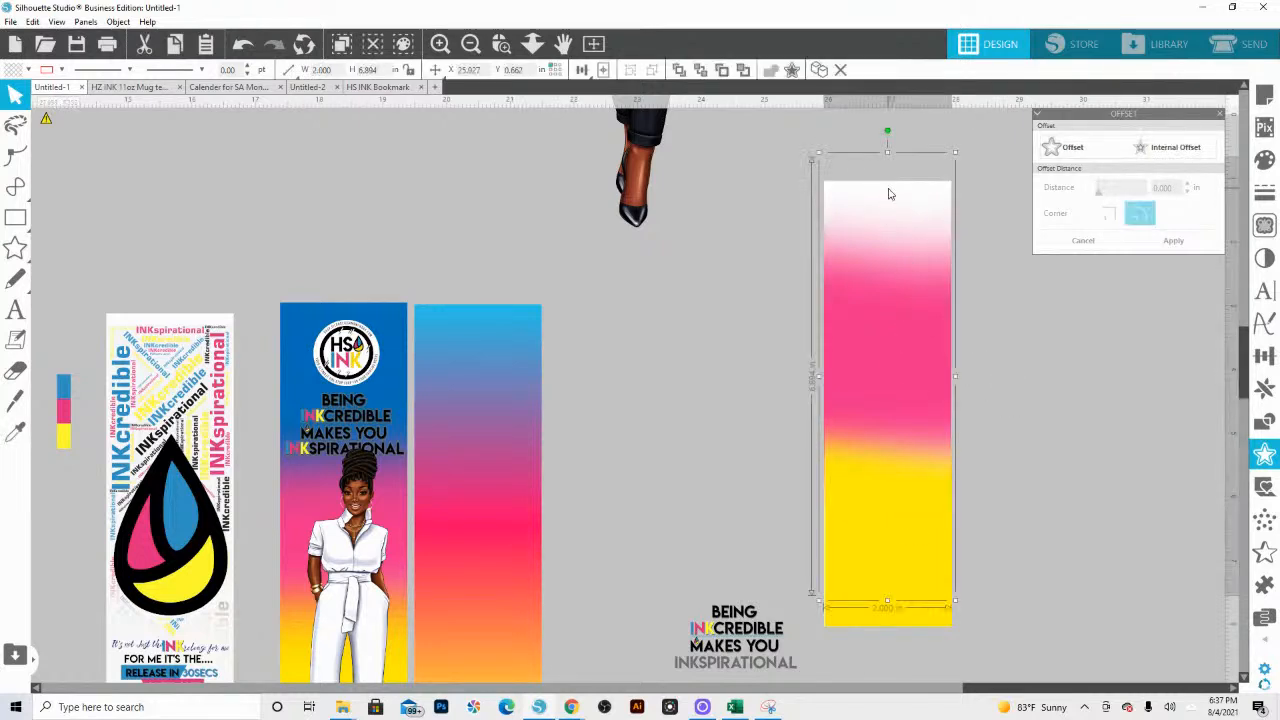
{"action": "double_click", "coordinate": [893, 290]}
{"action": "left_click", "coordinate": [950, 158]}
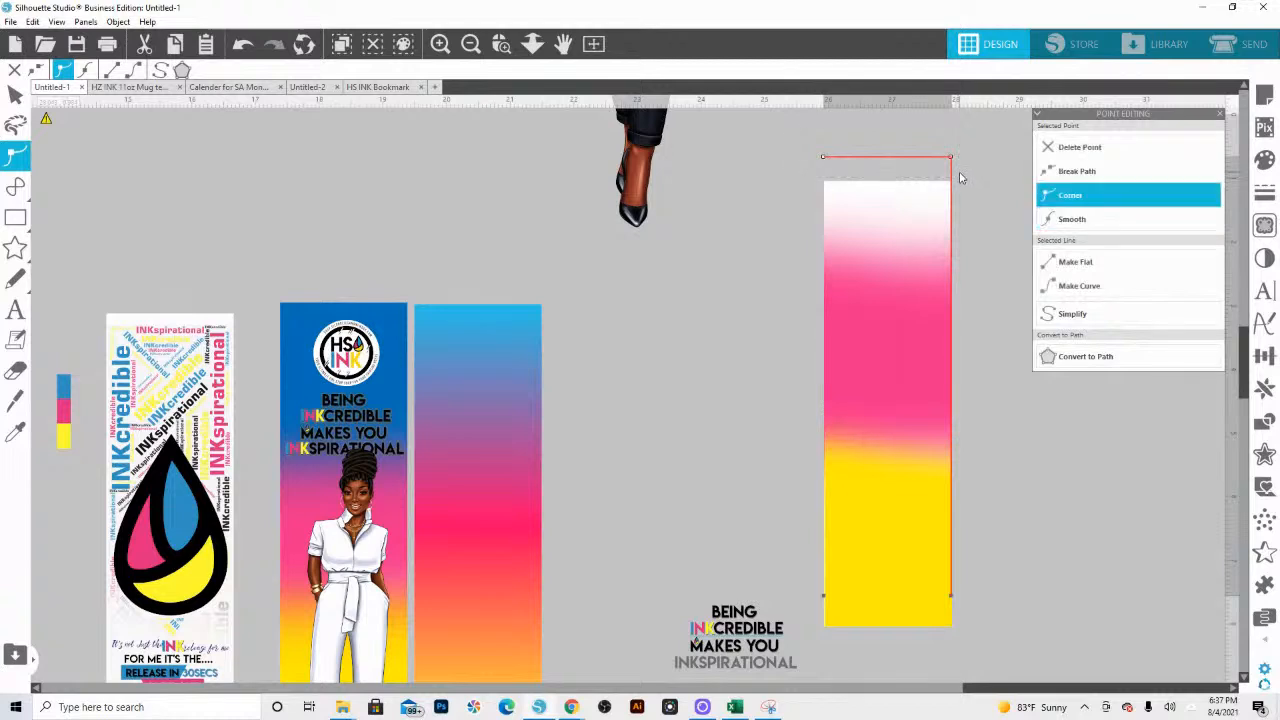
{"action": "key", "text": "Down"}
{"action": "key", "text": "Down"}
{"action": "key", "text": "Down"}
{"action": "key", "text": "Down"}
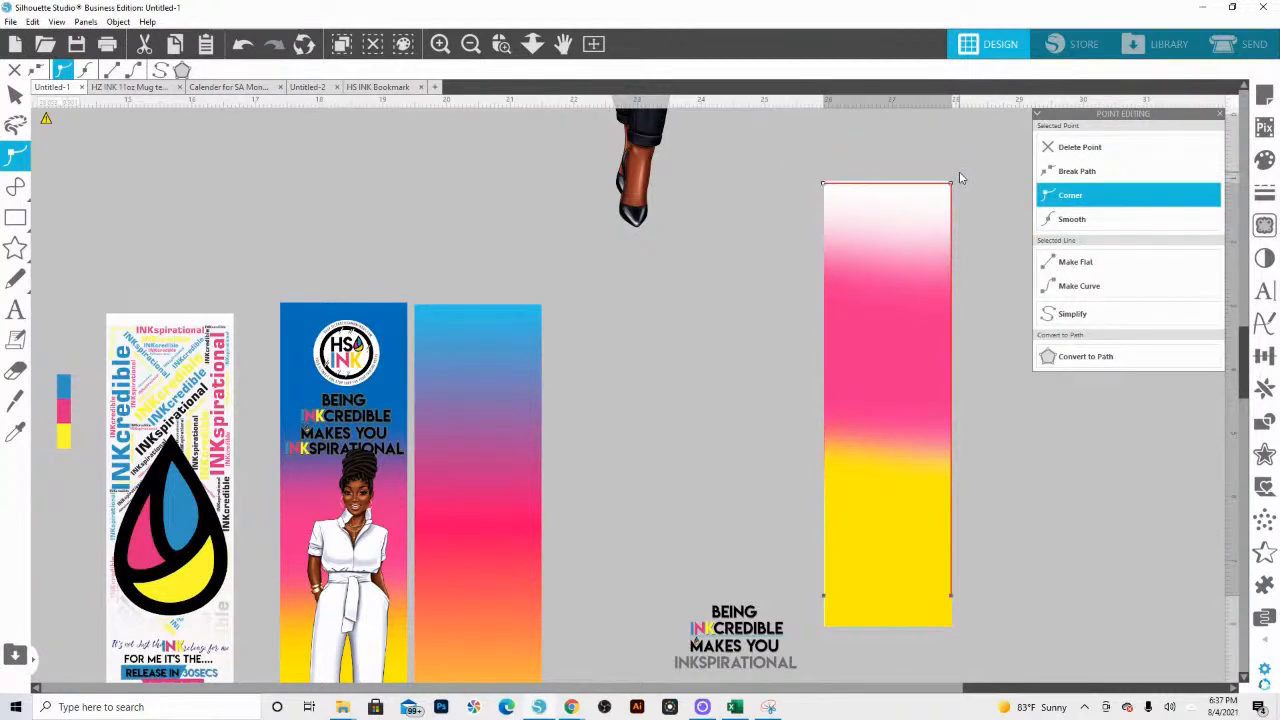
Step: Undo the last change to the stack and send the white 2 × 7 in base rectangle behind the gradient layers
{"action": "right_click", "coordinate": [925, 185]}
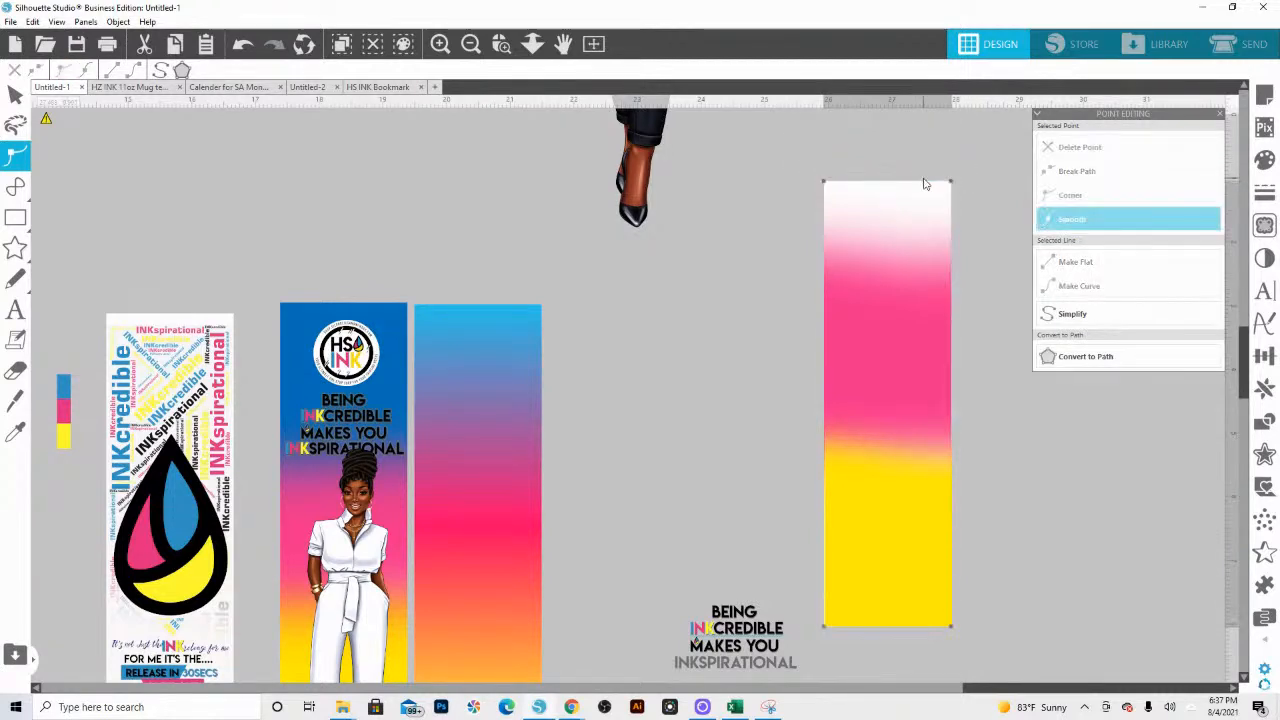
{"action": "left_click", "coordinate": [857, 169]}
{"action": "left_click", "coordinate": [868, 187]}
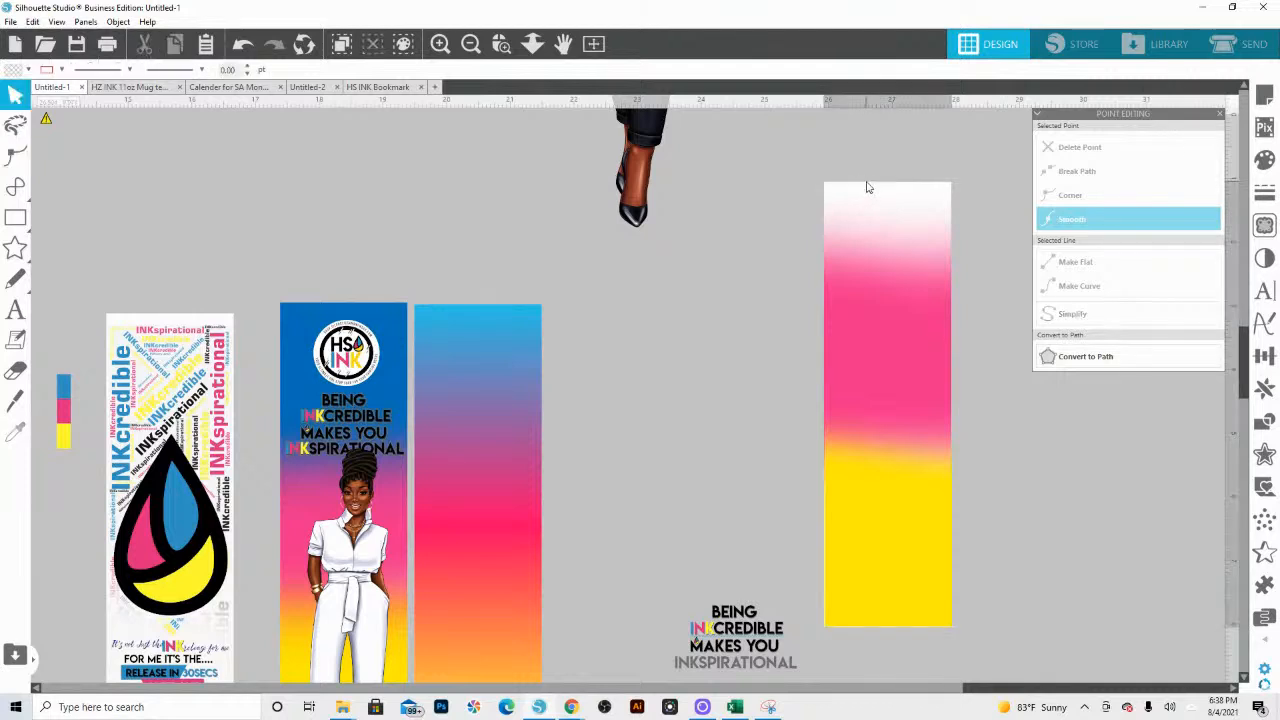
{"action": "key", "text": "ctrl+z"}
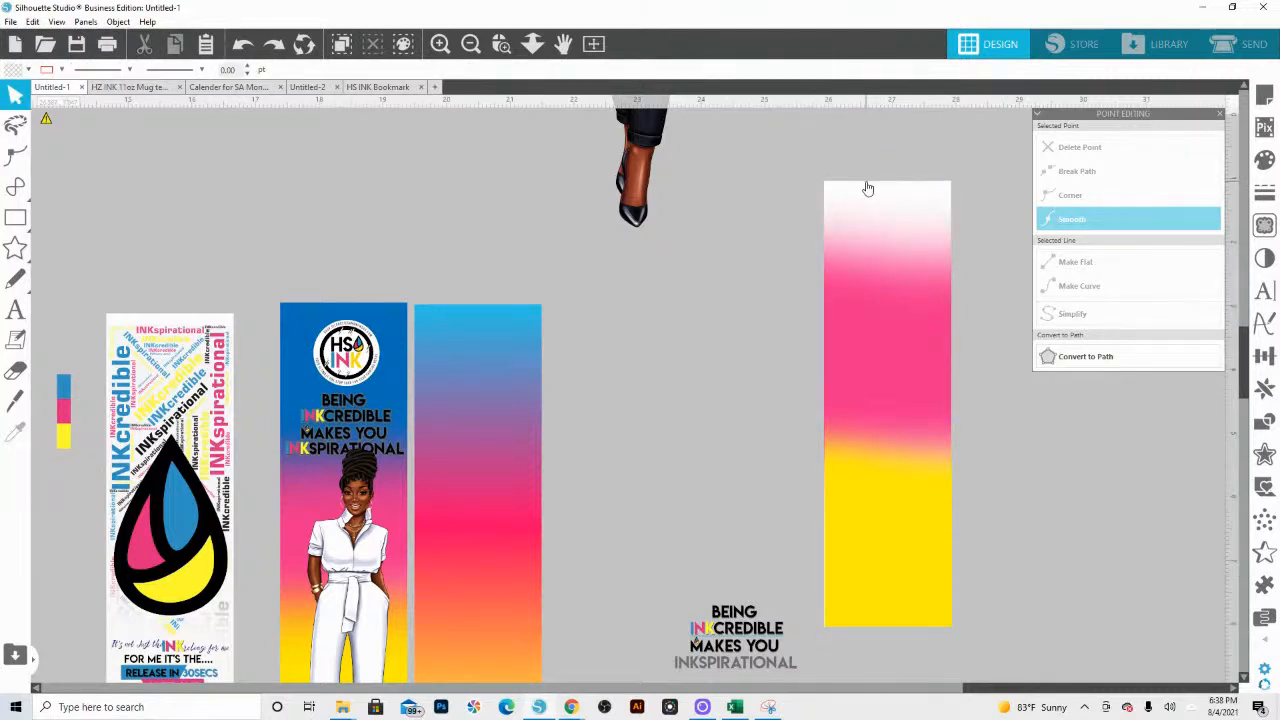
{"action": "left_click", "coordinate": [868, 187]}
{"action": "right_click", "coordinate": [867, 186]}
{"action": "left_click", "coordinate": [918, 440]}
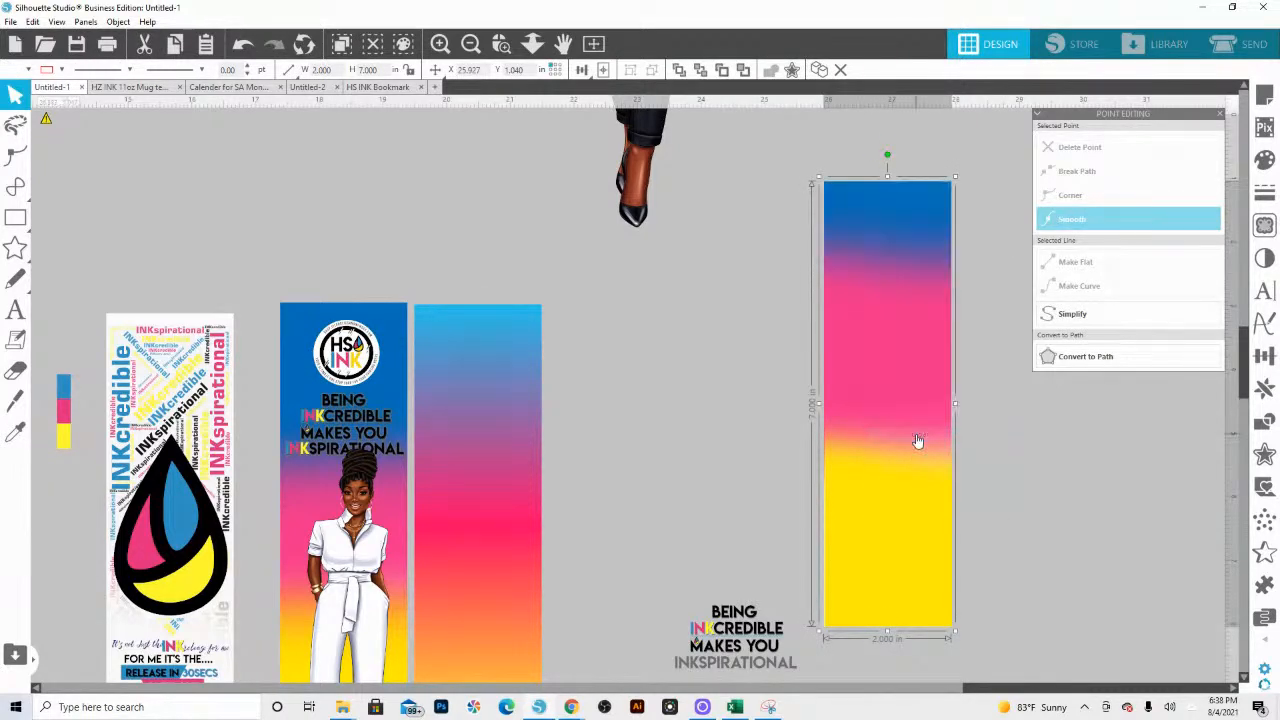
{"action": "left_click", "coordinate": [765, 308]}
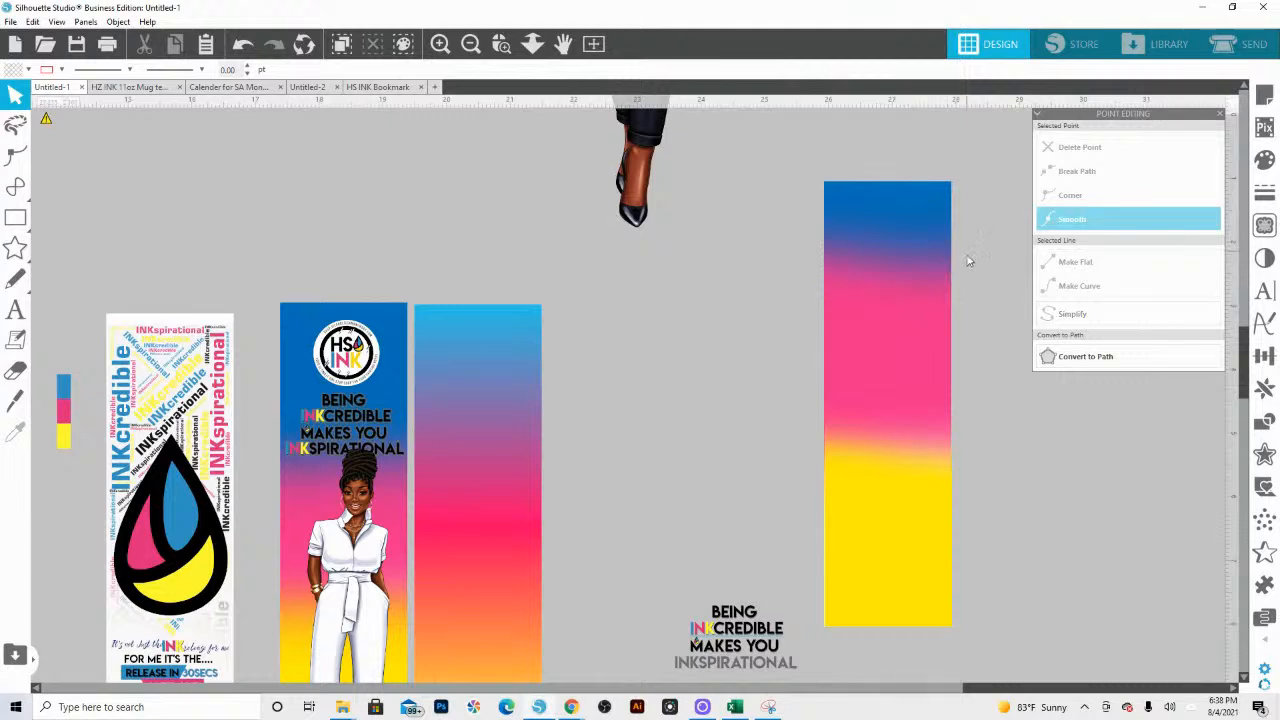
Step: Lower the upper edge of the pink layer in the copied background, shortening the layer to about 5.70 in
{"action": "left_click", "coordinate": [910, 335]}
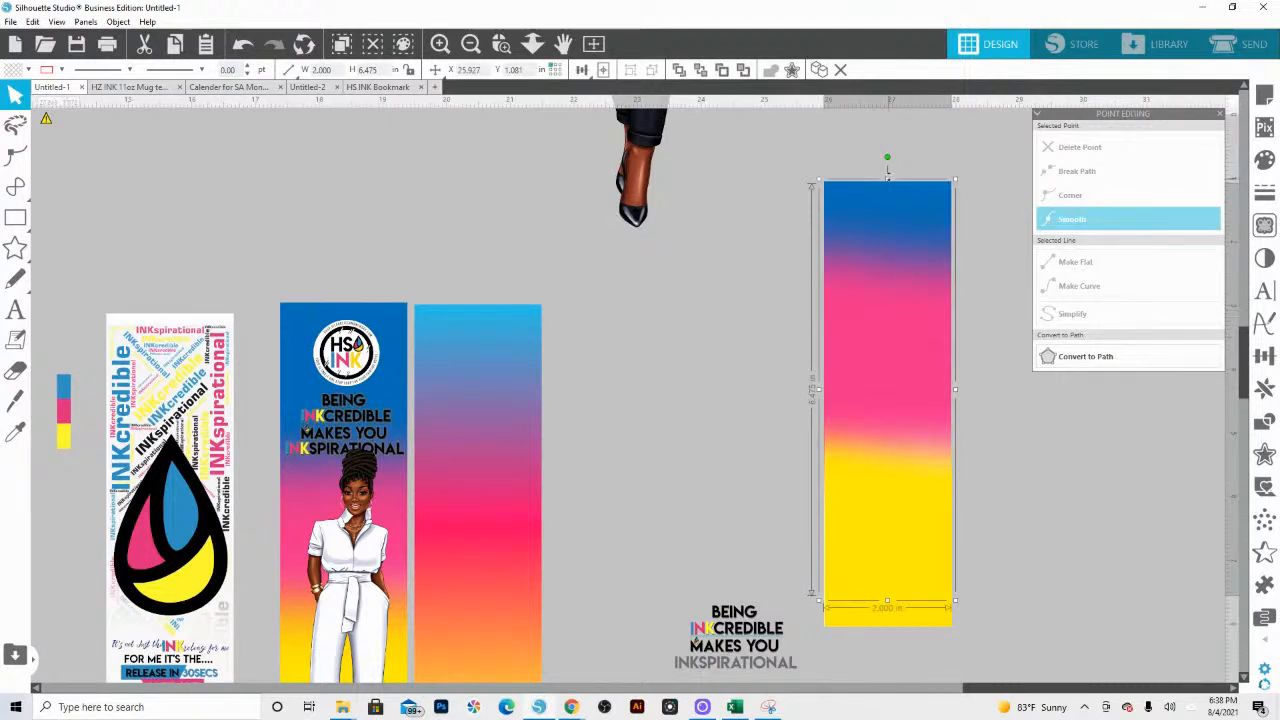
{"action": "left_click_drag", "start_coordinate": [887, 178], "coordinate": [890, 229]}
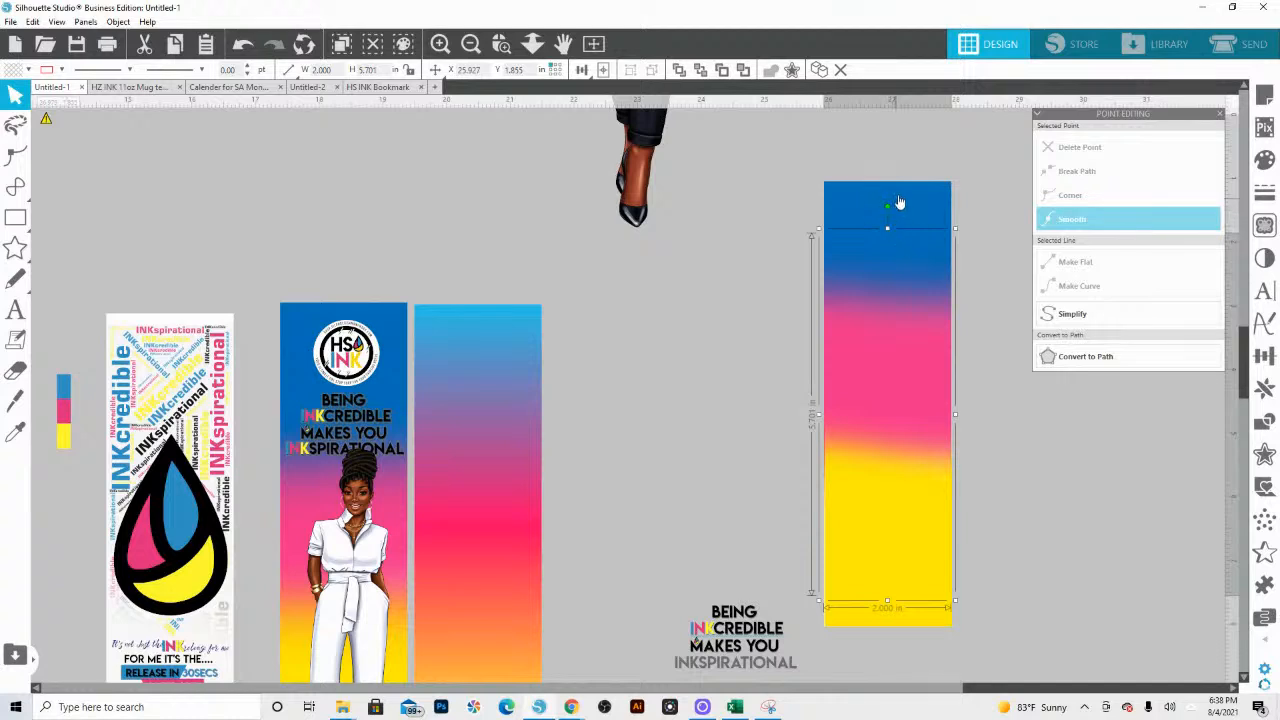
{"action": "left_click", "coordinate": [785, 408]}
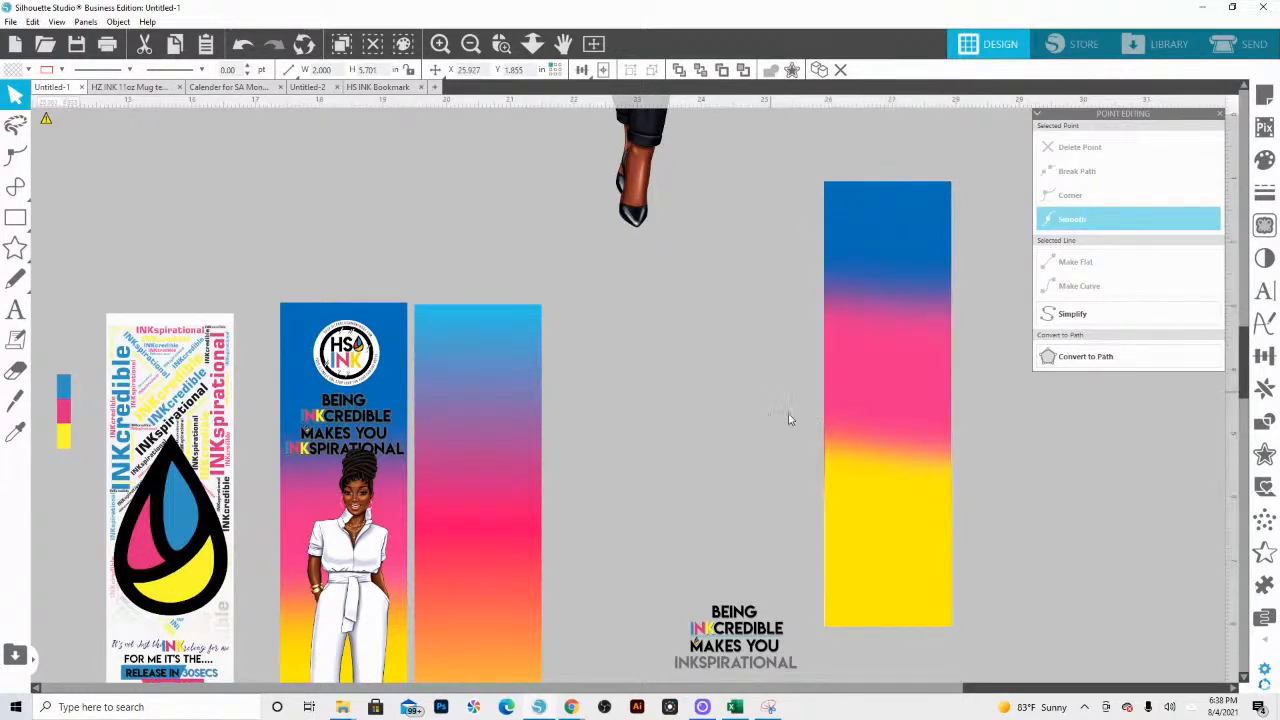
Step: Send the selected layers of the copied background to the back, undoing any accidental shift of a layer
{"action": "left_click", "coordinate": [857, 503]}
{"action": "right_click", "coordinate": [857, 503]}
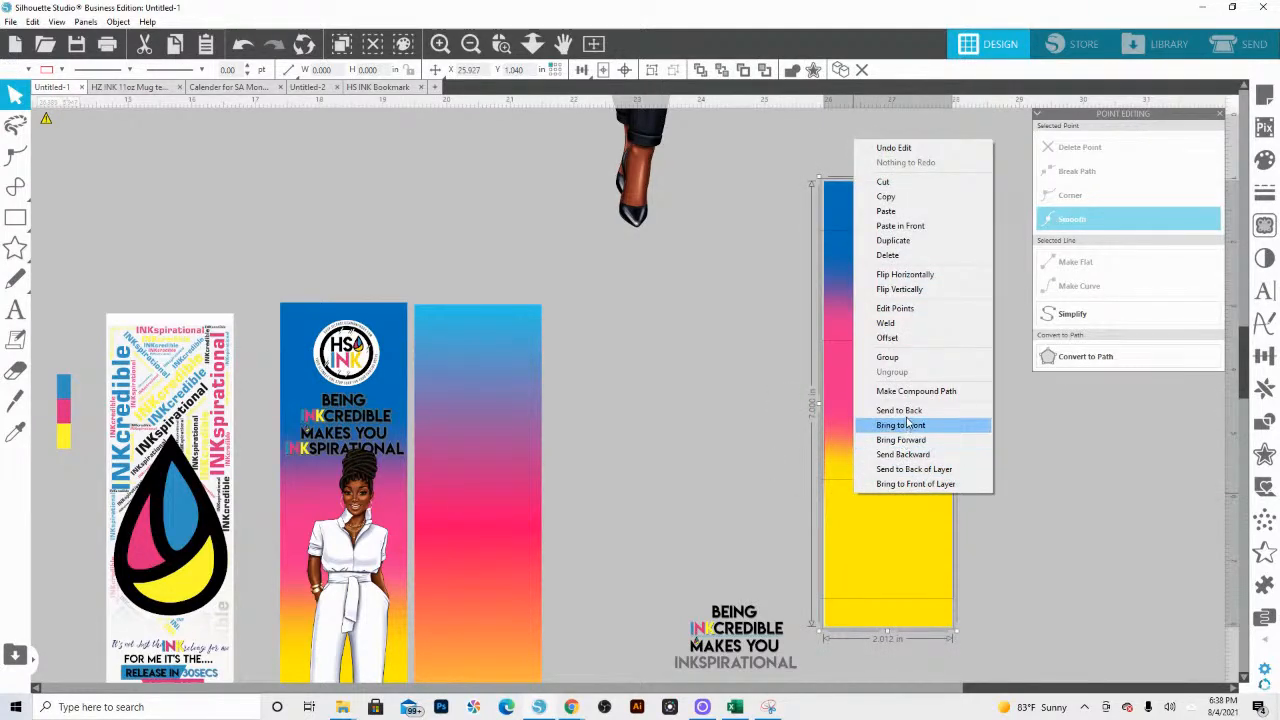
{"action": "left_click", "coordinate": [997, 555]}
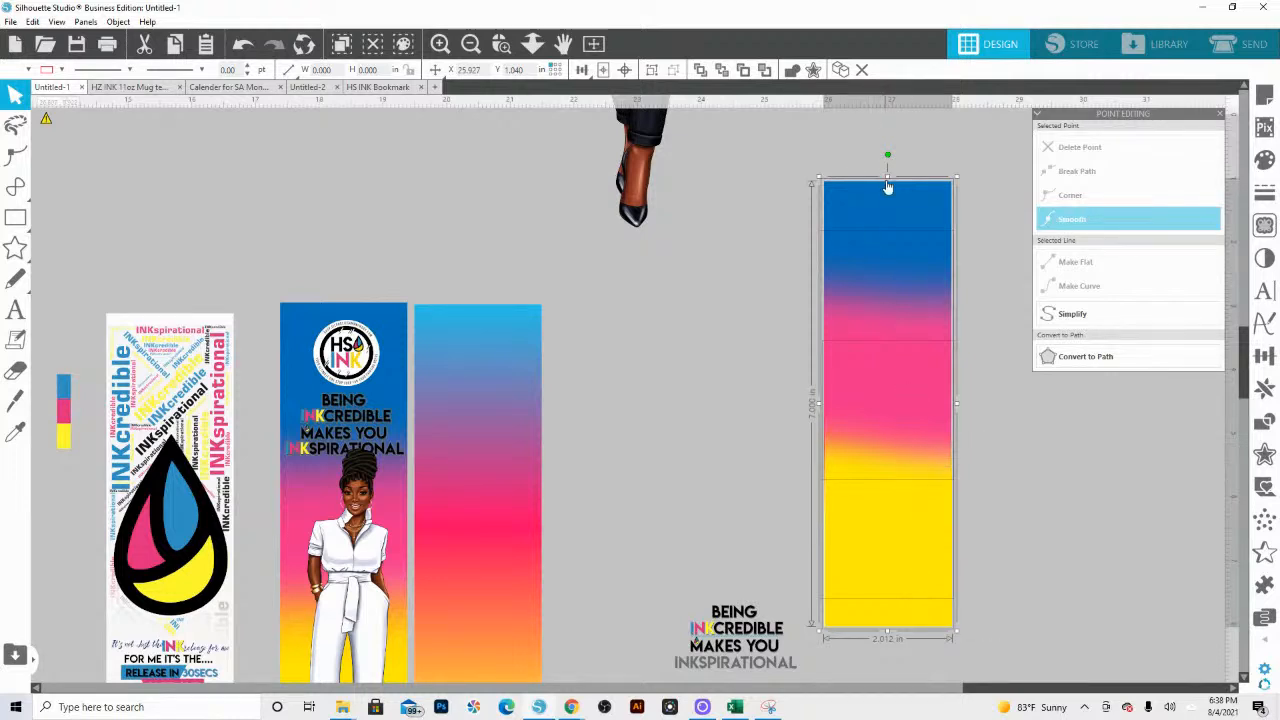
{"action": "right_click", "coordinate": [918, 492]}
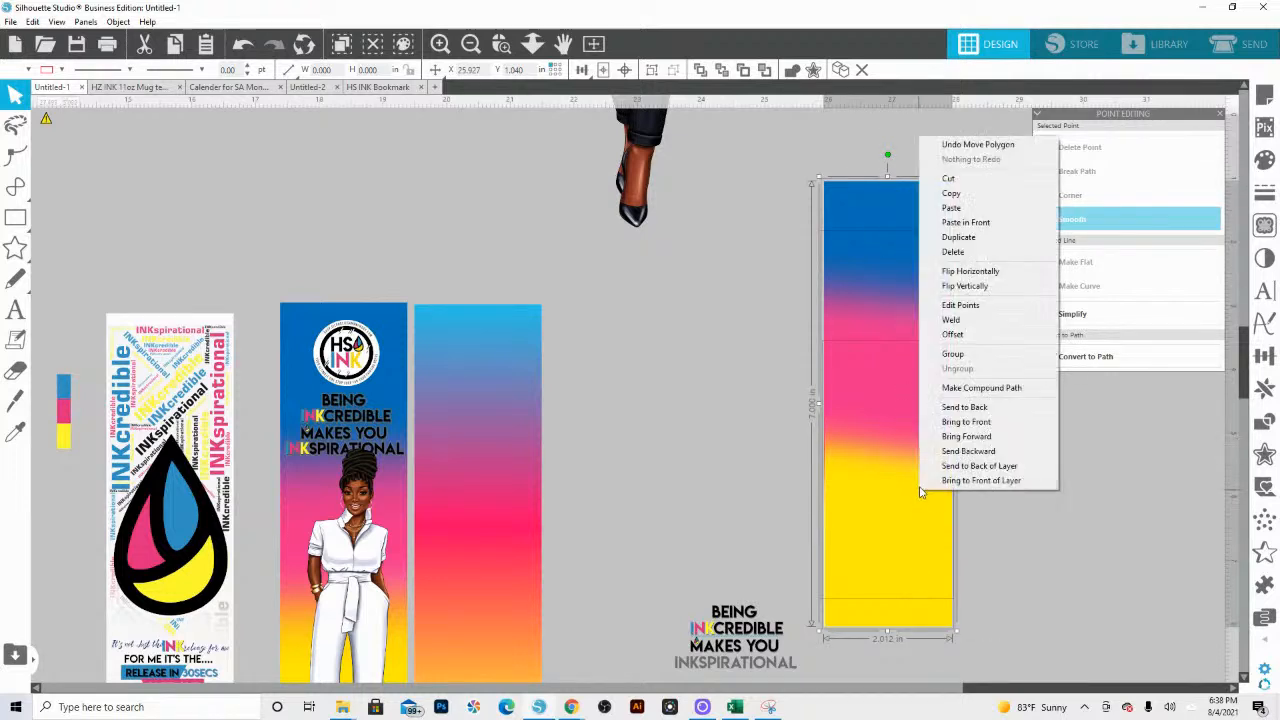
{"action": "left_click", "coordinate": [1000, 409]}
{"action": "left_click", "coordinate": [904, 380]}
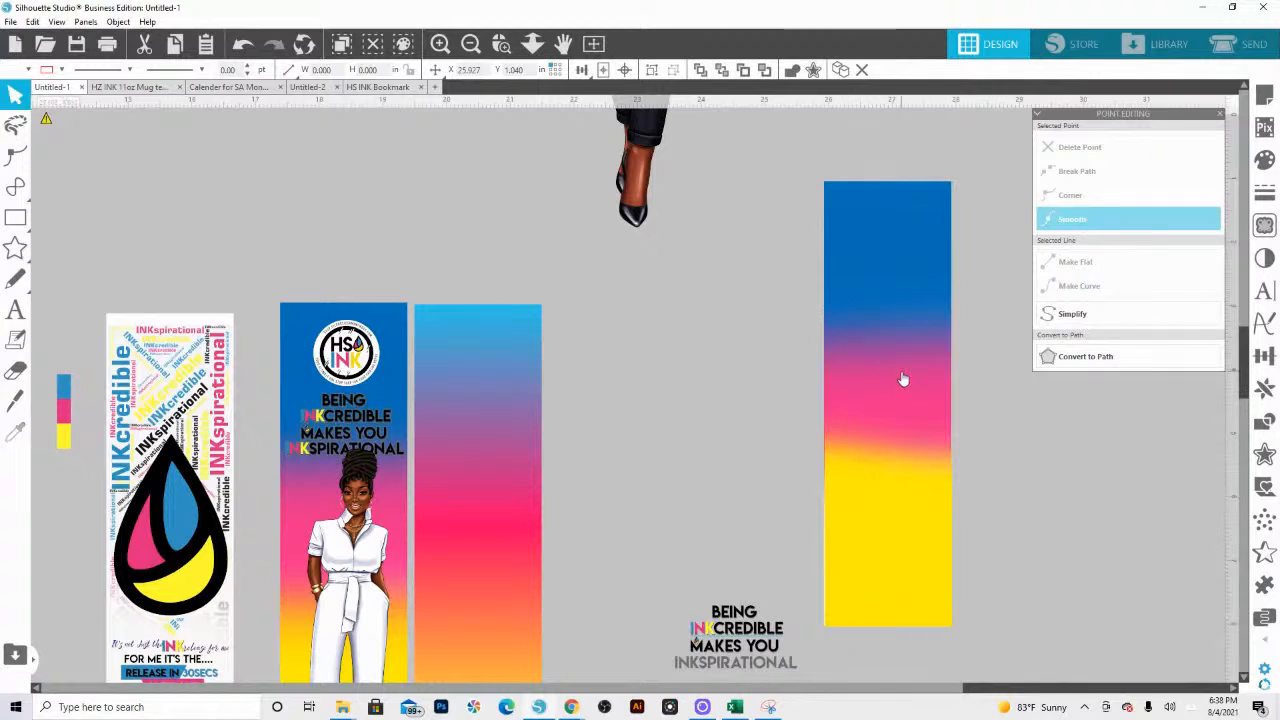
{"action": "left_click_drag", "start_coordinate": [912, 409], "coordinate": [912, 412]}
{"action": "key", "text": "ctrl+z"}
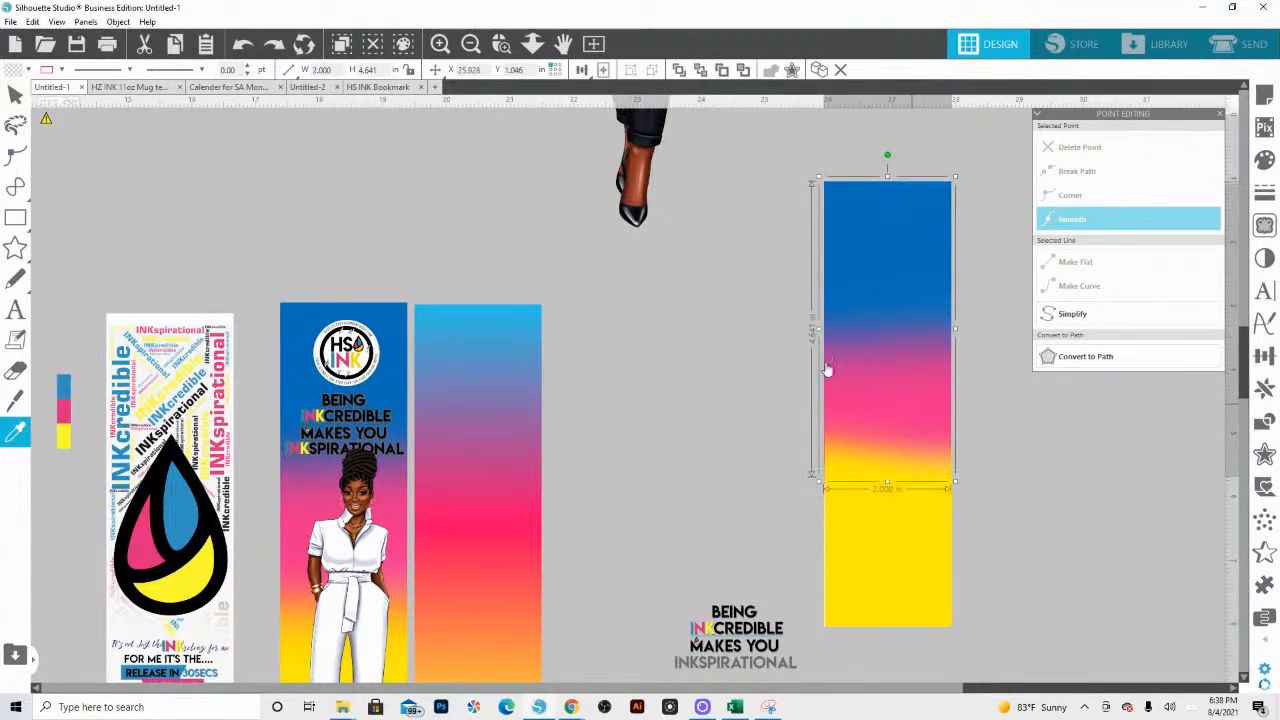
Step: Add a second pink stop to the standalone gradient rectangle beside the woman bookmark and space the two pink stops around its middle
{"action": "scroll", "coordinate": [517, 471], "scroll_direction": "down", "scroll_amount": 3}
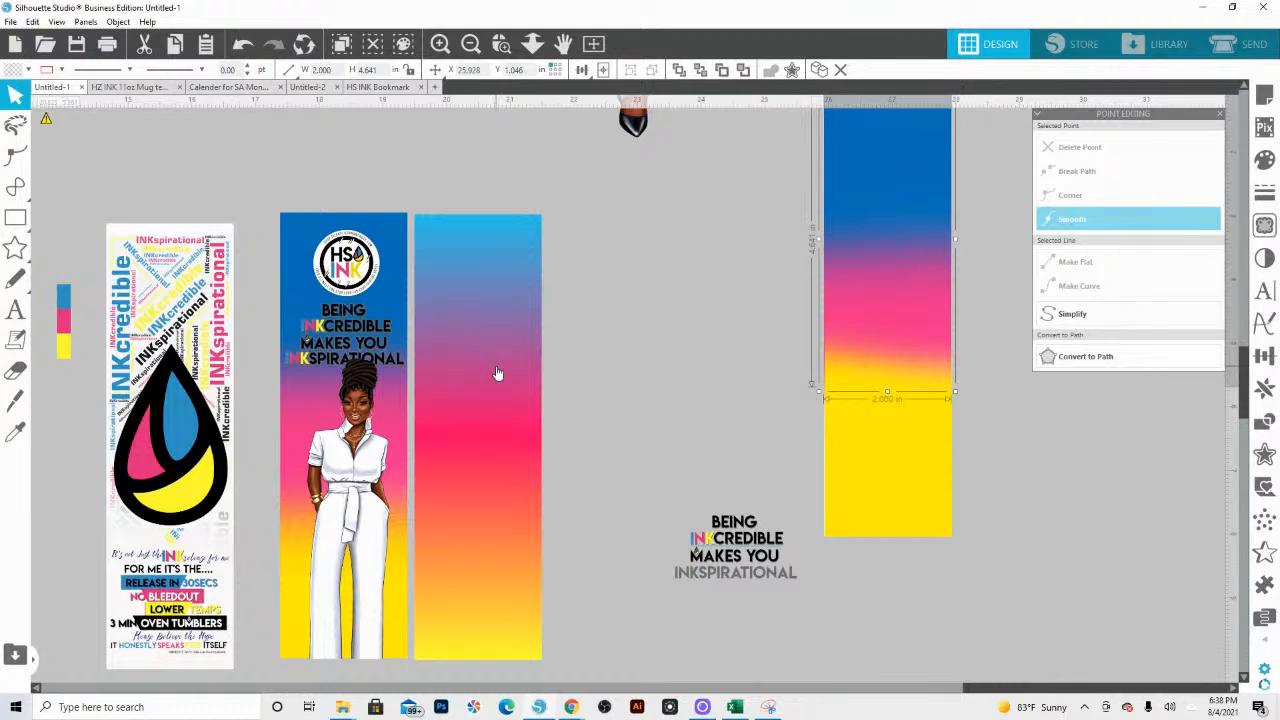
{"action": "left_click", "coordinate": [506, 442]}
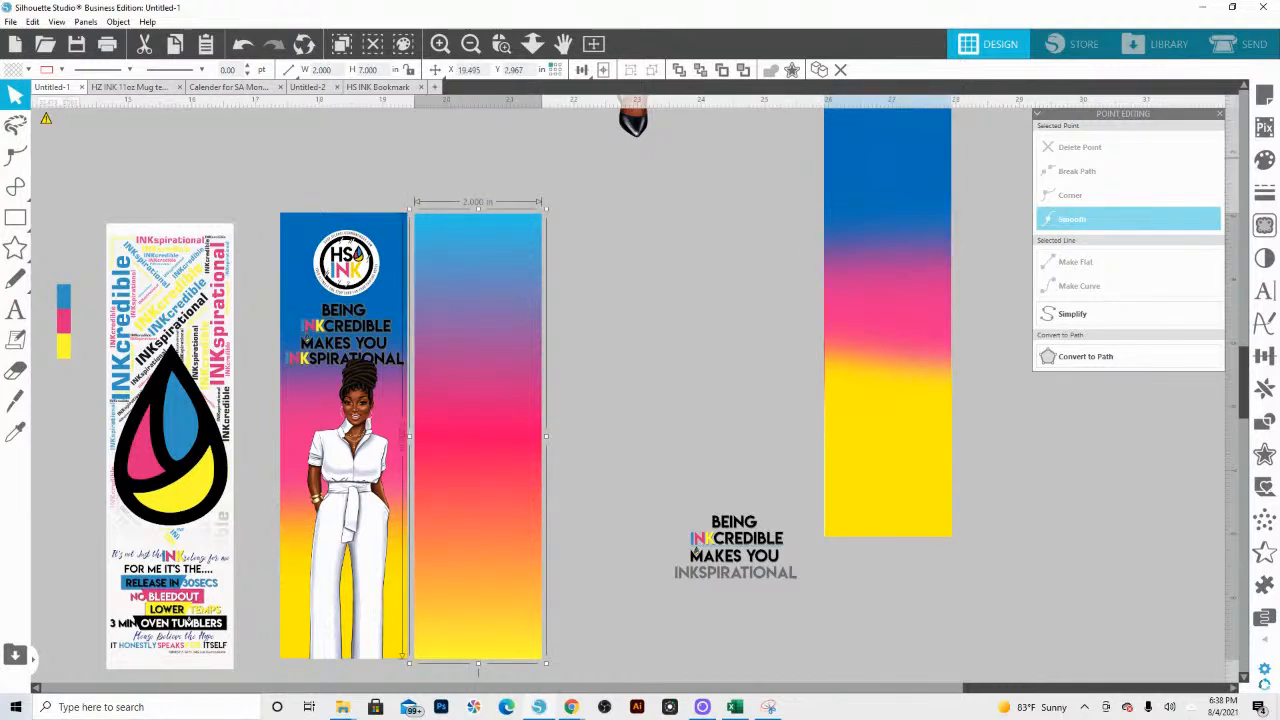
{"action": "left_click", "coordinate": [1265, 160]}
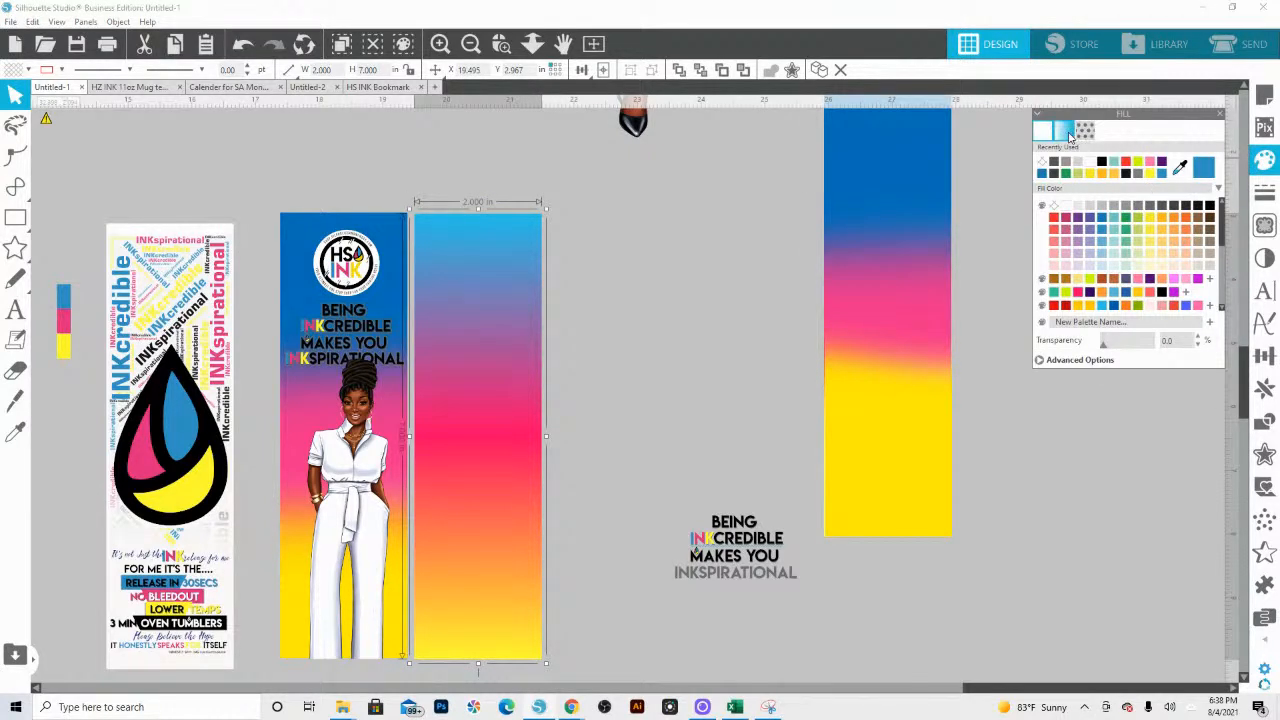
{"action": "left_click", "coordinate": [1066, 132]}
{"action": "left_click", "coordinate": [1076, 319]}
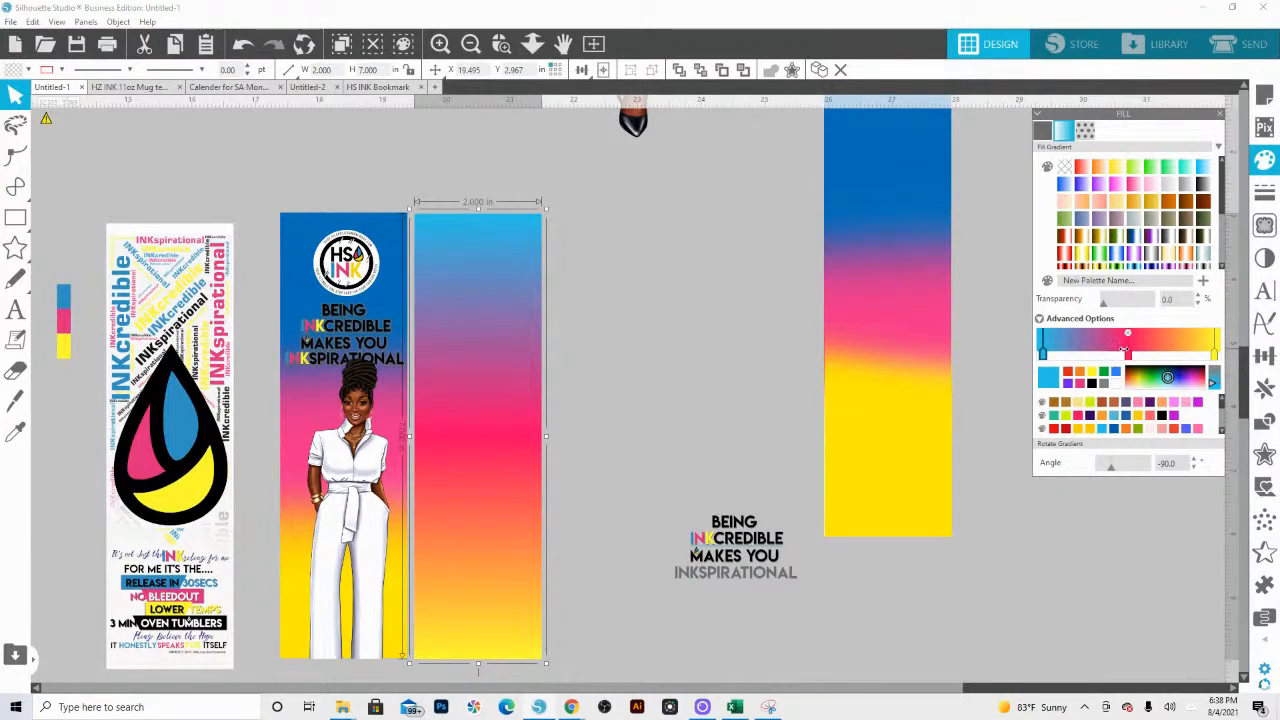
{"action": "left_click_drag", "start_coordinate": [1123, 355], "coordinate": [1082, 350]}
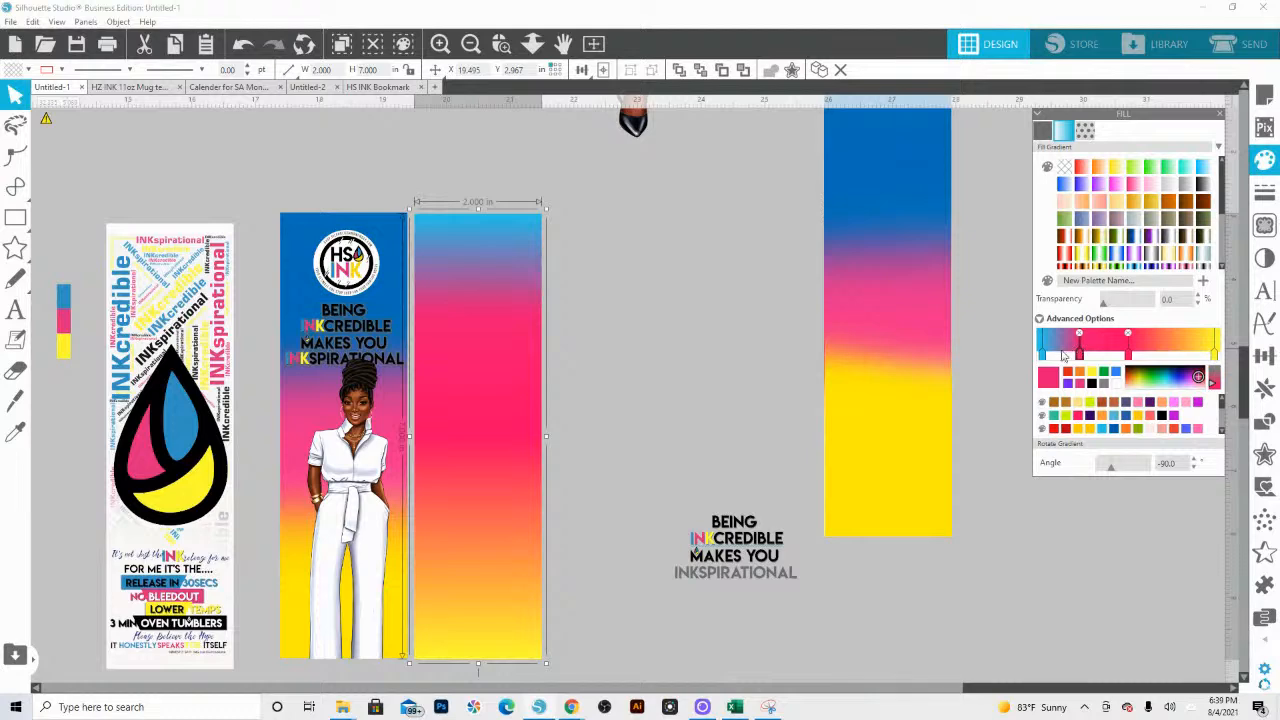
{"action": "left_click", "coordinate": [1046, 354]}
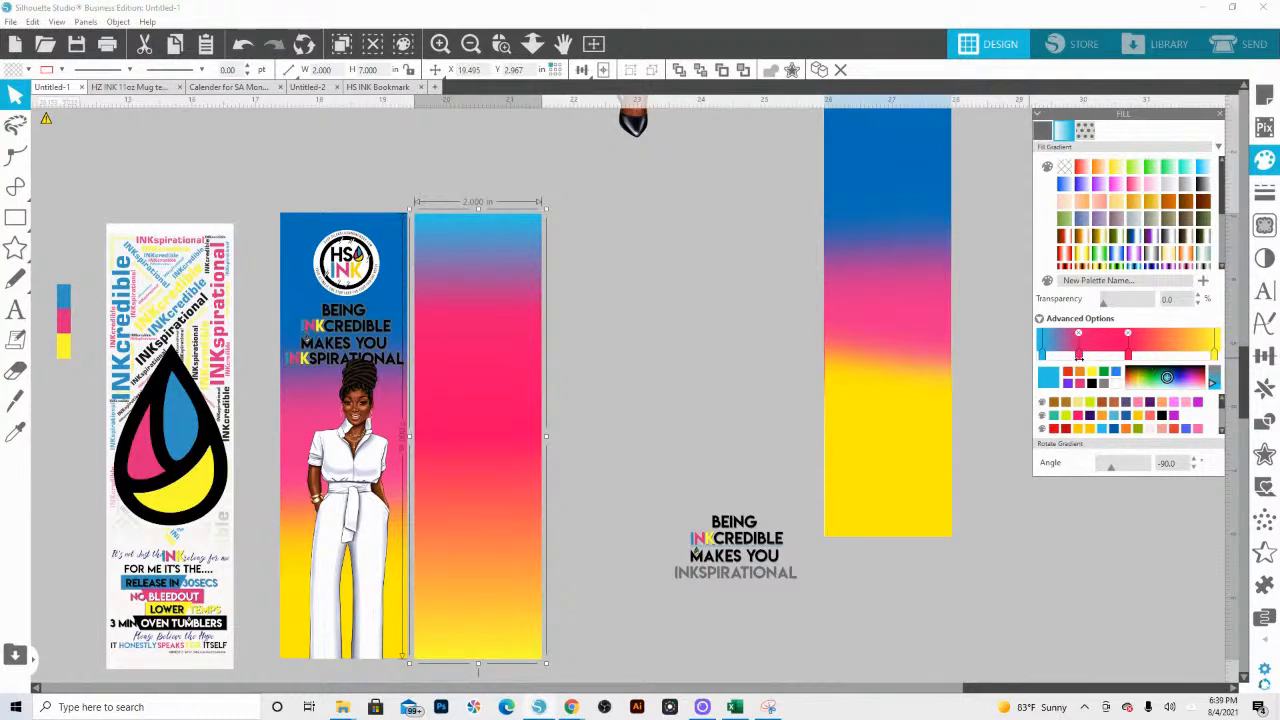
{"action": "left_click_drag", "start_coordinate": [1078, 354], "coordinate": [1142, 354]}
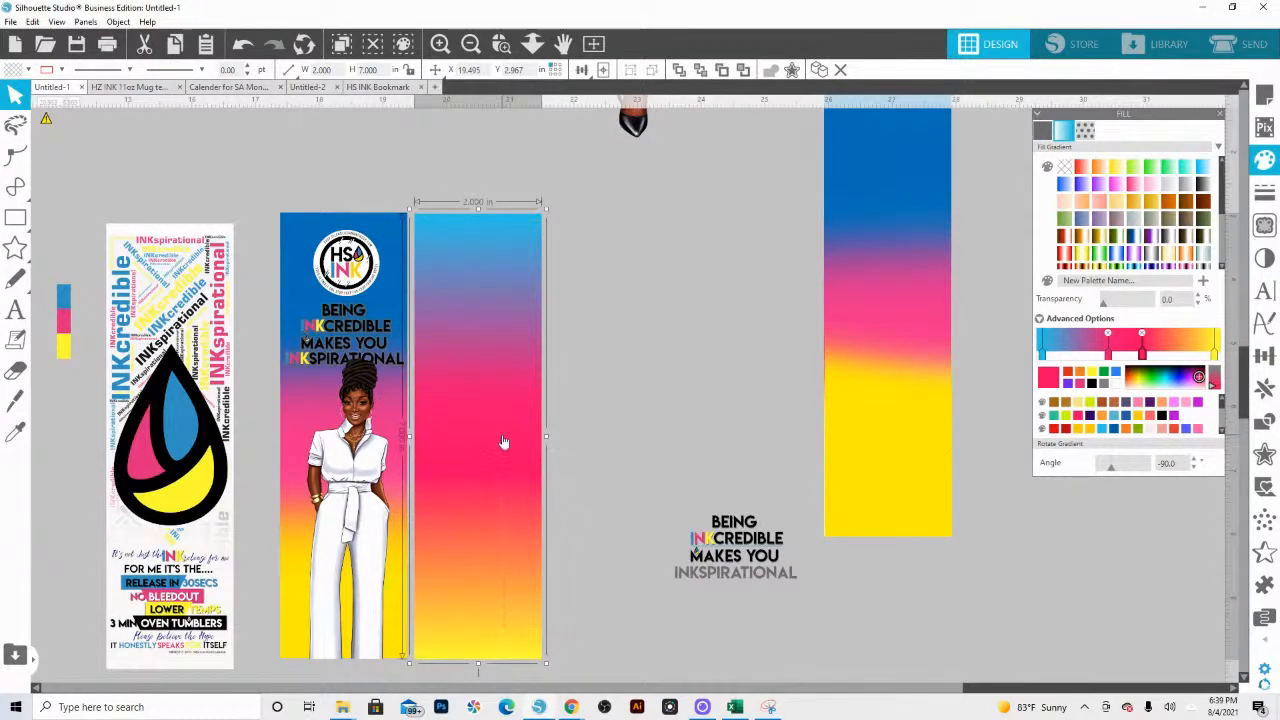
Step: Delete the standalone gradient rectangle beside the woman bookmark
{"action": "key", "text": "Delete"}
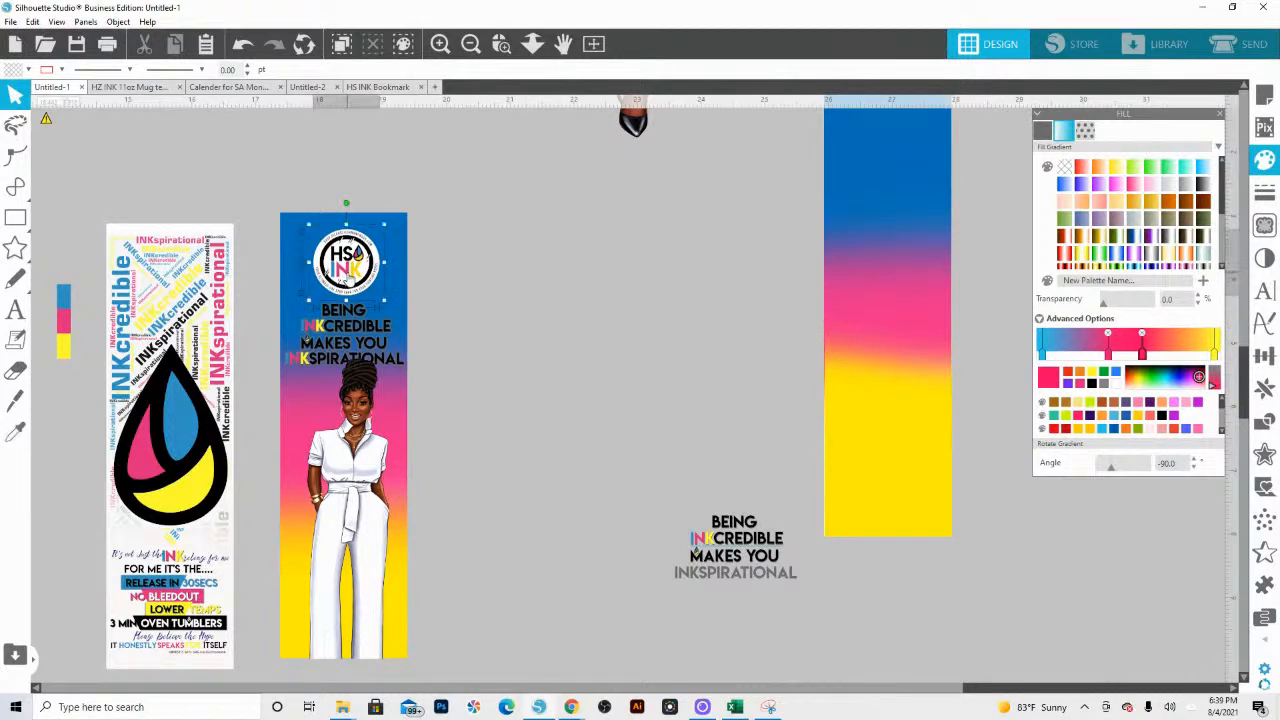
Step: Ungroup the HS INK logo on the woman bookmark and delete its outer white circle
{"action": "left_click", "coordinate": [335, 259]}
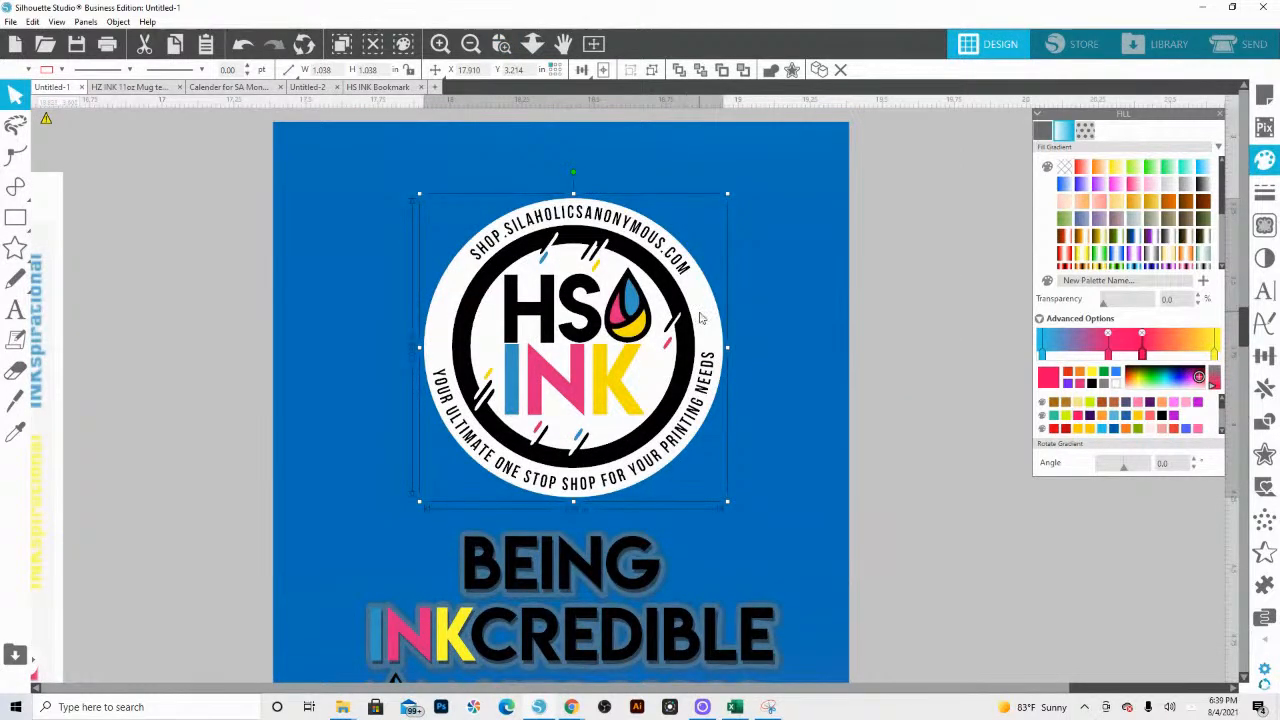
{"action": "right_click", "coordinate": [700, 318]}
{"action": "left_click", "coordinate": [765, 531]}
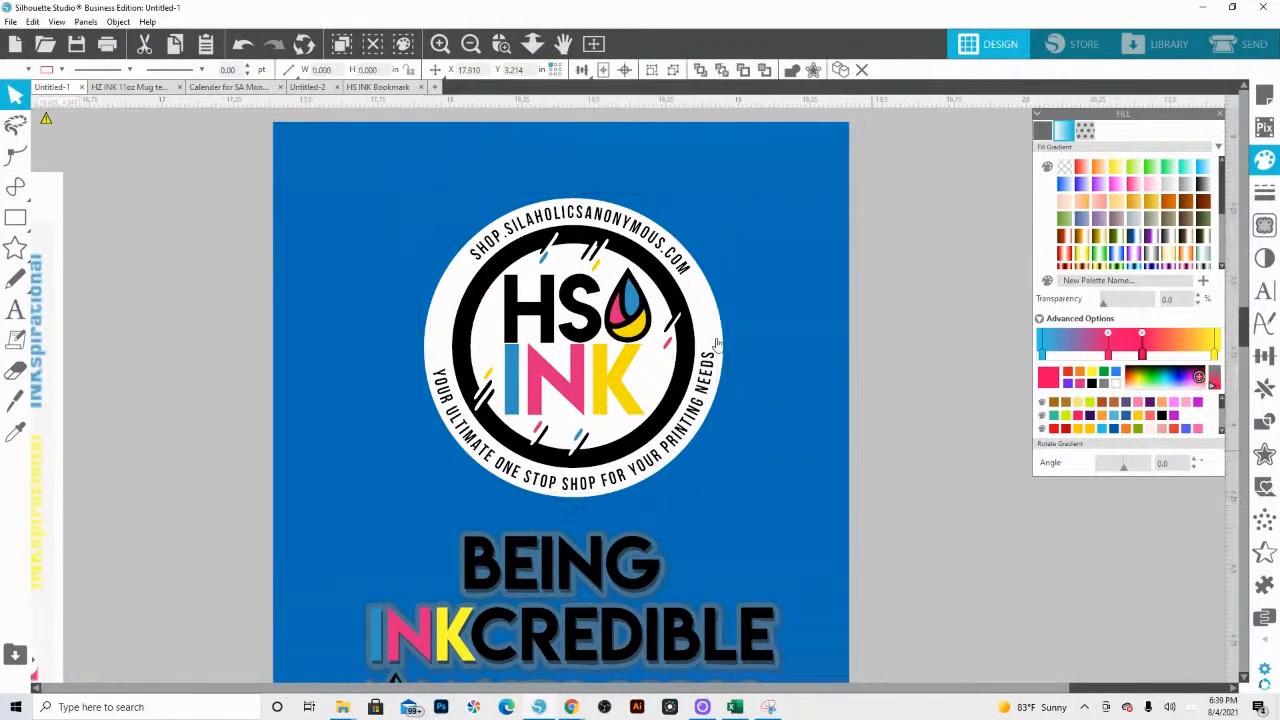
{"action": "left_click", "coordinate": [706, 297]}
{"action": "key", "text": "Delete"}
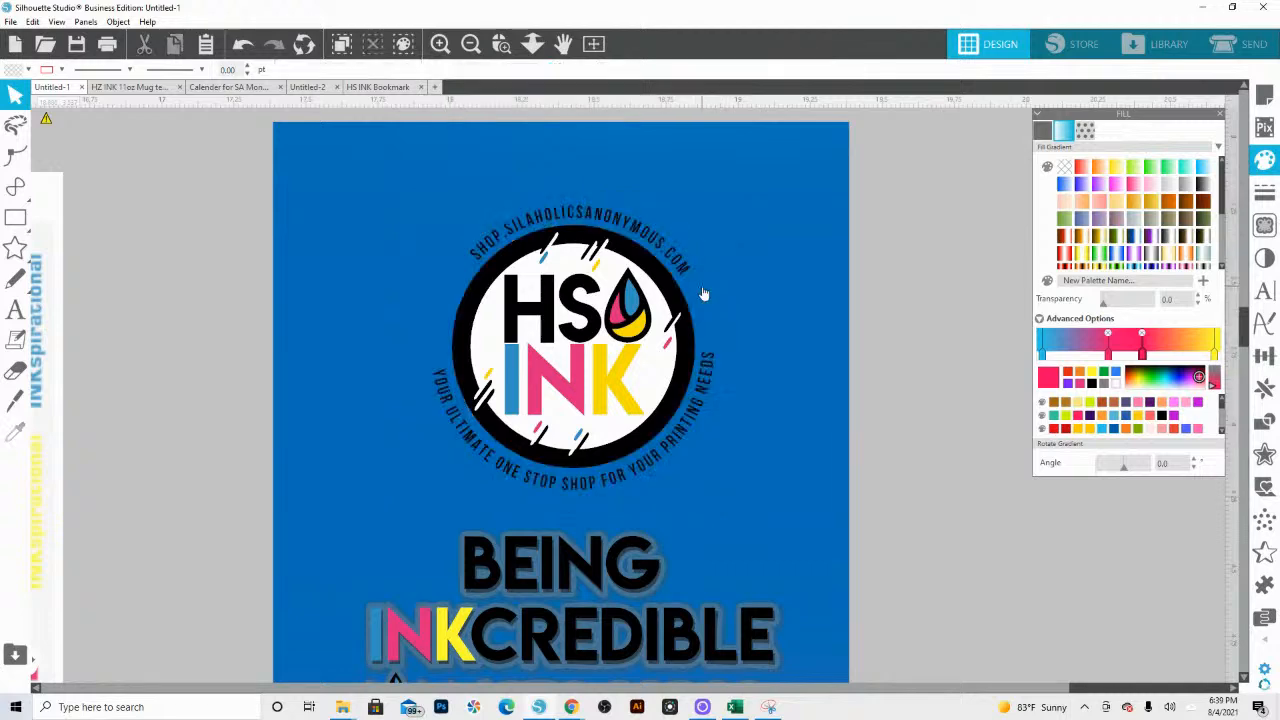
Step: Ungroup the remaining logo to separate the ring emblem from the curved text, then delete the emblem and undo that deletion
{"action": "left_click", "coordinate": [657, 383]}
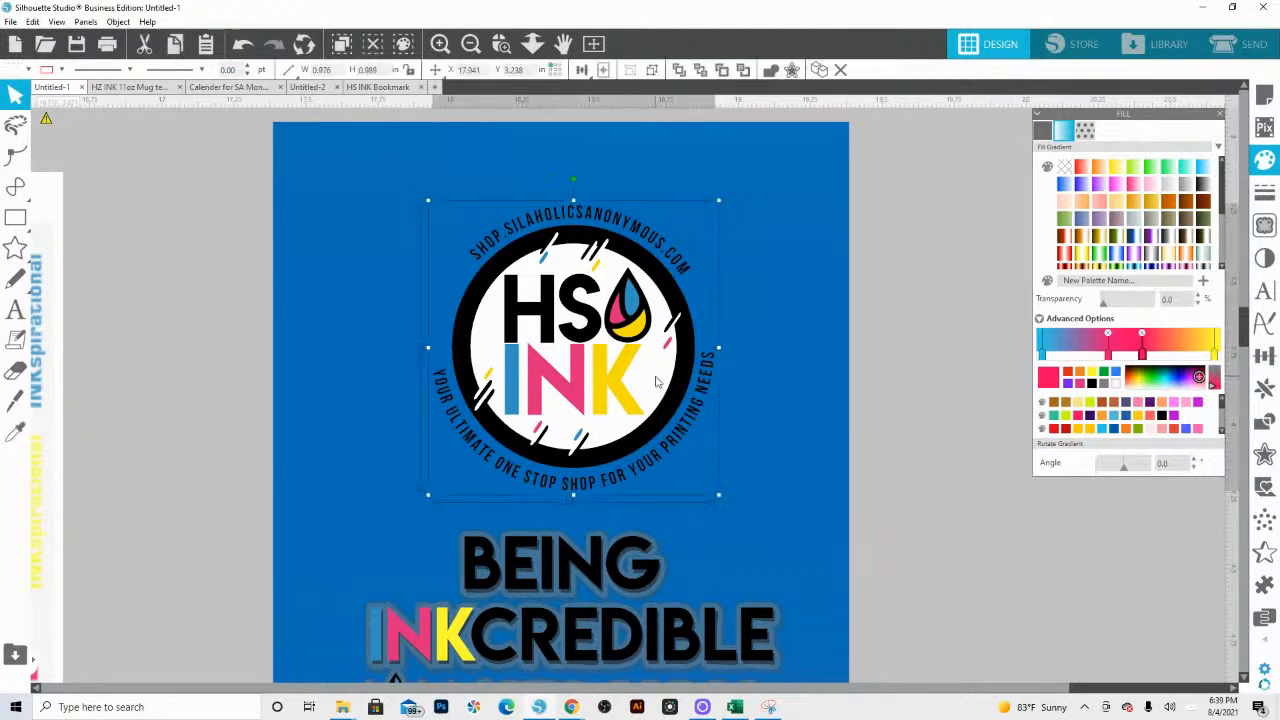
{"action": "right_click", "coordinate": [657, 383]}
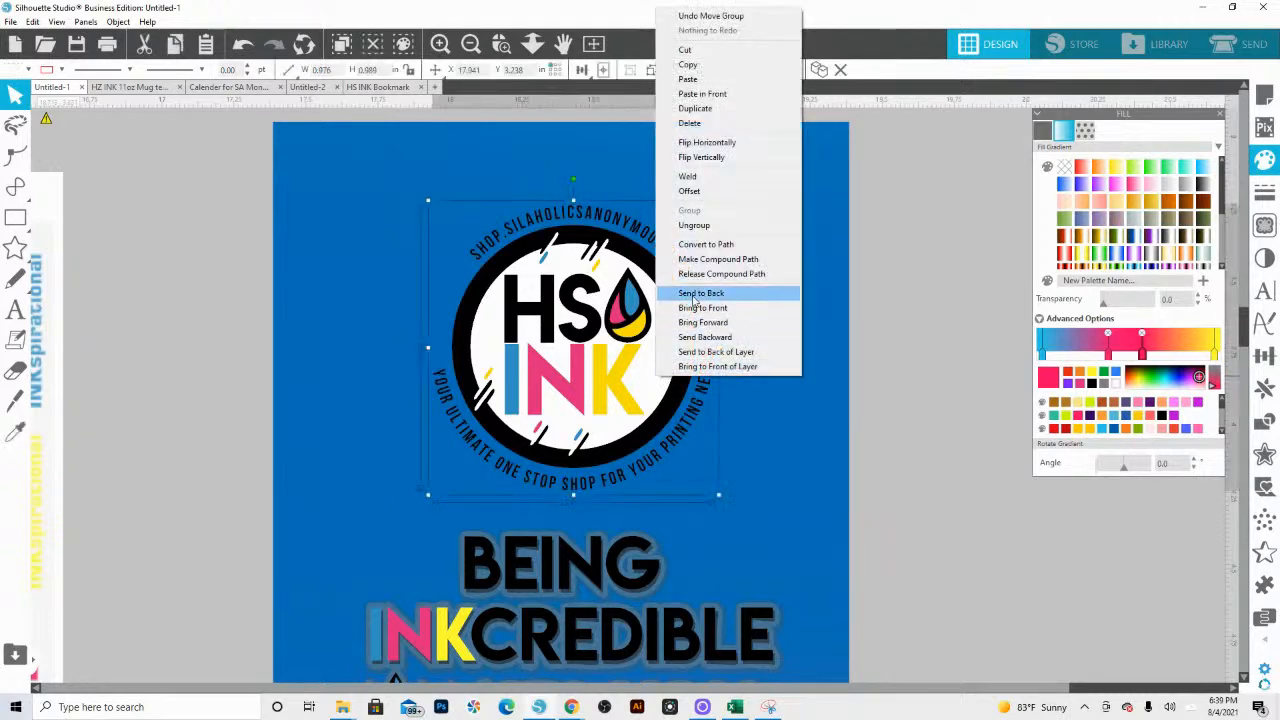
{"action": "left_click", "coordinate": [700, 230]}
{"action": "left_click", "coordinate": [680, 394]}
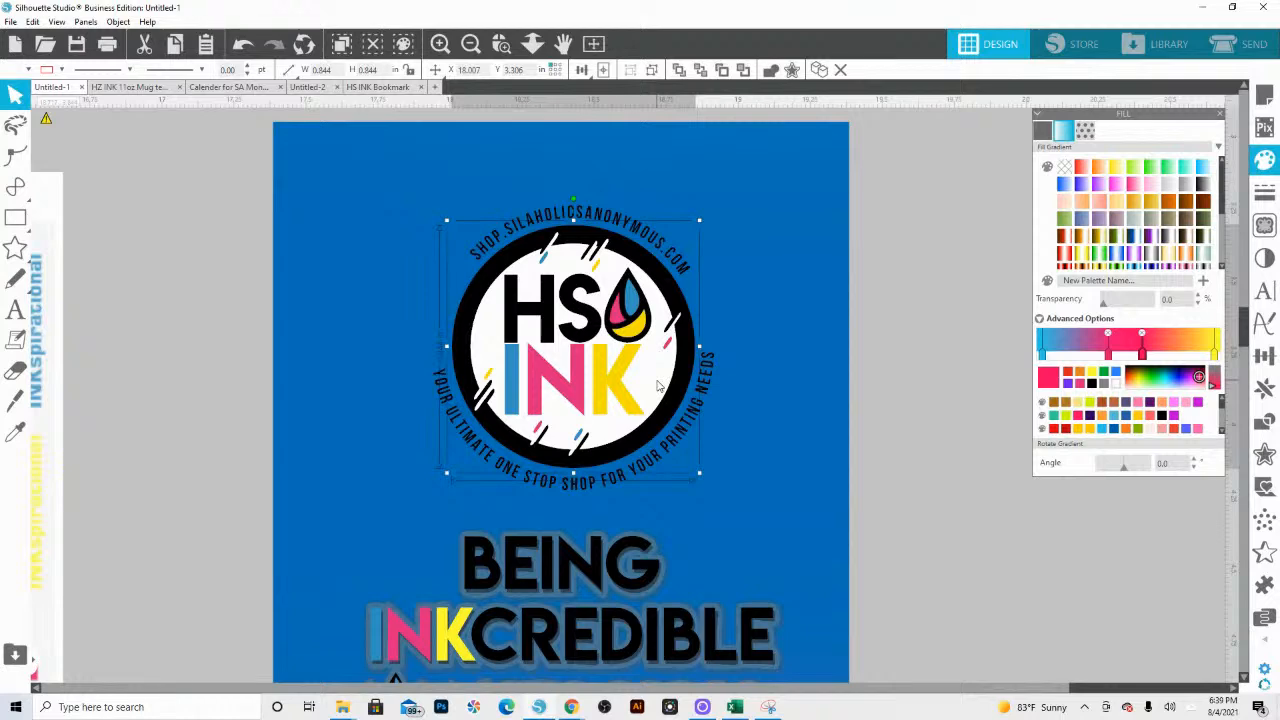
{"action": "key", "text": "Delete"}
{"action": "key", "text": "ctrl+z"}
Step: Ungroup the logo's ring emblem and delete the white circle inside the black ring
{"action": "right_click", "coordinate": [652, 383]}
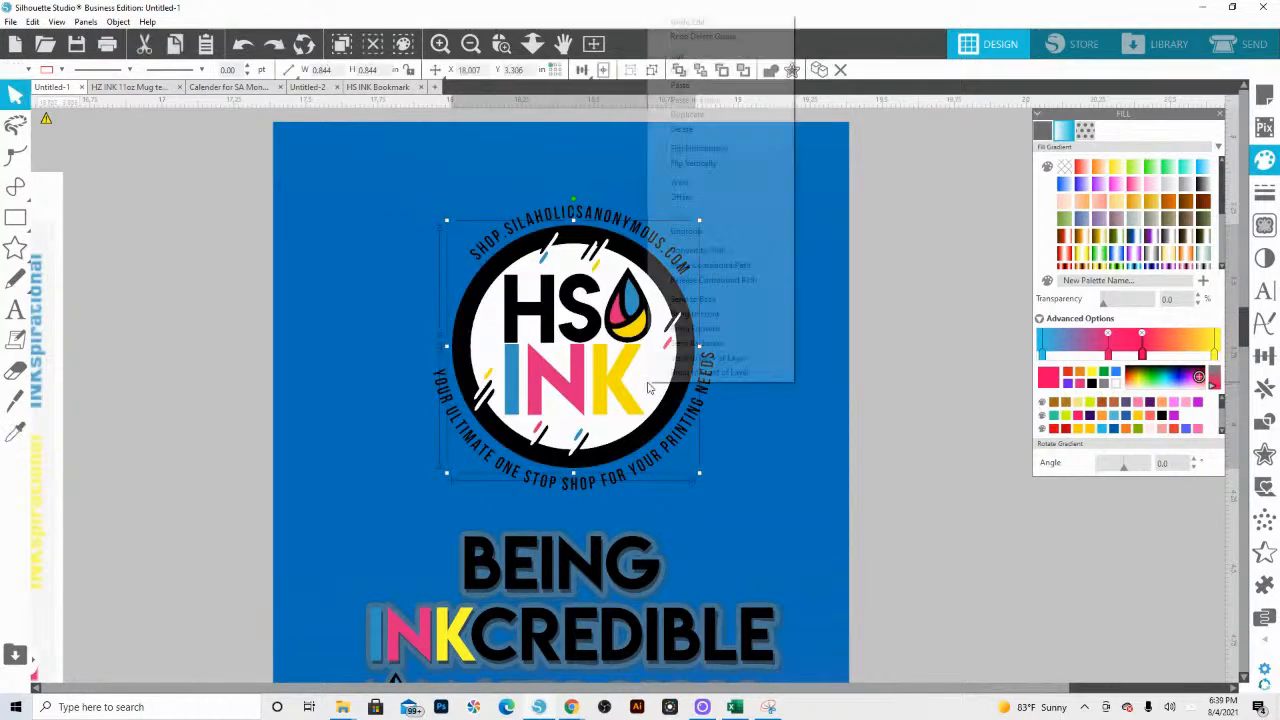
{"action": "left_click", "coordinate": [684, 232]}
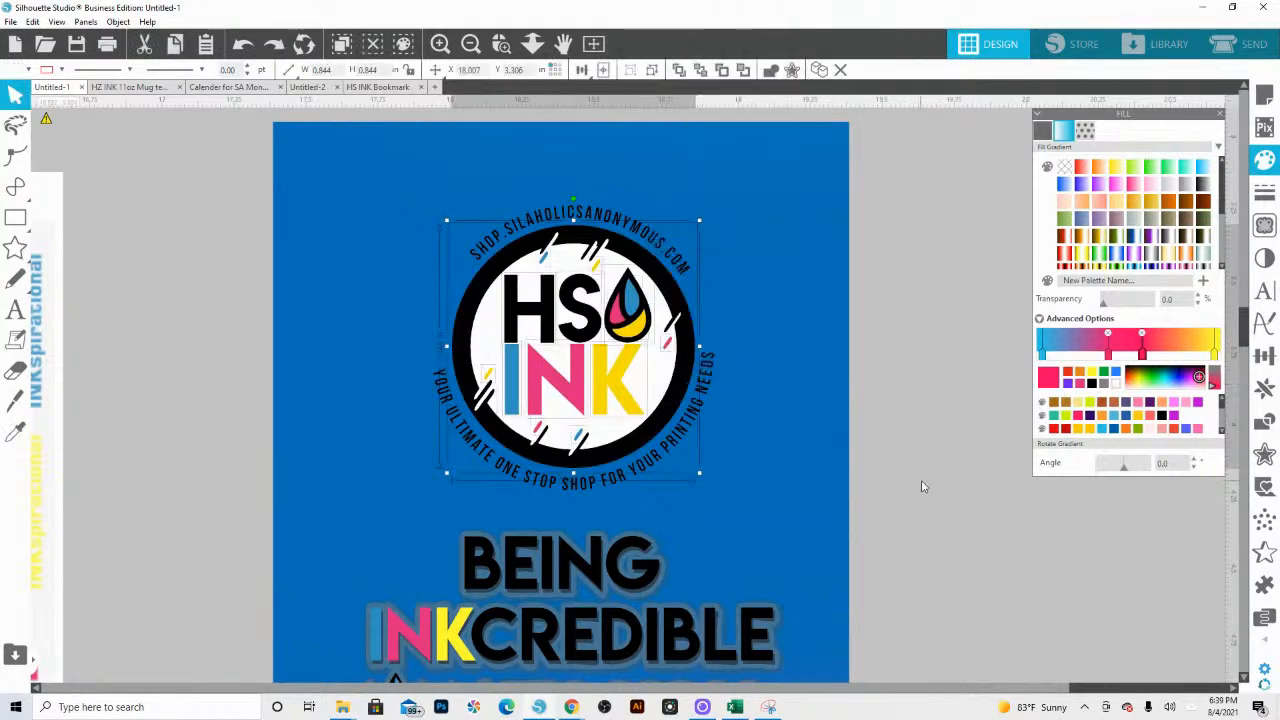
{"action": "left_click", "coordinate": [658, 386]}
{"action": "key", "text": "Delete"}
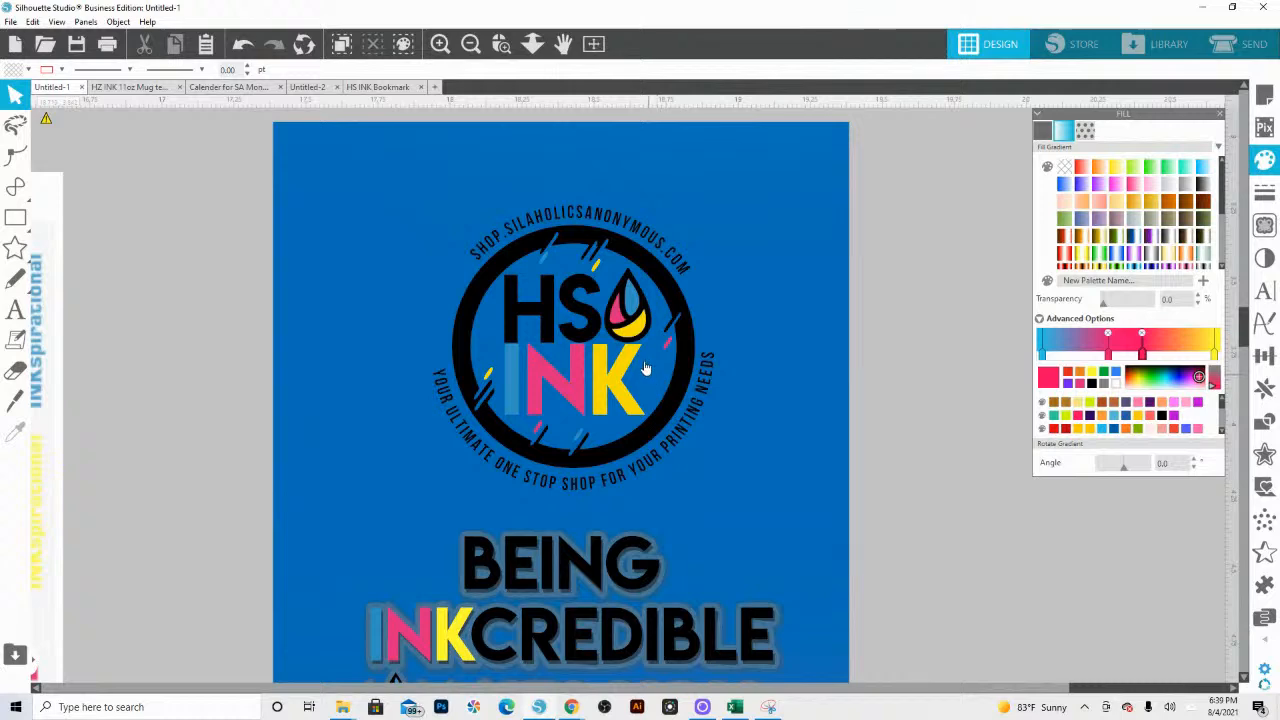
Step: Fill the blue letter I of INK and the blue segment of the logo's ink drop with white
{"action": "left_click", "coordinate": [516, 375]}
{"action": "left_click", "coordinate": [24, 71]}
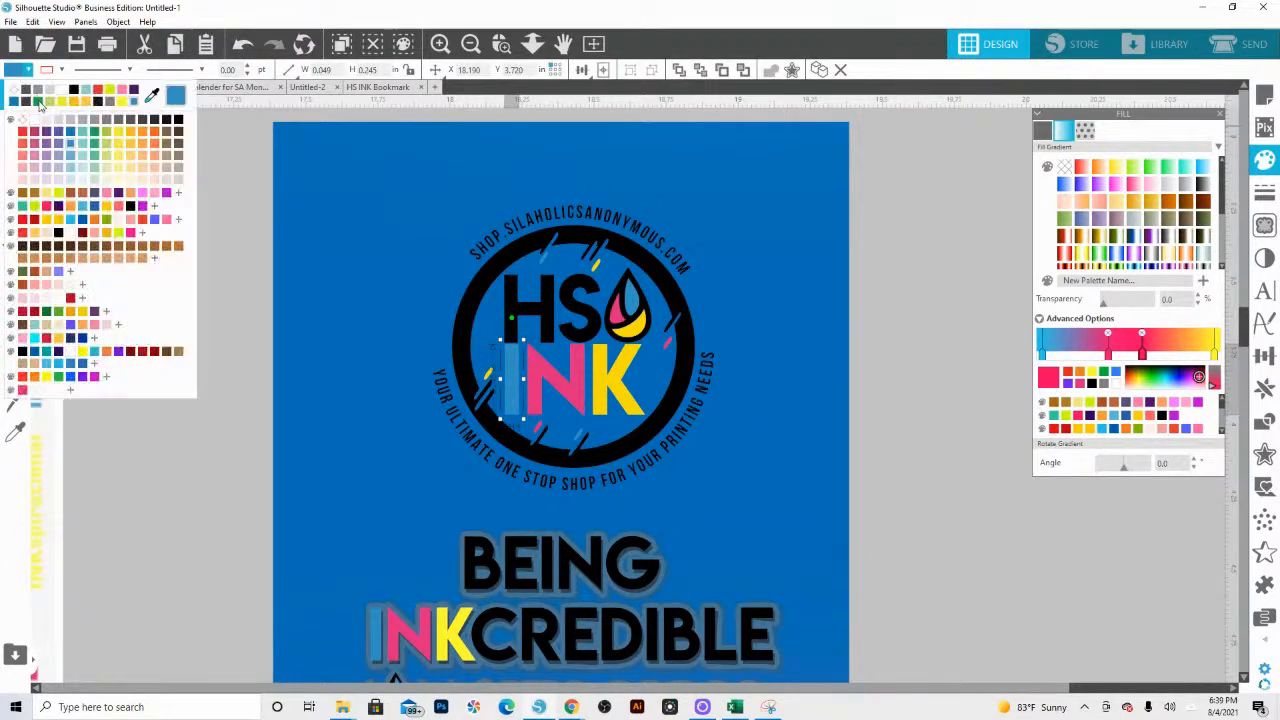
{"action": "left_click", "coordinate": [33, 120]}
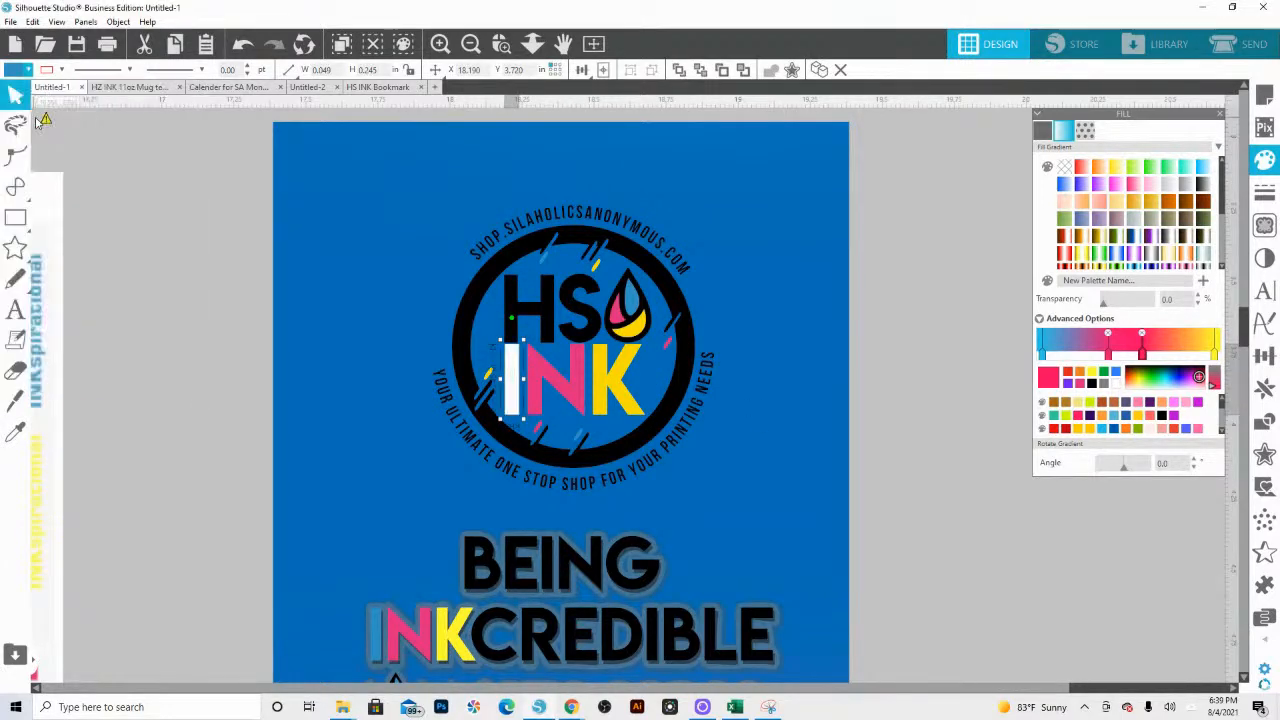
{"action": "left_click", "coordinate": [629, 306]}
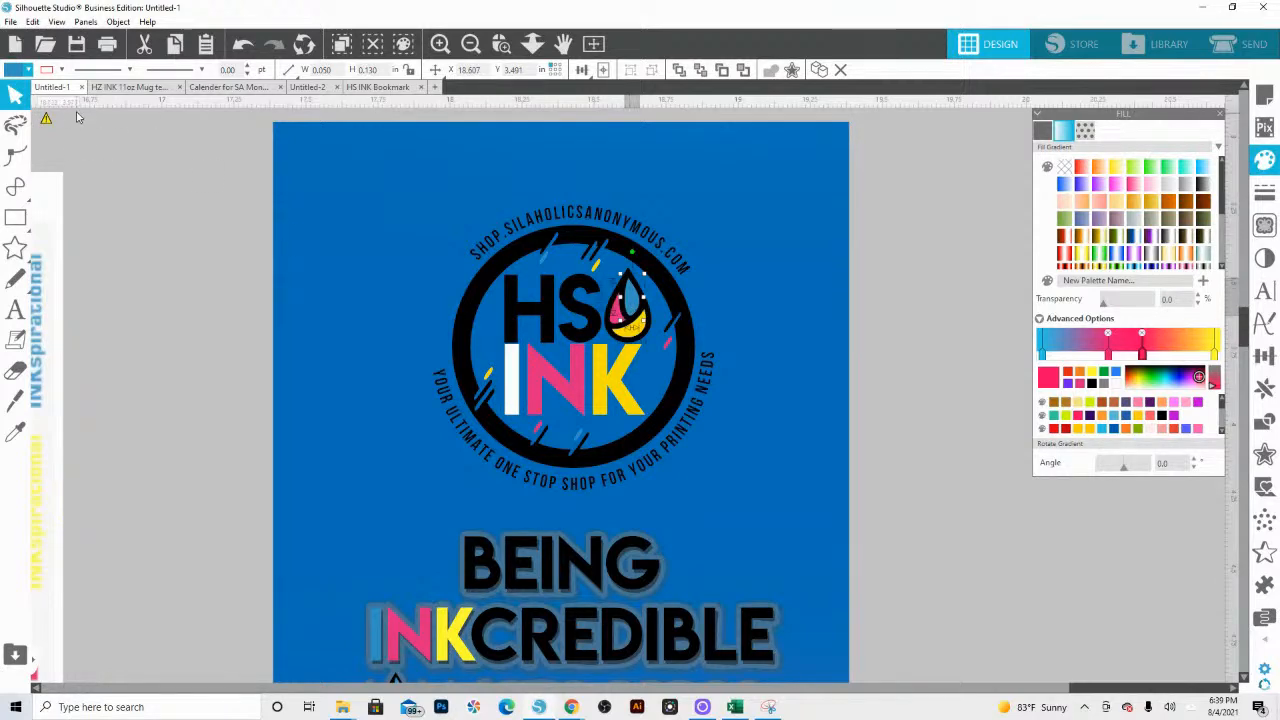
{"action": "left_click", "coordinate": [28, 70]}
{"action": "left_click", "coordinate": [33, 122]}
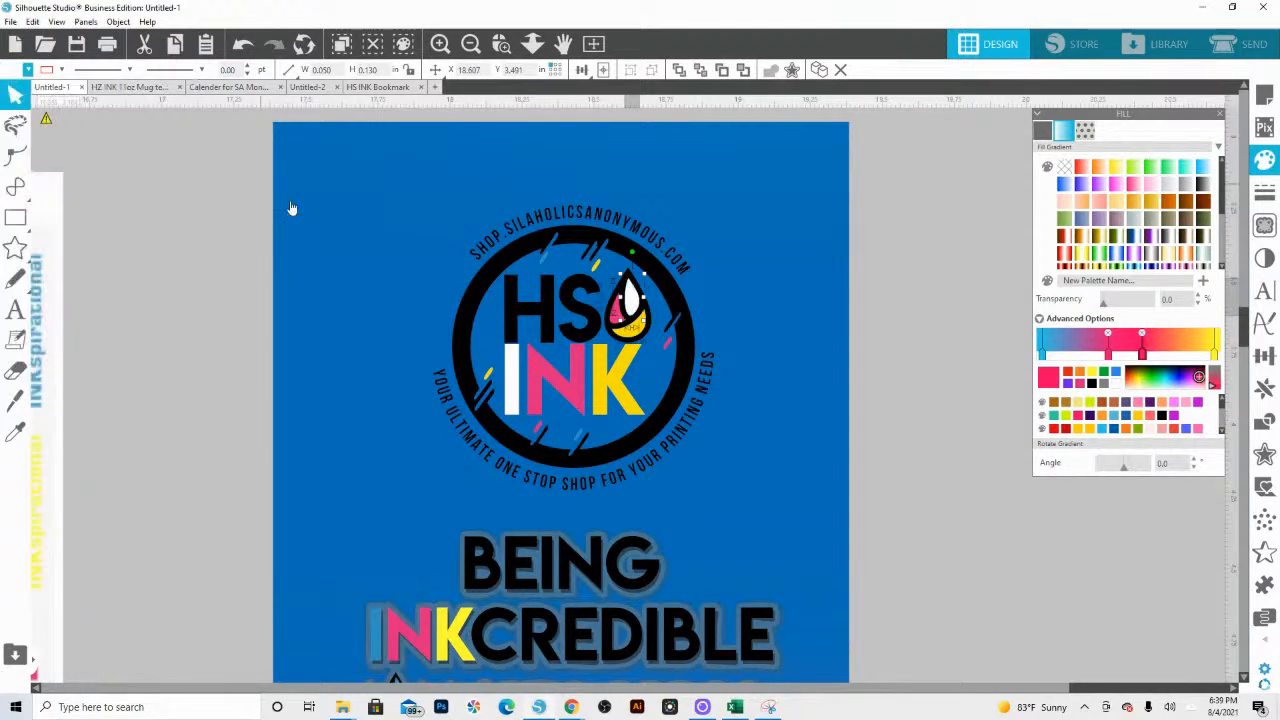
Step: Undo the white fills on the logo's letter I and ink drop segment
{"action": "key", "text": "ctrl+z"}
{"action": "key", "text": "ctrl+z"}
{"action": "key", "text": "ctrl+z"}
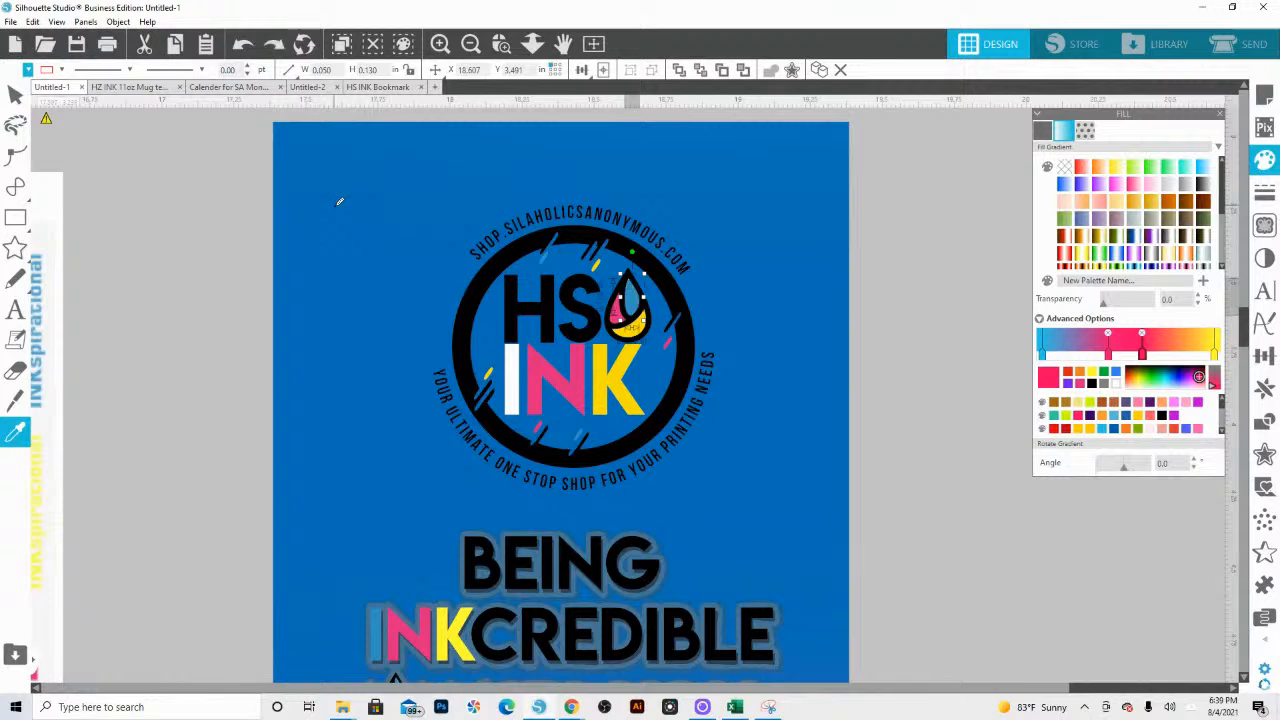
{"action": "key", "text": "Escape"}
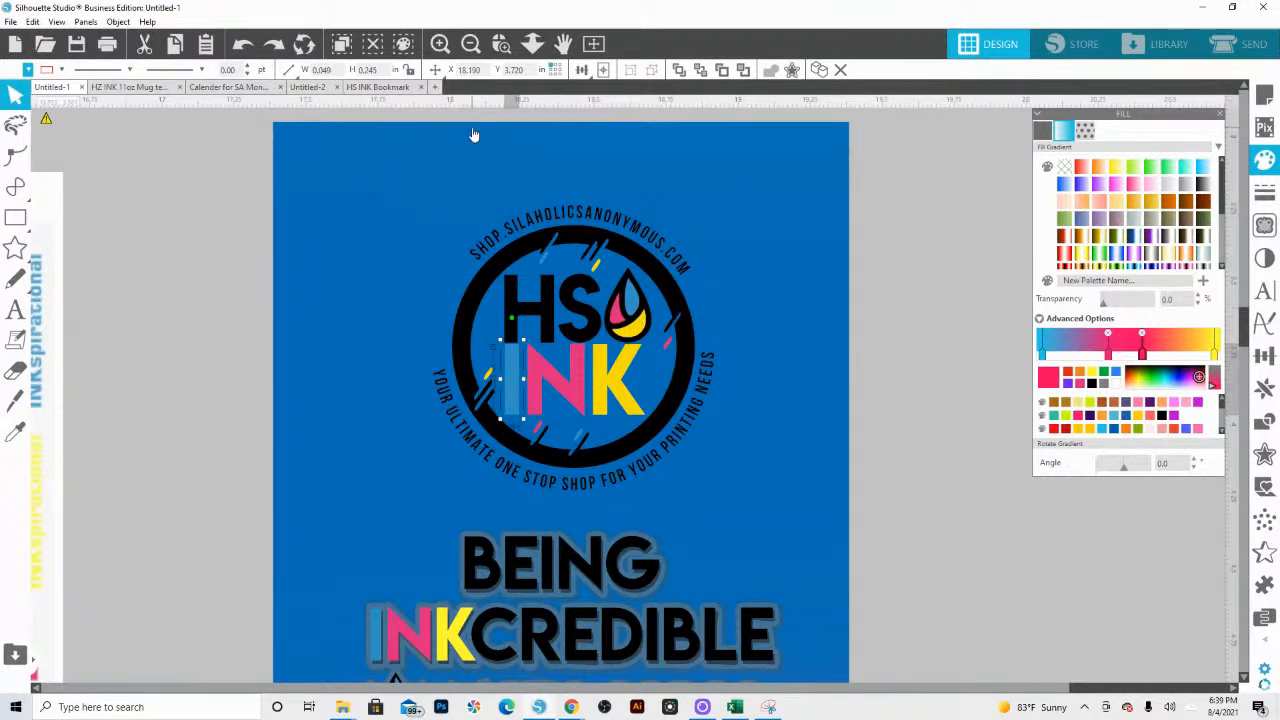
Step: Undo the deletion of the white circle inside the logo's black ring
{"action": "left_click", "coordinate": [532, 43]}
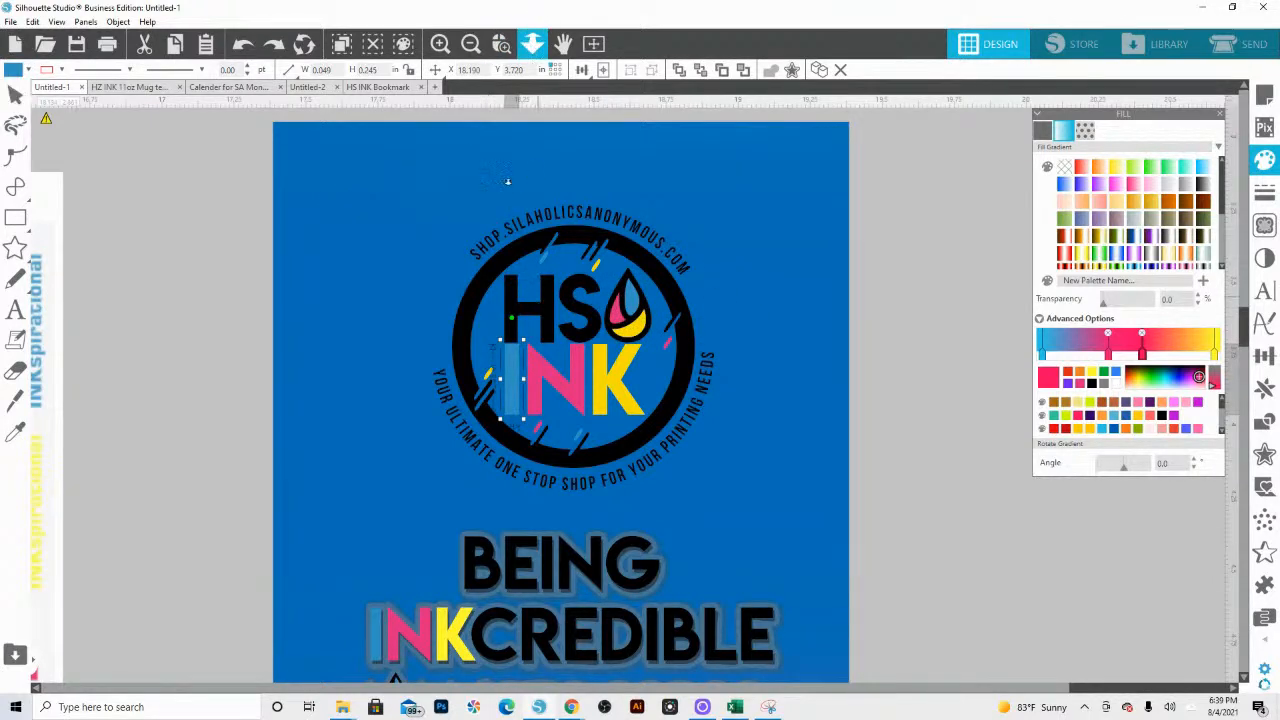
{"action": "left_click_drag", "start_coordinate": [488, 95], "coordinate": [474, 28]}
{"action": "key", "text": "ctrl+z"}
{"action": "key", "text": "ctrl+z"}
{"action": "key", "text": "ctrl+z"}
{"action": "key", "text": "ctrl+z"}
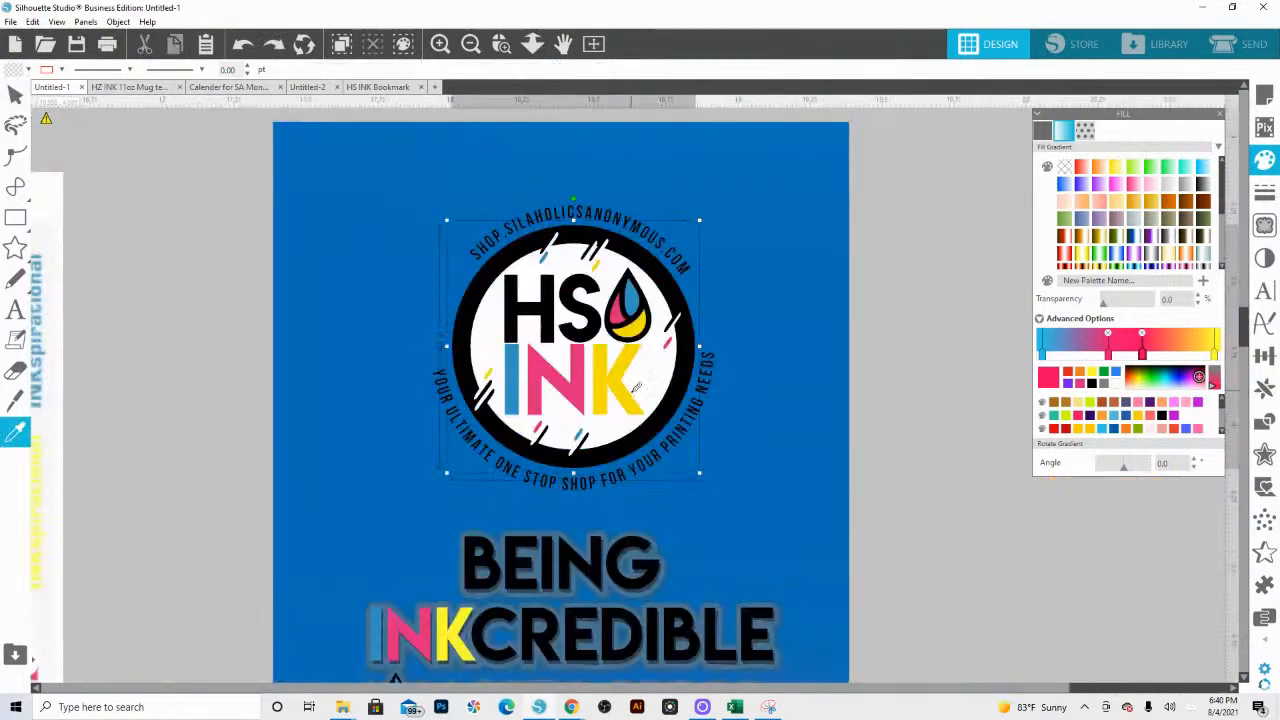
{"action": "left_click", "coordinate": [634, 390]}
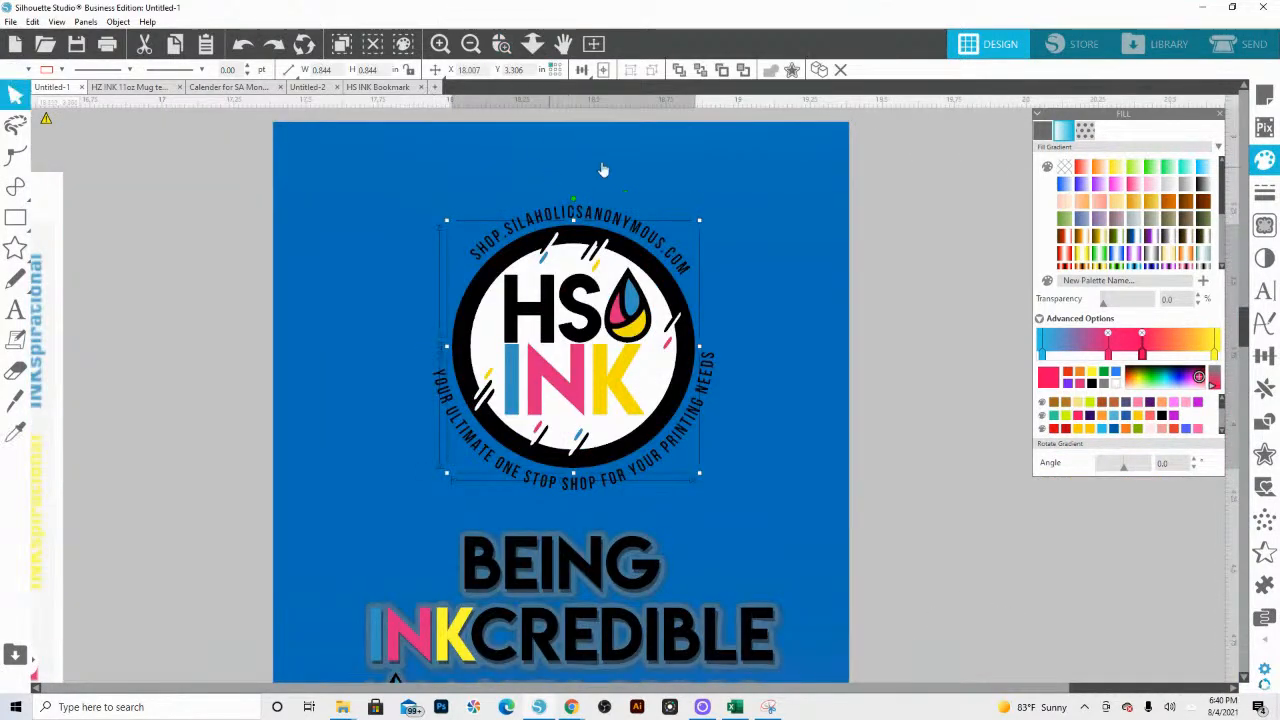
{"action": "left_click", "coordinate": [535, 47]}
{"action": "left_click_drag", "start_coordinate": [518, 251], "coordinate": [503, 120]}
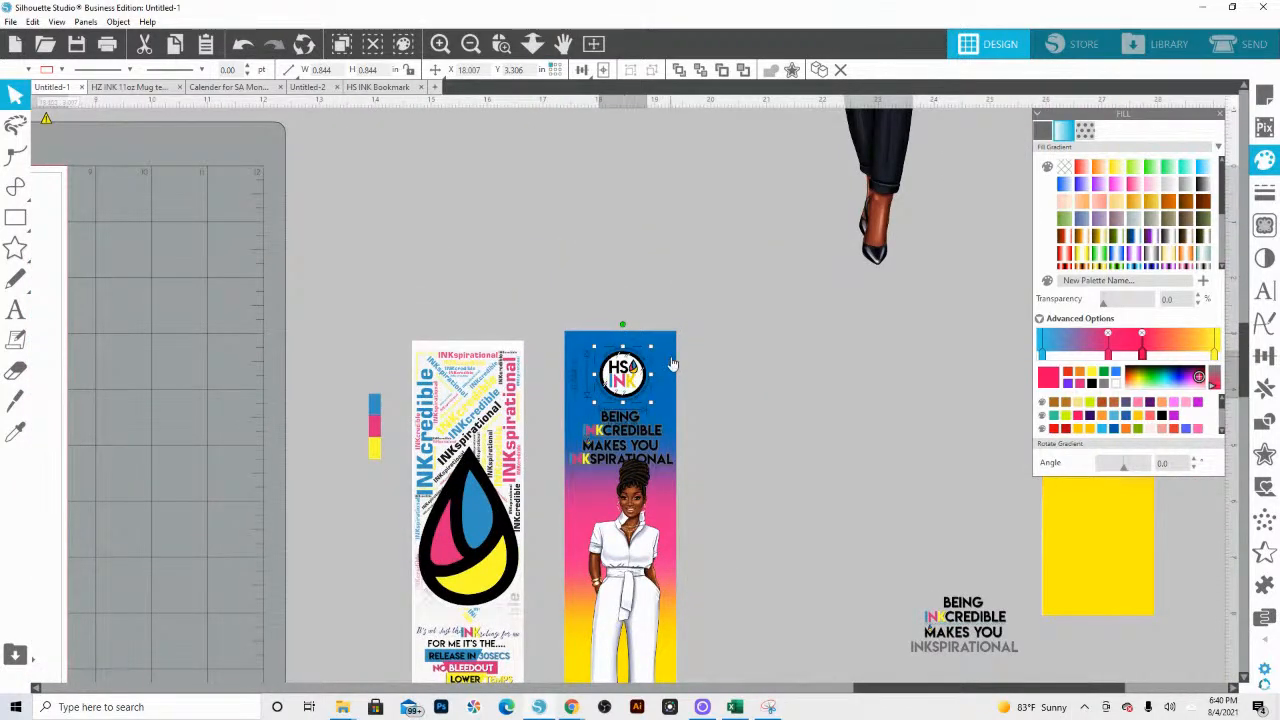
Step: Group all parts of the woman-and-quote bookmark, including its logo, quote and gradient background
{"action": "scroll", "coordinate": [668, 366], "scroll_direction": "down", "scroll_amount": 3}
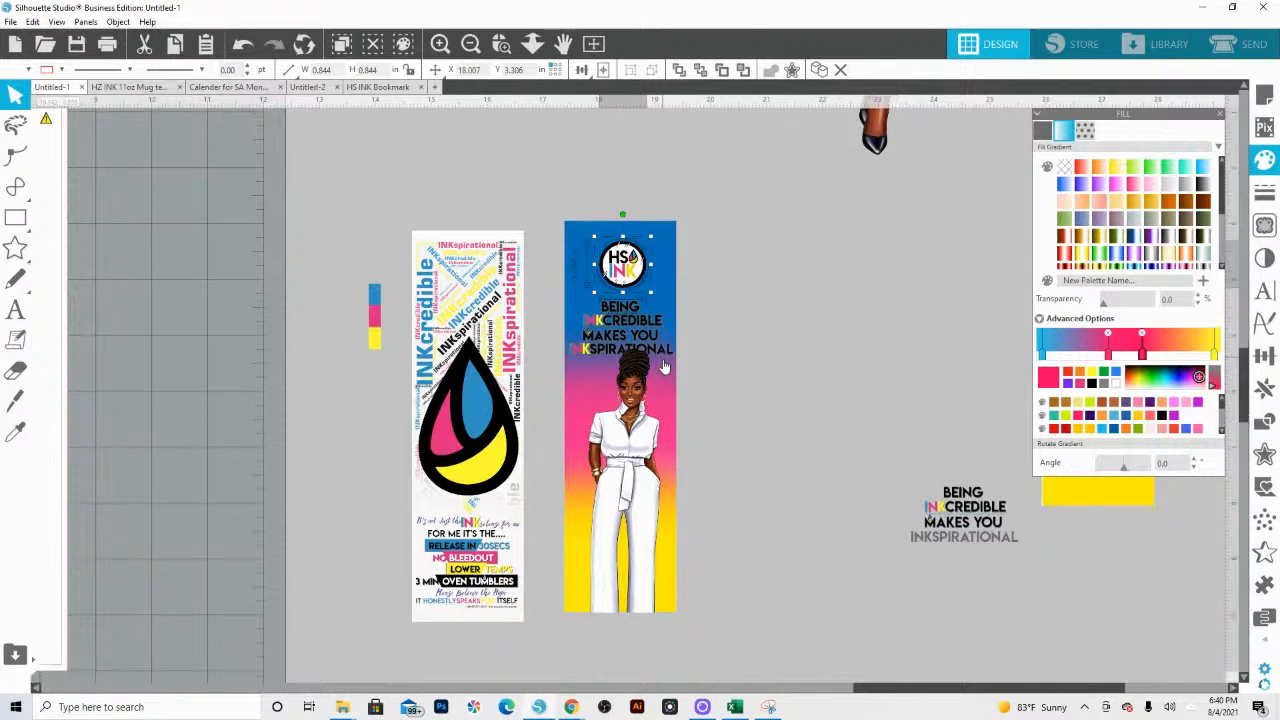
{"action": "scroll", "coordinate": [664, 366], "scroll_direction": "down", "scroll_amount": 1}
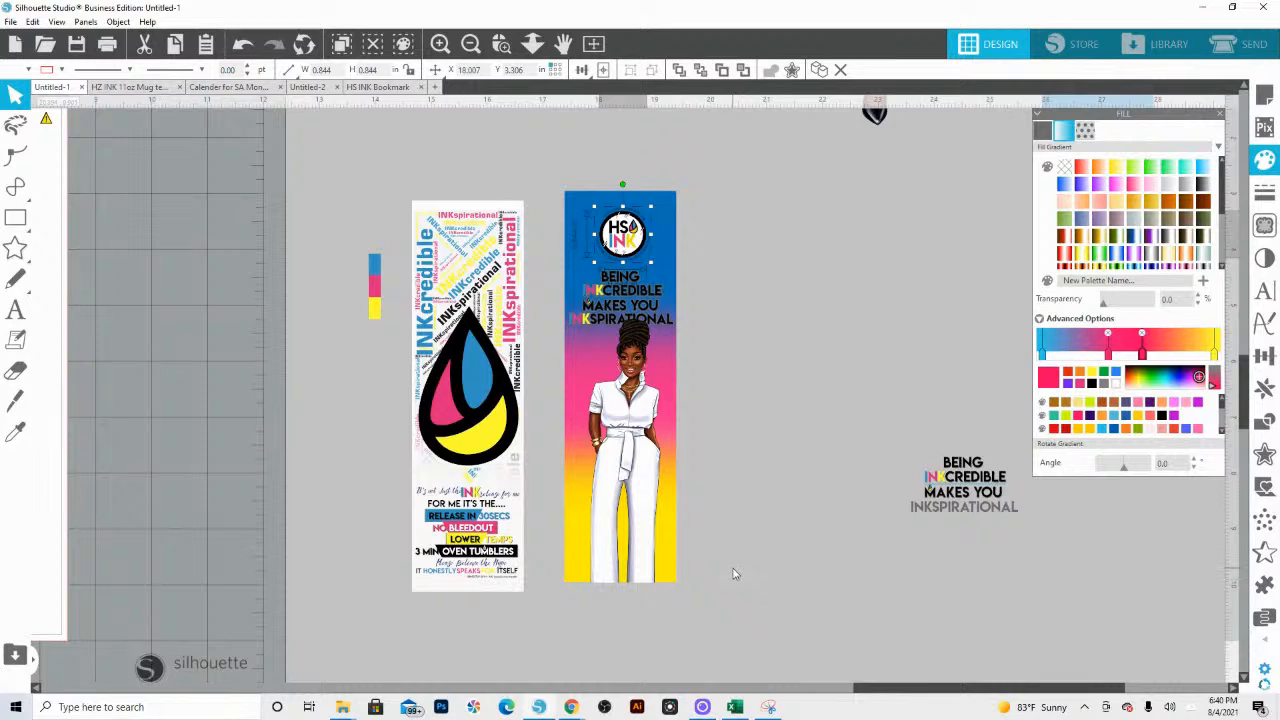
{"action": "left_click_drag", "start_coordinate": [733, 578], "coordinate": [565, 185]}
{"action": "right_click", "coordinate": [599, 211]}
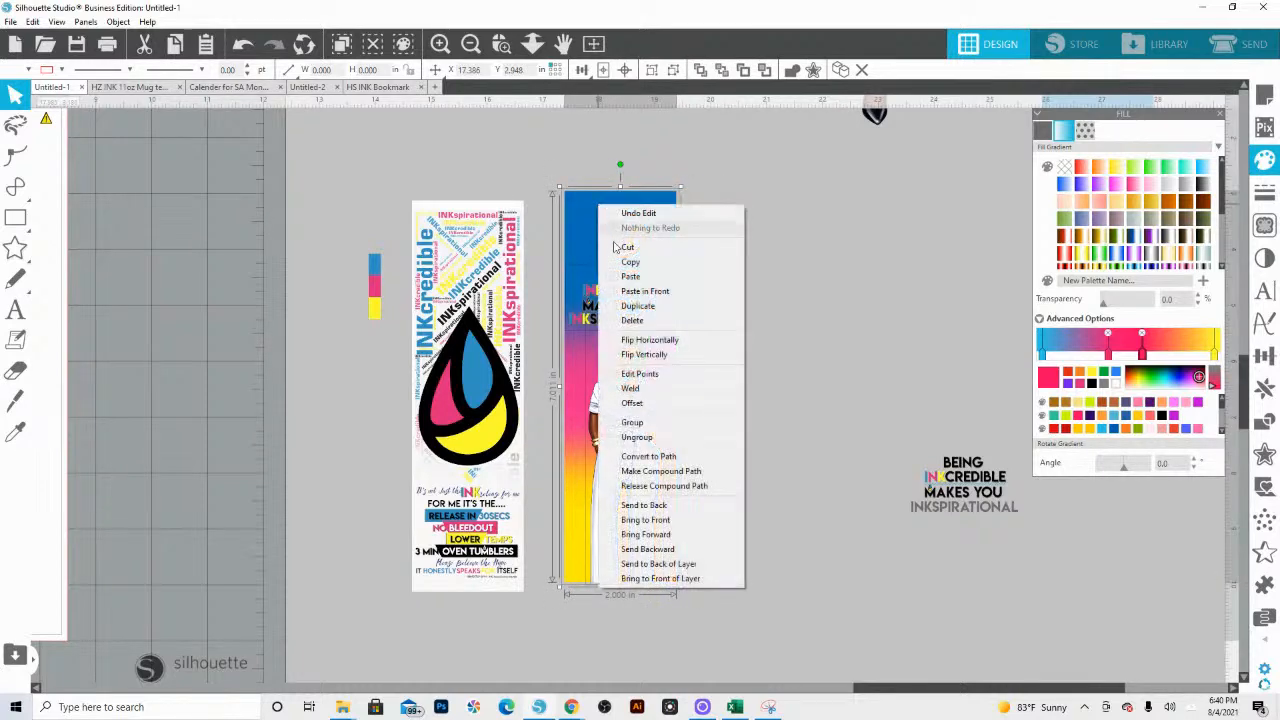
{"action": "left_click", "coordinate": [625, 422]}
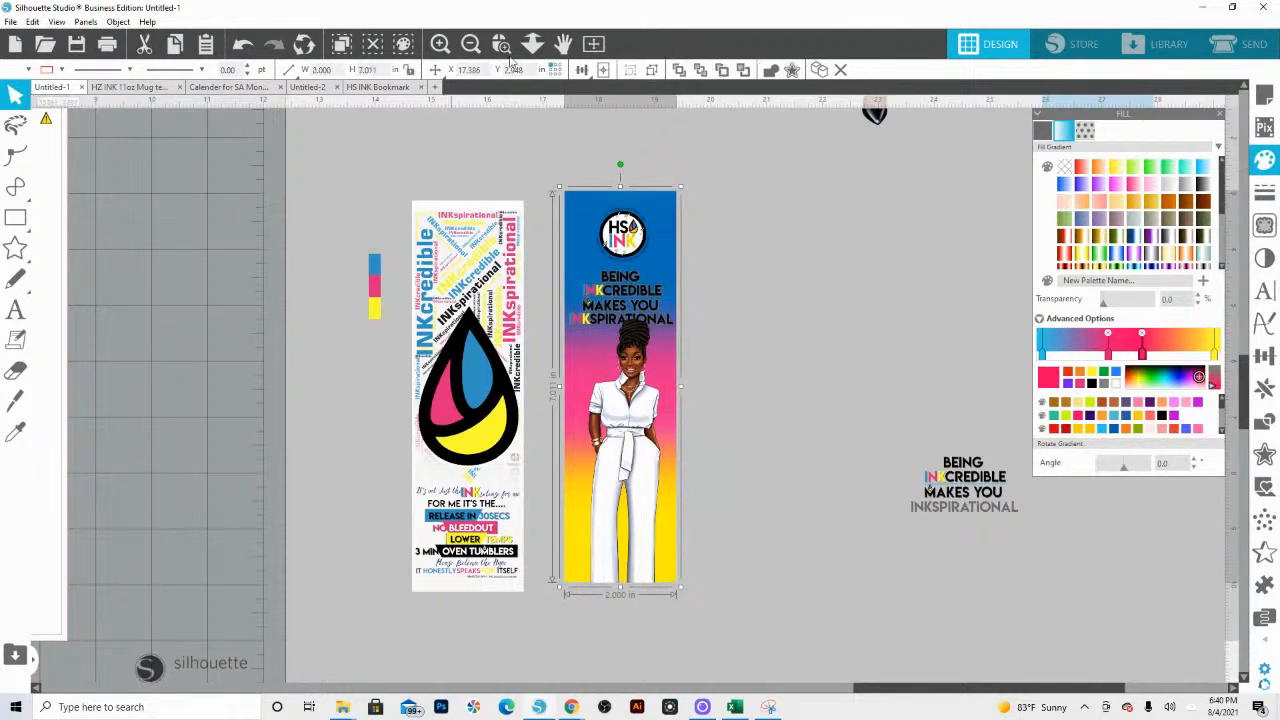
{"action": "left_click_drag", "start_coordinate": [578, 352], "coordinate": [582, 399]}
{"action": "left_click", "coordinate": [722, 252]}
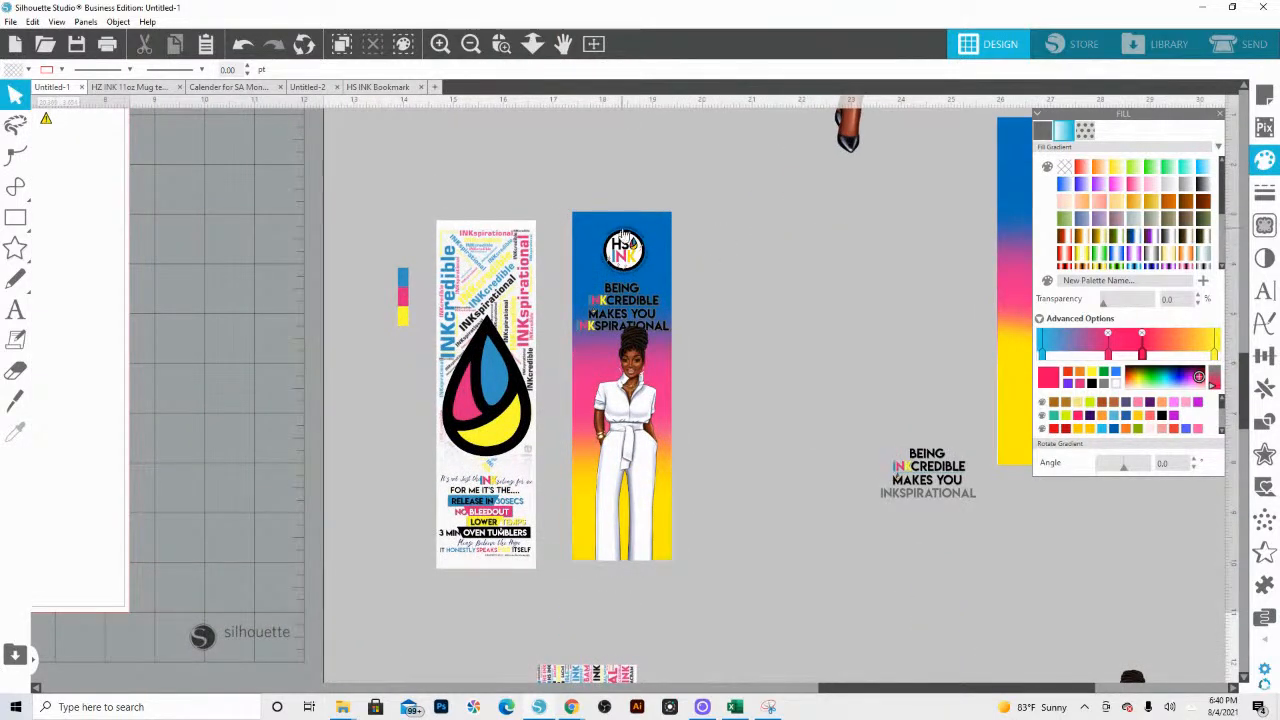
Step: Draw a rounded rectangle about 1.43 × 3.94 in beside the lower ink-drop bookmark with the vertical word art
{"action": "scroll", "coordinate": [500, 600], "scroll_direction": "down", "scroll_amount": 2}
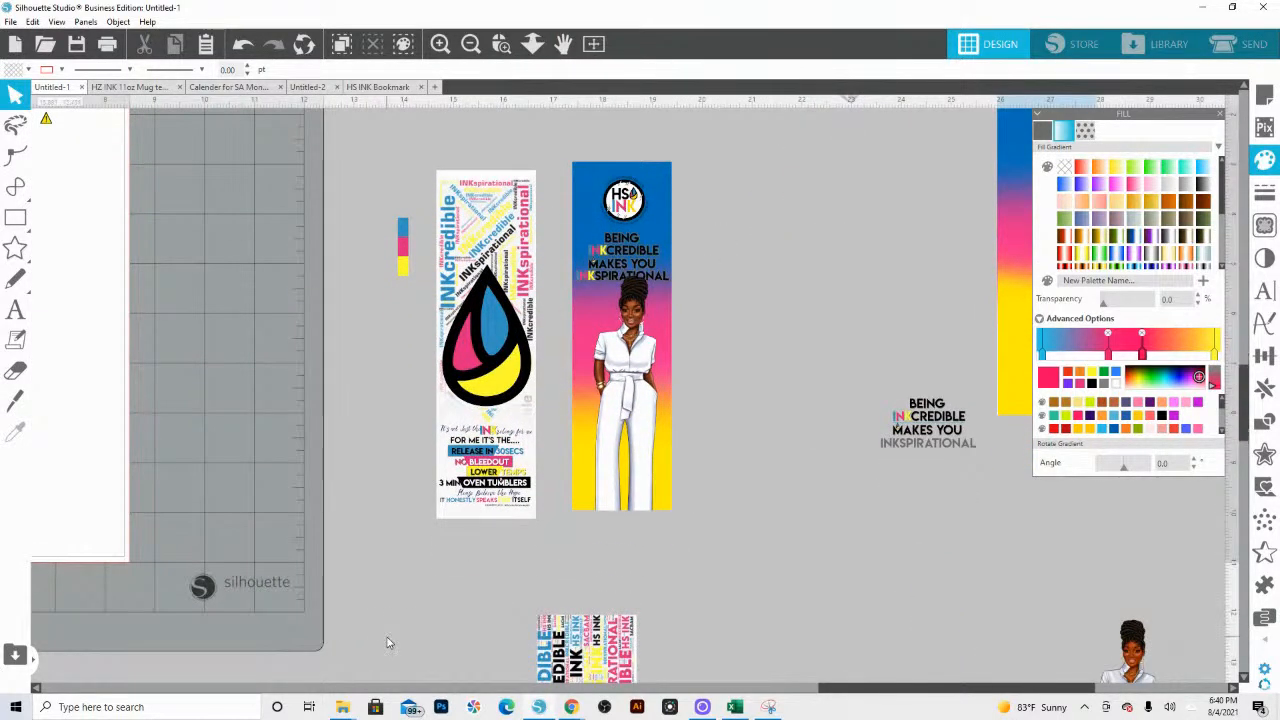
{"action": "left_click_drag", "start_coordinate": [450, 386], "coordinate": [455, 252]}
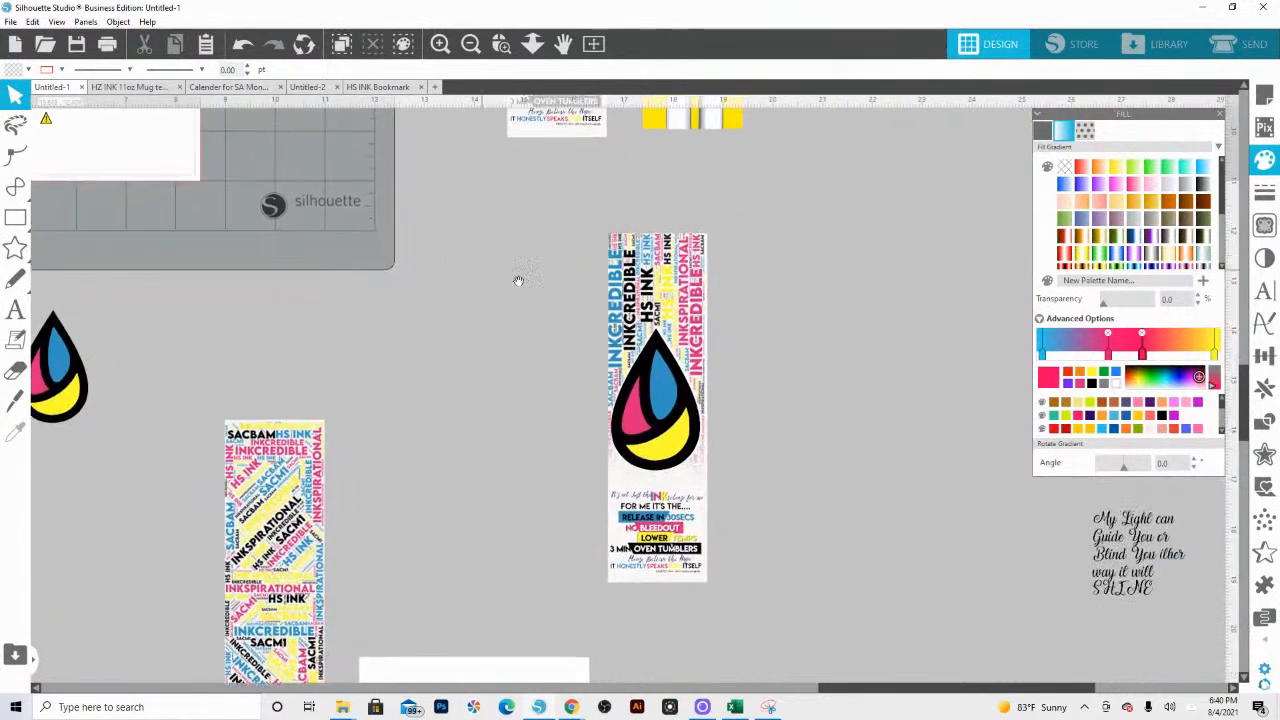
{"action": "left_click", "coordinate": [679, 307]}
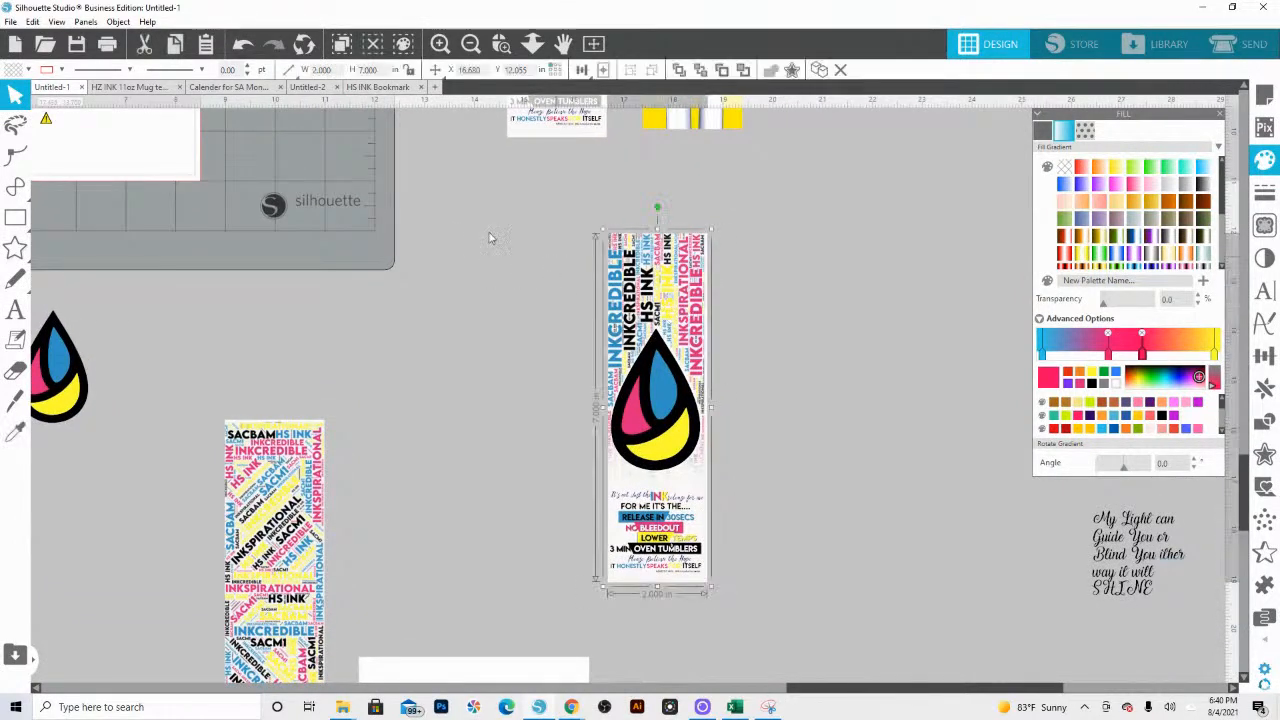
{"action": "left_click", "coordinate": [15, 217]}
{"action": "left_click", "coordinate": [67, 221]}
{"action": "left_click_drag", "start_coordinate": [472, 243], "coordinate": [545, 438]}
{"action": "left_click", "coordinate": [15, 95]}
{"action": "left_click", "coordinate": [515, 297]}
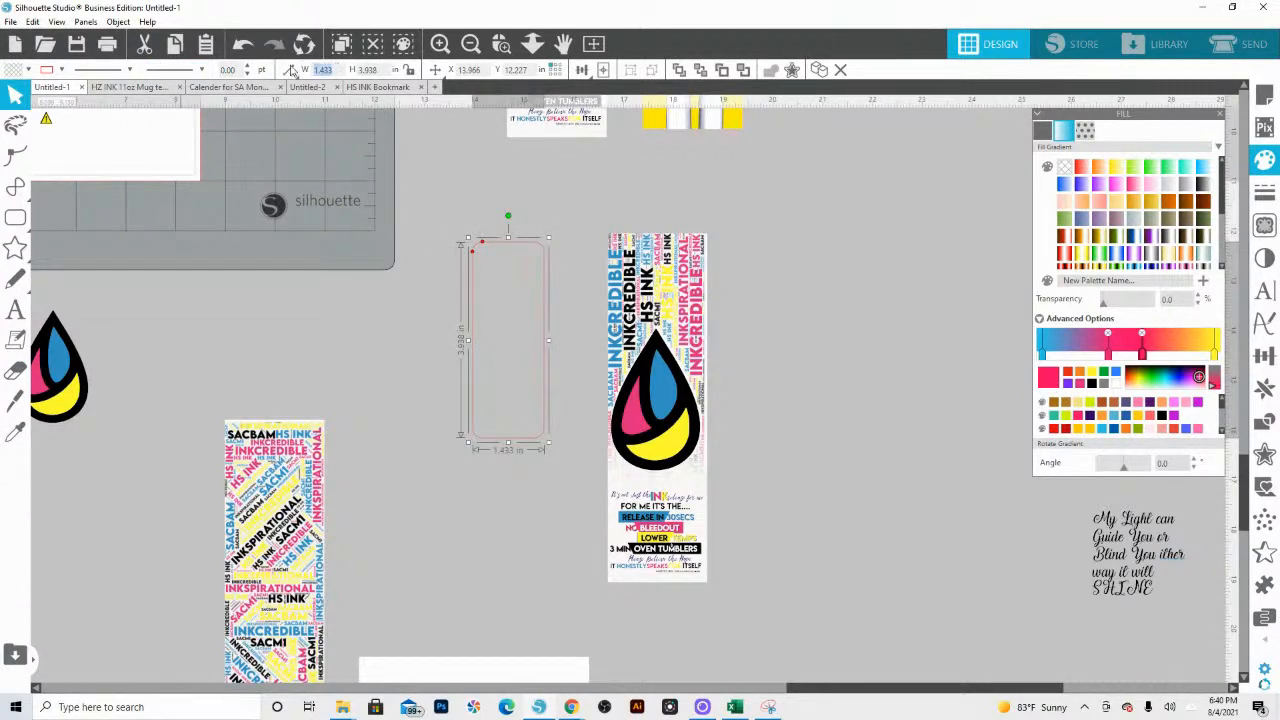
Step: Resize the rounded rectangle to 2 in wide and 7 in high
{"action": "left_click", "coordinate": [291, 69]}
{"action": "type", "text": "2"}
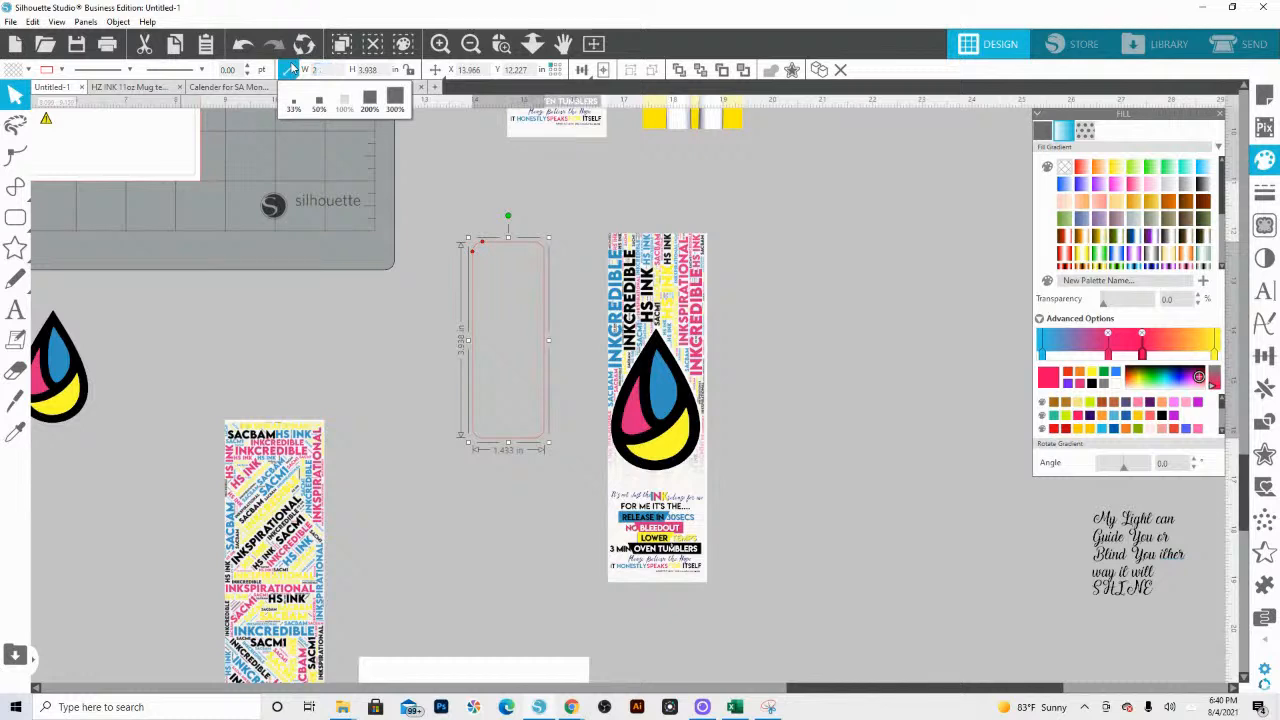
{"action": "key", "text": "Tab"}
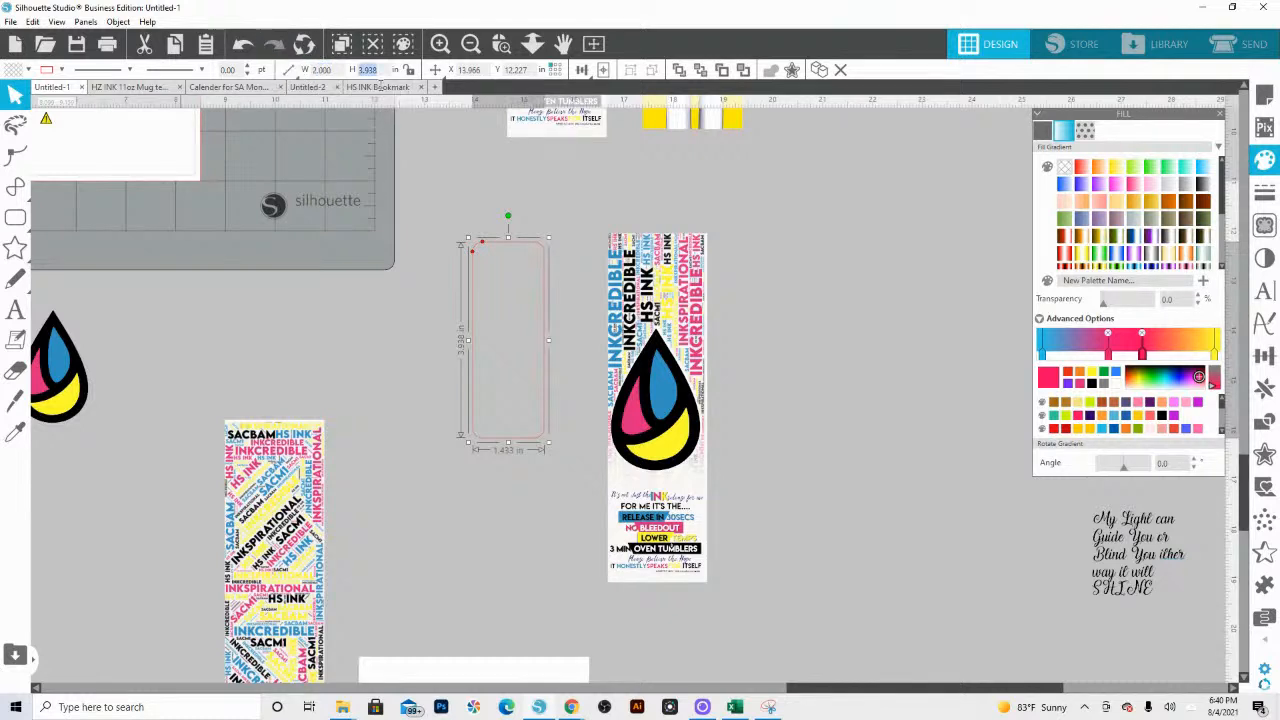
{"action": "type", "text": "7"}
{"action": "key", "text": "Return"}
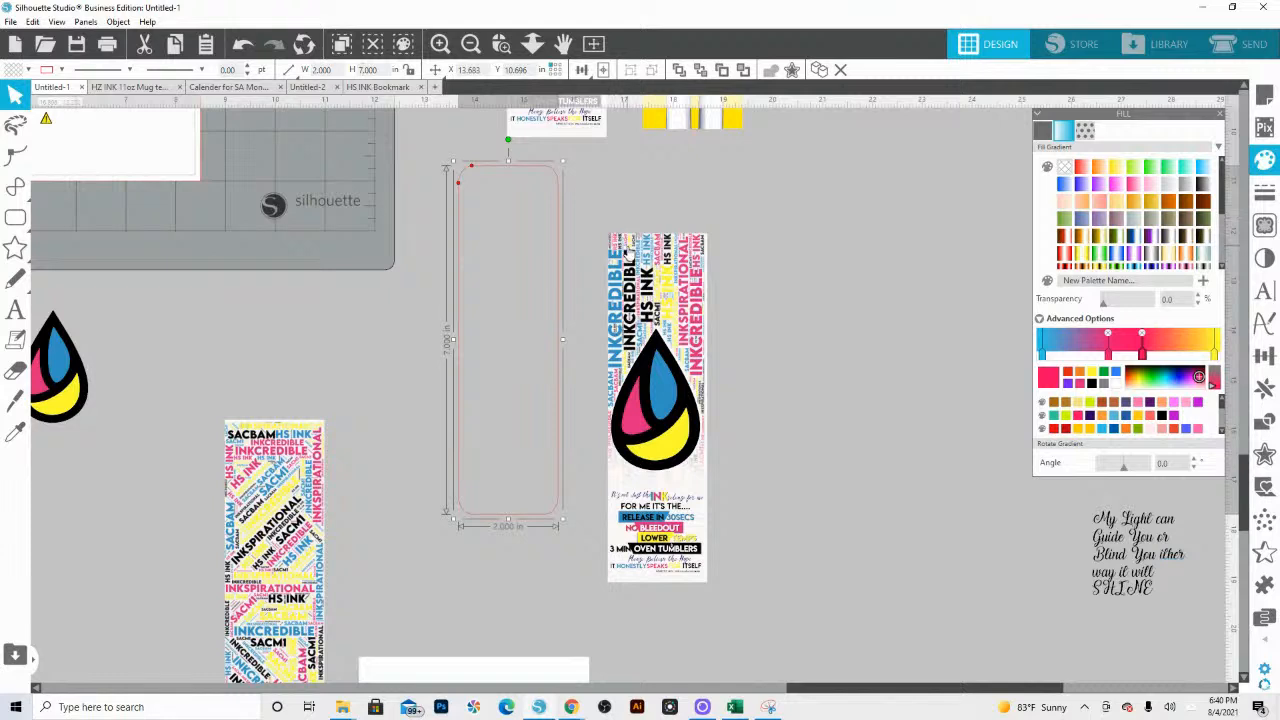
Step: Try to centre only the bookmark's word-art background and the rounded rectangle on each other
{"action": "left_click", "coordinate": [630, 256], "text": "shift"}
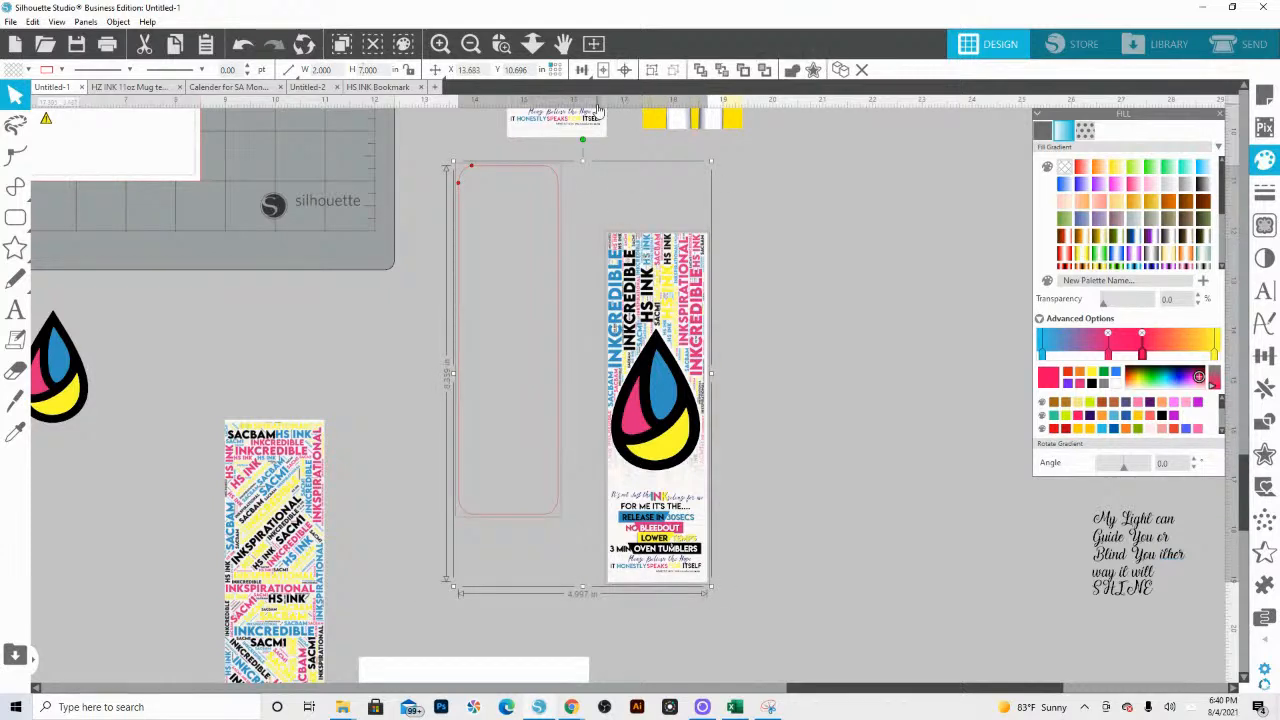
{"action": "left_click", "coordinate": [624, 70]}
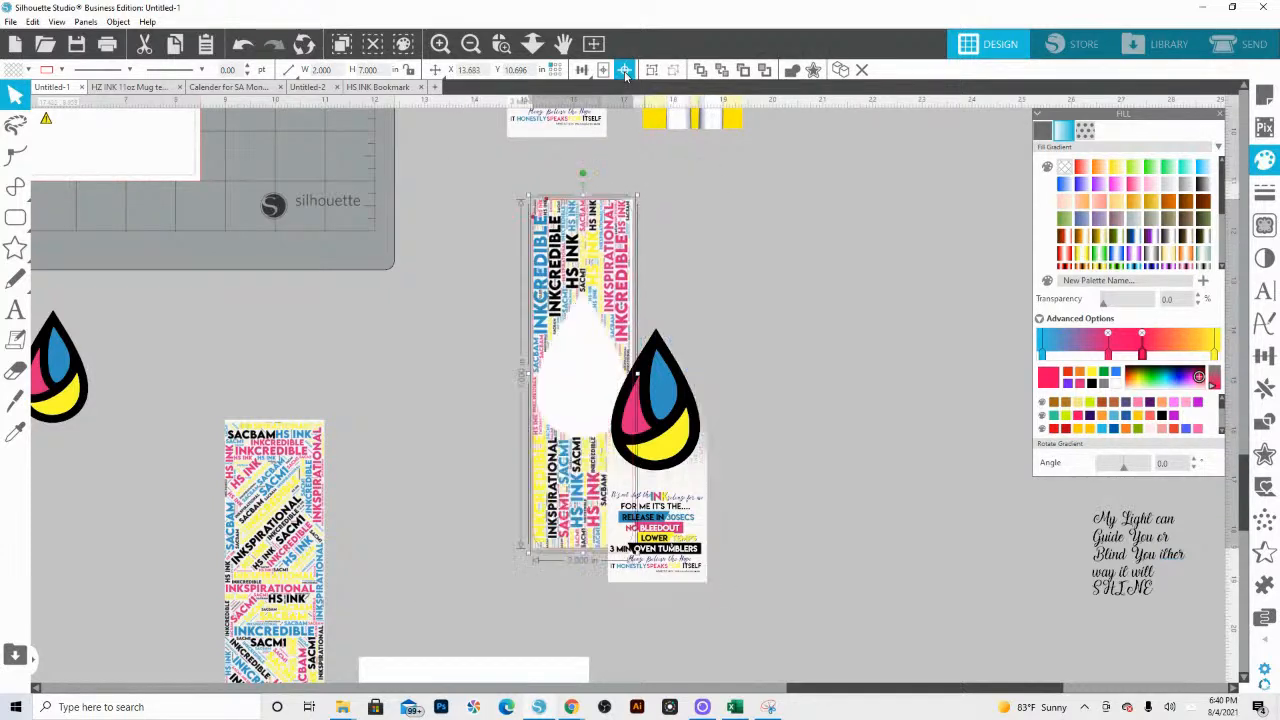
{"action": "key", "text": "ctrl+z"}
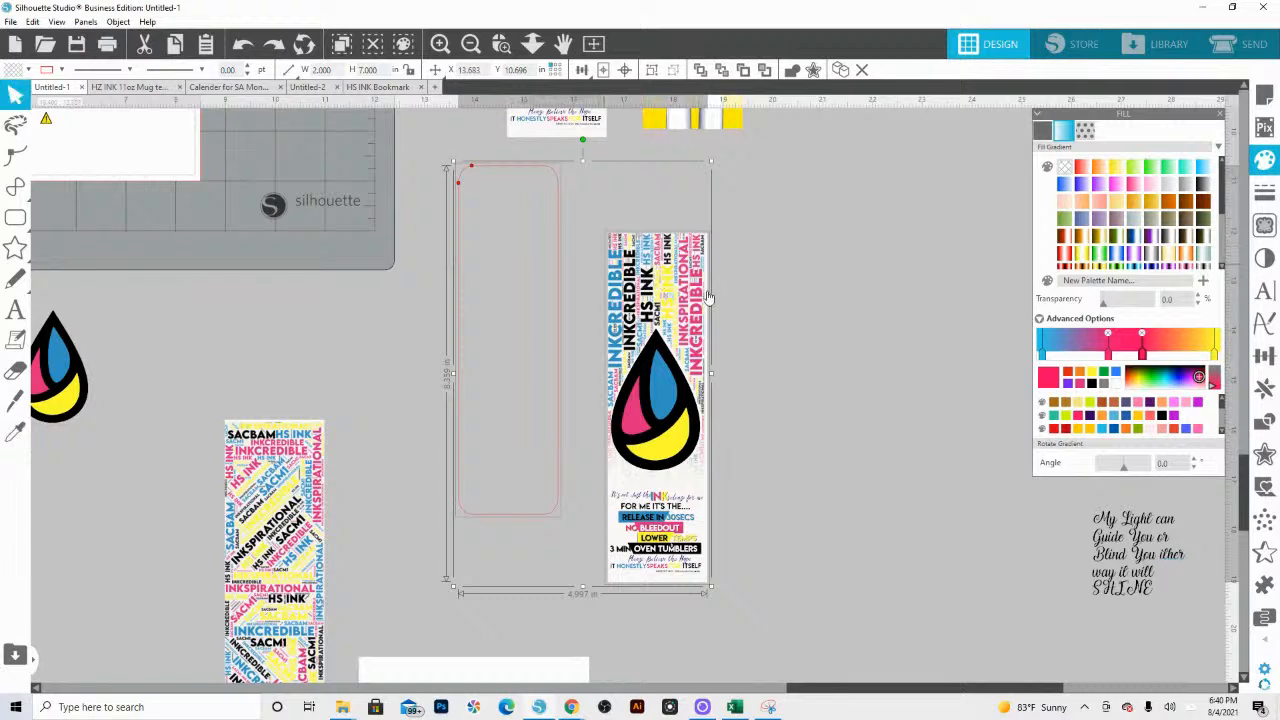
Step: Centre the complete ink-drop bookmark and the rounded rectangle on each other
{"action": "left_click", "coordinate": [767, 551]}
{"action": "left_click_drag", "start_coordinate": [790, 559], "coordinate": [662, 305]}
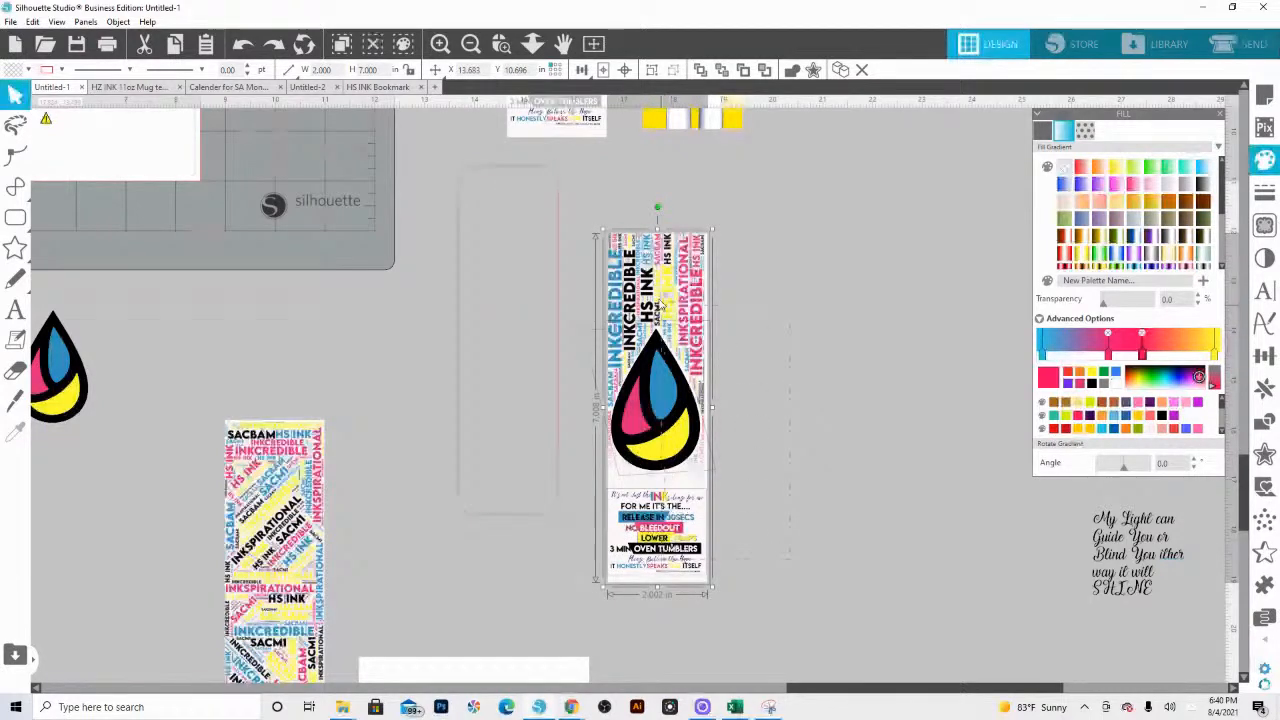
{"action": "left_click", "coordinate": [537, 200], "text": "shift"}
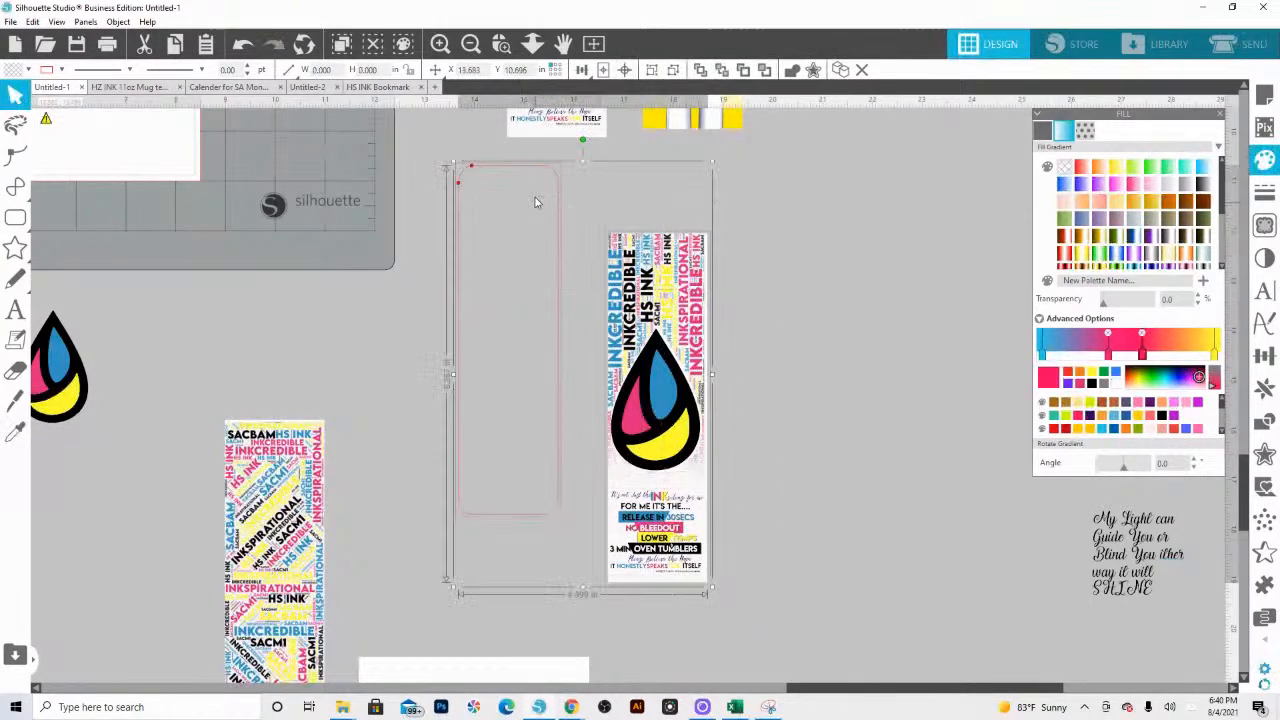
{"action": "left_click", "coordinate": [625, 70]}
{"action": "key", "text": "Escape"}
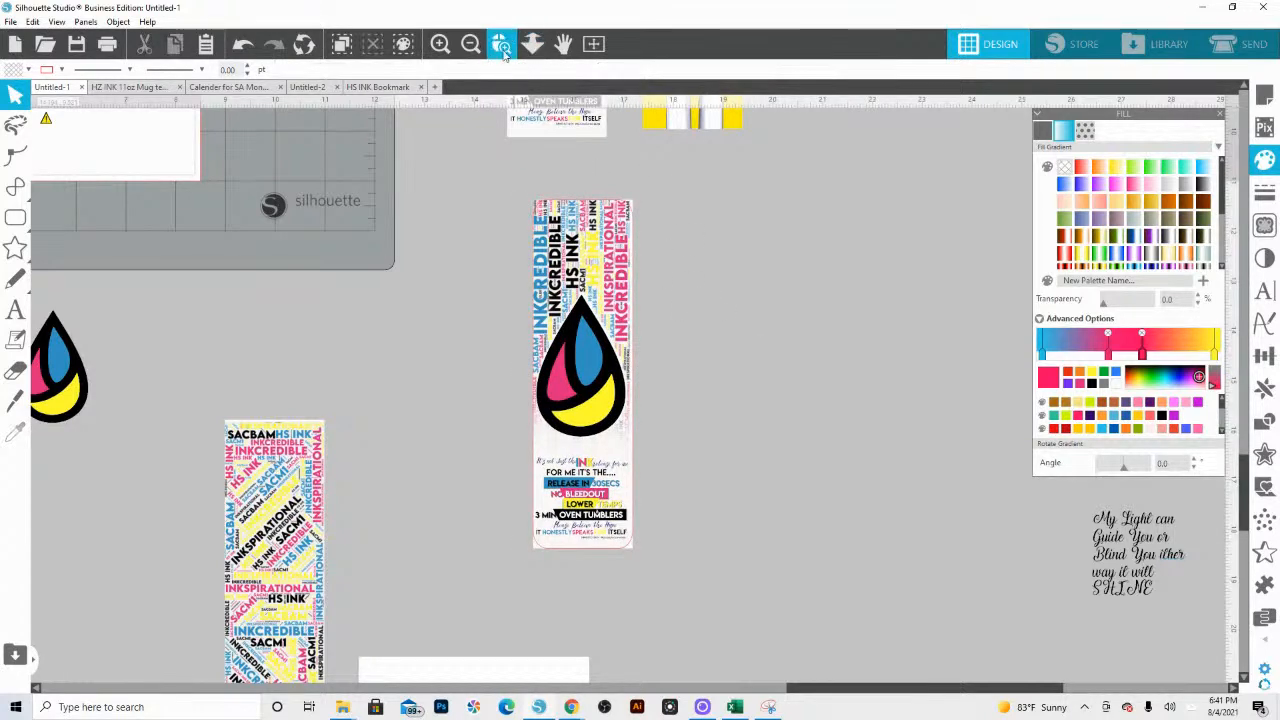
Step: Examine how the rounded rectangle's upper corners fit over the ink-drop bookmark's artwork
{"action": "left_click", "coordinate": [503, 50]}
{"action": "left_click_drag", "start_coordinate": [650, 292], "coordinate": [682, 288]}
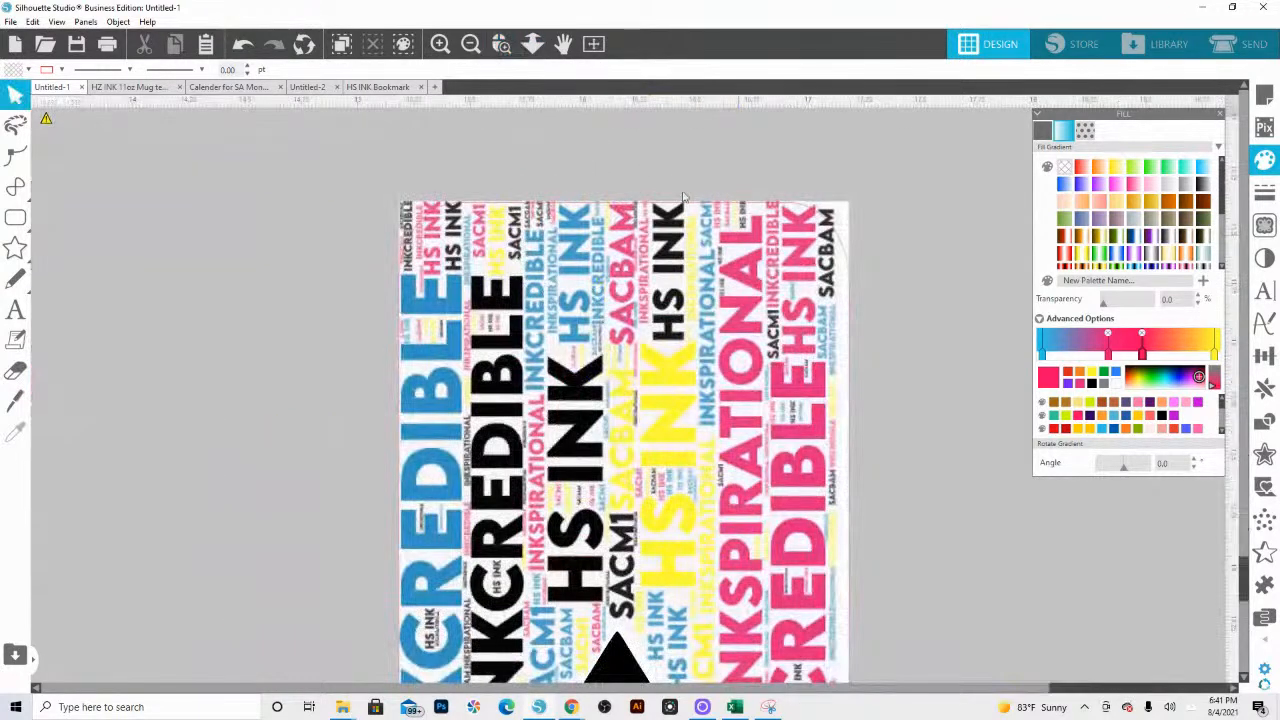
{"action": "left_click", "coordinate": [533, 45]}
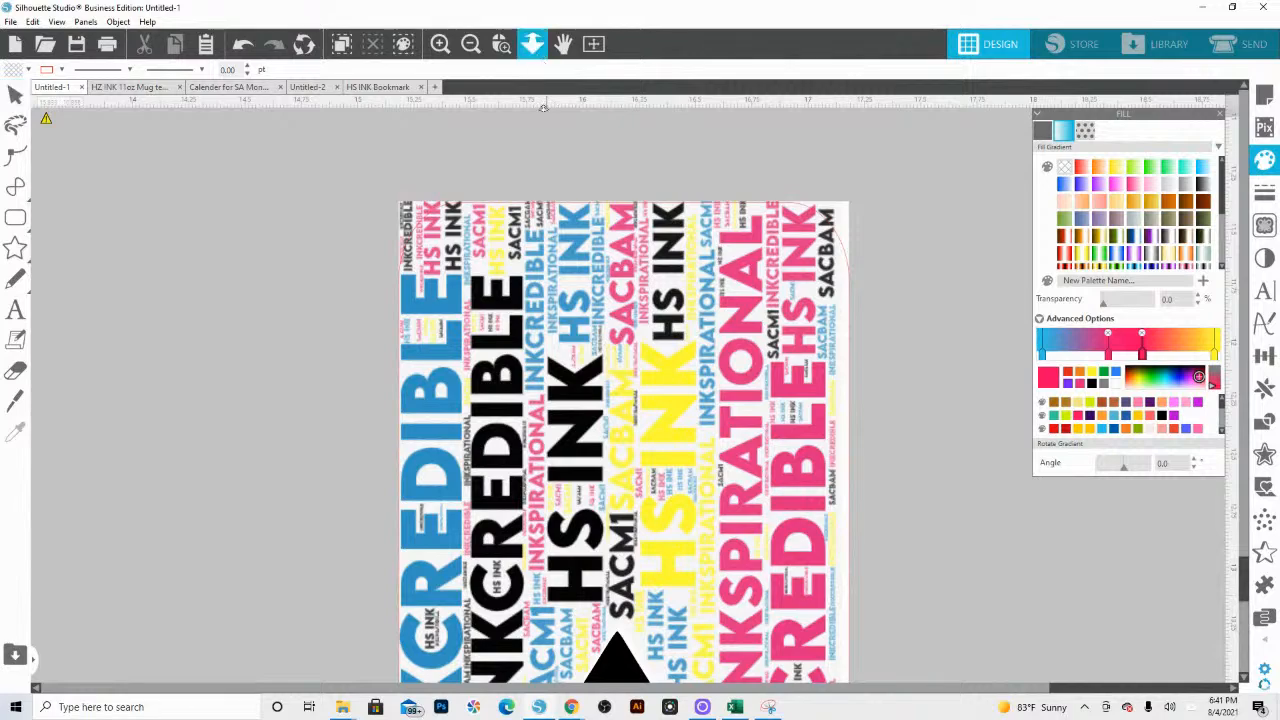
{"action": "left_click_drag", "start_coordinate": [540, 208], "coordinate": [528, 123]}
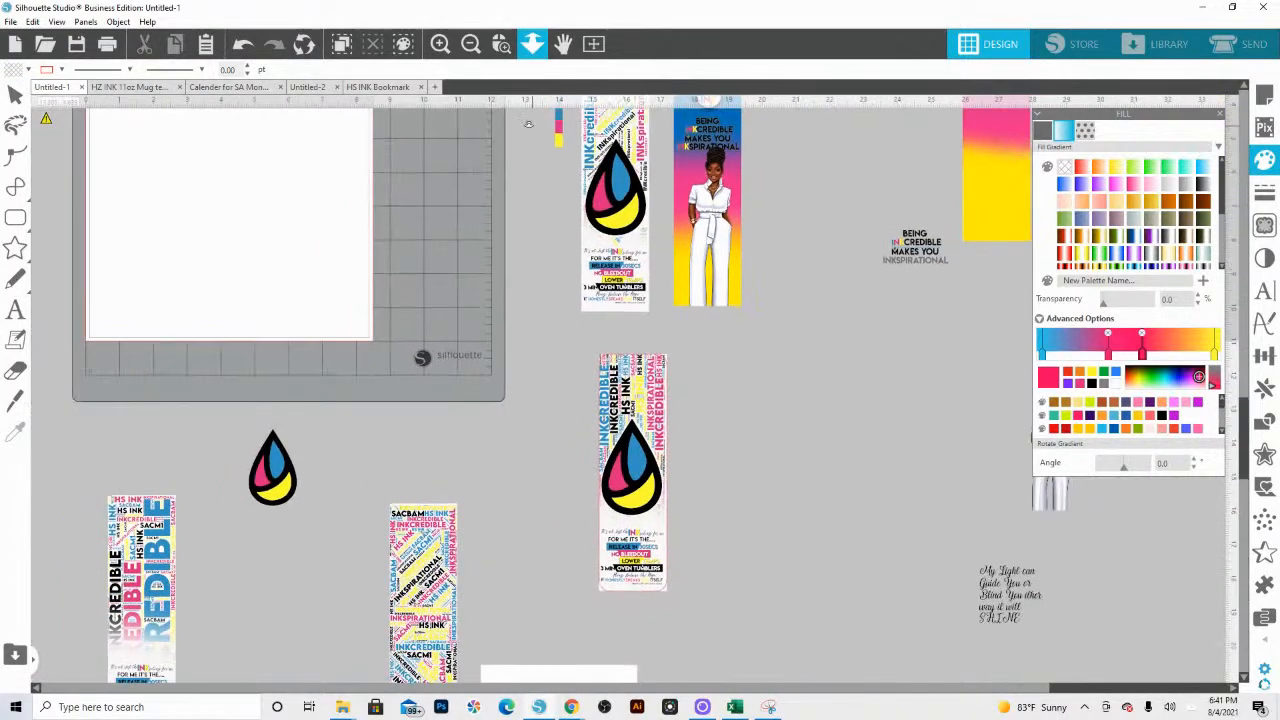
{"action": "key", "text": "Escape"}
{"action": "left_click_drag", "start_coordinate": [235, 586], "coordinate": [371, 494]}
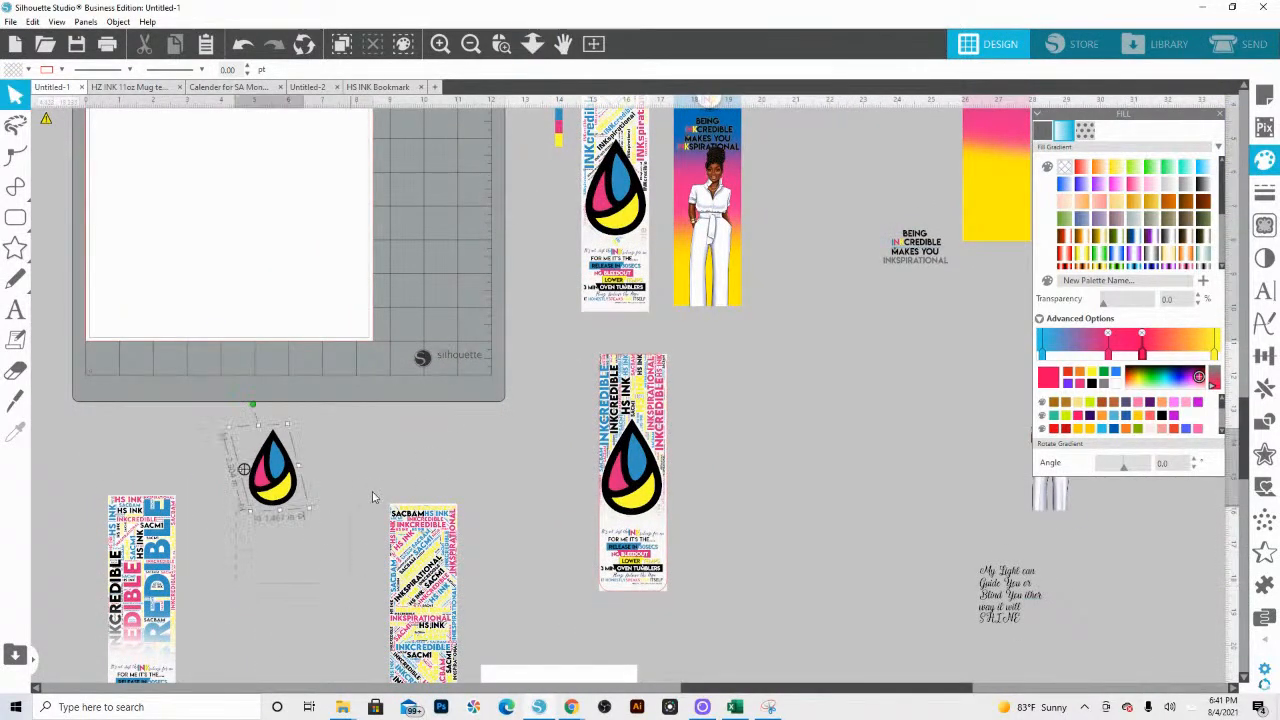
{"action": "left_click", "coordinate": [437, 475]}
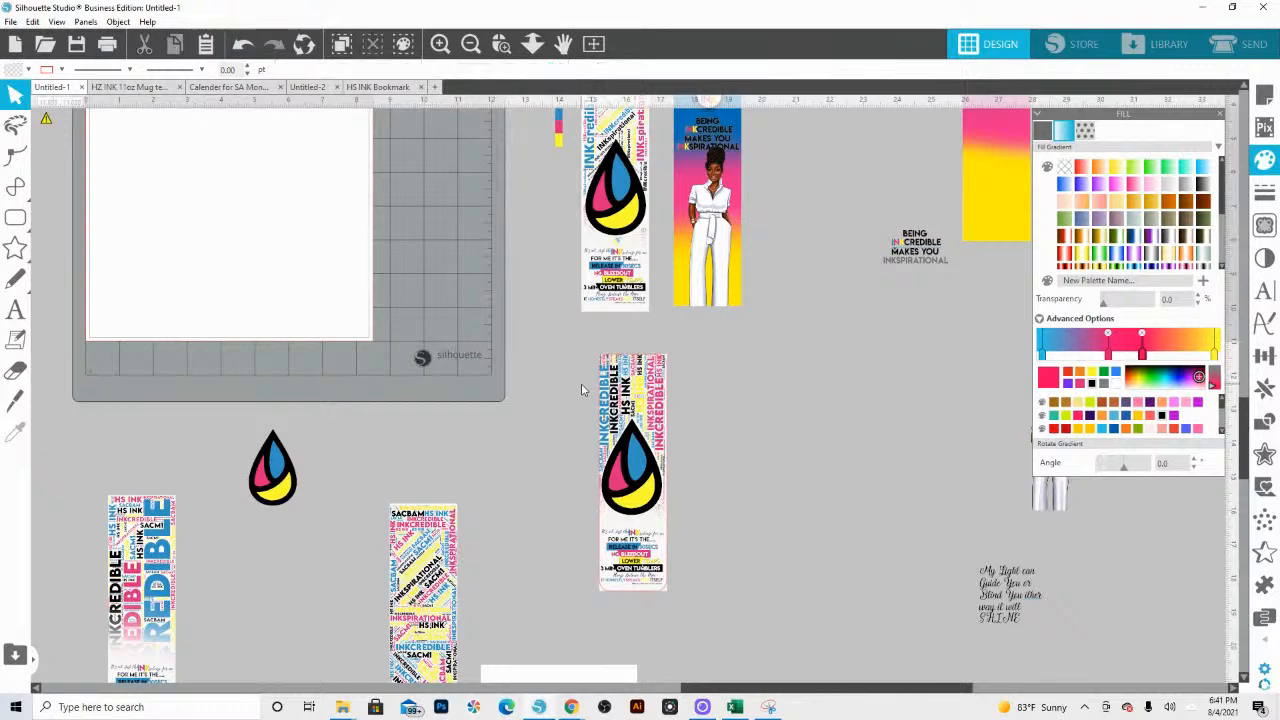
Step: Ungroup the ink-drop bookmark, crop its word-art background to the rounded rectangle, and send the cropped background to the back
{"action": "key", "text": "z"}
{"action": "left_click_drag", "start_coordinate": [593, 357], "coordinate": [735, 423]}
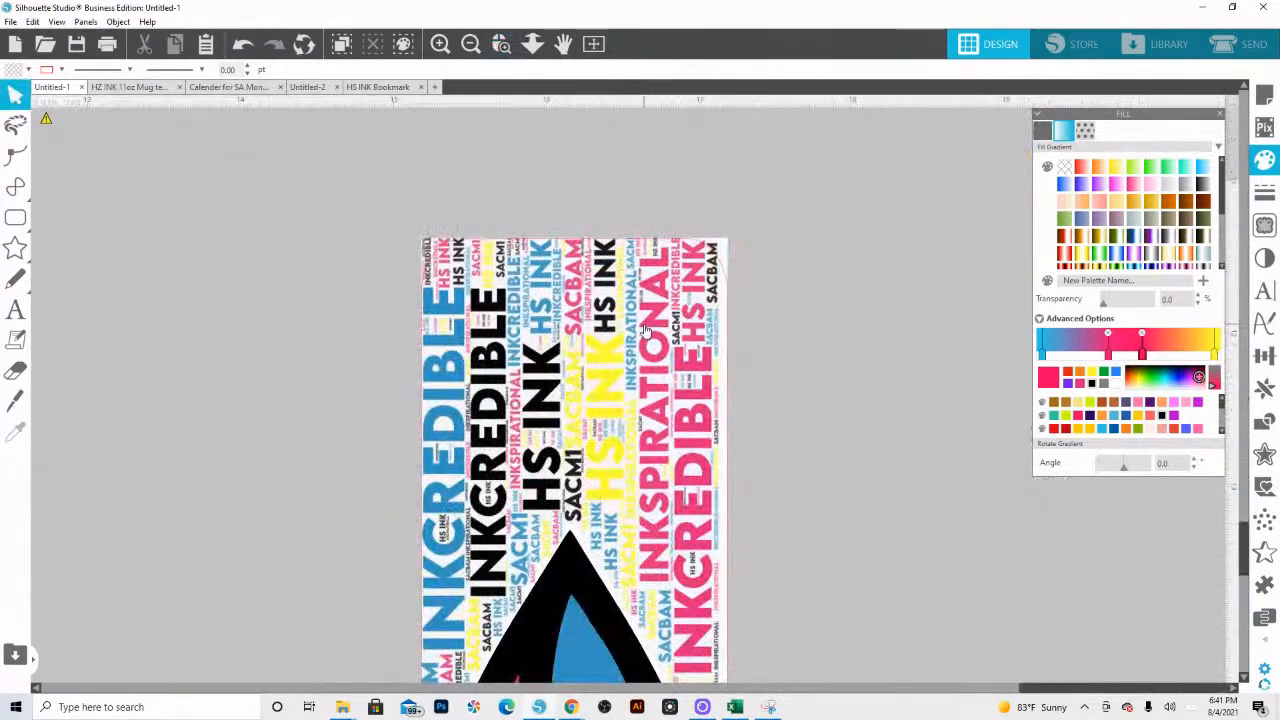
{"action": "right_click", "coordinate": [645, 330]}
{"action": "left_click", "coordinate": [683, 542]}
{"action": "left_click", "coordinate": [710, 272]}
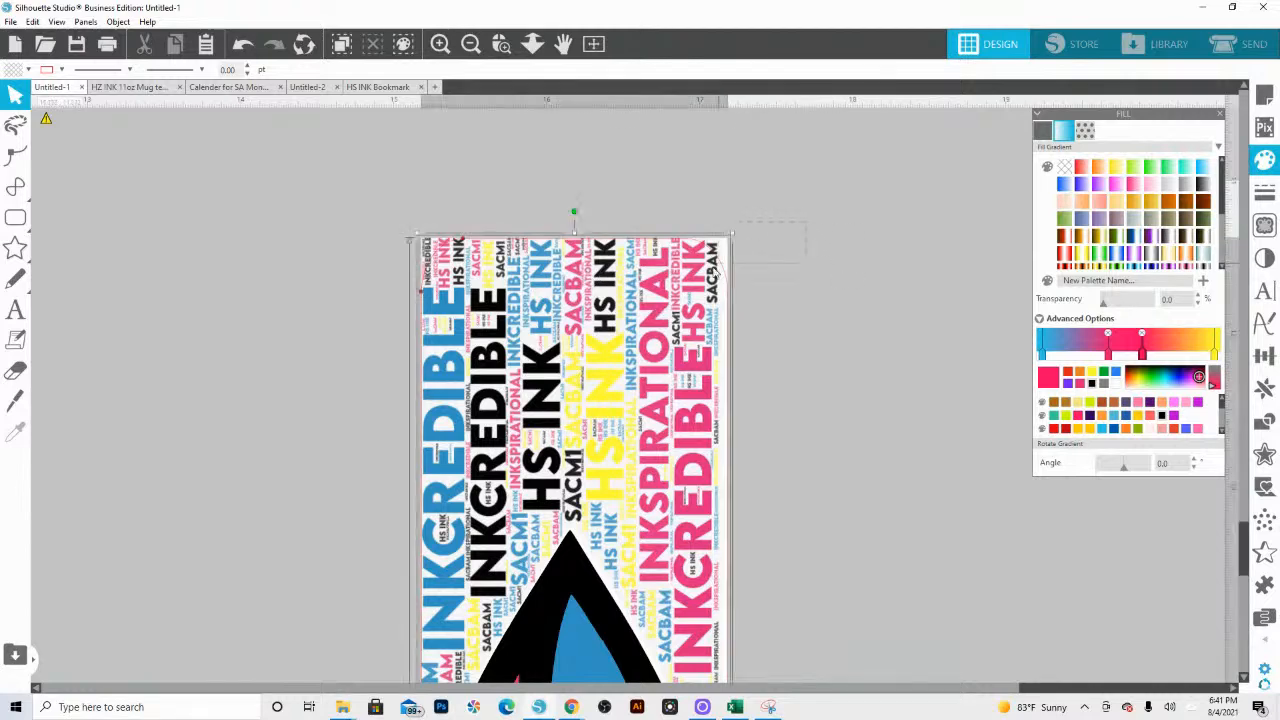
{"action": "left_click", "coordinate": [1265, 425]}
{"action": "left_click", "coordinate": [1160, 195]}
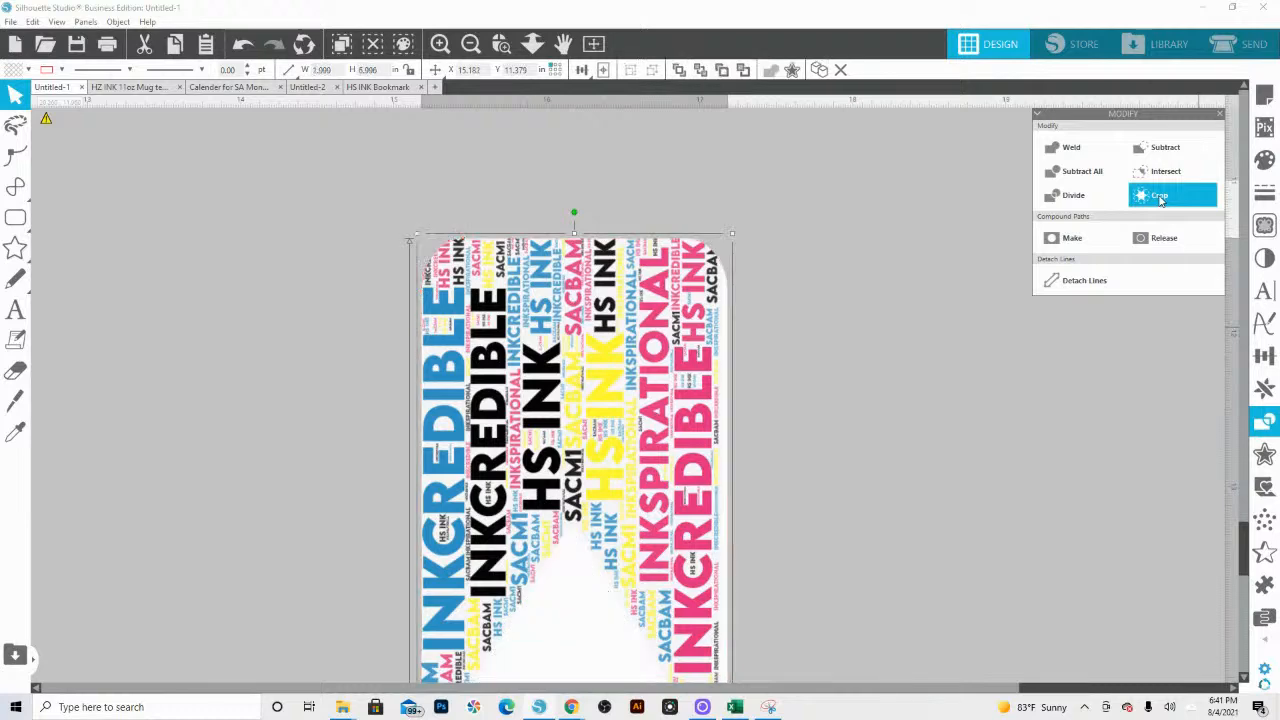
{"action": "right_click", "coordinate": [690, 332]}
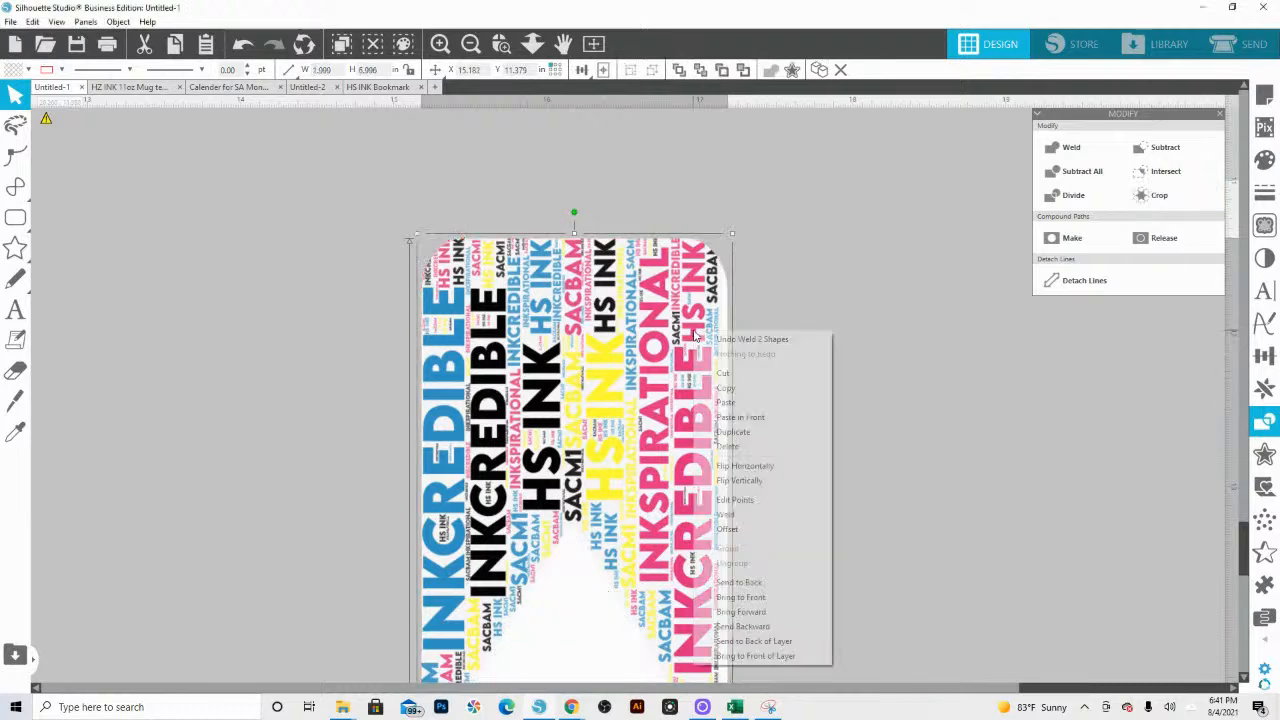
{"action": "left_click", "coordinate": [790, 586]}
Step: Try to move the cropped word-art background sideways off the ink-drop bookmark
{"action": "left_click", "coordinate": [532, 44]}
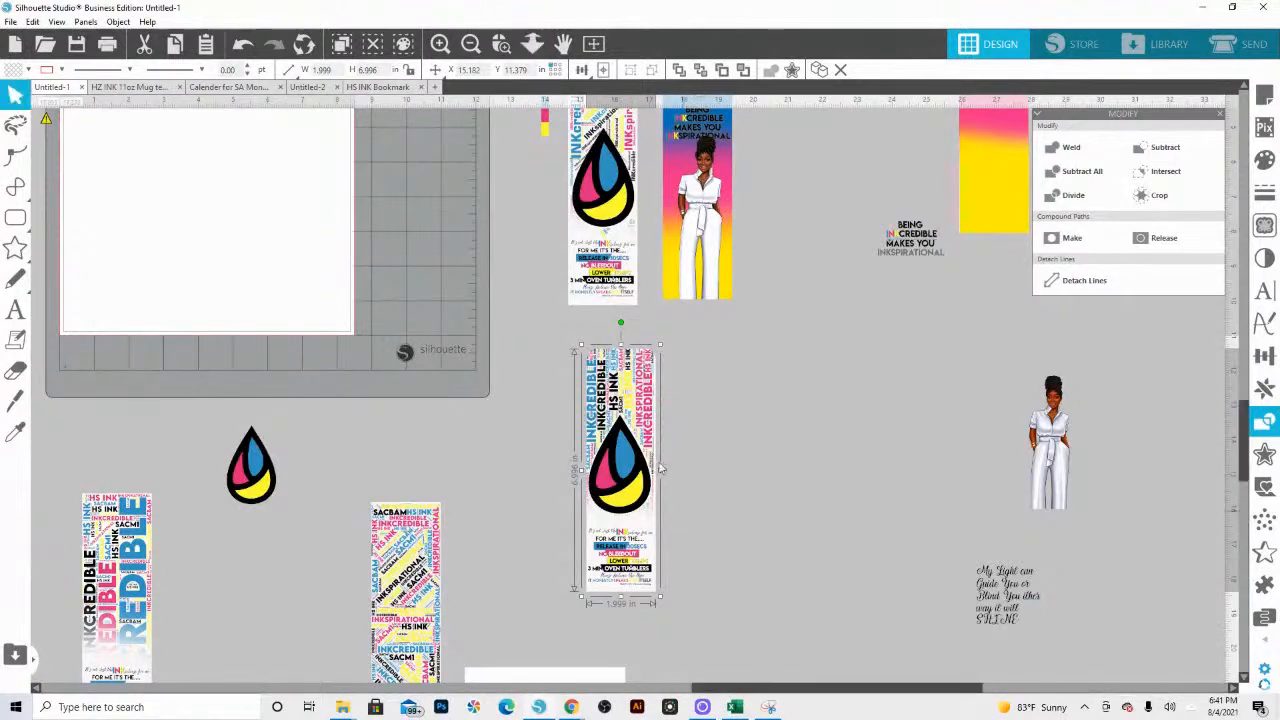
{"action": "left_click", "coordinate": [638, 378]}
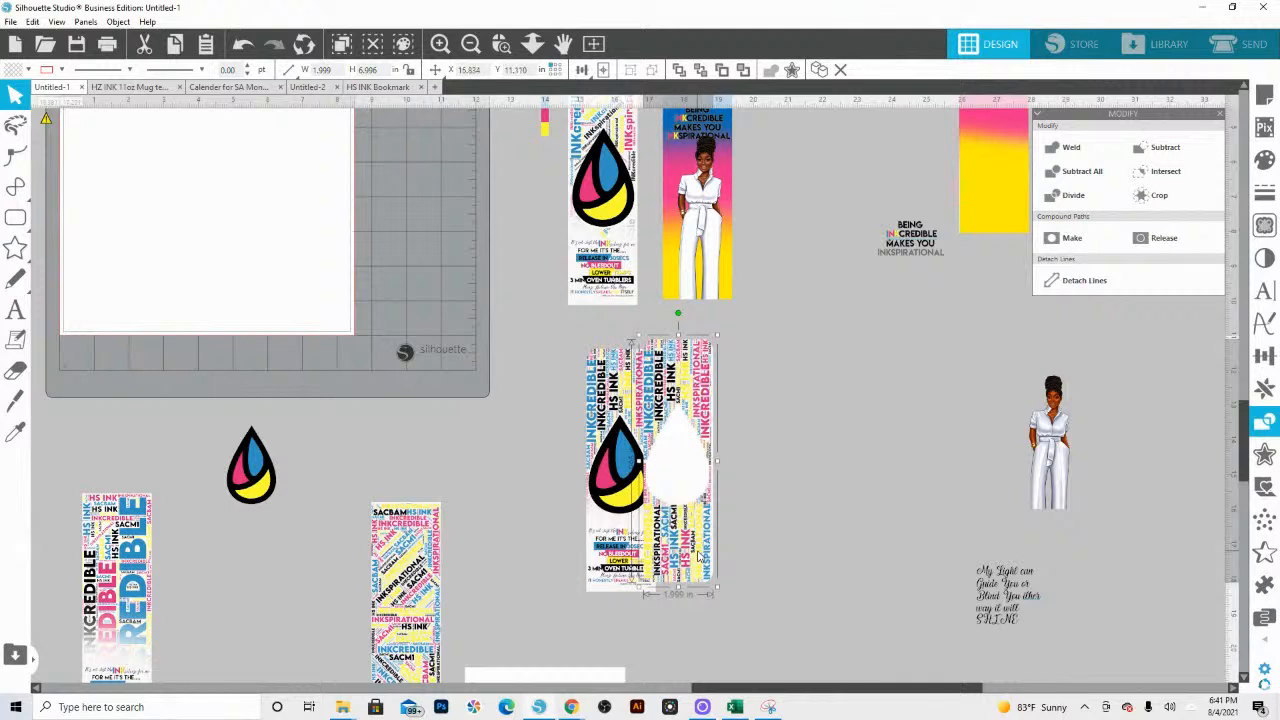
{"action": "key", "text": "i"}
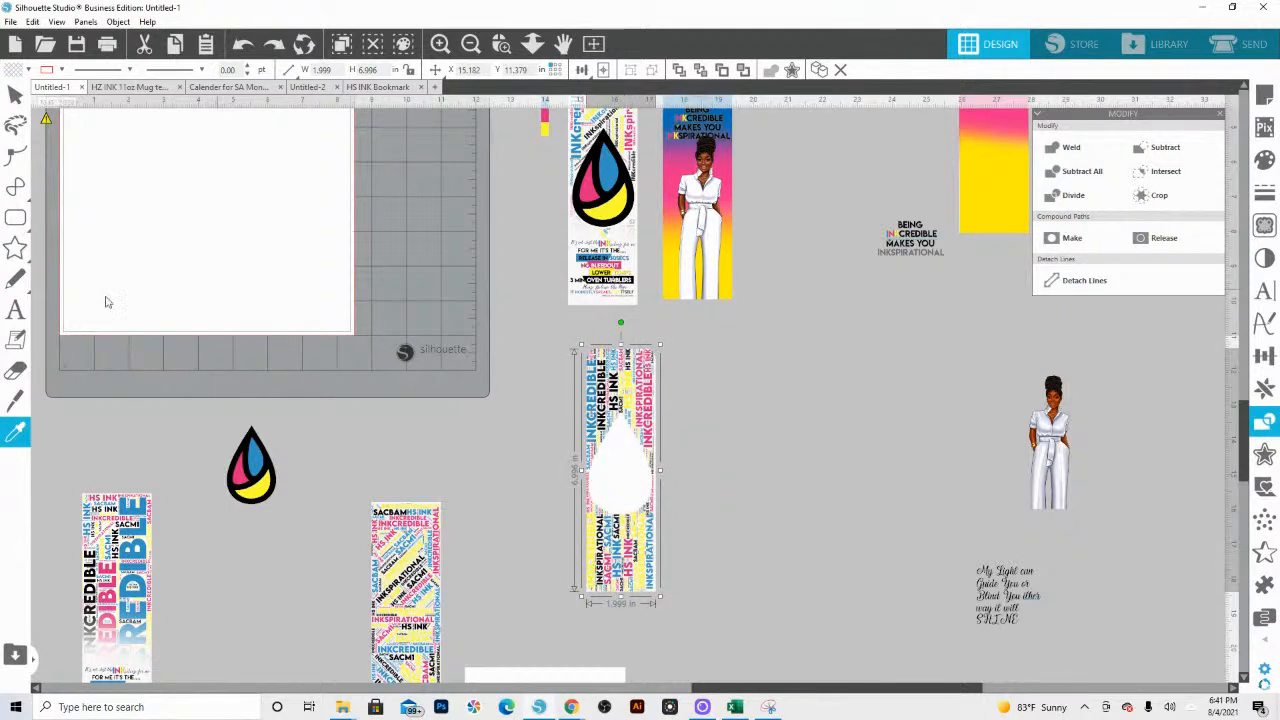
{"action": "key", "text": "v"}
Step: Fill the cropped rounded background shape with lime green and inspect the bookmark's lower corners
{"action": "left_click", "coordinate": [28, 69]}
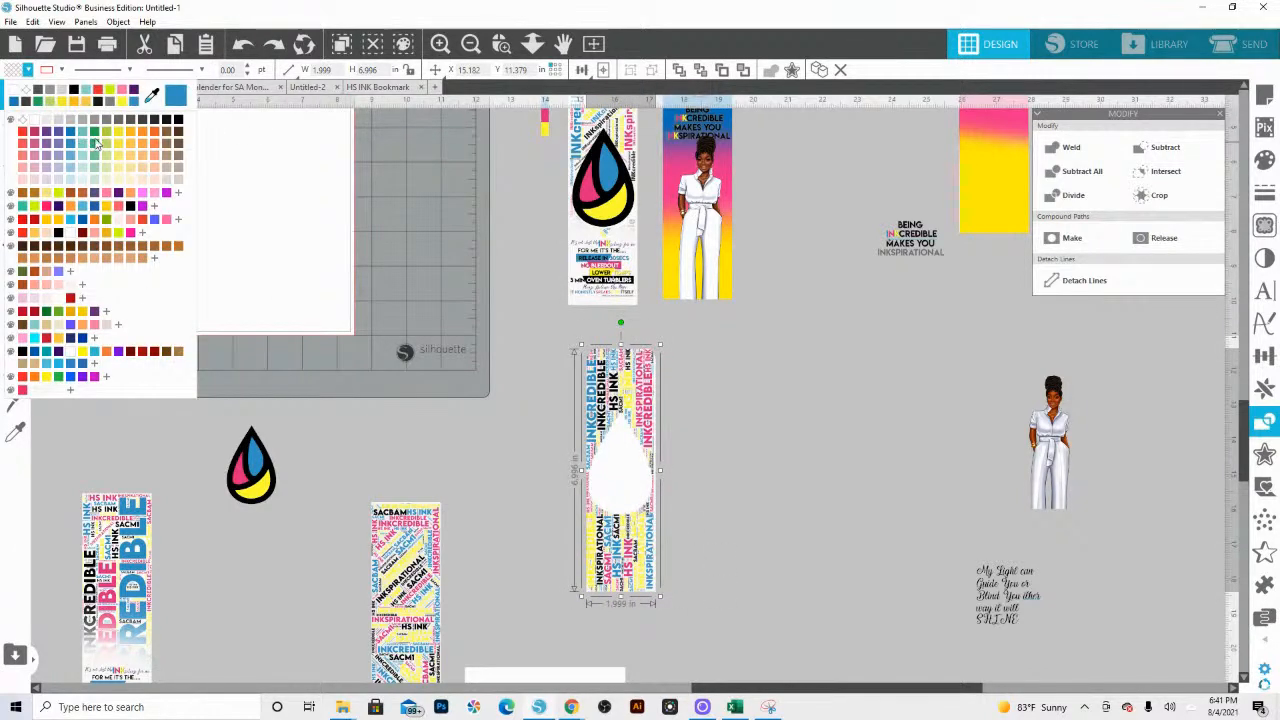
{"action": "left_click", "coordinate": [102, 141]}
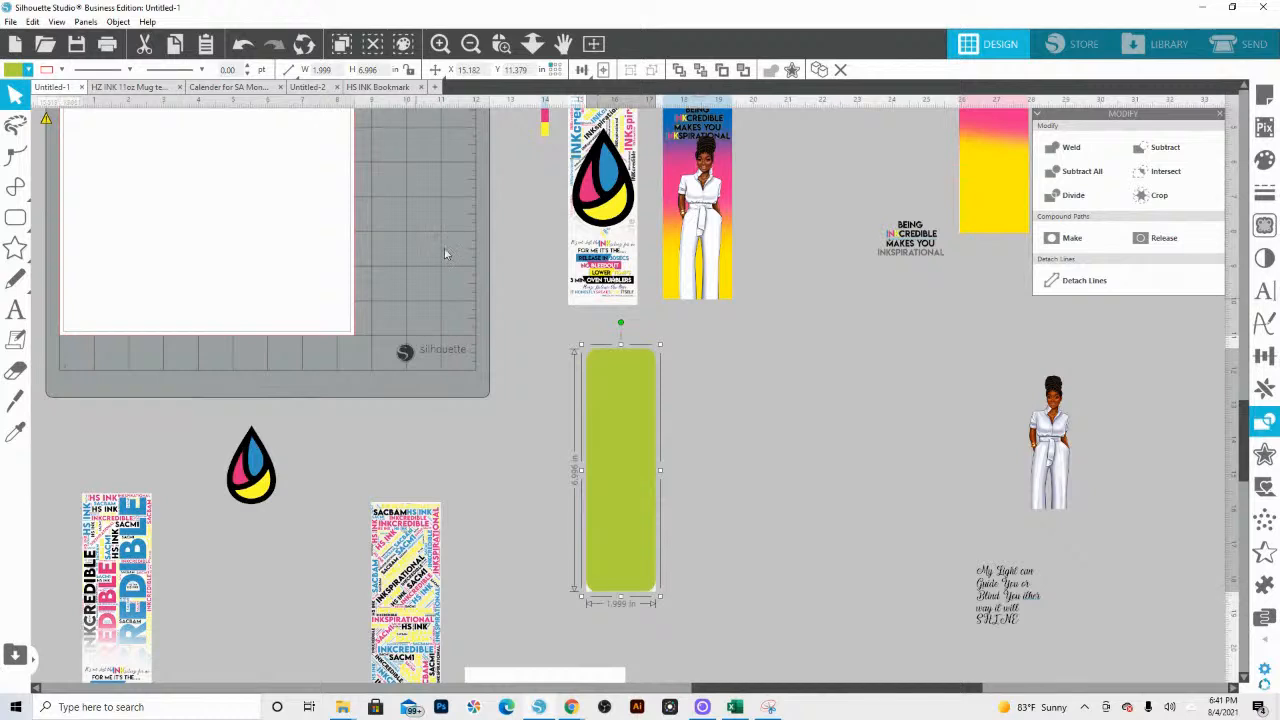
{"action": "left_click", "coordinate": [501, 43]}
{"action": "left_click_drag", "start_coordinate": [694, 607], "coordinate": [732, 619]}
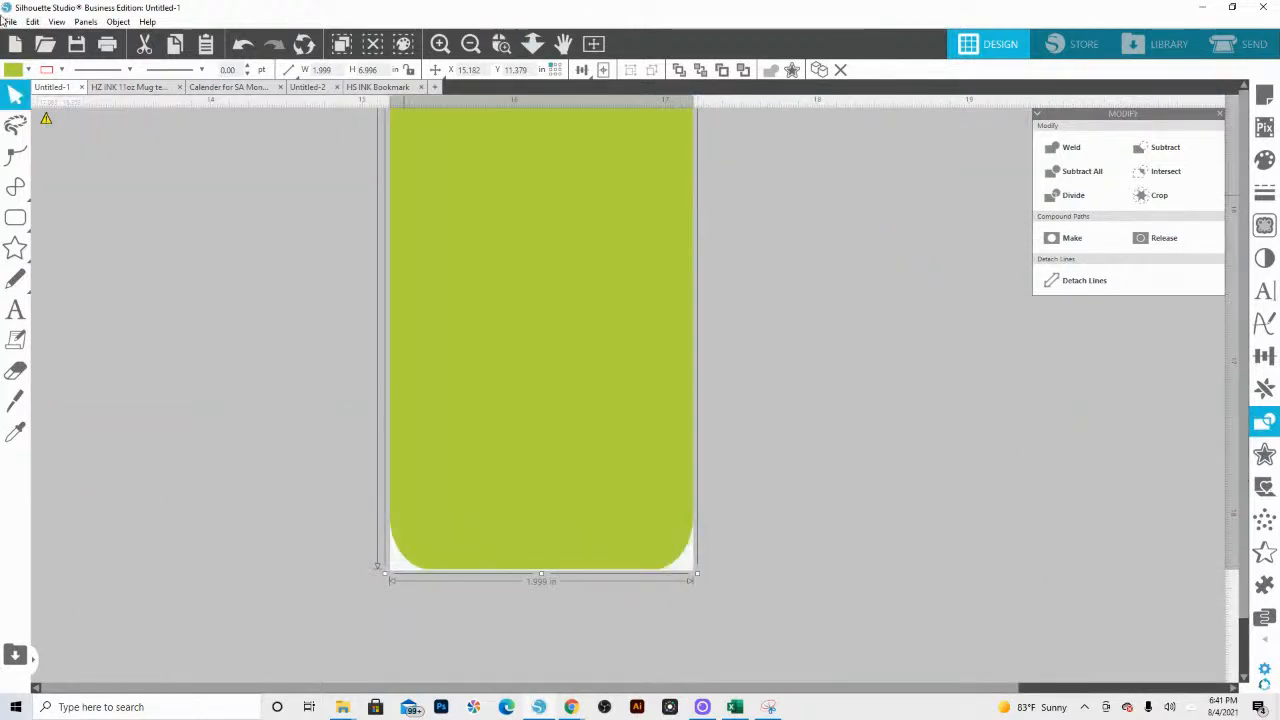
Step: Remove the rounded background shape's lime green fill and crop the ink-drop bookmark's faded background layer to the rounded outline
{"action": "left_click", "coordinate": [13, 69]}
{"action": "left_click", "coordinate": [25, 123]}
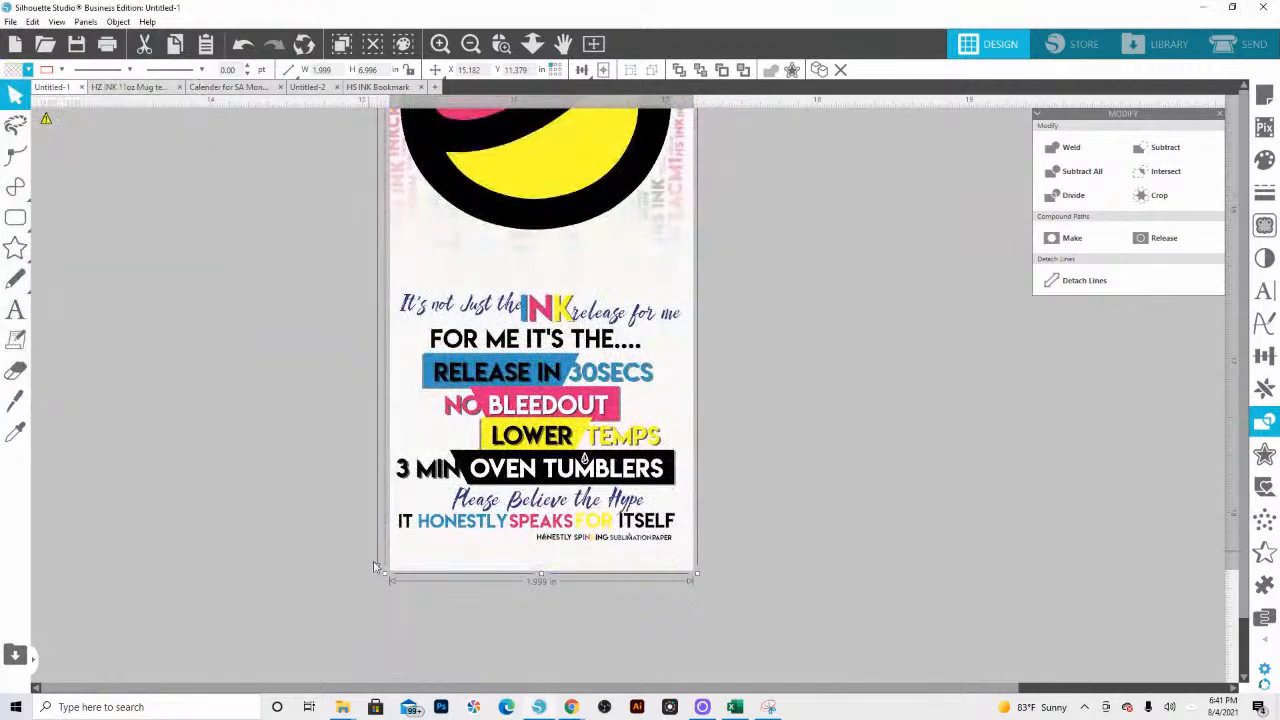
{"action": "left_click", "coordinate": [386, 572]}
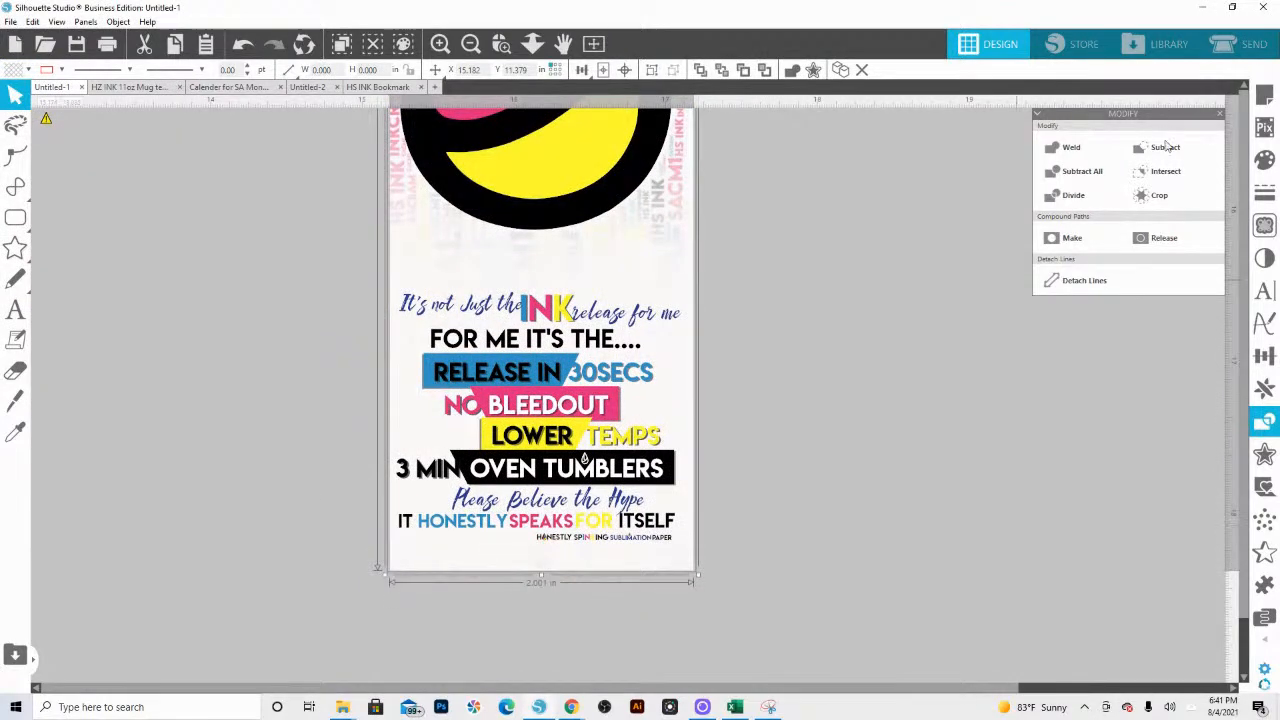
{"action": "left_click", "coordinate": [1152, 196]}
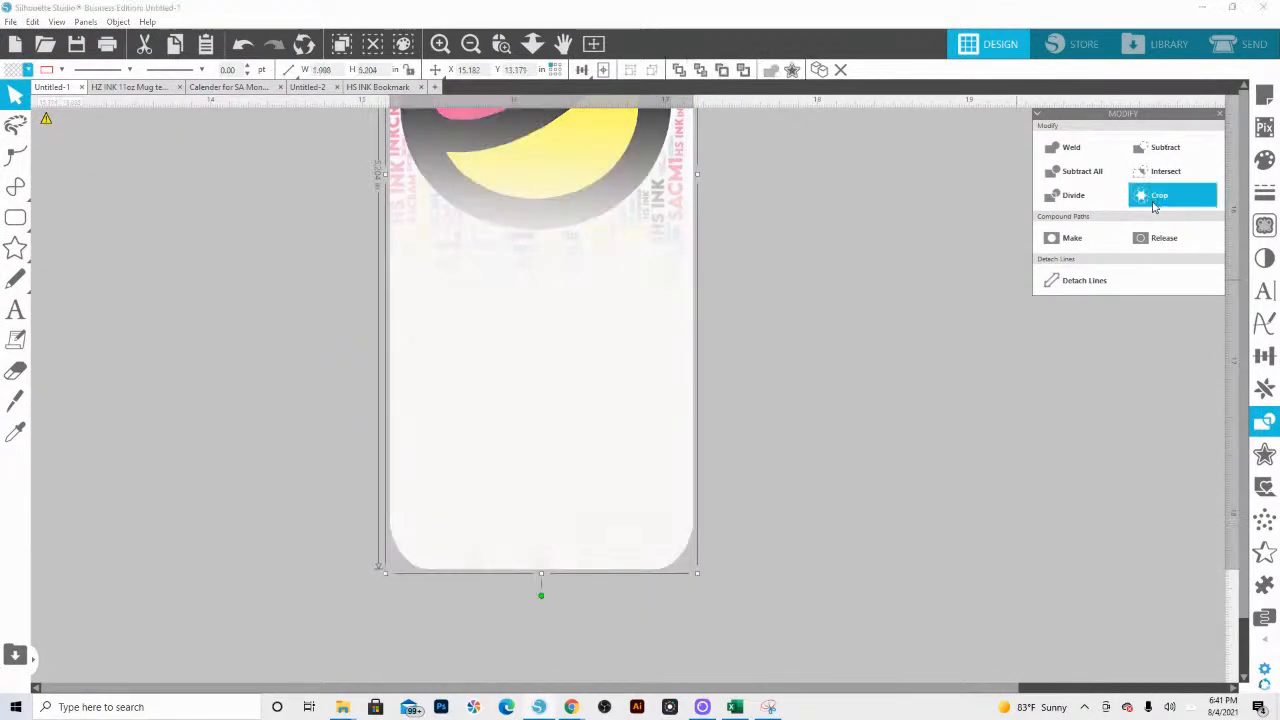
Step: Send the cropped faded layer to the back, behind the ink drop and slogan text
{"action": "left_click", "coordinate": [726, 612]}
{"action": "right_click", "coordinate": [670, 563]}
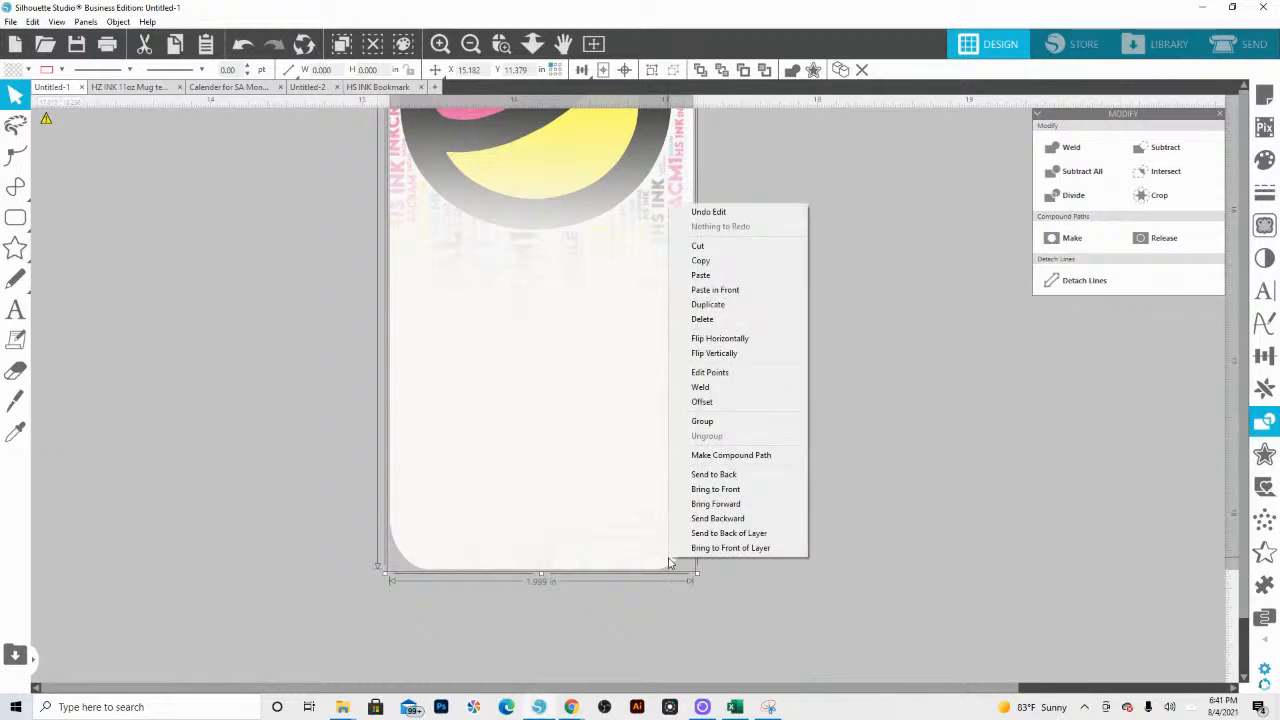
{"action": "left_click", "coordinate": [702, 496]}
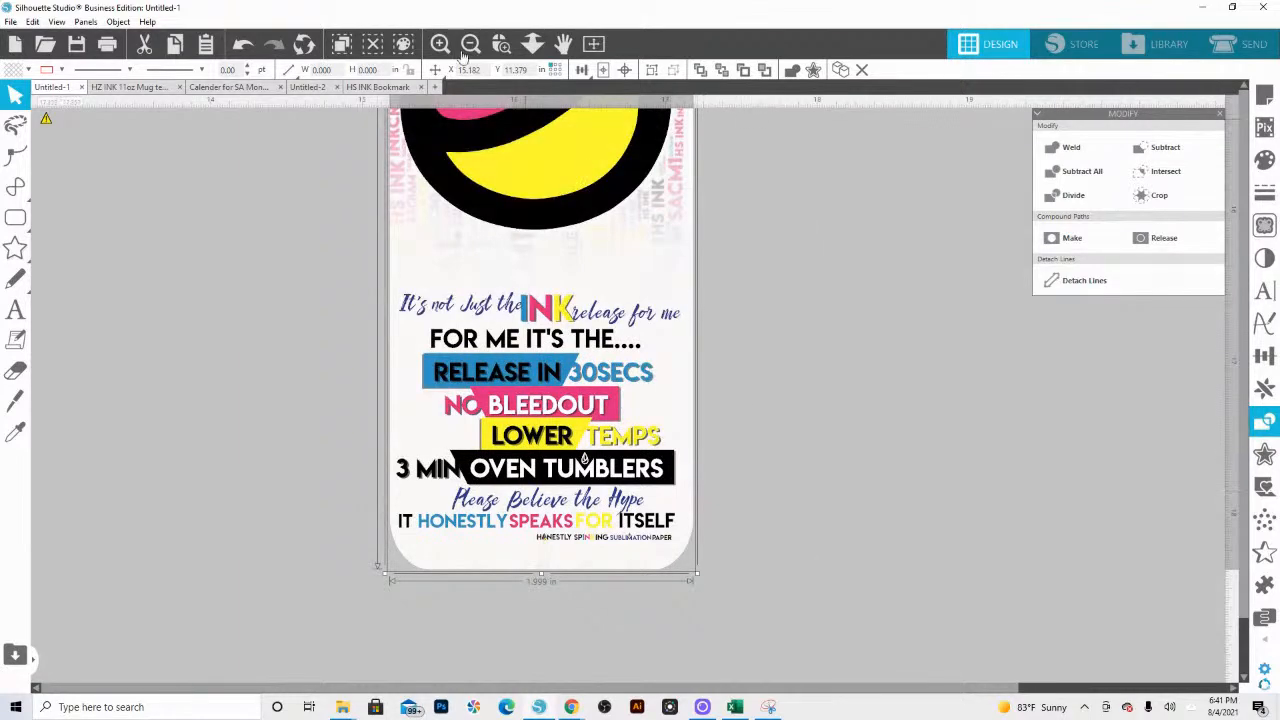
Step: Select all layers of the rounded ink-drop bookmark and group them
{"action": "left_click", "coordinate": [532, 43]}
{"action": "left_click_drag", "start_coordinate": [535, 443], "coordinate": [599, 309]}
{"action": "right_click", "coordinate": [606, 320]}
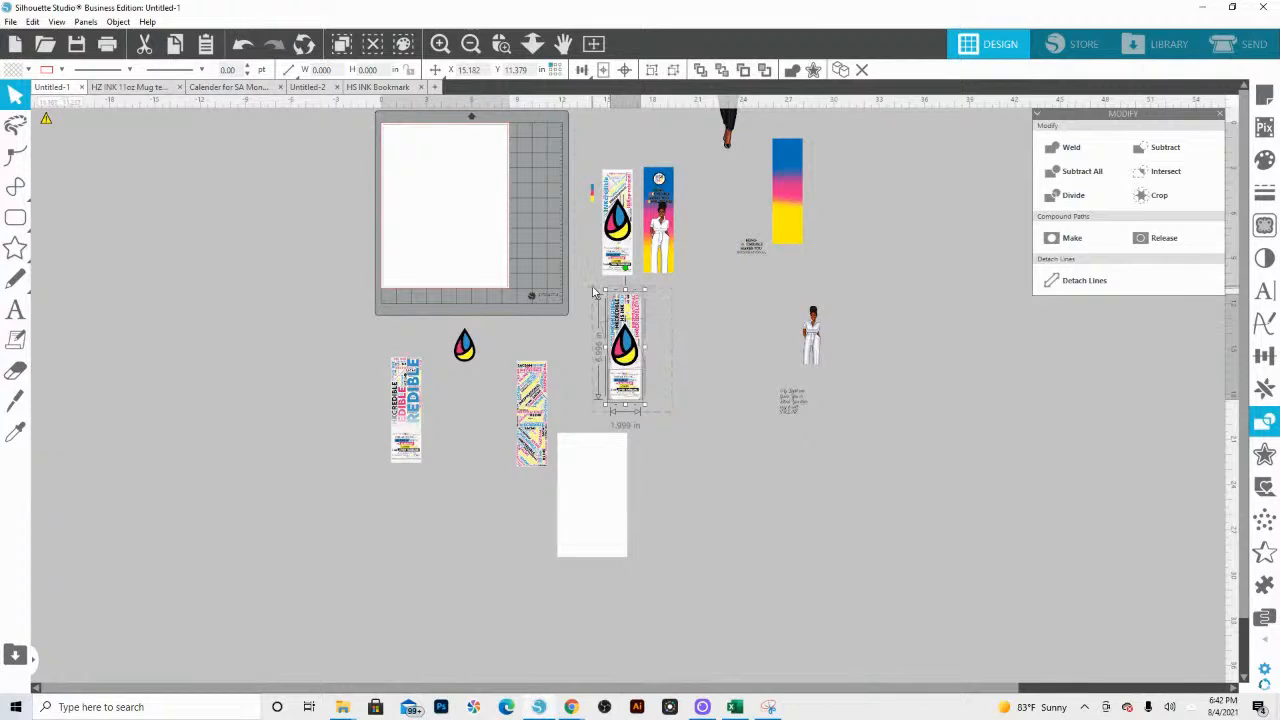
{"action": "key", "text": "i"}
{"action": "key", "text": "ctrl+g"}
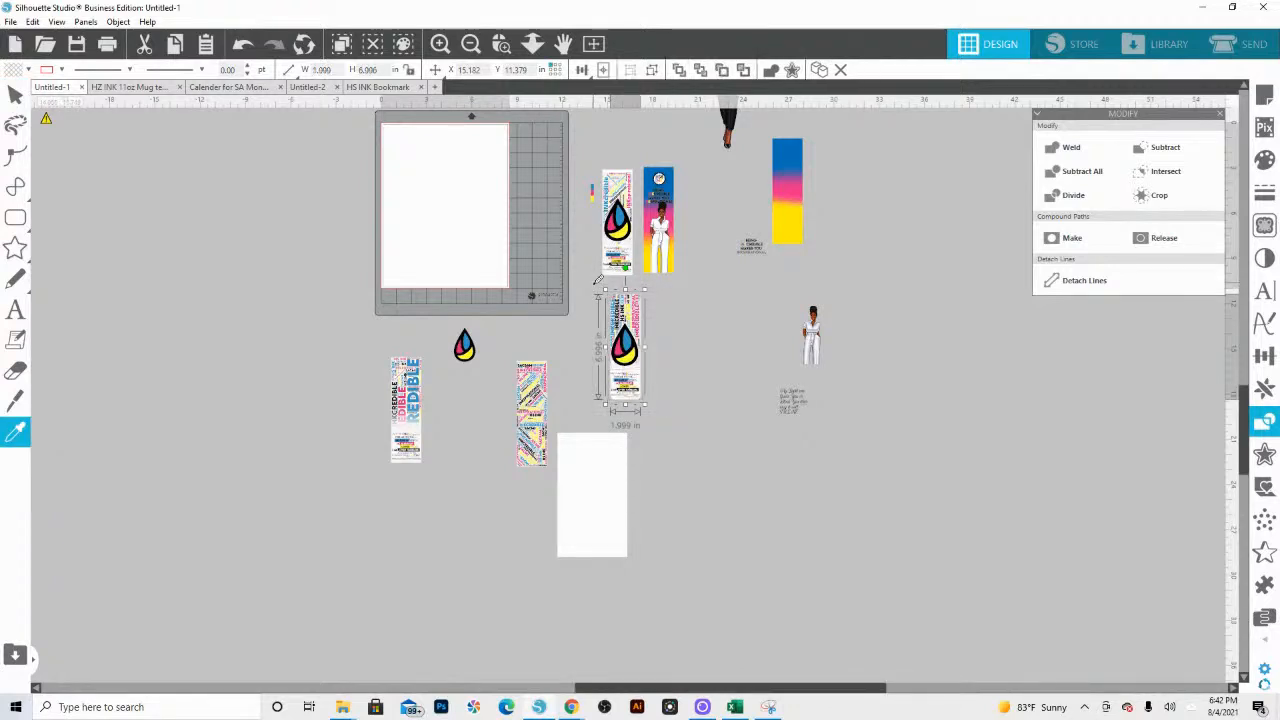
{"action": "key", "text": "Escape"}
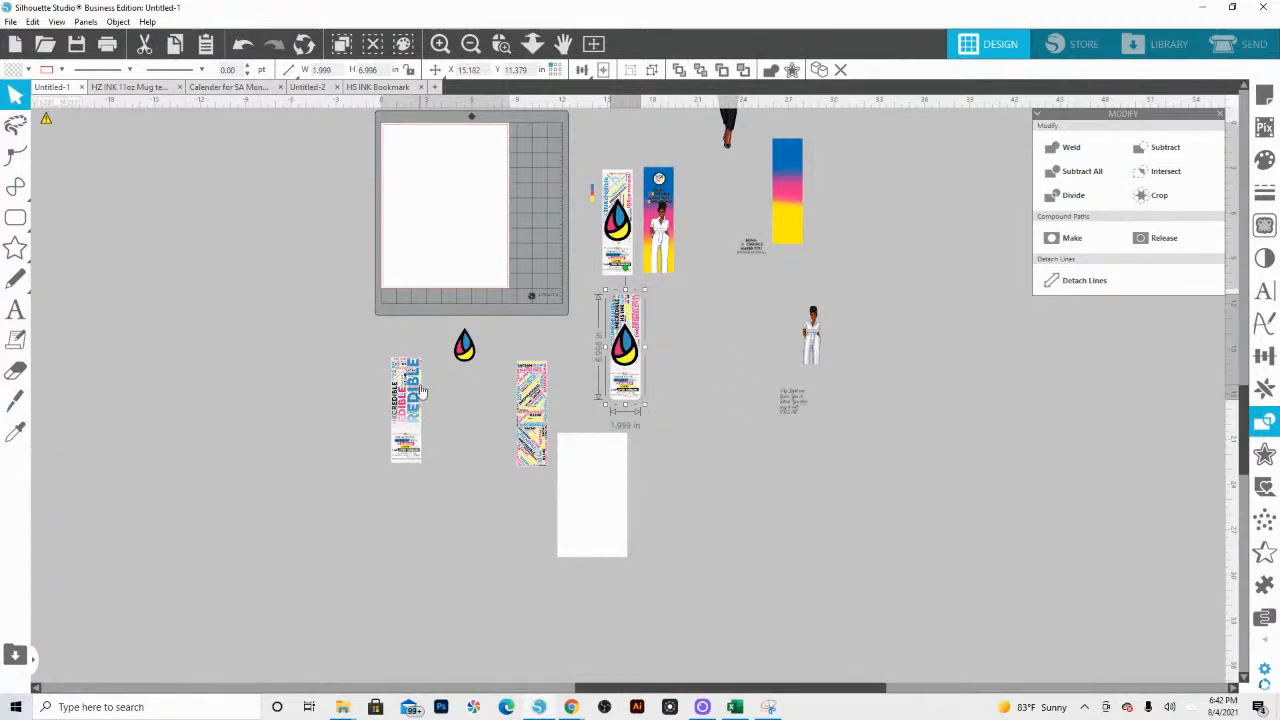
Step: Move the INKCREDIBLE word-art bookmark without the ink drop from below the cutting mat onto the page
{"action": "left_click", "coordinate": [501, 43]}
{"action": "left_click_drag", "start_coordinate": [375, 369], "coordinate": [449, 473]}
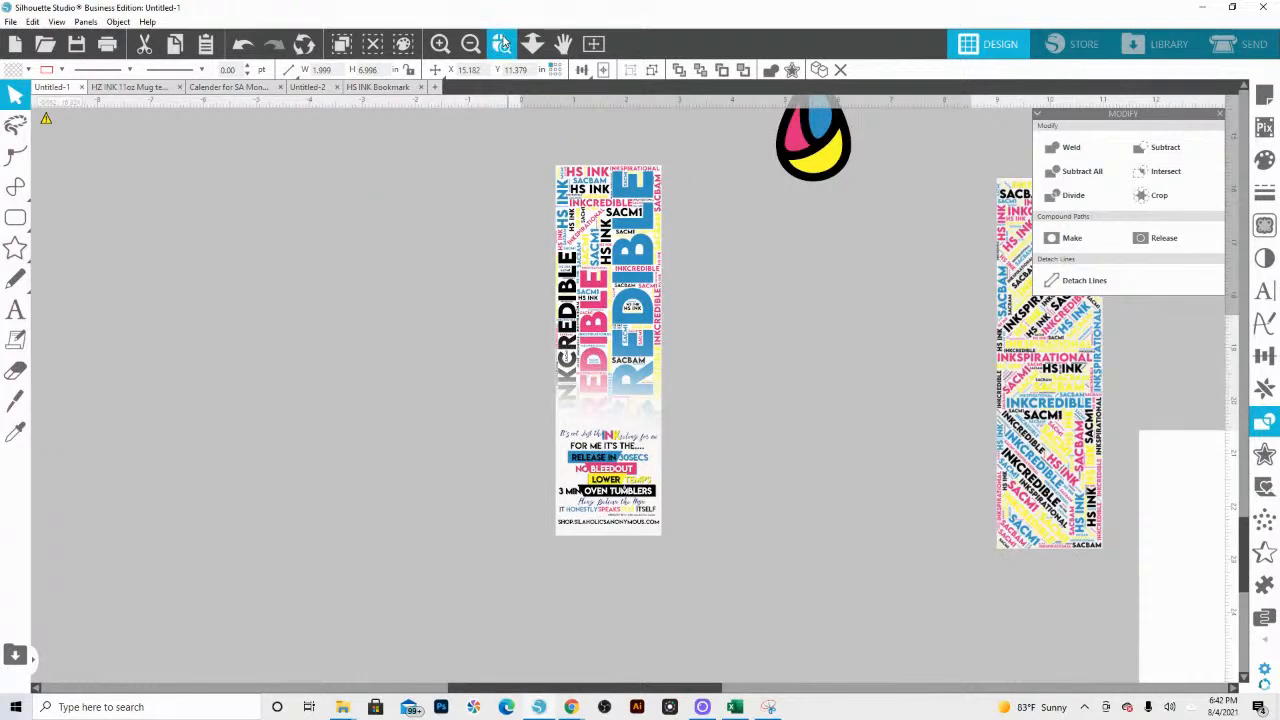
{"action": "left_click", "coordinate": [532, 43]}
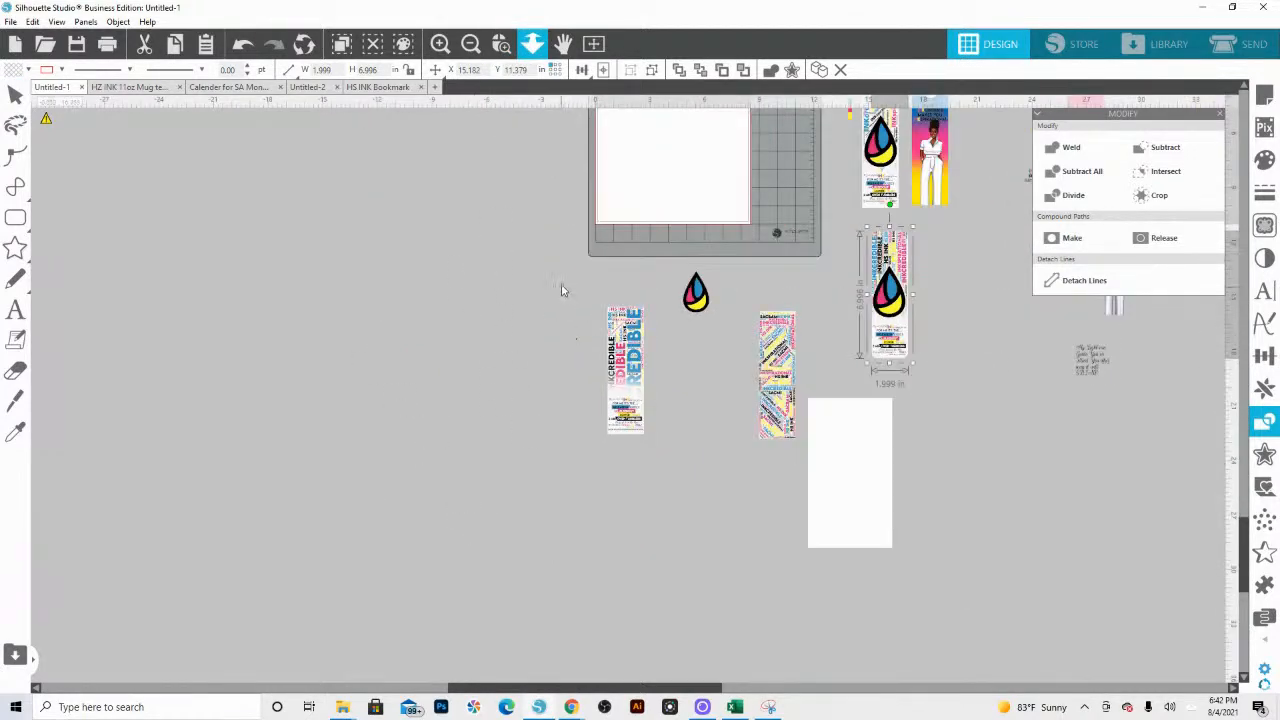
{"action": "right_click", "coordinate": [685, 477]}
{"action": "left_click", "coordinate": [509, 397]}
{"action": "left_click", "coordinate": [622, 425]}
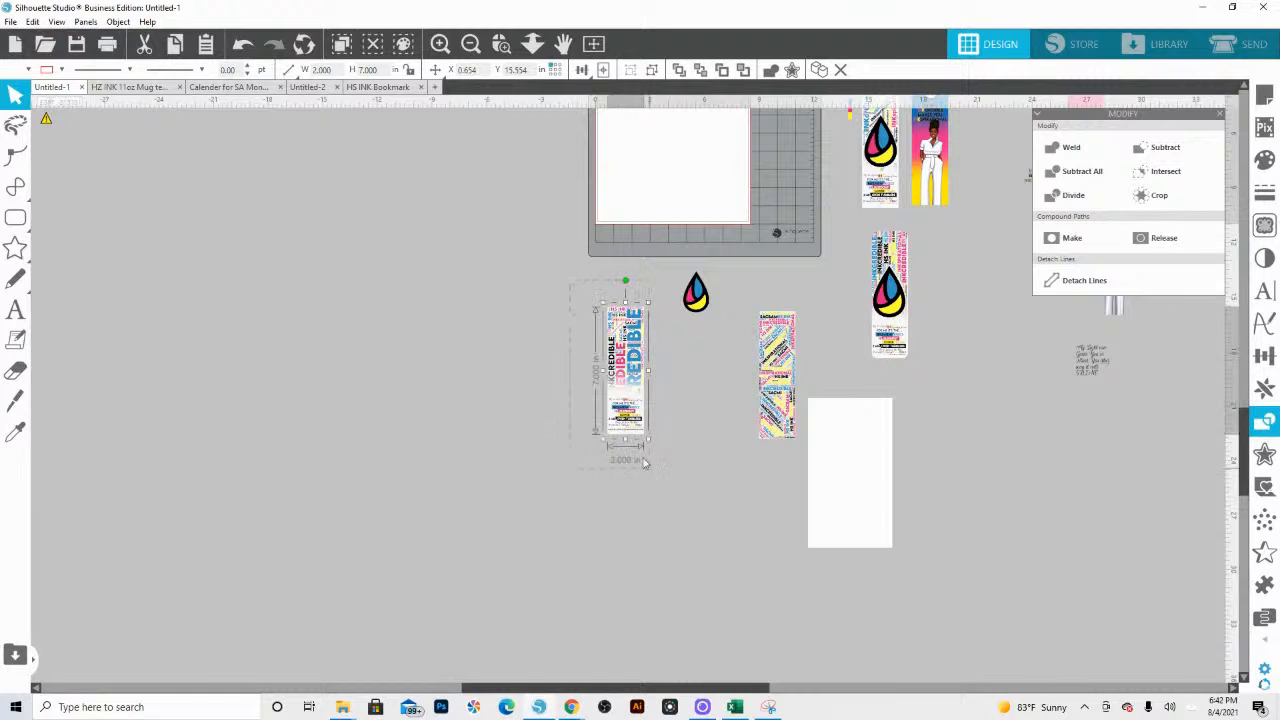
{"action": "left_click_drag", "start_coordinate": [622, 425], "coordinate": [621, 163]}
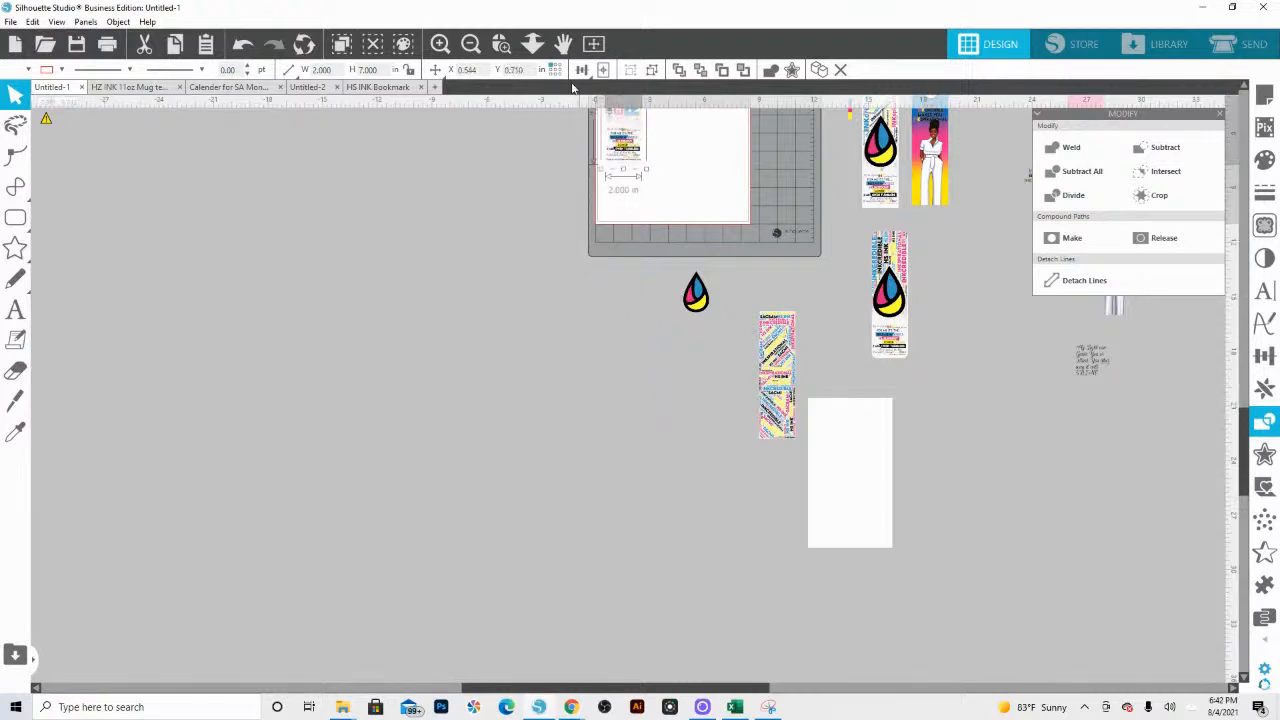
{"action": "left_click", "coordinate": [532, 43]}
{"action": "key", "text": "Escape"}
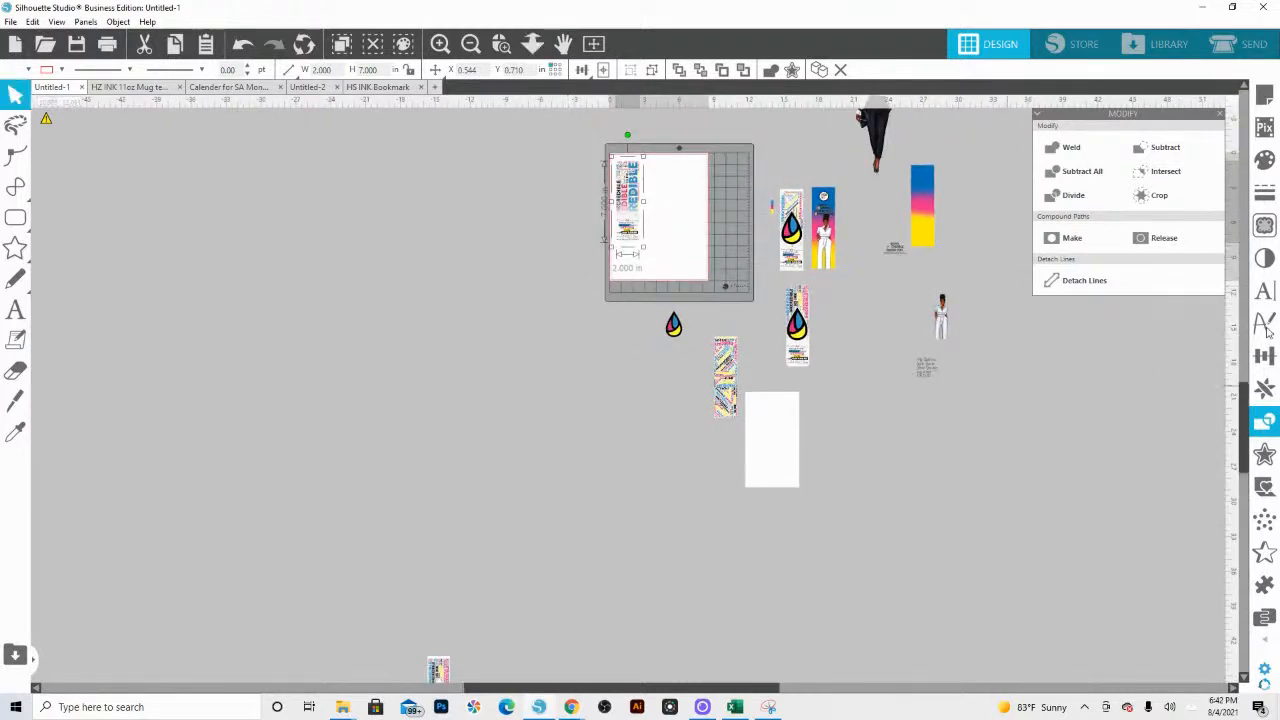
Step: Turn on registration marks for the page and set their inset to 0.394 in
{"action": "left_click", "coordinate": [1264, 93]}
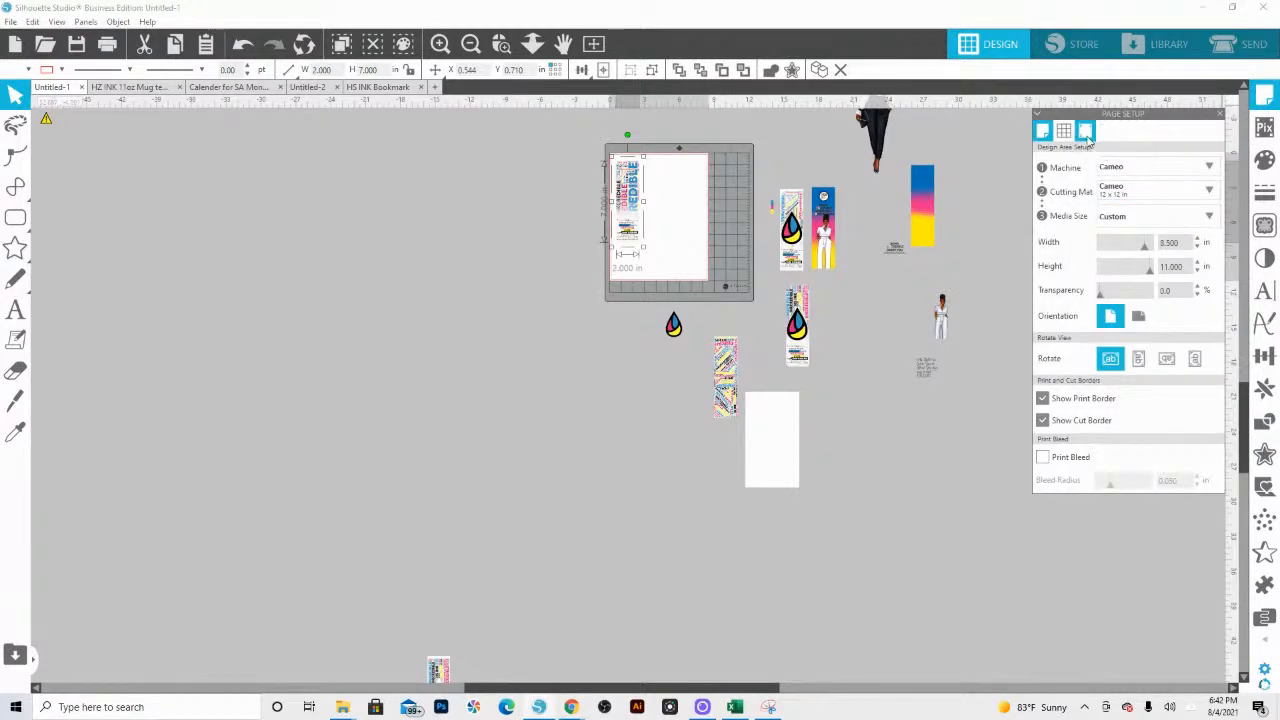
{"action": "left_click", "coordinate": [1086, 132]}
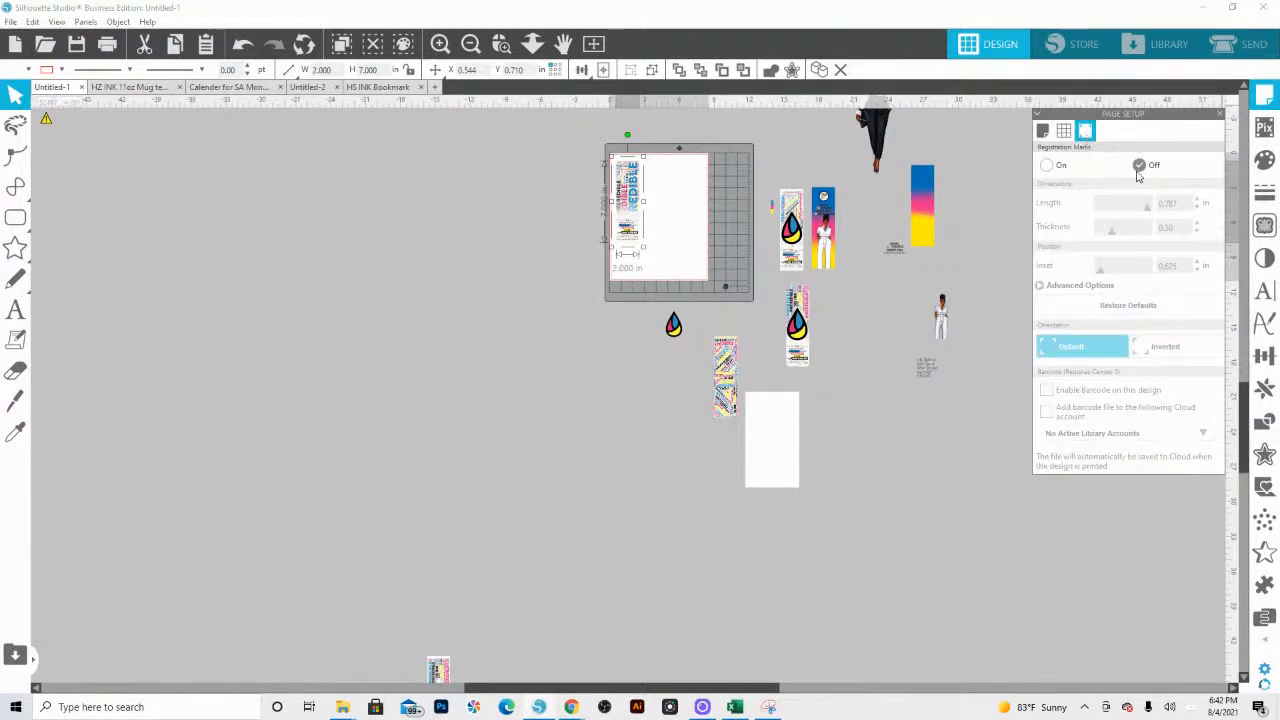
{"action": "left_click", "coordinate": [1060, 168]}
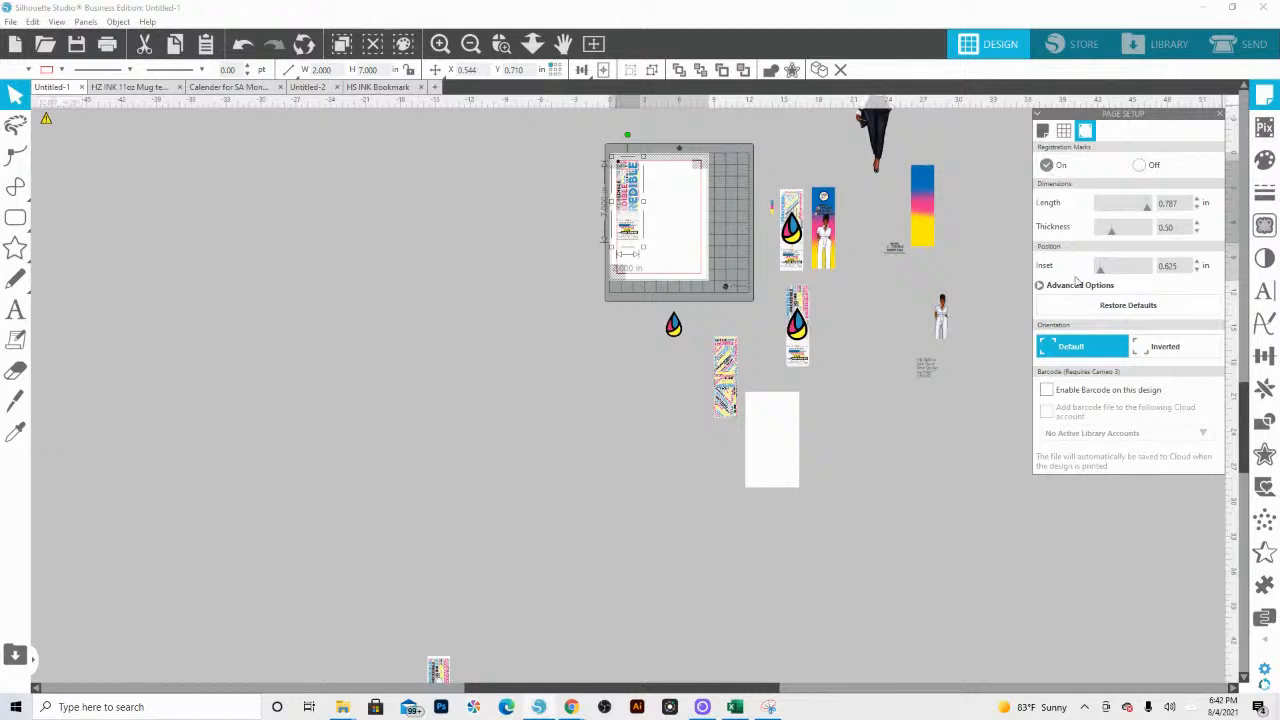
{"action": "left_click_drag", "start_coordinate": [1100, 275], "coordinate": [1096, 270]}
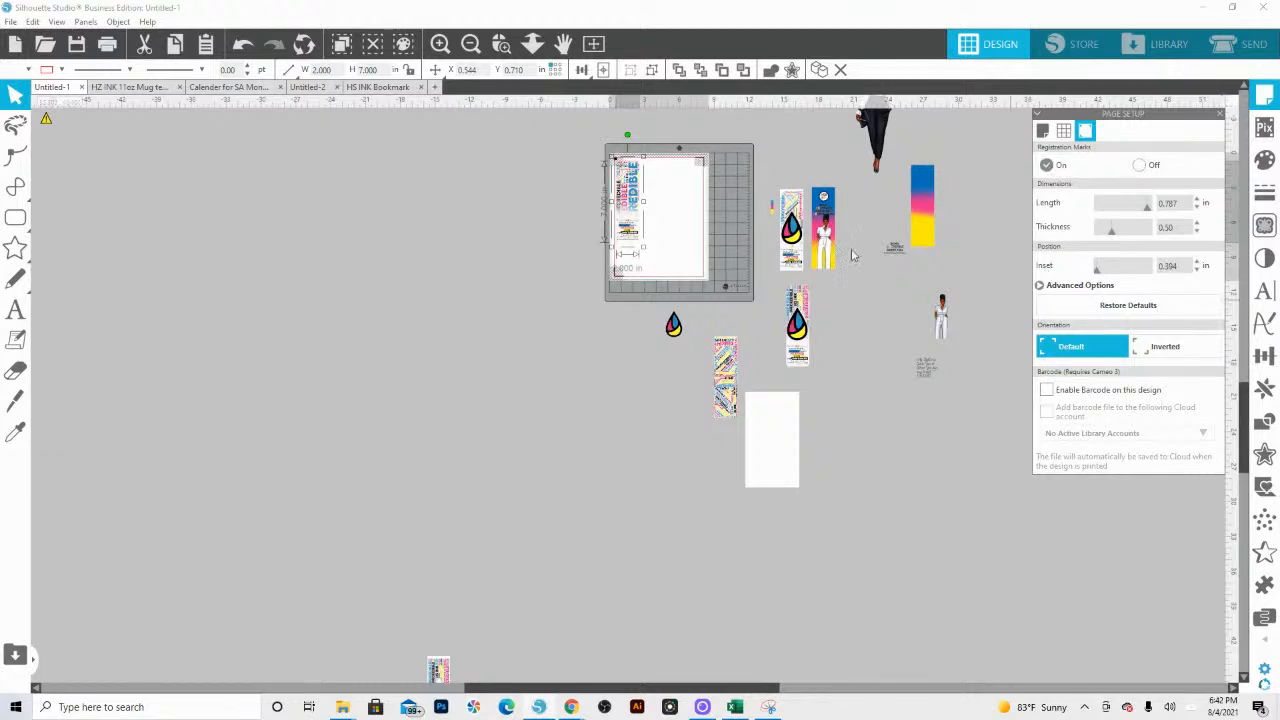
Step: Shift the word-art bookmark toward the page's right side and place the rounded ink-drop bookmark on the page to its left
{"action": "left_click_drag", "start_coordinate": [640, 207], "coordinate": [686, 204]}
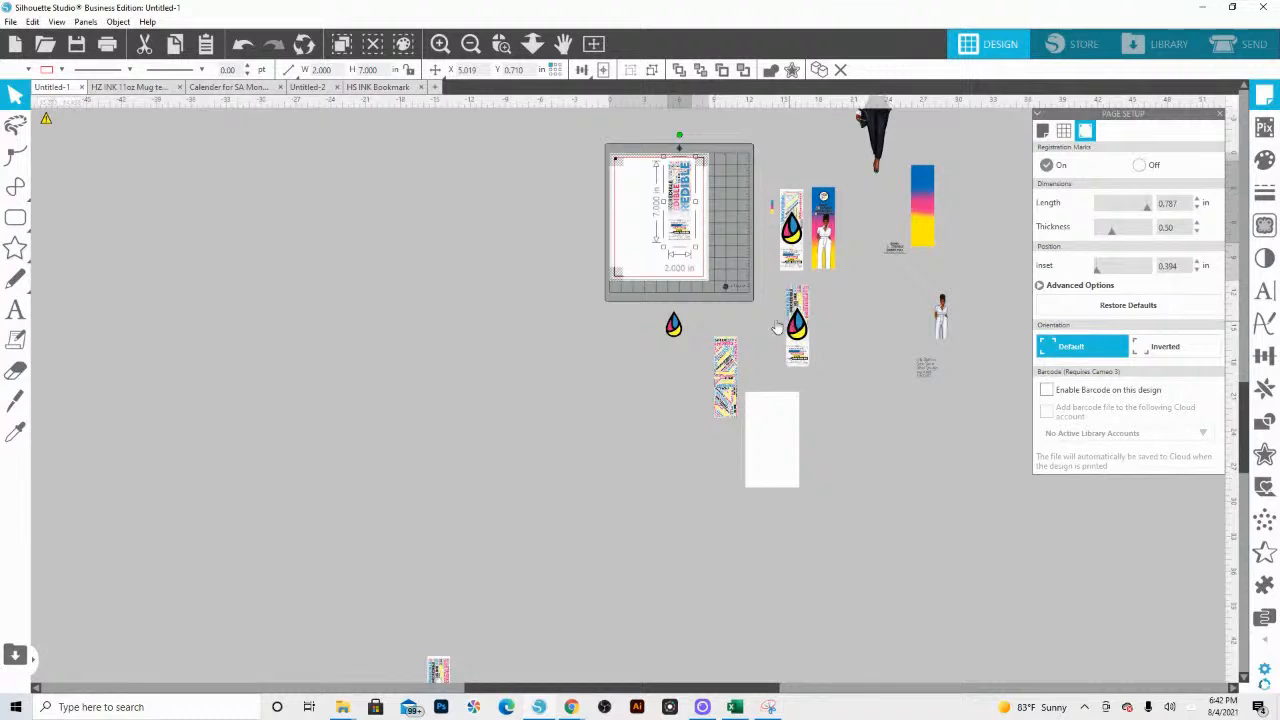
{"action": "left_click", "coordinate": [799, 355]}
{"action": "left_click_drag", "start_coordinate": [800, 357], "coordinate": [653, 212]}
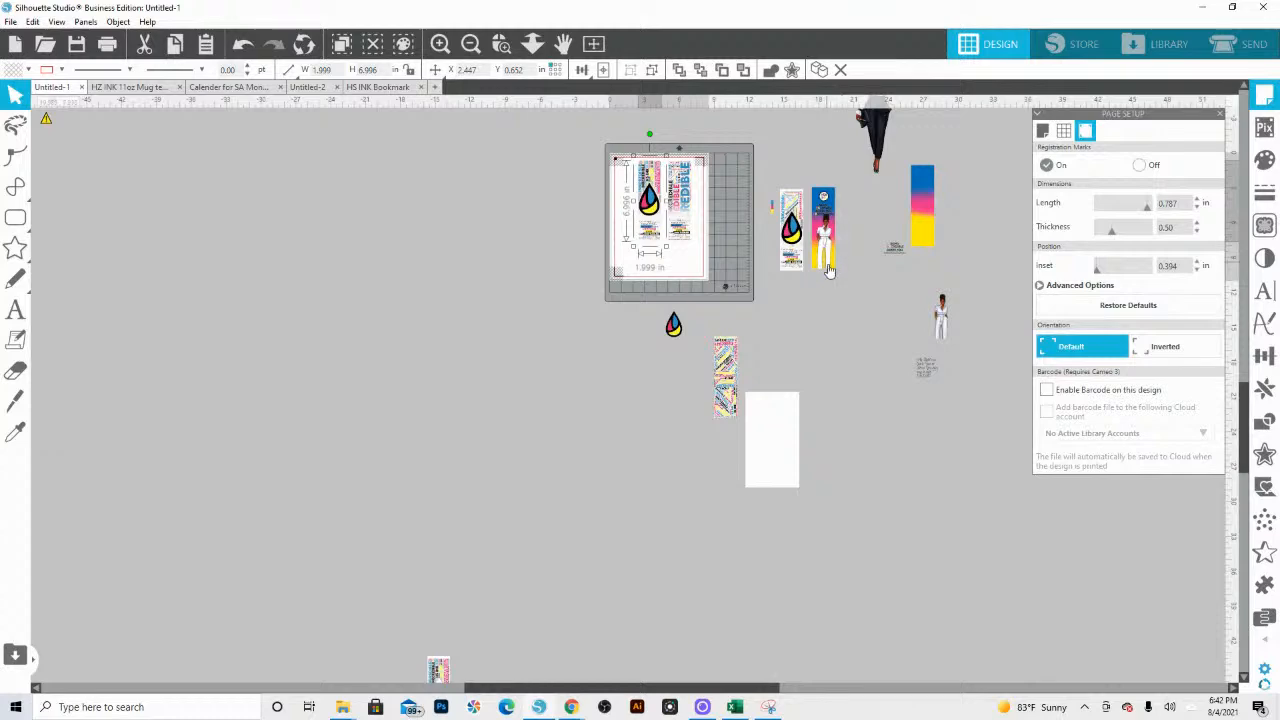
Step: Move the ink-drop bookmark toward the page's left margin and bring the word-art bookmark close beside it
{"action": "left_click", "coordinate": [502, 44]}
{"action": "left_click_drag", "start_coordinate": [596, 160], "coordinate": [766, 298]}
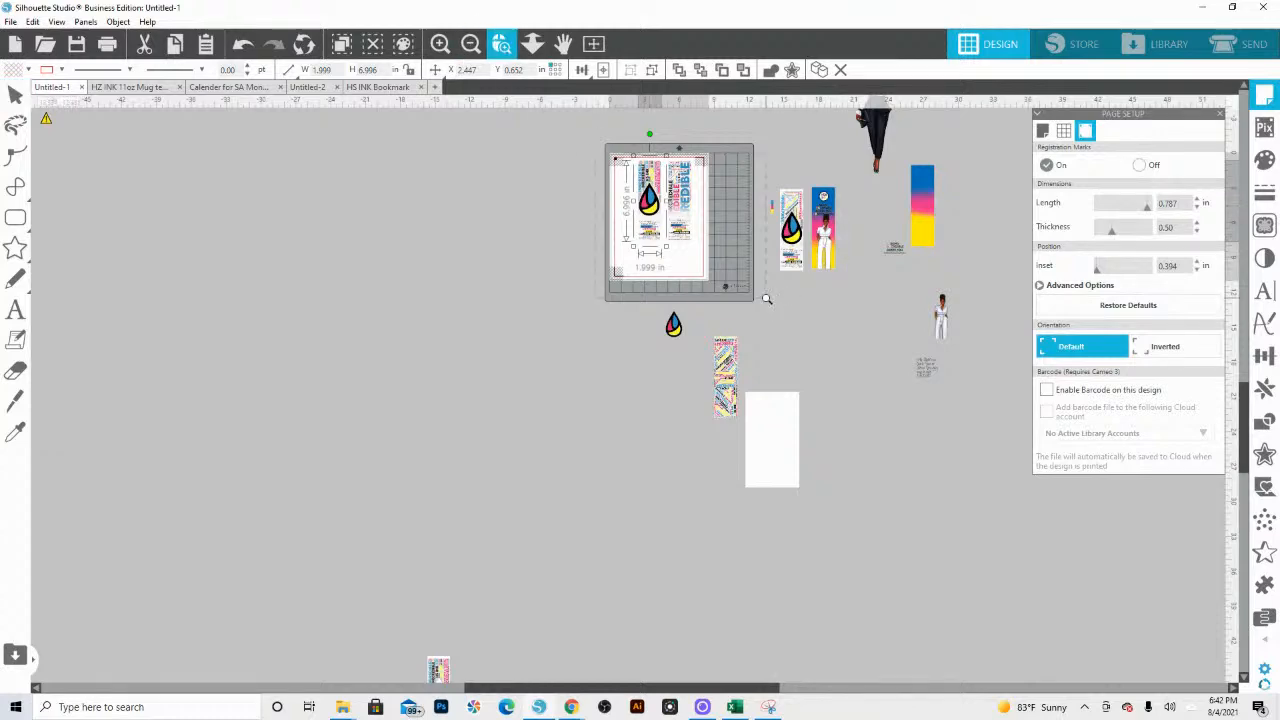
{"action": "scroll", "coordinate": [686, 343], "scroll_direction": "up", "scroll_amount": 3}
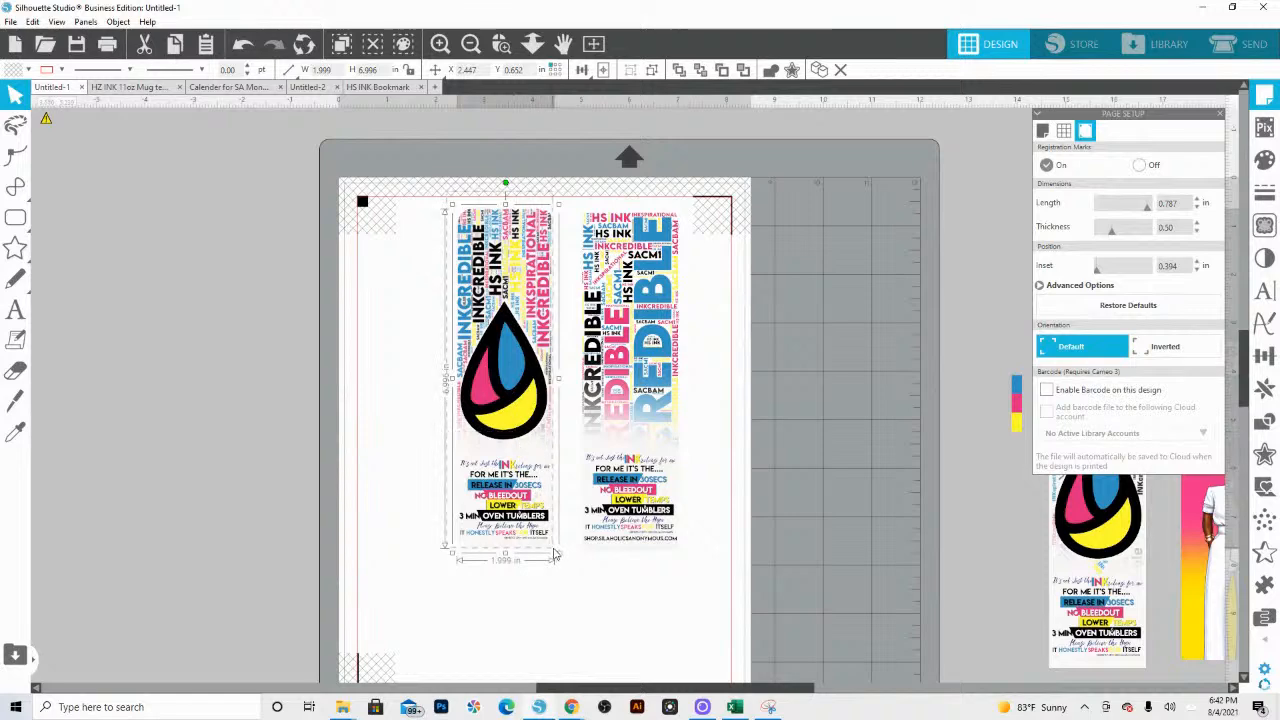
{"action": "left_click_drag", "start_coordinate": [506, 415], "coordinate": [477, 412]}
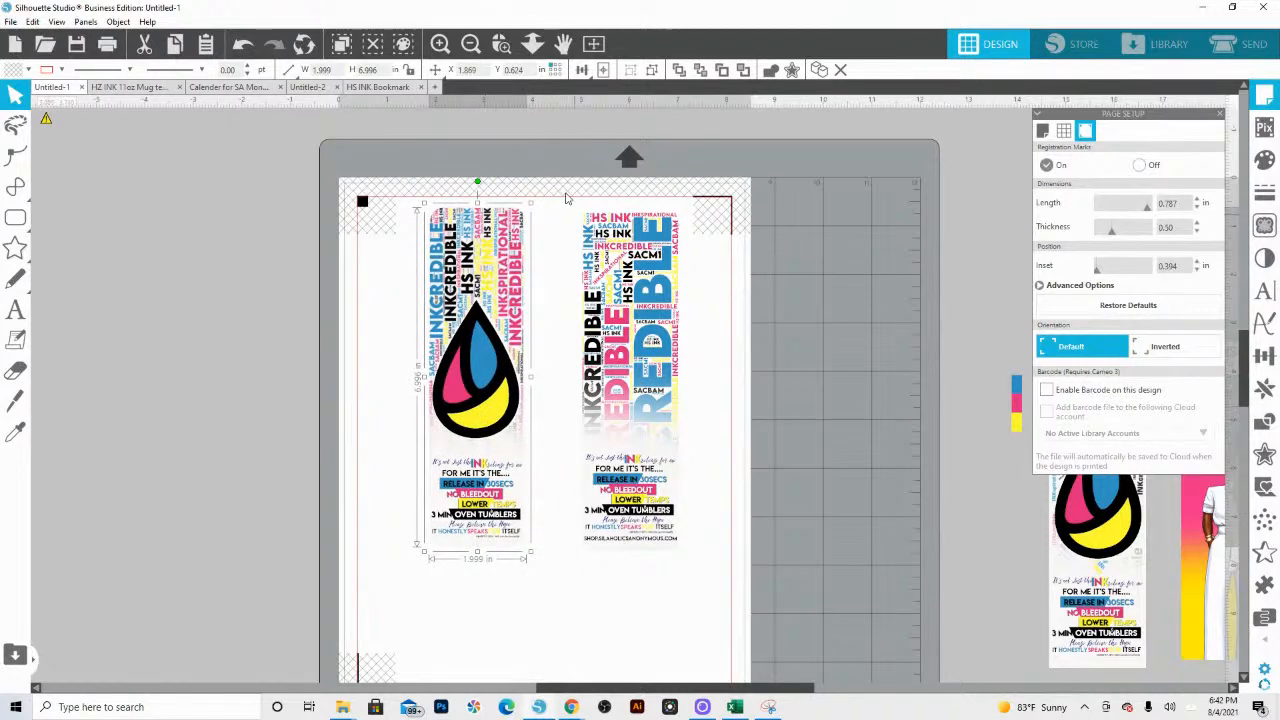
{"action": "left_click", "coordinate": [626, 292]}
{"action": "left_click_drag", "start_coordinate": [465, 347], "coordinate": [437, 346]}
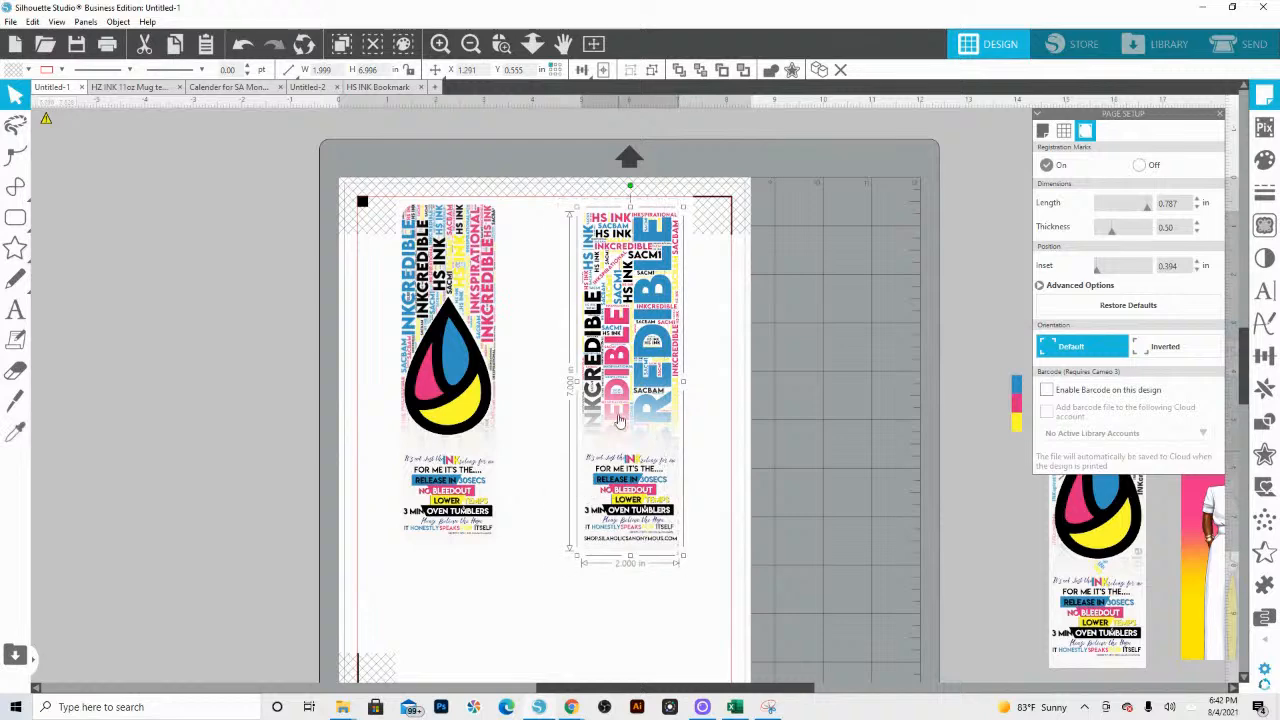
{"action": "left_click_drag", "start_coordinate": [614, 390], "coordinate": [535, 390]}
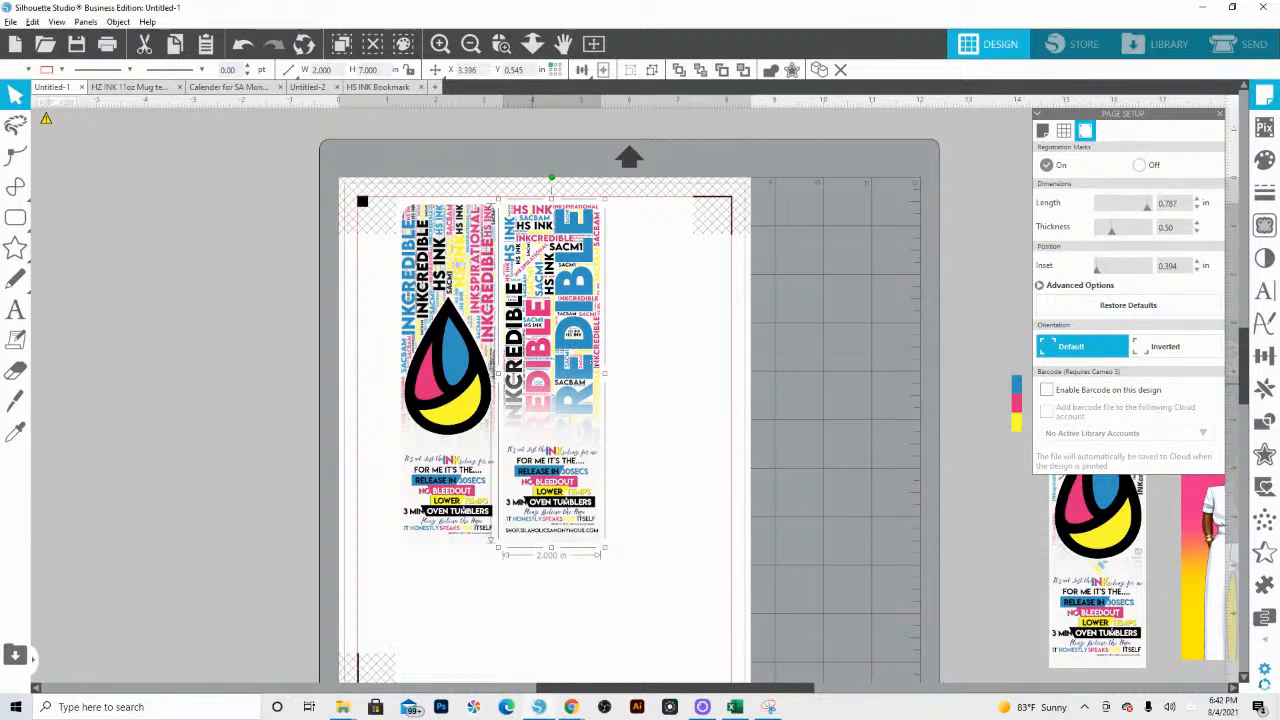
{"action": "left_click", "coordinate": [708, 355]}
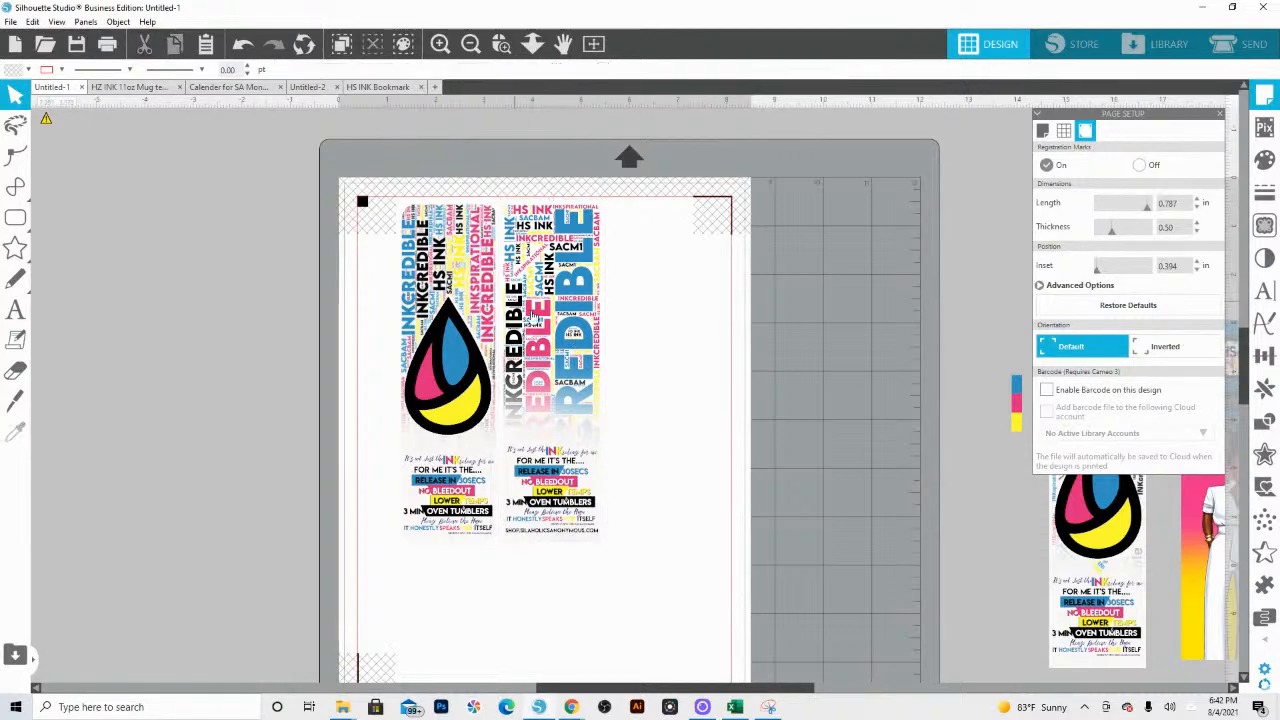
Step: Duplicate the word-art bookmark and spread the three bookmarks across the page, lowering them clear of the upper registration marks
{"action": "left_click_drag", "start_coordinate": [542, 319], "coordinate": [702, 361]}
{"action": "left_click_drag", "start_coordinate": [548, 329], "coordinate": [538, 346]}
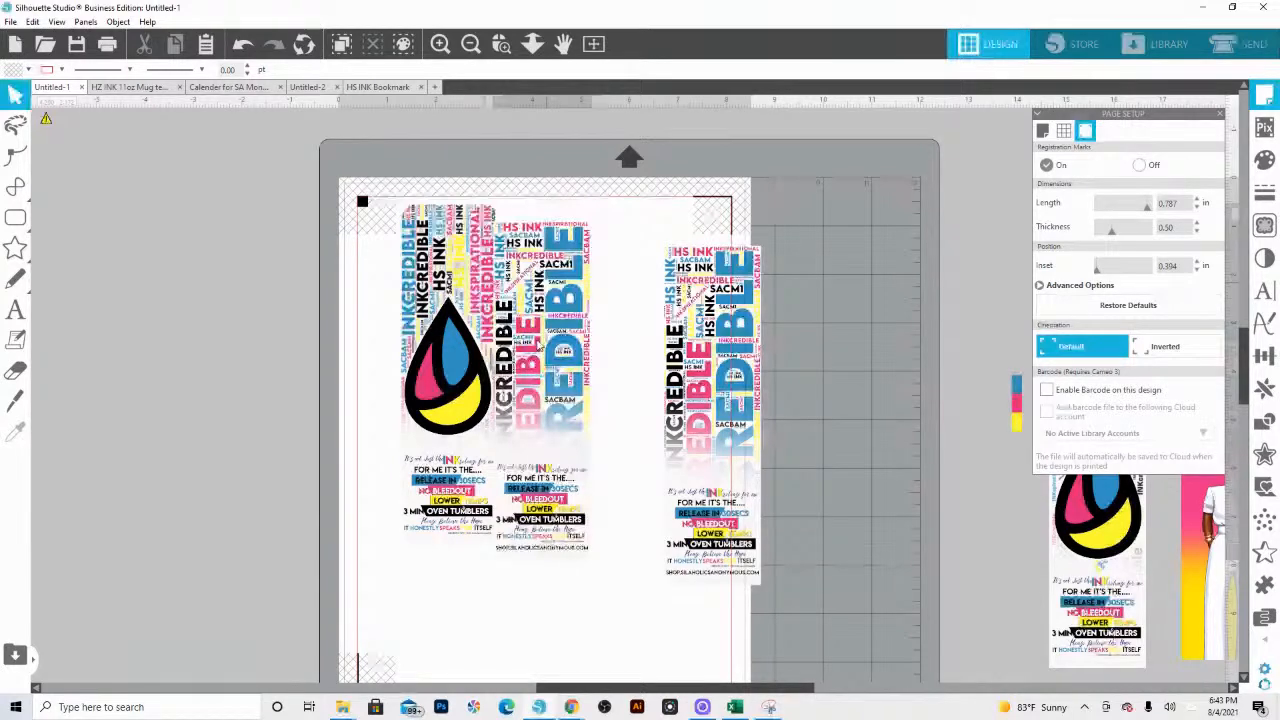
{"action": "left_click_drag", "start_coordinate": [538, 346], "coordinate": [543, 321]}
{"action": "left_click_drag", "start_coordinate": [701, 374], "coordinate": [651, 329]}
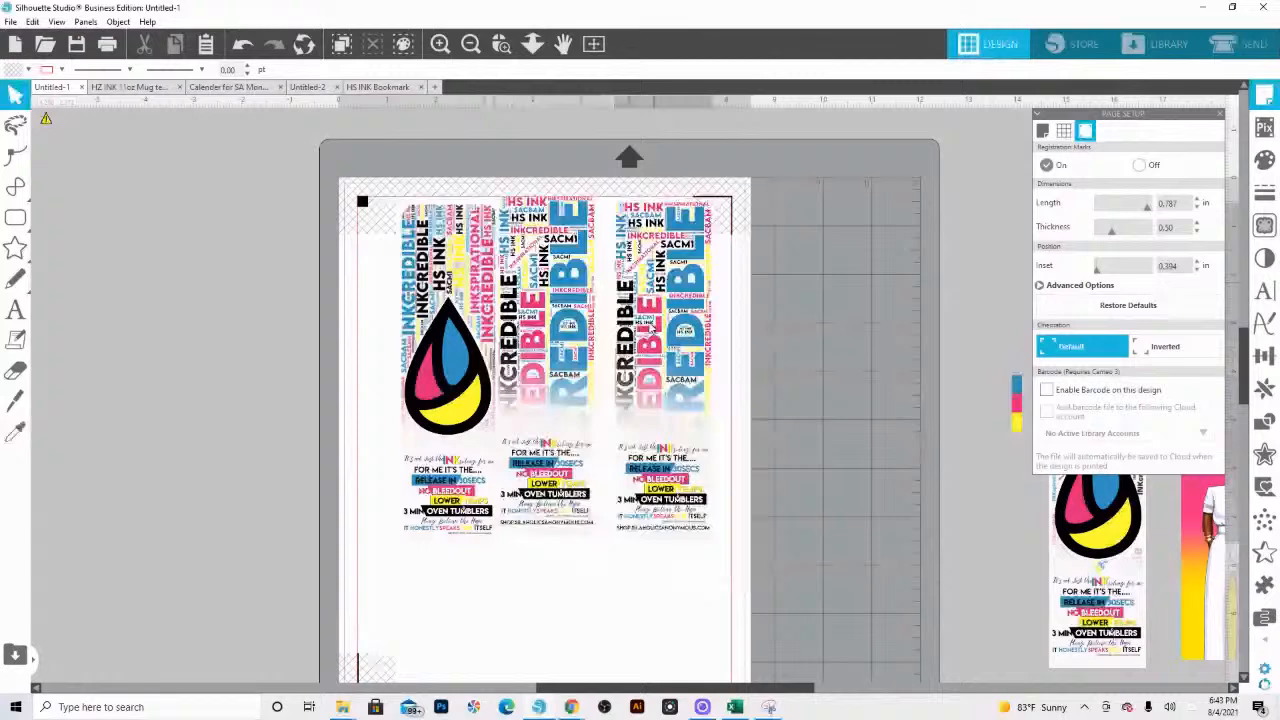
{"action": "left_click_drag", "start_coordinate": [651, 329], "coordinate": [663, 374]}
{"action": "left_click_drag", "start_coordinate": [450, 325], "coordinate": [411, 369]}
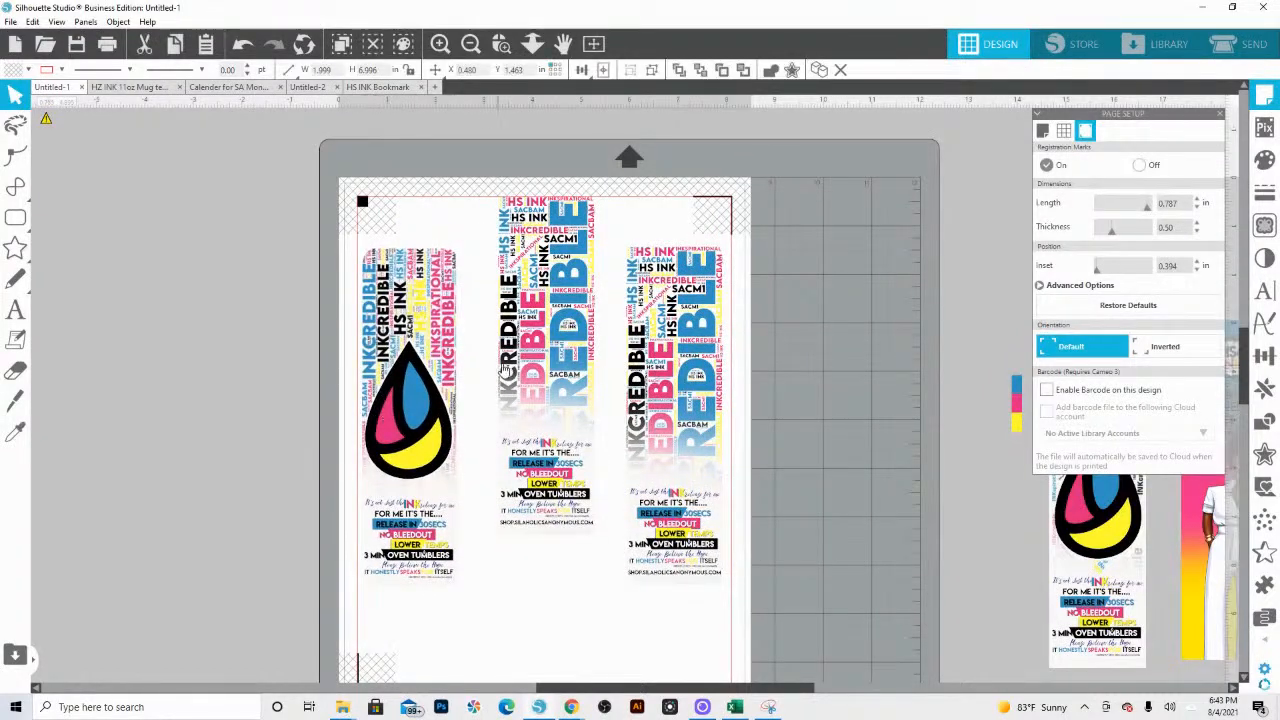
{"action": "left_click_drag", "start_coordinate": [530, 370], "coordinate": [533, 435]}
Step: Space the three bookmarks evenly in a row aligned by their vertical middles, and nudge the row up to Y 1.315 in
{"action": "left_click", "coordinate": [664, 425]}
{"action": "left_click", "coordinate": [550, 412], "text": "shift"}
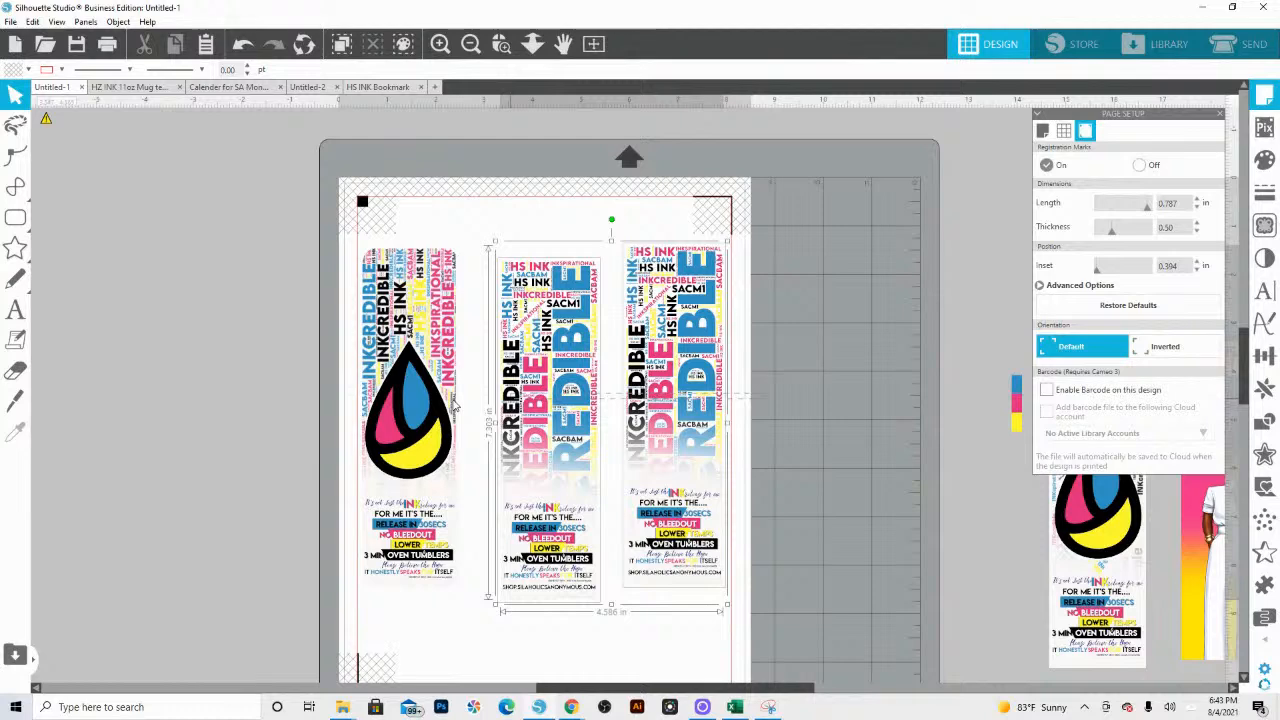
{"action": "left_click", "coordinate": [454, 405], "text": "shift"}
{"action": "left_click", "coordinate": [581, 69]}
{"action": "left_click", "coordinate": [601, 113]}
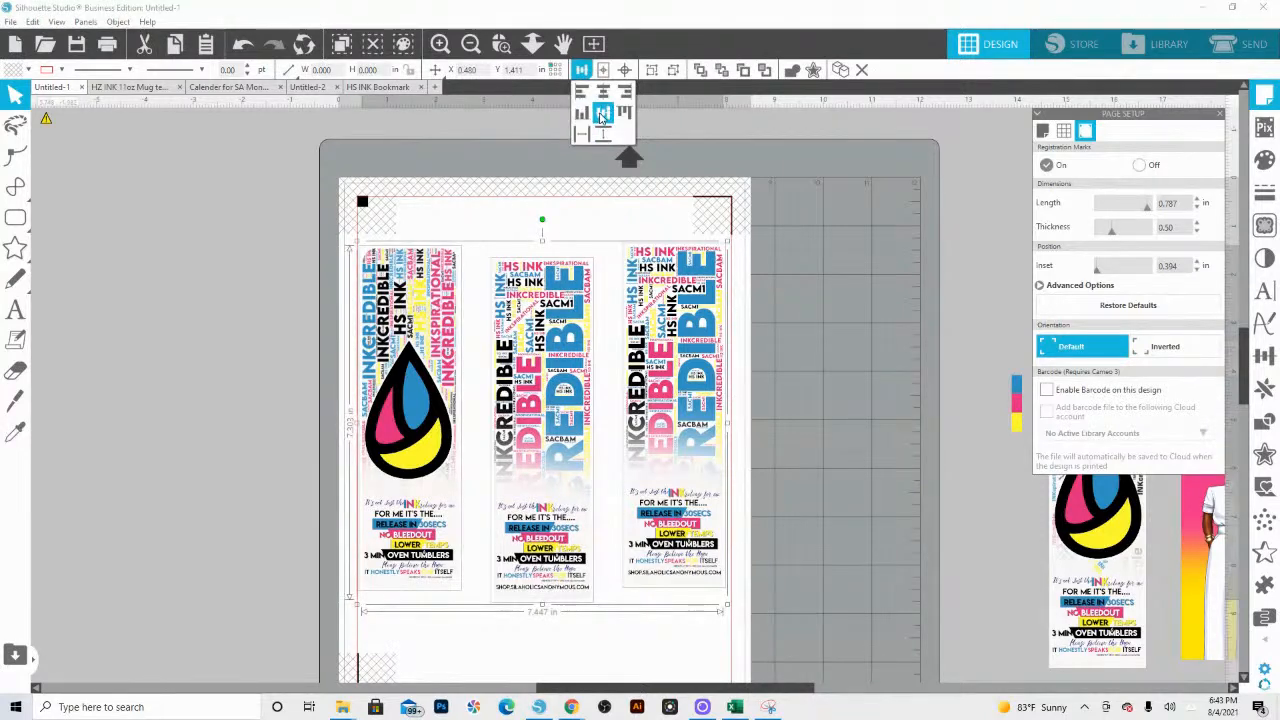
{"action": "left_click", "coordinate": [601, 113]}
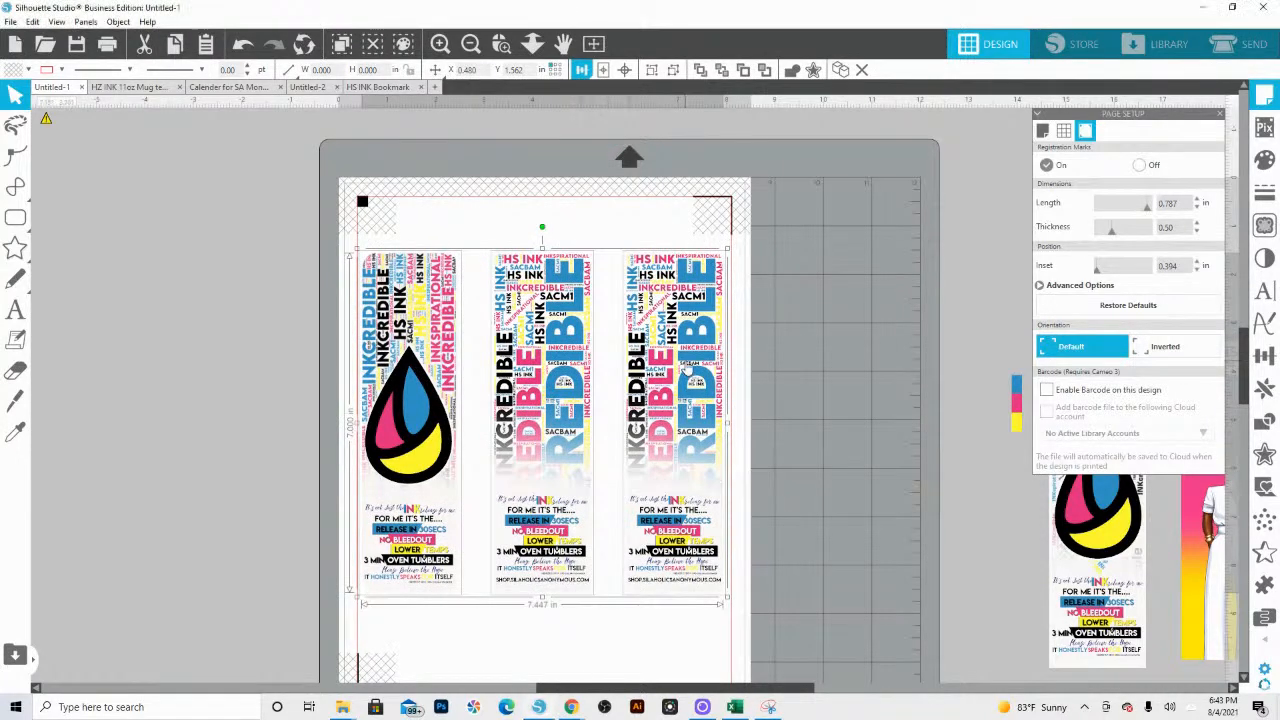
{"action": "key", "text": "Up"}
{"action": "key", "text": "Up"}
{"action": "key", "text": "Up"}
{"action": "key", "text": "Up"}
{"action": "key", "text": "Up"}
{"action": "key", "text": "Up"}
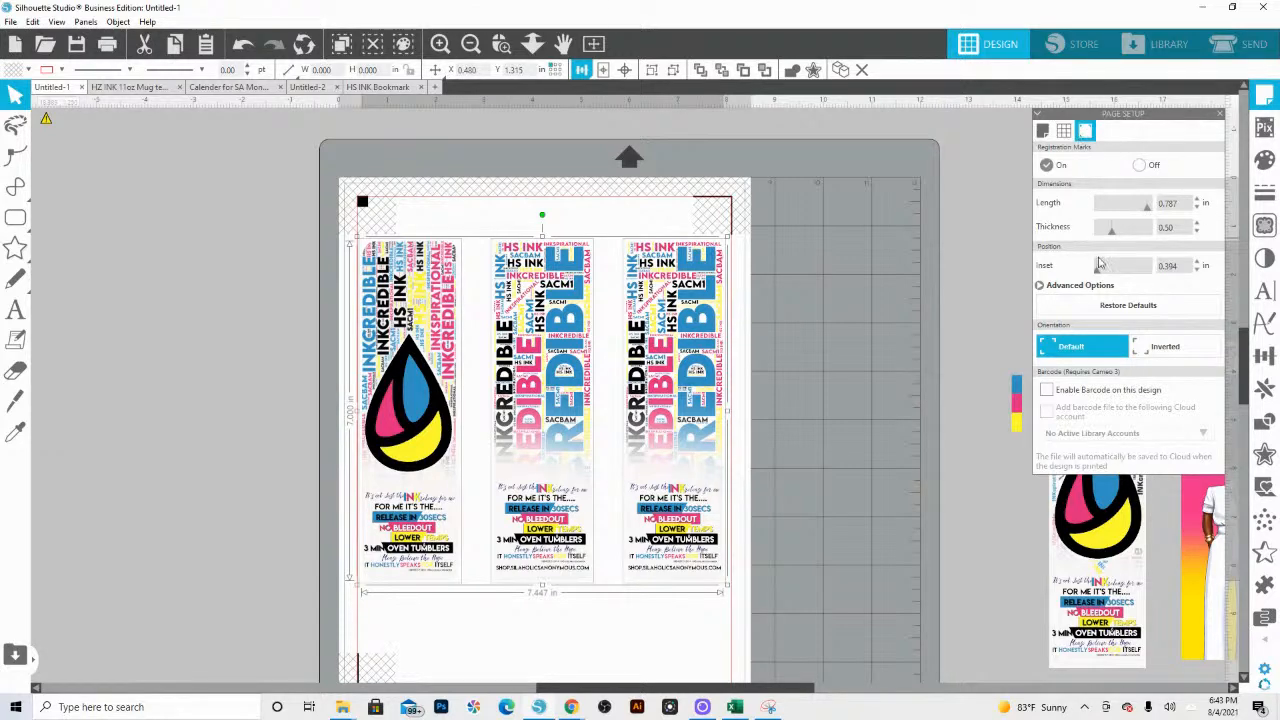
Step: Set the registration marks' bottom inset to 1.750 in, independently of the other insets
{"action": "left_click", "coordinate": [1048, 288]}
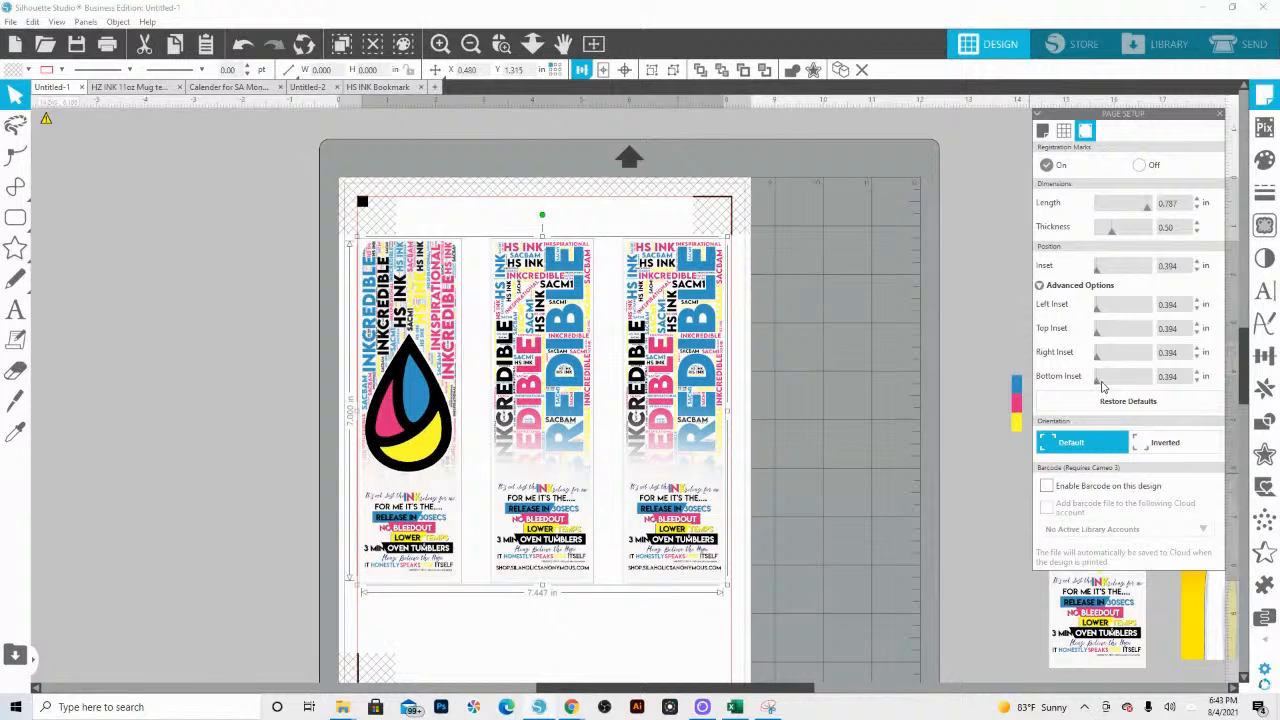
{"action": "left_click_drag", "start_coordinate": [1098, 388], "coordinate": [1119, 381]}
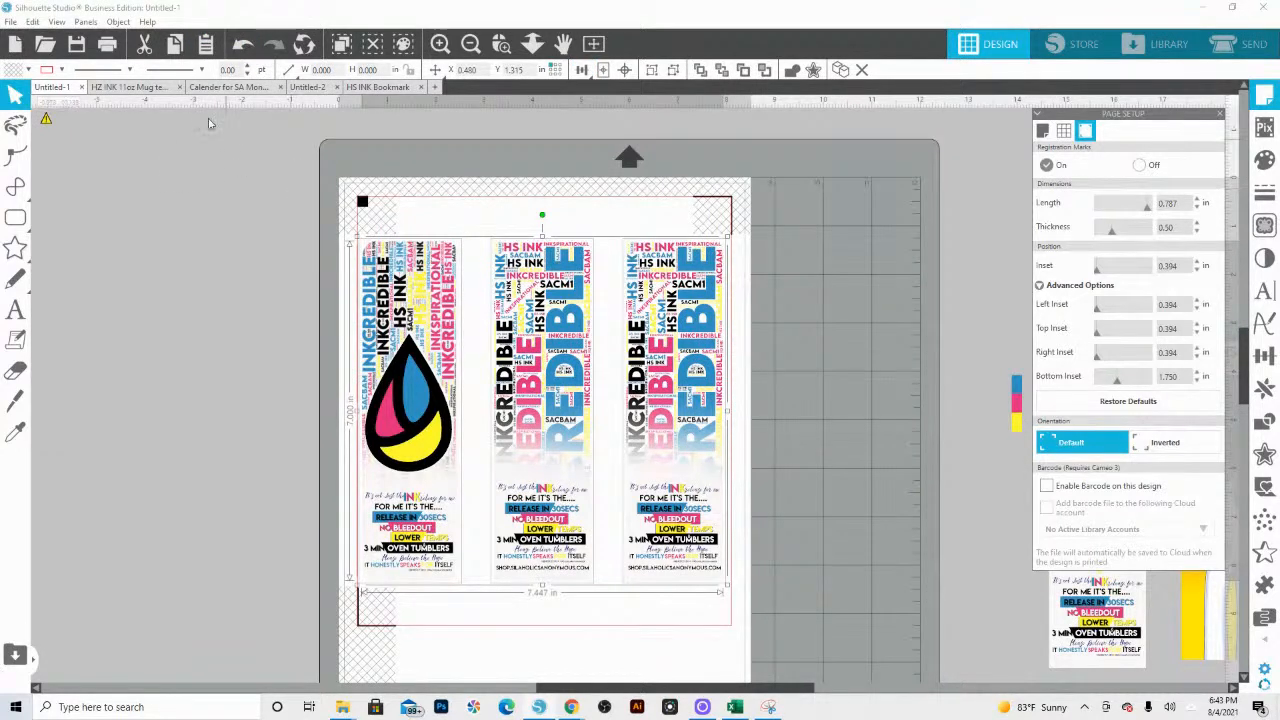
Step: Print the page using the 8.5x11 PPM Adobe 1.8 preset with Paper Cassette 1 as the paper source
{"action": "left_click", "coordinate": [12, 22]}
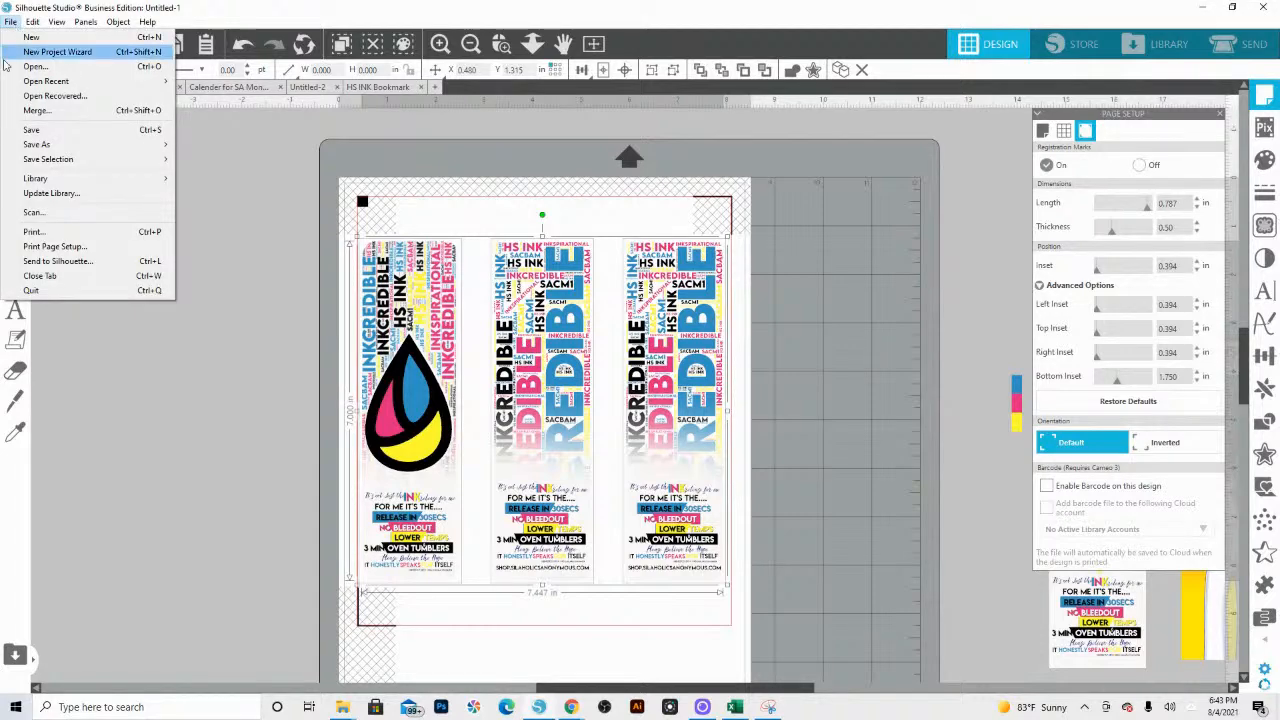
{"action": "left_click", "coordinate": [33, 232]}
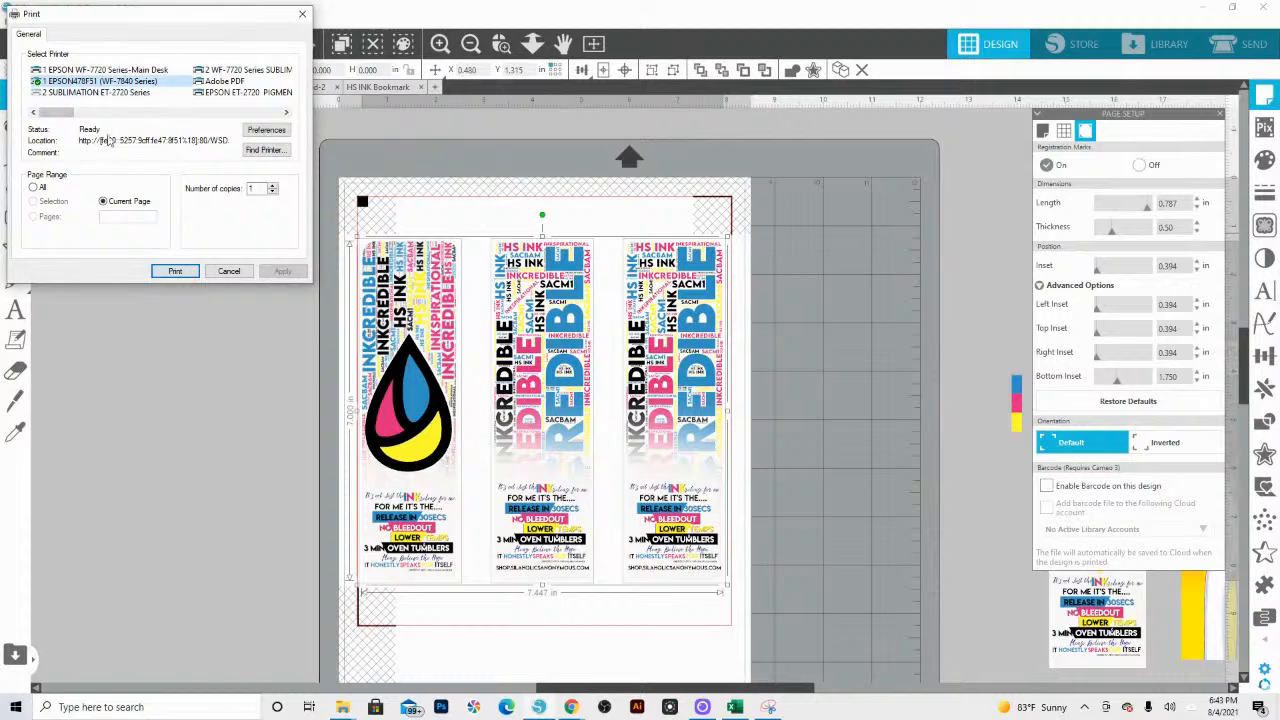
{"action": "left_click", "coordinate": [264, 131]}
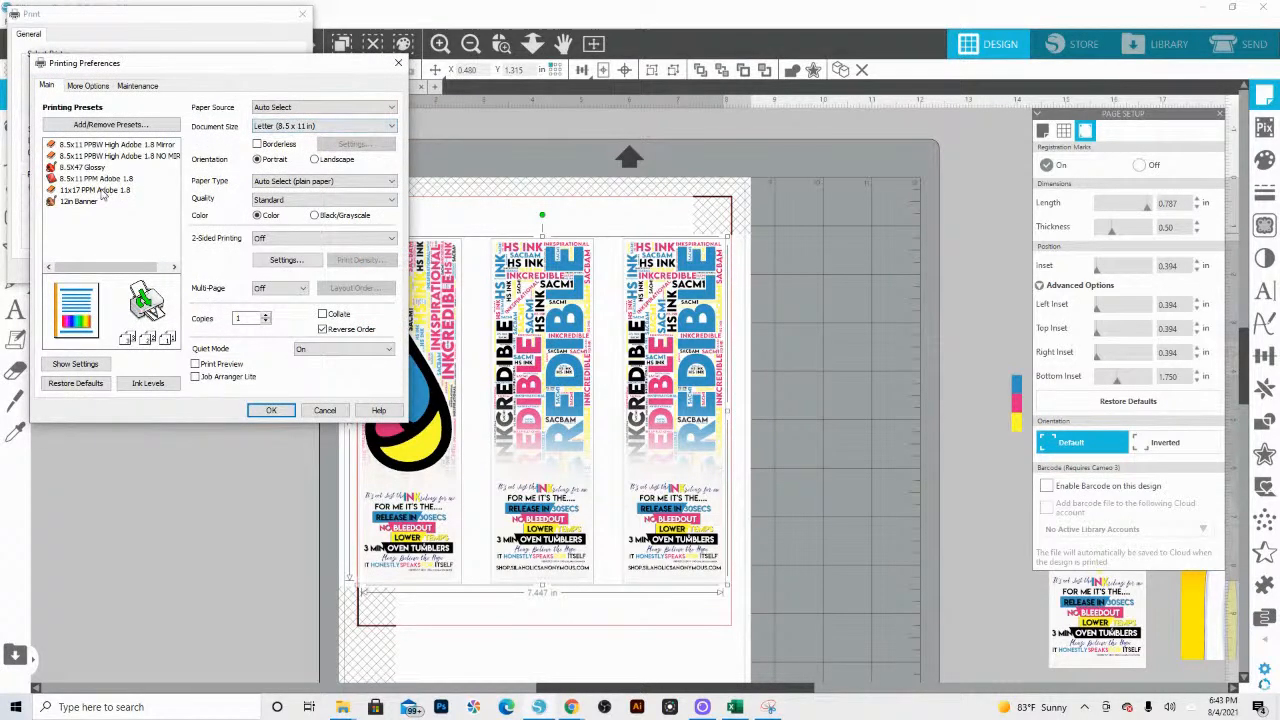
{"action": "left_click", "coordinate": [103, 179]}
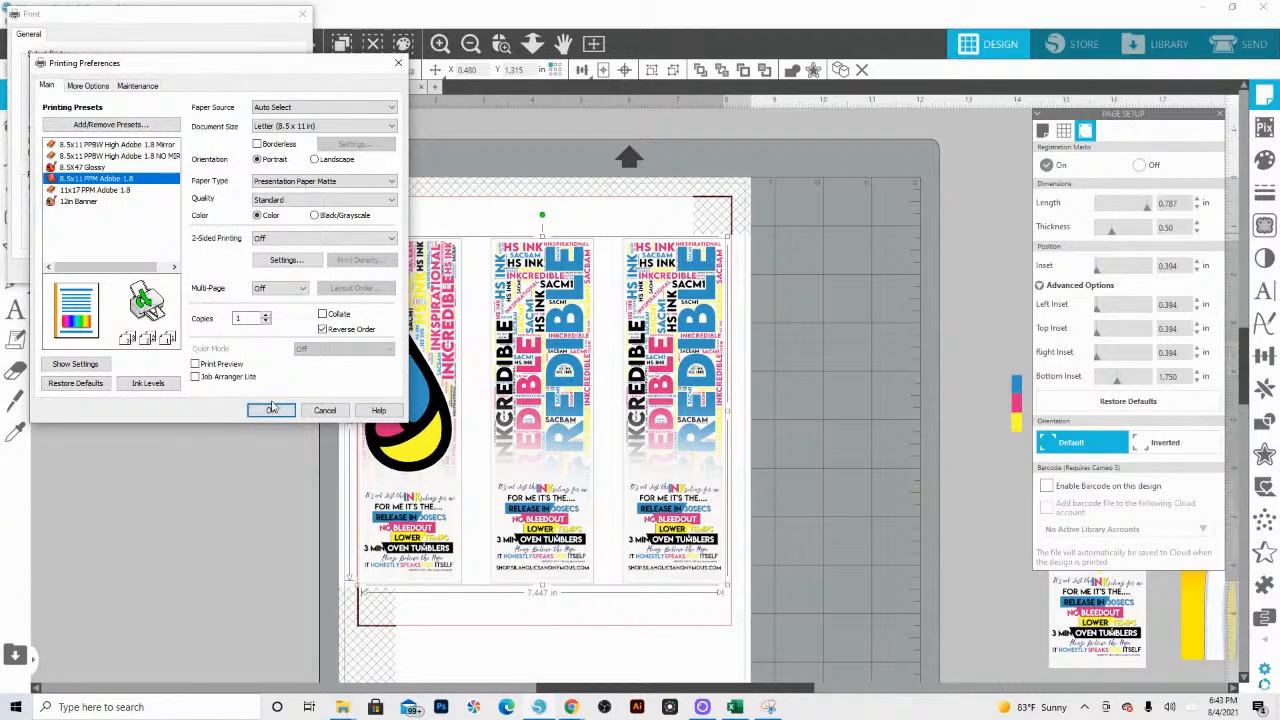
{"action": "left_click", "coordinate": [320, 107]}
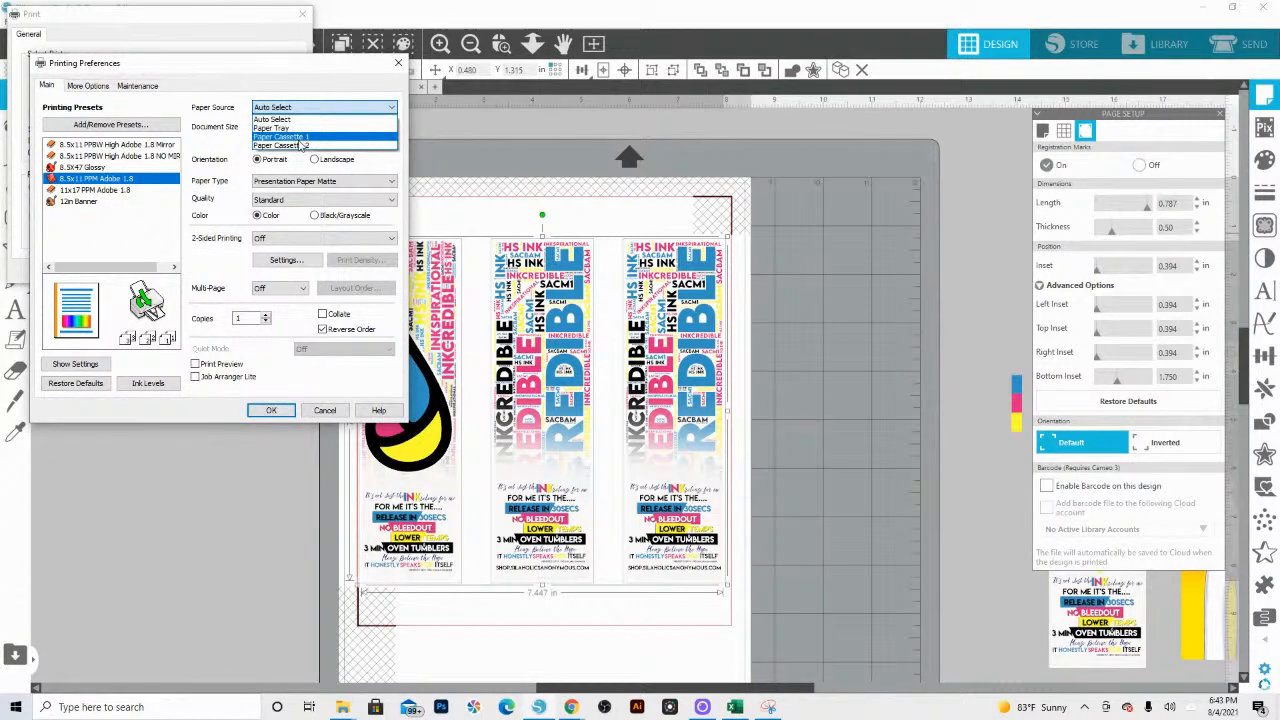
{"action": "left_click", "coordinate": [298, 140]}
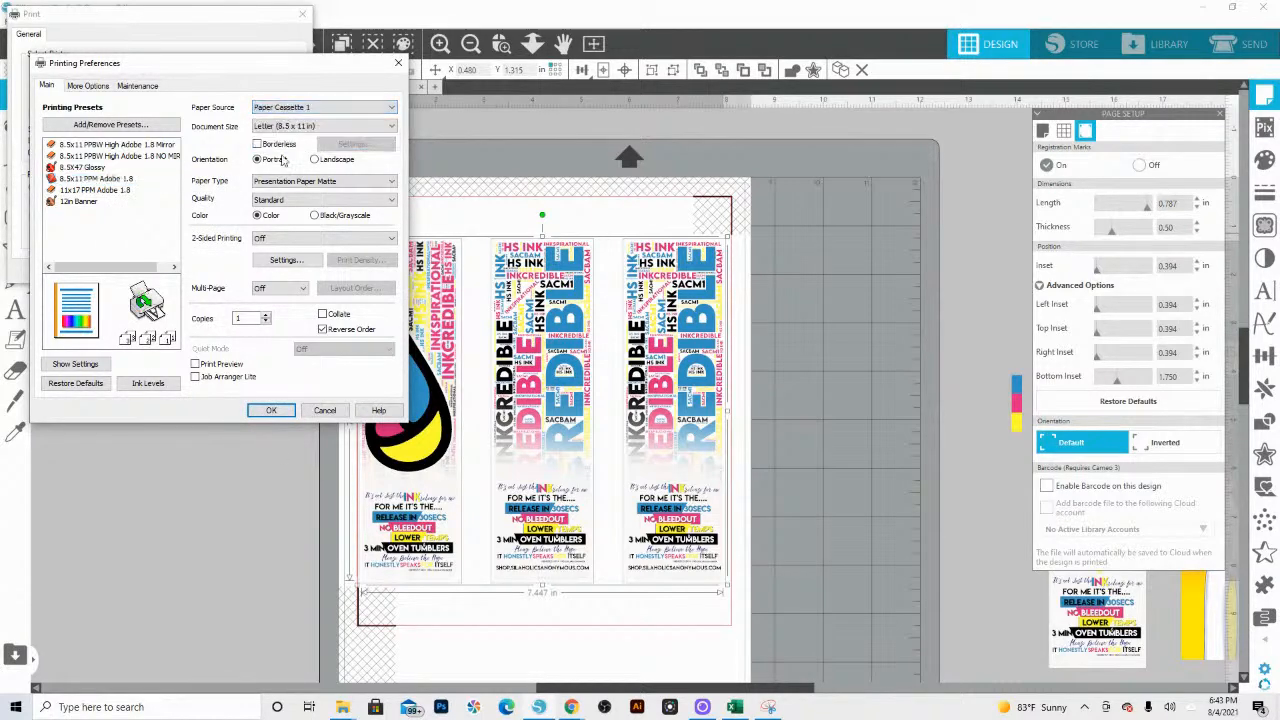
{"action": "left_click", "coordinate": [272, 411]}
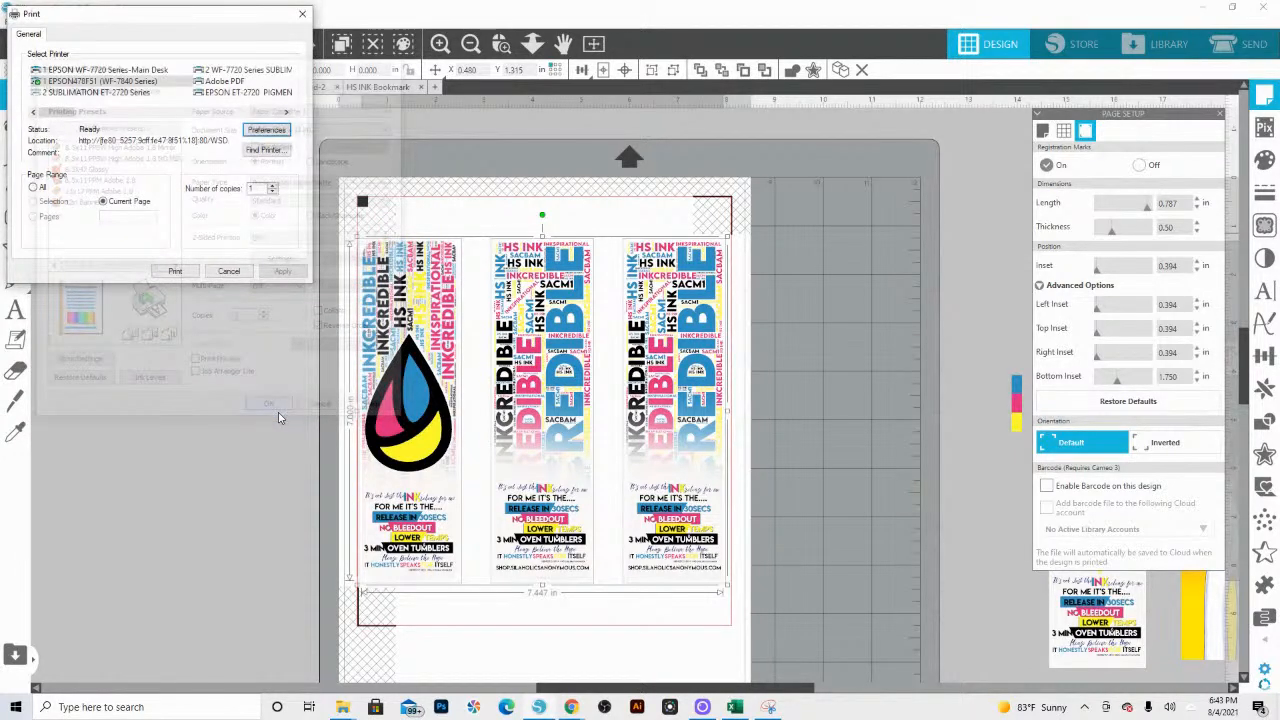
{"action": "left_click", "coordinate": [176, 272]}
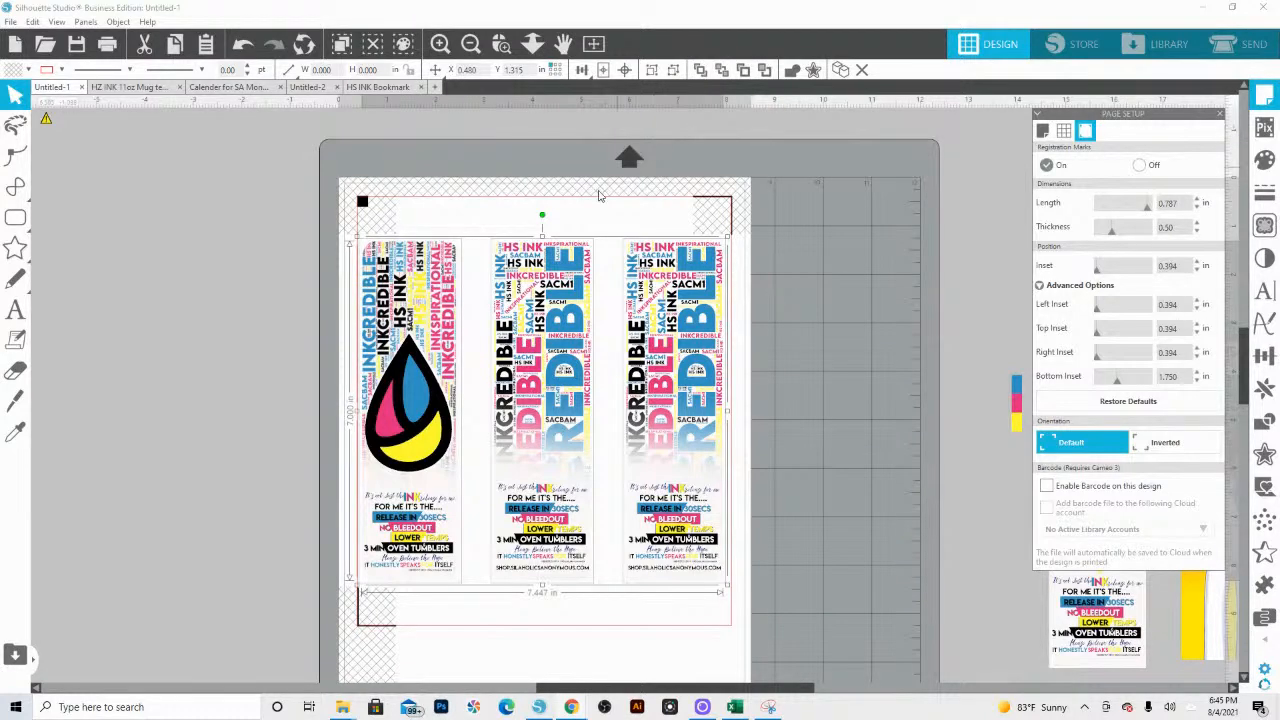
Step: Copy the row of three bookmarks and paste it into a new document
{"action": "right_click", "coordinate": [414, 258]}
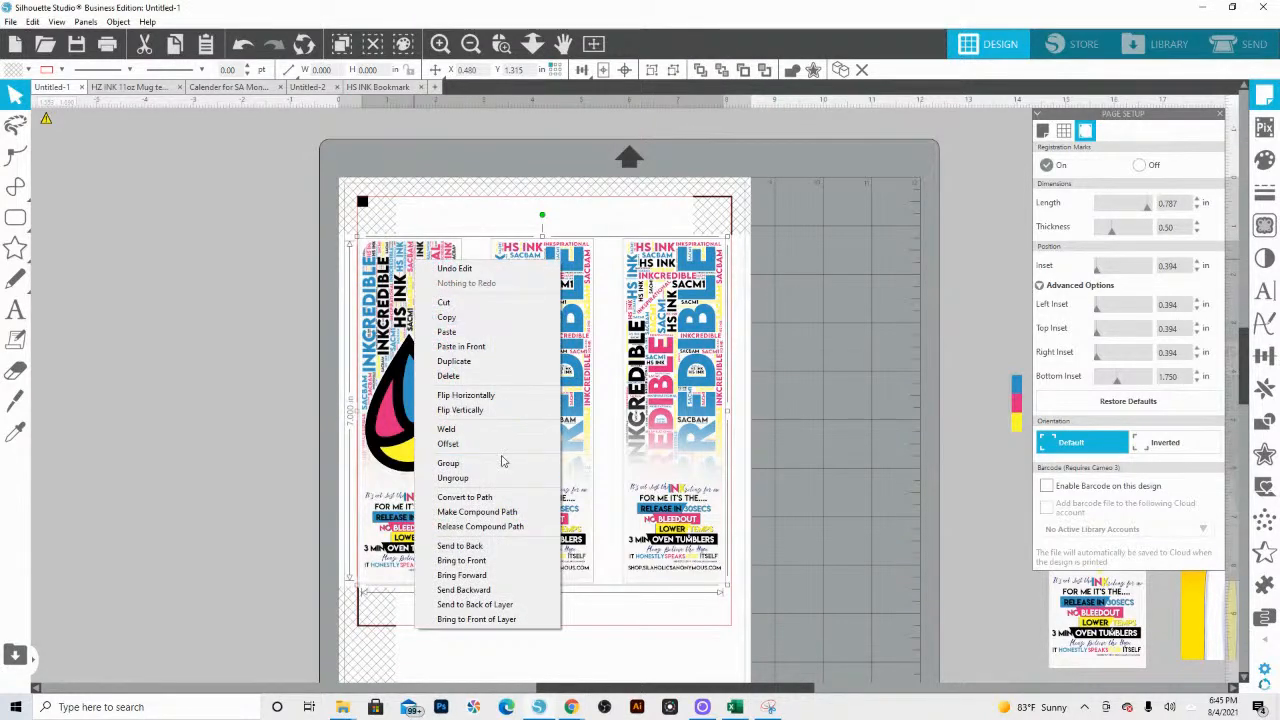
{"action": "left_click", "coordinate": [447, 317]}
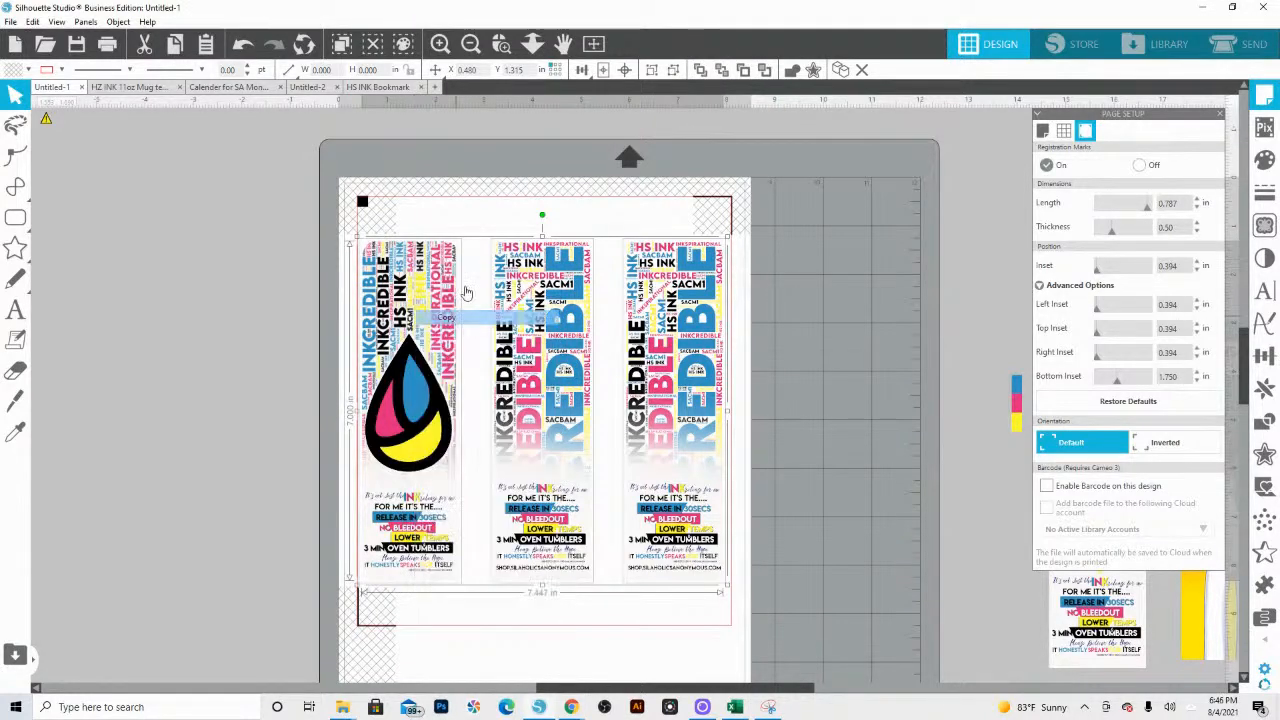
{"action": "left_click", "coordinate": [433, 87]}
{"action": "right_click", "coordinate": [393, 333]}
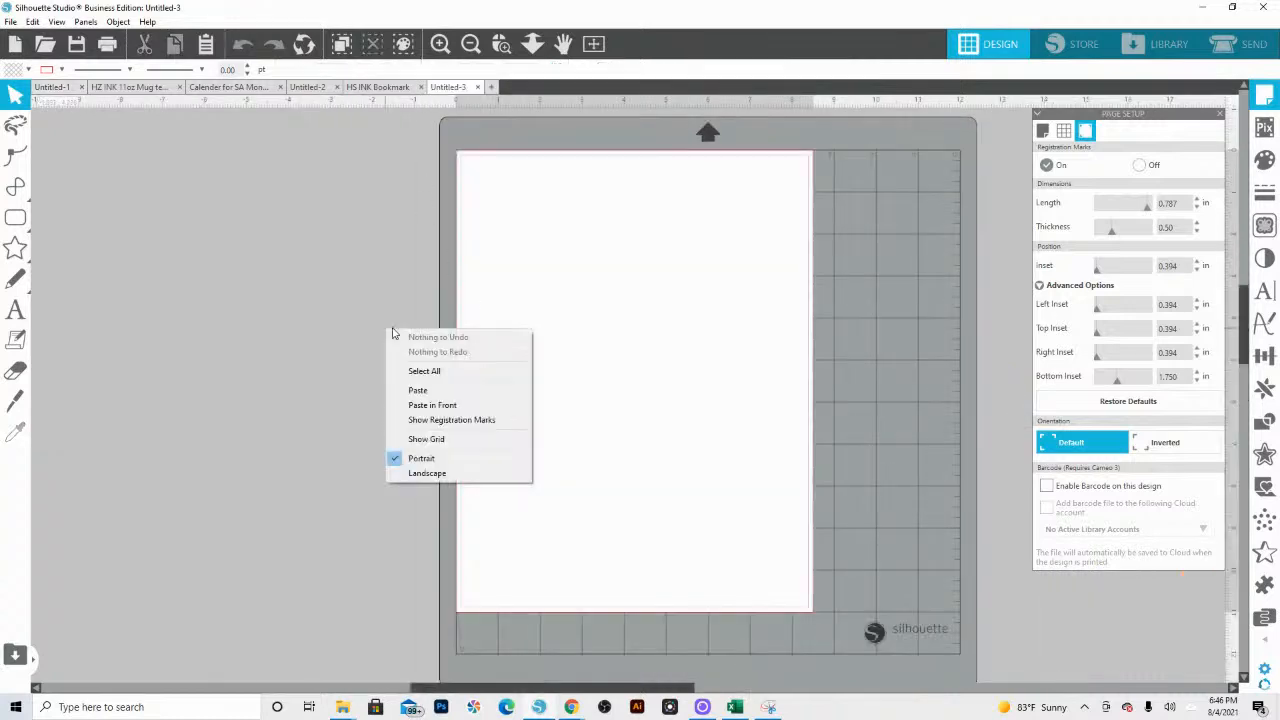
{"action": "left_click", "coordinate": [428, 390]}
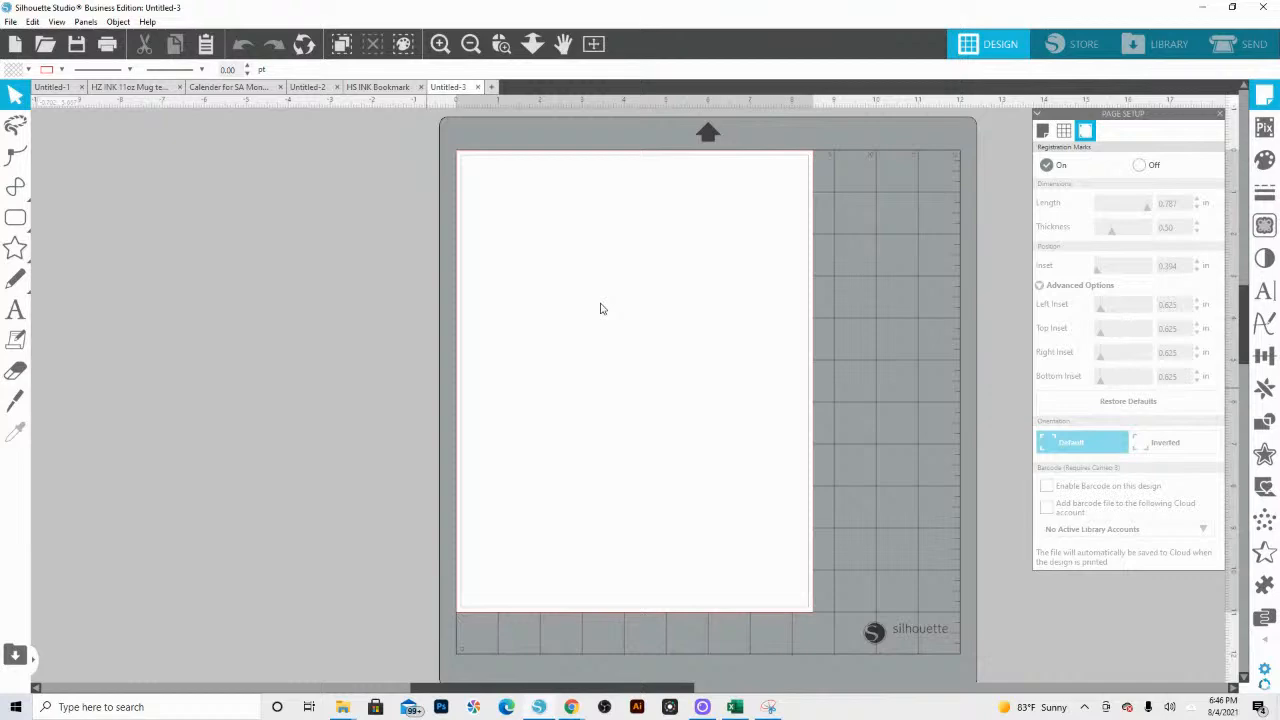
{"action": "left_click", "coordinate": [532, 44]}
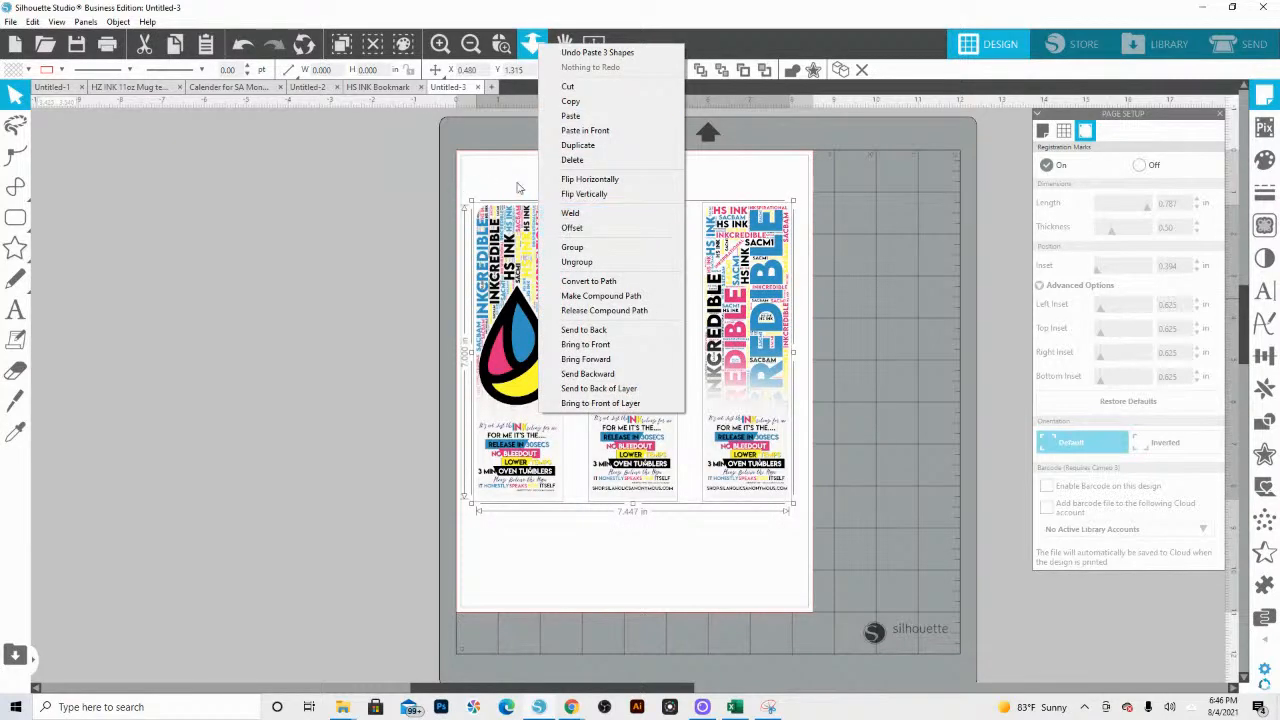
Step: Replace the artwork fill of the three pasted bookmarks with a solid purple-blue color
{"action": "left_click", "coordinate": [791, 69]}
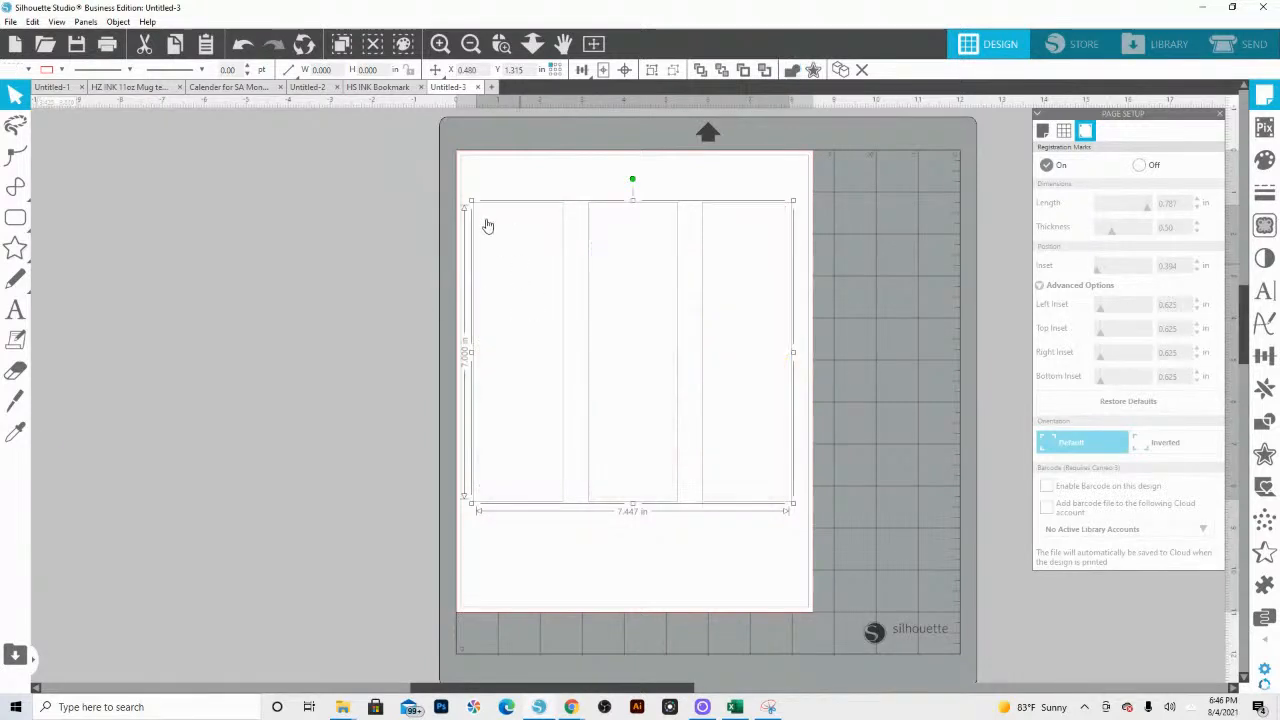
{"action": "left_click", "coordinate": [15, 69]}
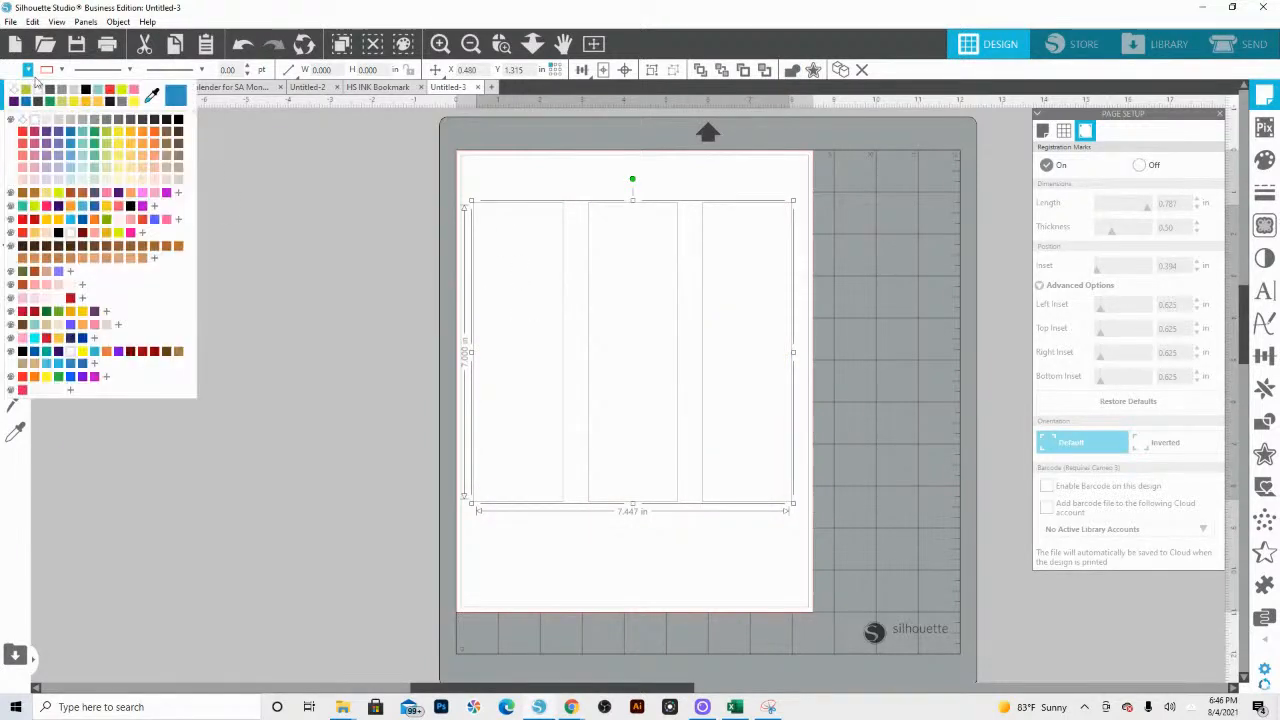
{"action": "left_click", "coordinate": [63, 139]}
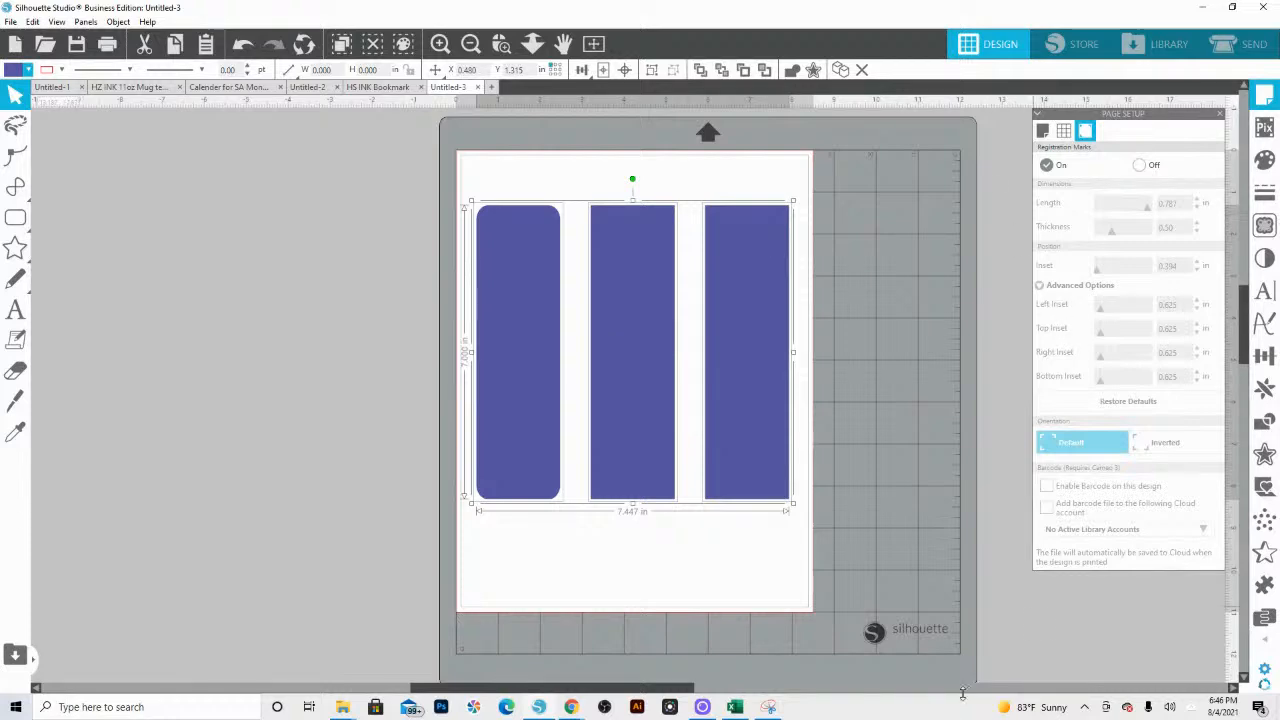
Step: Create a 0.125 in outward offset with rounded corners around the three solid bookmark shapes
{"action": "left_click", "coordinate": [1264, 453]}
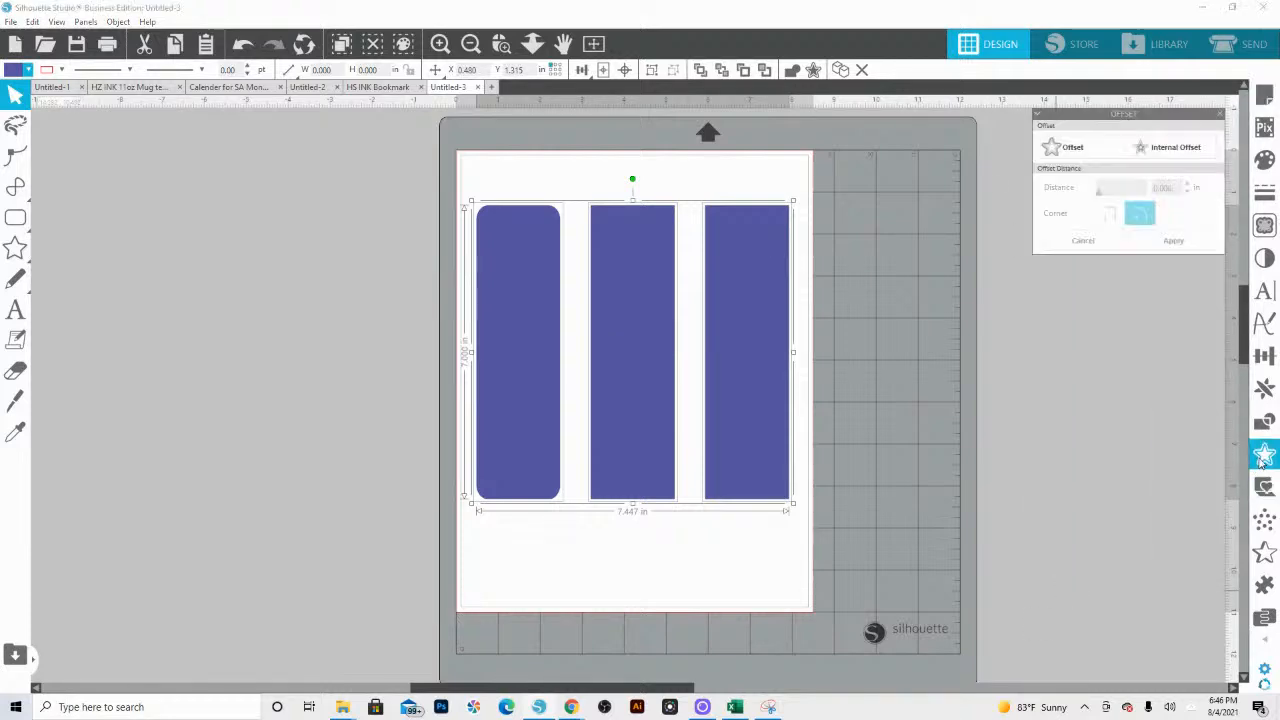
{"action": "left_click", "coordinate": [1066, 147]}
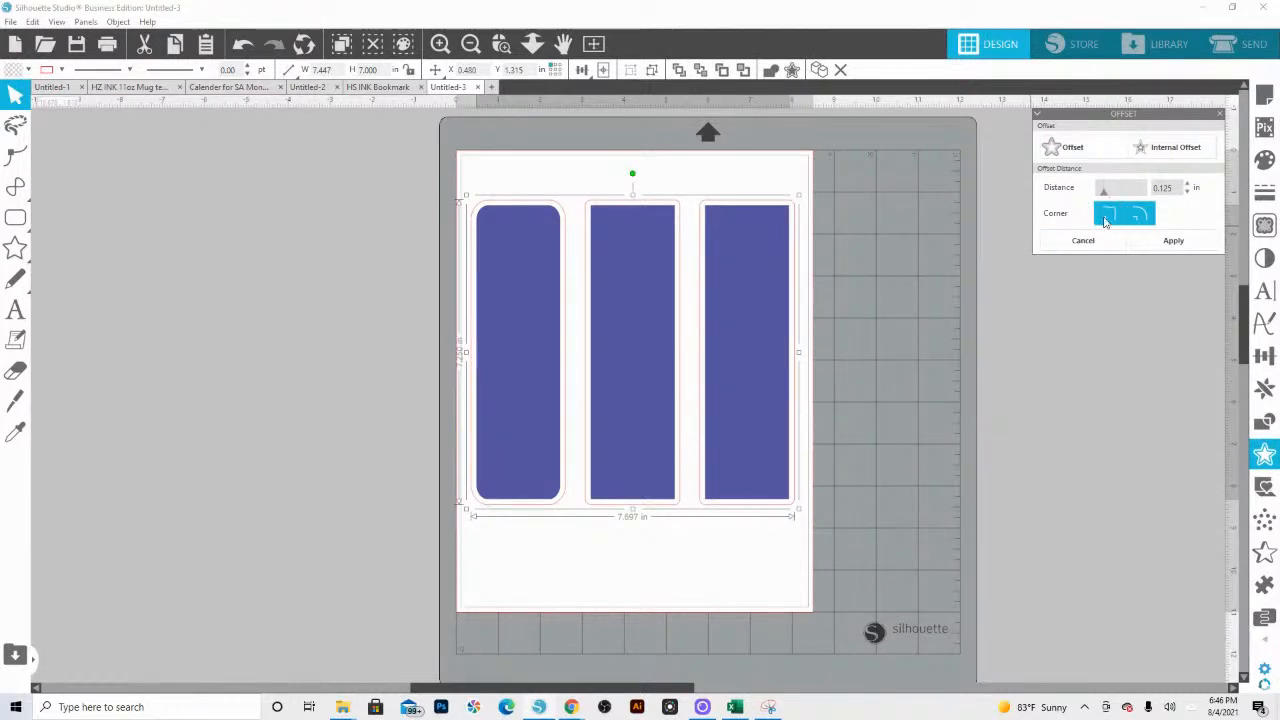
{"action": "left_click", "coordinate": [768, 176]}
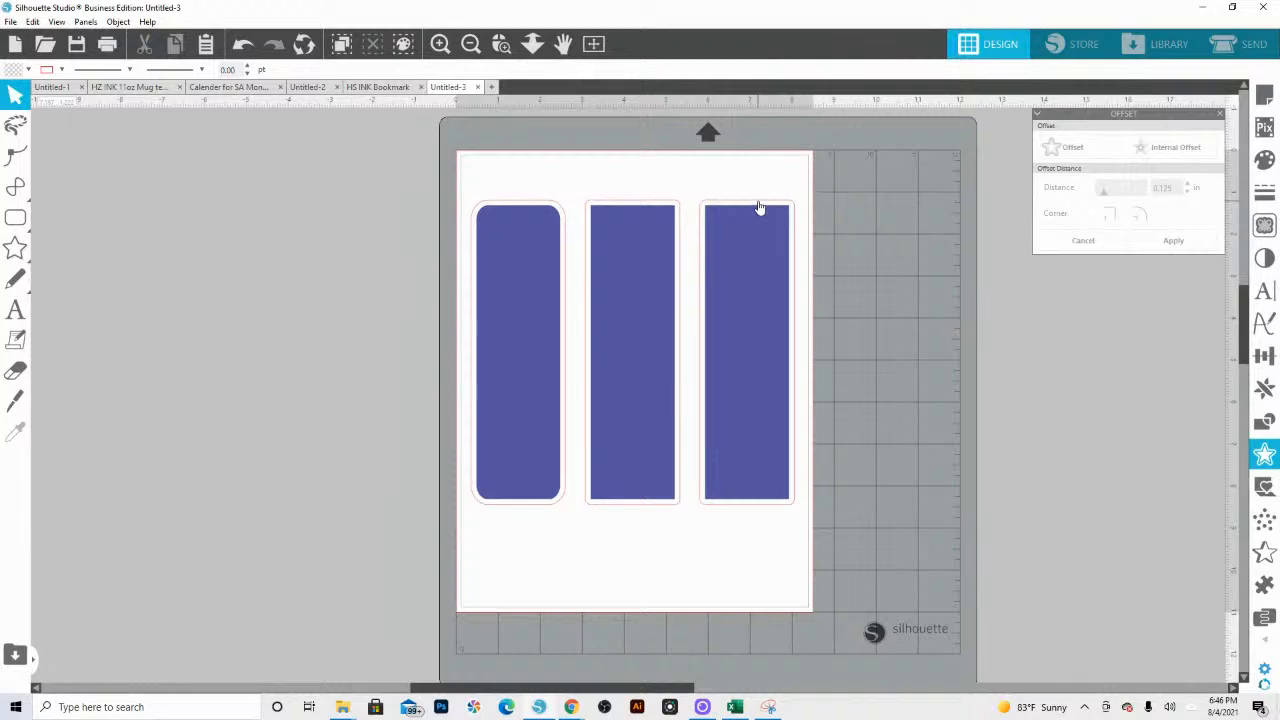
Step: Delete the third bookmark's offset outline and the solid shapes inside the outlines of the first two bookmarks
{"action": "left_click", "coordinate": [760, 207]}
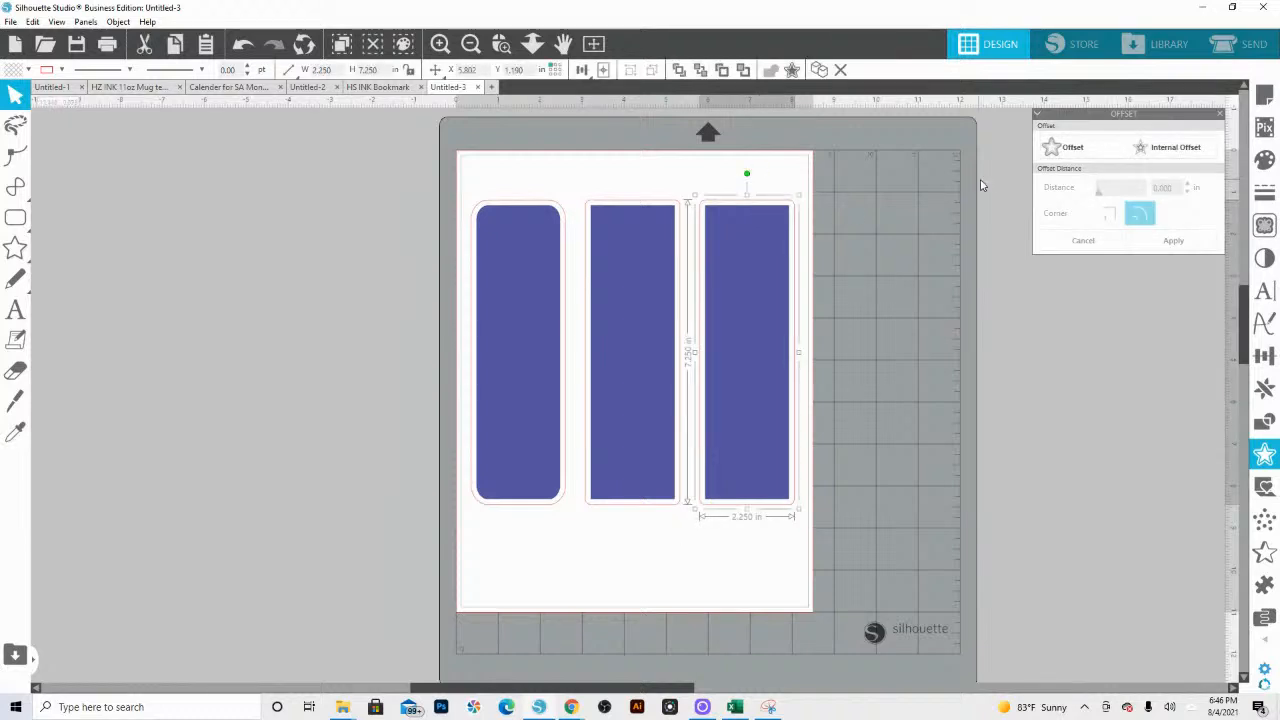
{"action": "left_click", "coordinate": [1067, 152]}
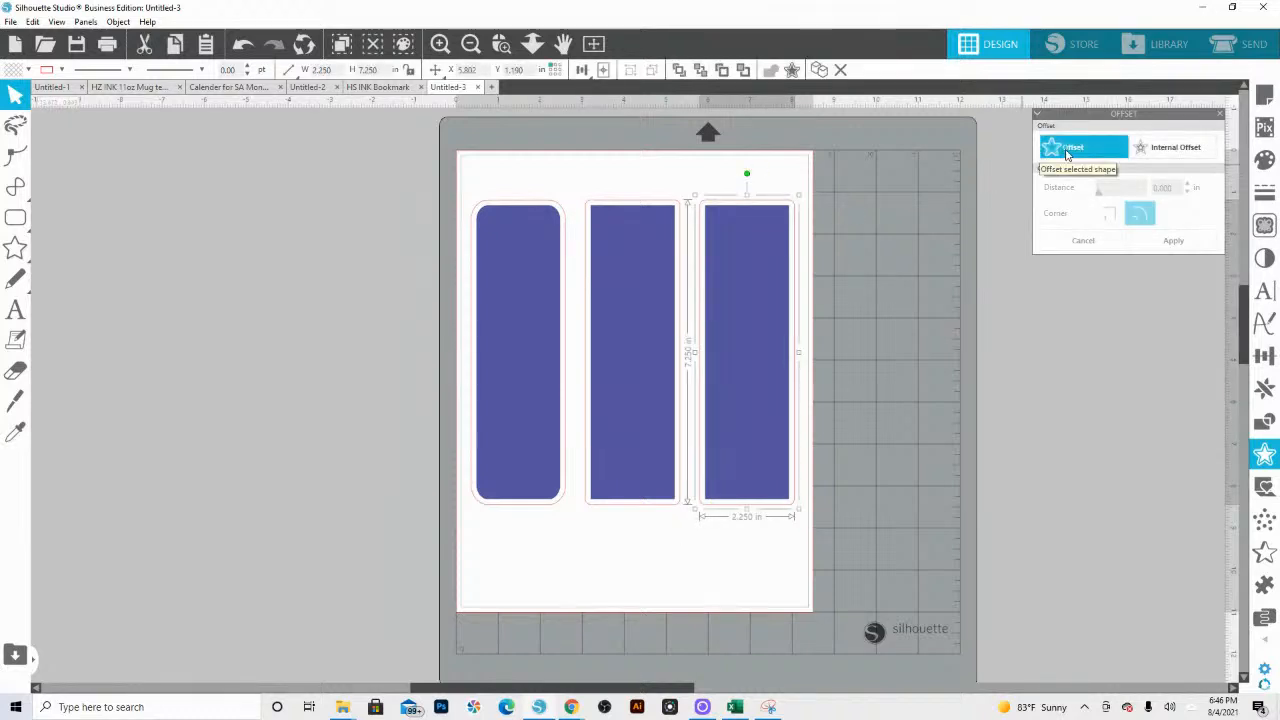
{"action": "key", "text": "Delete"}
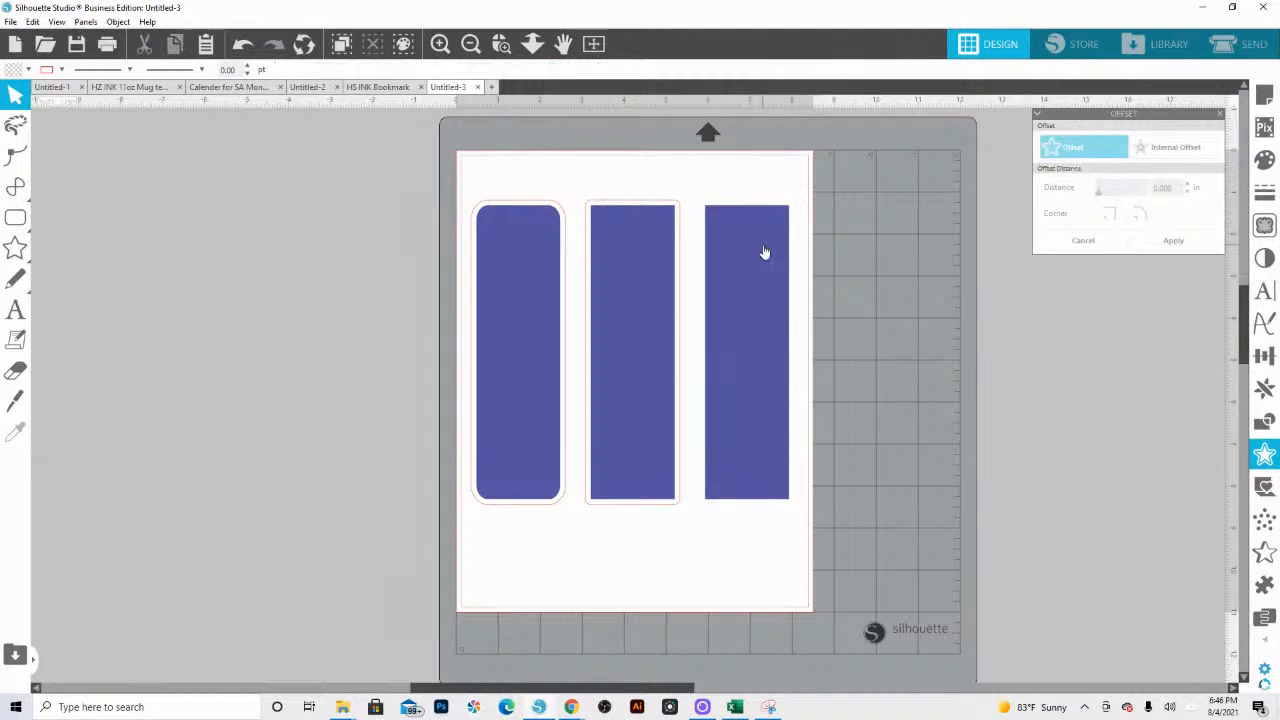
{"action": "left_click", "coordinate": [614, 283]}
{"action": "key", "text": "Delete"}
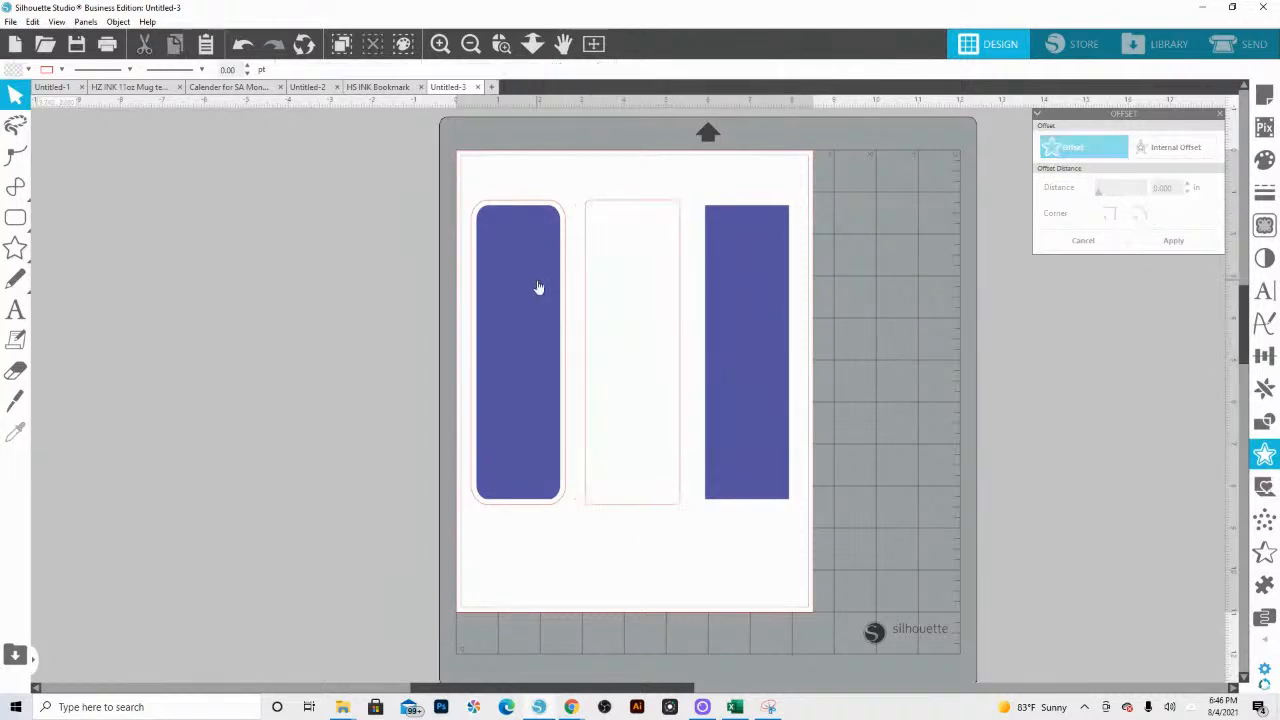
{"action": "left_click", "coordinate": [537, 284]}
{"action": "key", "text": "Delete"}
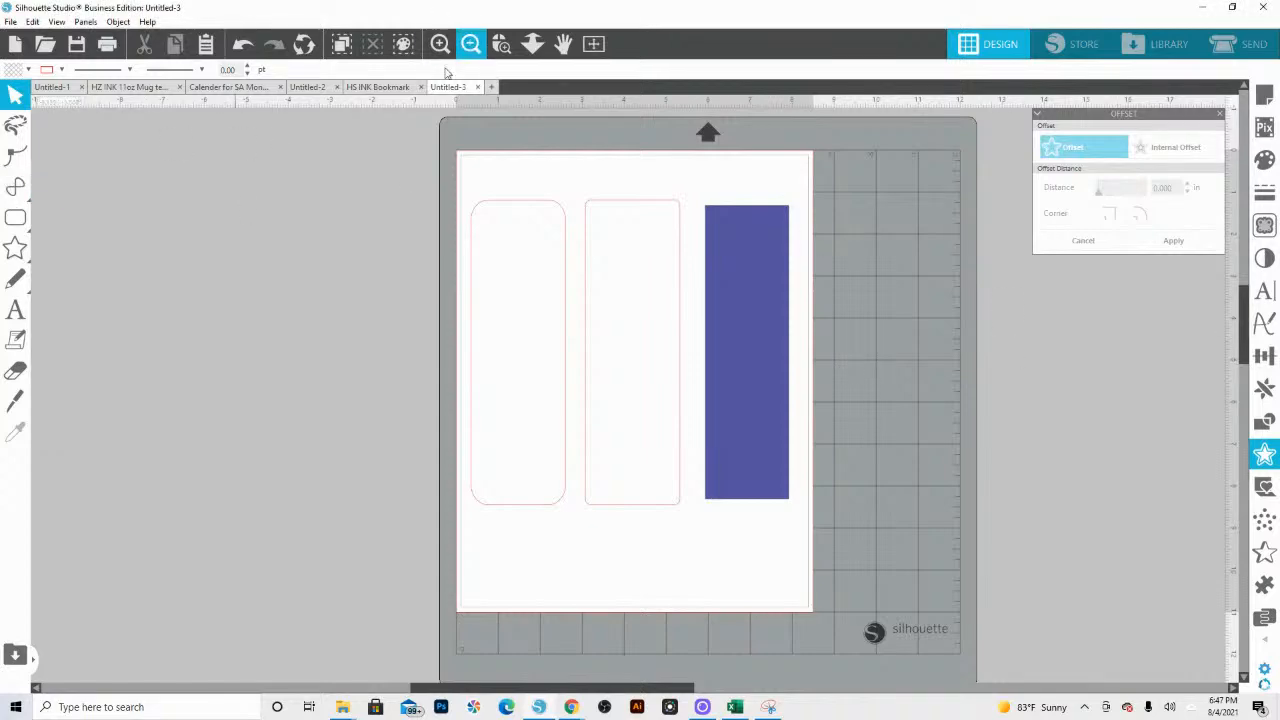
Step: Copy the gradient bookmark with the woman in white from the Untitled-1 document and paste it into another new document
{"action": "left_click", "coordinate": [52, 87]}
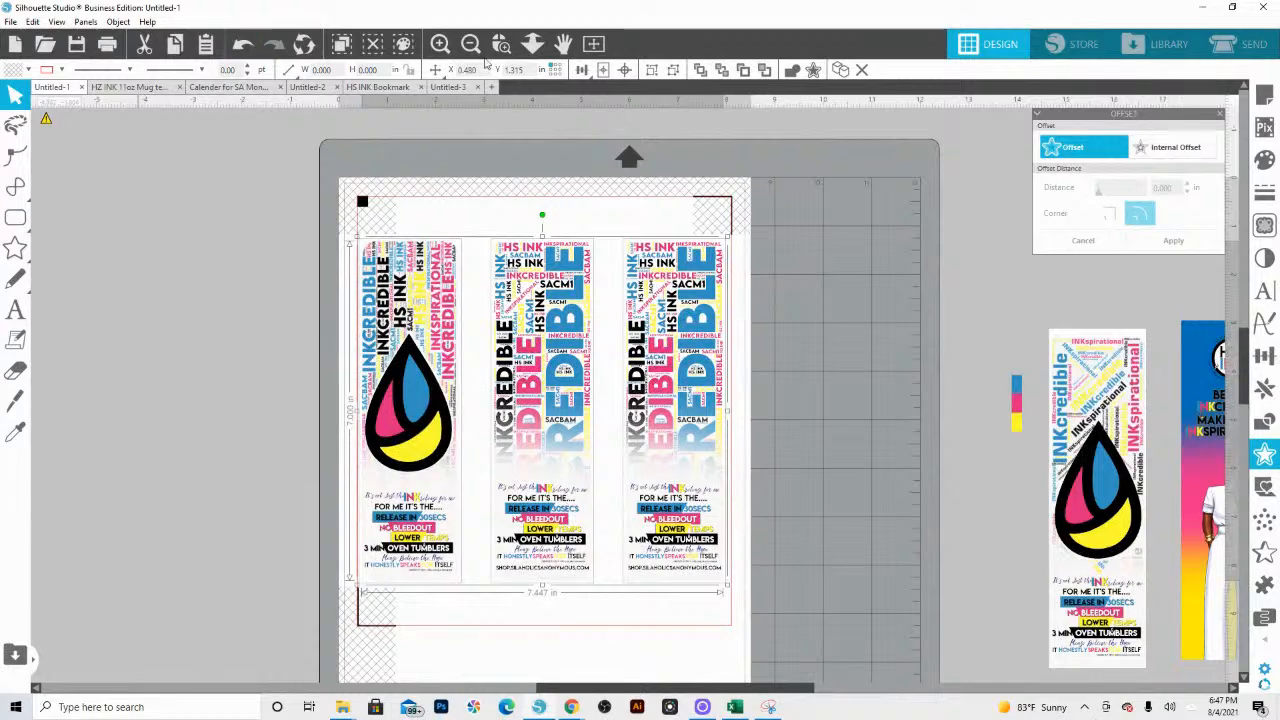
{"action": "left_click", "coordinate": [532, 43]}
{"action": "scroll", "coordinate": [703, 278], "scroll_direction": "down", "scroll_amount": 5}
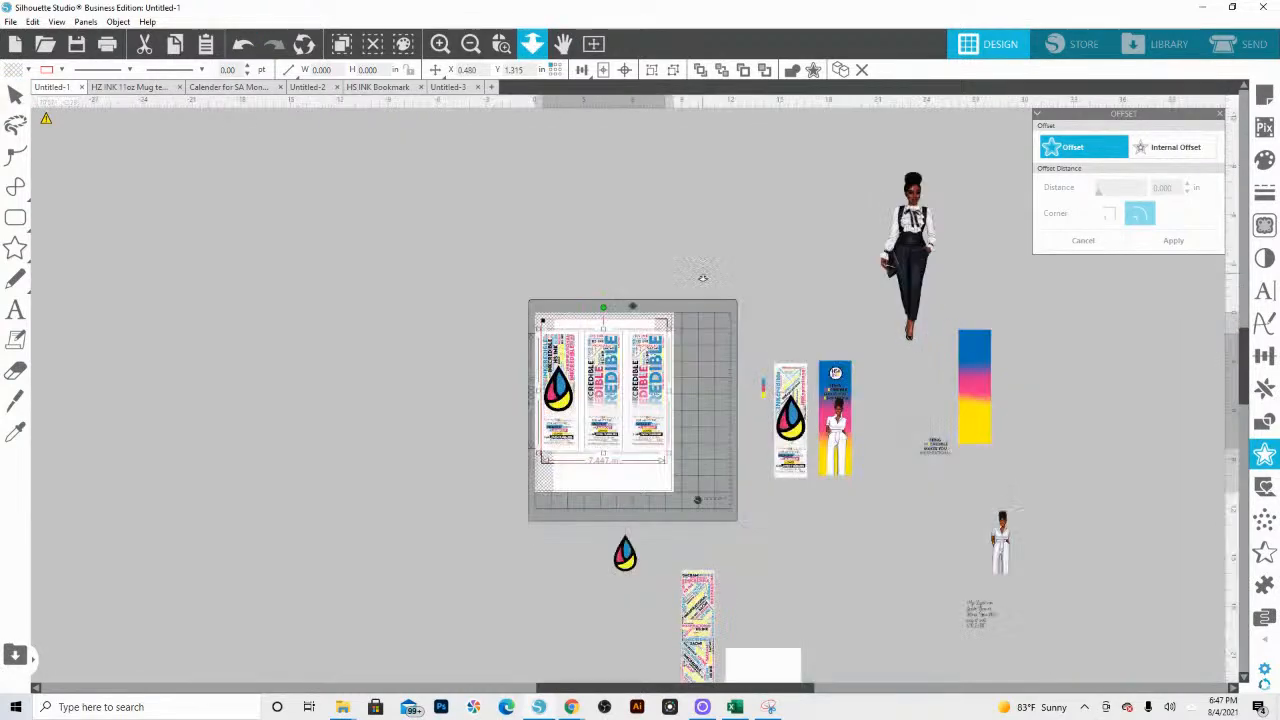
{"action": "key", "text": "Escape"}
{"action": "left_click_drag", "start_coordinate": [876, 502], "coordinate": [847, 365]}
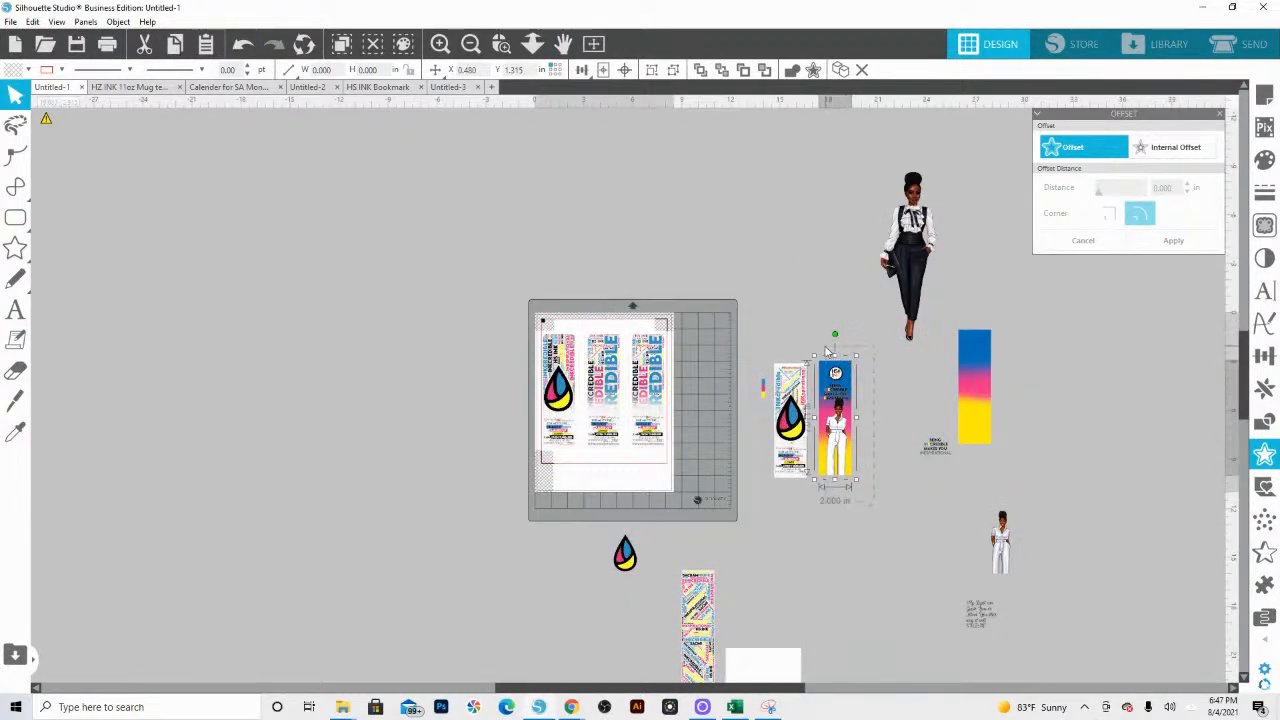
{"action": "key", "text": "ctrl+c"}
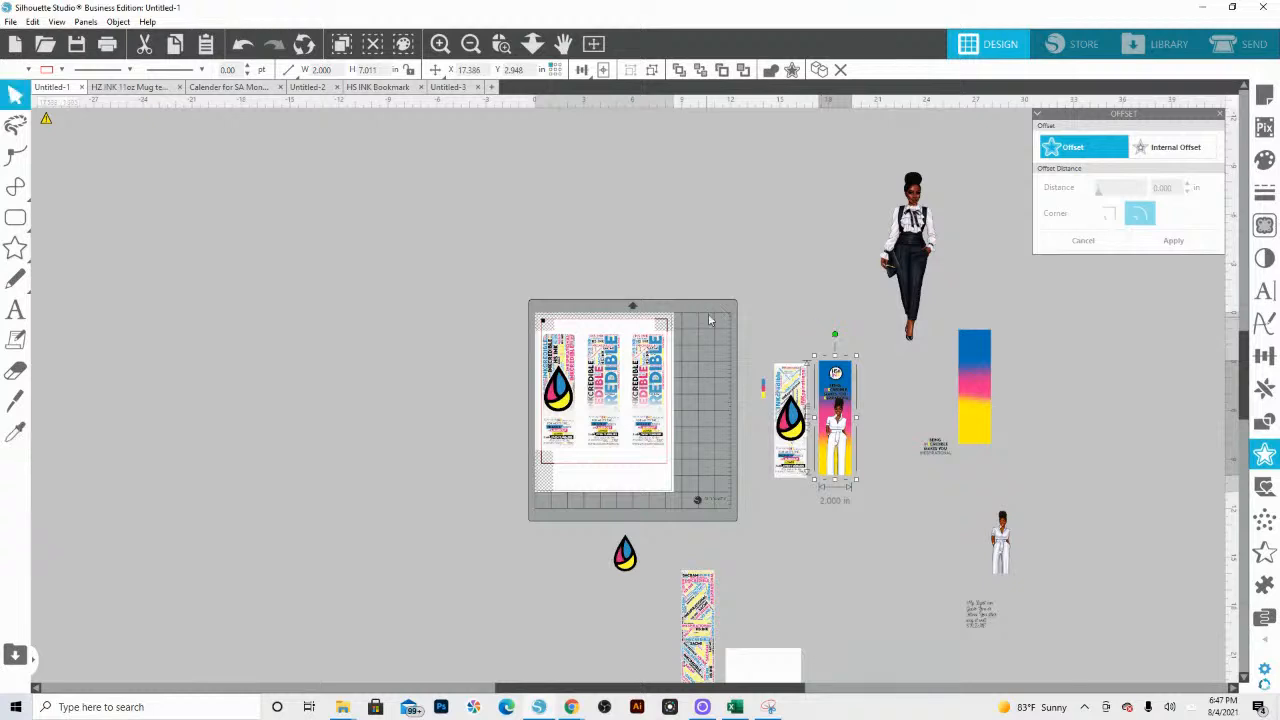
{"action": "left_click", "coordinate": [492, 87]}
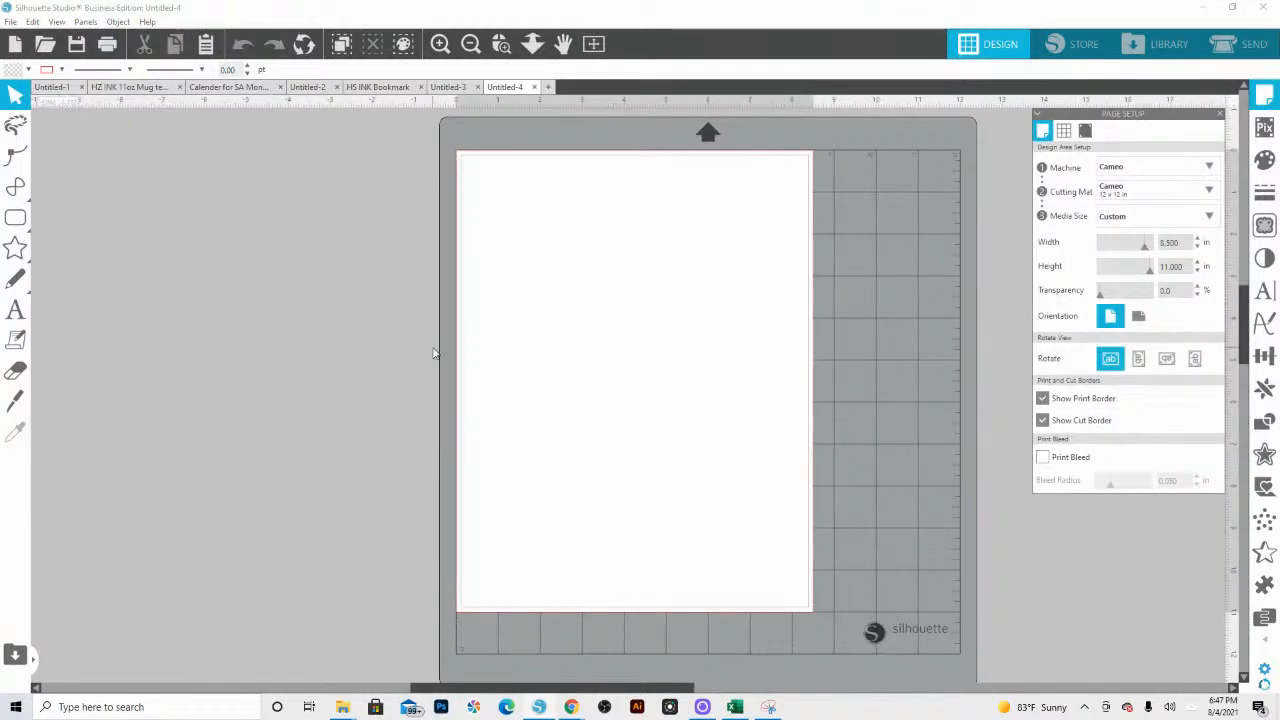
{"action": "key", "text": "ctrl+v"}
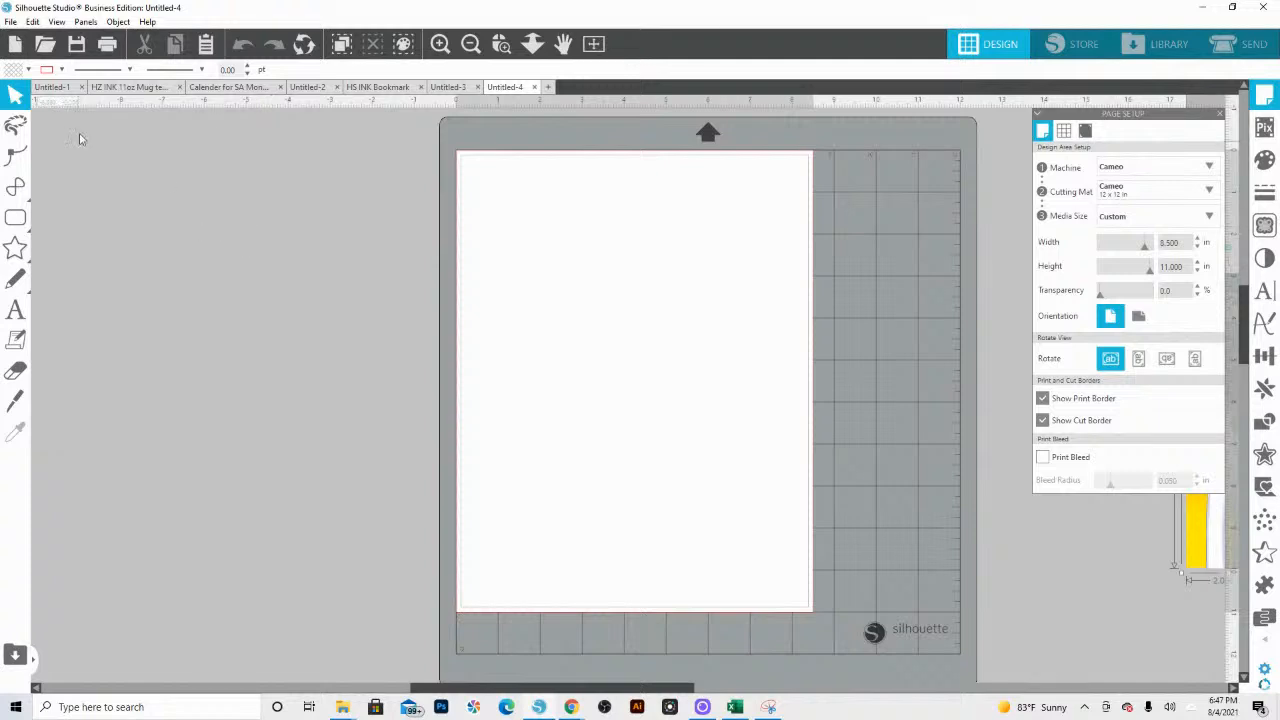
Step: Copy the ink-drop bookmark and the adjacent word-art bookmark from Untitled-1 and paste them into the Untitled-4 document
{"action": "left_click", "coordinate": [52, 87]}
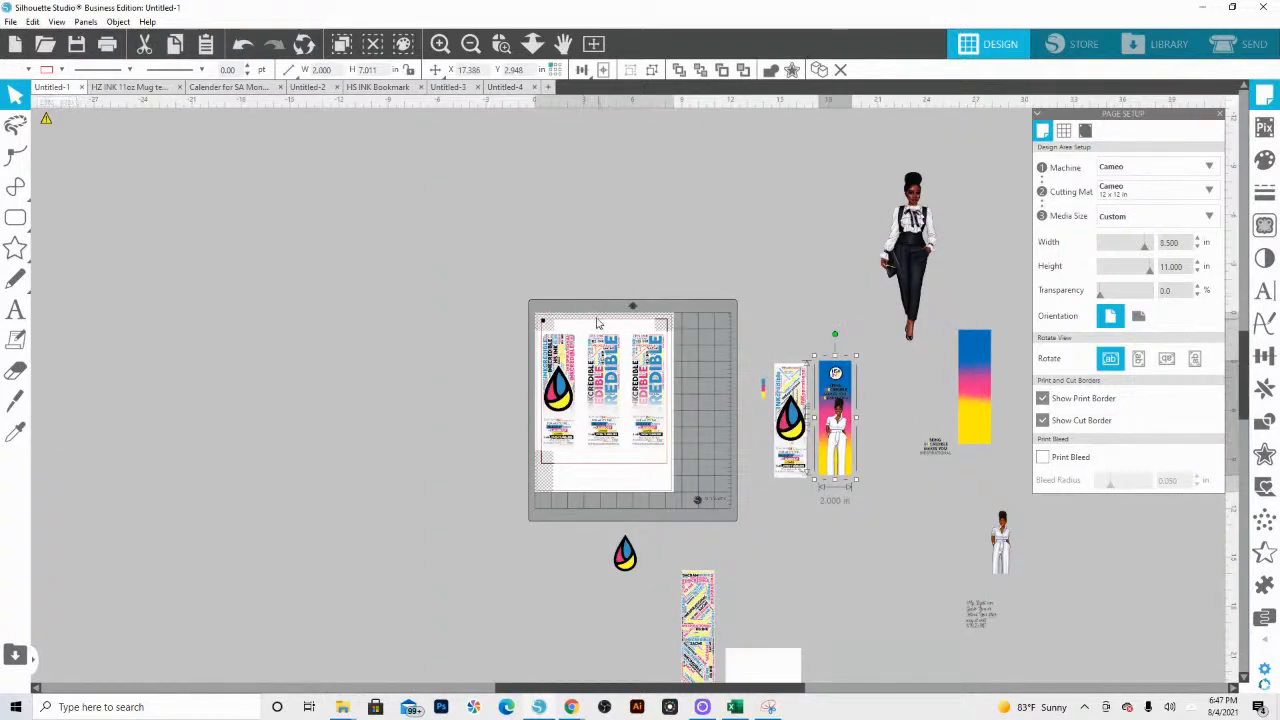
{"action": "left_click_drag", "start_coordinate": [525, 307], "coordinate": [622, 471]}
{"action": "key", "text": "i"}
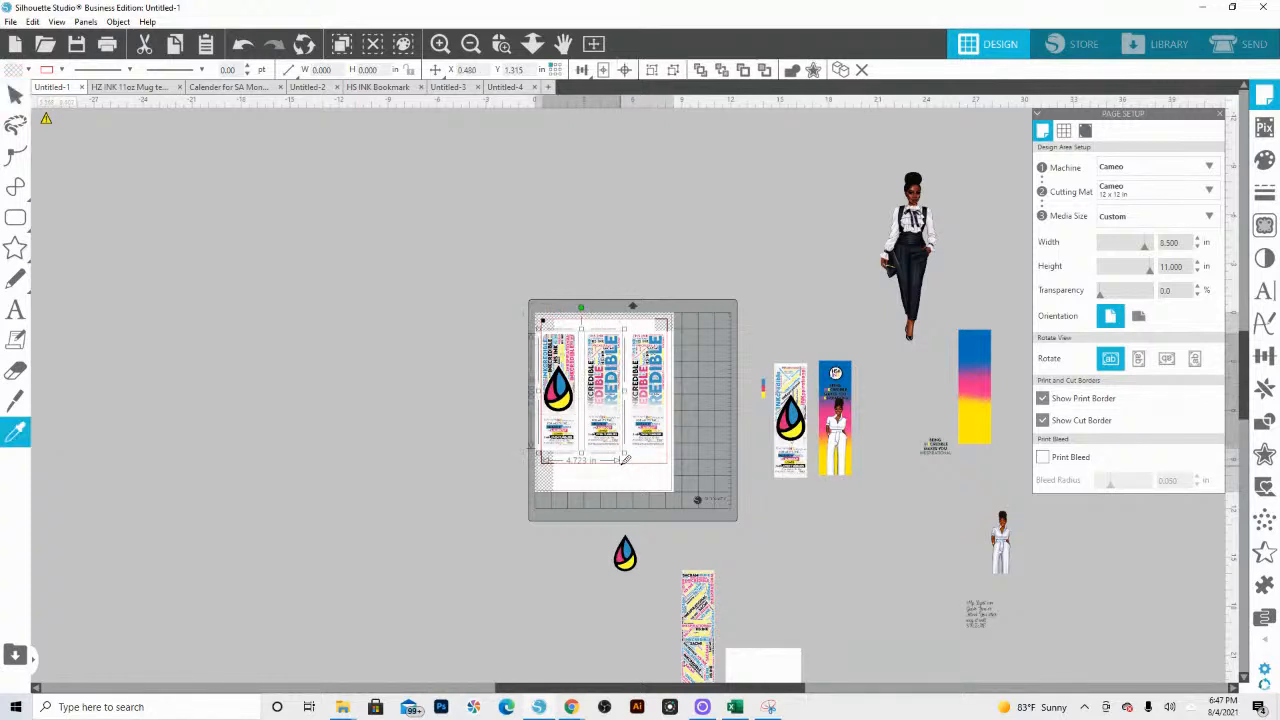
{"action": "left_click", "coordinate": [506, 87]}
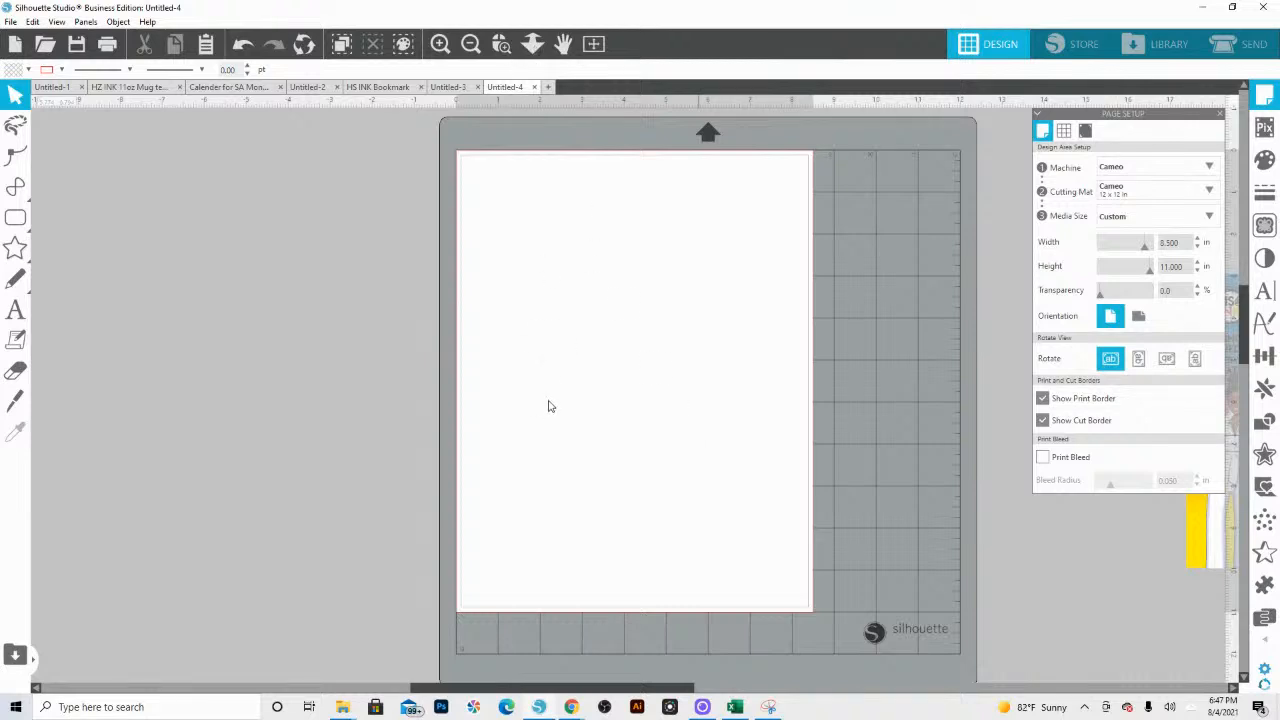
{"action": "key", "text": "ctrl+v"}
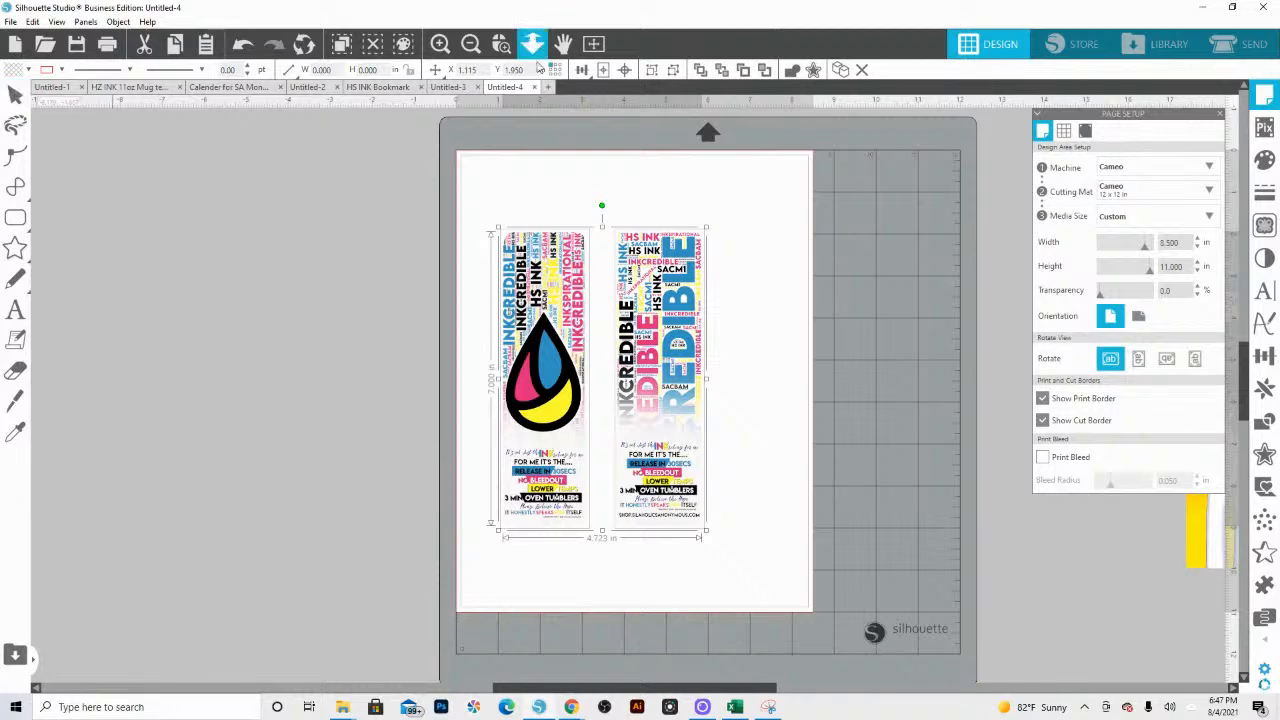
Step: Move the gradient woman bookmark onto the page beside the word-art bookmark, at about X 6.4 in and Y 1.87 in
{"action": "left_click_drag", "start_coordinate": [558, 358], "coordinate": [563, 204]}
{"action": "left_click_drag", "start_coordinate": [800, 308], "coordinate": [691, 425]}
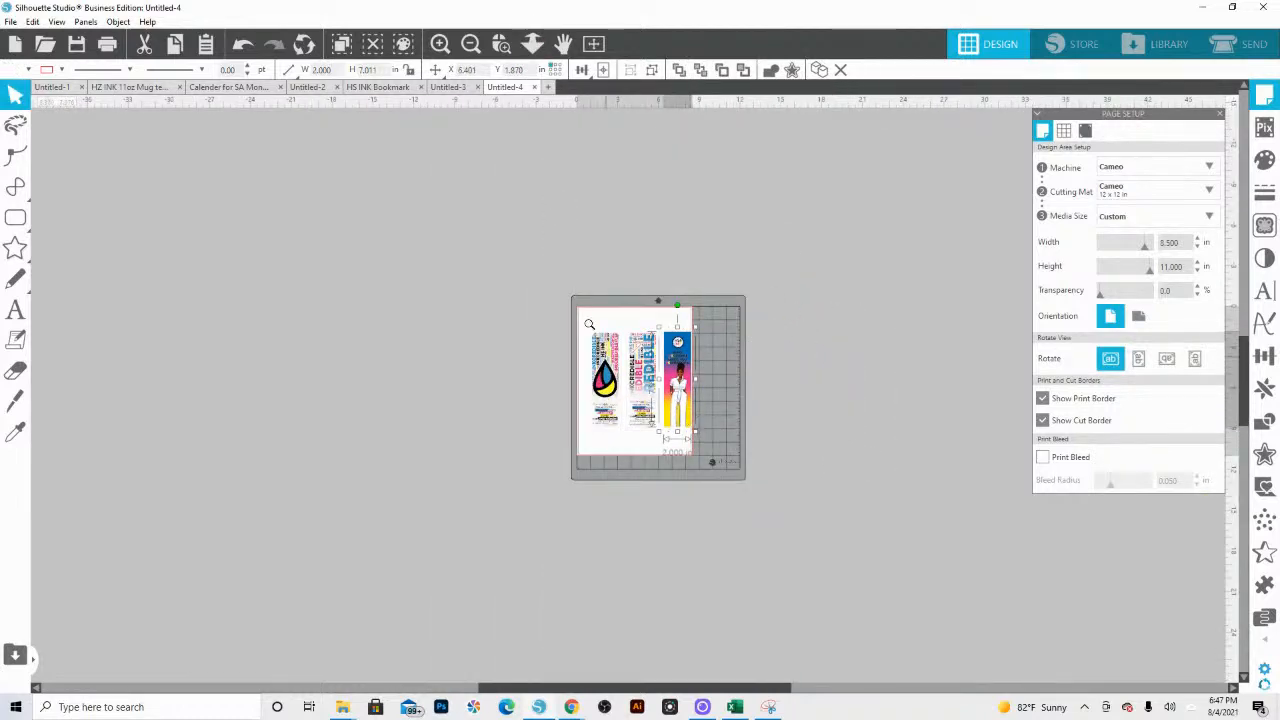
Step: Move all three bookmarks together up and left on the page to about X 0.67 in and Y 1.42 in
{"action": "left_click_drag", "start_coordinate": [800, 480], "coordinate": [570, 300]}
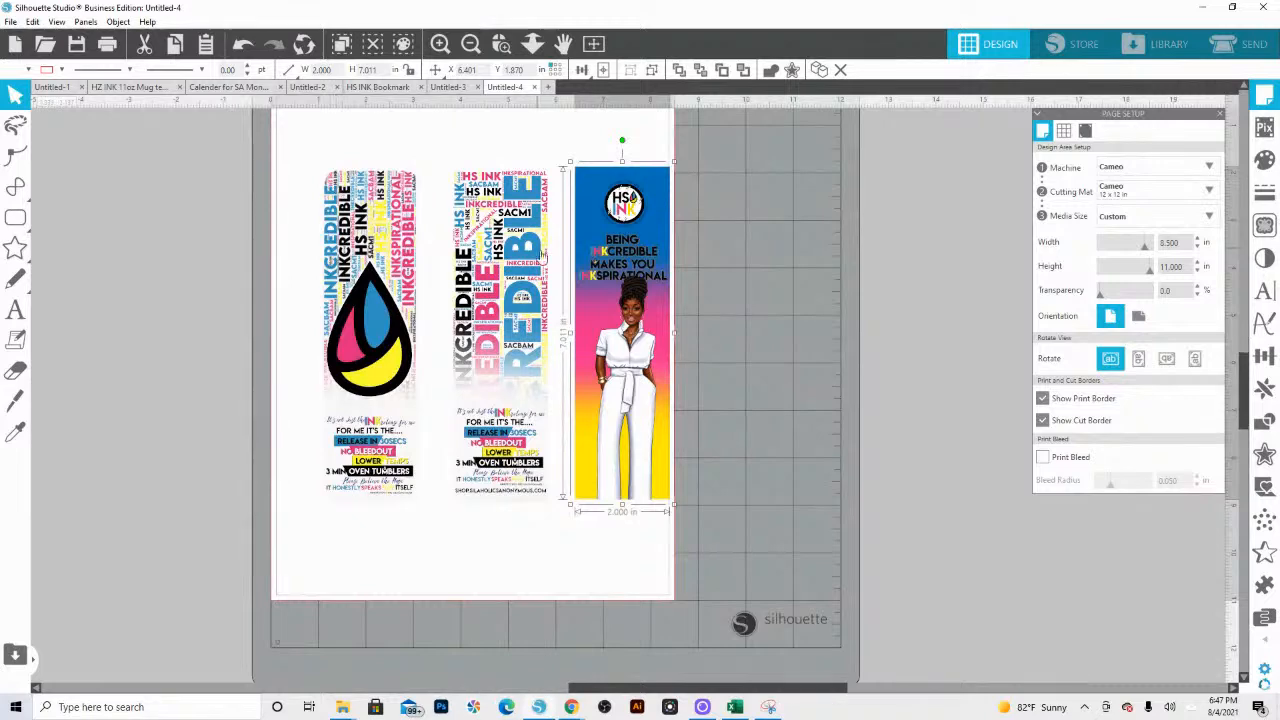
{"action": "scroll", "coordinate": [540, 258], "scroll_direction": "up", "scroll_amount": 2}
{"action": "left_click_drag", "start_coordinate": [310, 224], "coordinate": [637, 491]}
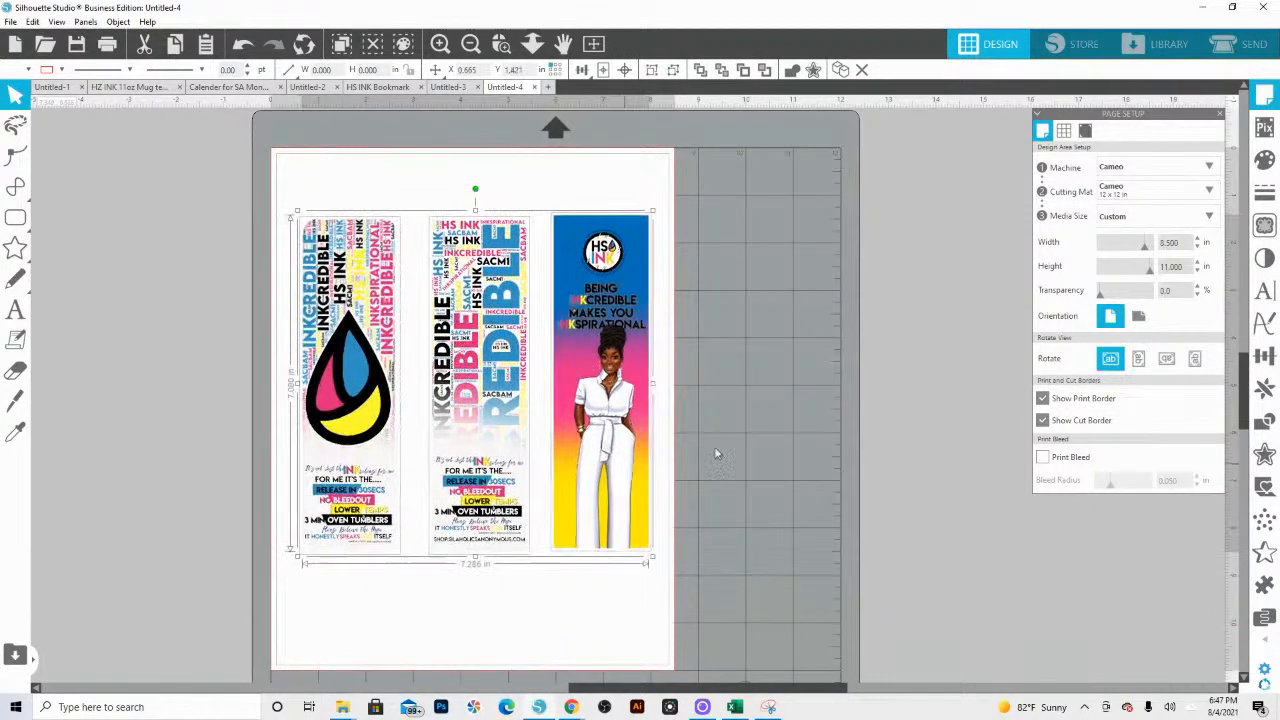
{"action": "left_click", "coordinate": [716, 455]}
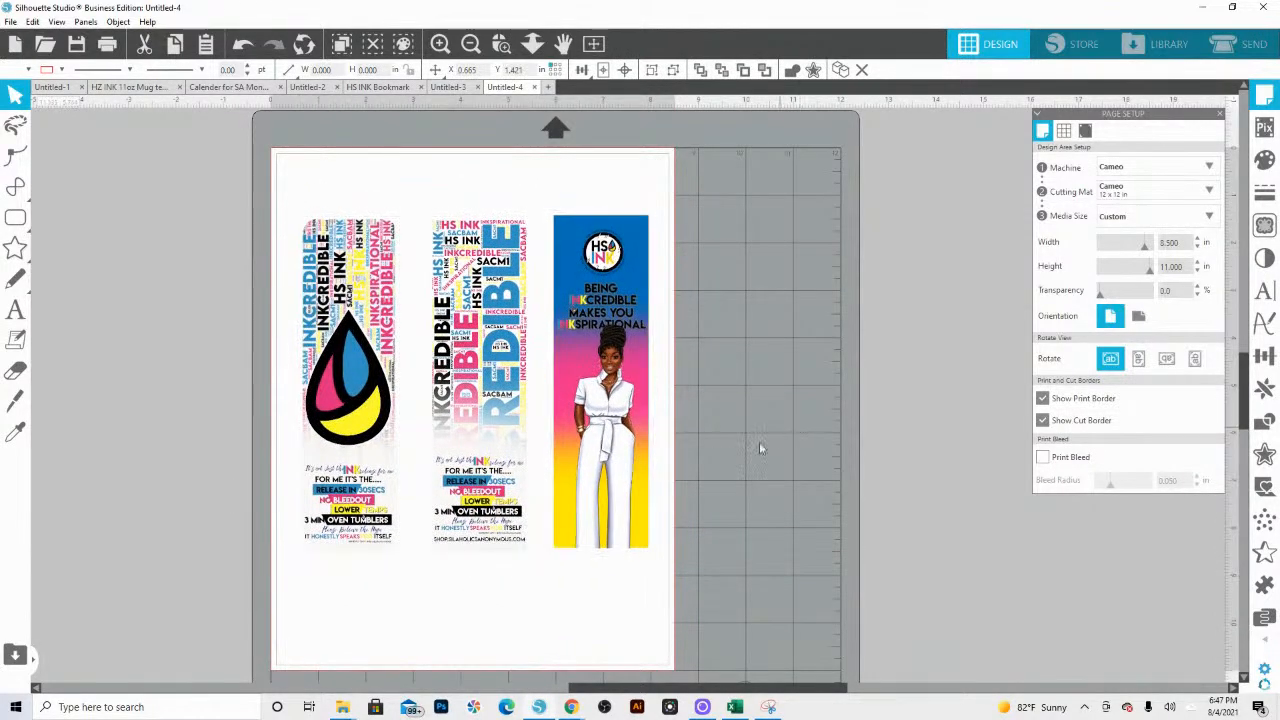
Step: Print the current page on the 2 WF-7720 Series SUBLIMATION printer with the "NEW 8.5x11 SUB Mirror ON -10" preset
{"action": "left_click", "coordinate": [12, 22]}
{"action": "left_click", "coordinate": [105, 236]}
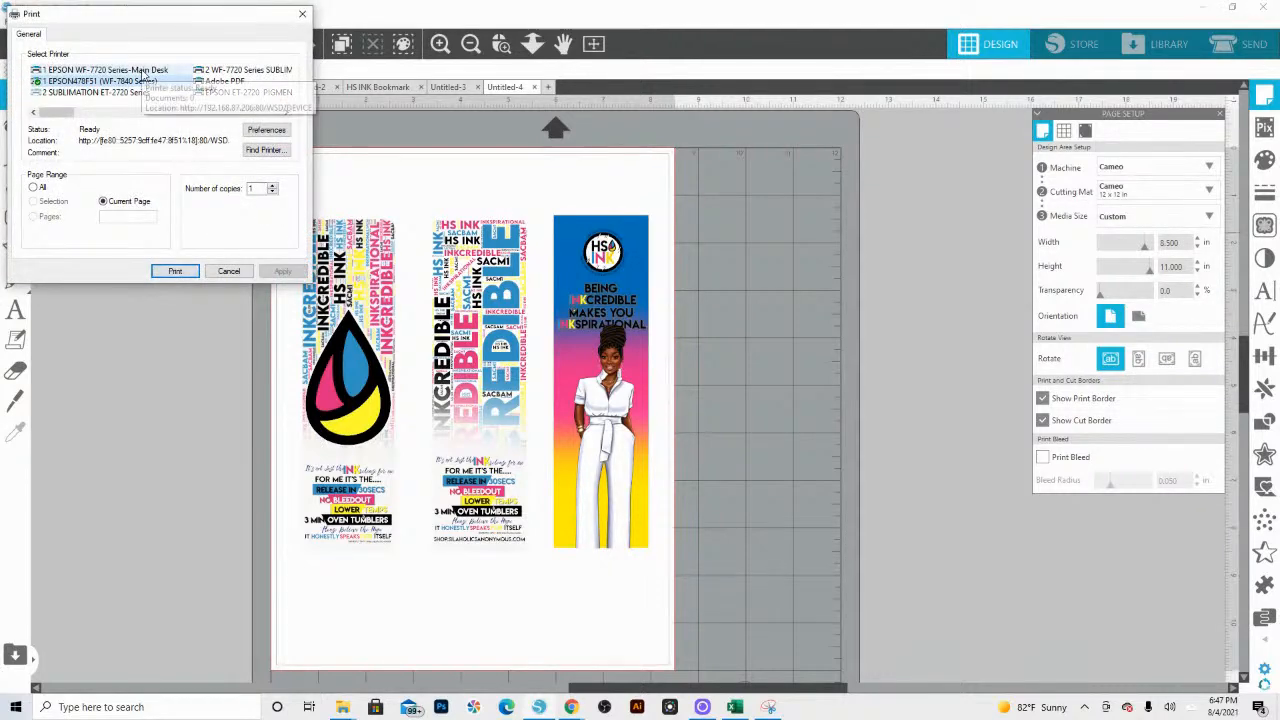
{"action": "left_click", "coordinate": [245, 70]}
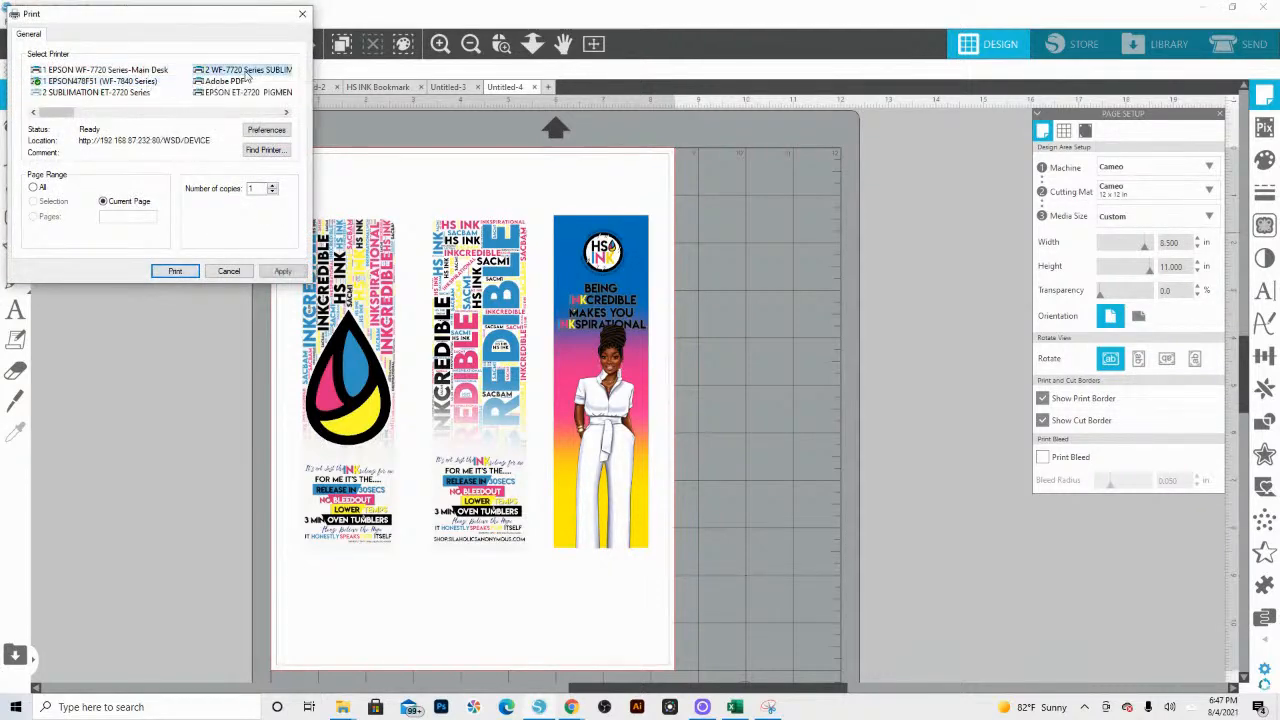
{"action": "left_click", "coordinate": [256, 133]}
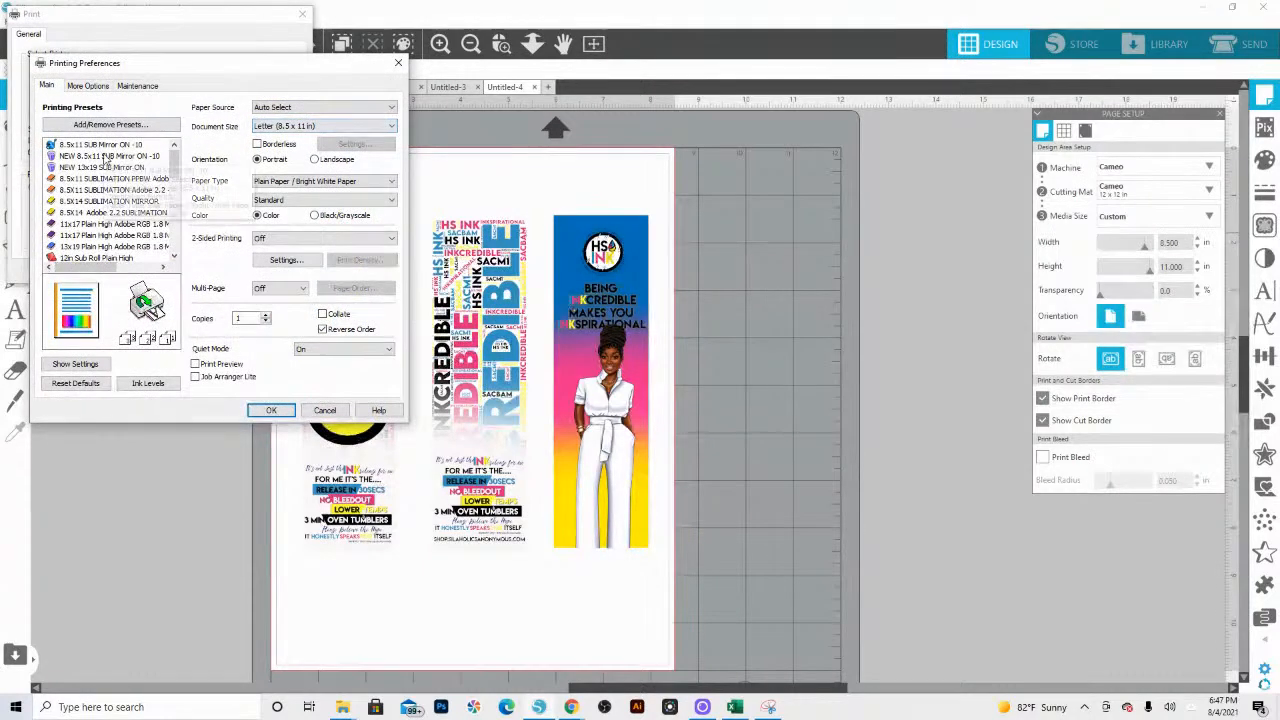
{"action": "left_click", "coordinate": [105, 157]}
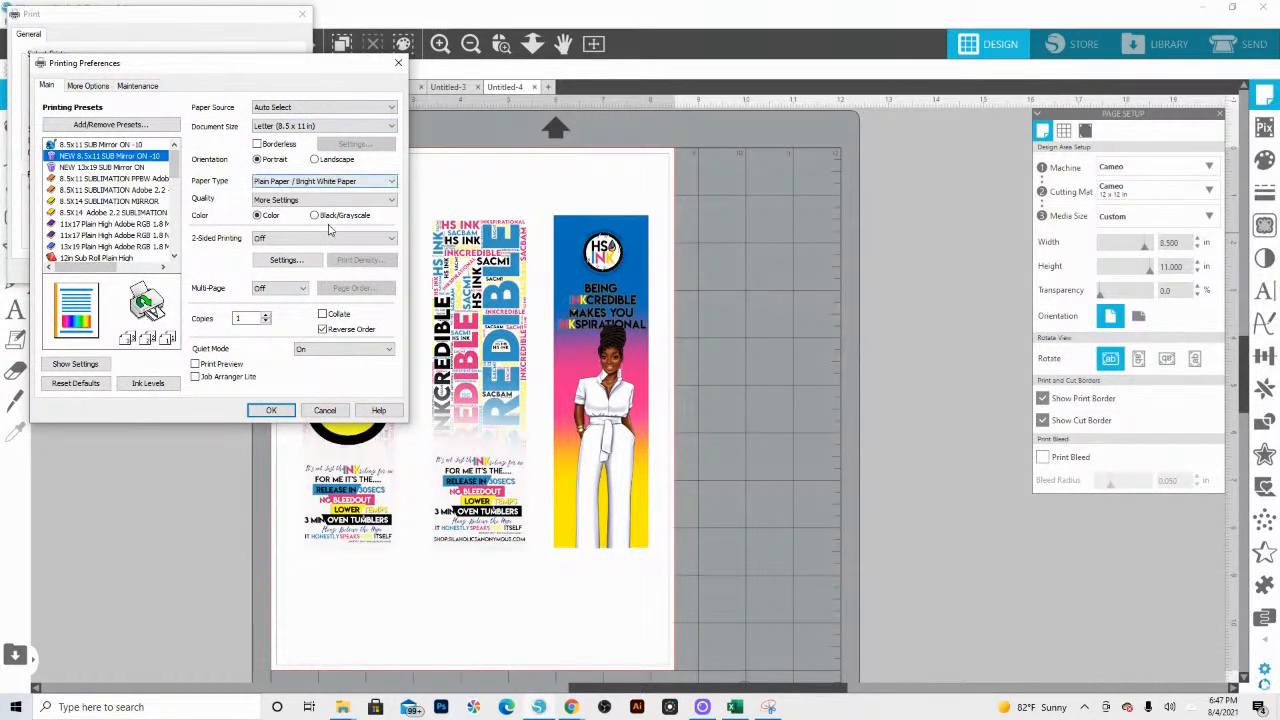
{"action": "left_click", "coordinate": [272, 411]}
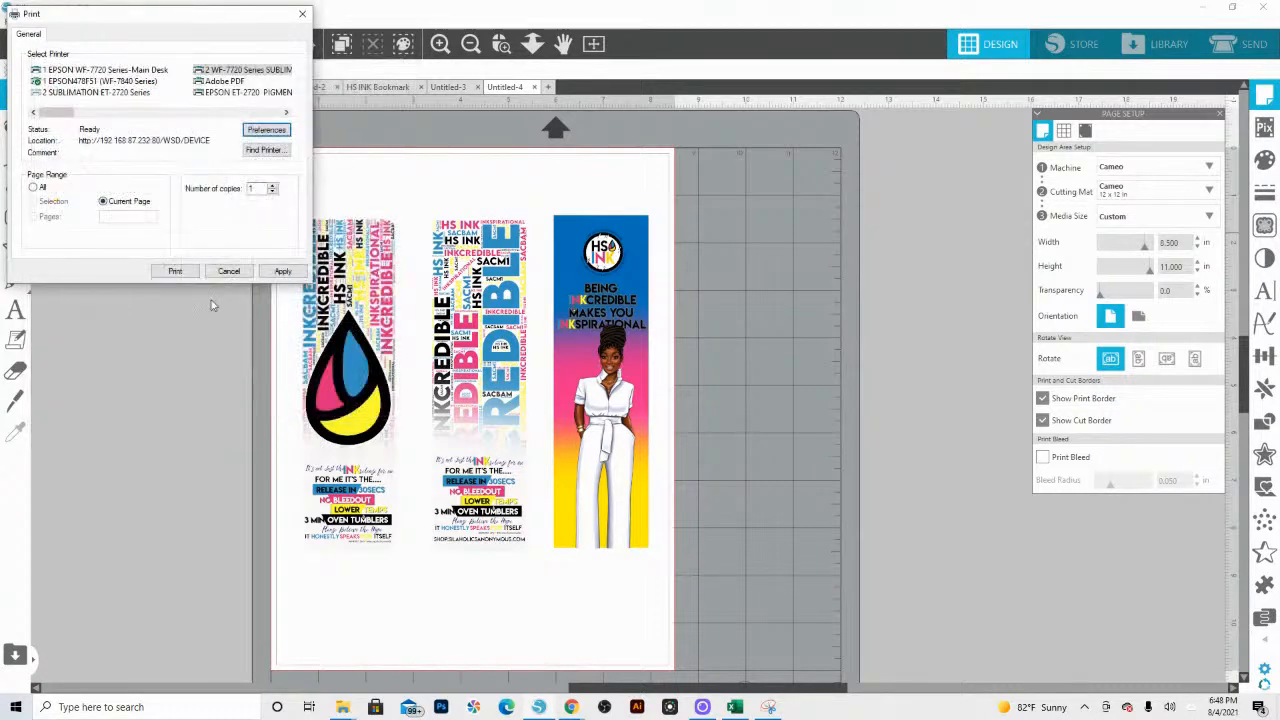
{"action": "left_click", "coordinate": [188, 274]}
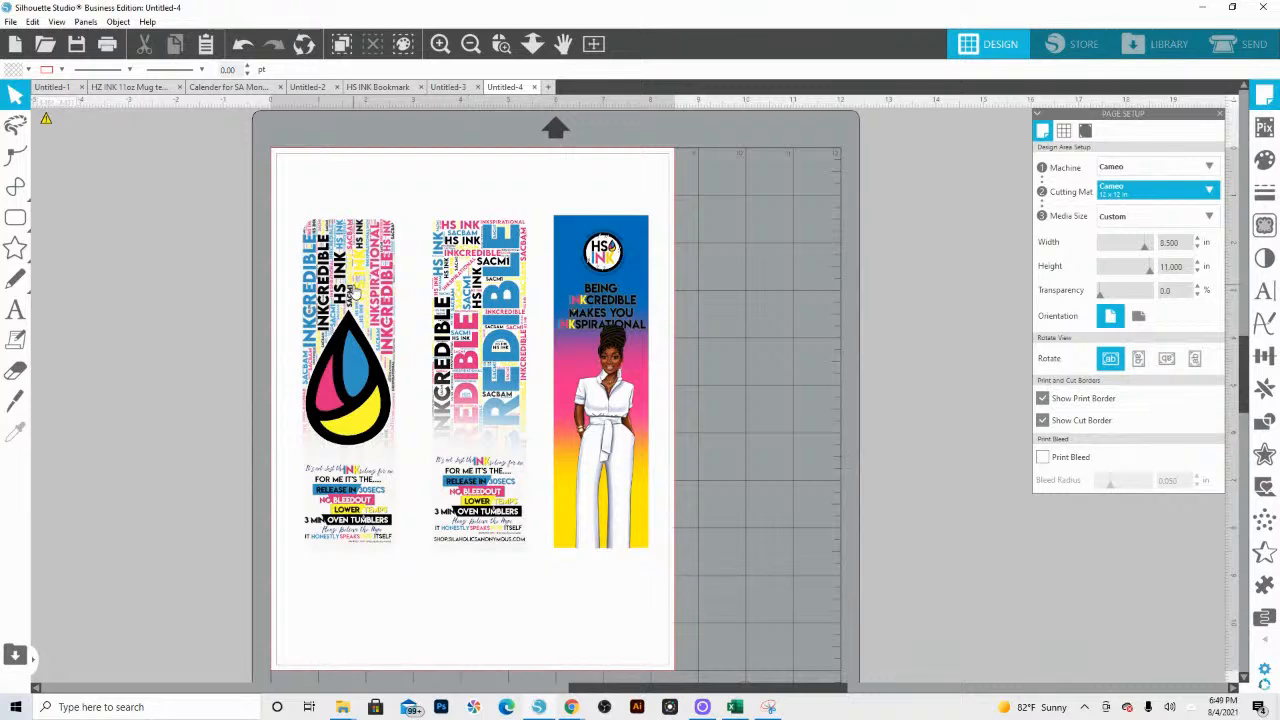
Step: Shift the ink-drop and word-art bookmarks slightly left to widen the gaps between the three bookmarks
{"action": "left_click_drag", "start_coordinate": [356, 290], "coordinate": [336, 290]}
{"action": "left_click_drag", "start_coordinate": [487, 311], "coordinate": [474, 311]}
Step: Print the rearranged page on the WF-7720 sublimation printer with the paper source set to Paper Cassette 1
{"action": "left_click", "coordinate": [10, 21]}
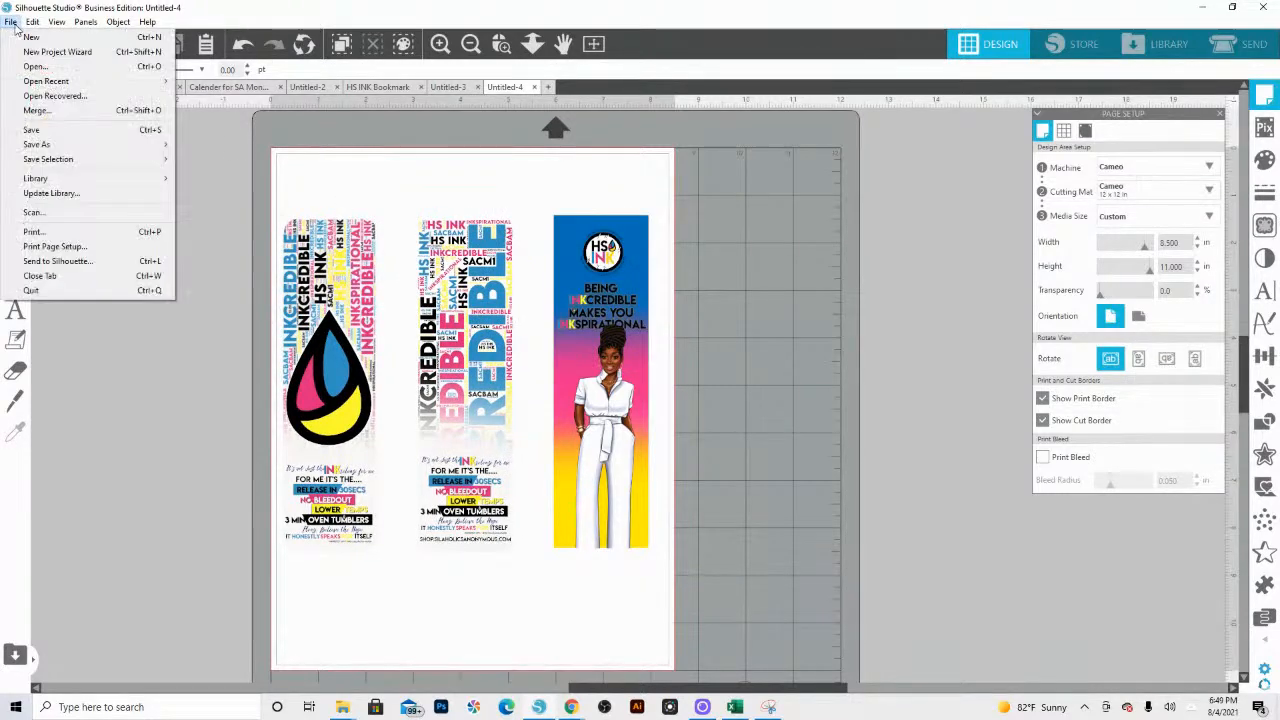
{"action": "left_click", "coordinate": [68, 231]}
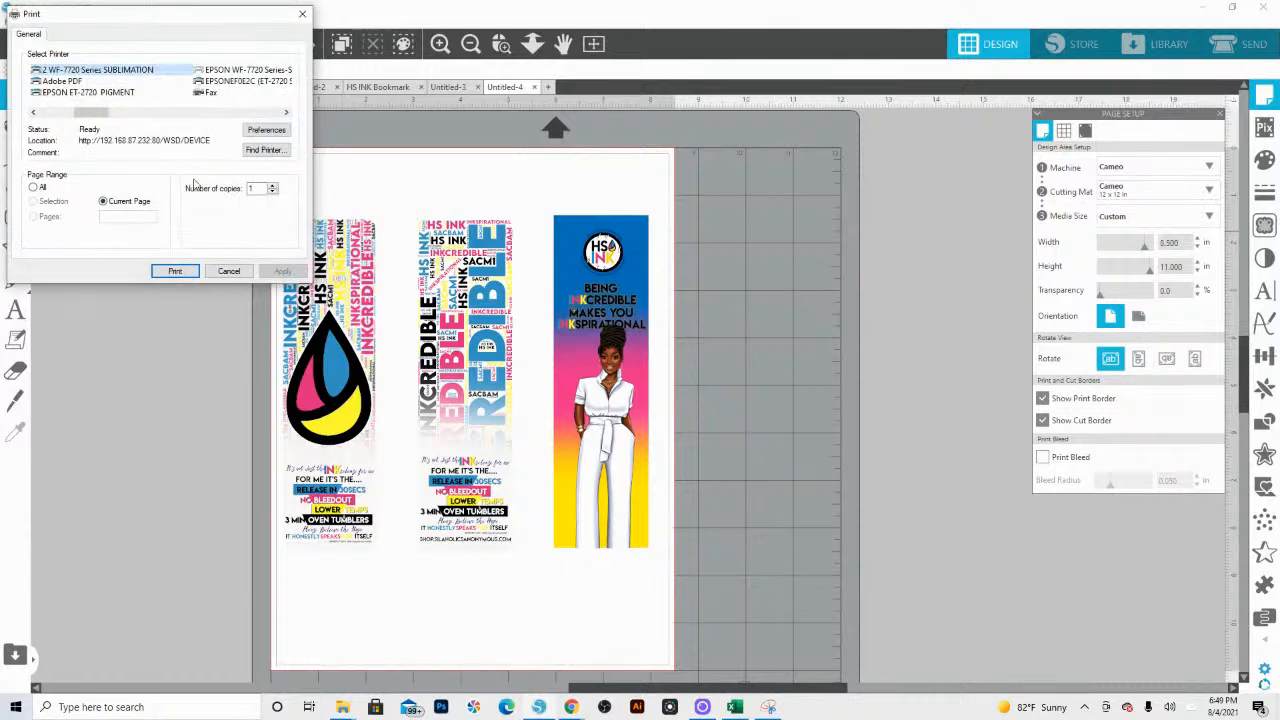
{"action": "left_click", "coordinate": [262, 130]}
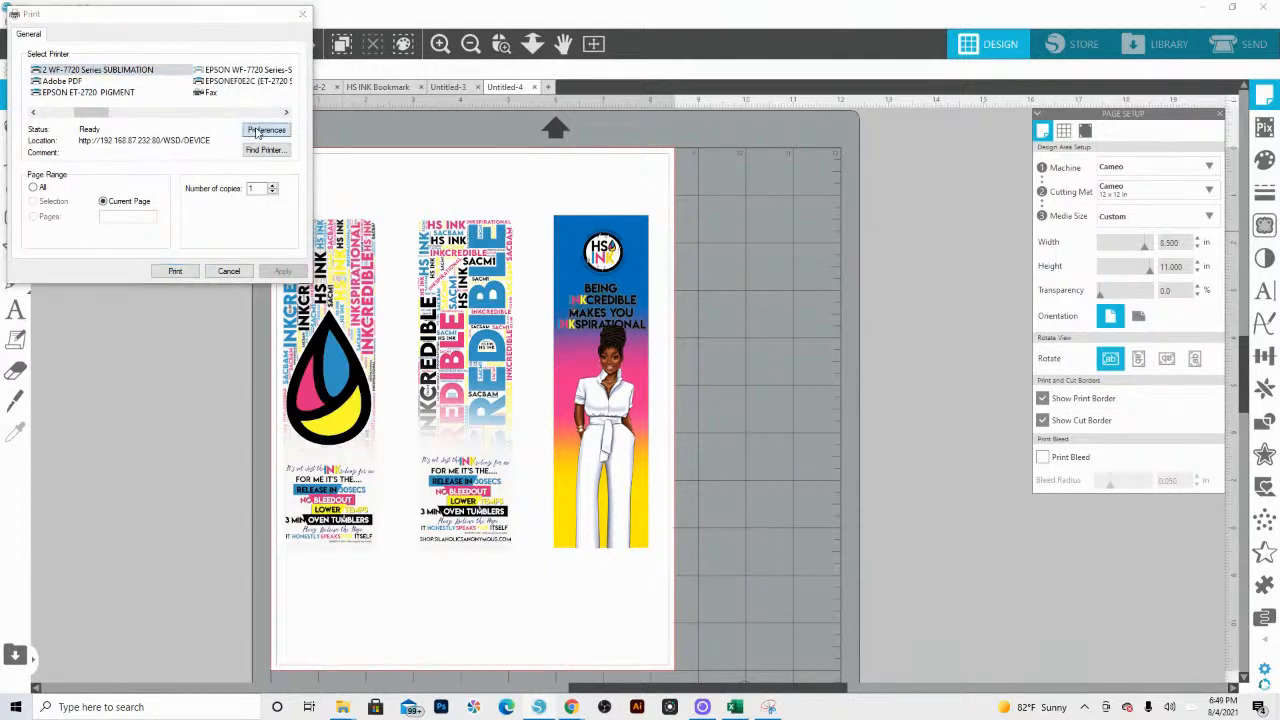
{"action": "left_click", "coordinate": [300, 107]}
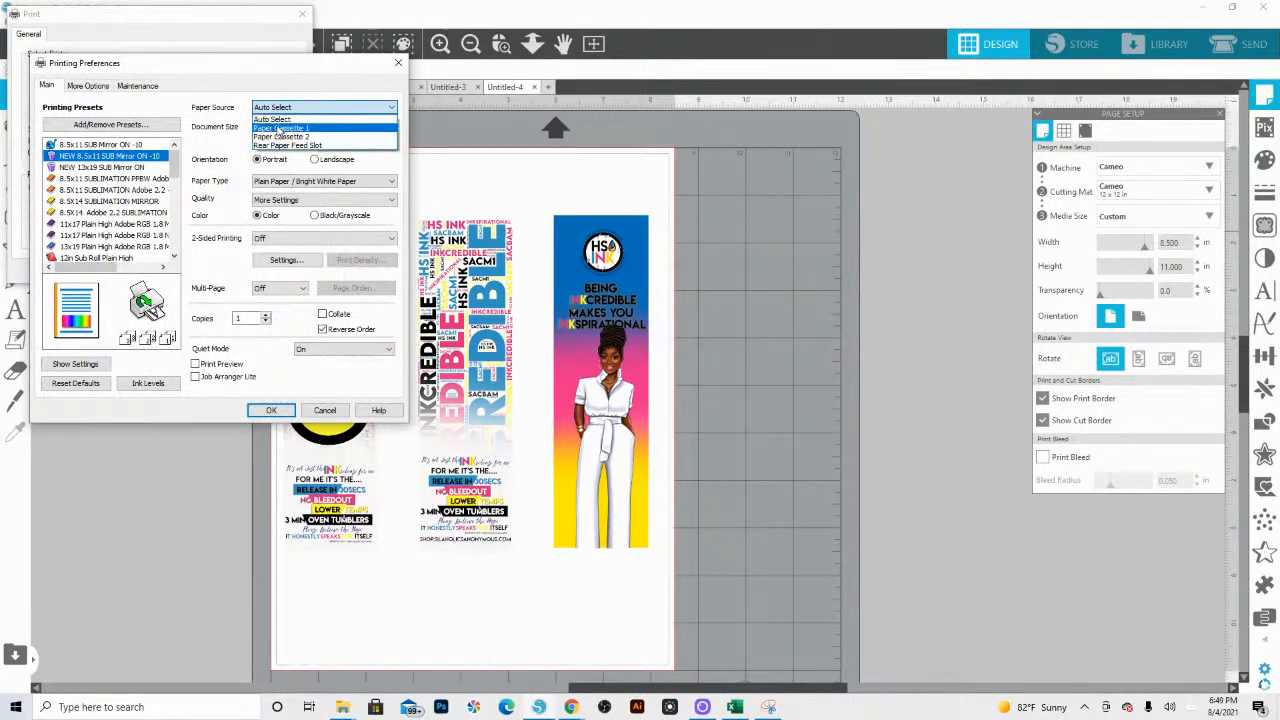
{"action": "left_click", "coordinate": [300, 118]}
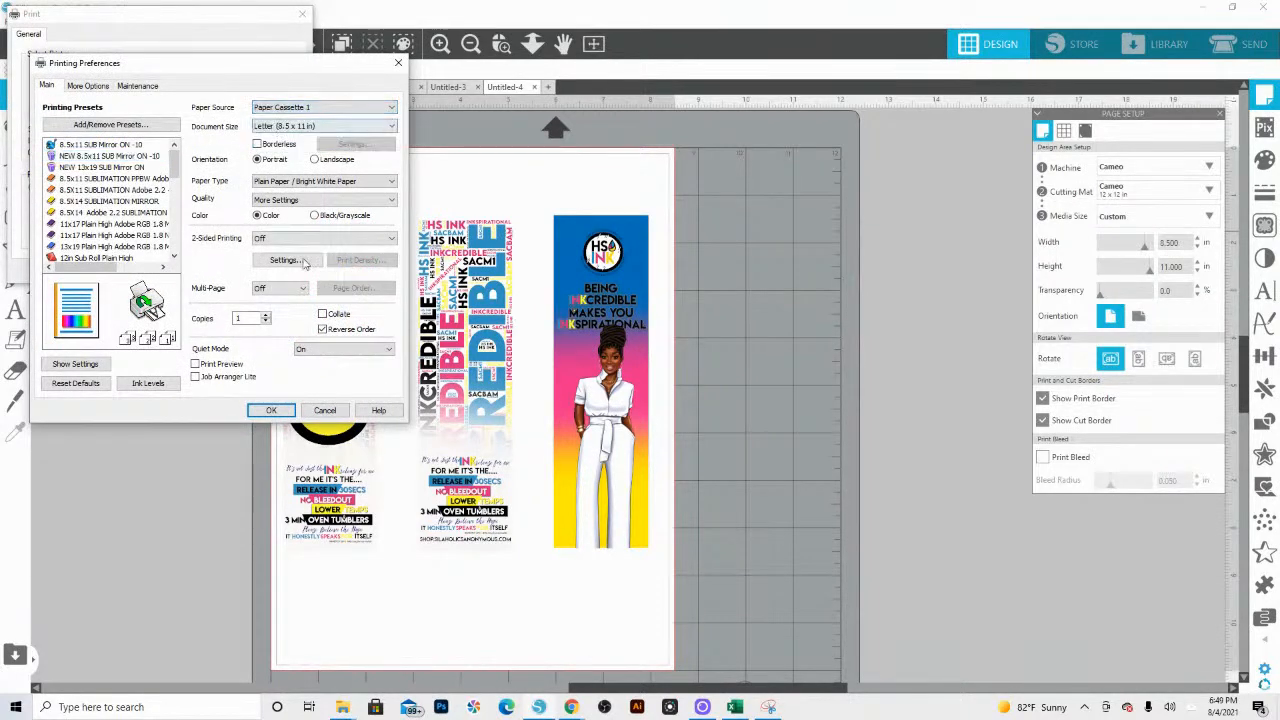
{"action": "left_click", "coordinate": [271, 411]}
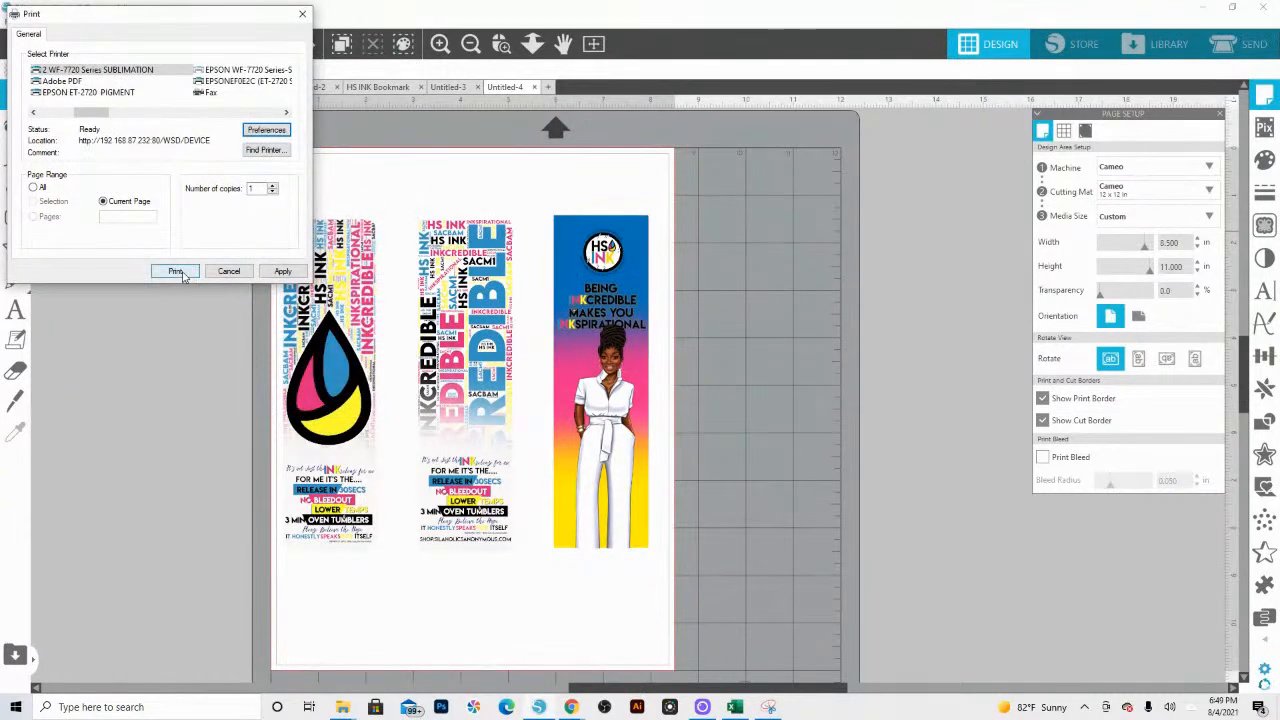
{"action": "left_click", "coordinate": [178, 271]}
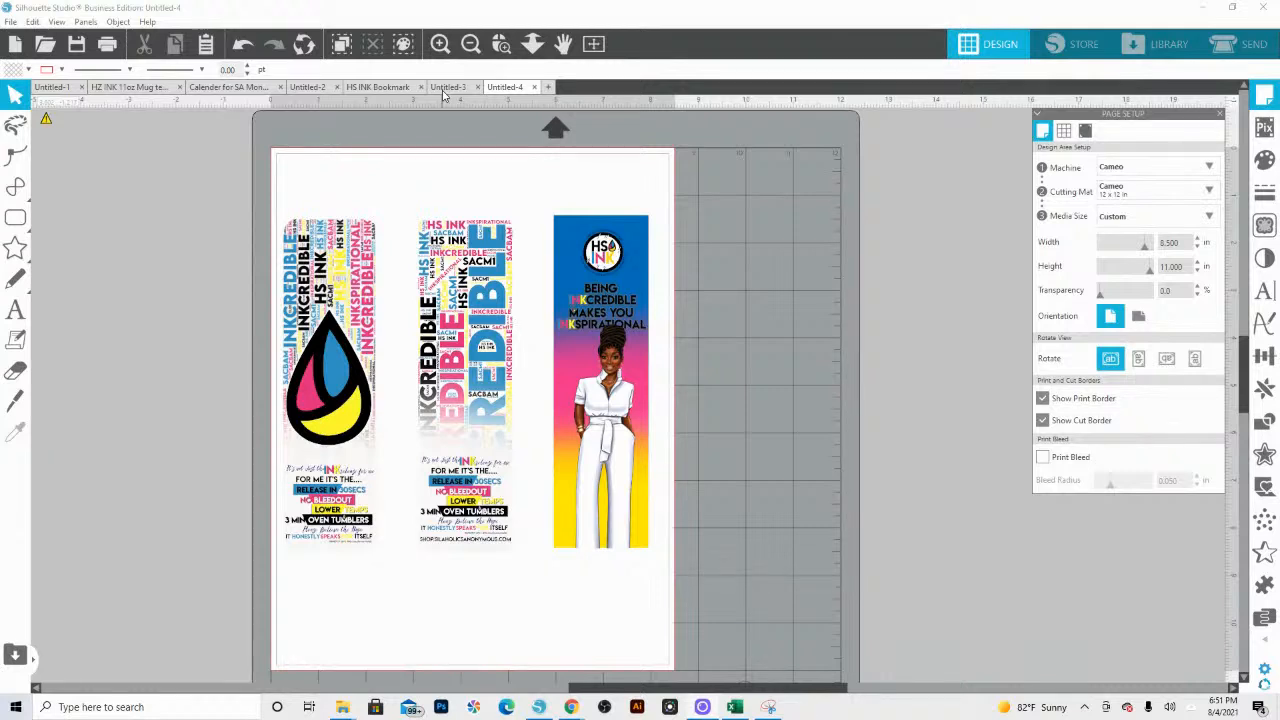
Step: In the Untitled-3 document, move both outlines and the solid rectangle up together to about Y 0.34 in
{"action": "left_click", "coordinate": [443, 93]}
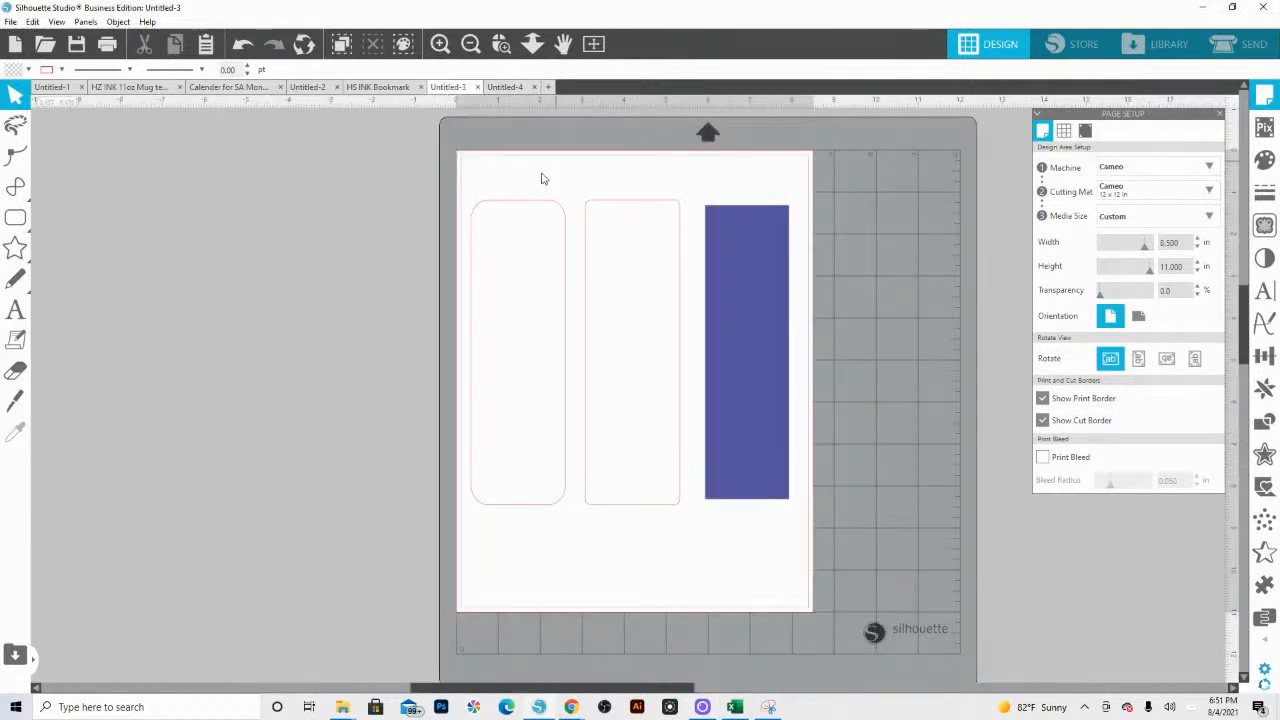
{"action": "left_click", "coordinate": [756, 372]}
{"action": "left_click_drag", "start_coordinate": [756, 372], "coordinate": [775, 363]}
{"action": "left_click", "coordinate": [566, 477]}
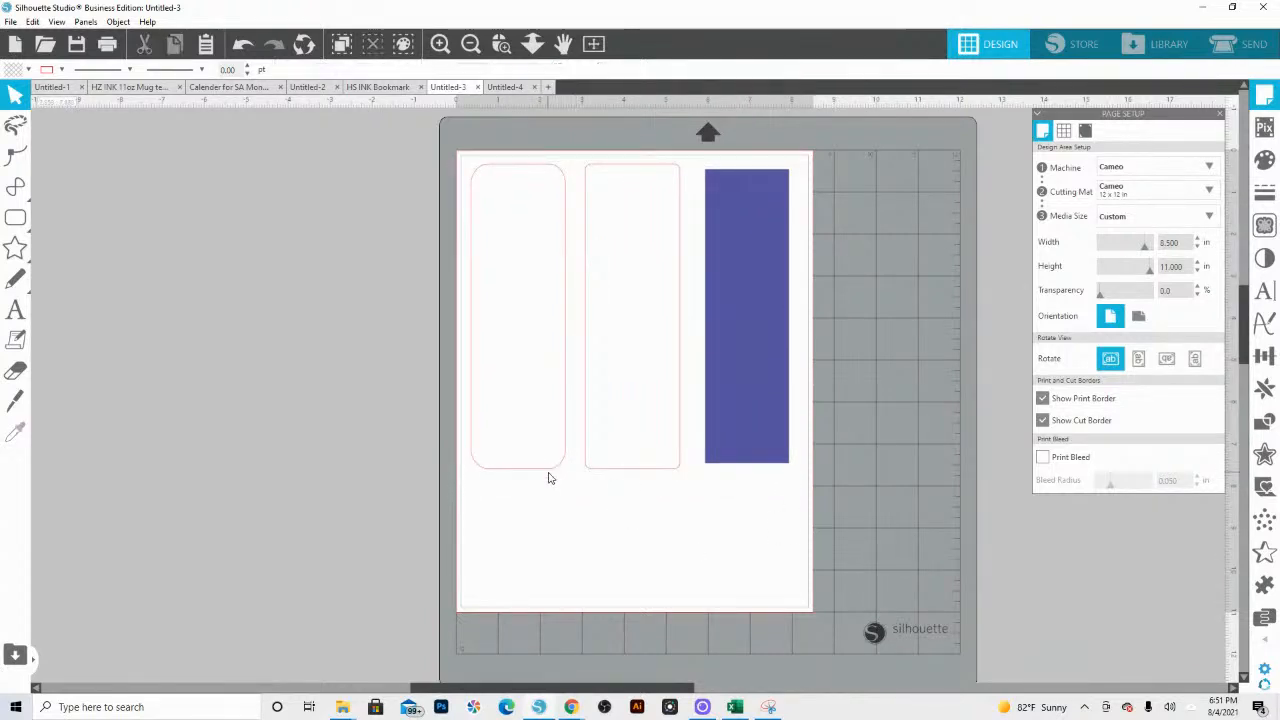
Step: Duplicate the rounded bookmark outline, rotate the copy 90°, and place it below the upright shapes at about X 0.57 in, Y 8.10 in
{"action": "left_click", "coordinate": [550, 474]}
{"action": "left_click_drag", "start_coordinate": [550, 472], "coordinate": [619, 622]}
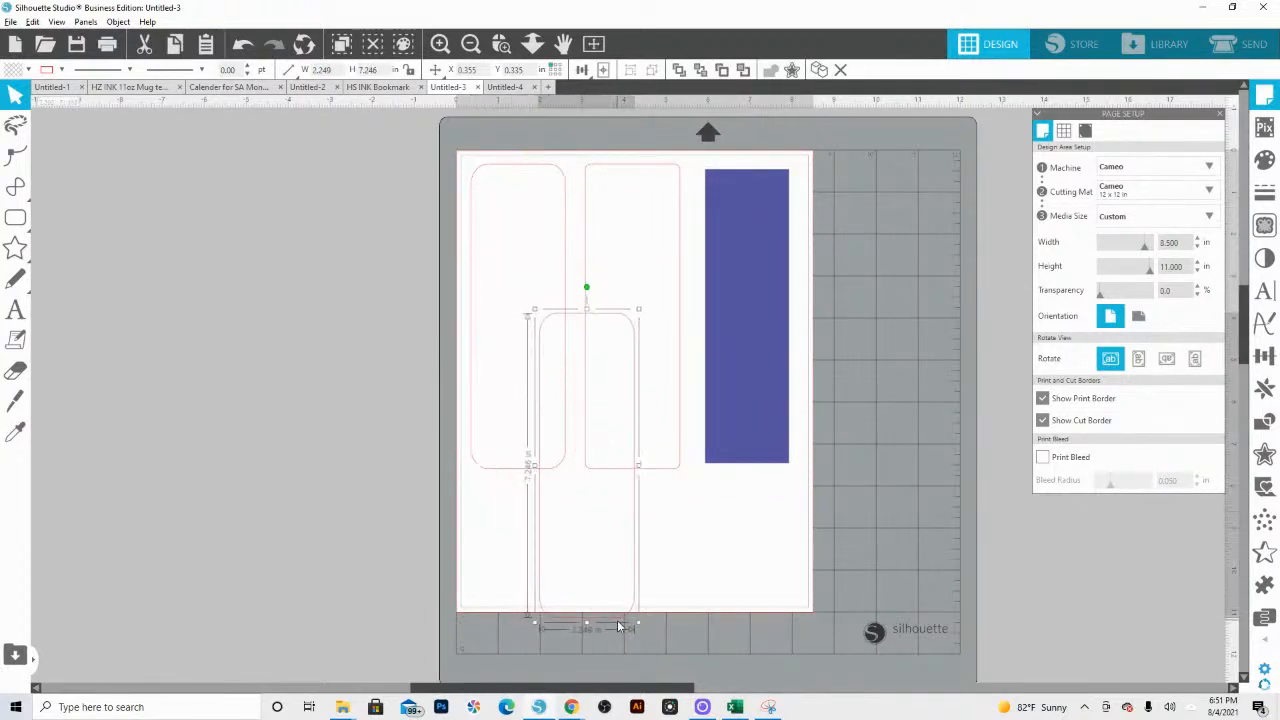
{"action": "left_click_drag", "start_coordinate": [587, 289], "coordinate": [755, 466]}
{"action": "left_click_drag", "start_coordinate": [737, 514], "coordinate": [781, 586]}
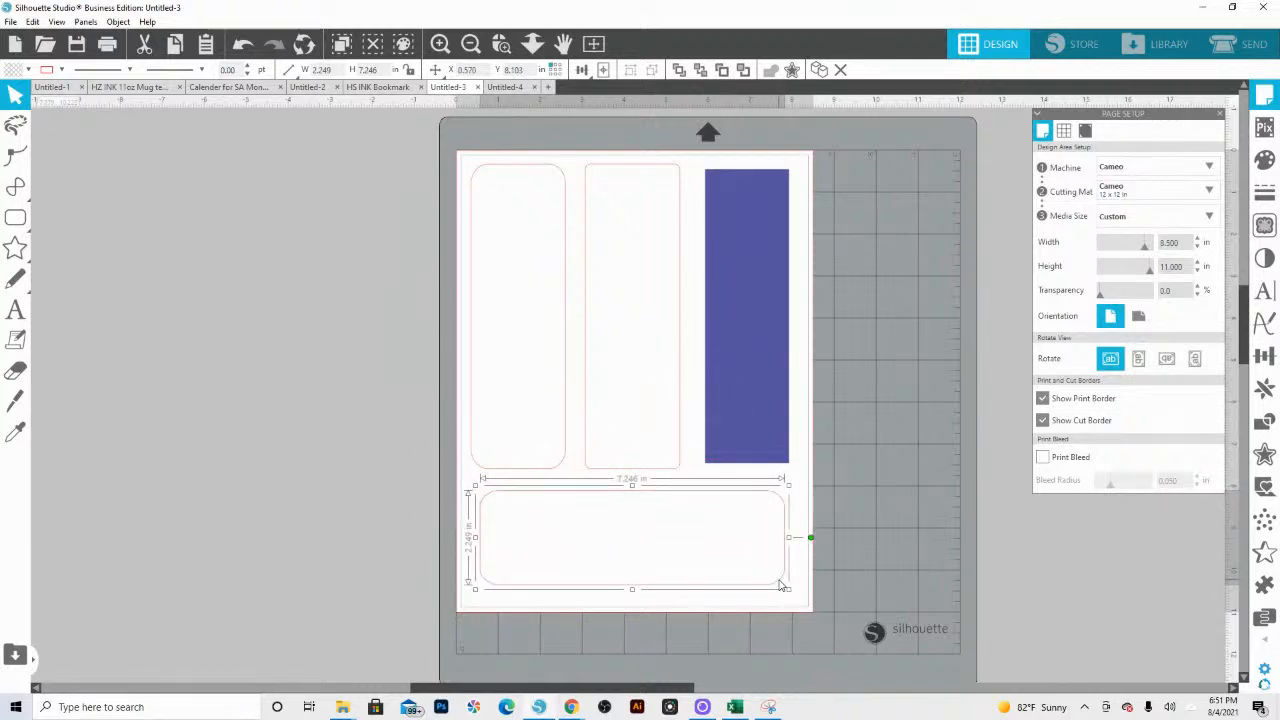